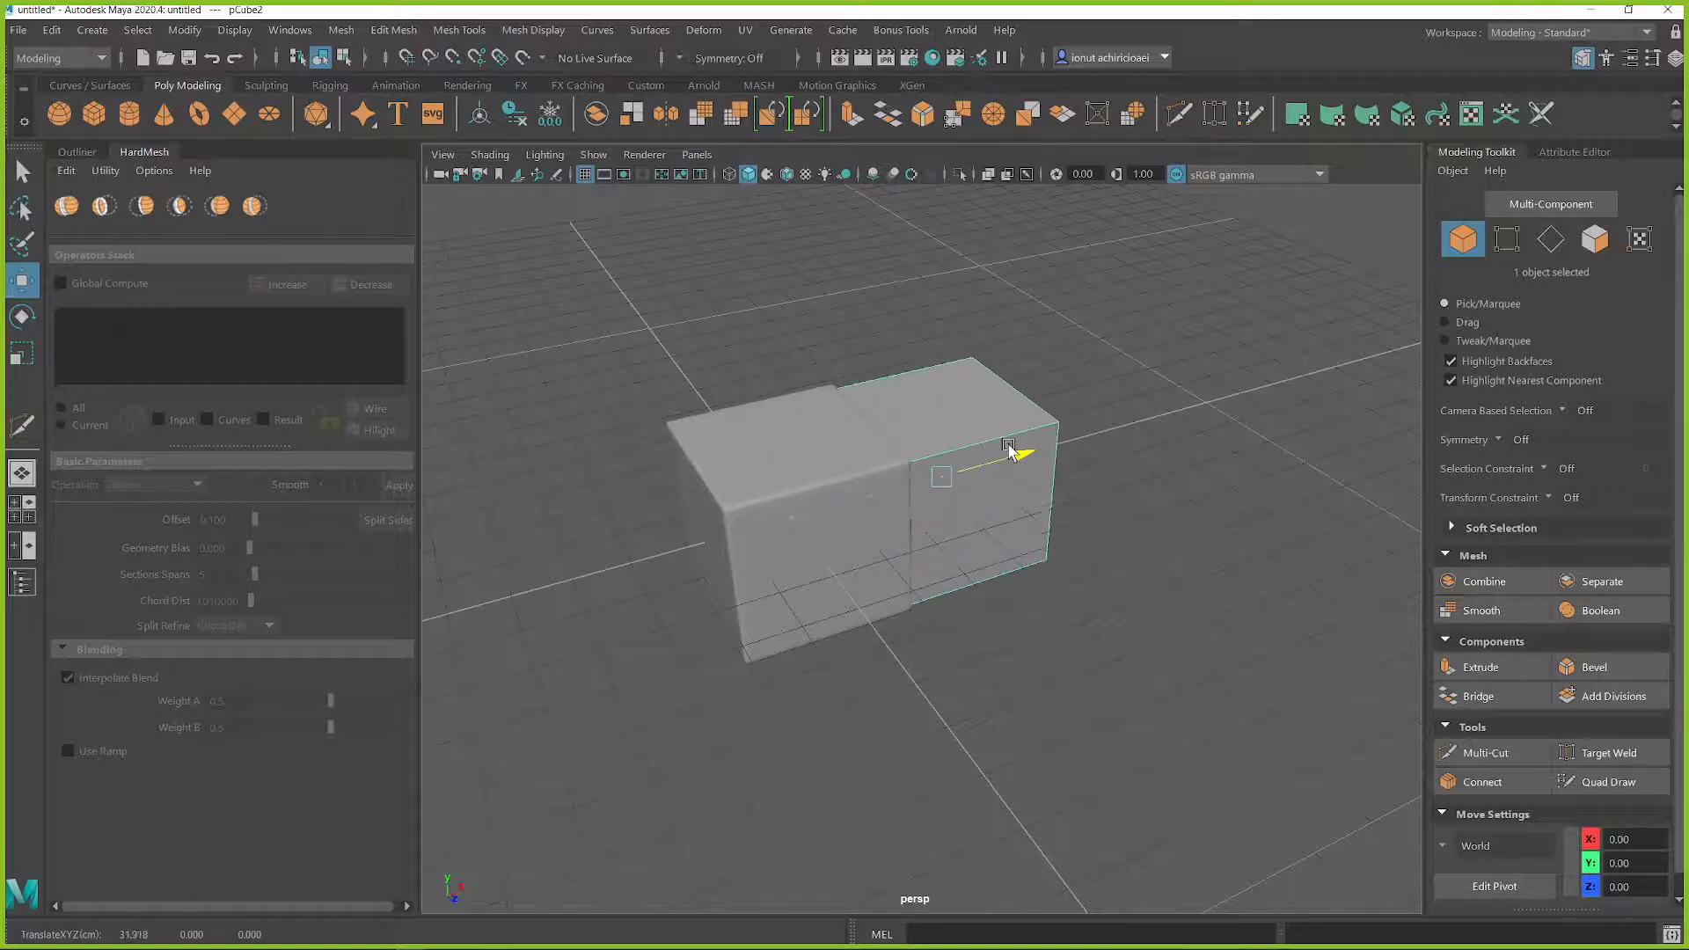
# Step: Scale the second cube uniformly to roughly match the size of the first cube
pyautogui.press('r')
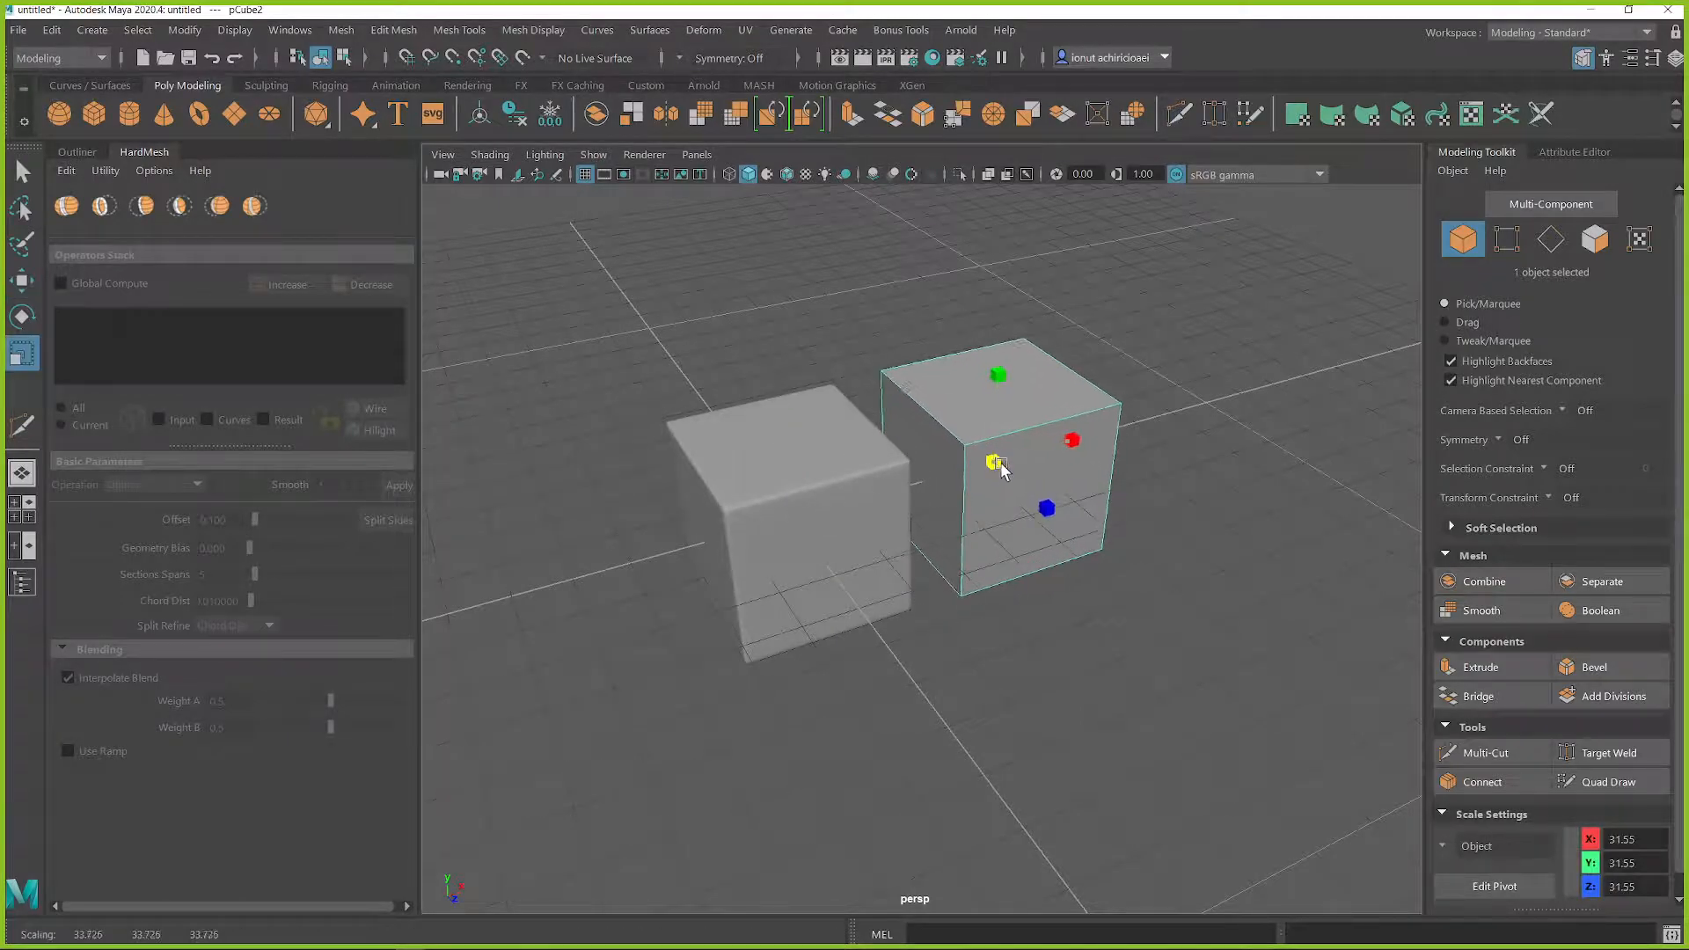
pyautogui.keyDown('alt'); pyautogui.moveTo(1018, 446); pyautogui.dragTo(986, 462, button='middle'); pyautogui.keyUp('alt')
# Step: Bevel all edges of the second cube with Chamfer off and a Fraction of 0.04
pyautogui.press('q')
pyautogui.moveTo(983, 429); pyautogui.dragTo(972, 332, button='right')
pyautogui.moveTo(840, 323); pyautogui.dragTo(1237, 683)
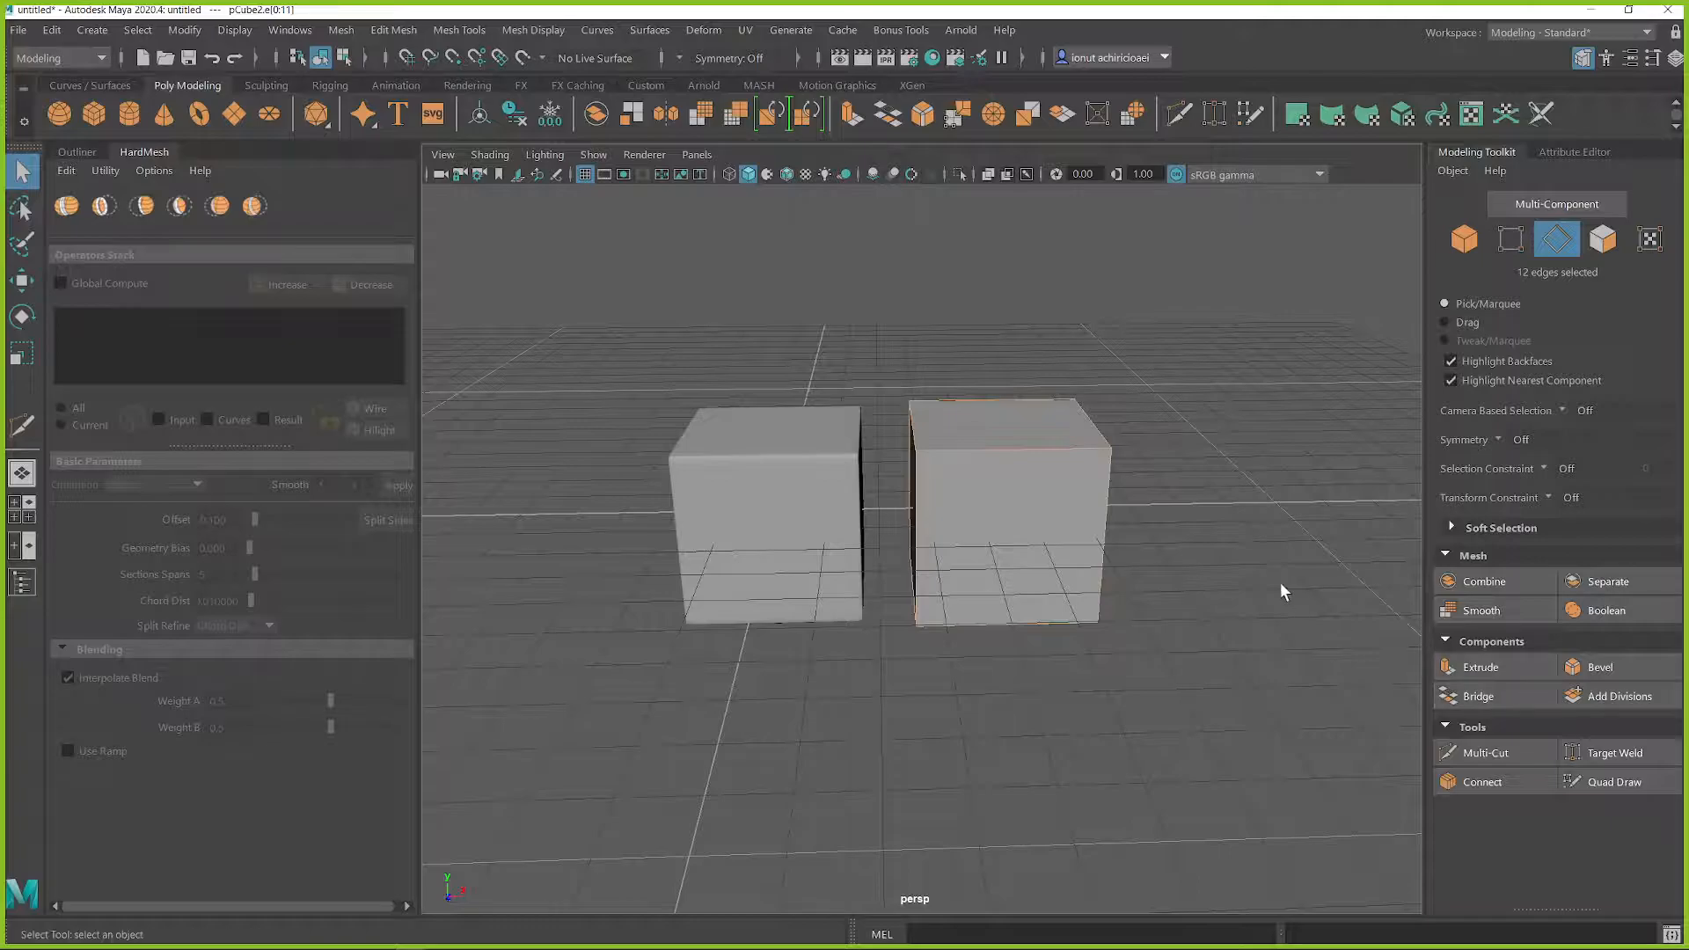
pyautogui.click(1640, 674)
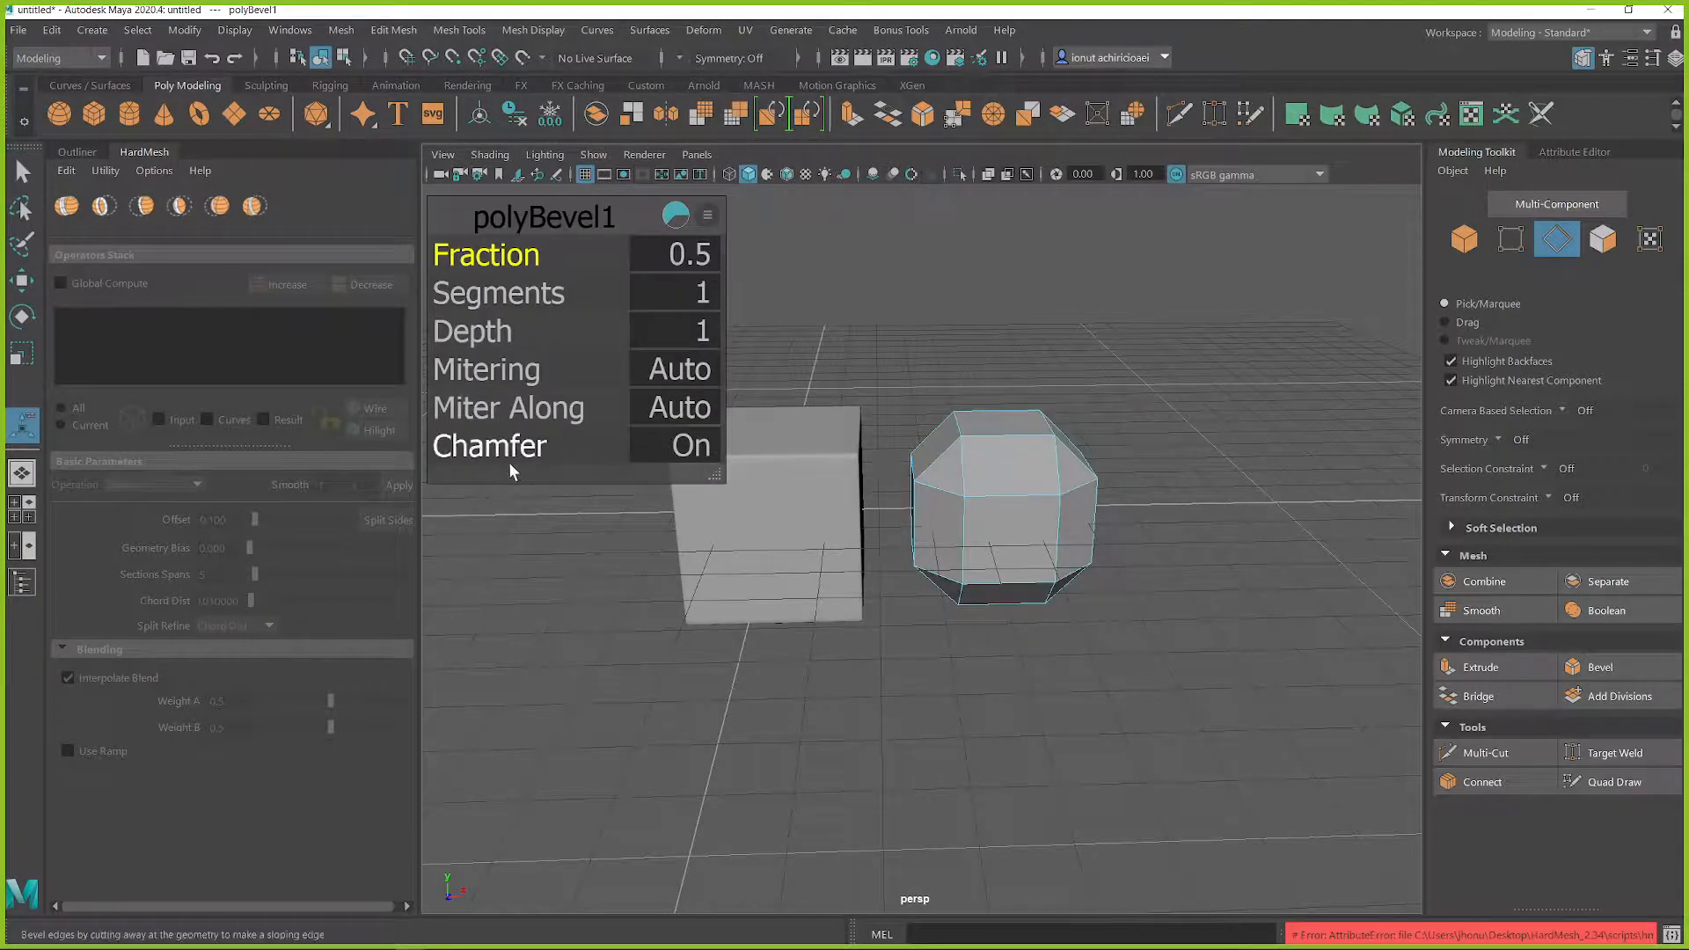
pyautogui.moveTo(492, 447); pyautogui.dragTo(462, 450)
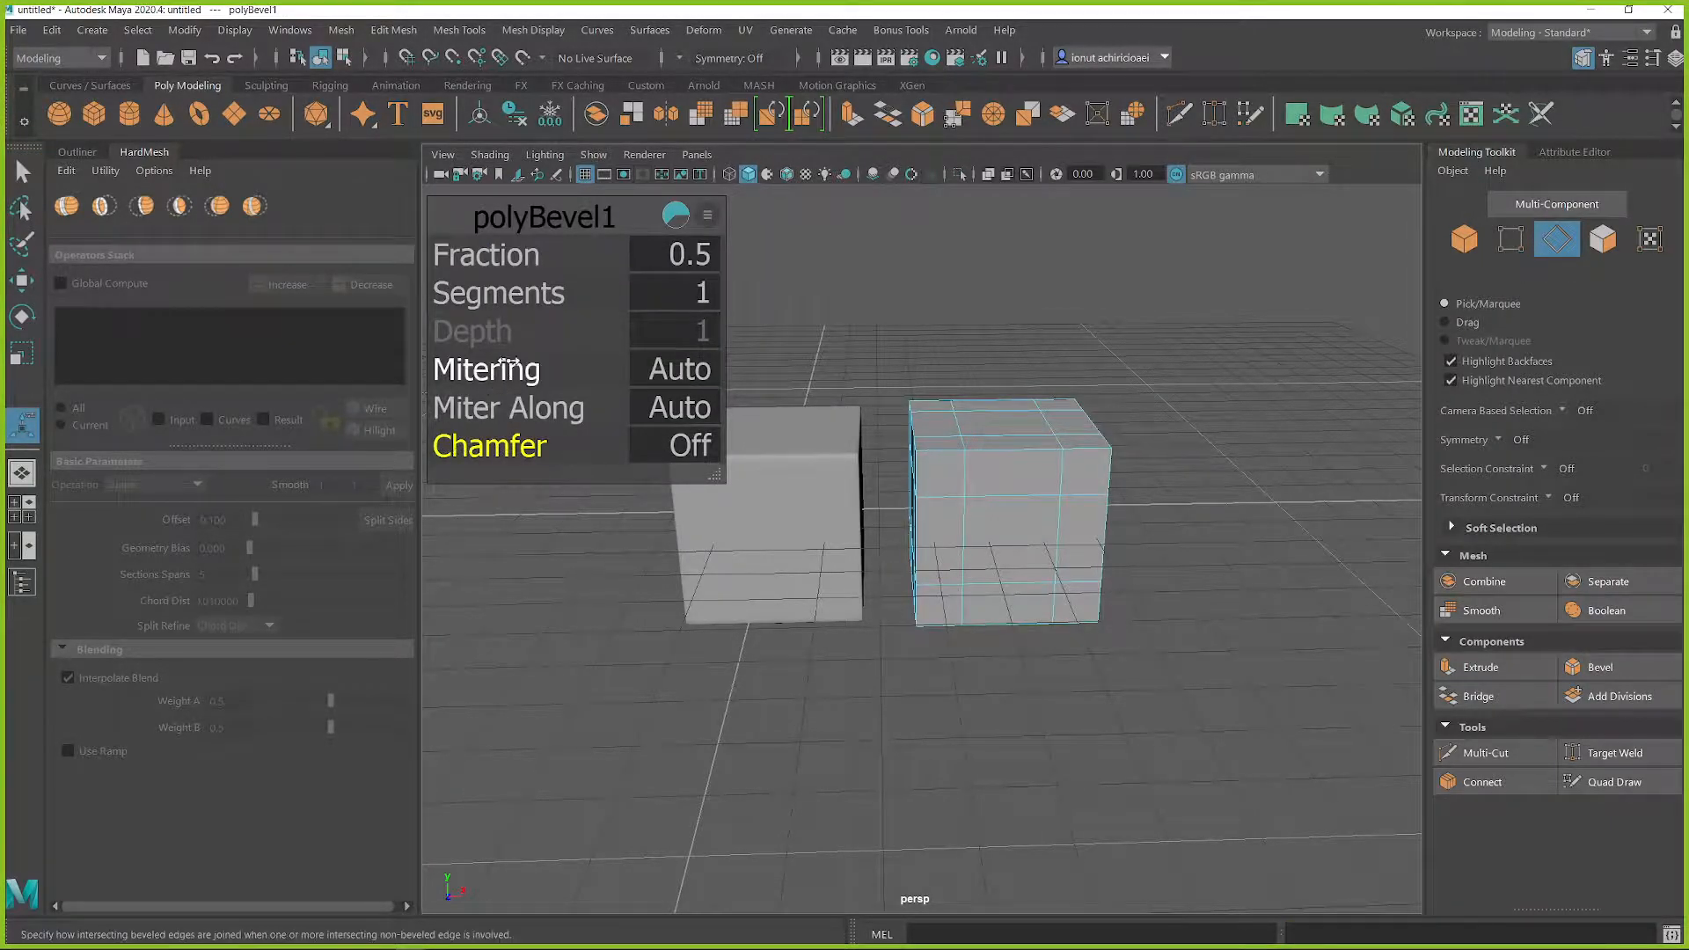
pyautogui.moveTo(475, 260); pyautogui.dragTo(503, 272)
pyautogui.moveTo(1155, 566); pyautogui.dragTo(1102, 573, button='middle')
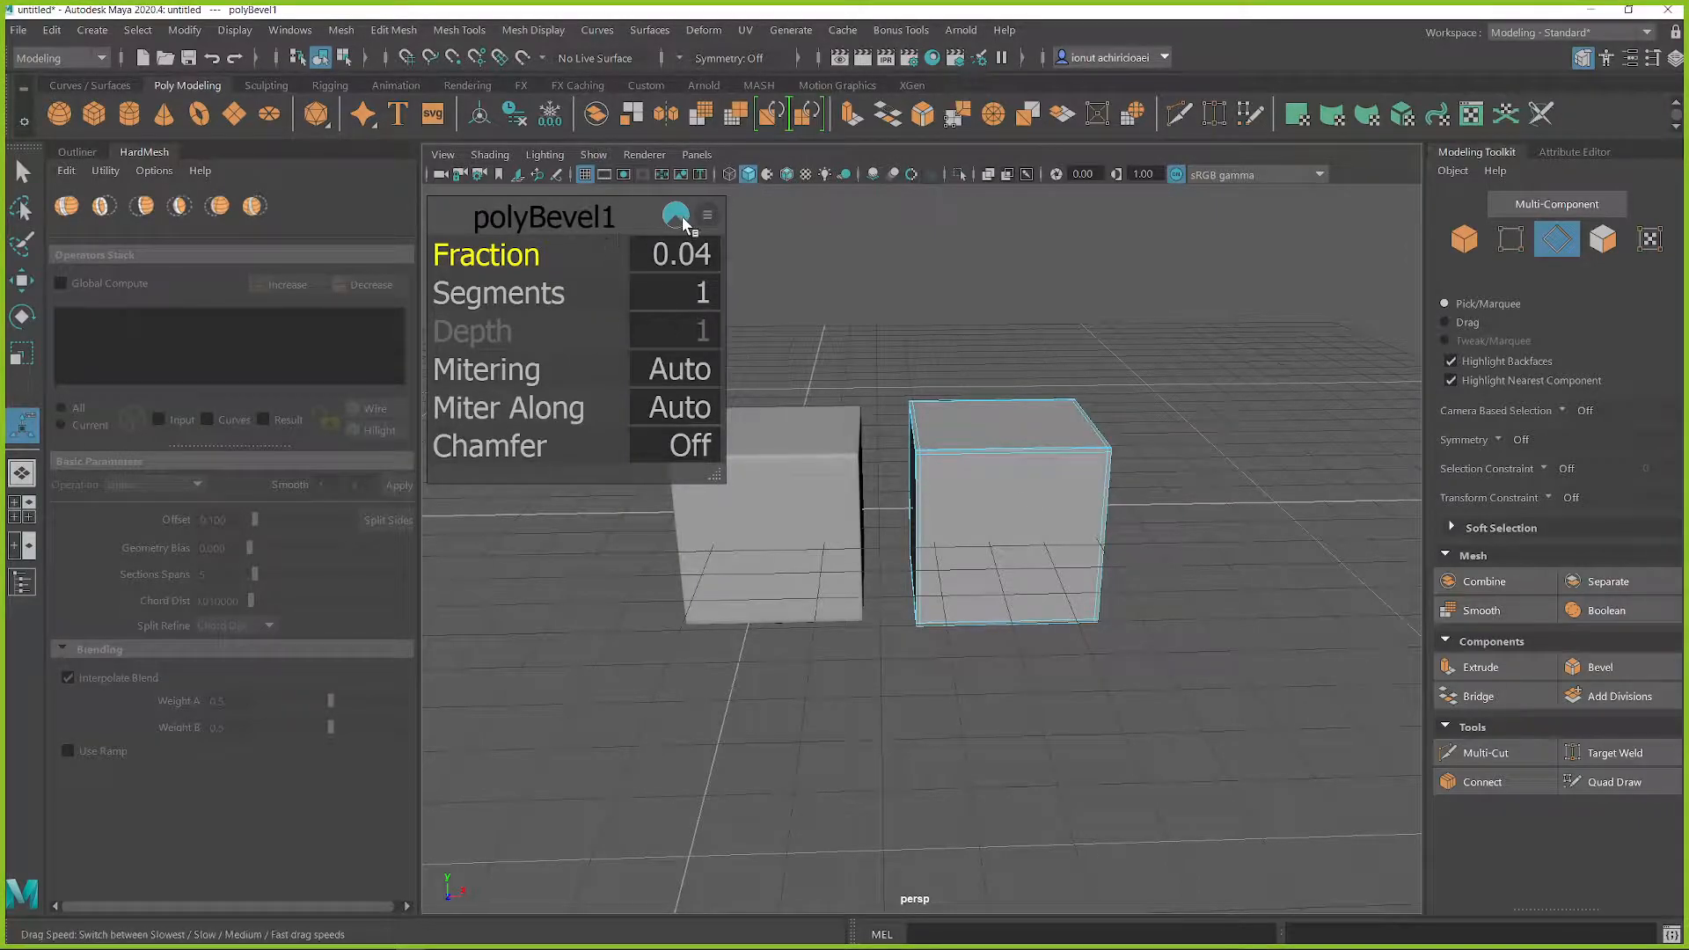
# Step: Return to object selection and scale the first cube down uniformly to 19.88
pyautogui.moveTo(1051, 462); pyautogui.dragTo(1130, 360, button='right')
pyautogui.click(1179, 446)
pyautogui.keyDown('alt'); pyautogui.moveTo(1179, 438); pyautogui.dragTo(1036, 503); pyautogui.keyUp('alt')
pyautogui.scroll(5, 1054, 499)
pyautogui.click(1036, 457)
pyautogui.scroll(-5, 1036, 456)
pyautogui.click(1200, 551)
pyautogui.keyDown('alt'); pyautogui.moveTo(1200, 550); pyautogui.dragTo(1041, 520); pyautogui.keyUp('alt')
pyautogui.click(901, 515)
pyautogui.press('r')
pyautogui.moveTo(860, 534); pyautogui.dragTo(799, 549)
pyautogui.keyDown('alt'); pyautogui.moveTo(884, 602); pyautogui.dragTo(919, 588); pyautogui.keyUp('alt')
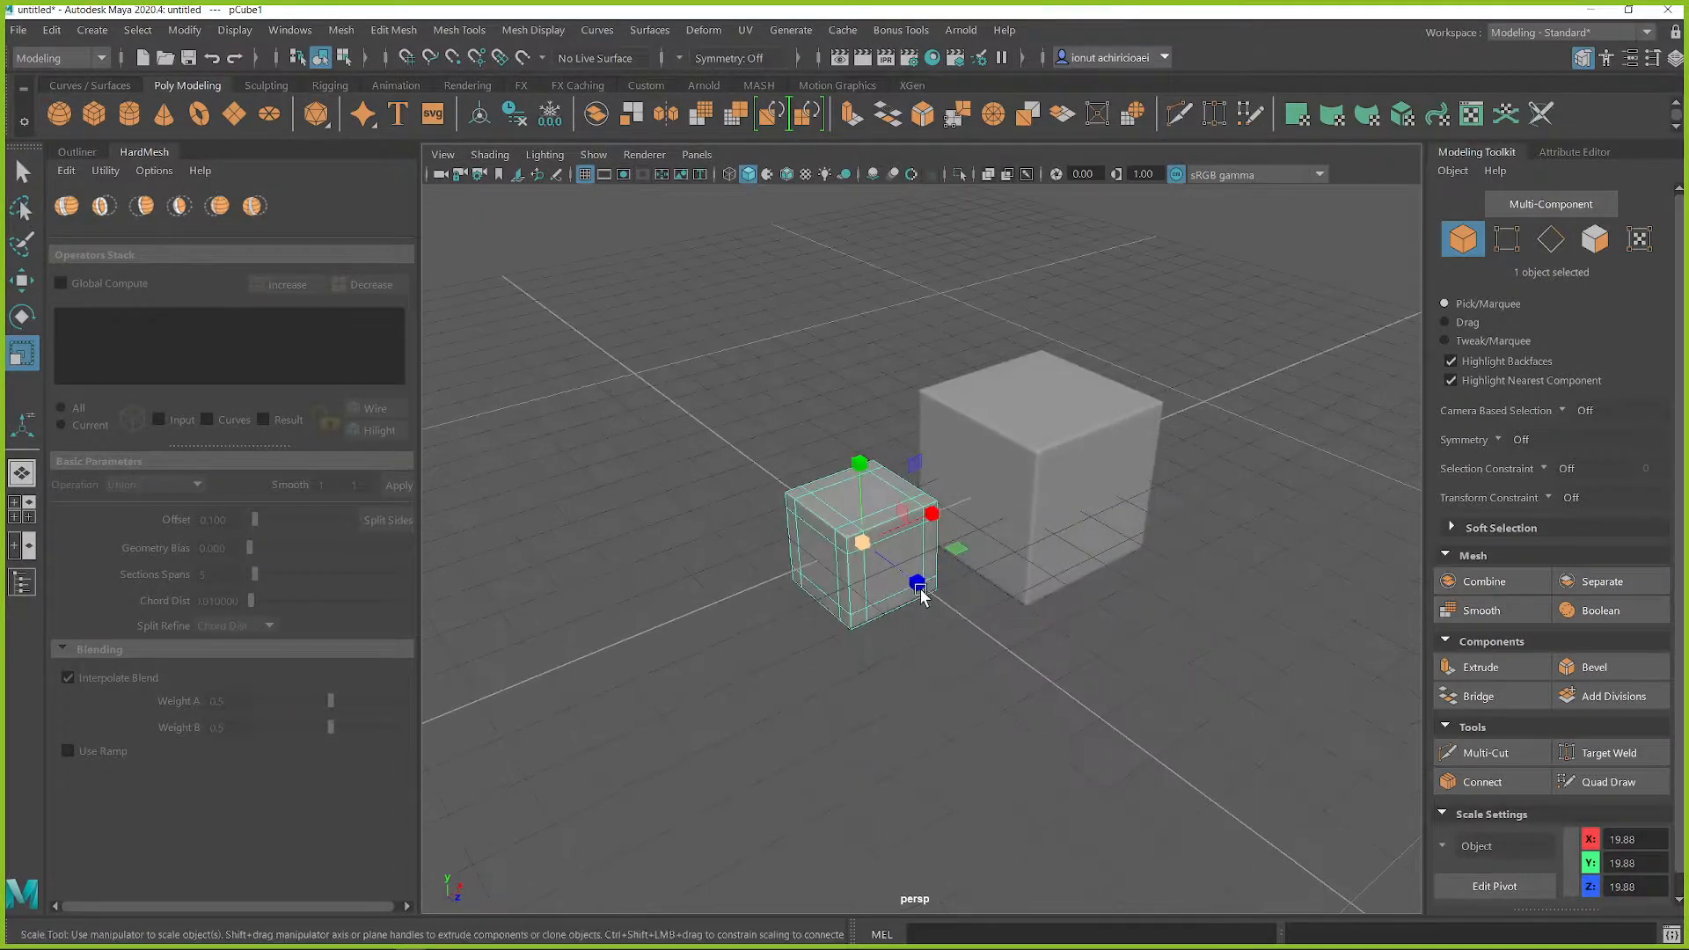
# Step: Move the smaller cube so that it partly penetrates the side face of the larger cube
pyautogui.click(1038, 489)
pyautogui.keyDown('shift'); pyautogui.click(878, 544); pyautogui.keyUp('shift')
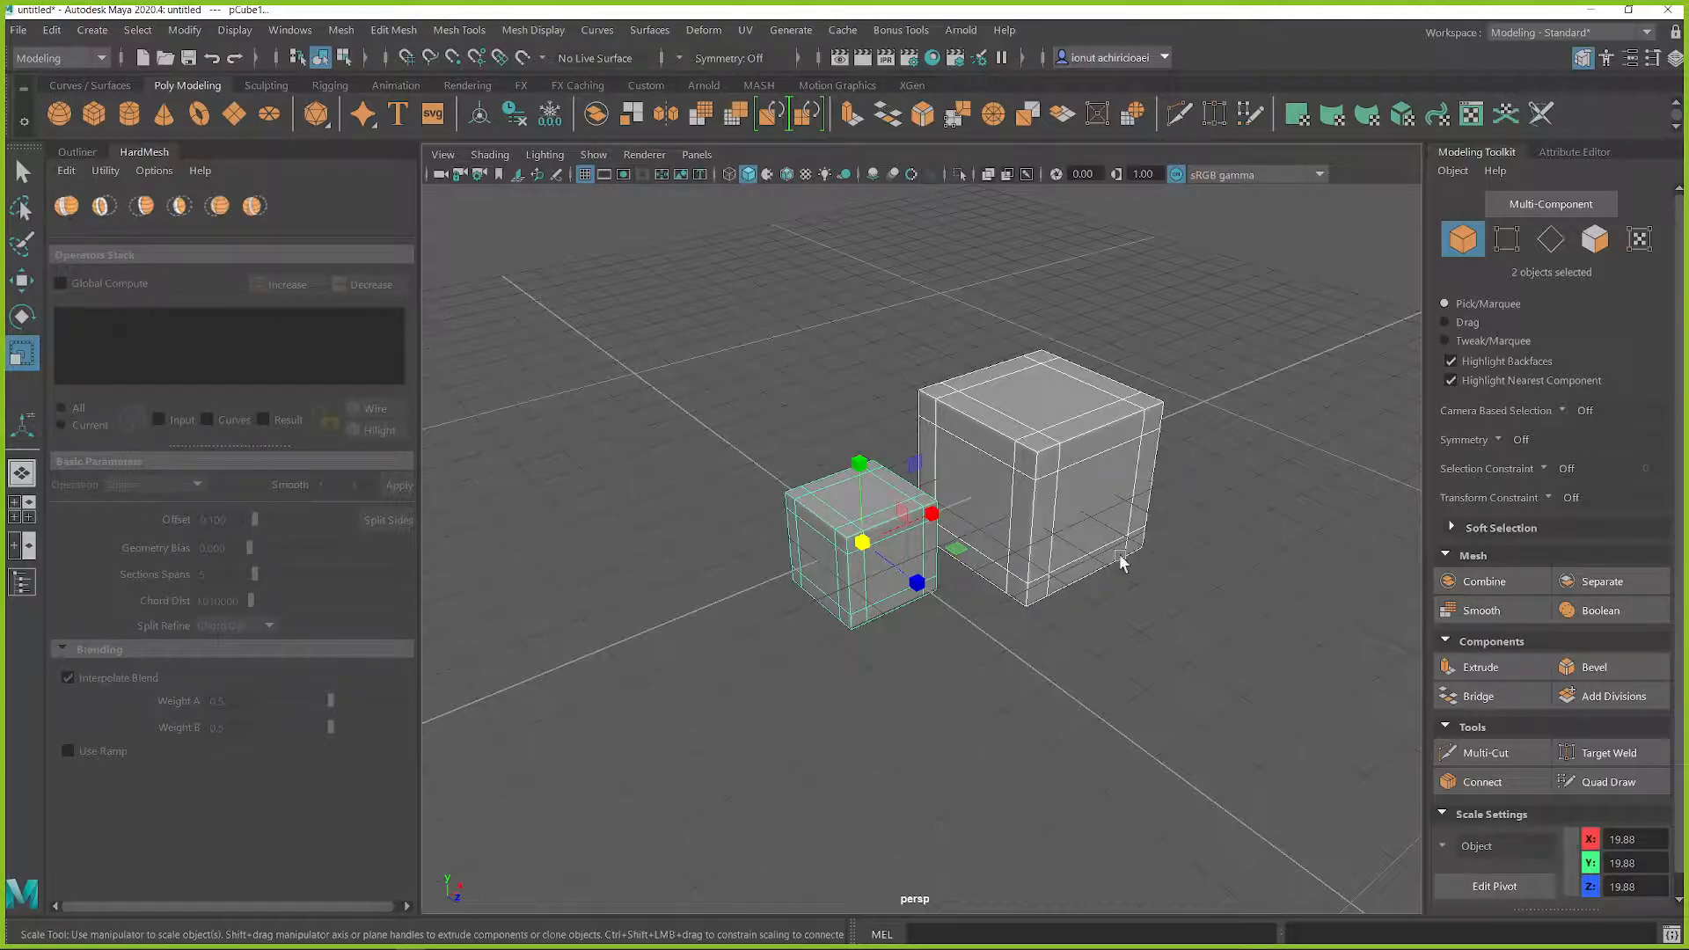
pyautogui.scroll(6, 1018, 453)
pyautogui.scroll(-3, 1044, 468)
pyautogui.click(999, 467)
pyautogui.keyDown('shift'); pyautogui.click(796, 542); pyautogui.keyUp('shift')
pyautogui.click(754, 549)
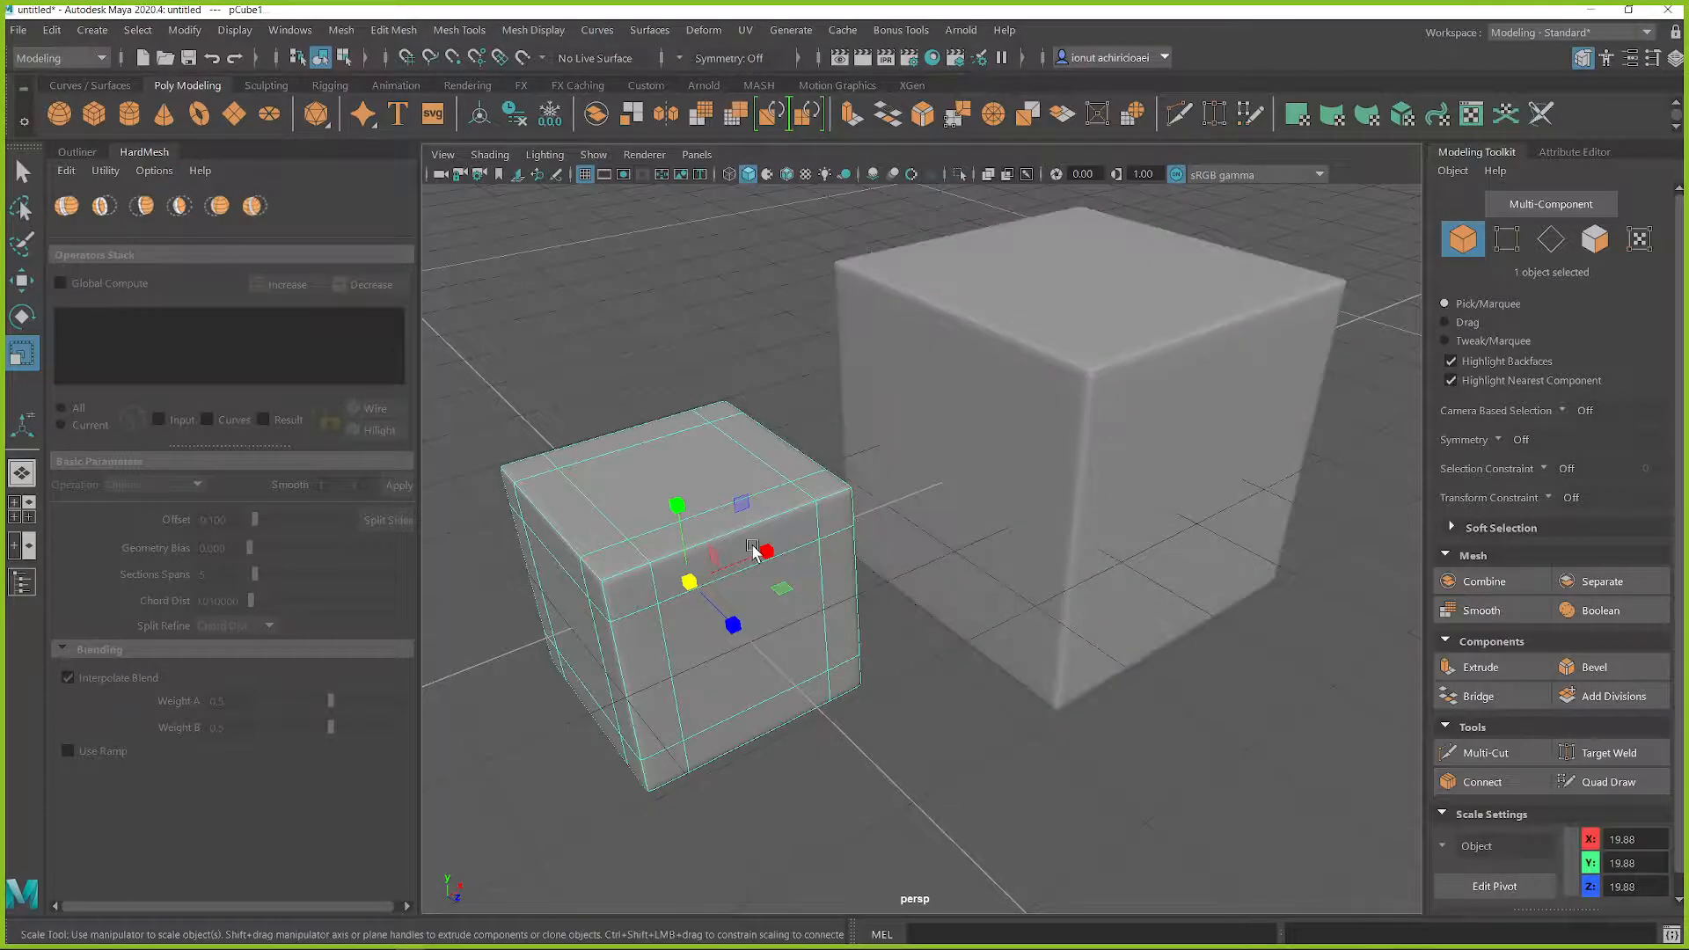
pyautogui.press('w')
pyautogui.moveTo(771, 570); pyautogui.dragTo(1023, 469)
# Step: Select the two overlapping cubes and try to create a HardMesh union from them
pyautogui.press('q')
pyautogui.click(1055, 398)
pyautogui.keyDown('shift'); pyautogui.click(921, 449); pyautogui.keyUp('shift')
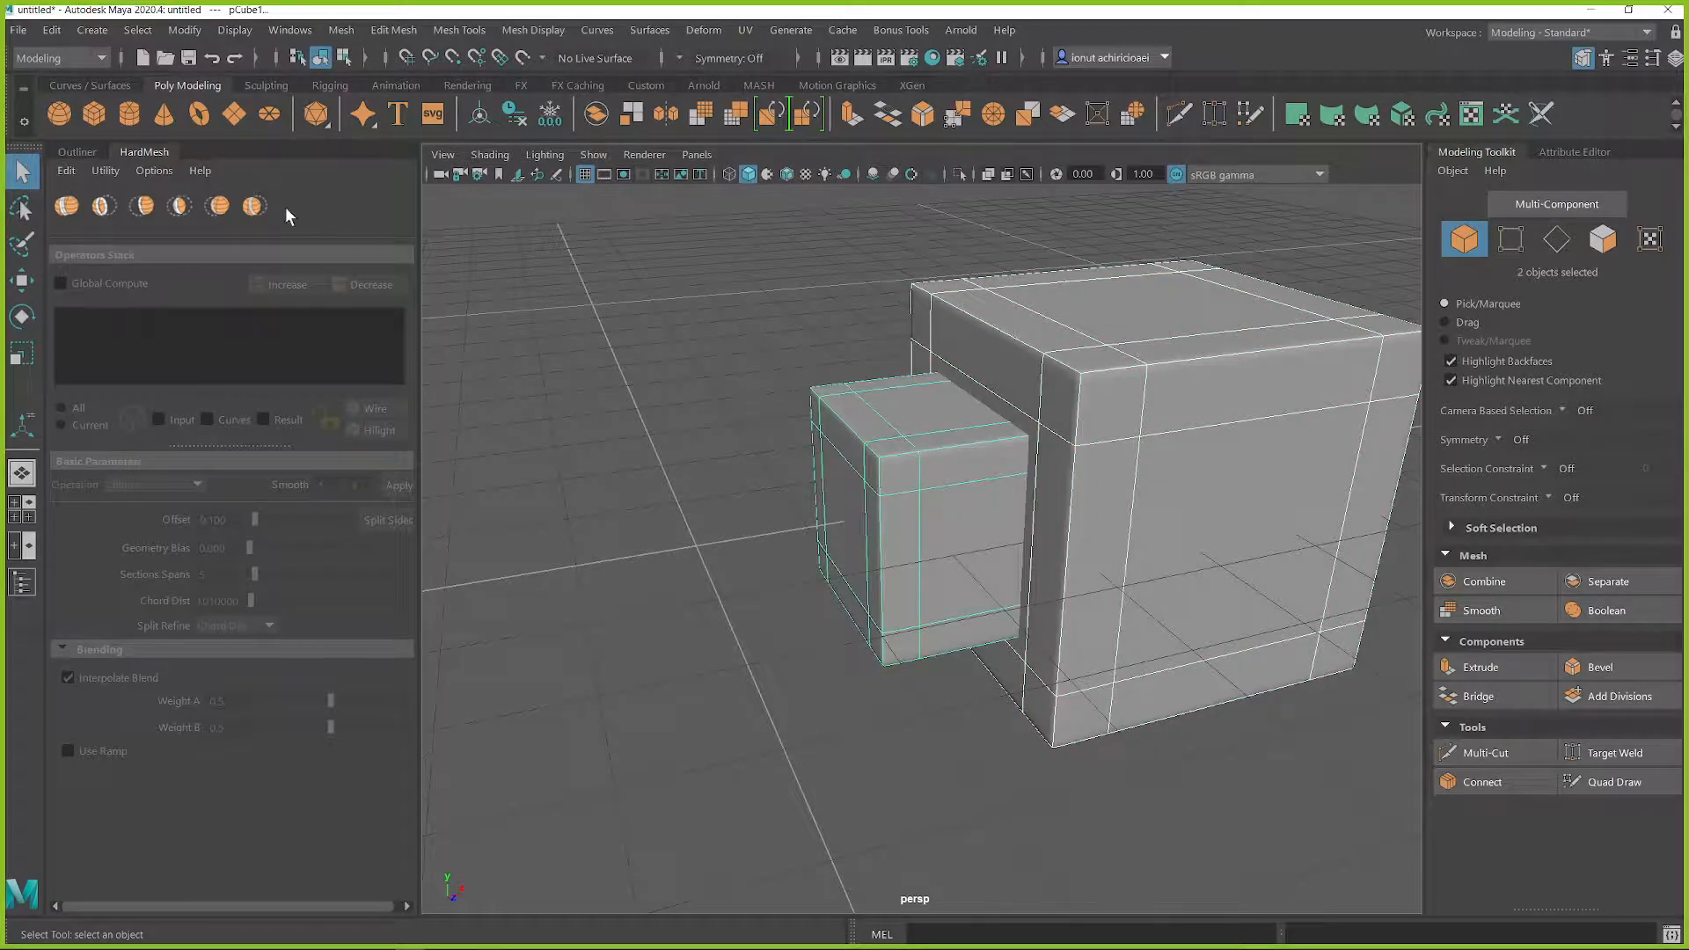
pyautogui.click(66, 207)
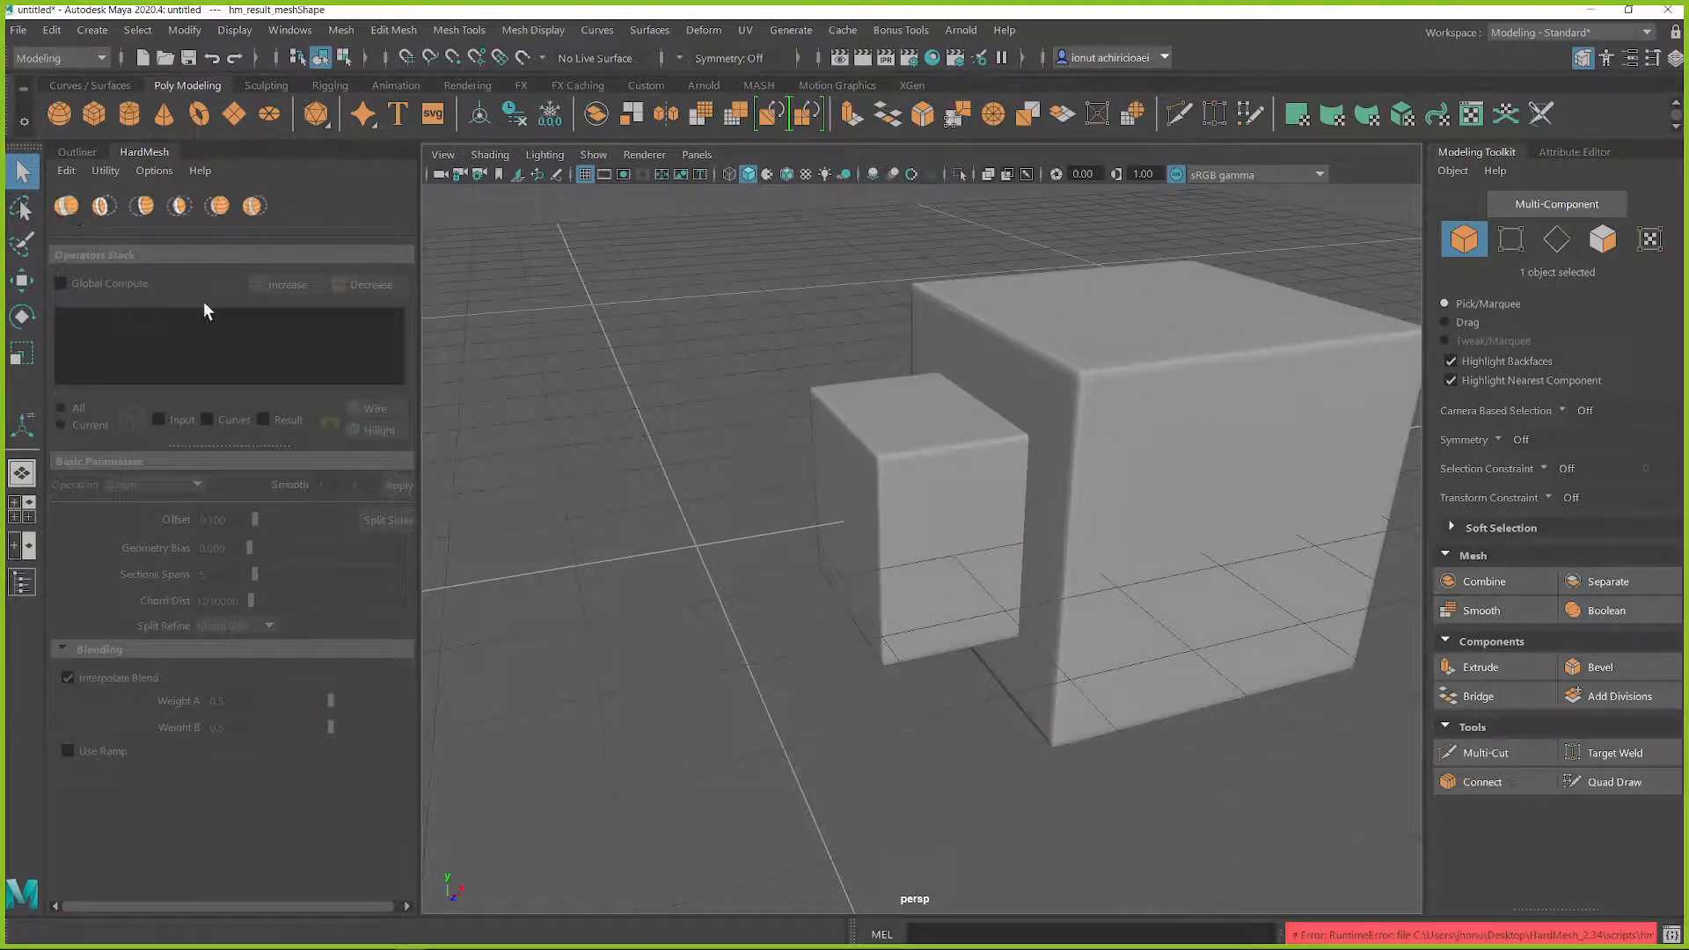
pyautogui.moveTo(1609, 932); pyautogui.dragTo(1678, 936)
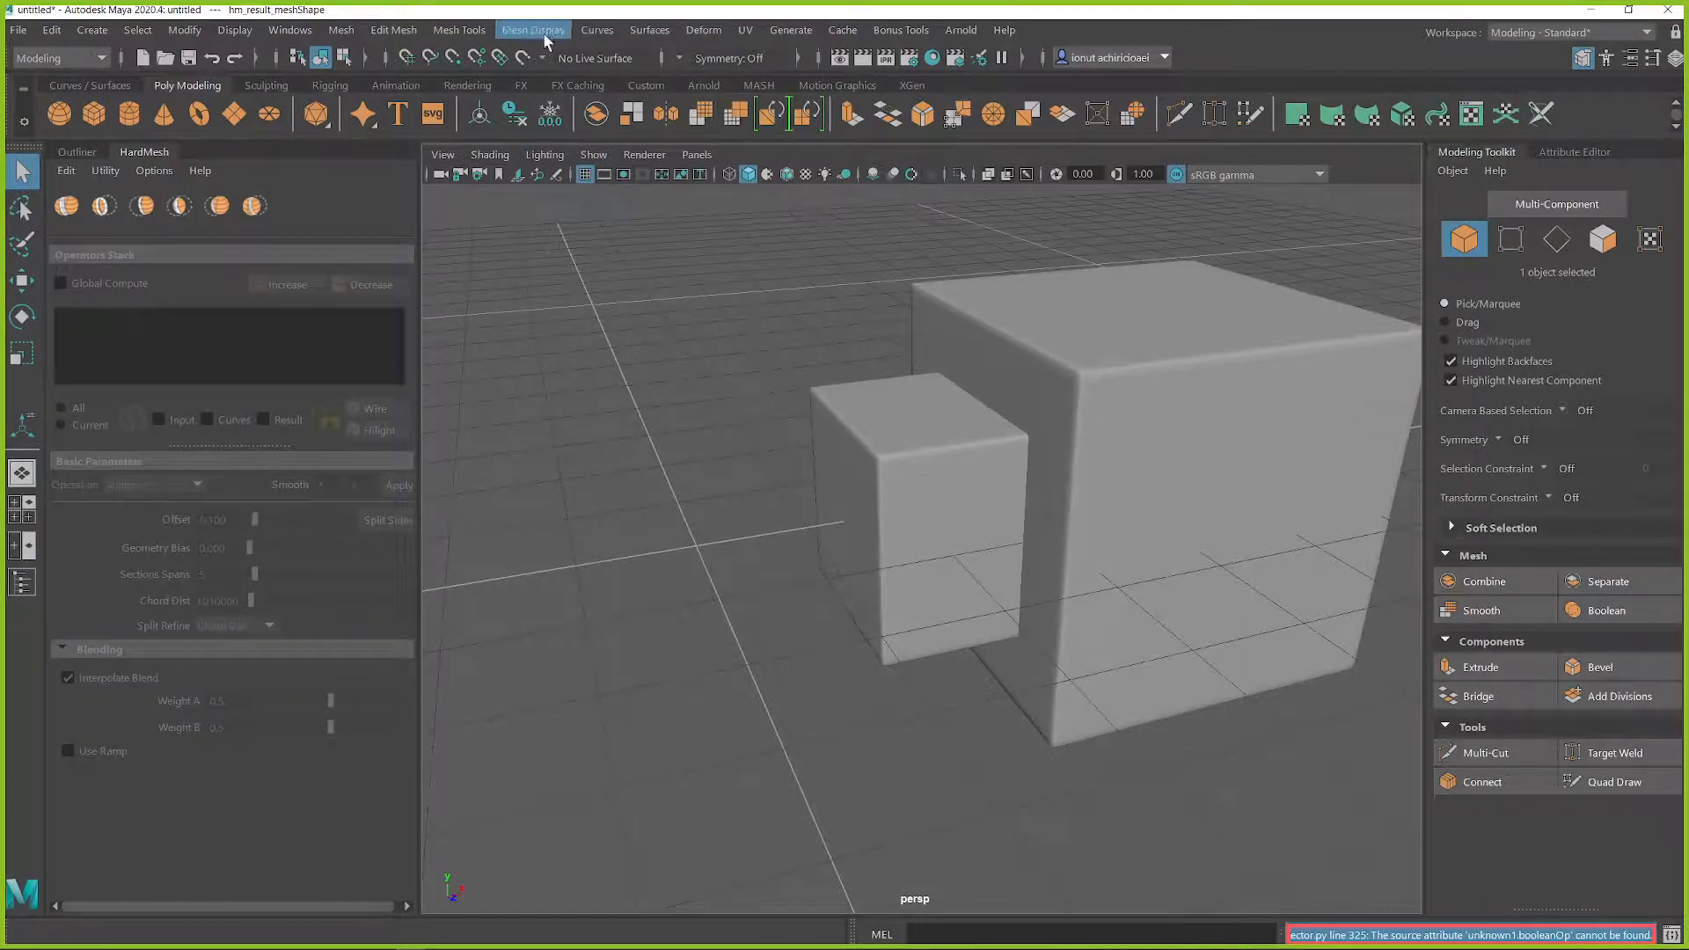
# Step: Filter the Plug-in Manager for hm and load the hmTools.mll plug-in with Auto load enabled
pyautogui.click(300, 32)
pyautogui.moveTo(390, 220)
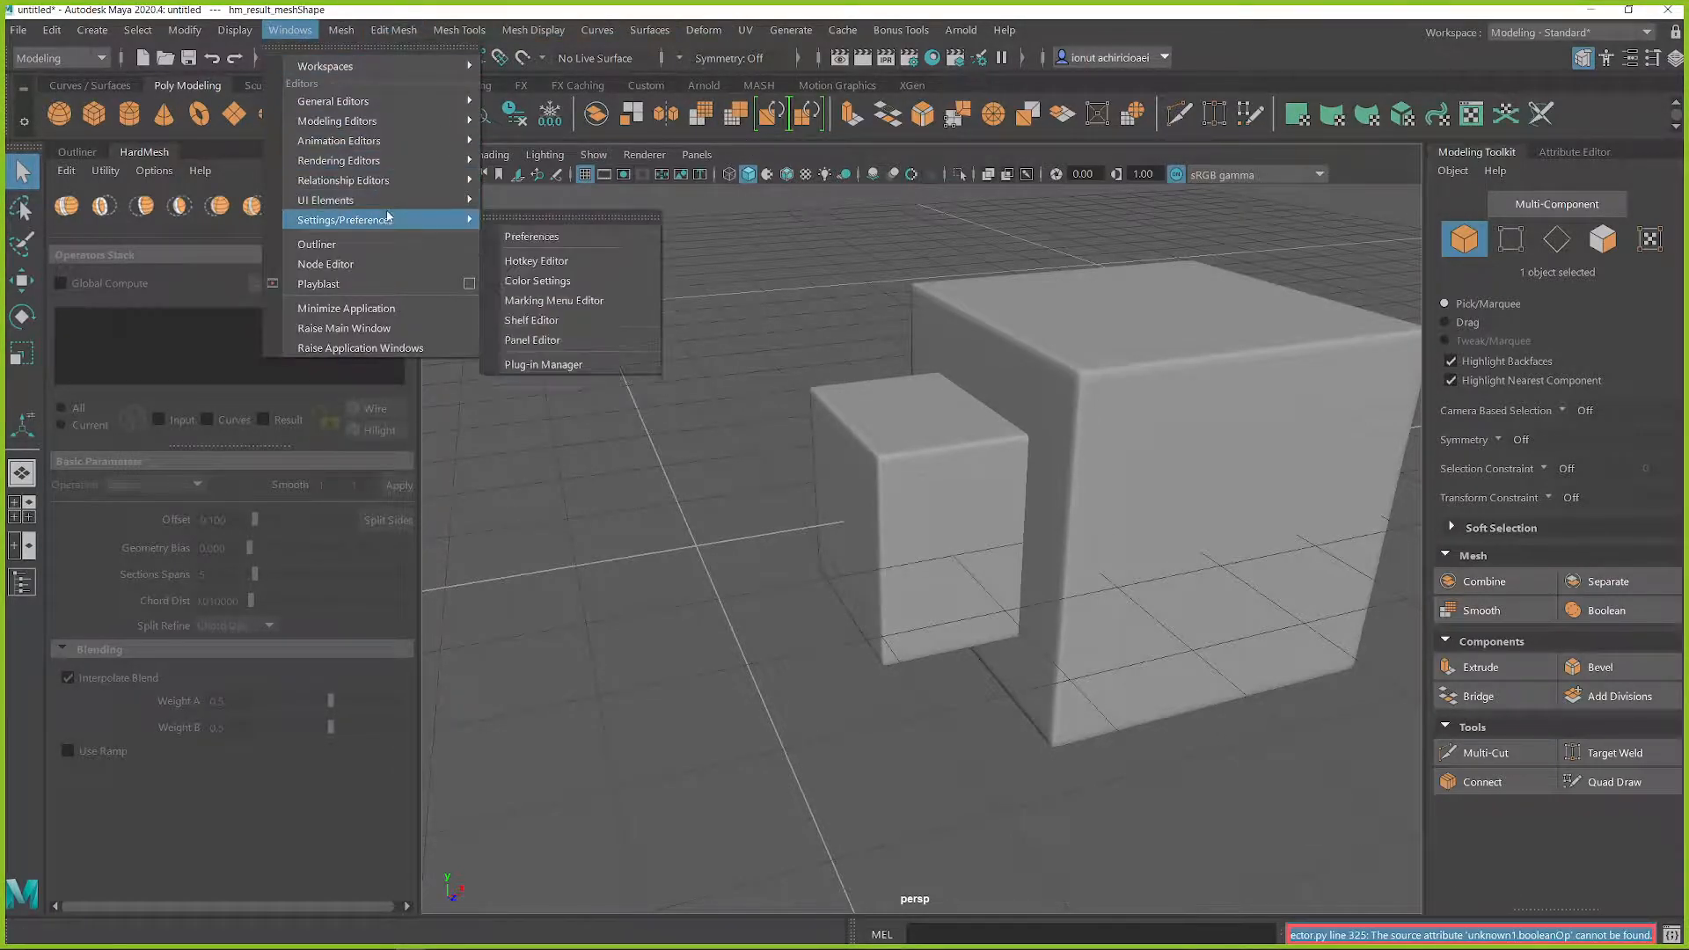
pyautogui.click(542, 363)
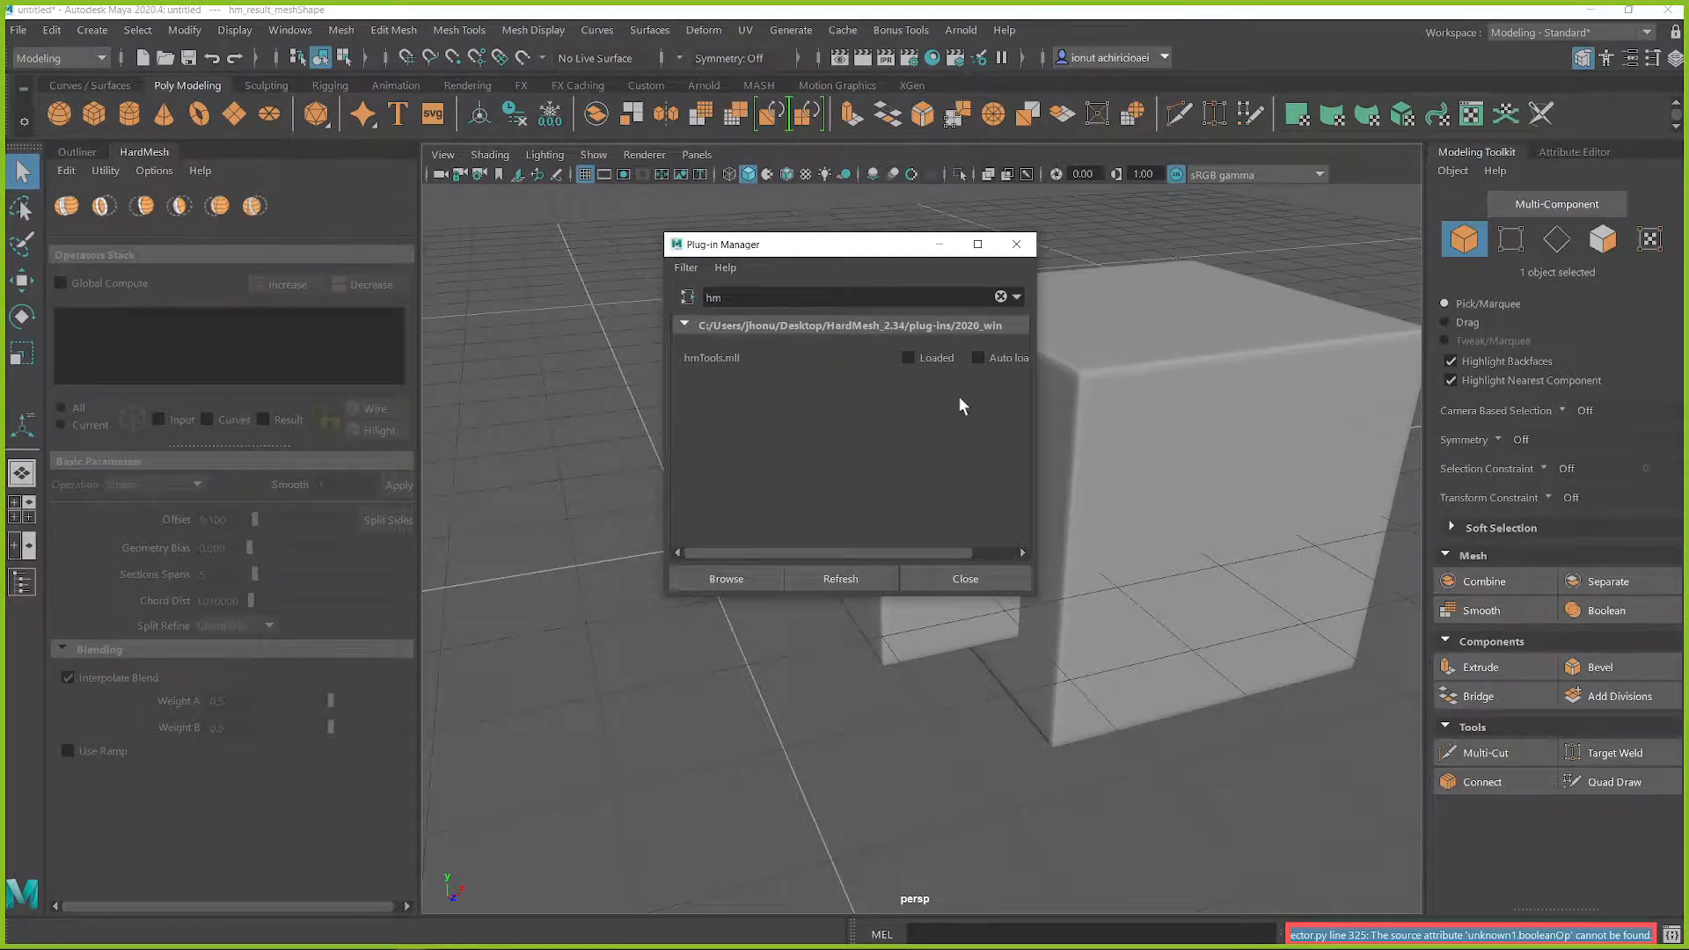
pyautogui.click(978, 357)
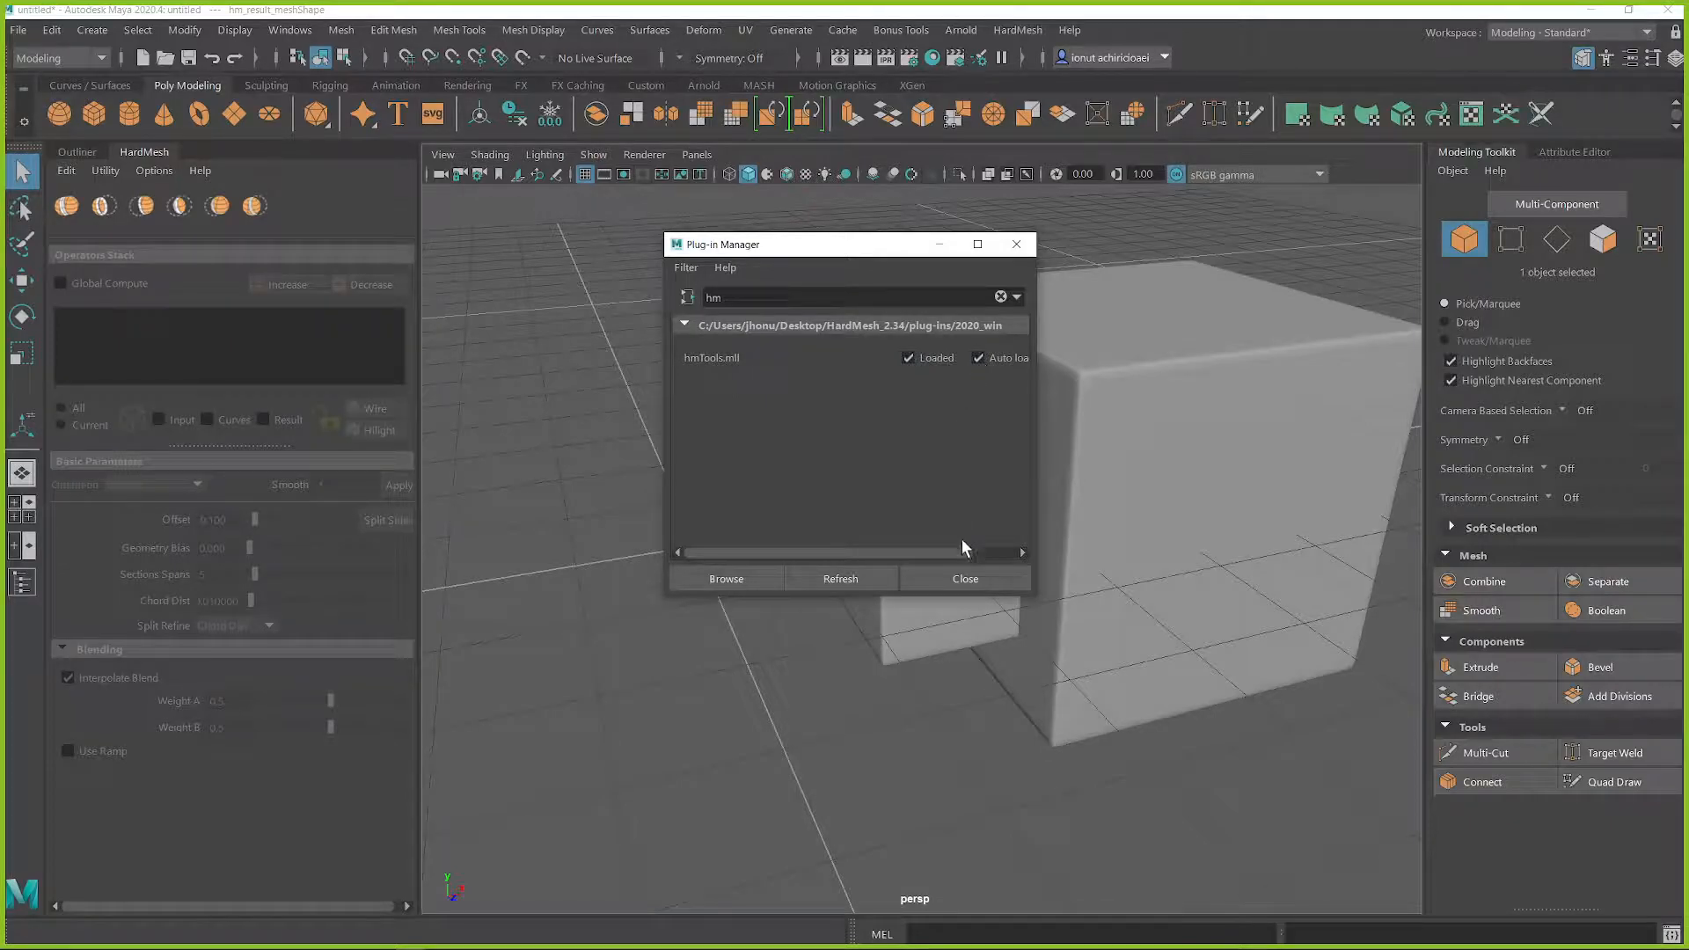
pyautogui.click(908, 577)
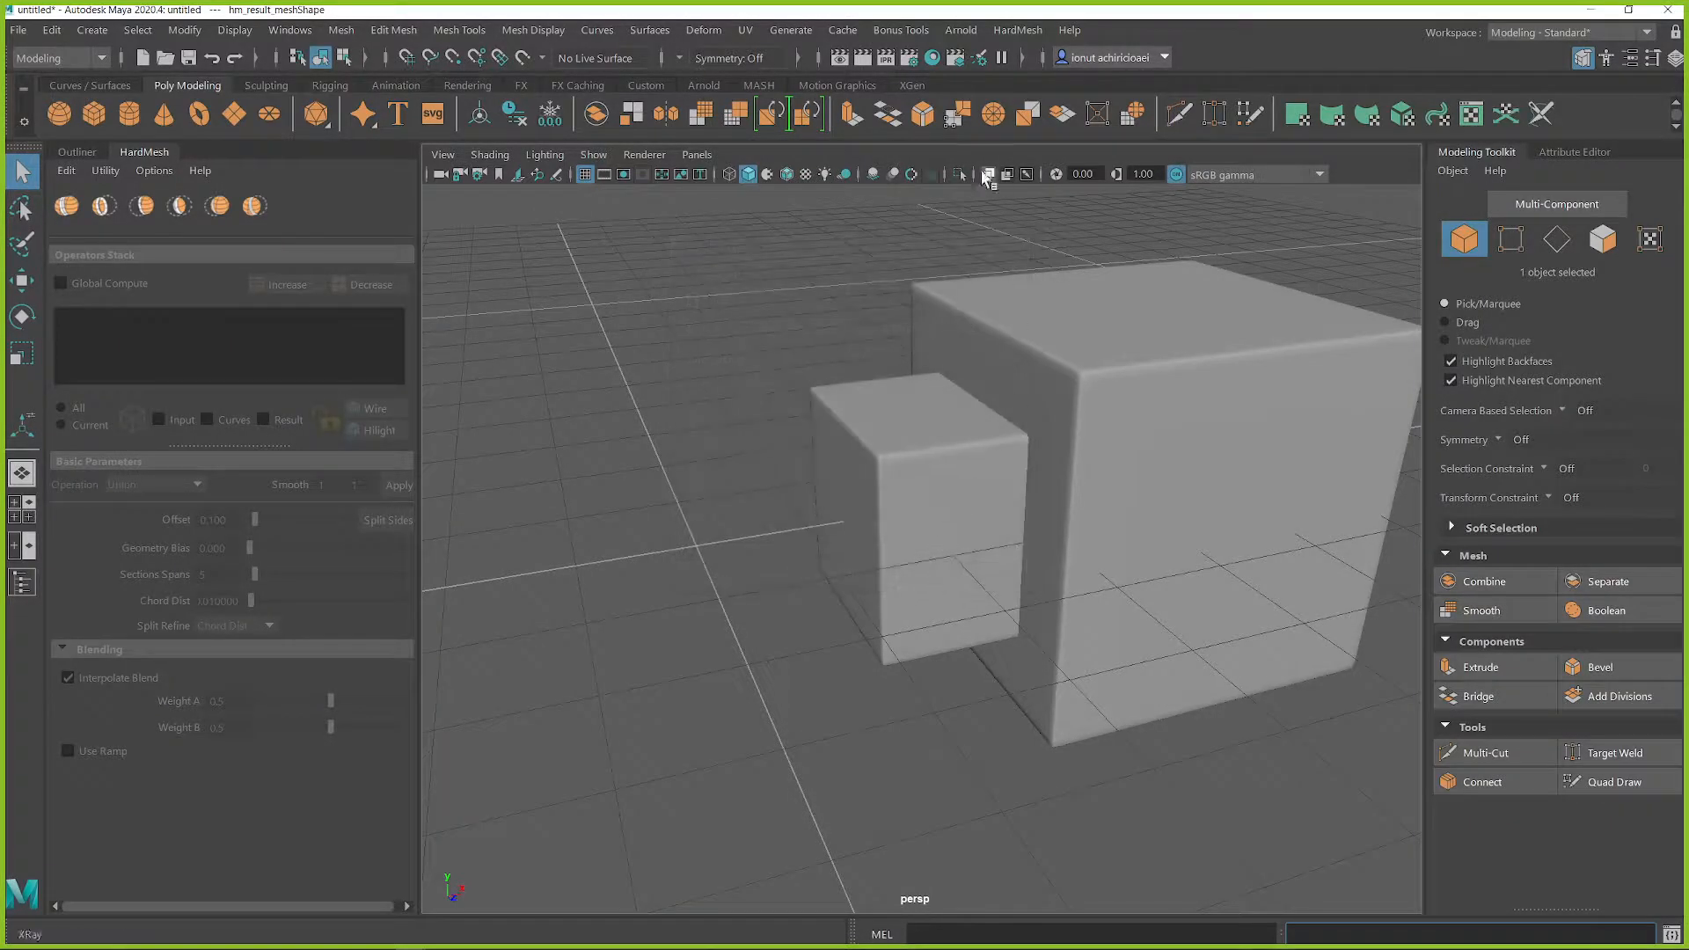
# Step: Create a HardMesh union of the smaller and larger cubes
pyautogui.click(843, 444)
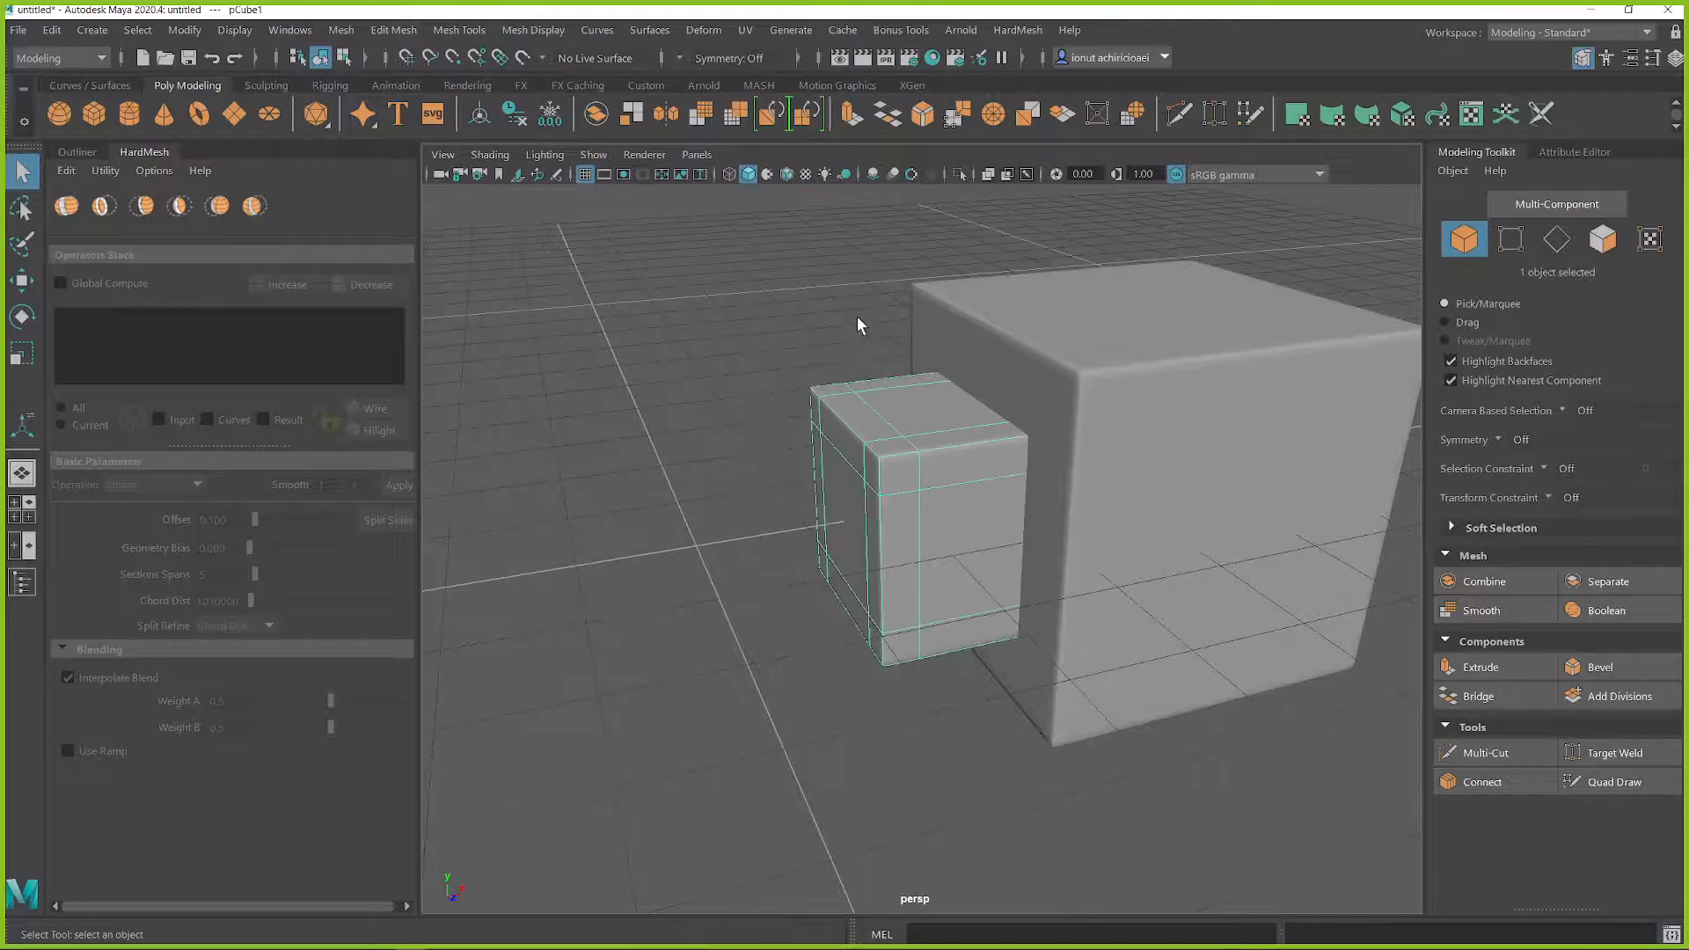
pyautogui.click(68, 213)
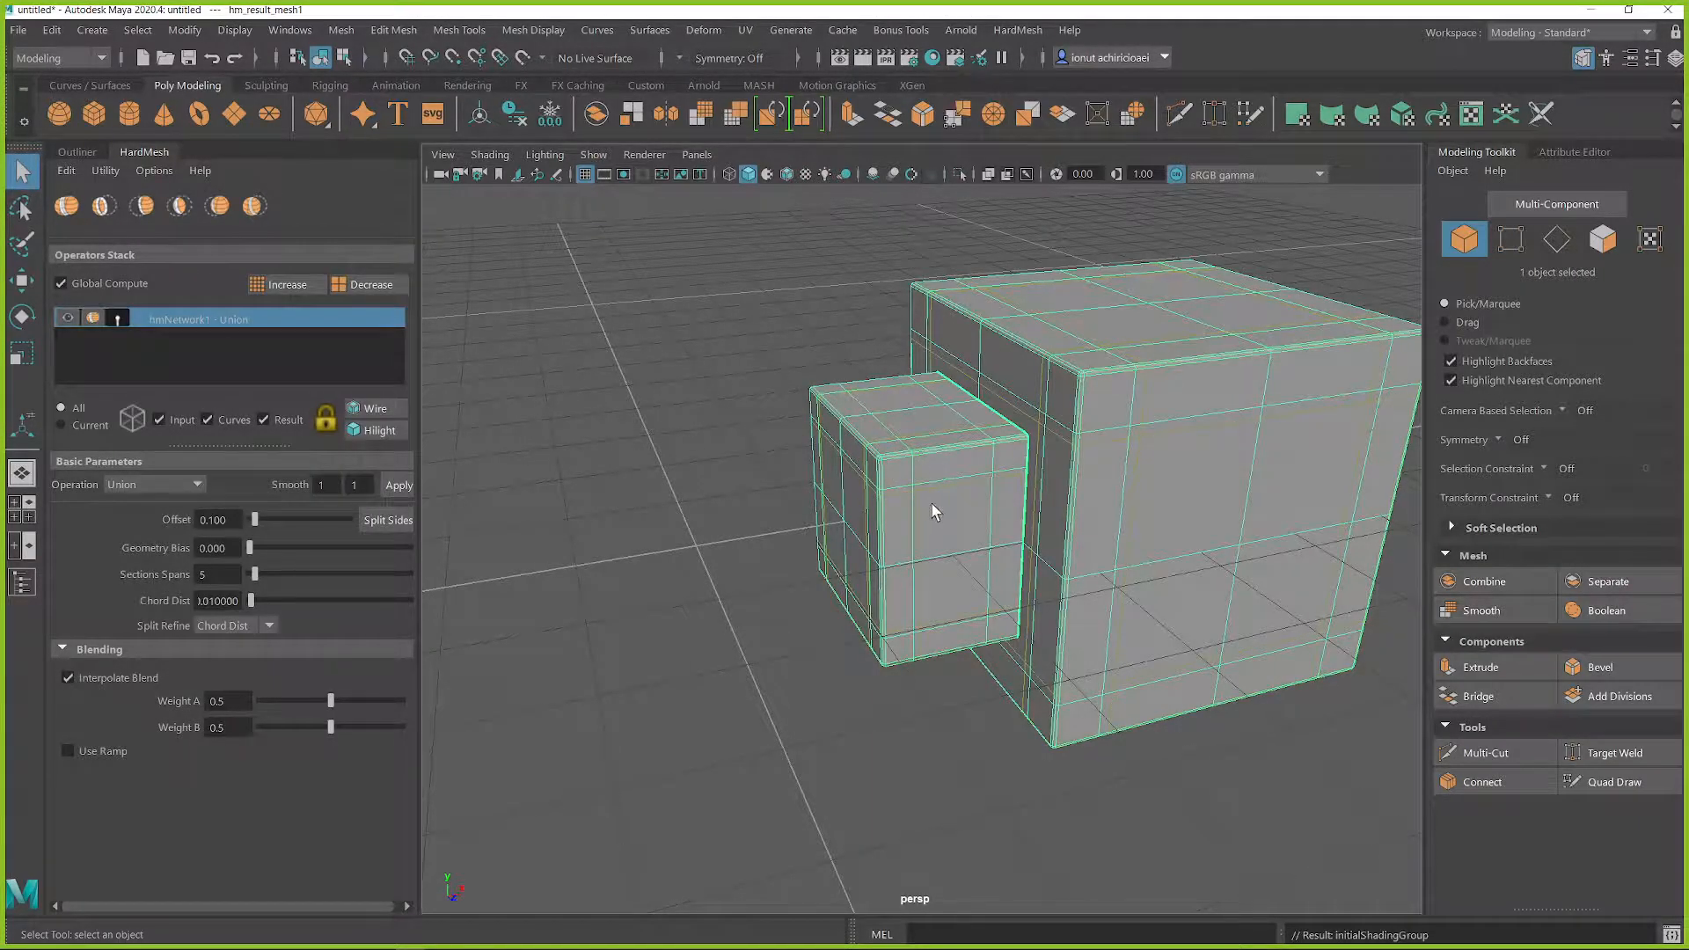
# Step: Examine the seam between the two cubes in the union, toggling the selection highlight off and back on
pyautogui.keyDown('alt'); pyautogui.moveTo(933, 492); pyautogui.dragTo(869, 475, button='middle'); pyautogui.keyUp('alt')
pyautogui.keyDown('alt'); pyautogui.moveTo(858, 453); pyautogui.dragTo(916, 475); pyautogui.keyUp('alt')
pyautogui.scroll(3, 880, 475)
pyautogui.keyDown('alt'); pyautogui.moveTo(830, 470); pyautogui.dragTo(959, 487, button='middle'); pyautogui.keyUp('alt')
pyautogui.keyDown('alt'); pyautogui.moveTo(999, 495); pyautogui.dragTo(936, 458); pyautogui.keyUp('alt')
pyautogui.scroll(3, 1038, 469)
pyautogui.keyDown('alt'); pyautogui.moveTo(1047, 462); pyautogui.dragTo(956, 512, button='middle'); pyautogui.keyUp('alt')
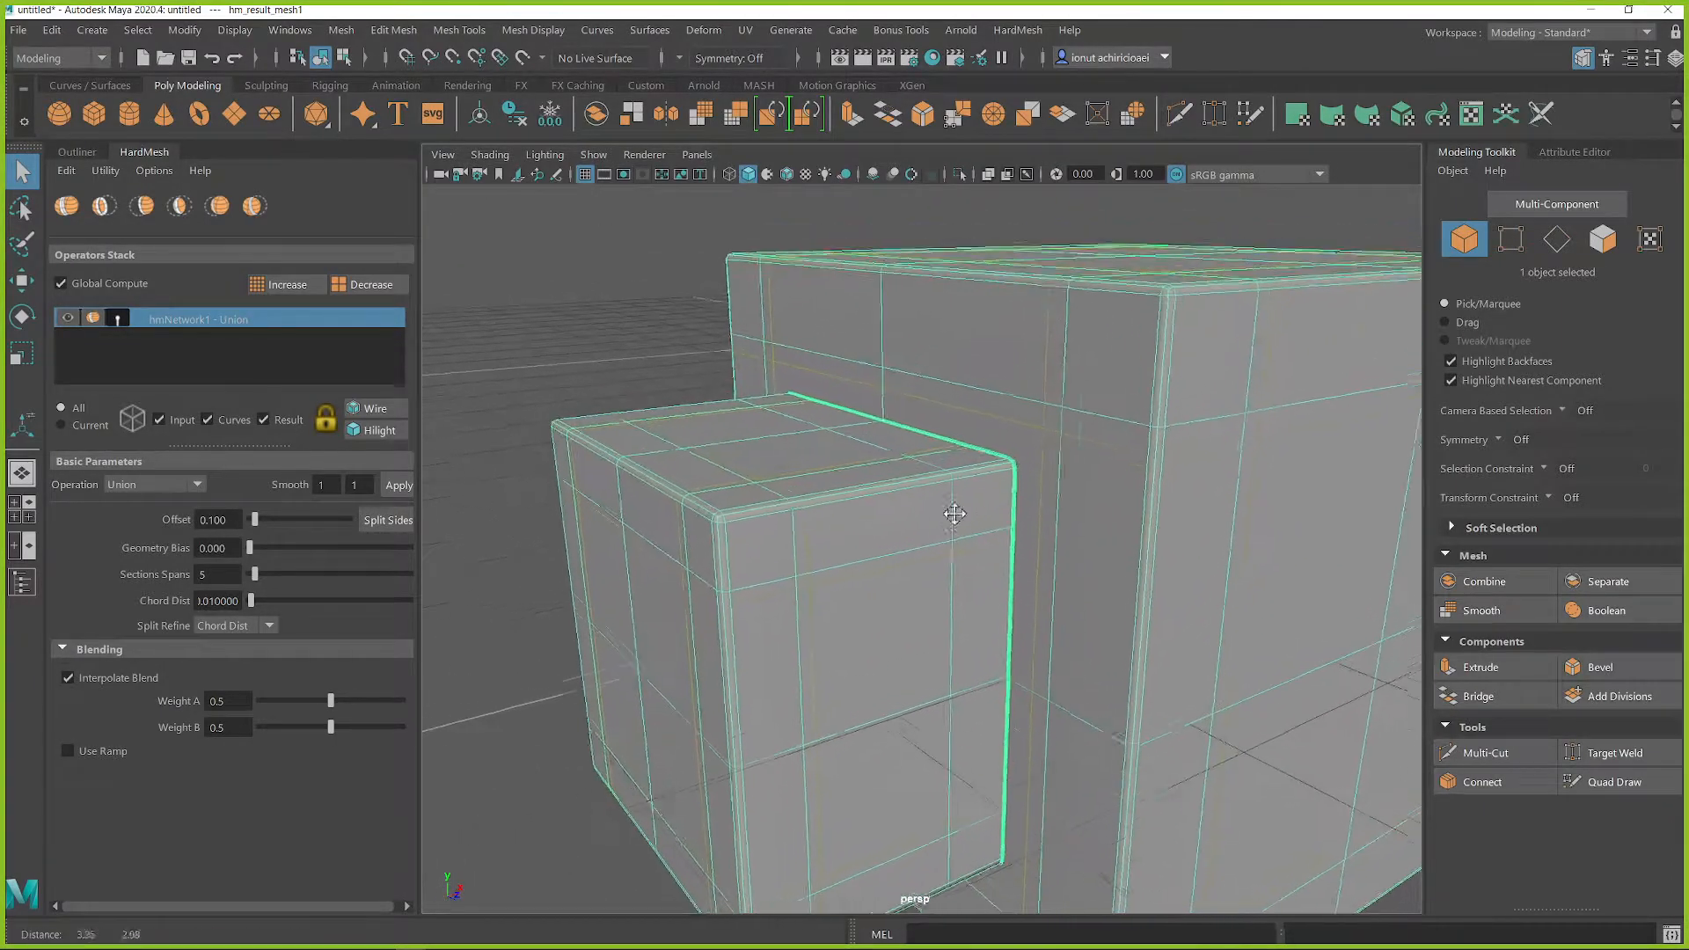
pyautogui.scroll(3, 959, 506)
pyautogui.scroll(-3, 949, 506)
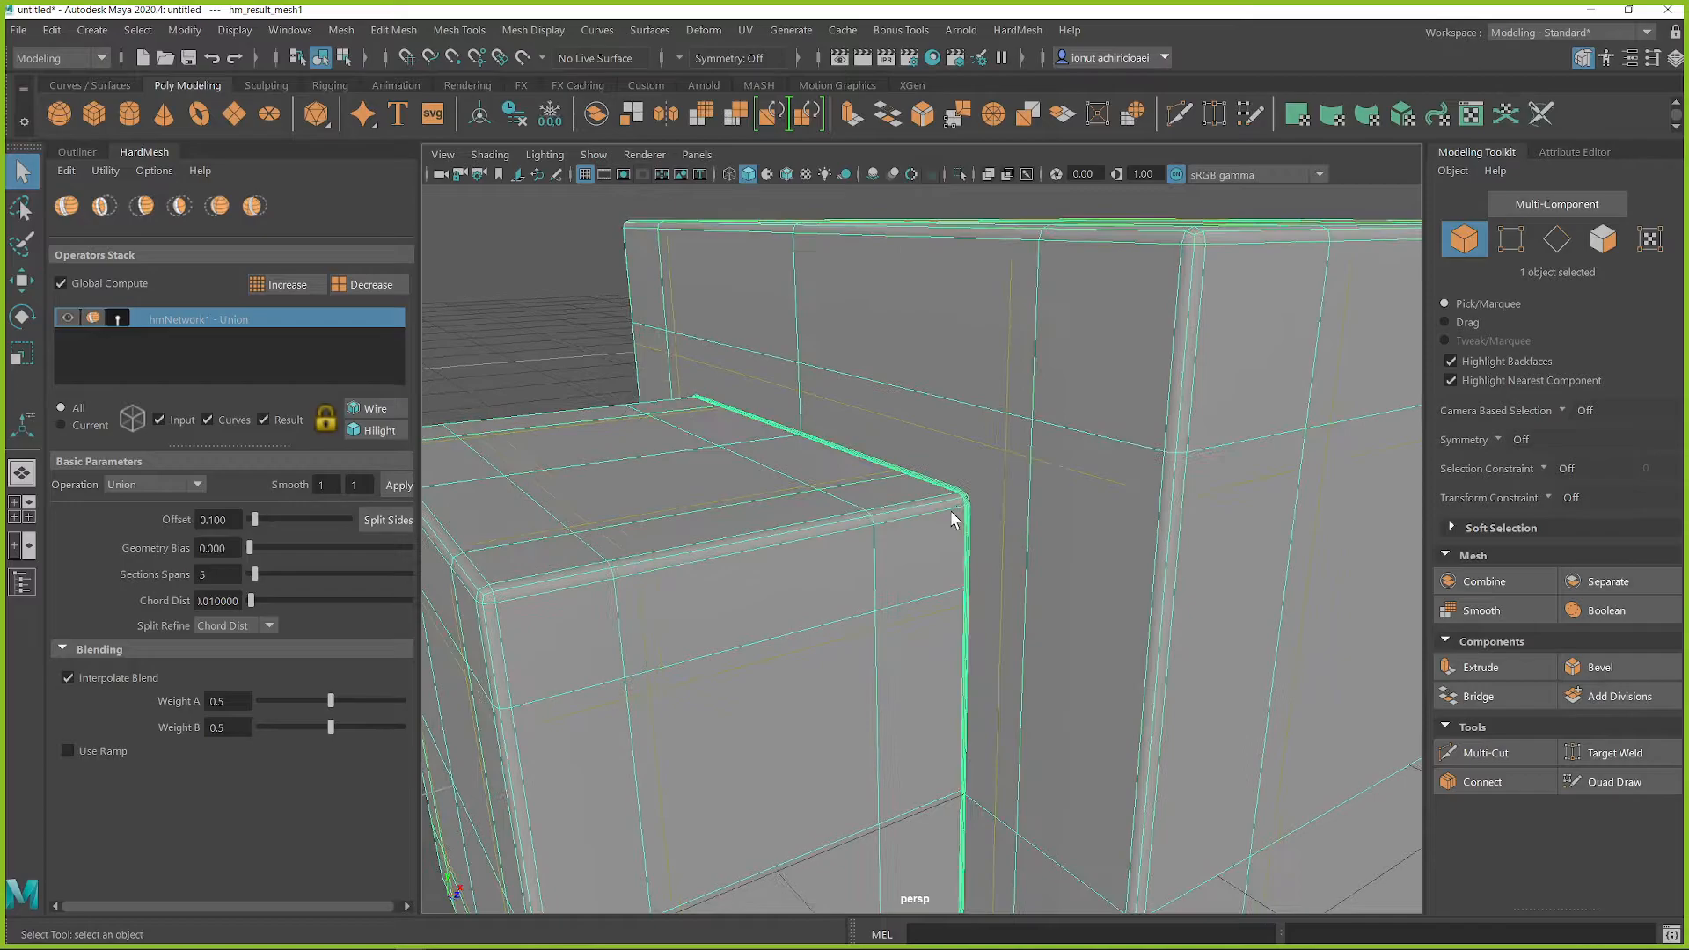
pyautogui.scroll(-5, 950, 510)
pyautogui.keyDown('alt'); pyautogui.moveTo(950, 510); pyautogui.dragTo(1004, 504); pyautogui.keyUp('alt')
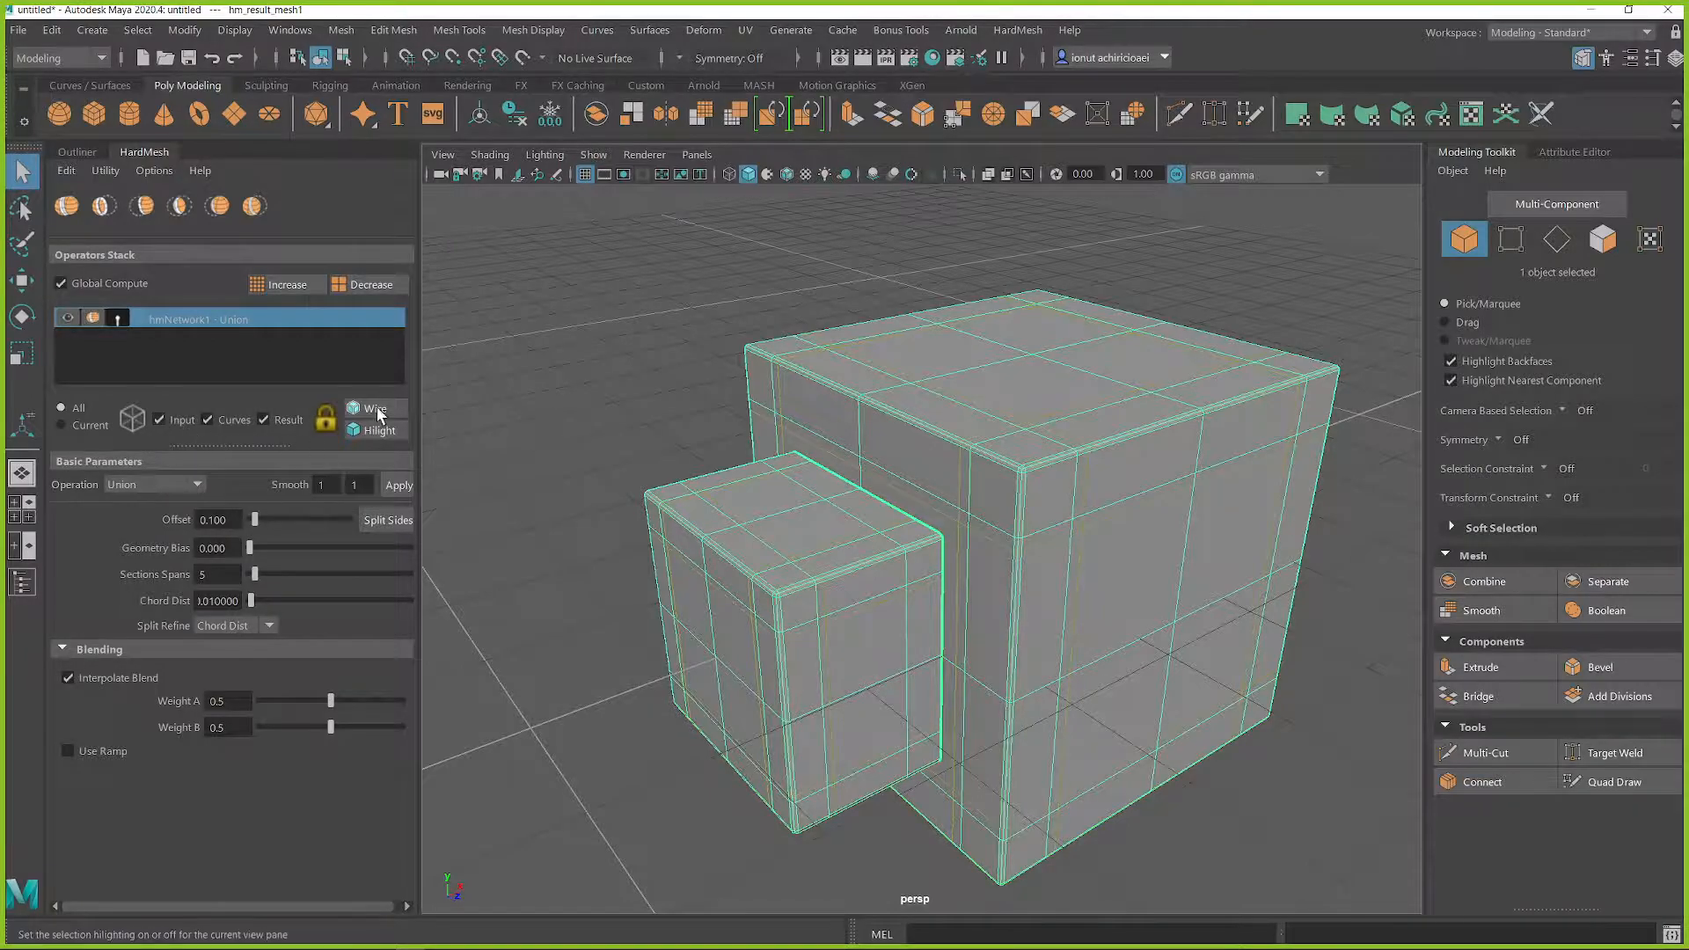
pyautogui.click(367, 431)
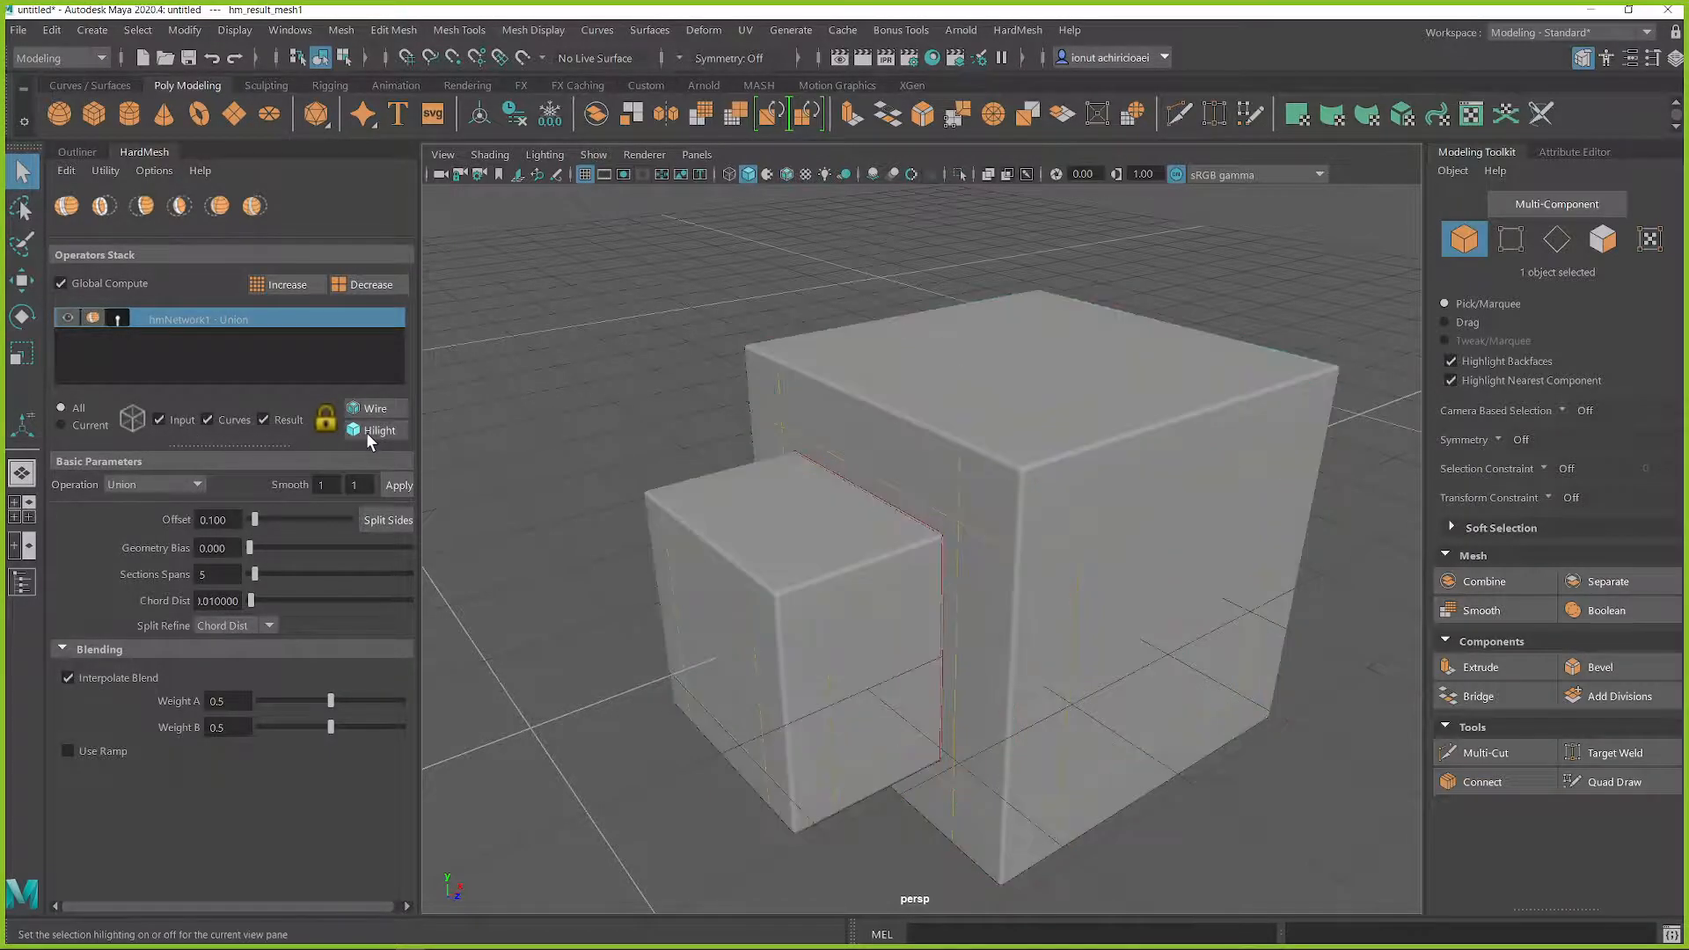
pyautogui.click(367, 431)
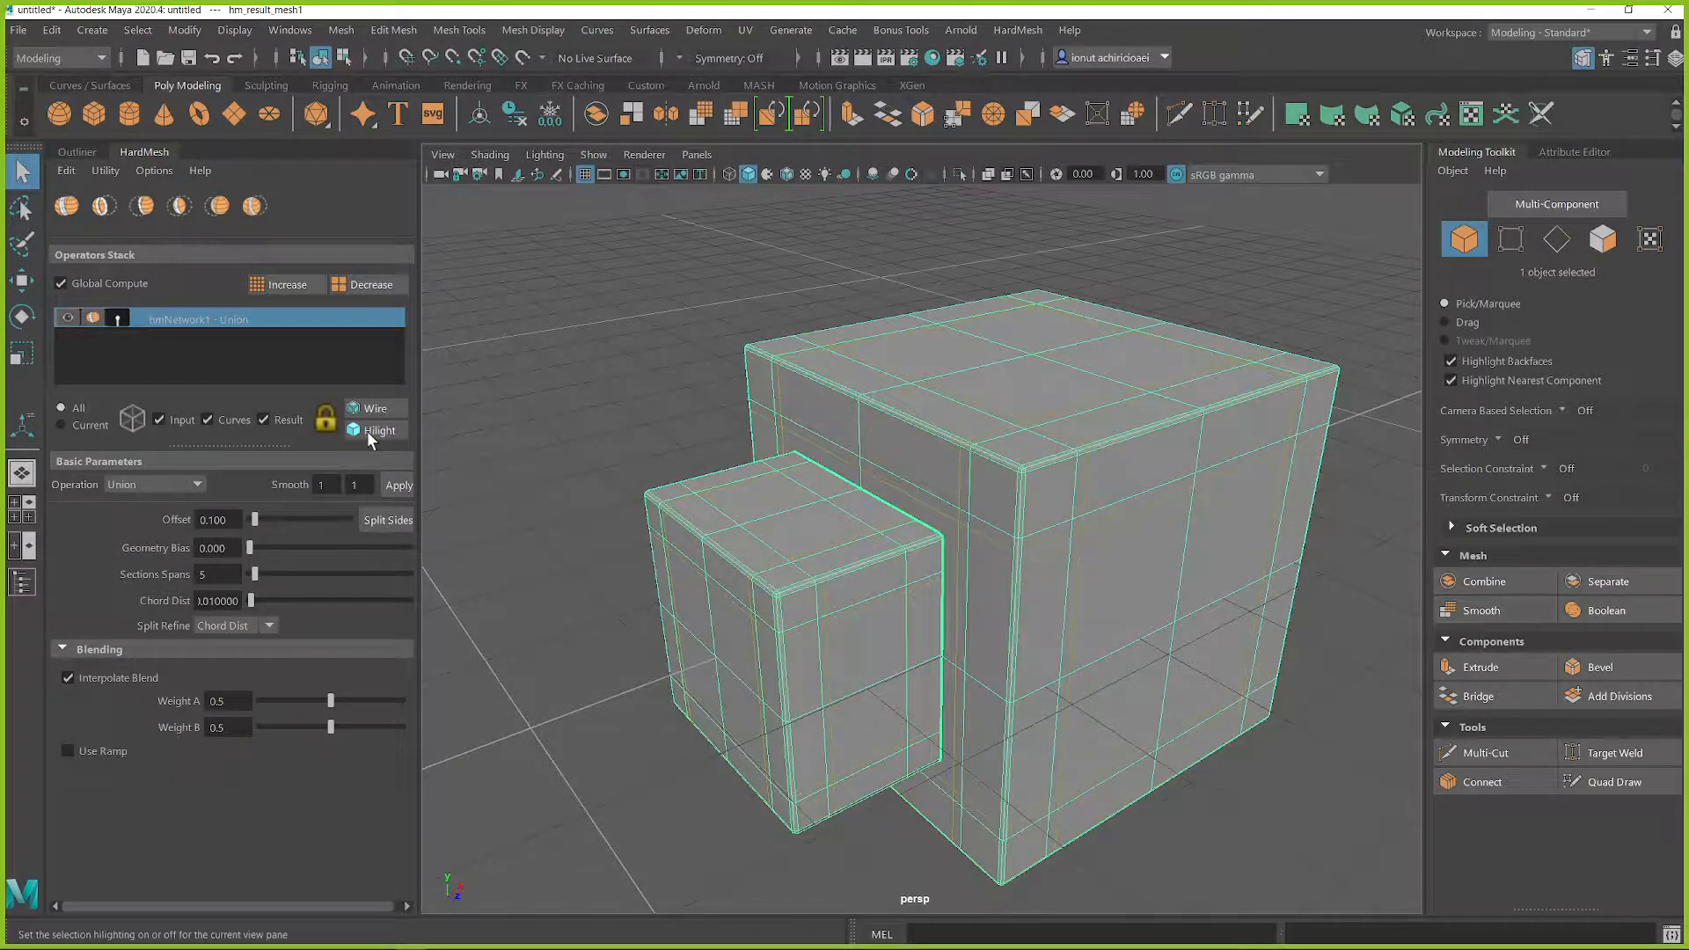
# Step: Set both smooth levels of the union operation to 2
pyautogui.click(358, 485)
pyautogui.click(324, 486)
pyautogui.write('2')
pyautogui.click(373, 486)
pyautogui.write('2')
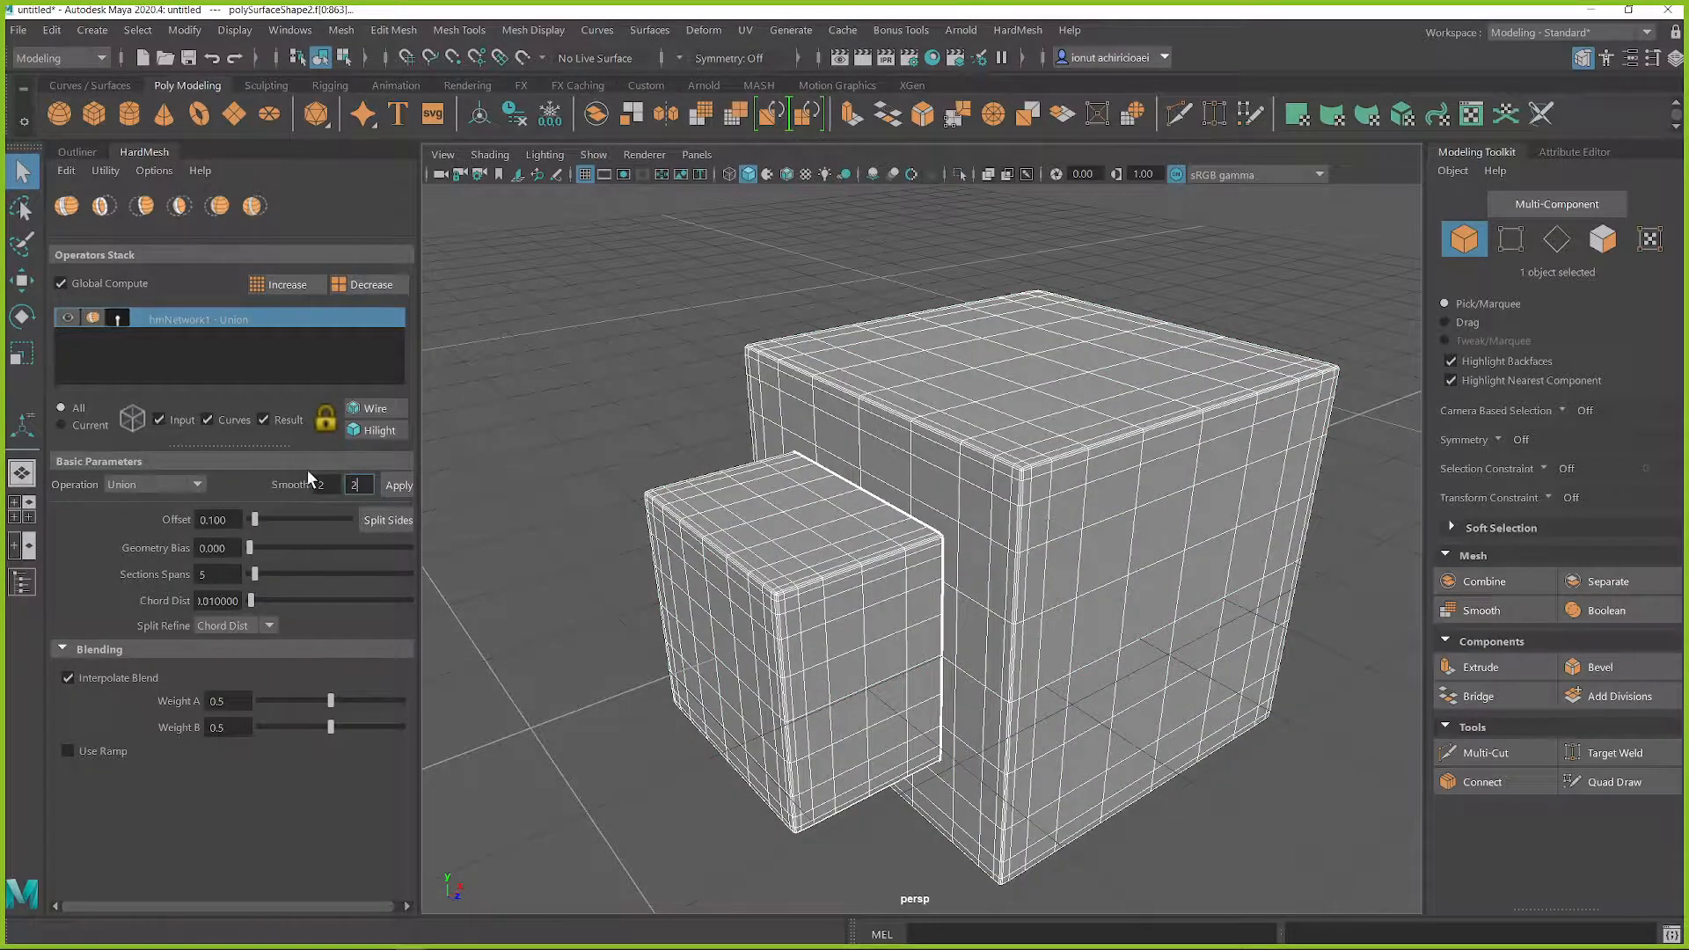
pyautogui.click(326, 485)
pyautogui.click(356, 486)
# Step: Widen the blend along the union seam to an offset of 1.101 and clear the selection
pyautogui.moveTo(254, 521); pyautogui.dragTo(314, 516)
pyautogui.scroll(8, 873, 626)
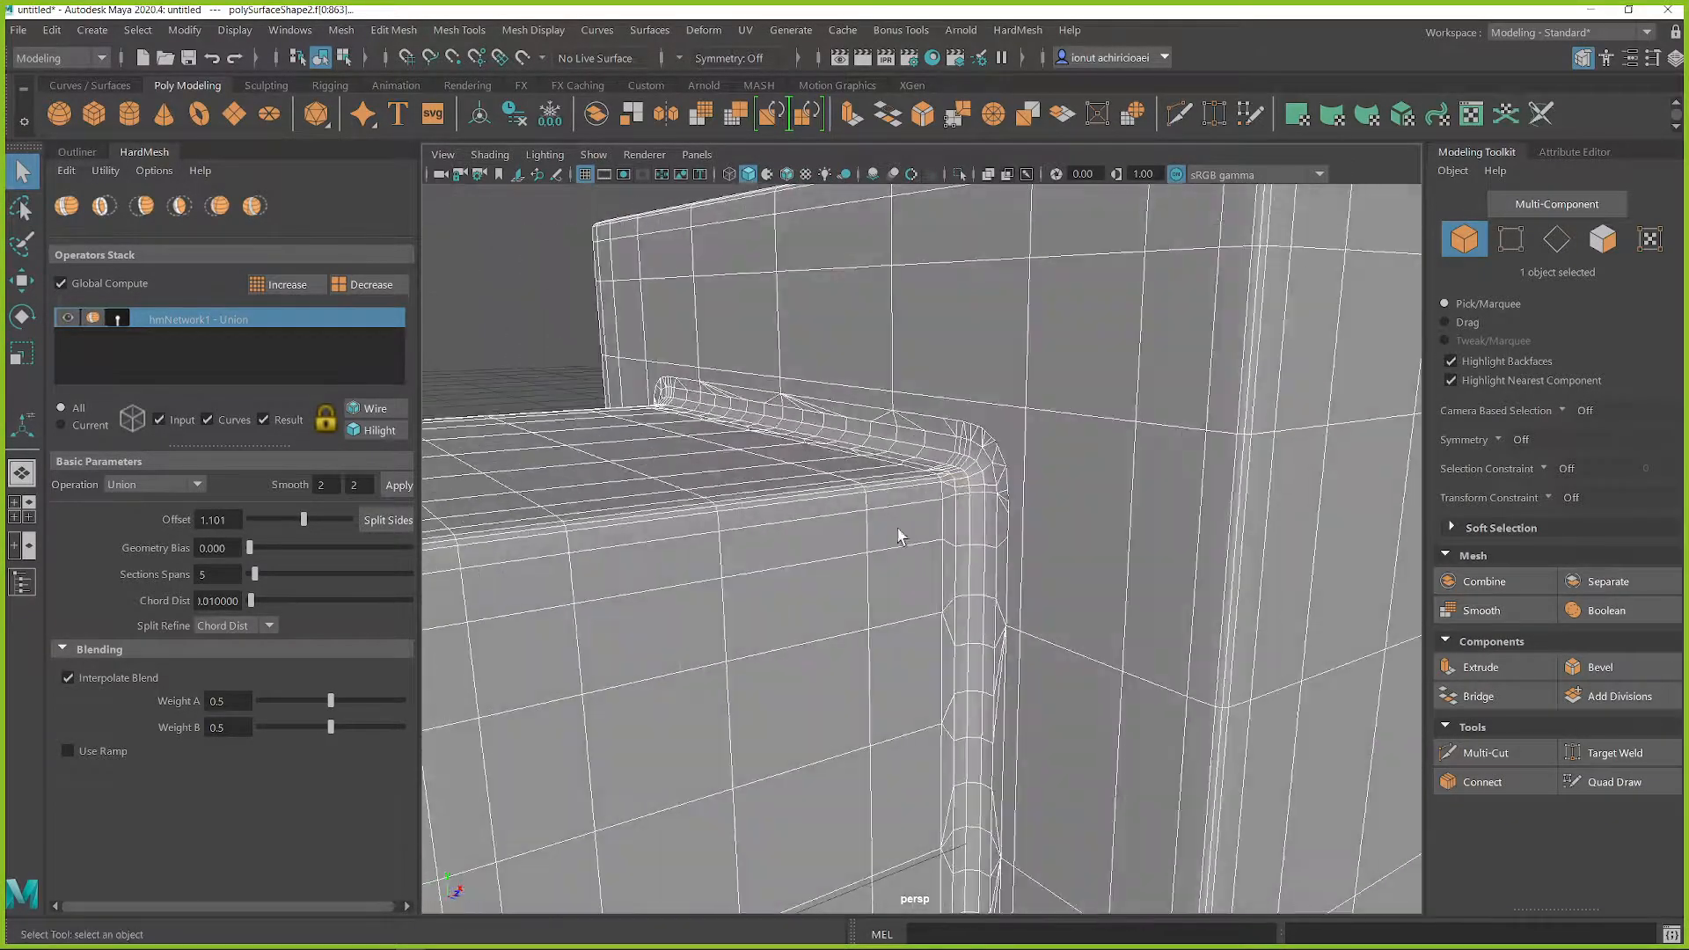
pyautogui.click(460, 309)
# Step: Examine the rounded blend around the smaller cube from several angles
pyautogui.scroll(-10, 765, 488)
pyautogui.moveTo(867, 561)
pyautogui.keyDown('alt'); pyautogui.mouseDown()
pyautogui.moveTo(910, 576)
pyautogui.moveTo(1052, 531)
pyautogui.moveTo(1037, 491)
pyautogui.moveTo(859, 573)
pyautogui.mouseUp(); pyautogui.keyUp('alt')
pyautogui.scroll(4, 915, 579)
pyautogui.scroll(4, 915, 579)
pyautogui.scroll(4, 850, 585)
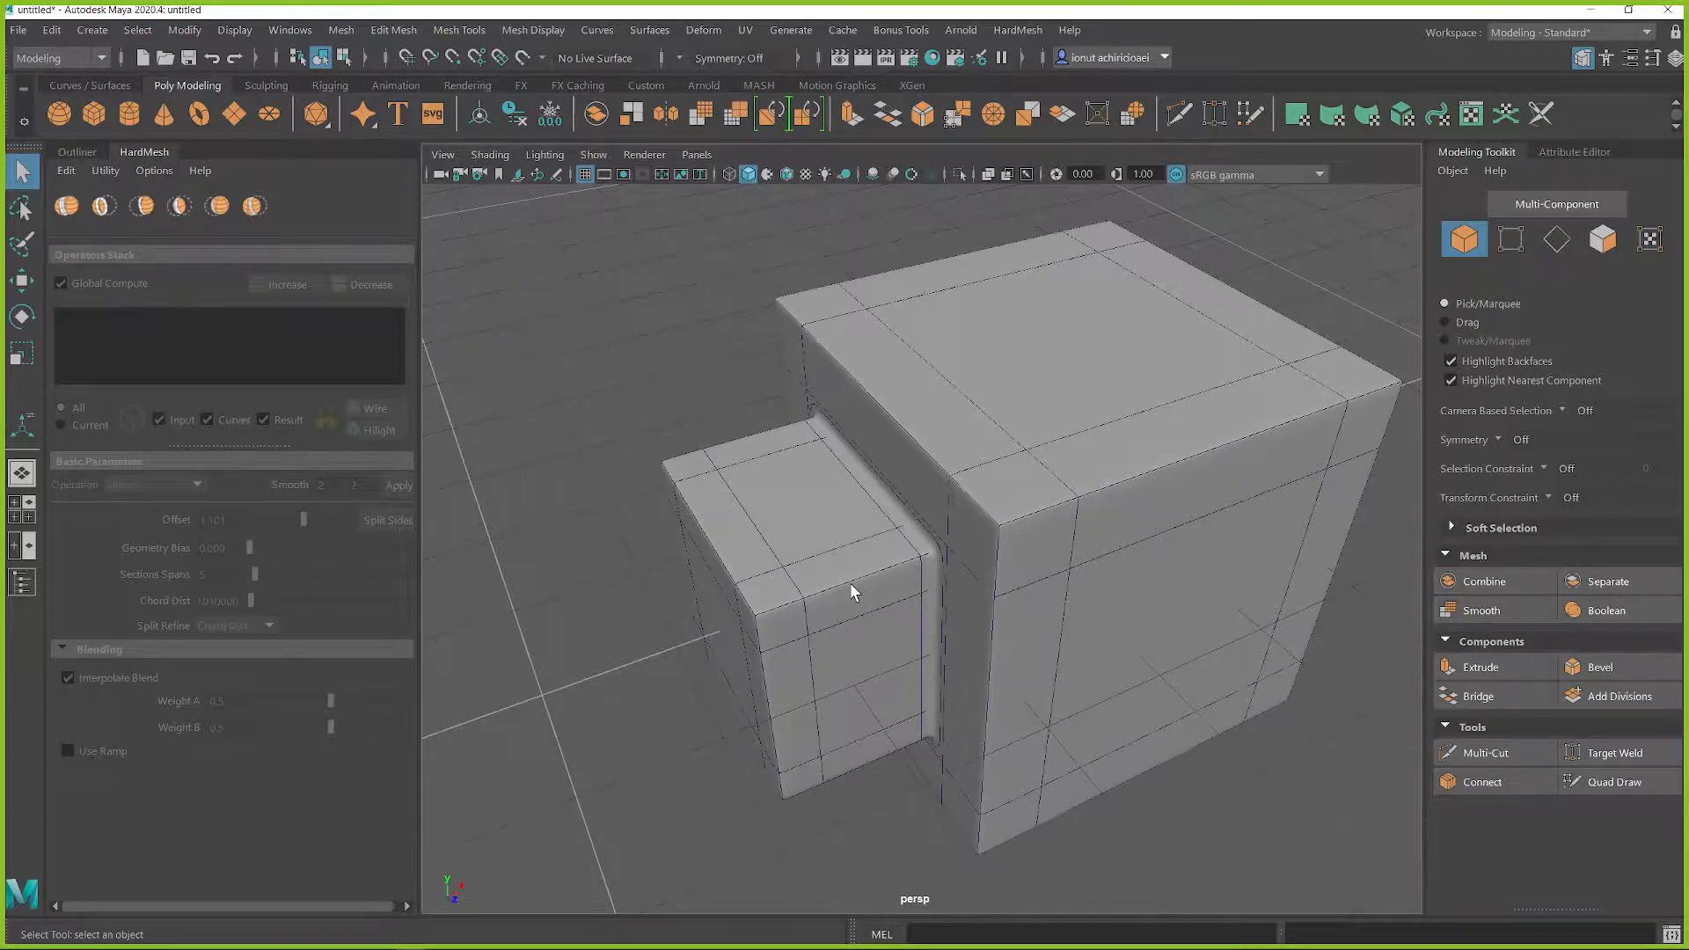
pyautogui.keyDown('alt'); pyautogui.moveTo(916, 604); pyautogui.dragTo(945, 578); pyautogui.keyUp('alt')
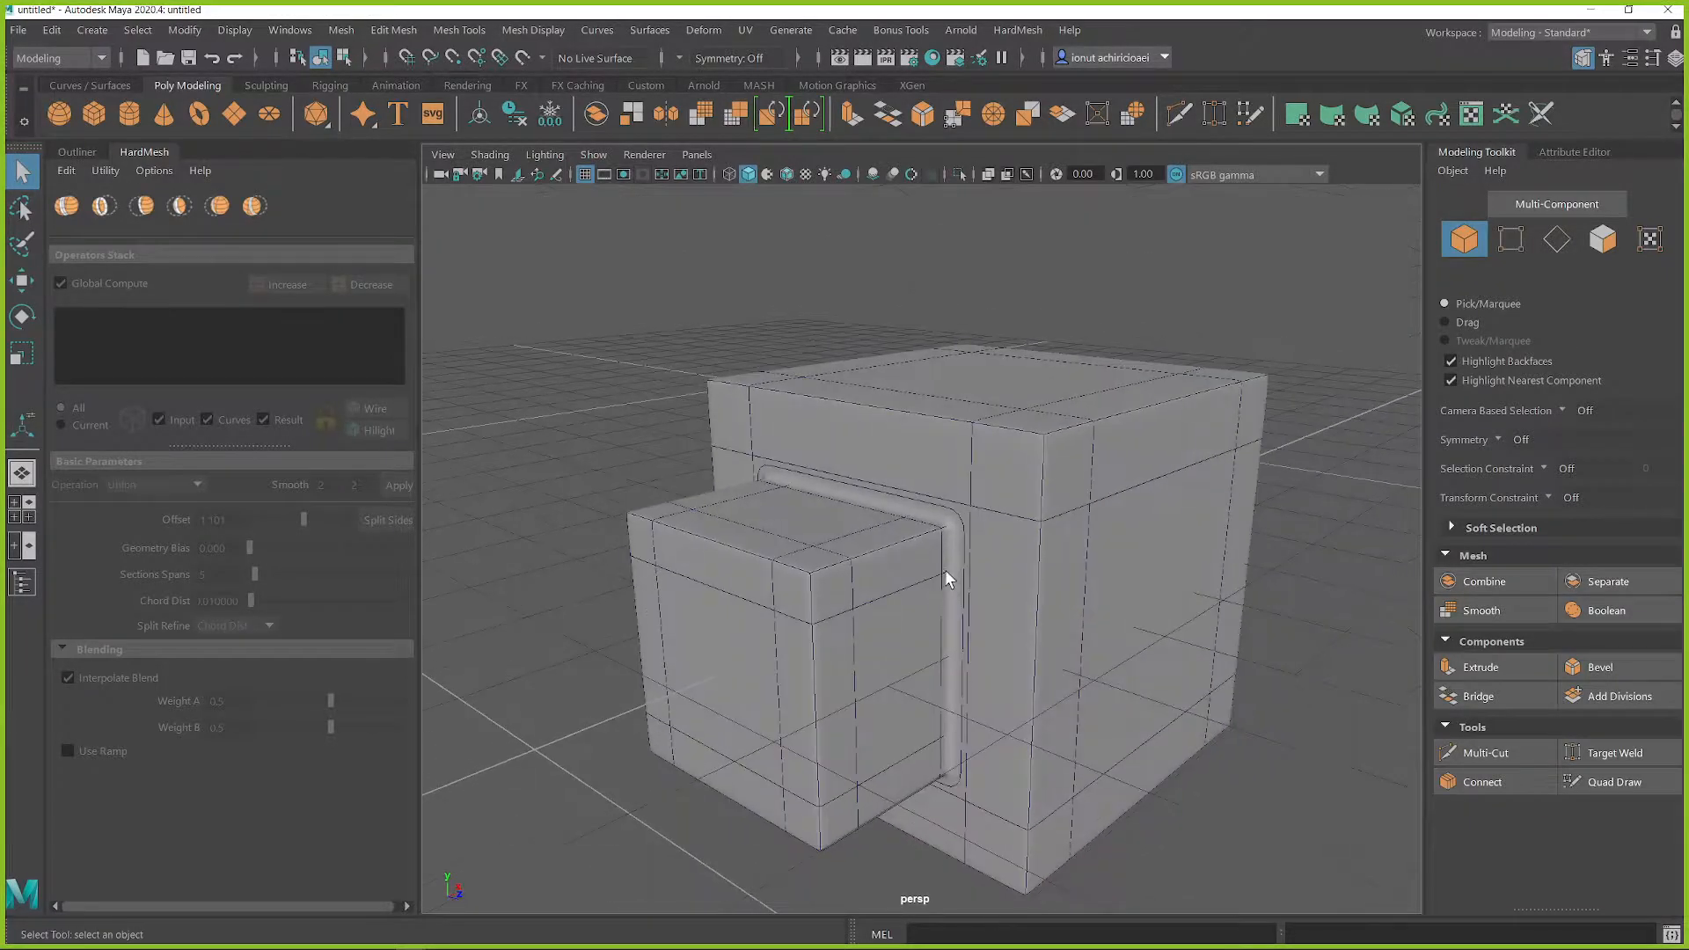
pyautogui.click(947, 580)
pyautogui.scroll(3, 971, 577)
pyautogui.click(1074, 492)
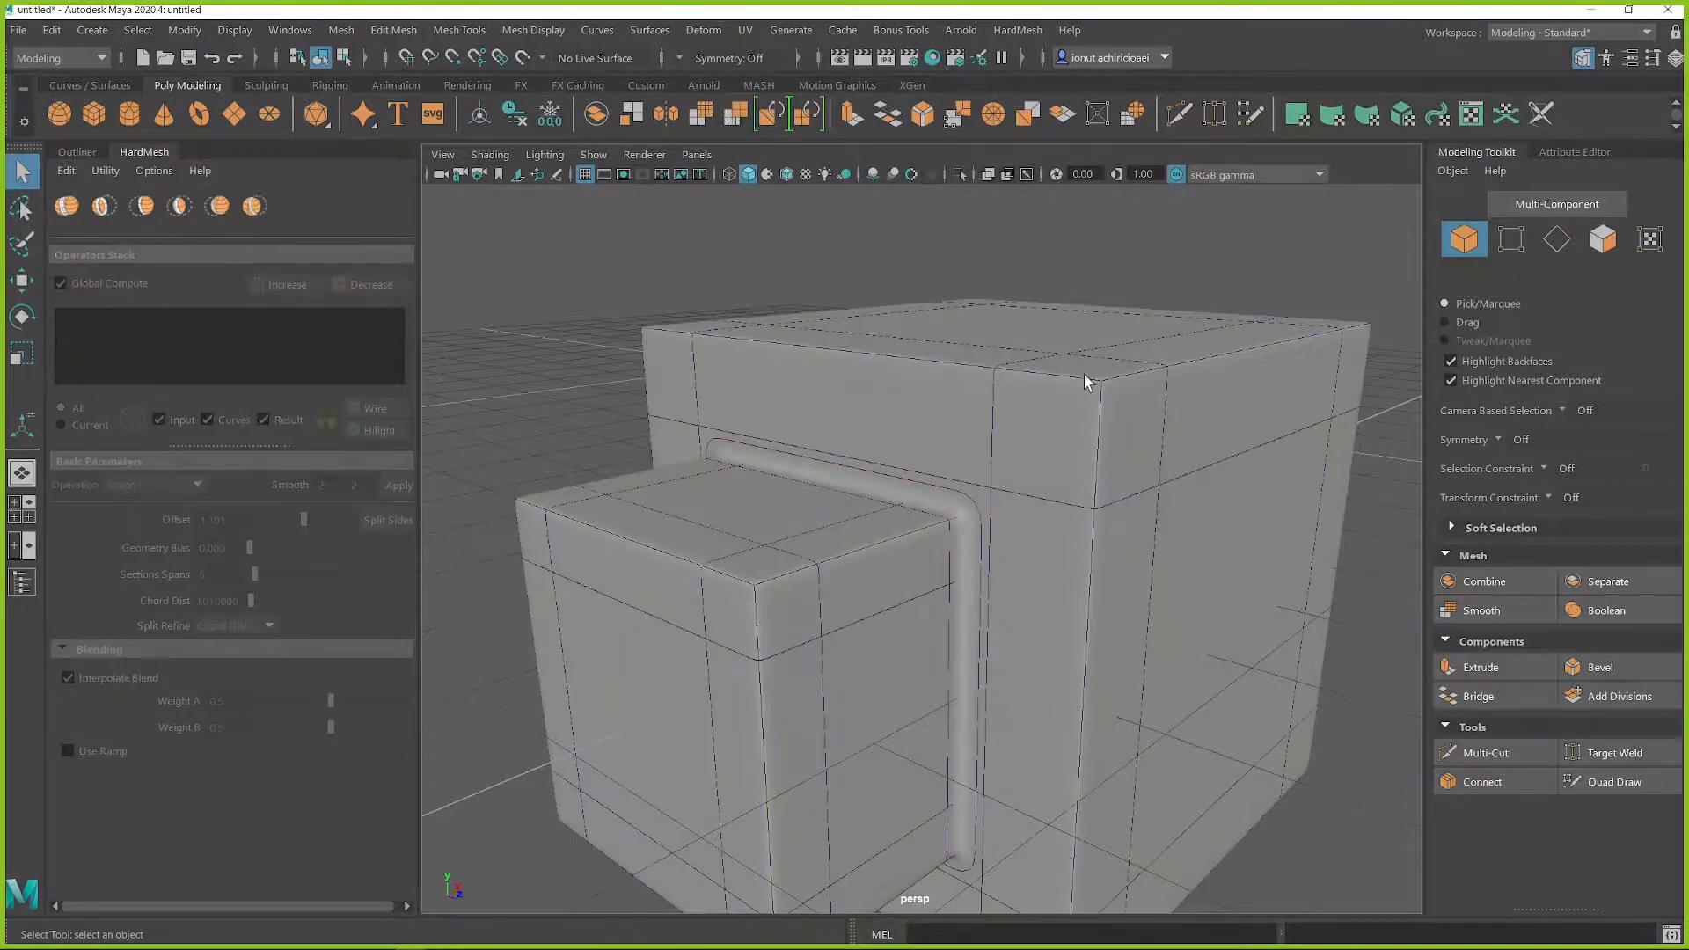
# Step: Change the larger cube's HardMesh operation to Difference A-B
pyautogui.click(1095, 387)
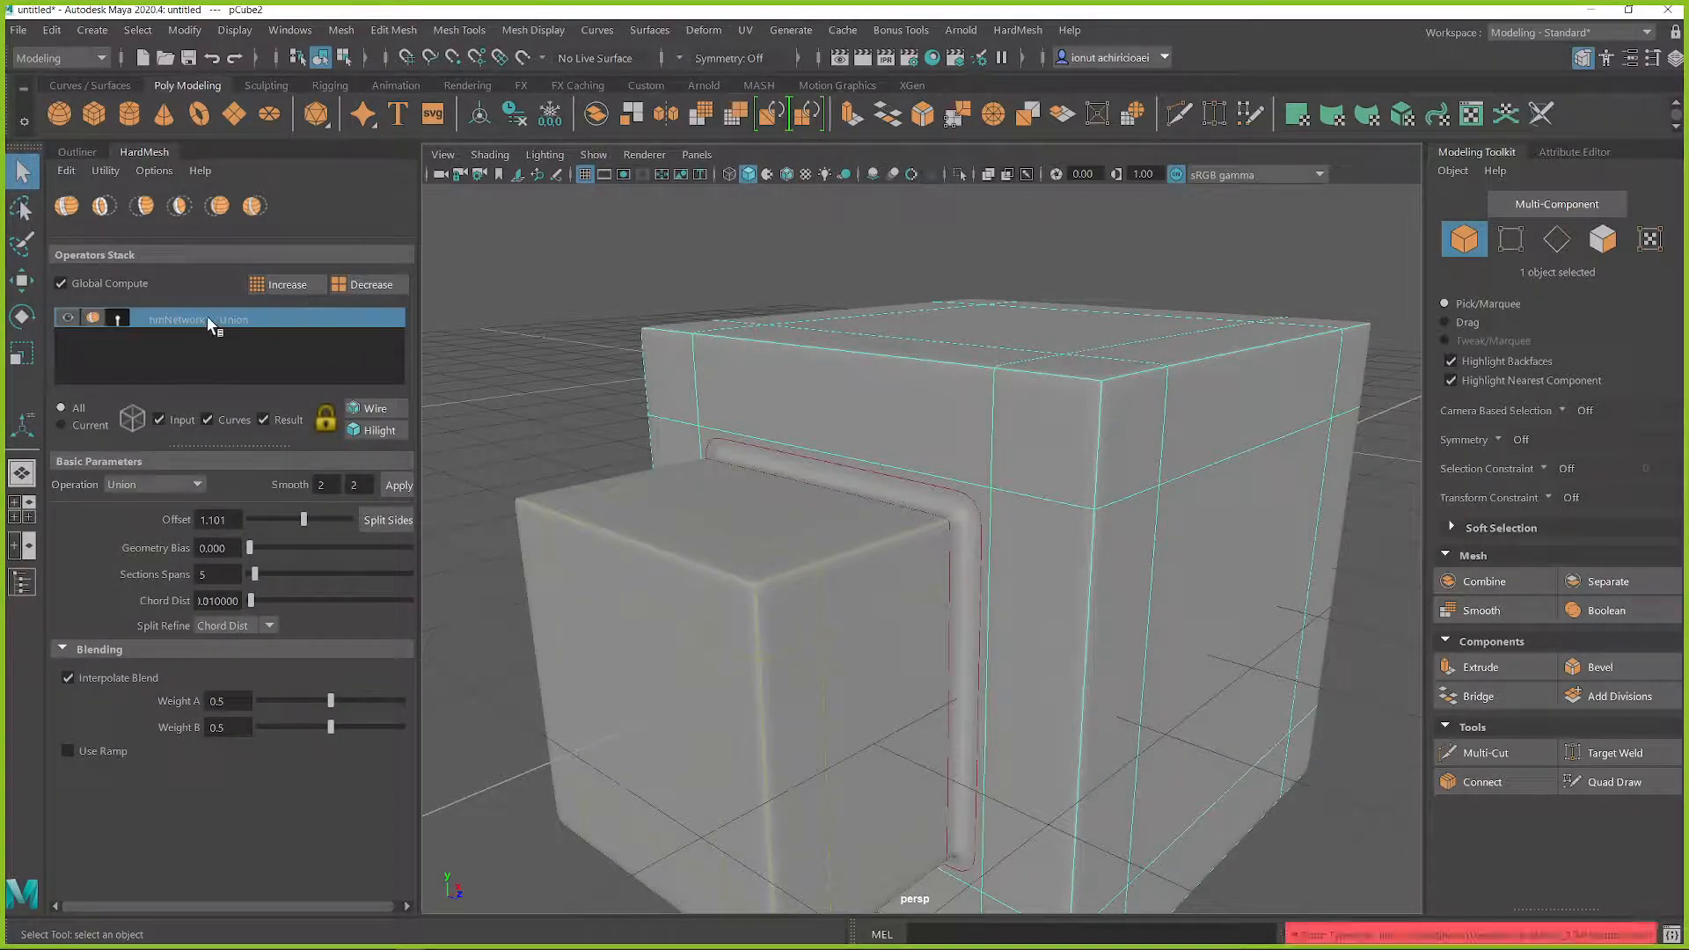
pyautogui.keyDown('alt'); pyautogui.moveTo(598, 417); pyautogui.dragTo(744, 425, button='middle'); pyautogui.keyUp('alt')
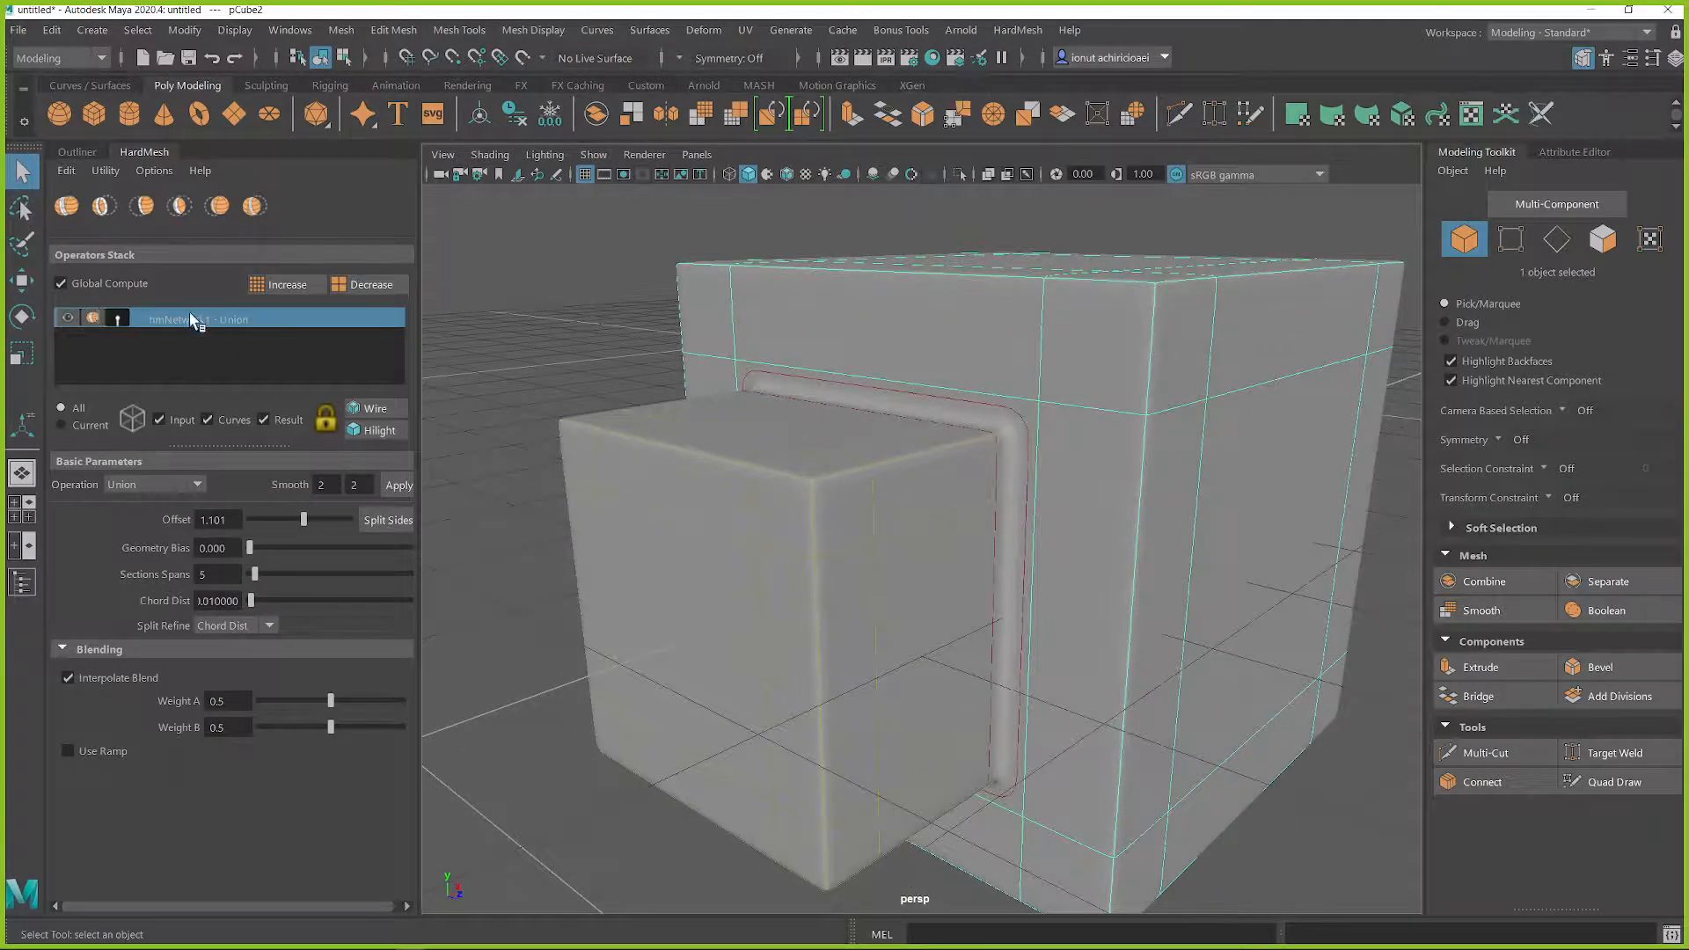
pyautogui.click(149, 487)
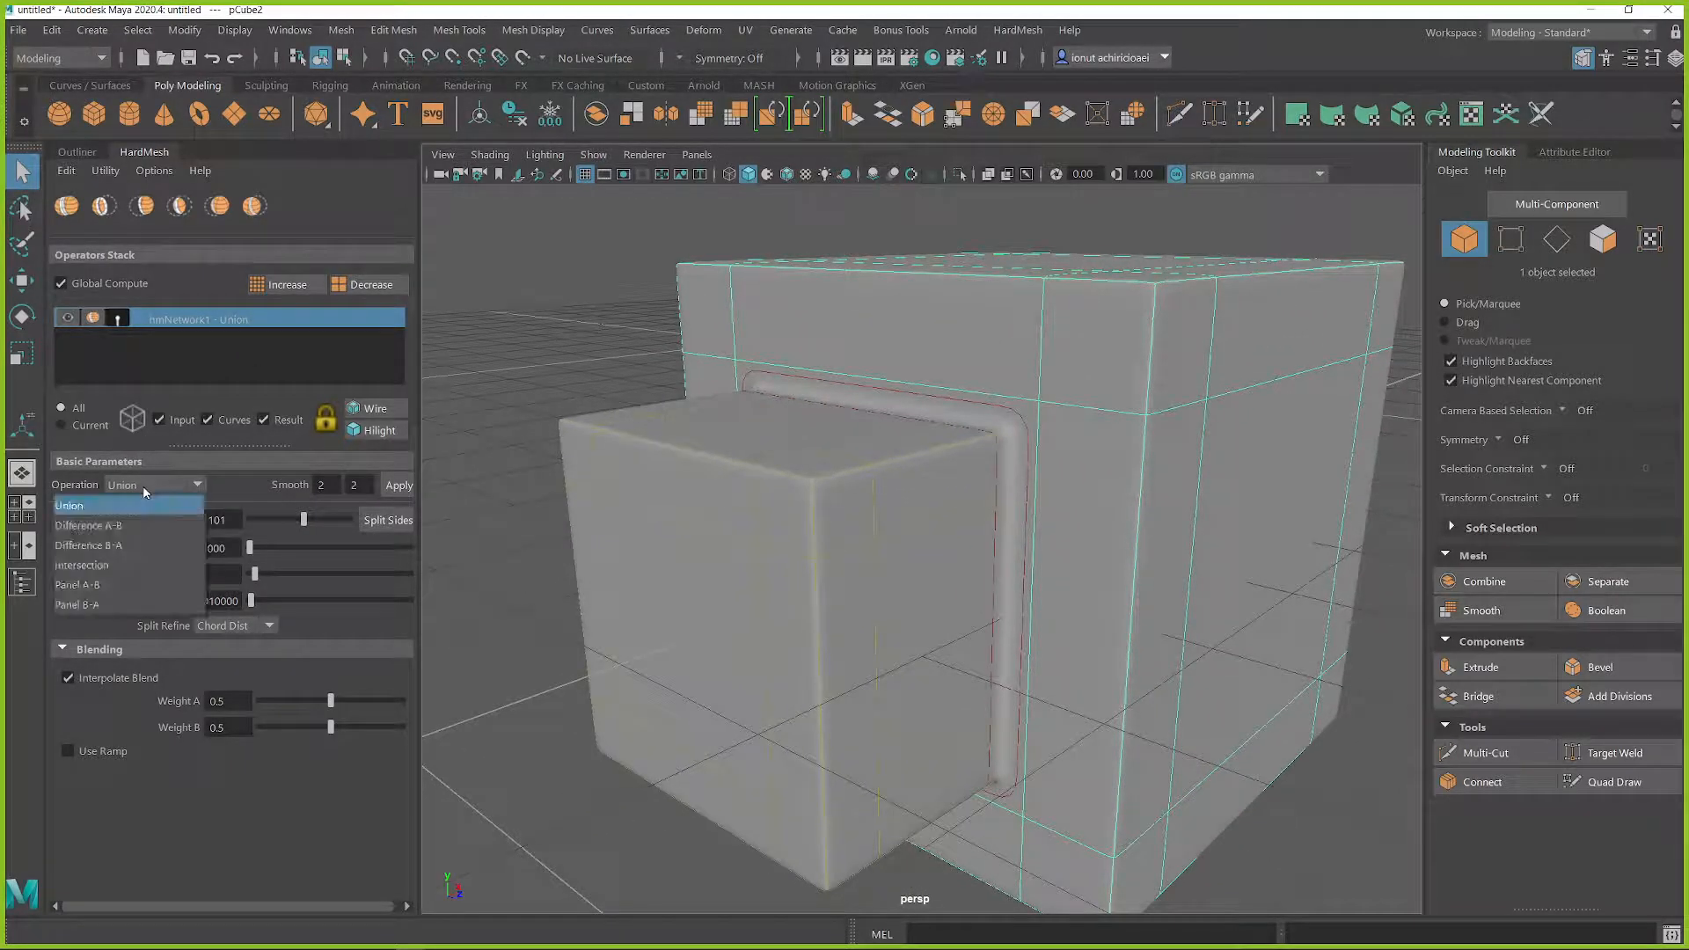
pyautogui.click(102, 526)
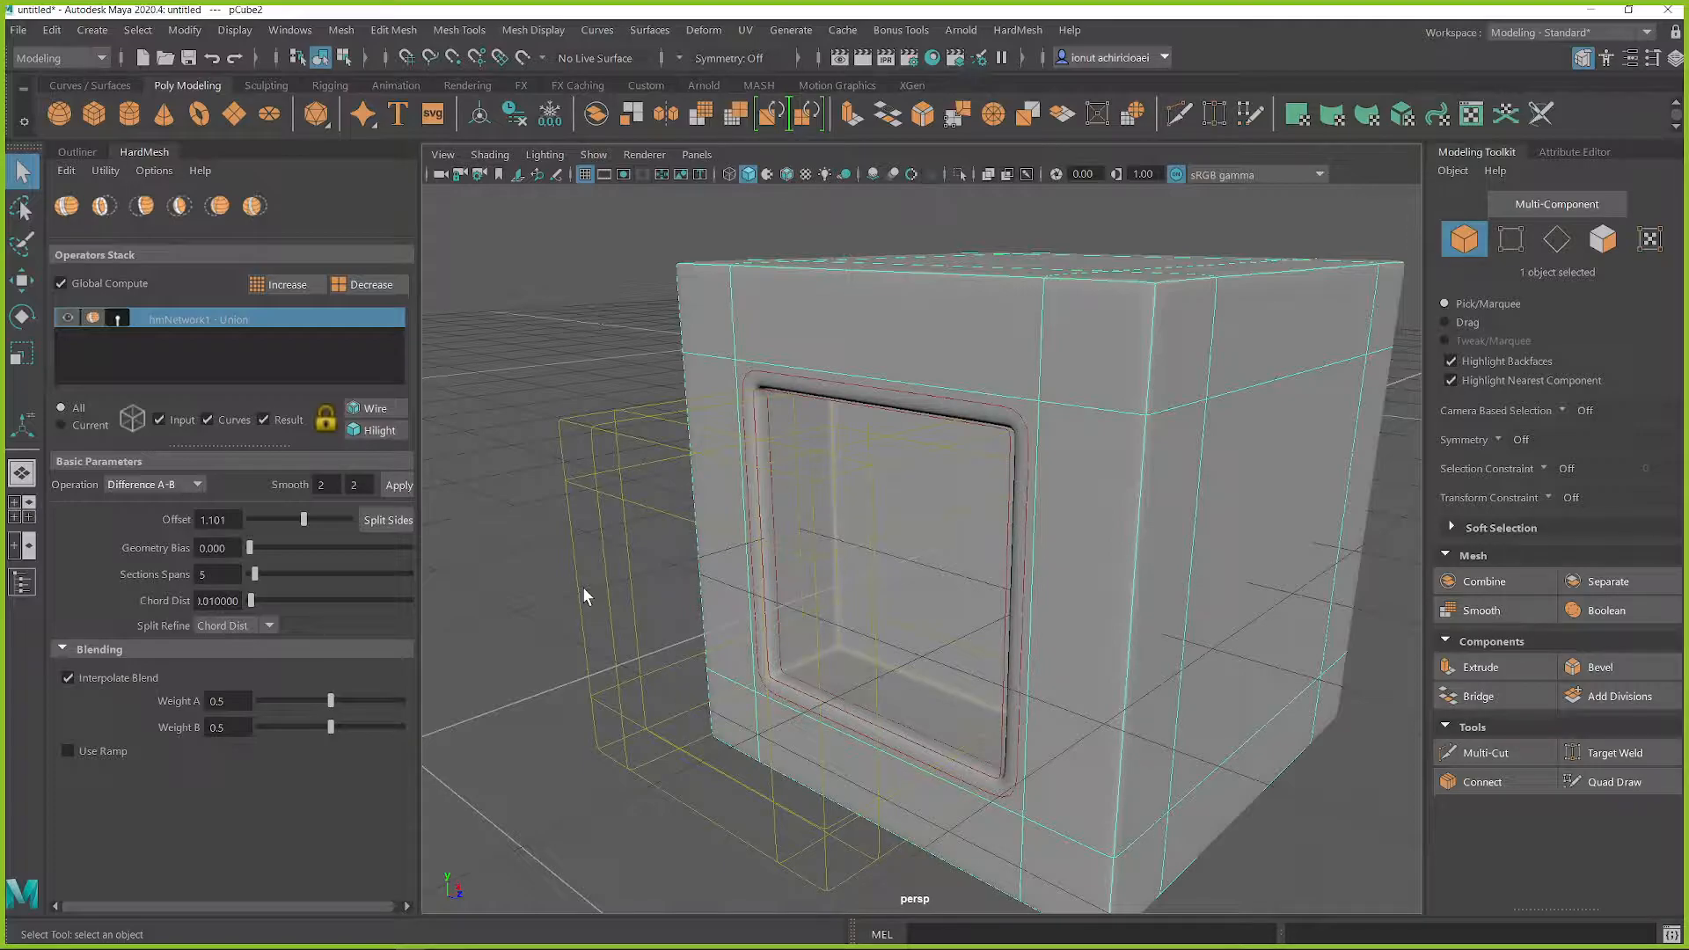
# Step: Reduce the blend offset around the cut opening to 0.966
pyautogui.keyDown('alt'); pyautogui.moveTo(762, 383); pyautogui.dragTo(845, 271); pyautogui.keyUp('alt')
pyautogui.keyDown('alt'); pyautogui.moveTo(995, 313); pyautogui.dragTo(1022, 374); pyautogui.keyUp('alt')
pyautogui.keyDown('alt'); pyautogui.moveTo(1022, 374); pyautogui.dragTo(1016, 429, button='right'); pyautogui.keyUp('alt')
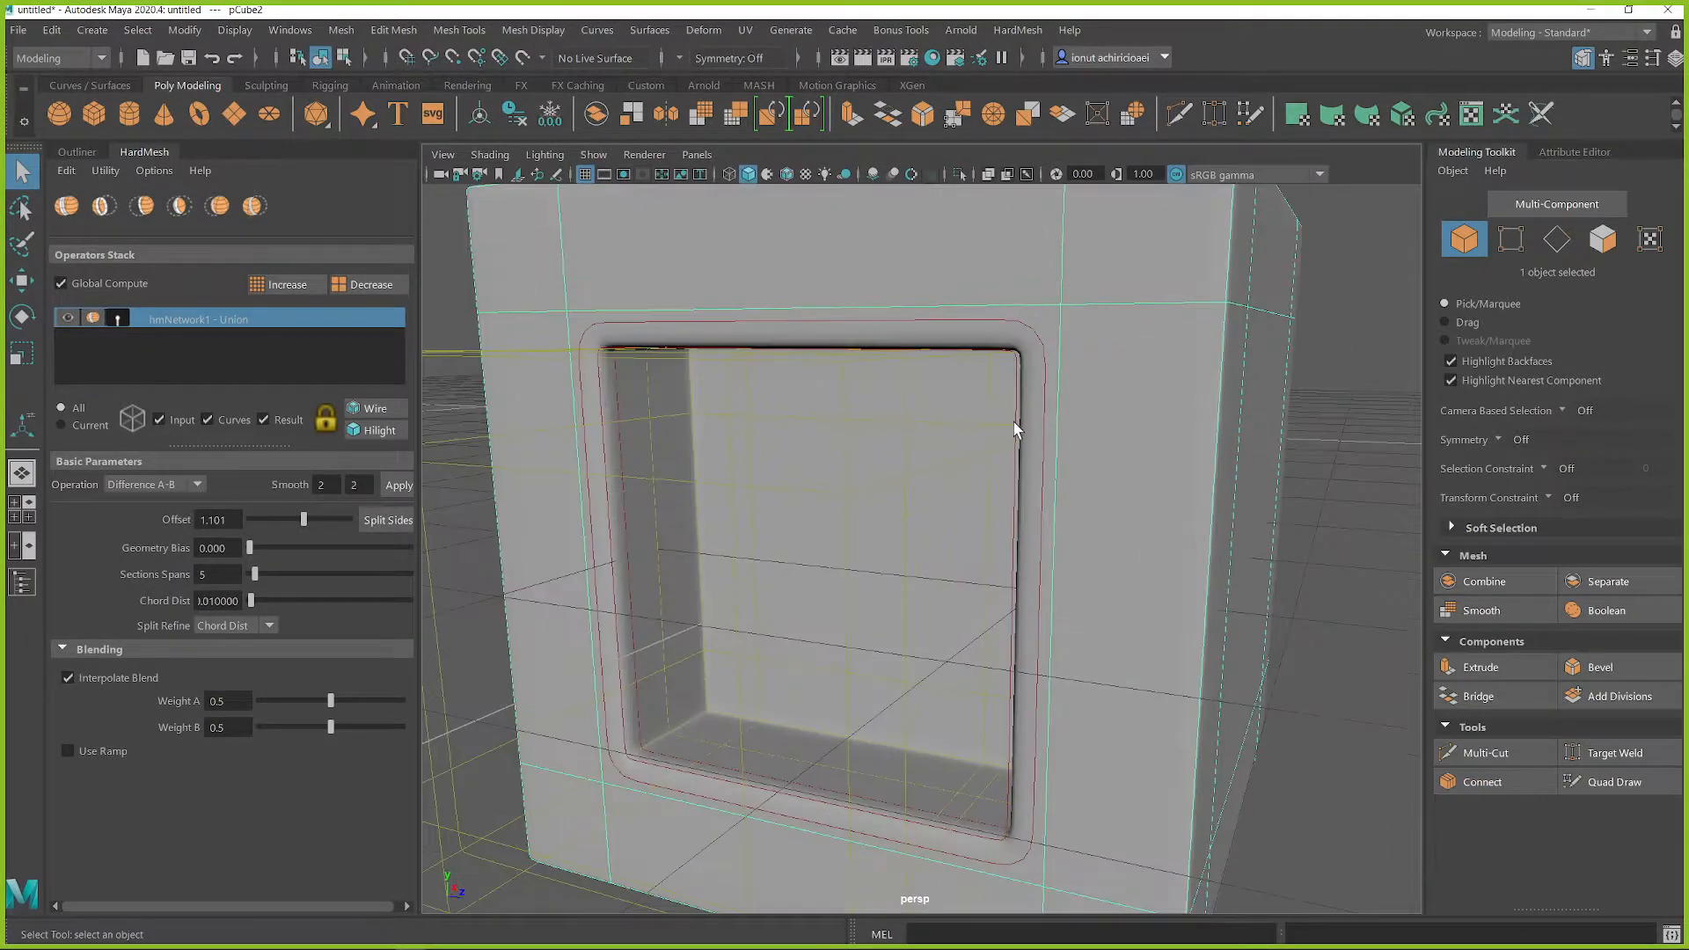
pyautogui.keyDown('alt'); pyautogui.moveTo(1016, 429); pyautogui.dragTo(1082, 402); pyautogui.keyUp('alt')
pyautogui.moveTo(300, 517)
pyautogui.mouseDown()
pyautogui.moveTo(261, 528)
pyautogui.moveTo(312, 521)
pyautogui.moveTo(297, 528)
pyautogui.mouseUp()
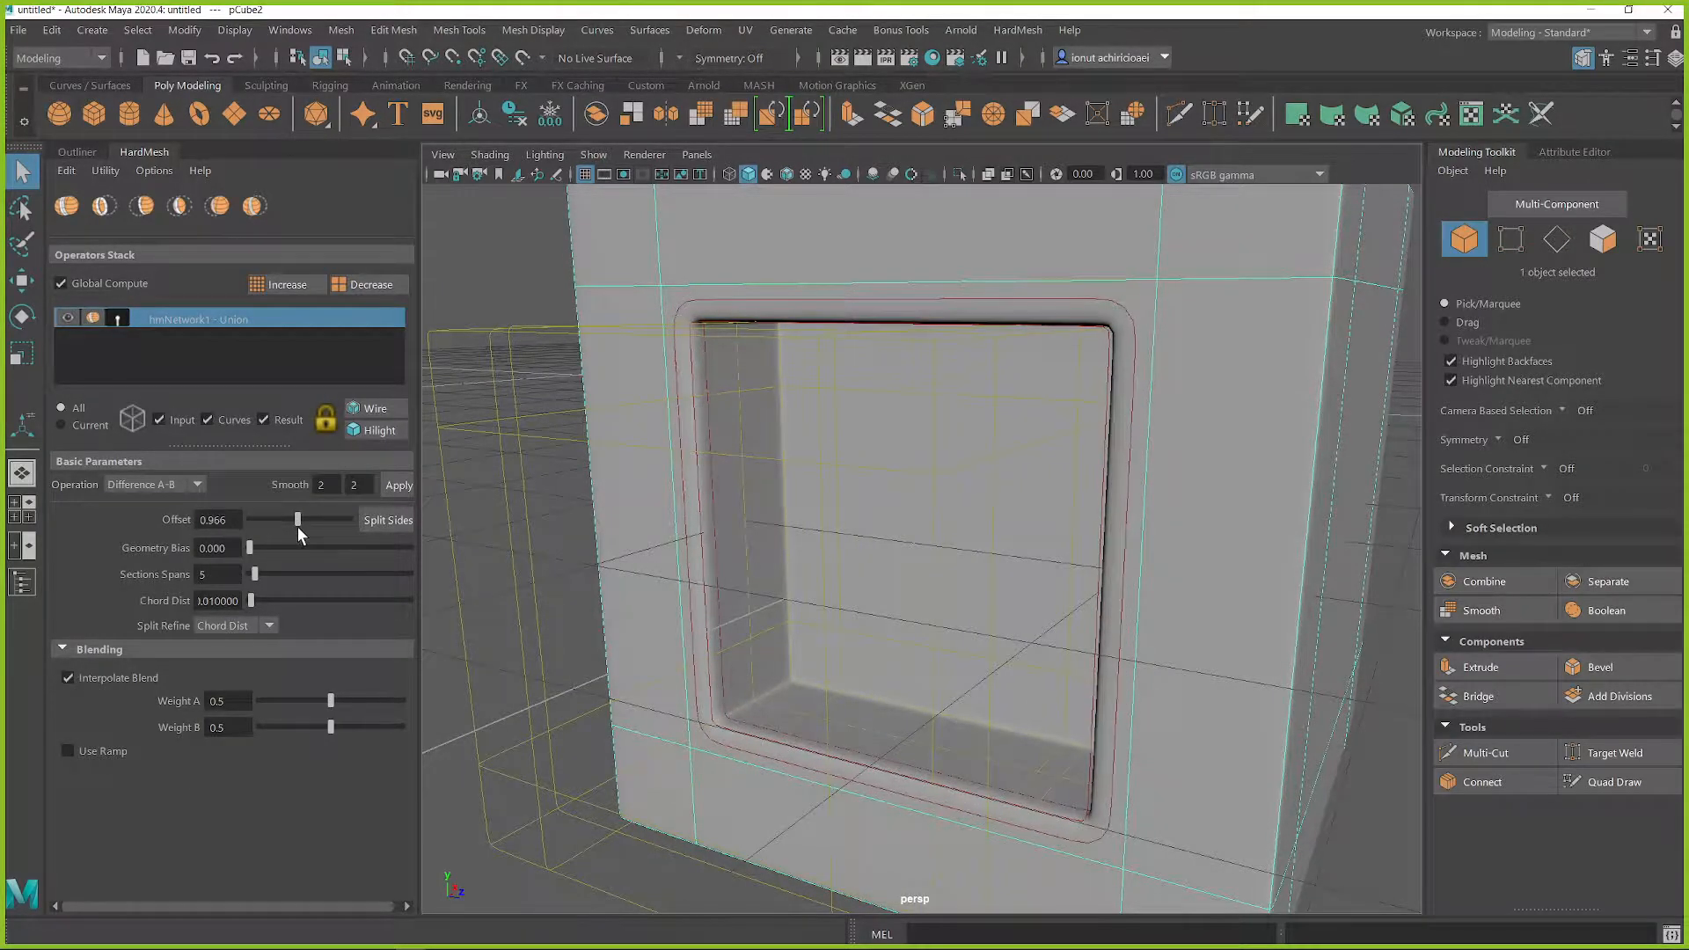
# Step: Toggle the wireframe overlay of the input meshes off and back on
pyautogui.scroll(-3, 746, 343)
pyautogui.keyDown('alt'); pyautogui.moveTo(726, 288); pyautogui.dragTo(748, 322); pyautogui.keyUp('alt')
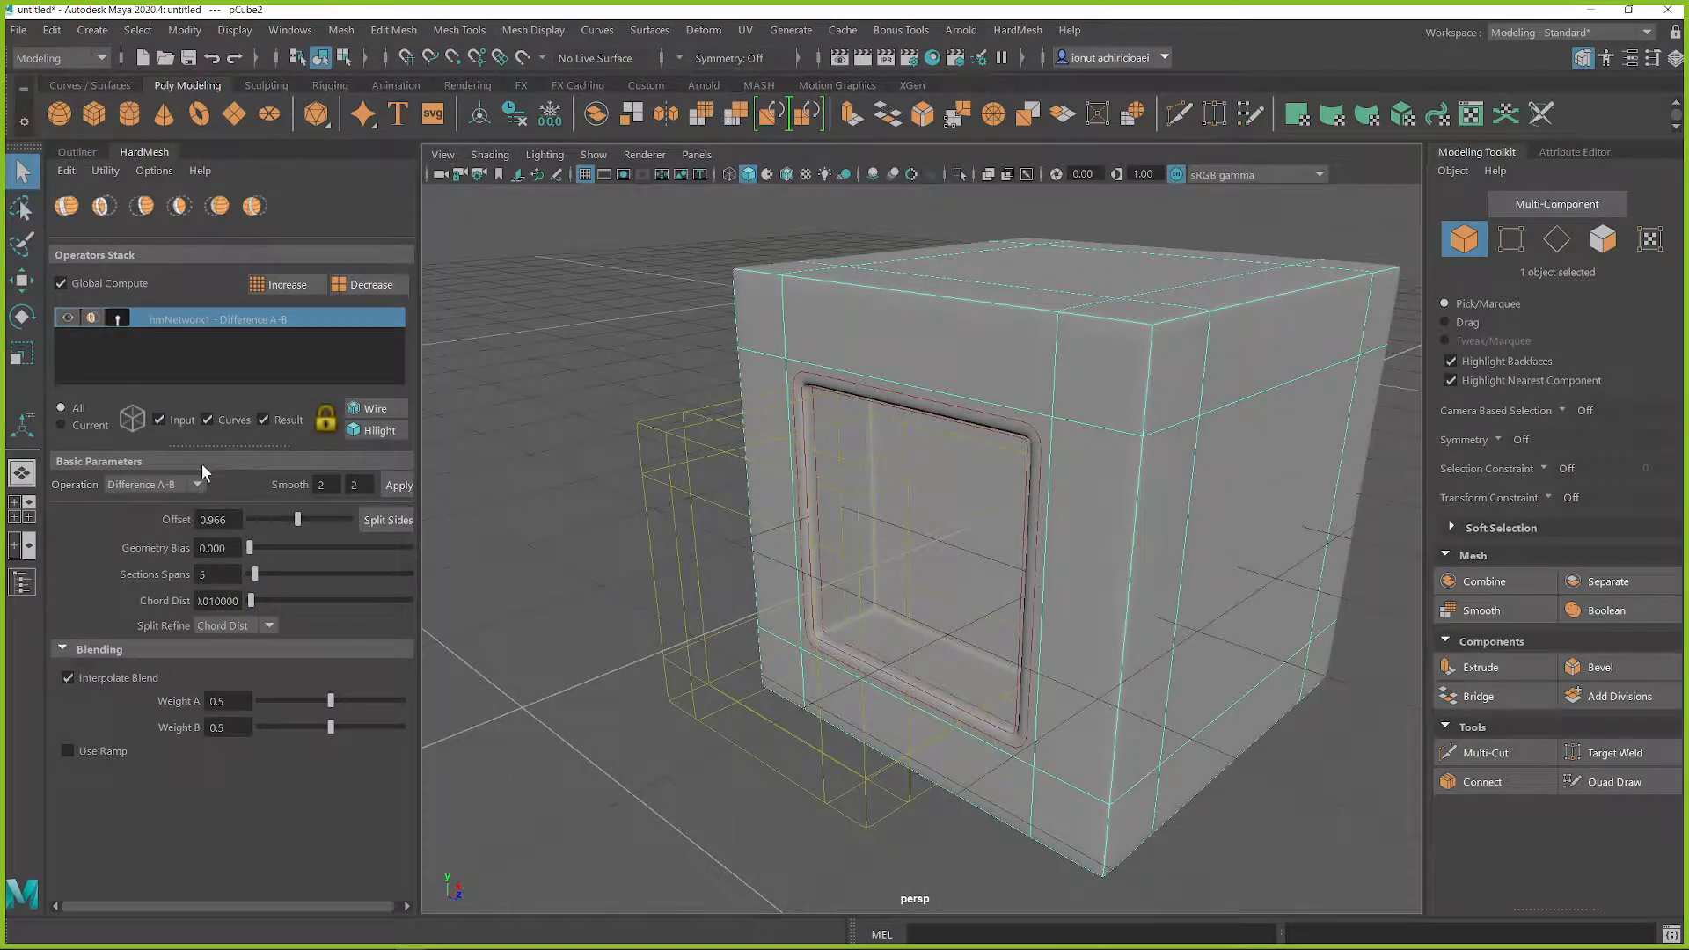
pyautogui.click(132, 422)
pyautogui.click(130, 422)
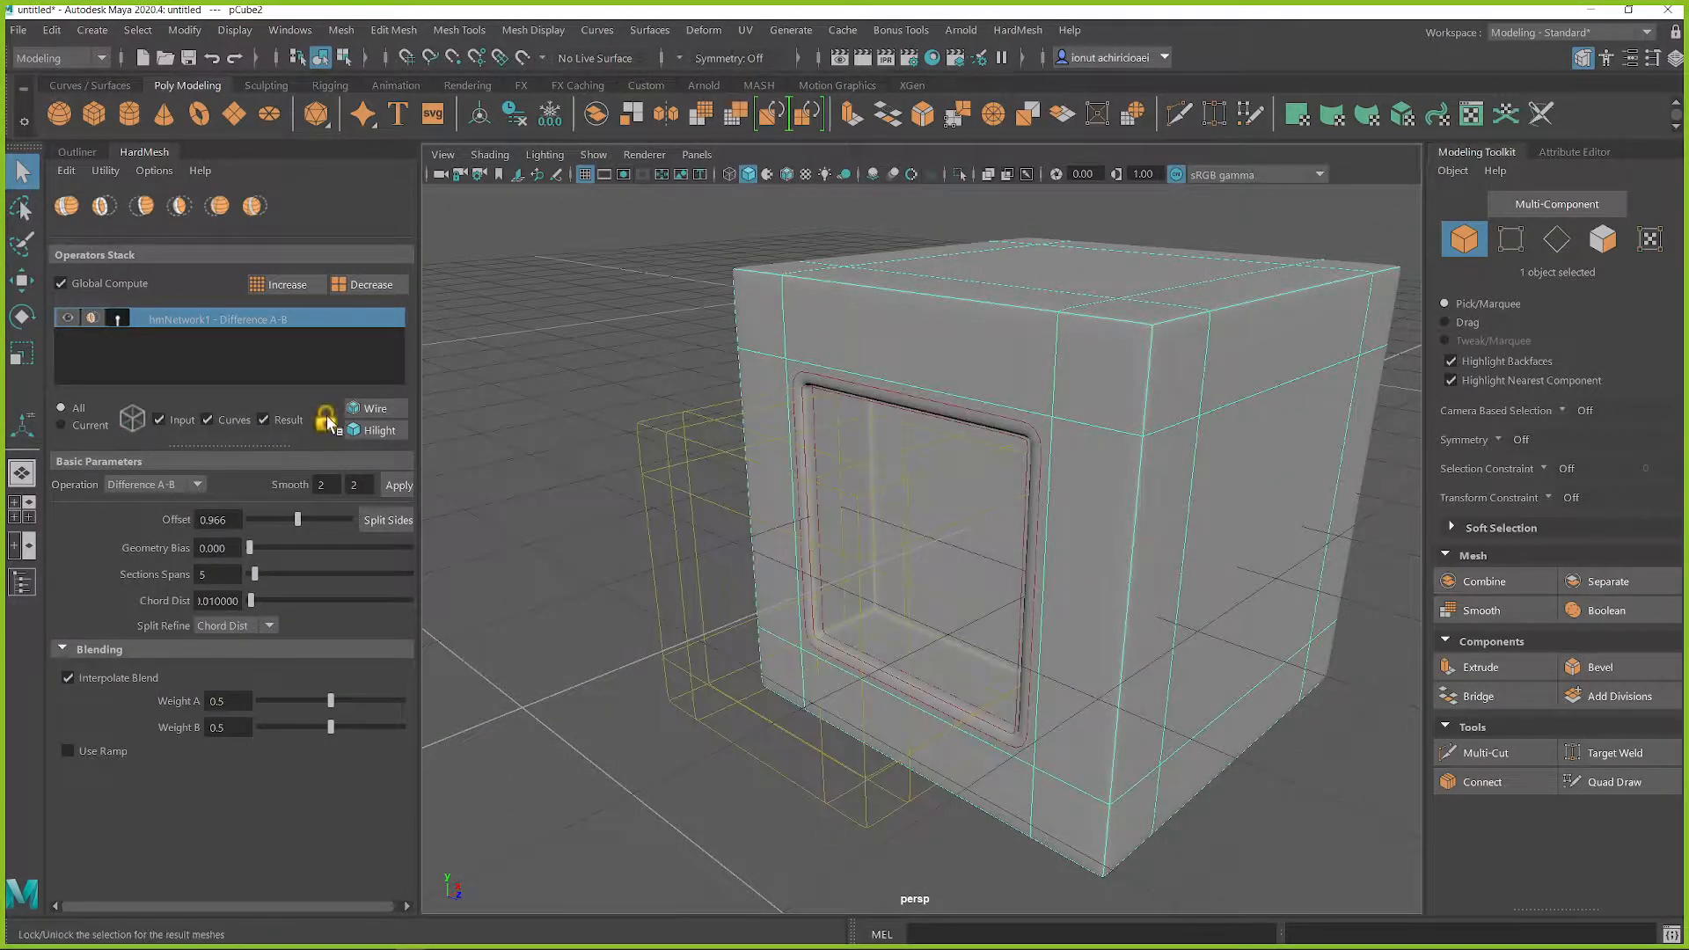
# Step: Turn on the wireframe display over the result mesh and inspect the topology around the cut opening up close
pyautogui.click(371, 406)
pyautogui.click(374, 408)
pyautogui.click(374, 408)
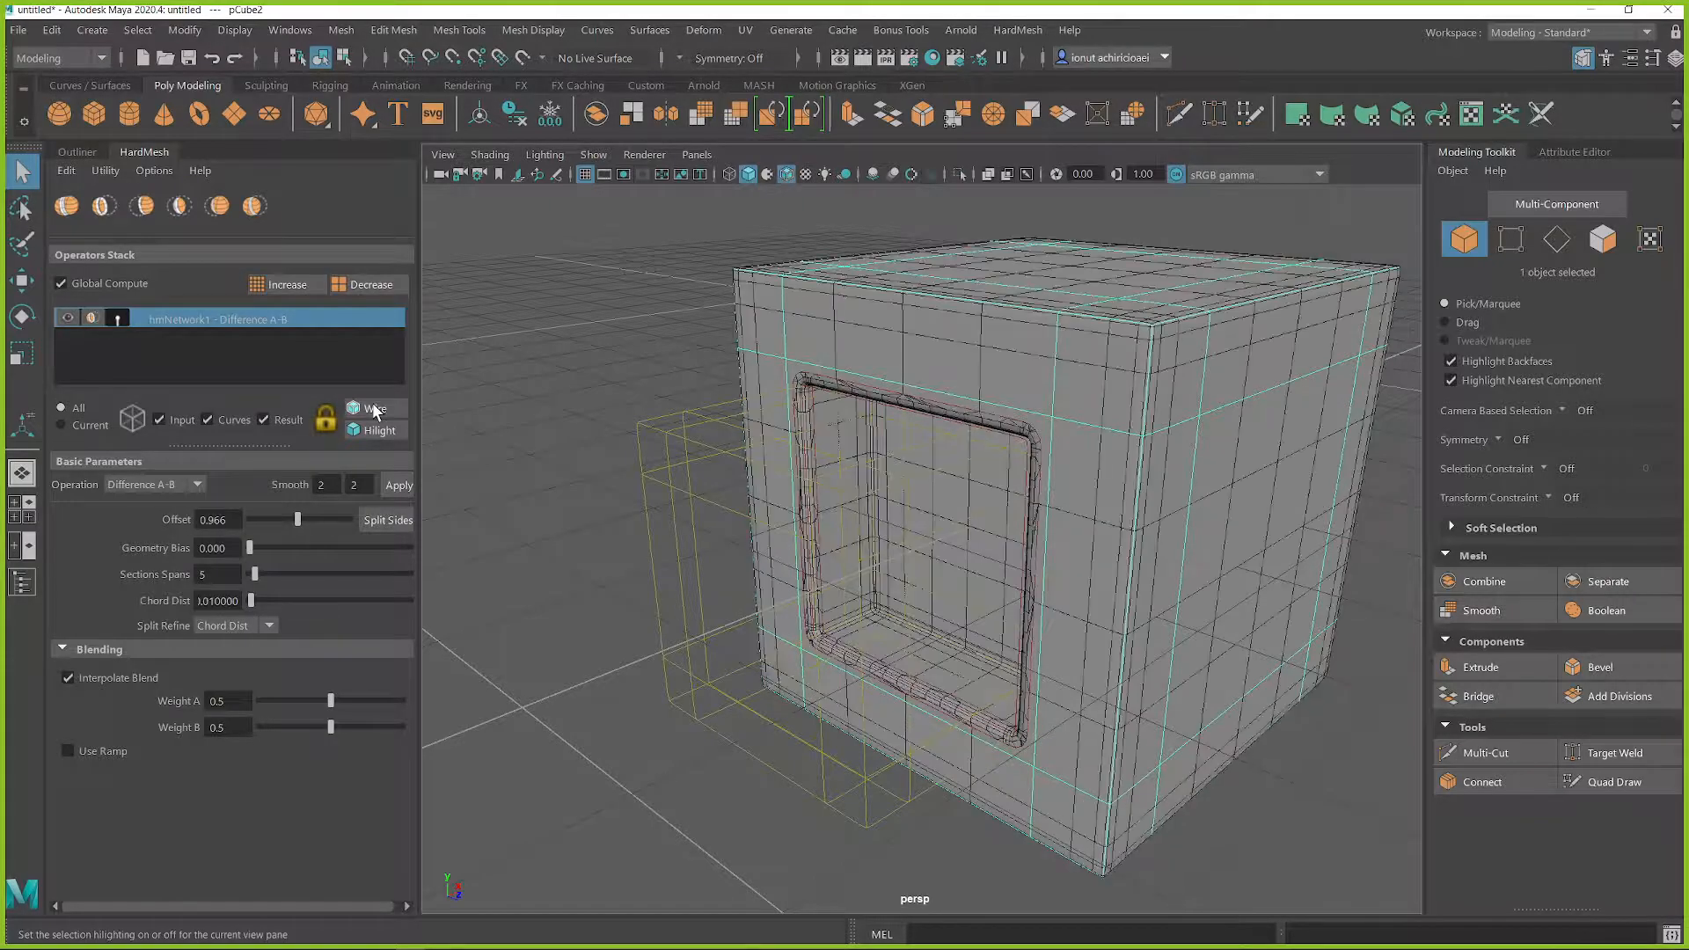
pyautogui.scroll(5, 1179, 545)
pyautogui.moveTo(1126, 377)
pyautogui.keyDown('alt'); pyautogui.mouseDown()
pyautogui.moveTo(1153, 361)
pyautogui.moveTo(1074, 516)
pyautogui.moveTo(1074, 488)
pyautogui.mouseUp(); pyautogui.keyUp('alt')
pyautogui.scroll(6, 1075, 517)
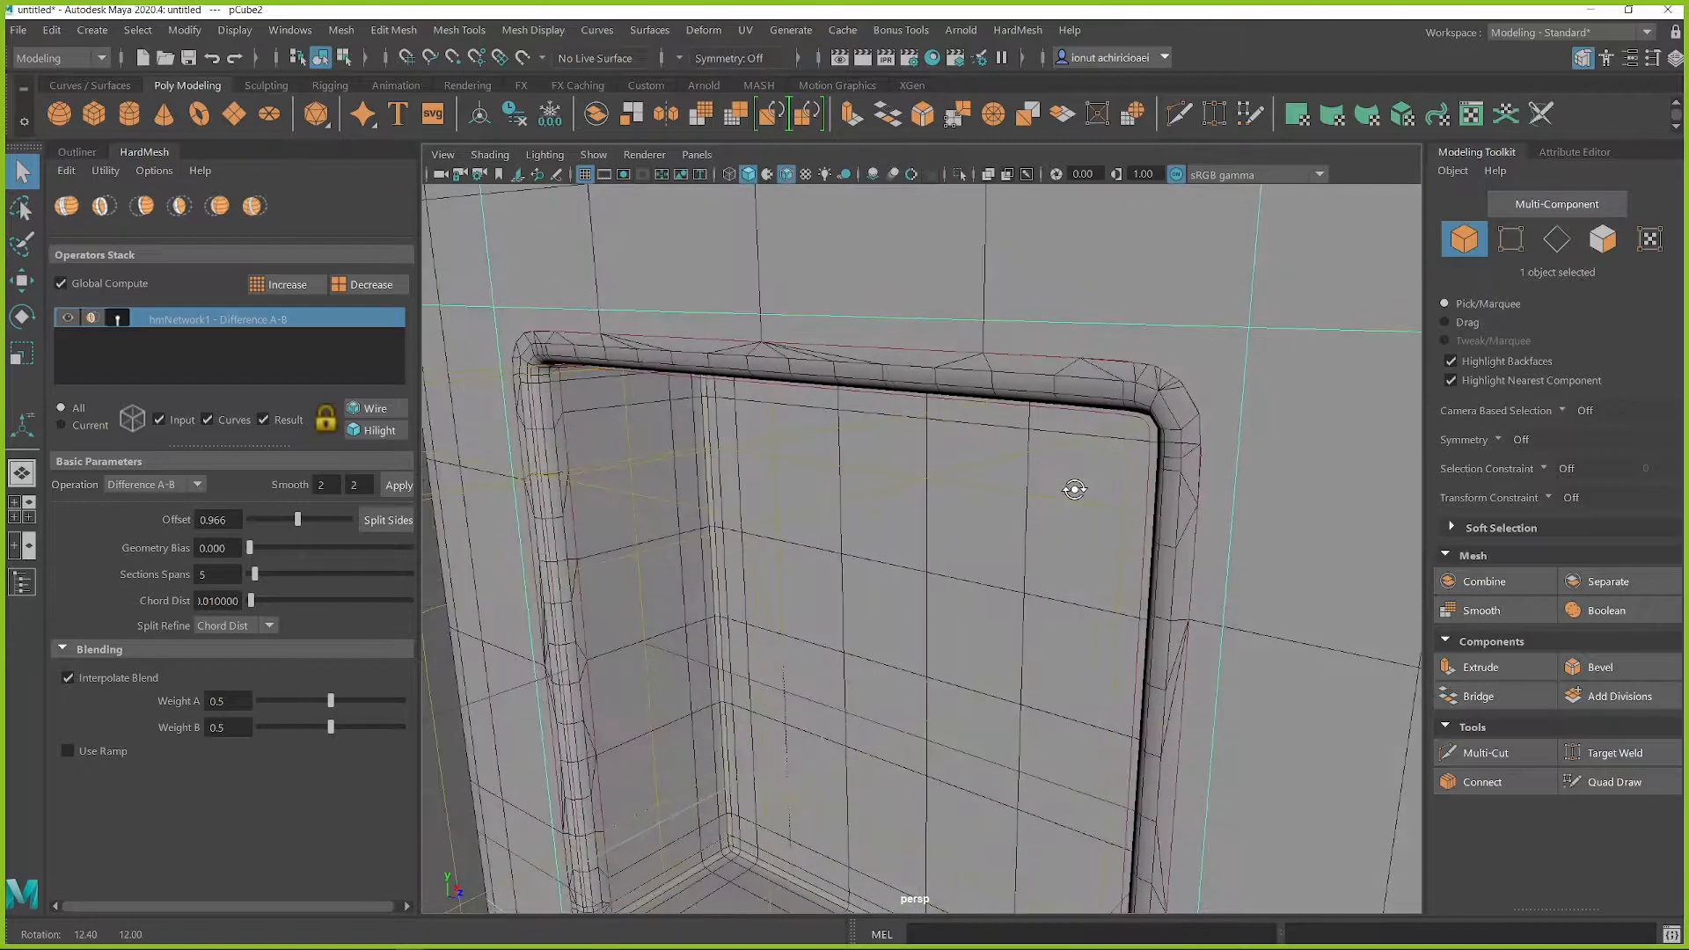
# Step: Set the smooth level of both input cubes to 3 and apply it
pyautogui.click(355, 486)
pyautogui.click(399, 485)
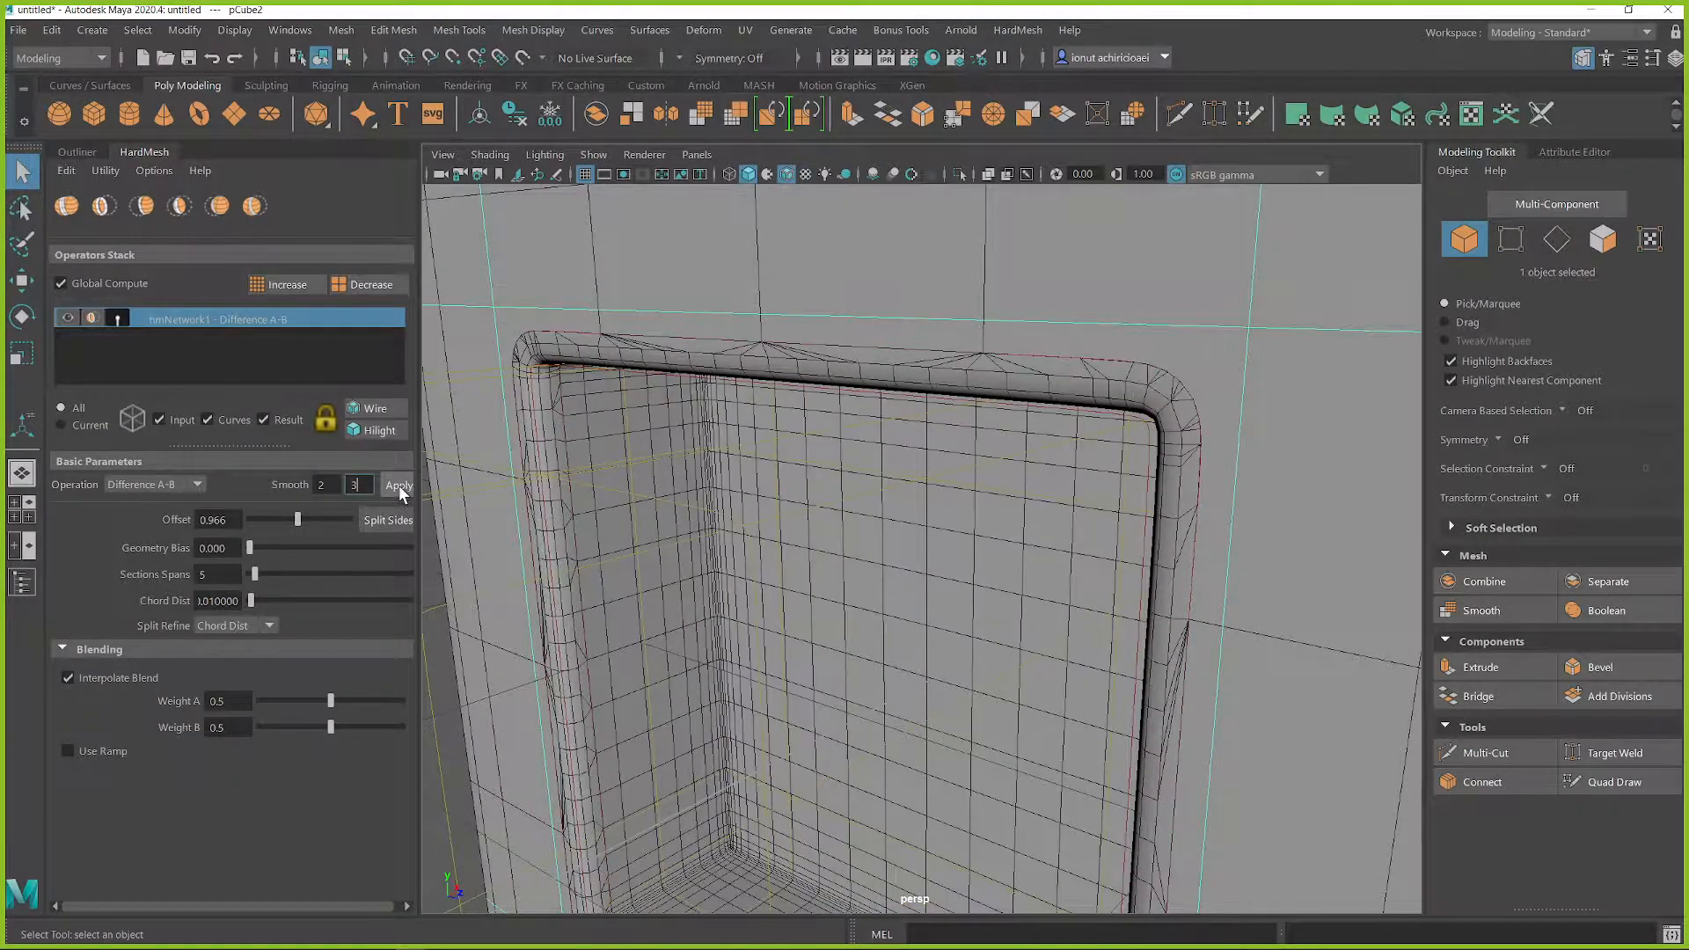
pyautogui.click(326, 485)
pyautogui.write('3')
pyautogui.click(398, 485)
# Step: Select the smaller cube and move it to X 27.15, Y 11.45 so it cuts through the larger cube's top edge
pyautogui.scroll(-8, 942, 498)
pyautogui.moveTo(990, 530)
pyautogui.keyDown('alt'); pyautogui.mouseDown()
pyautogui.moveTo(977, 538)
pyautogui.moveTo(1047, 519)
pyautogui.moveTo(973, 506)
pyautogui.moveTo(972, 524)
pyautogui.mouseUp(); pyautogui.keyUp('alt')
pyautogui.click(629, 502)
pyautogui.click(629, 498)
pyautogui.moveTo(827, 538)
pyautogui.keyDown('alt'); pyautogui.mouseDown()
pyautogui.moveTo(893, 547)
pyautogui.moveTo(813, 555)
pyautogui.mouseUp(); pyautogui.keyUp('alt')
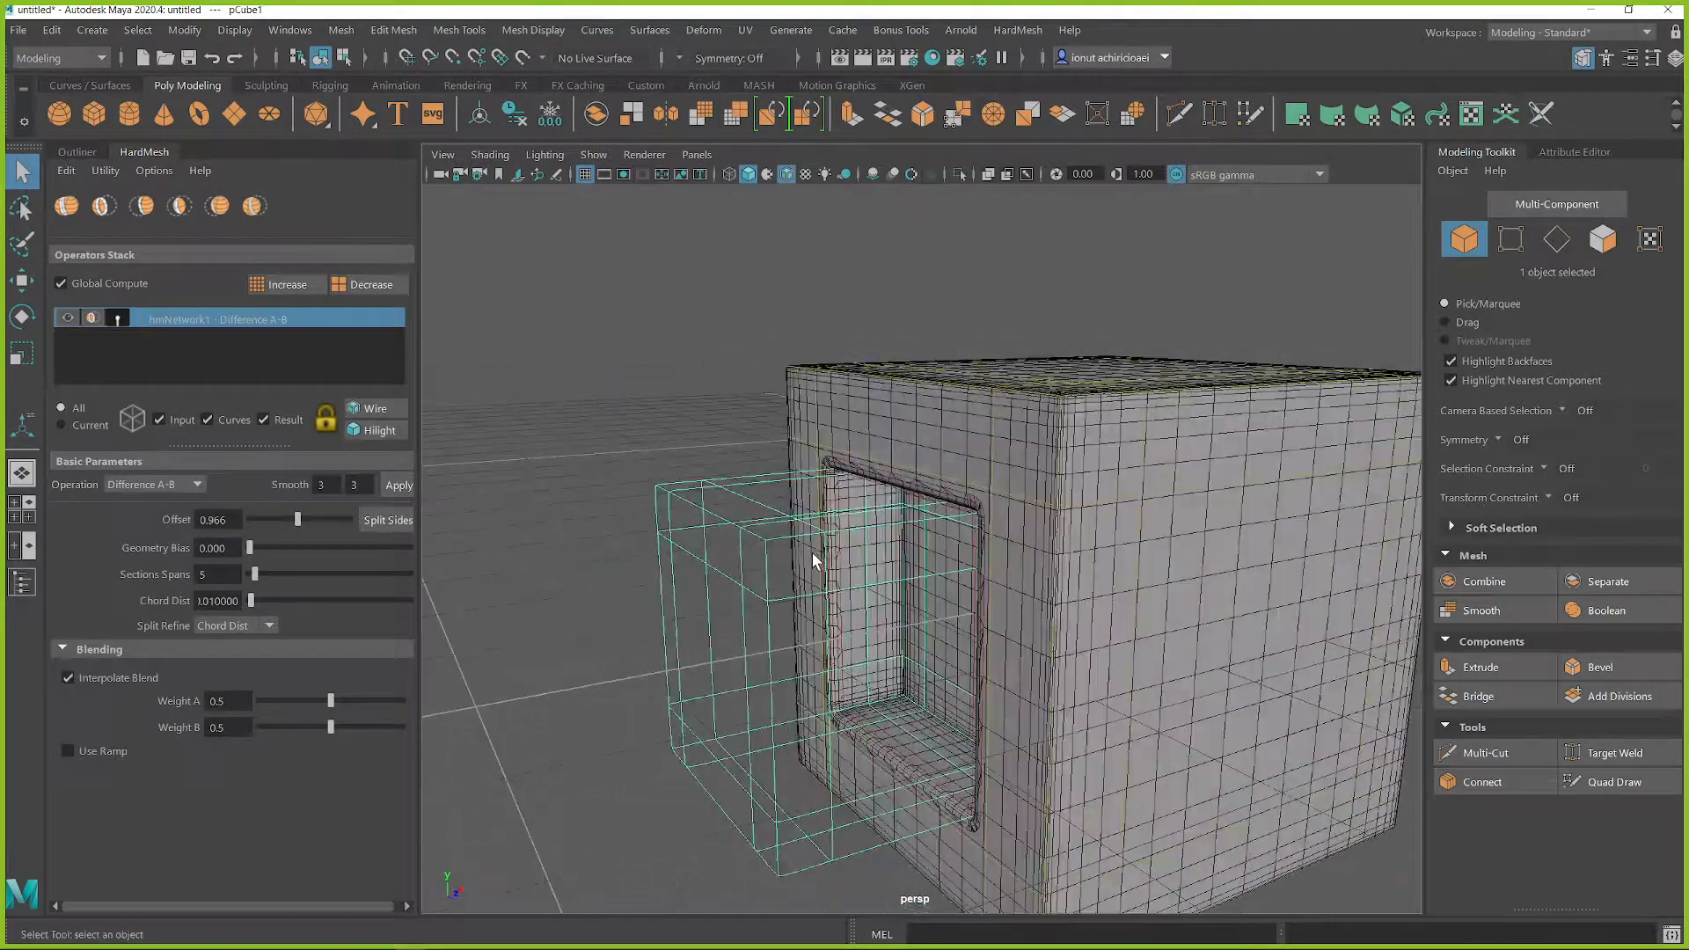
pyautogui.scroll(-1, 811, 561)
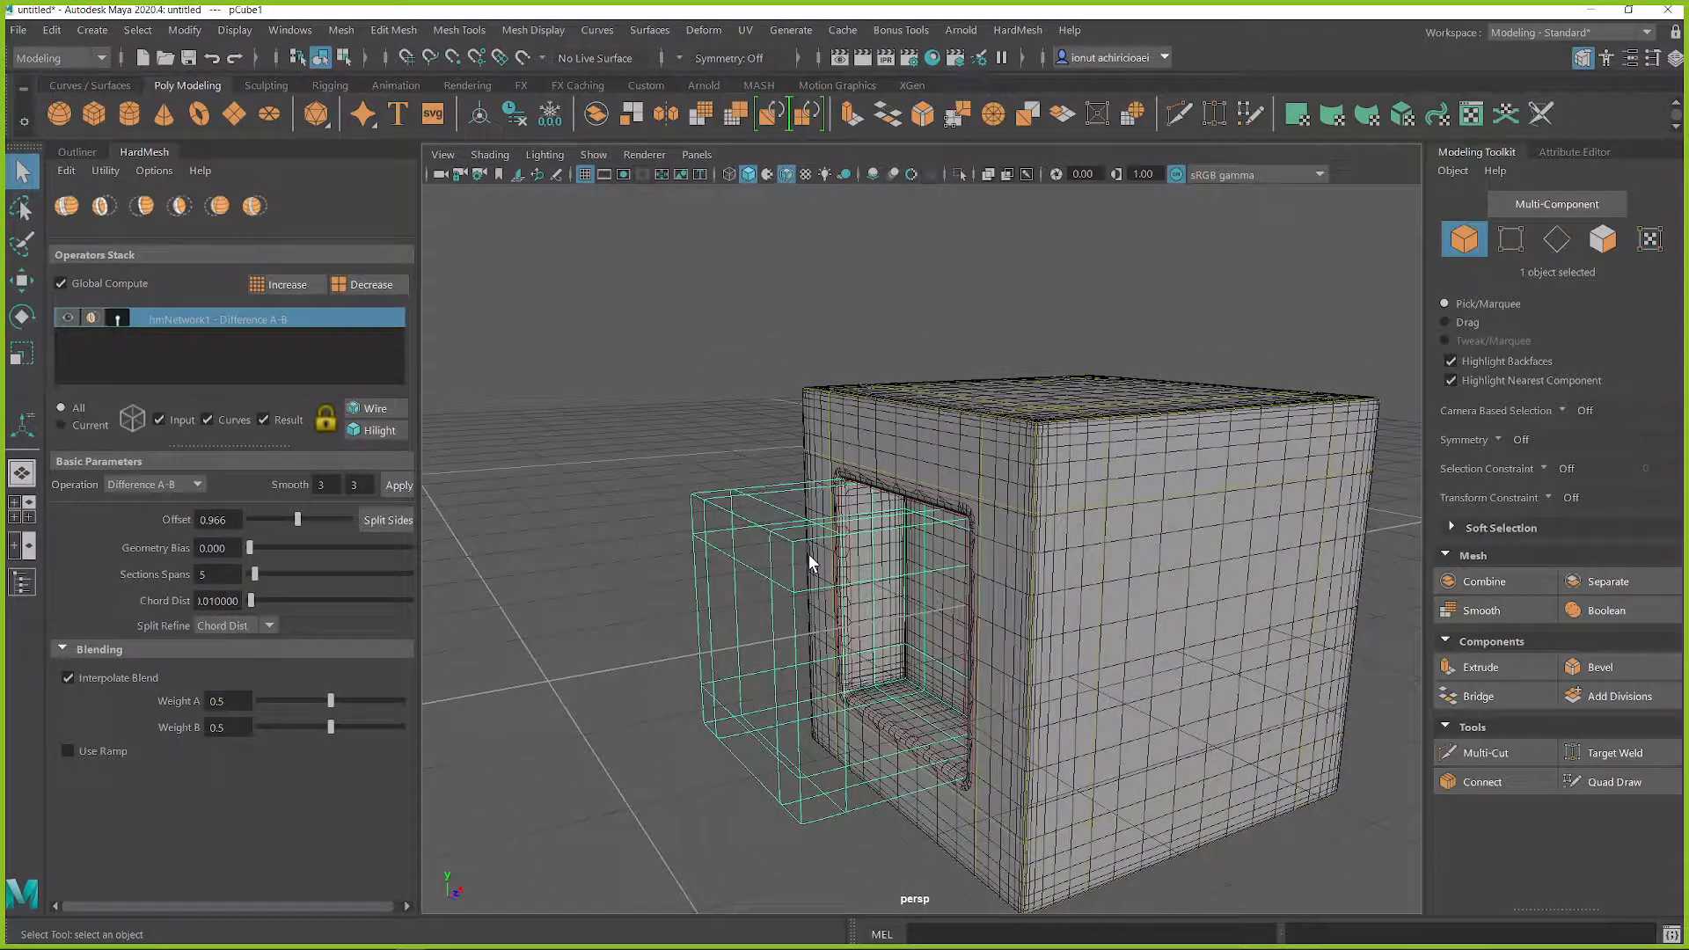
pyautogui.scroll(-2, 819, 554)
pyautogui.press('w')
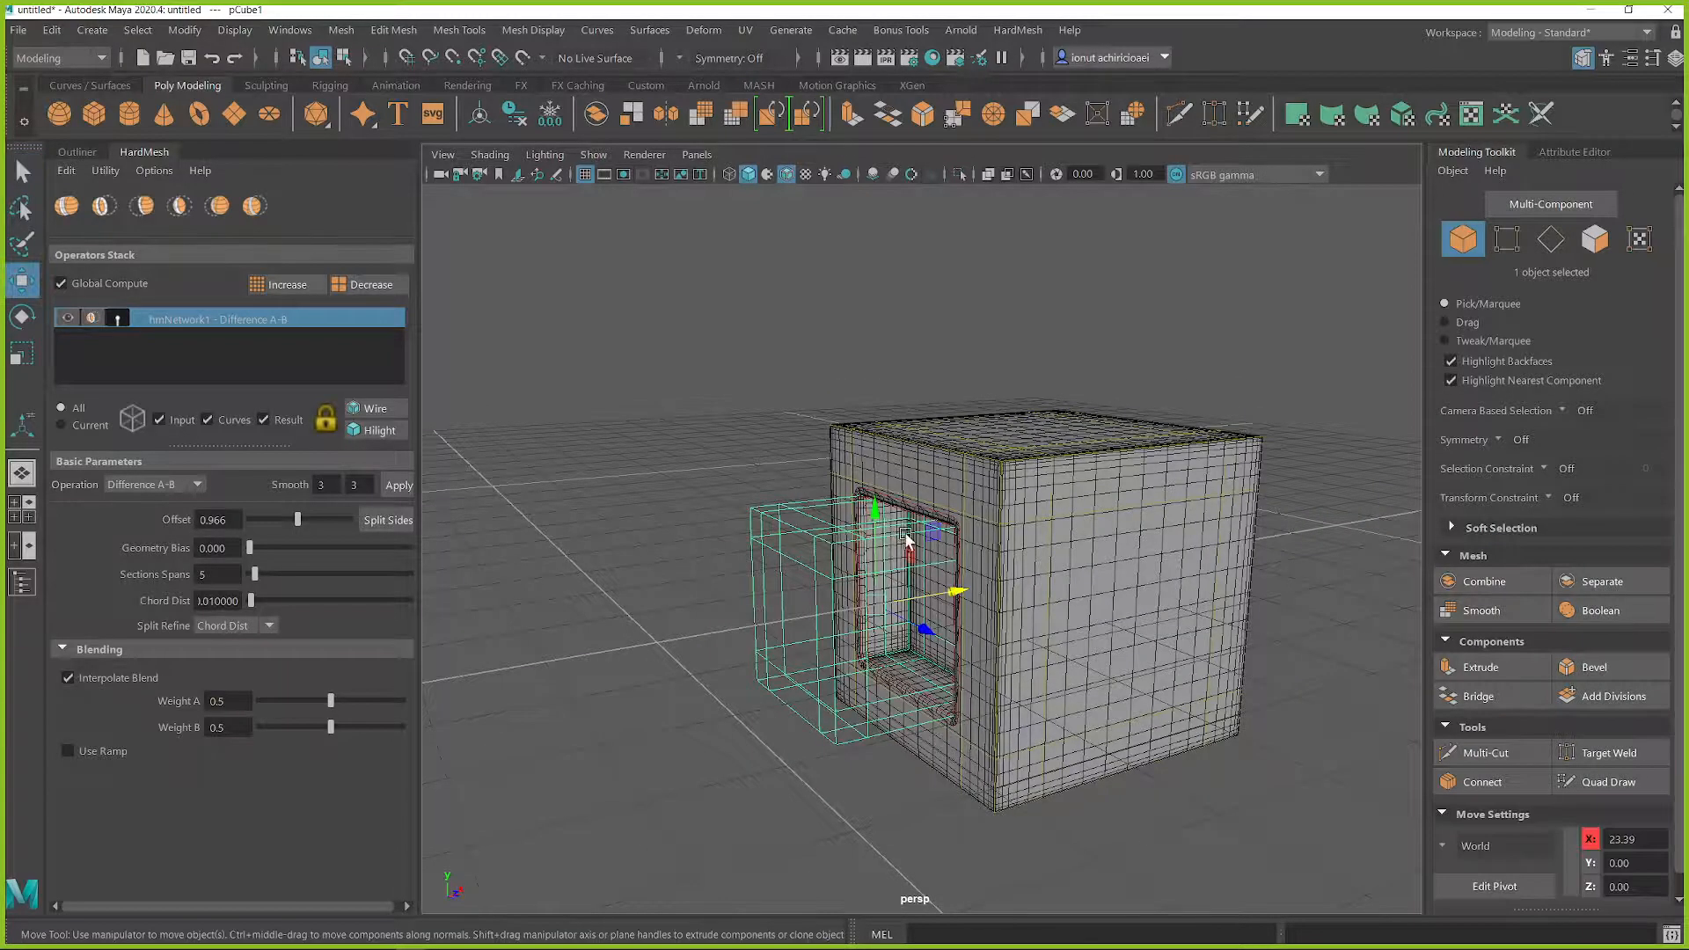
pyautogui.moveTo(881, 510); pyautogui.dragTo(919, 409)
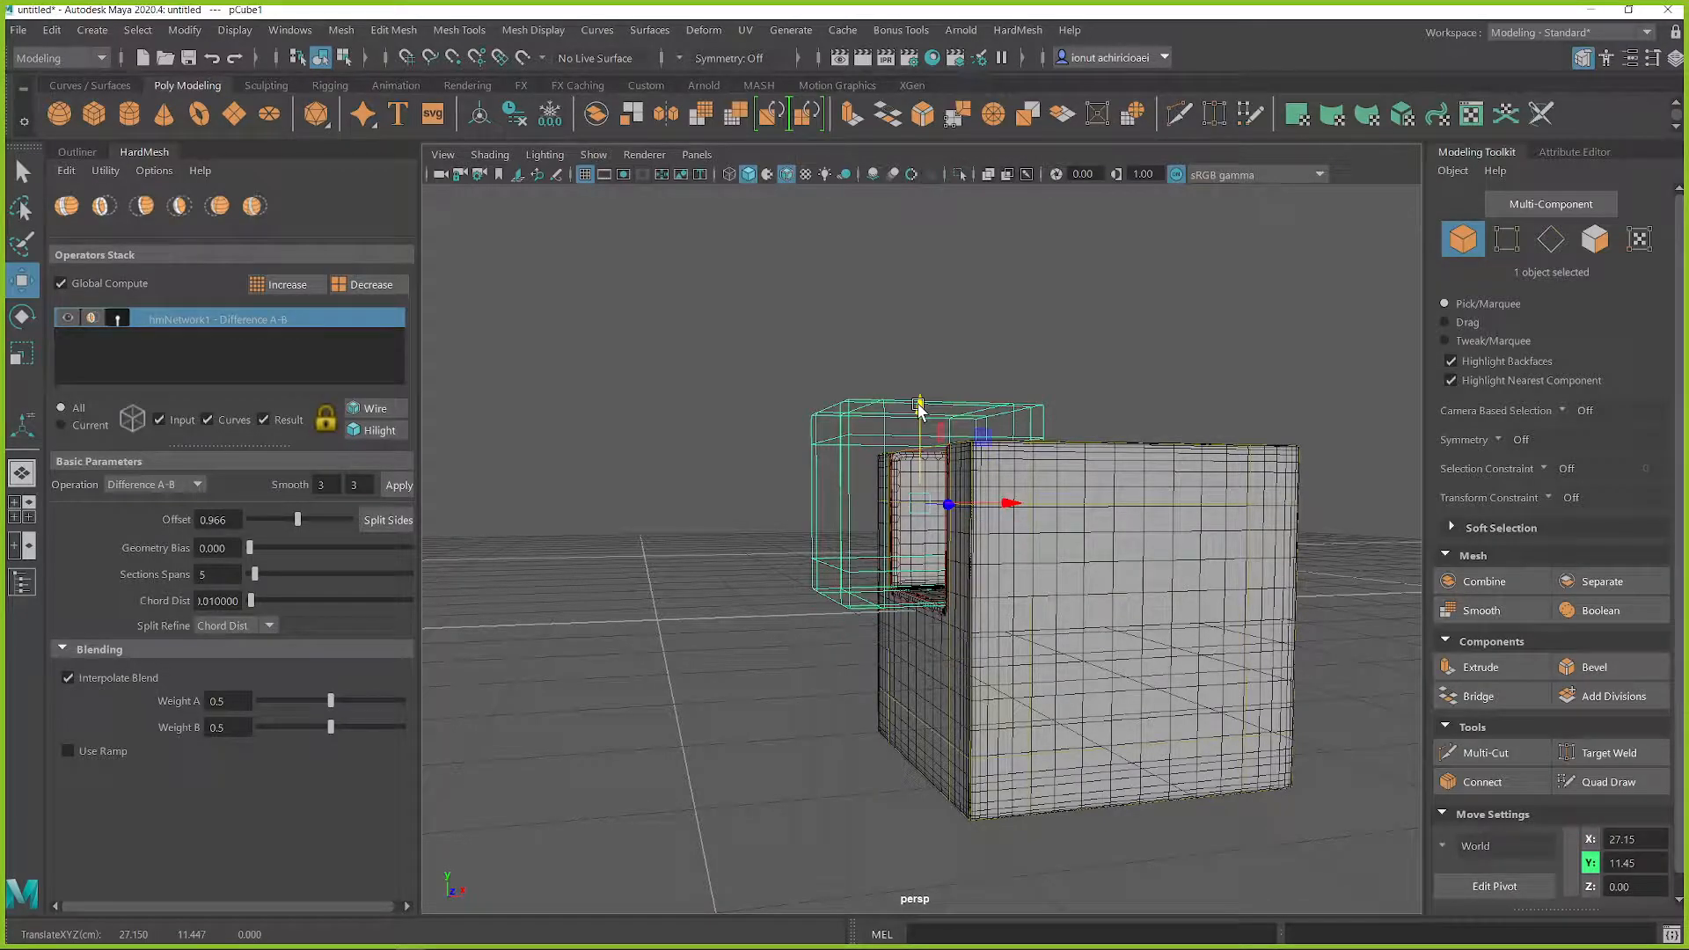
# Step: Shift the smaller cube's lower vertices down and outward to X 20.63, Y -9.55 so the cut slants
pyautogui.moveTo(915, 420); pyautogui.dragTo(910, 343, button='right')
pyautogui.moveTo(720, 378); pyautogui.dragTo(1096, 480)
pyautogui.moveTo(716, 490); pyautogui.dragTo(1127, 665)
pyautogui.moveTo(916, 515); pyautogui.dragTo(921, 506)
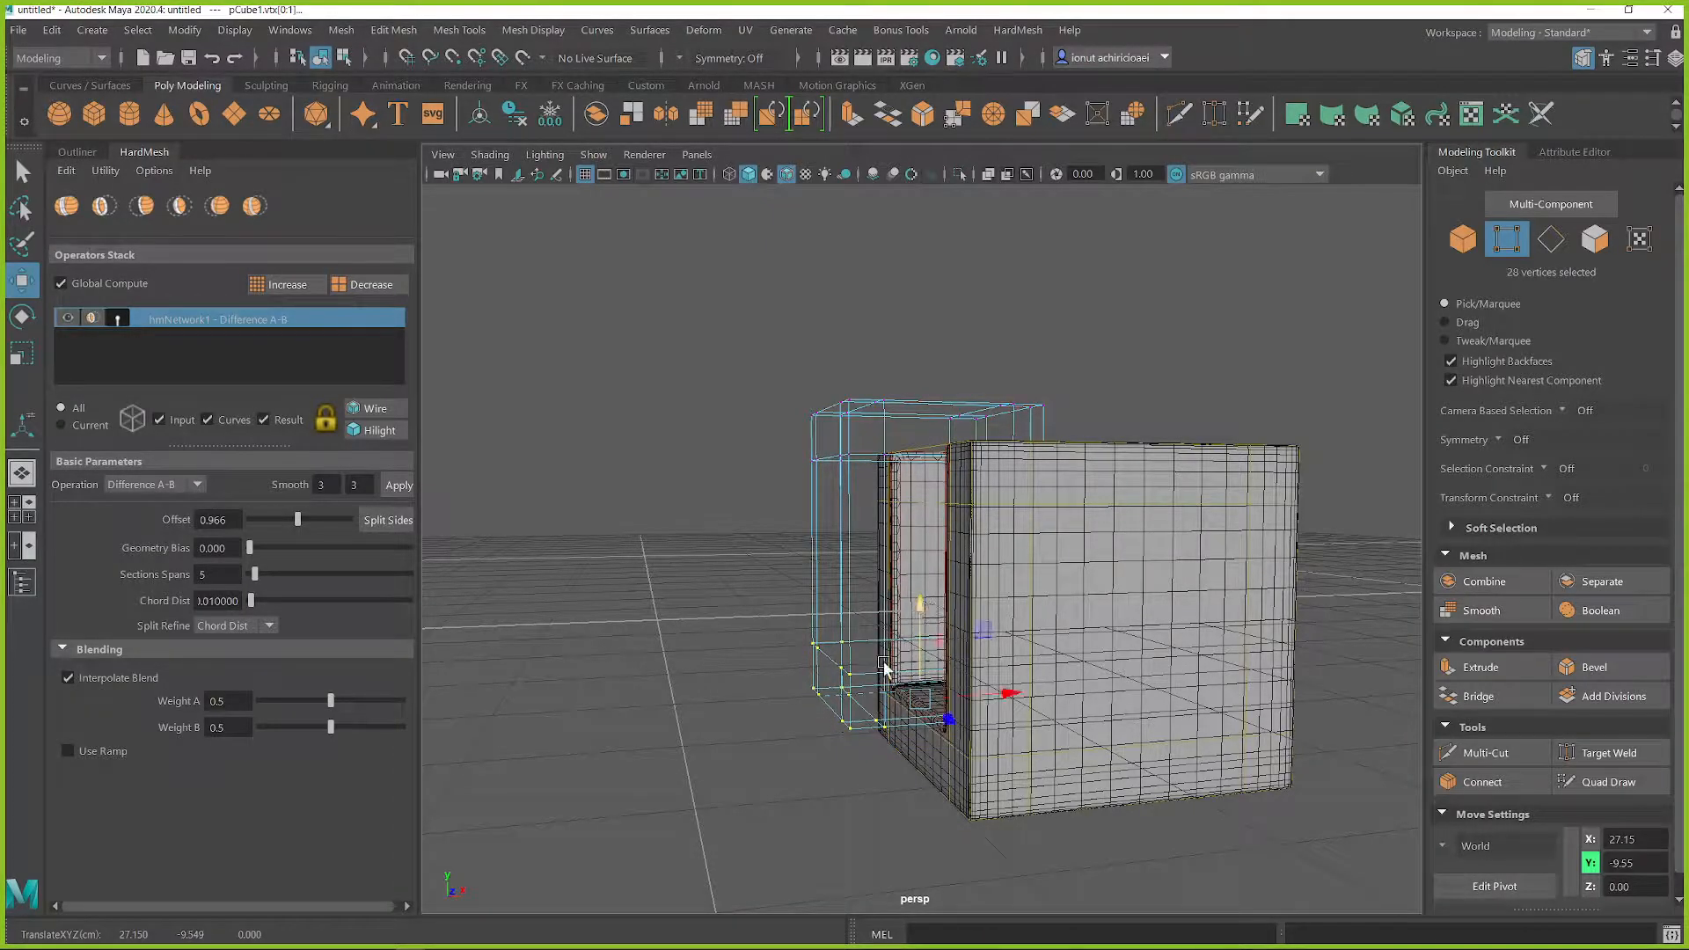
pyautogui.keyDown('alt'); pyautogui.moveTo(891, 661); pyautogui.dragTo(921, 688); pyautogui.keyUp('alt')
pyautogui.moveTo(979, 635); pyautogui.dragTo(935, 648)
pyautogui.keyDown('alt'); pyautogui.moveTo(935, 648); pyautogui.dragTo(907, 434); pyautogui.keyUp('alt')
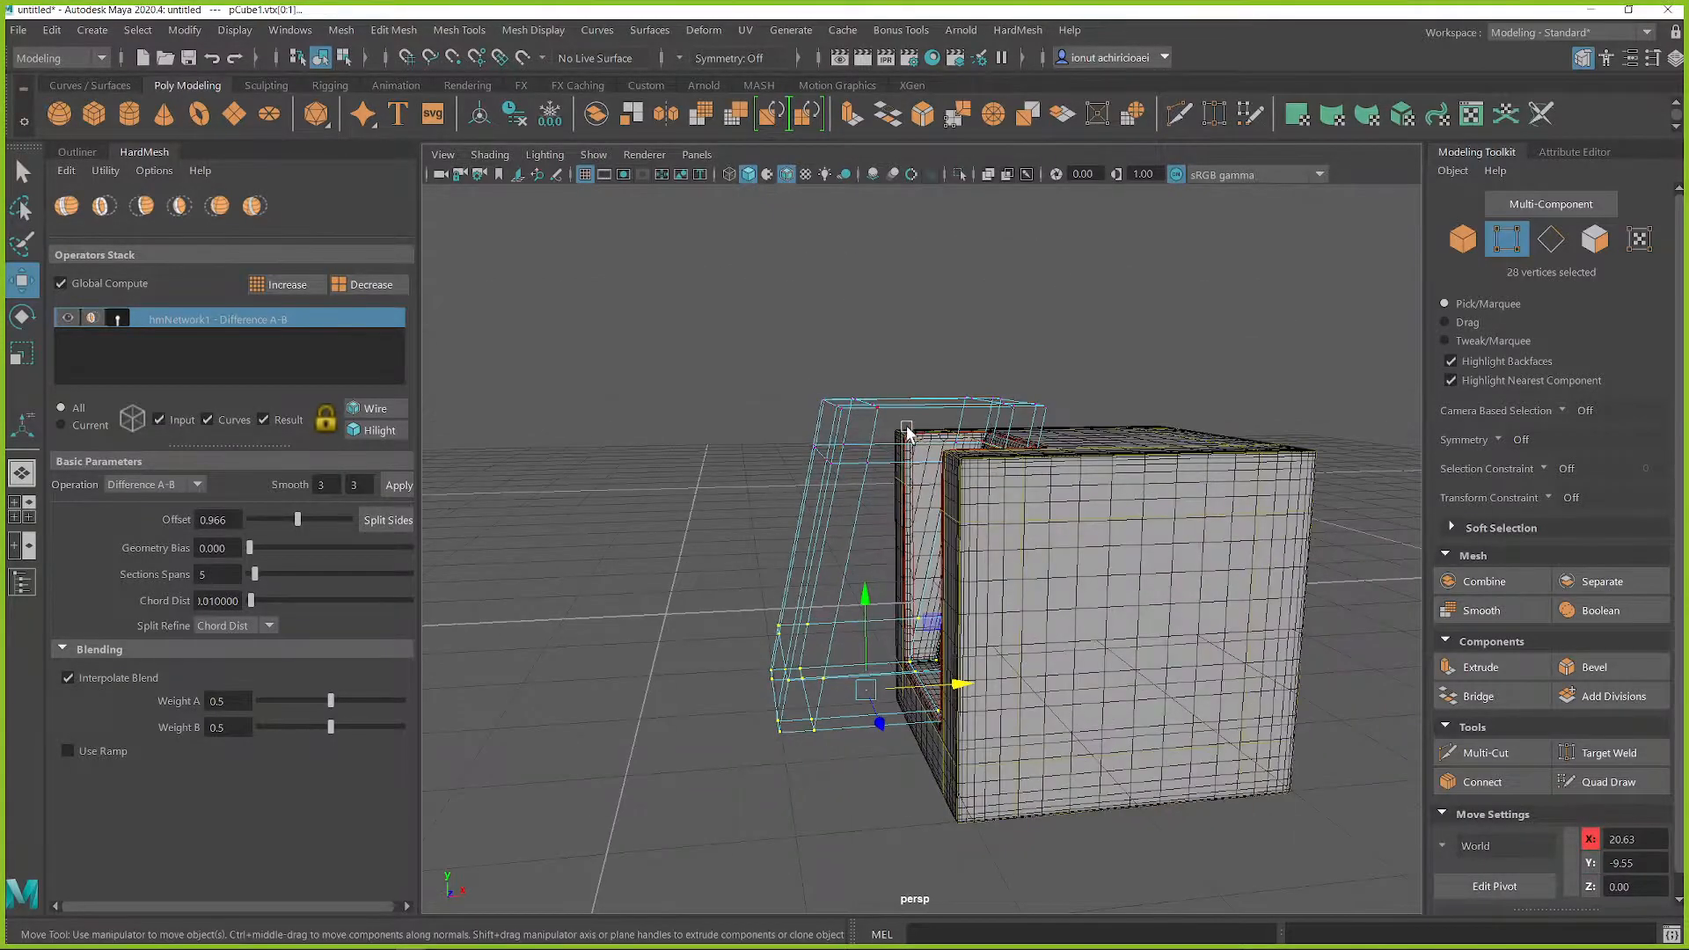
# Step: Return the smaller cube to object mode and move it deeper into the larger cube, to X 33.43
pyautogui.moveTo(1073, 480); pyautogui.dragTo(1085, 470)
pyautogui.moveTo(1087, 412)
pyautogui.mouseDown()
pyautogui.moveTo(1162, 423)
pyautogui.moveTo(1099, 457)
pyautogui.moveTo(1067, 401)
pyautogui.mouseUp()
pyautogui.moveTo(1049, 340); pyautogui.dragTo(1092, 345)
pyautogui.keyDown('alt'); pyautogui.moveTo(976, 510); pyautogui.dragTo(770, 431); pyautogui.keyUp('alt')
pyautogui.moveTo(764, 396); pyautogui.dragTo(860, 360, button='right')
pyautogui.keyDown('alt'); pyautogui.moveTo(867, 458); pyautogui.dragTo(840, 550); pyautogui.keyUp('alt')
pyautogui.moveTo(940, 533); pyautogui.dragTo(987, 554)
pyautogui.click(1130, 524)
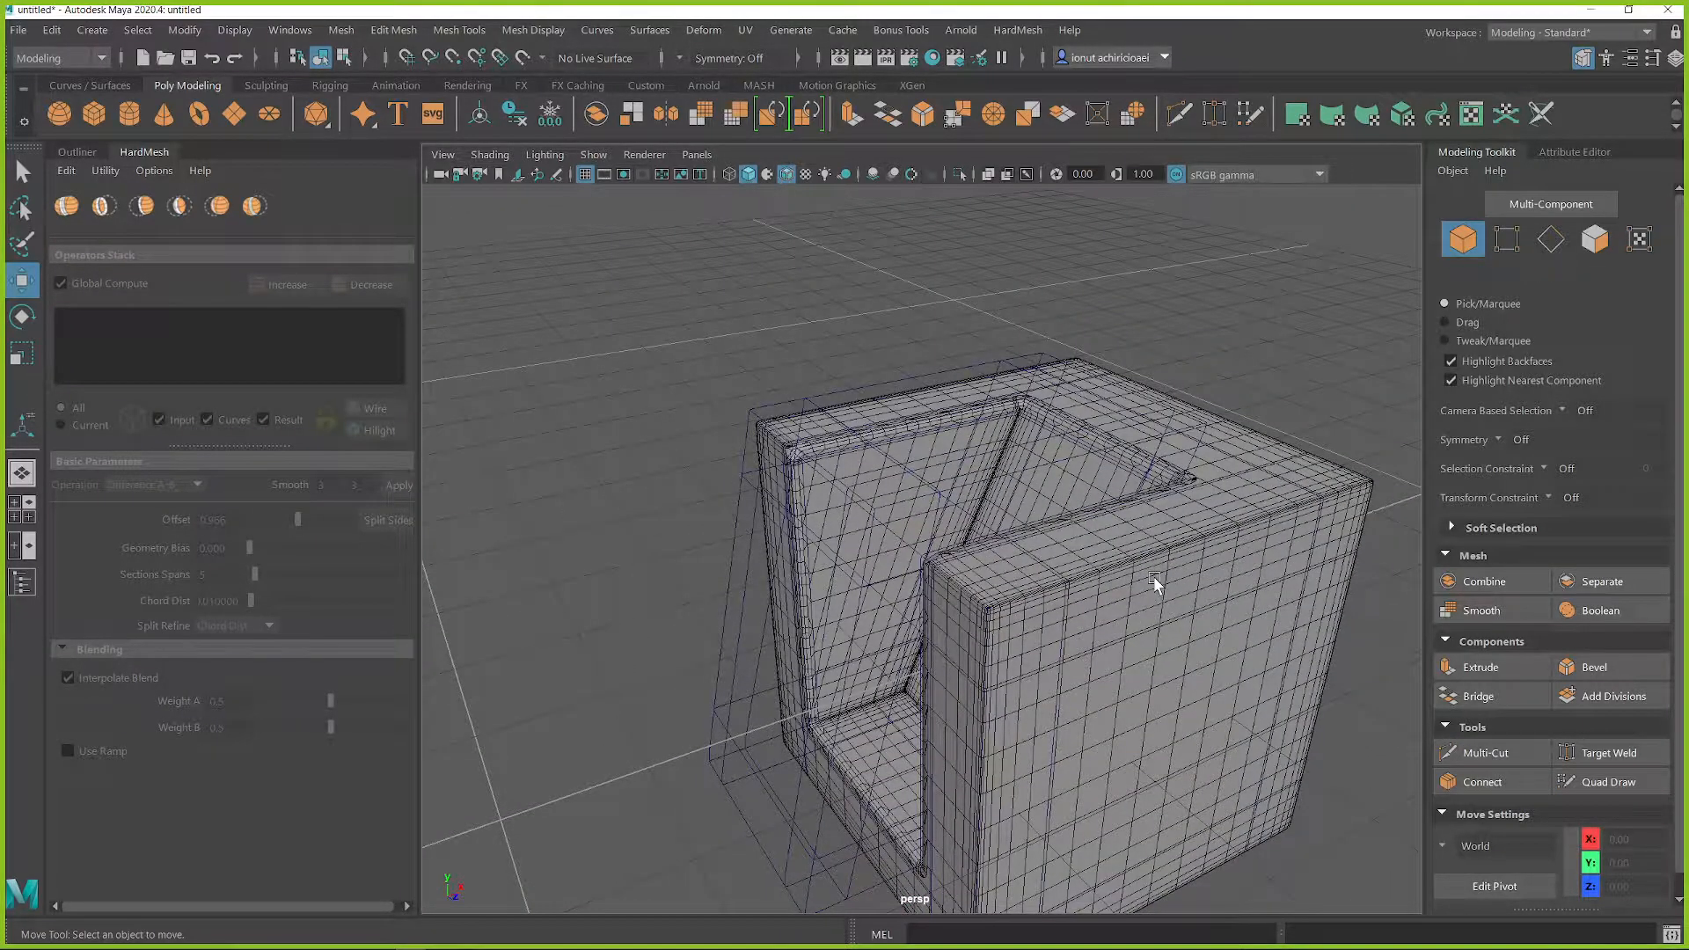
# Step: Turn off the input meshes' display and selection highlighting, and unlock the result mesh for selection
pyautogui.click(946, 427)
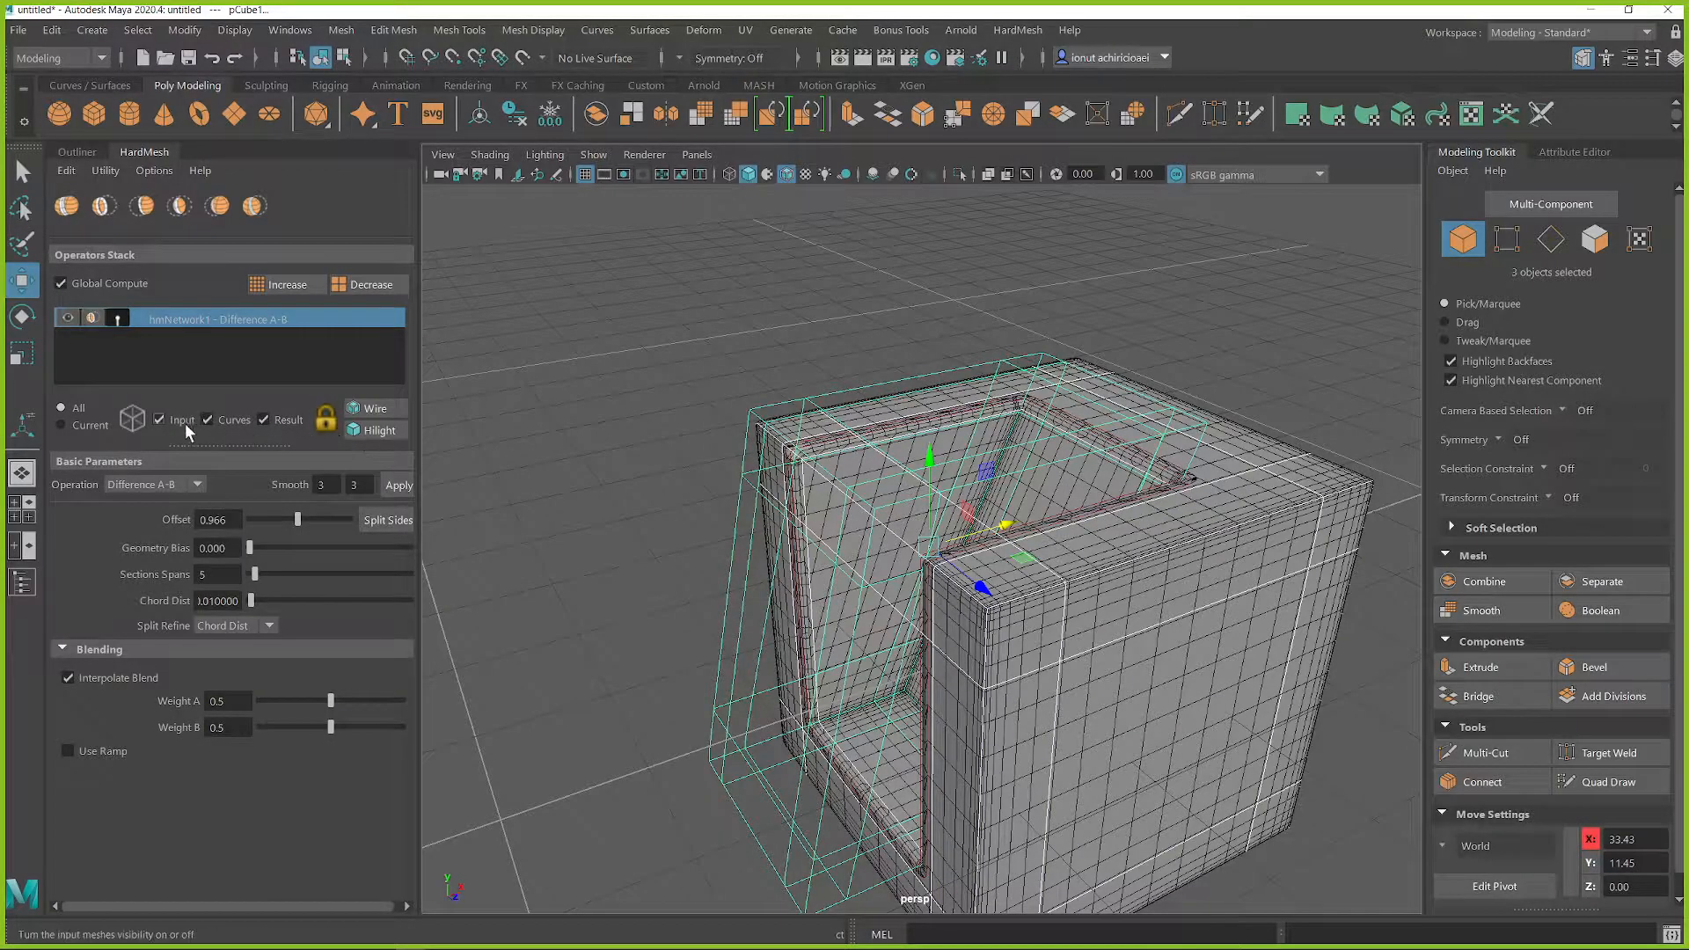
pyautogui.click(264, 418)
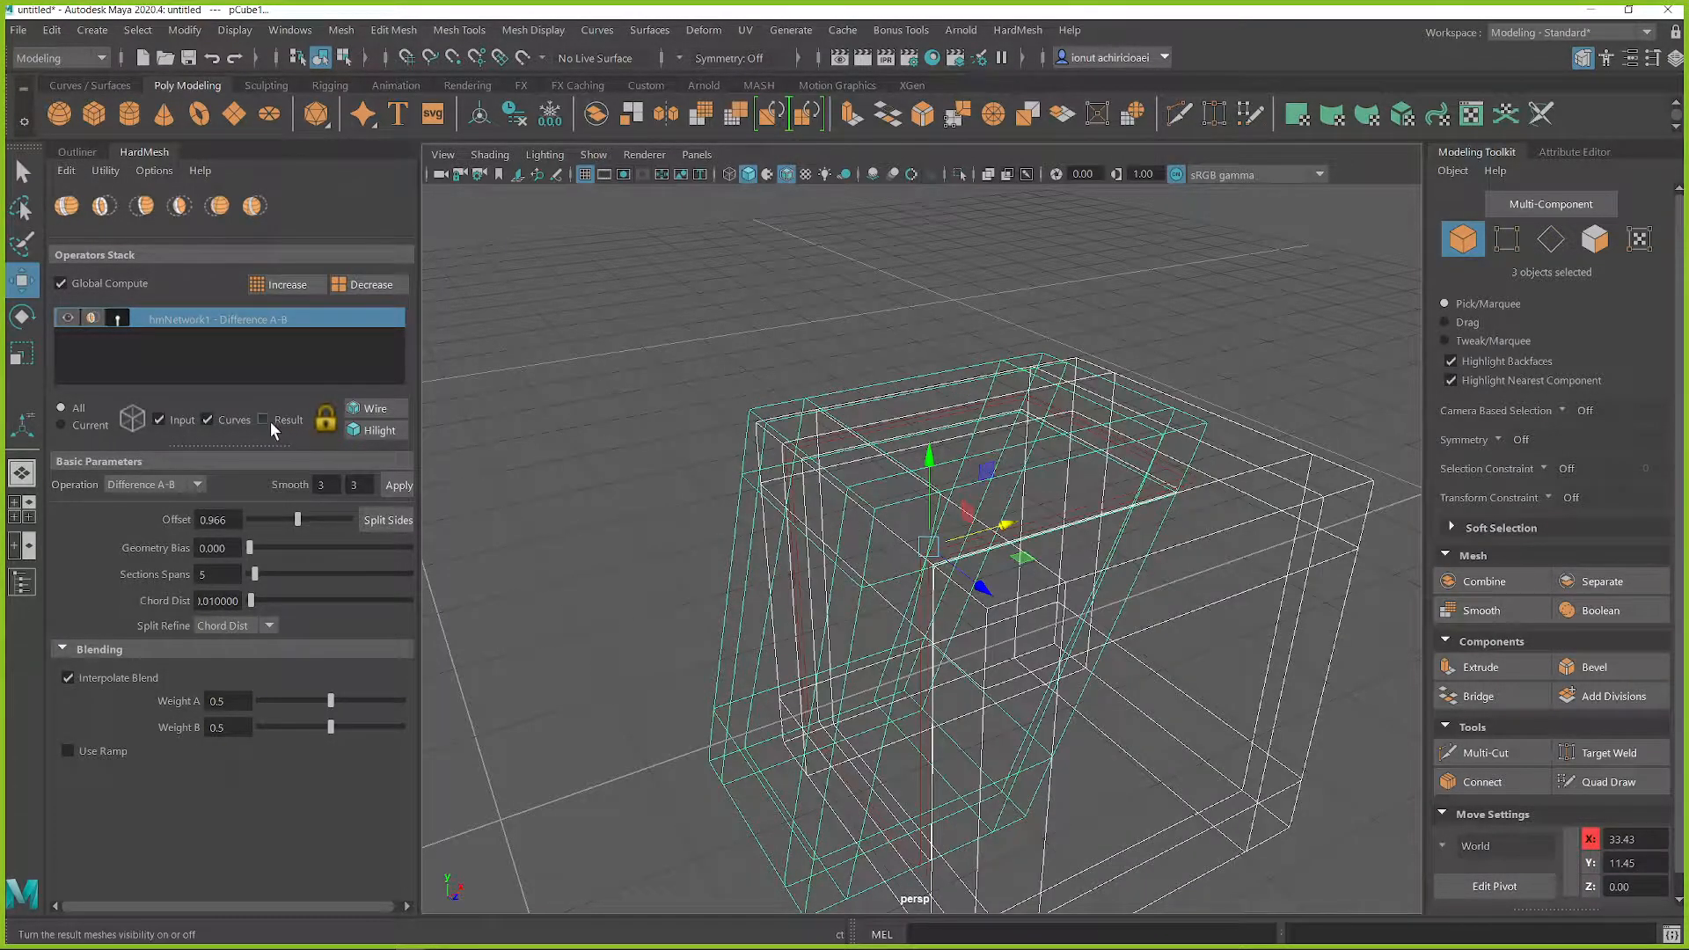
pyautogui.click(375, 430)
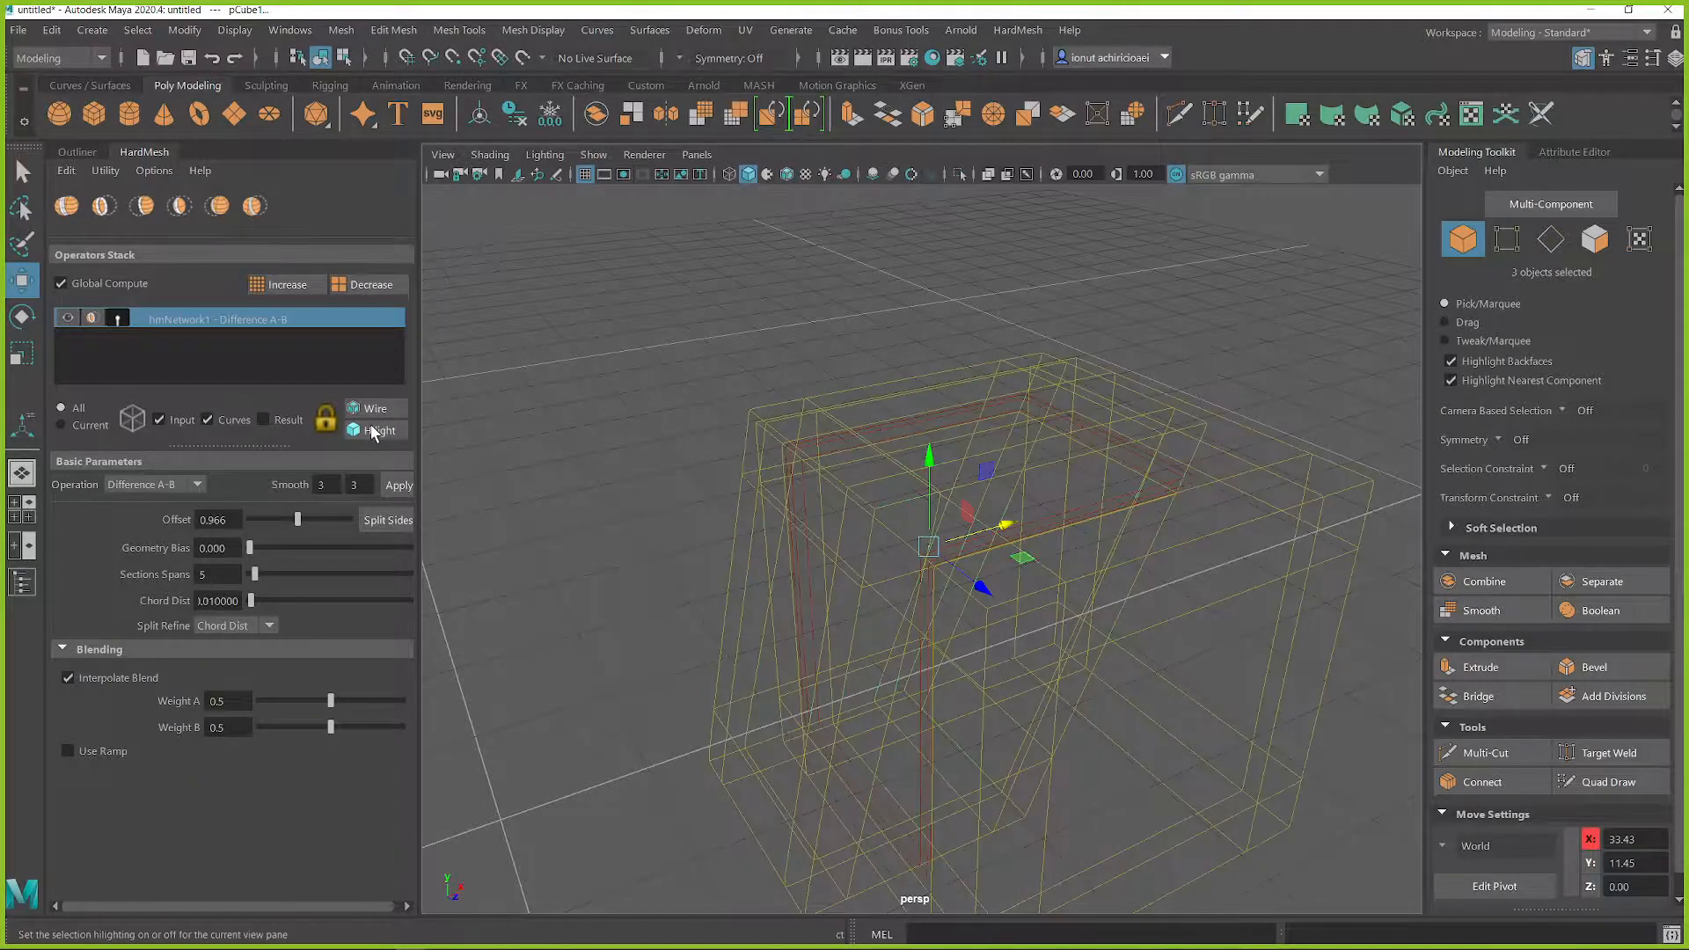
pyautogui.click(264, 420)
pyautogui.click(161, 419)
pyautogui.click(852, 414)
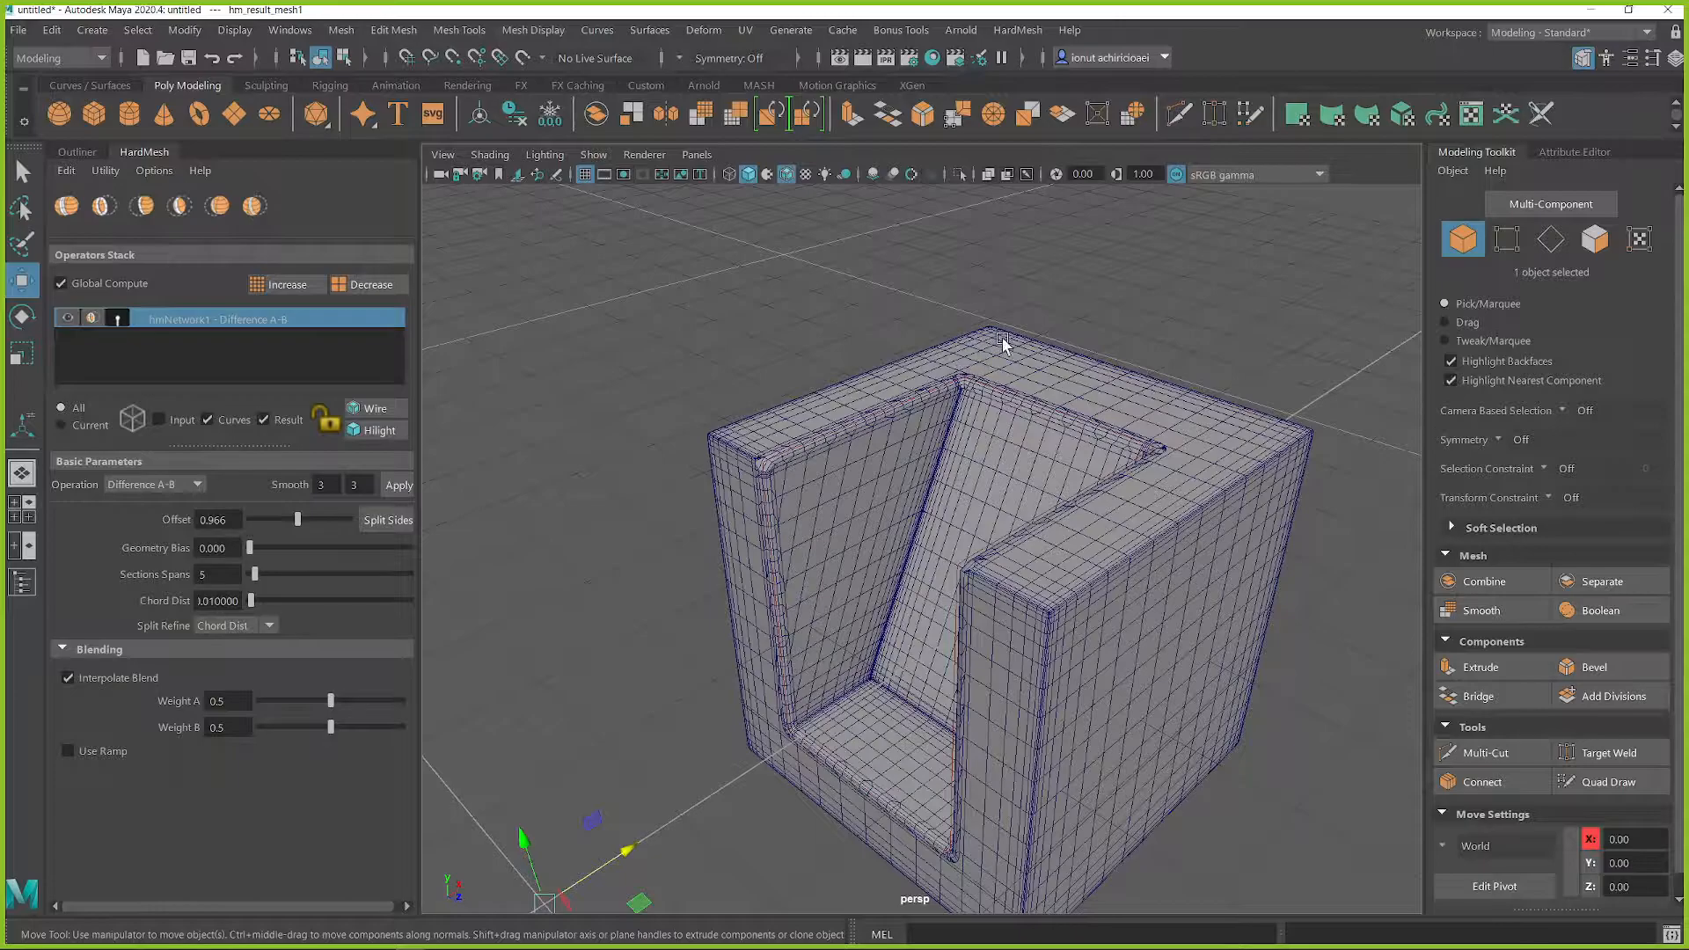
# Step: Turn selection highlighting back on and select the result mesh
pyautogui.click(159, 321)
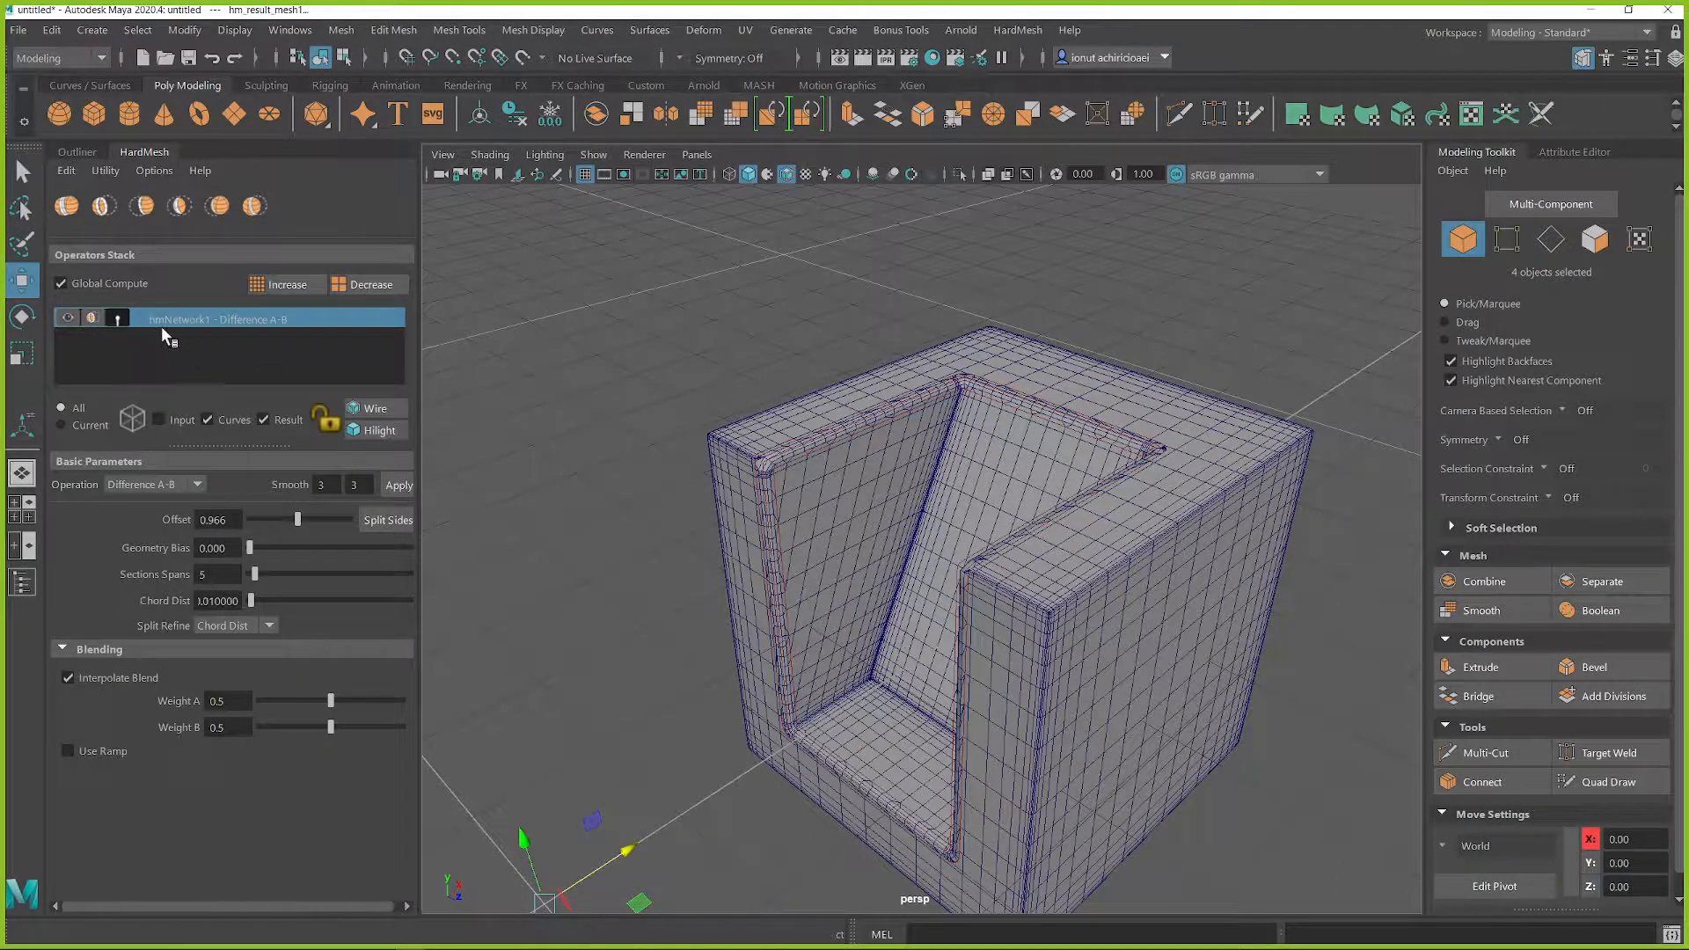
pyautogui.click(373, 436)
pyautogui.click(679, 366)
pyautogui.click(877, 415)
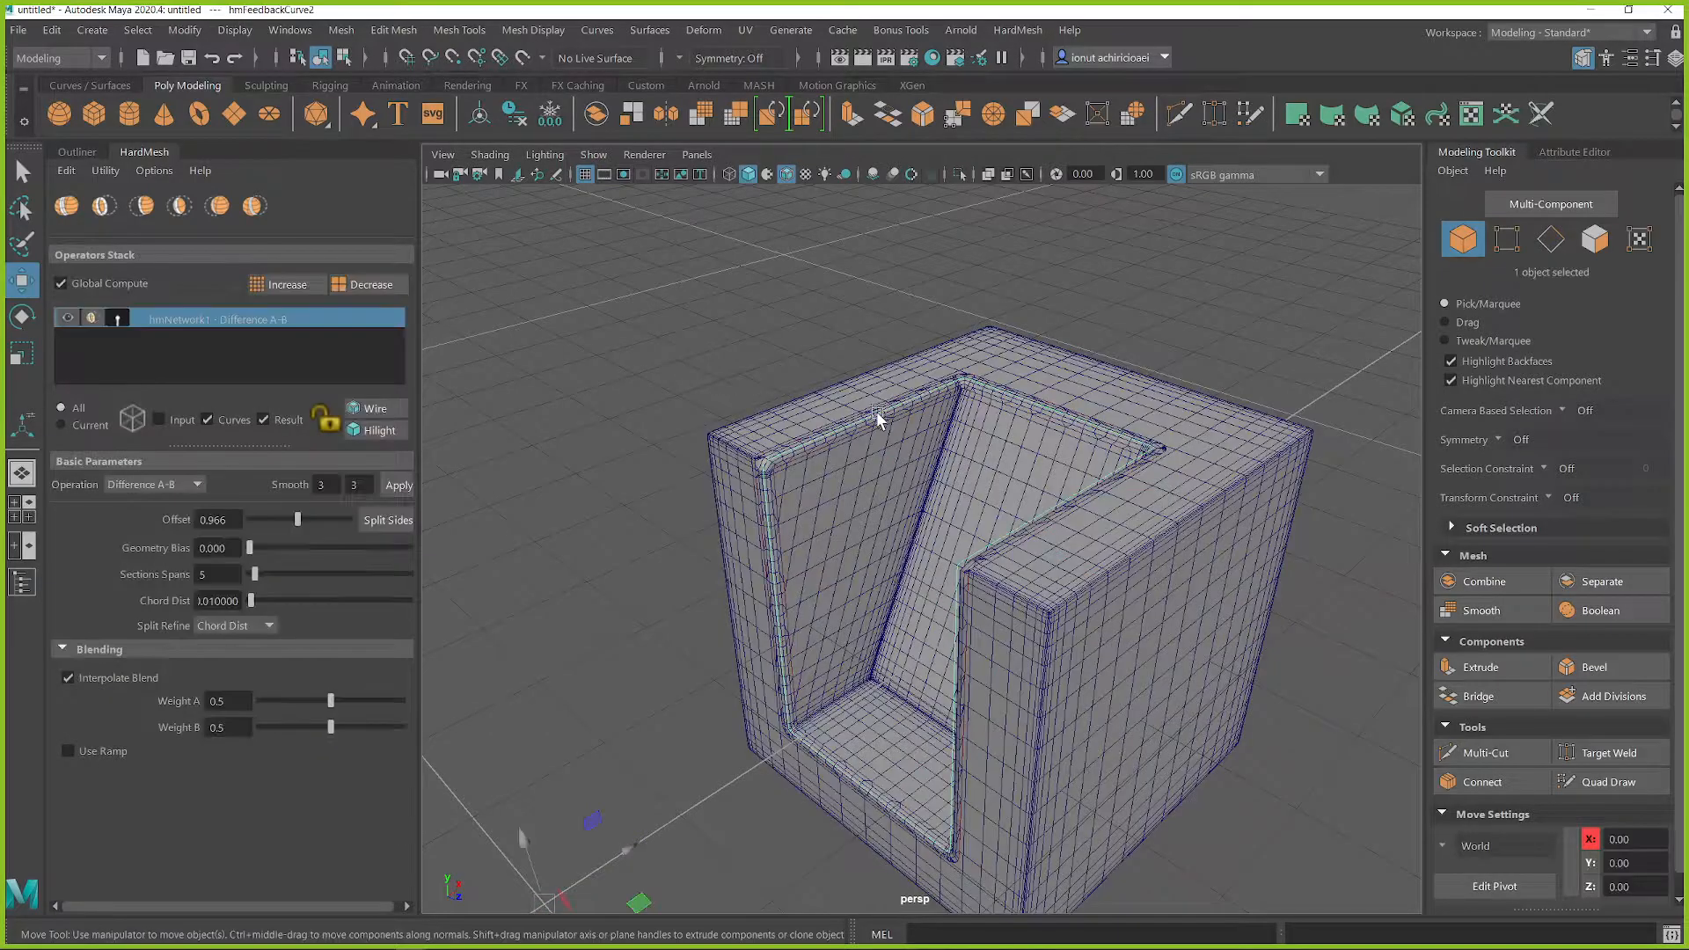
pyautogui.click(909, 461)
pyautogui.keyDown('alt'); pyautogui.moveTo(946, 489); pyautogui.dragTo(838, 475); pyautogui.keyUp('alt')
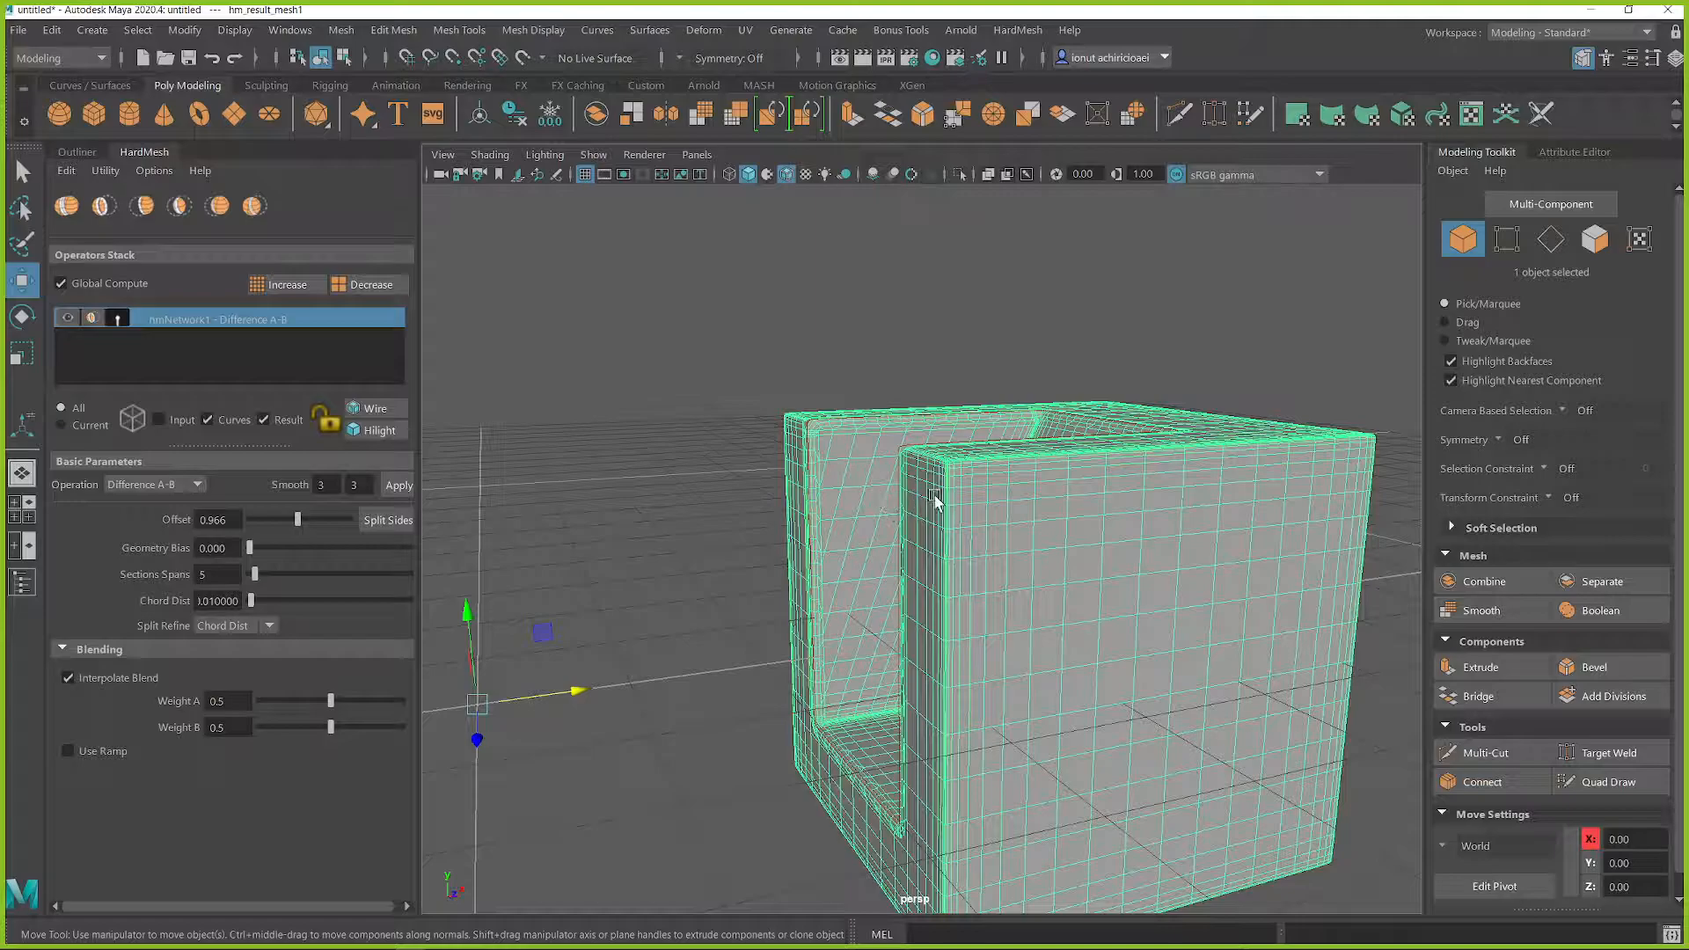
# Step: Create a polygon cylinder, scale it up and rotate it onto its side
pyautogui.keyDown('alt'); pyautogui.moveTo(1236, 550); pyautogui.dragTo(1214, 475); pyautogui.keyUp('alt')
pyautogui.click(1271, 408)
pyautogui.click(1131, 418)
pyautogui.click(1266, 352)
pyautogui.keyDown('shift'); pyautogui.moveTo(1272, 323); pyautogui.dragTo(1162, 323, button='right'); pyautogui.keyUp('shift')
pyautogui.keyDown('alt'); pyautogui.moveTo(1199, 414); pyautogui.dragTo(781, 546); pyautogui.keyUp('alt')
pyautogui.press('r')
pyautogui.moveTo(667, 587); pyautogui.dragTo(733, 675)
pyautogui.press('e')
pyautogui.press('w')
# Step: Position the cylinder through the back wall of the cut cube and adjust its scale to fit the recess
pyautogui.moveTo(735, 575); pyautogui.dragTo(982, 517)
pyautogui.keyDown('alt'); pyautogui.moveTo(982, 517); pyautogui.dragTo(1024, 485); pyautogui.keyUp('alt')
pyautogui.press('r')
pyautogui.moveTo(854, 544)
pyautogui.mouseDown()
pyautogui.moveTo(884, 546)
pyautogui.moveTo(865, 548)
pyautogui.moveTo(915, 581)
pyautogui.moveTo(880, 607)
pyautogui.moveTo(878, 554)
pyautogui.mouseUp()
pyautogui.press('w')
pyautogui.moveTo(836, 469); pyautogui.dragTo(836, 450)
pyautogui.keyDown('alt'); pyautogui.moveTo(827, 458); pyautogui.dragTo(733, 484); pyautogui.keyUp('alt')
# Step: Select the edge loops around the cylinder's end caps and bevel them
pyautogui.press('q')
pyautogui.rightClick(699, 395)
pyautogui.moveTo(688, 408); pyautogui.dragTo(690, 538, button='right')
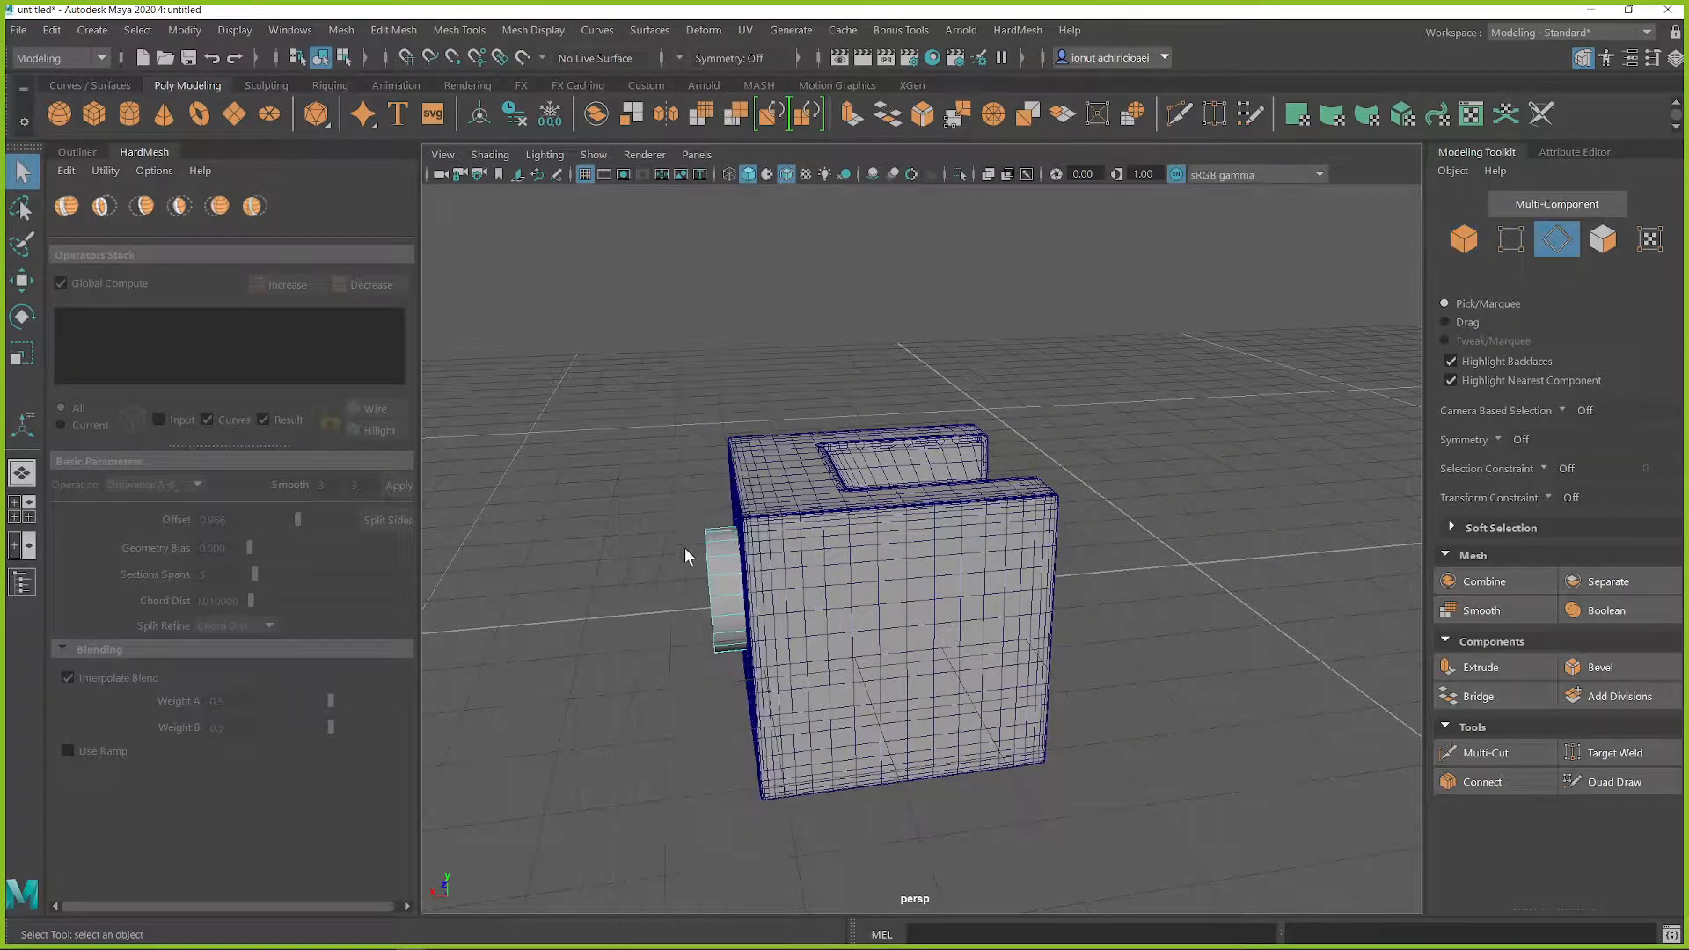
pyautogui.doubleClick(702, 576)
pyautogui.keyDown('alt'); pyautogui.moveTo(833, 622); pyautogui.dragTo(836, 554); pyautogui.keyUp('alt')
pyautogui.scroll(5, 837, 545)
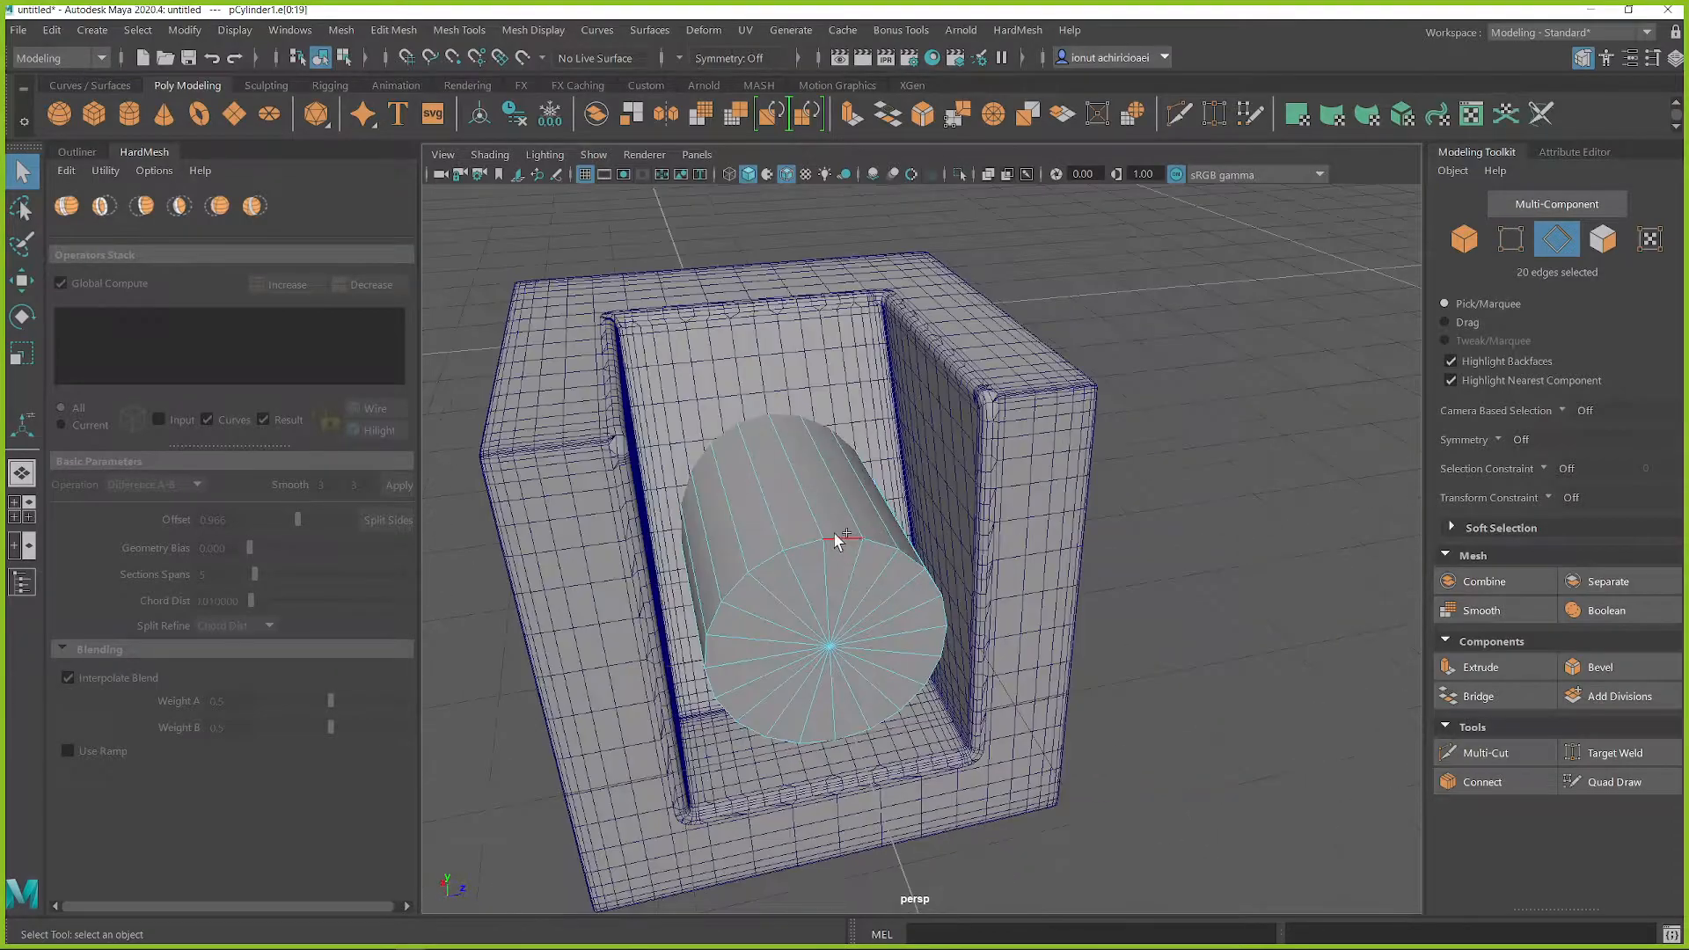
pyautogui.keyDown('shift'); pyautogui.moveTo(835, 542); pyautogui.dragTo(879, 540, button='right'); pyautogui.keyUp('shift')
pyautogui.click(495, 444)
pyautogui.click(497, 262)
# Step: Cut the cylinder out of the result mesh with a new HardMesh Difference A-B operation
pyautogui.moveTo(954, 422); pyautogui.dragTo(648, 458, button='middle')
pyautogui.moveTo(801, 519); pyautogui.dragTo(880, 491, button='right')
pyautogui.keyDown('alt'); pyautogui.moveTo(821, 509); pyautogui.dragTo(778, 484); pyautogui.keyUp('alt')
pyautogui.click(902, 373)
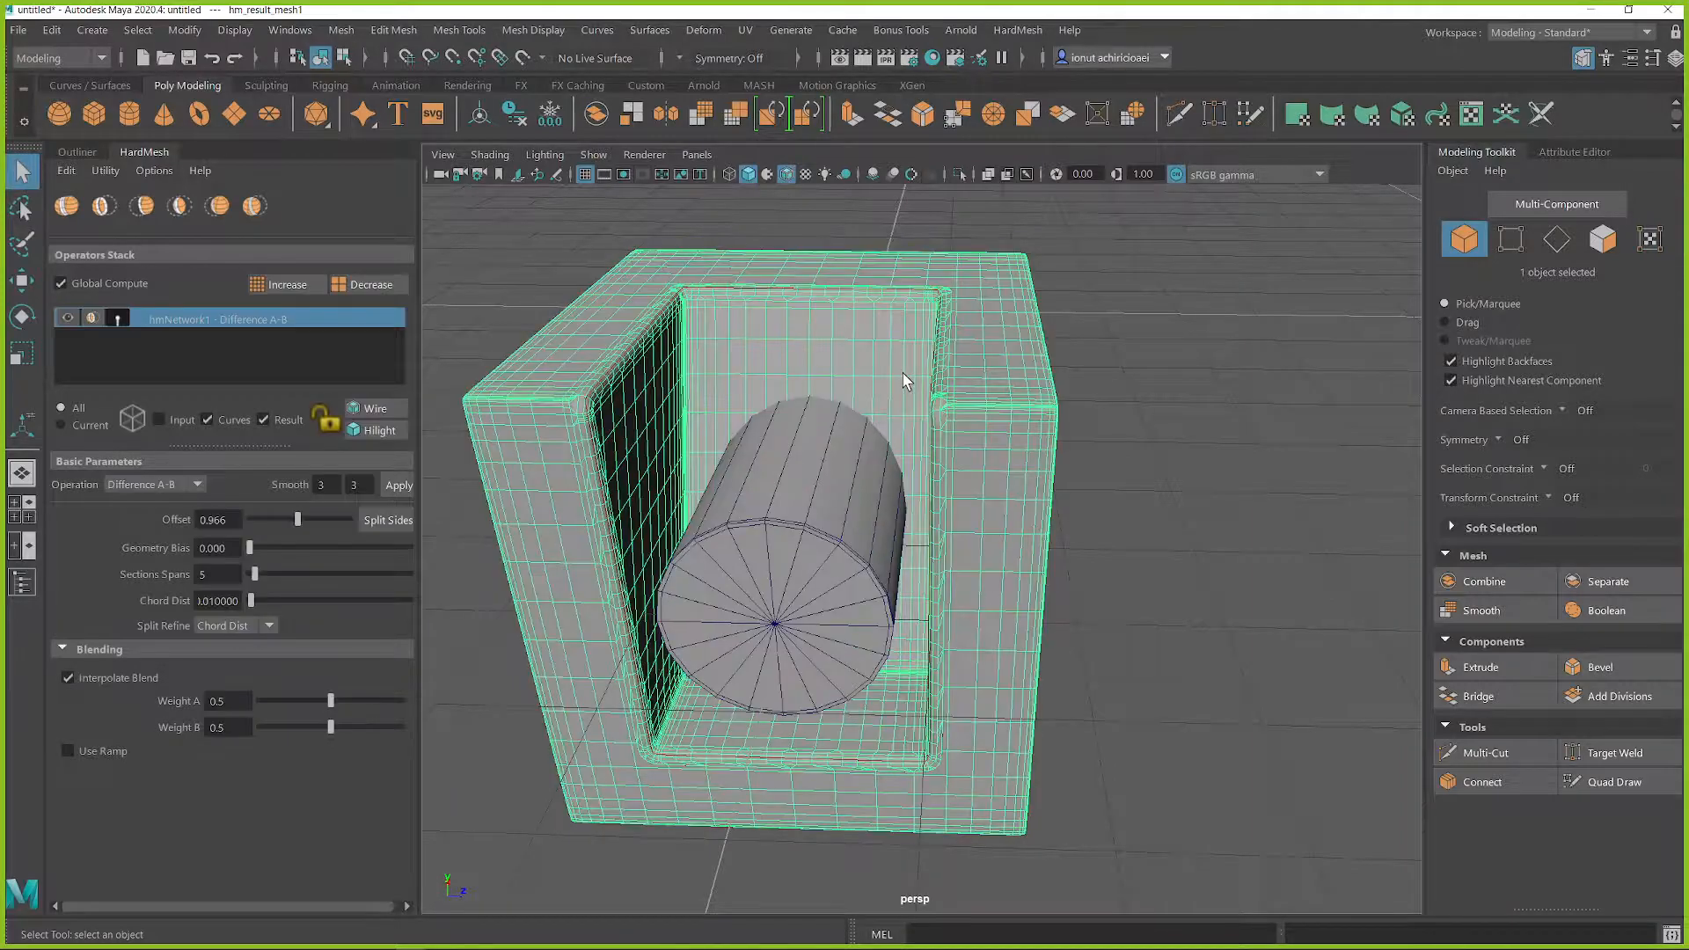
pyautogui.keyDown('shift'); pyautogui.click(825, 473); pyautogui.keyUp('shift')
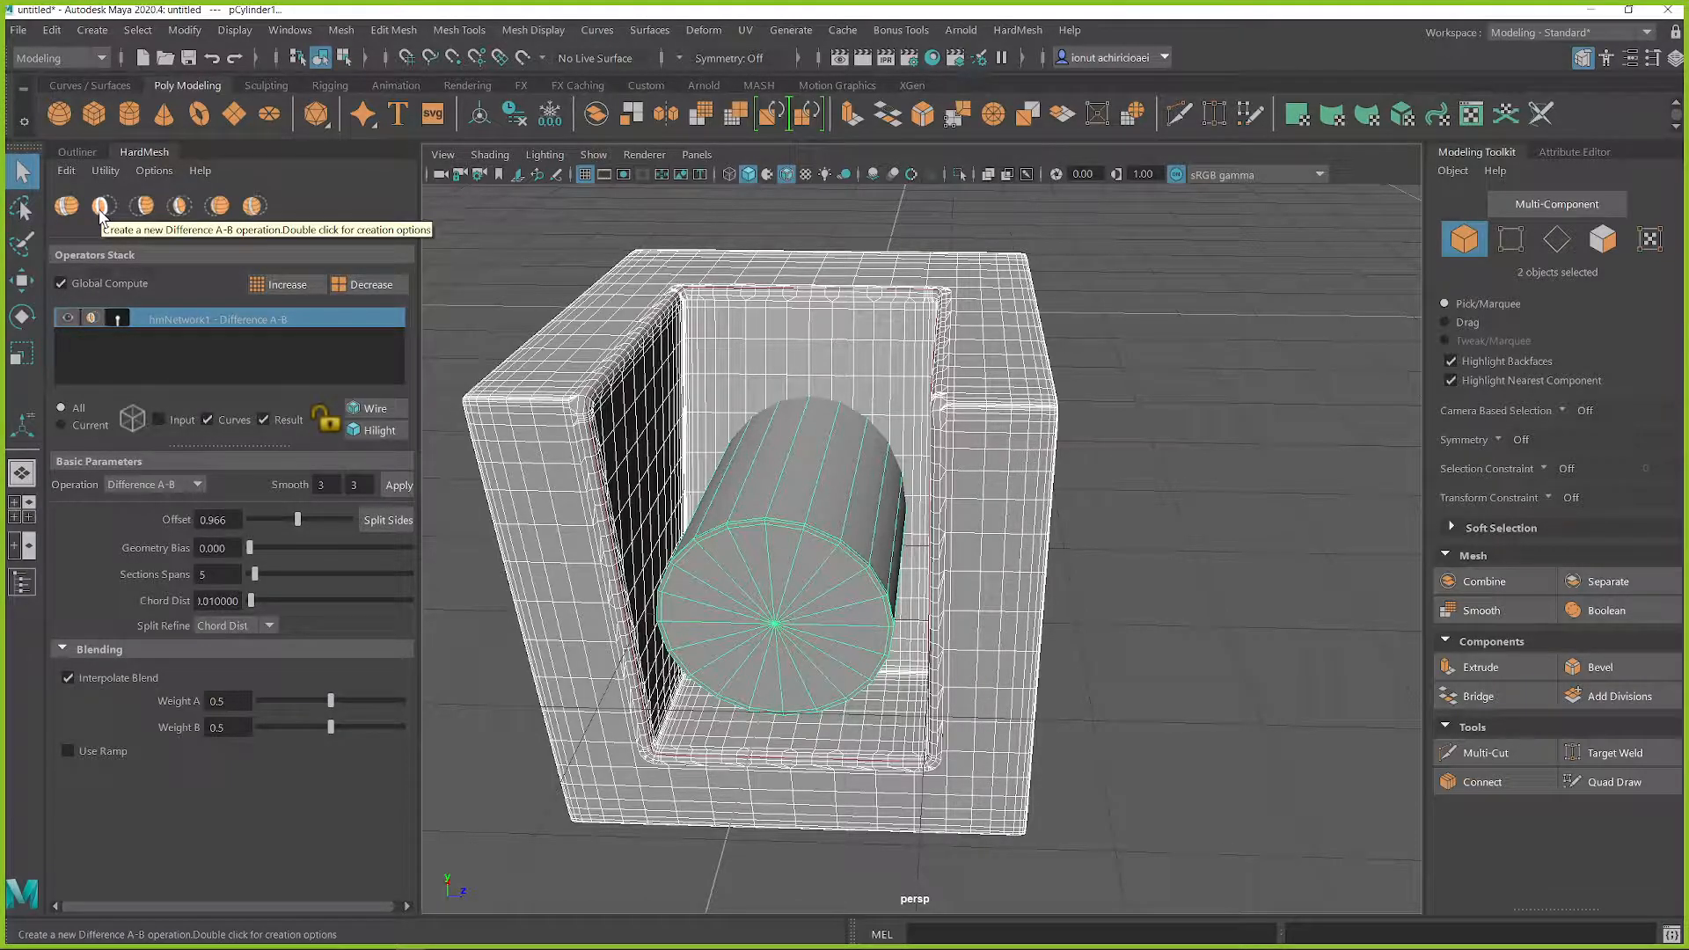
pyautogui.click(100, 210)
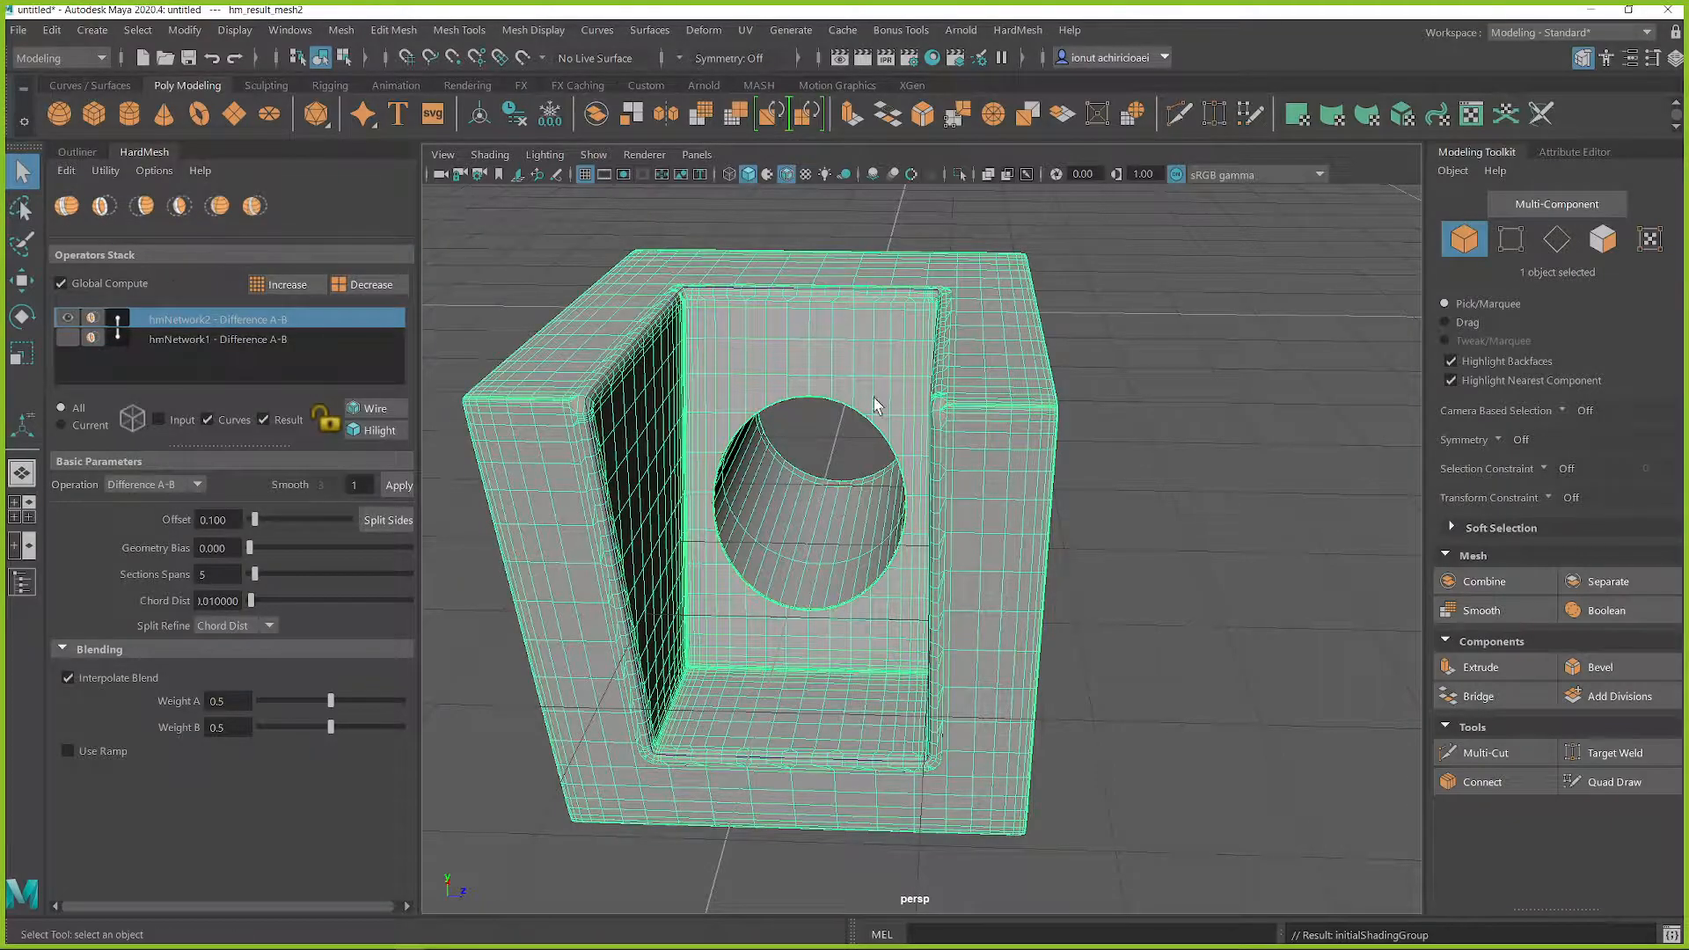
# Step: Increase the blend offset around the round hole to 0.617
pyautogui.keyDown('alt'); pyautogui.moveTo(938, 428); pyautogui.dragTo(1011, 396); pyautogui.keyUp('alt')
pyautogui.scroll(4, 690, 403)
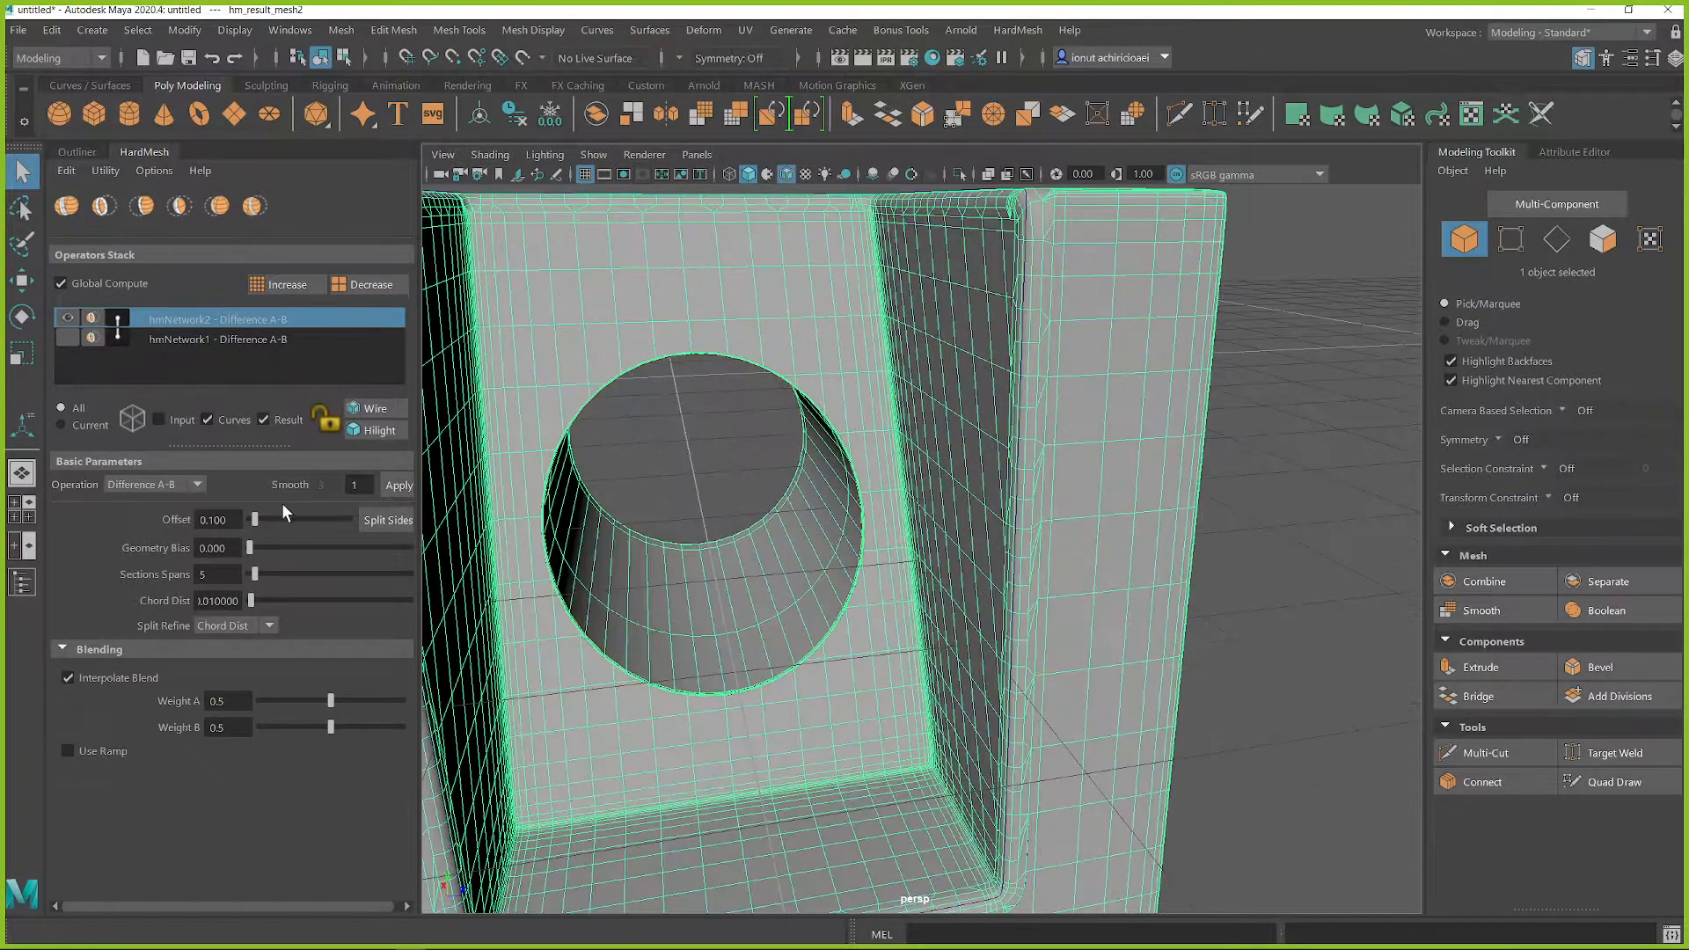
pyautogui.moveTo(255, 523); pyautogui.dragTo(287, 526)
pyautogui.keyDown('alt'); pyautogui.moveTo(880, 420); pyautogui.dragTo(932, 394); pyautogui.keyUp('alt')
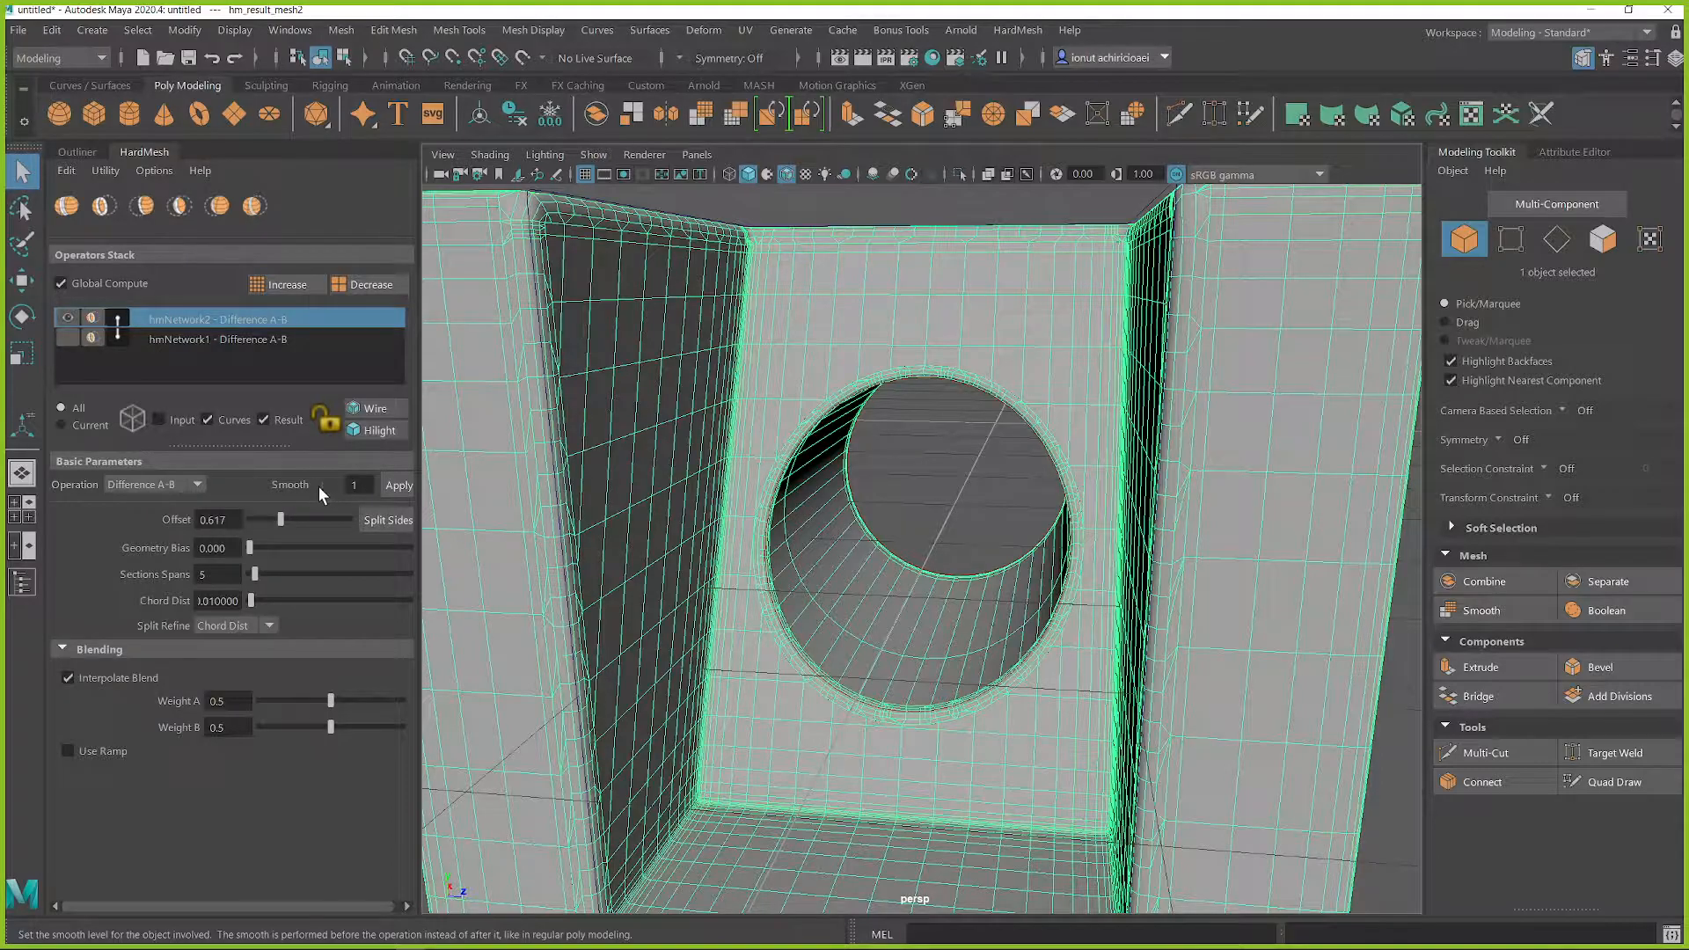
# Step: Try a smooth level of 3 on the cylinder in the second operation, and settle on level 2
pyautogui.click(228, 337)
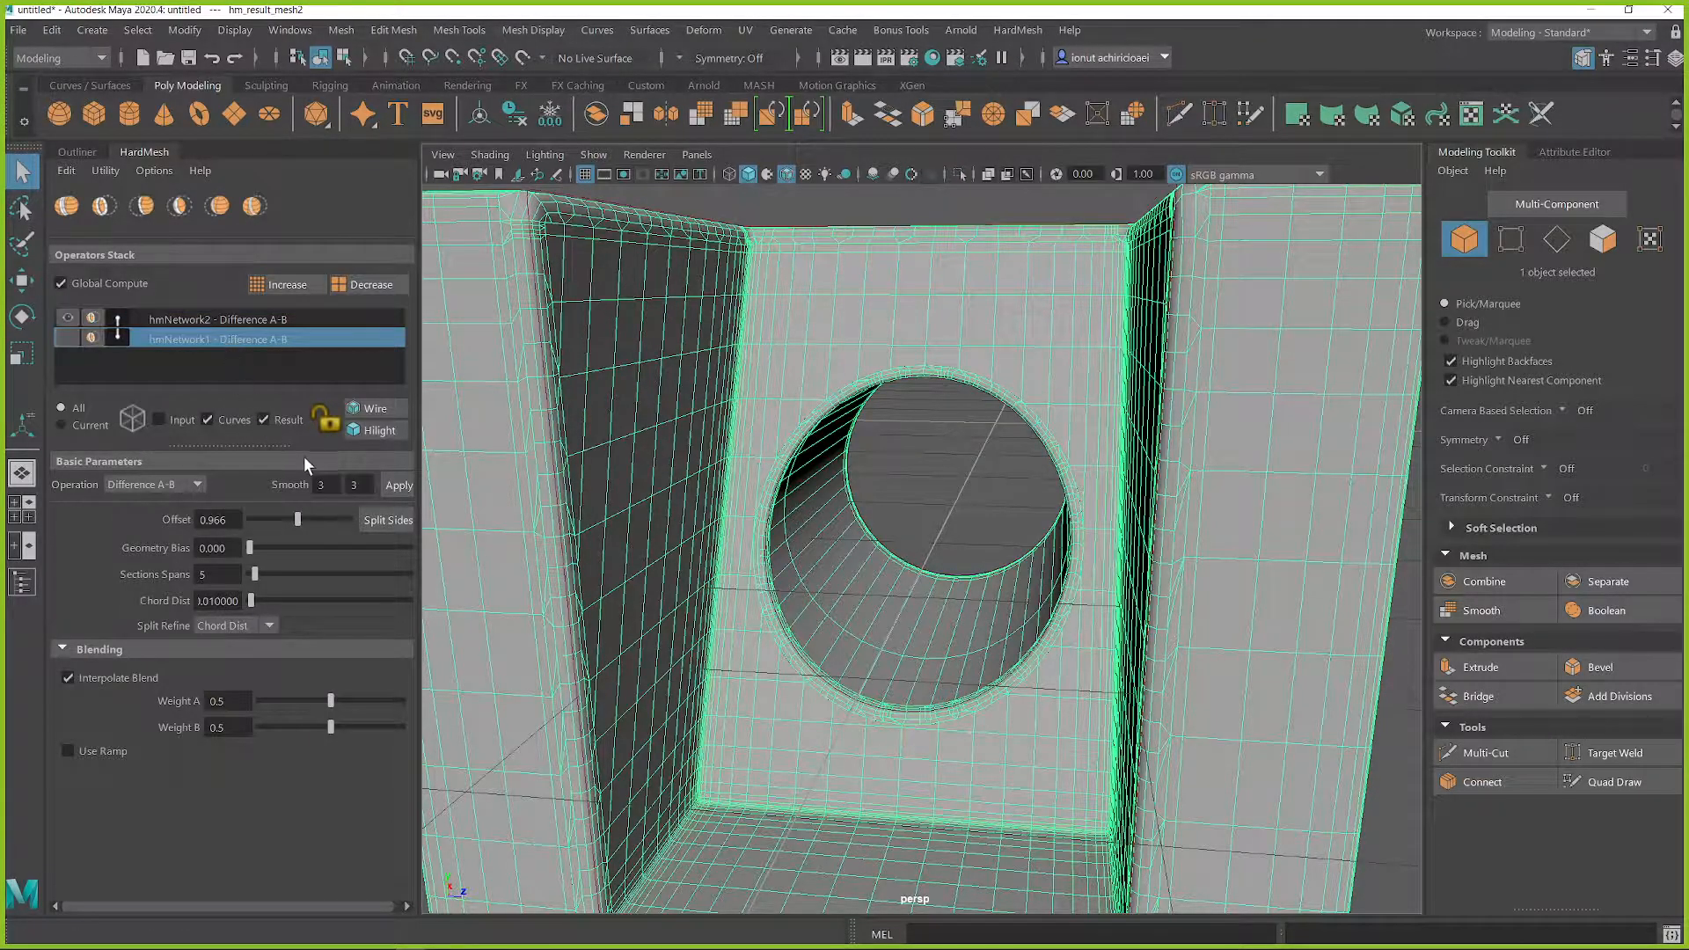
pyautogui.click(200, 318)
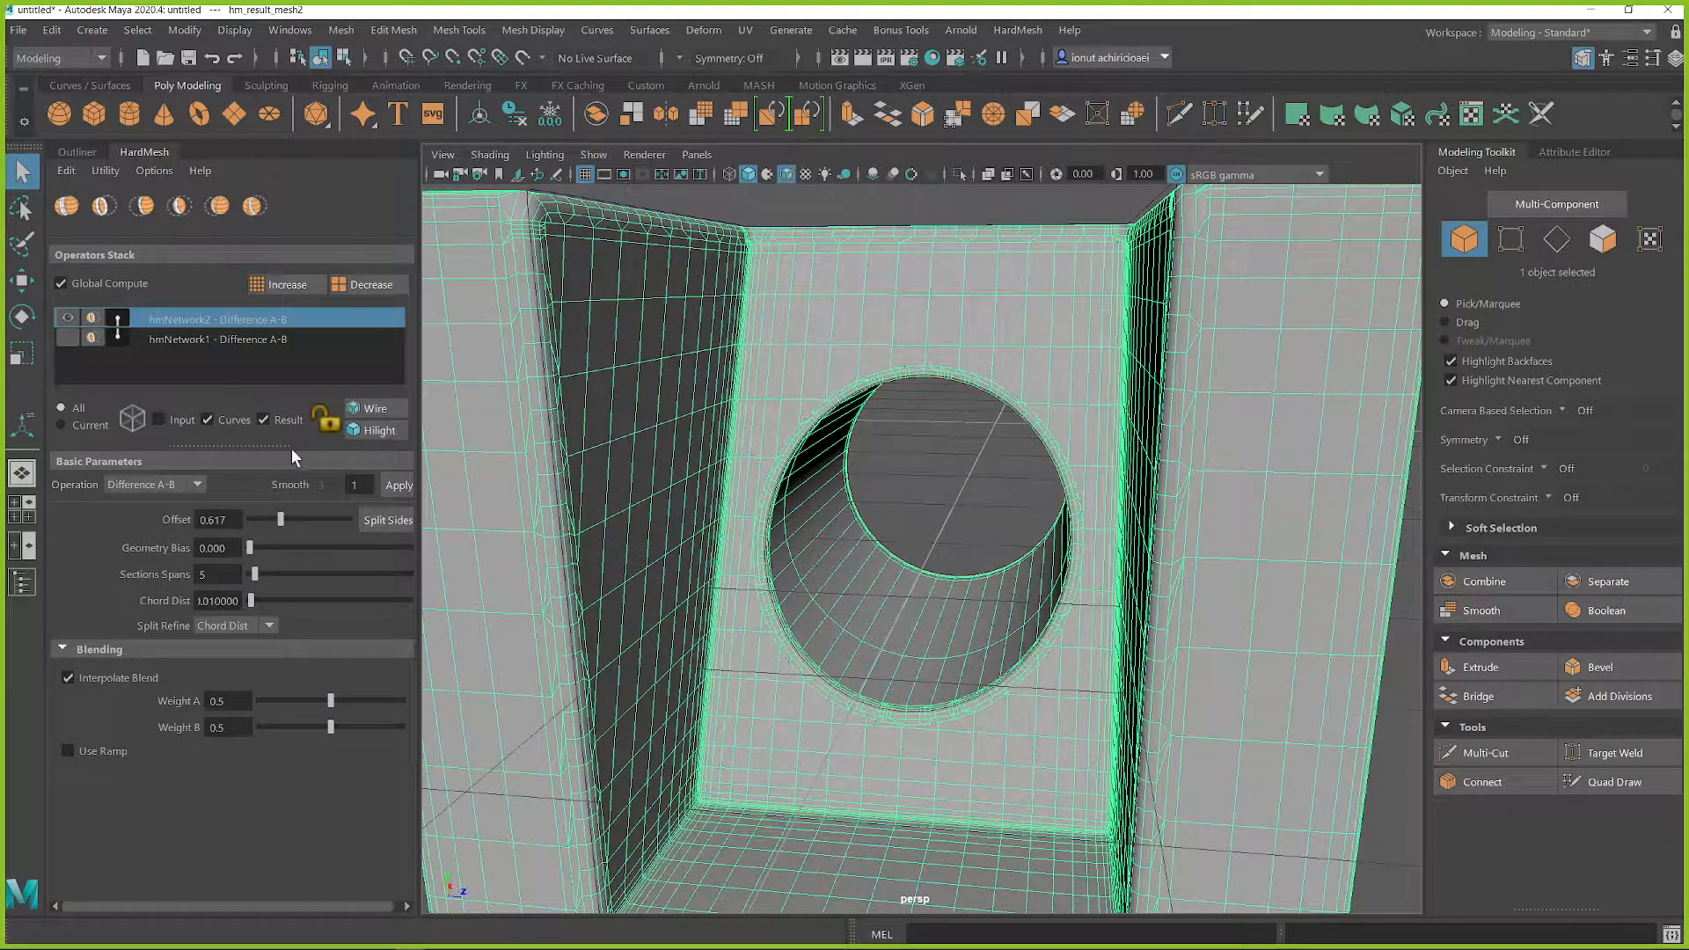
pyautogui.click(339, 486)
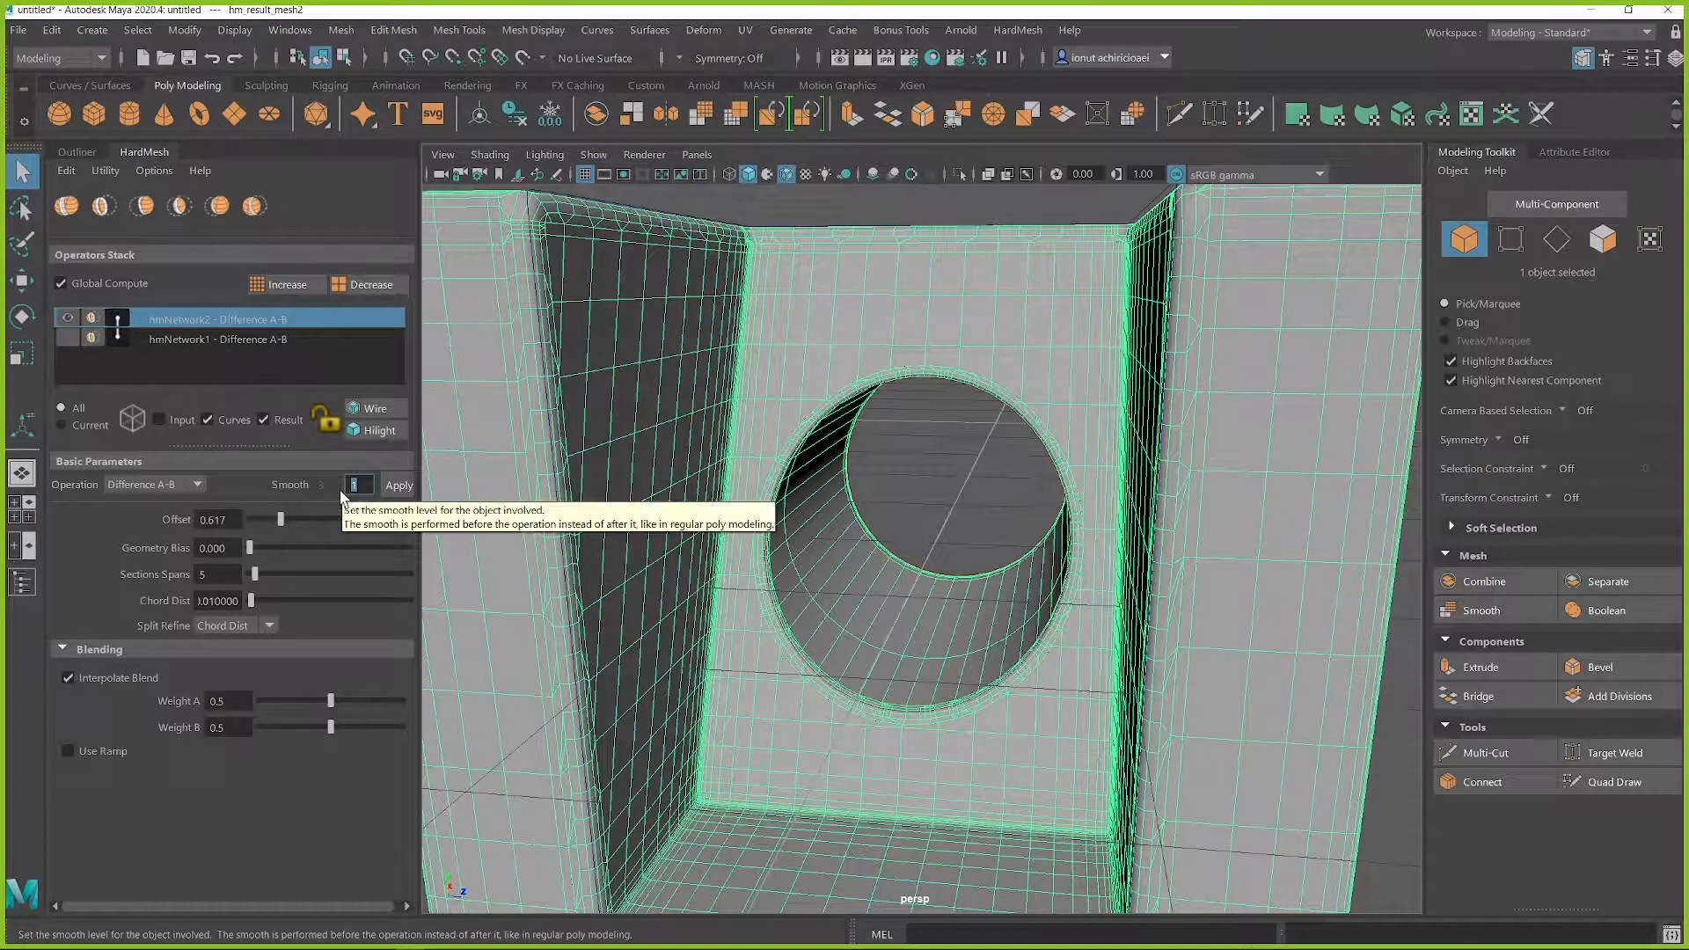
pyautogui.write('3')
pyautogui.click(397, 485)
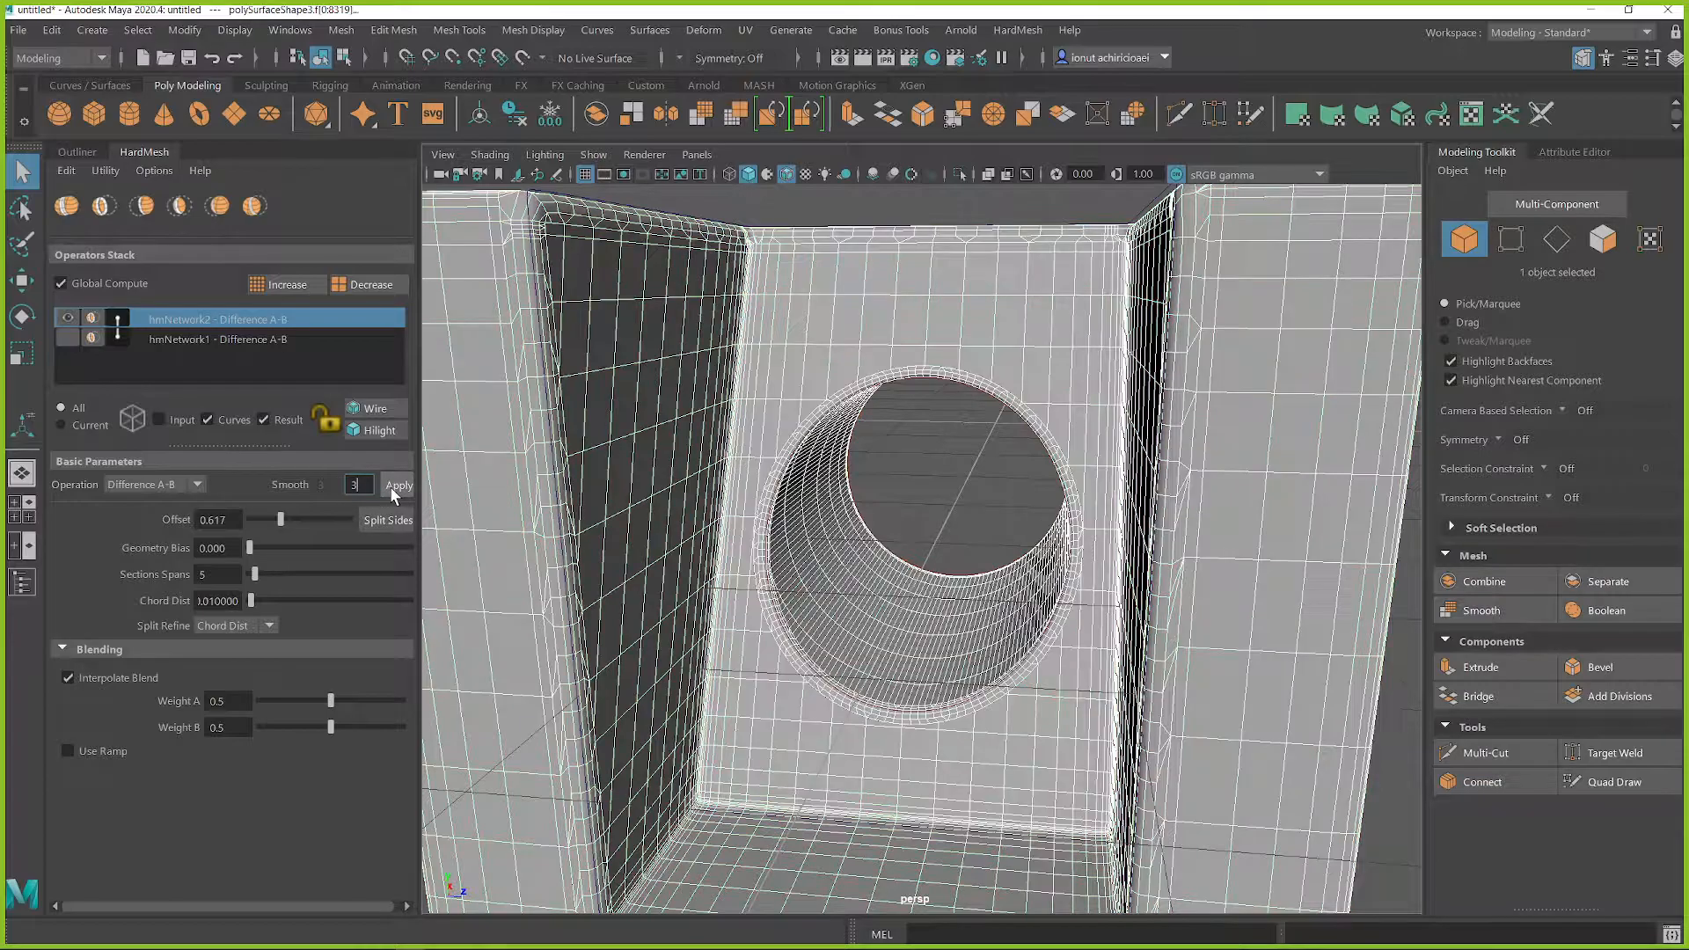
pyautogui.press('BackSpace')
pyautogui.write('2')
pyautogui.click(398, 489)
# Step: Select the result mesh and turn the display of its input meshes back on
pyautogui.scroll(-5, 1018, 609)
pyautogui.click(847, 492)
pyautogui.keyDown('alt'); pyautogui.moveTo(924, 495); pyautogui.dragTo(850, 545); pyautogui.keyUp('alt')
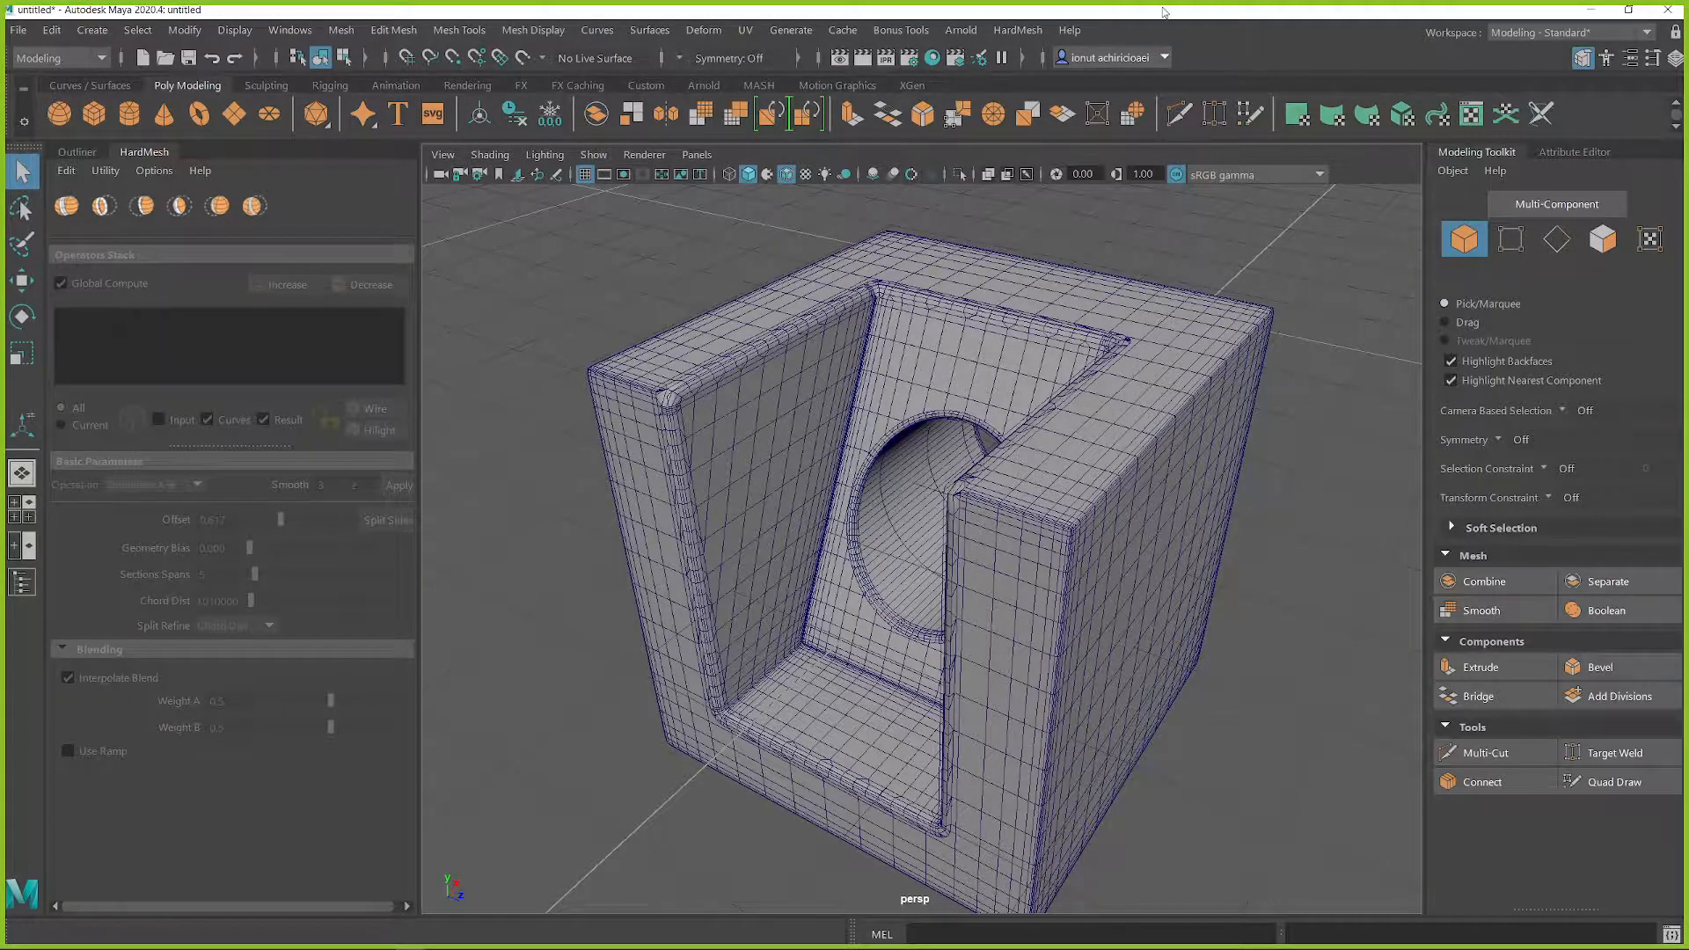
pyautogui.keyDown('alt'); pyautogui.moveTo(1270, 465); pyautogui.dragTo(1128, 475); pyautogui.keyUp('alt')
pyautogui.click(1127, 472)
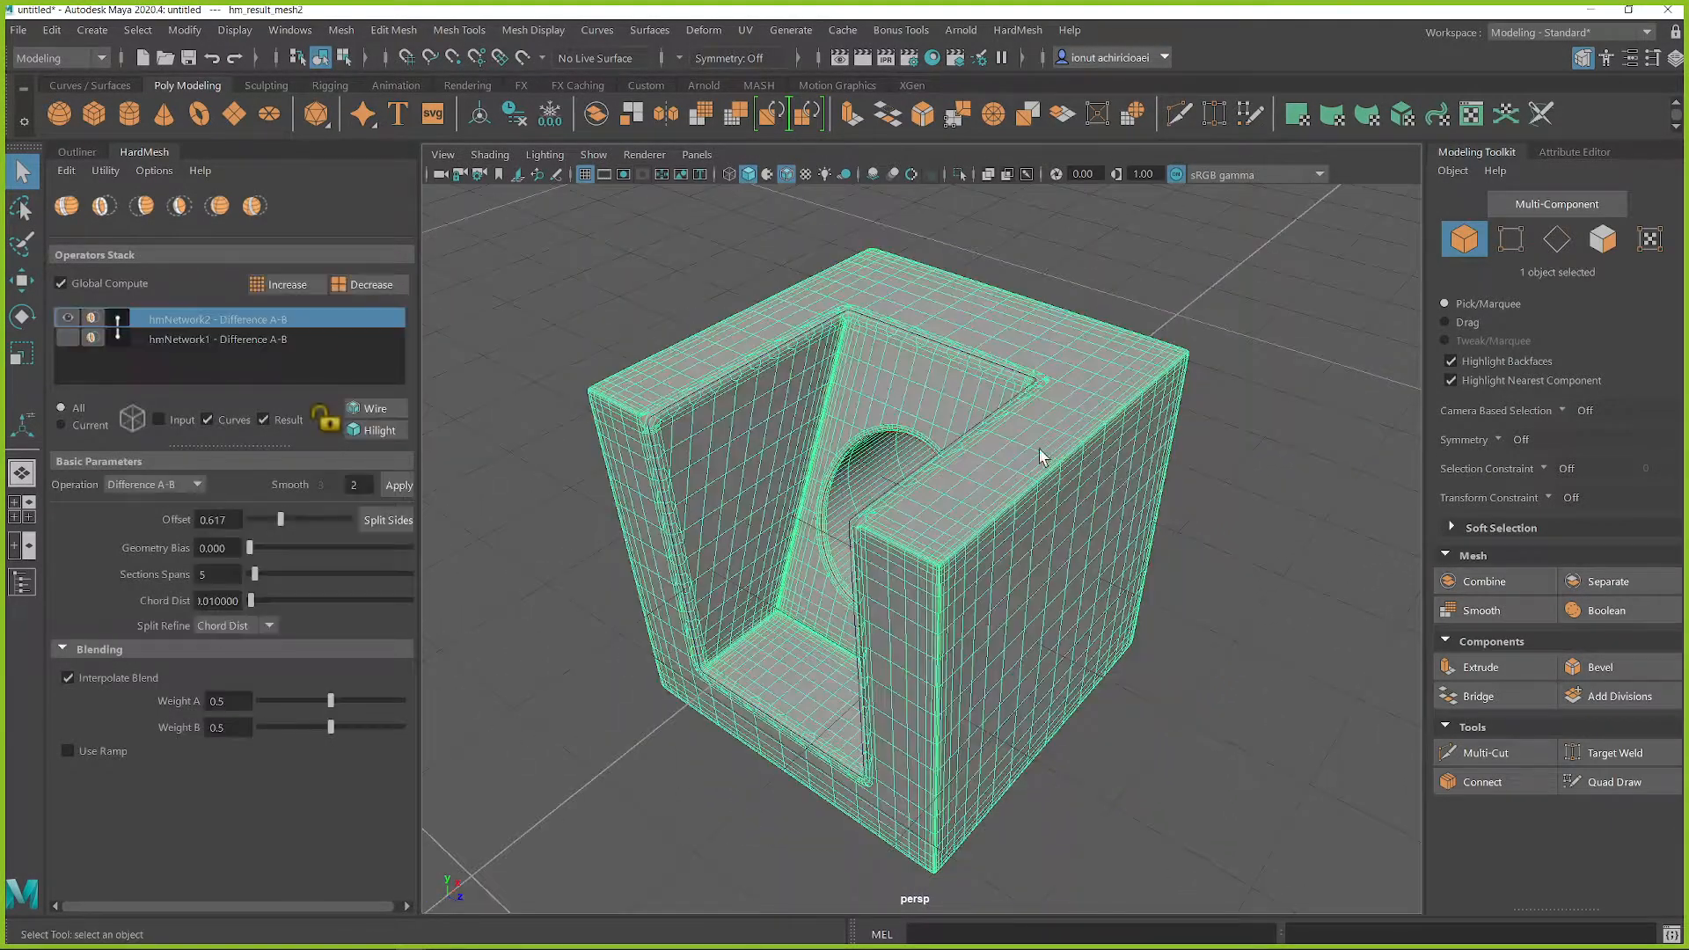
pyautogui.click(159, 420)
pyautogui.click(158, 420)
pyautogui.click(158, 419)
pyautogui.click(158, 419)
pyautogui.click(158, 419)
pyautogui.keyDown('alt'); pyautogui.moveTo(931, 547); pyautogui.dragTo(953, 502); pyautogui.keyUp('alt')
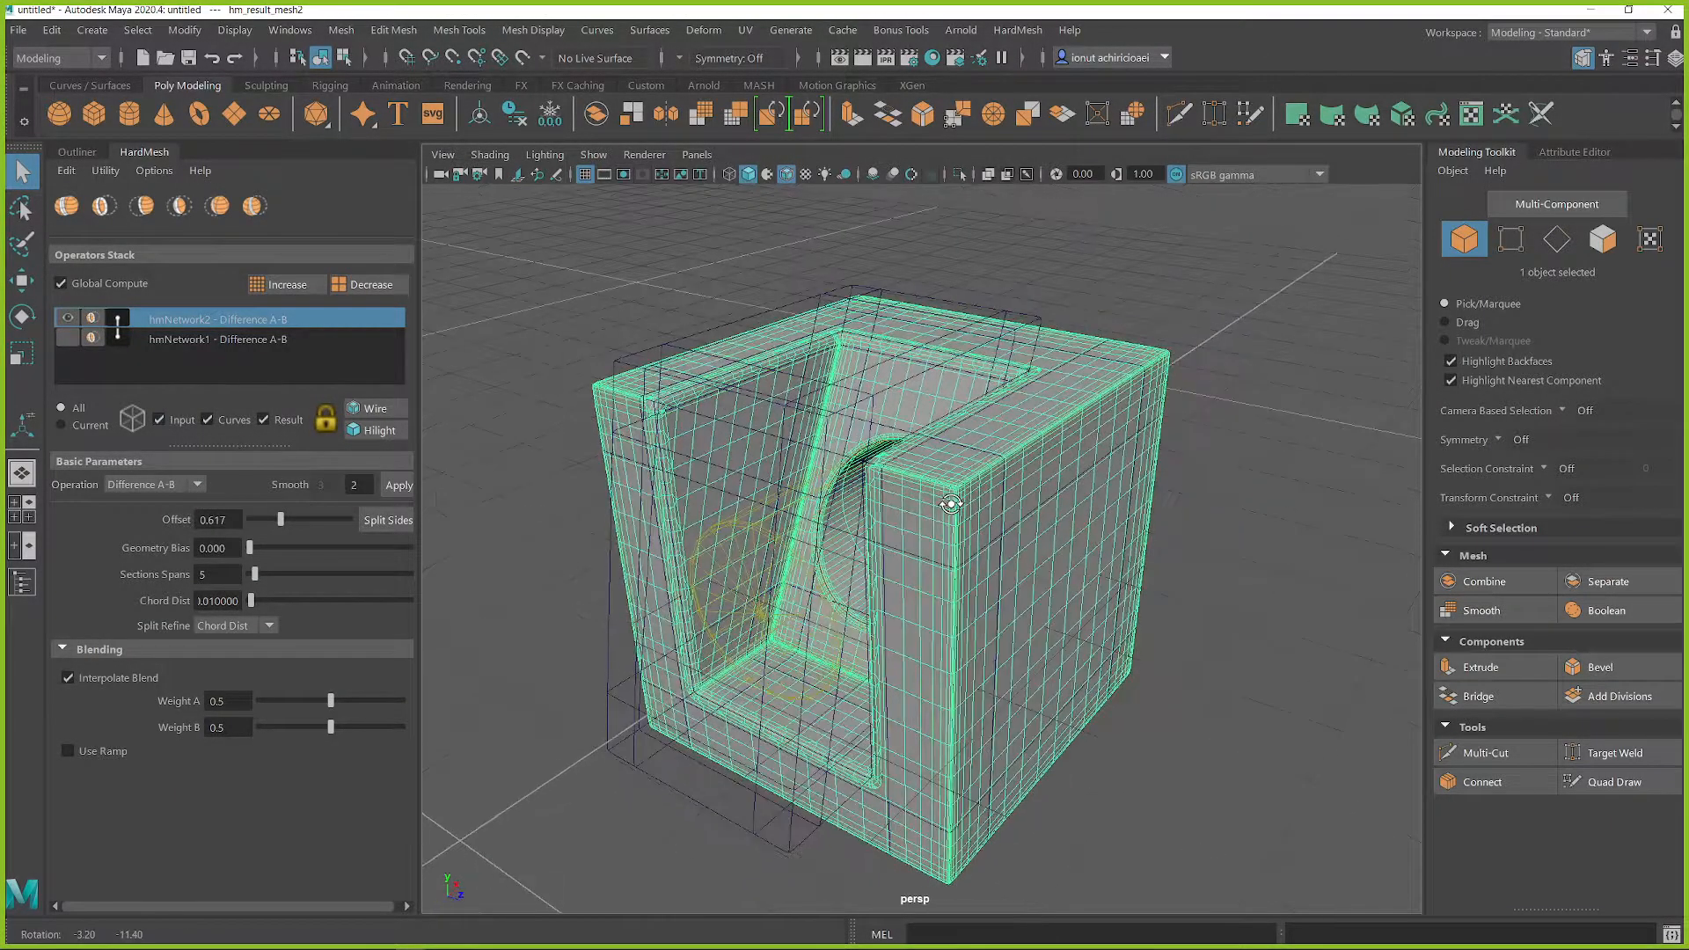
# Step: Select the input cylinder and move it to X 51.39, Y 4.51 to reposition the round hole in the back wall
pyautogui.click(738, 528)
pyautogui.keyDown('alt'); pyautogui.moveTo(737, 527); pyautogui.dragTo(950, 414); pyautogui.keyUp('alt')
pyautogui.press('w')
pyautogui.moveTo(1067, 442); pyautogui.dragTo(1131, 400)
pyautogui.moveTo(880, 348); pyautogui.dragTo(692, 374)
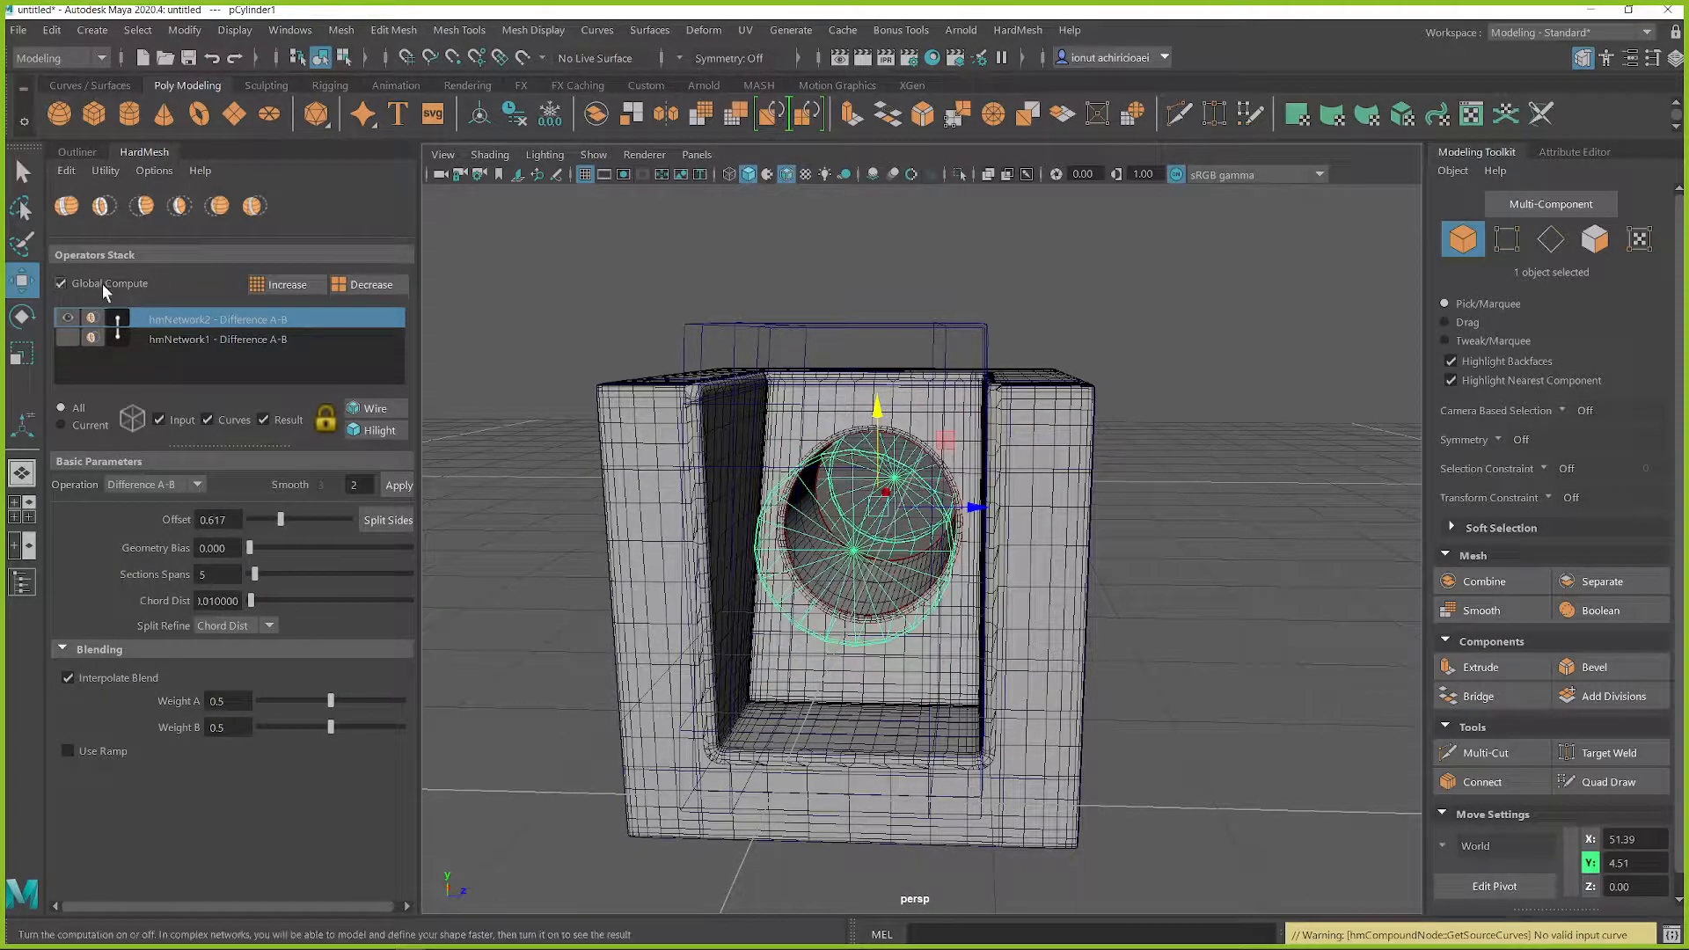
# Step: Try the Intersection and Panel A-B operation types on the second boolean network, and settle on Panel B-A
pyautogui.click(141, 484)
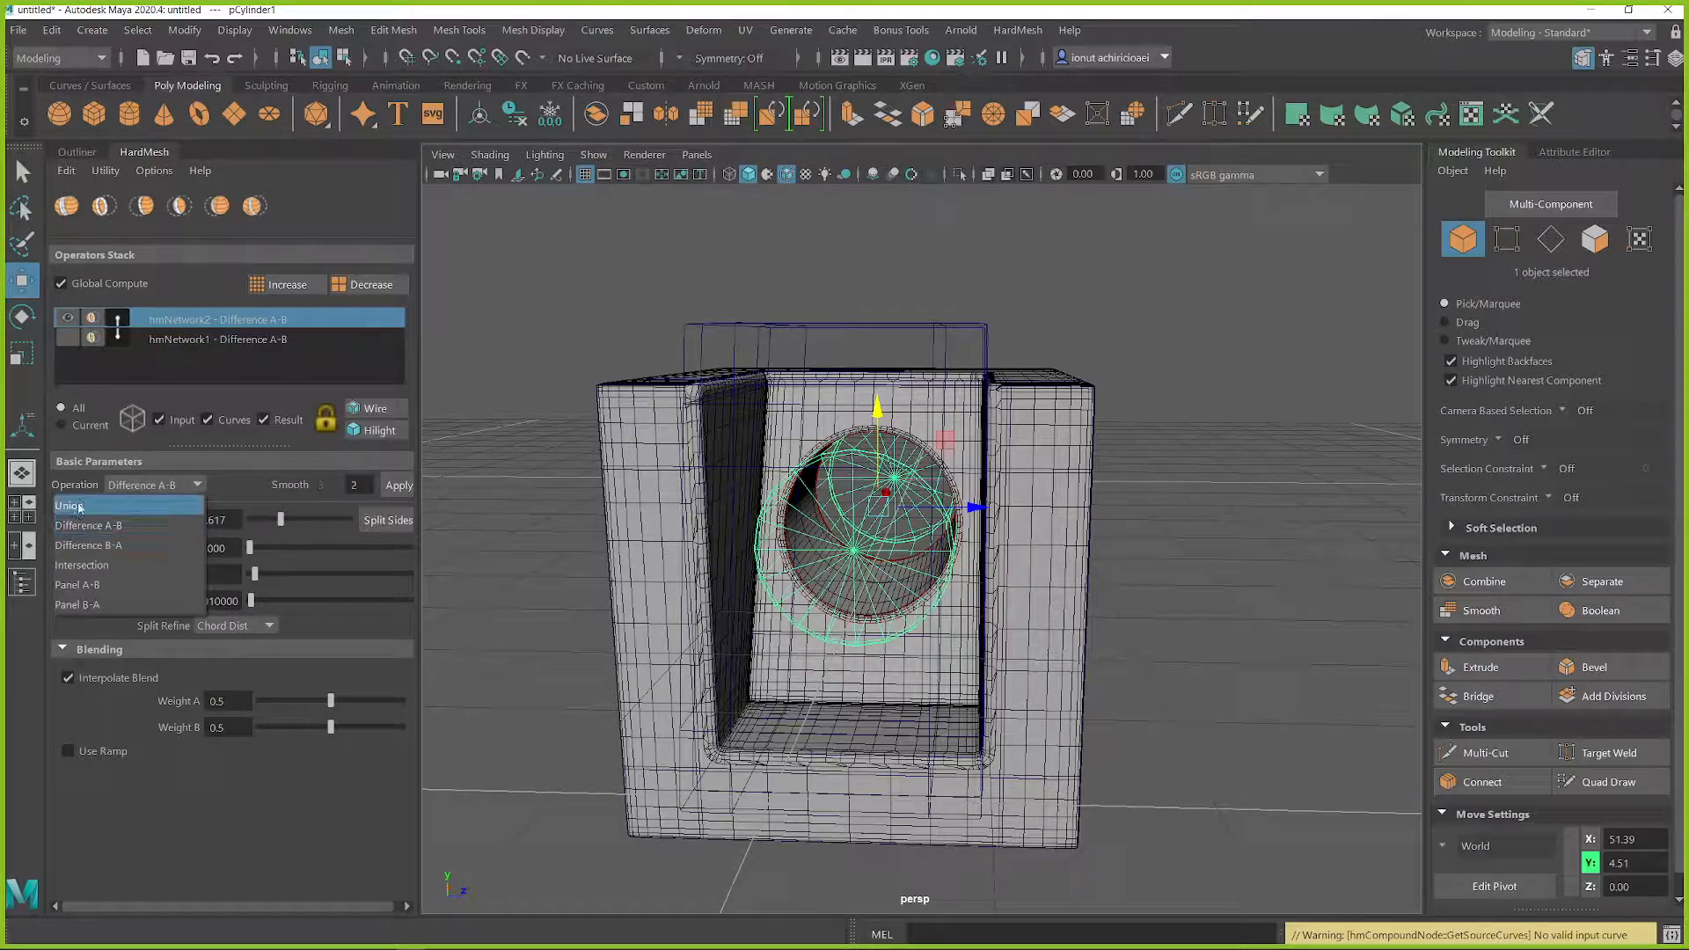
pyautogui.click(88, 565)
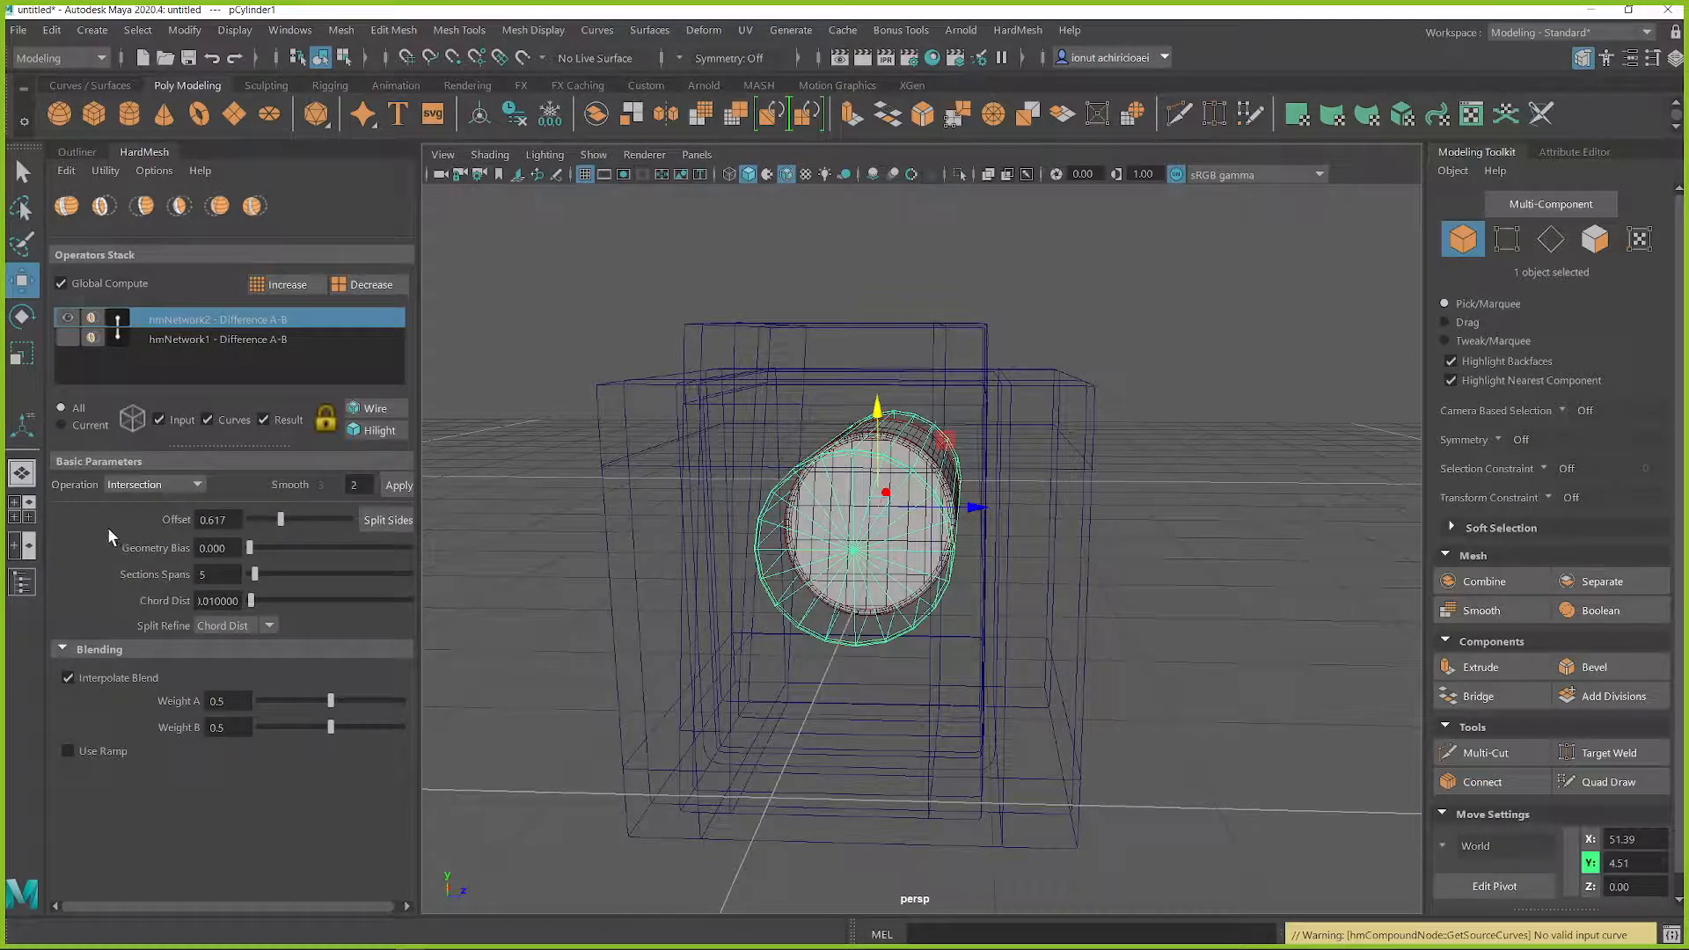
pyautogui.click(170, 486)
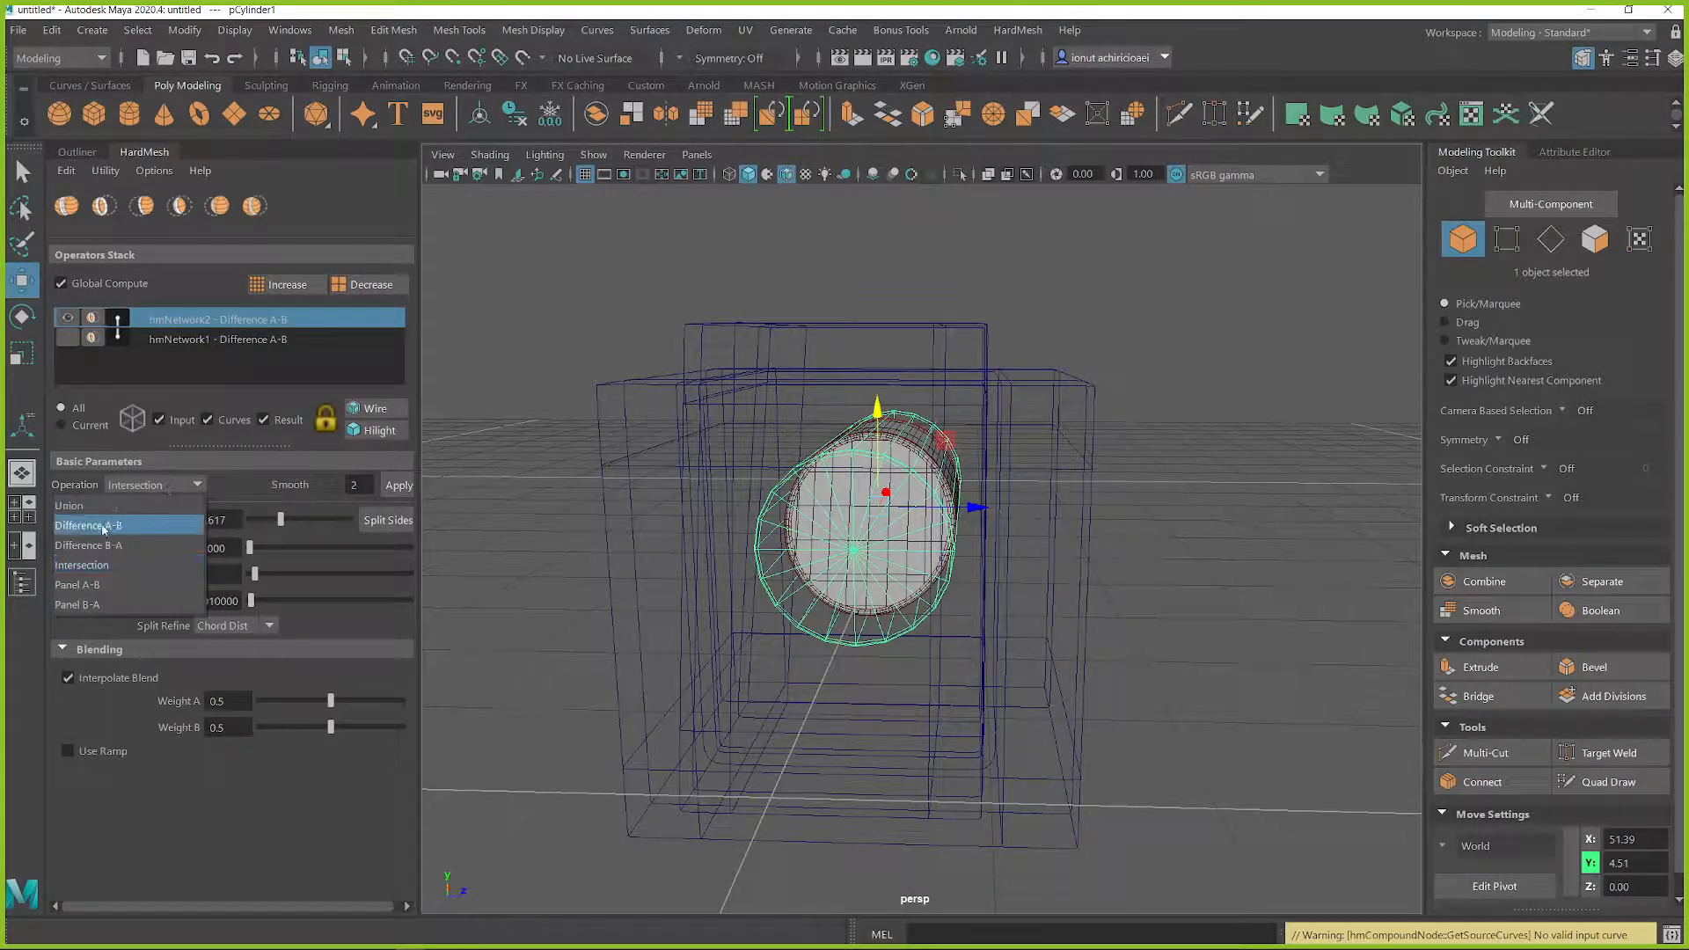
pyautogui.click(93, 585)
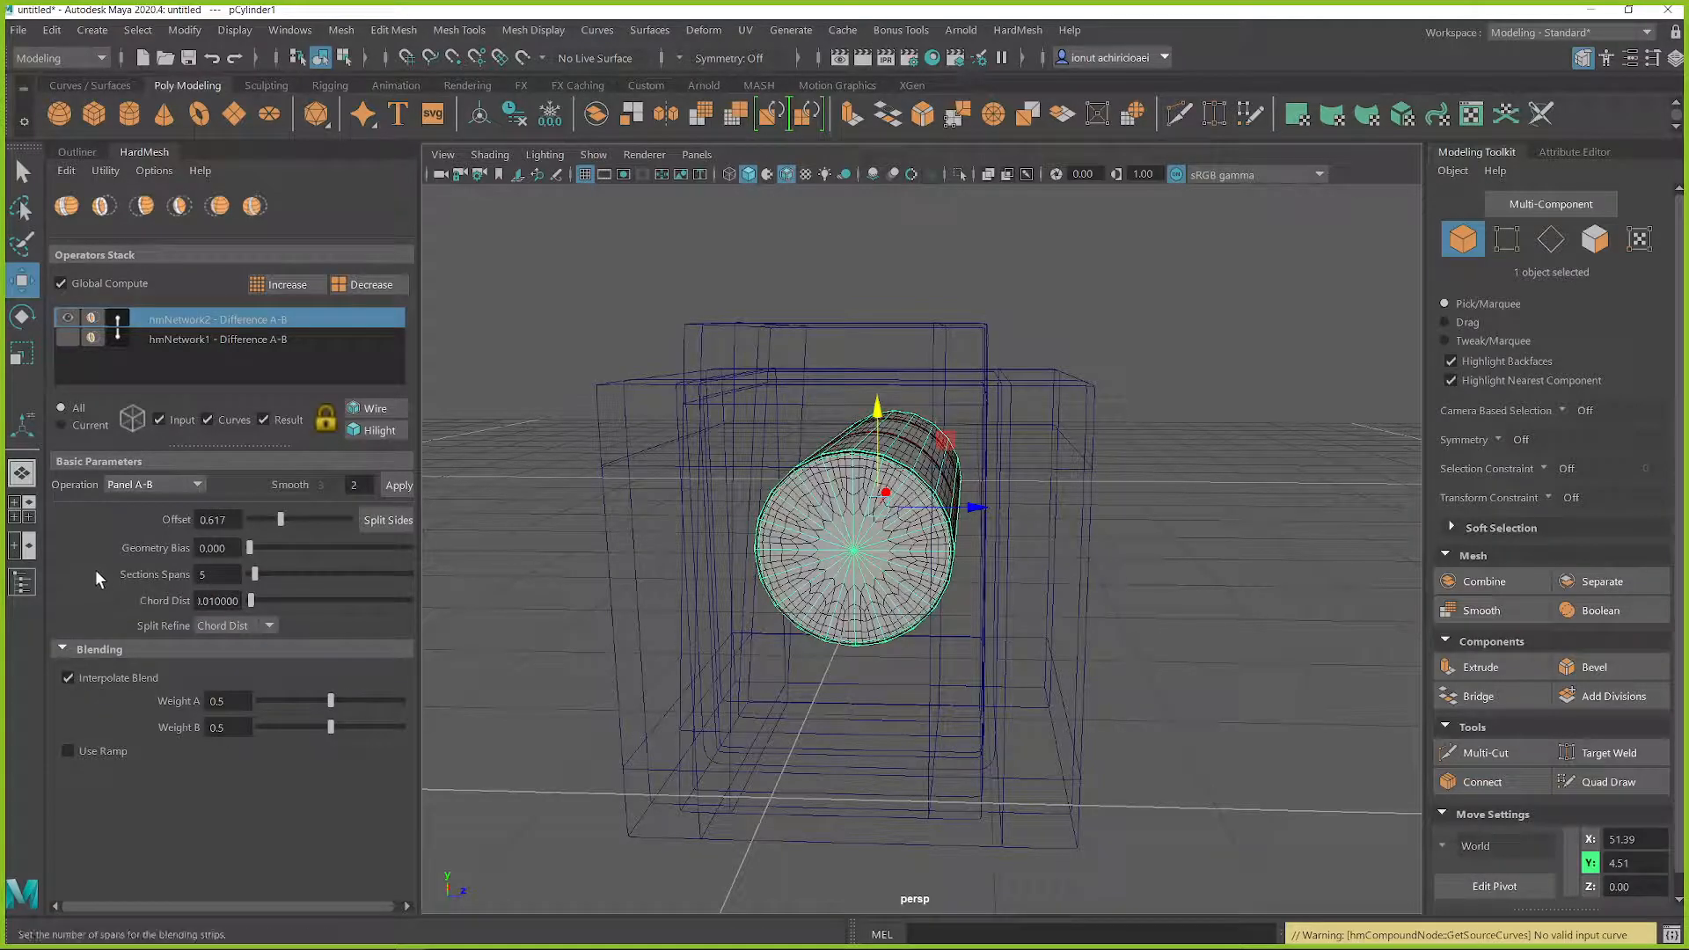
pyautogui.click(128, 486)
pyautogui.click(117, 602)
# Step: Examine the circular panel seam on the back wall up close from several angles
pyautogui.keyDown('alt'); pyautogui.moveTo(845, 598); pyautogui.dragTo(856, 528); pyautogui.keyUp('alt')
pyautogui.scroll(5, 856, 483)
pyautogui.keyDown('alt'); pyautogui.moveTo(871, 347); pyautogui.dragTo(886, 426); pyautogui.keyUp('alt')
pyautogui.scroll(-5, 885, 426)
pyautogui.keyDown('alt'); pyautogui.moveTo(1050, 470); pyautogui.dragTo(994, 491); pyautogui.keyUp('alt')
pyautogui.scroll(5, 1000, 493)
pyautogui.keyDown('alt'); pyautogui.moveTo(1069, 500); pyautogui.dragTo(1011, 479, button='middle'); pyautogui.keyUp('alt')
pyautogui.scroll(1, 956, 397)
pyautogui.keyDown('alt'); pyautogui.moveTo(957, 401); pyautogui.dragTo(904, 359); pyautogui.keyUp('alt')
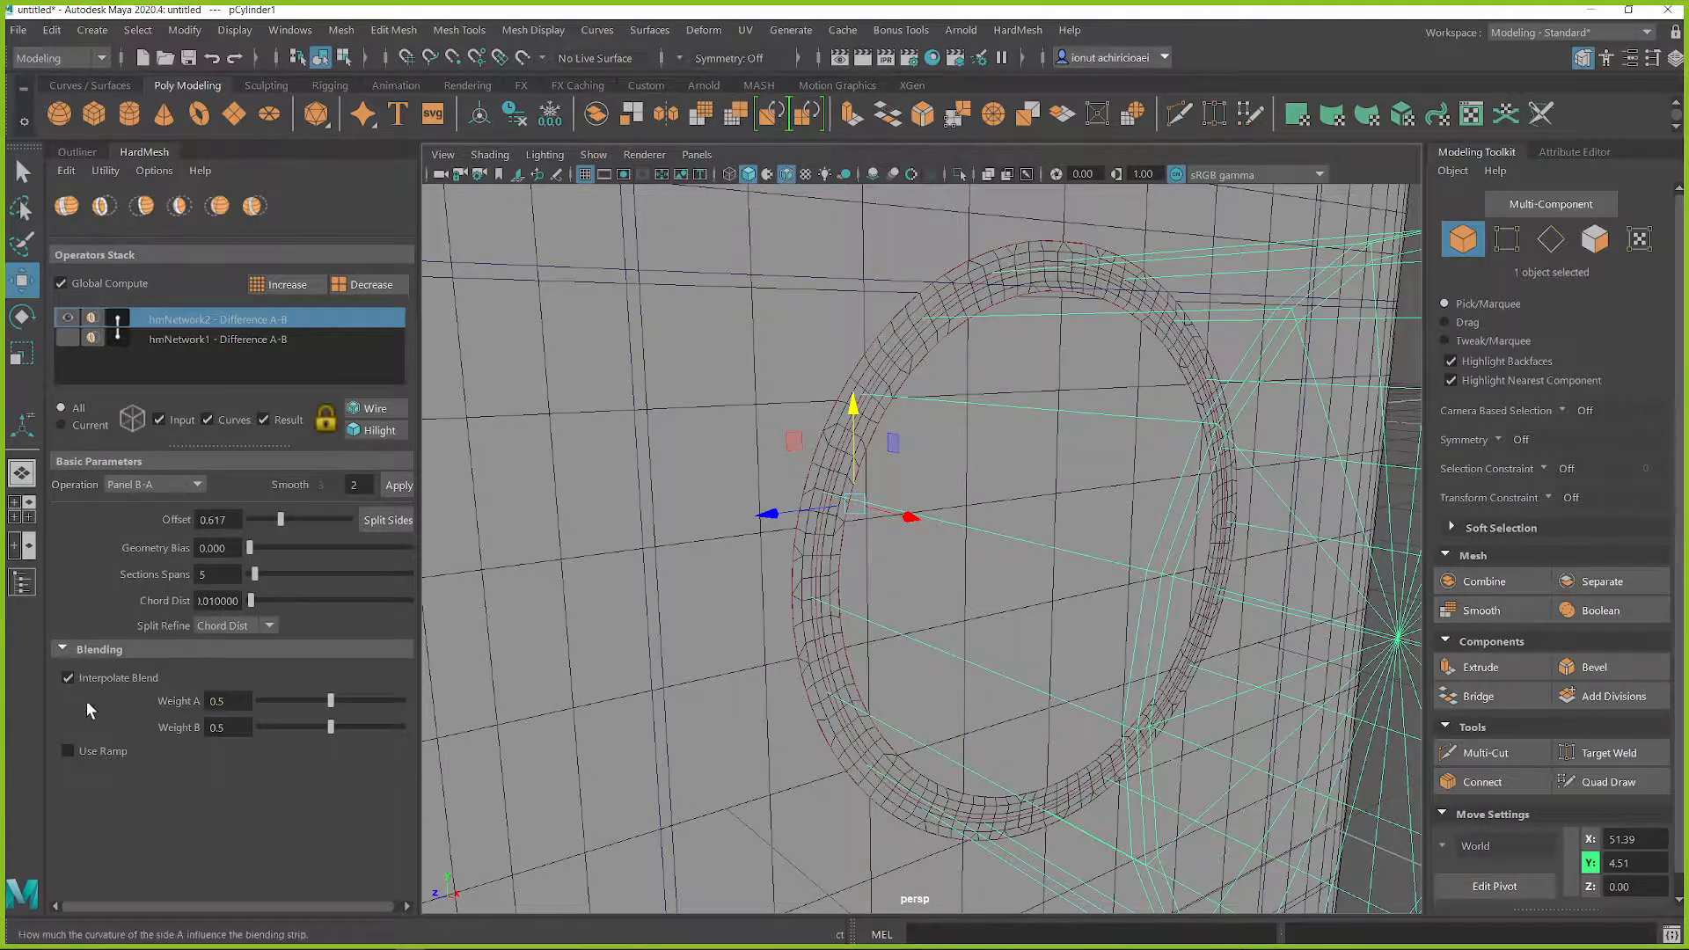
# Step: Enable the ramp for the panel's blend, compare the third and fourth curve presets, and settle on the fourth, linear V-shaped one
pyautogui.click(70, 750)
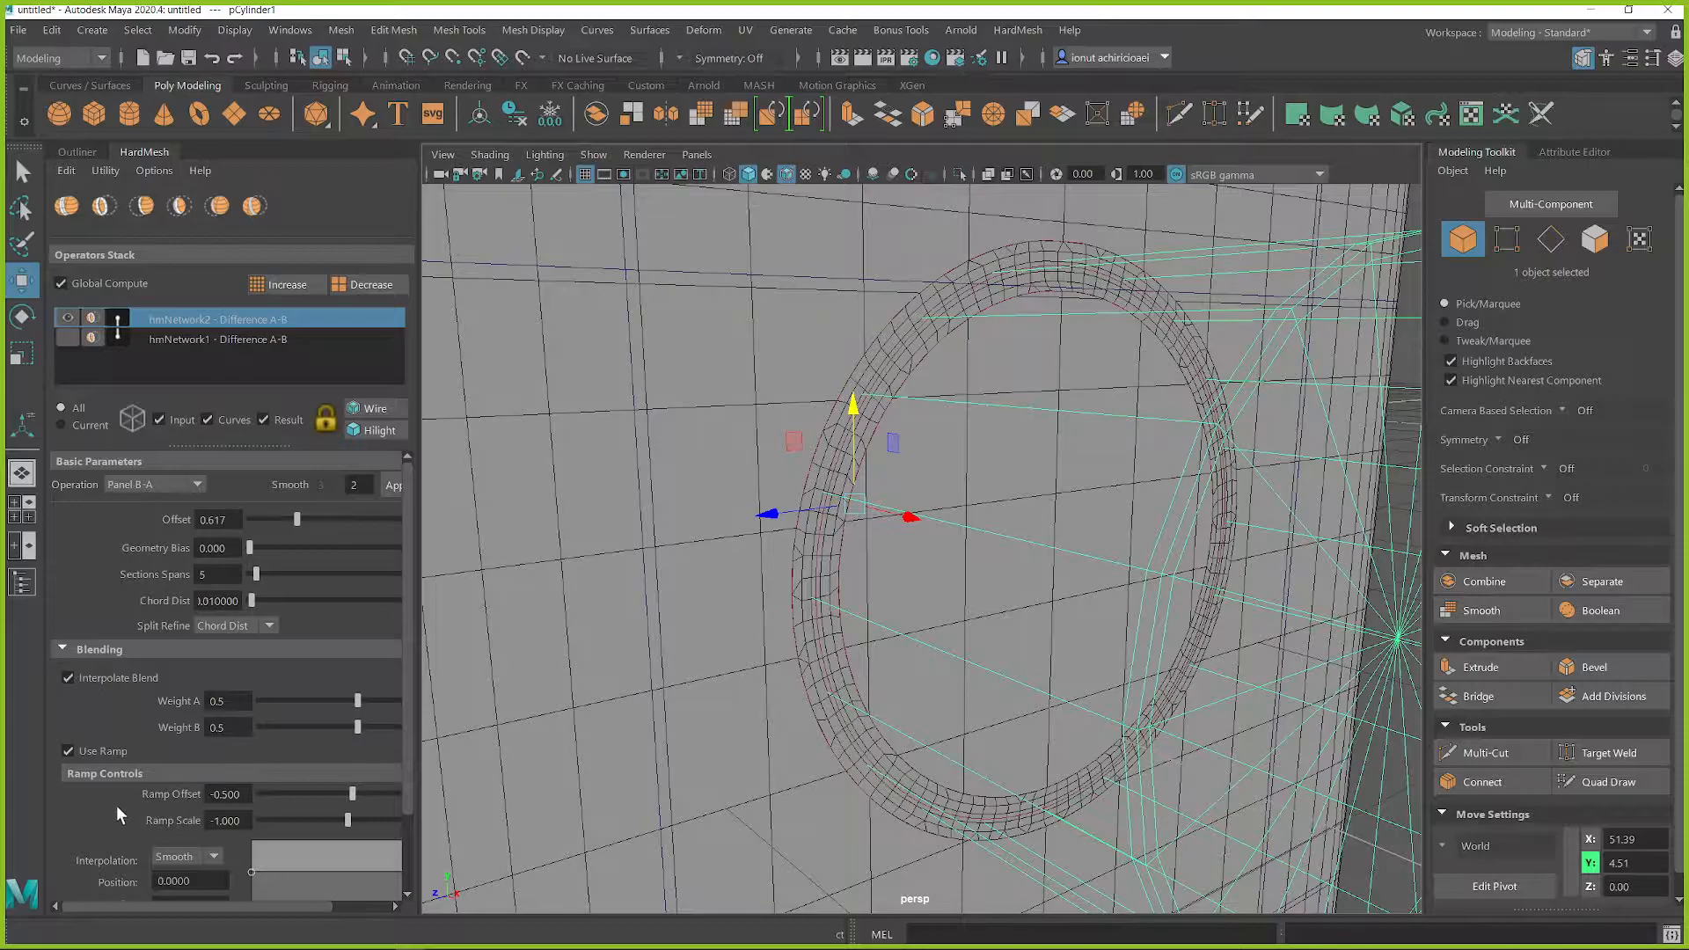
pyautogui.scroll(-3, 93, 811)
pyautogui.click(254, 879)
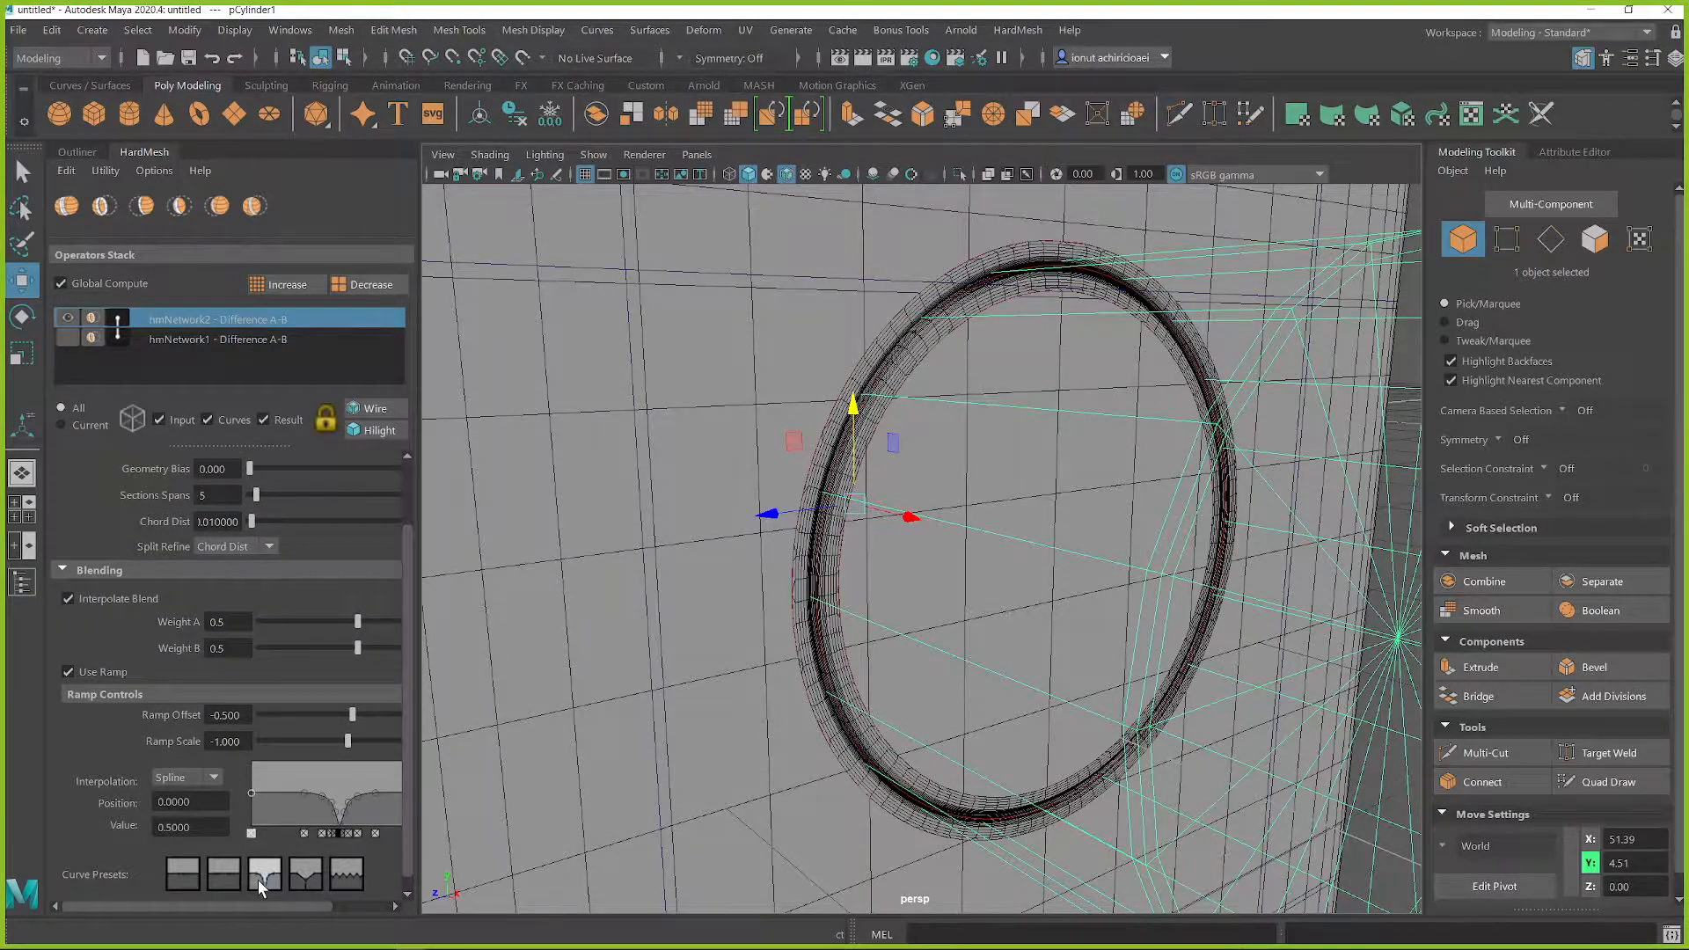
pyautogui.click(300, 877)
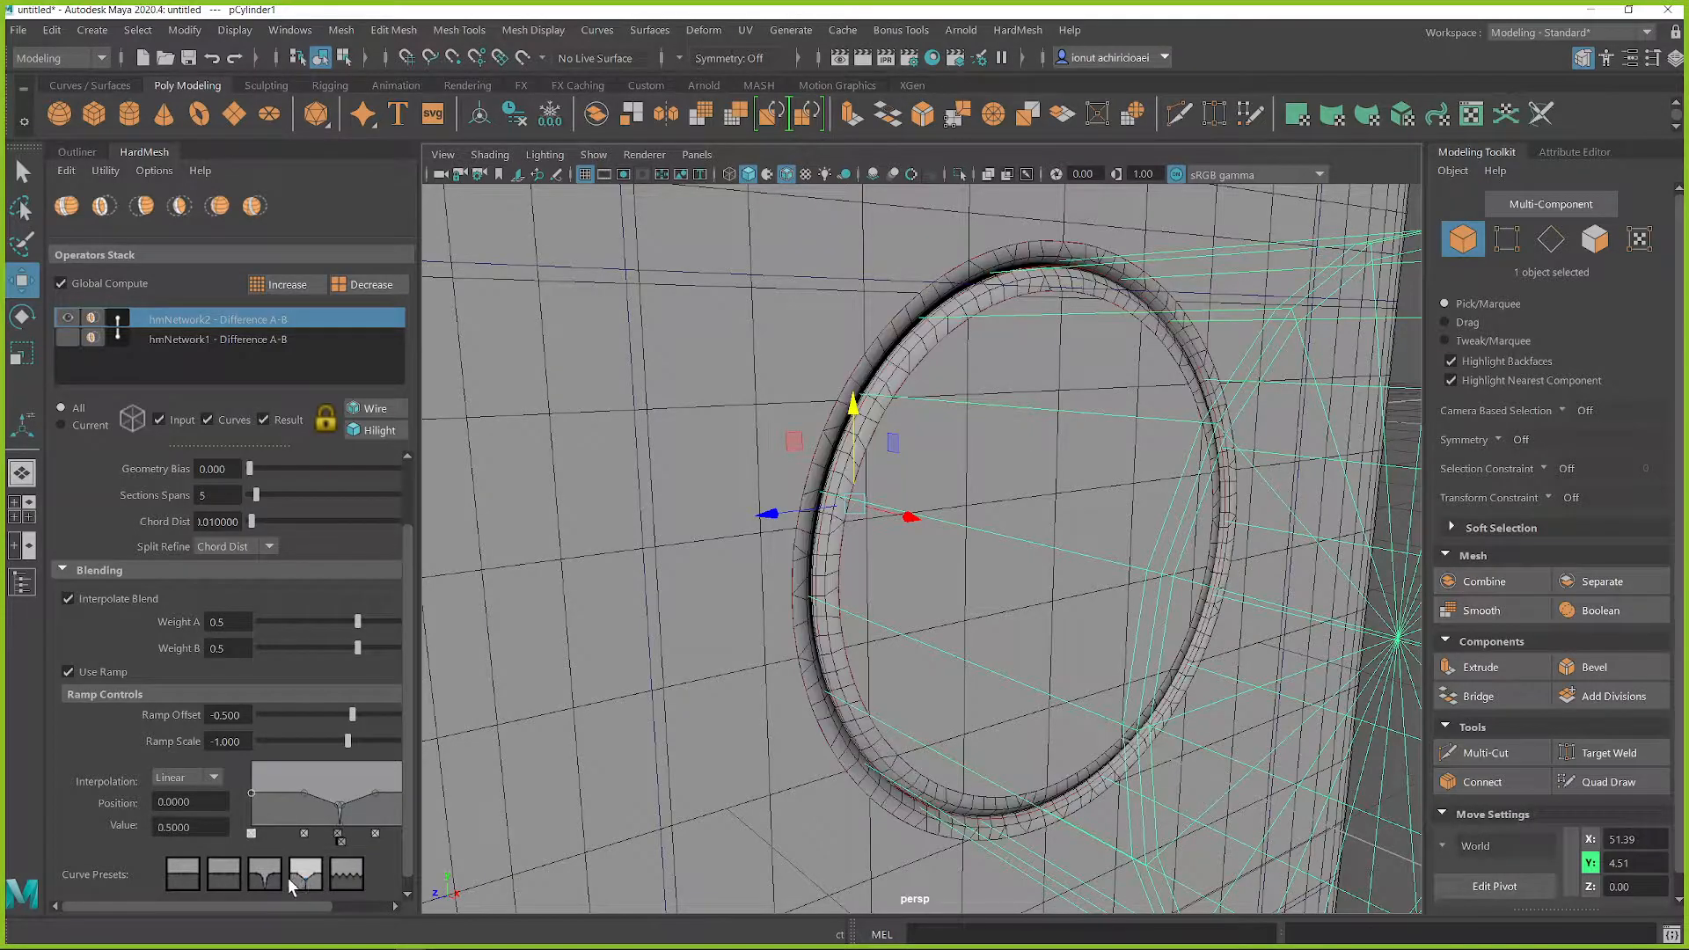
pyautogui.click(253, 878)
pyautogui.click(298, 879)
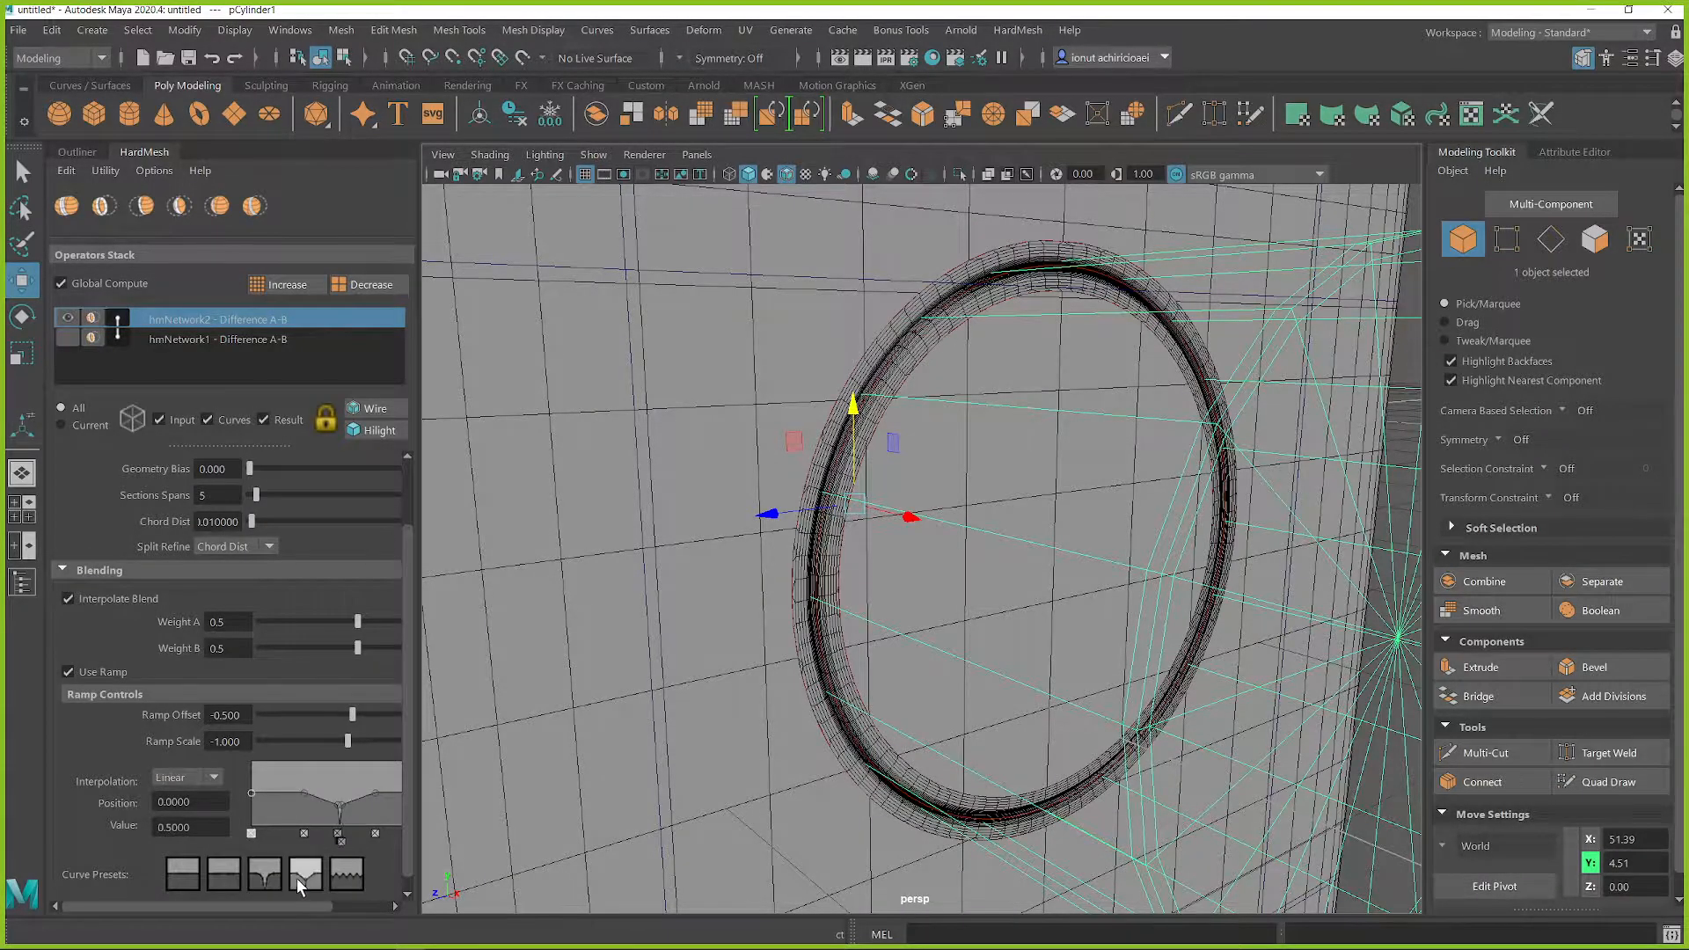
# Step: Select the outer input cube in the first operation and turn off the wireframe overlay in the viewport
pyautogui.scroll(-5, 1059, 757)
pyautogui.keyDown('alt'); pyautogui.moveTo(1315, 464); pyautogui.dragTo(934, 544); pyautogui.keyUp('alt')
pyautogui.scroll(-7, 923, 483)
pyautogui.scroll(3, 933, 544)
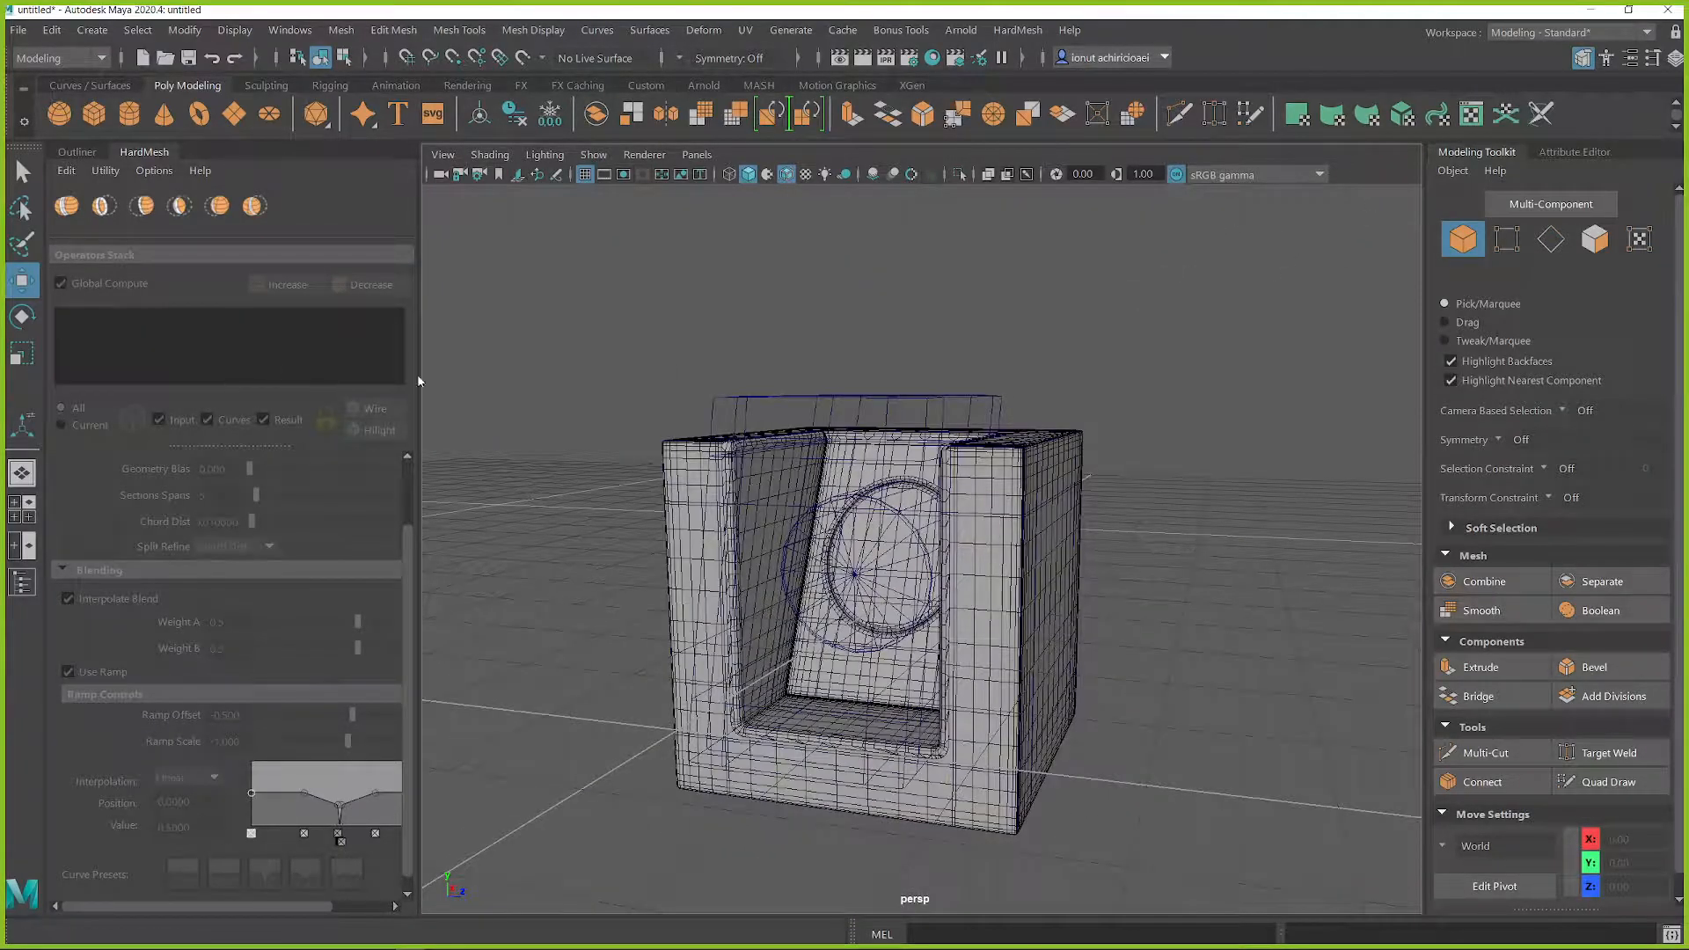
pyautogui.click(752, 494)
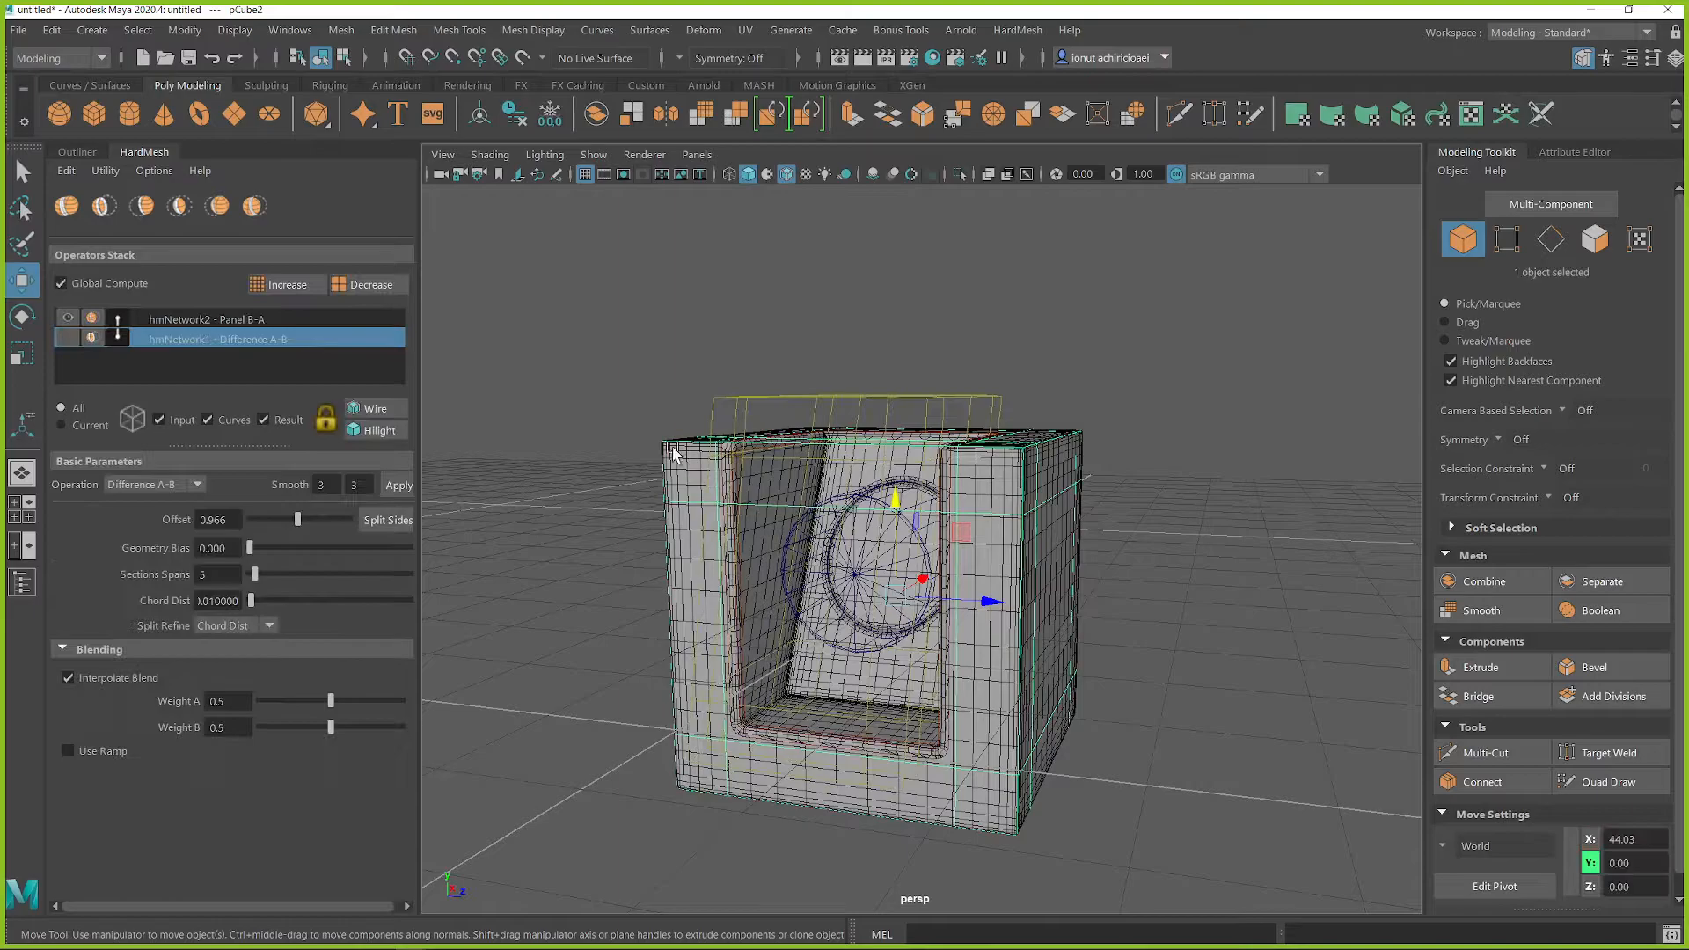
pyautogui.click(363, 412)
pyautogui.scroll(10, 1026, 517)
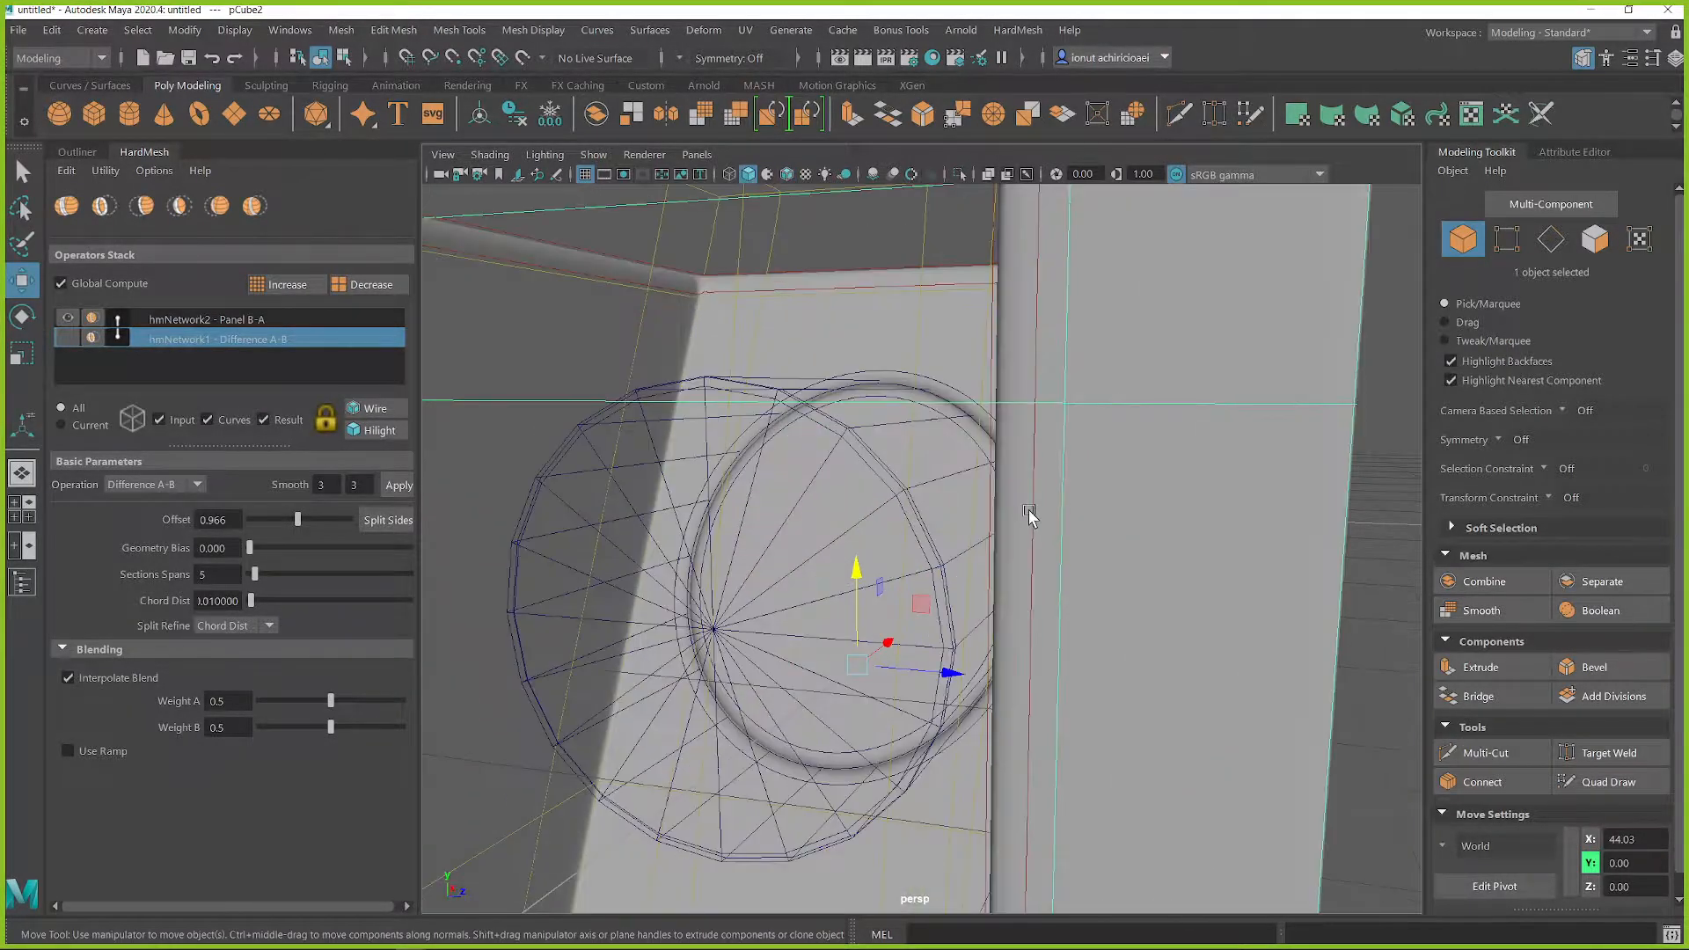
# Step: Check the input cubes around the recess, hide all input meshes, and select the result mesh
pyautogui.click(1259, 220)
pyautogui.keyDown('alt'); pyautogui.moveTo(1060, 400); pyautogui.dragTo(1132, 385); pyautogui.keyUp('alt')
pyautogui.click(1131, 384)
pyautogui.scroll(-5, 1226, 407)
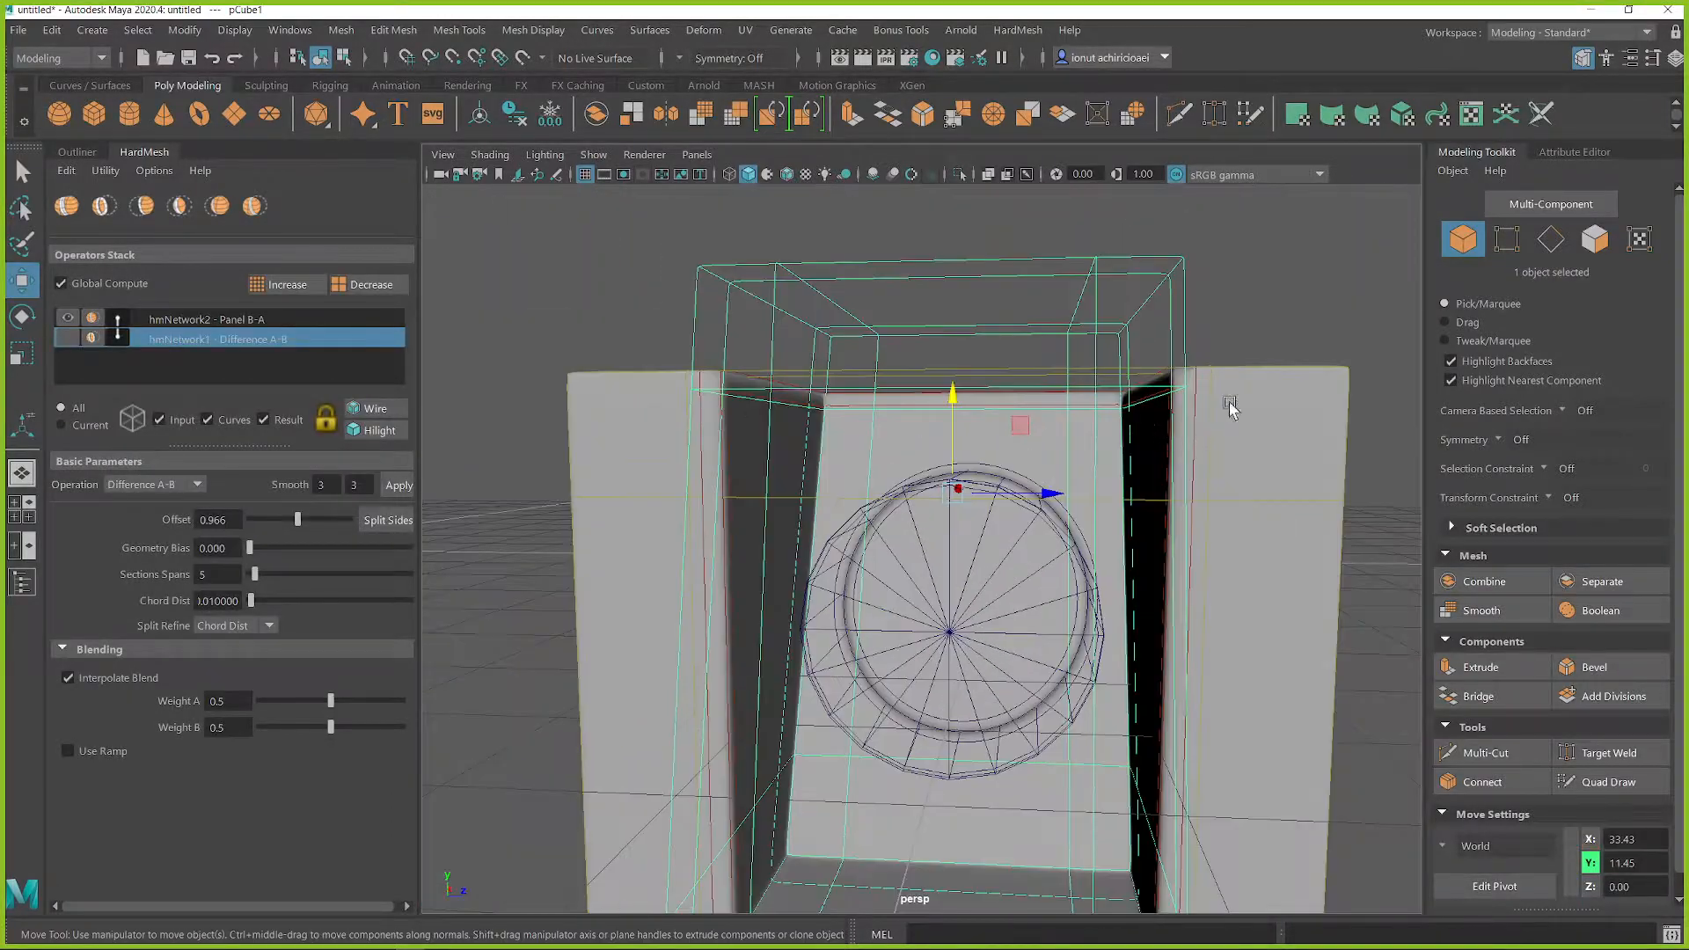
pyautogui.scroll(-4, 1093, 501)
pyautogui.moveTo(1096, 505)
pyautogui.keyDown('alt'); pyautogui.mouseDown()
pyautogui.moveTo(1076, 544)
pyautogui.moveTo(1094, 519)
pyautogui.mouseUp(); pyautogui.keyUp('alt')
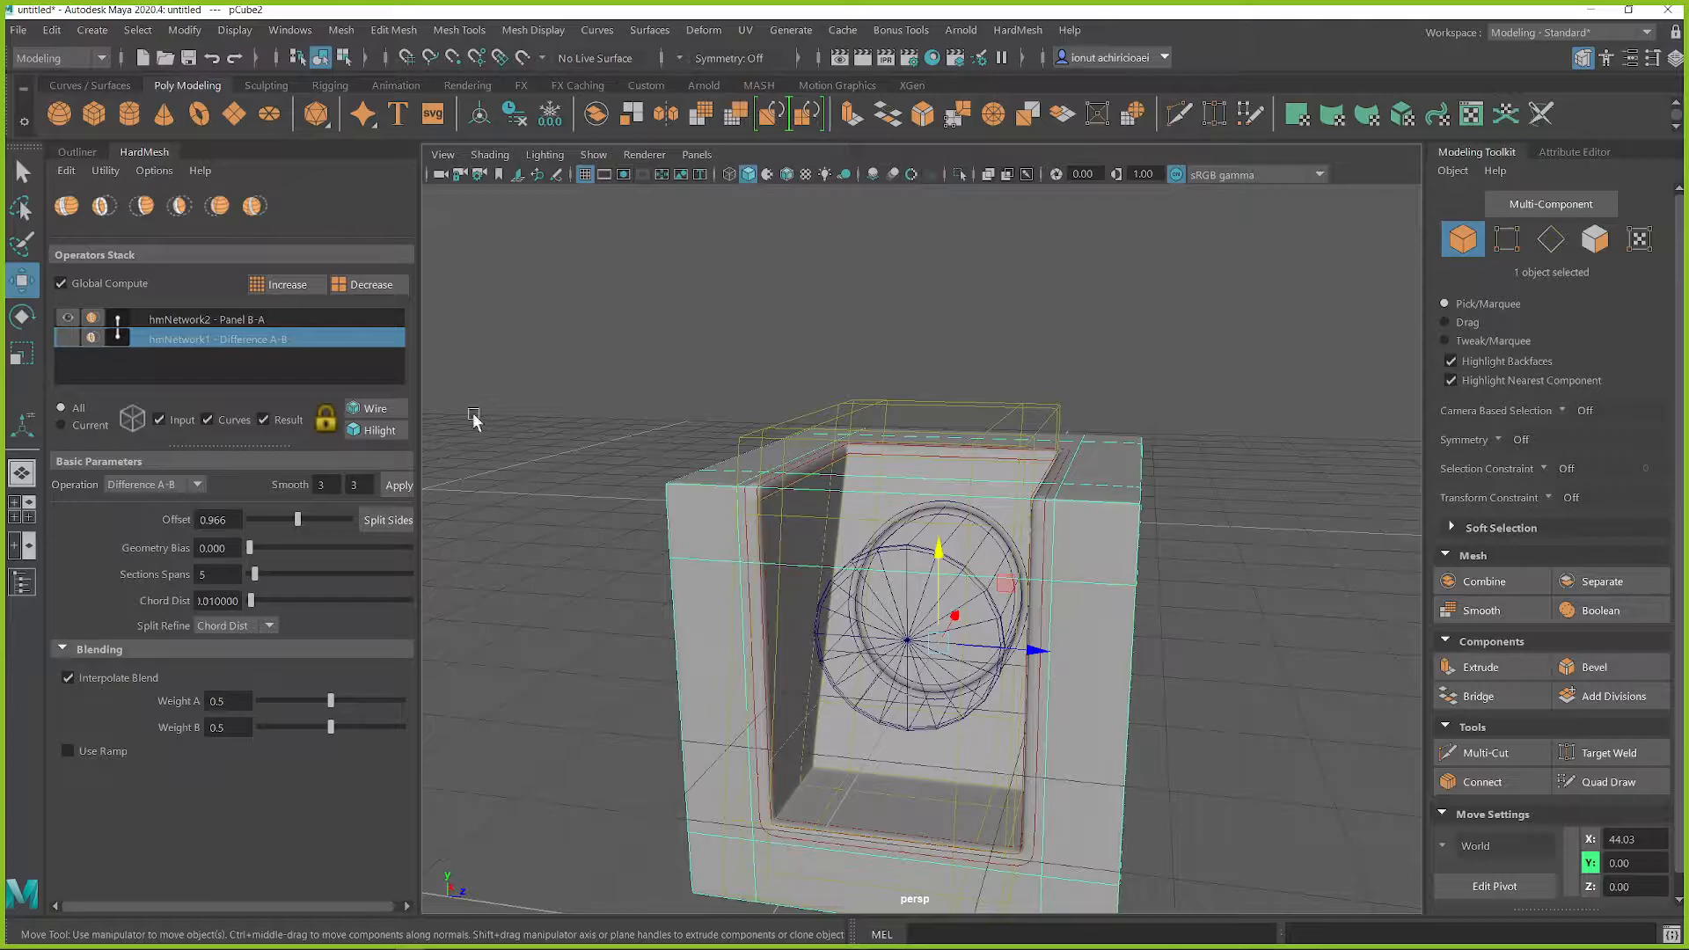
pyautogui.click(160, 419)
pyautogui.click(718, 509)
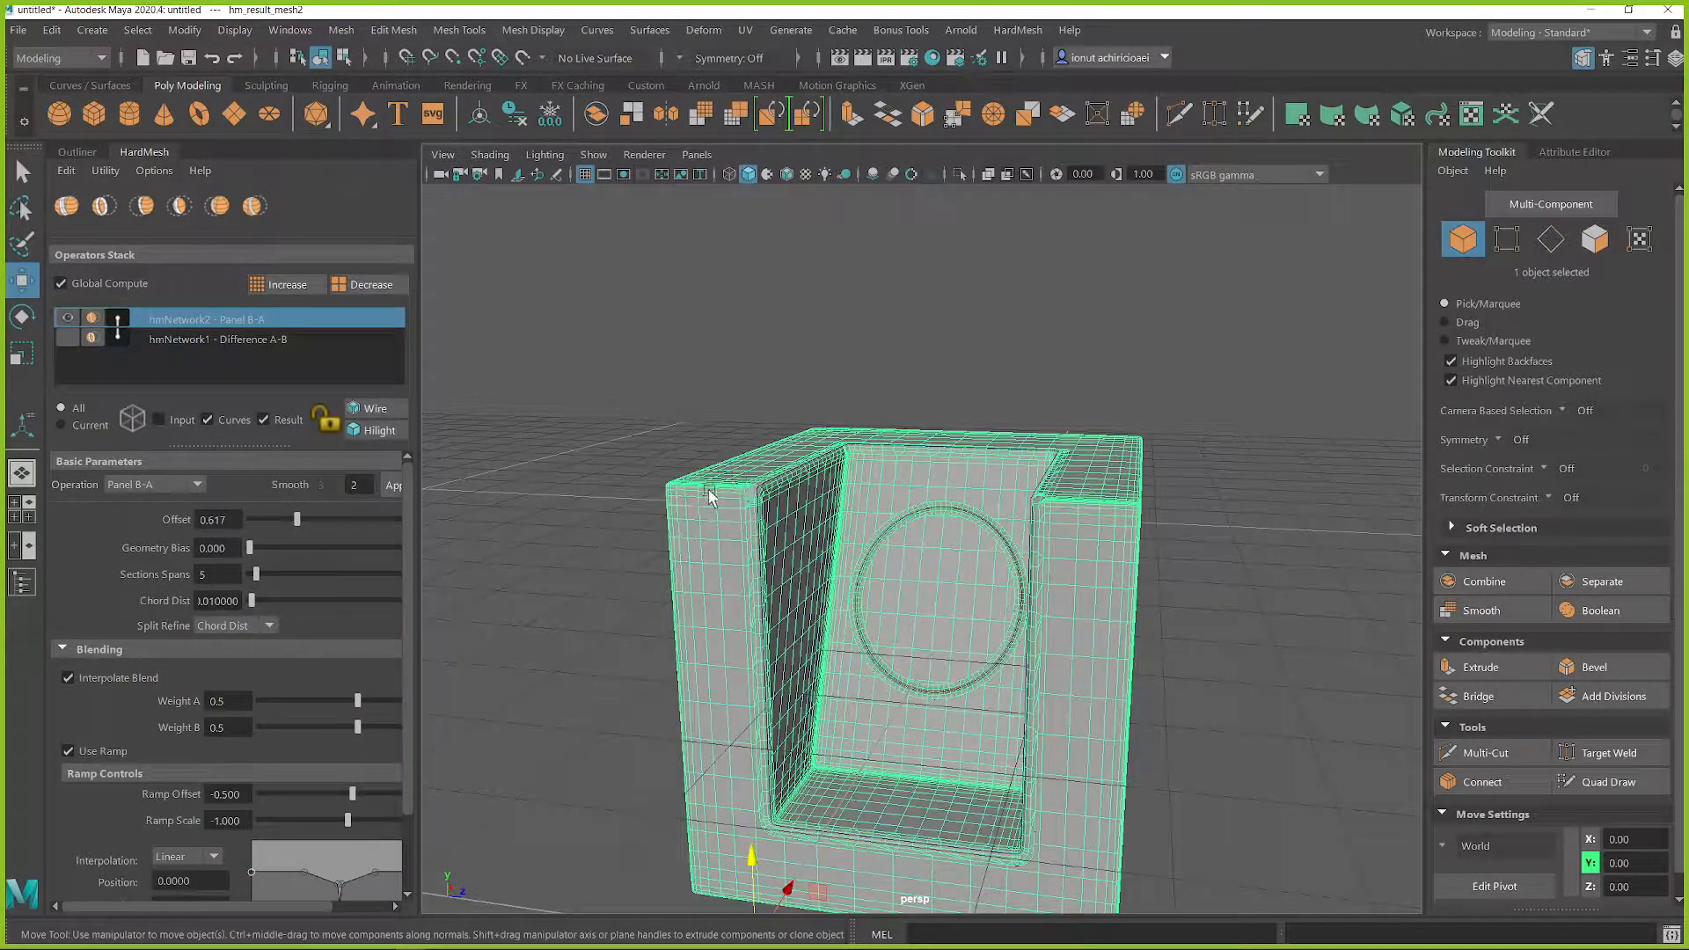
# Step: Clean the scene of HardMesh nodes and delete the three leftover input meshes covering the result
pyautogui.click(104, 171)
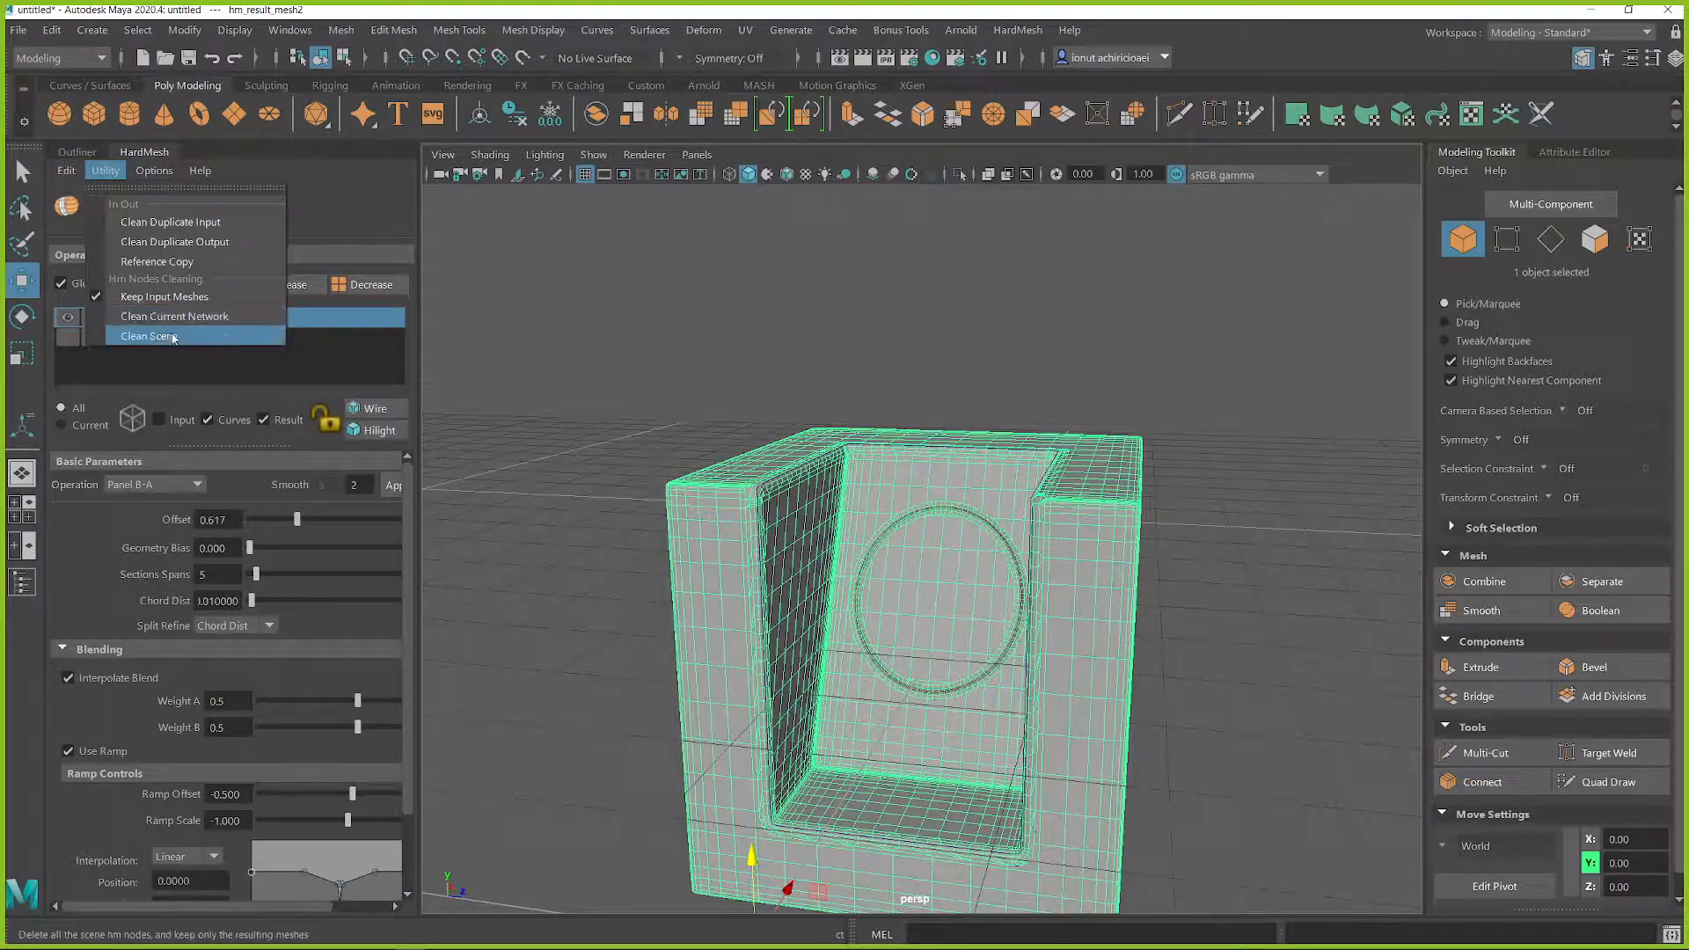
pyautogui.click(173, 338)
pyautogui.keyDown('alt'); pyautogui.moveTo(973, 566); pyautogui.dragTo(930, 591); pyautogui.keyUp('alt')
pyautogui.click(857, 552)
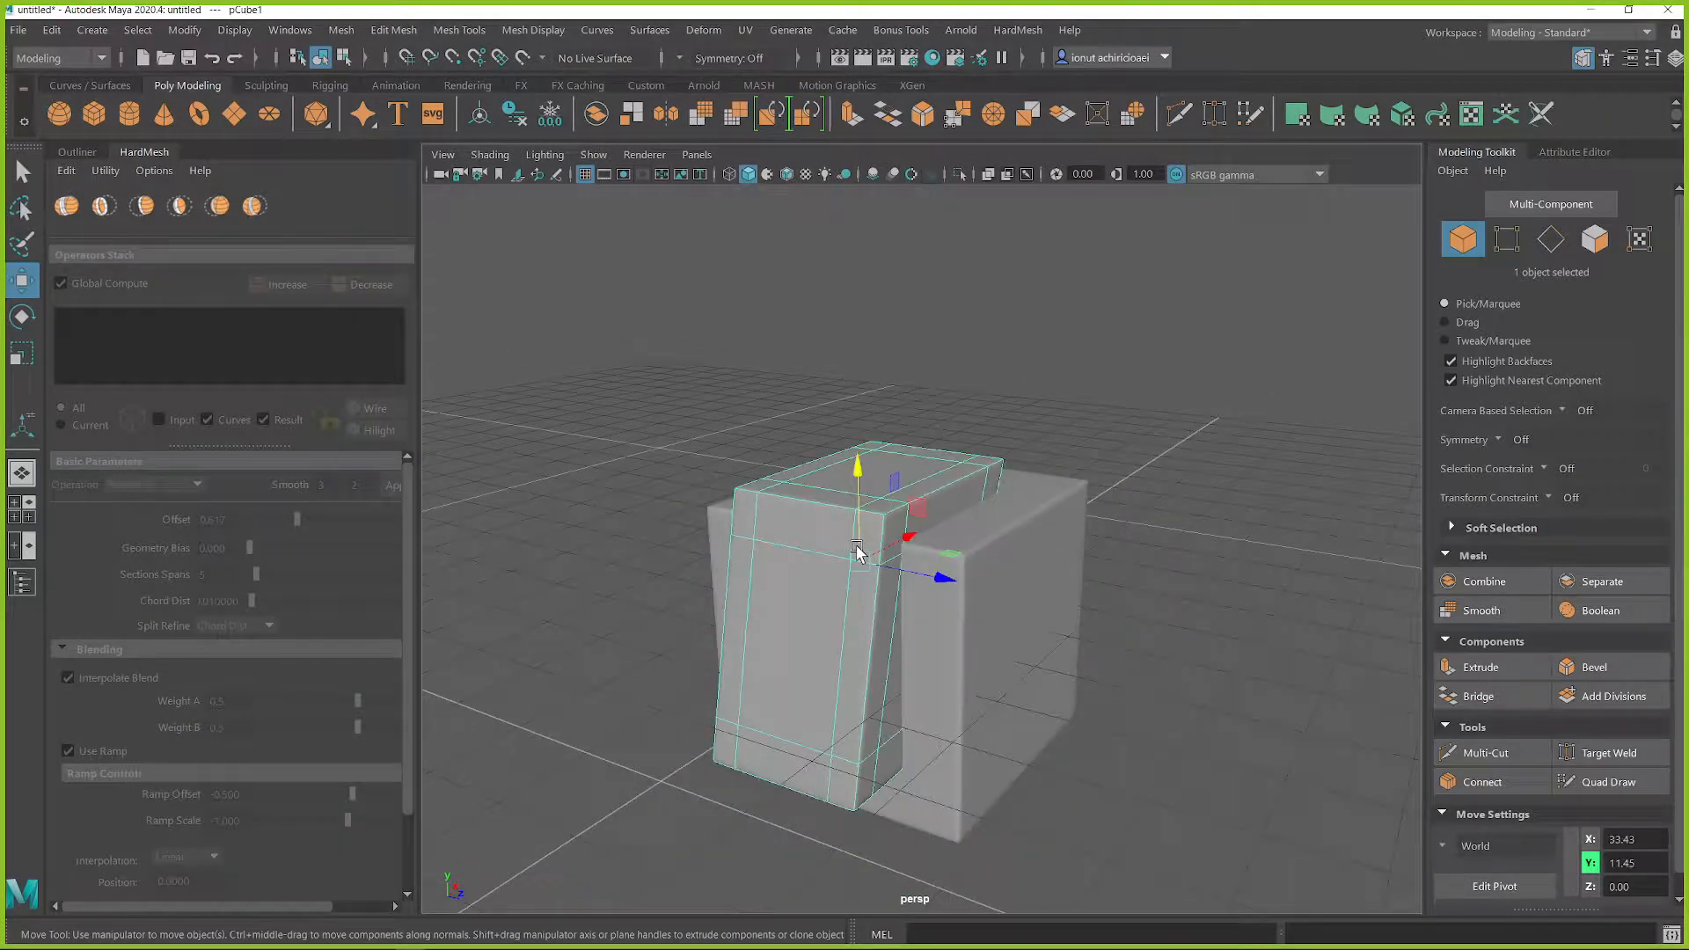
pyautogui.press('Delete')
pyautogui.click(865, 560)
pyautogui.press('Delete')
pyautogui.click(863, 558)
pyautogui.press('Delete')
# Step: Select the remaining result mesh and inspect its topology around the recess and the circular groove
pyautogui.click(878, 572)
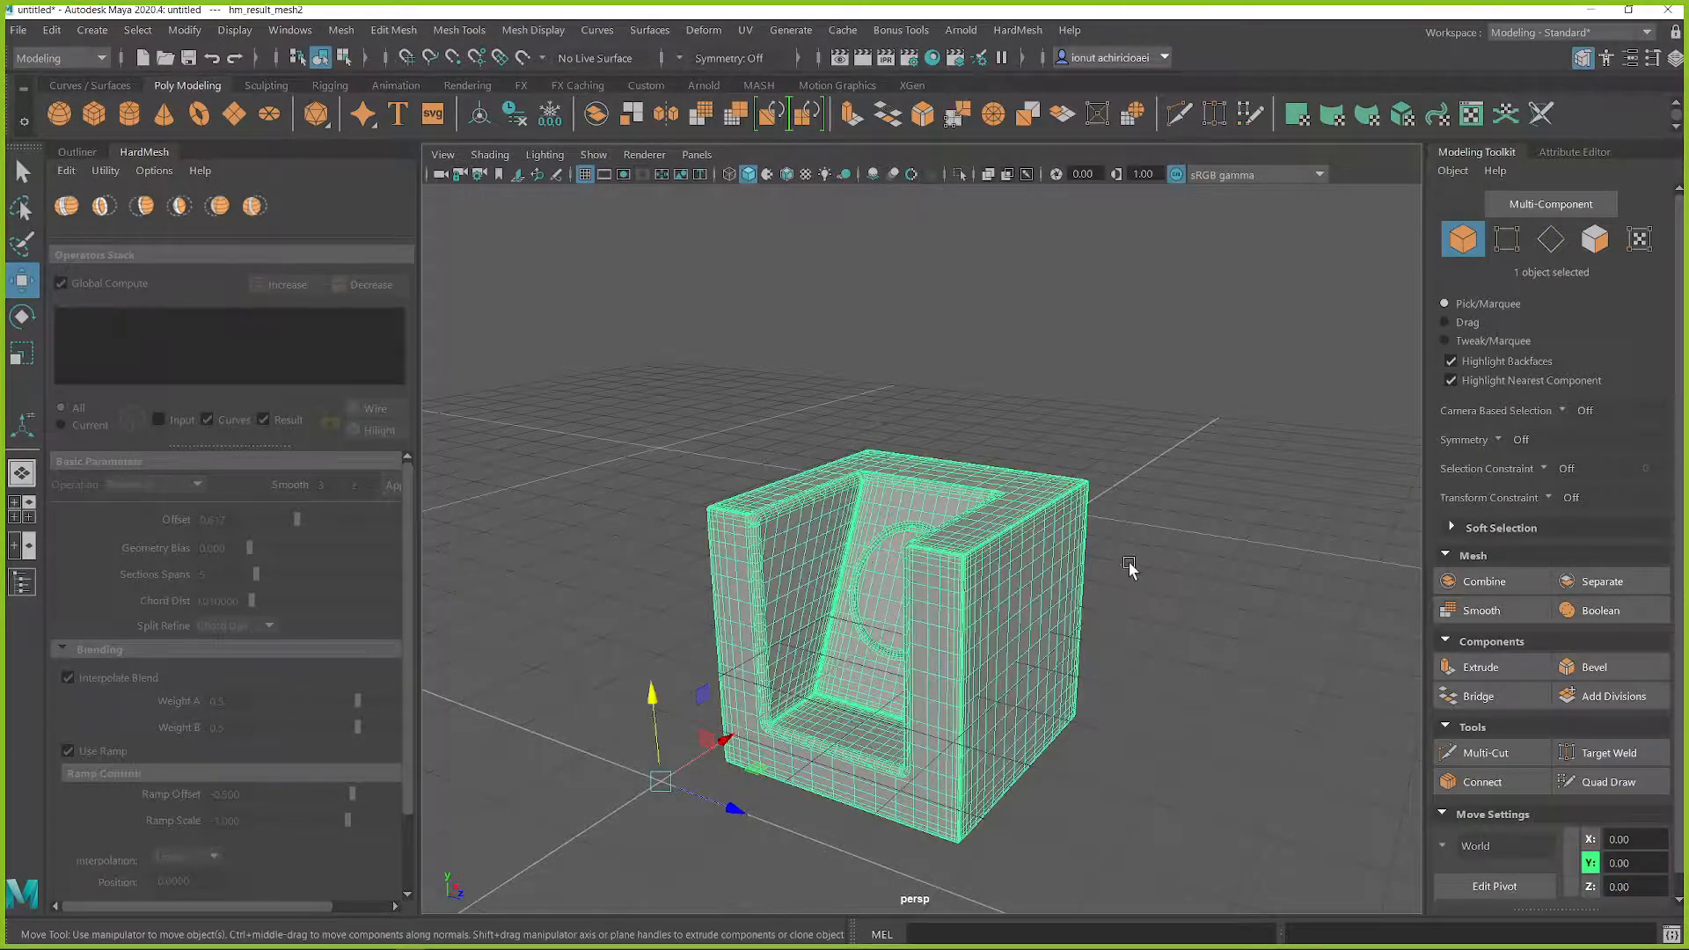
pyautogui.keyDown('alt'); pyautogui.moveTo(1142, 592); pyautogui.dragTo(1206, 604); pyautogui.keyUp('alt')
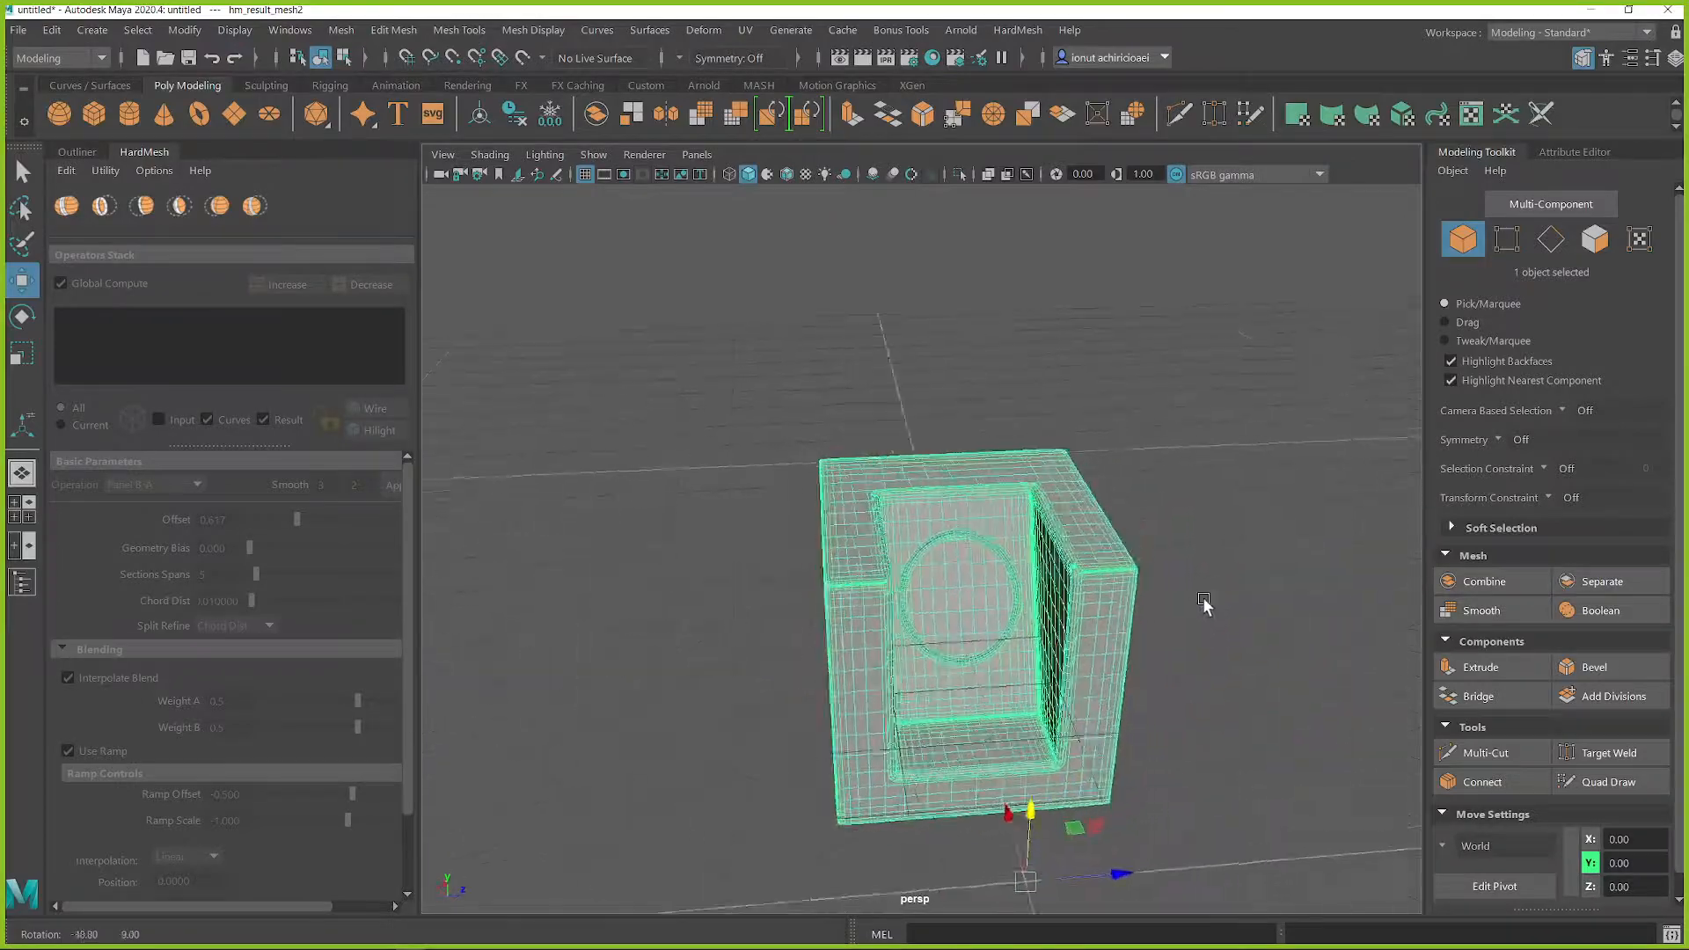
pyautogui.scroll(5, 1214, 629)
pyautogui.keyDown('alt'); pyautogui.moveTo(1217, 633); pyautogui.dragTo(1125, 559, button='middle'); pyautogui.keyUp('alt')
pyautogui.scroll(3, 1117, 553)
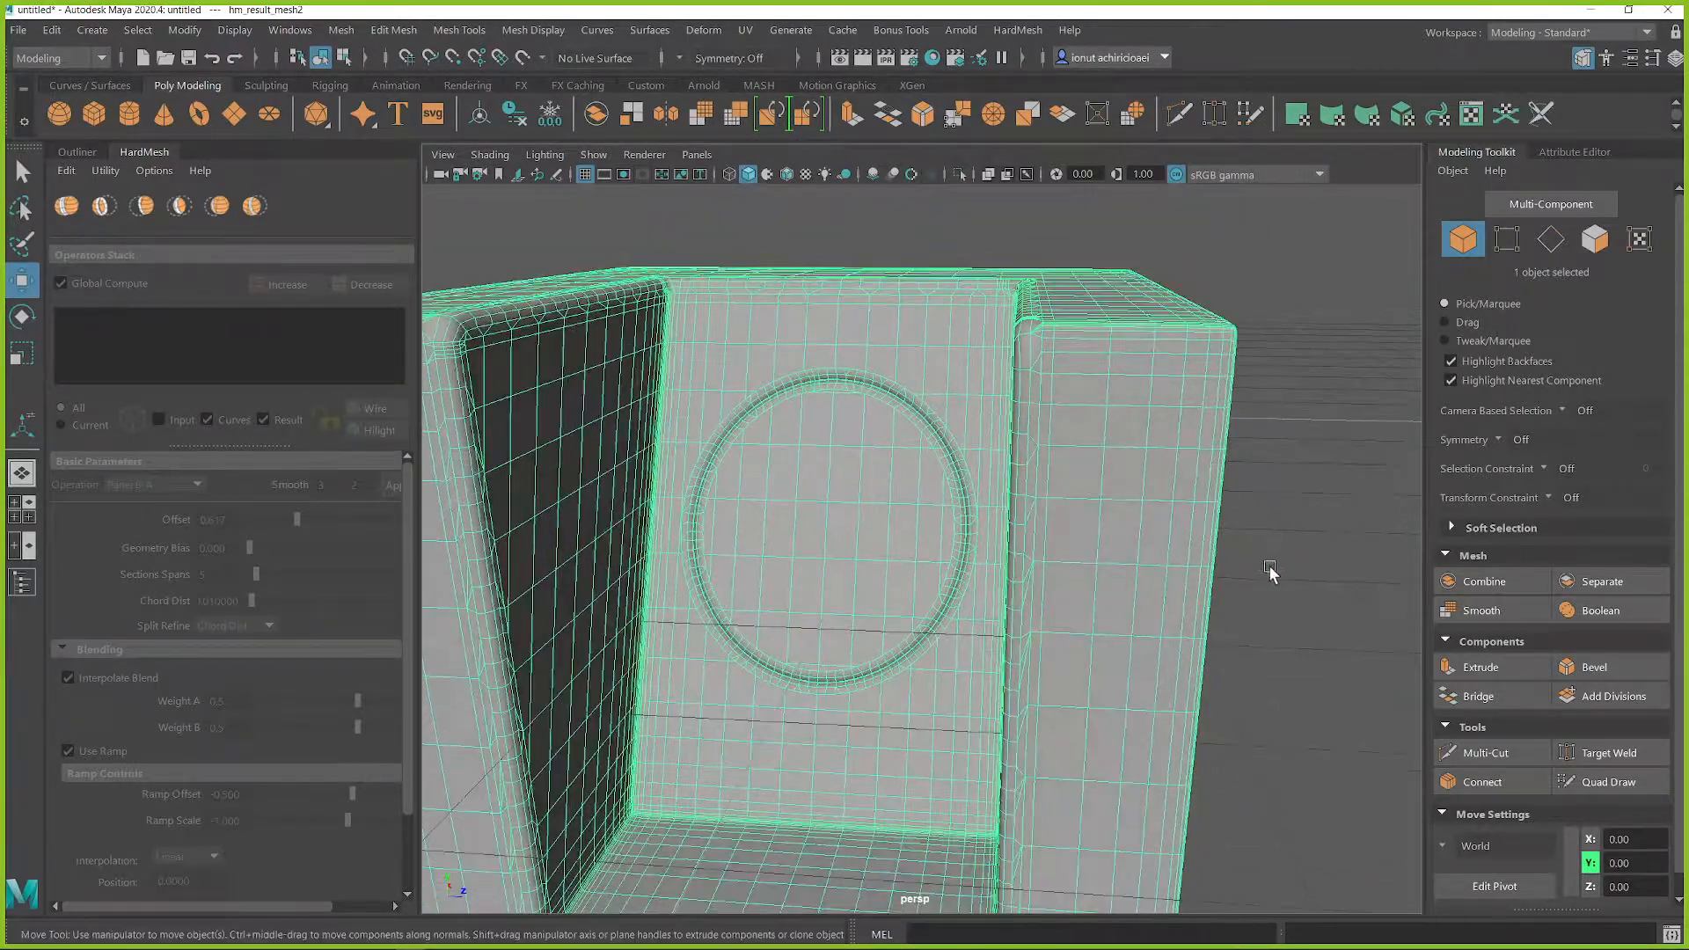
pyautogui.click(1264, 573)
pyautogui.scroll(2, 1161, 556)
pyautogui.click(1166, 560)
pyautogui.scroll(-3, 1165, 561)
pyautogui.keyDown('alt'); pyautogui.moveTo(1164, 561); pyautogui.dragTo(1075, 582); pyautogui.keyUp('alt')
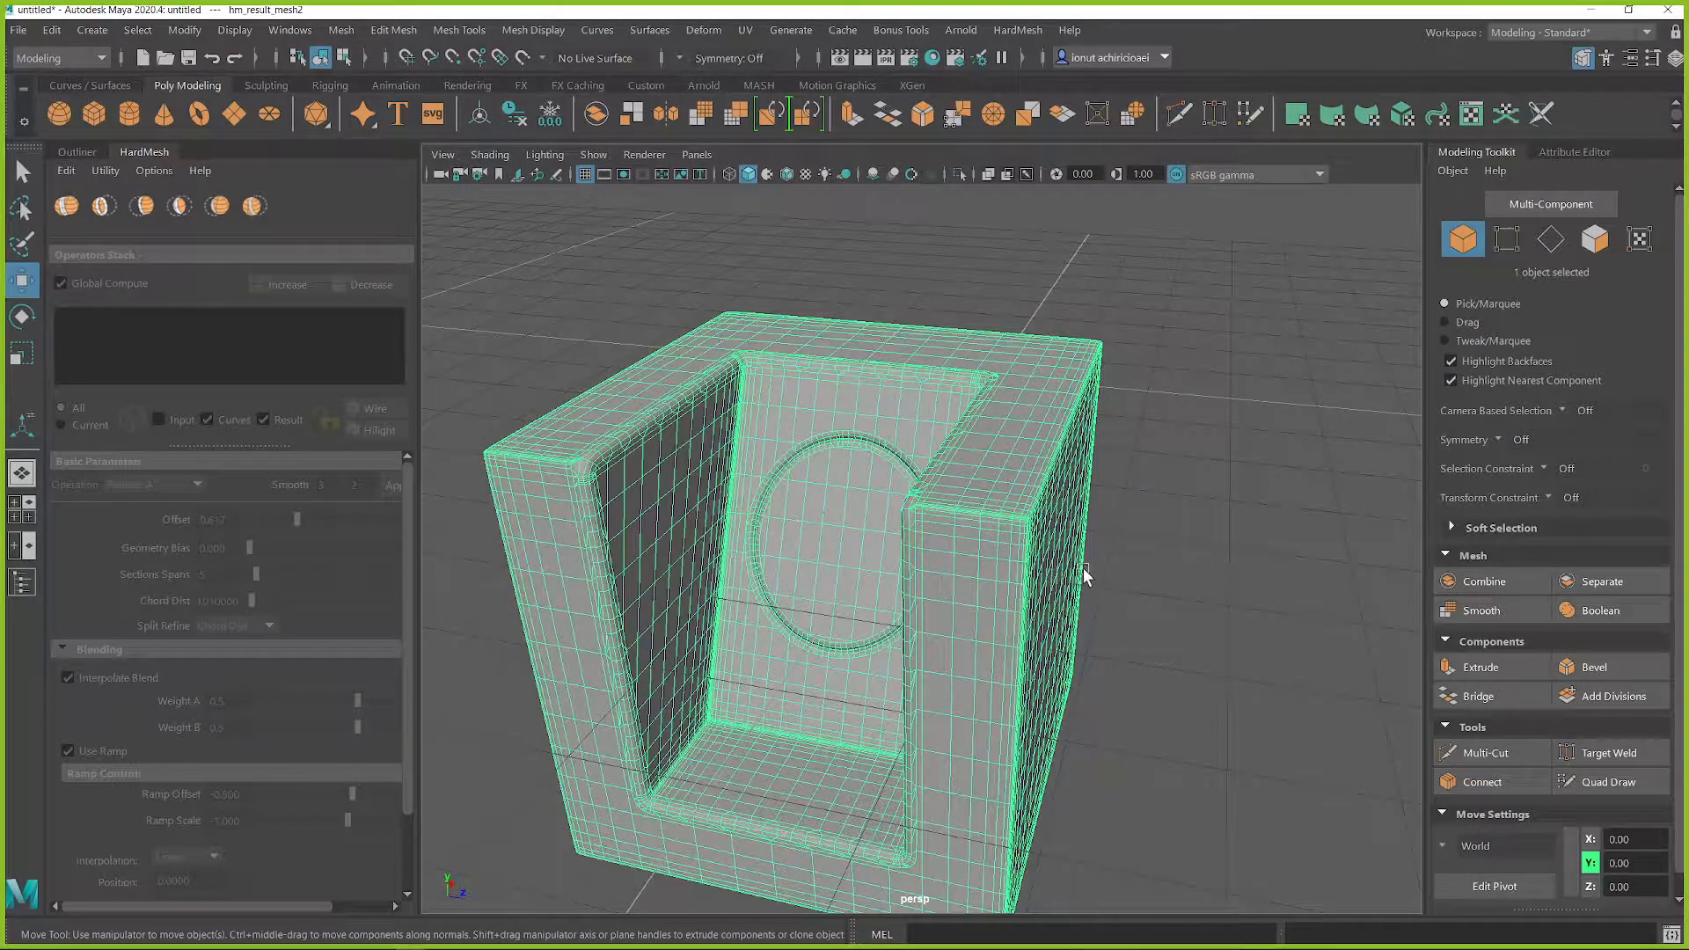
pyautogui.keyDown('alt'); pyautogui.moveTo(1157, 455); pyautogui.dragTo(1116, 475); pyautogui.keyUp('alt')
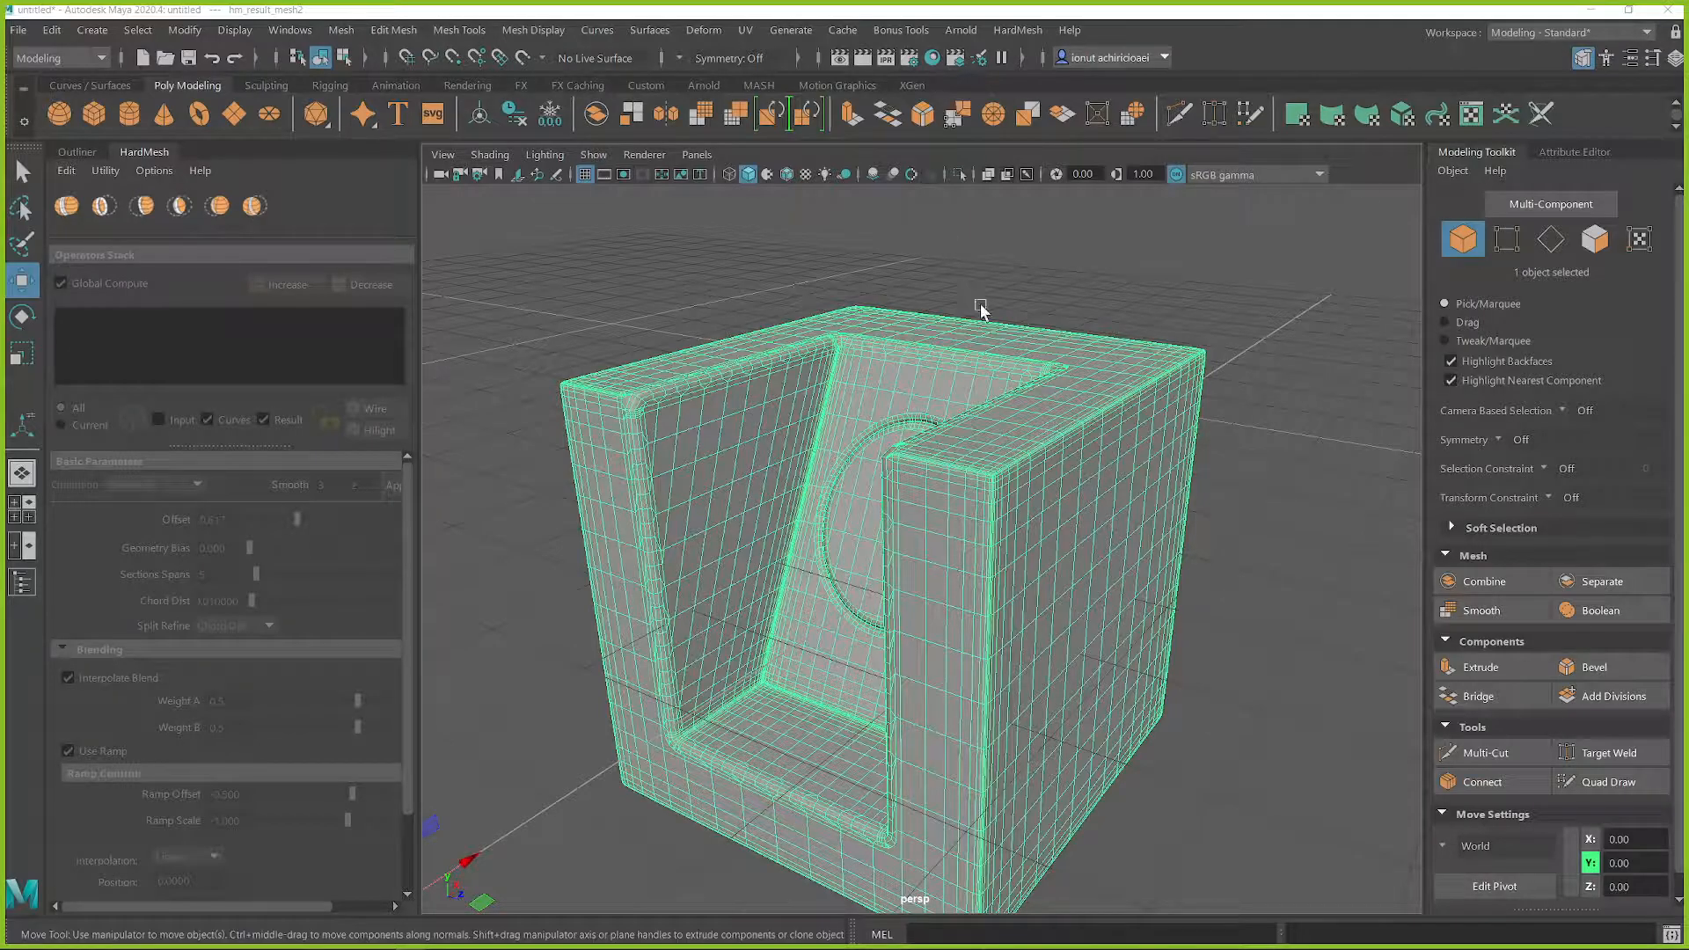
# Step: Hide the result mesh to leave the viewport empty
pyautogui.keyDown('alt'); pyautogui.moveTo(950, 523); pyautogui.dragTo(1225, 610); pyautogui.keyUp('alt')
pyautogui.click(1249, 607)
pyautogui.click(827, 476)
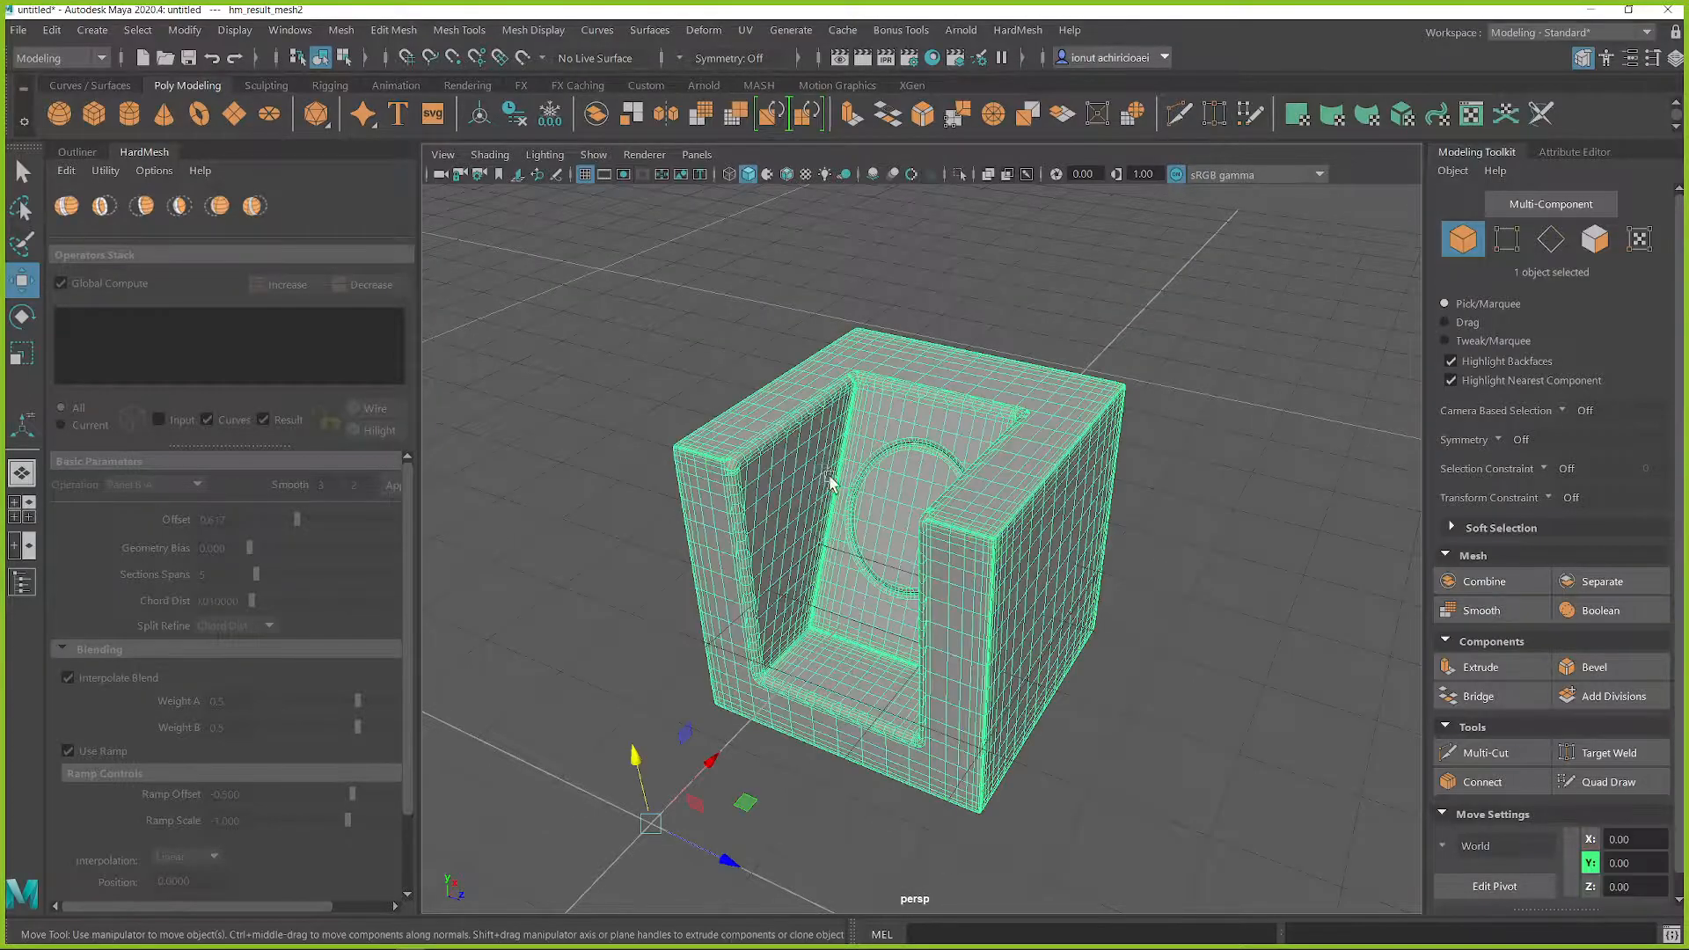
pyautogui.hotkey('ctrl', 'h')
pyautogui.click(1114, 574)
pyautogui.keyDown('shift'); pyautogui.rightClick(1068, 438); pyautogui.keyUp('shift')
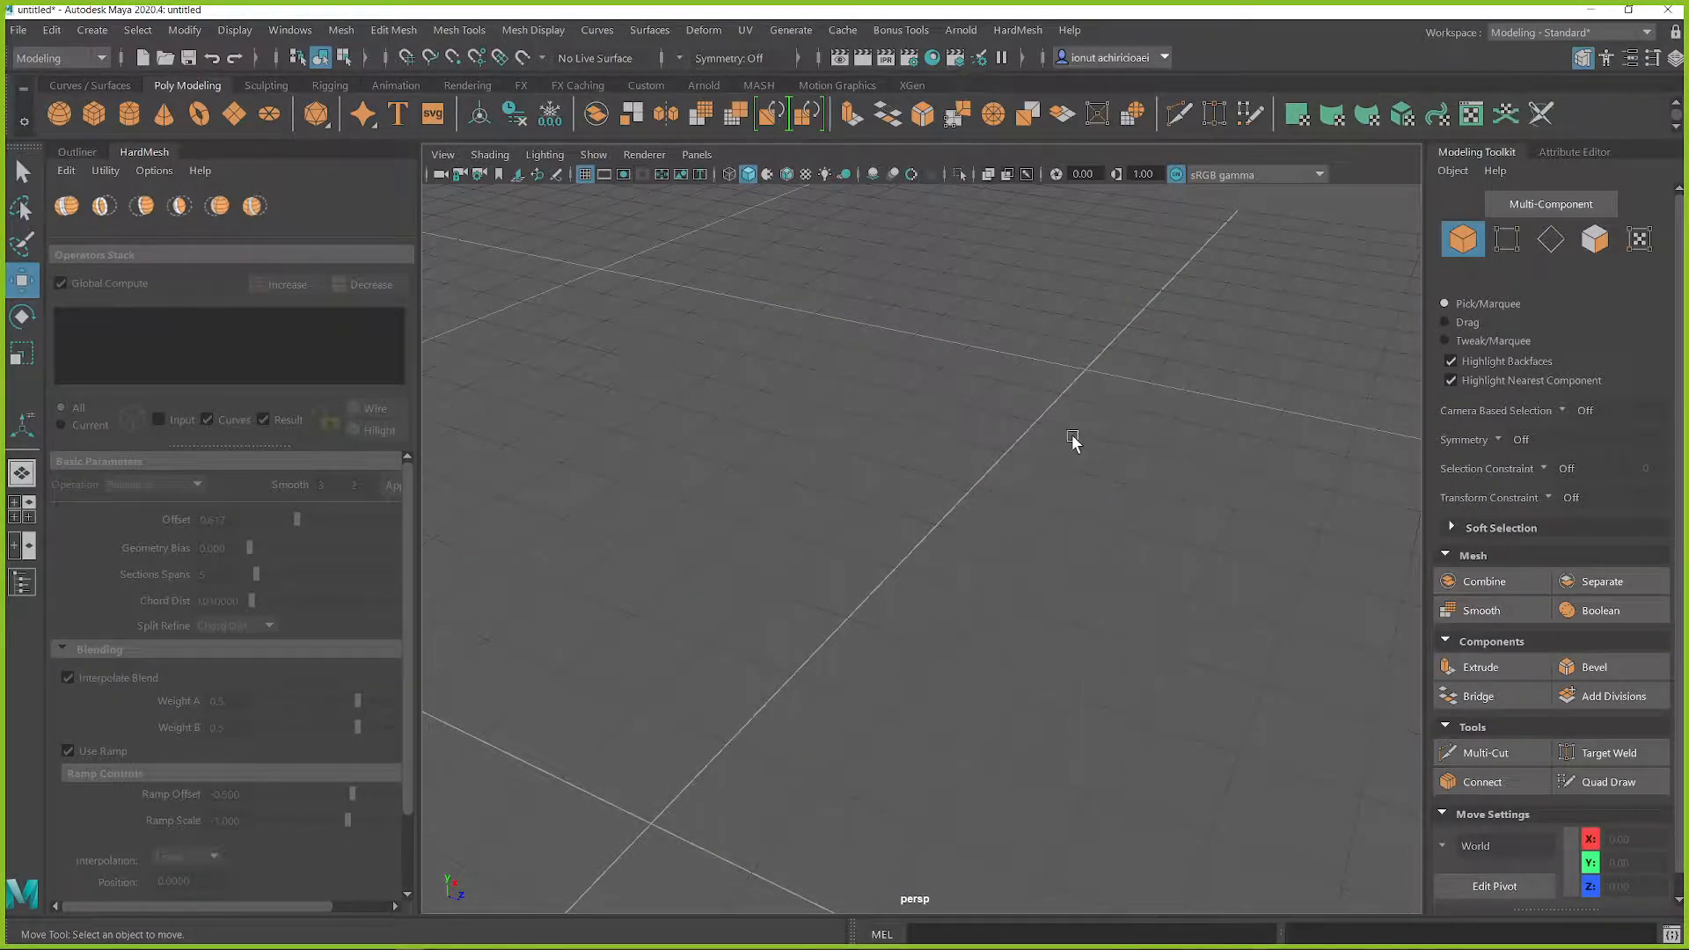
# Step: Switch to the Miro moodboard in the browser and look over the sci-fi machine concept references
pyautogui.hotkey('alt', 'Tab')
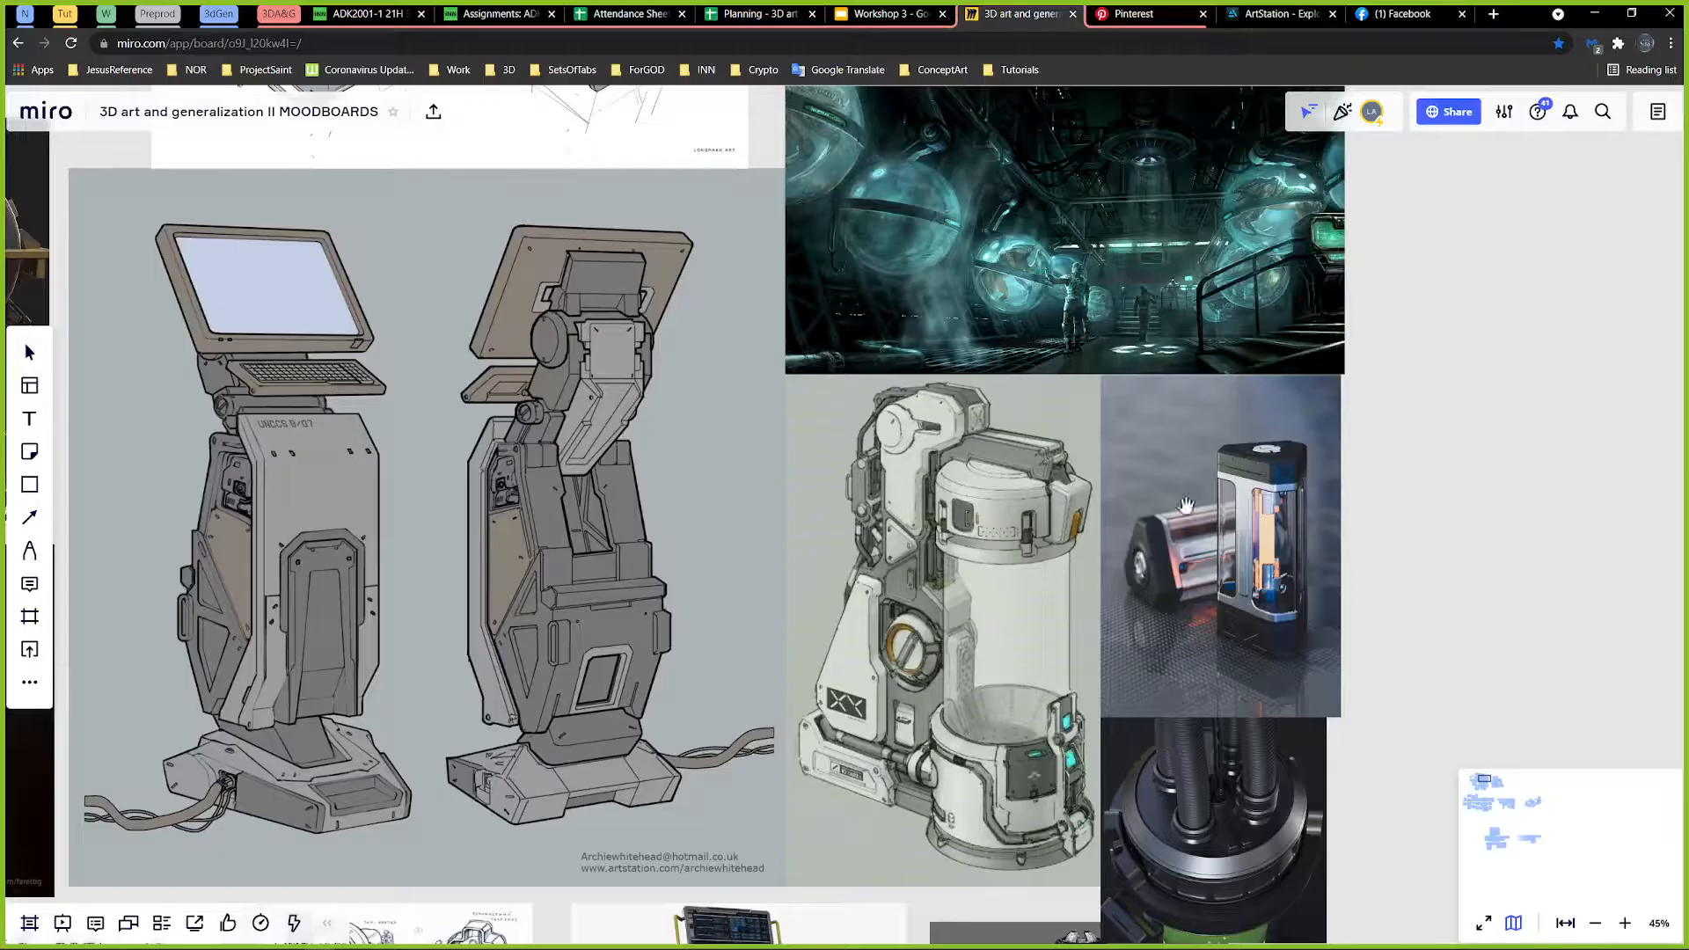
pyautogui.moveTo(985, 630); pyautogui.dragTo(981, 569)
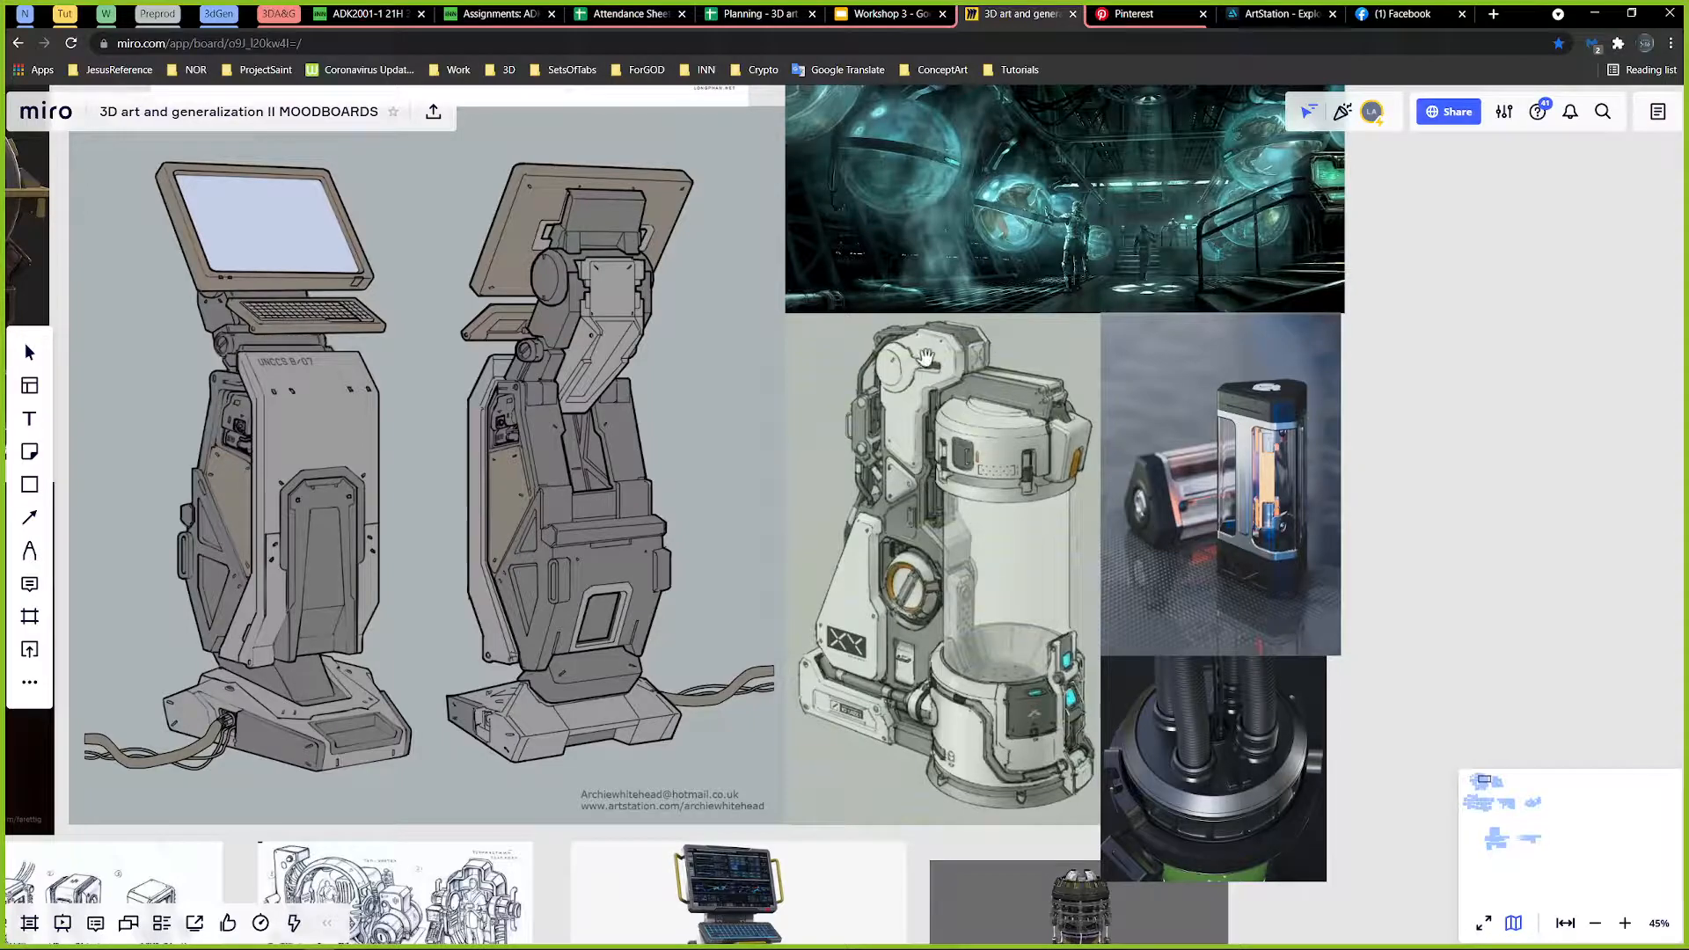
pyautogui.moveTo(1067, 459); pyautogui.dragTo(1029, 520)
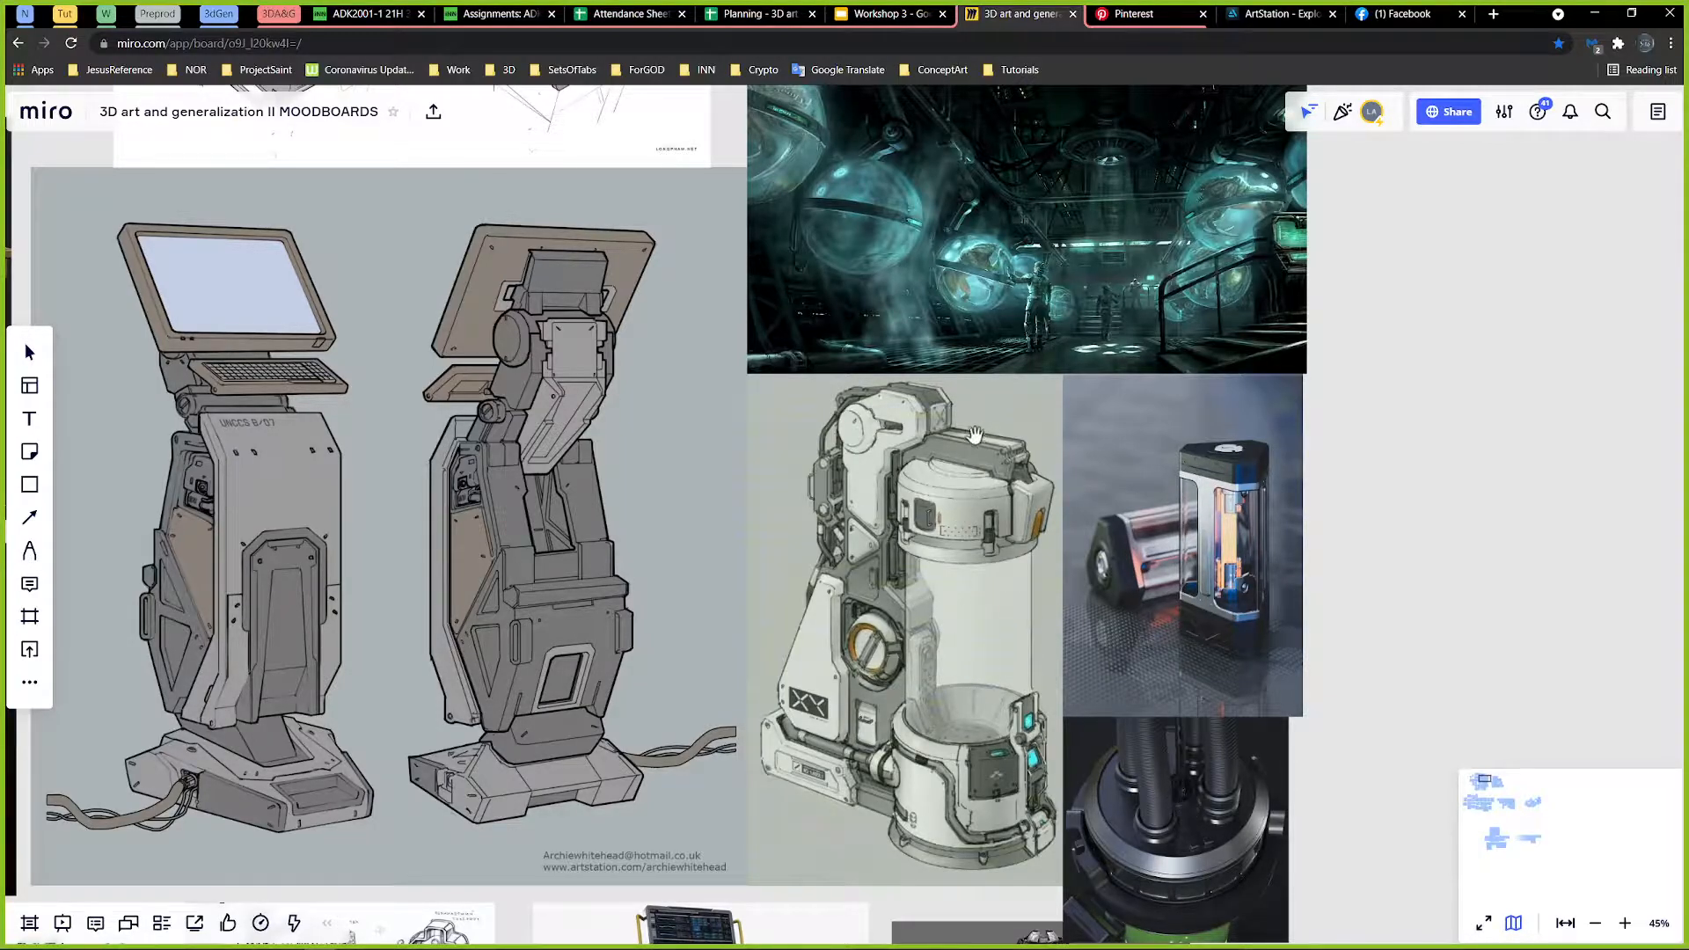
pyautogui.moveTo(918, 443)
pyautogui.mouseDown()
pyautogui.moveTo(920, 468)
pyautogui.moveTo(903, 413)
pyautogui.mouseUp()
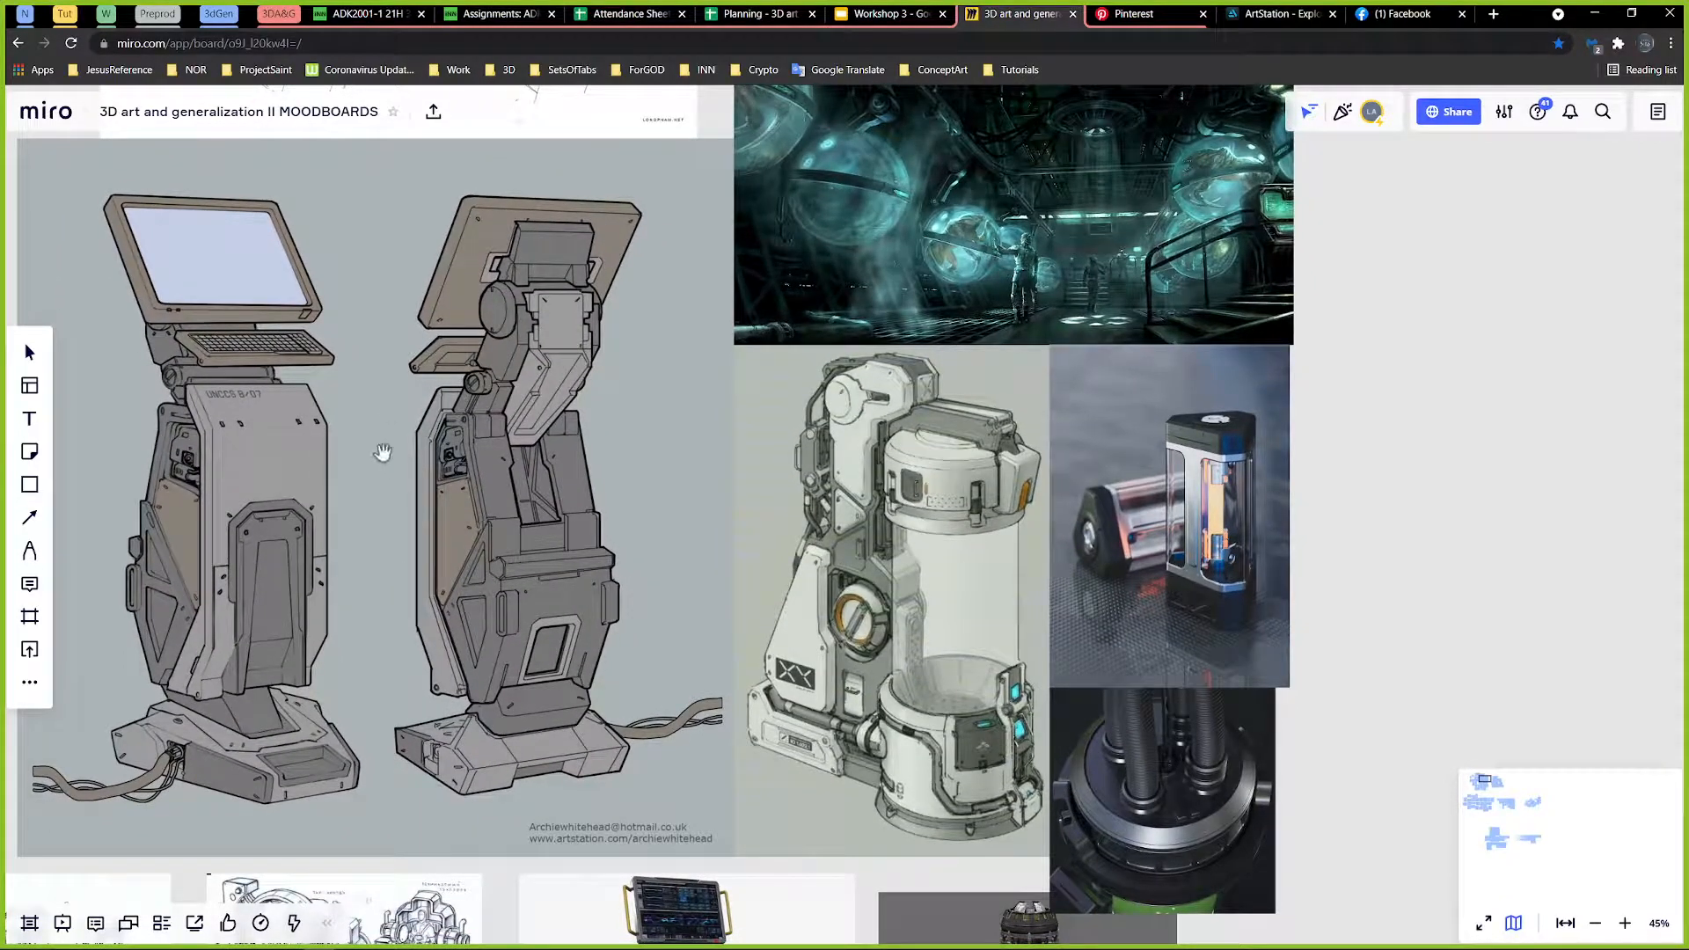
pyautogui.moveTo(1254, 318); pyautogui.dragTo(1239, 355)
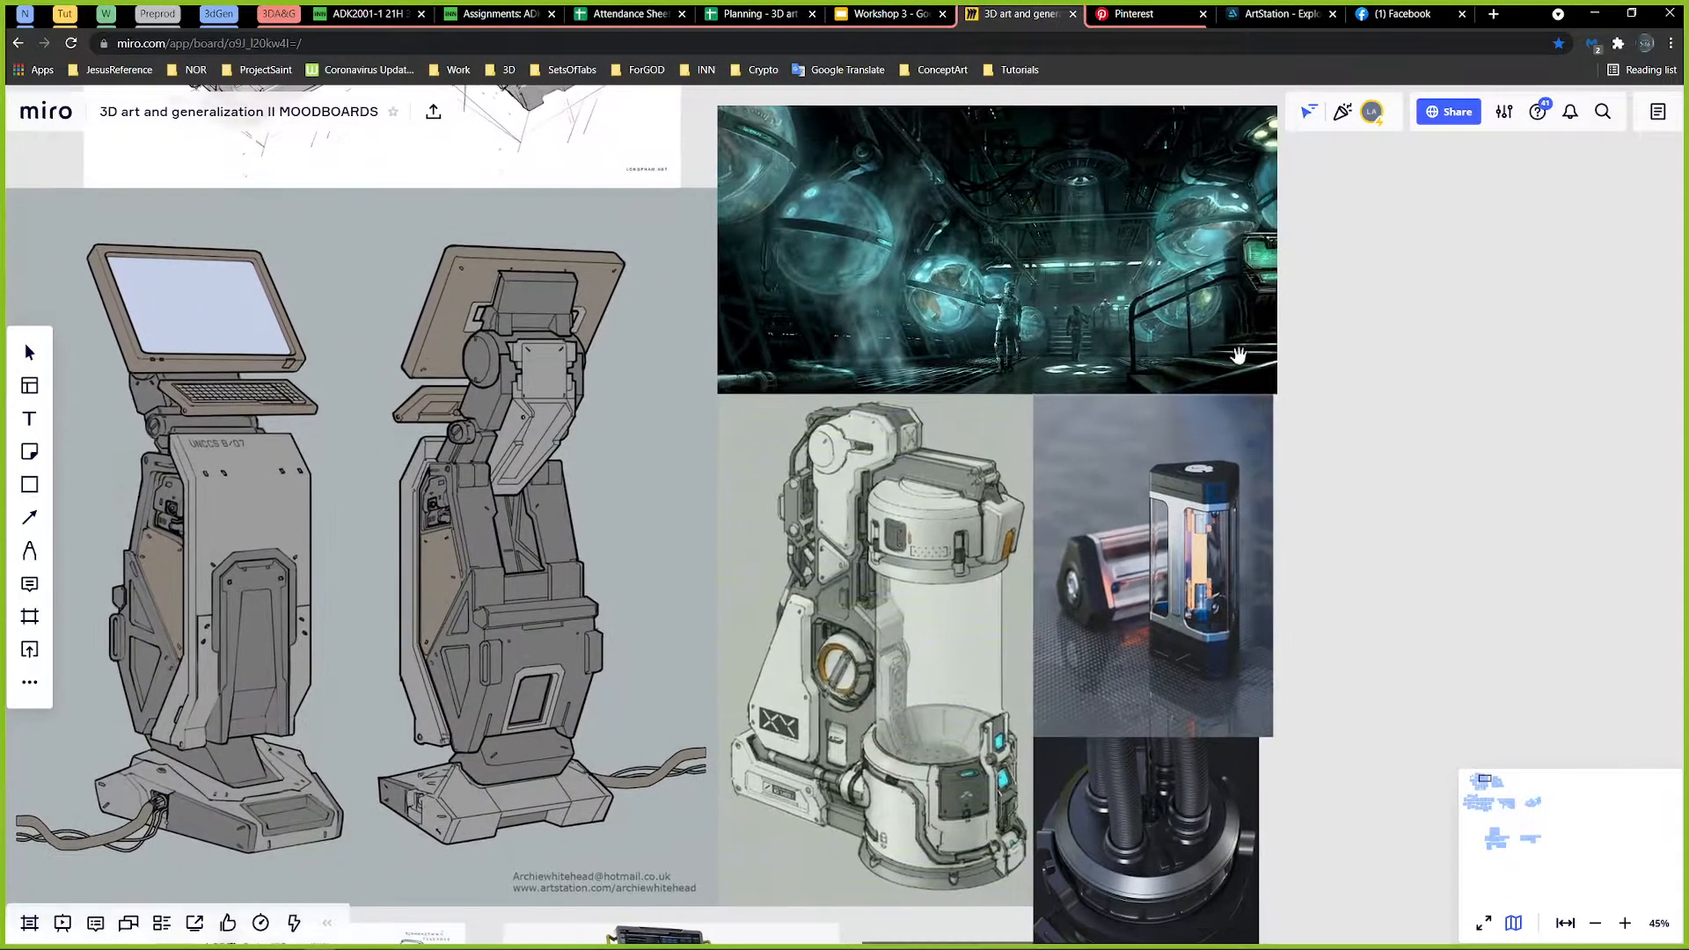
pyautogui.moveTo(982, 297); pyautogui.dragTo(987, 370)
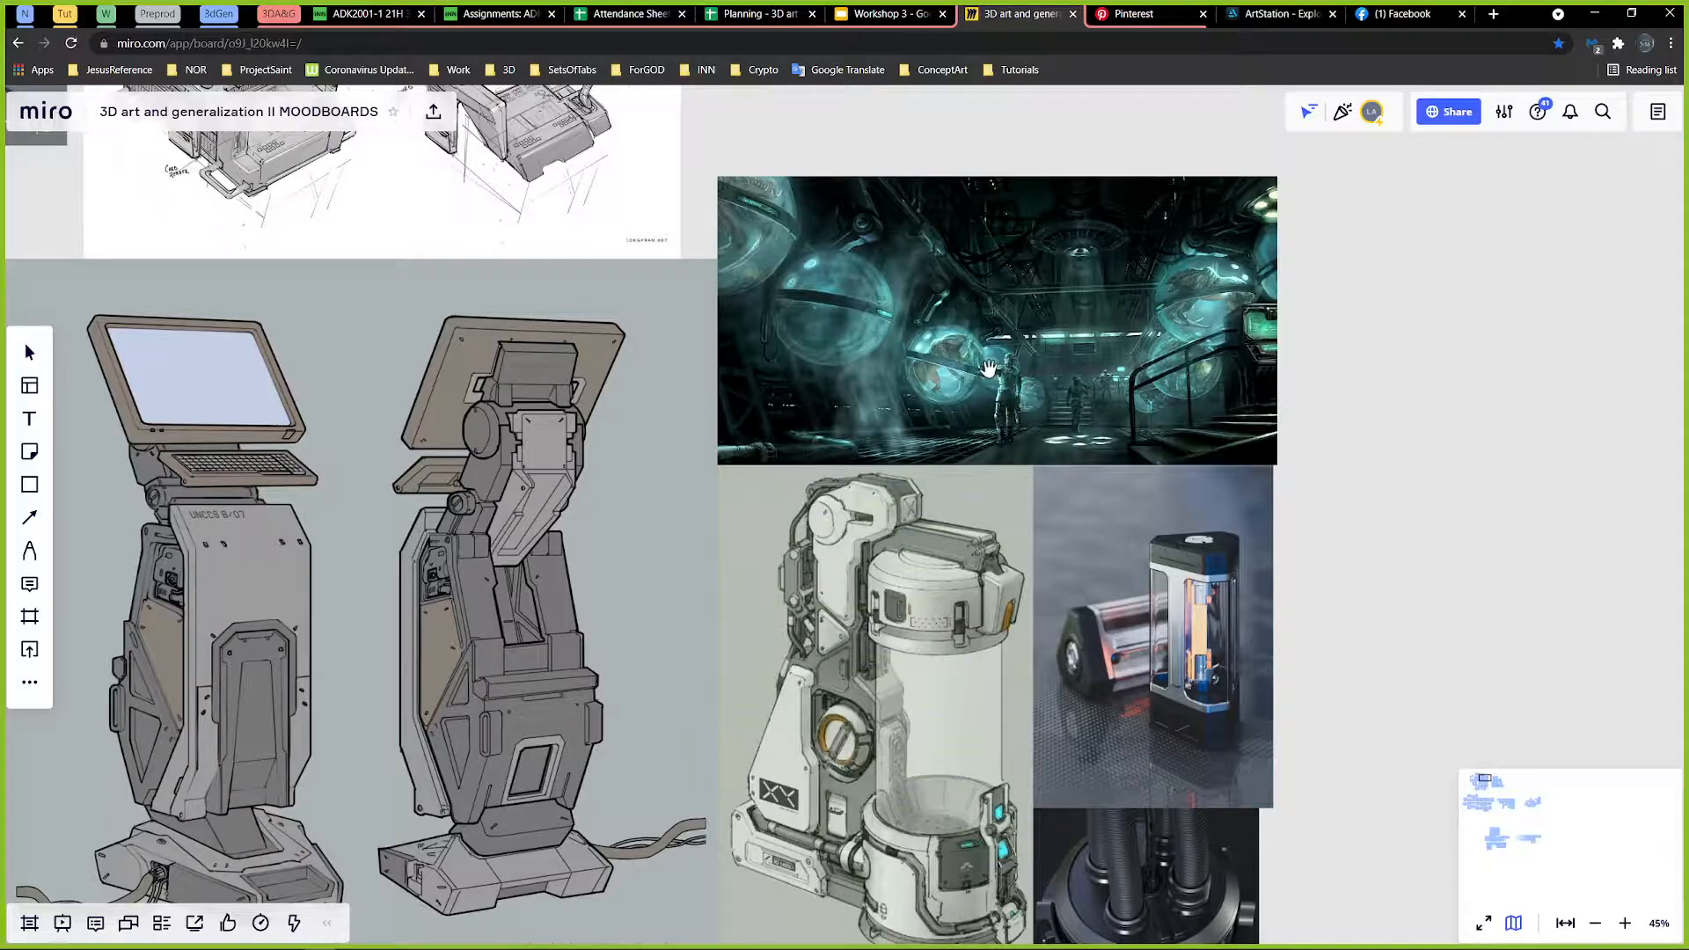
# Step: Open the course planning spreadsheet, highlight the Week 37 and Week 38 content and tasks, and return to Maya
pyautogui.click(727, 20)
pyautogui.moveTo(632, 16); pyautogui.dragTo(512, 329)
pyautogui.moveTo(129, 20); pyautogui.dragTo(729, 107)
pyautogui.click(1610, 11)
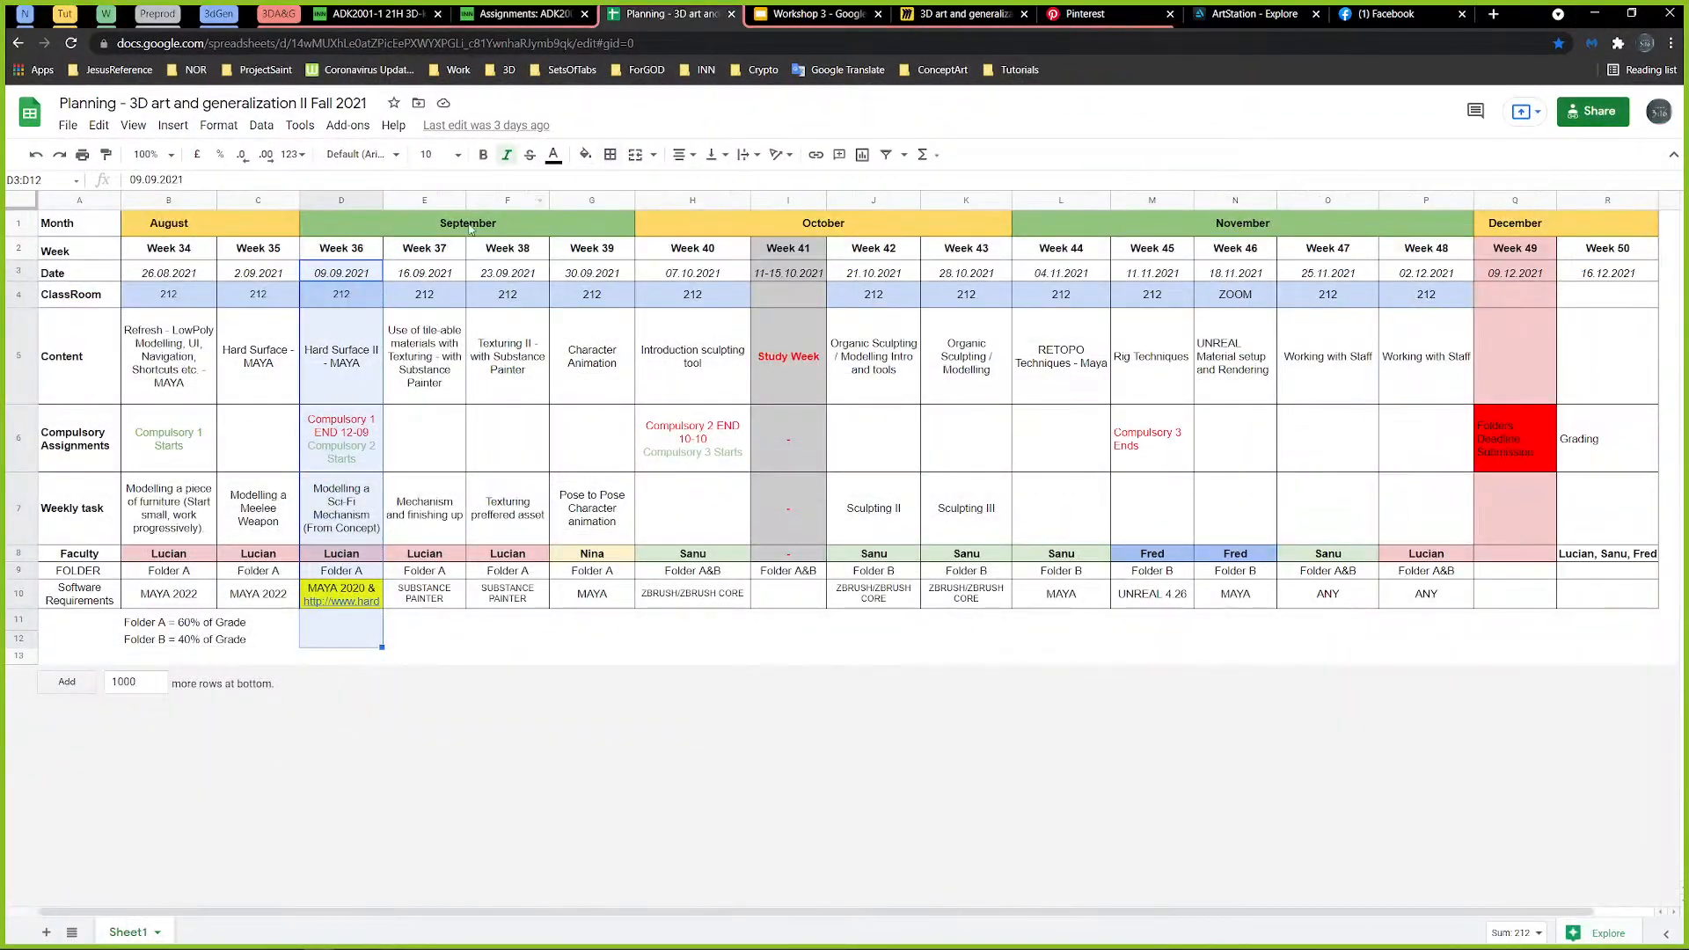
pyautogui.moveTo(456, 343); pyautogui.dragTo(523, 547)
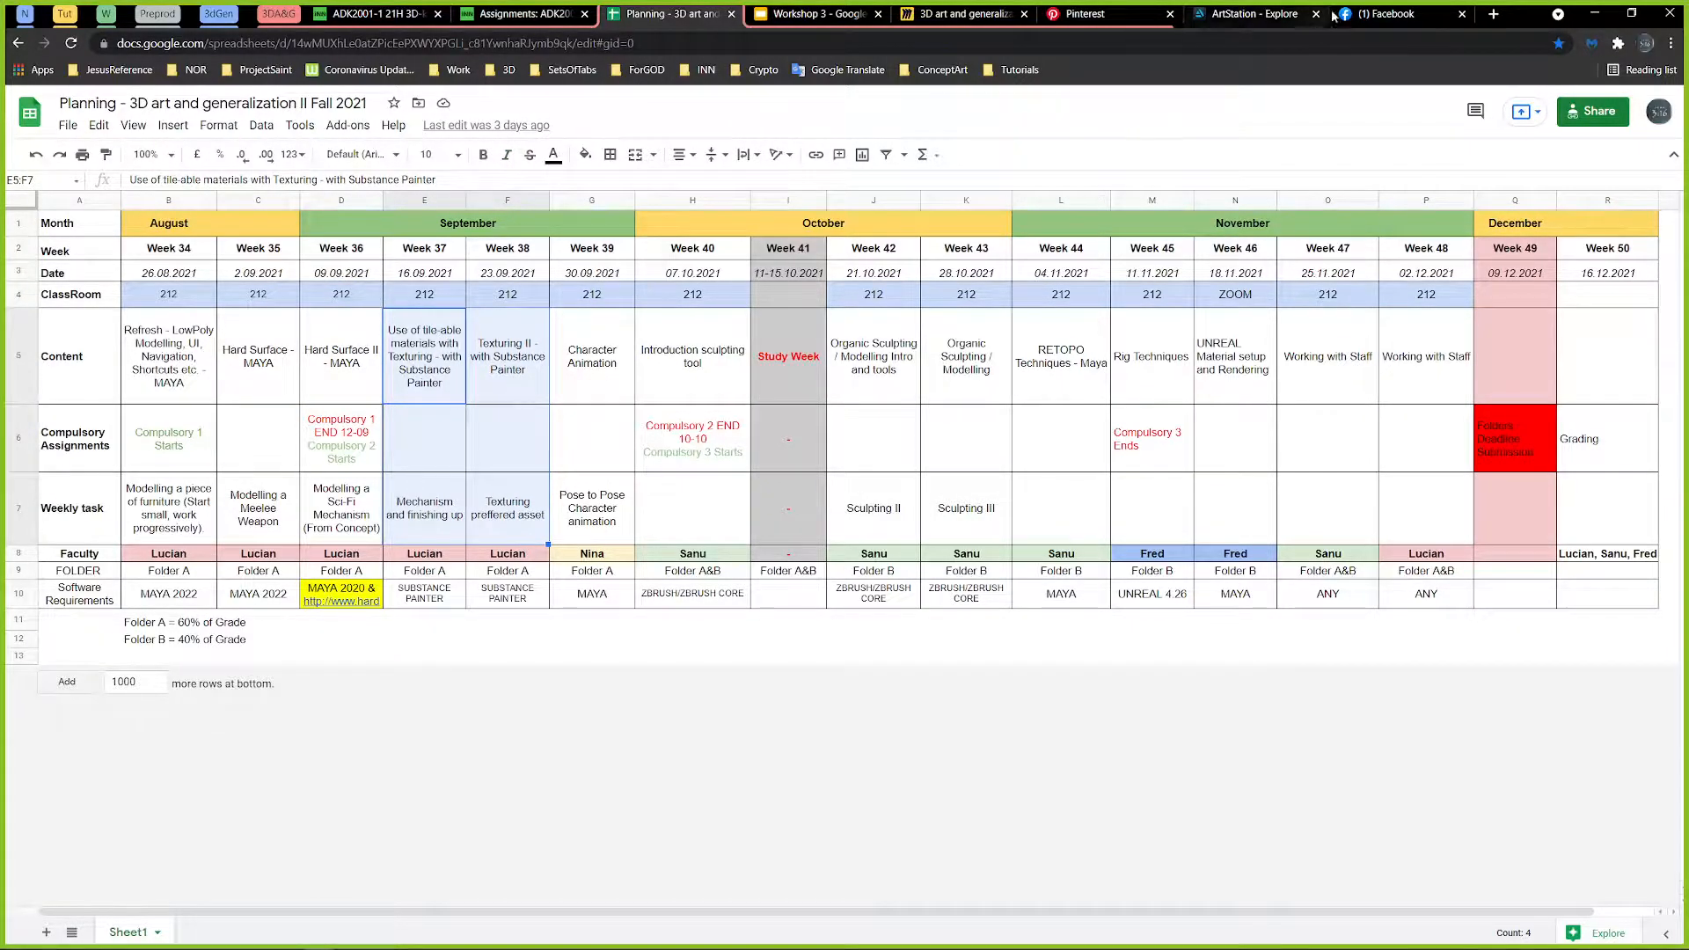
pyautogui.click(1671, 14)
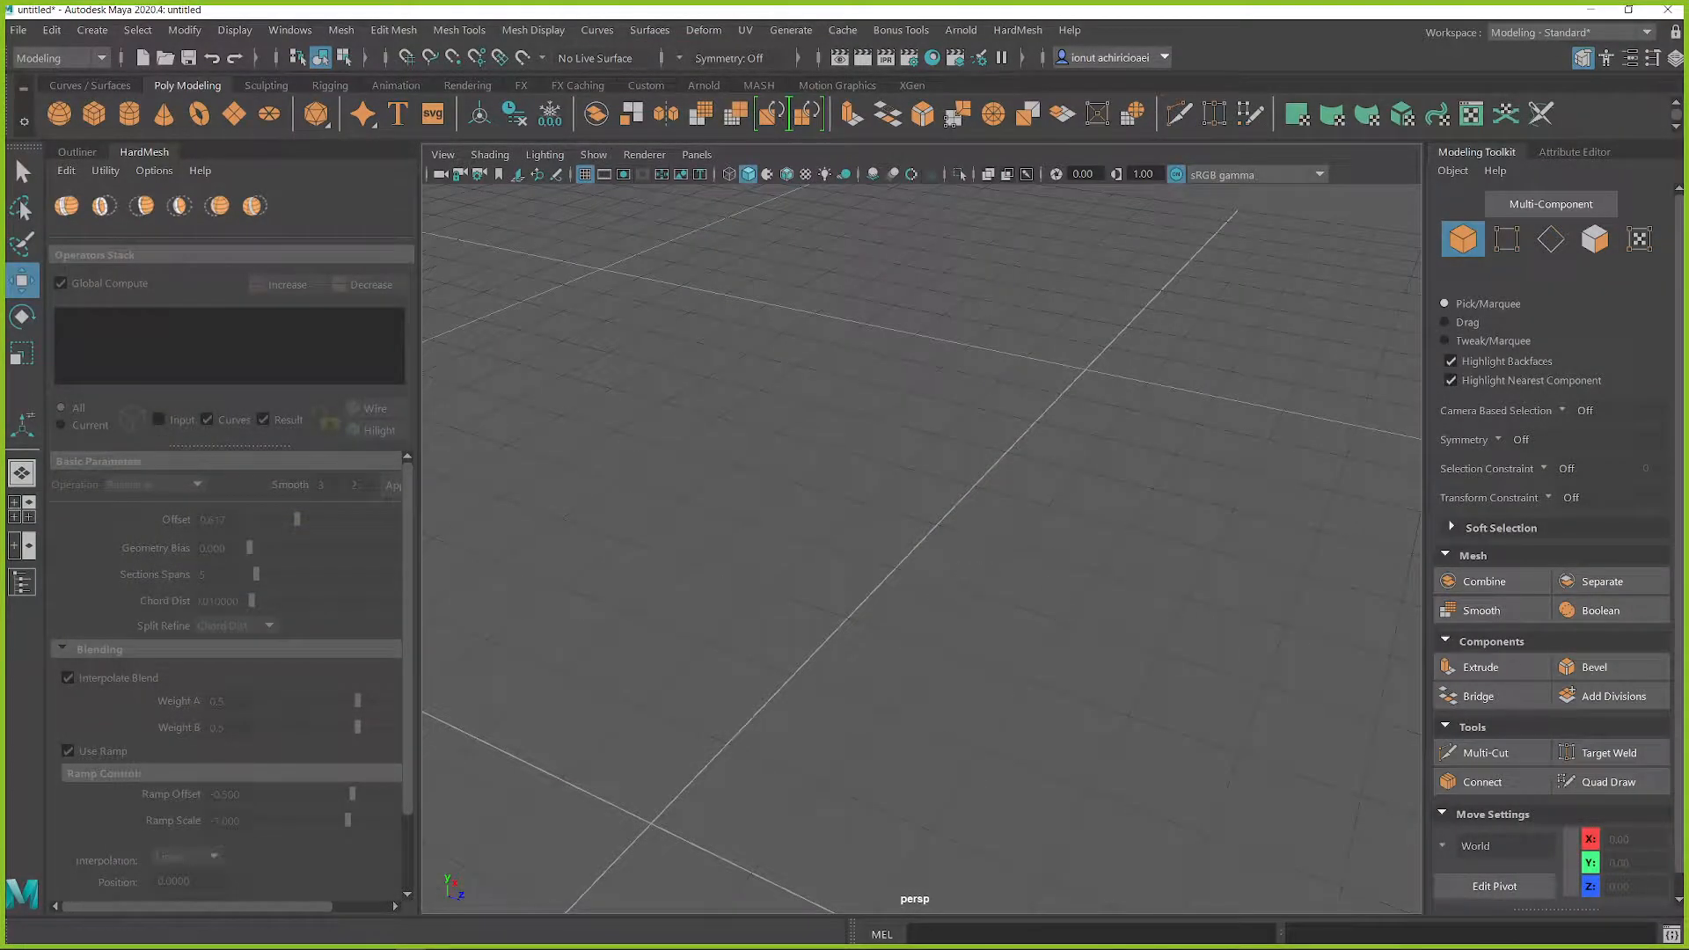
# Step: Create a new polygon cube at the center of the grid and scale it up
pyautogui.keyDown('alt'); pyautogui.moveTo(825, 469); pyautogui.dragTo(959, 546); pyautogui.keyUp('alt')
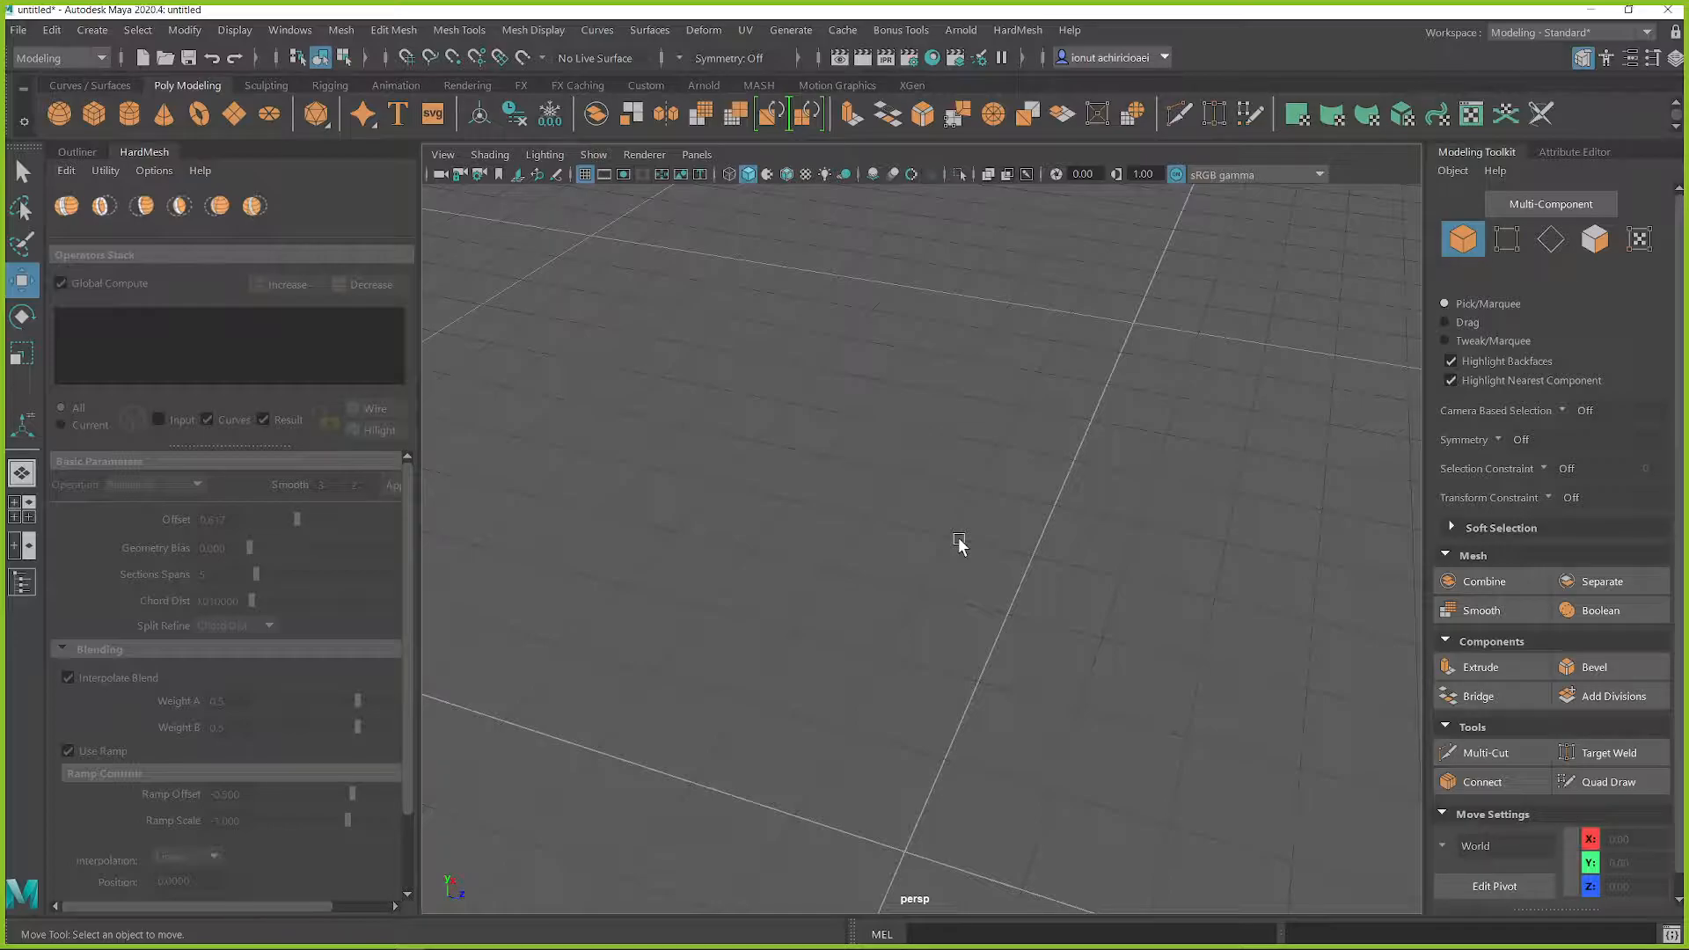
pyautogui.moveTo(965, 539)
pyautogui.keyDown('alt'); pyautogui.mouseDown()
pyautogui.moveTo(995, 472)
pyautogui.moveTo(1120, 475)
pyautogui.moveTo(1095, 524)
pyautogui.moveTo(1002, 472)
pyautogui.moveTo(954, 563)
pyautogui.moveTo(977, 532)
pyautogui.mouseUp(); pyautogui.keyUp('alt')
pyautogui.keyDown('shift'); pyautogui.moveTo(1000, 491); pyautogui.dragTo(993, 551, button='right'); pyautogui.keyUp('shift')
pyautogui.keyDown('alt'); pyautogui.moveTo(992, 558); pyautogui.dragTo(948, 443); pyautogui.keyUp('alt')
pyautogui.press('r')
pyautogui.press('q')
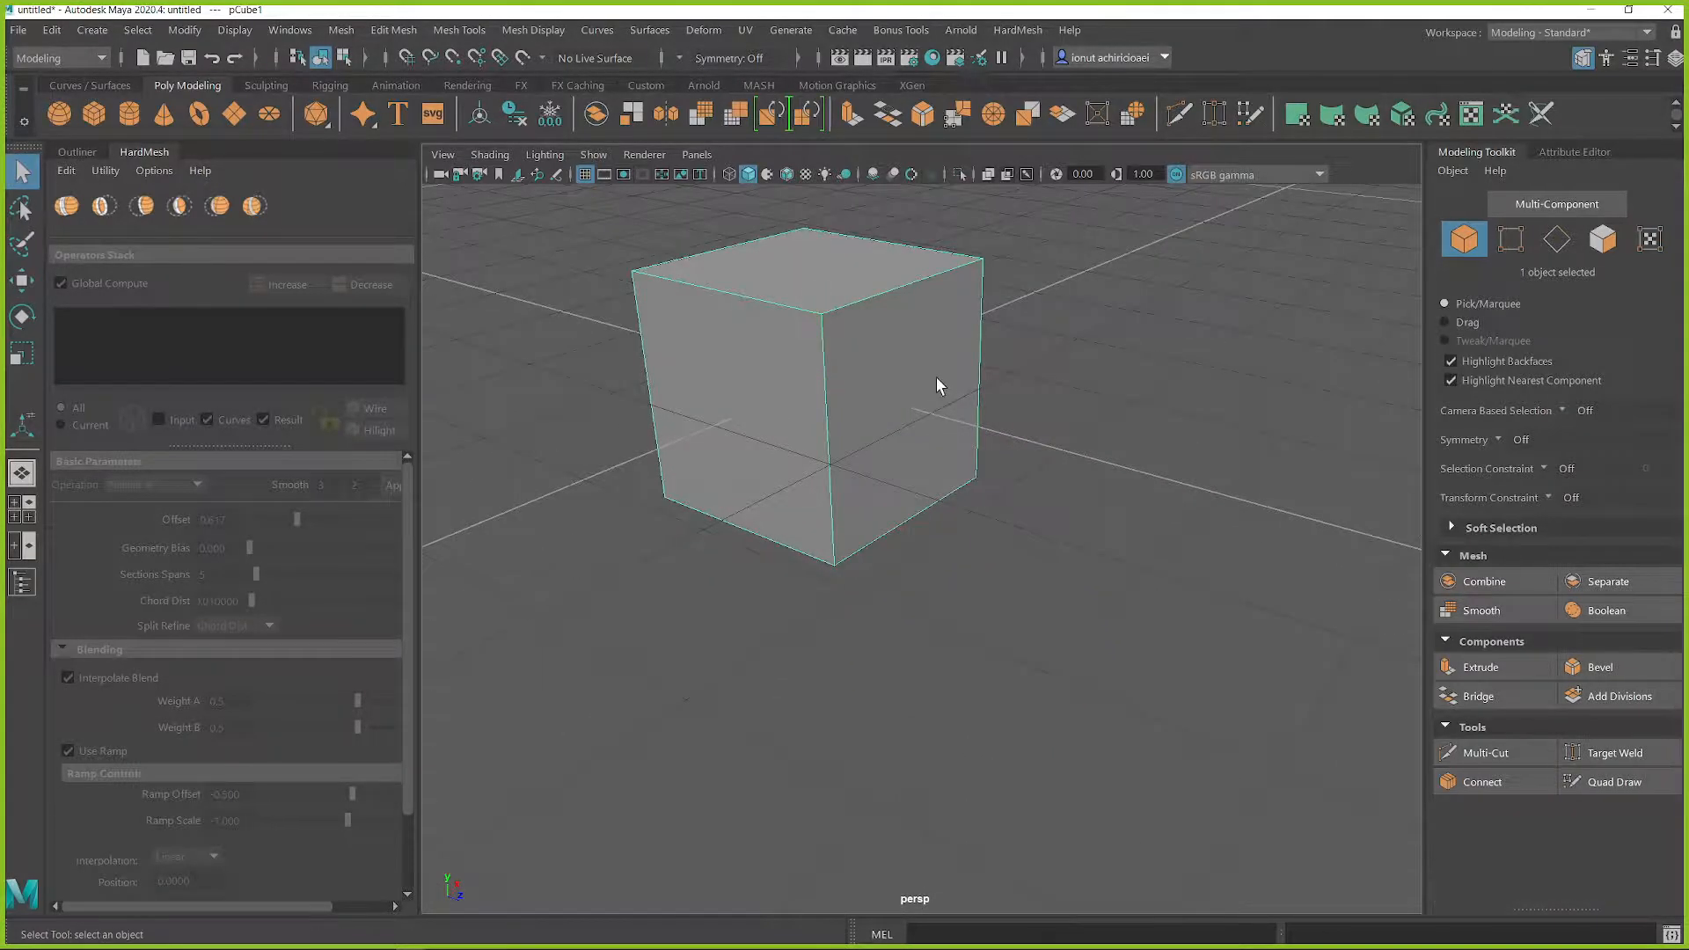
# Step: Compare the cube's display modes and leave it shaded with the smooth preview and cage shown together
pyautogui.press('4')
pyautogui.rightClick(921, 341)
pyautogui.press('3')
pyautogui.press('2')
pyautogui.press('3')
pyautogui.press('5')
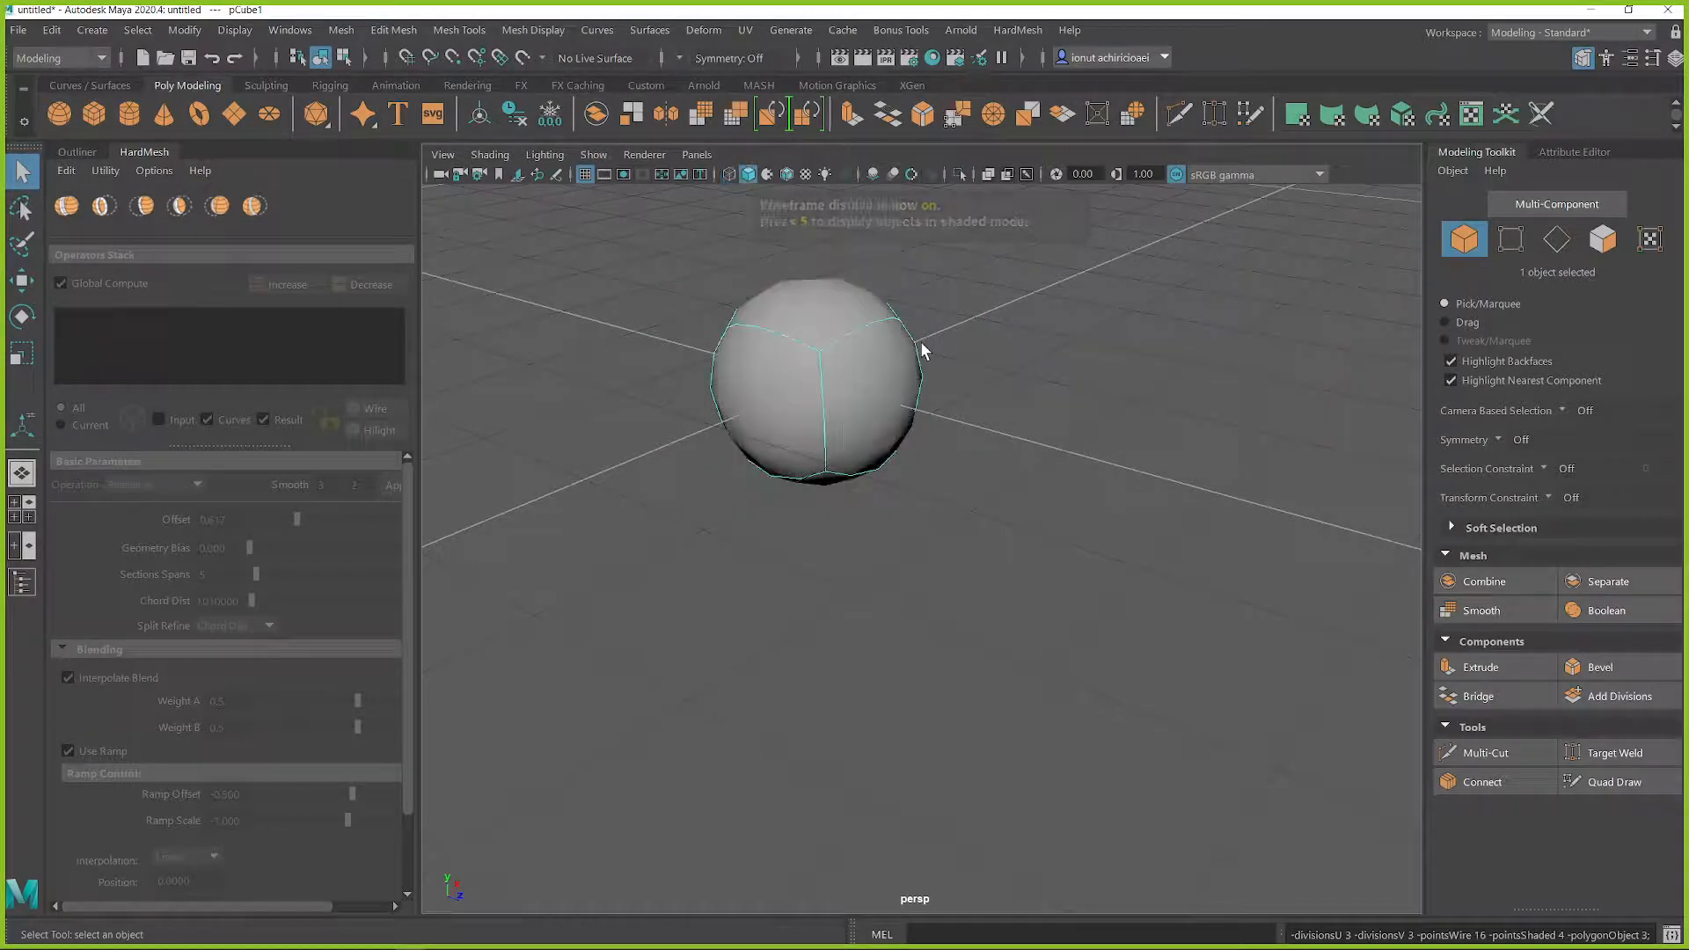
pyautogui.press('2')
# Step: Extrude the cube's end face twice along Z, to about 32.86 and 46.83, to lengthen the body
pyautogui.moveTo(994, 347); pyautogui.dragTo(926, 362, button='right')
pyautogui.click(942, 387)
pyautogui.press('w')
pyautogui.keyDown('shift'); pyautogui.moveTo(971, 423); pyautogui.dragTo(1299, 535); pyautogui.keyUp('shift')
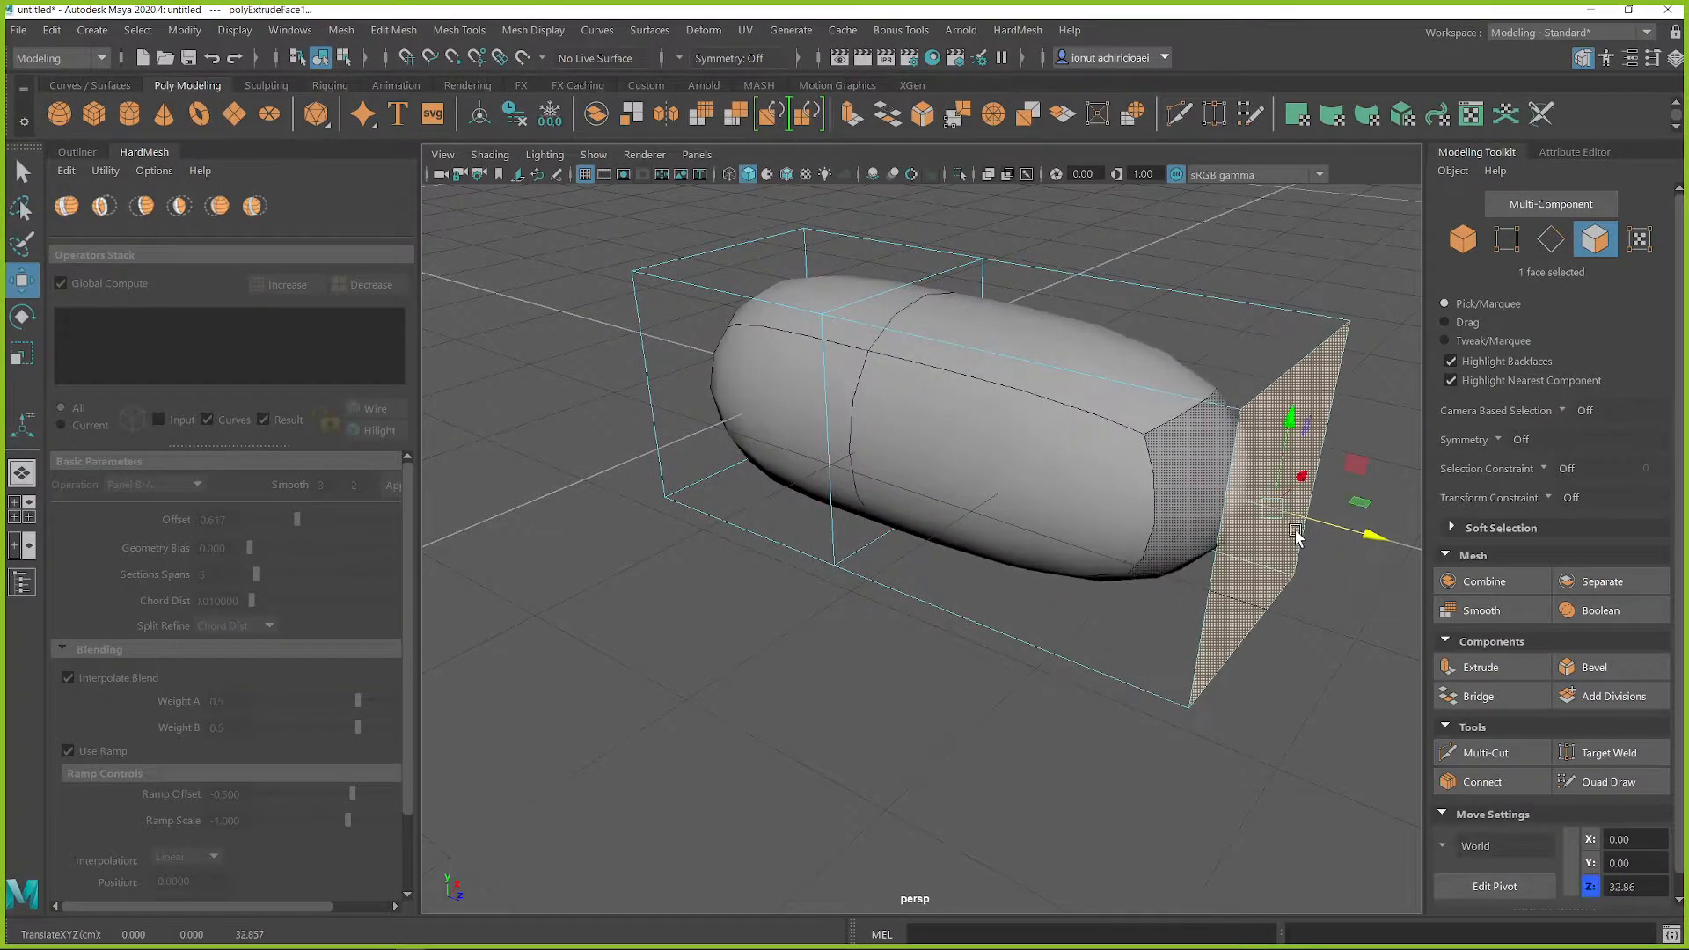
pyautogui.keyDown('alt'); pyautogui.moveTo(1298, 532); pyautogui.dragTo(1109, 491, button='middle'); pyautogui.keyUp('alt')
pyautogui.keyDown('shift'); pyautogui.moveTo(1089, 477); pyautogui.dragTo(1342, 554); pyautogui.keyUp('shift')
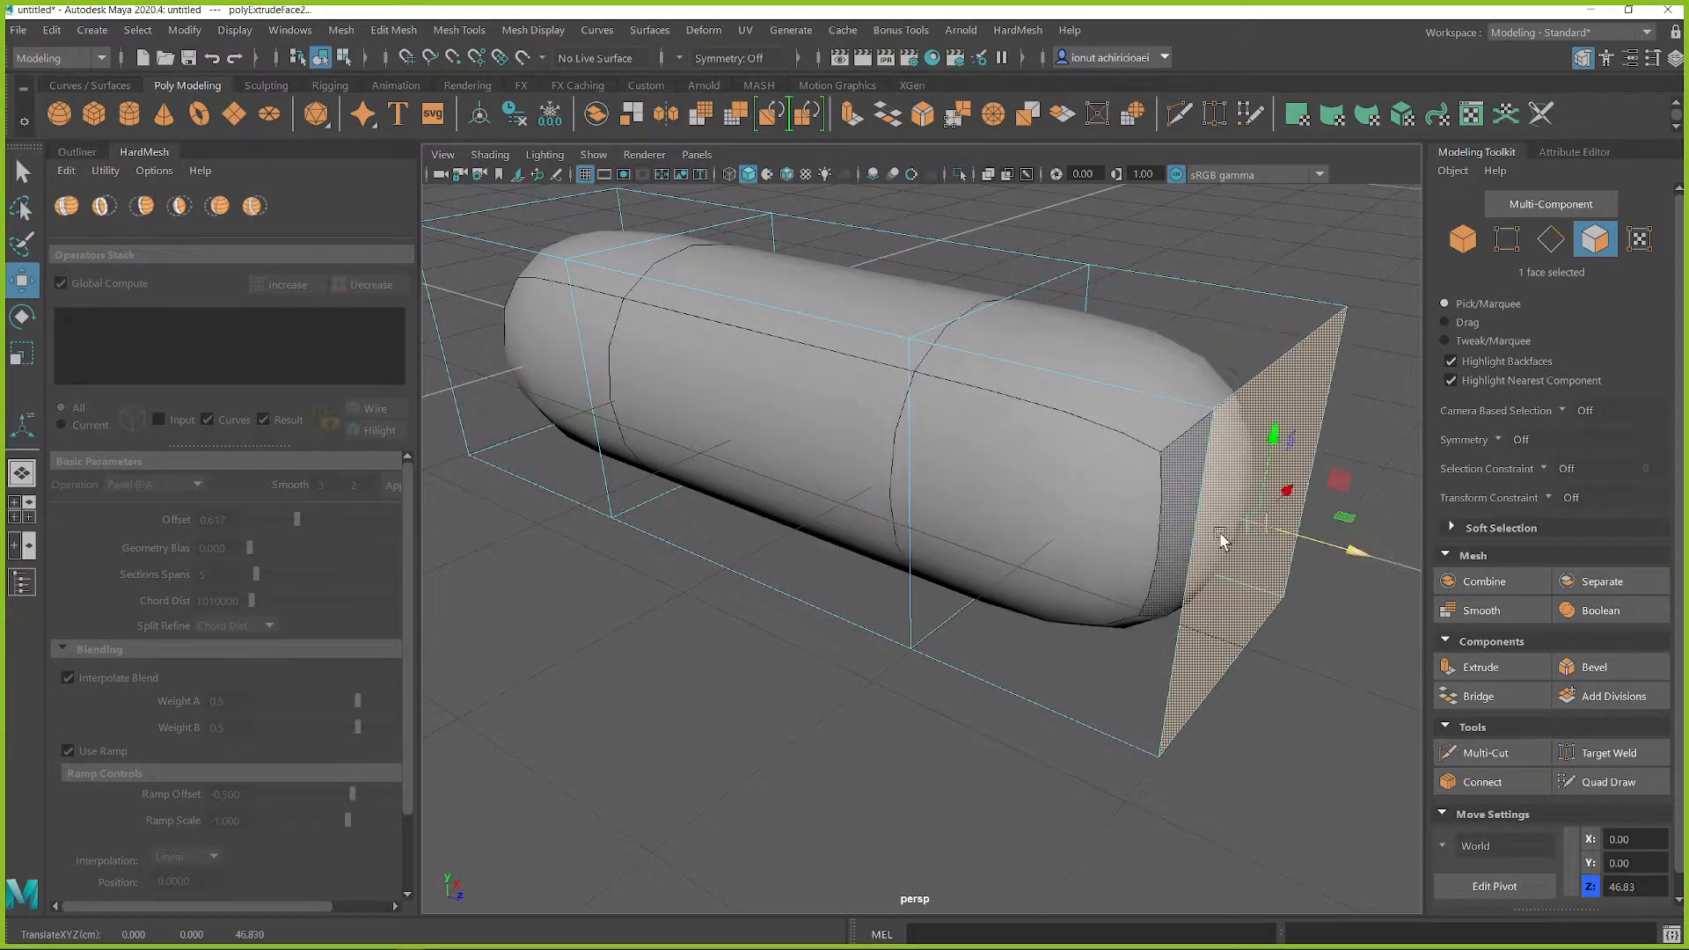
pyautogui.keyDown('alt'); pyautogui.moveTo(1221, 539); pyautogui.dragTo(1176, 471); pyautogui.keyUp('alt')
# Step: Insert a horizontal edge loop around the body and pull its lower end face outward to about Z 61.73
pyautogui.moveTo(1101, 397); pyautogui.dragTo(986, 396, button='right')
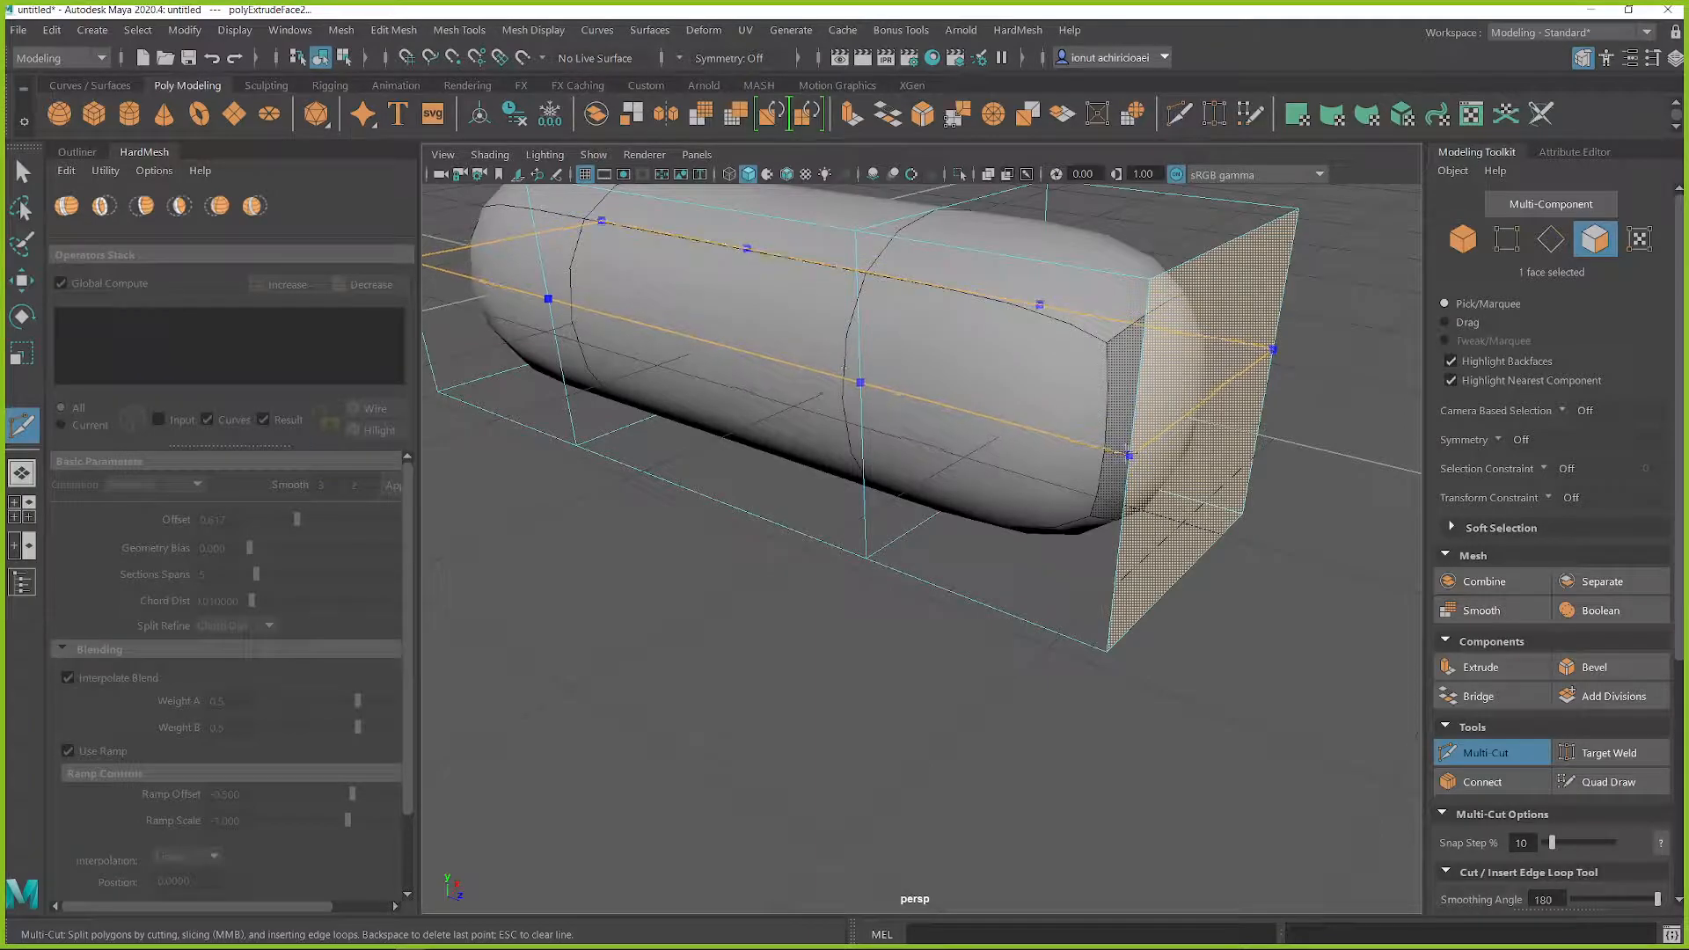
pyautogui.keyDown('ctrl'); pyautogui.click(1127, 453); pyautogui.keyUp('ctrl')
pyautogui.keyDown('alt'); pyautogui.moveTo(1152, 480); pyautogui.dragTo(1453, 626); pyautogui.keyUp('alt')
pyautogui.press('q')
pyautogui.click(1035, 566)
pyautogui.press('w')
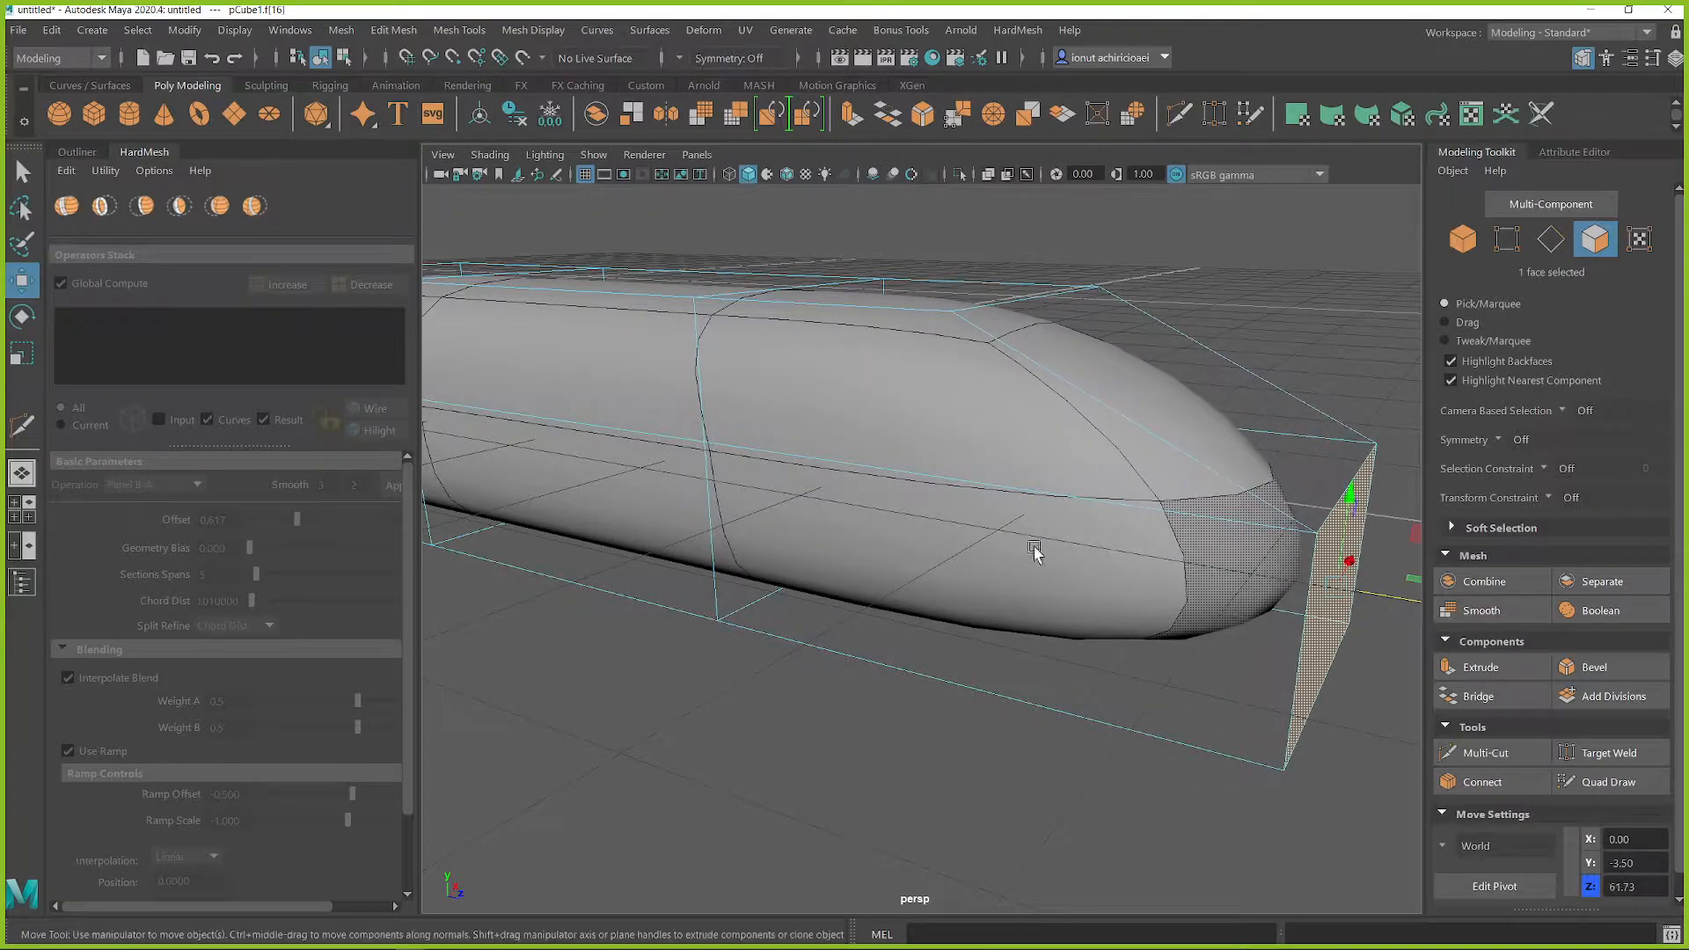
pyautogui.scroll(-5, 822, 497)
# Step: Select the strip of three top faces, narrow it, and lower it to about Y 5.61
pyautogui.keyDown('alt'); pyautogui.moveTo(814, 500); pyautogui.dragTo(836, 492, button='middle'); pyautogui.keyUp('alt')
pyautogui.keyDown('alt'); pyautogui.moveTo(836, 492); pyautogui.dragTo(828, 426); pyautogui.keyUp('alt')
pyautogui.click(743, 392)
pyautogui.keyDown('shift'); pyautogui.doubleClick(831, 459); pyautogui.keyUp('shift')
pyautogui.press('r')
pyautogui.press('w')
pyautogui.moveTo(776, 316); pyautogui.dragTo(777, 341)
pyautogui.keyDown('alt'); pyautogui.moveTo(792, 405); pyautogui.dragTo(1090, 477); pyautogui.keyUp('alt')
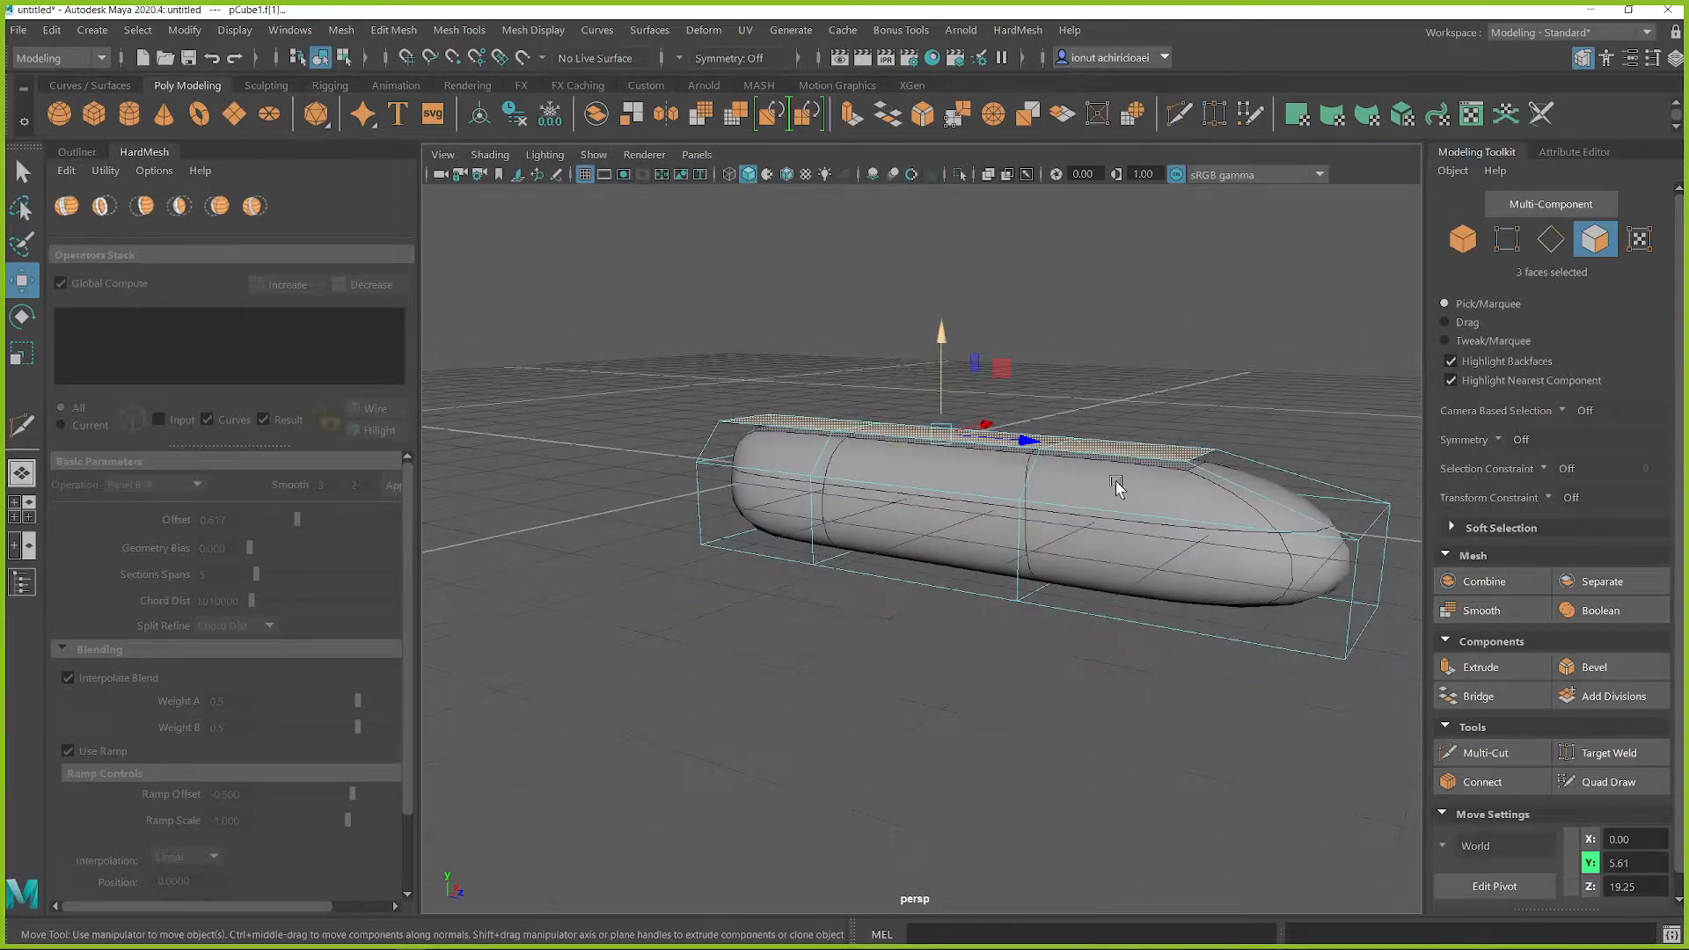
pyautogui.keyDown('alt'); pyautogui.moveTo(1205, 512); pyautogui.dragTo(1102, 498, button='middle'); pyautogui.keyUp('alt')
# Step: Insert a vertical edge loop lengthwise along the middle of the body with Multi-Cut
pyautogui.scroll(5, 1101, 500)
pyautogui.keyDown('shift'); pyautogui.moveTo(1115, 486); pyautogui.dragTo(1025, 491, button='right'); pyautogui.keyUp('shift')
pyautogui.keyDown('alt'); pyautogui.moveTo(1025, 491); pyautogui.dragTo(677, 472); pyautogui.keyUp('alt')
pyautogui.keyDown('alt'); pyautogui.moveTo(677, 472); pyautogui.dragTo(846, 481, button='middle'); pyautogui.keyUp('alt')
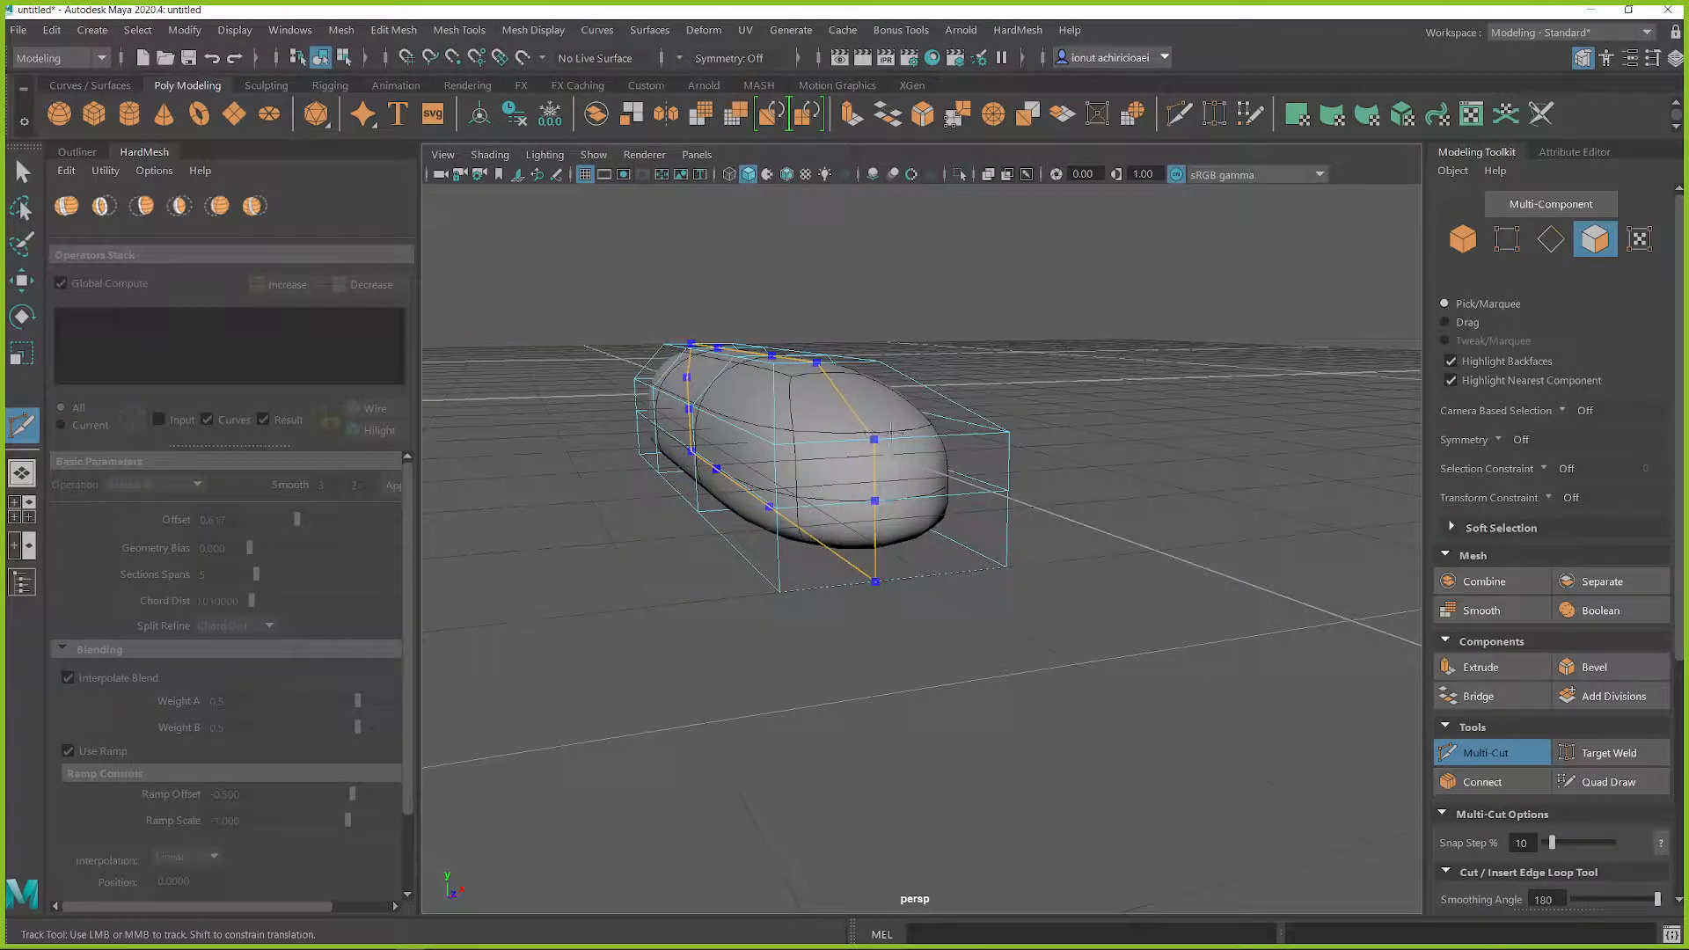
pyautogui.keyDown('ctrl'); pyautogui.click(873, 437); pyautogui.keyUp('ctrl')
pyautogui.keyDown('alt'); pyautogui.moveTo(959, 482); pyautogui.dragTo(1152, 517); pyautogui.keyUp('alt')
pyautogui.keyDown('alt'); pyautogui.moveTo(1153, 516); pyautogui.dragTo(978, 519, button='middle'); pyautogui.keyUp('alt')
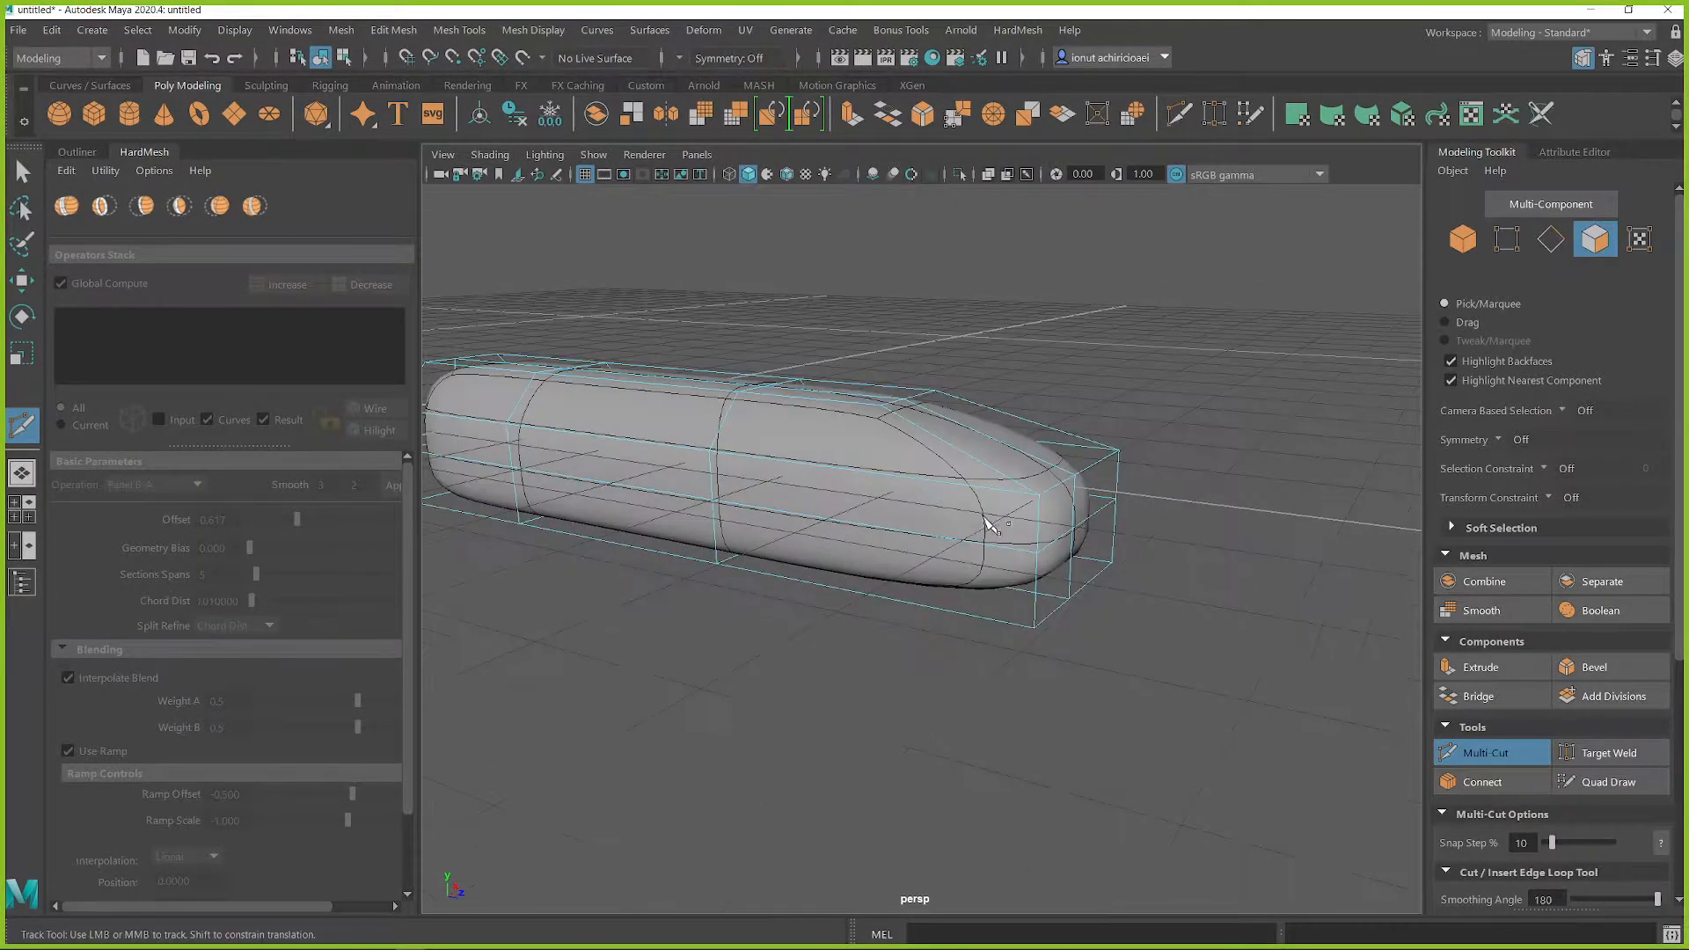
# Step: Select the nose's center vertical edge, compare the smooth and cage previews, and turn on textured shading
pyautogui.press('q')
pyautogui.moveTo(1072, 501); pyautogui.dragTo(1075, 463, button='right')
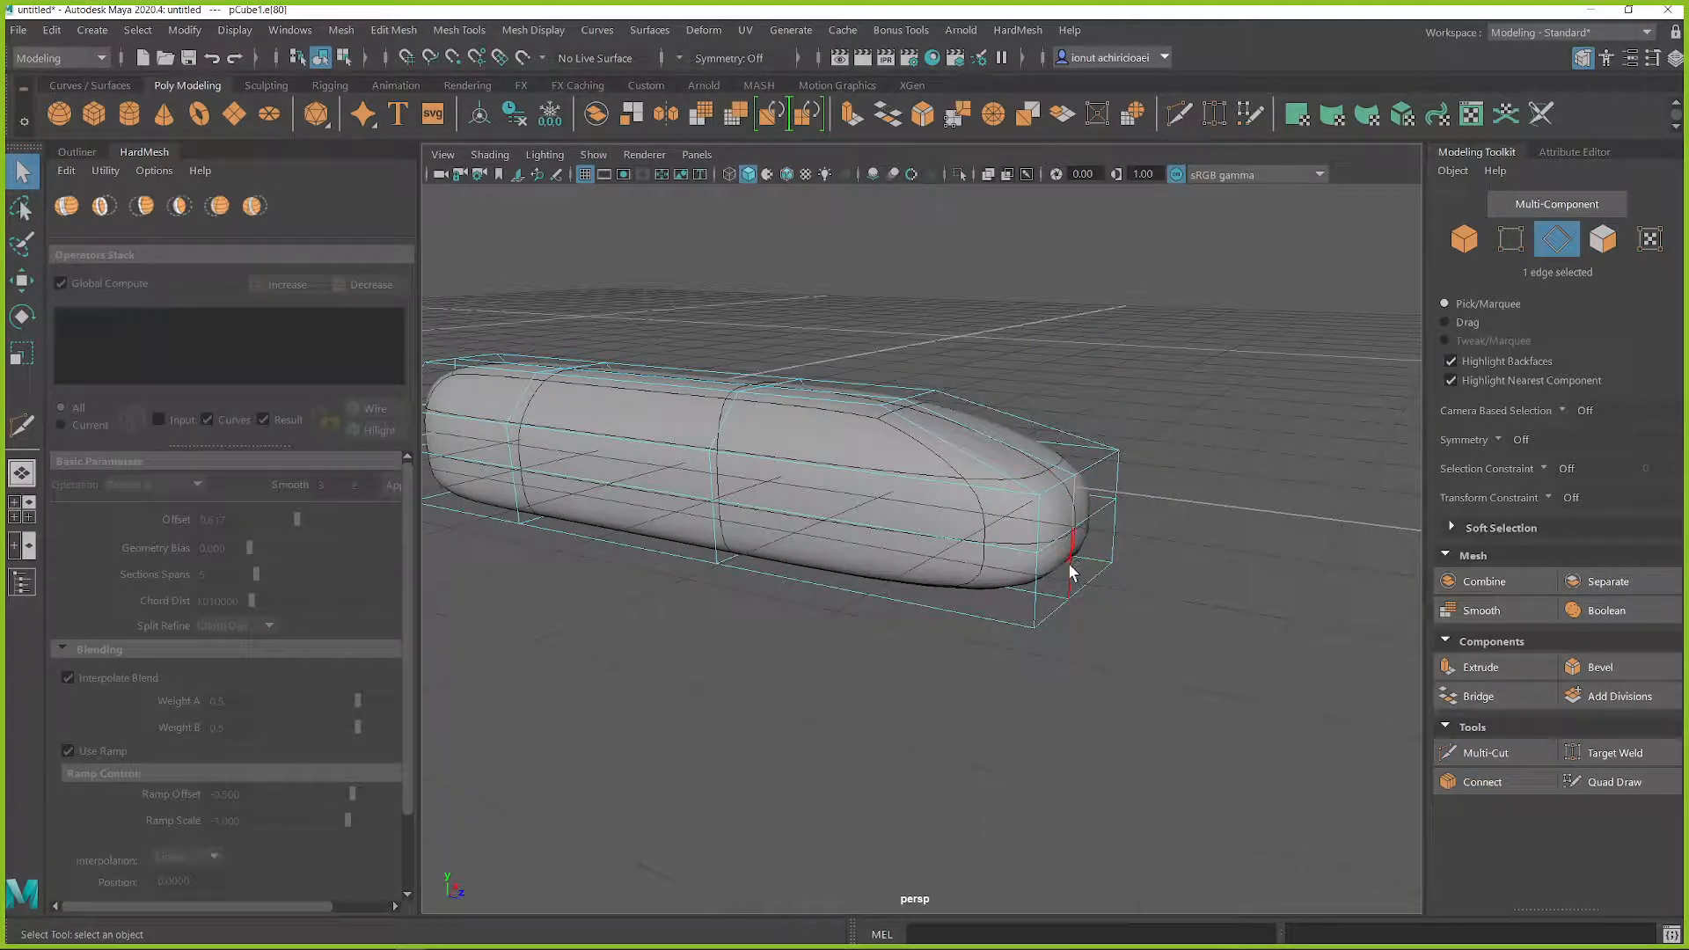
pyautogui.press('3')
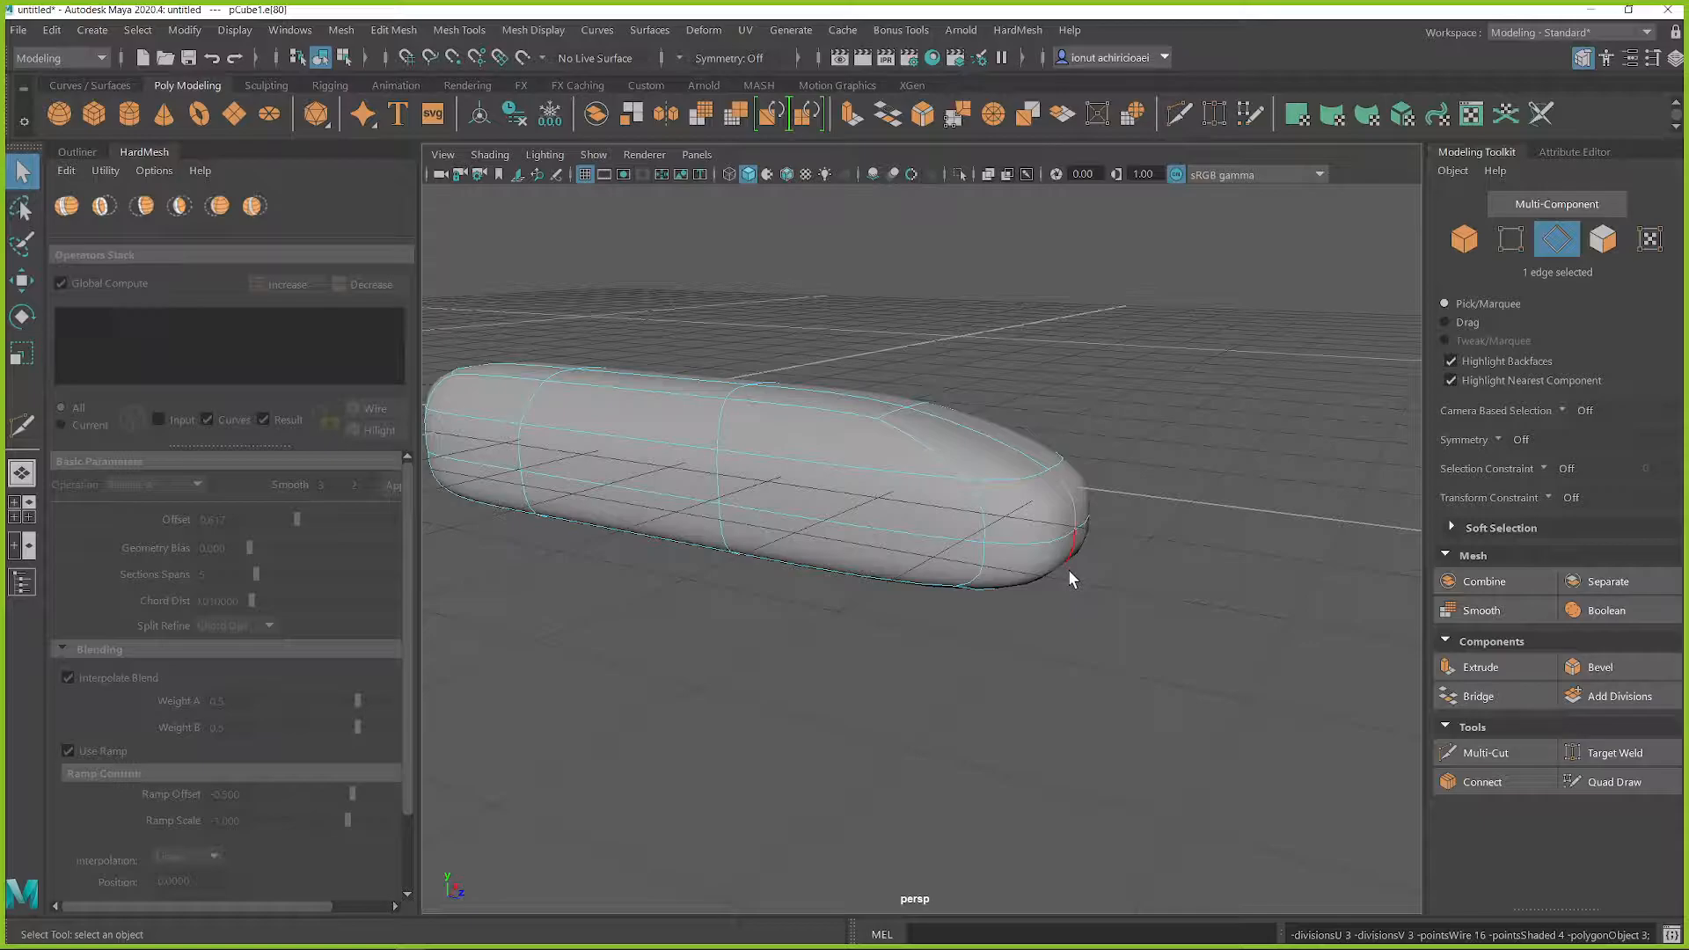
pyautogui.press('4')
pyautogui.press('5')
pyautogui.hotkey('alt', 'x')
pyautogui.press('6')
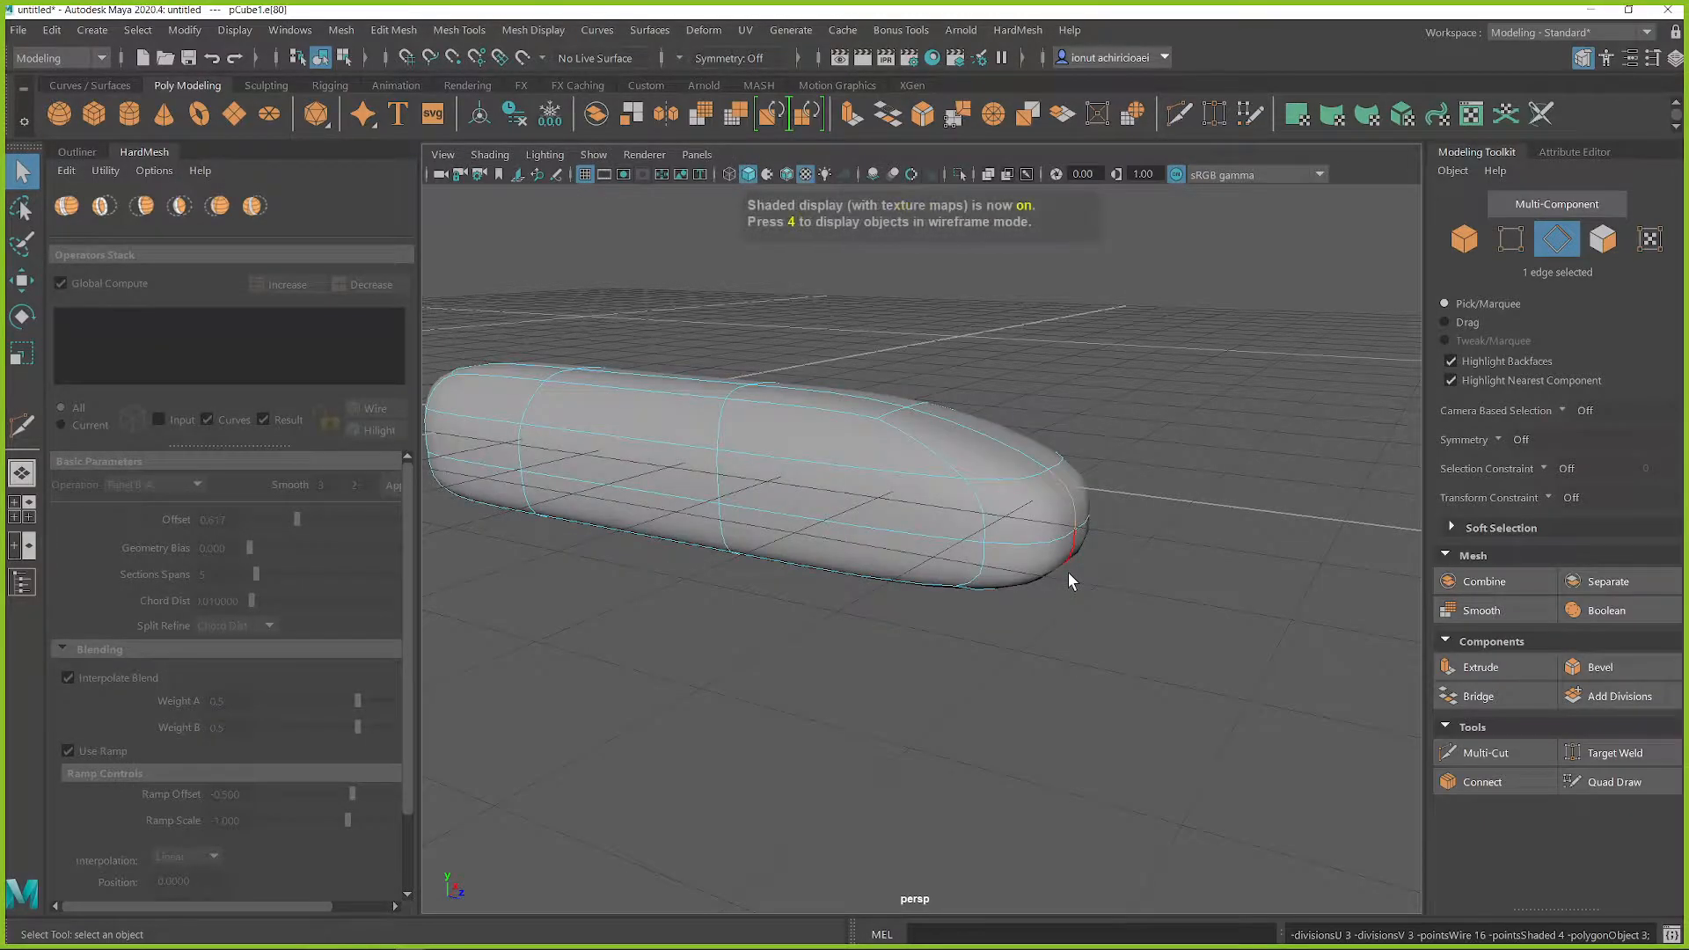
pyautogui.press('2')
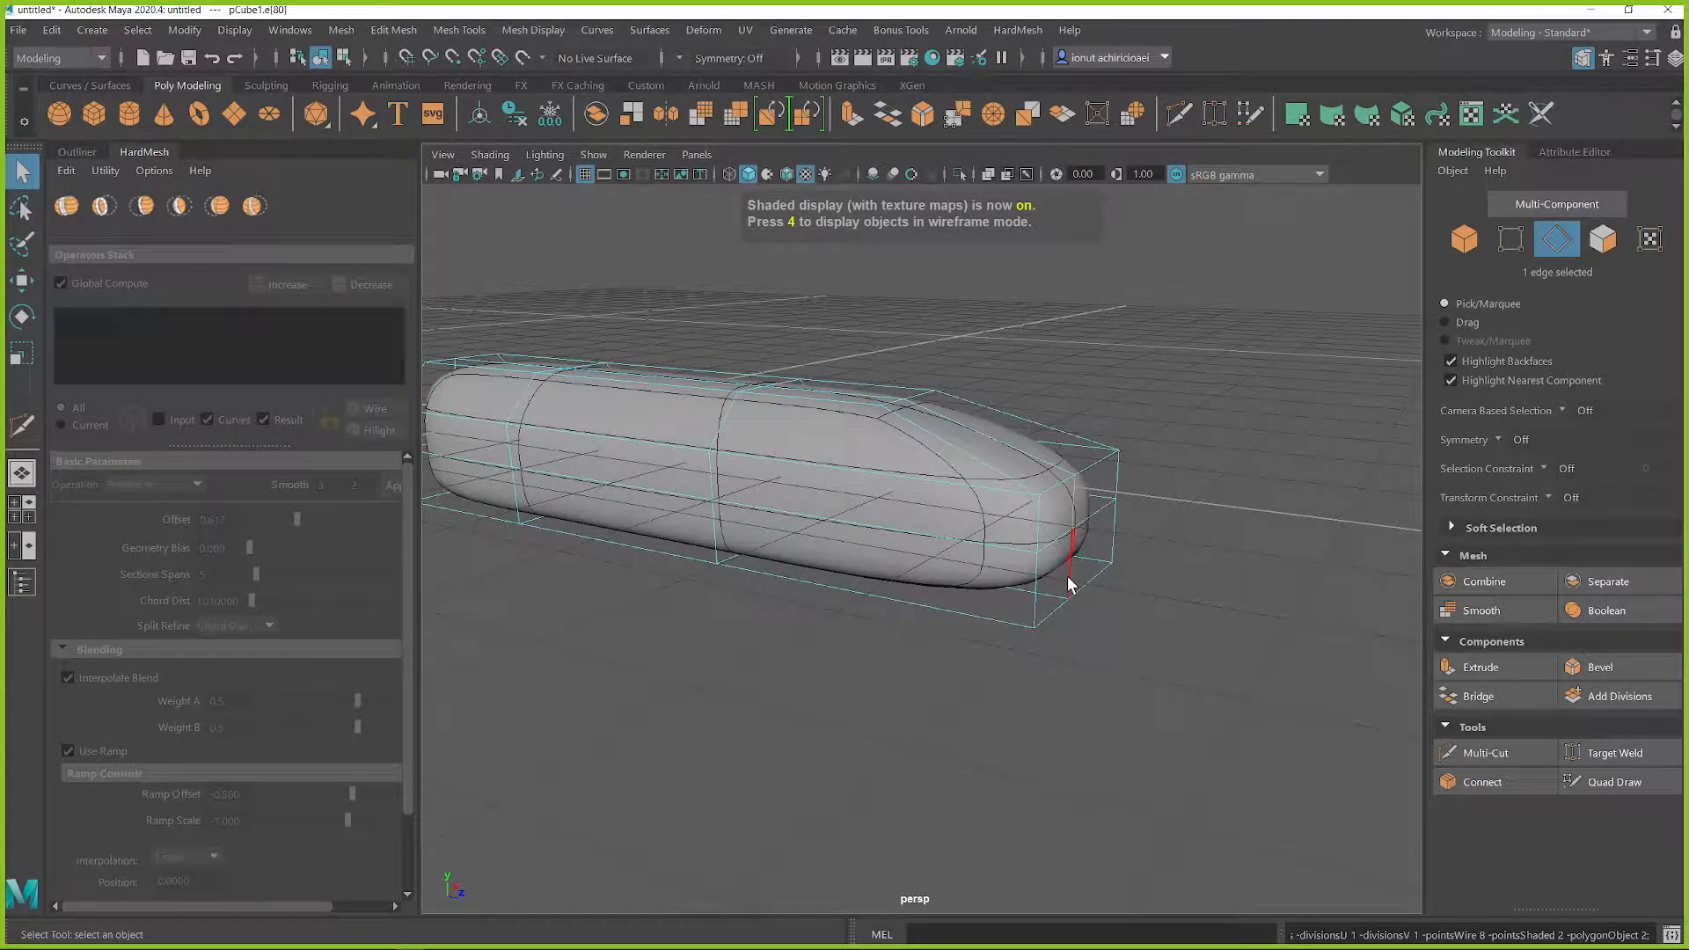
pyautogui.press('6')
# Step: Move the two center edges of the nose outward and return to object selection
pyautogui.keyDown('alt'); pyautogui.moveTo(1107, 564); pyautogui.dragTo(974, 562); pyautogui.keyUp('alt')
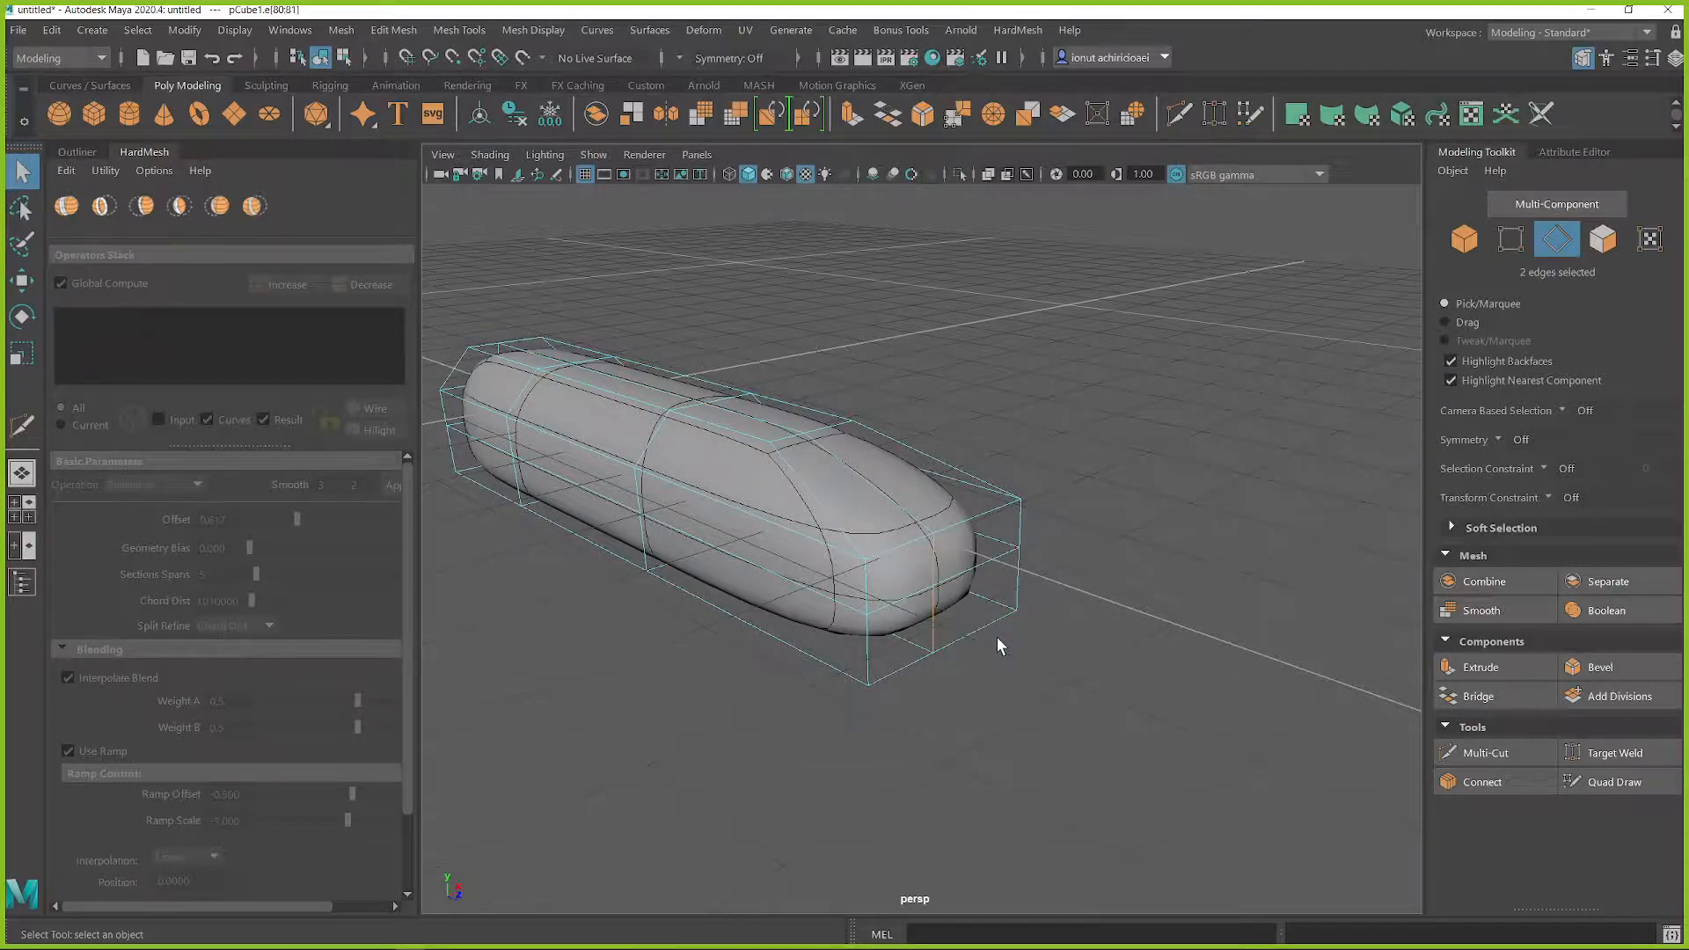
pyautogui.press('w')
pyautogui.moveTo(997, 622); pyautogui.dragTo(1062, 641)
pyautogui.moveTo(930, 431); pyautogui.dragTo(1012, 365, button='right')
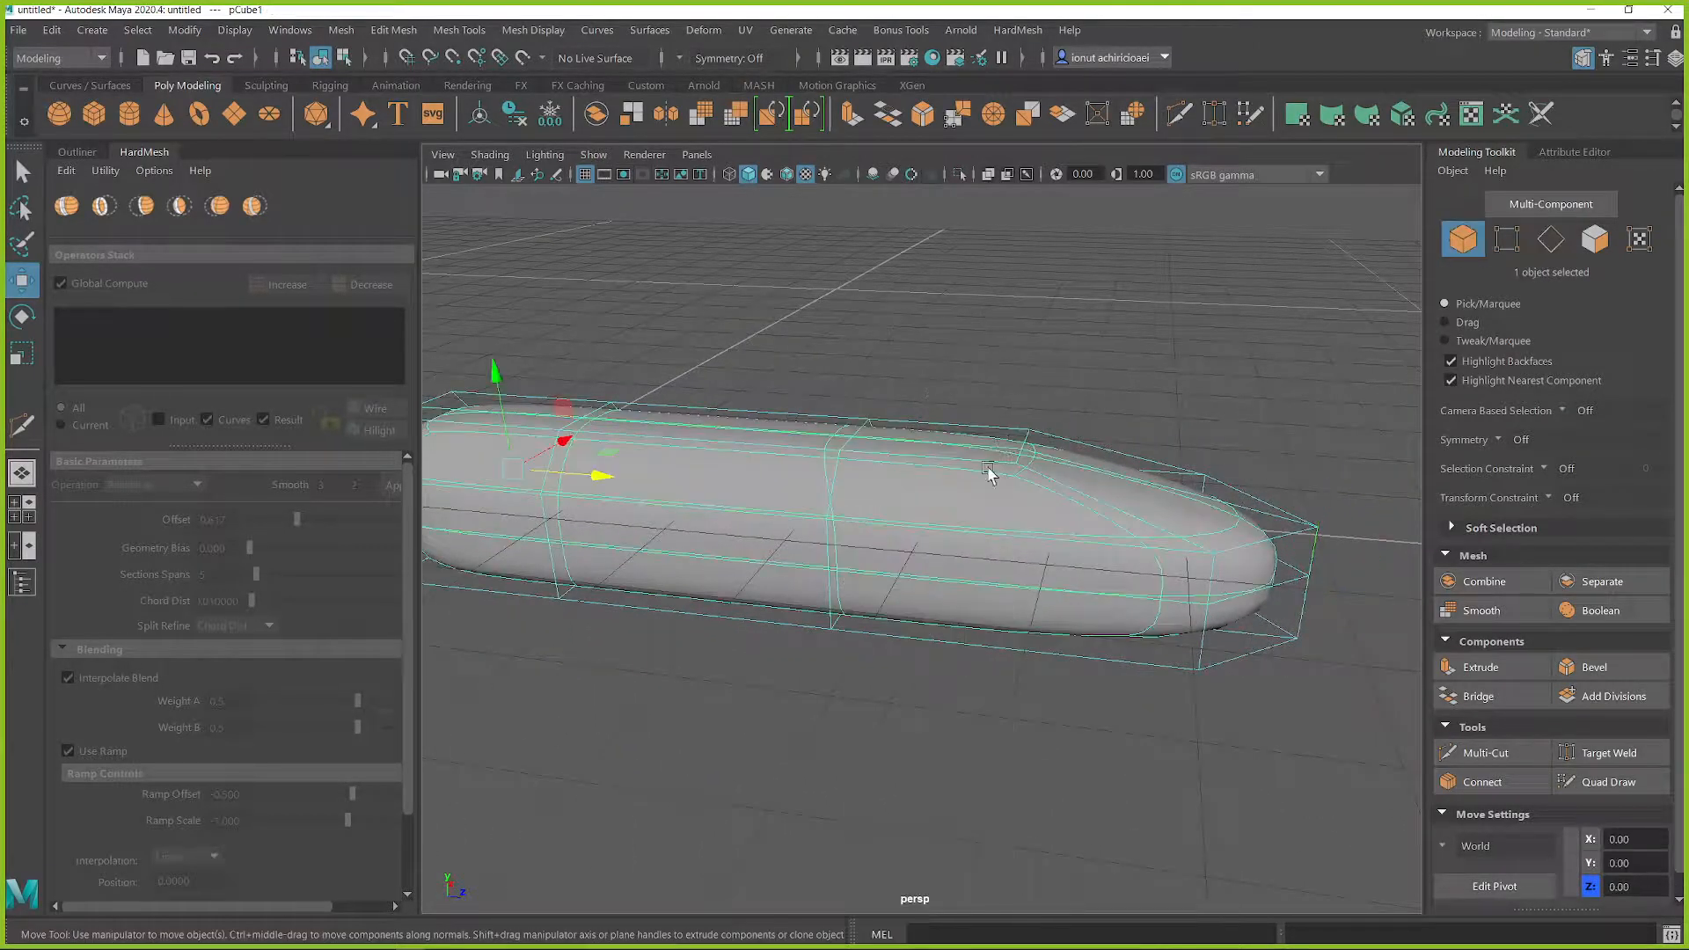
# Step: Duplicate the body, scale the copy flatter and wider, and lower it to form a base beneath the original
pyautogui.keyDown('alt'); pyautogui.moveTo(934, 498); pyautogui.dragTo(1018, 478, button='middle'); pyautogui.keyUp('alt')
pyautogui.moveTo(1018, 479)
pyautogui.keyDown('alt'); pyautogui.mouseDown()
pyautogui.moveTo(941, 464)
pyautogui.moveTo(1067, 467)
pyautogui.moveTo(1074, 445)
pyautogui.moveTo(1036, 466)
pyautogui.mouseUp(); pyautogui.keyUp('alt')
pyautogui.press('r')
pyautogui.moveTo(683, 275); pyautogui.dragTo(682, 283)
pyautogui.moveTo(773, 374); pyautogui.dragTo(811, 377)
pyautogui.press('w')
pyautogui.moveTo(695, 282); pyautogui.dragTo(695, 313)
pyautogui.keyDown('alt'); pyautogui.moveTo(695, 313); pyautogui.dragTo(803, 352); pyautogui.keyUp('alt')
pyautogui.moveTo(765, 437); pyautogui.dragTo(919, 468)
# Step: Create a HardMesh Union from the two bodies and apply smooth level 3 to both inputs
pyautogui.press('q')
pyautogui.click(934, 435)
pyautogui.keyDown('shift'); pyautogui.click(886, 526); pyautogui.keyUp('shift')
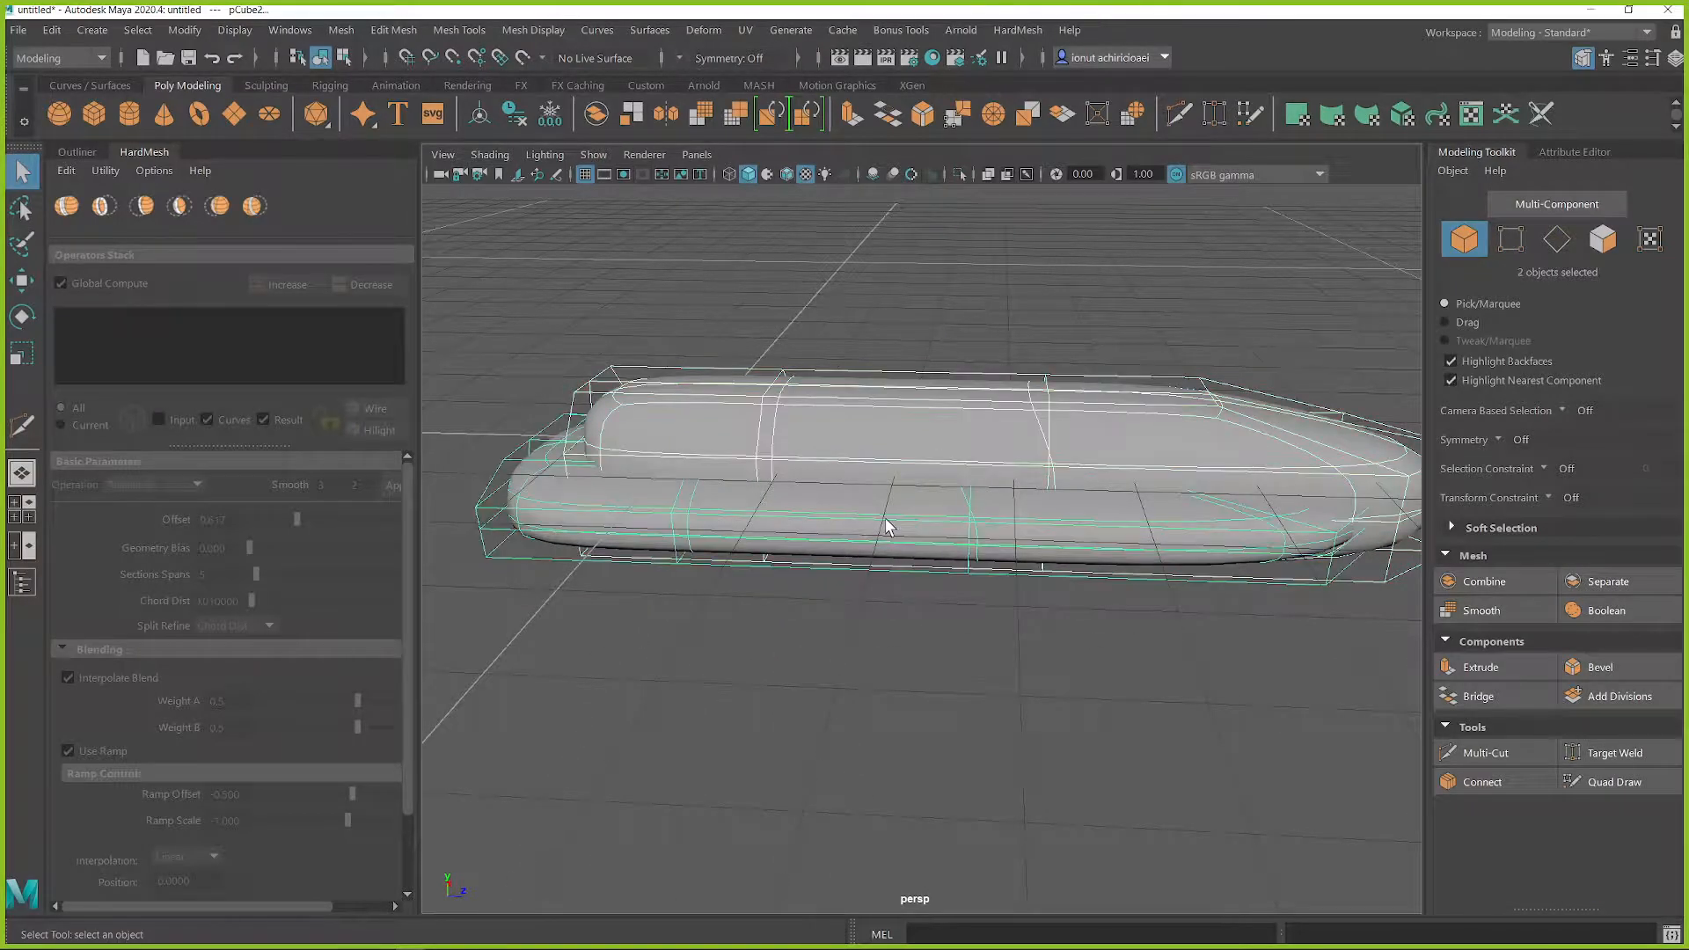
pyautogui.click(67, 206)
pyautogui.click(338, 481)
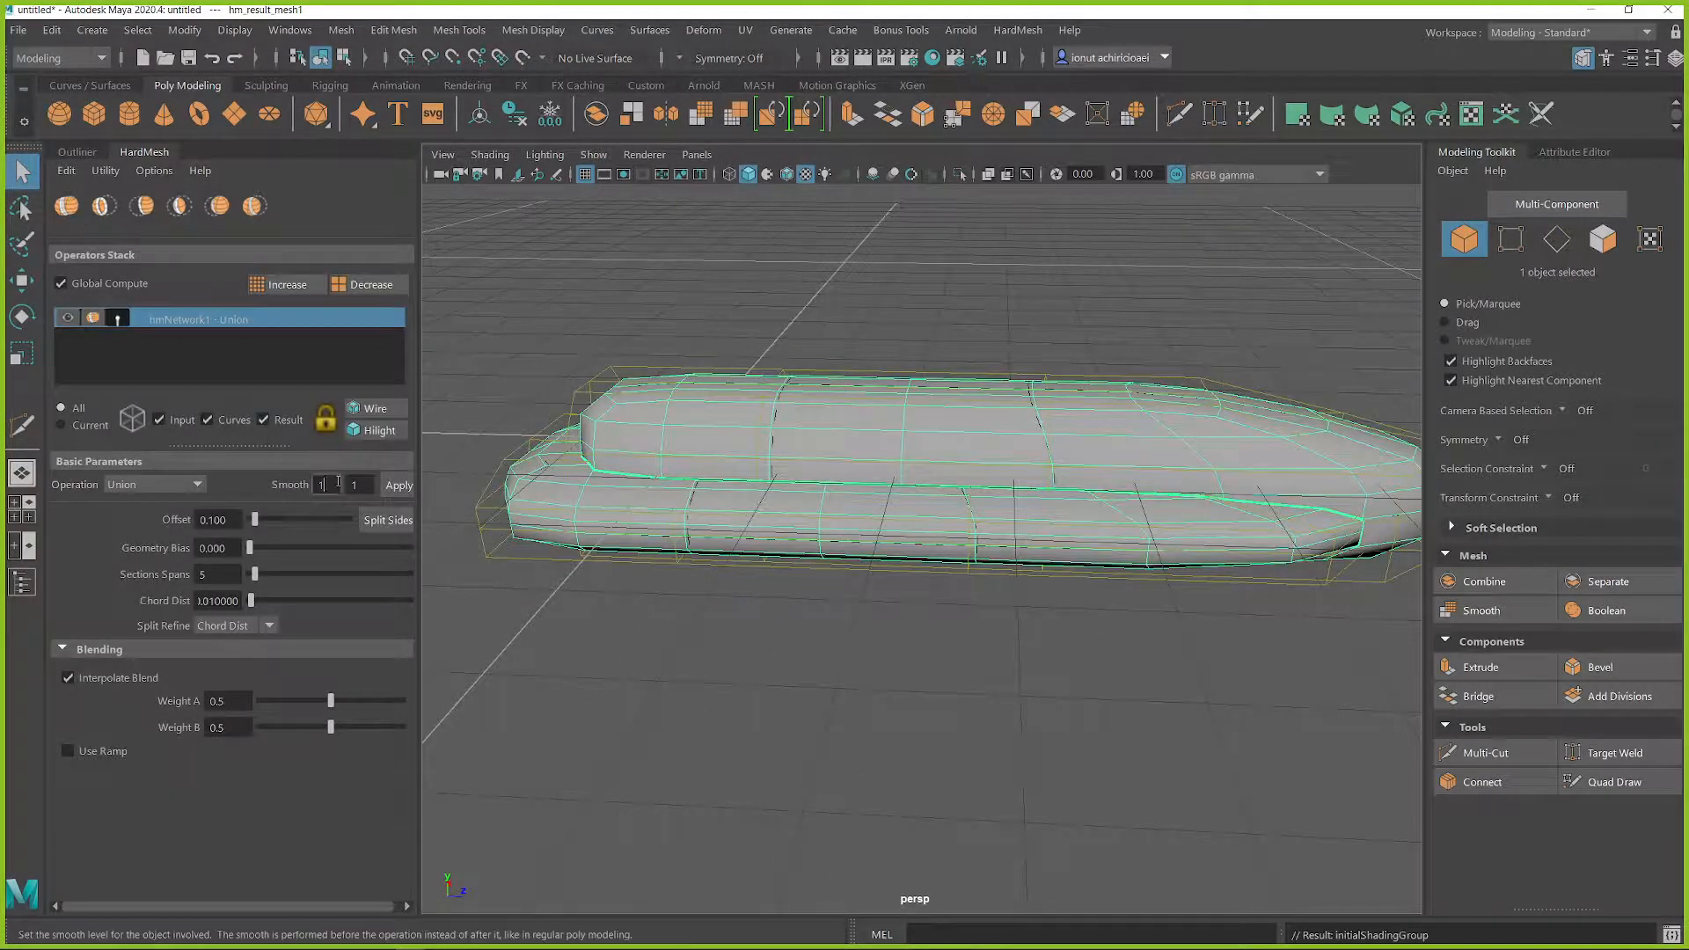
pyautogui.click(389, 485)
pyautogui.keyDown('alt'); pyautogui.moveTo(1206, 519); pyautogui.dragTo(937, 490); pyautogui.keyUp('alt')
pyautogui.keyDown('alt'); pyautogui.moveTo(937, 490); pyautogui.dragTo(961, 485, button='middle'); pyautogui.keyUp('alt')
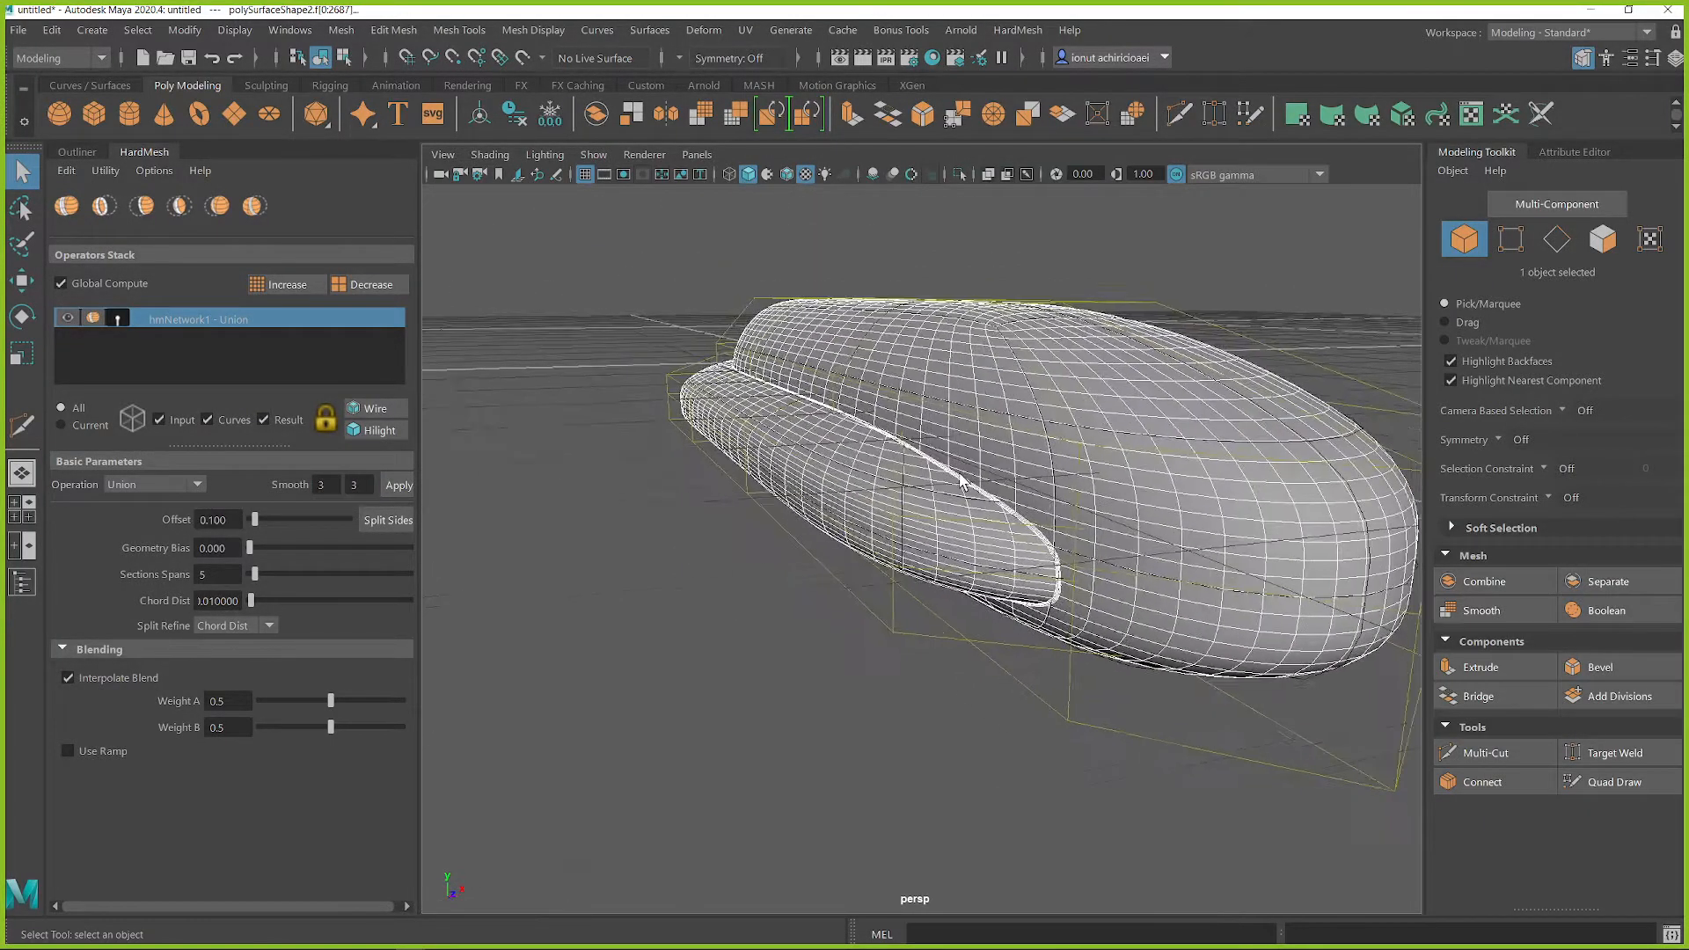
# Step: Increase the union's offset to 0.671 and clear the selection
pyautogui.scroll(3, 961, 484)
pyautogui.moveTo(253, 524); pyautogui.dragTo(283, 524)
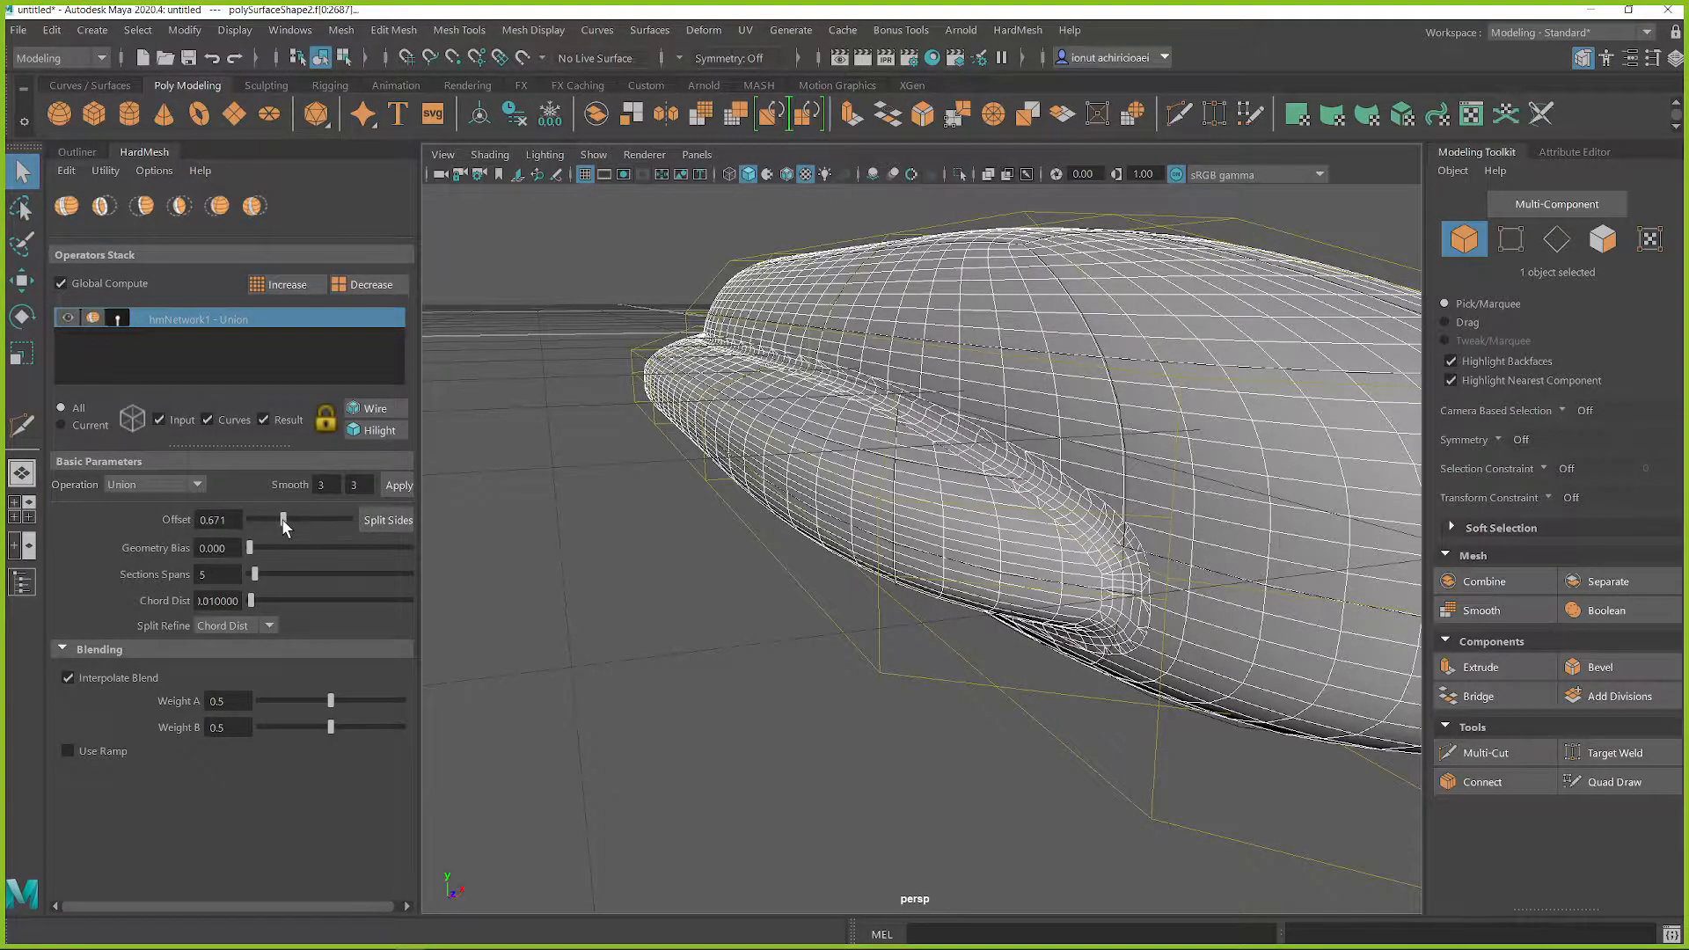
pyautogui.scroll(-4, 800, 667)
pyautogui.click(816, 655)
pyautogui.keyDown('alt'); pyautogui.moveTo(818, 664); pyautogui.dragTo(1192, 614); pyautogui.keyUp('alt')
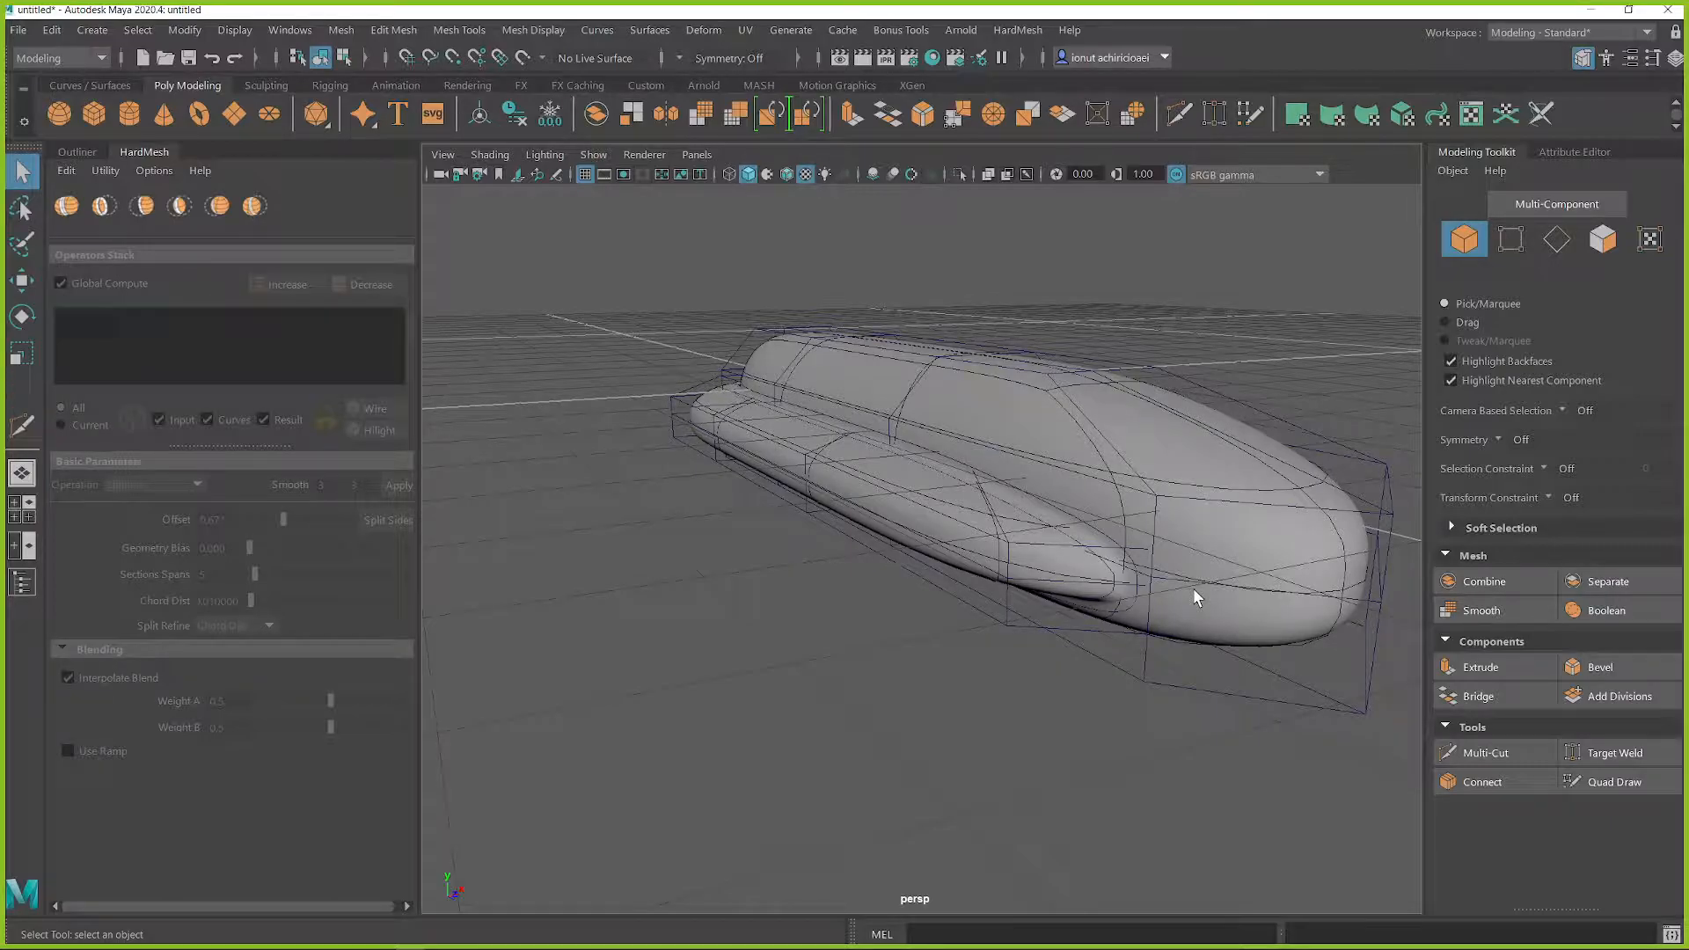
# Step: Create a new polygon cube and raise it above the hull
pyautogui.keyDown('alt'); pyautogui.moveTo(1040, 642); pyautogui.dragTo(1067, 395); pyautogui.keyUp('alt')
pyautogui.keyDown('shift'); pyautogui.rightClick(1068, 394); pyautogui.keyUp('shift')
pyautogui.keyDown('shift'); pyautogui.moveTo(1067, 394); pyautogui.dragTo(1059, 450, button='right'); pyautogui.keyUp('shift')
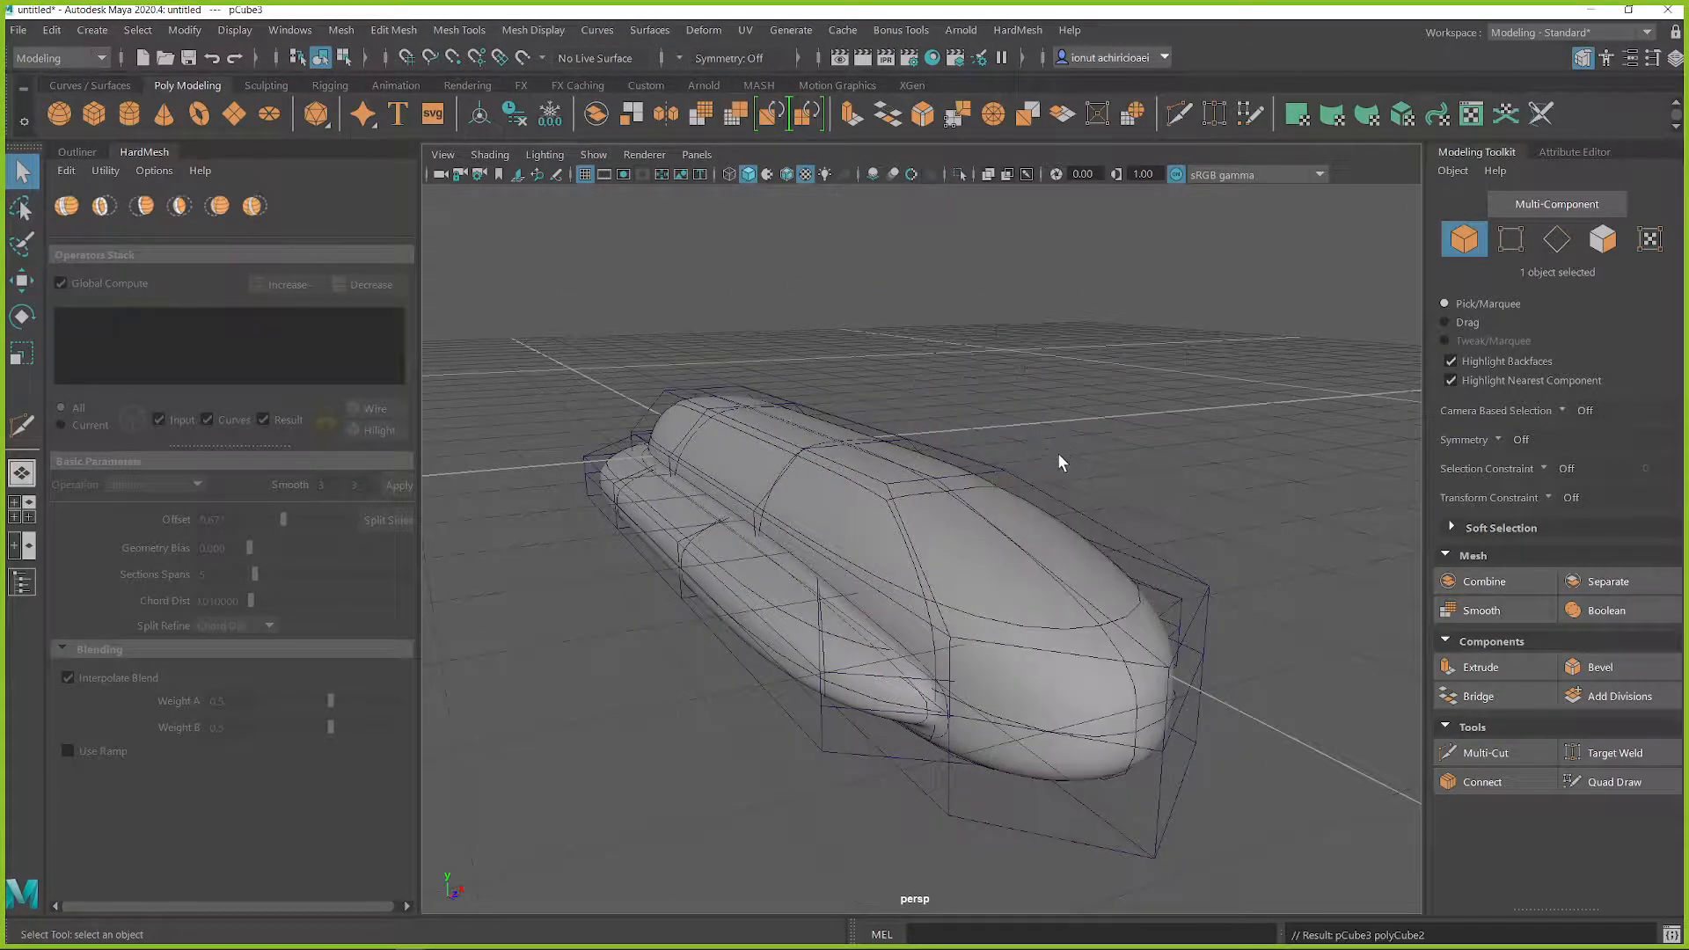
pyautogui.scroll(-5, 1045, 491)
pyautogui.keyDown('alt'); pyautogui.moveTo(1044, 494); pyautogui.dragTo(1009, 491); pyautogui.keyUp('alt')
pyautogui.press('w')
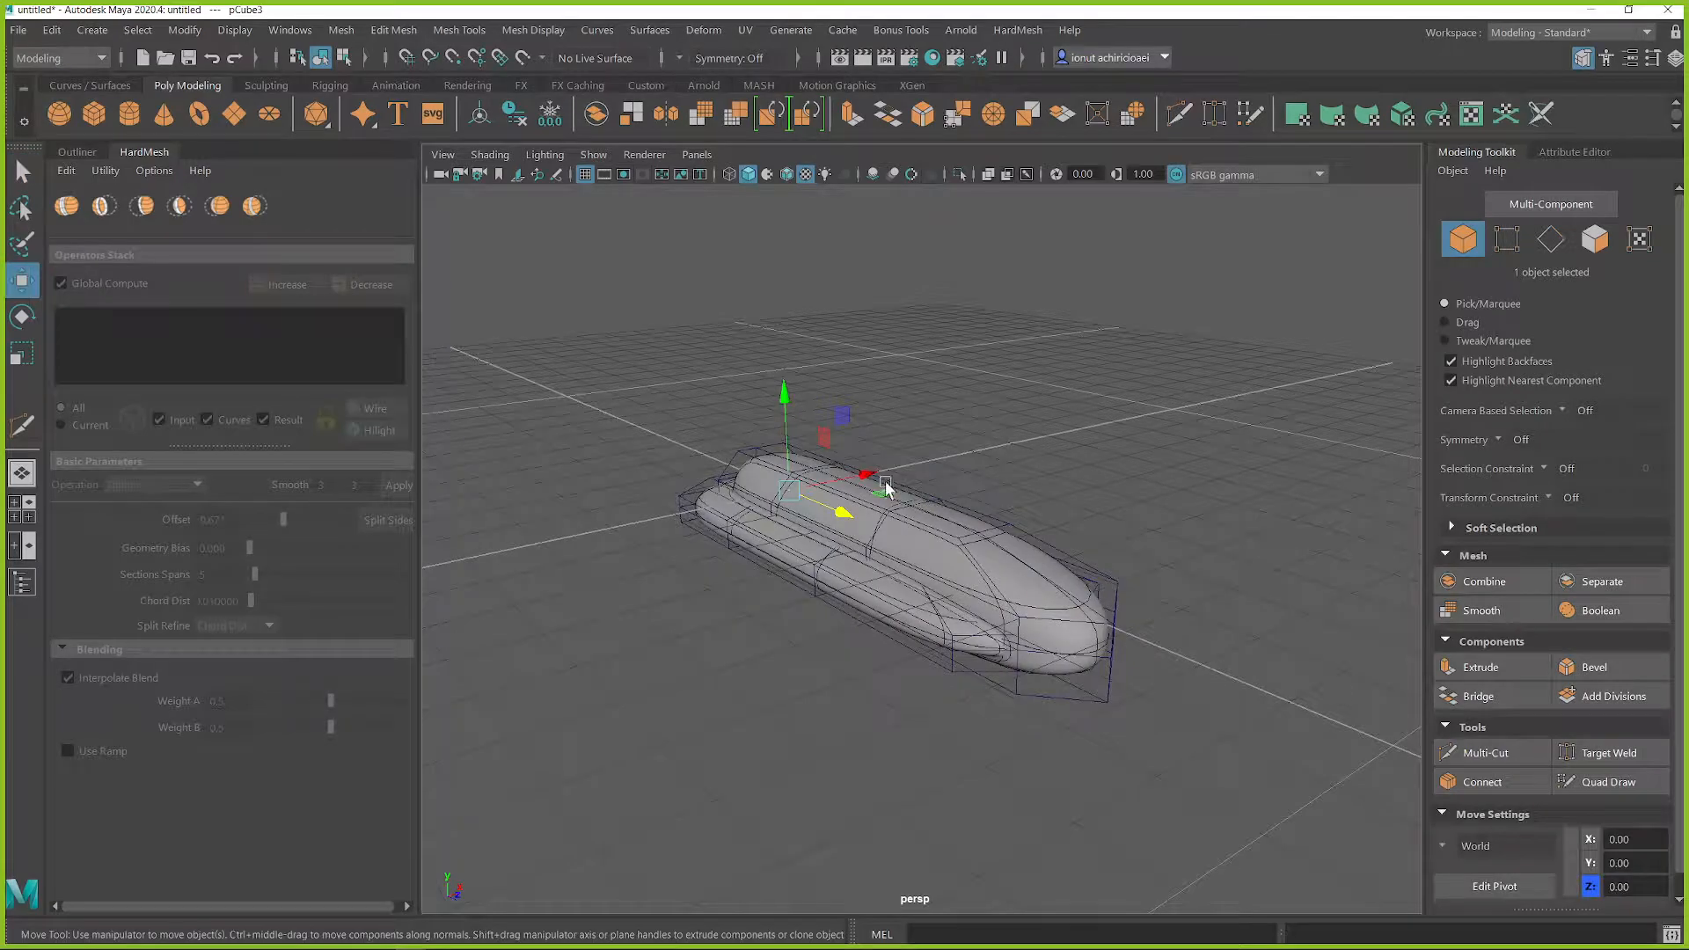
pyautogui.moveTo(785, 394); pyautogui.dragTo(785, 346)
# Step: Scale the new cube into a thin slab and position it on top of the upper body
pyautogui.press('r')
pyautogui.moveTo(830, 461); pyautogui.dragTo(917, 528)
pyautogui.moveTo(770, 447); pyautogui.dragTo(908, 425)
pyautogui.keyDown('alt'); pyautogui.moveTo(827, 479); pyautogui.dragTo(948, 427); pyautogui.keyUp('alt')
pyautogui.press('w')
pyautogui.moveTo(871, 381); pyautogui.dragTo(1092, 397)
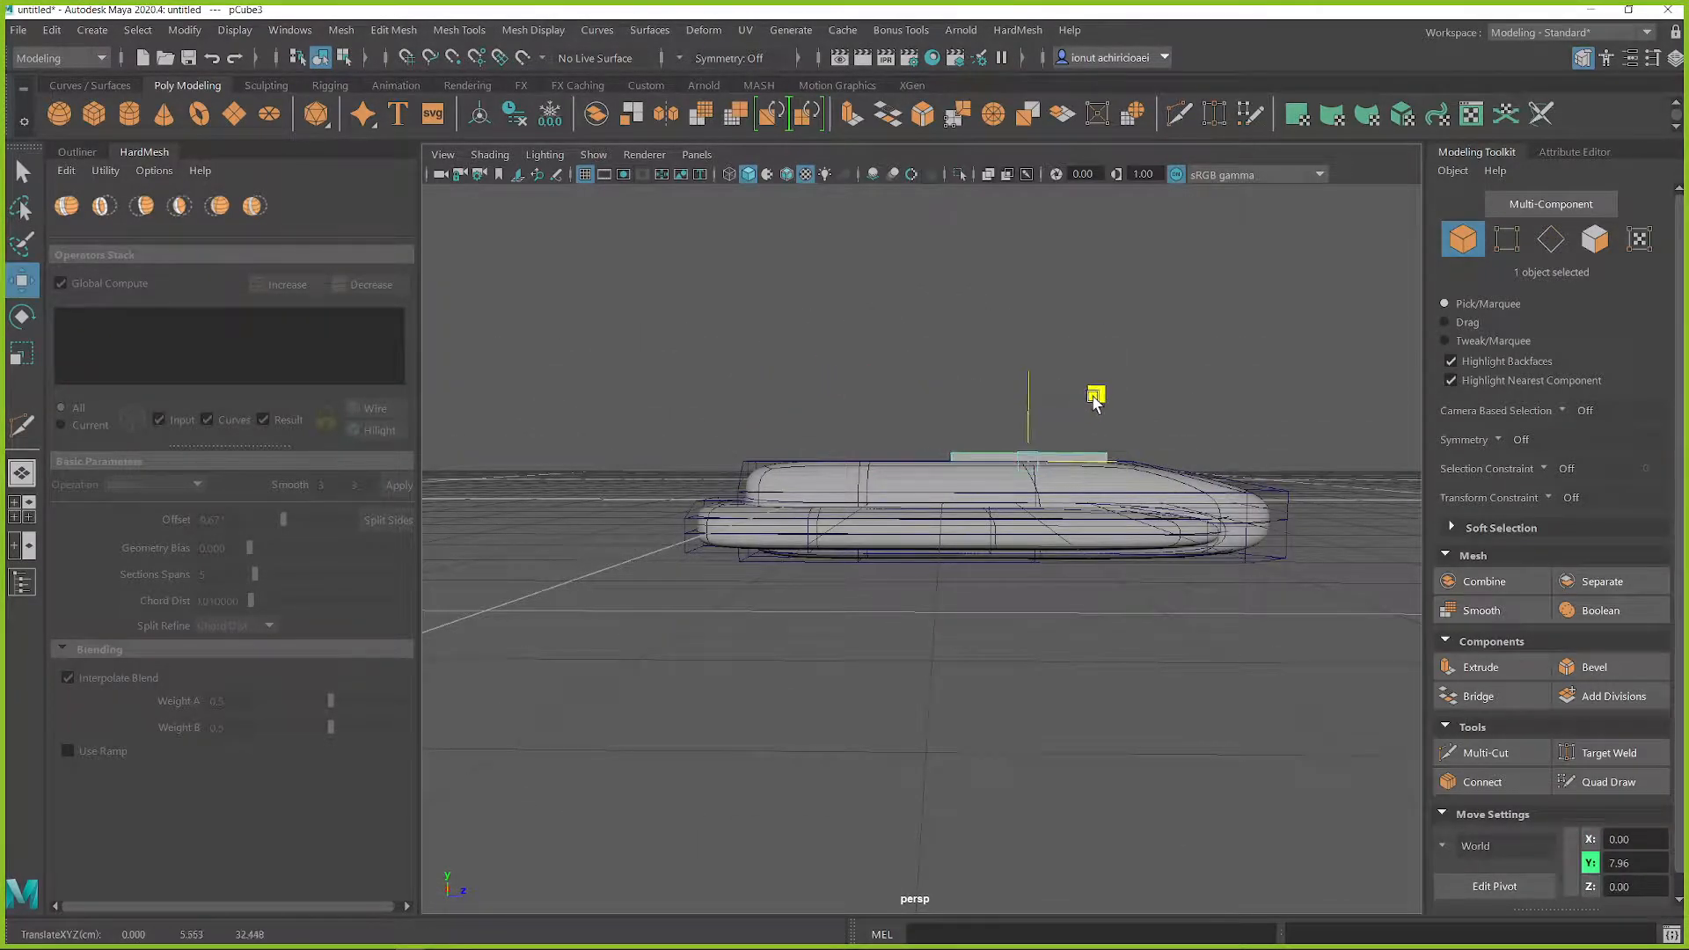
# Step: Stretch the slab lengthwise along the upper body and adjust its thickness
pyautogui.press('r')
pyautogui.moveTo(1129, 470); pyautogui.dragTo(1013, 406)
pyautogui.press('w')
pyautogui.press('r')
pyautogui.moveTo(1038, 332); pyautogui.dragTo(1037, 280, button='right')
pyautogui.scroll(-3, 583, 387)
pyautogui.moveTo(576, 381); pyautogui.dragTo(1406, 624)
pyautogui.keyDown('shift'); pyautogui.moveTo(1014, 351); pyautogui.dragTo(1126, 364, button='right'); pyautogui.keyUp('shift')
# Step: Bevel the slab's edges with a fraction of about 0.26 and switch off Chamfer
pyautogui.press('q')
pyautogui.moveTo(527, 256); pyautogui.dragTo(497, 259)
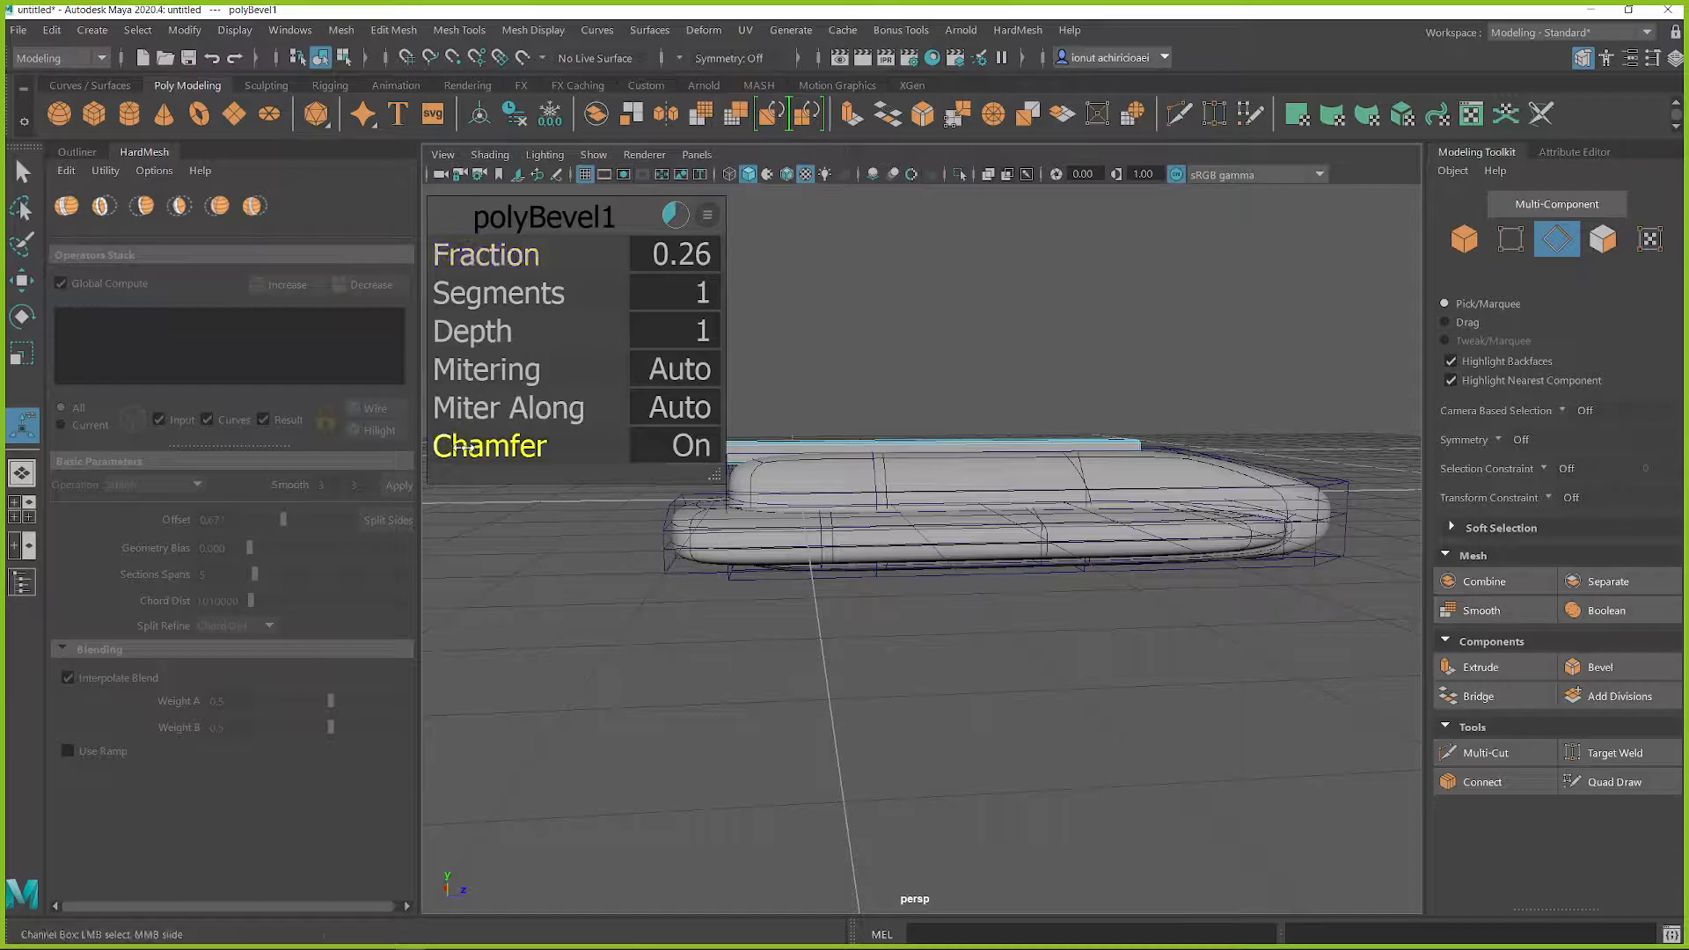
pyautogui.click(489, 446)
pyautogui.keyDown('alt'); pyautogui.moveTo(1179, 456); pyautogui.dragTo(1026, 491); pyautogui.keyUp('alt')
pyautogui.scroll(4, 1023, 493)
pyautogui.moveTo(1017, 394); pyautogui.dragTo(1062, 477, button='right')
pyautogui.click(743, 253)
pyautogui.write('2')
pyautogui.press('Return')
pyautogui.moveTo(836, 398); pyautogui.dragTo(893, 376, button='right')
# Step: Select the base body and hide the union's input meshes
pyautogui.click(851, 433)
pyautogui.click(802, 496)
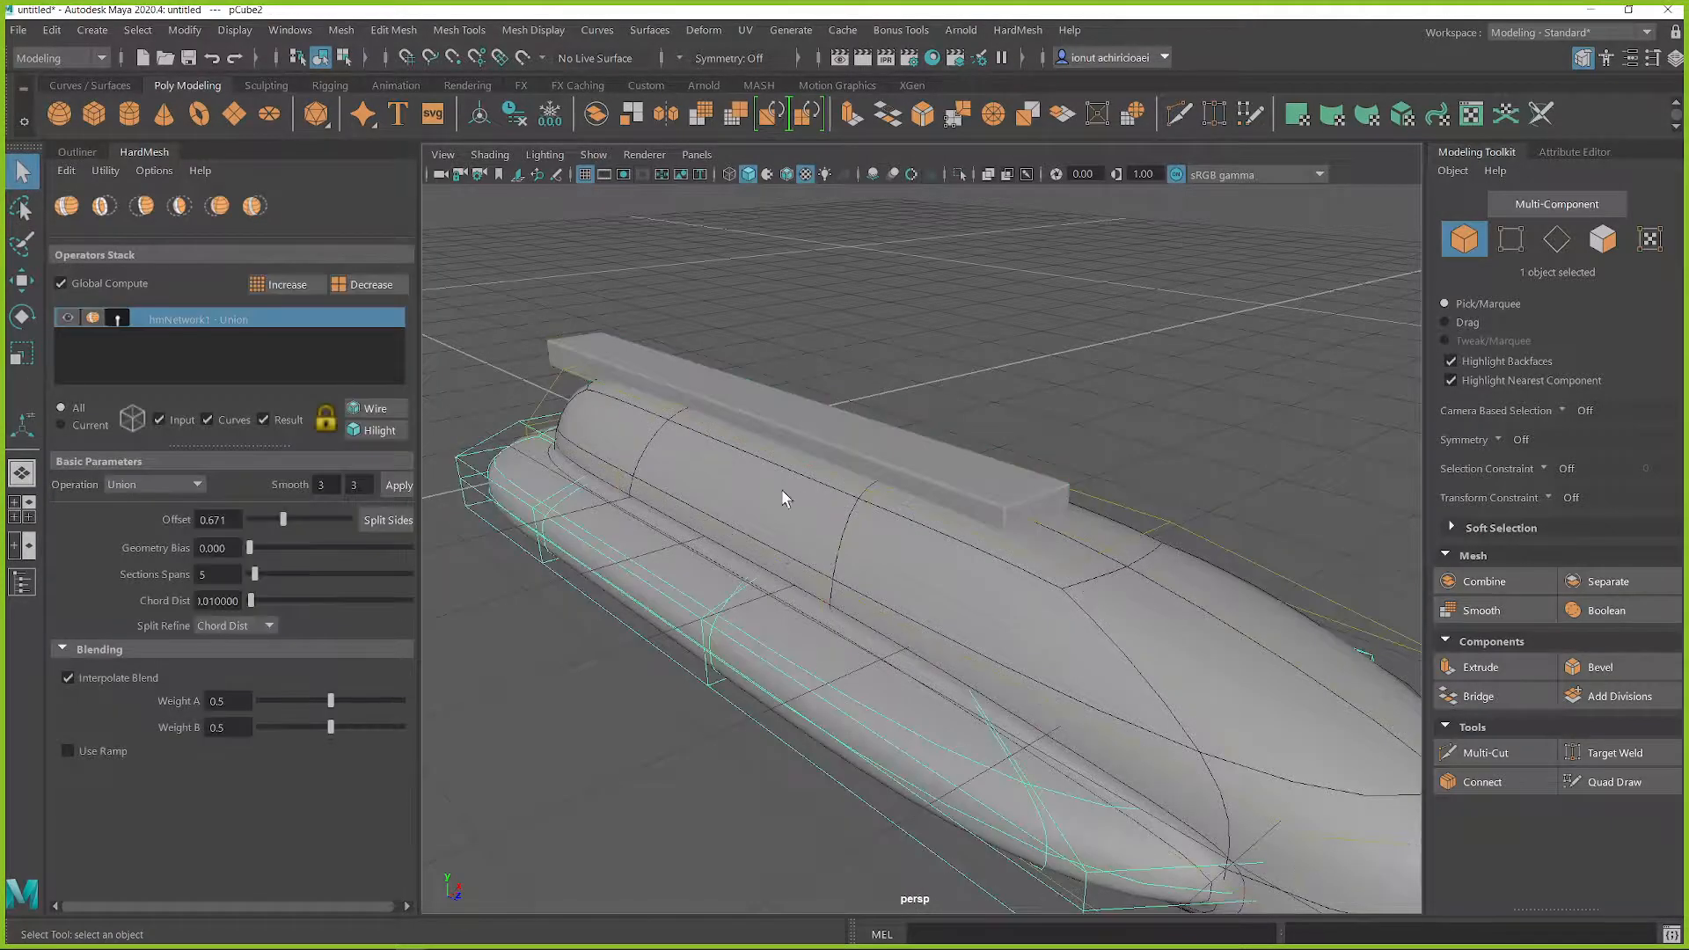
pyautogui.click(158, 419)
# Step: Subtract the slab from the union result with a HardMesh Difference A-B operation
pyautogui.click(619, 460)
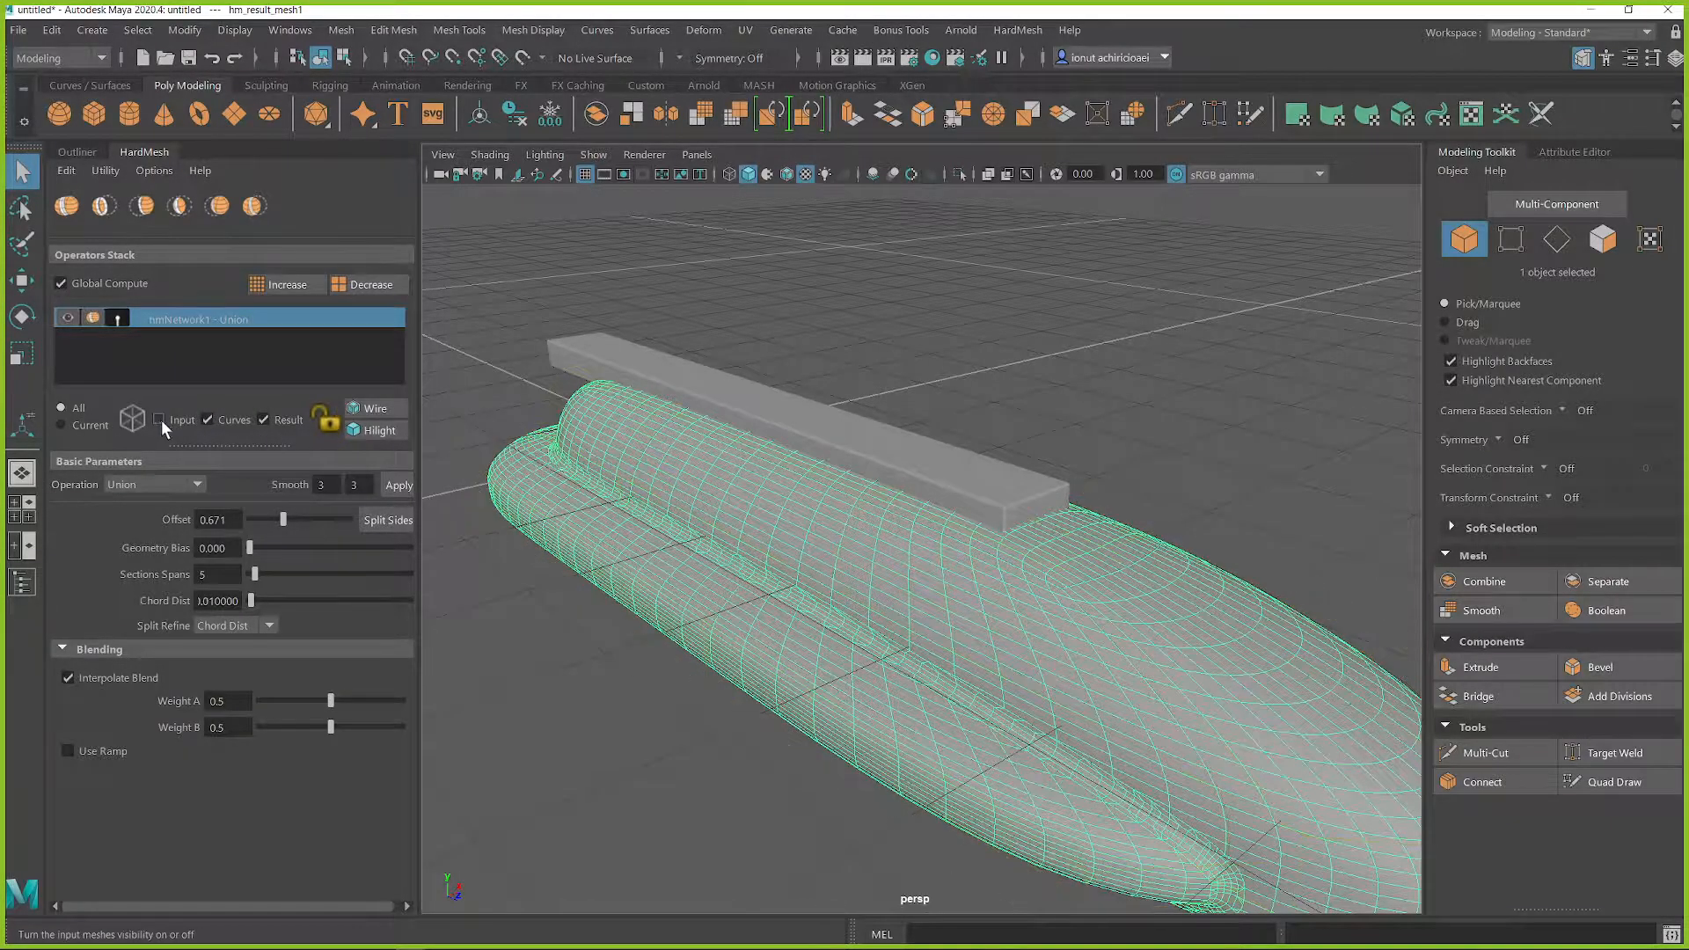
pyautogui.click(487, 410)
pyautogui.click(649, 459)
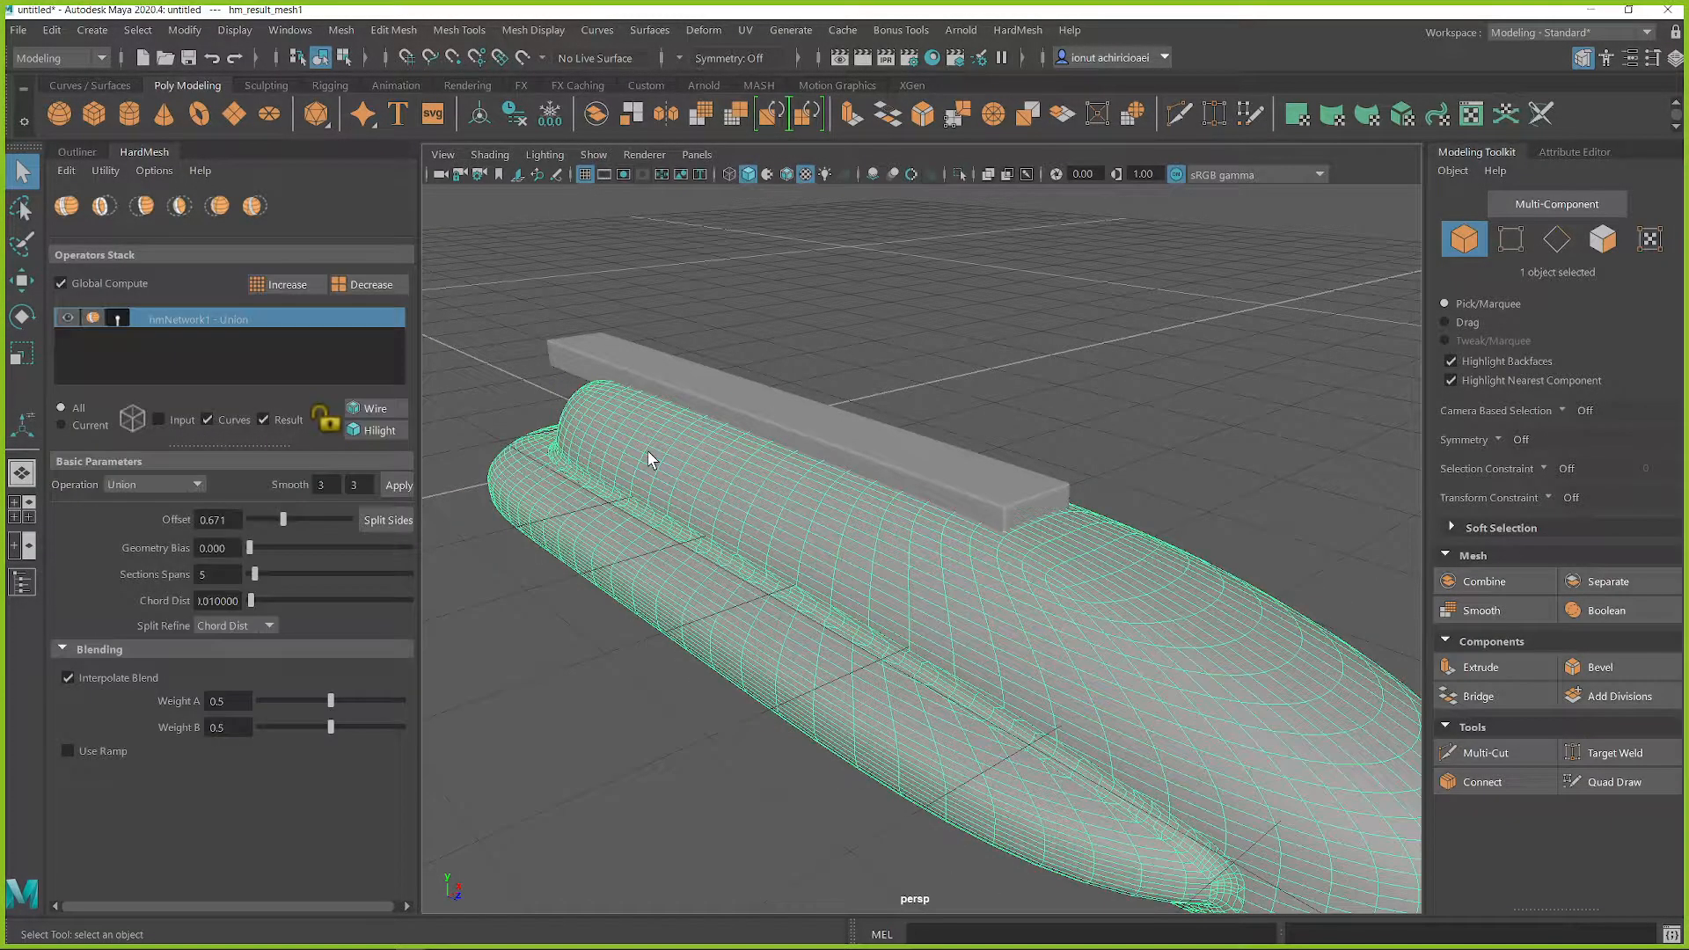
pyautogui.keyDown('shift'); pyautogui.click(690, 392); pyautogui.keyUp('shift')
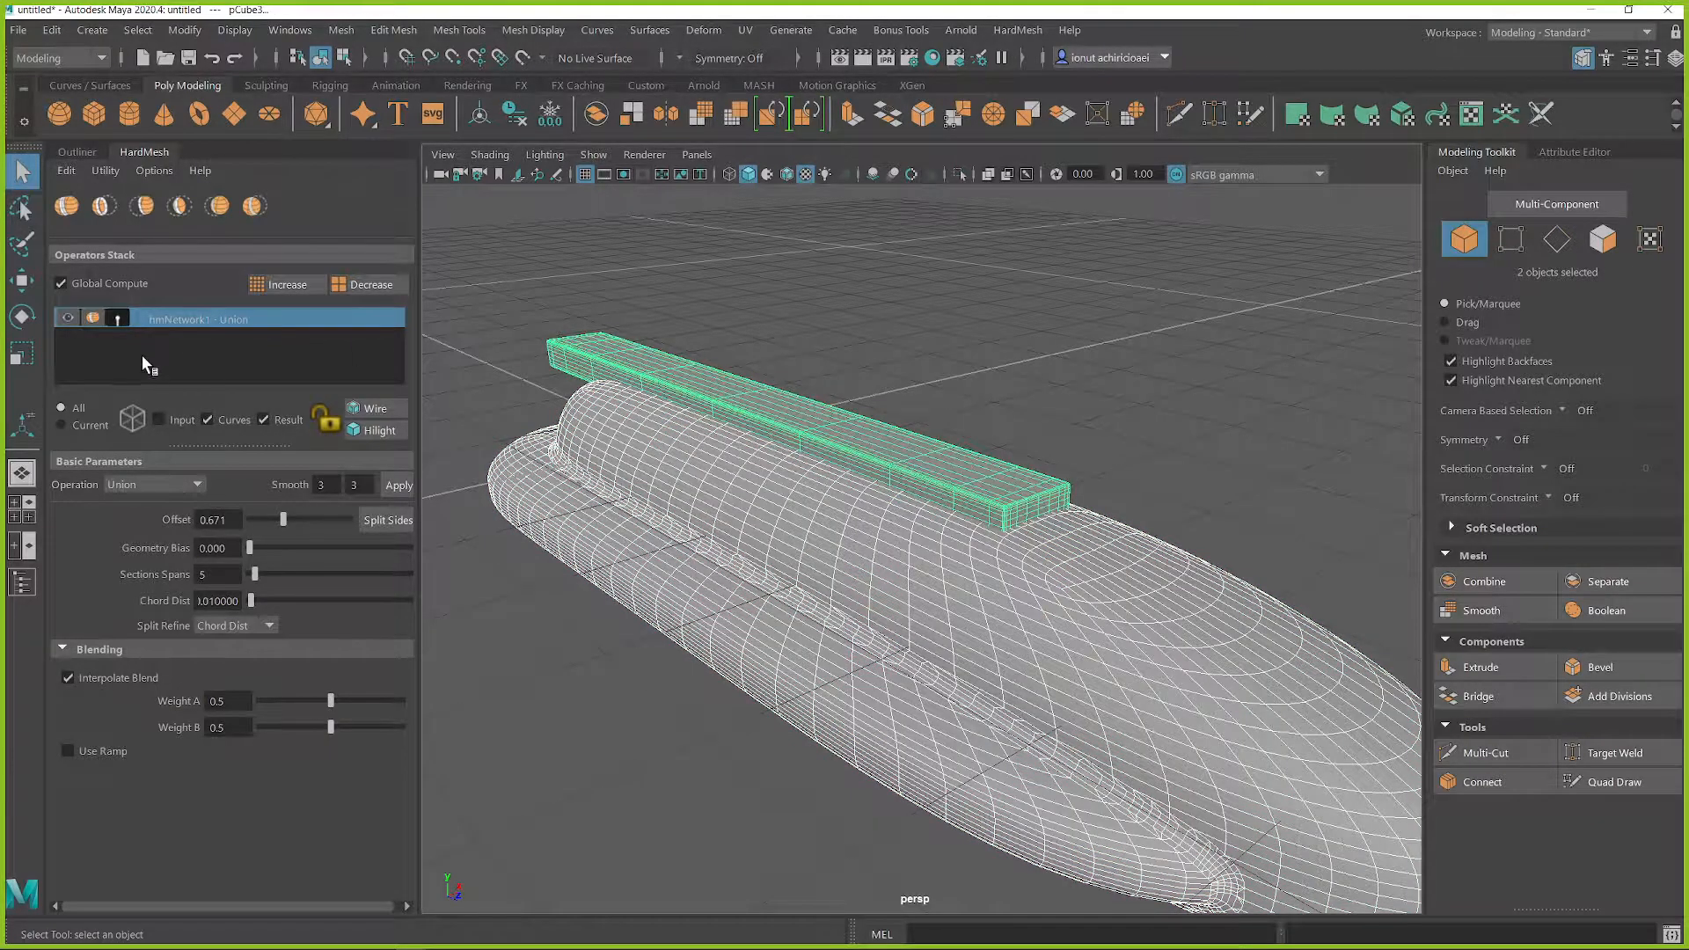
pyautogui.click(103, 210)
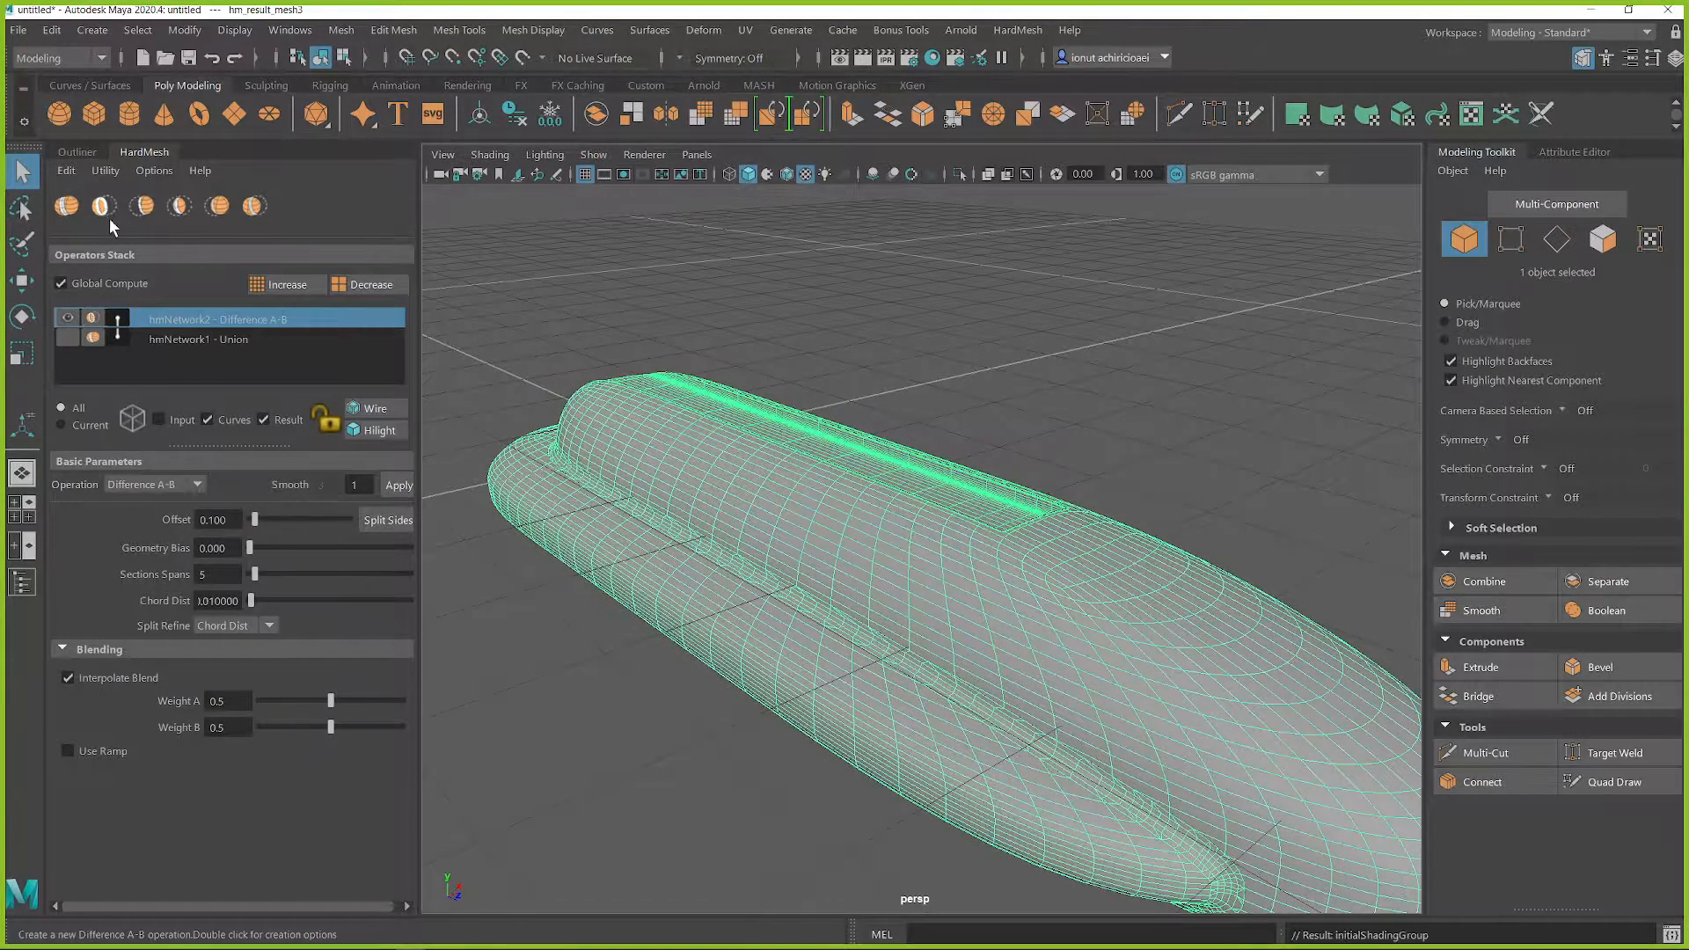
# Step: Show the input meshes and shift the slab cutter backward along the hull
pyautogui.keyDown('alt'); pyautogui.moveTo(915, 521); pyautogui.dragTo(1106, 530); pyautogui.keyUp('alt')
pyautogui.click(159, 420)
pyautogui.keyDown('alt'); pyautogui.moveTo(1188, 372); pyautogui.dragTo(1292, 430); pyautogui.keyUp('alt')
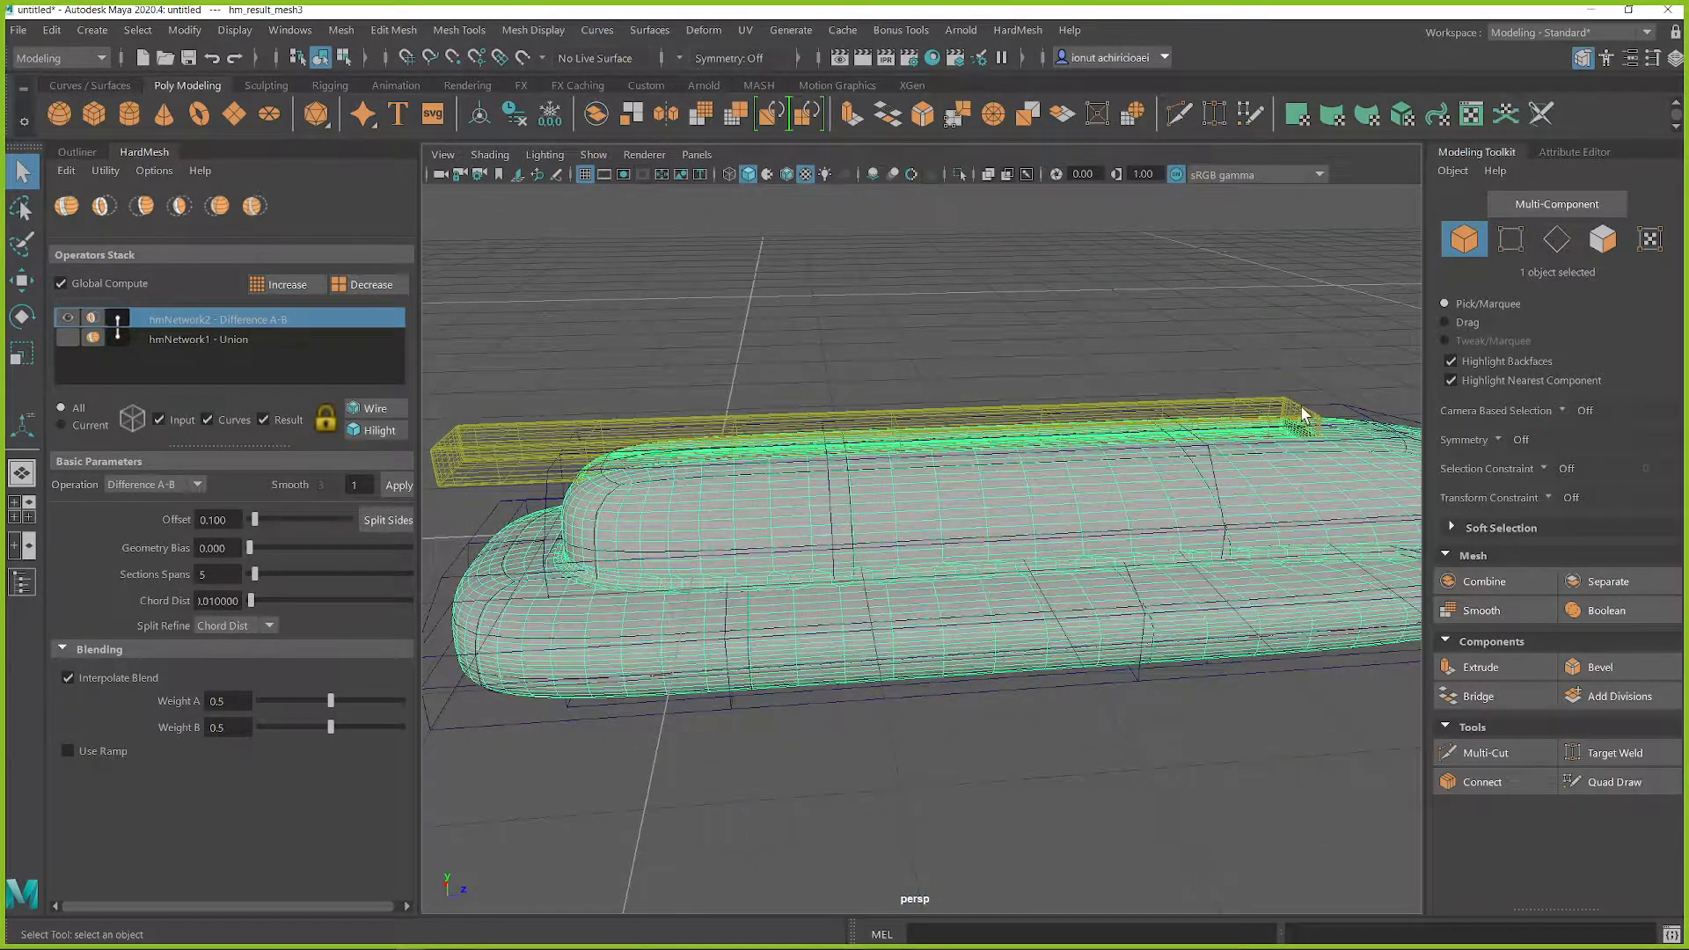
pyautogui.click(1303, 415)
pyautogui.press('w')
pyautogui.moveTo(935, 442); pyautogui.dragTo(921, 446)
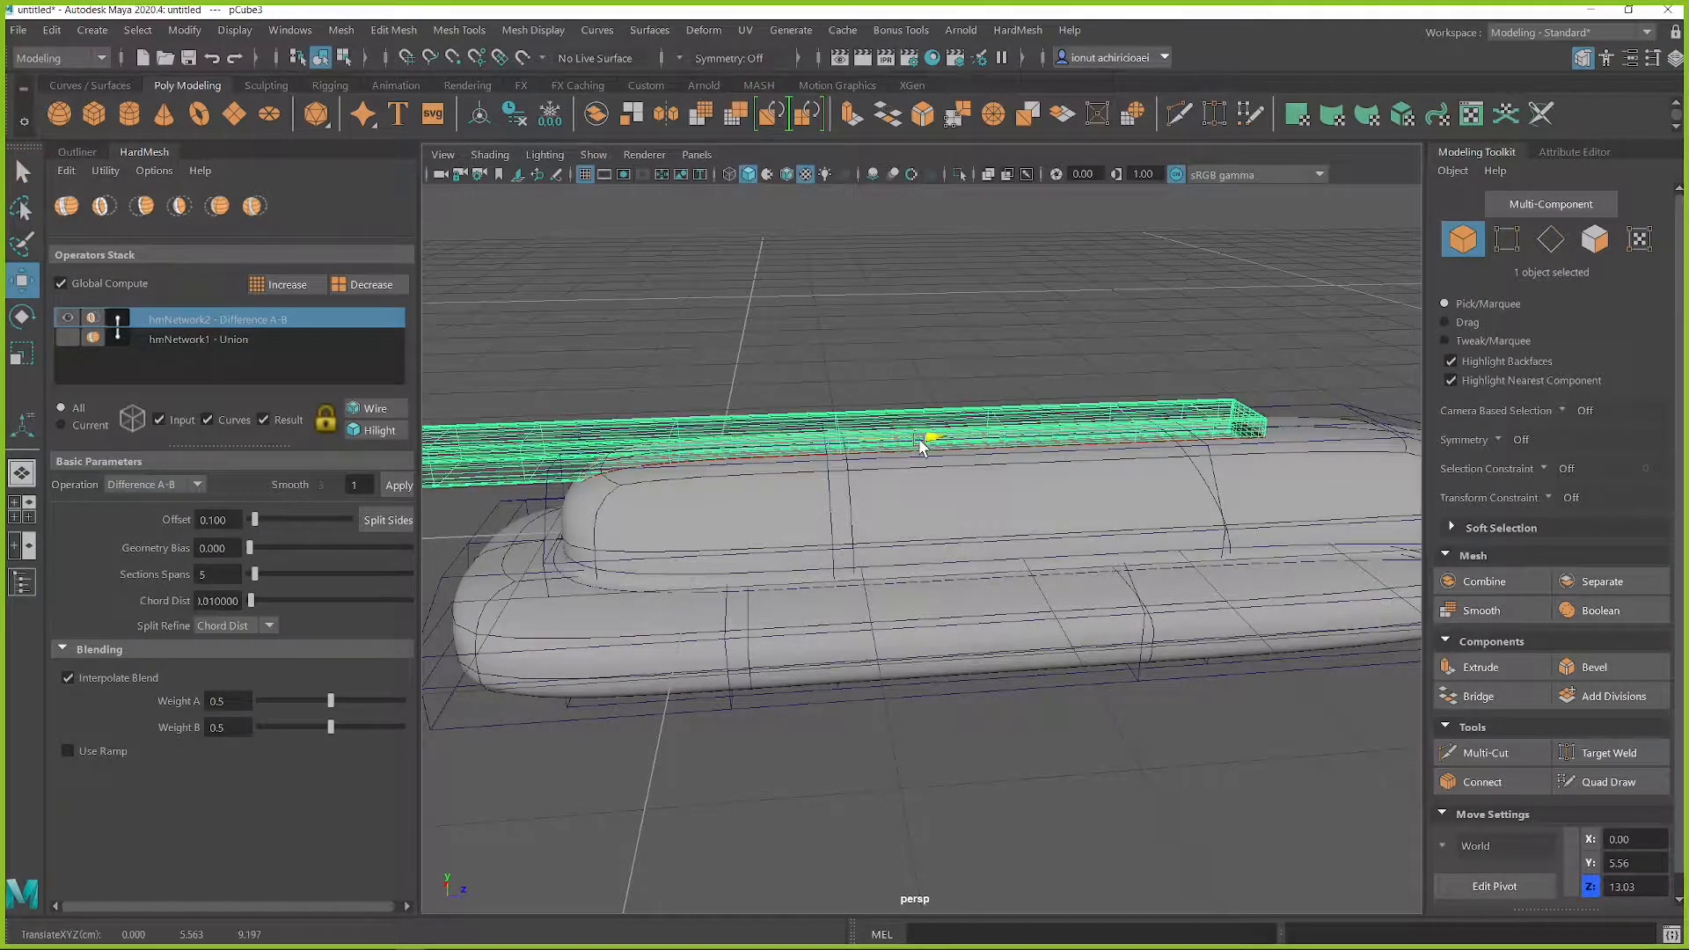
pyautogui.moveTo(835, 343); pyautogui.dragTo(862, 231)
# Step: Scale the cutter's height to about 6.03 and slide it forward so that it cuts toward the nose
pyautogui.press('r')
pyautogui.keyDown('alt'); pyautogui.moveTo(969, 350); pyautogui.dragTo(984, 501); pyautogui.keyUp('alt')
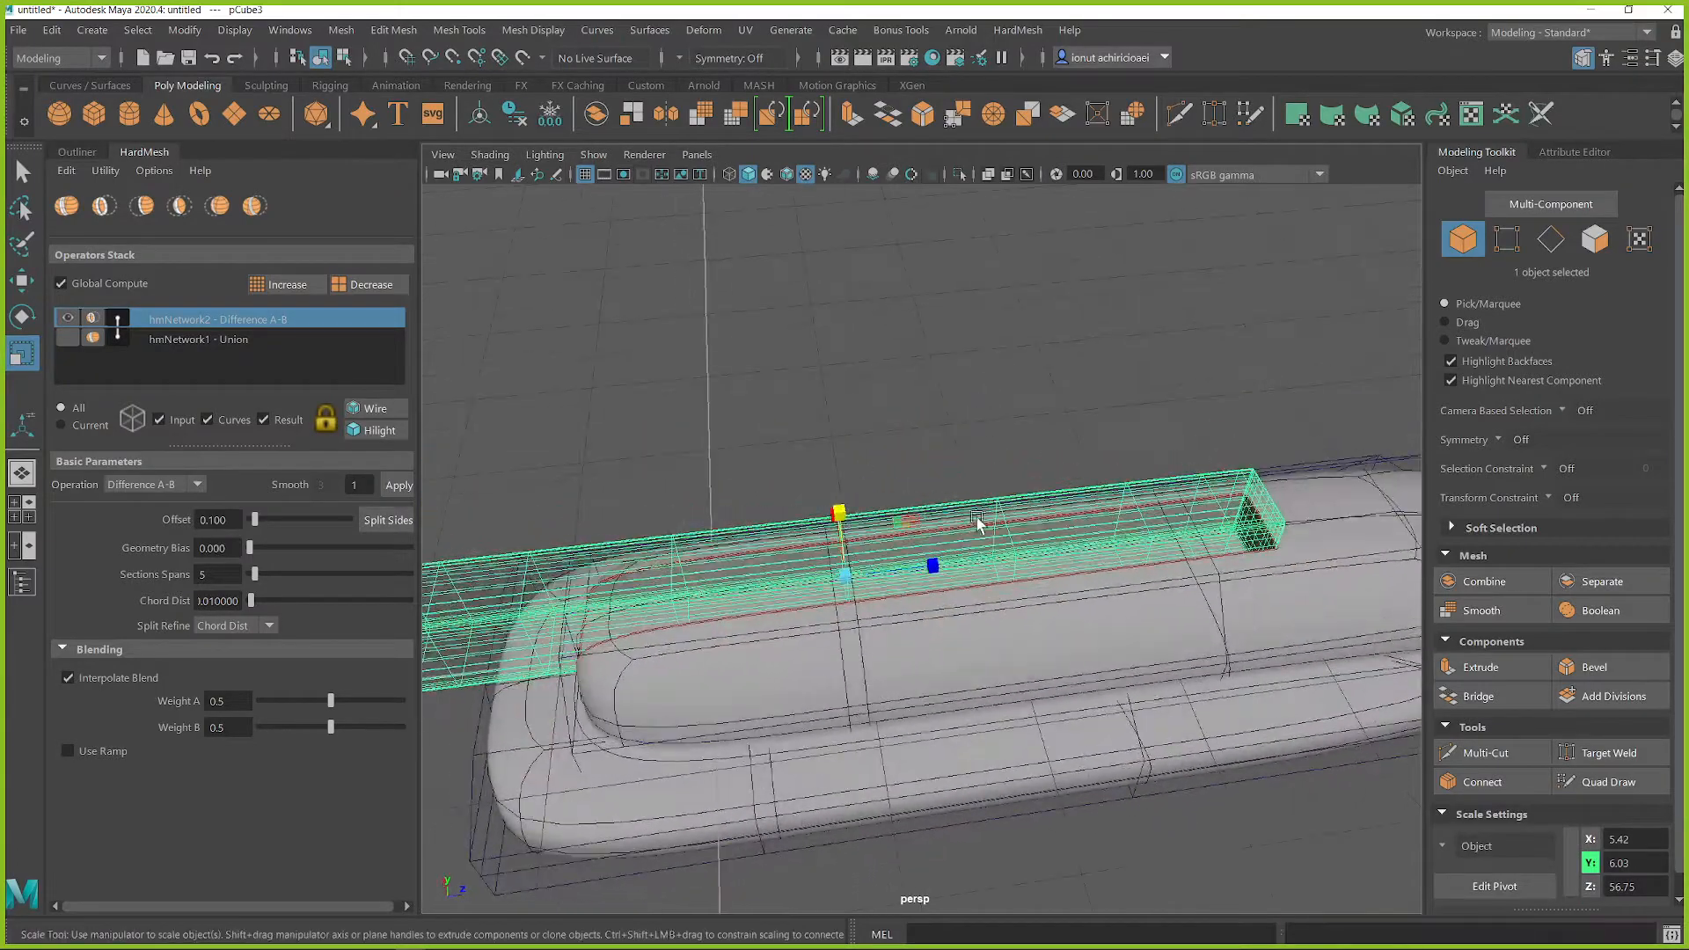
pyautogui.press('w')
pyautogui.moveTo(937, 567); pyautogui.dragTo(1093, 557)
pyautogui.keyDown('alt'); pyautogui.moveTo(1093, 556); pyautogui.dragTo(1052, 541); pyautogui.keyUp('alt')
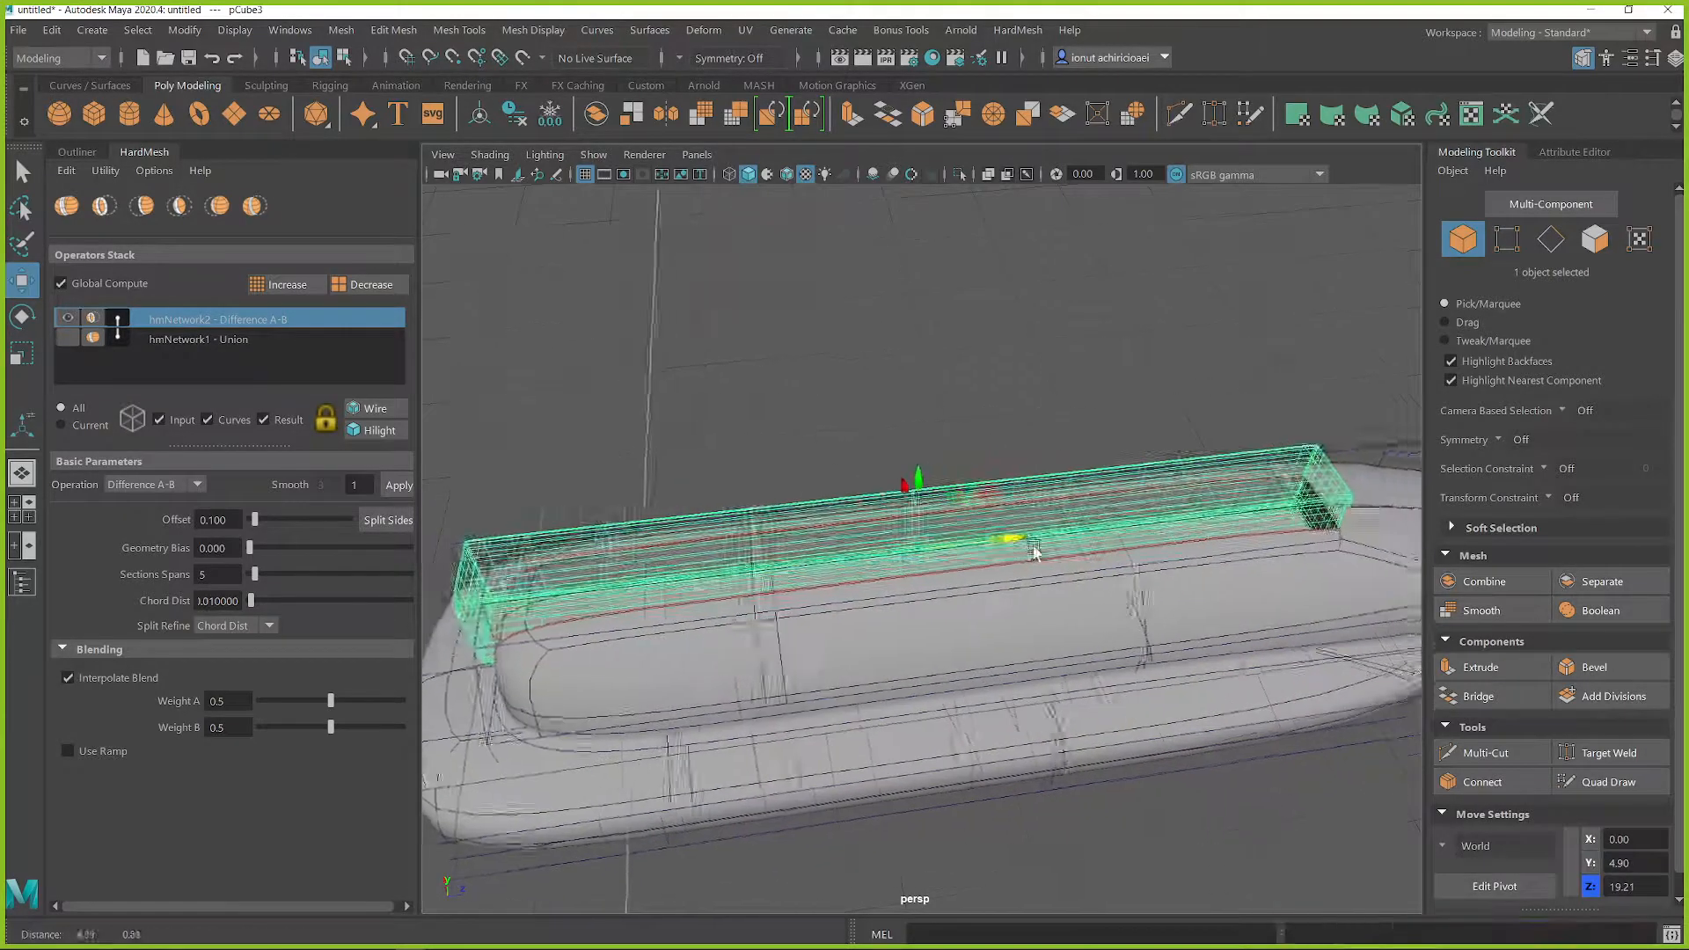
pyautogui.keyDown('alt'); pyautogui.moveTo(1051, 541); pyautogui.dragTo(908, 522, button='middle'); pyautogui.keyUp('alt')
pyautogui.moveTo(874, 526); pyautogui.dragTo(849, 475)
pyautogui.press('q')
pyautogui.moveTo(782, 351); pyautogui.dragTo(866, 317, button='right')
pyautogui.keyDown('alt'); pyautogui.moveTo(846, 369); pyautogui.dragTo(661, 292); pyautogui.keyUp('alt')
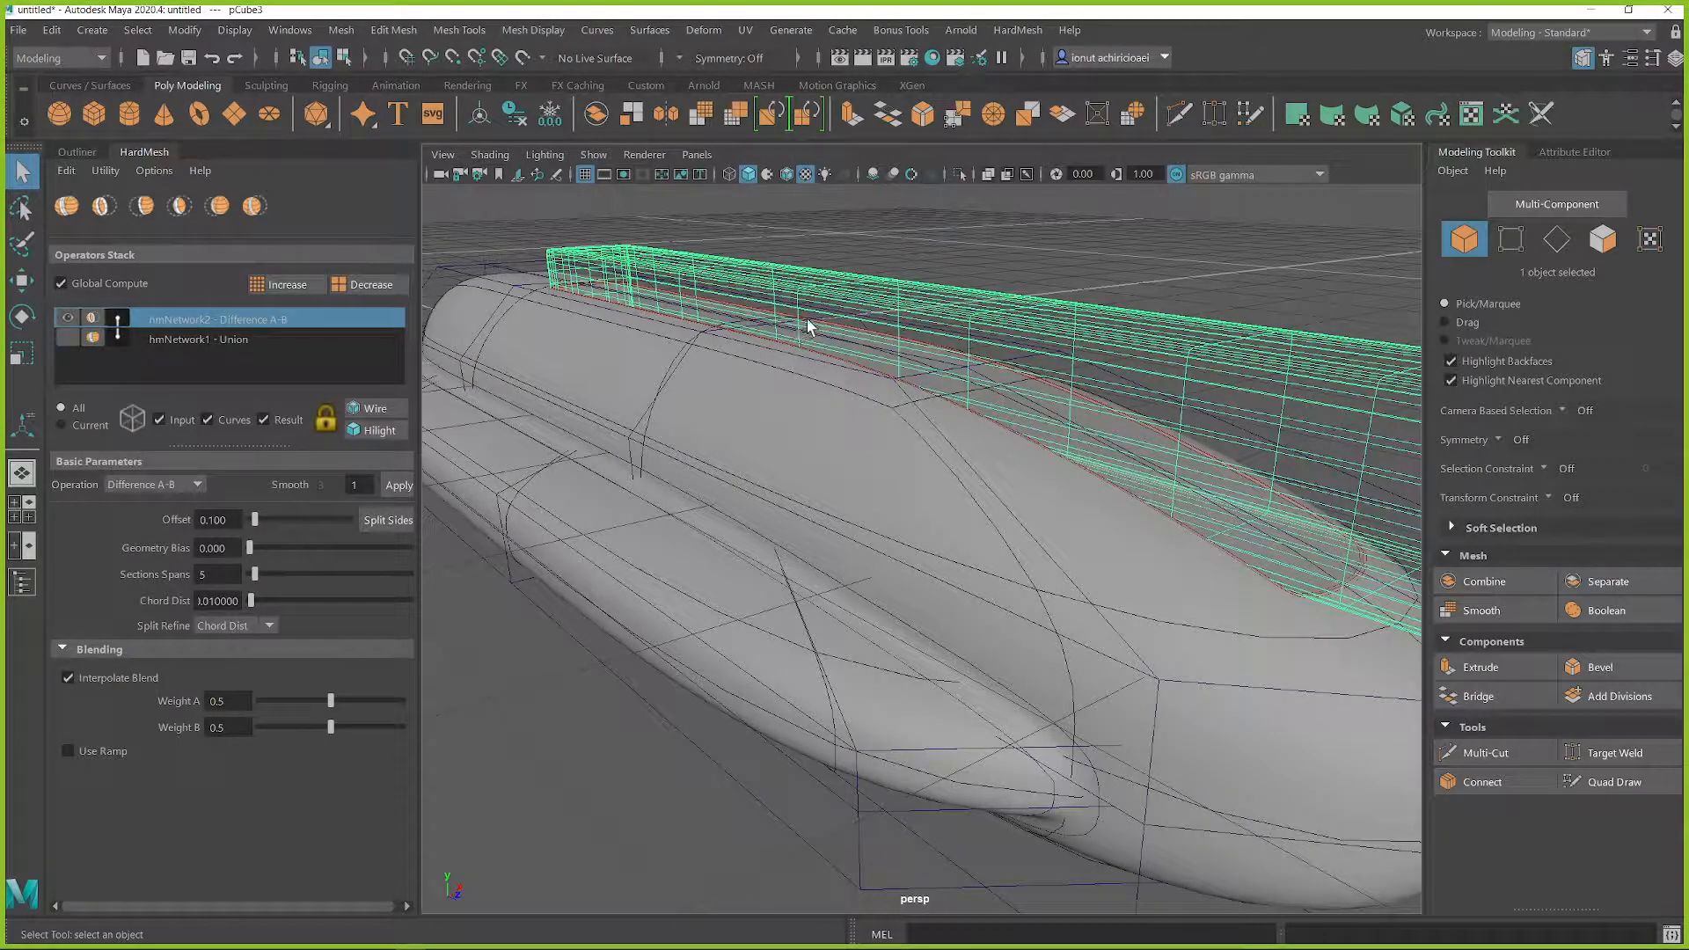
# Step: Set the difference's offset to 0.282, turn on wireframe over shaded geometry, and clear the selection
pyautogui.moveTo(263, 520); pyautogui.dragTo(270, 521)
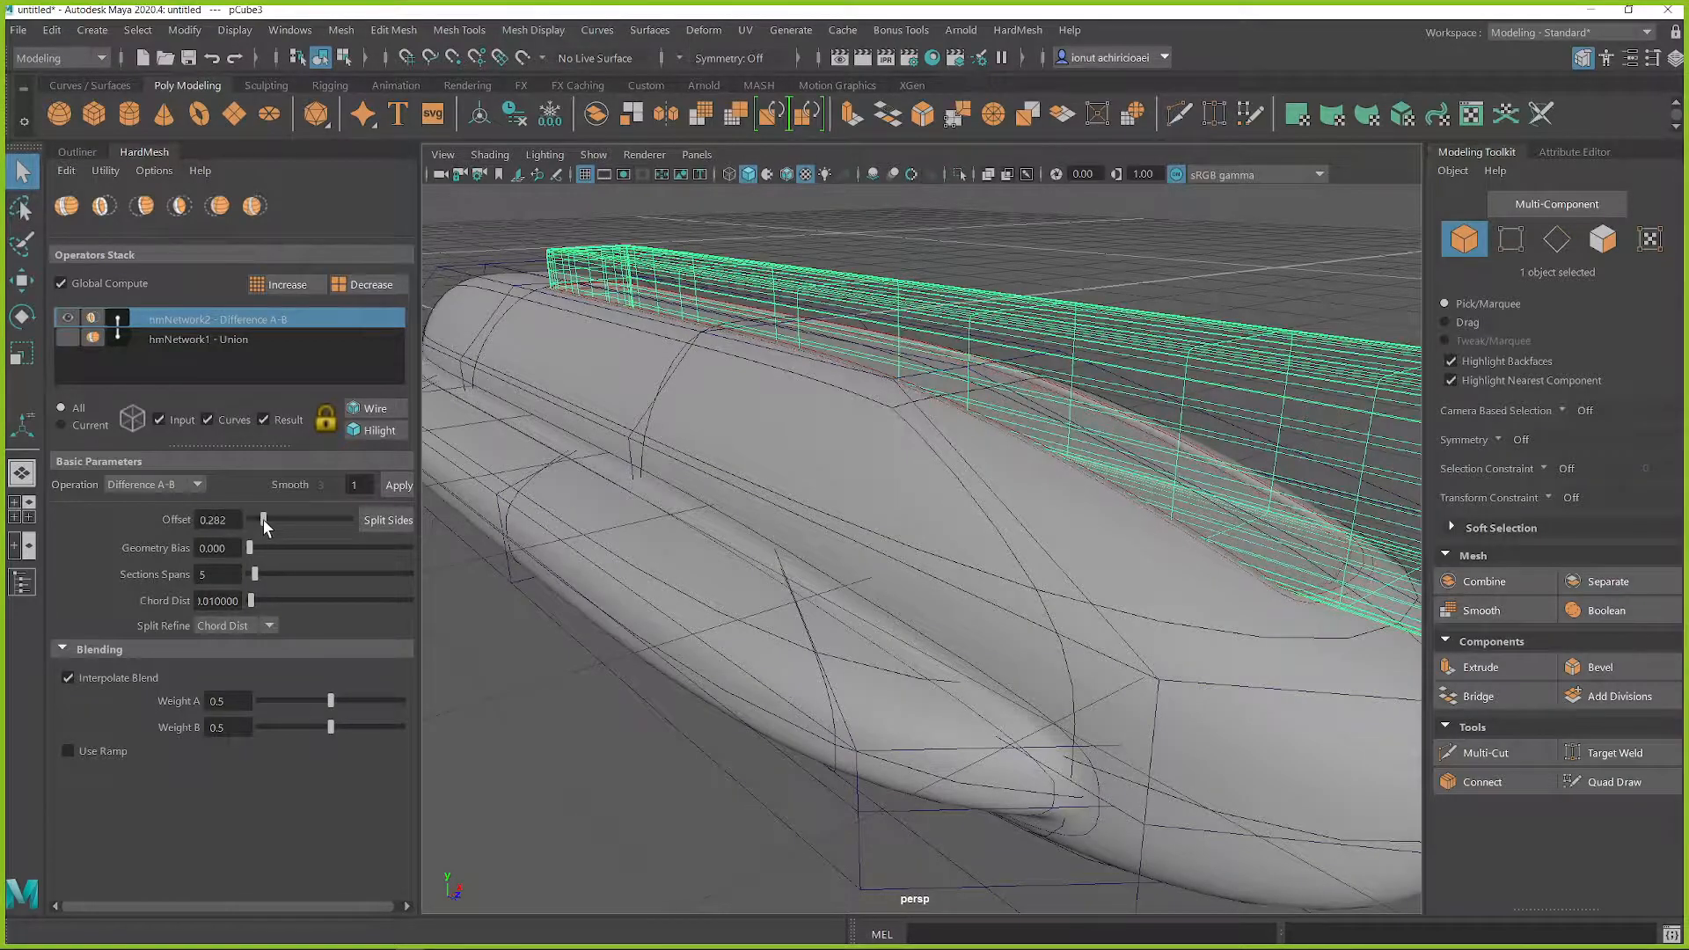
pyautogui.keyDown('alt'); pyautogui.moveTo(859, 481); pyautogui.dragTo(818, 478); pyautogui.keyUp('alt')
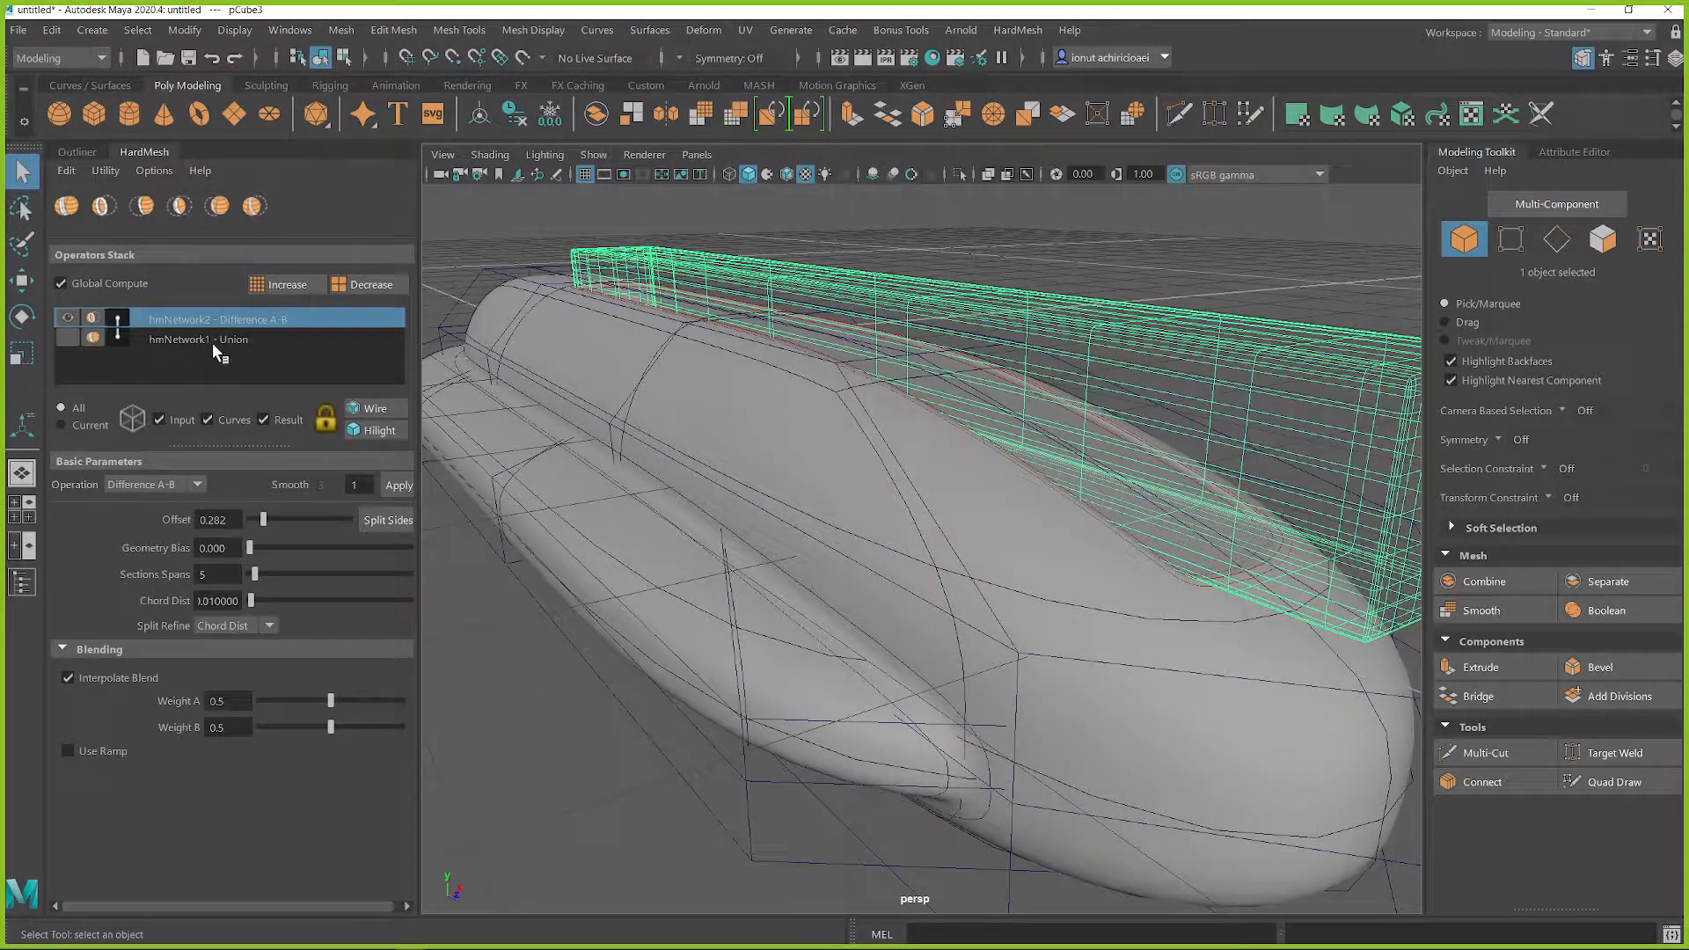
pyautogui.click(356, 413)
pyautogui.keyDown('alt'); pyautogui.moveTo(754, 396); pyautogui.dragTo(595, 430); pyautogui.keyUp('alt')
pyautogui.click(595, 430)
pyautogui.keyDown('alt'); pyautogui.moveTo(702, 482); pyautogui.dragTo(636, 456, button='middle'); pyautogui.keyUp('alt')
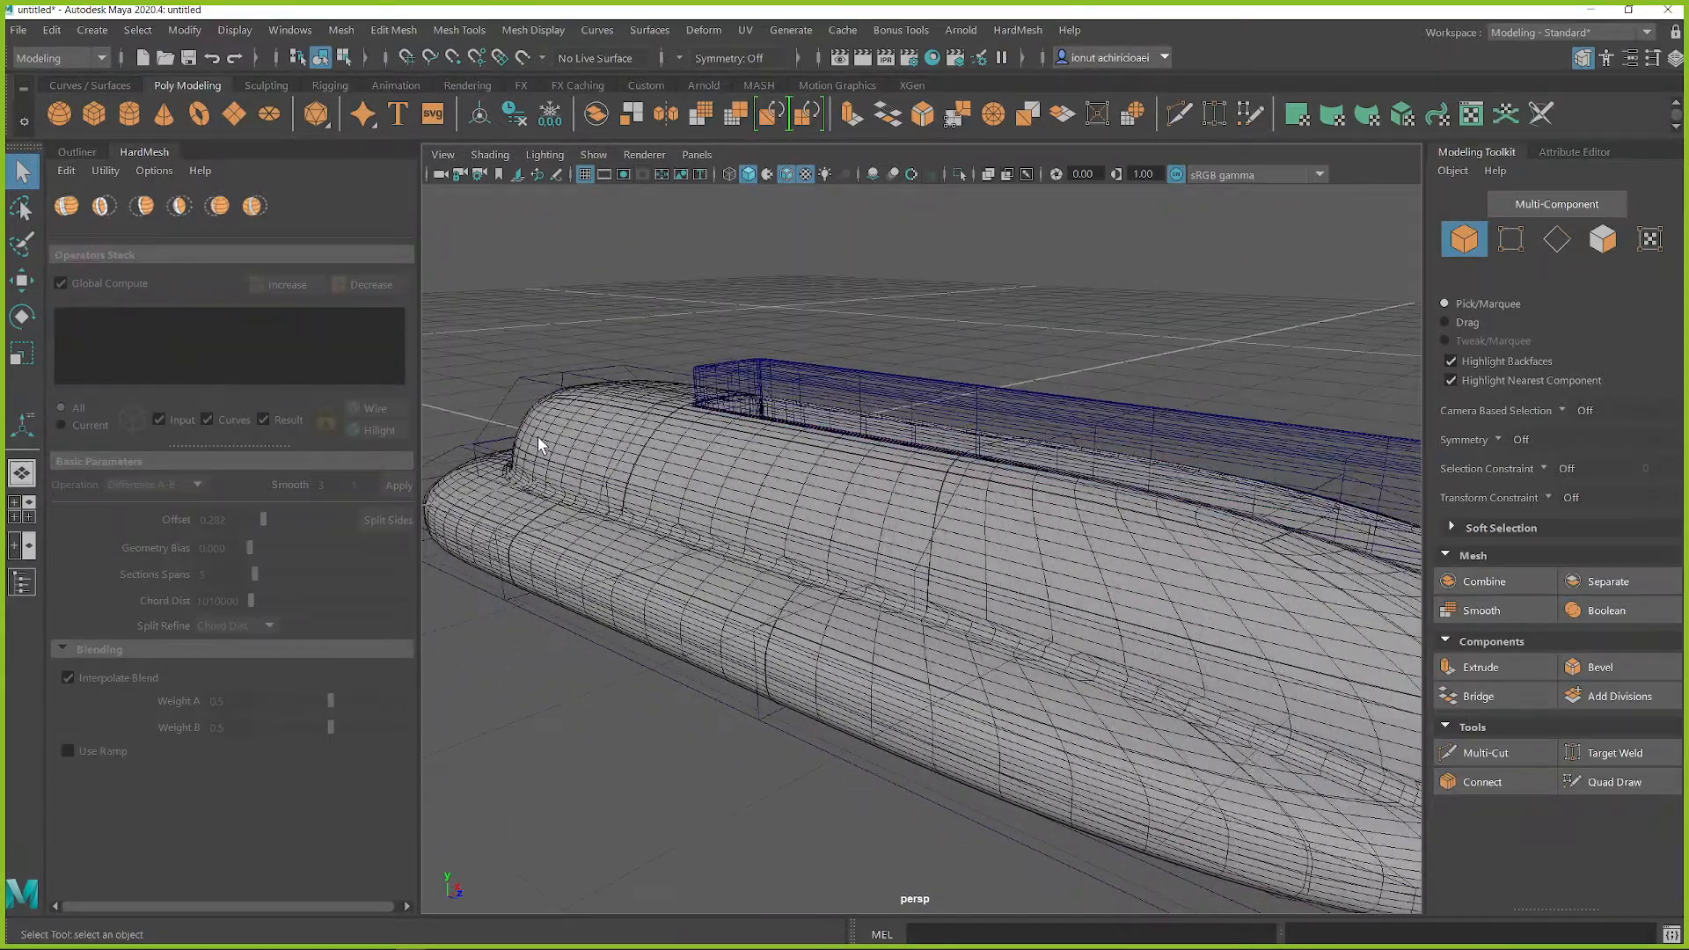
# Step: Hide the HardMesh input meshes and select the hull's difference result mesh
pyautogui.click(510, 438)
pyautogui.click(158, 420)
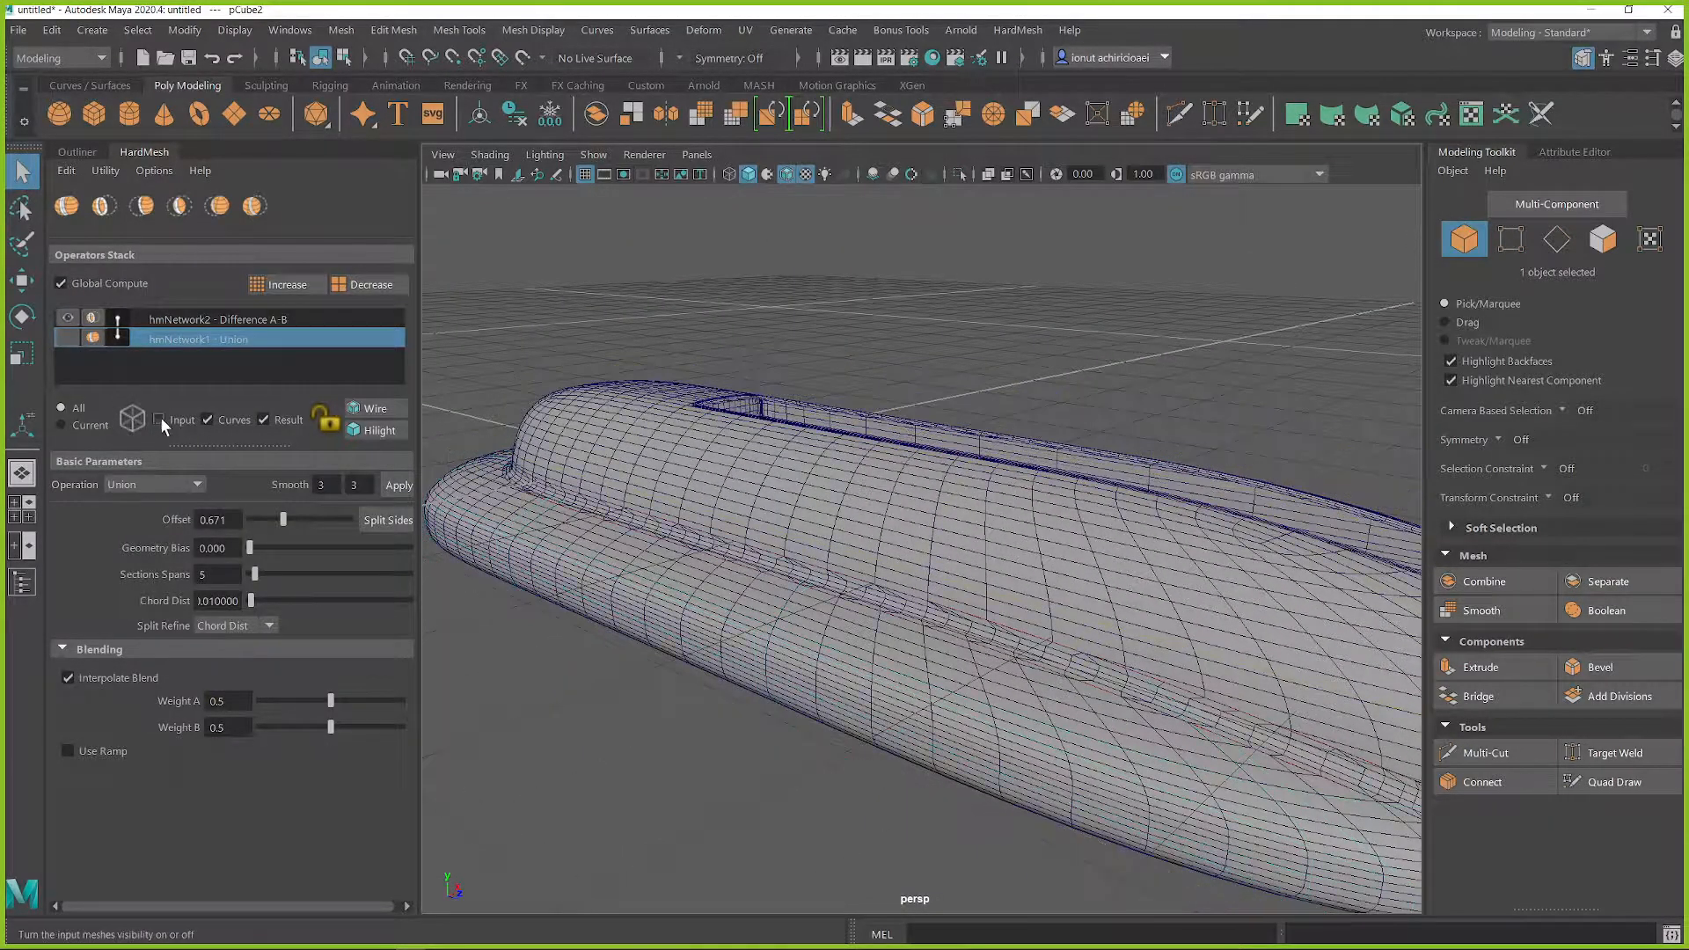
pyautogui.click(556, 438)
pyautogui.press('f')
pyautogui.keyDown('alt'); pyautogui.moveTo(777, 483); pyautogui.dragTo(873, 549); pyautogui.keyUp('alt')
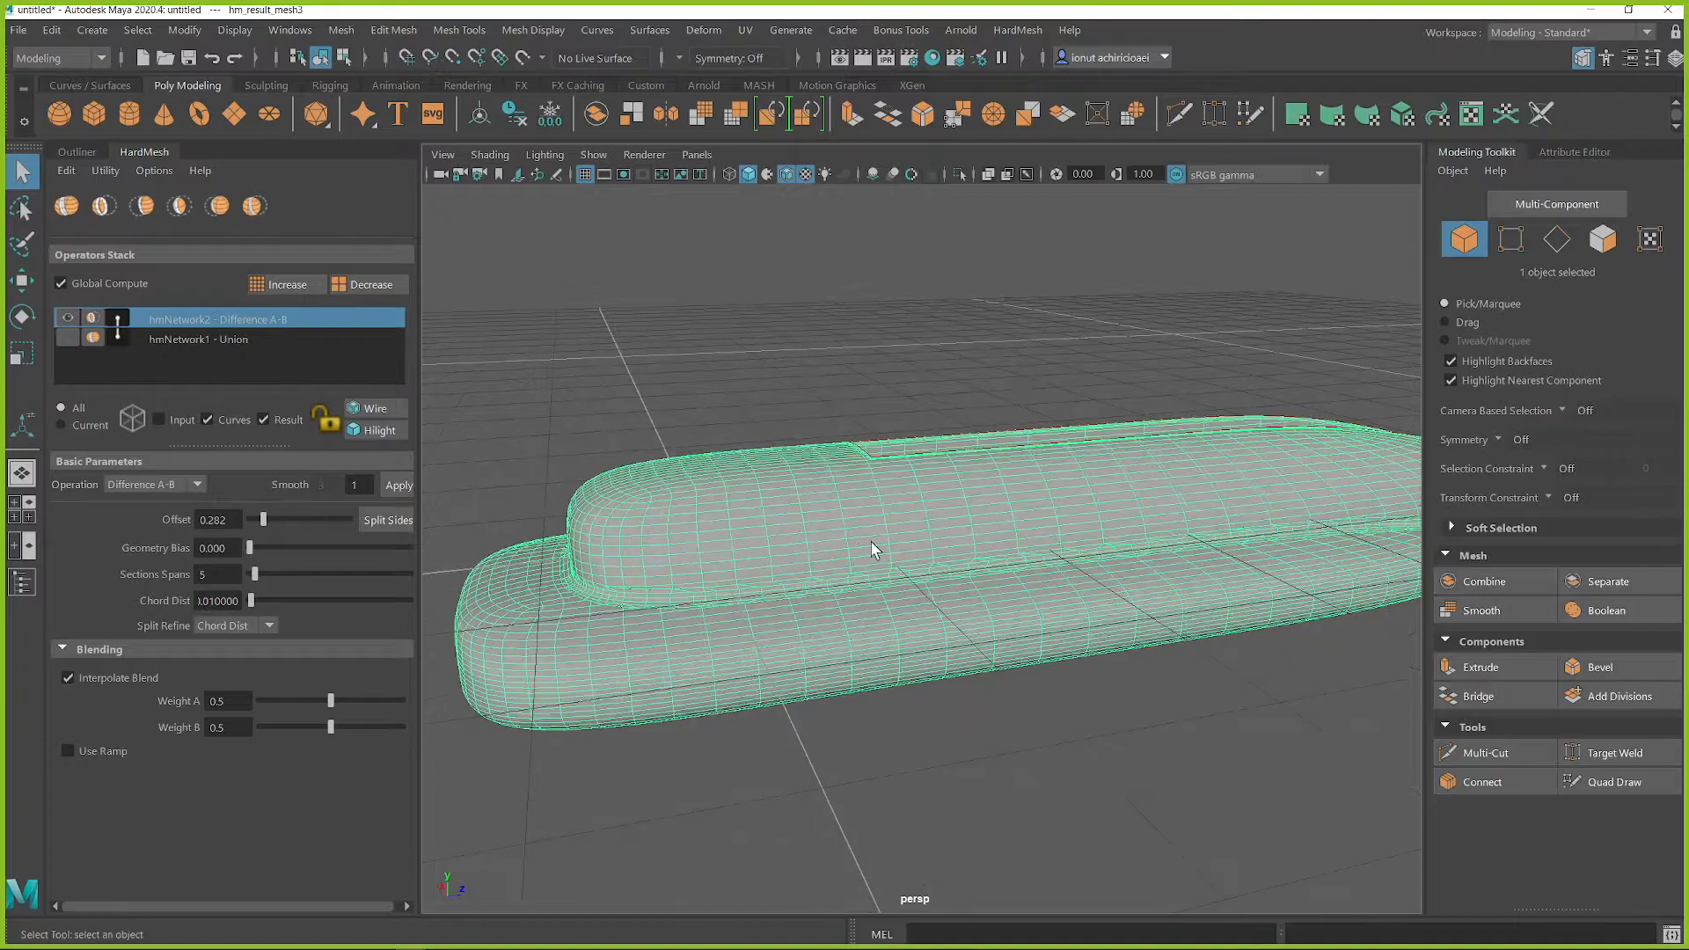
# Step: Select two adjacent rows of faces running along the sides and around the end of the lower hull body
pyautogui.keyDown('alt'); pyautogui.moveTo(695, 535); pyautogui.dragTo(747, 505); pyautogui.keyUp('alt')
pyautogui.keyDown('alt'); pyautogui.moveTo(815, 579); pyautogui.dragTo(728, 584); pyautogui.keyUp('alt')
pyautogui.moveTo(737, 395); pyautogui.dragTo(733, 452, button='right')
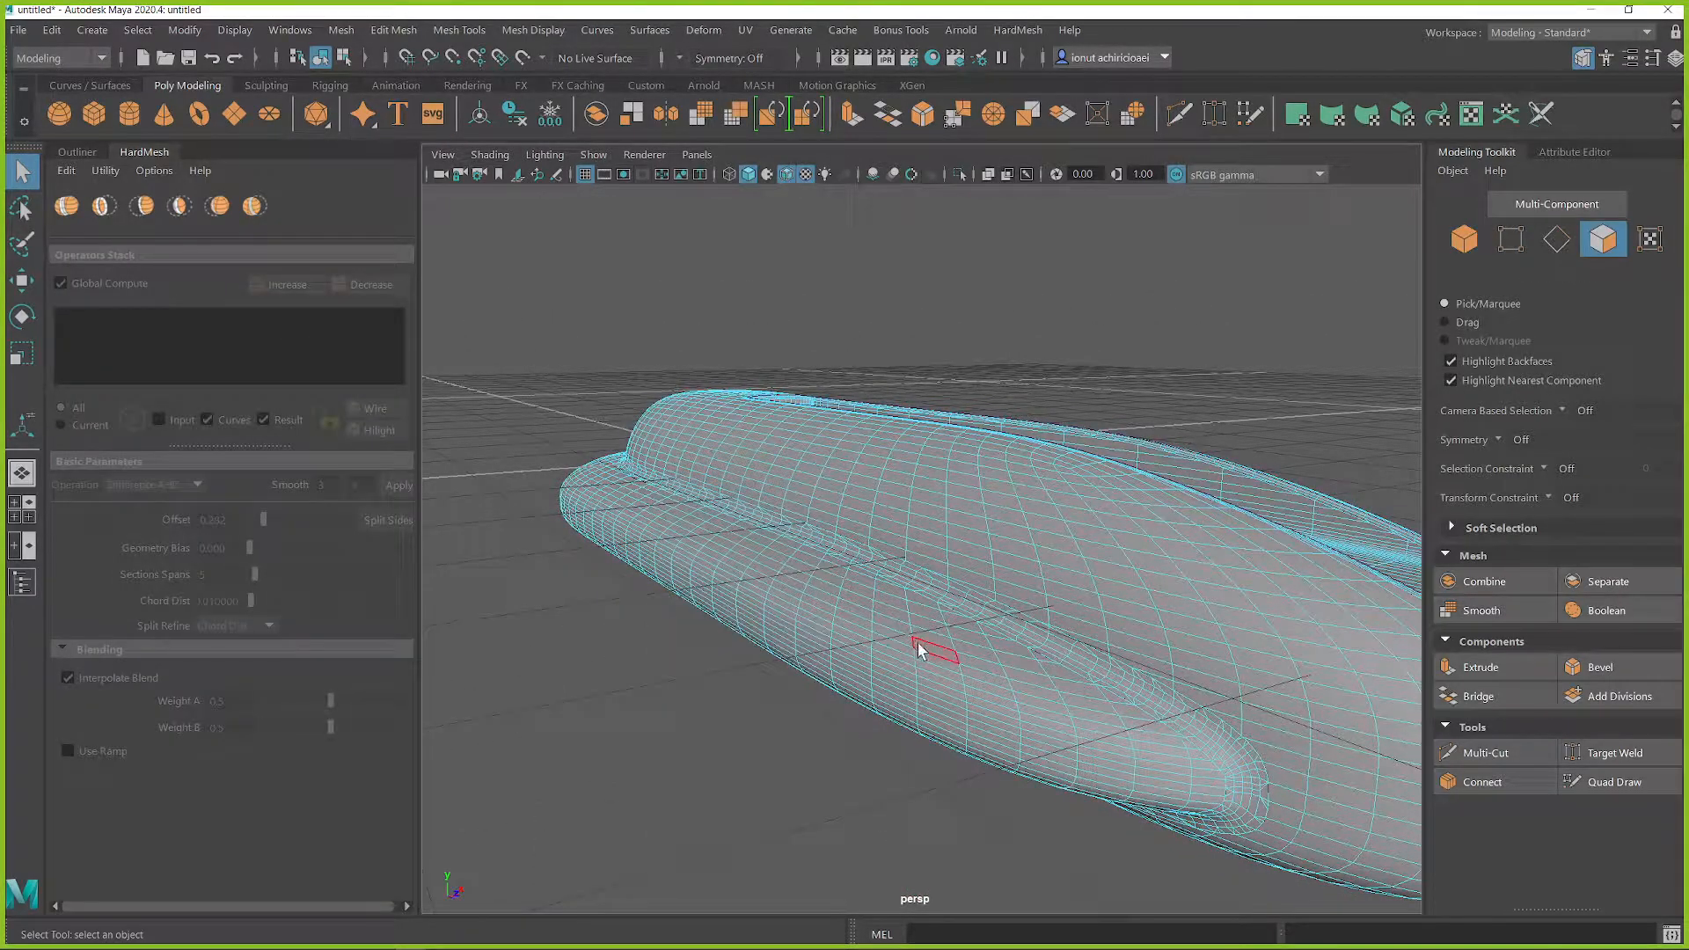
pyautogui.click(978, 728)
pyautogui.keyDown('alt'); pyautogui.moveTo(971, 717); pyautogui.dragTo(1283, 585); pyautogui.keyUp('alt')
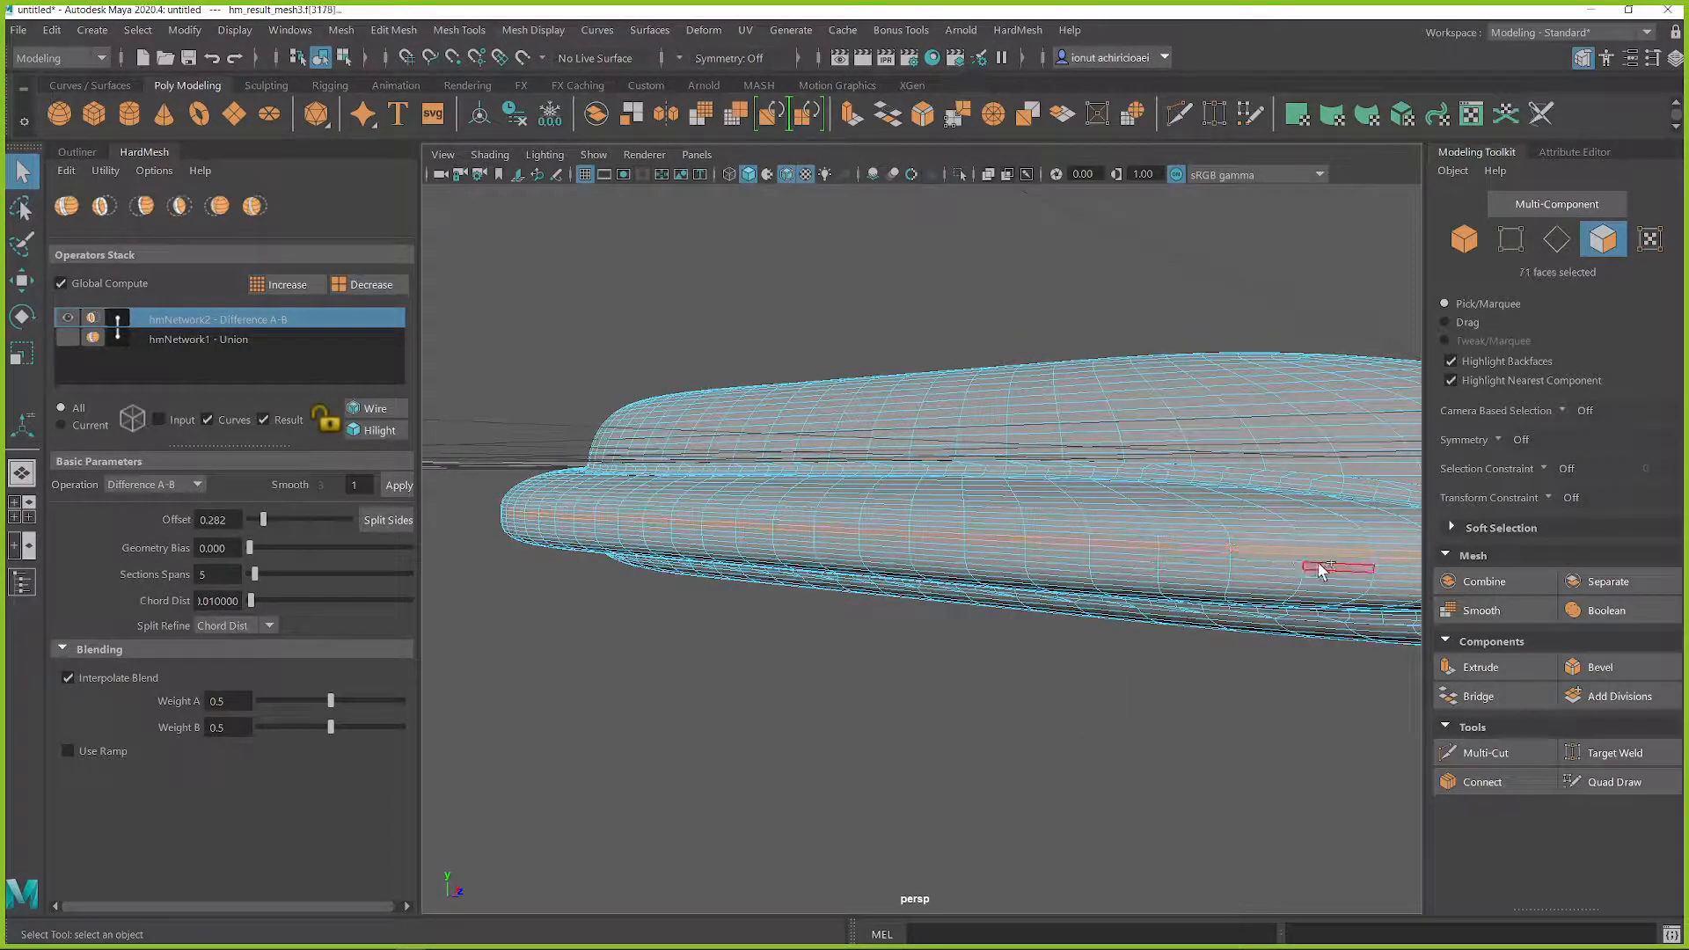
pyautogui.click(1300, 565)
pyautogui.keyDown('shift'); pyautogui.doubleClick(1285, 551); pyautogui.keyUp('shift')
pyautogui.keyDown('alt'); pyautogui.moveTo(1285, 552); pyautogui.dragTo(1086, 542); pyautogui.keyUp('alt')
pyautogui.keyDown('alt'); pyautogui.moveTo(1370, 583); pyautogui.dragTo(925, 570); pyautogui.keyUp('alt')
pyautogui.scroll(4, 1125, 528)
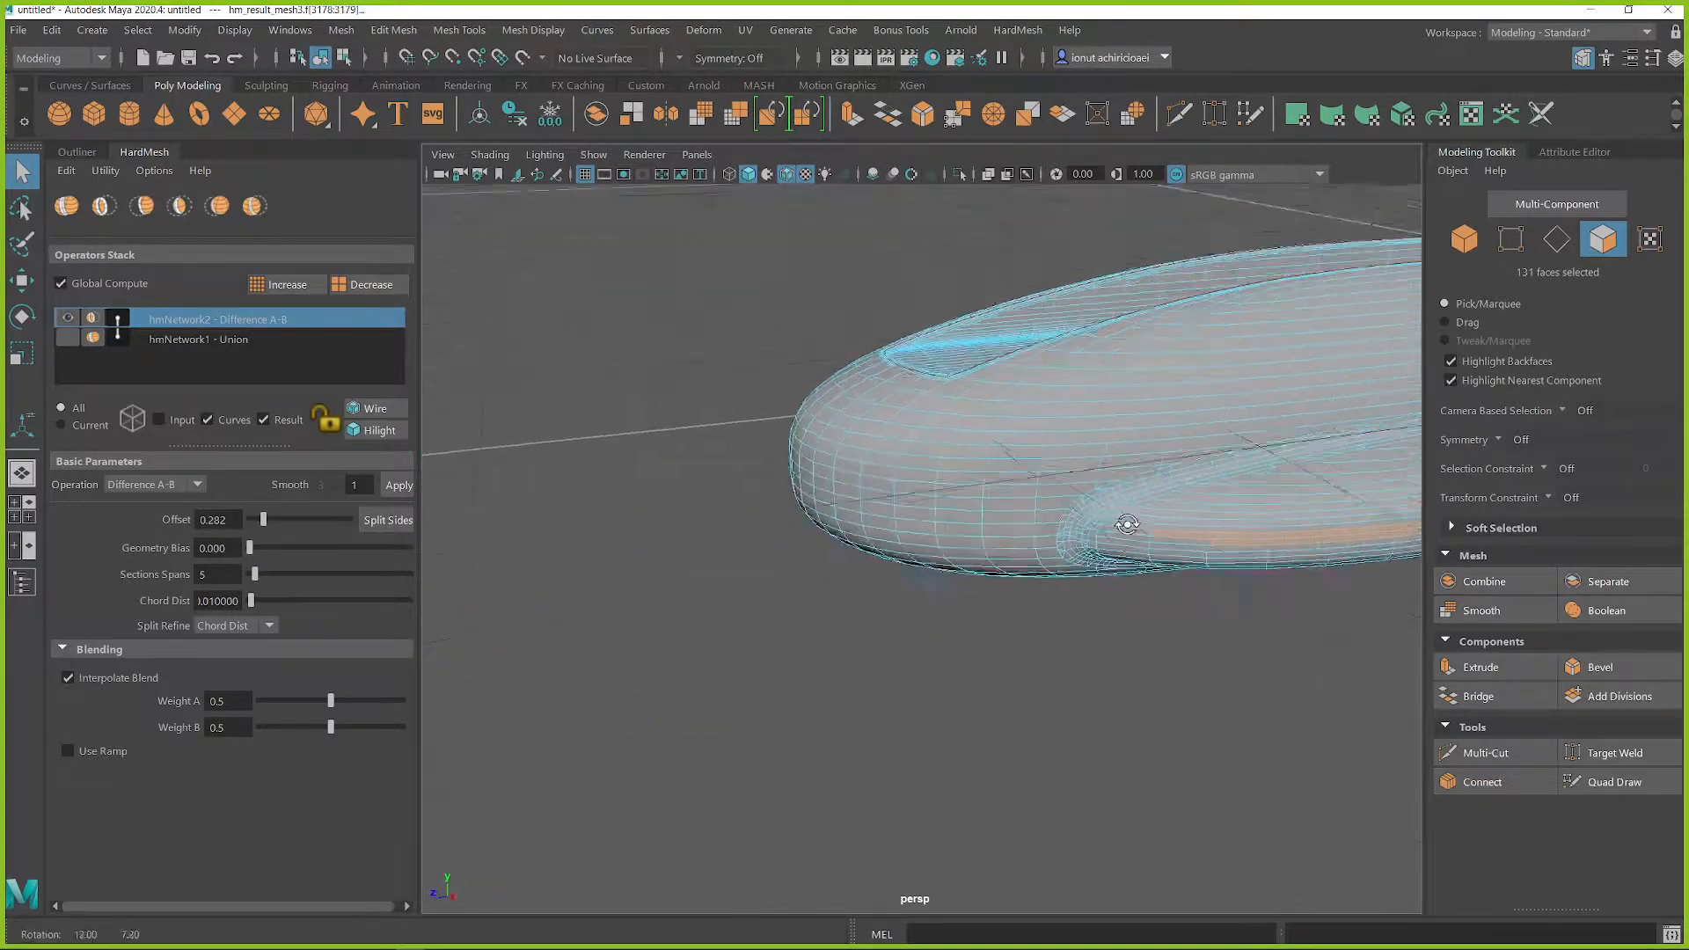
pyautogui.keyDown('alt'); pyautogui.moveTo(1181, 615); pyautogui.dragTo(1267, 462); pyautogui.keyUp('alt')
pyautogui.keyDown('alt'); pyautogui.moveTo(727, 458); pyautogui.dragTo(932, 546); pyautogui.keyUp('alt')
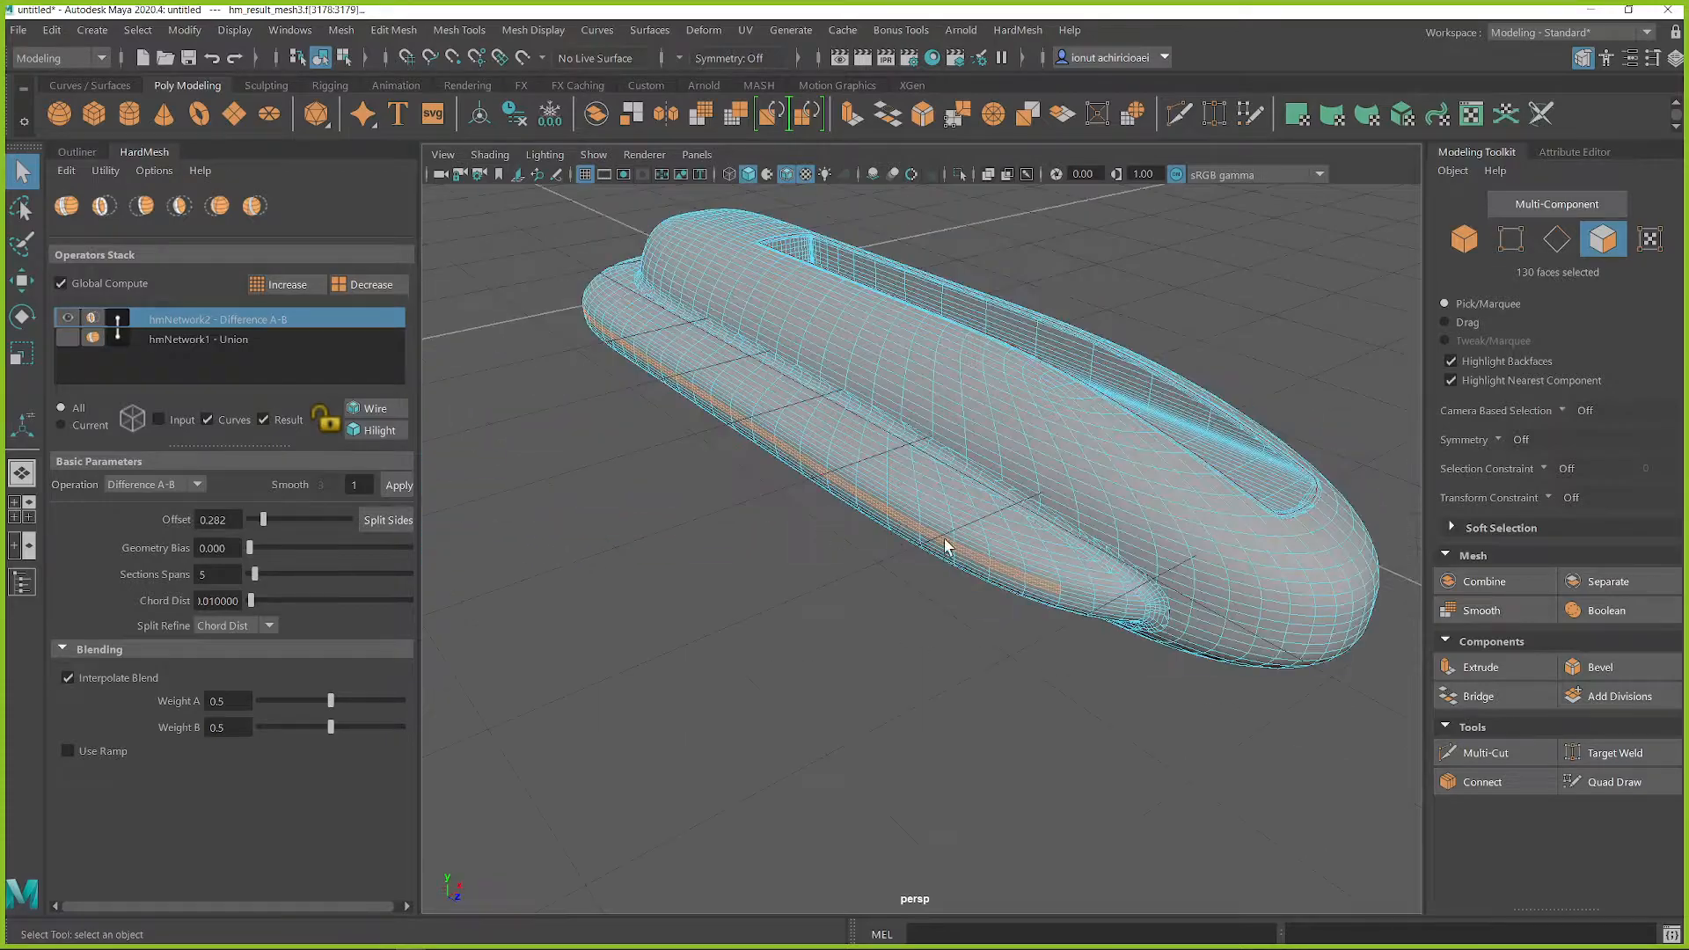
# Step: Duplicate the selected faces as a separate strip mesh with a Local Translate Z of 0.7, and return to object mode
pyautogui.scroll(2, 956, 545)
pyautogui.scroll(4, 938, 535)
pyautogui.keyDown('shift'); pyautogui.moveTo(925, 448); pyautogui.dragTo(905, 802, button='right'); pyautogui.keyUp('shift')
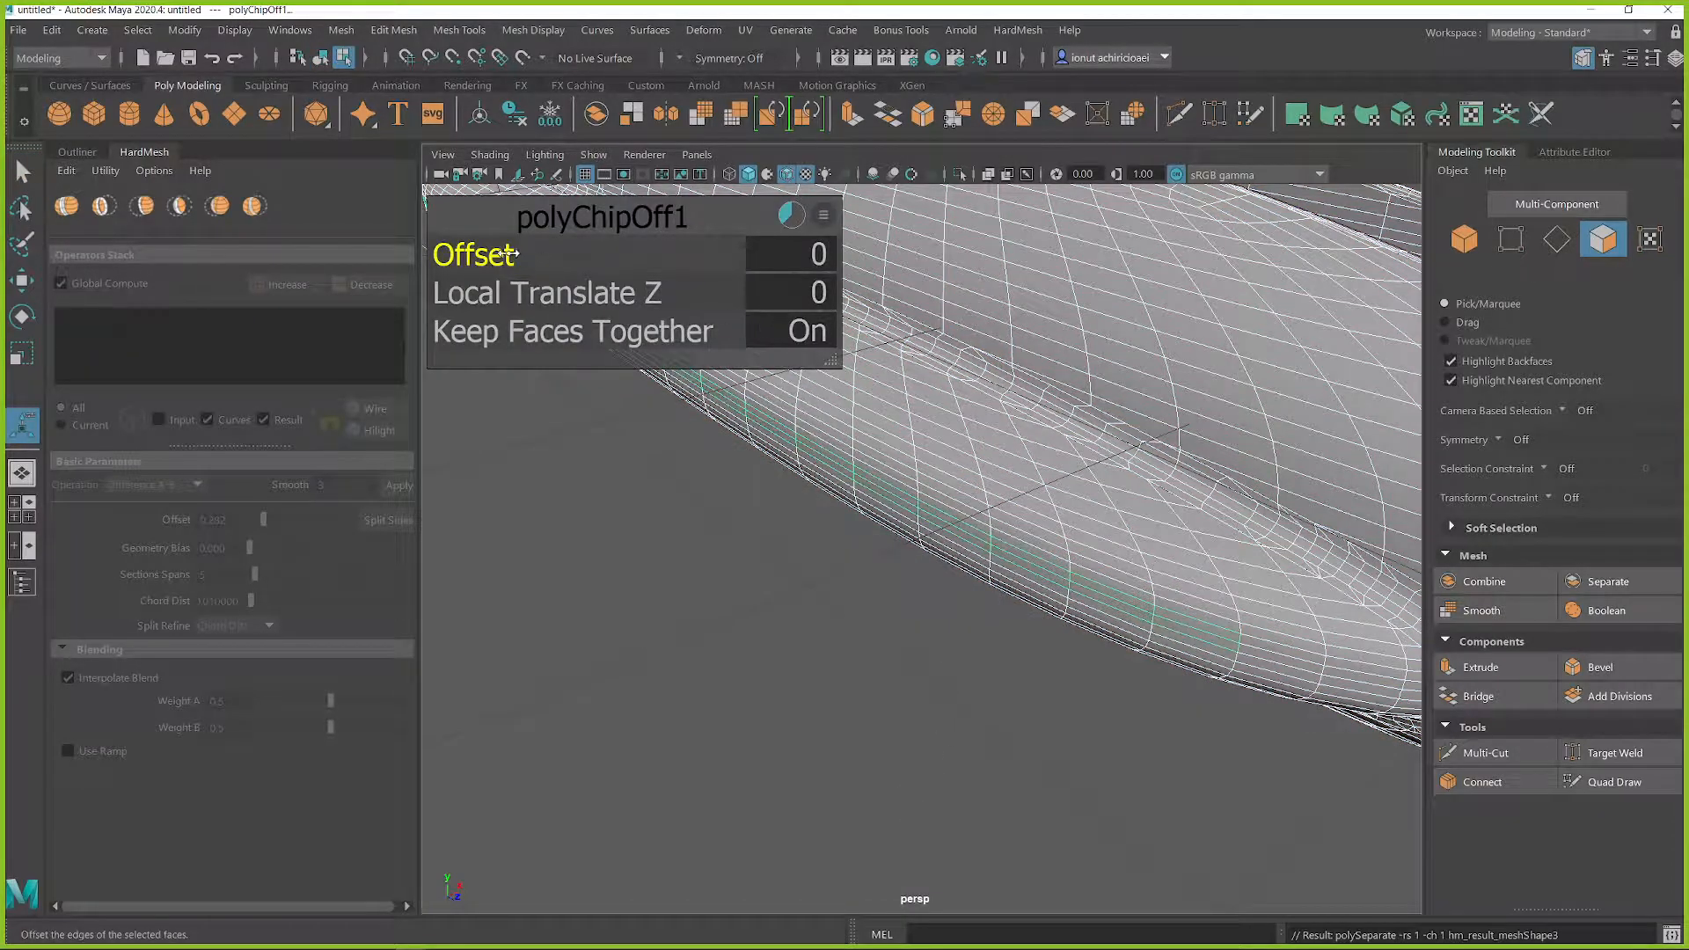
pyautogui.moveTo(490, 251); pyautogui.dragTo(603, 288)
pyautogui.hotkey('ctrl', 'z')
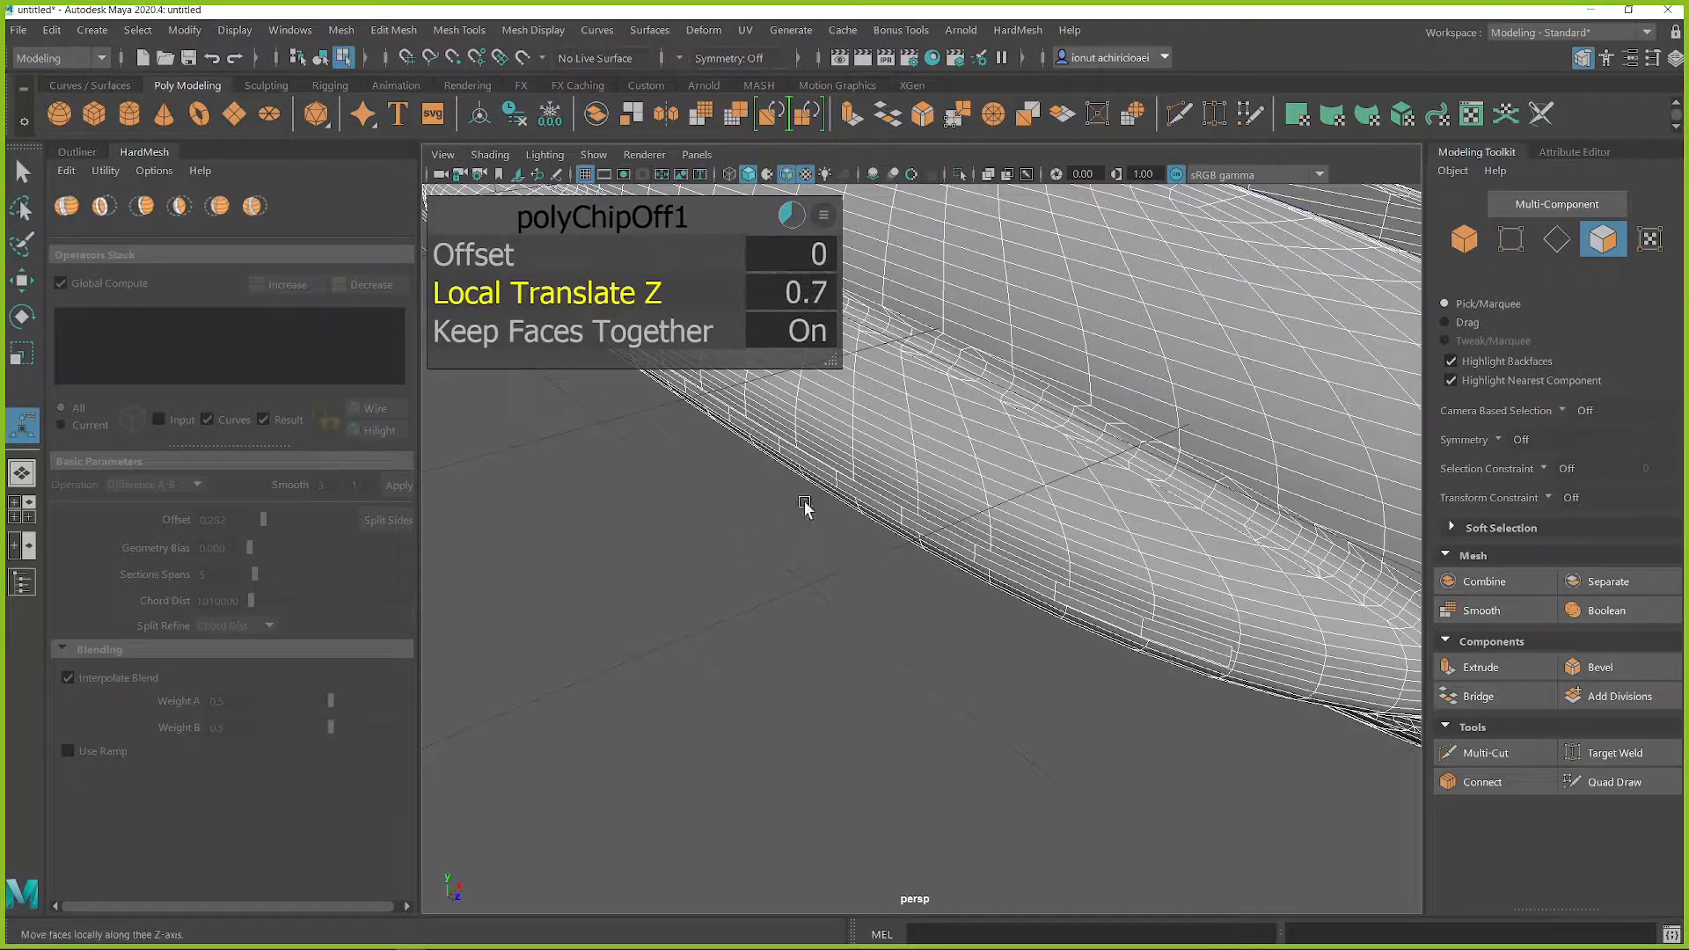
pyautogui.rightClick(836, 486)
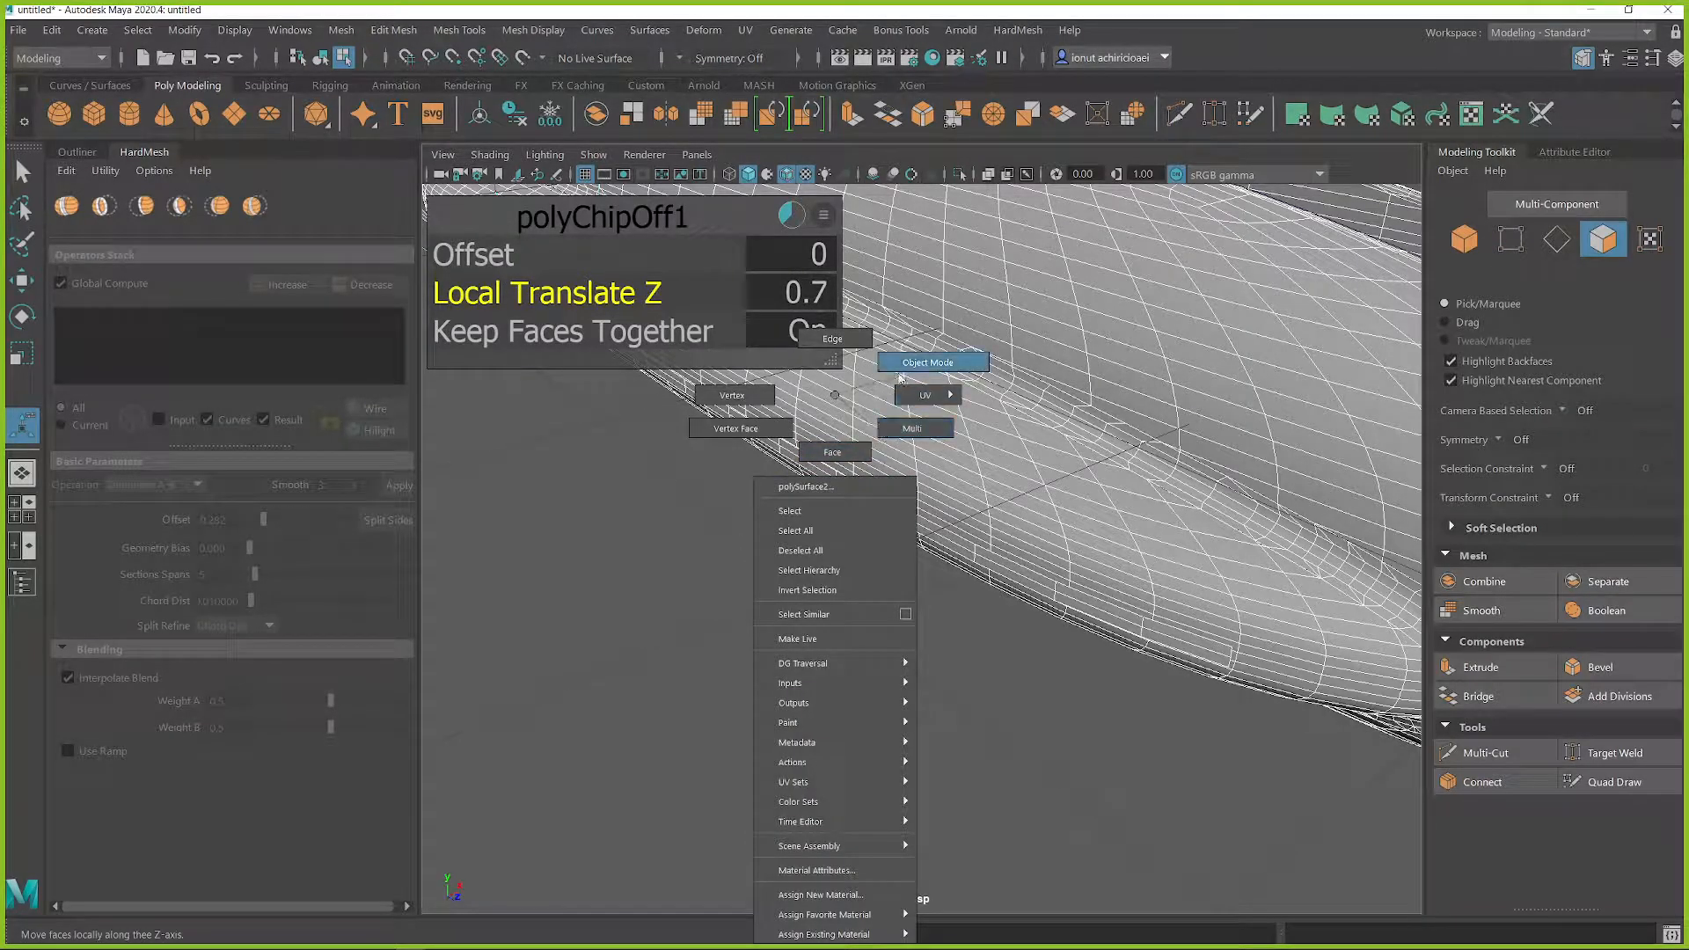
pyautogui.click(928, 363)
# Step: Extrude the faces of the duplicated strip along their local Z to give it thickness
pyautogui.click(919, 528)
pyautogui.scroll(-5, 915, 524)
pyautogui.keyDown('shift'); pyautogui.moveTo(723, 390); pyautogui.dragTo(723, 448, button='right'); pyautogui.keyUp('shift')
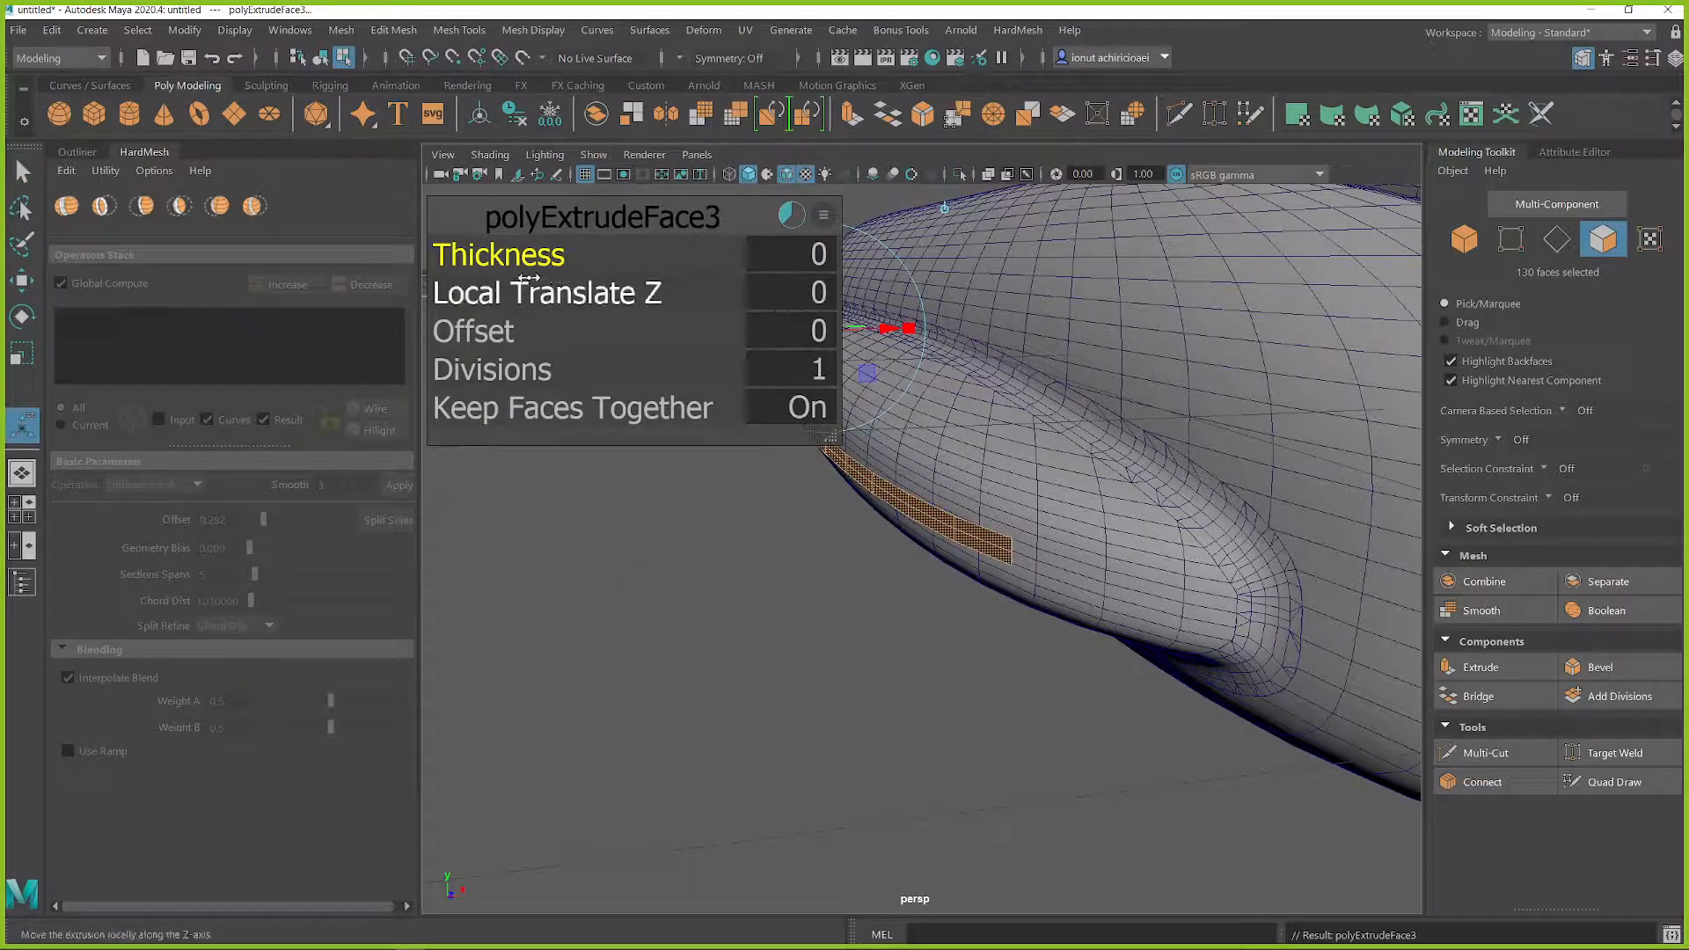
pyautogui.keyDown('alt'); pyautogui.moveTo(917, 343); pyautogui.dragTo(1012, 440); pyautogui.keyUp('alt')
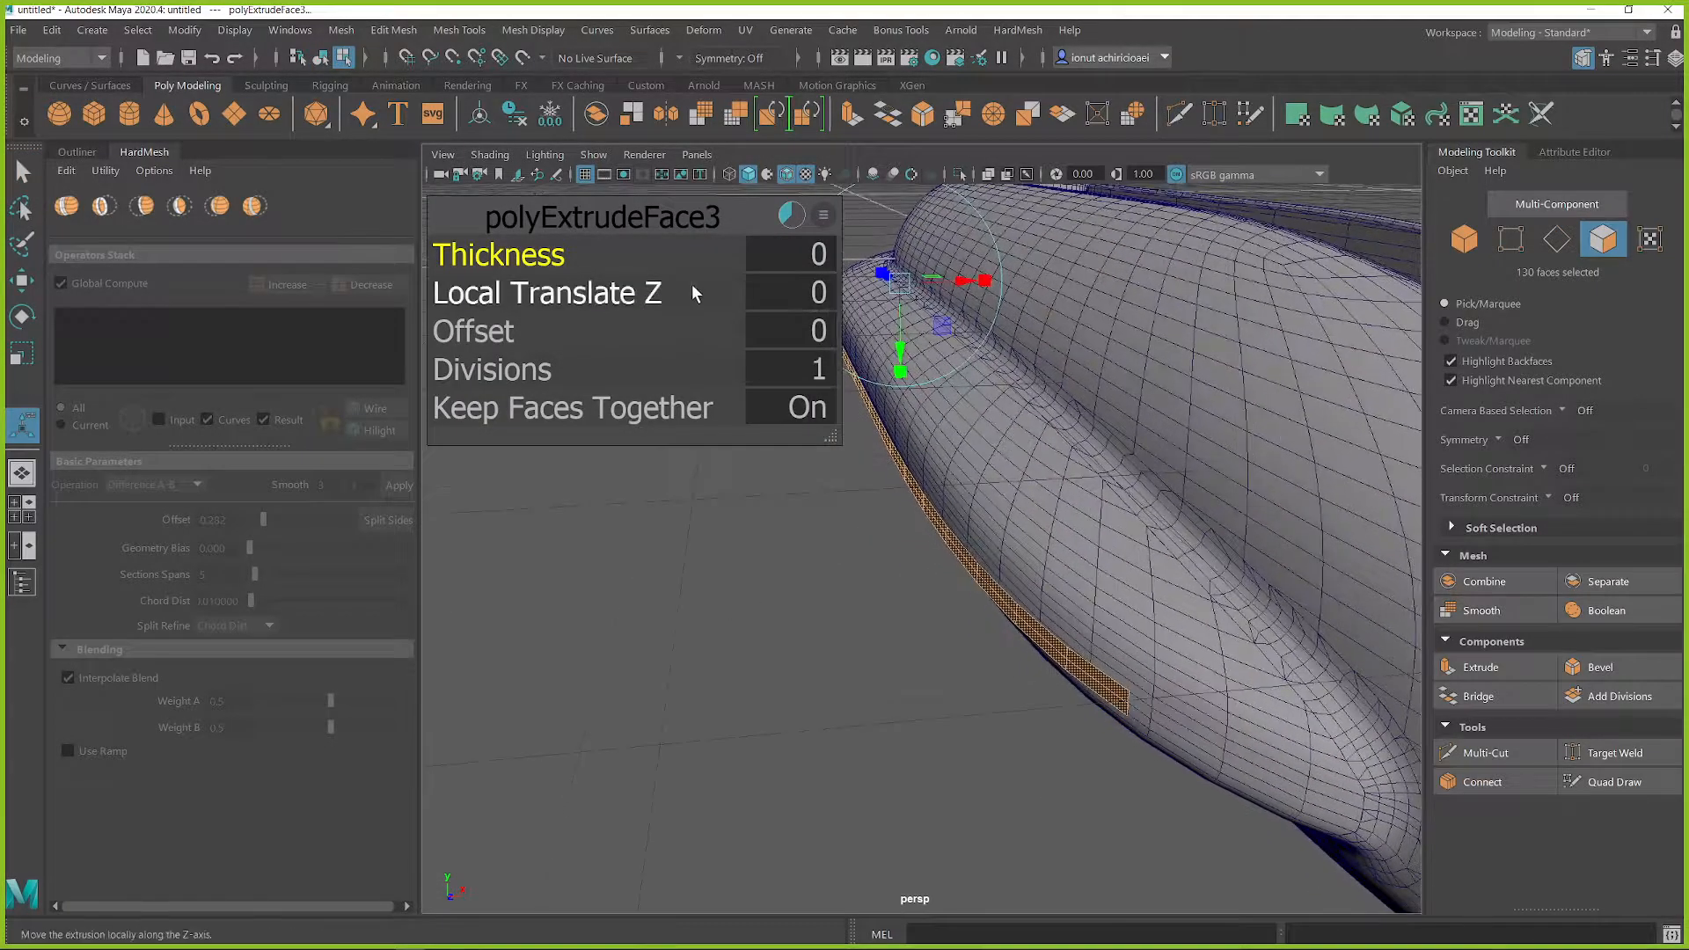
pyautogui.moveTo(746, 440); pyautogui.dragTo(281, 675, button='middle')
pyautogui.moveTo(690, 708); pyautogui.dragTo(819, 689, button='middle')
pyautogui.keyDown('alt'); pyautogui.moveTo(818, 689); pyautogui.dragTo(883, 638); pyautogui.keyUp('alt')
pyautogui.press('q')
# Step: Isolate the thickened strip in the viewport and reverse its face normals
pyautogui.moveTo(957, 573); pyautogui.dragTo(1025, 358, button='right')
pyautogui.keyDown('alt'); pyautogui.moveTo(957, 546); pyautogui.dragTo(1009, 557); pyautogui.keyUp('alt')
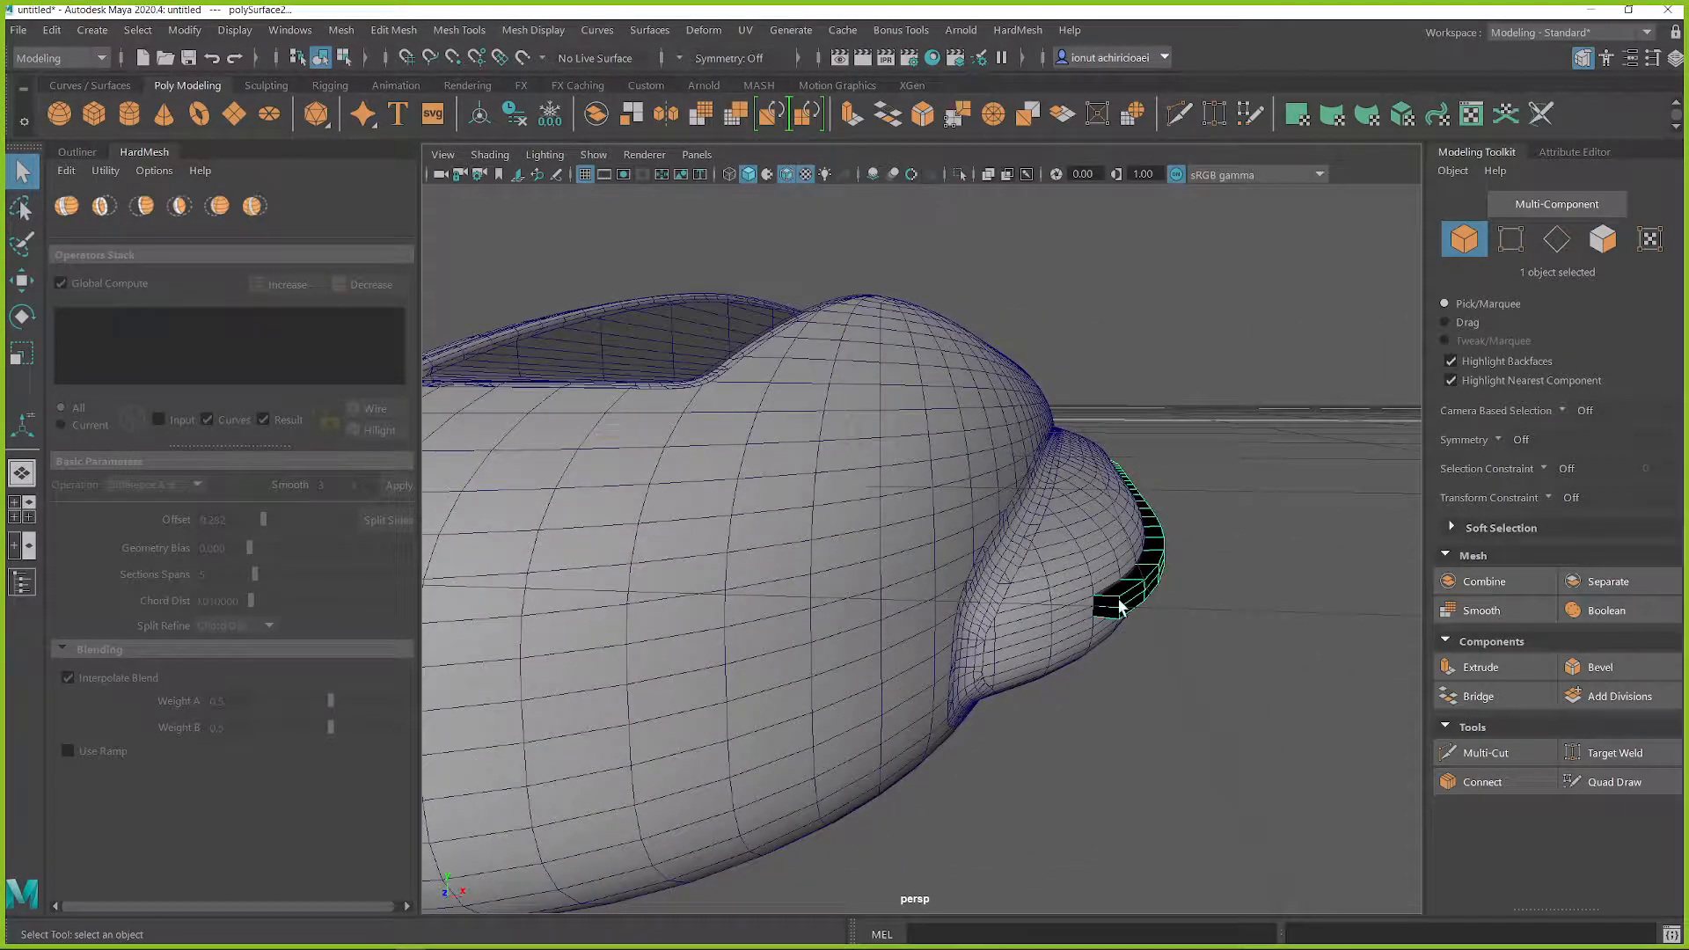
pyautogui.hotkey('ctrl', '1')
pyautogui.keyDown('alt'); pyautogui.moveTo(1112, 611); pyautogui.dragTo(1133, 563); pyautogui.keyUp('alt')
pyautogui.hotkey('ctrl', '1')
pyautogui.keyDown('alt'); pyautogui.moveTo(1239, 583); pyautogui.dragTo(1346, 591); pyautogui.keyUp('alt')
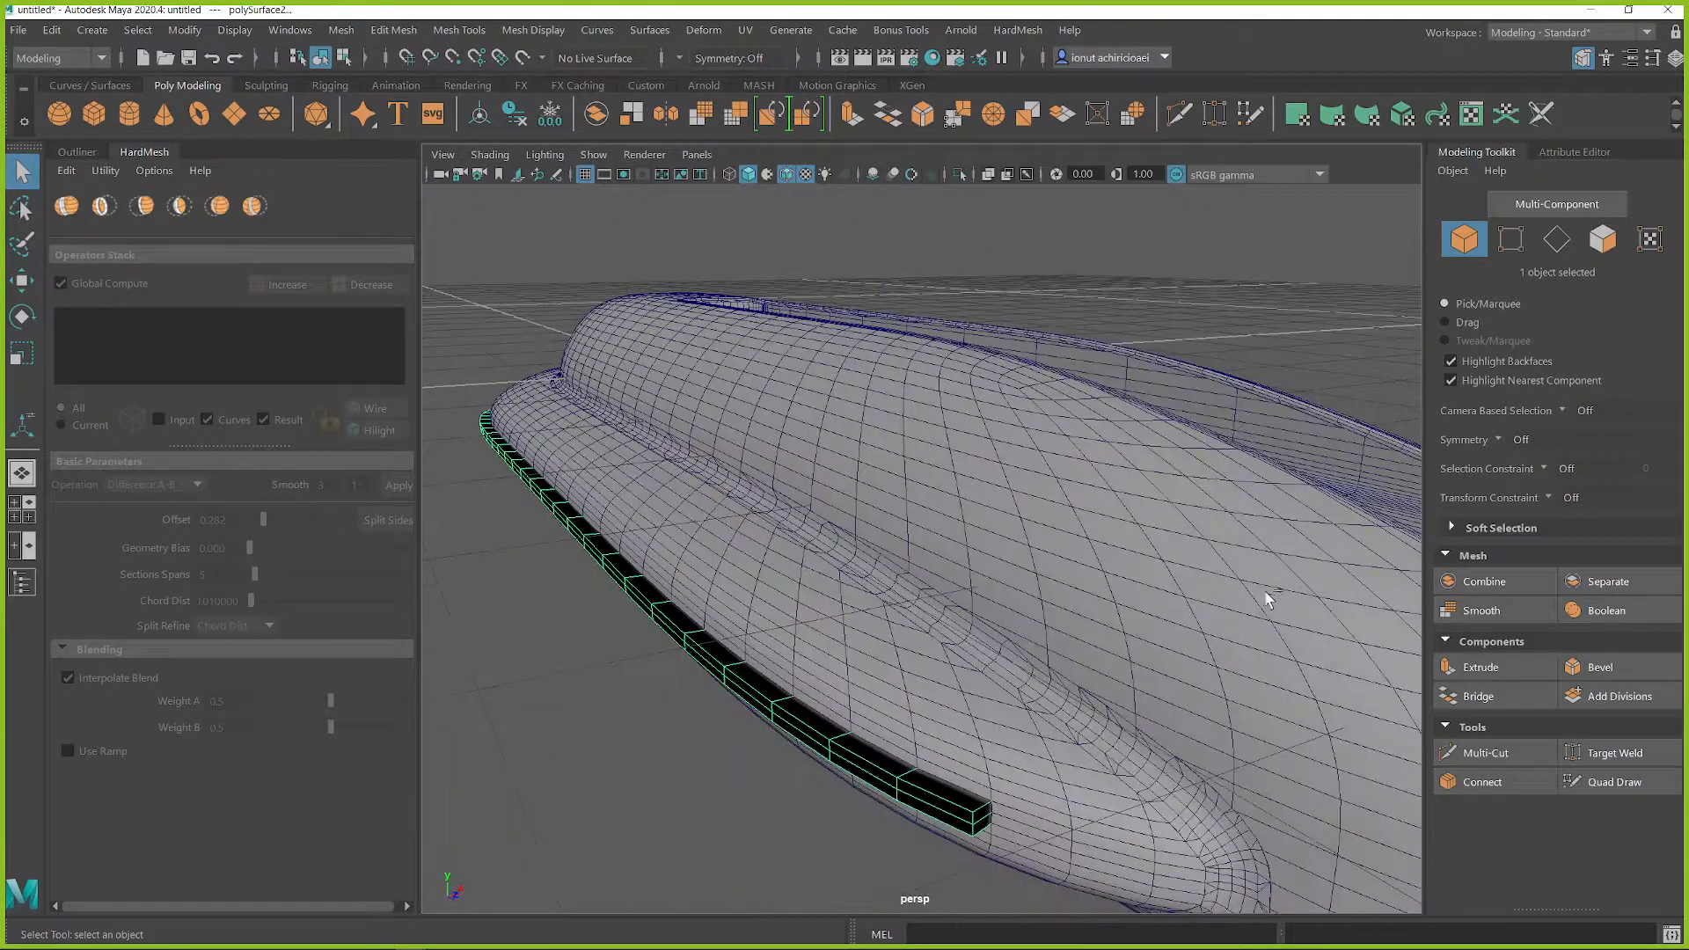
pyautogui.hotkey('ctrl', '1')
pyautogui.keyDown('alt'); pyautogui.moveTo(842, 632); pyautogui.dragTo(859, 328, button='right'); pyautogui.keyUp('alt')
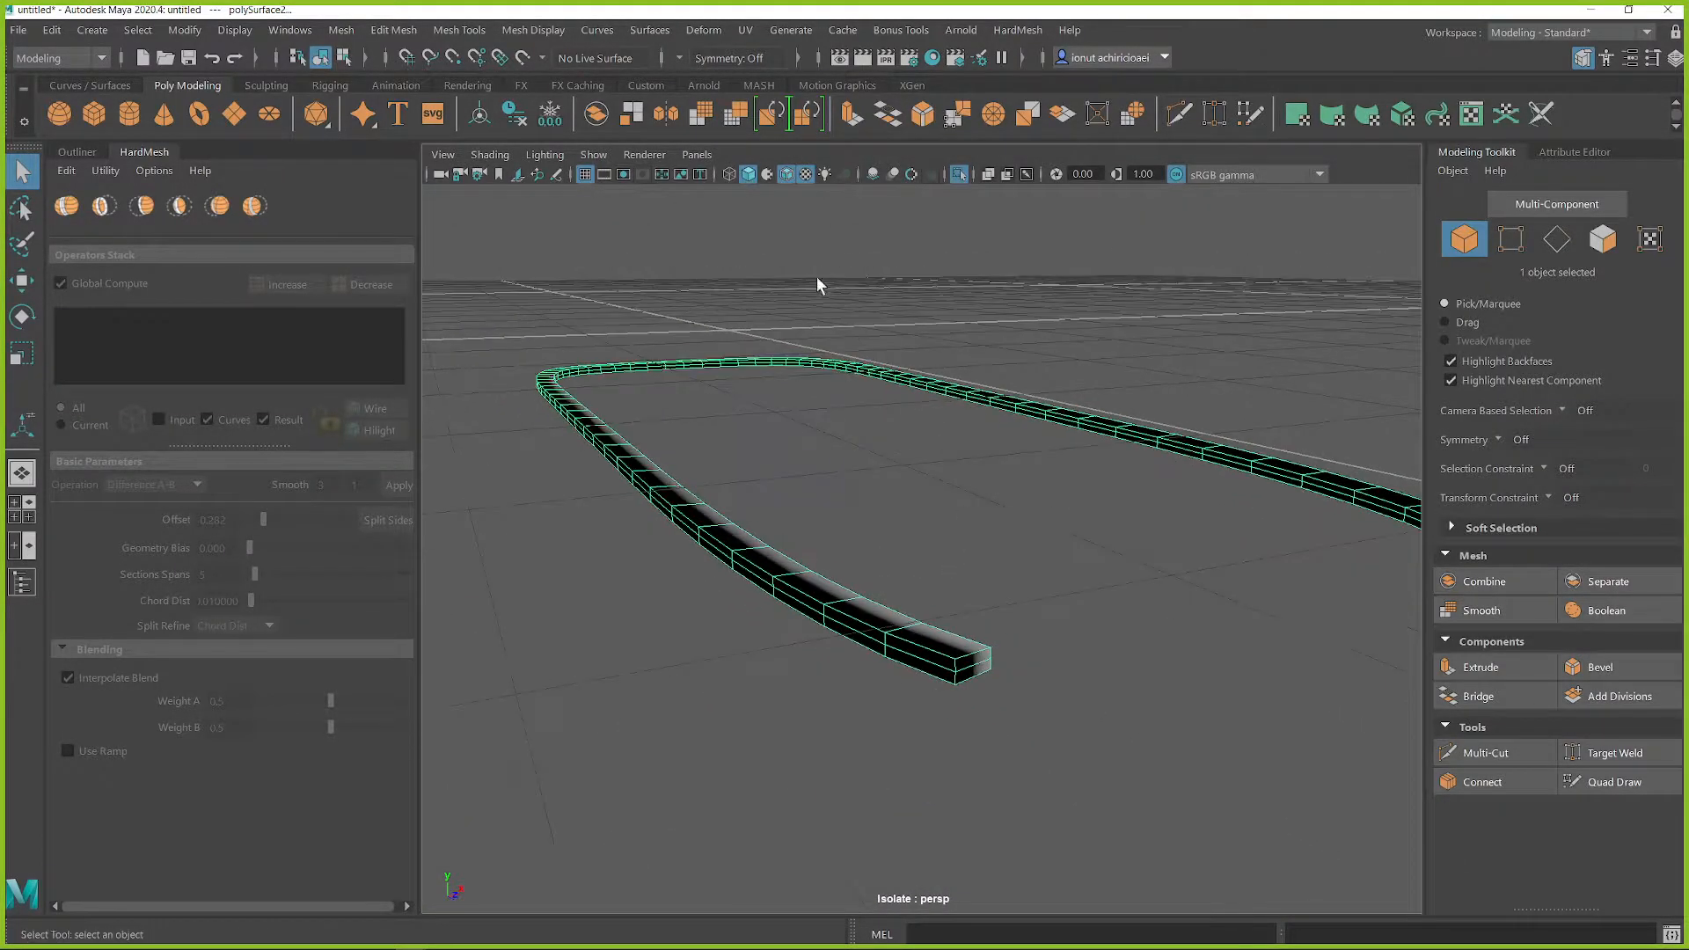
pyautogui.click(540, 34)
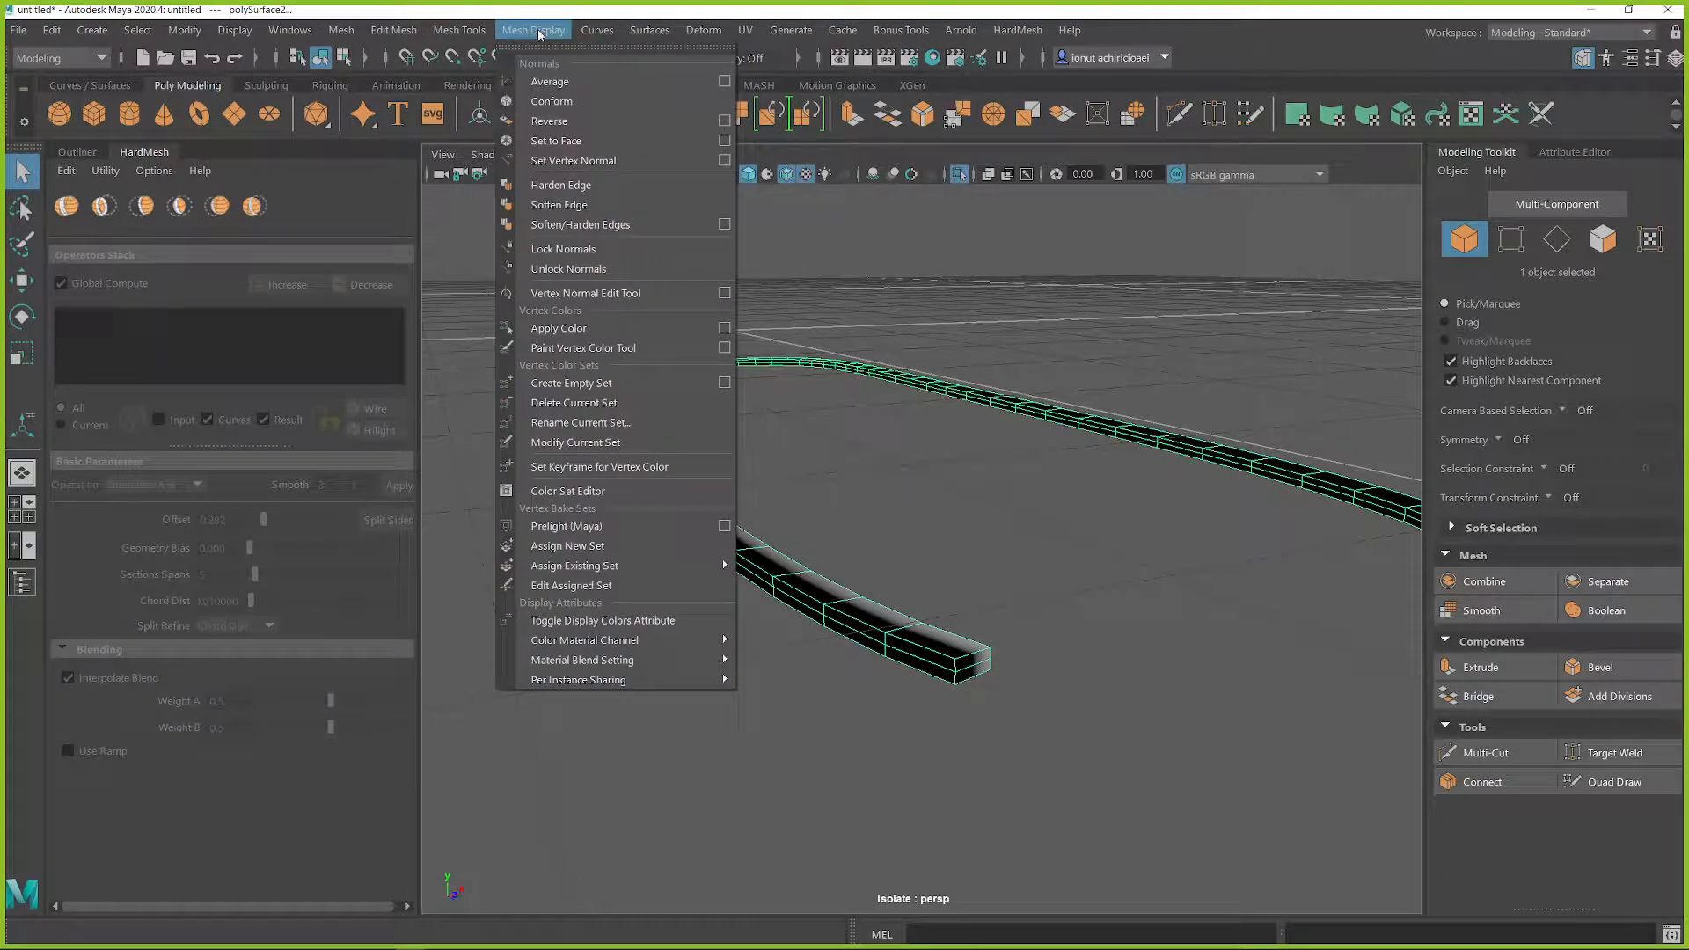
pyautogui.click(549, 121)
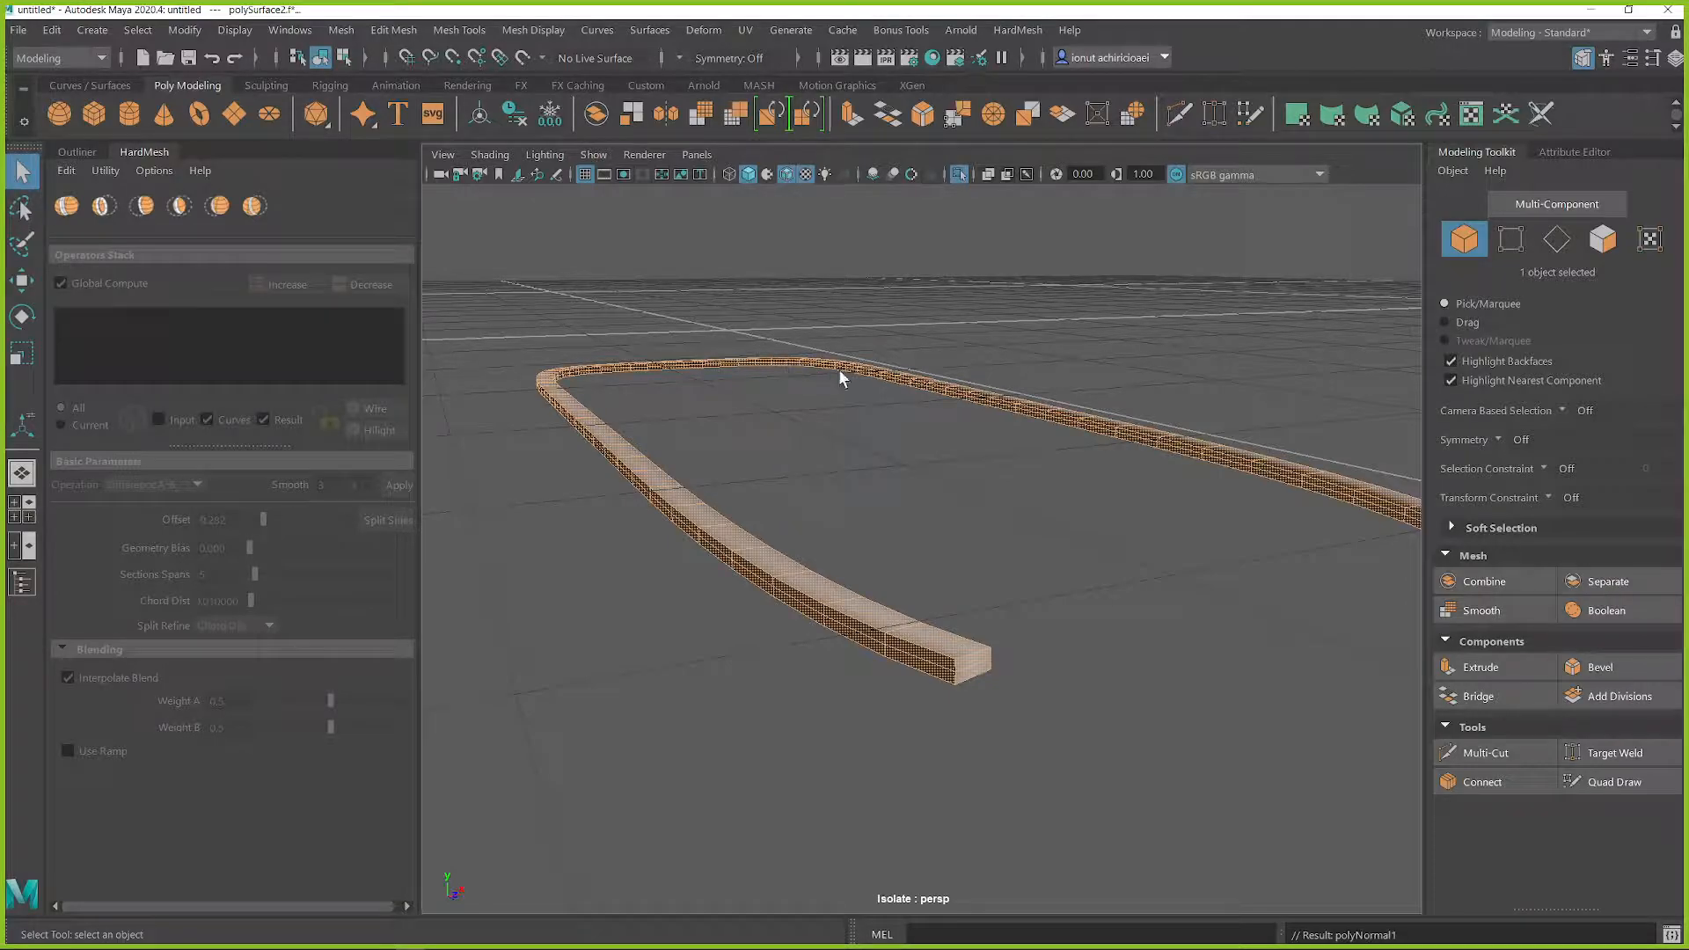
pyautogui.moveTo(884, 356); pyautogui.dragTo(890, 310, button='right')
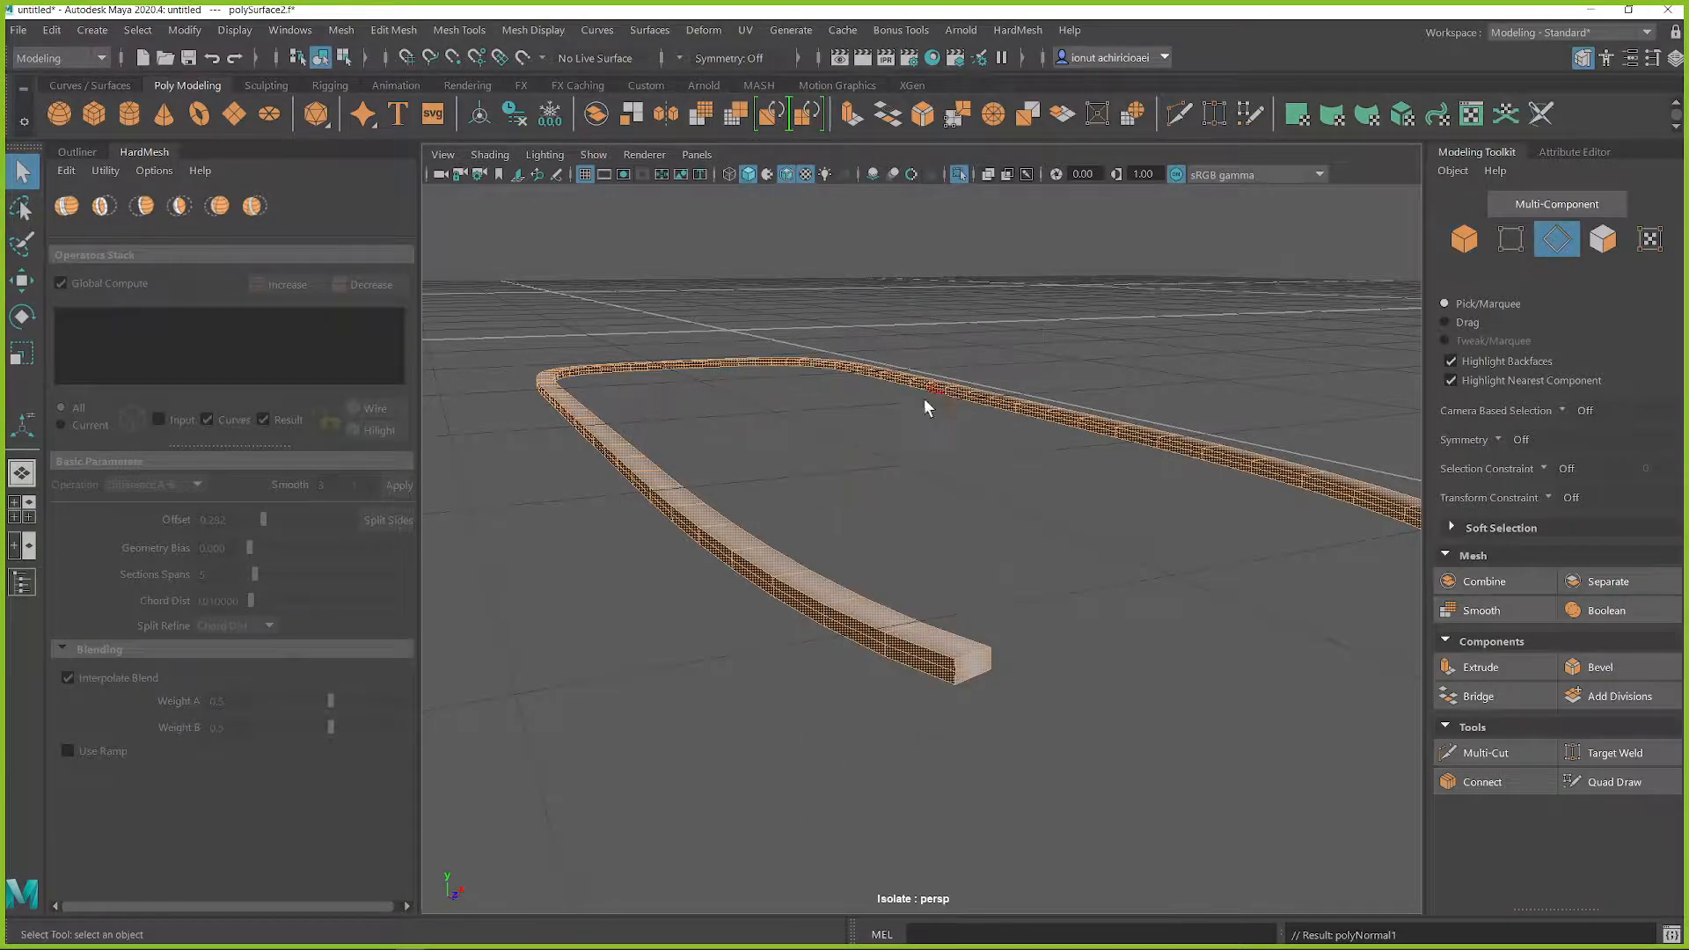
pyautogui.doubleClick(826, 585)
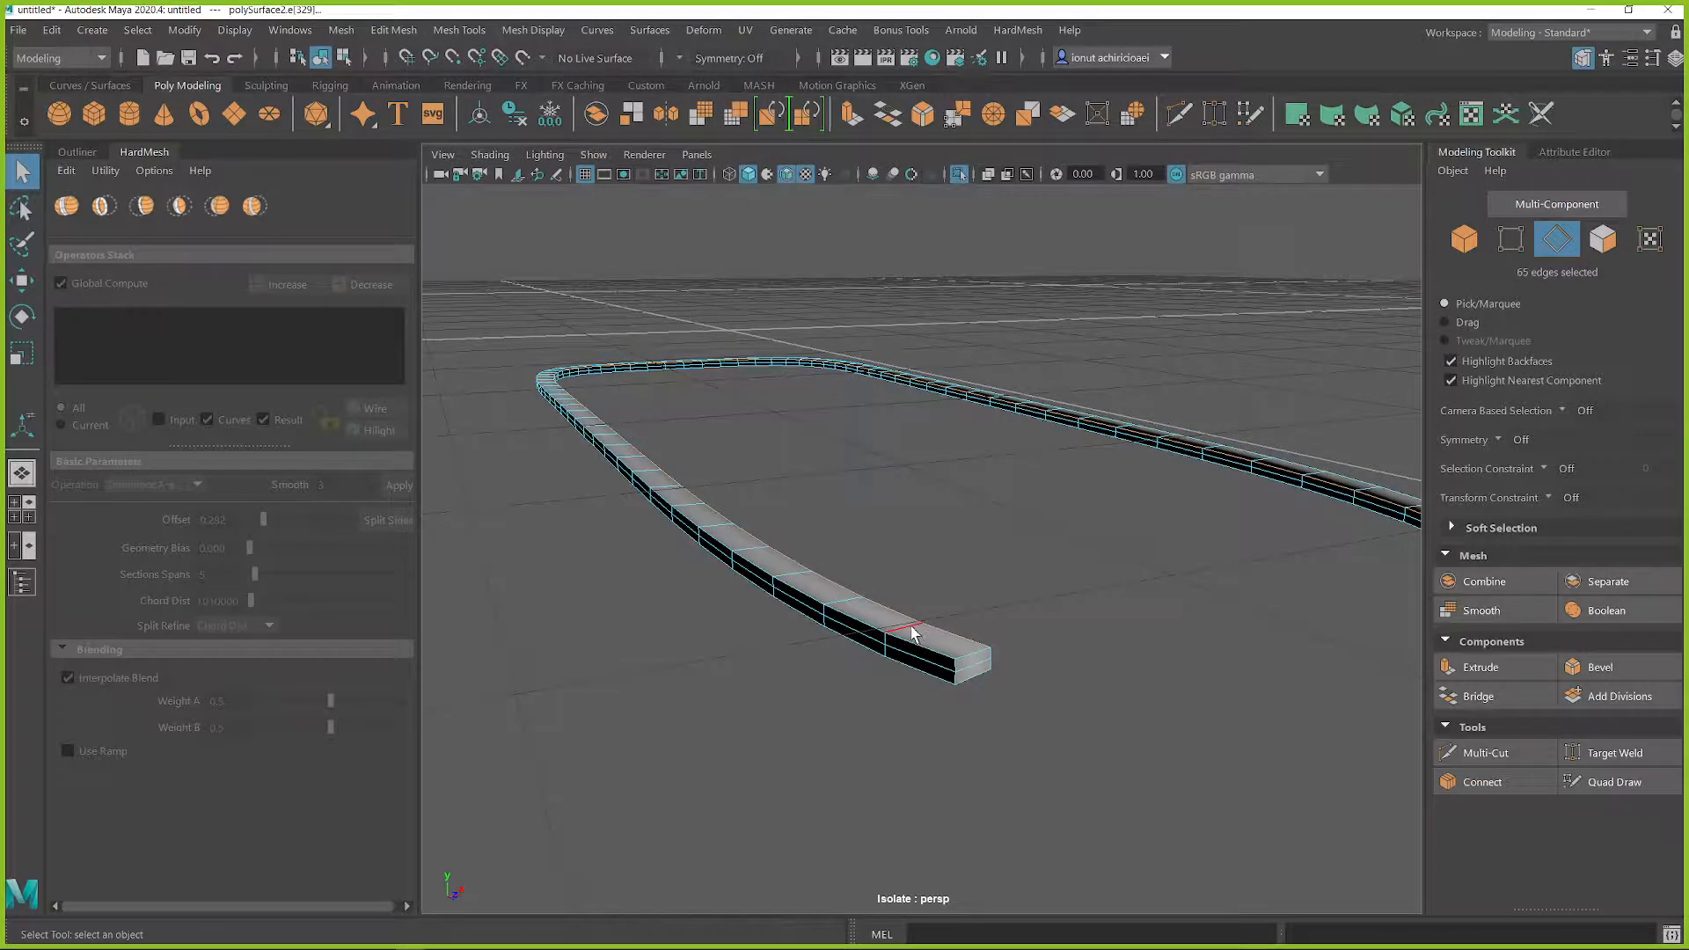
pyautogui.keyDown('alt'); pyautogui.moveTo(965, 633); pyautogui.dragTo(1138, 626); pyautogui.keyUp('alt')
pyautogui.moveTo(1138, 626); pyautogui.dragTo(1192, 359, button='right')
# Step: Set the isolated strip's vertex normals to face so that it shades with hard edges
pyautogui.keyDown('alt'); pyautogui.moveTo(1117, 449); pyautogui.dragTo(1232, 510); pyautogui.keyUp('alt')
pyautogui.press('space')
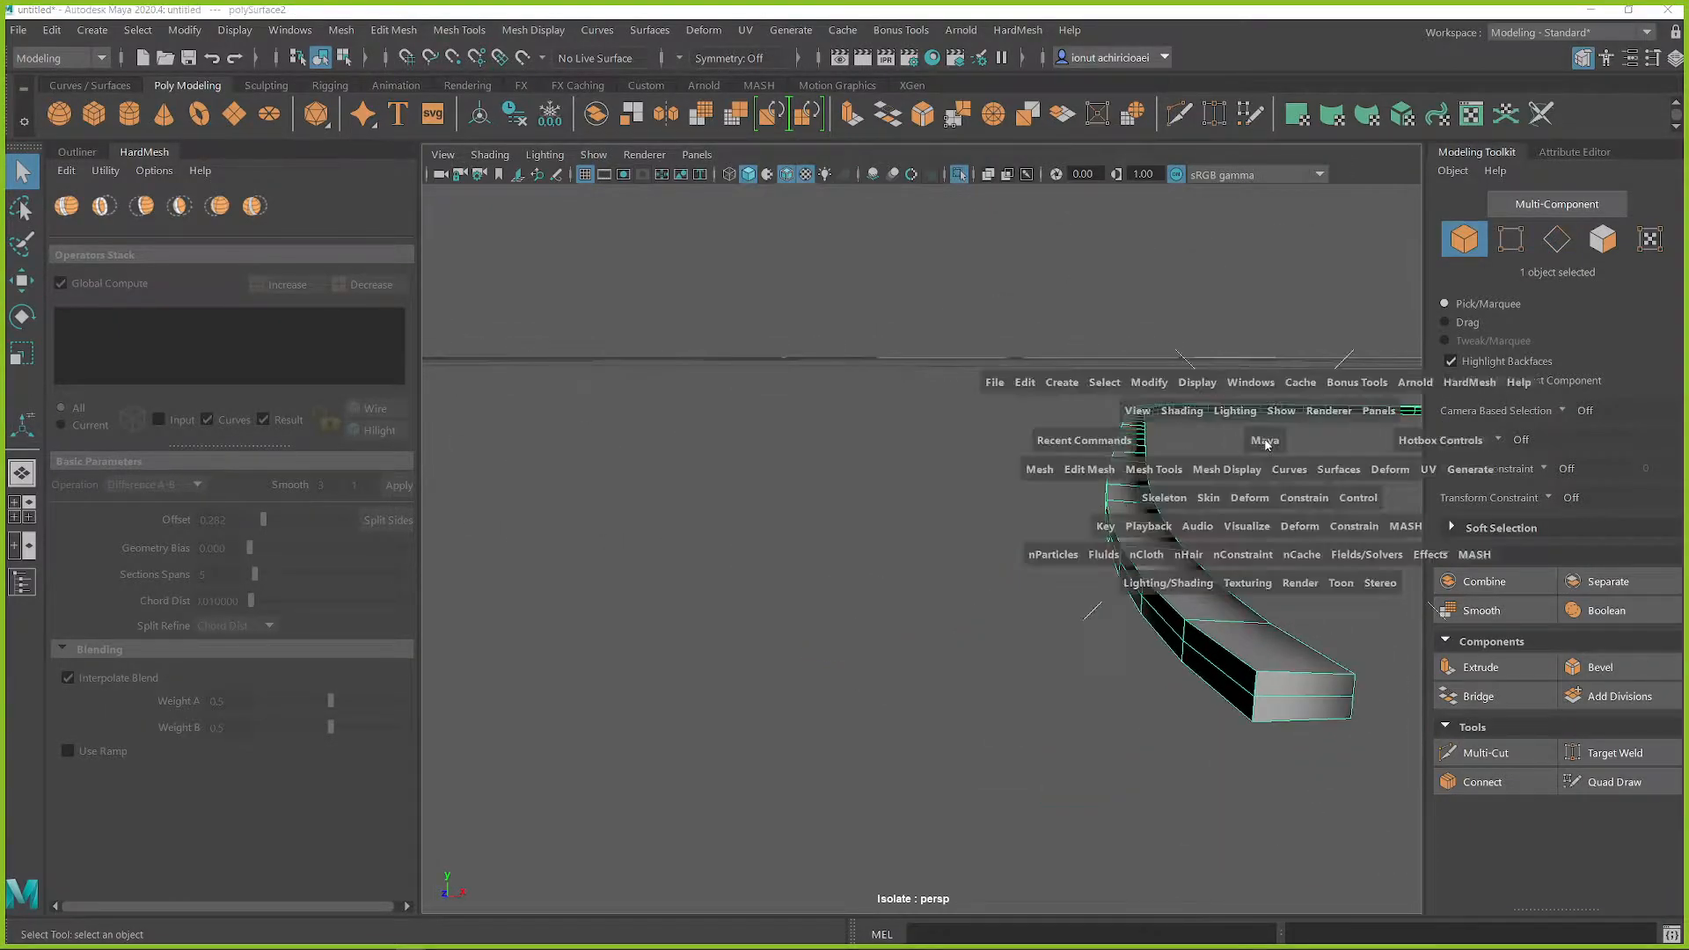
pyautogui.click(1223, 470)
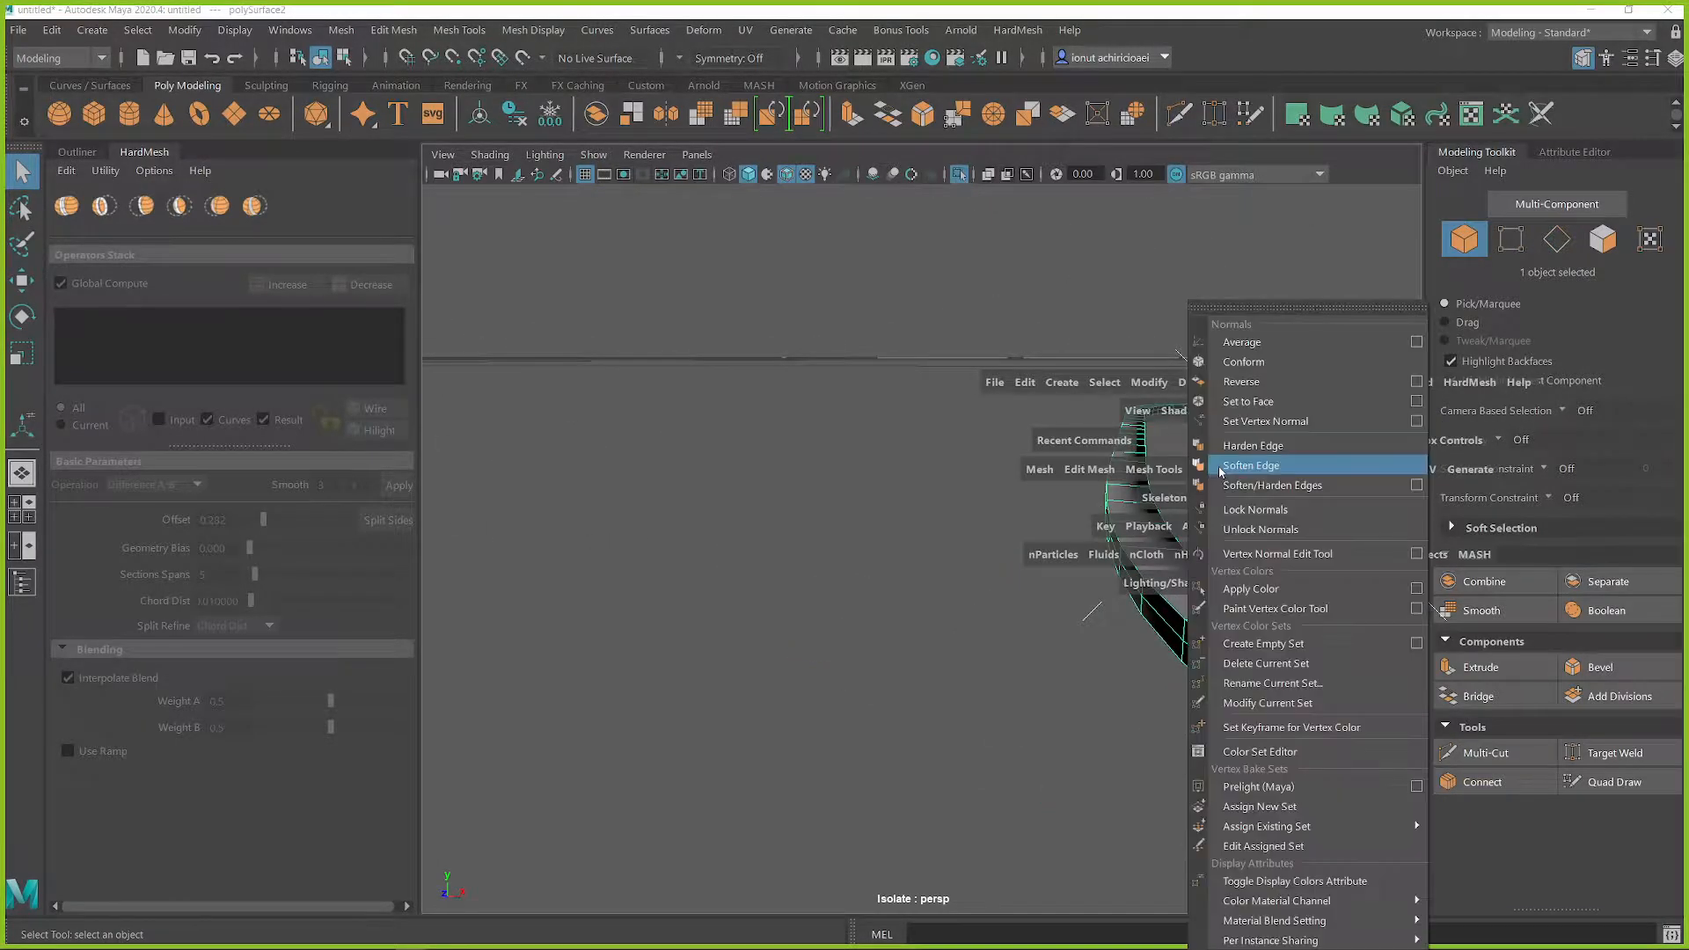
pyautogui.click(1248, 401)
pyautogui.moveTo(1261, 517)
pyautogui.keyDown('alt'); pyautogui.mouseDown(button='middle')
pyautogui.moveTo(1275, 532)
pyautogui.moveTo(1007, 535)
pyautogui.mouseUp(button='middle'); pyautogui.keyUp('alt')
# Step: Select the long corner edge loops of the strip together with the border edges of its end caps
pyautogui.keyDown('alt'); pyautogui.moveTo(1007, 535); pyautogui.dragTo(994, 530); pyautogui.keyUp('alt')
pyautogui.click(995, 525)
pyautogui.moveTo(996, 523); pyautogui.dragTo(995, 347, button='right')
pyautogui.click(1010, 517)
pyautogui.doubleClick(1016, 530)
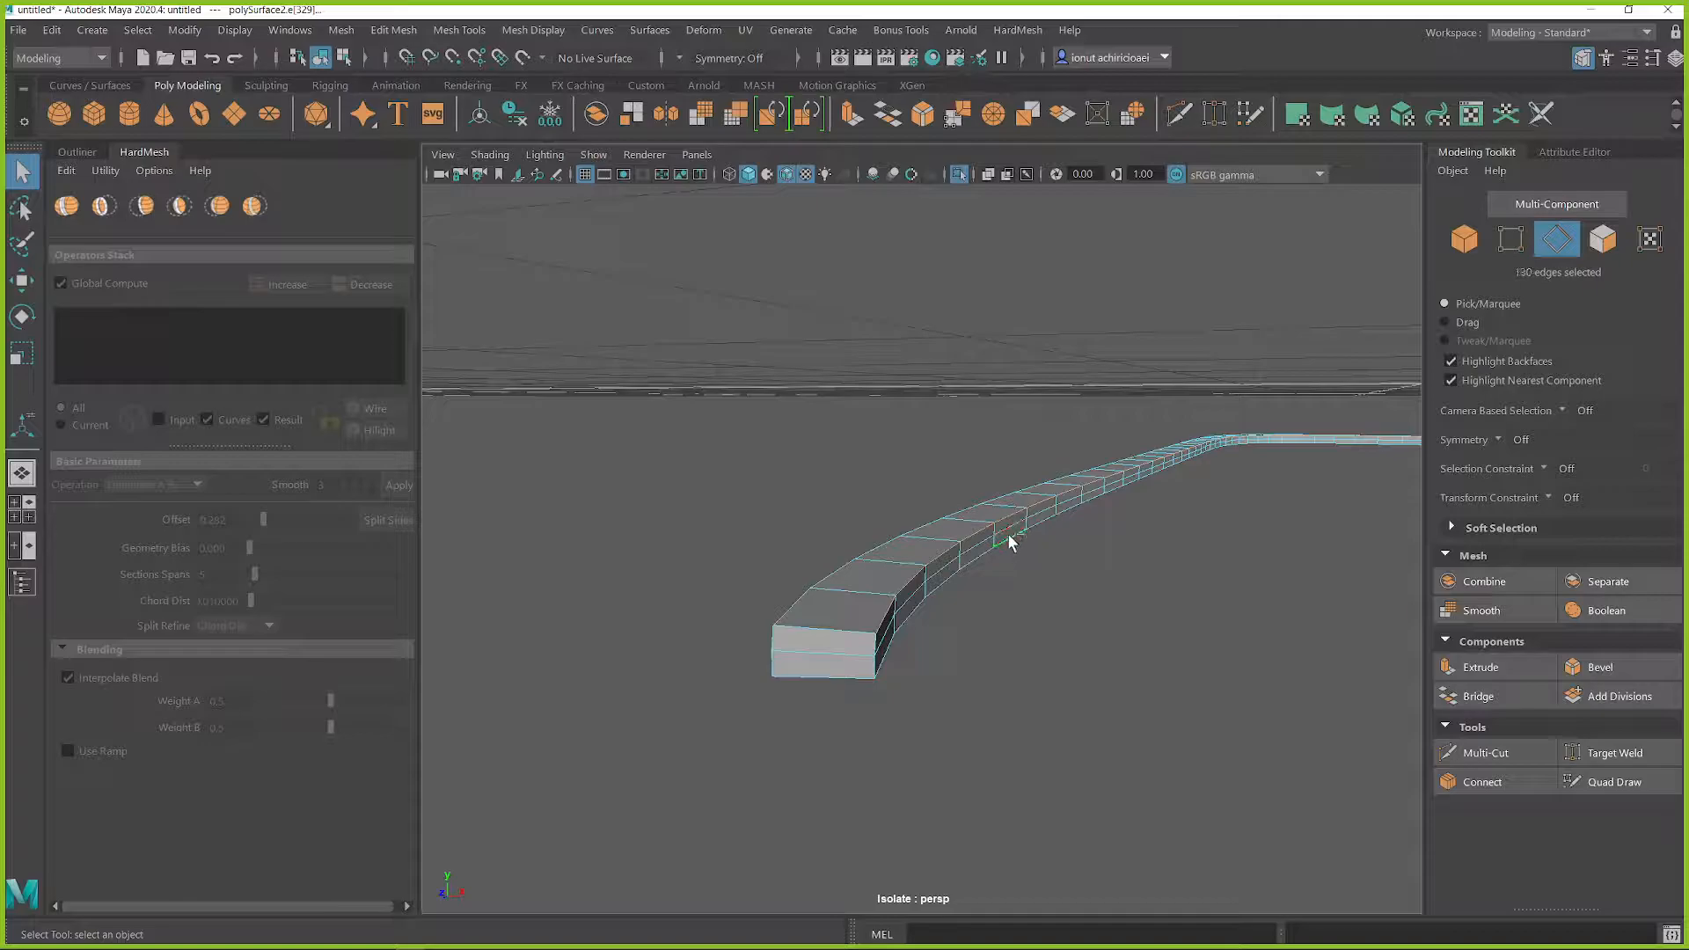
pyautogui.keyDown('alt'); pyautogui.moveTo(993, 673); pyautogui.dragTo(1092, 637); pyautogui.keyUp('alt')
pyautogui.keyDown('shift'); pyautogui.doubleClick(1061, 641); pyautogui.keyUp('shift')
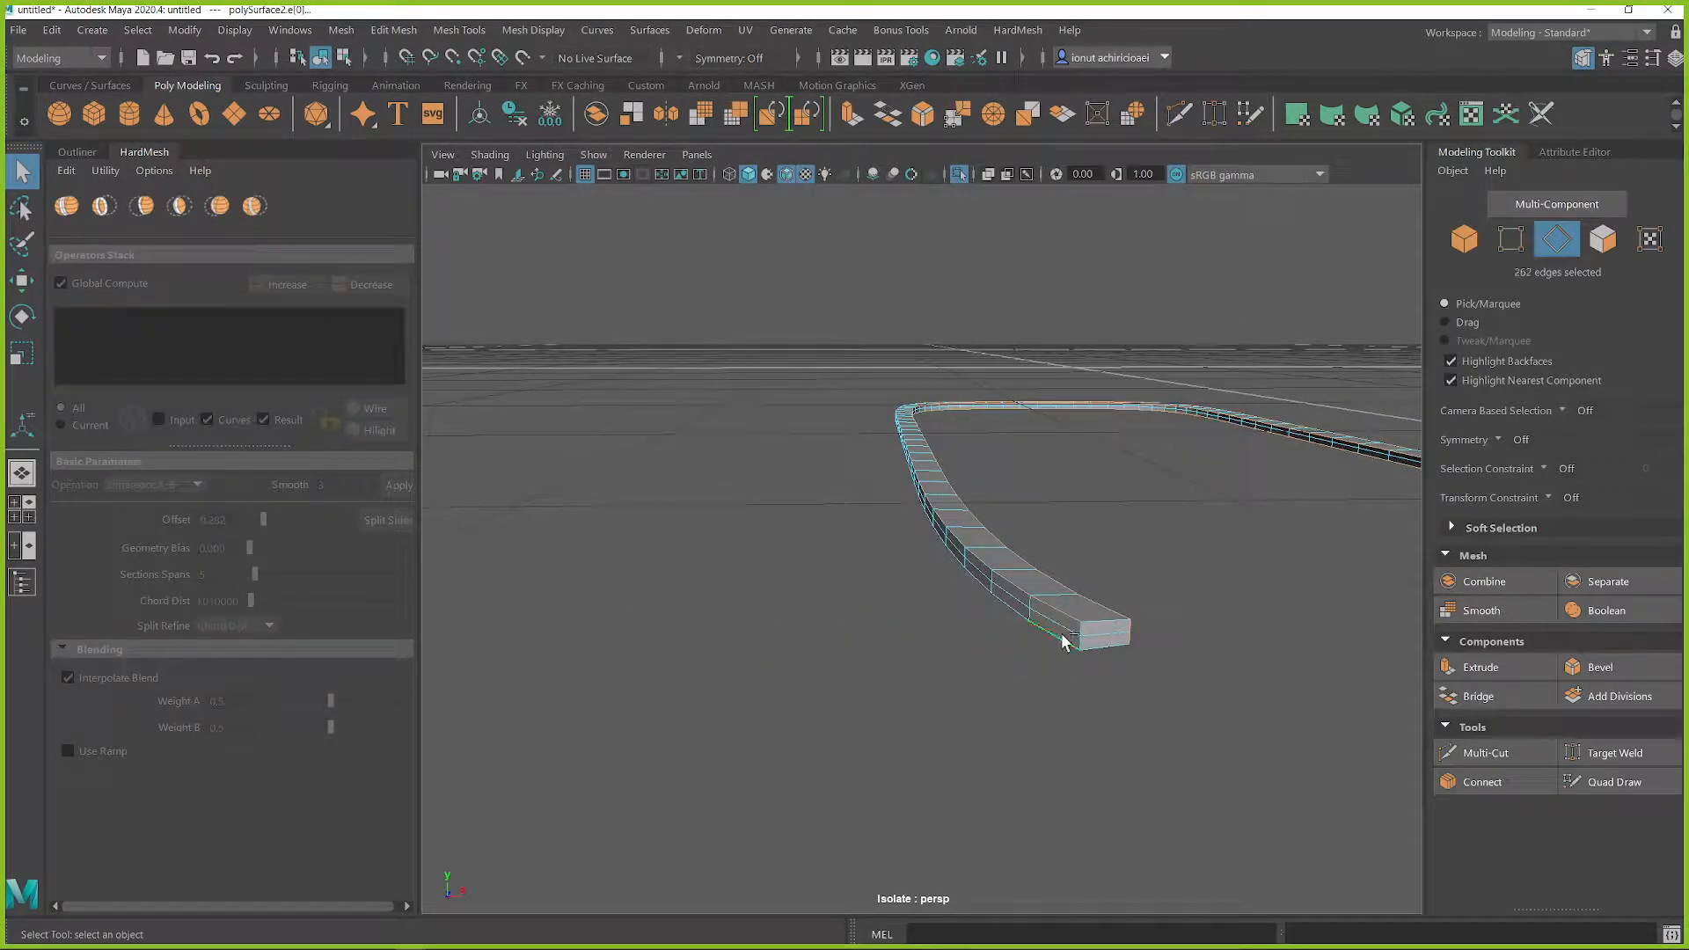
pyautogui.keyDown('shift'); pyautogui.doubleClick(1079, 631); pyautogui.keyUp('shift')
pyautogui.keyDown('alt'); pyautogui.moveTo(1100, 645); pyautogui.dragTo(1021, 604); pyautogui.keyUp('alt')
pyautogui.keyDown('shift'); pyautogui.click(1026, 602); pyautogui.keyUp('shift')
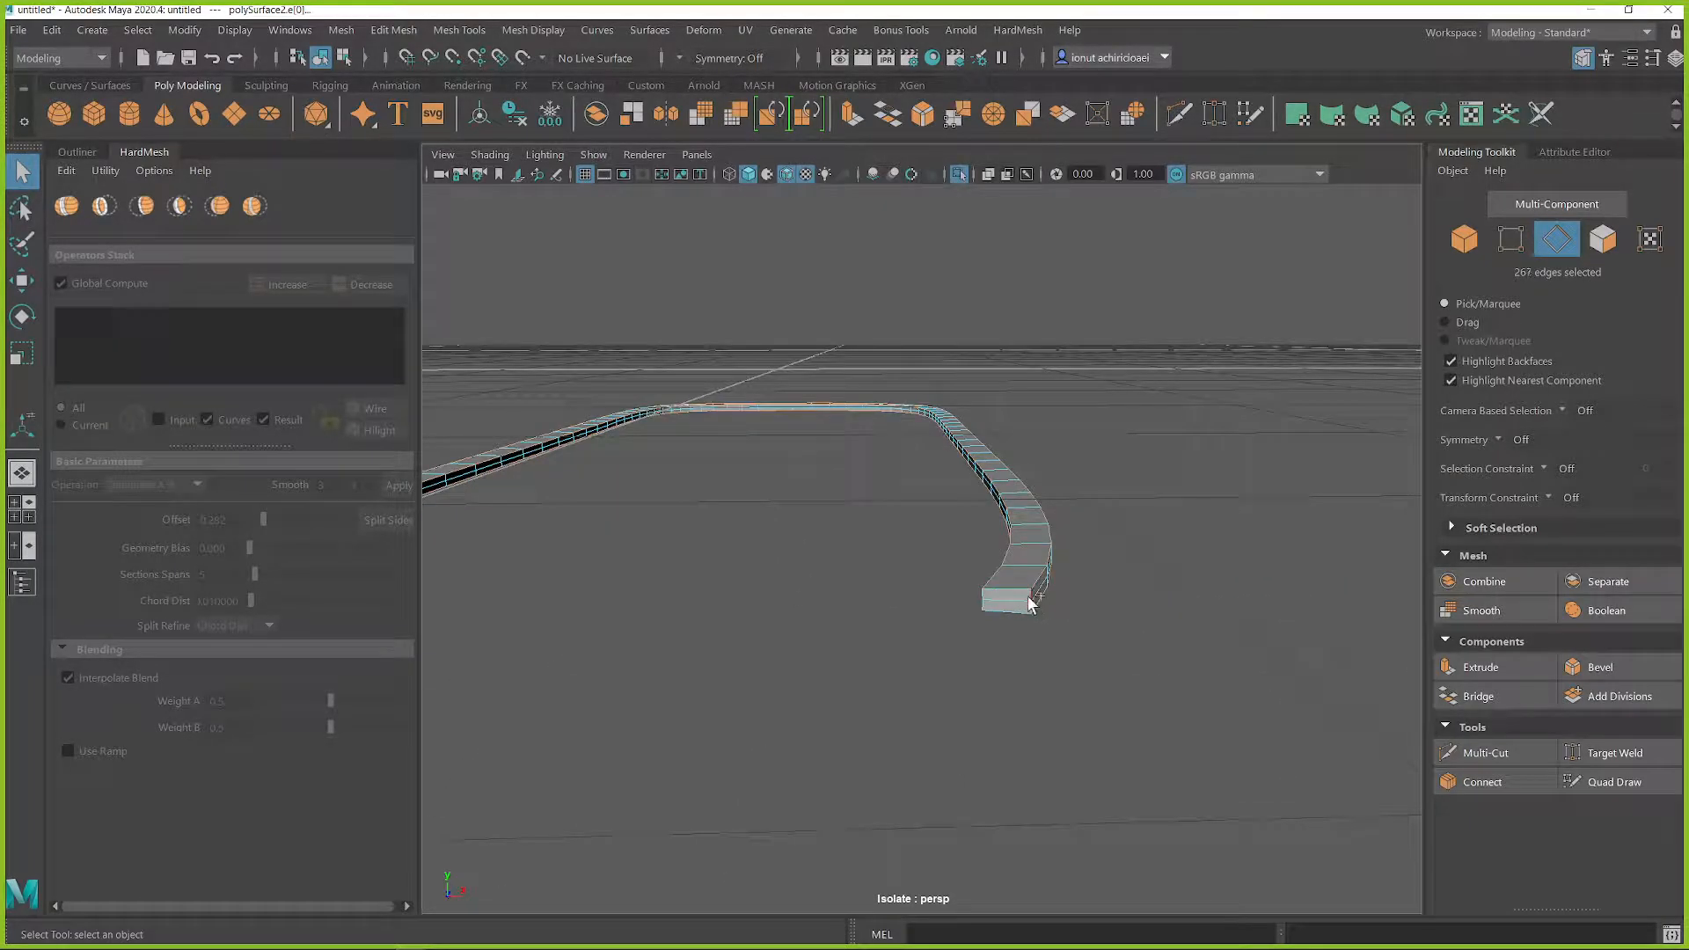
pyautogui.keyDown('shift'); pyautogui.click(1018, 613); pyautogui.keyUp('shift')
# Step: Bevel the strip's selected edges, adjust the bevel fraction, and bring the hull back into view
pyautogui.keyDown('shift'); pyautogui.moveTo(1137, 564); pyautogui.dragTo(1199, 558, button='right'); pyautogui.keyUp('shift')
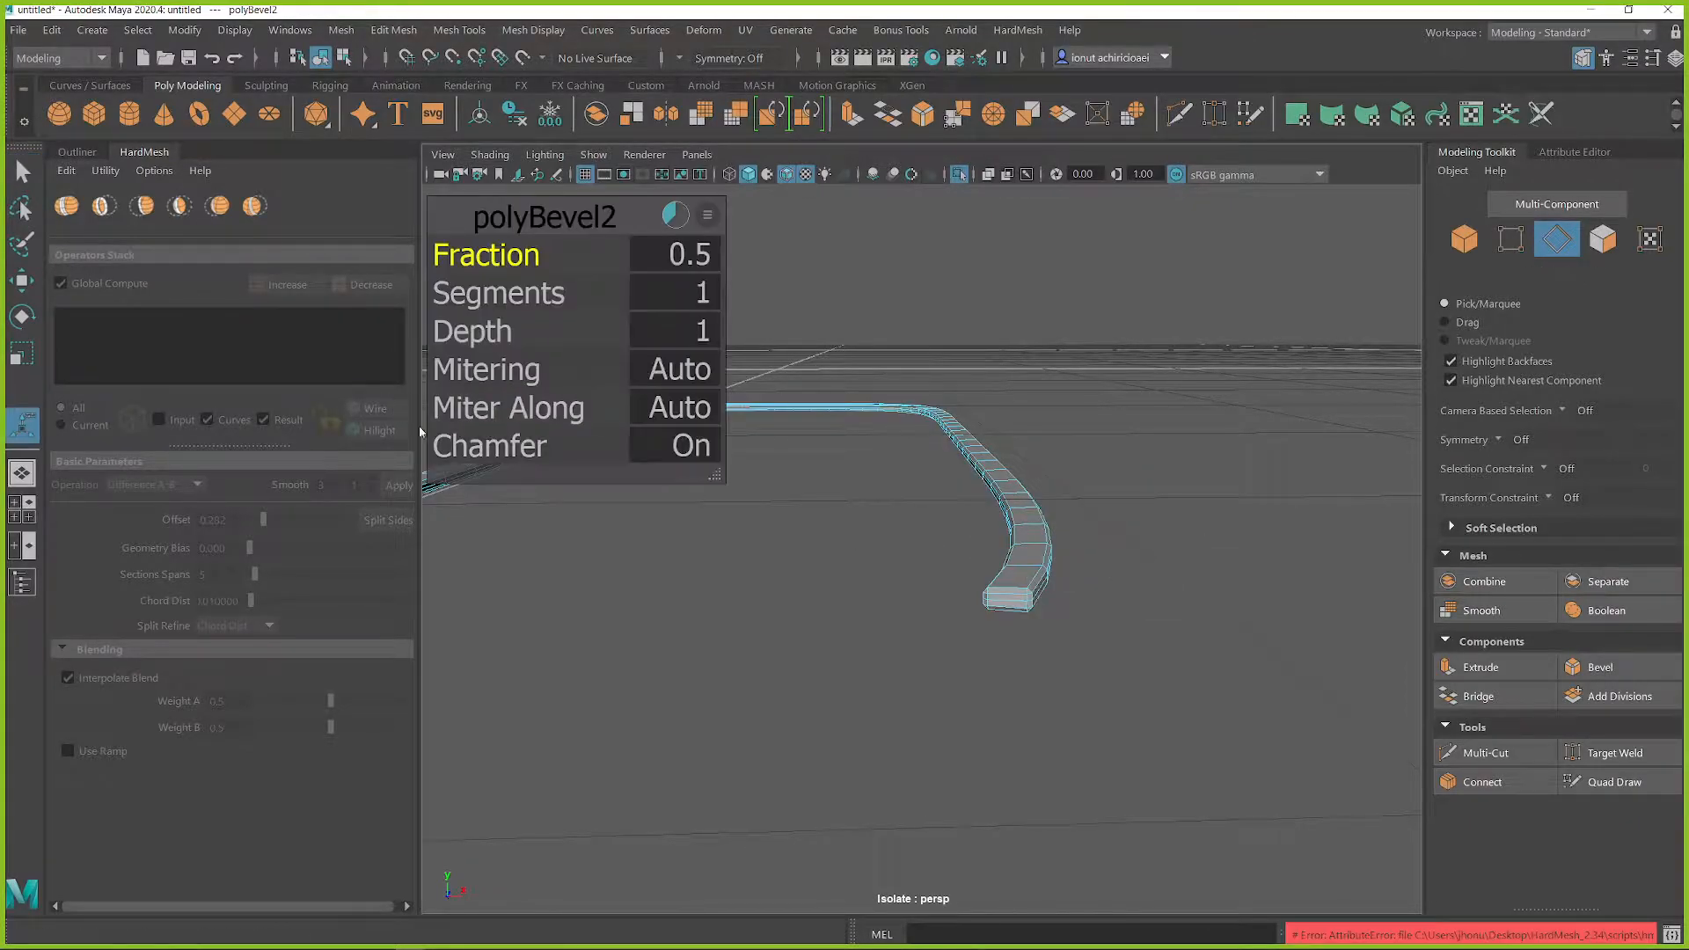
pyautogui.click(455, 447)
pyautogui.click(482, 257)
pyautogui.moveTo(1205, 517); pyautogui.dragTo(1012, 528, button='middle')
pyautogui.moveTo(1035, 511); pyautogui.dragTo(1133, 342, button='right')
pyautogui.hotkey('ctrl', '1')
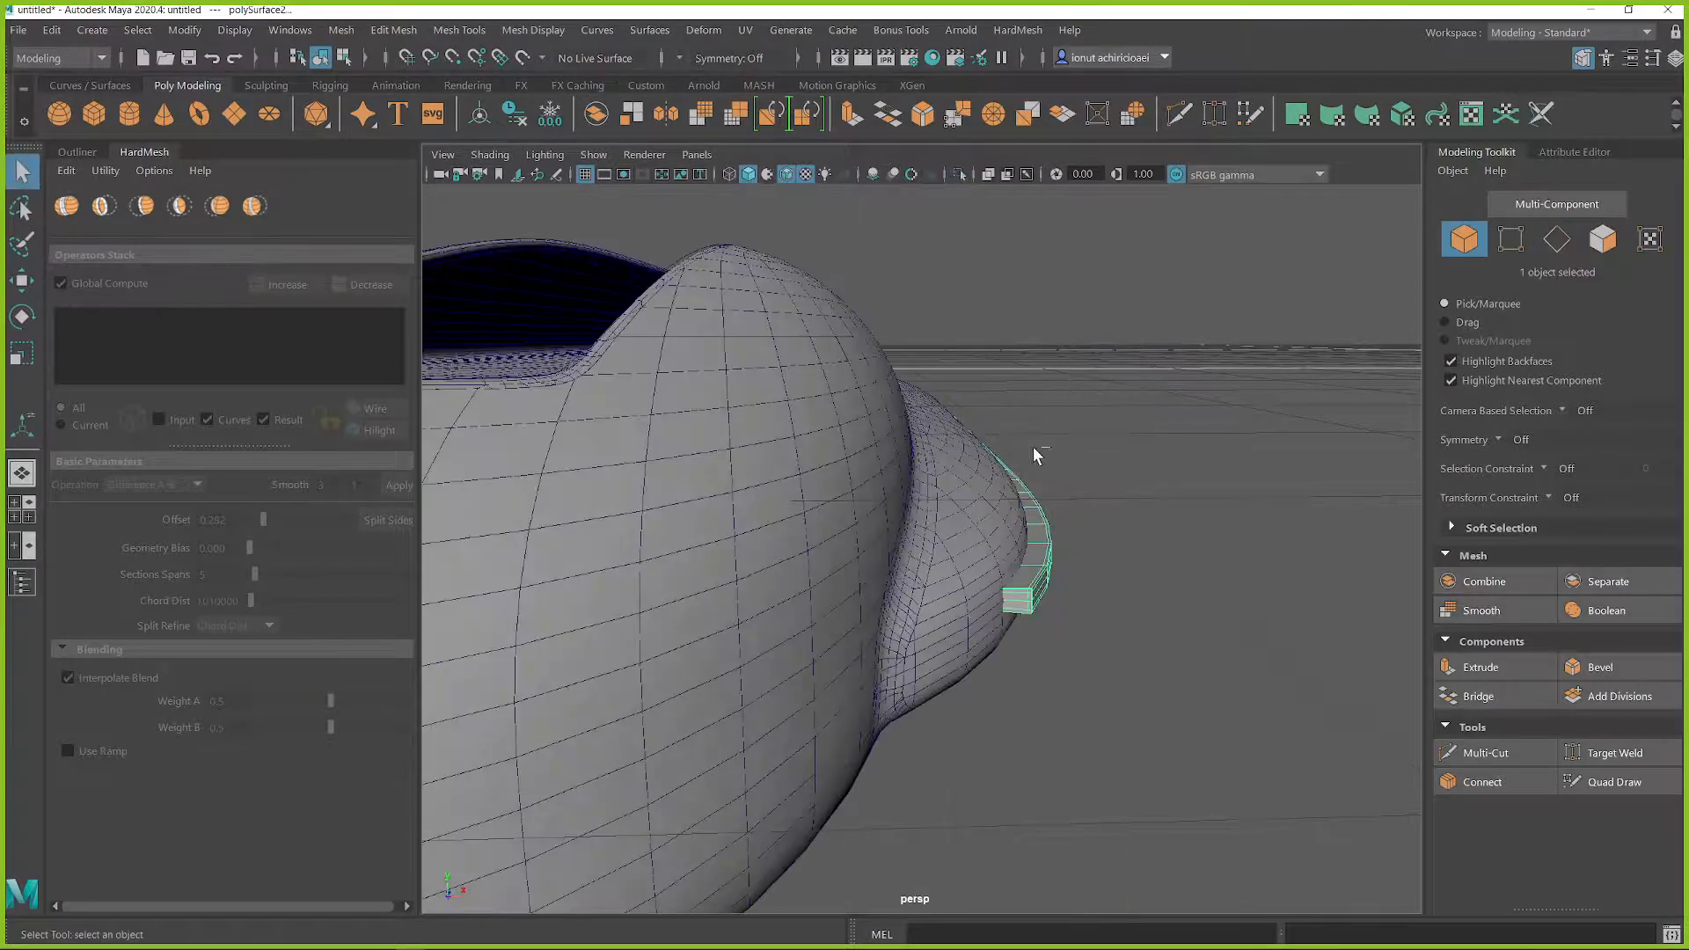
# Step: Subtract the beveled strip from the hull with a HardMesh Difference A-B, and apply smooth level 2 to the strip
pyautogui.click(996, 531)
pyautogui.keyDown('shift'); pyautogui.click(1036, 563); pyautogui.keyUp('shift')
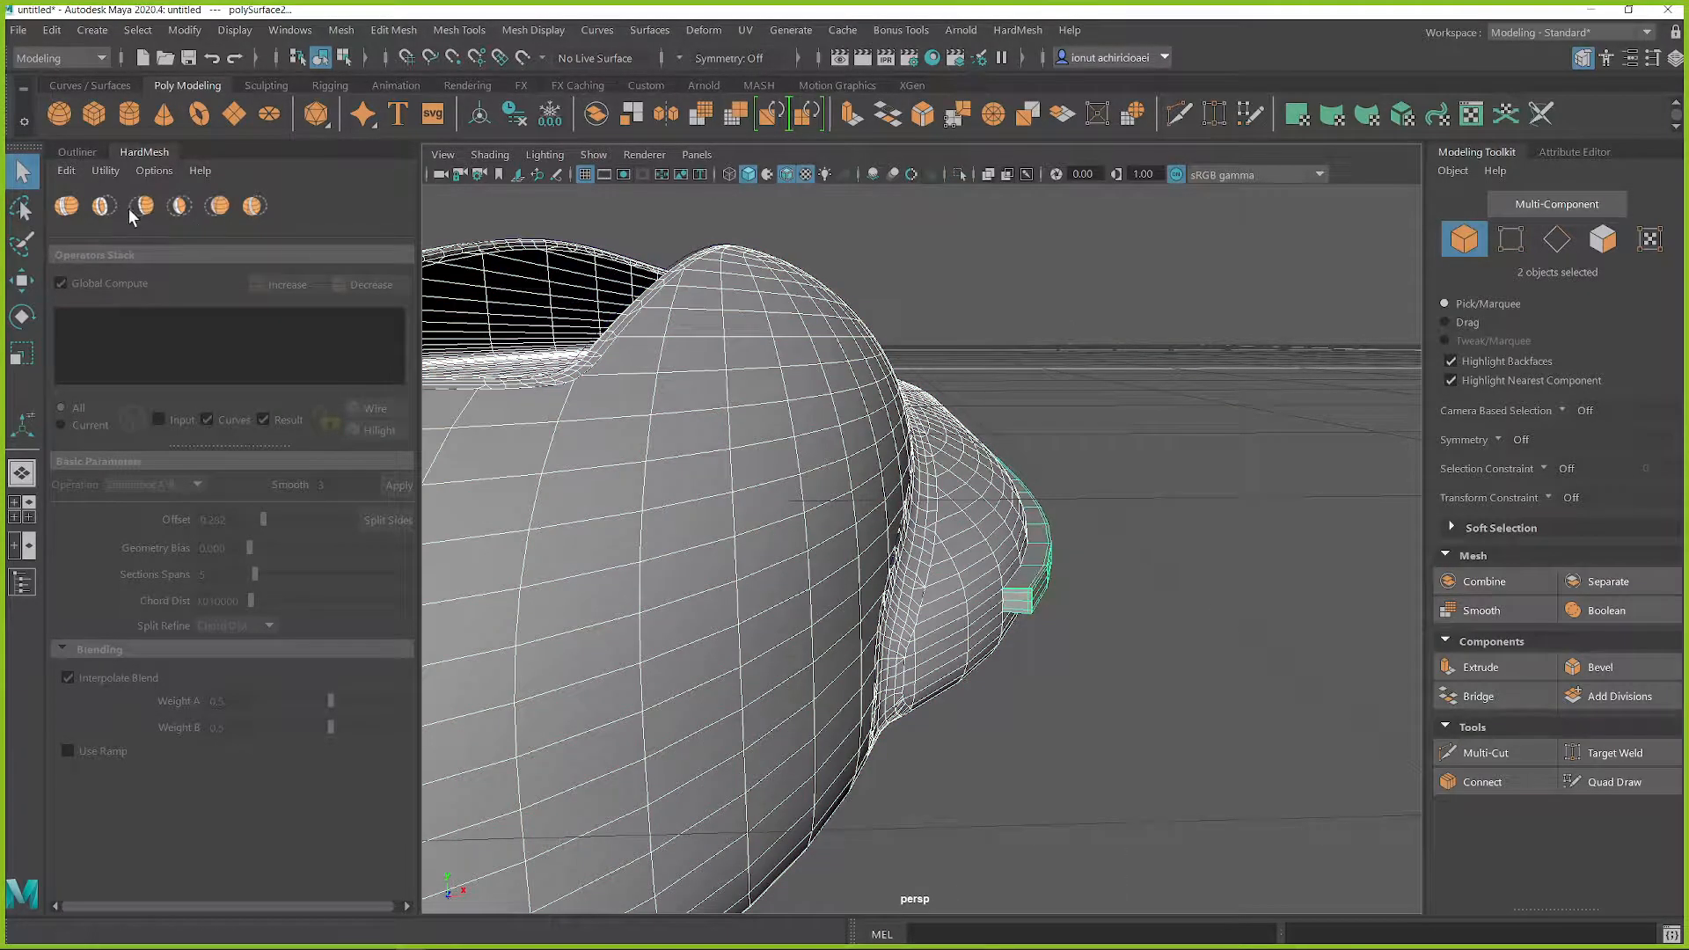
pyautogui.click(104, 208)
pyautogui.keyDown('alt'); pyautogui.moveTo(999, 592); pyautogui.dragTo(1038, 563); pyautogui.keyUp('alt')
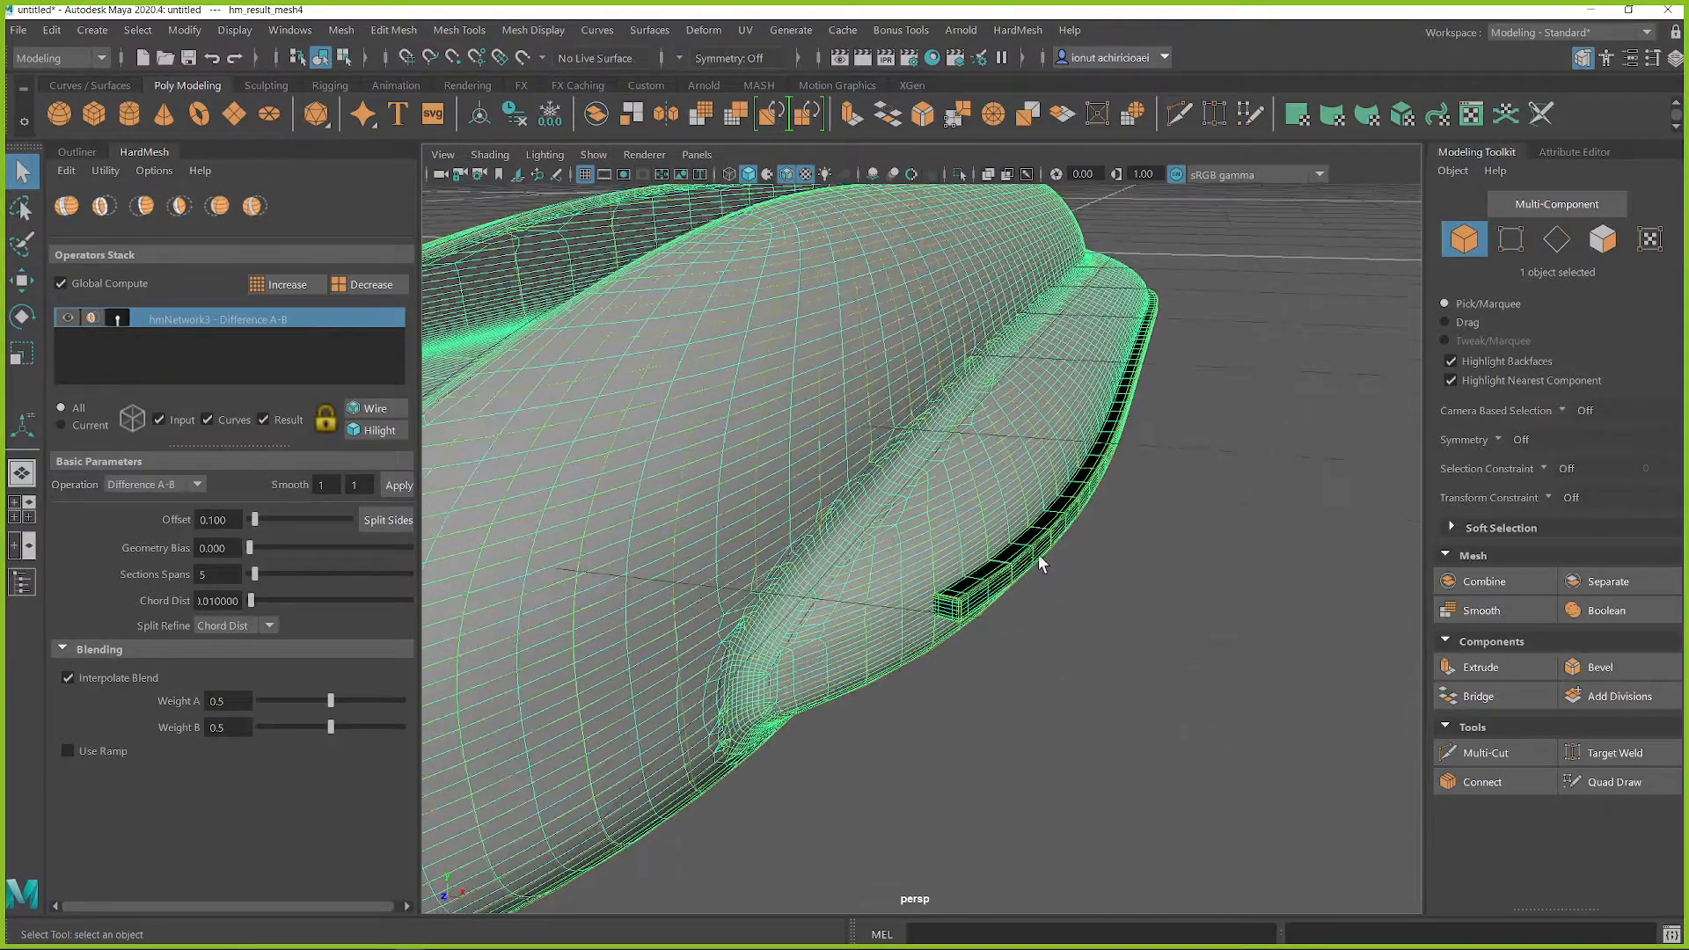
pyautogui.write('2')
pyautogui.click(398, 487)
# Step: Scale the strip cutter slightly inward so that it carves a groove into the hull's side, and clear the selection
pyautogui.keyDown('alt'); pyautogui.moveTo(930, 578); pyautogui.dragTo(988, 553); pyautogui.keyUp('alt')
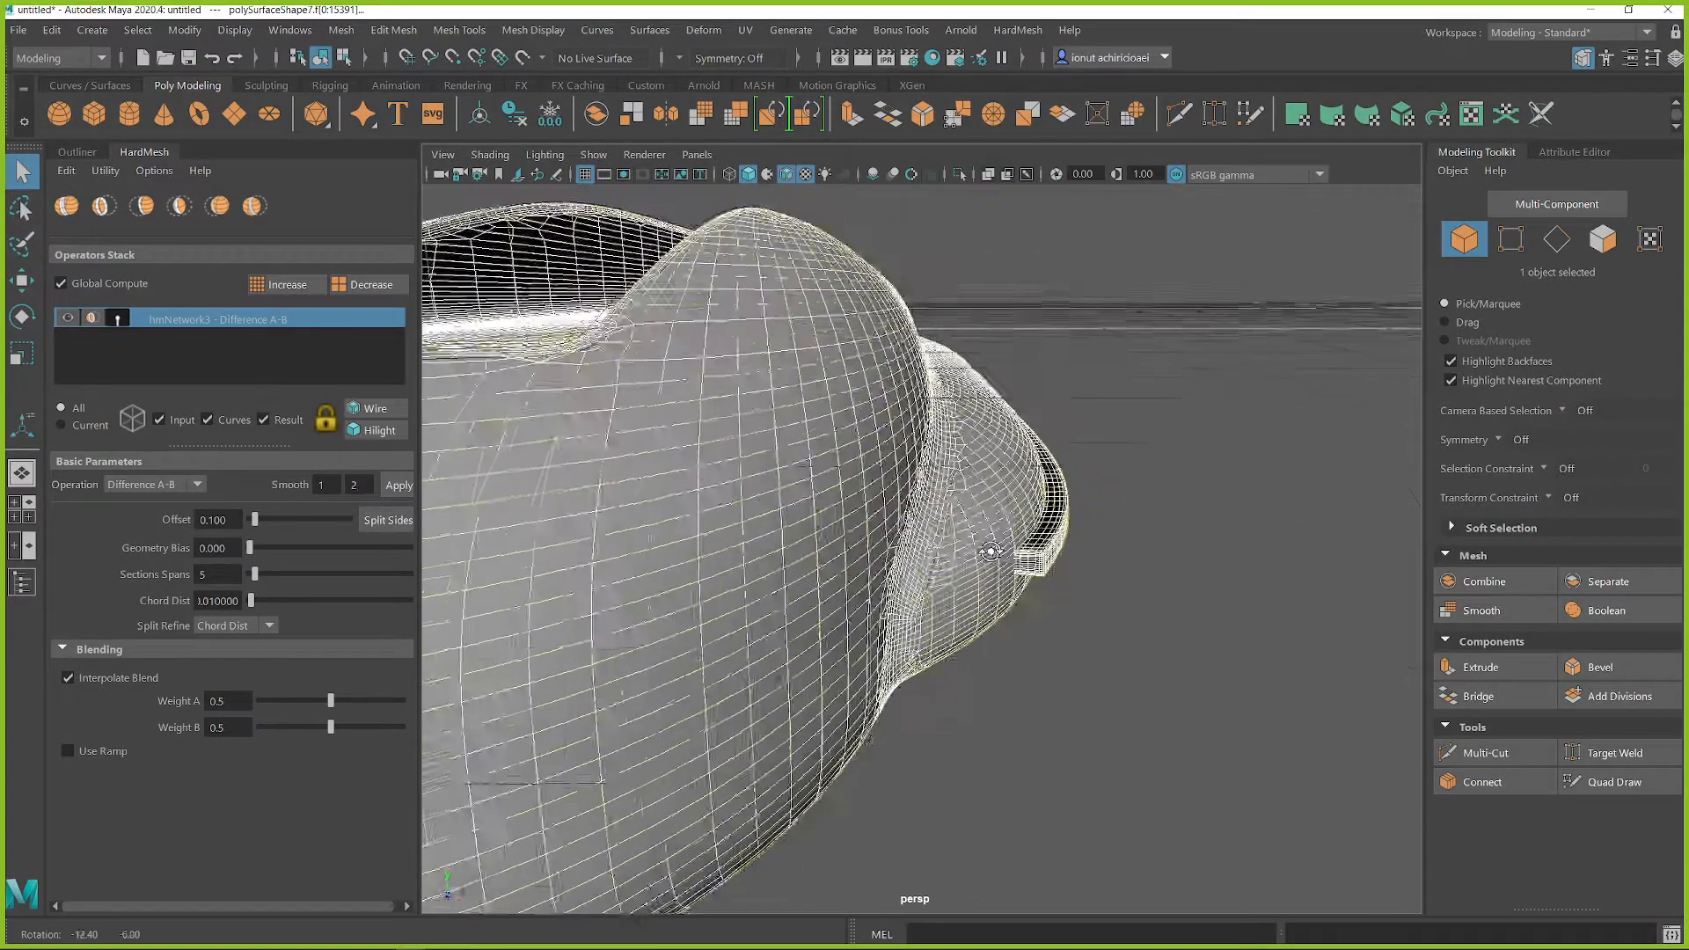
pyautogui.click(1060, 554)
pyautogui.press('w')
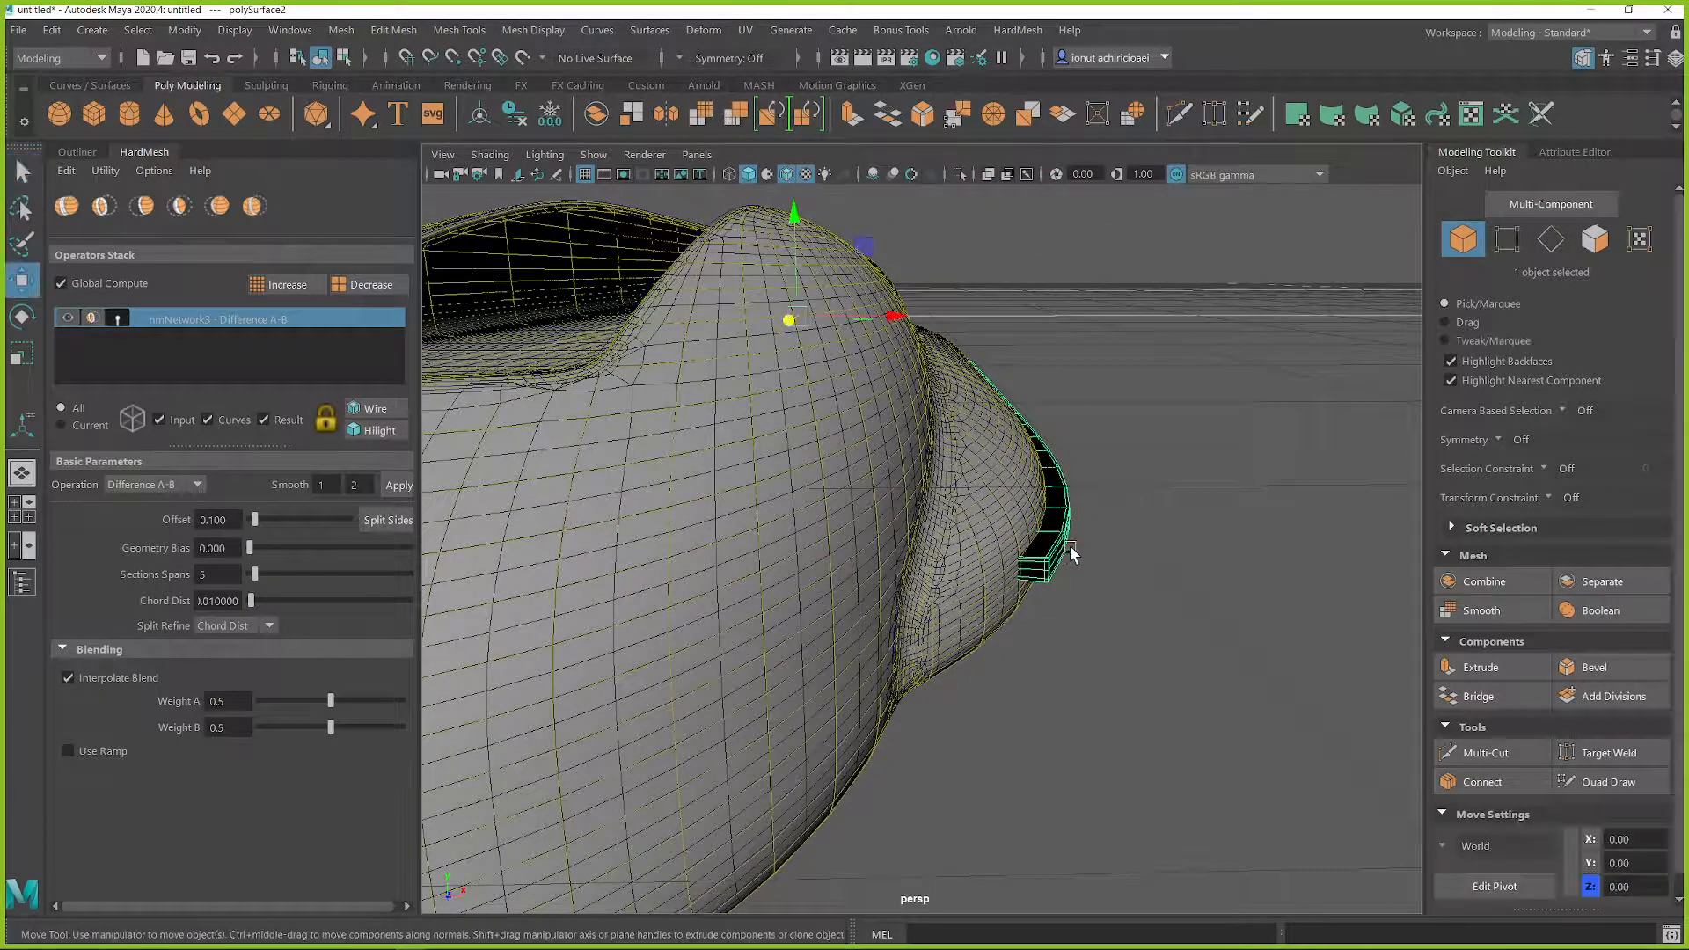
pyautogui.moveTo(894, 317); pyautogui.dragTo(797, 319)
pyautogui.hotkey('ctrl', 'z')
pyautogui.press('r')
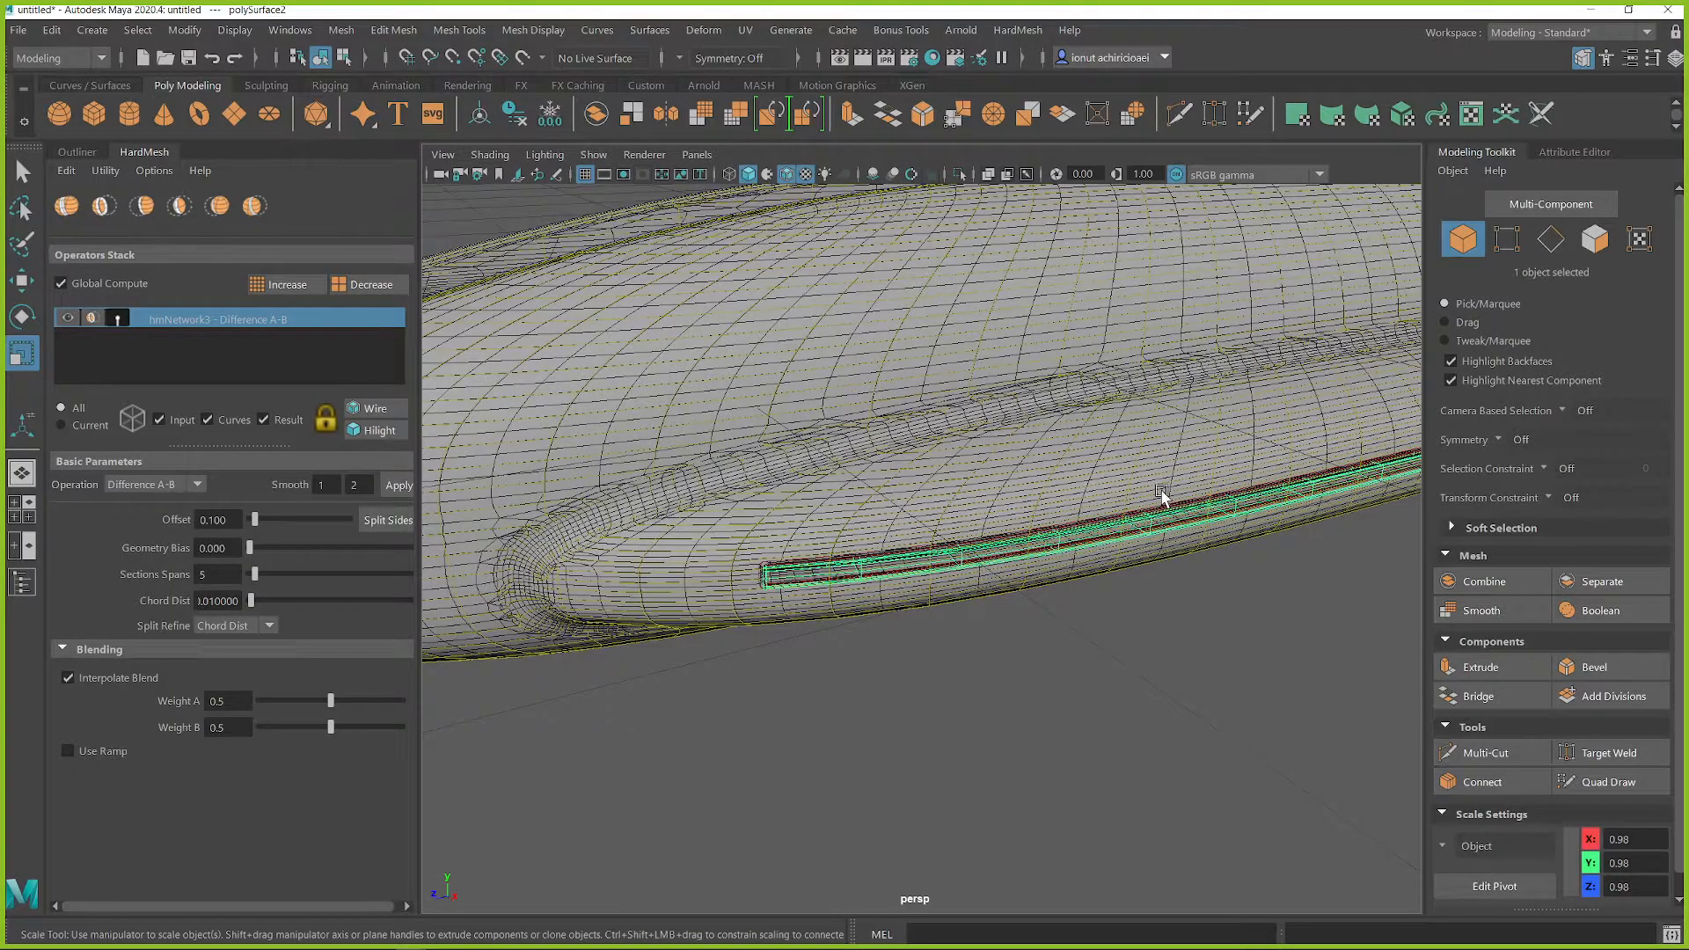
pyautogui.moveTo(1134, 546)
pyautogui.keyDown('alt'); pyautogui.mouseDown()
pyautogui.moveTo(1120, 603)
pyautogui.moveTo(1176, 584)
pyautogui.moveTo(1074, 592)
pyautogui.moveTo(1122, 559)
pyautogui.mouseUp(); pyautogui.keyUp('alt')
pyautogui.click(1098, 590)
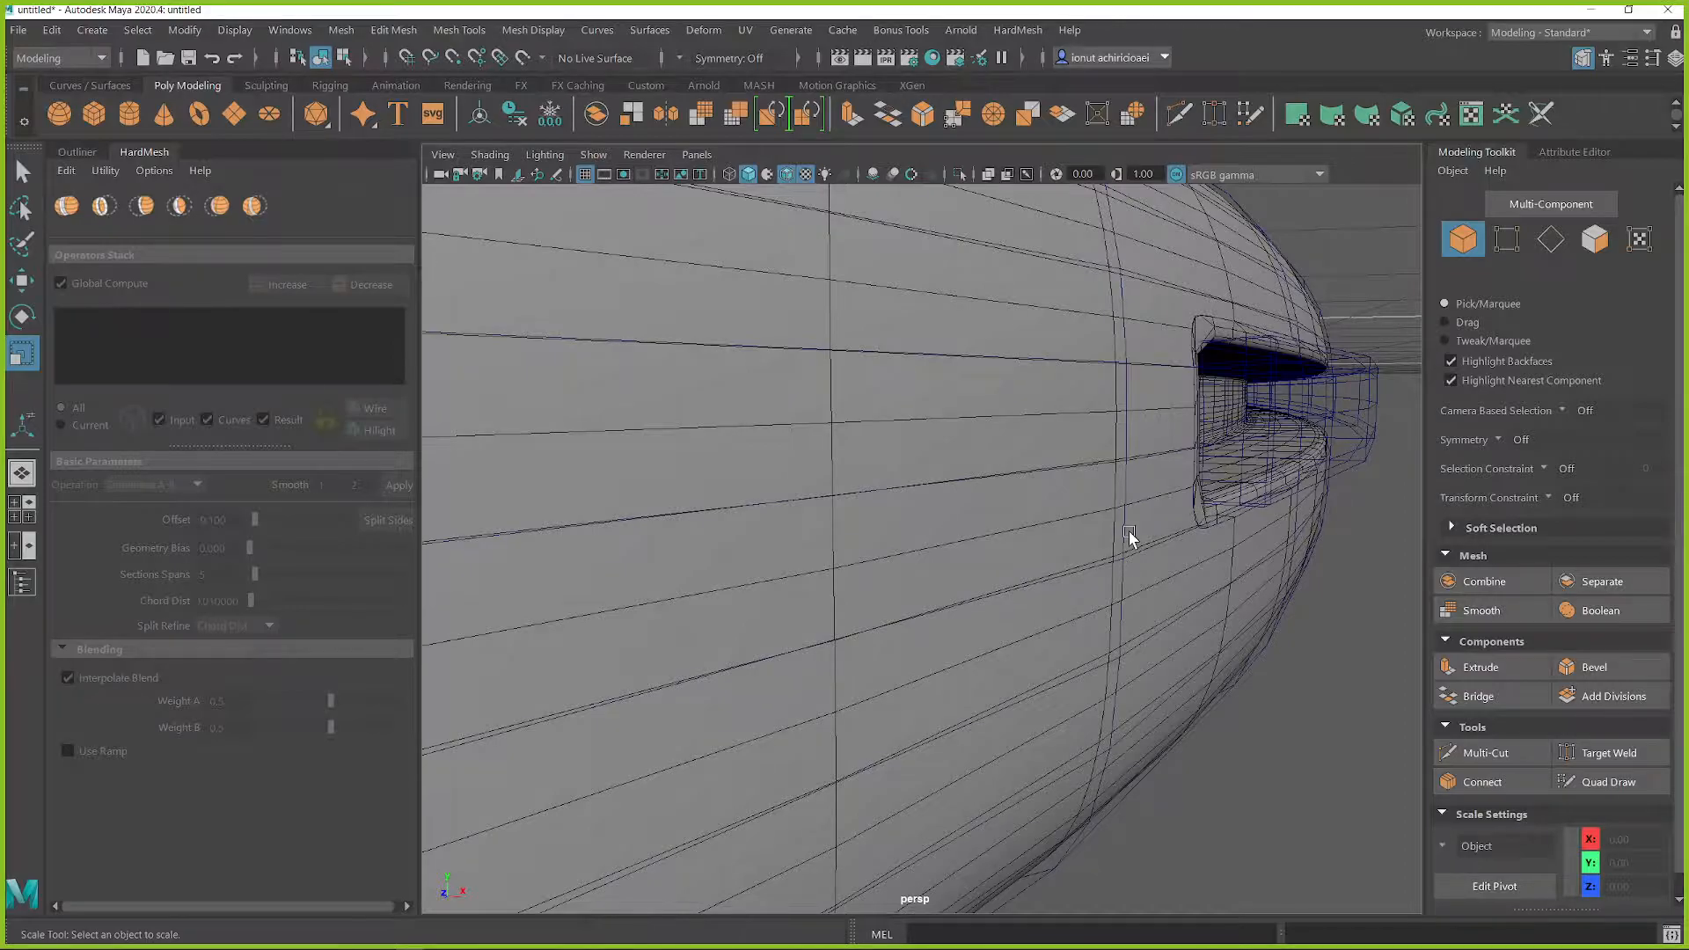
# Step: Select all the meshes and clean the scene of HardMesh nodes while keeping the input meshes
pyautogui.scroll(-15, 1133, 538)
pyautogui.moveTo(734, 405); pyautogui.dragTo(1276, 756)
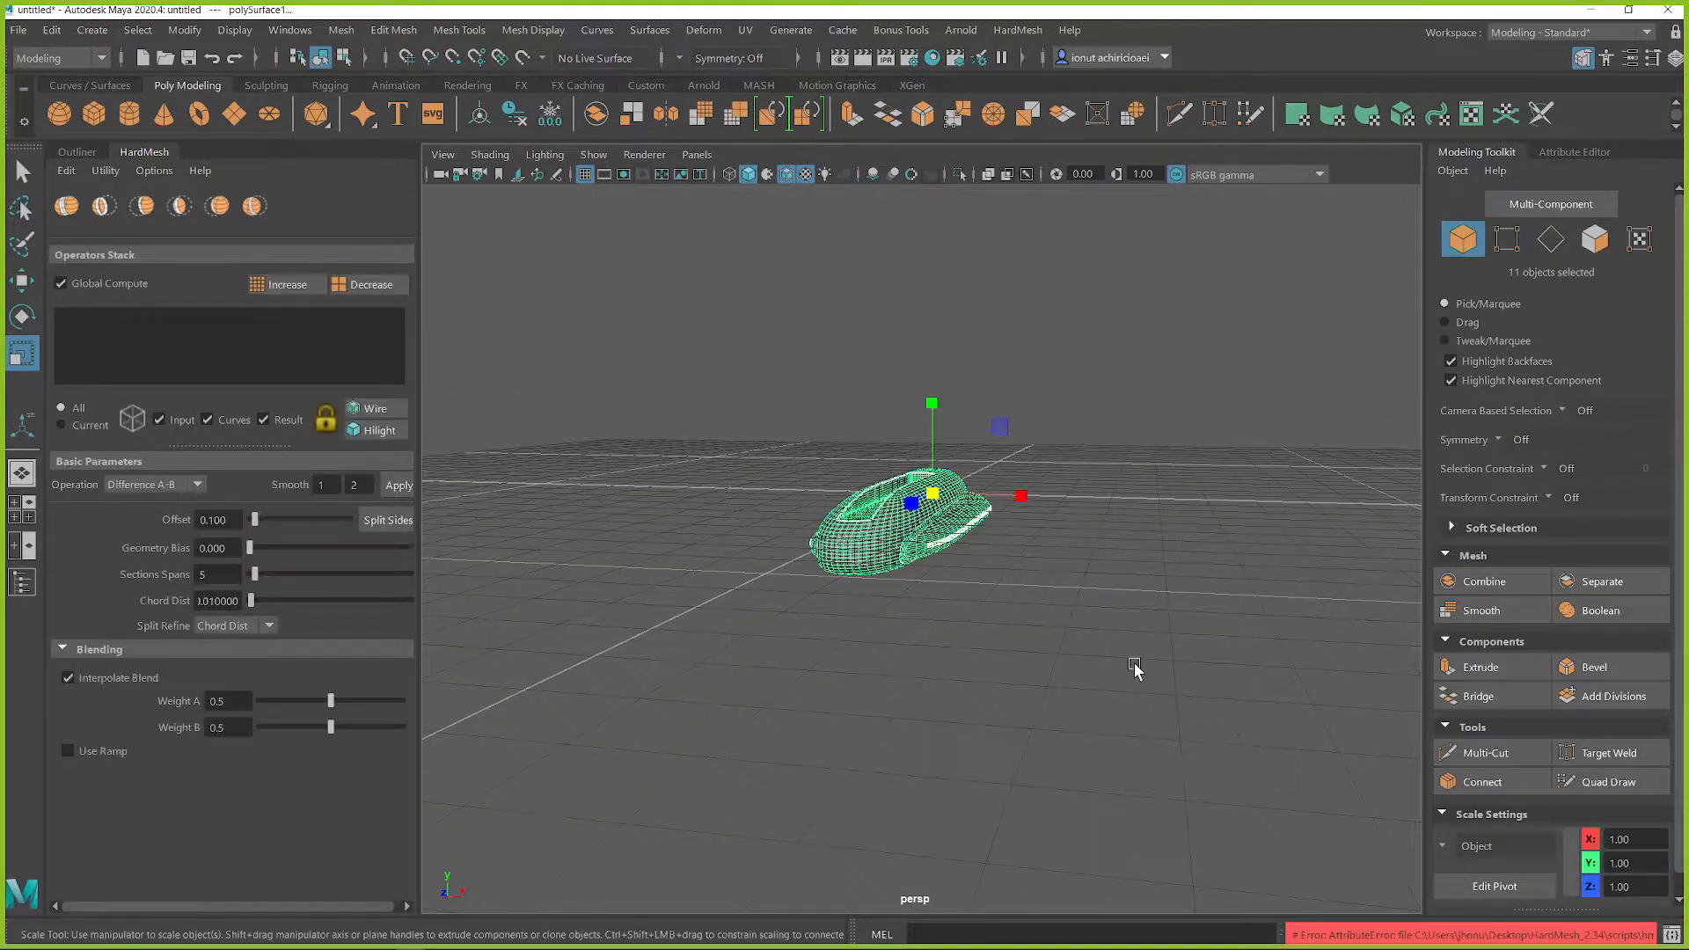
pyautogui.click(167, 174)
pyautogui.moveTo(96, 174)
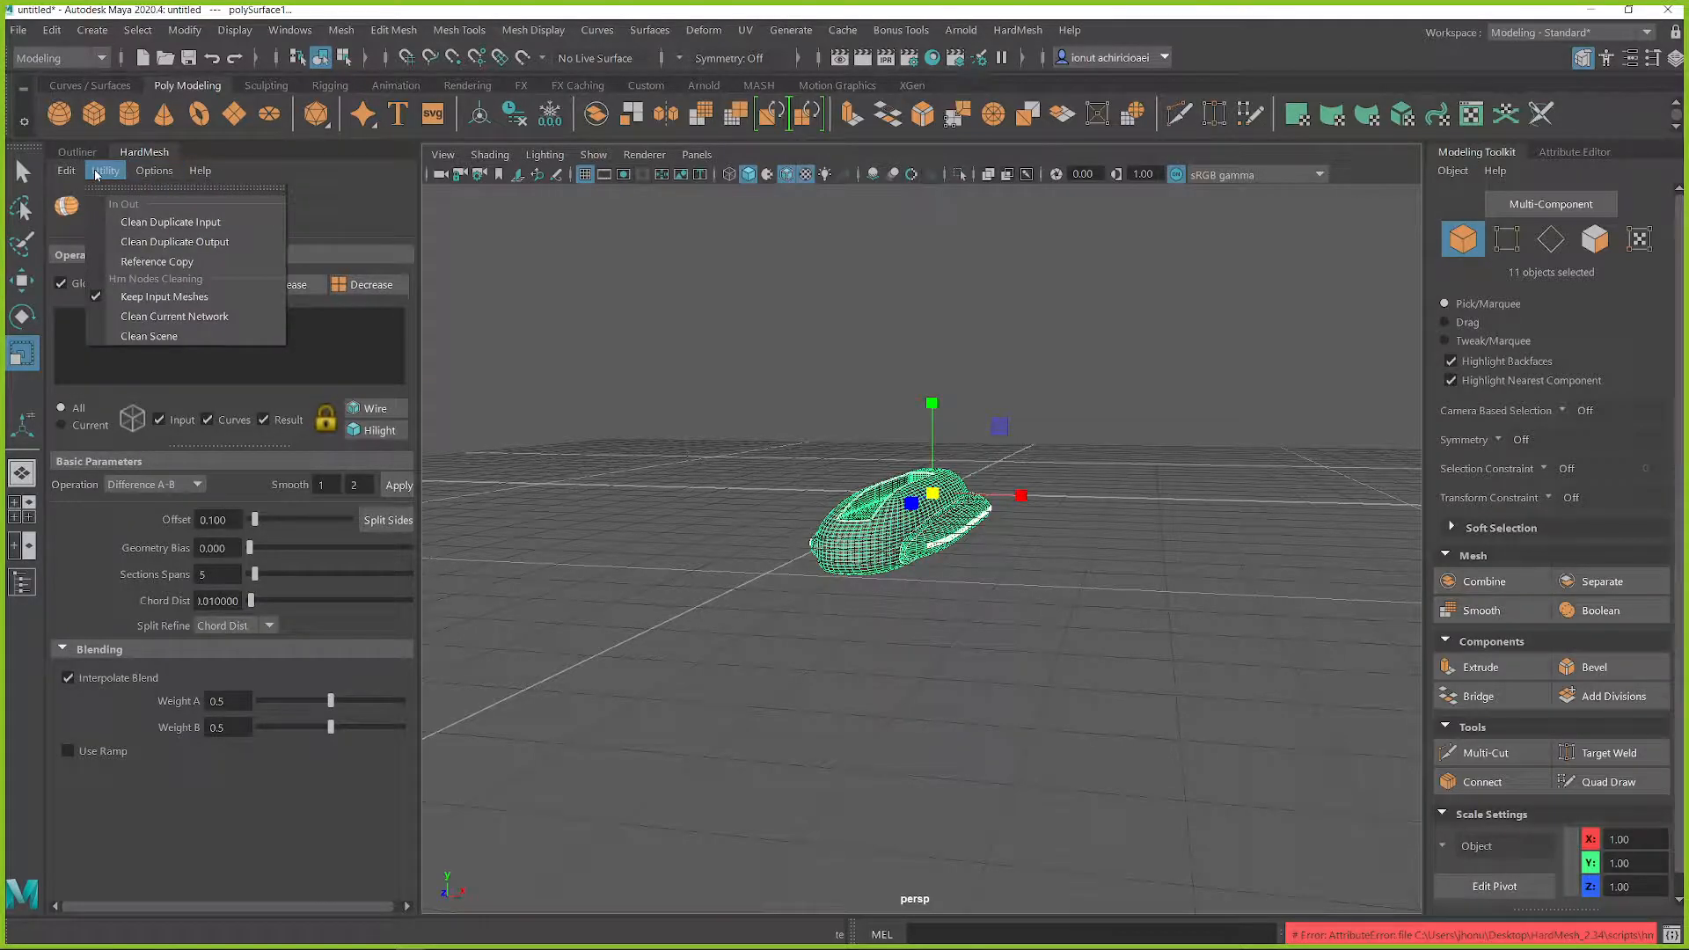
pyautogui.click(150, 335)
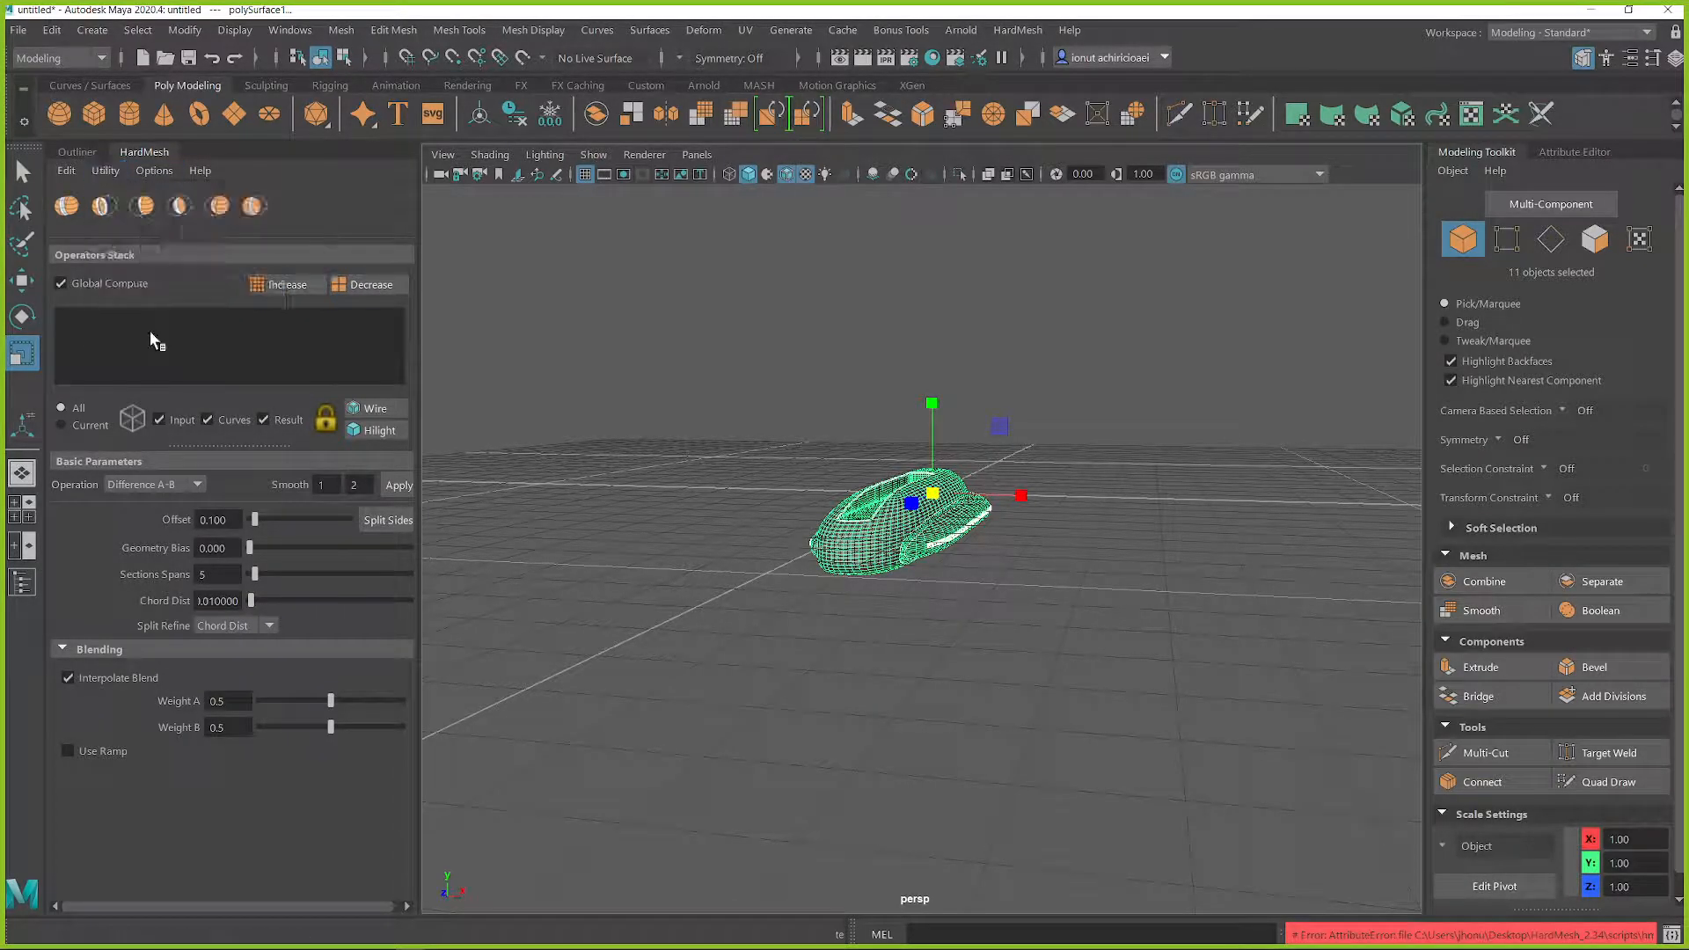
pyautogui.click(708, 415)
pyautogui.moveTo(714, 415); pyautogui.dragTo(1042, 611)
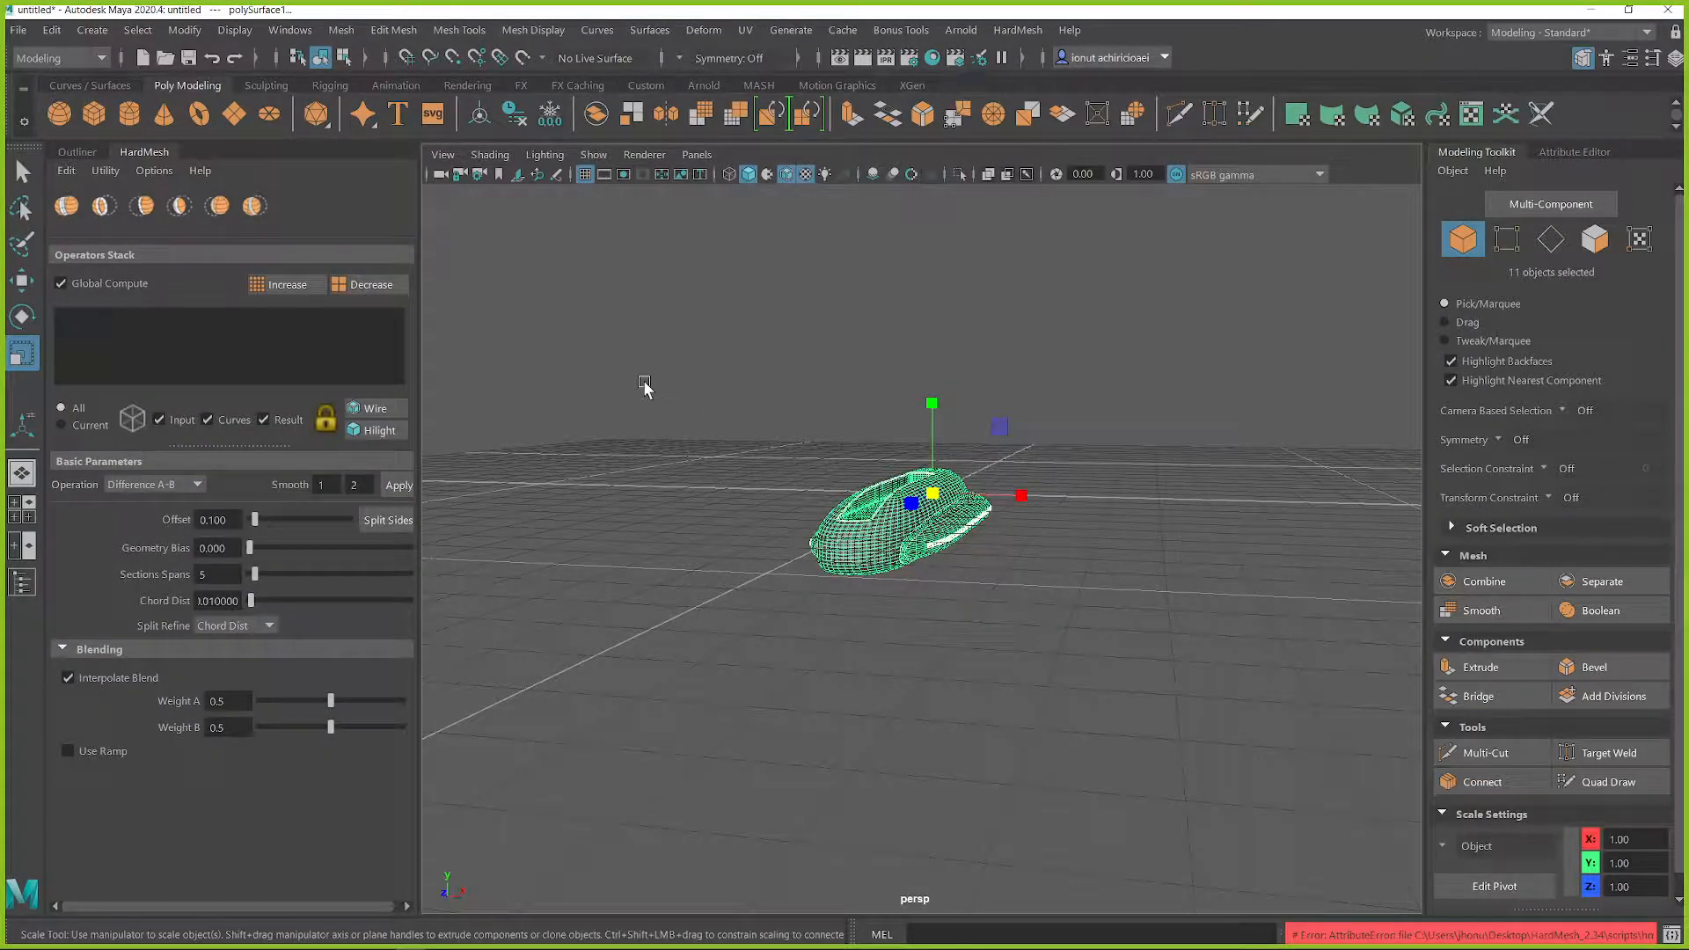
# Step: Delete all the selected meshes, then delete the leftover items from hmNetwork through hmNetwork3 to empty the scene
pyautogui.press('Delete')
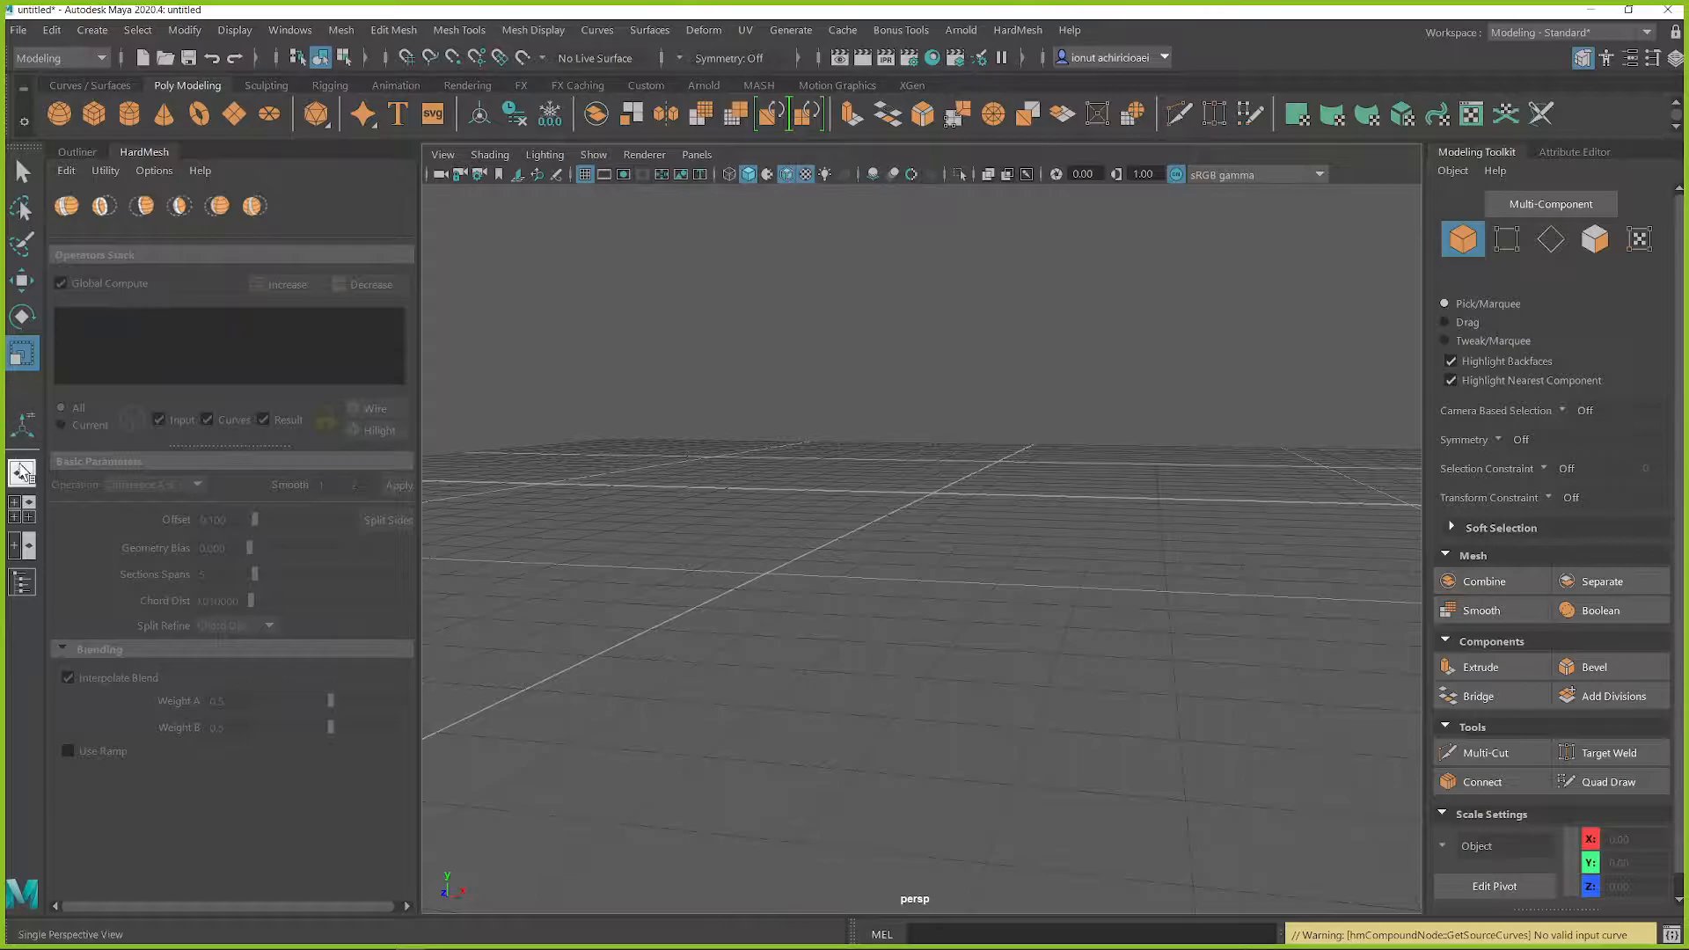
pyautogui.click(22, 582)
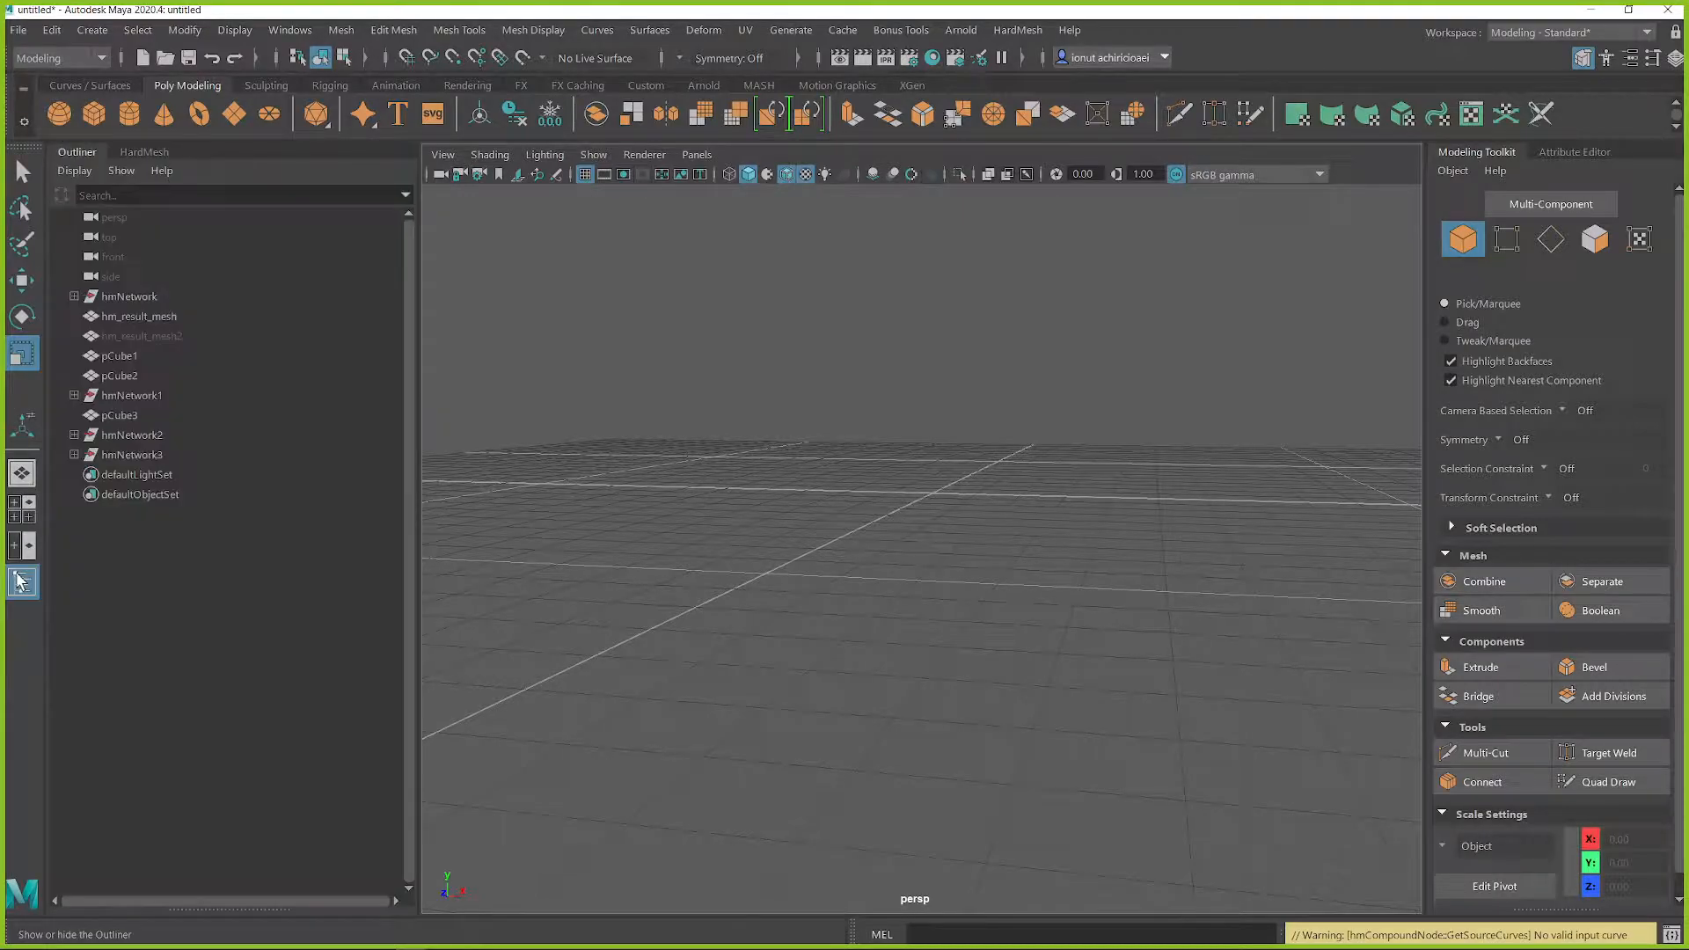
pyautogui.click(132, 296)
pyautogui.keyDown('shift'); pyautogui.moveTo(134, 416); pyautogui.dragTo(125, 455); pyautogui.keyUp('shift')
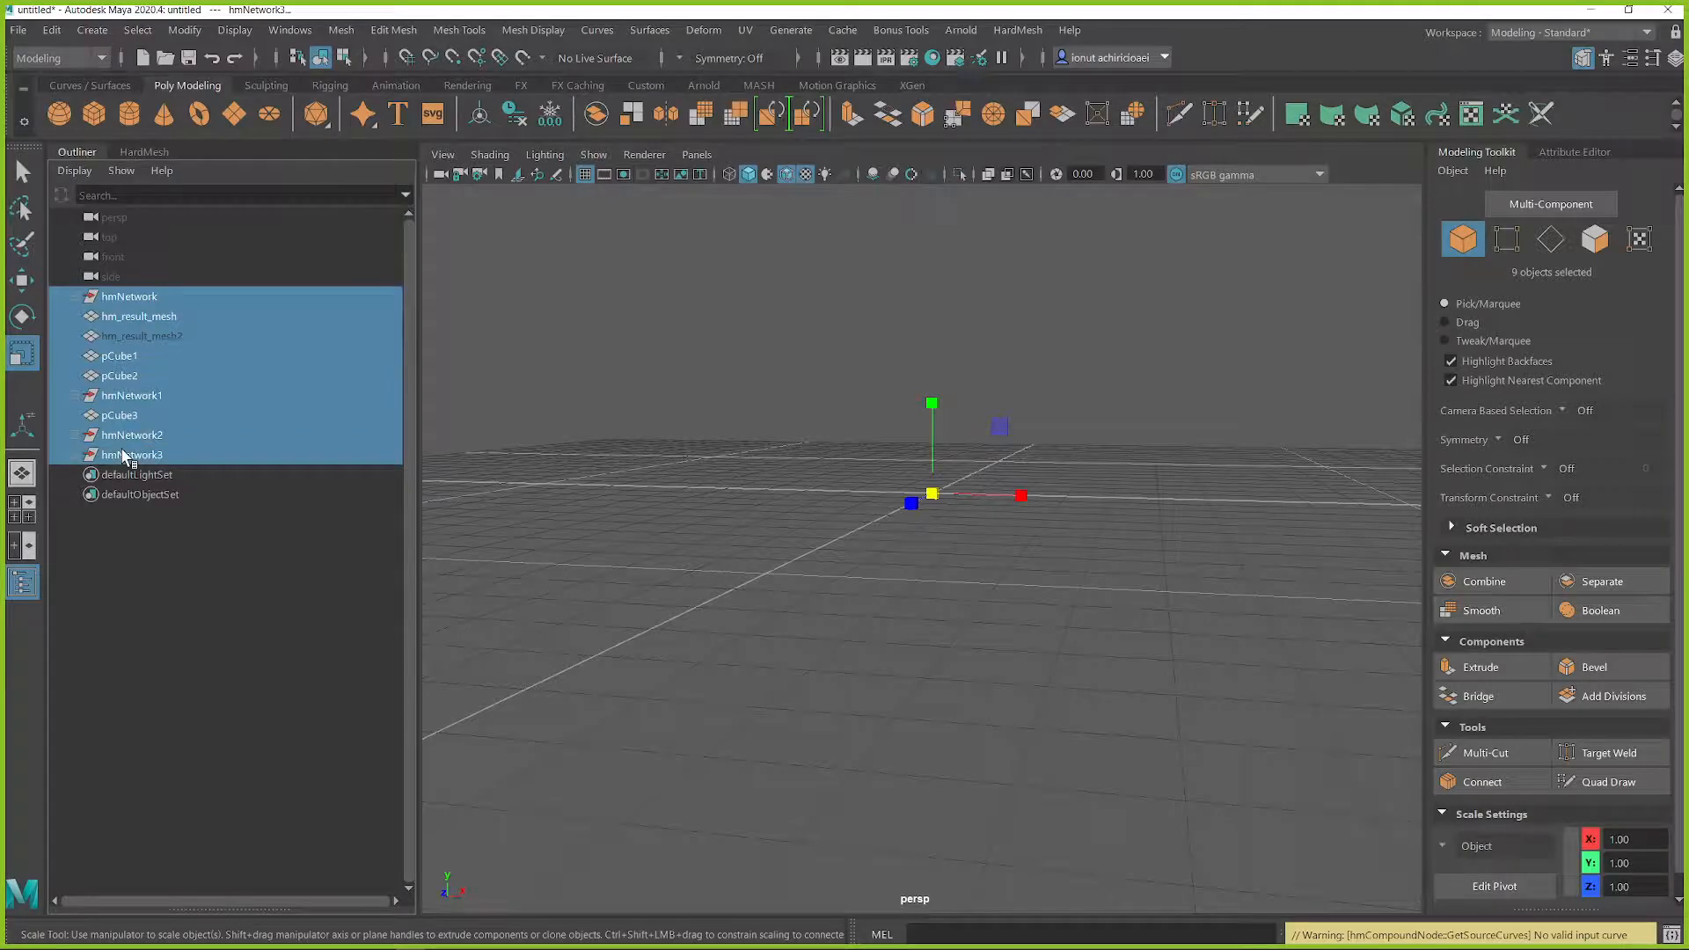
pyautogui.press('Delete')
pyautogui.keyDown('alt'); pyautogui.moveTo(901, 578); pyautogui.dragTo(950, 547); pyautogui.keyUp('alt')
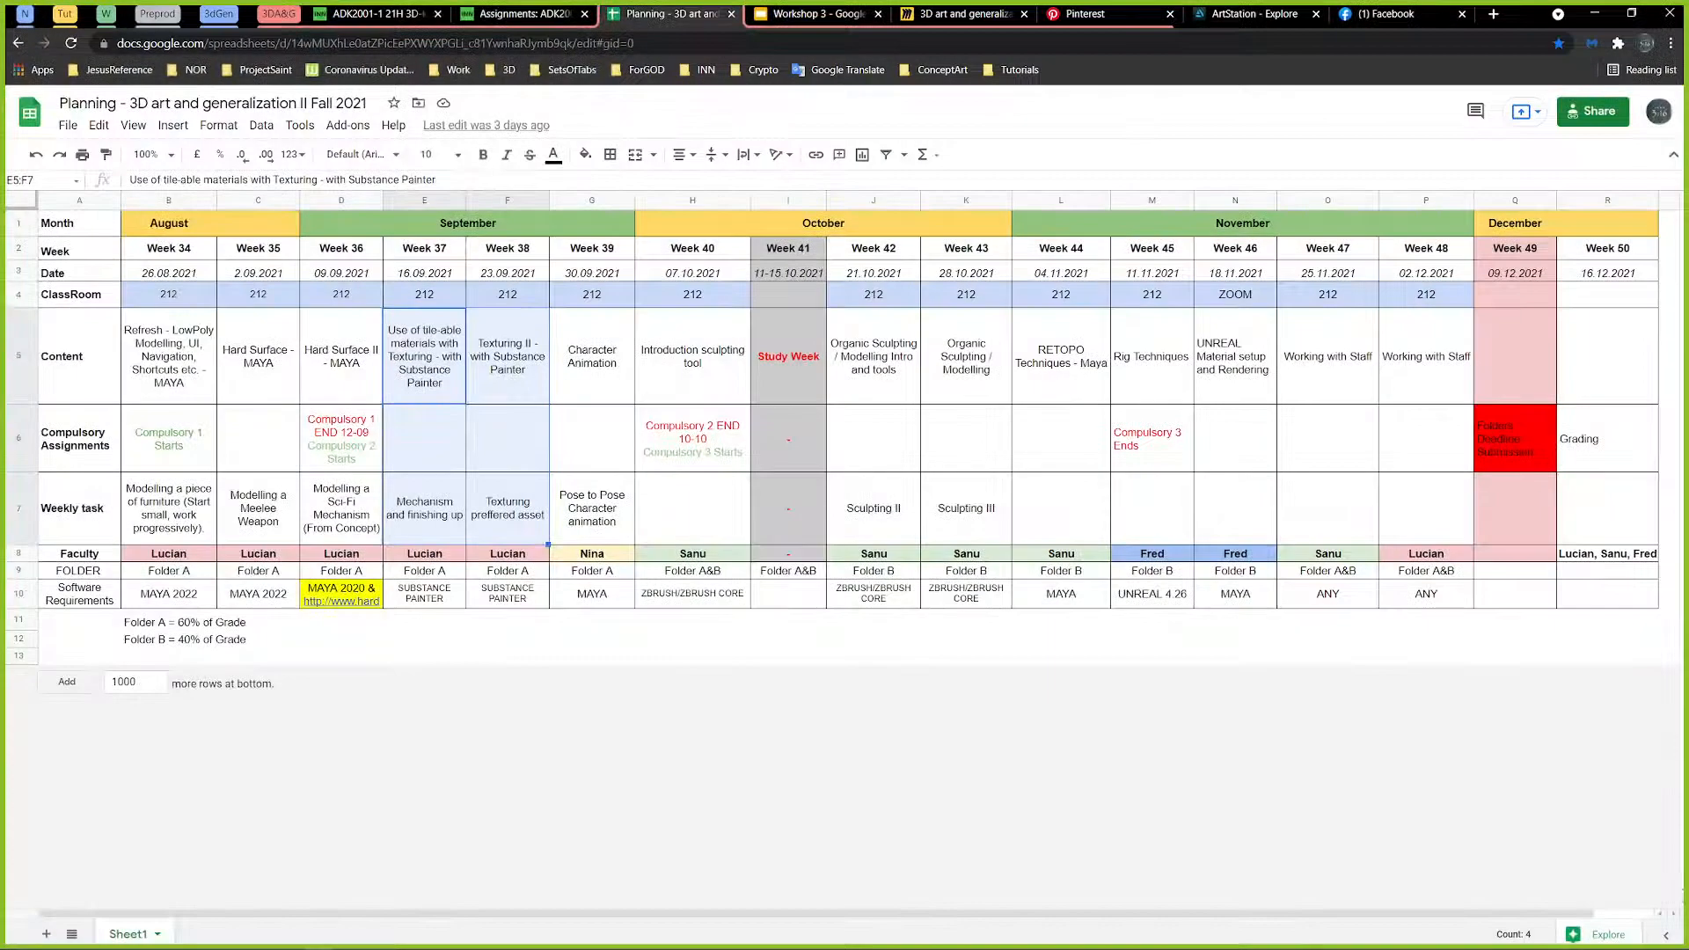
# Step: Switch to the browser and examine the Workshop 3 slide and the concept references on the Miro moodboard
pyautogui.click(805, 16)
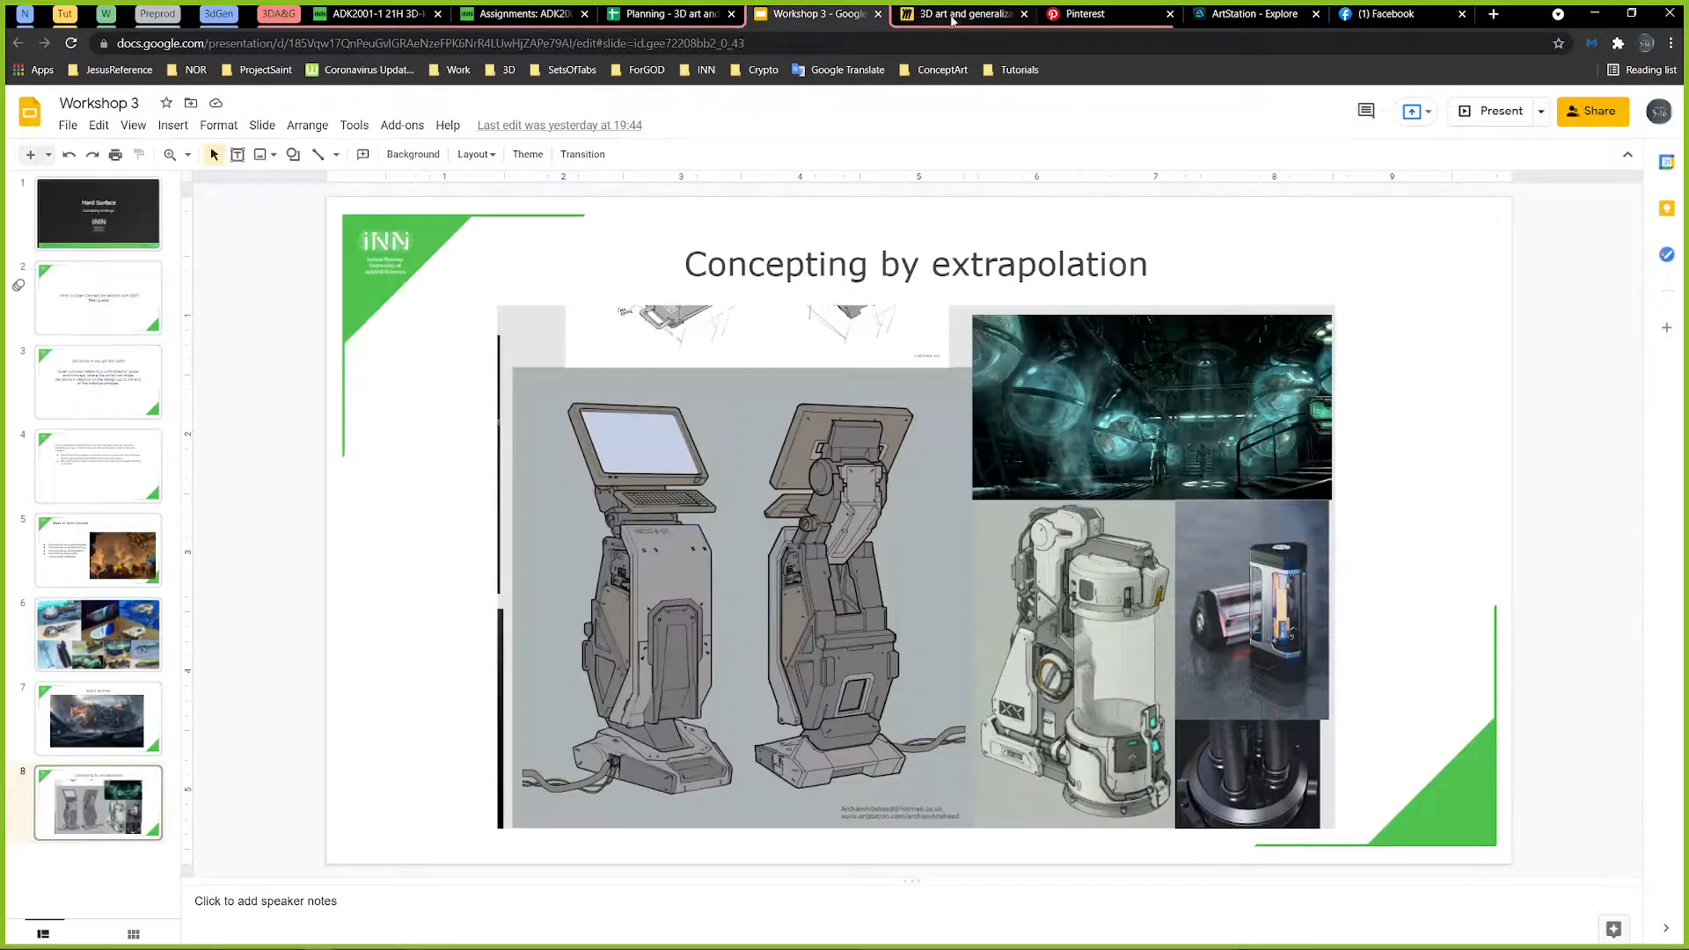
pyautogui.hotkey('ctrl', 'Tab')
pyautogui.scroll(-1, 942, 427)
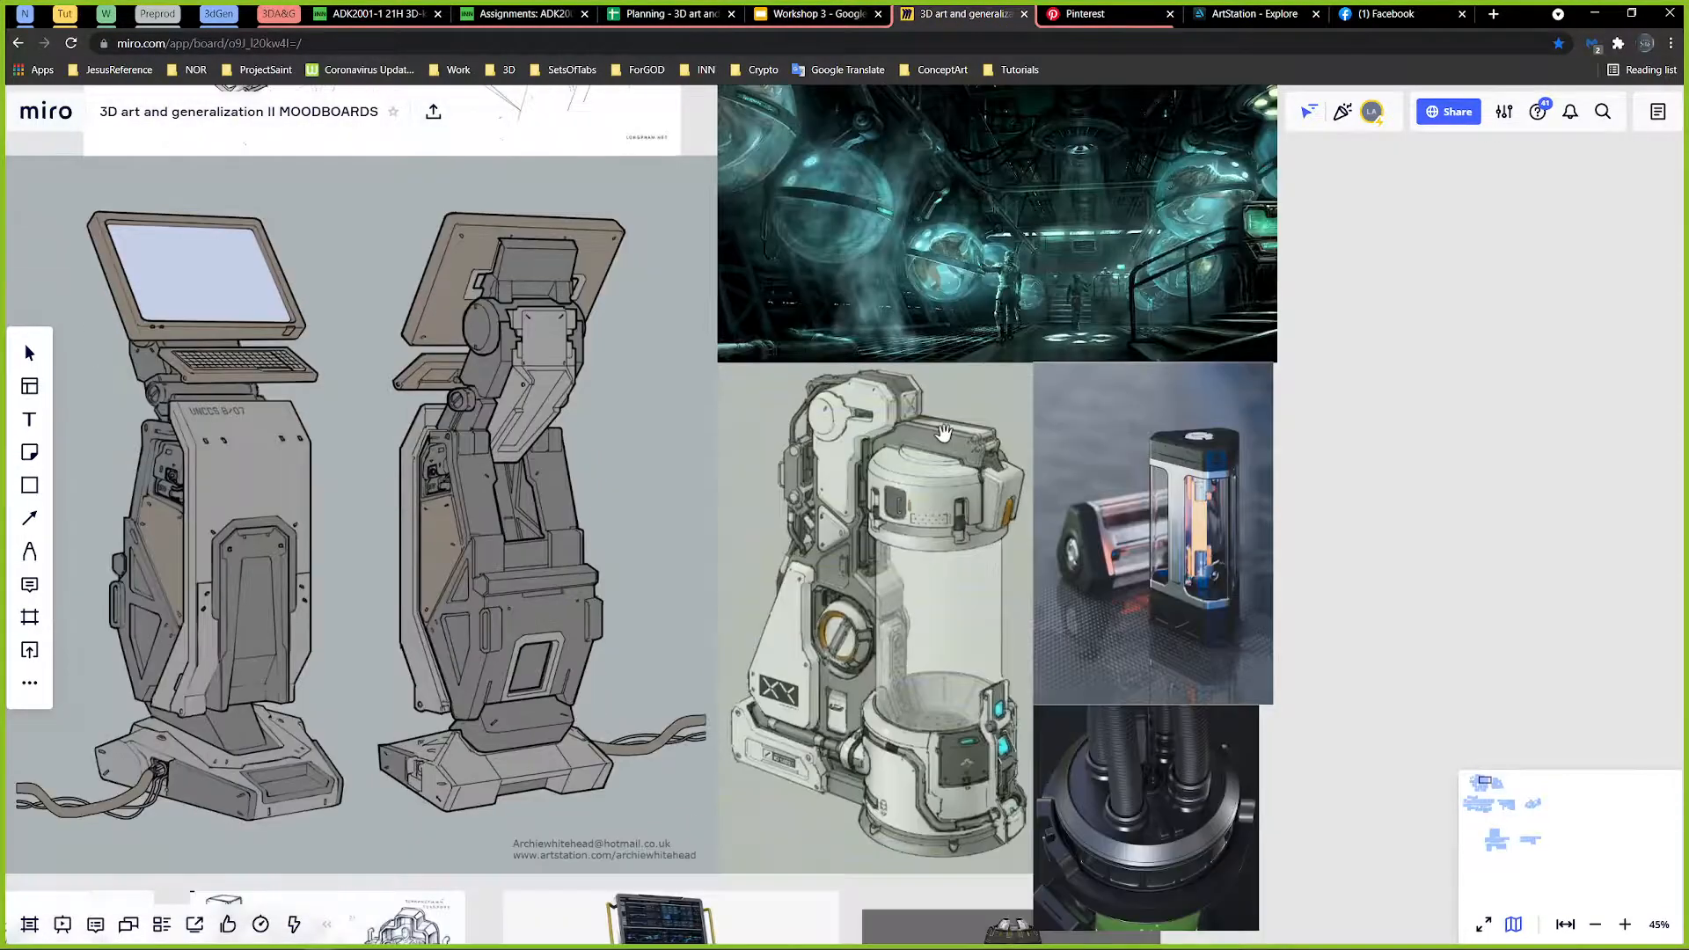
pyautogui.scroll(2, 945, 426)
pyautogui.scroll(-1, 1305, 237)
# Step: Copy the Miro moodboard's board link and bring up the meeting chat's message field
pyautogui.click(1448, 112)
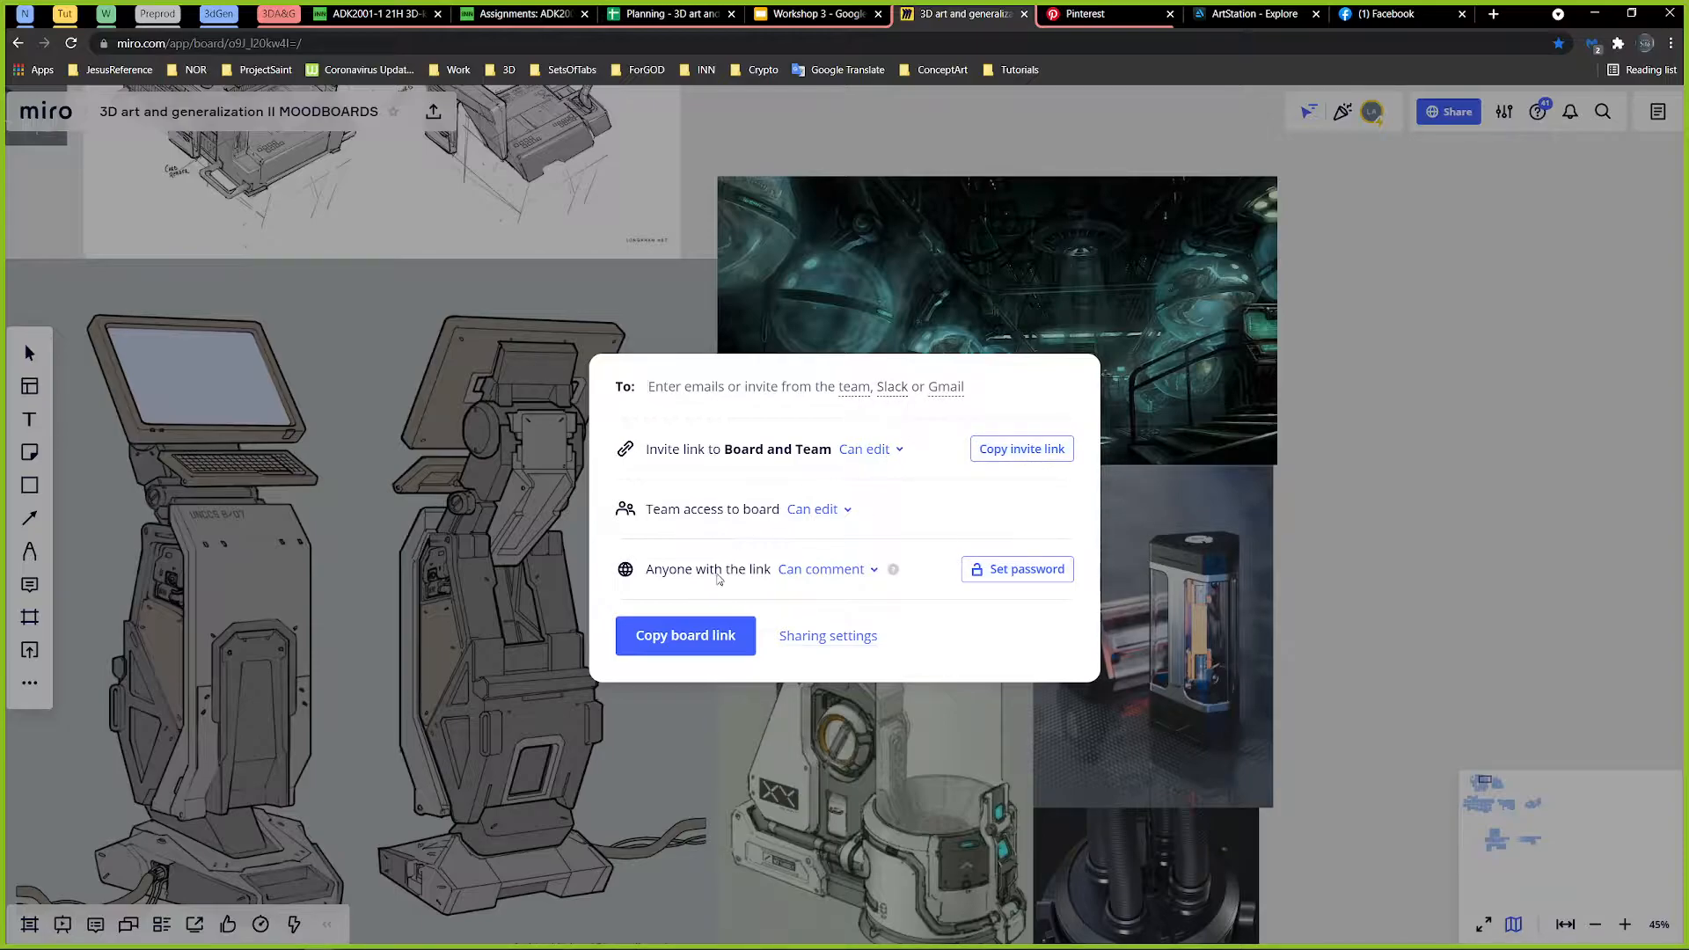
pyautogui.click(697, 642)
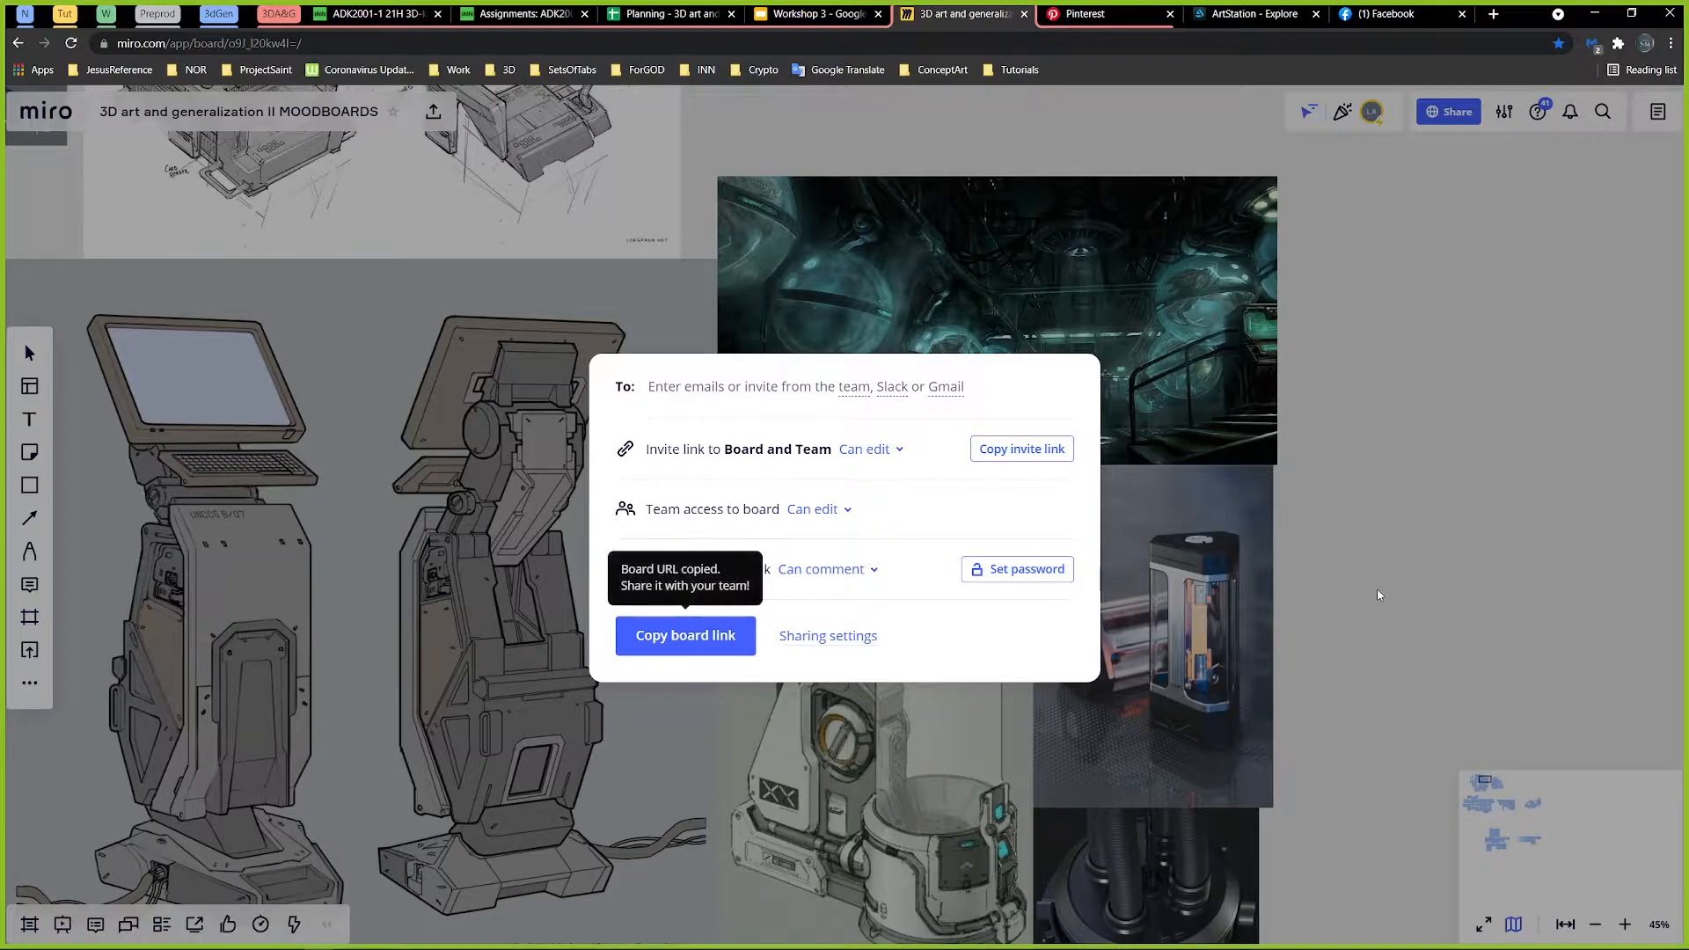
pyautogui.click(1503, 589)
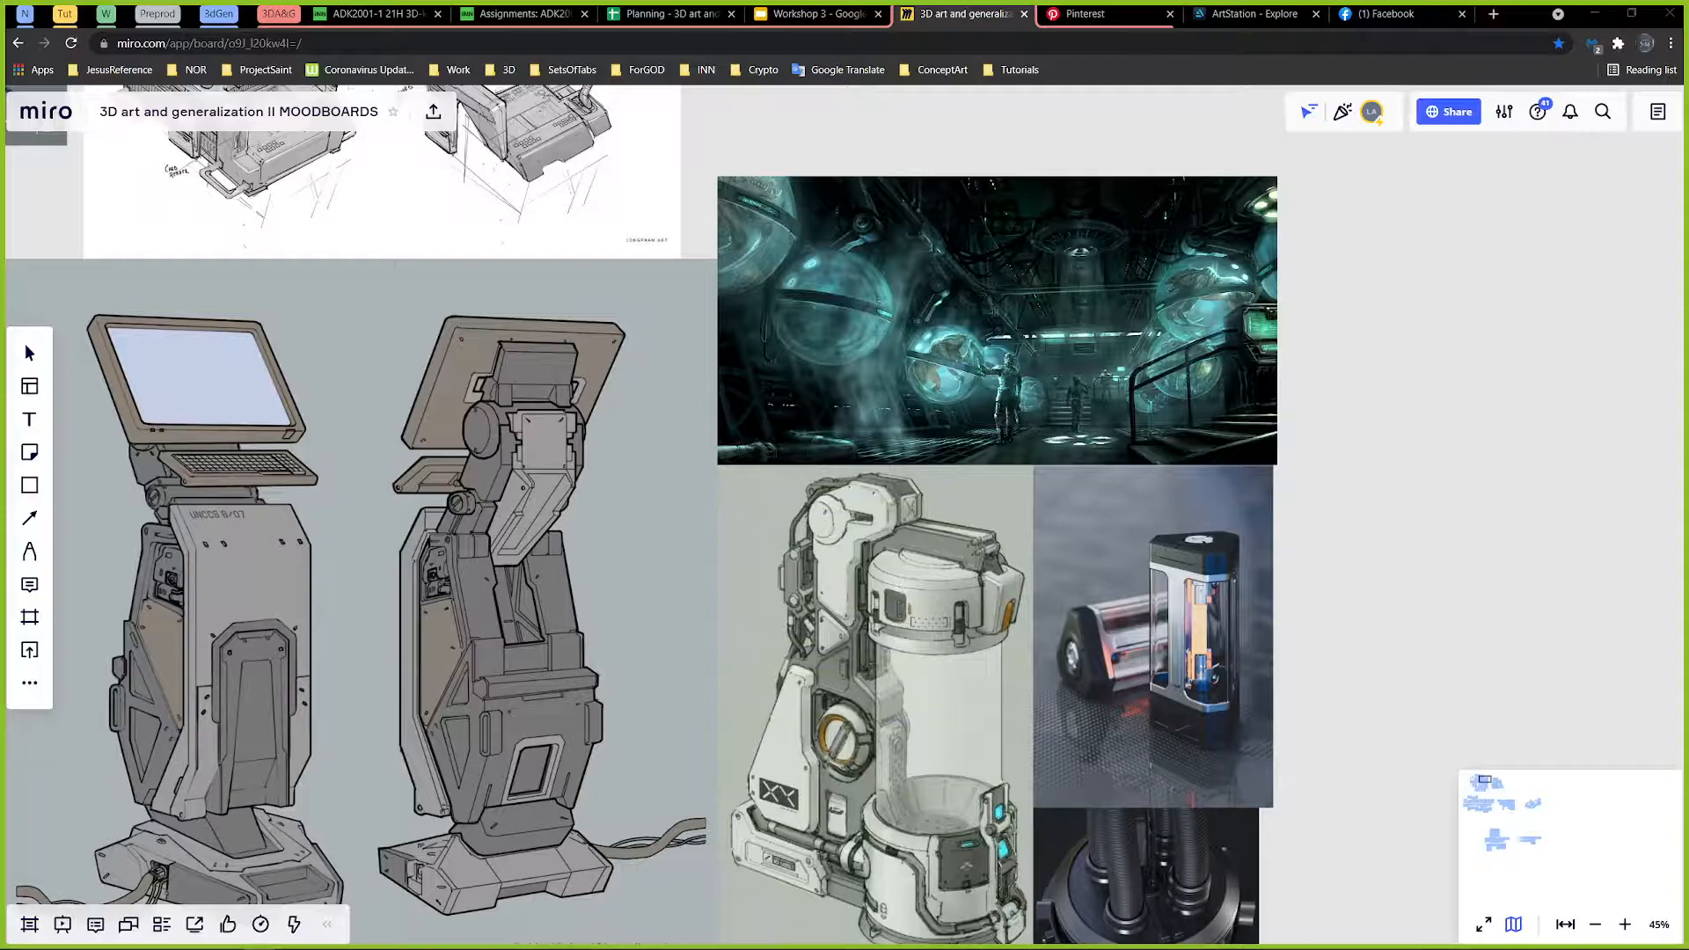
pyautogui.moveTo(1687, 146); pyautogui.dragTo(855, 207)
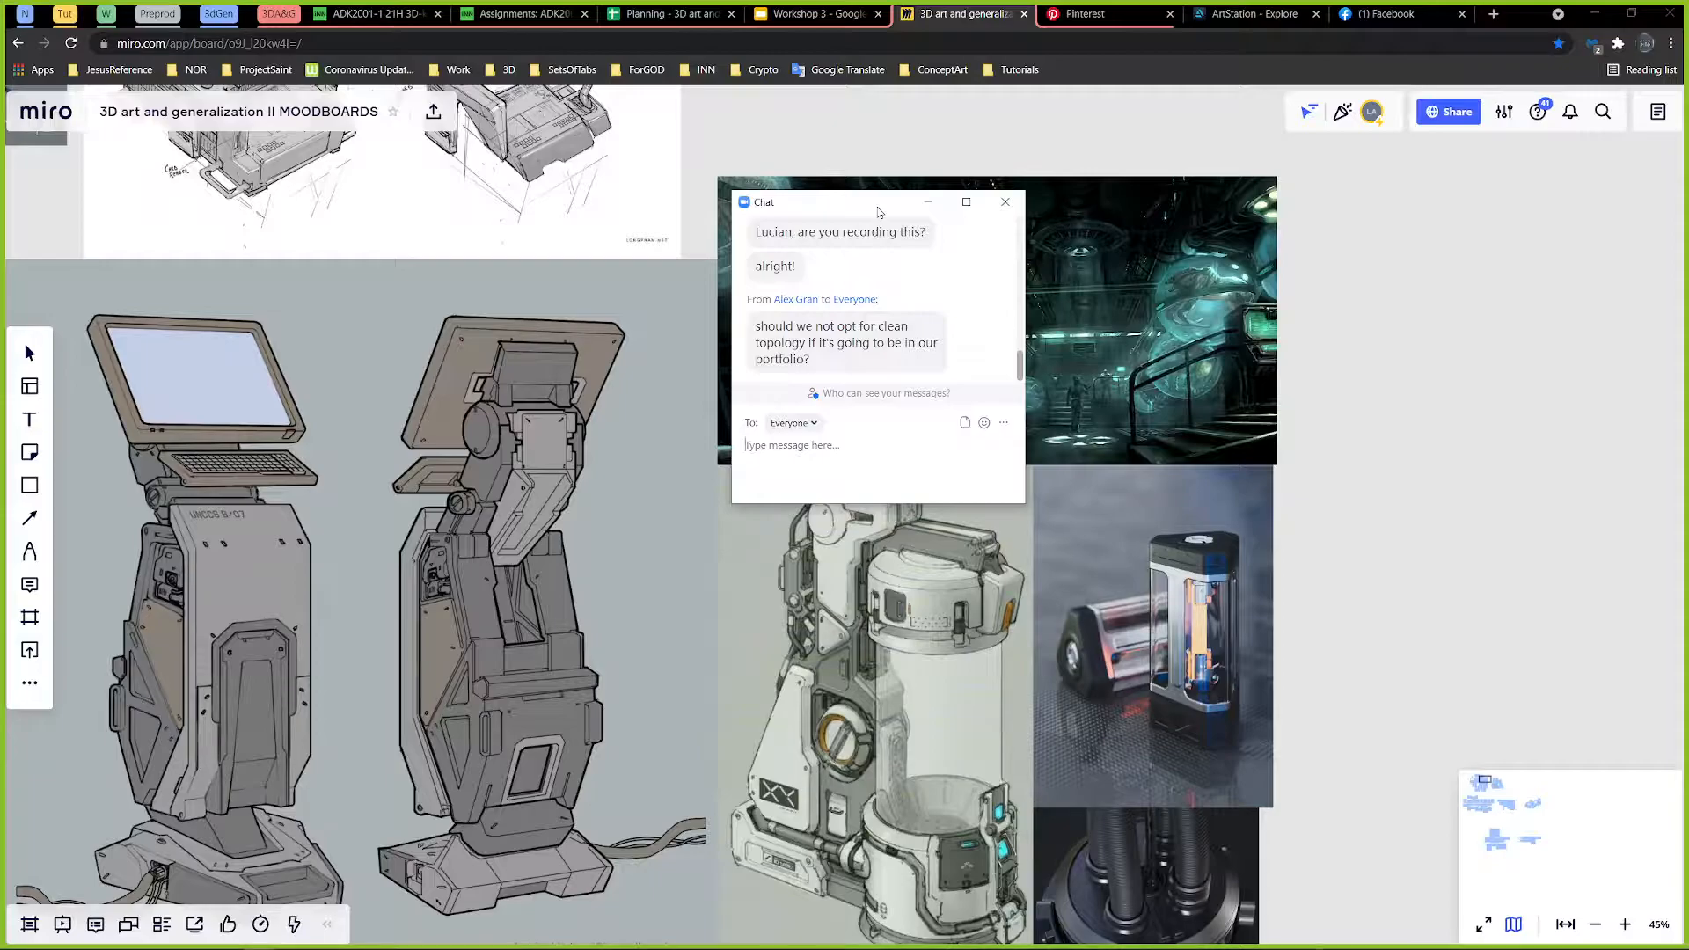
pyautogui.click(937, 463)
# Step: Open ArtStation in a new browser tab and go to the account's own profile
pyautogui.click(1493, 15)
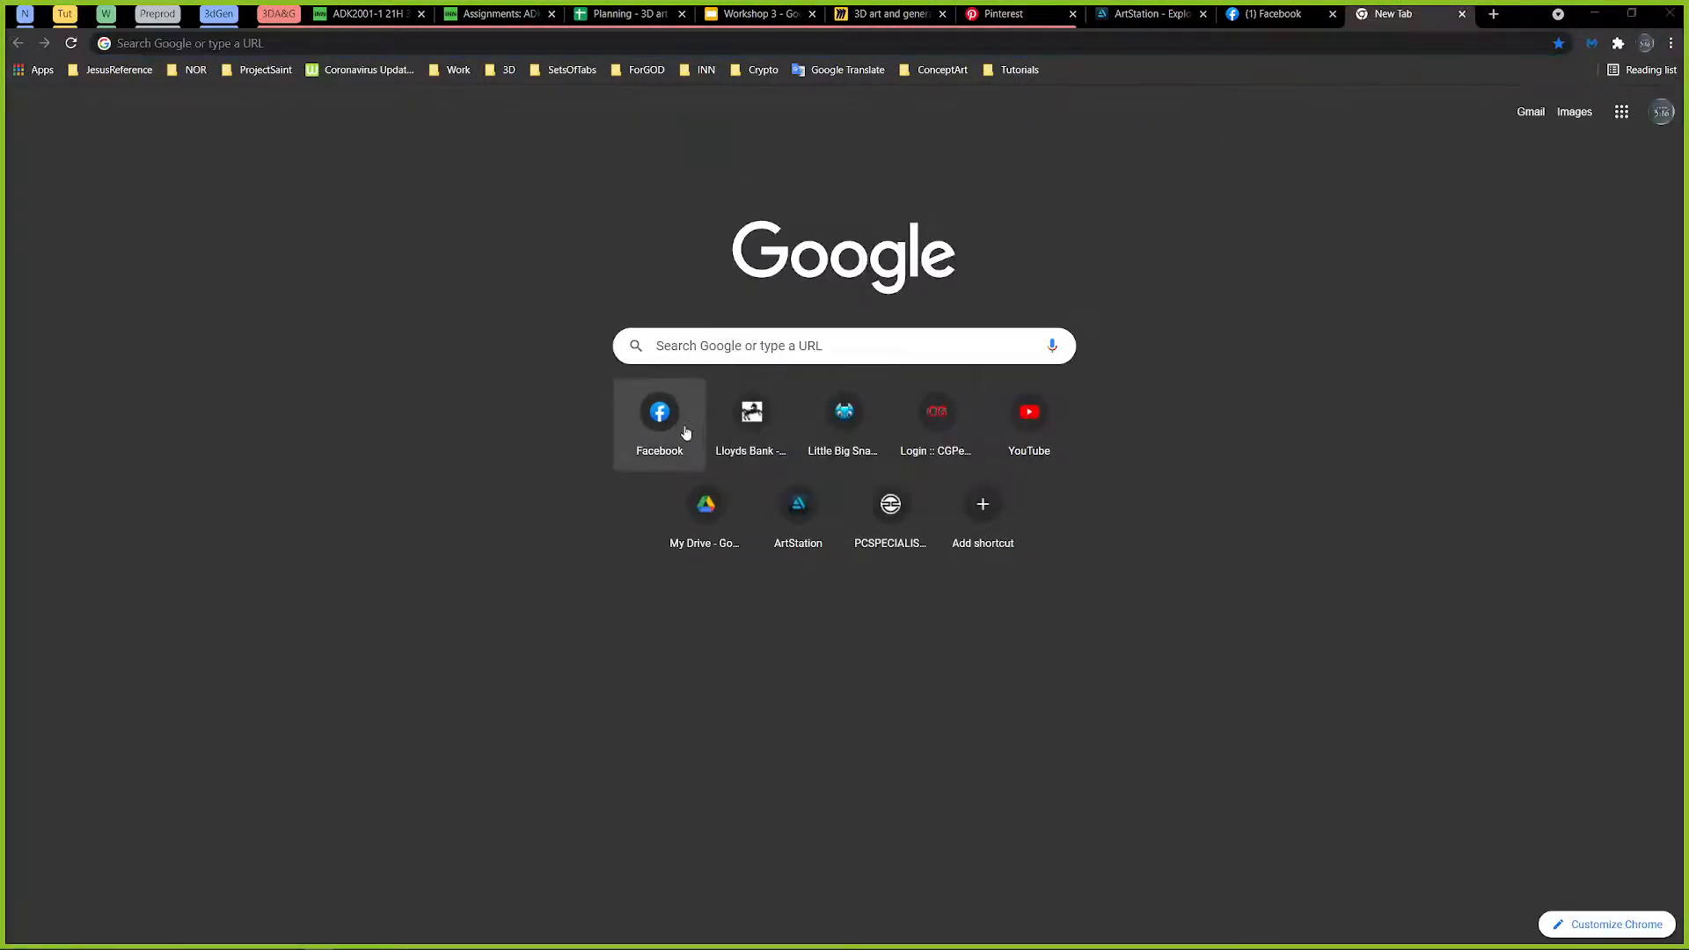
pyautogui.click(797, 503)
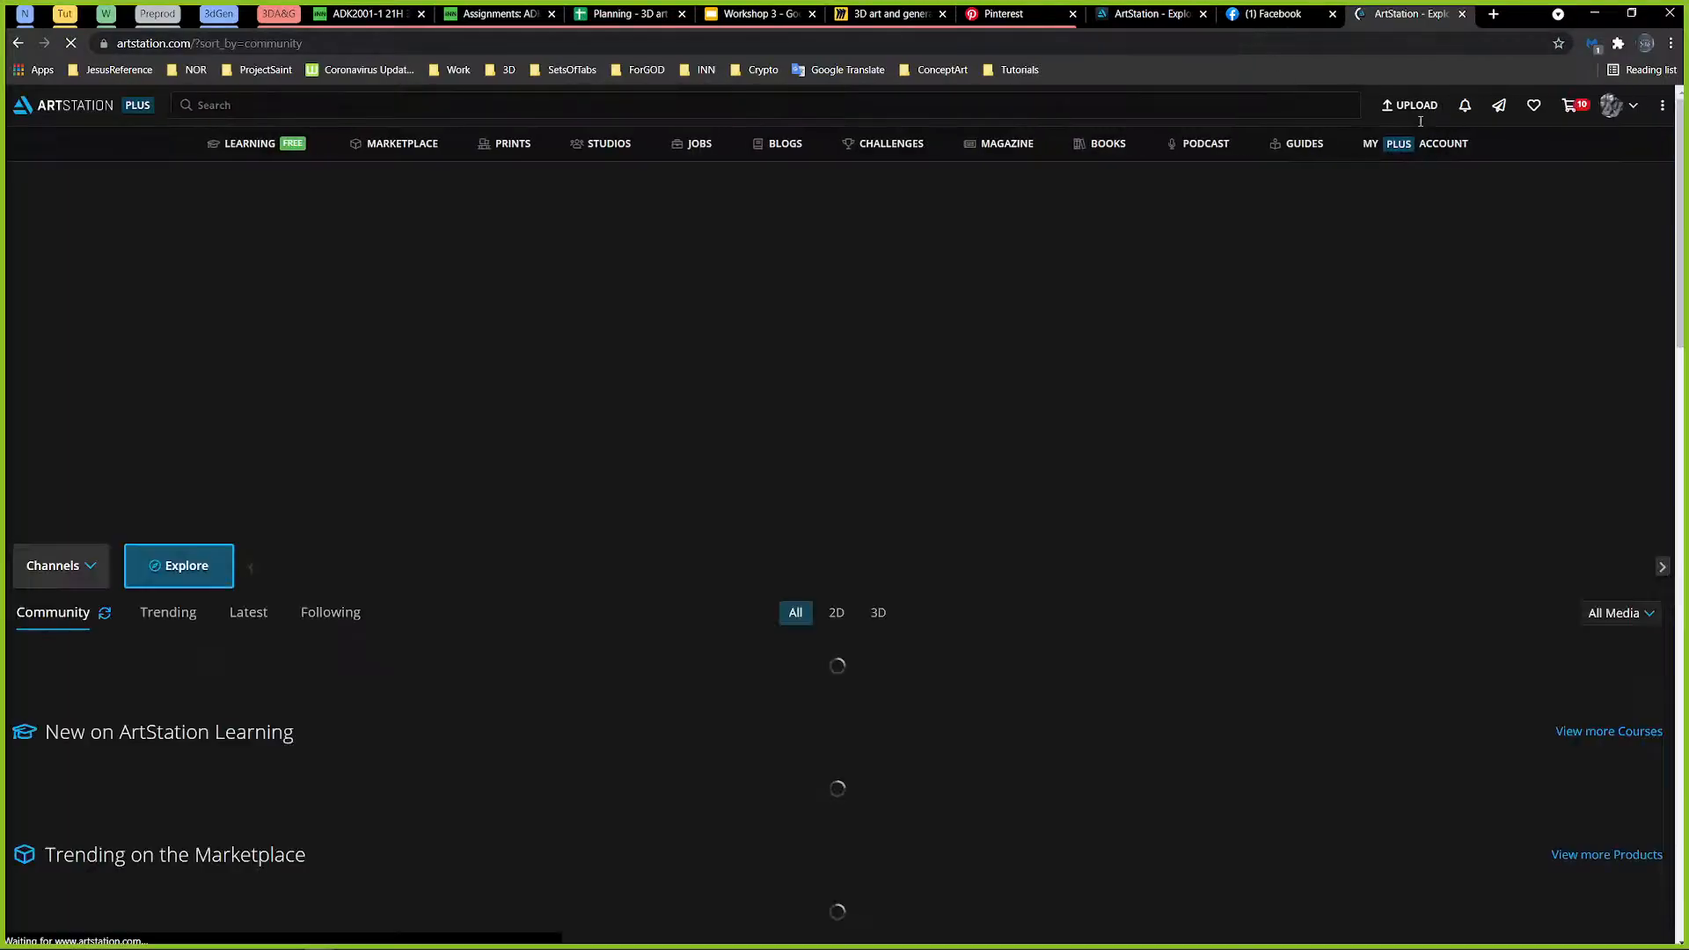
pyautogui.click(1611, 105)
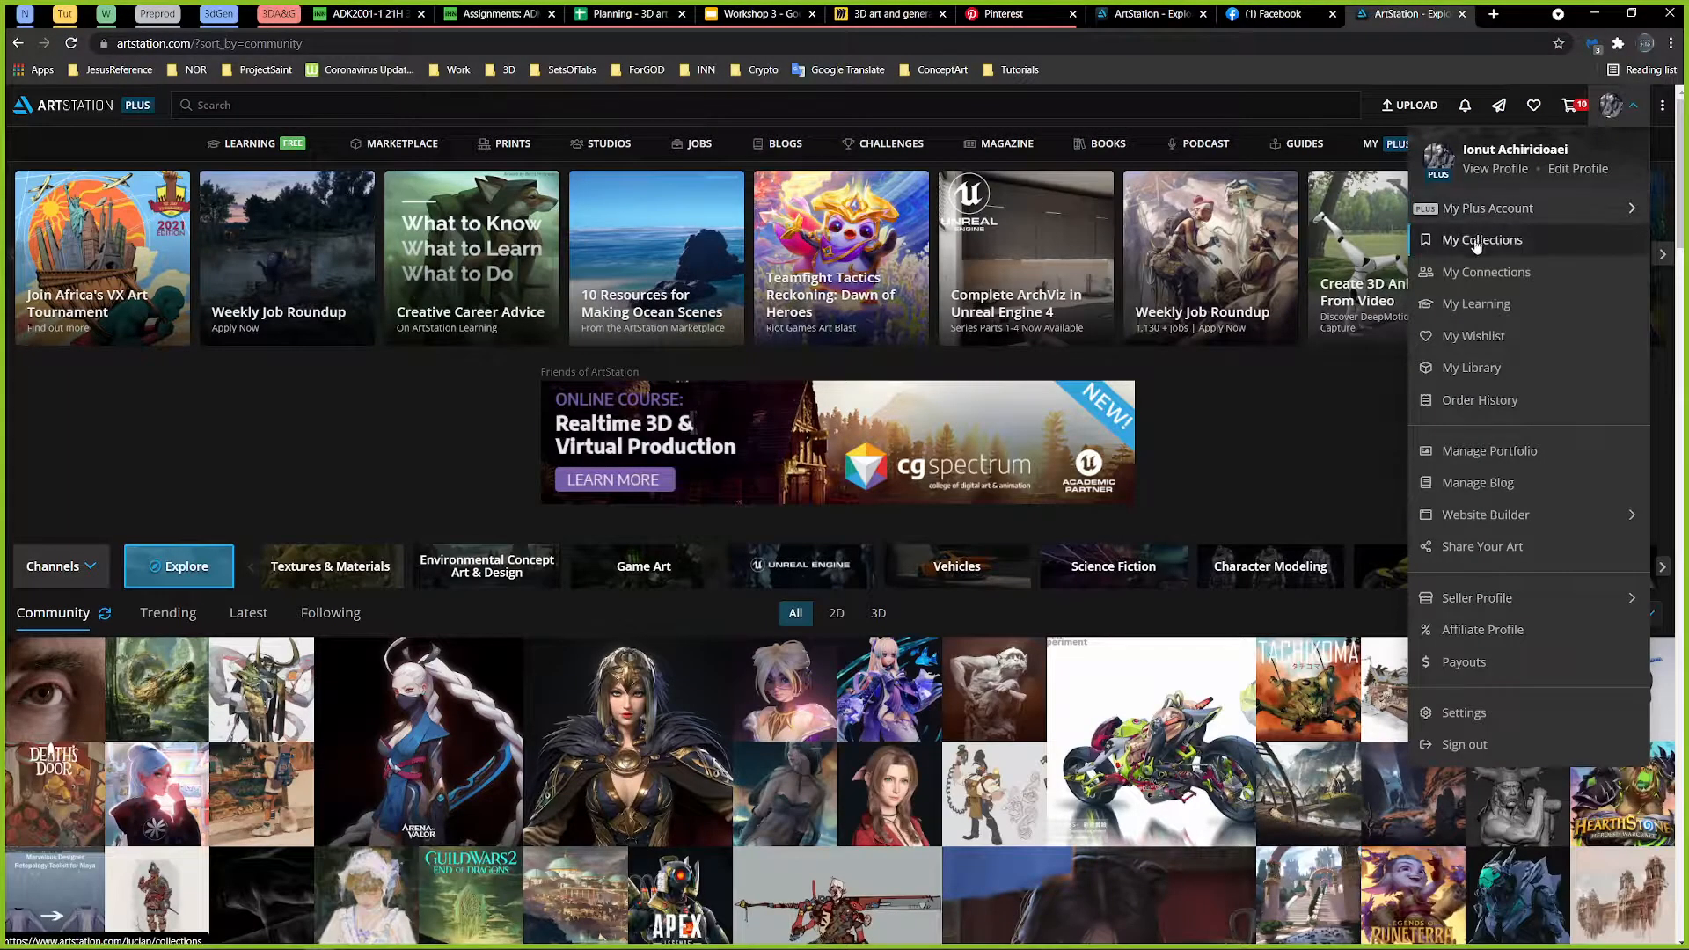
pyautogui.click(1495, 169)
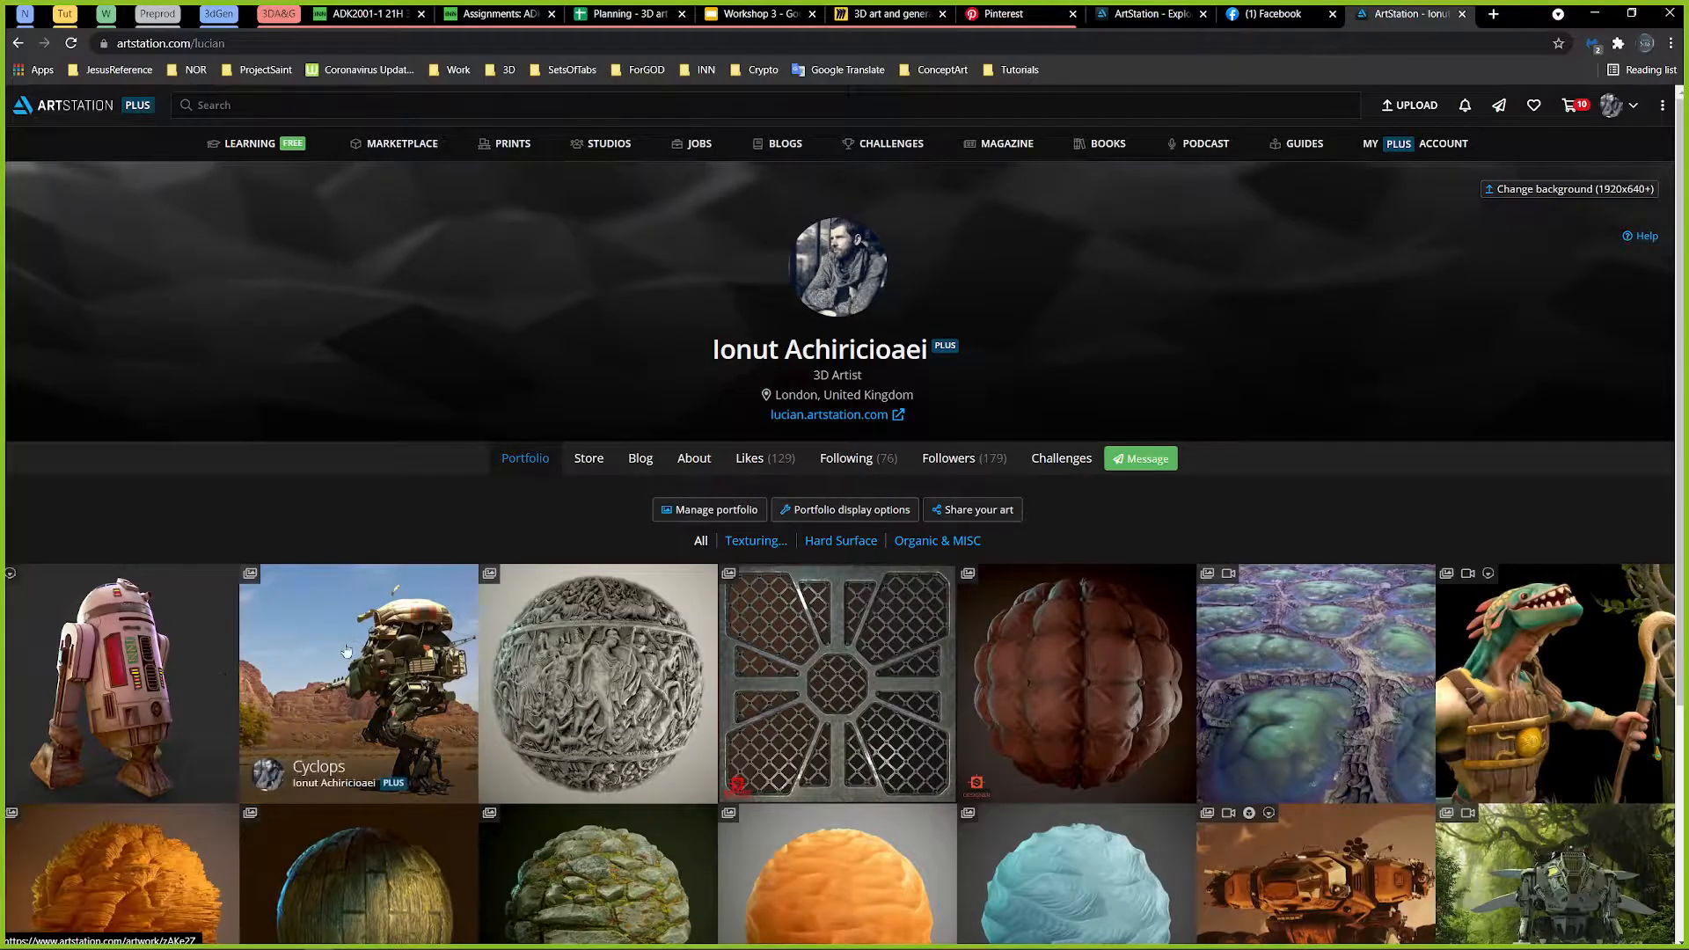
# Step: Open the Cyclops mech artwork in the portfolio and examine its renders and detail shots
pyautogui.click(345, 642)
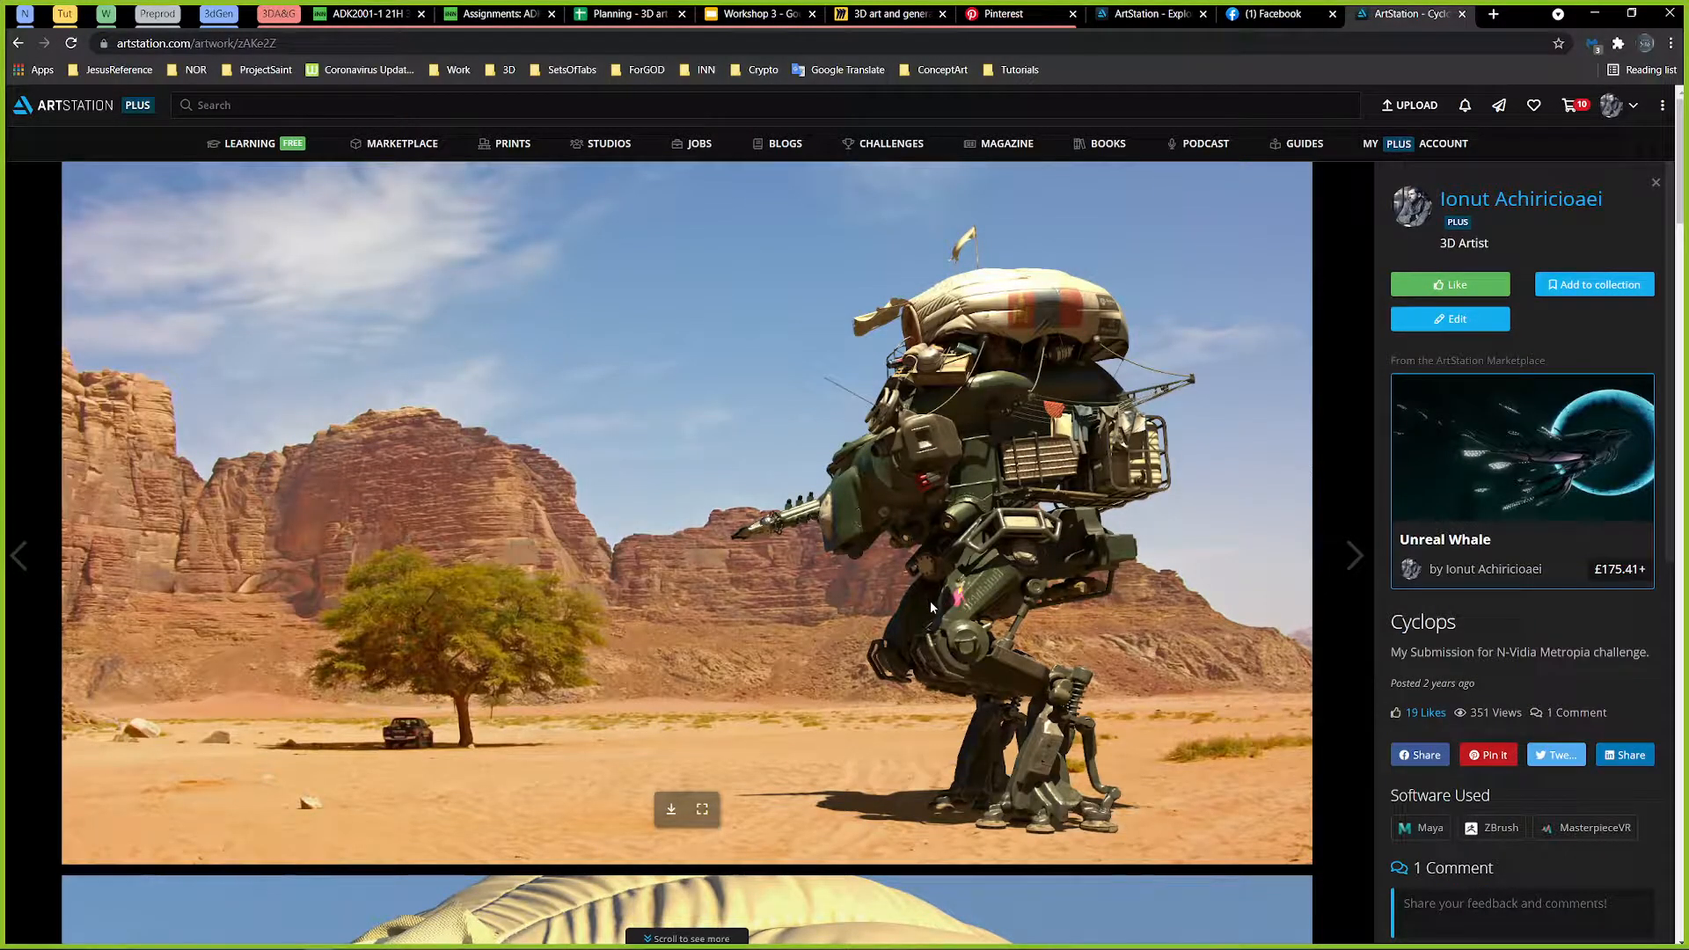
pyautogui.scroll(-10, 929, 603)
pyautogui.scroll(-10, 942, 604)
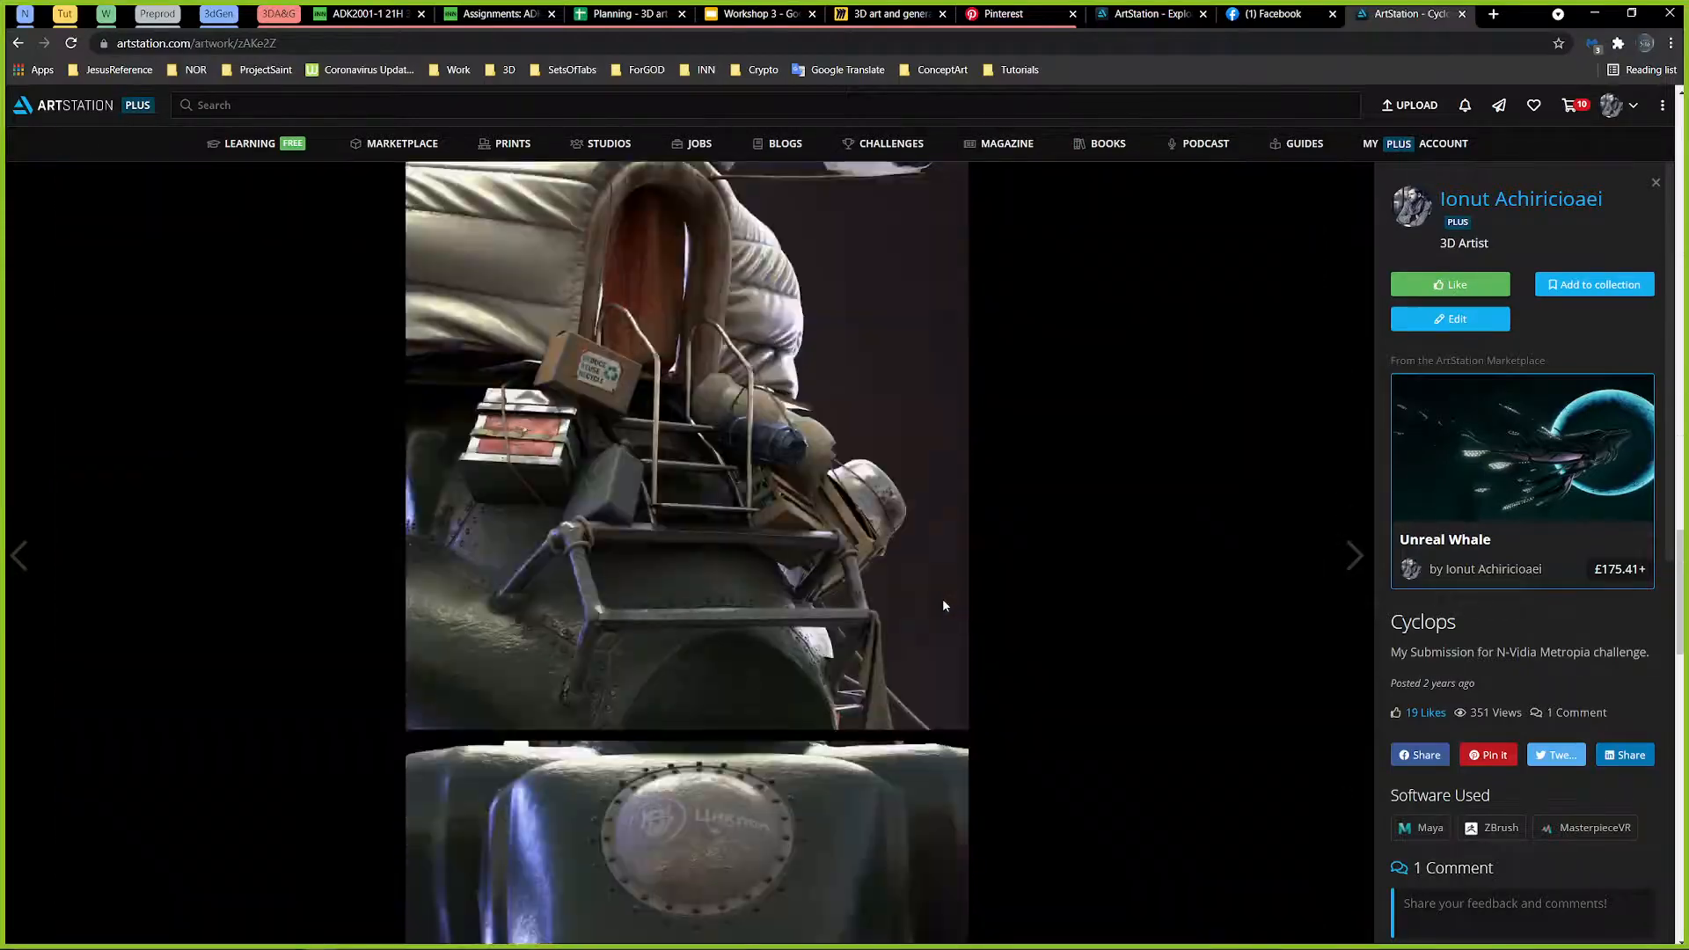
pyautogui.scroll(2, 1058, 614)
pyautogui.scroll(5, 1281, 407)
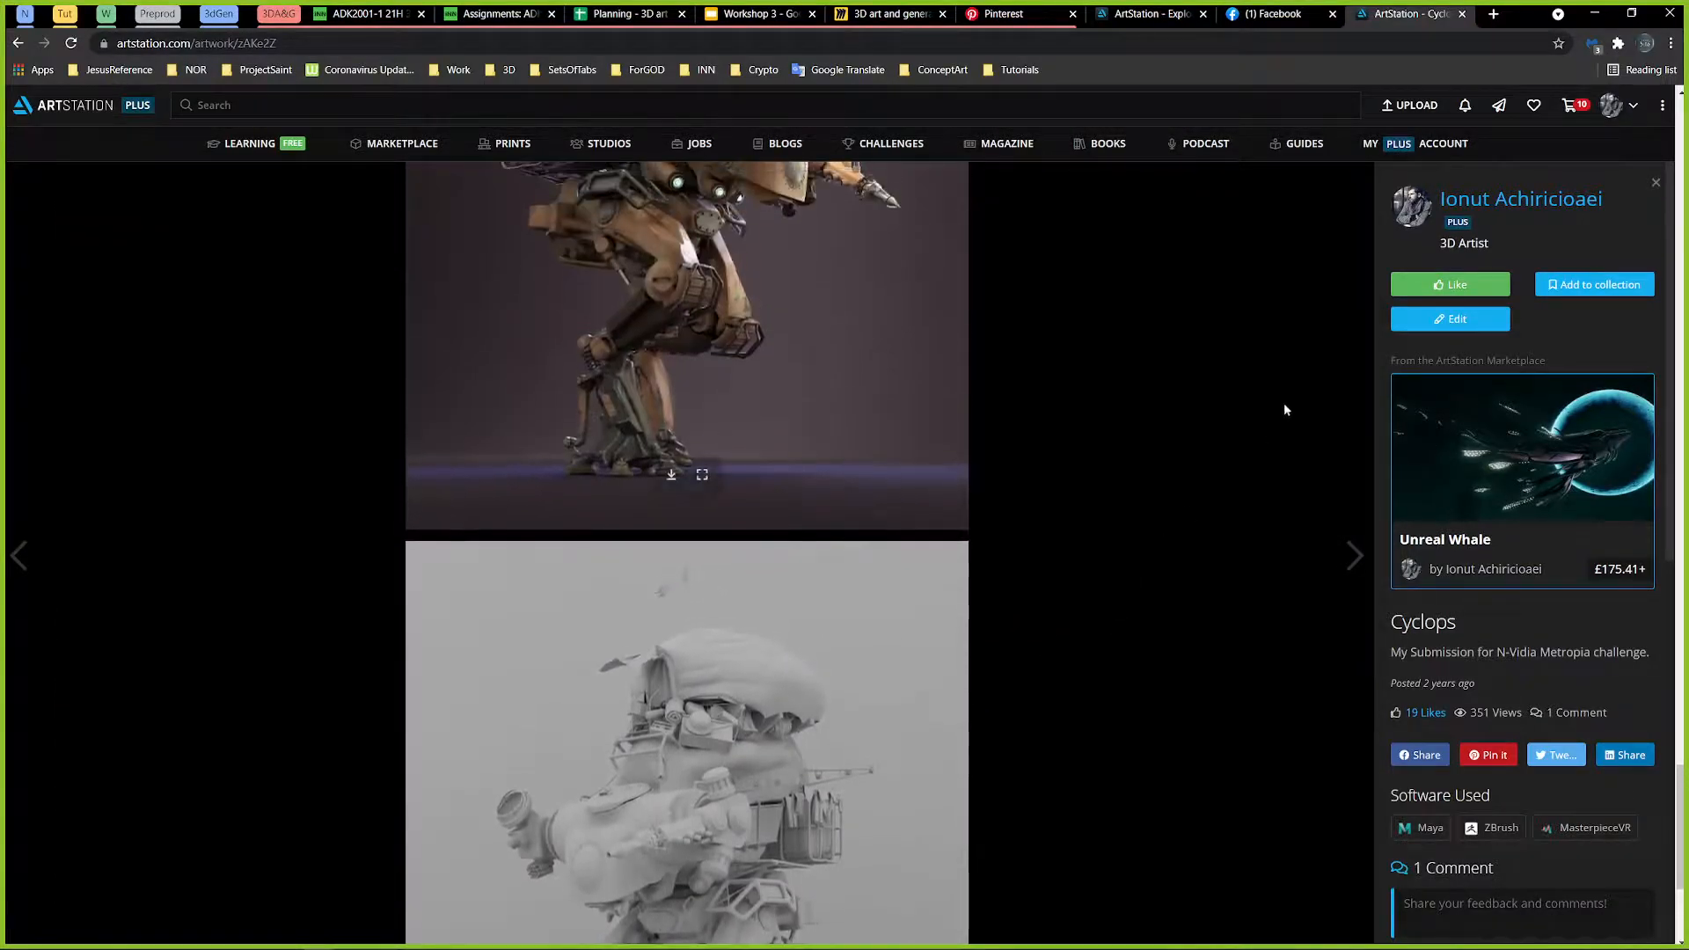
# Step: Return to the profile, open the NVIDIA Metropia 2042 - Vehicles of the Future challenge, and look over its winners
pyautogui.click(1629, 112)
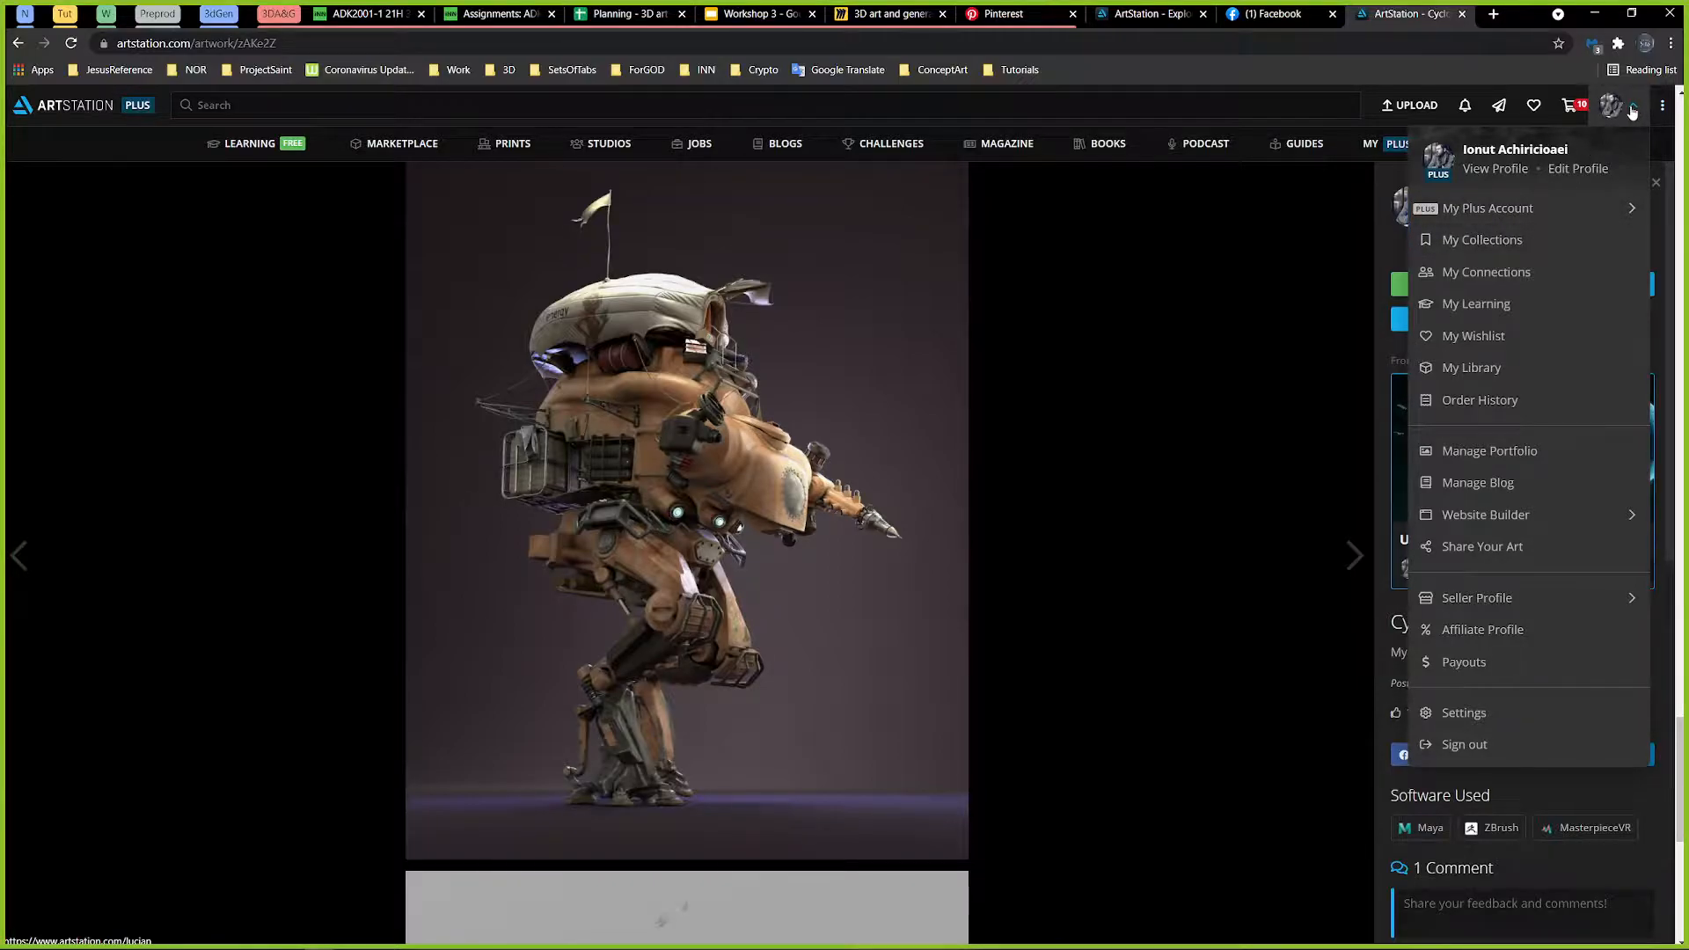
pyautogui.click(1513, 168)
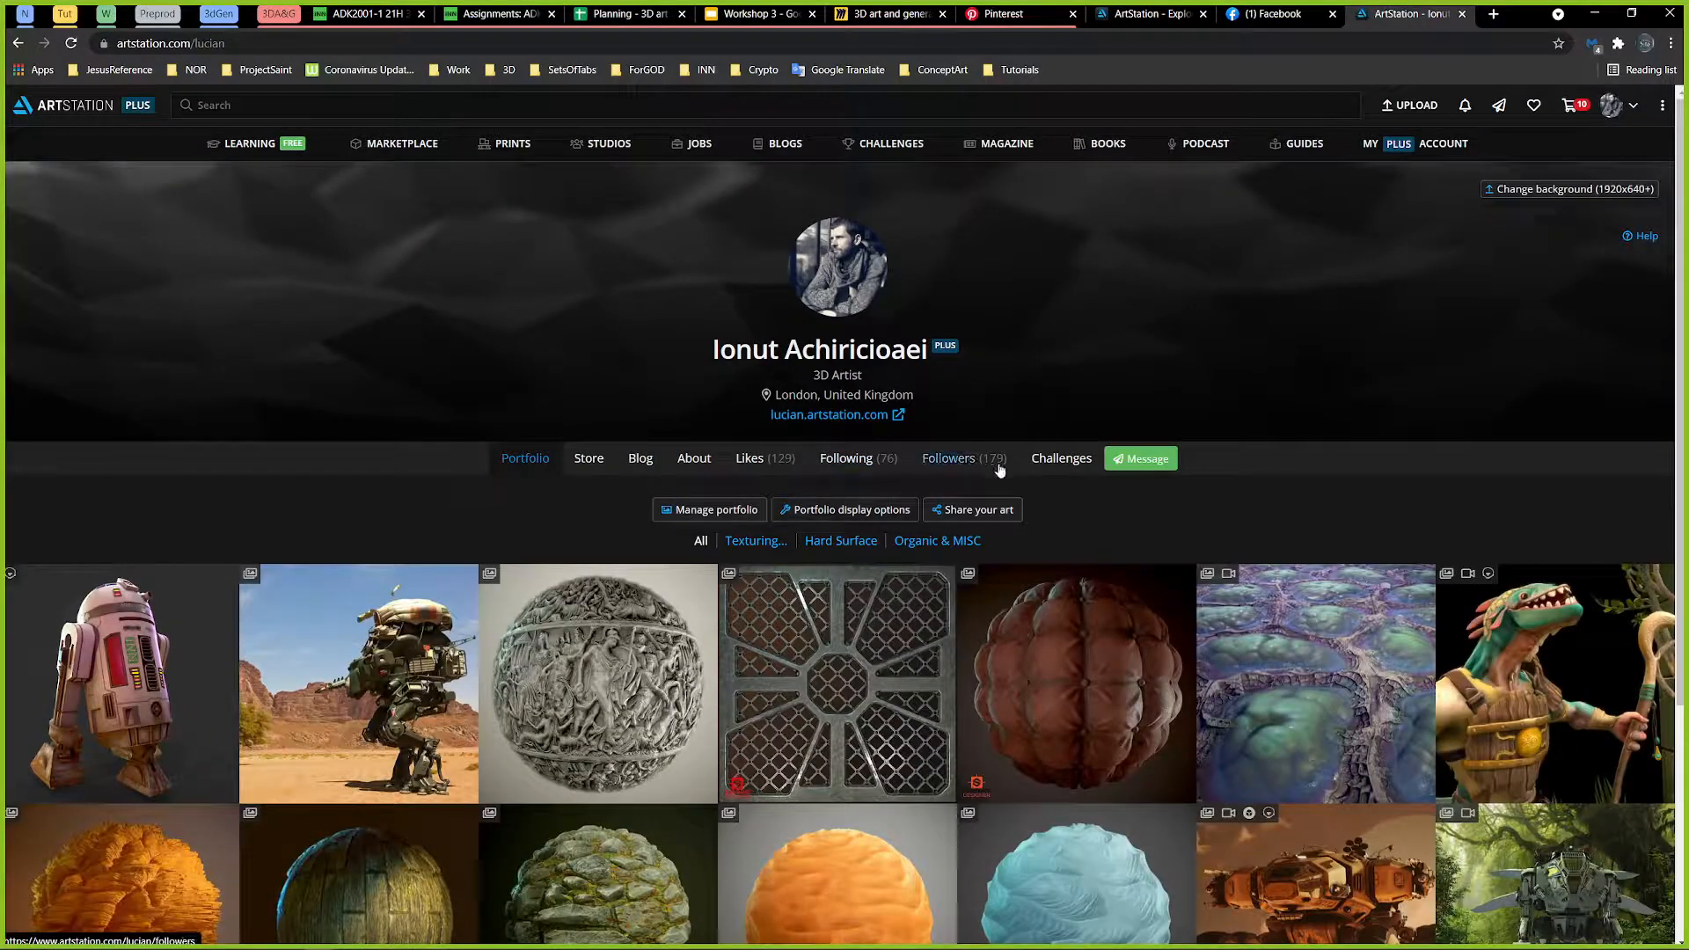
pyautogui.click(1043, 461)
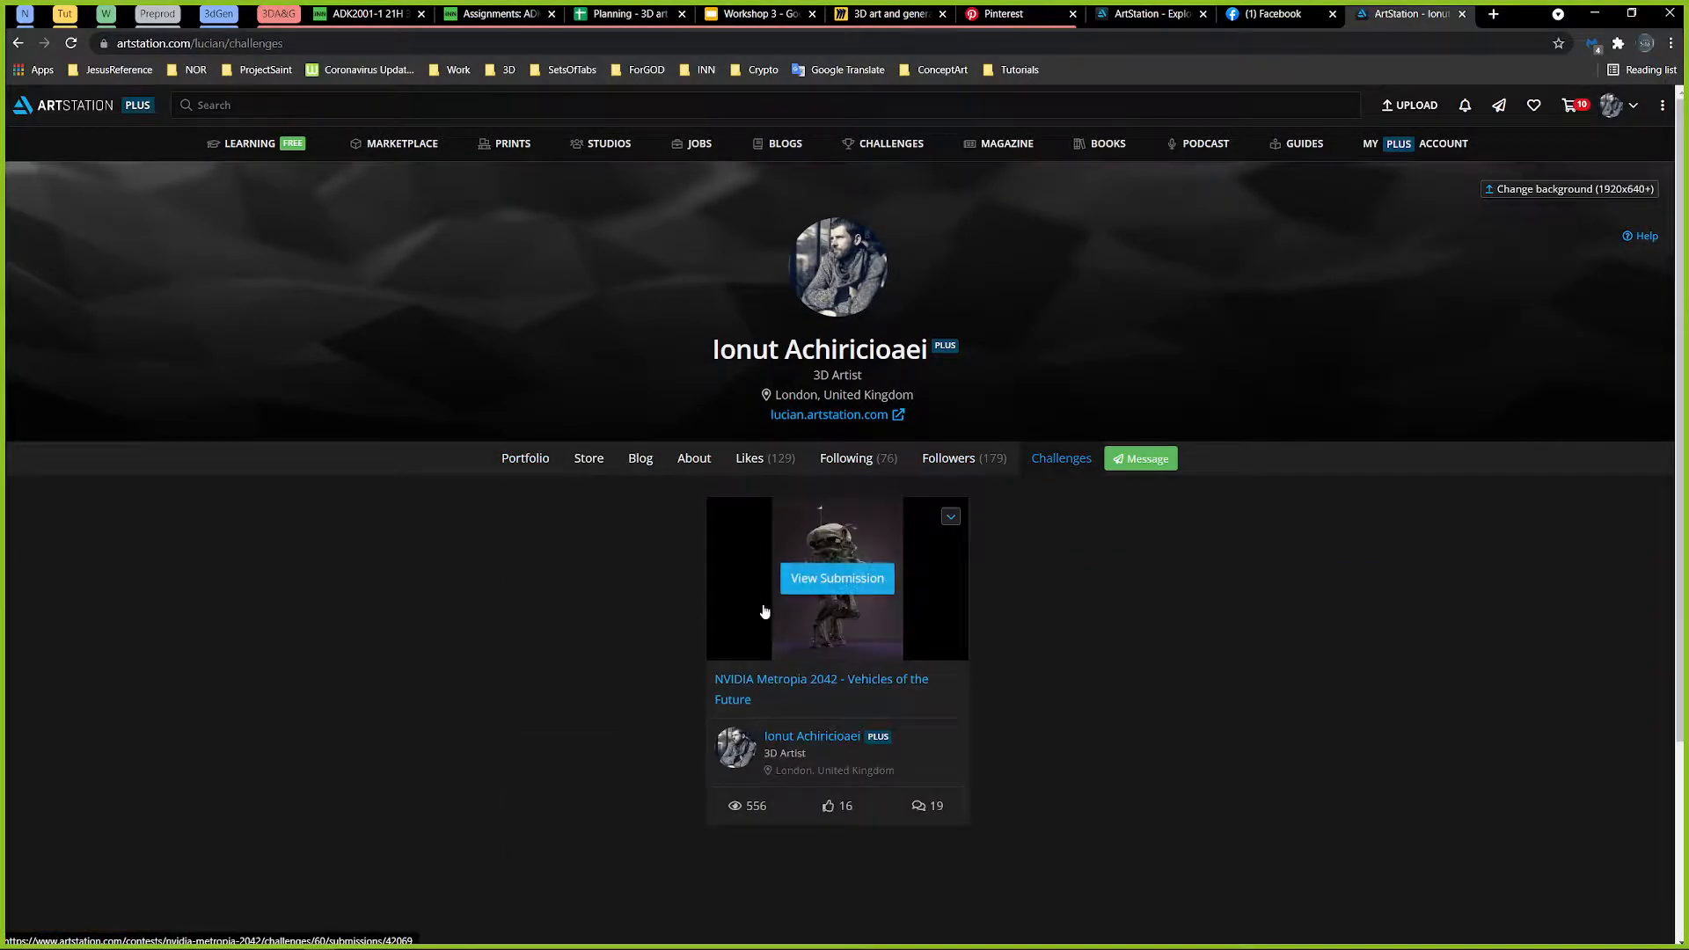
pyautogui.click(812, 679)
pyautogui.scroll(-3, 1447, 416)
pyautogui.scroll(3, 1434, 425)
pyautogui.scroll(-3, 702, 339)
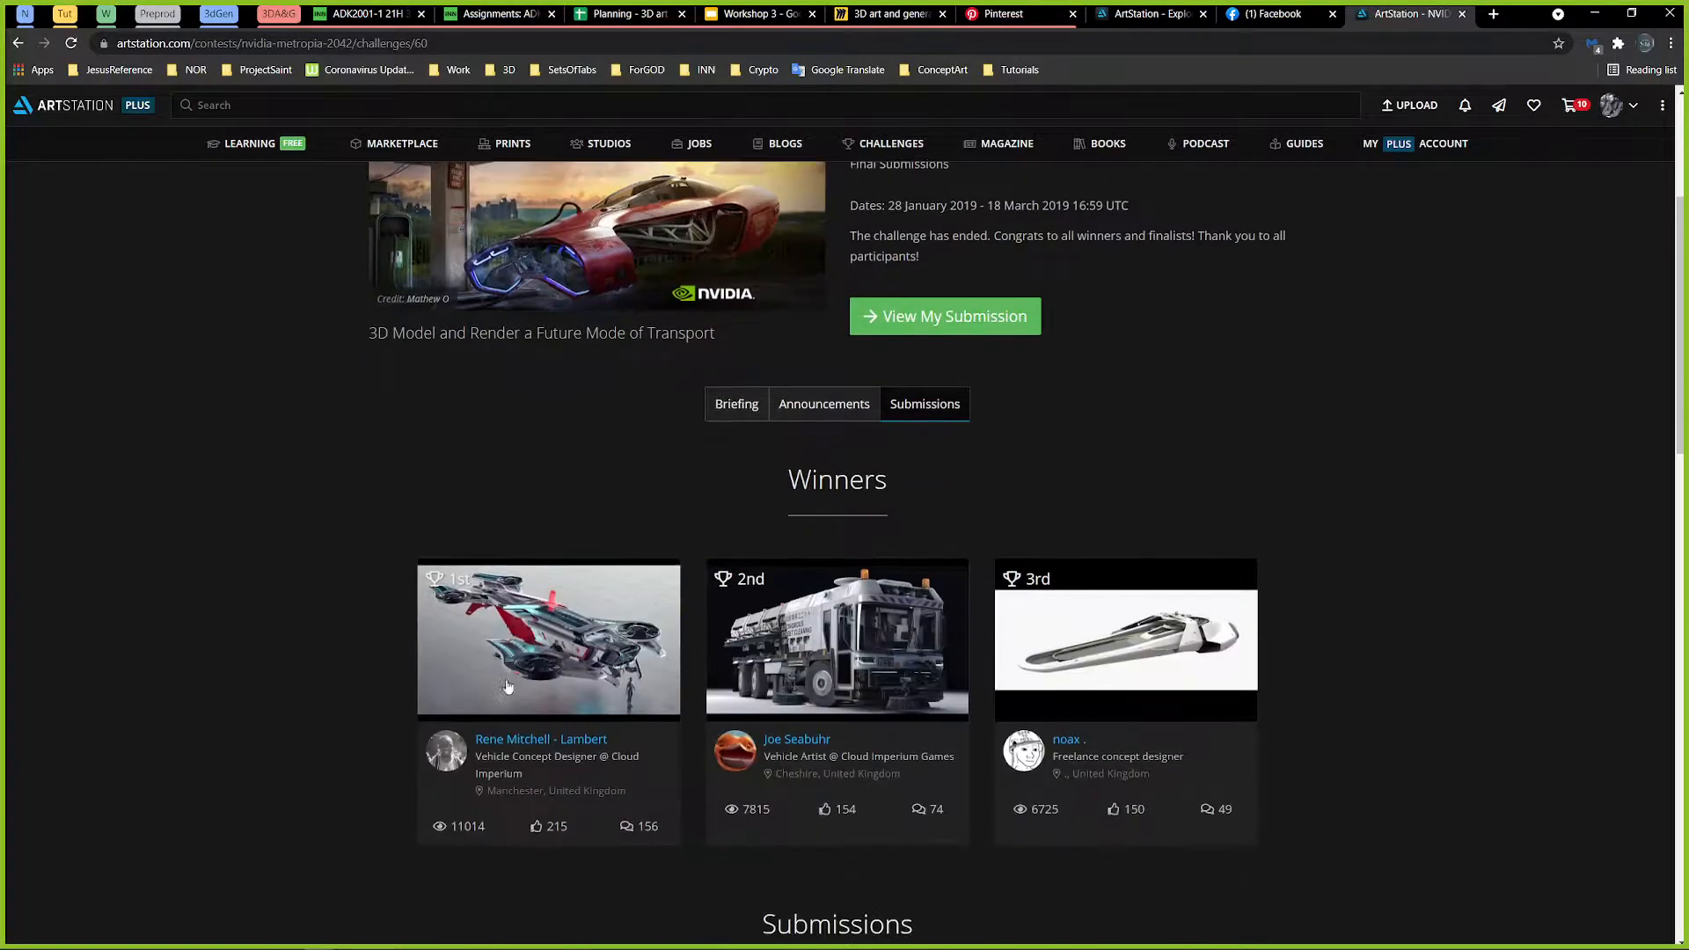
pyautogui.scroll(1, 455, 547)
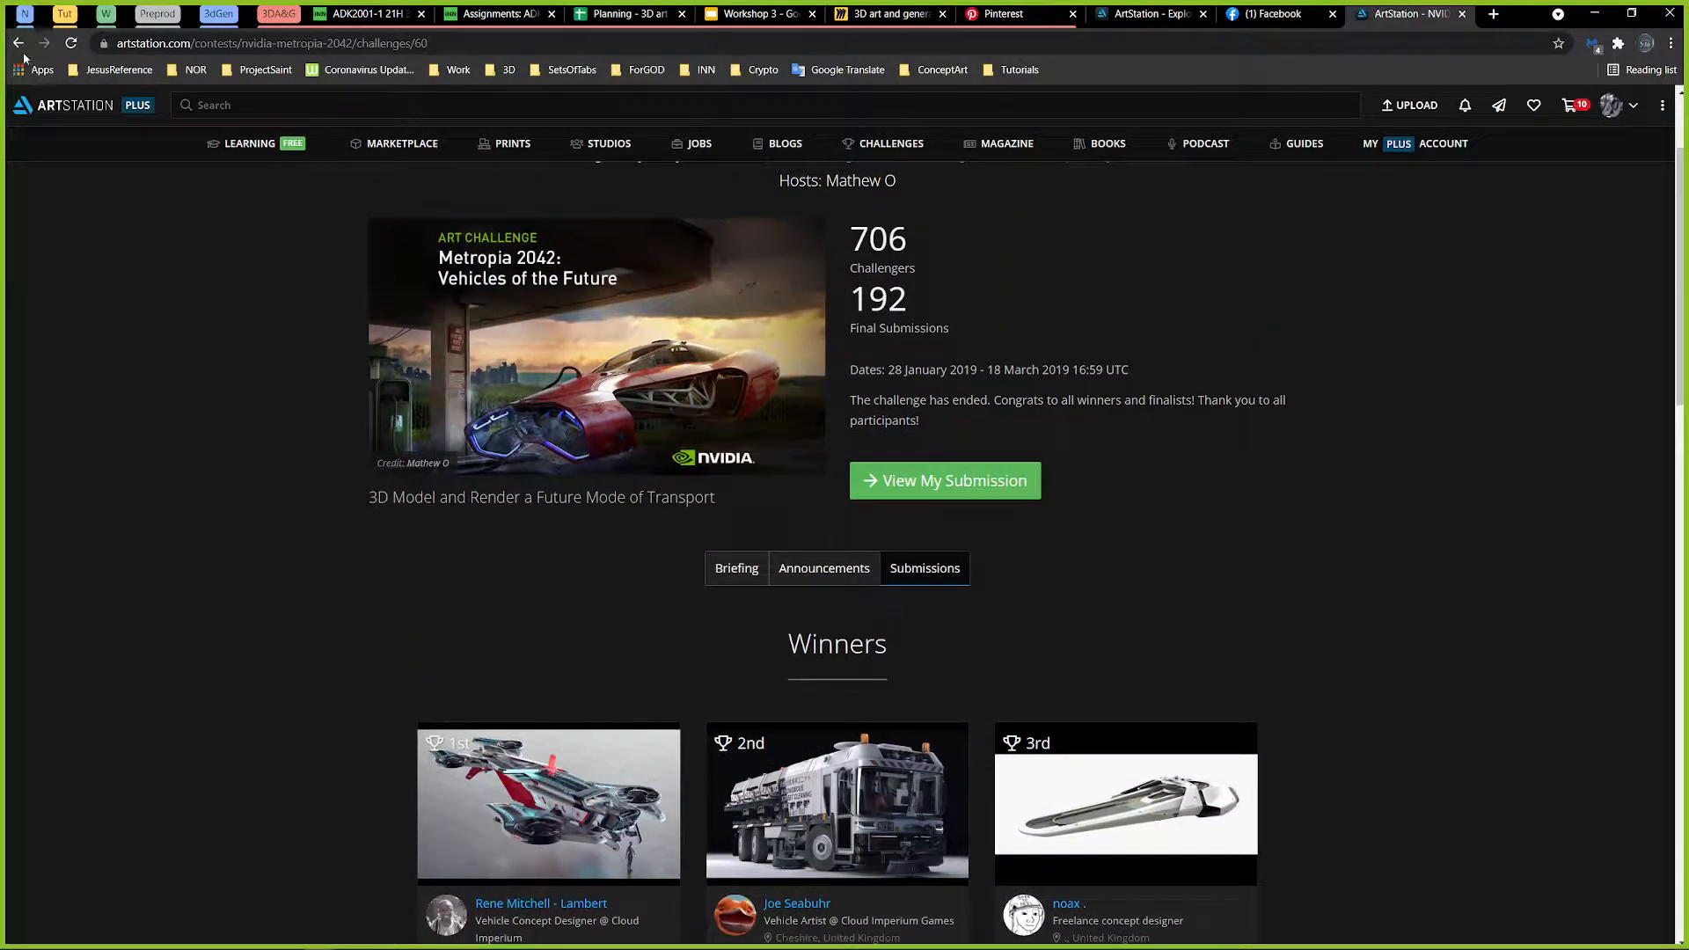
# Step: Go back to the profile's challenges, reopen the Vehicles of the Future challenge, and browse the other artists' submissions
pyautogui.click(18, 42)
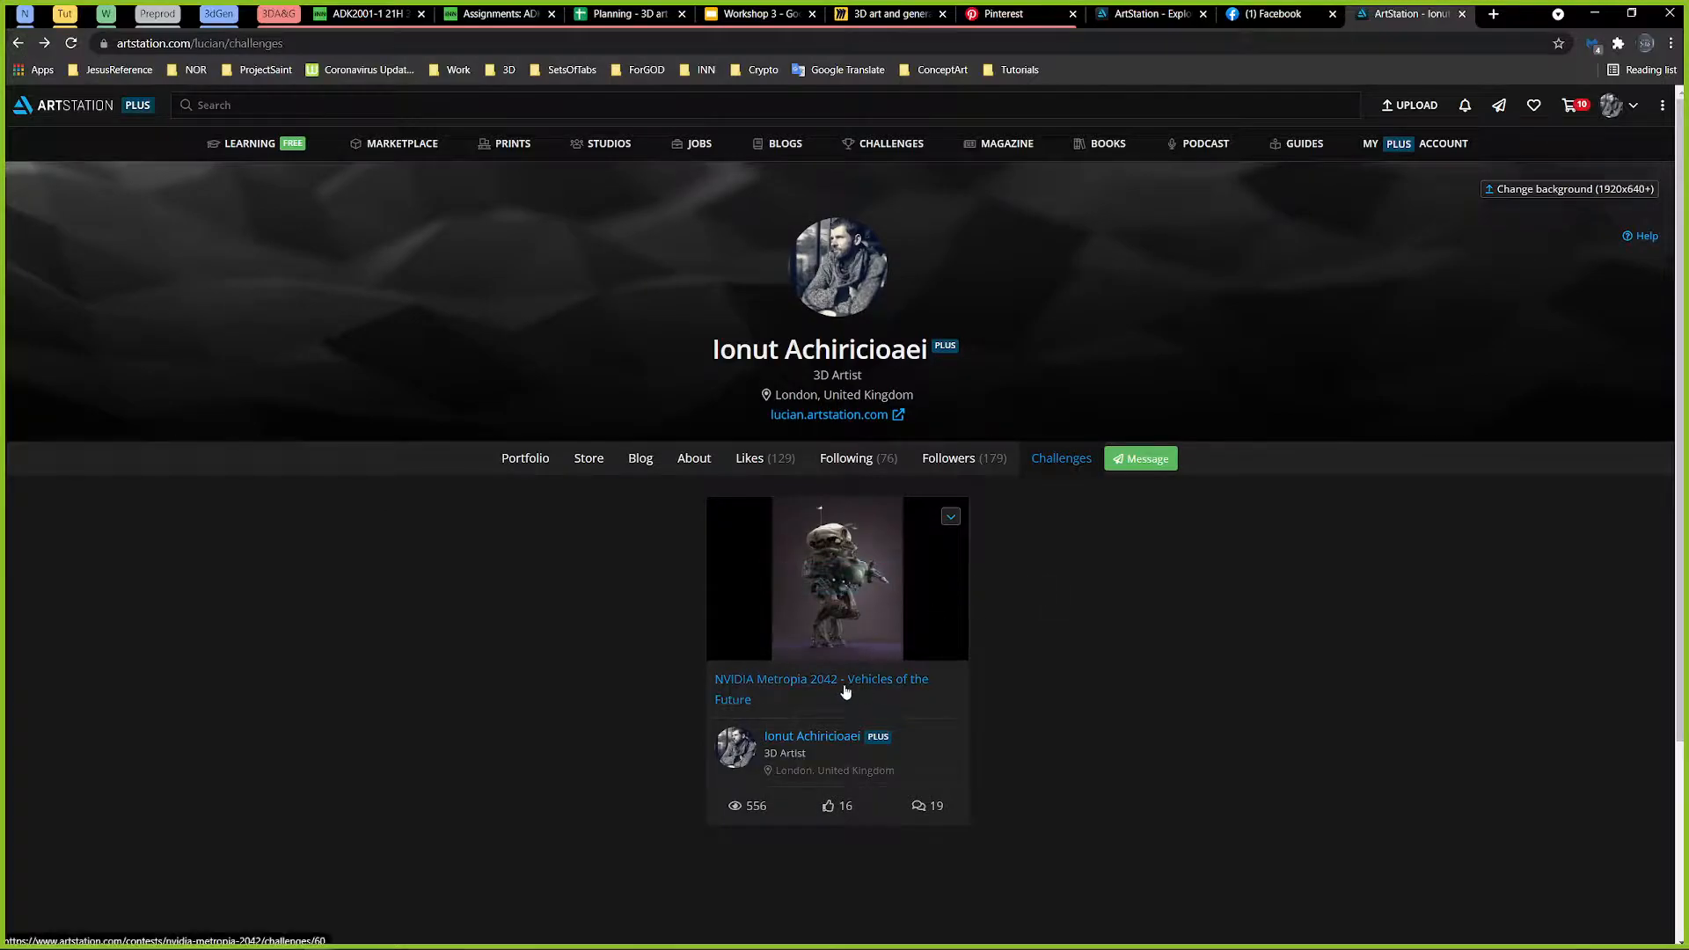
pyautogui.click(844, 692)
pyautogui.scroll(-10, 1244, 673)
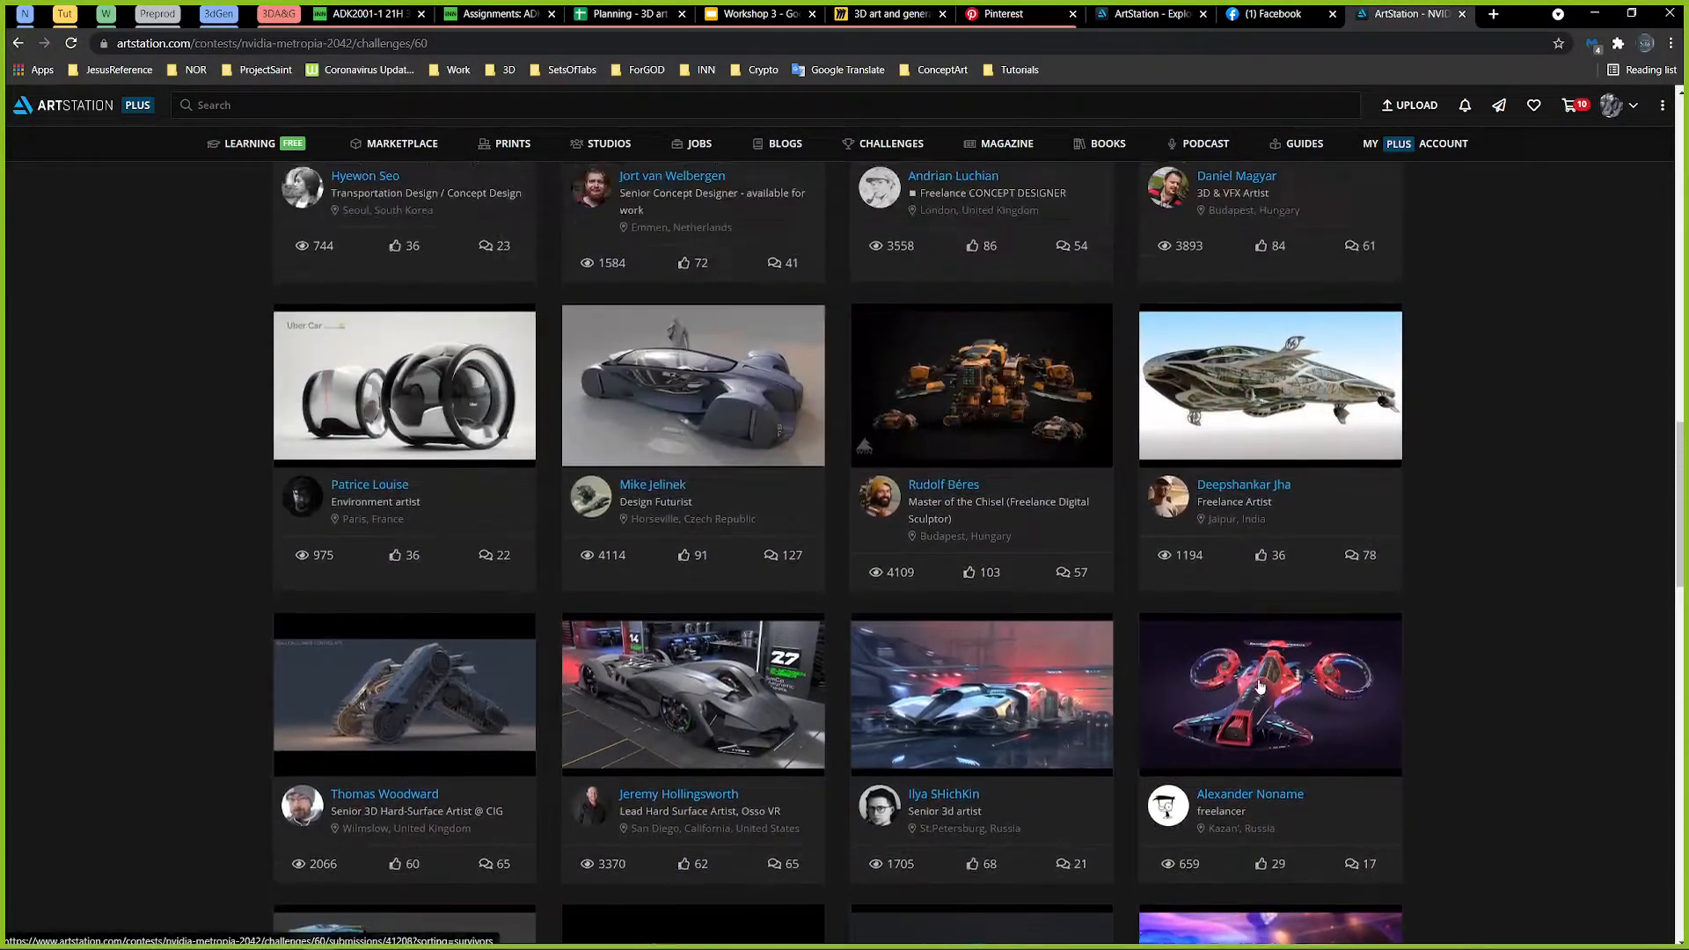
pyautogui.scroll(15, 1260, 685)
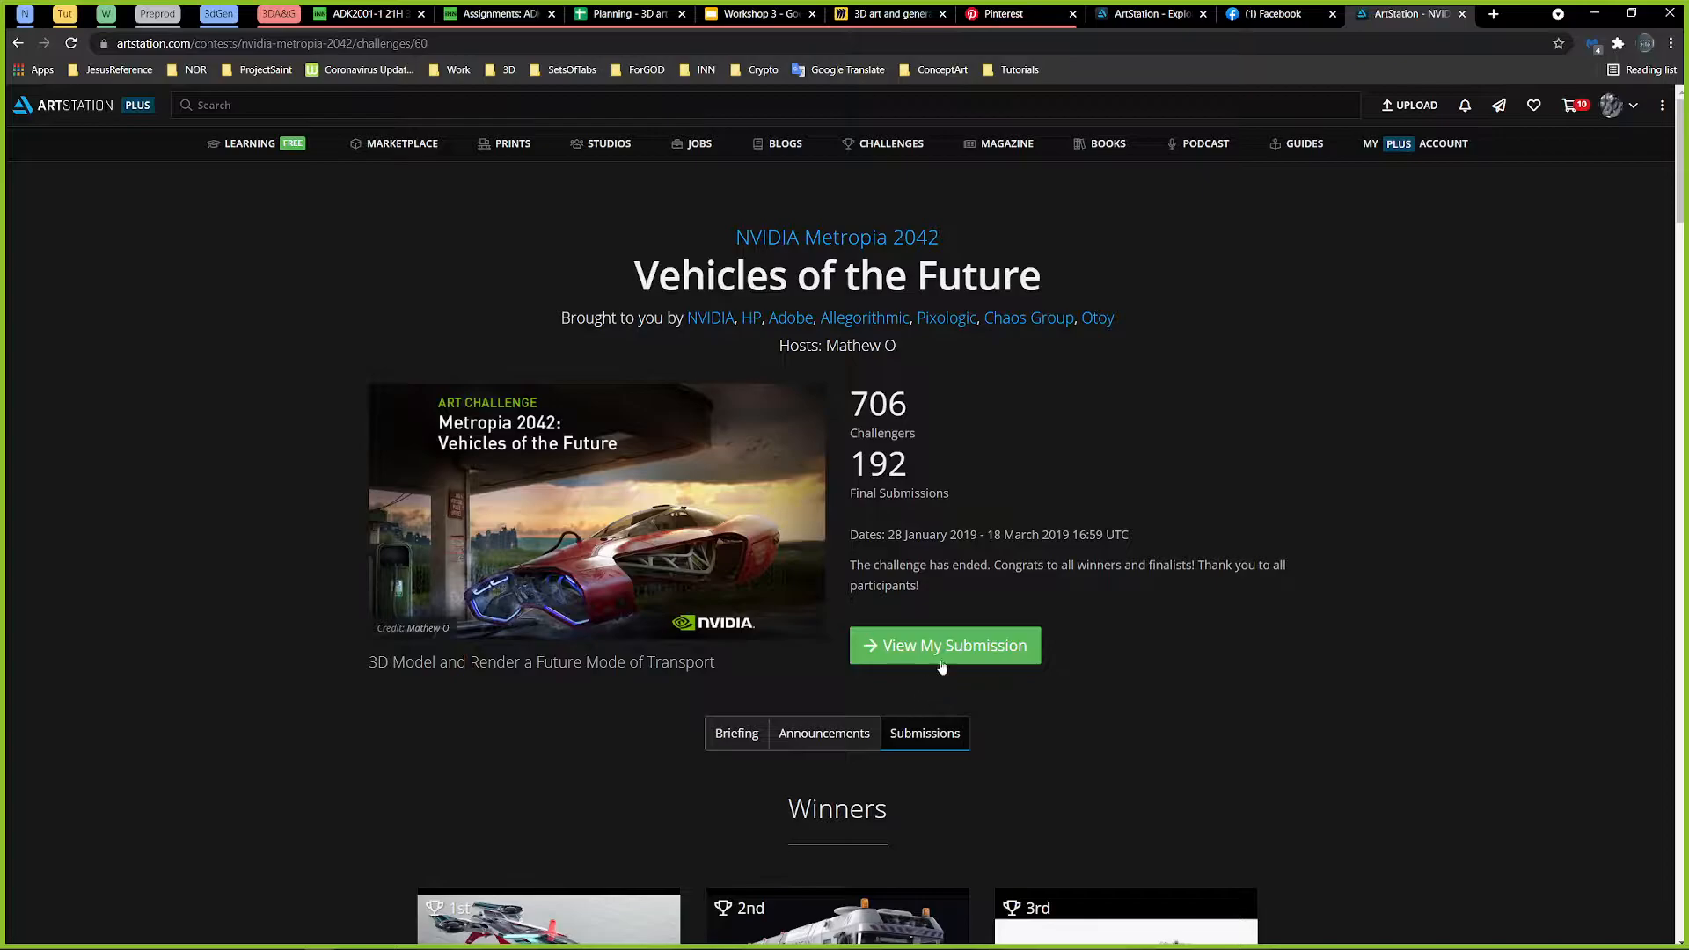
# Step: Open the account's own challenge submission and examine its work-in-progress posts, wireframes, renders, and texture sets
pyautogui.click(941, 655)
pyautogui.scroll(-20, 1429, 545)
pyautogui.scroll(-20, 1423, 681)
pyautogui.scroll(4, 1397, 463)
pyautogui.scroll(10, 1397, 463)
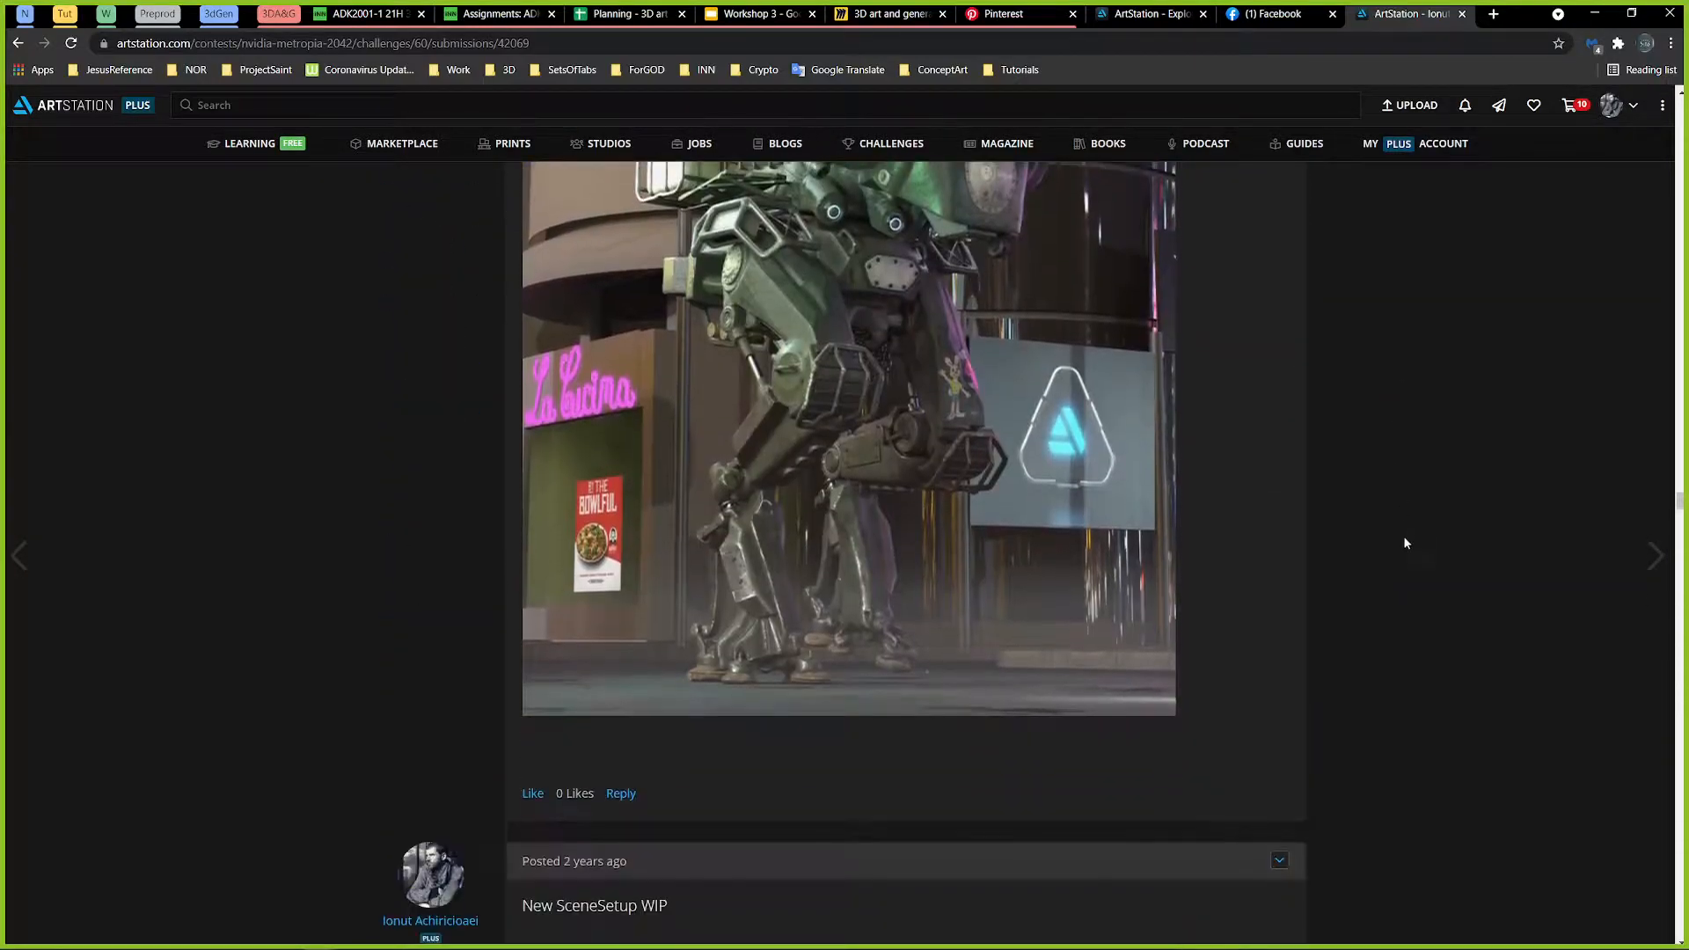
pyautogui.scroll(15, 1405, 540)
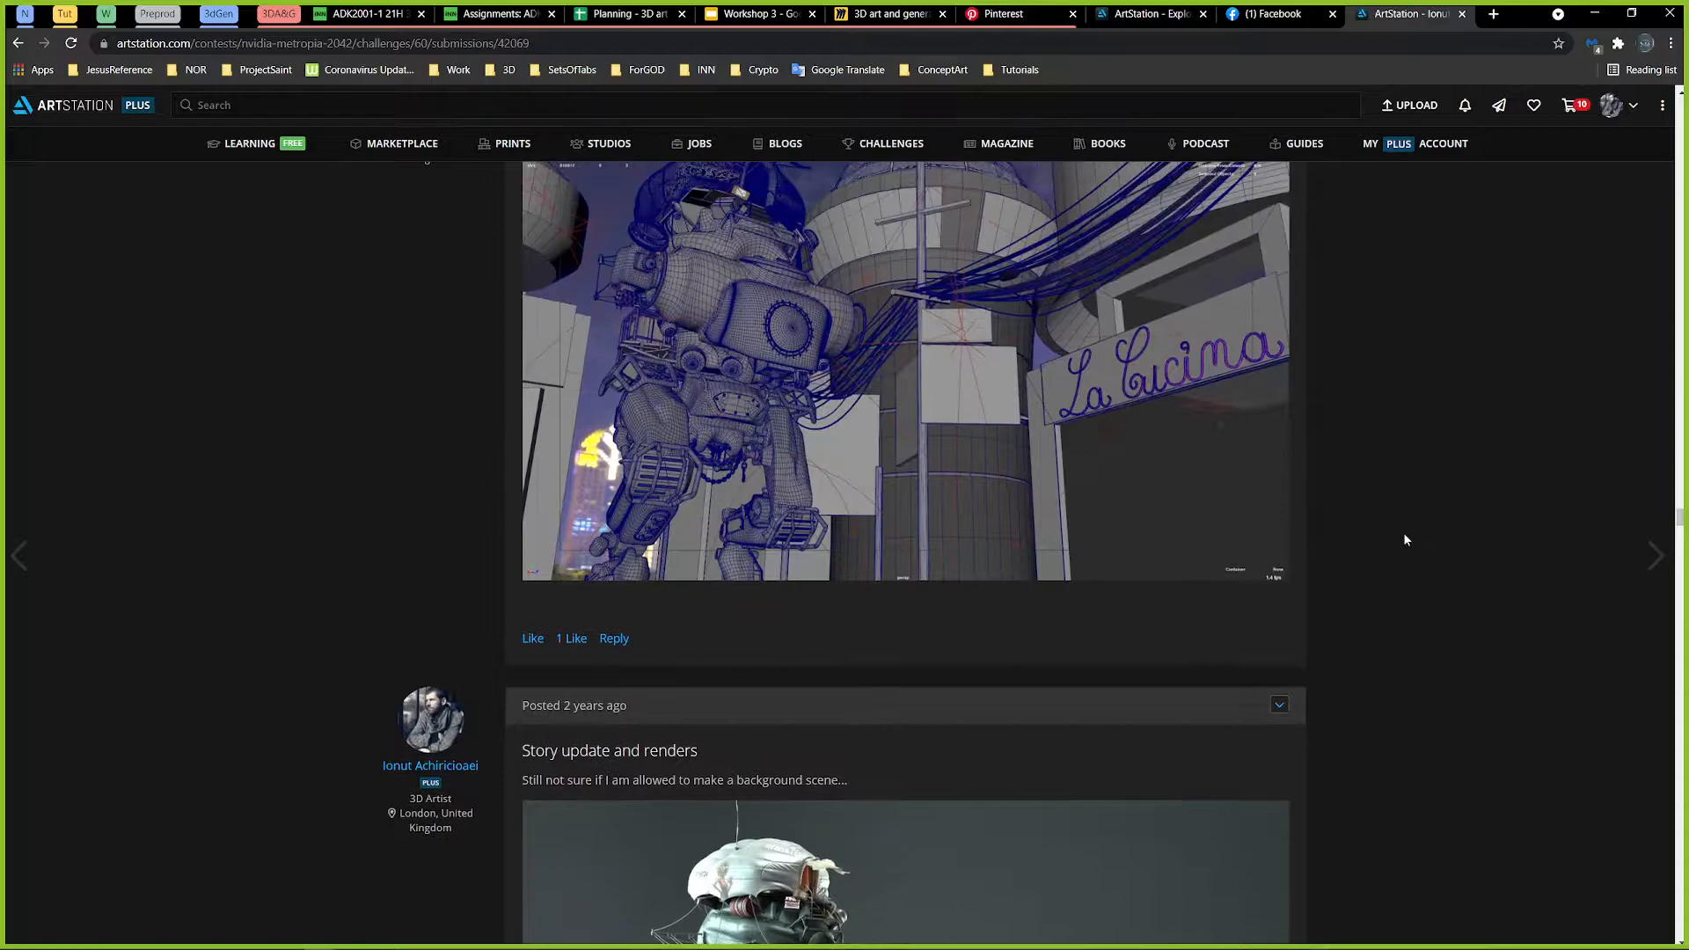
pyautogui.scroll(2, 1405, 541)
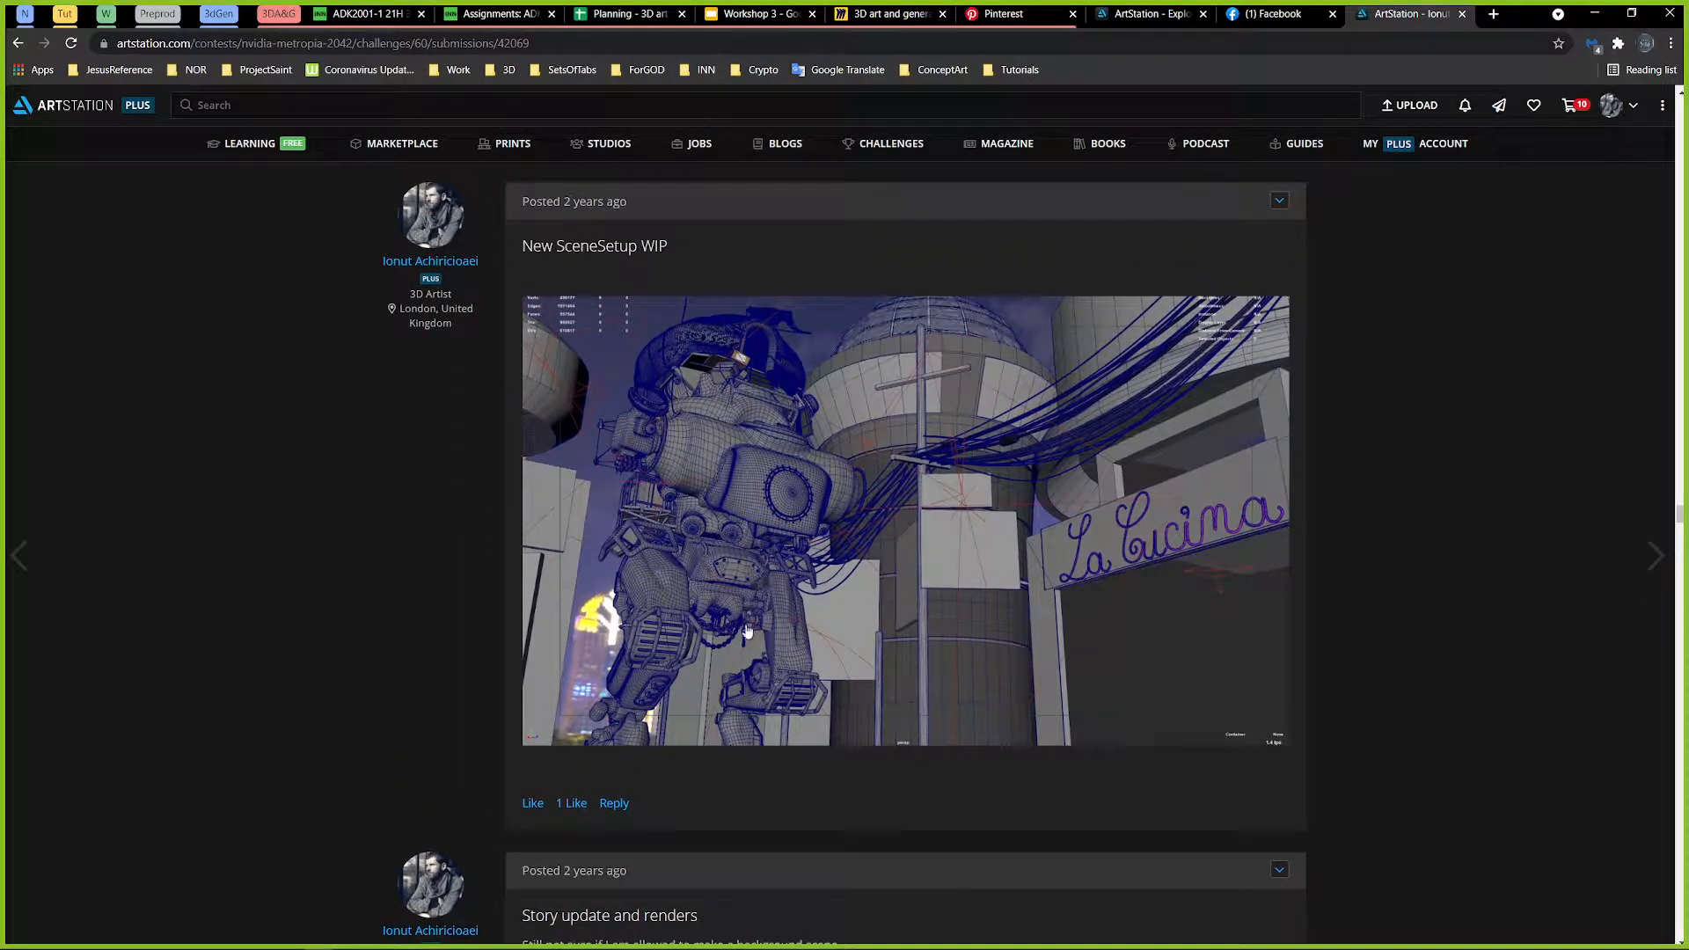
pyautogui.scroll(2, 629, 623)
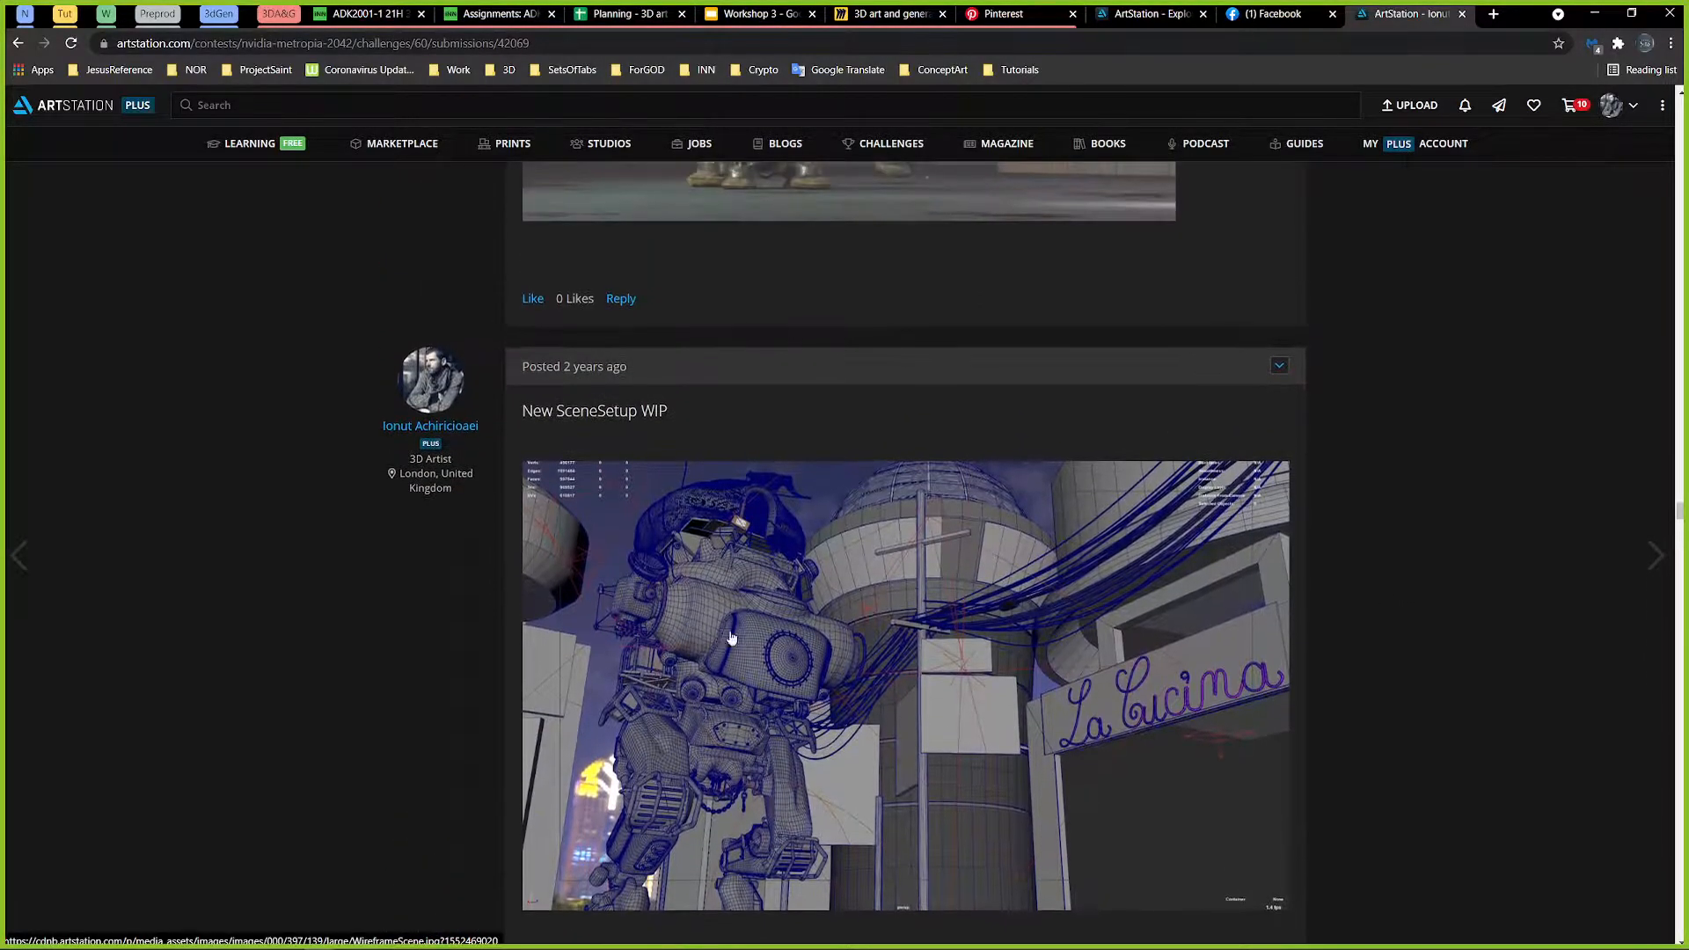
pyautogui.scroll(5, 1041, 674)
pyautogui.scroll(15, 1042, 686)
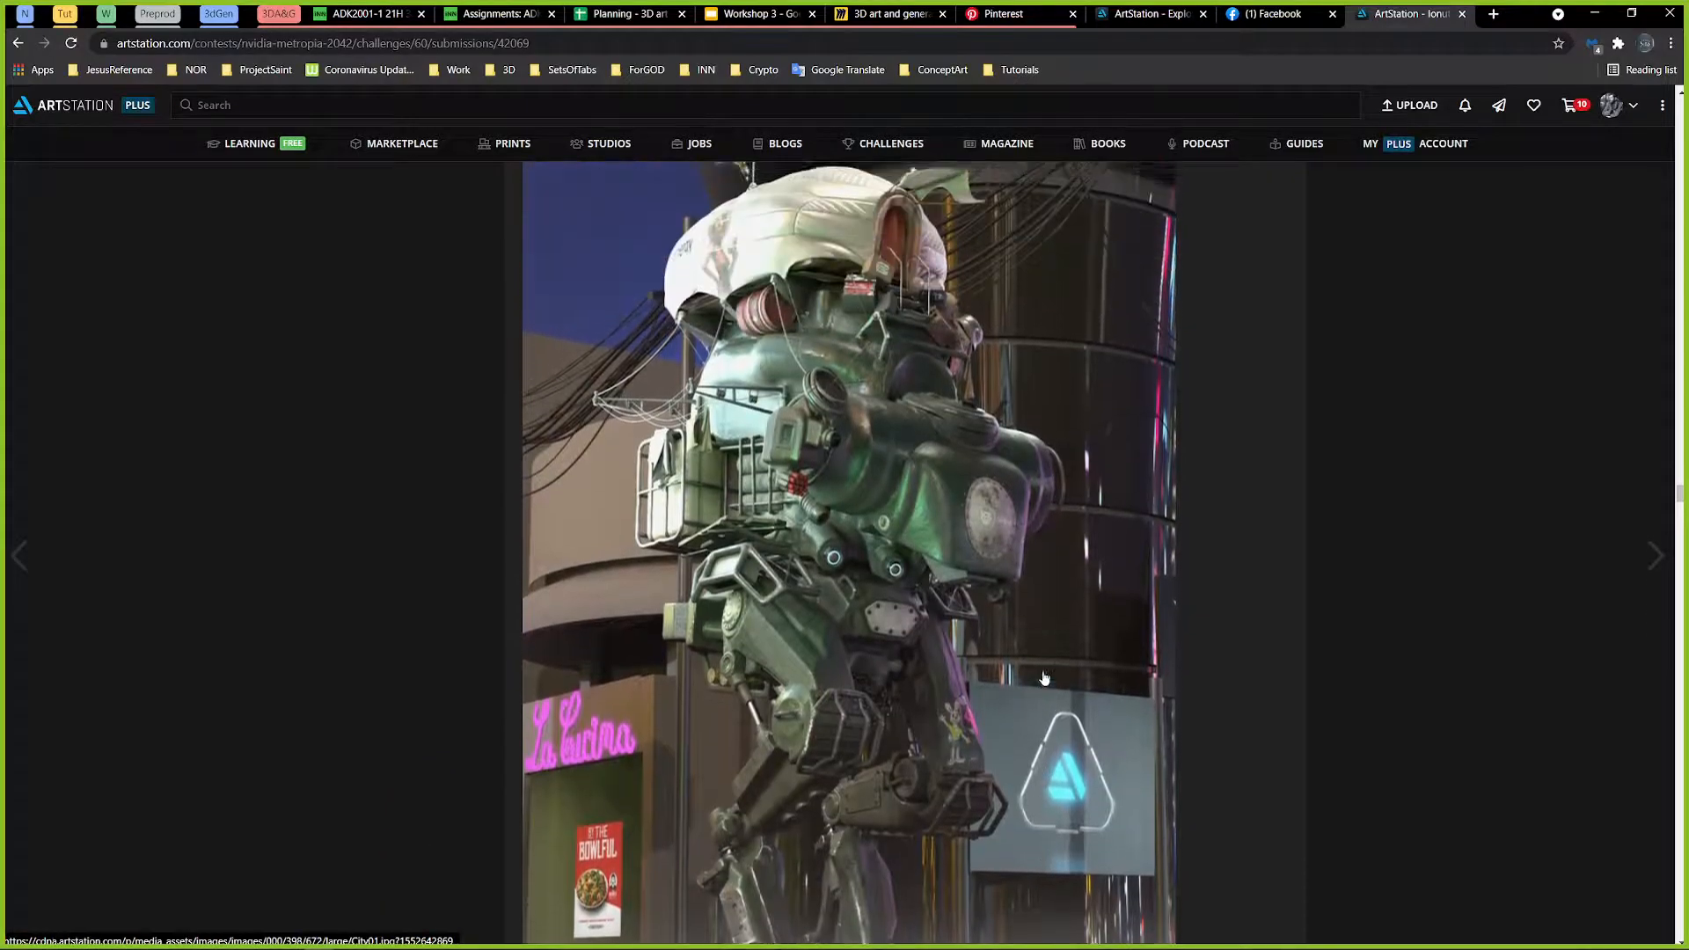
pyautogui.scroll(20, 1044, 711)
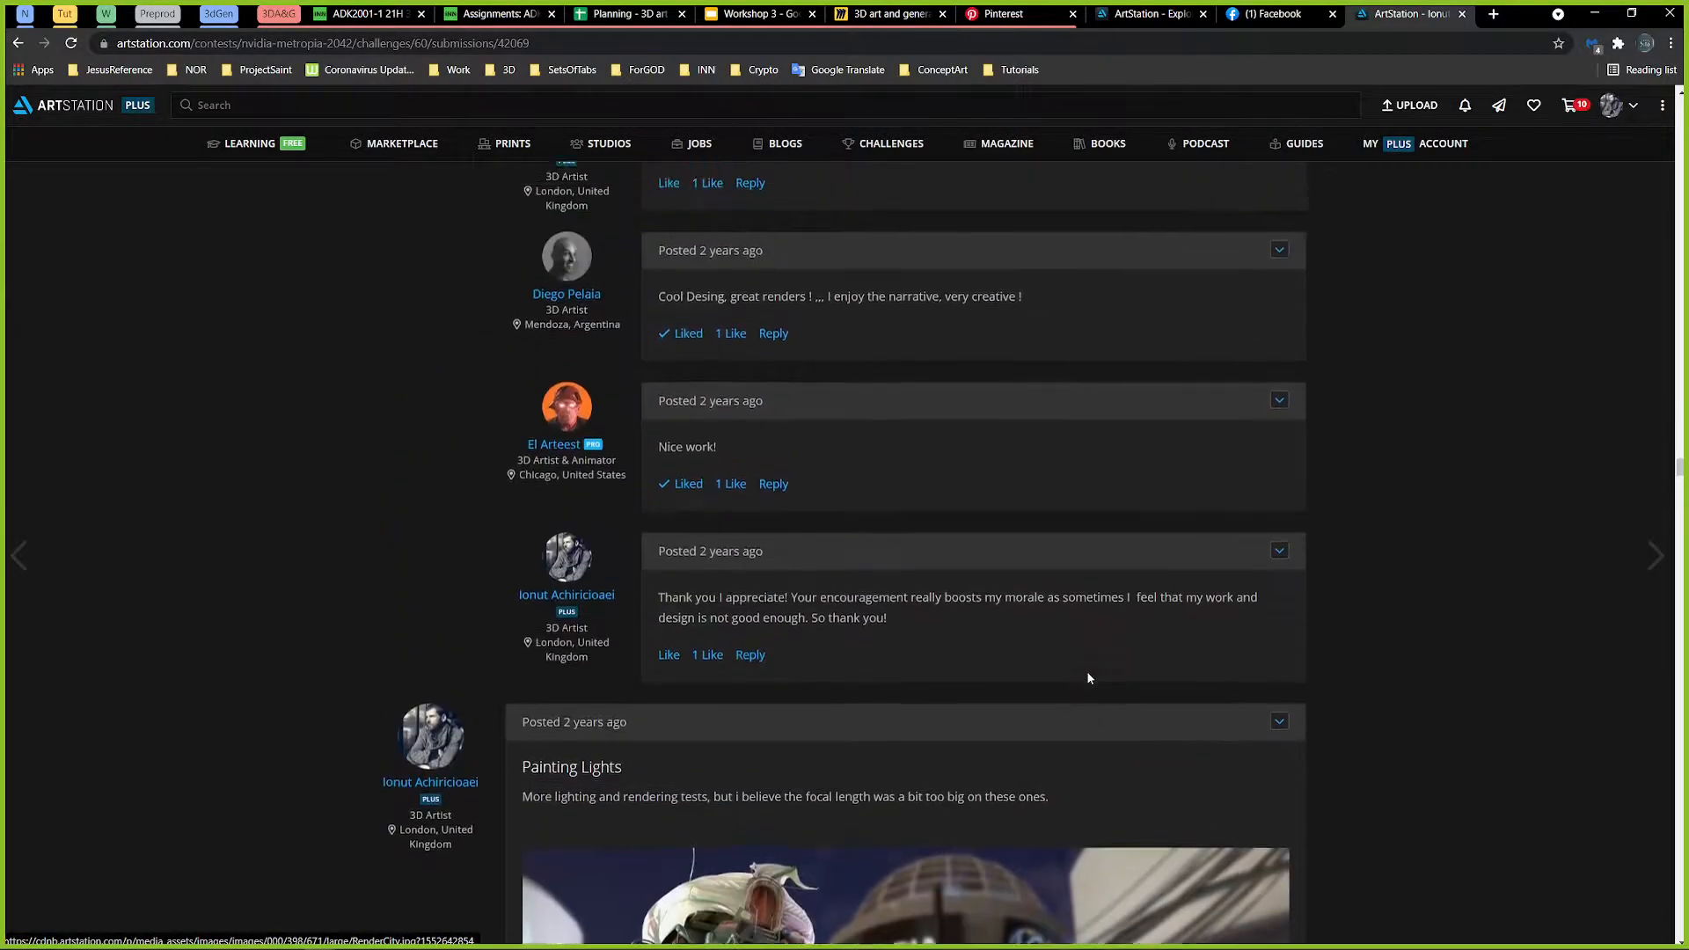
pyautogui.scroll(10, 1162, 683)
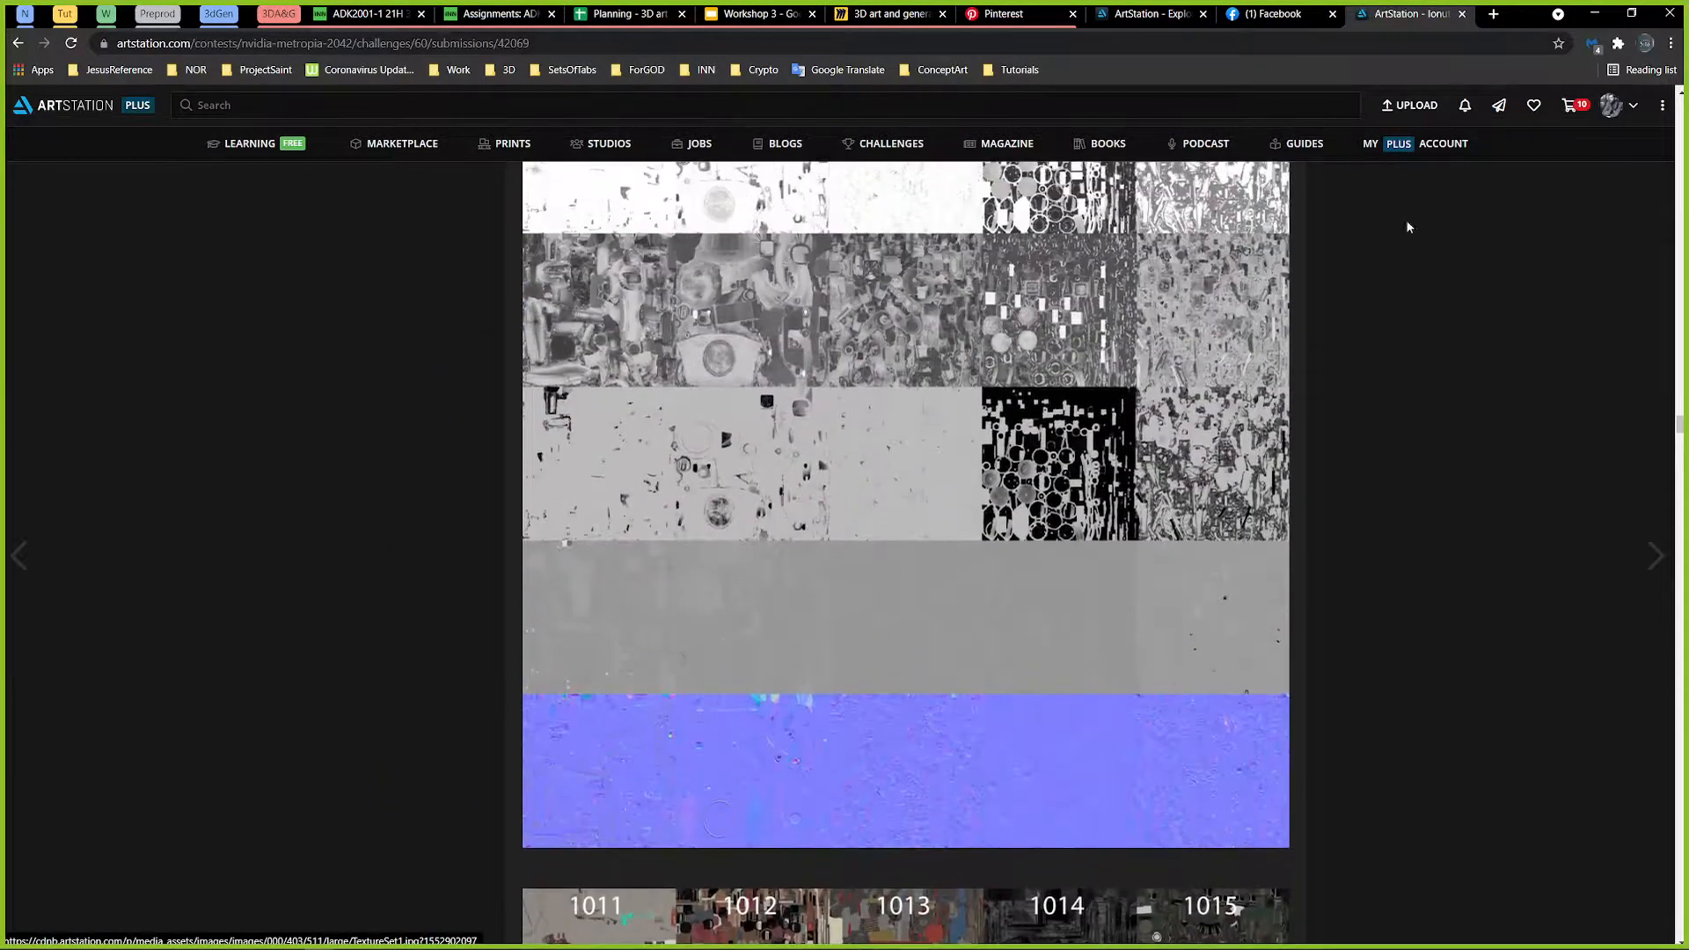
# Step: Close the ArtStation tab and bring the Miro moodboard's sci-fi machine references into view
pyautogui.click(1462, 13)
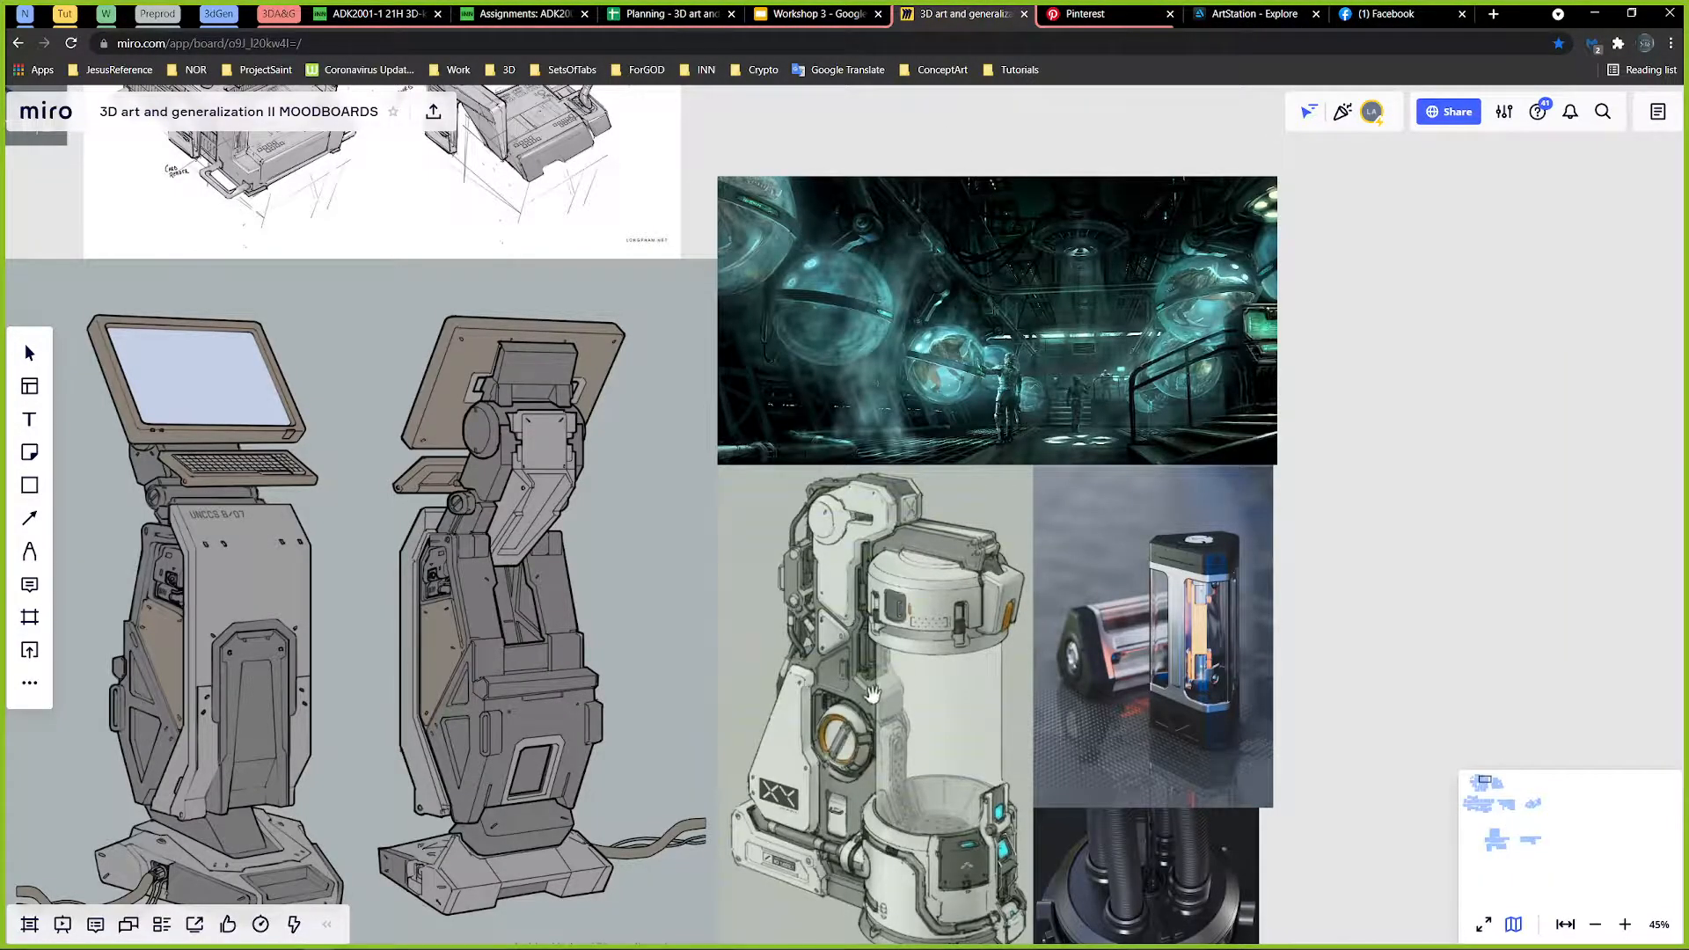
pyautogui.moveTo(866, 693); pyautogui.dragTo(926, 583)
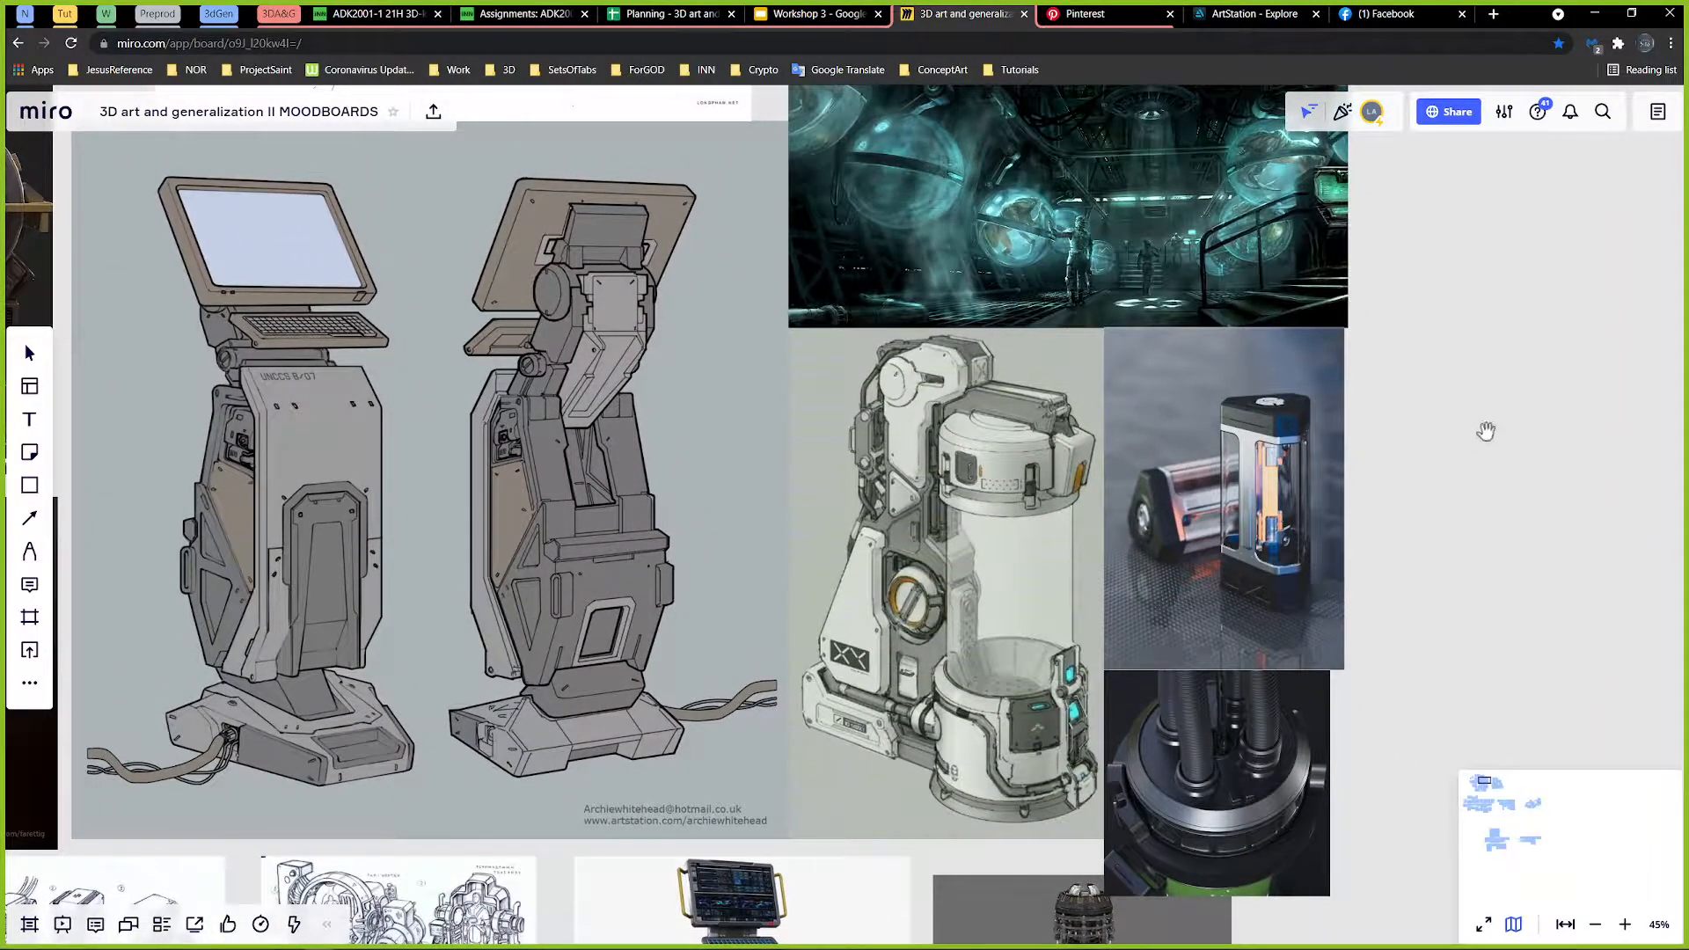
# Step: Add a size 48 text box beside the glass canister photo and link it to the photo with a connector arrow
pyautogui.moveTo(1467, 457); pyautogui.dragTo(1417, 433)
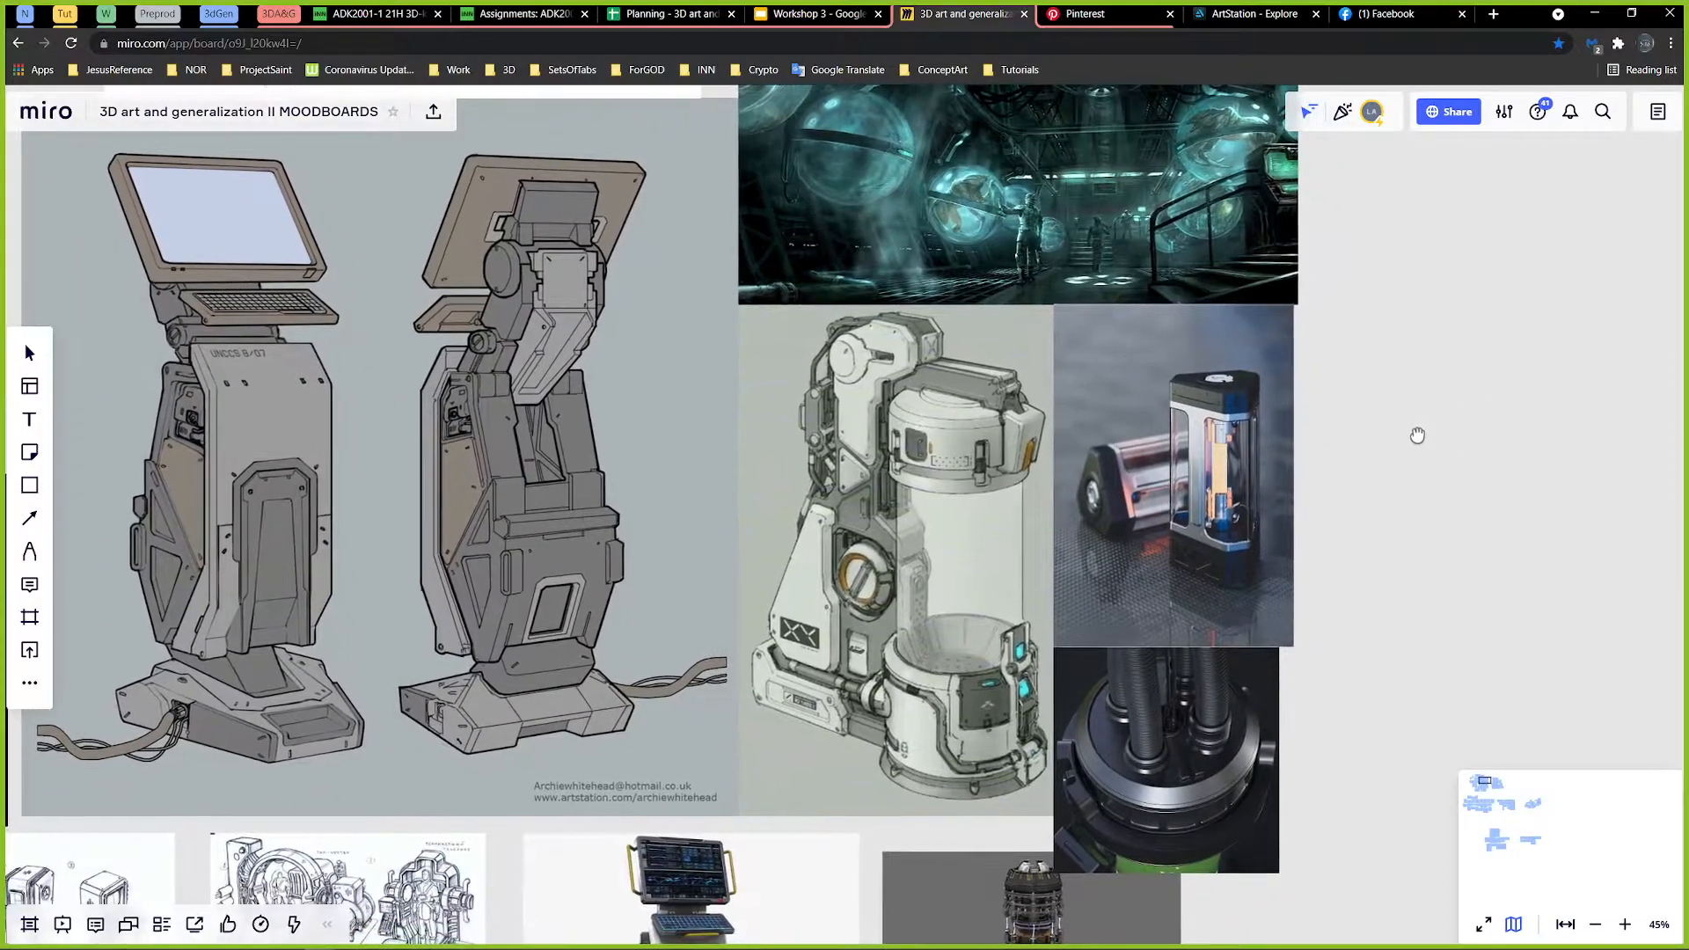
pyautogui.click(31, 419)
pyautogui.click(1347, 456)
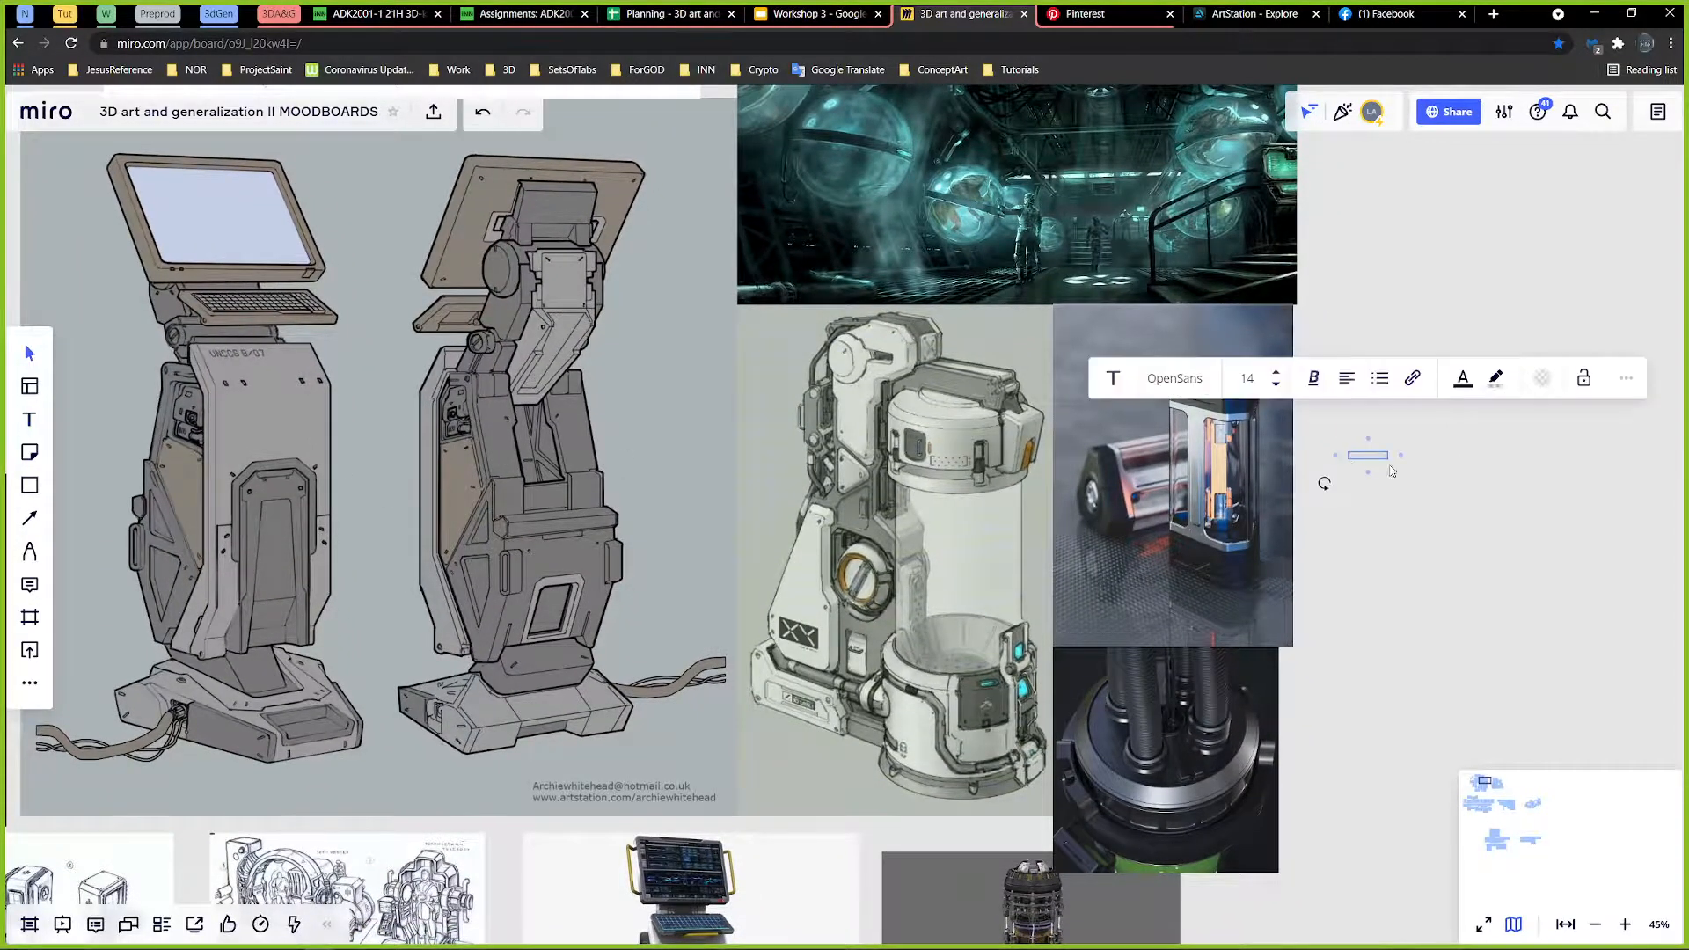
pyautogui.click(1276, 373)
pyautogui.click(1276, 373)
pyautogui.click(1277, 373)
pyautogui.click(1277, 373)
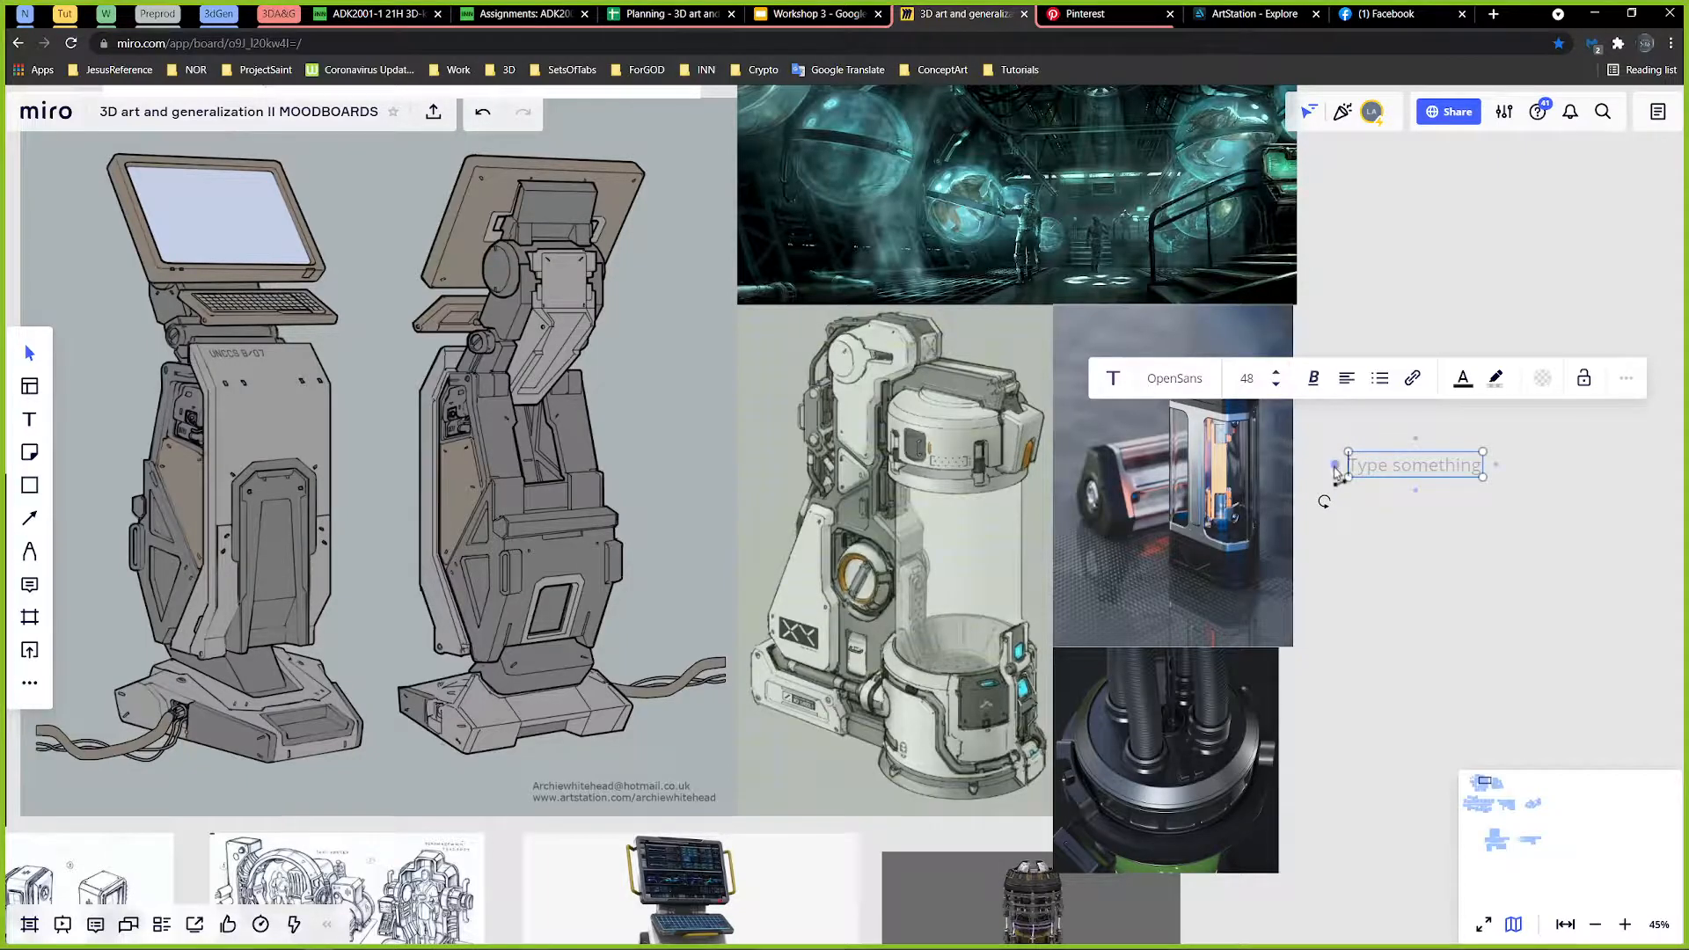
pyautogui.moveTo(1335, 466); pyautogui.dragTo(1294, 496)
pyautogui.moveTo(1390, 467); pyautogui.dragTo(1414, 431)
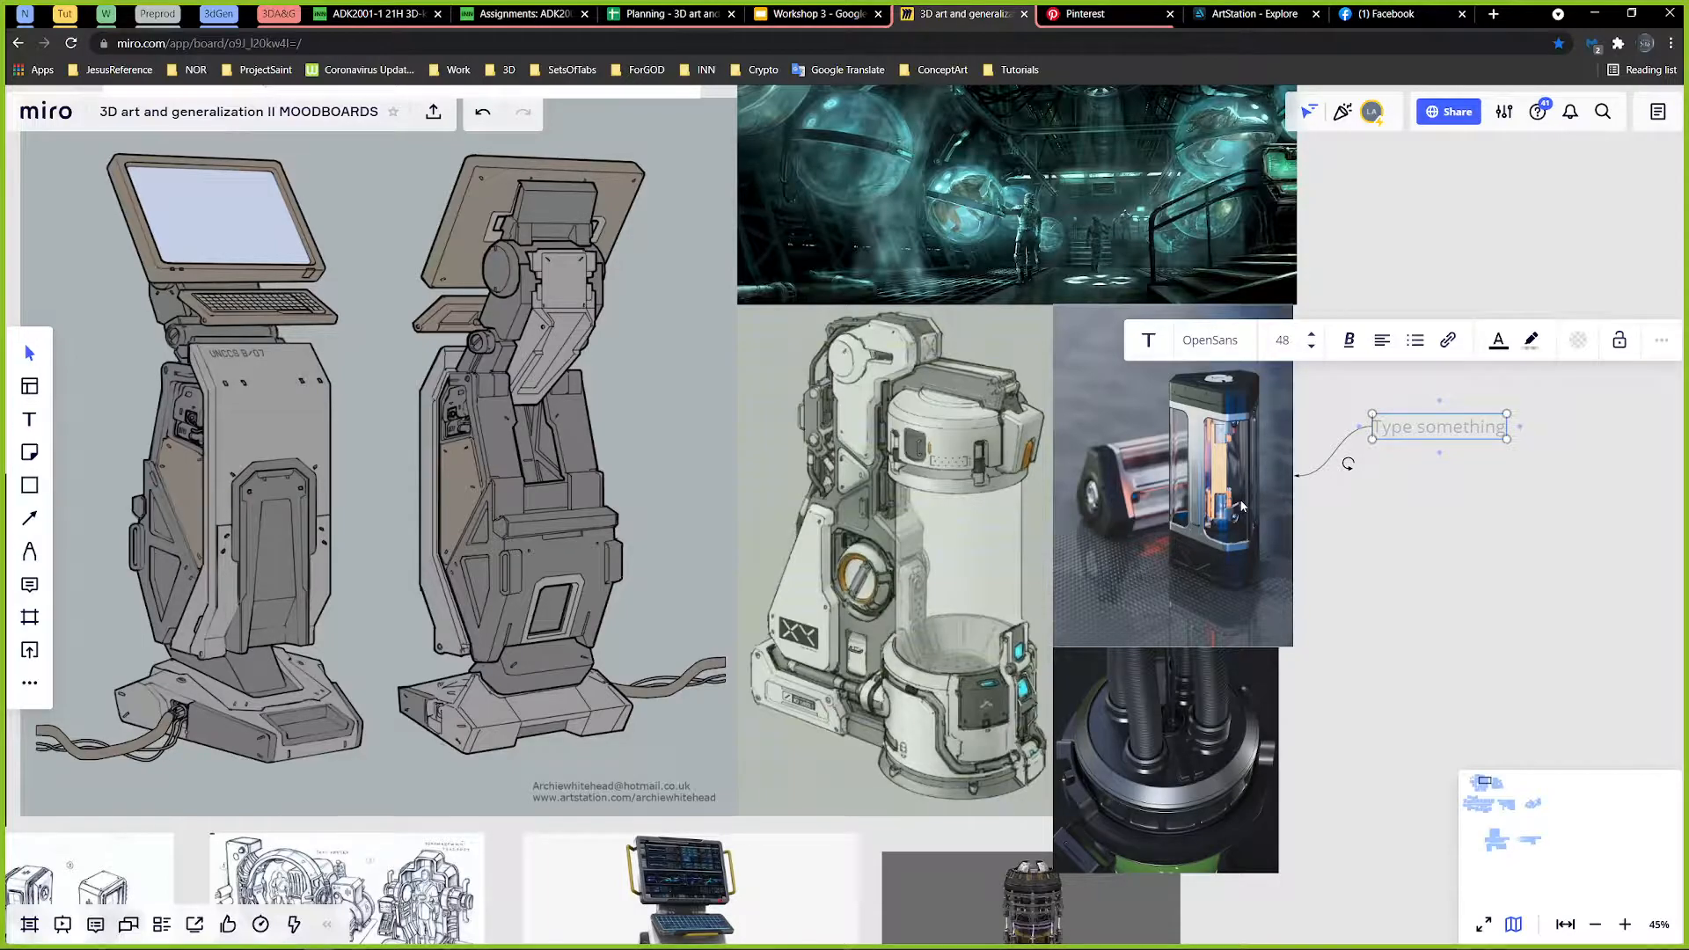
# Step: Enter "Glass pannels" as the annotation text and reposition the label so its connector arrow runs straight to the photo
pyautogui.write('Glass pannels')
pyautogui.press('Return')
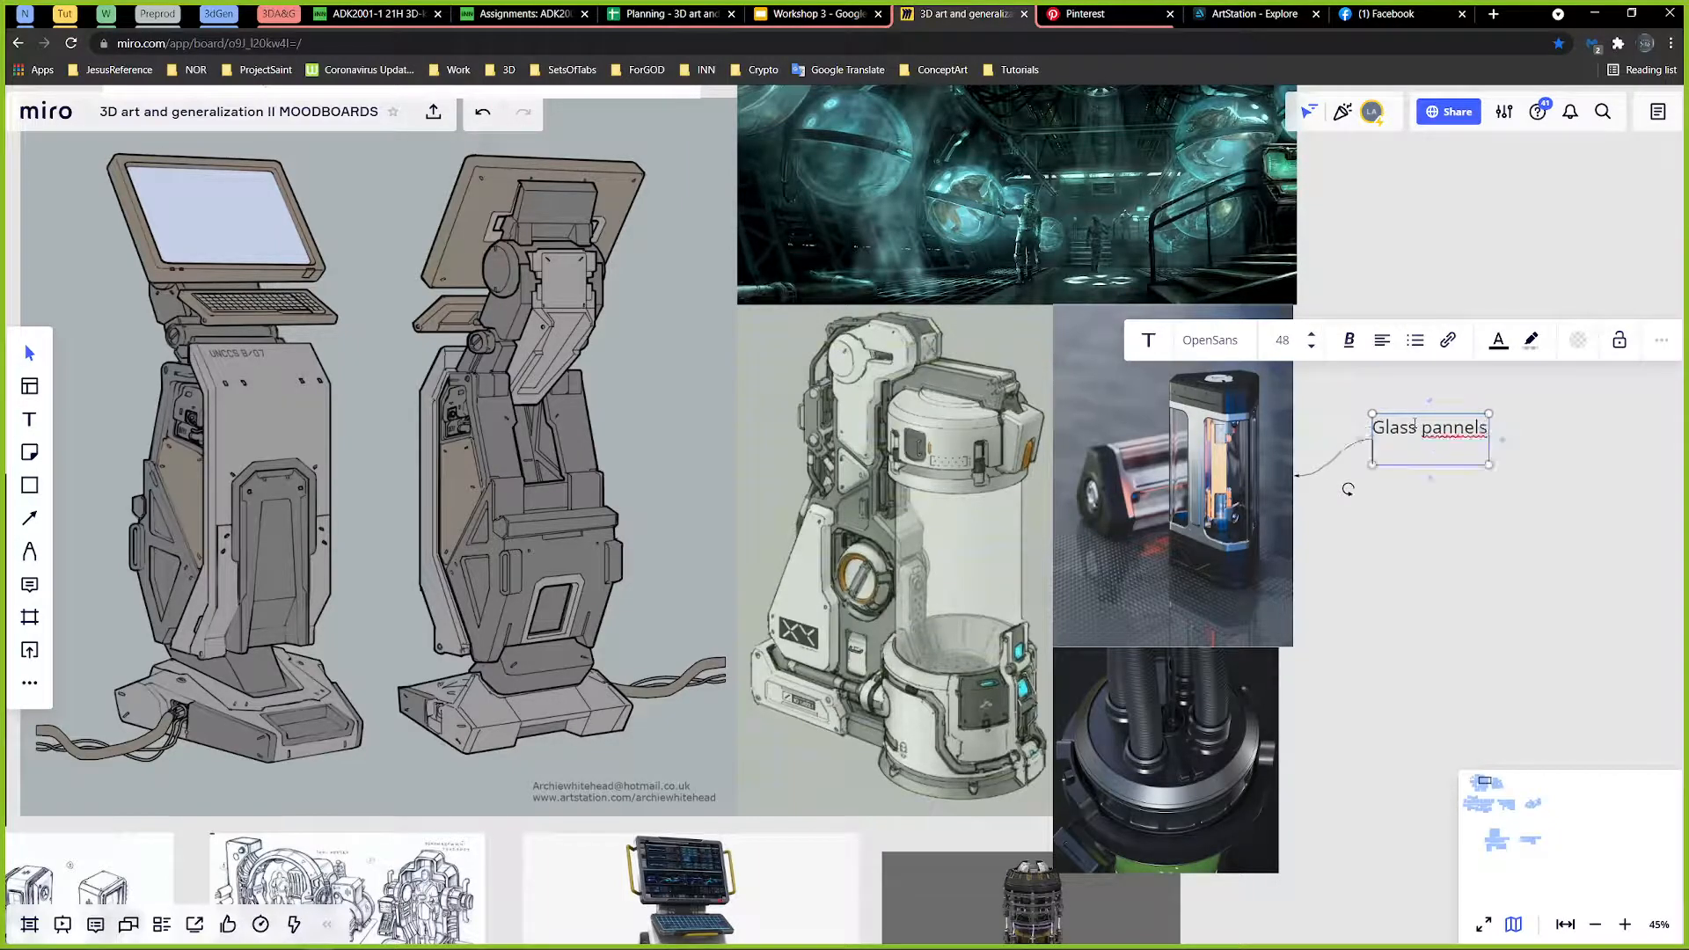
pyautogui.click(1425, 514)
pyautogui.moveTo(1410, 449); pyautogui.dragTo(1377, 488)
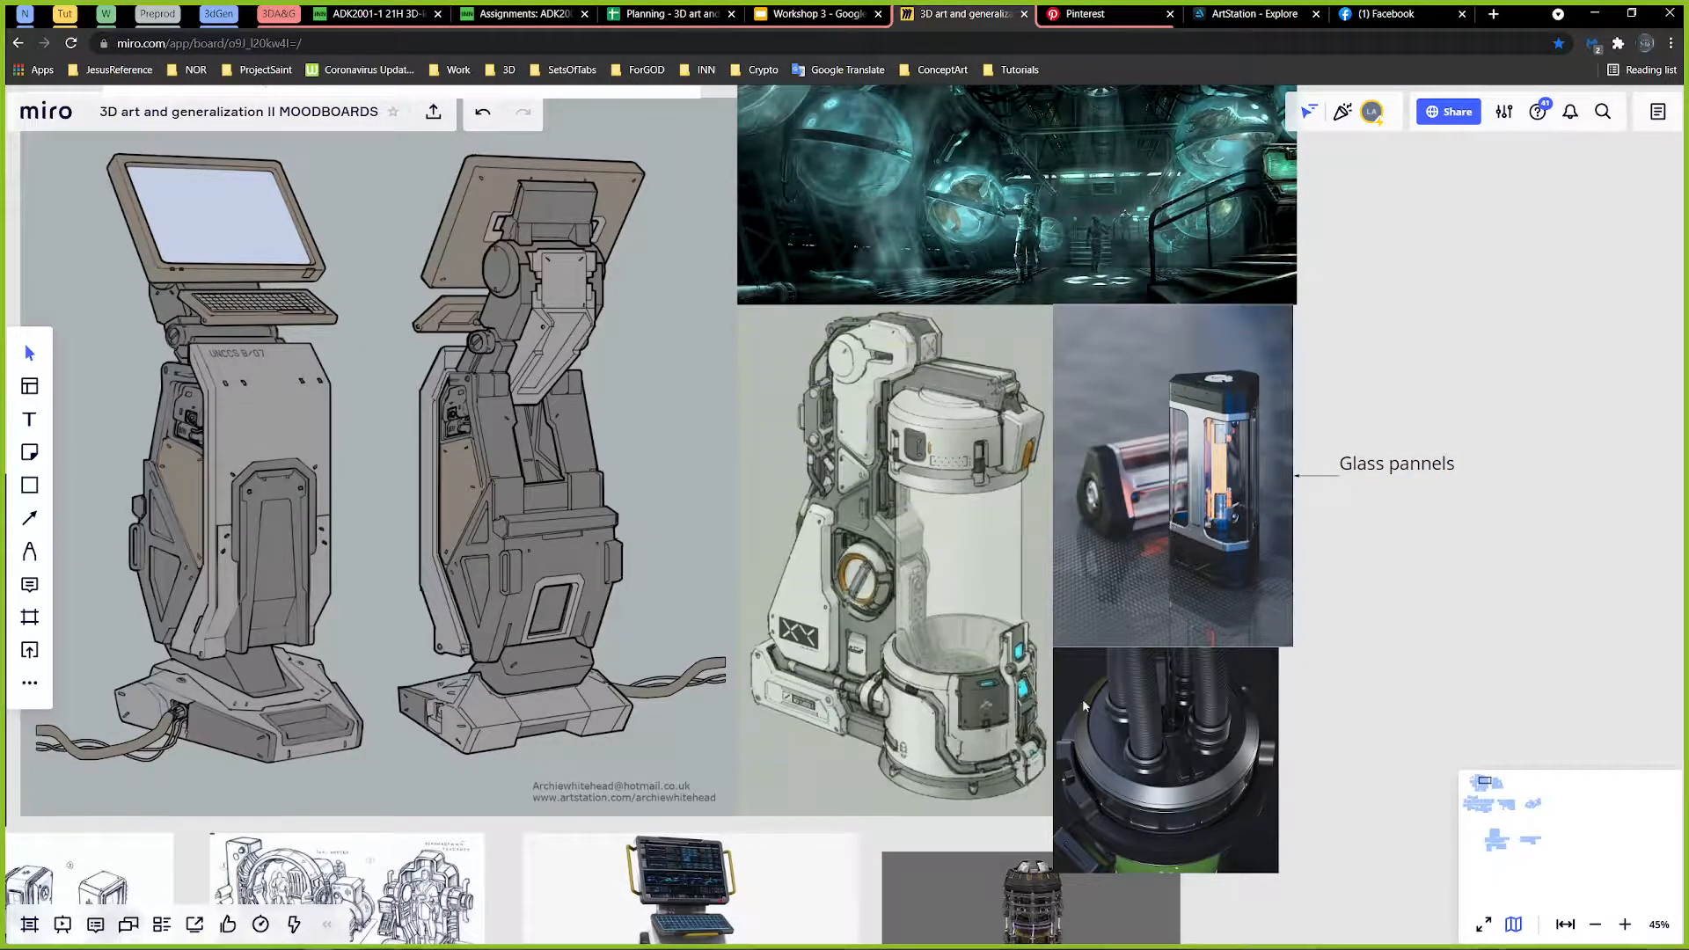
# Step: Examine the moodboard's glass spheres, container machine, and glass canister references up close
pyautogui.moveTo(823, 696)
pyautogui.mouseDown(button='middle')
pyautogui.moveTo(881, 478)
pyautogui.moveTo(1018, 609)
pyautogui.mouseUp(button='middle')
pyautogui.moveTo(950, 822)
pyautogui.mouseDown(button='middle')
pyautogui.moveTo(1212, 366)
pyautogui.moveTo(1252, 503)
pyautogui.moveTo(1255, 665)
pyautogui.mouseUp(button='middle')
pyautogui.moveTo(1091, 392); pyautogui.dragTo(809, 657, button='middle')
pyautogui.moveTo(1011, 487); pyautogui.dragTo(942, 531, button='middle')
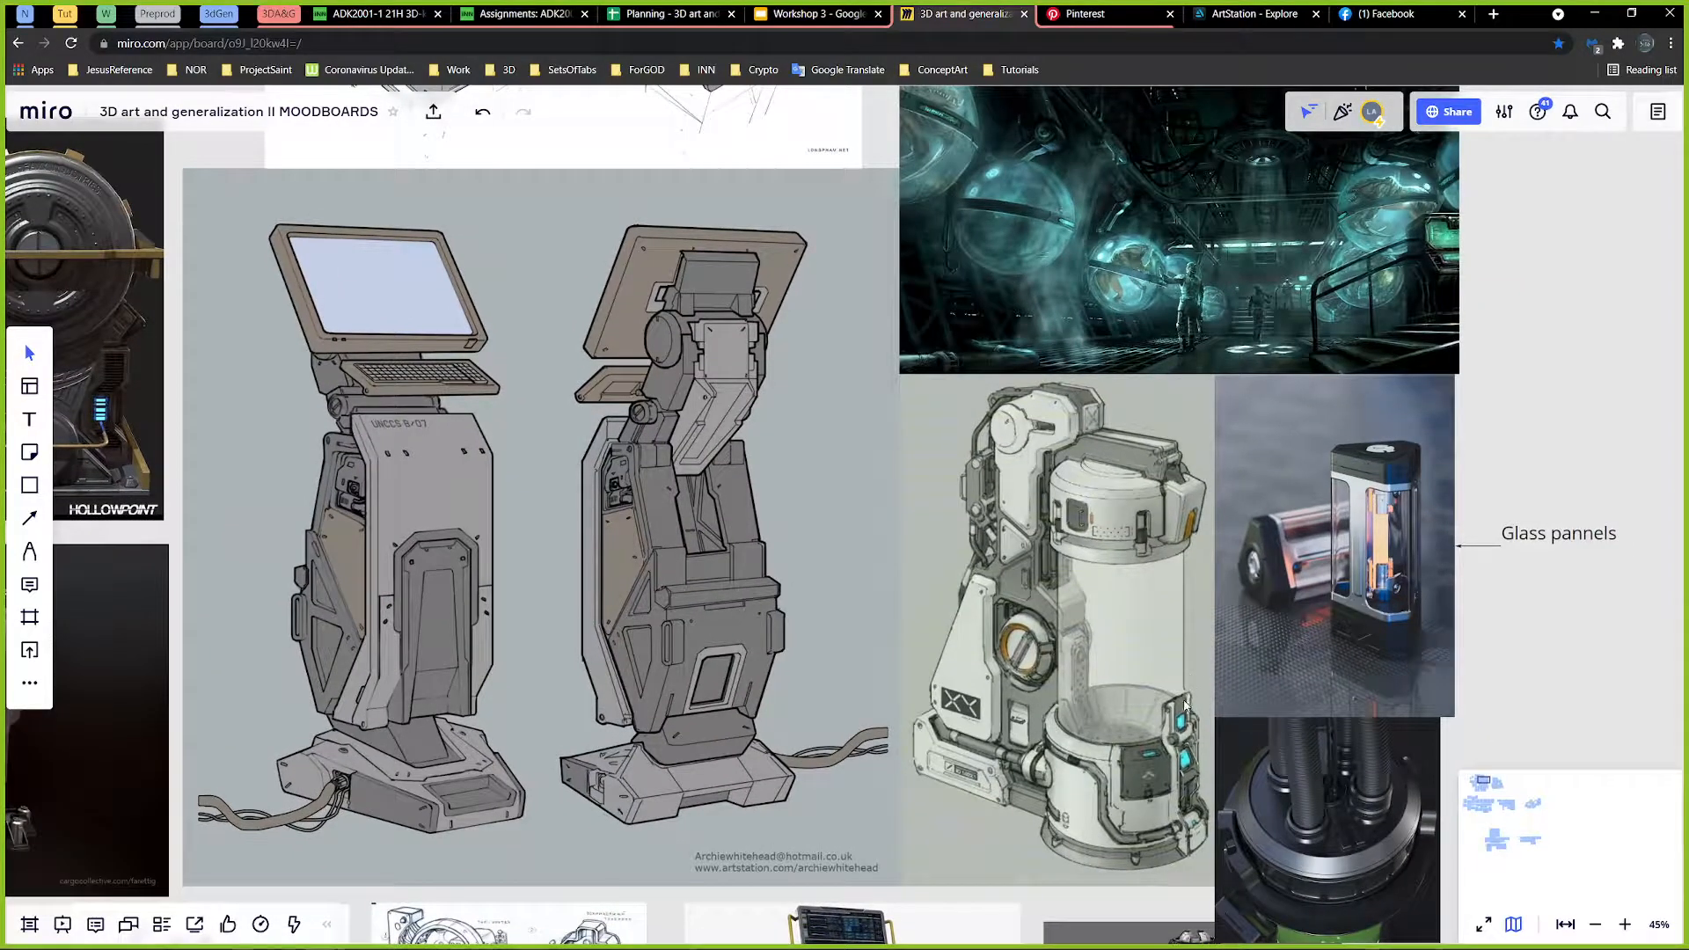
pyautogui.moveTo(1316, 592); pyautogui.dragTo(1251, 676, button='middle')
pyautogui.moveTo(1245, 682); pyautogui.dragTo(1243, 666)
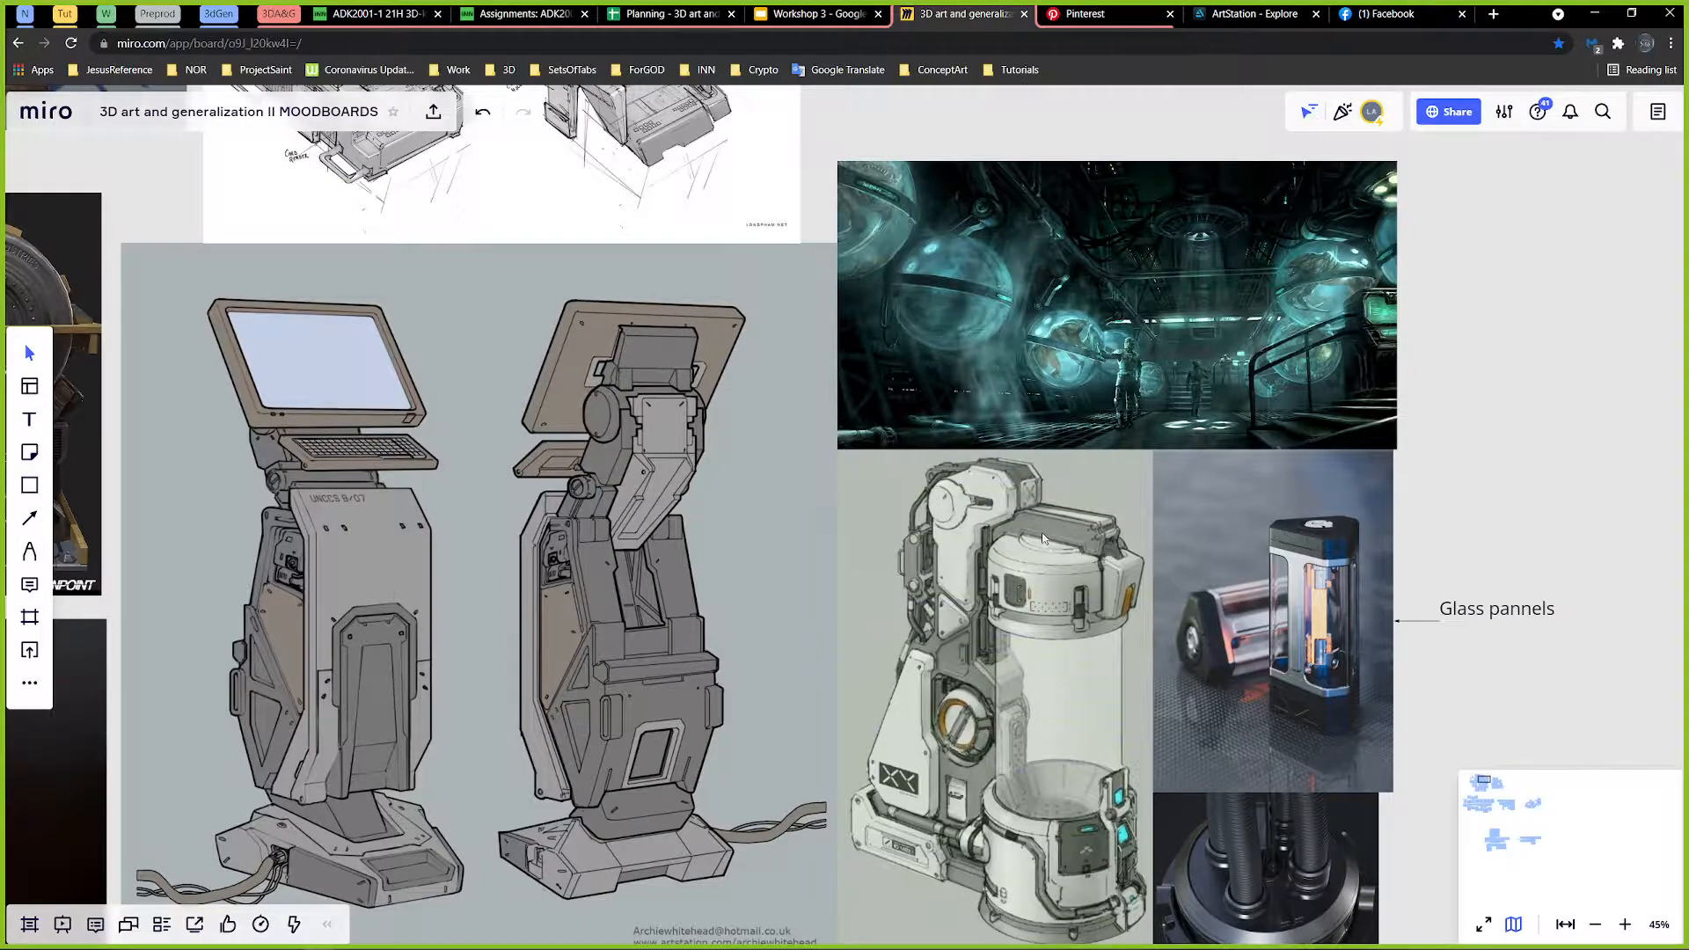
pyautogui.scroll(1, 1060, 528)
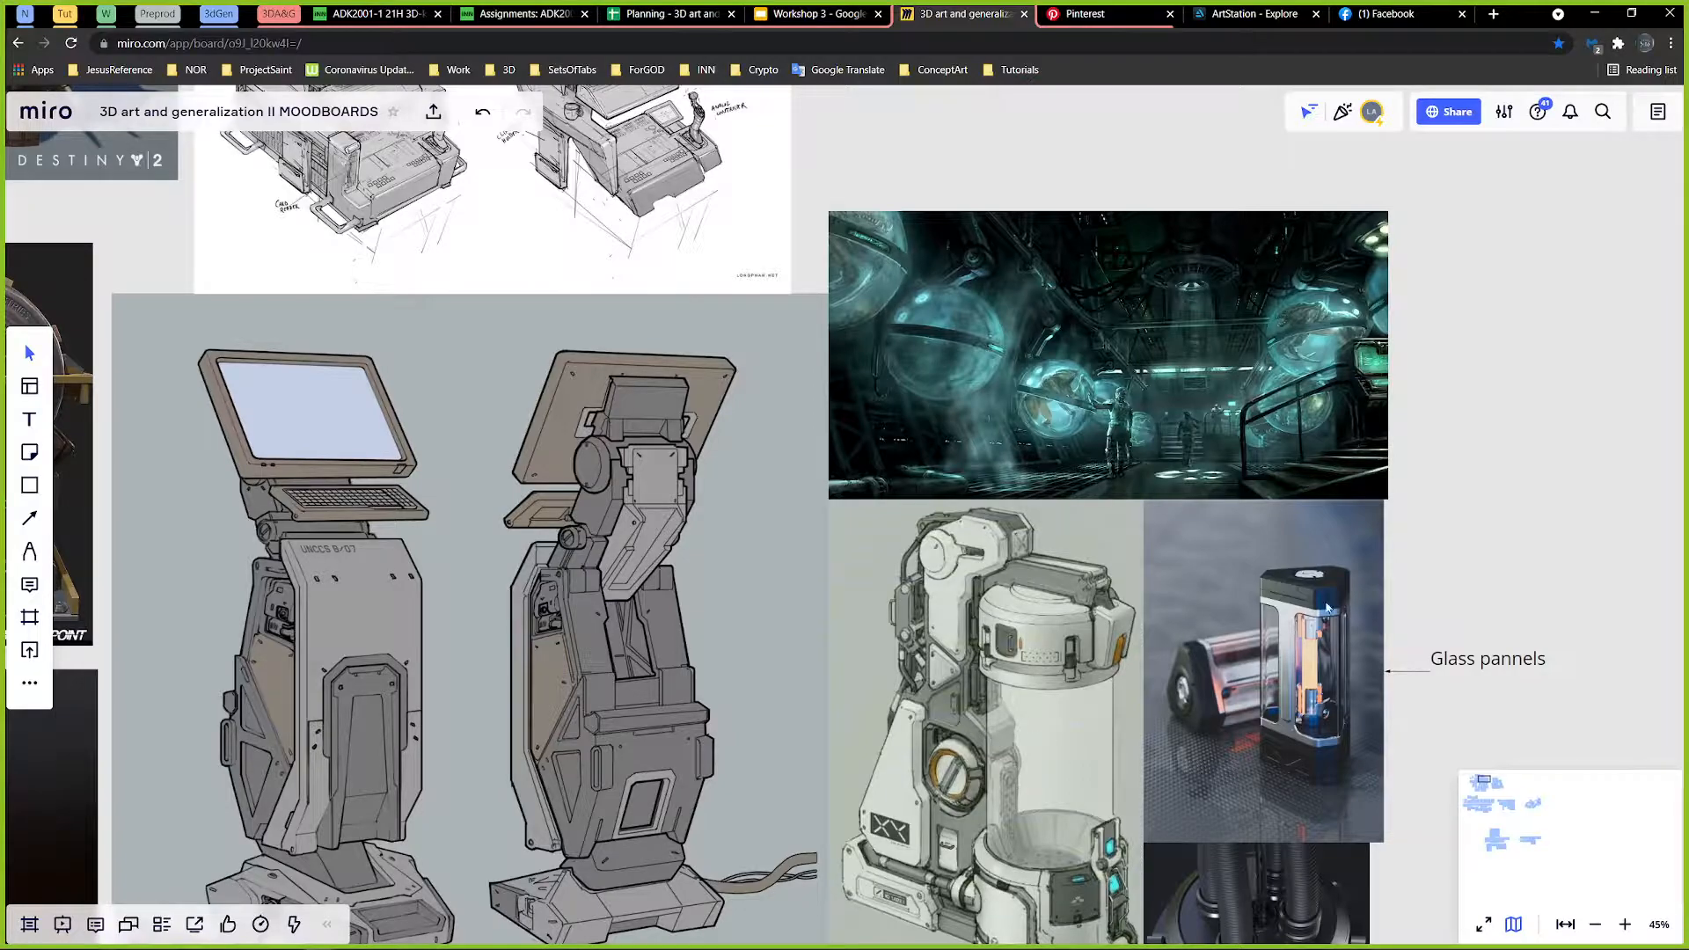
pyautogui.moveTo(1378, 602); pyautogui.dragTo(1308, 619, button='middle')
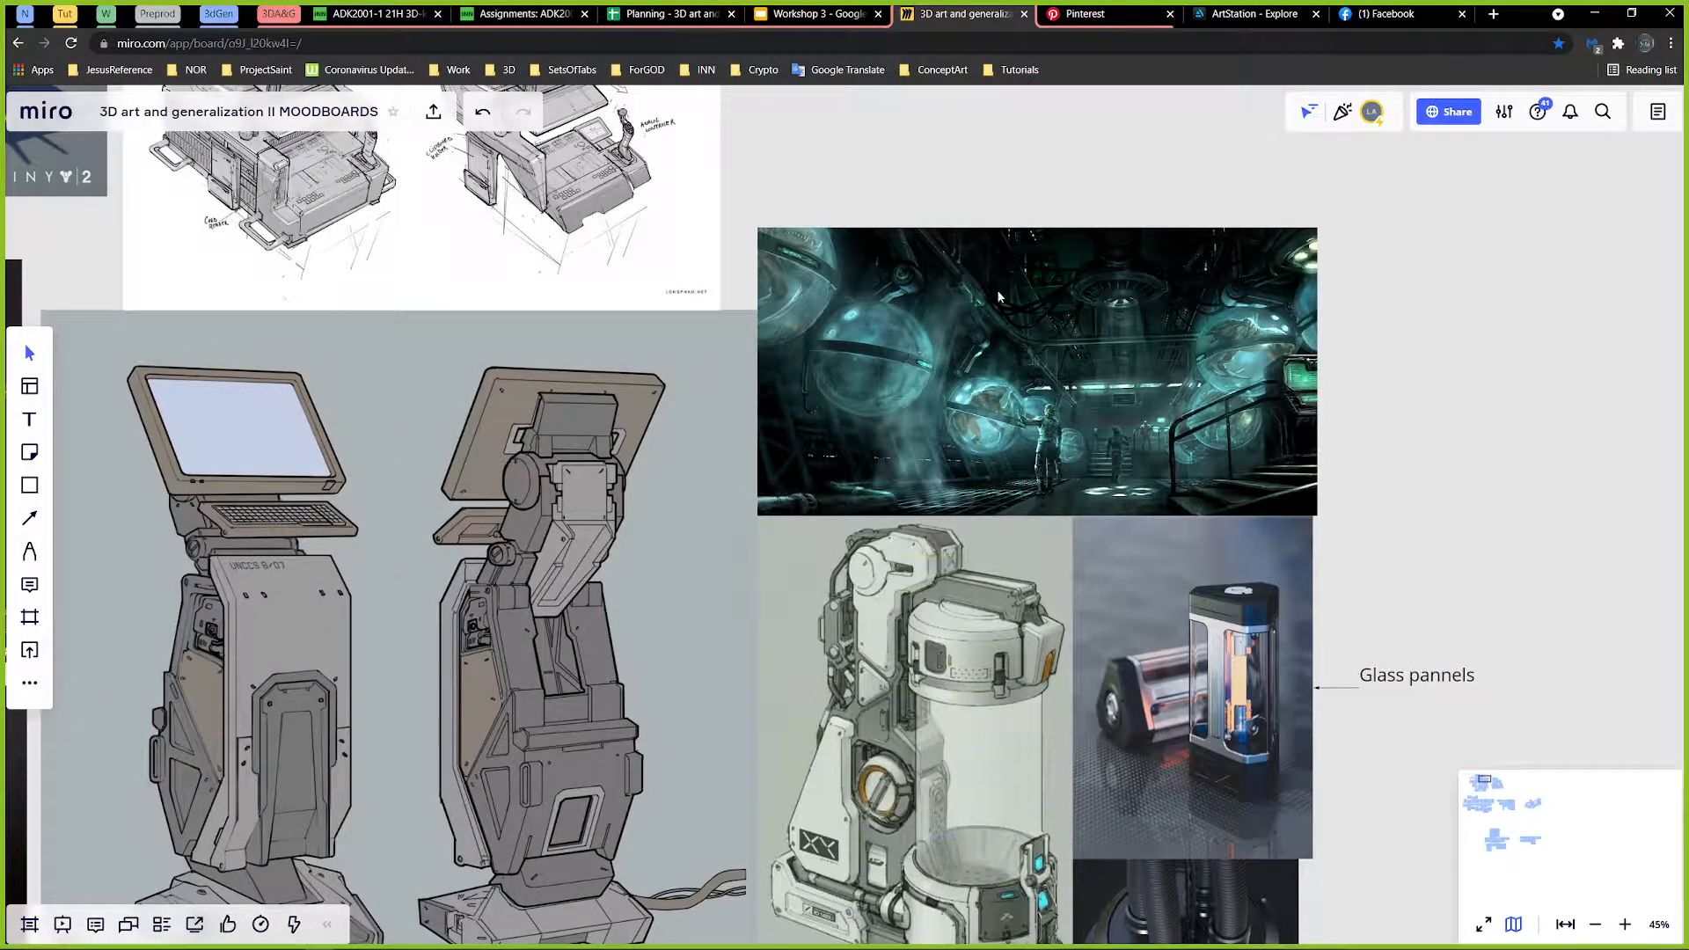
pyautogui.moveTo(1010, 316); pyautogui.dragTo(1005, 354, button='middle')
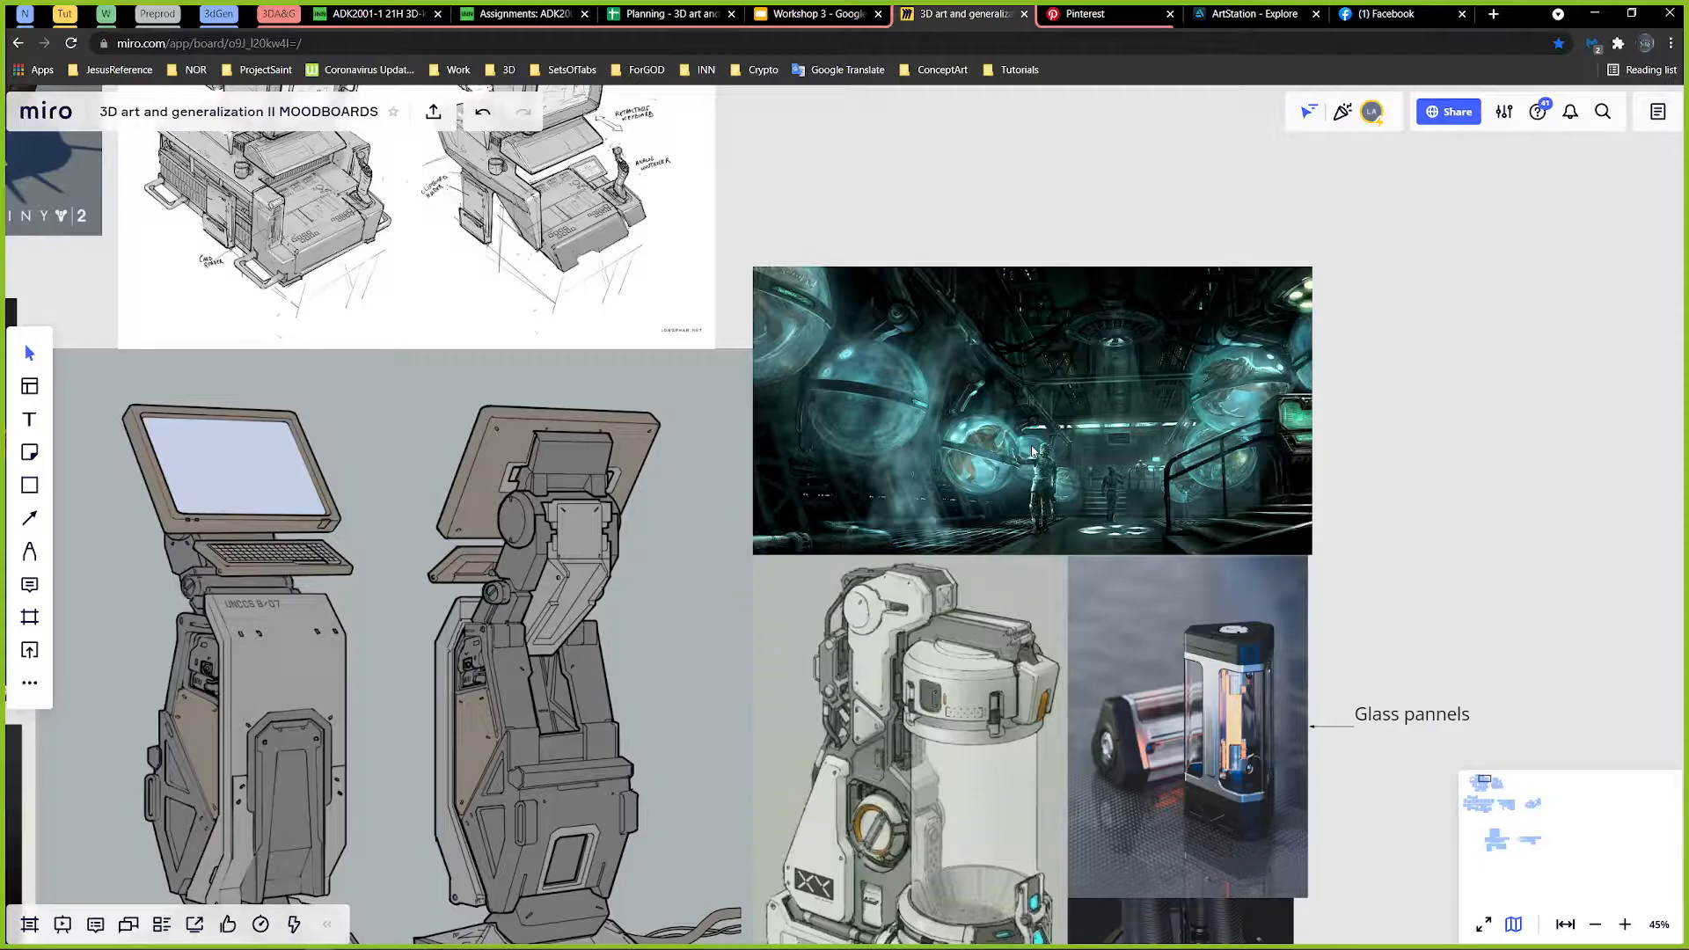
pyautogui.scroll(2, 1137, 436)
pyautogui.scroll(-3, 1078, 493)
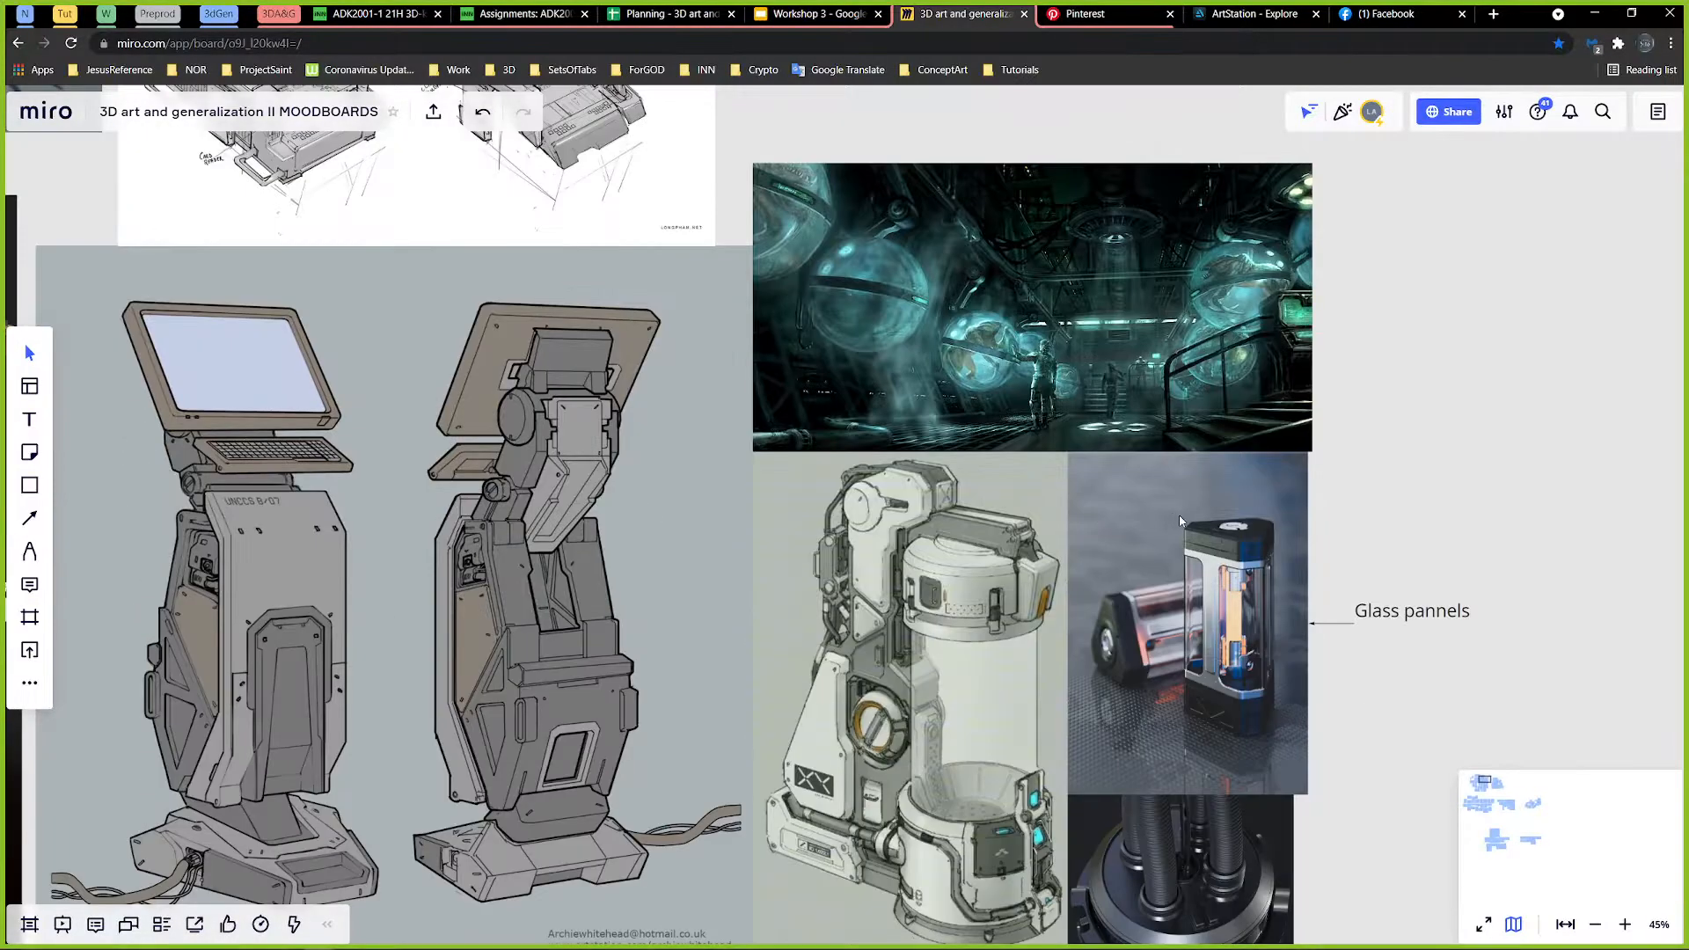
pyautogui.keyDown('ctrl'); pyautogui.scroll(1, 1149, 485); pyautogui.keyUp('ctrl')
pyautogui.keyDown('ctrl'); pyautogui.scroll(5, 1148, 483); pyautogui.keyUp('ctrl')
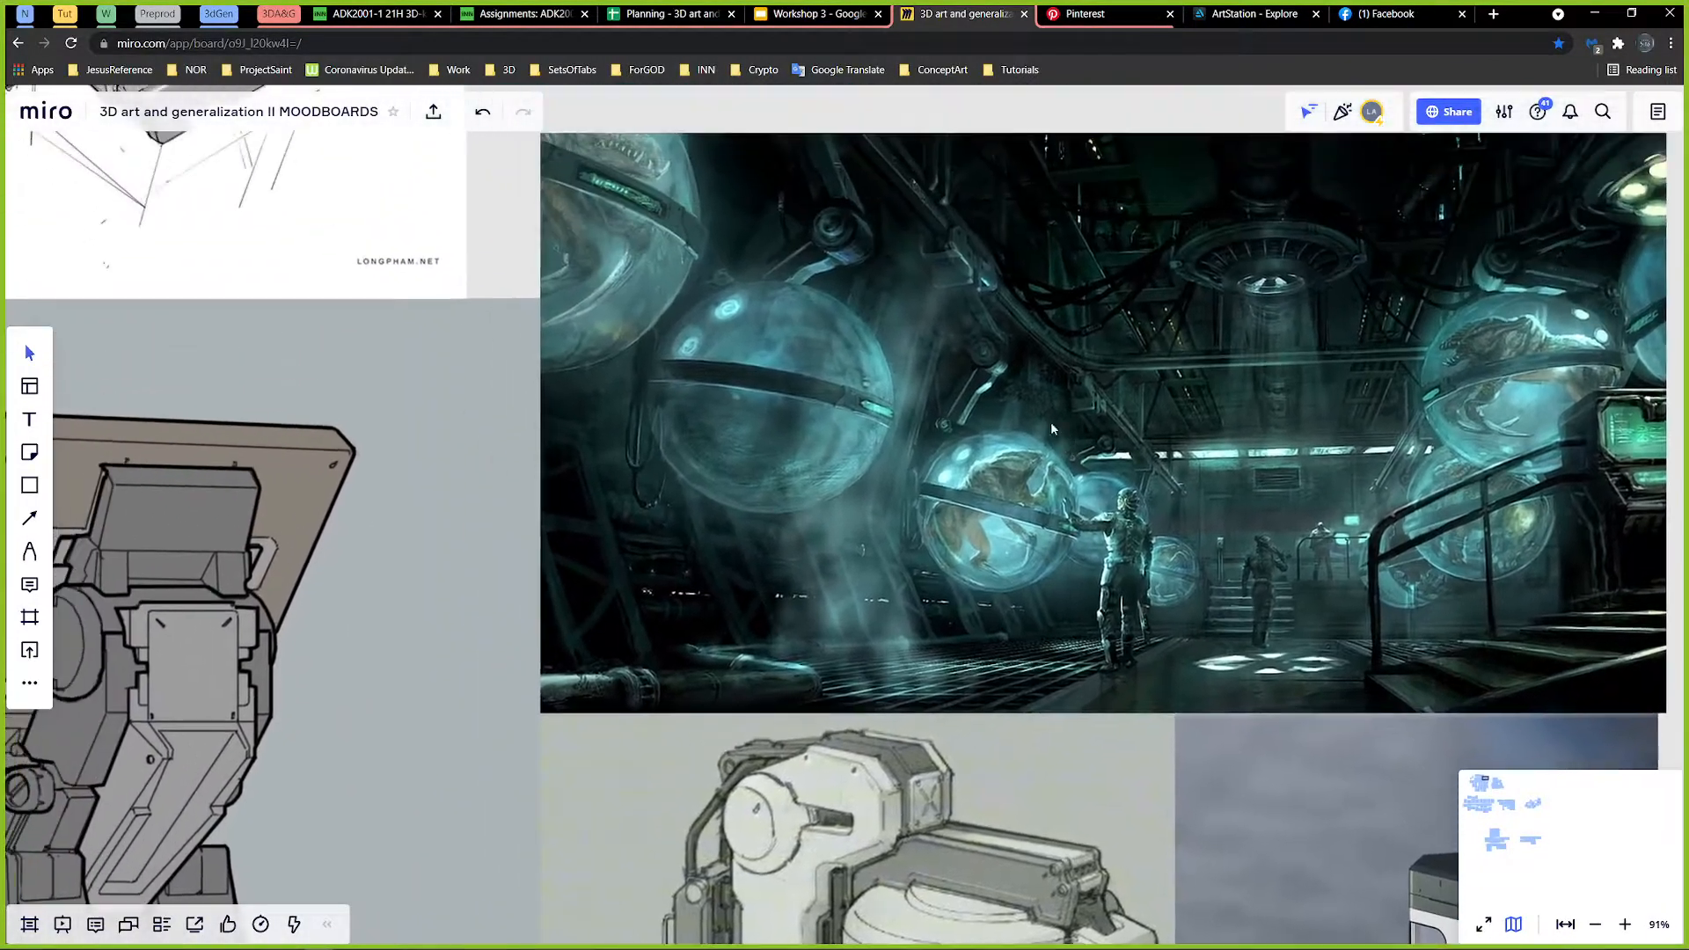
pyautogui.keyDown('ctrl'); pyautogui.scroll(-5, 1048, 403); pyautogui.keyUp('ctrl')
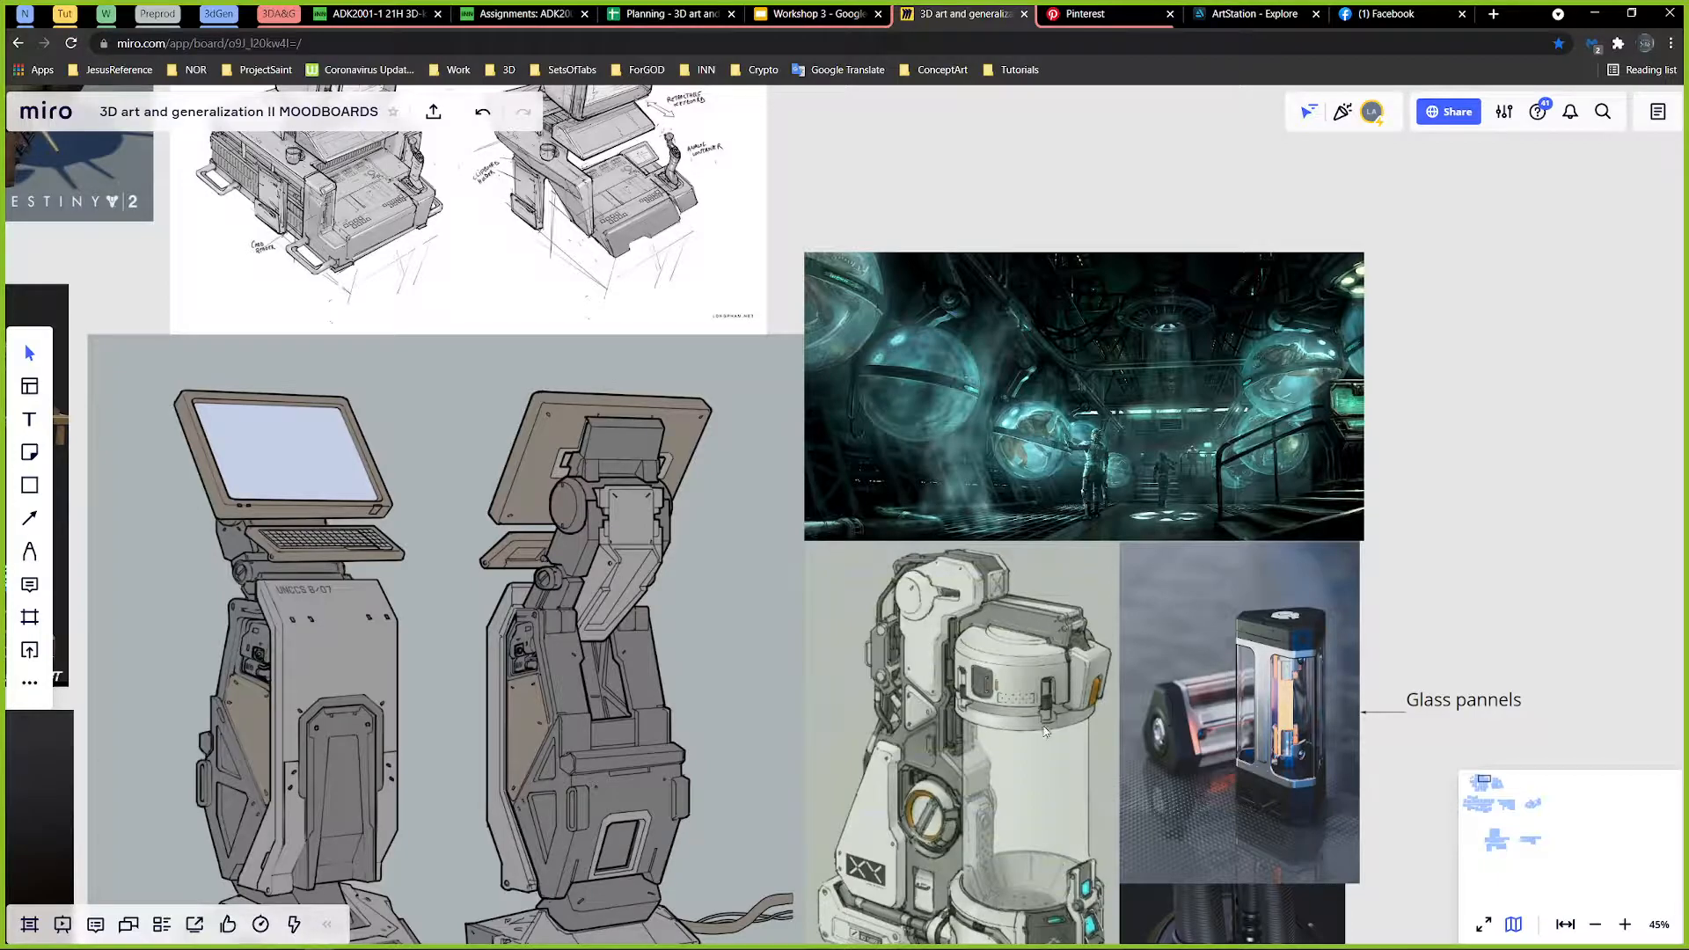
pyautogui.scroll(-1, 1045, 741)
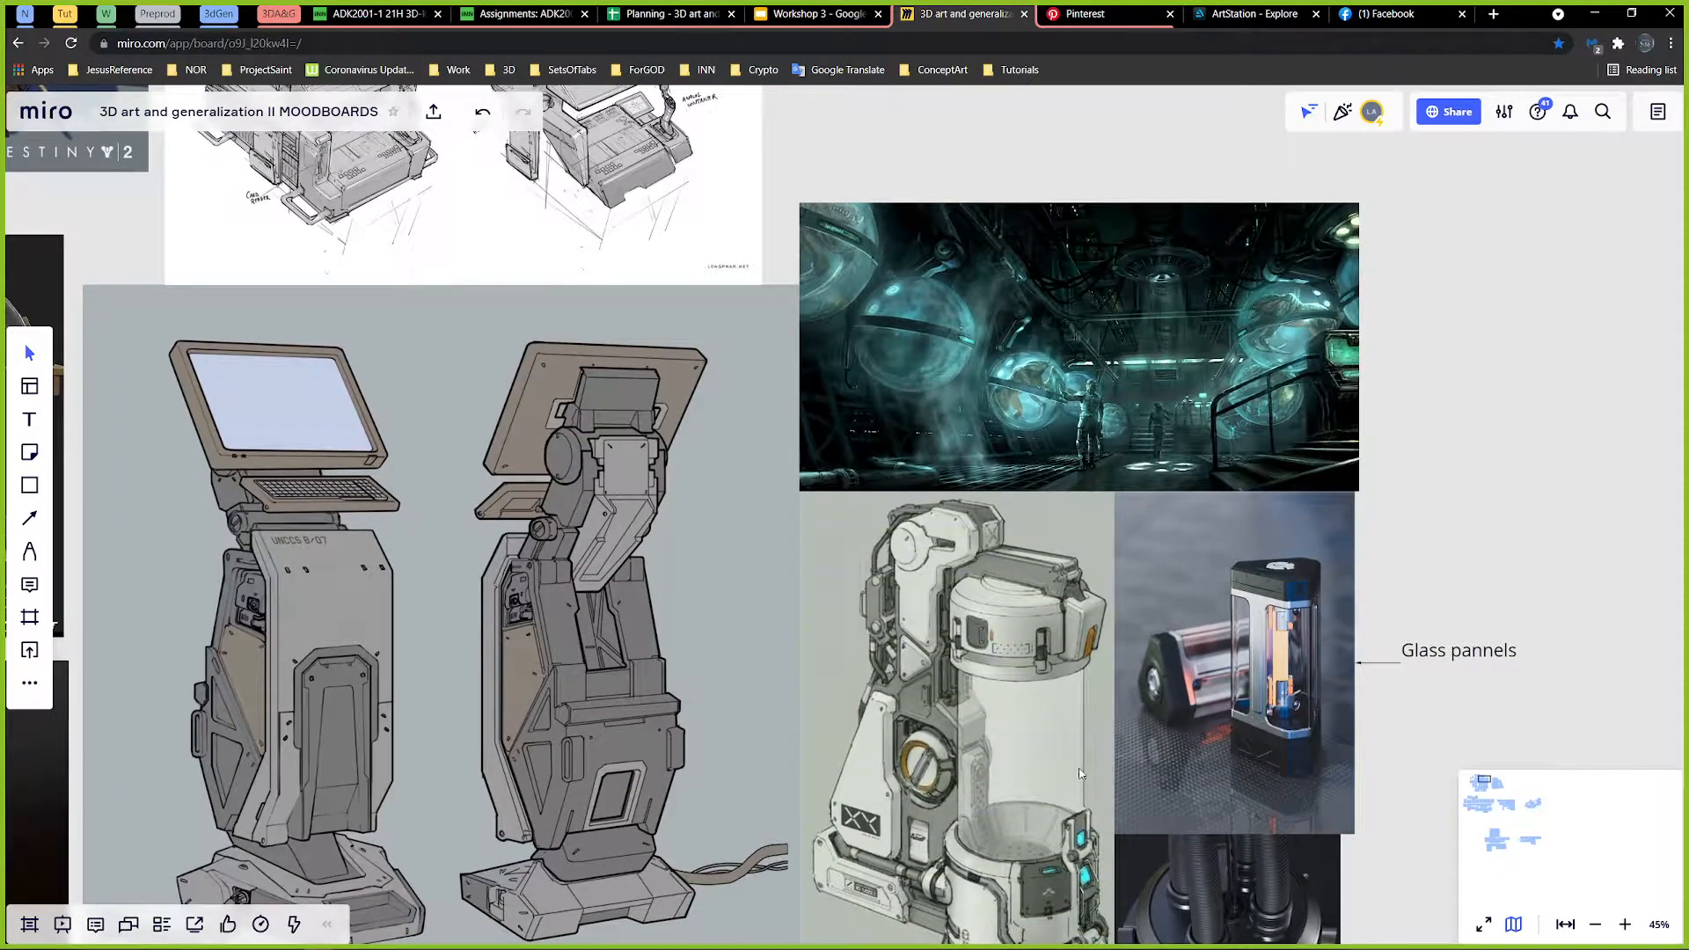
pyautogui.moveTo(1063, 709)
pyautogui.mouseDown(button='middle')
pyautogui.moveTo(1078, 604)
pyautogui.moveTo(1036, 699)
pyautogui.mouseUp(button='middle')
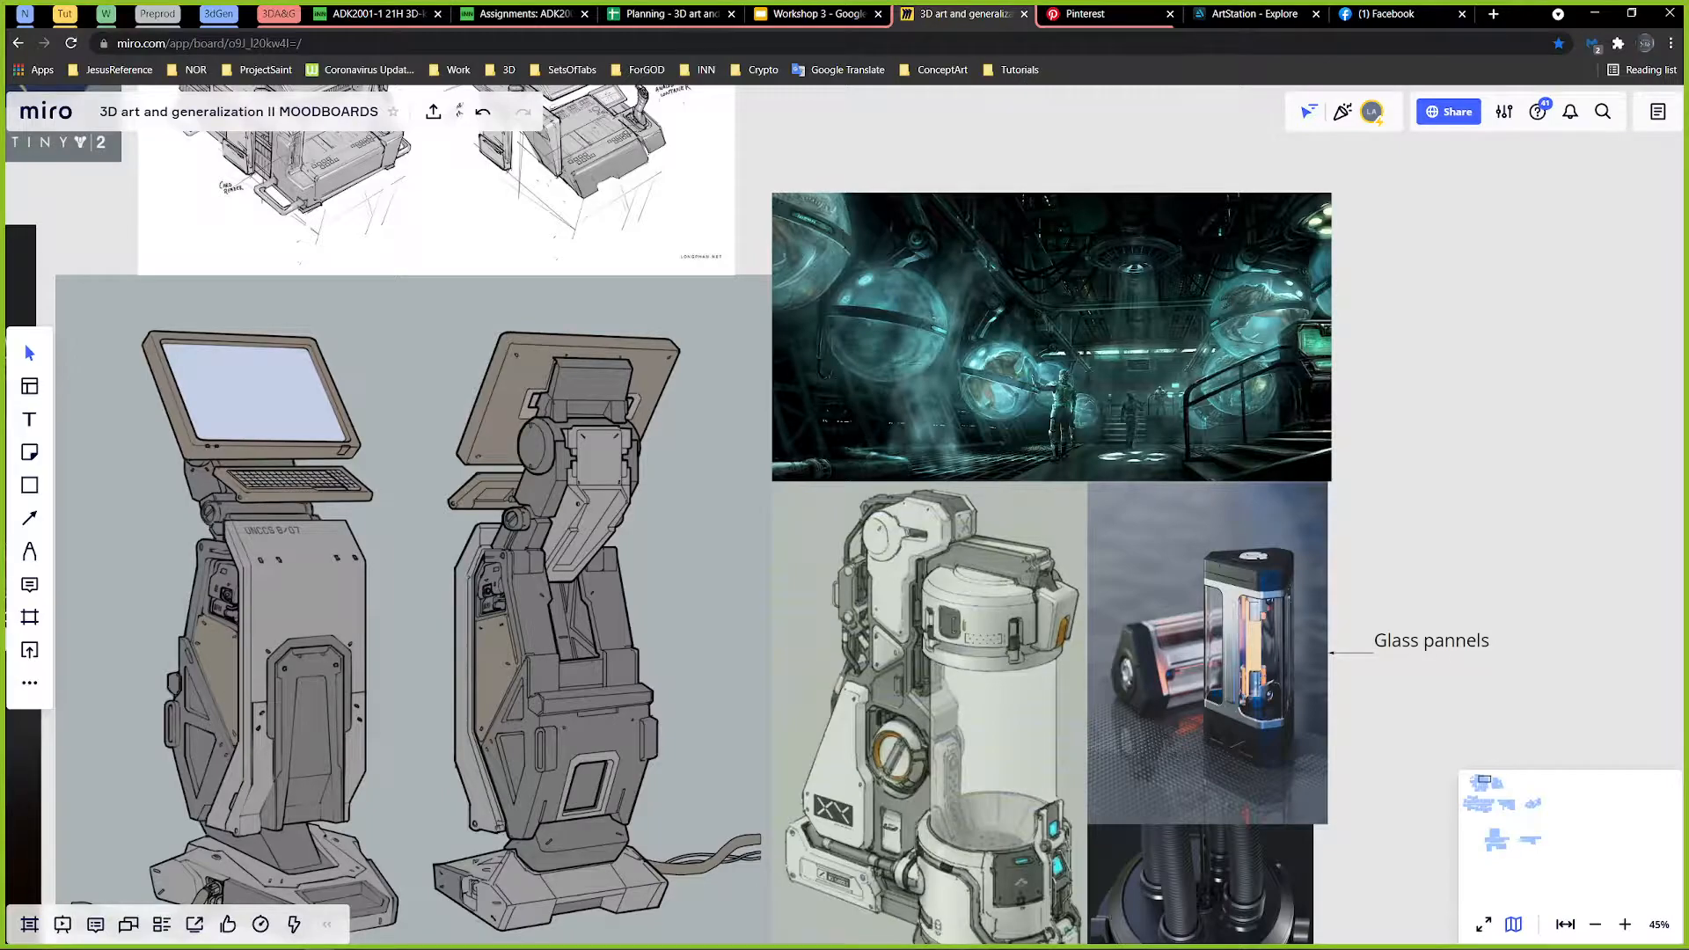
pyautogui.moveTo(1032, 411); pyautogui.dragTo(966, 328, button='middle')
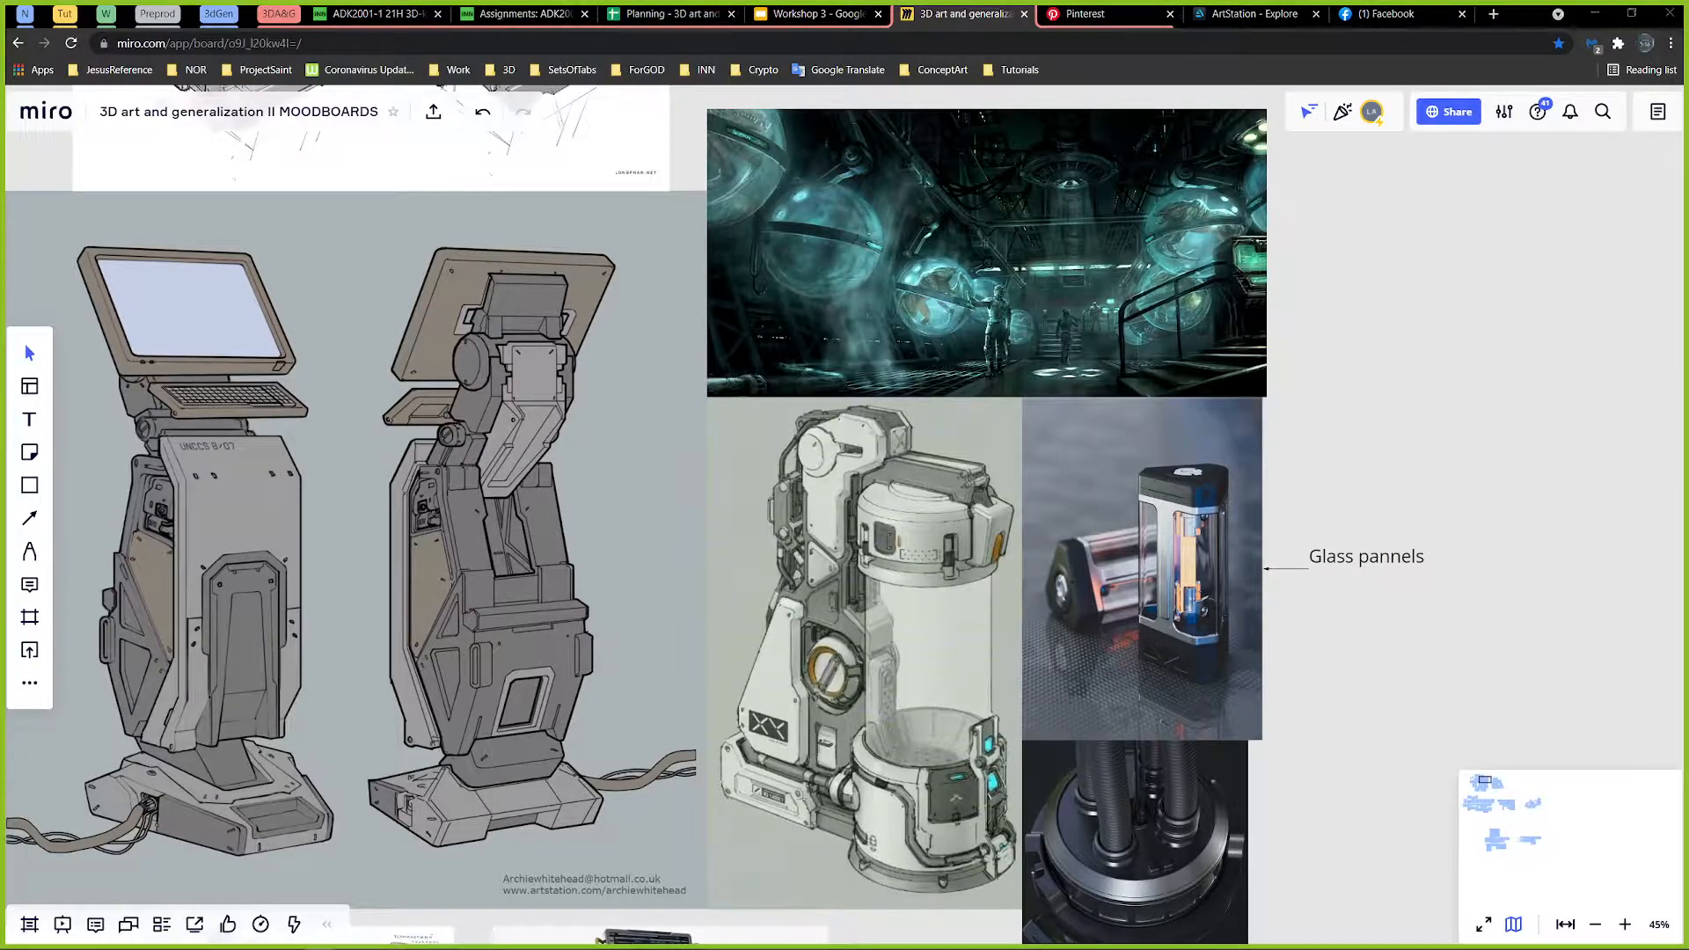
# Step: Switch to Maya and save the empty scene as Container.mb on the Desktop
pyautogui.hotkey('alt', 'Tab')
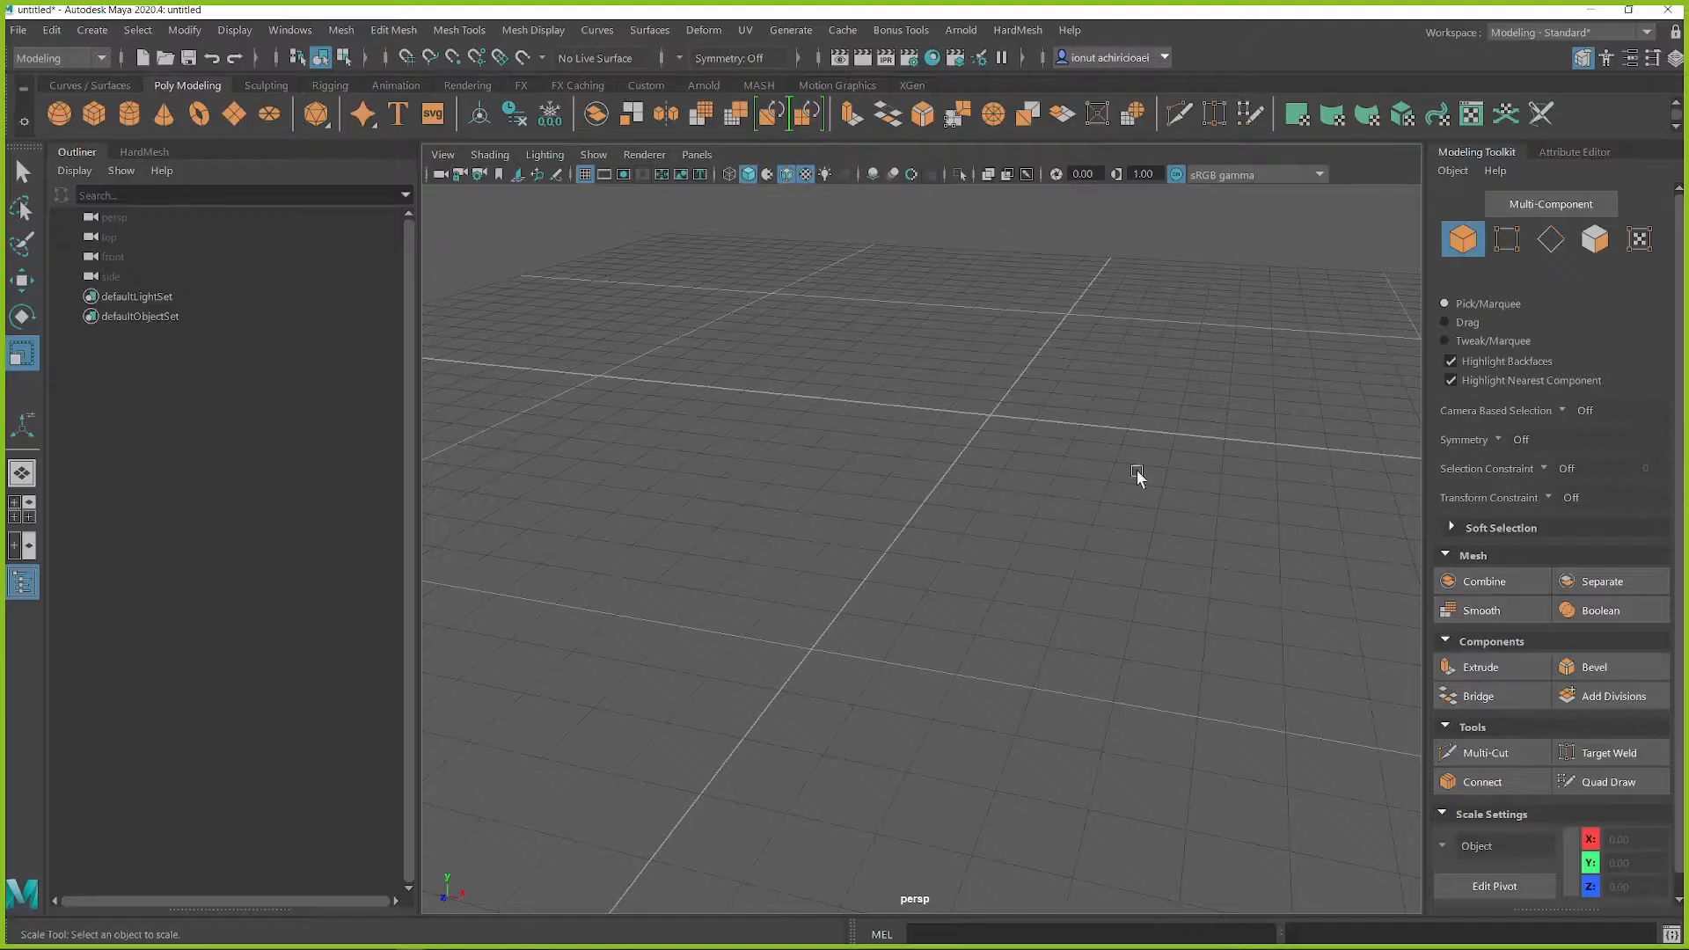
pyautogui.keyDown('alt'); pyautogui.moveTo(800, 573); pyautogui.dragTo(1047, 505); pyautogui.keyUp('alt')
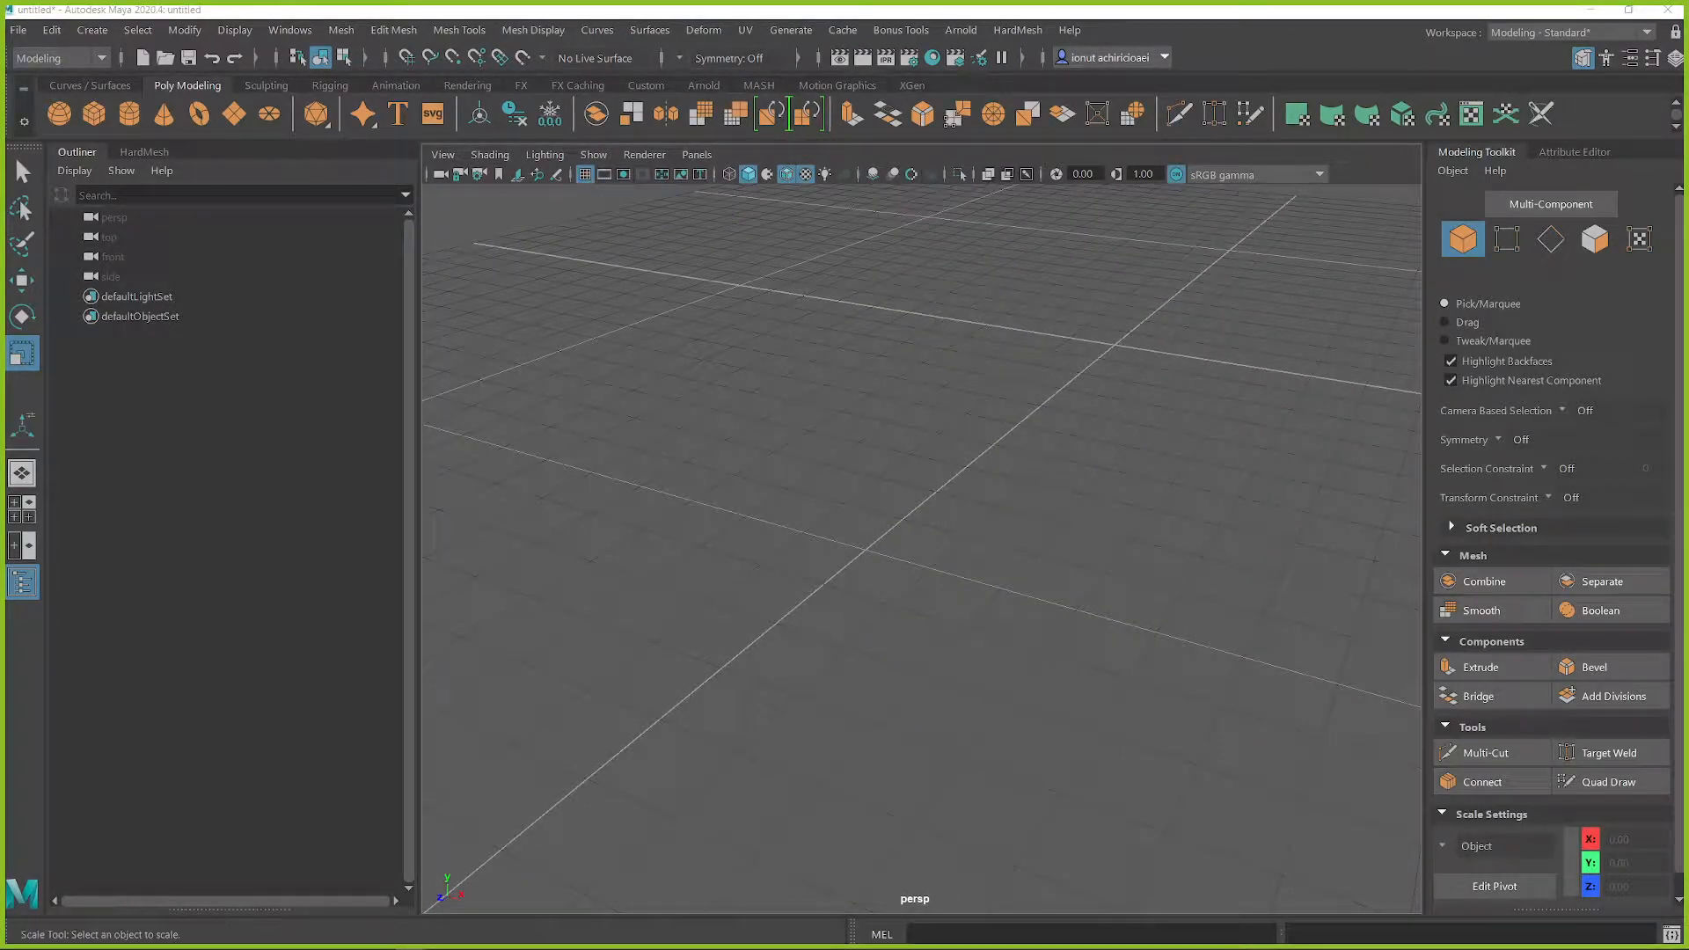
pyautogui.moveTo(1036, 186); pyautogui.dragTo(985, 363)
pyautogui.click(1019, 432)
pyautogui.doubleClick(1025, 455)
pyautogui.write('10')
pyautogui.click(1133, 640)
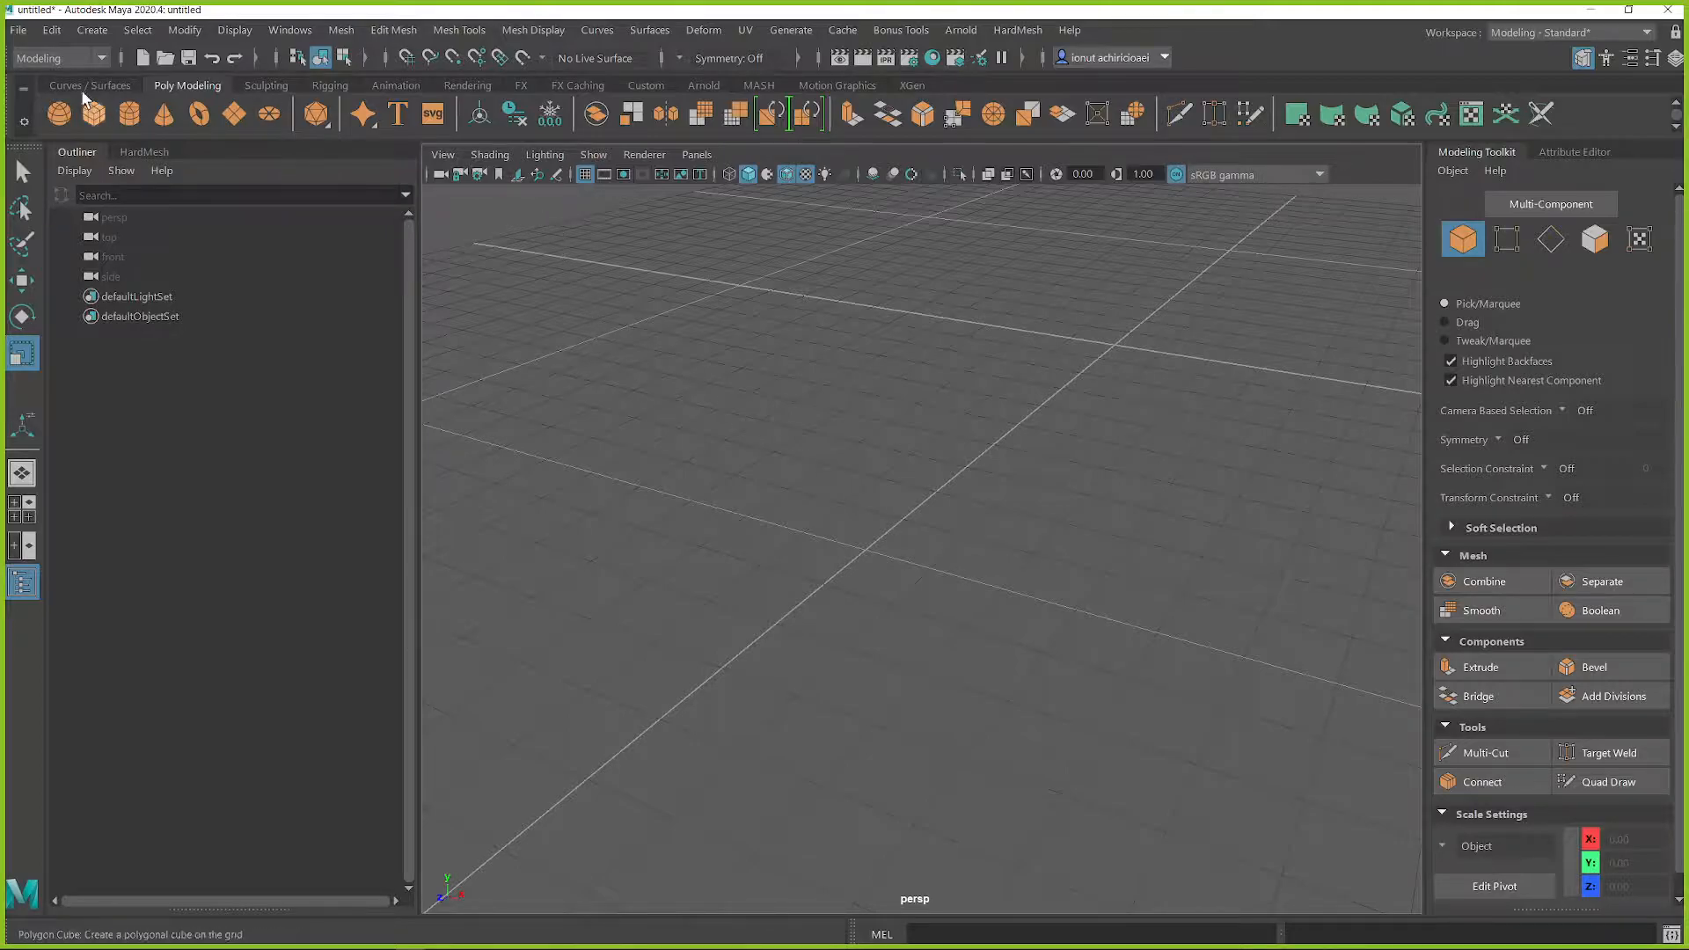
pyautogui.click(17, 30)
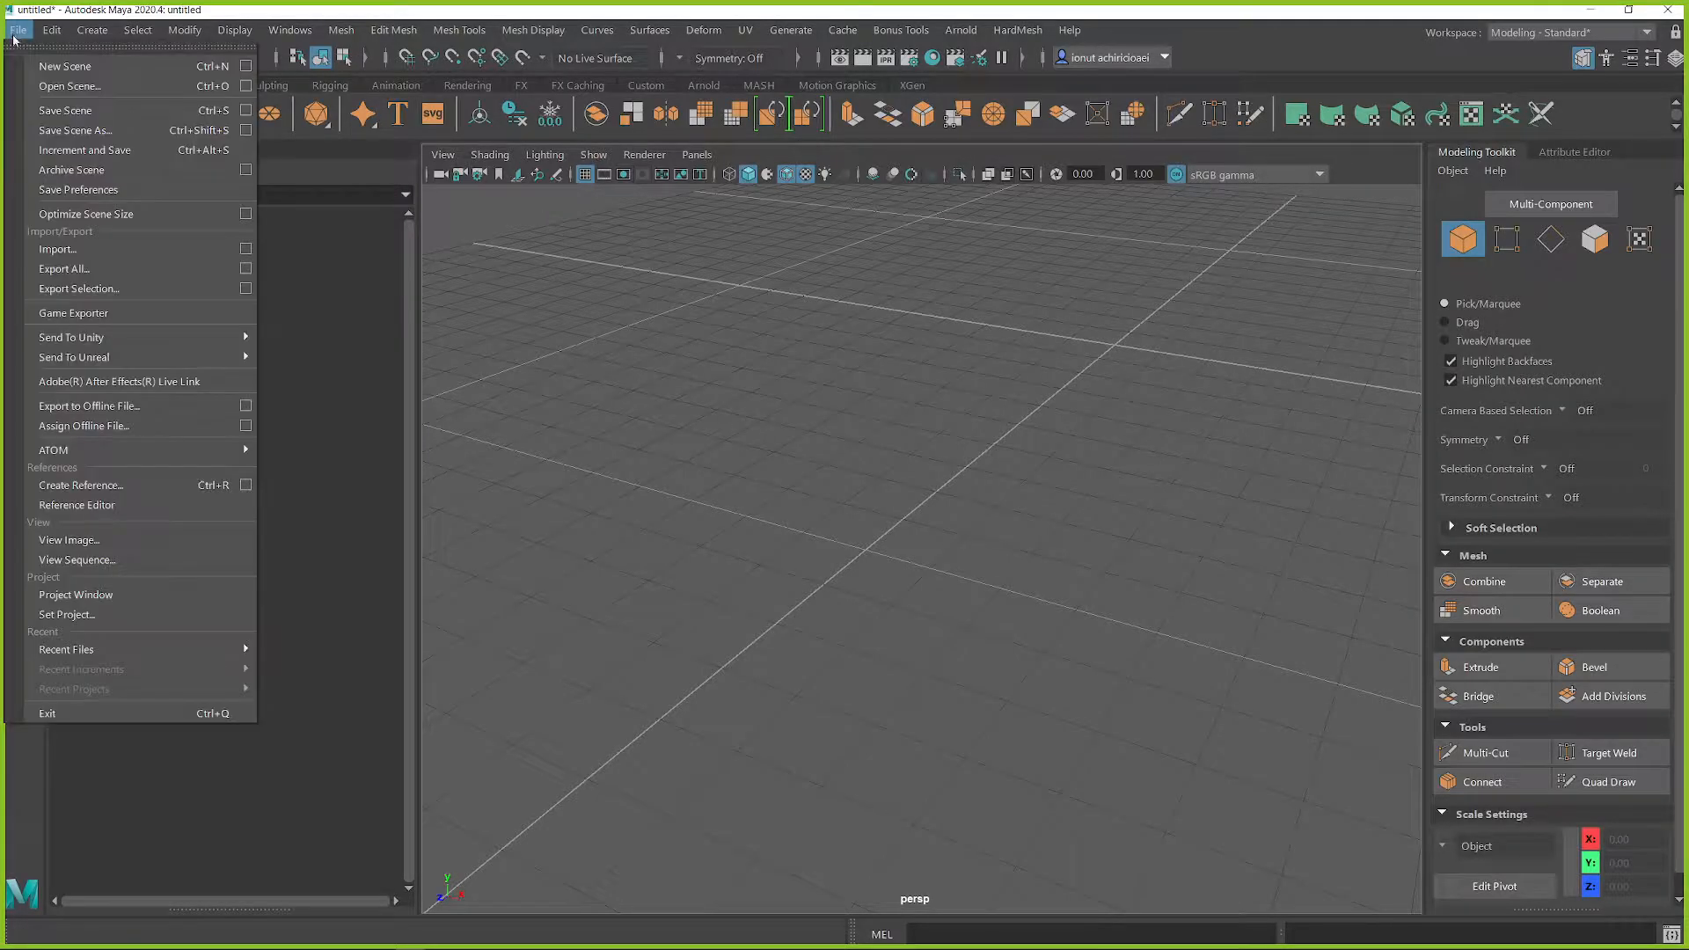
pyautogui.click(95, 146)
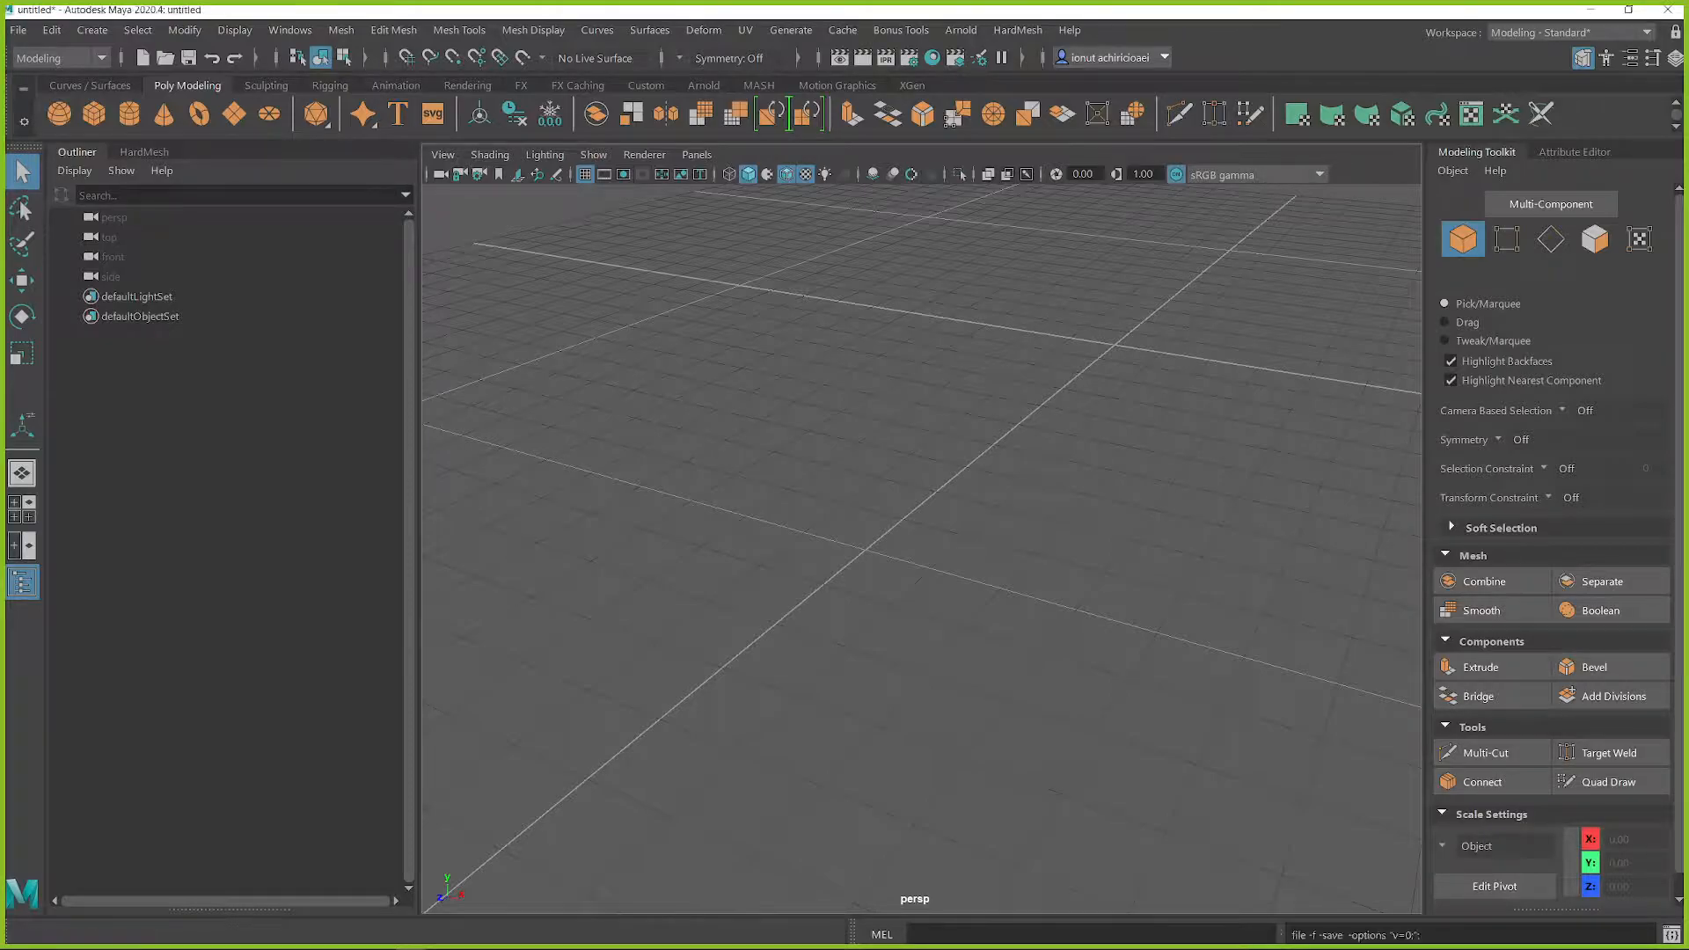
pyautogui.press('r')
pyautogui.keyDown('alt'); pyautogui.moveTo(719, 376); pyautogui.dragTo(980, 554); pyautogui.keyUp('alt')
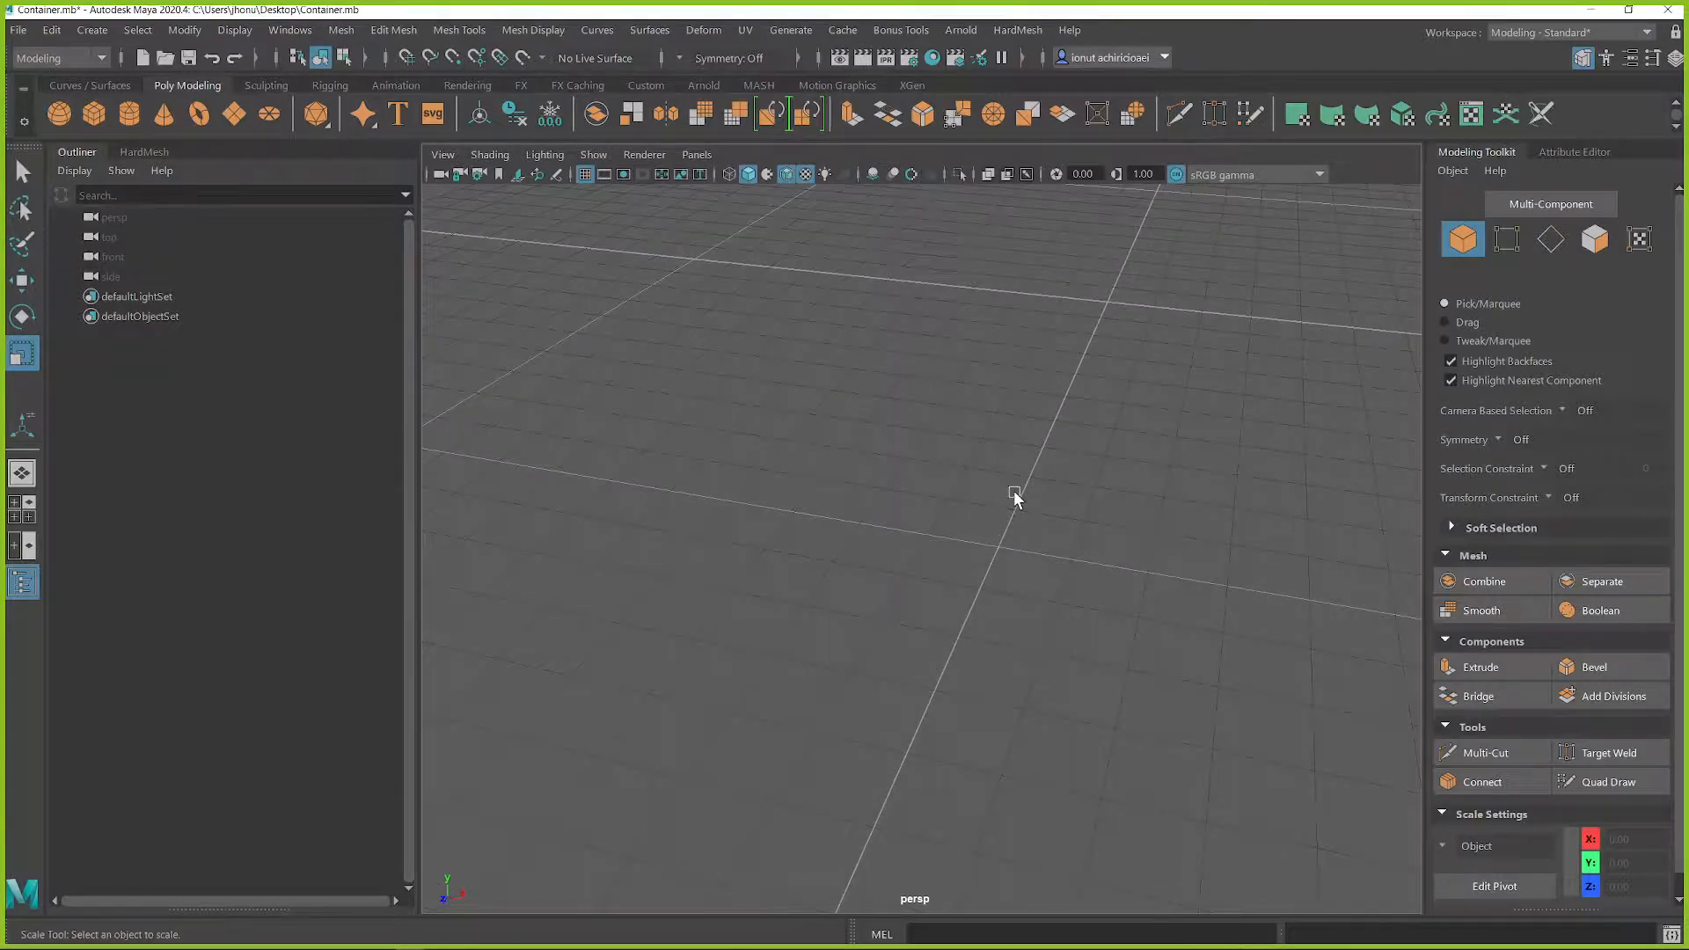
# Step: Bring up the Miro moodboard, move its browser window off this screen, and return to Maya's perspective view
pyautogui.hotkey('alt', 'Tab')
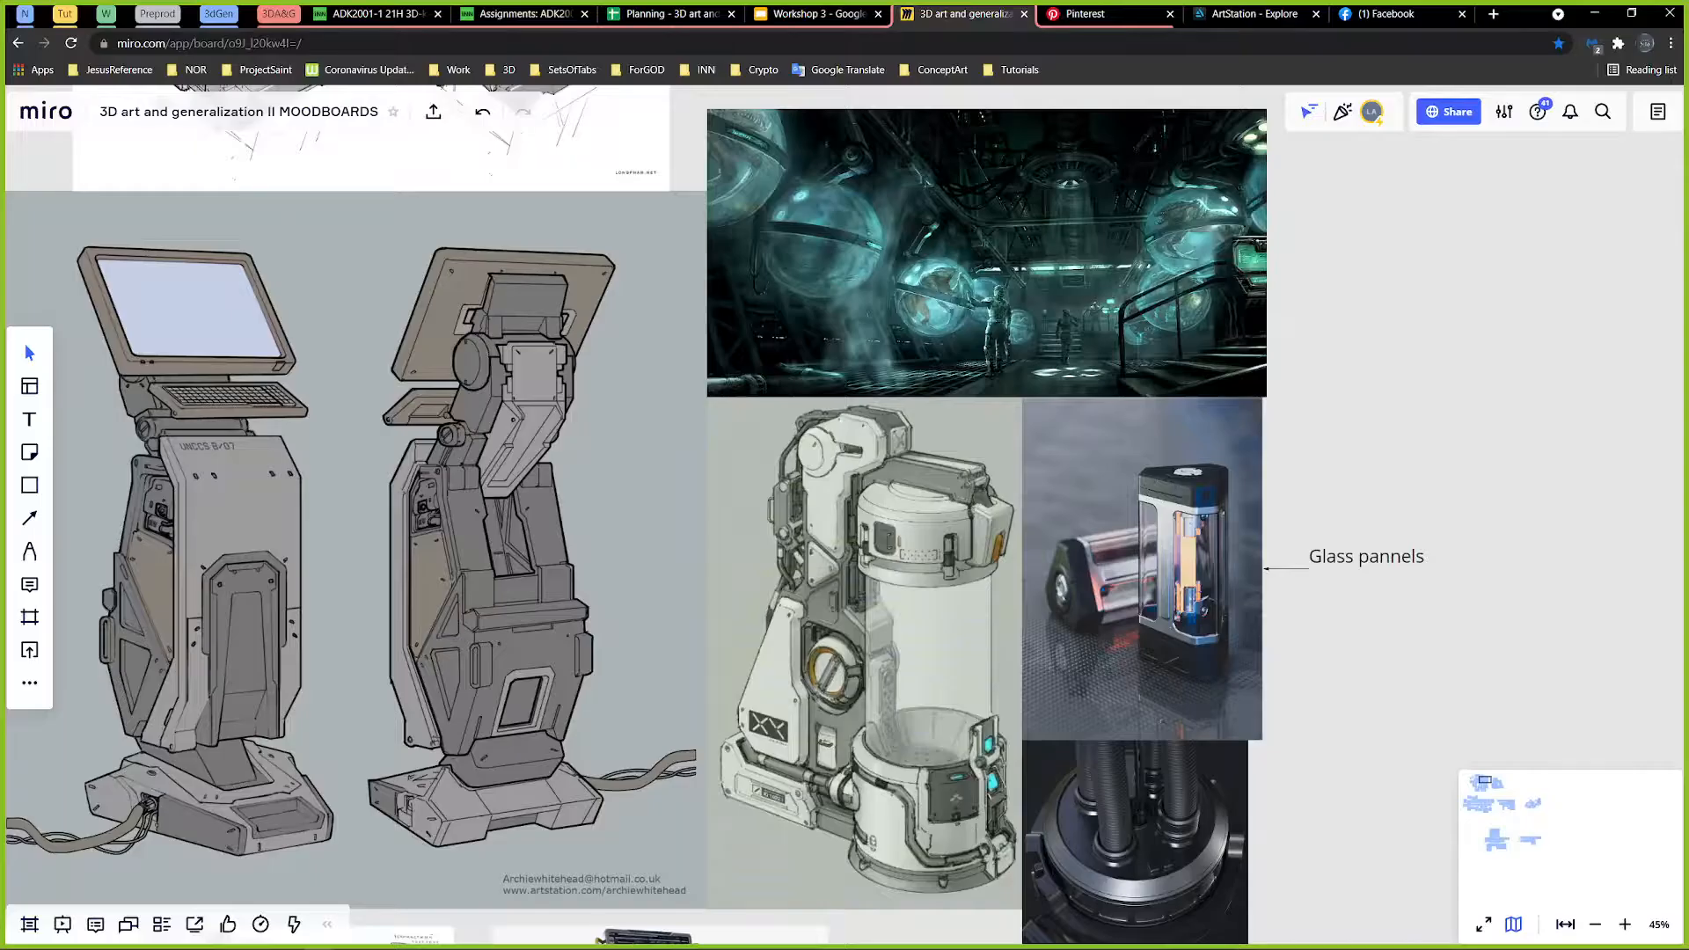
pyautogui.moveTo(1530, 20); pyautogui.dragTo(1688, 123)
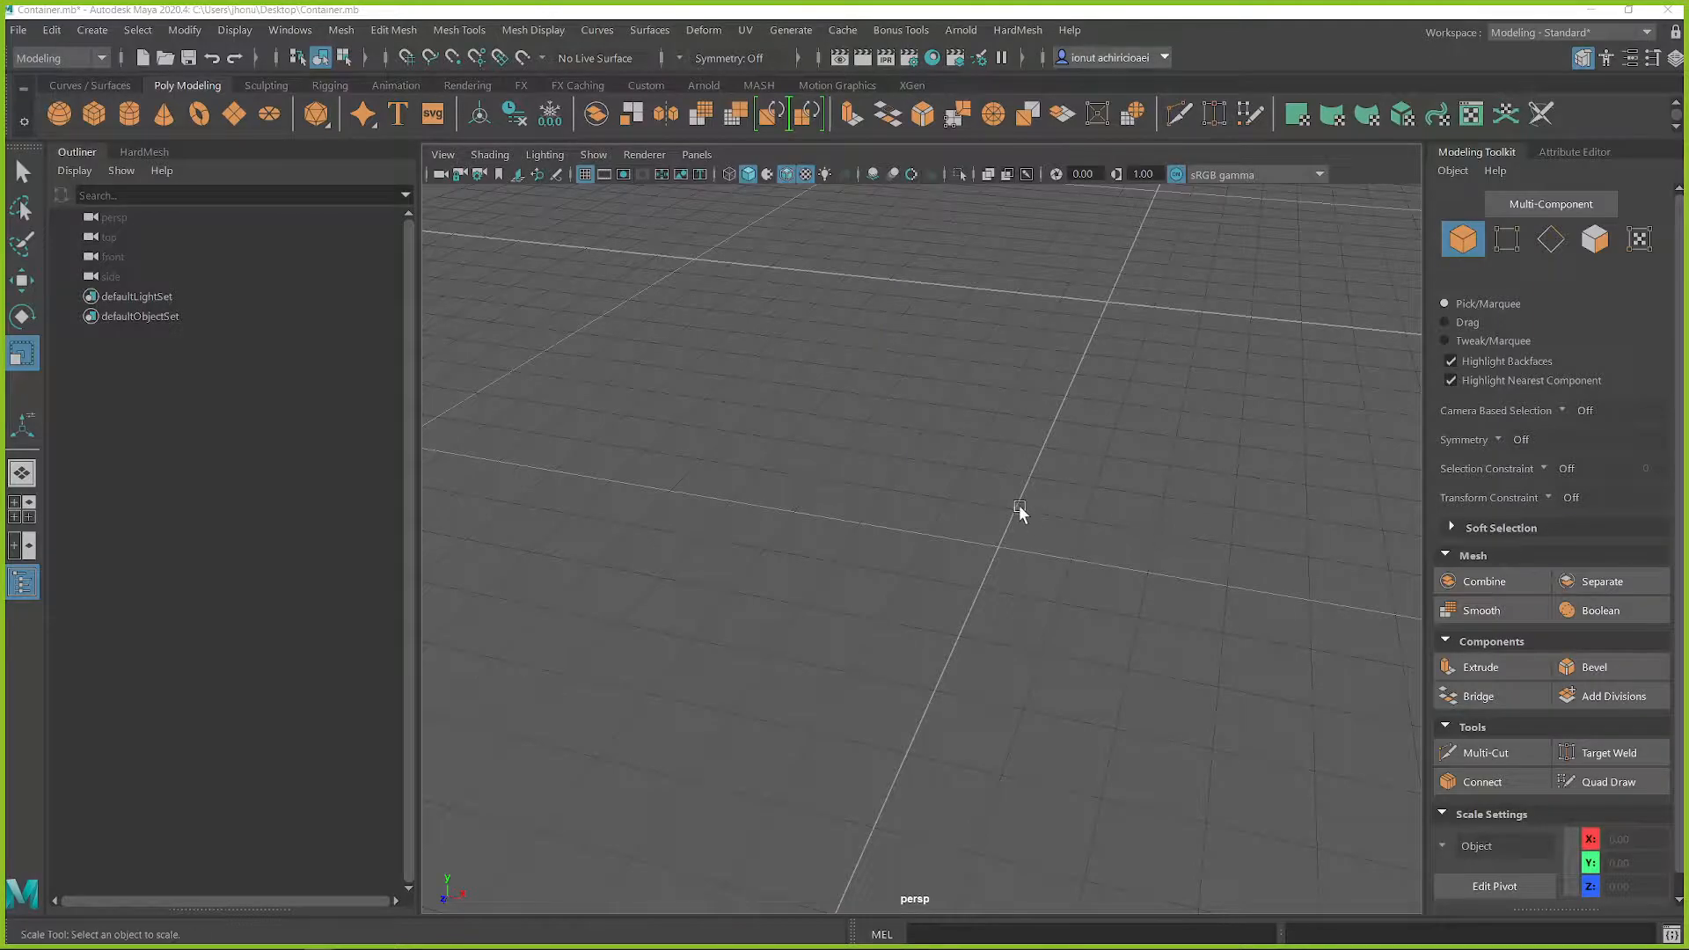
pyautogui.keyDown('shift'); pyautogui.rightClick(972, 431); pyautogui.keyUp('shift')
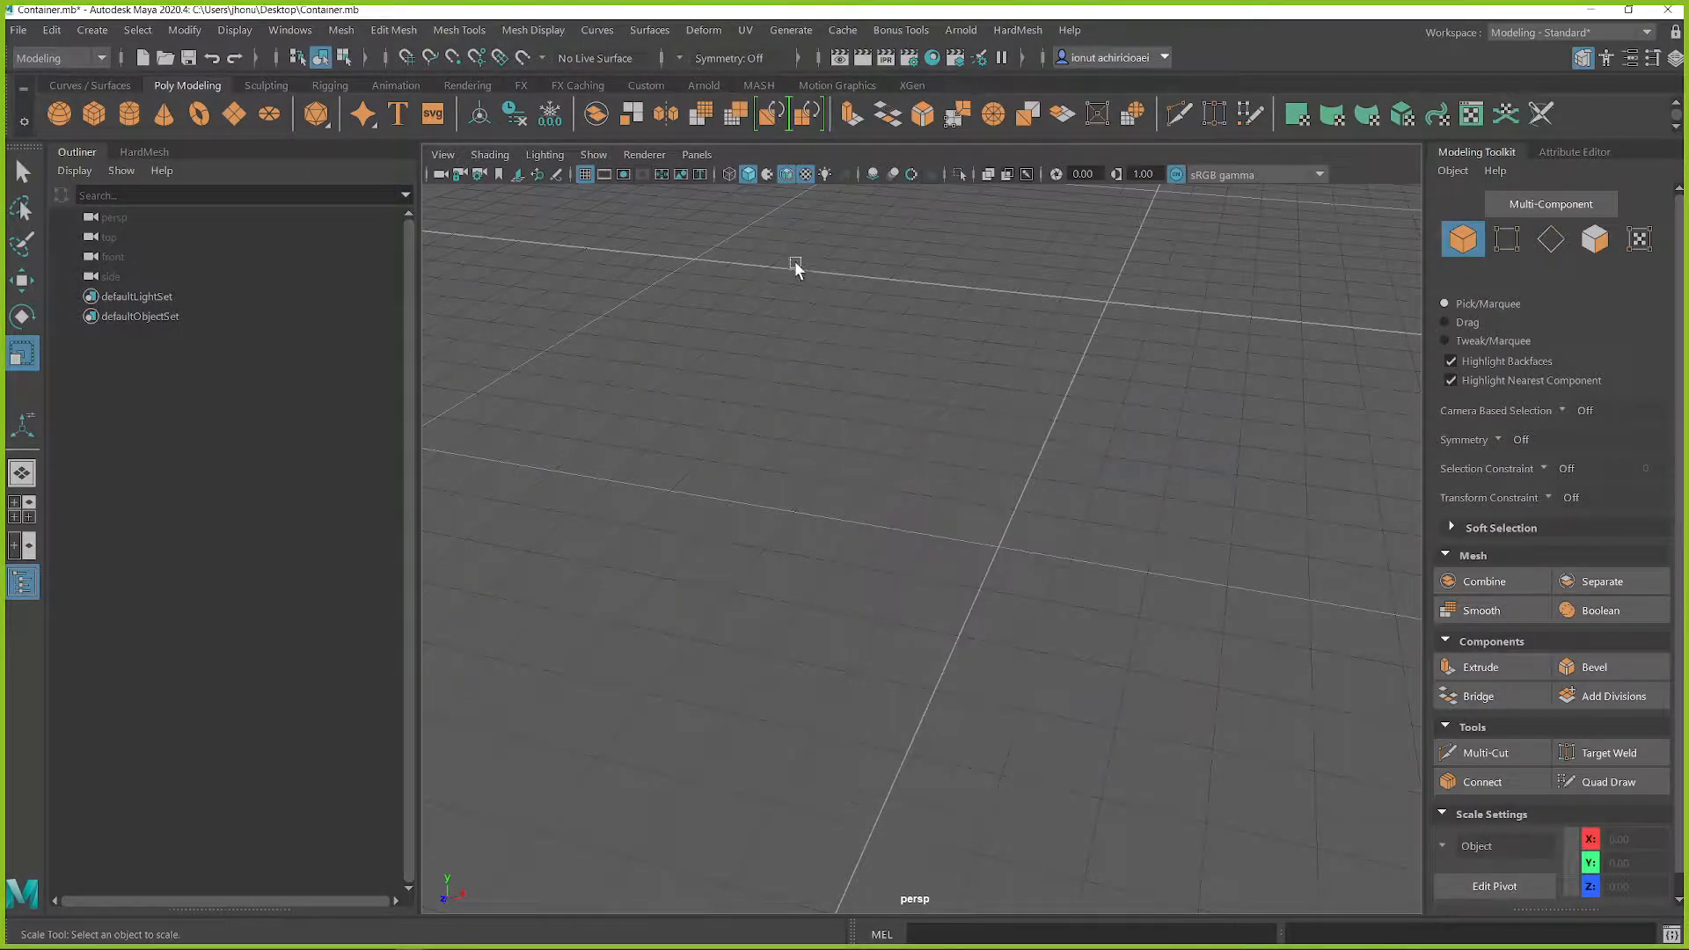
# Step: Import the Desktop image starting with 4ed745bd0b7a93b as an image plane in the perspective view and select the plane
pyautogui.click(699, 155)
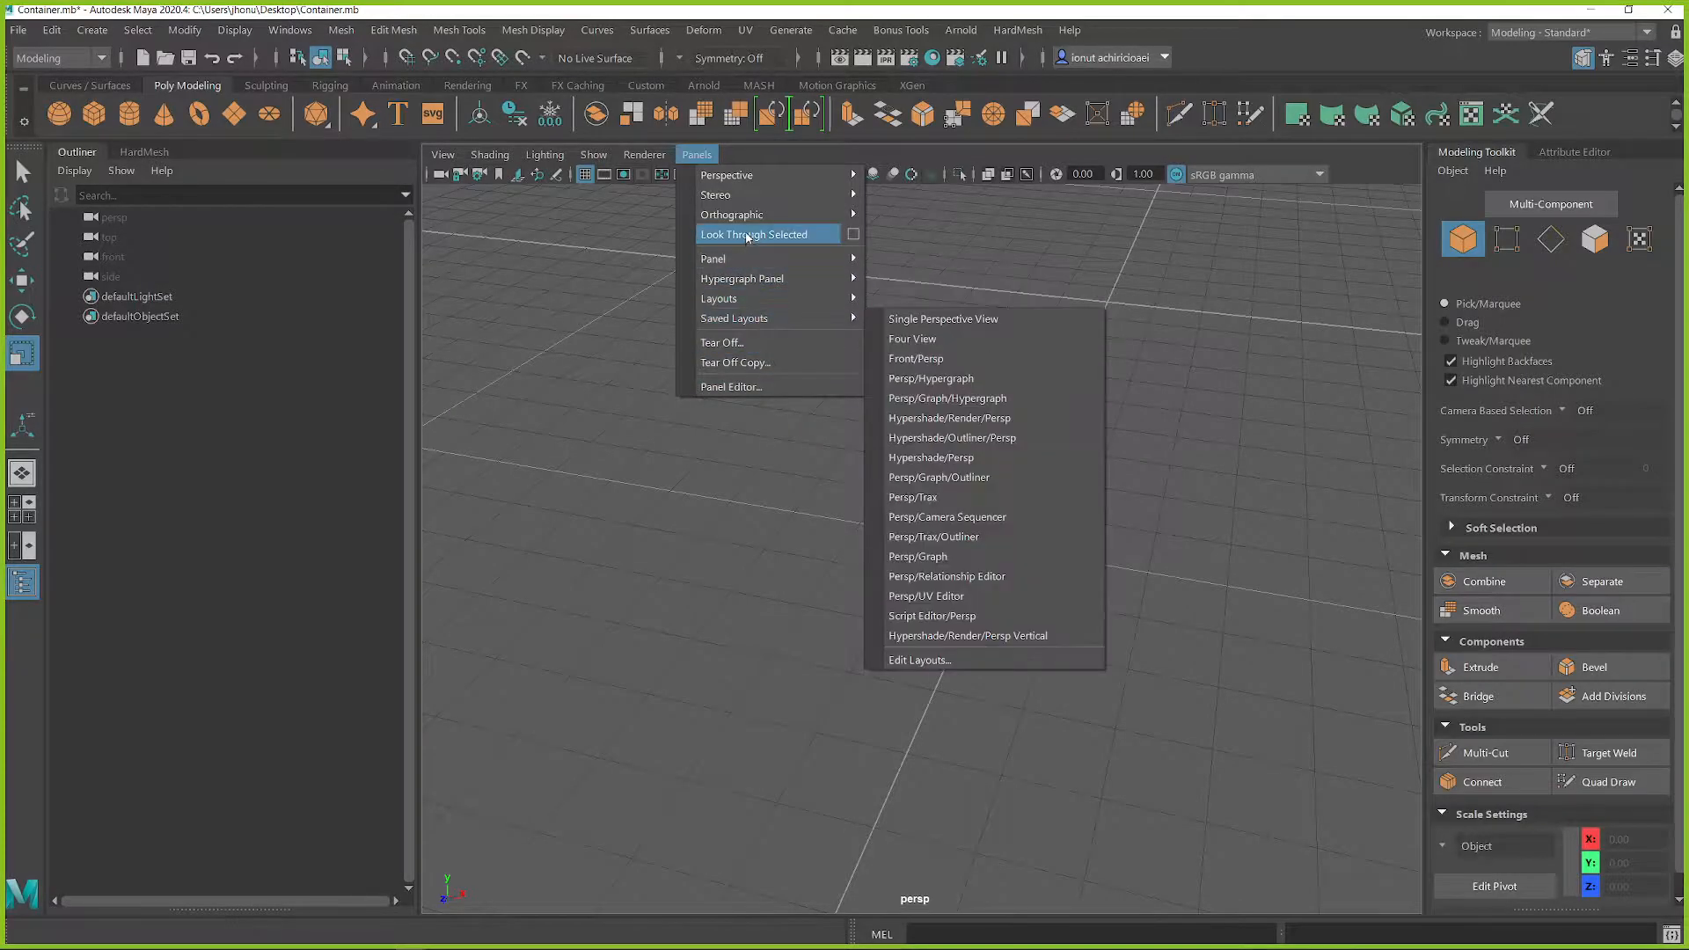
pyautogui.moveTo(529, 166)
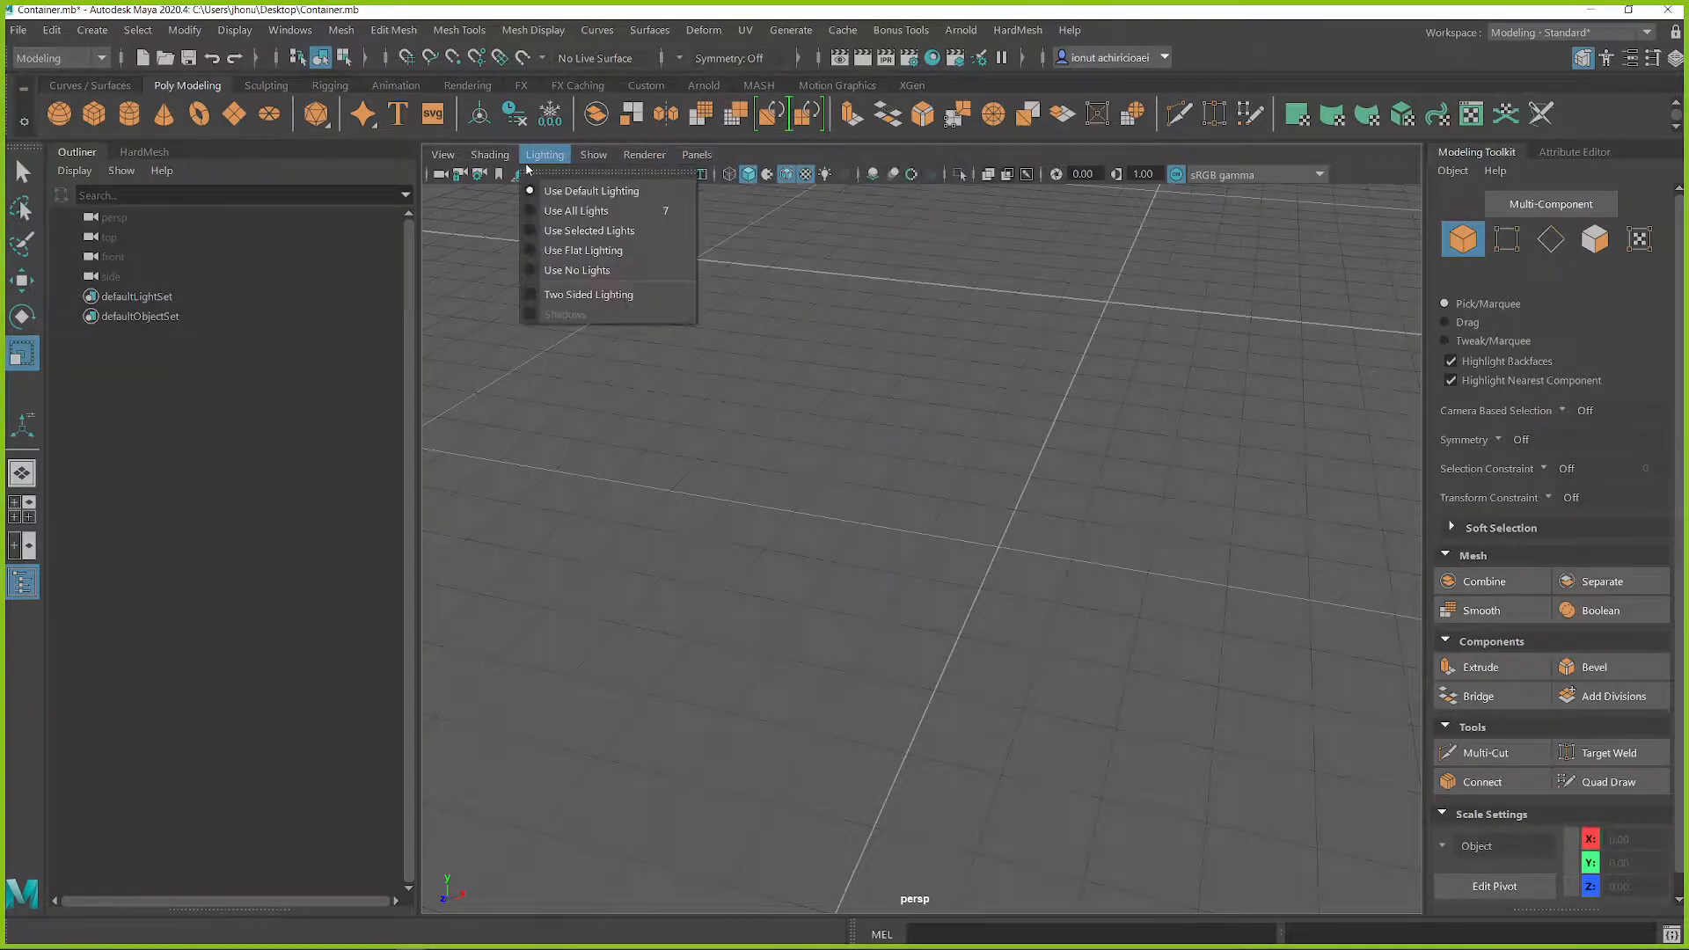
pyautogui.moveTo(455, 159)
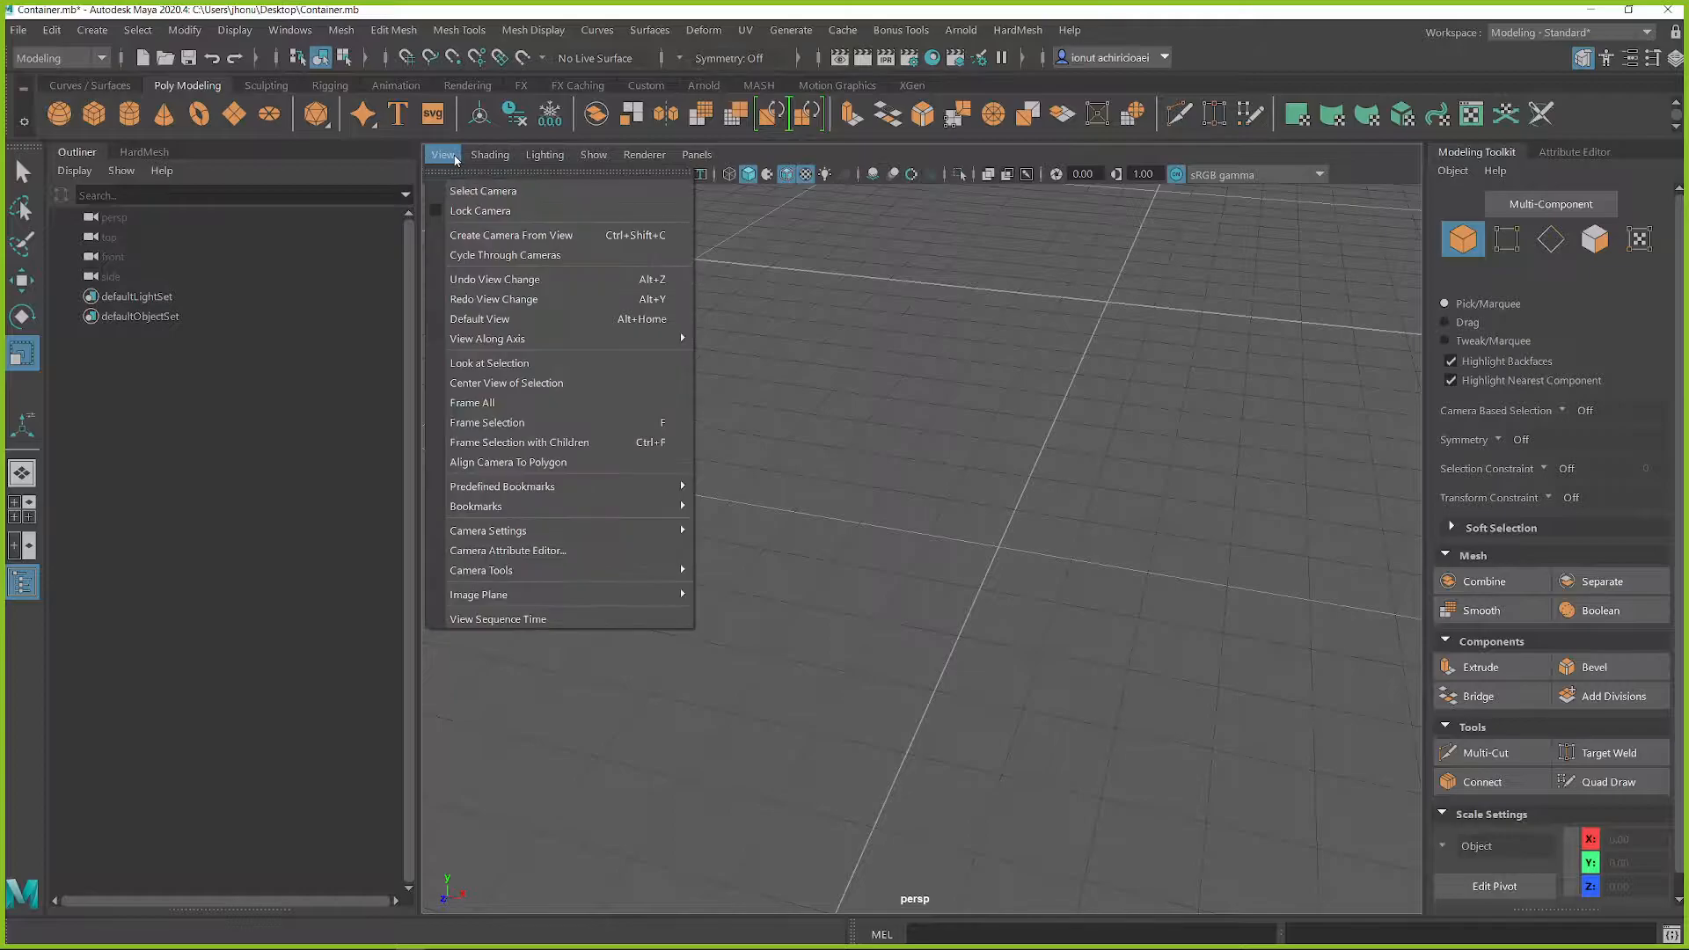
pyautogui.moveTo(635, 596)
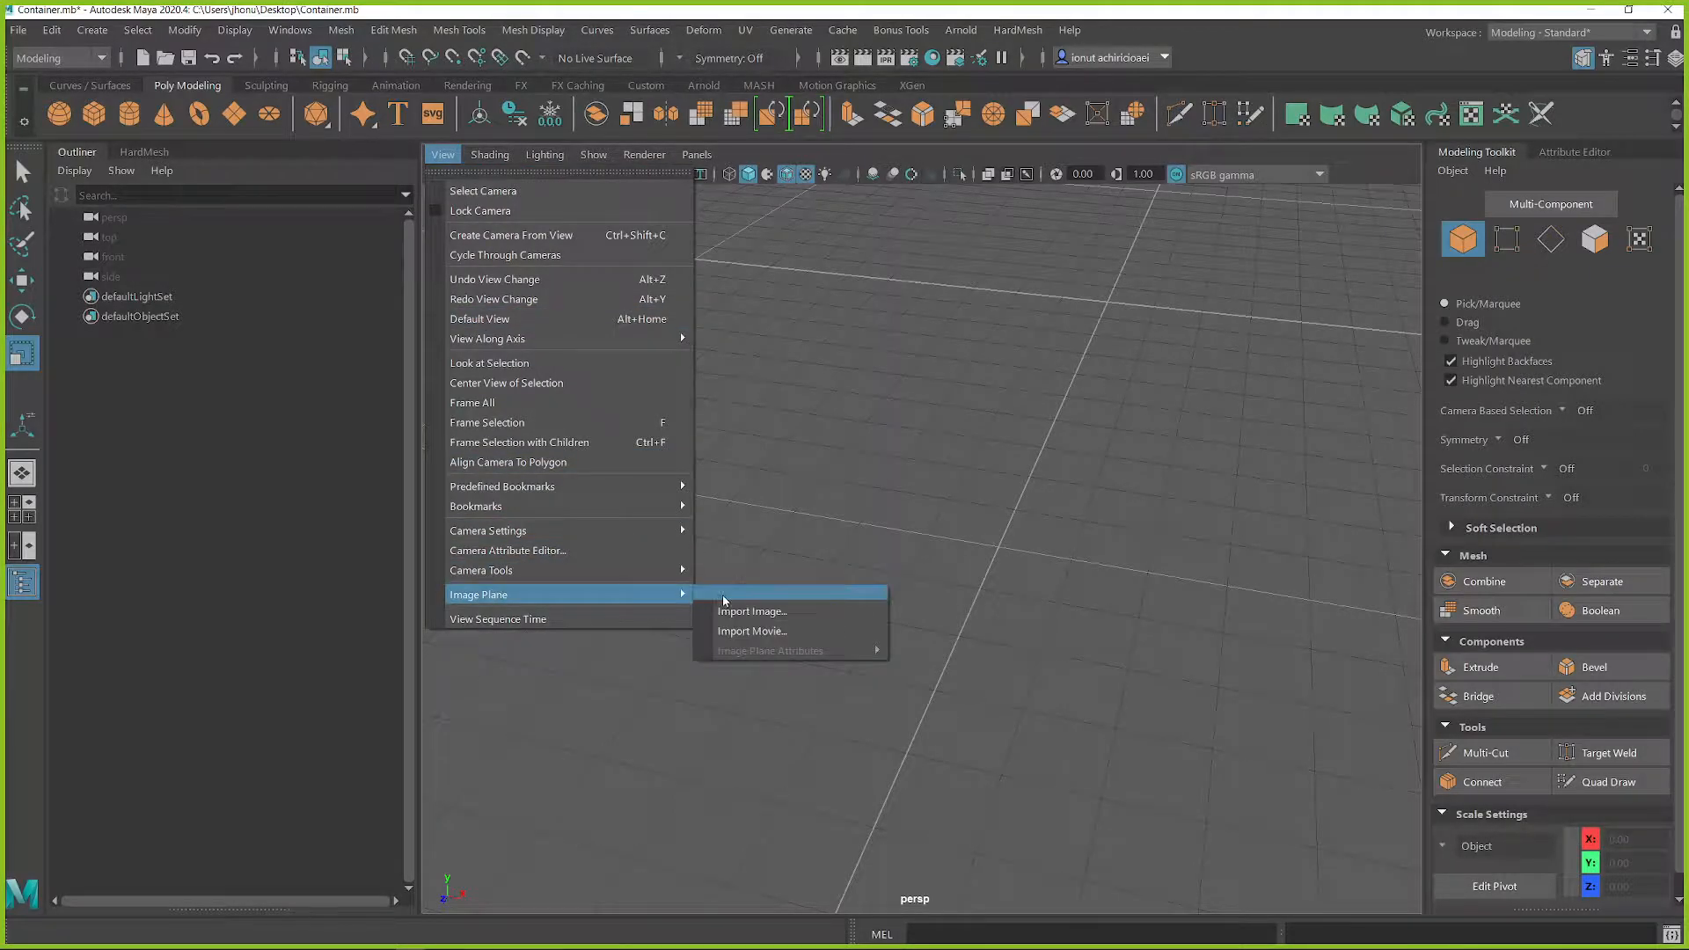
pyautogui.click(750, 611)
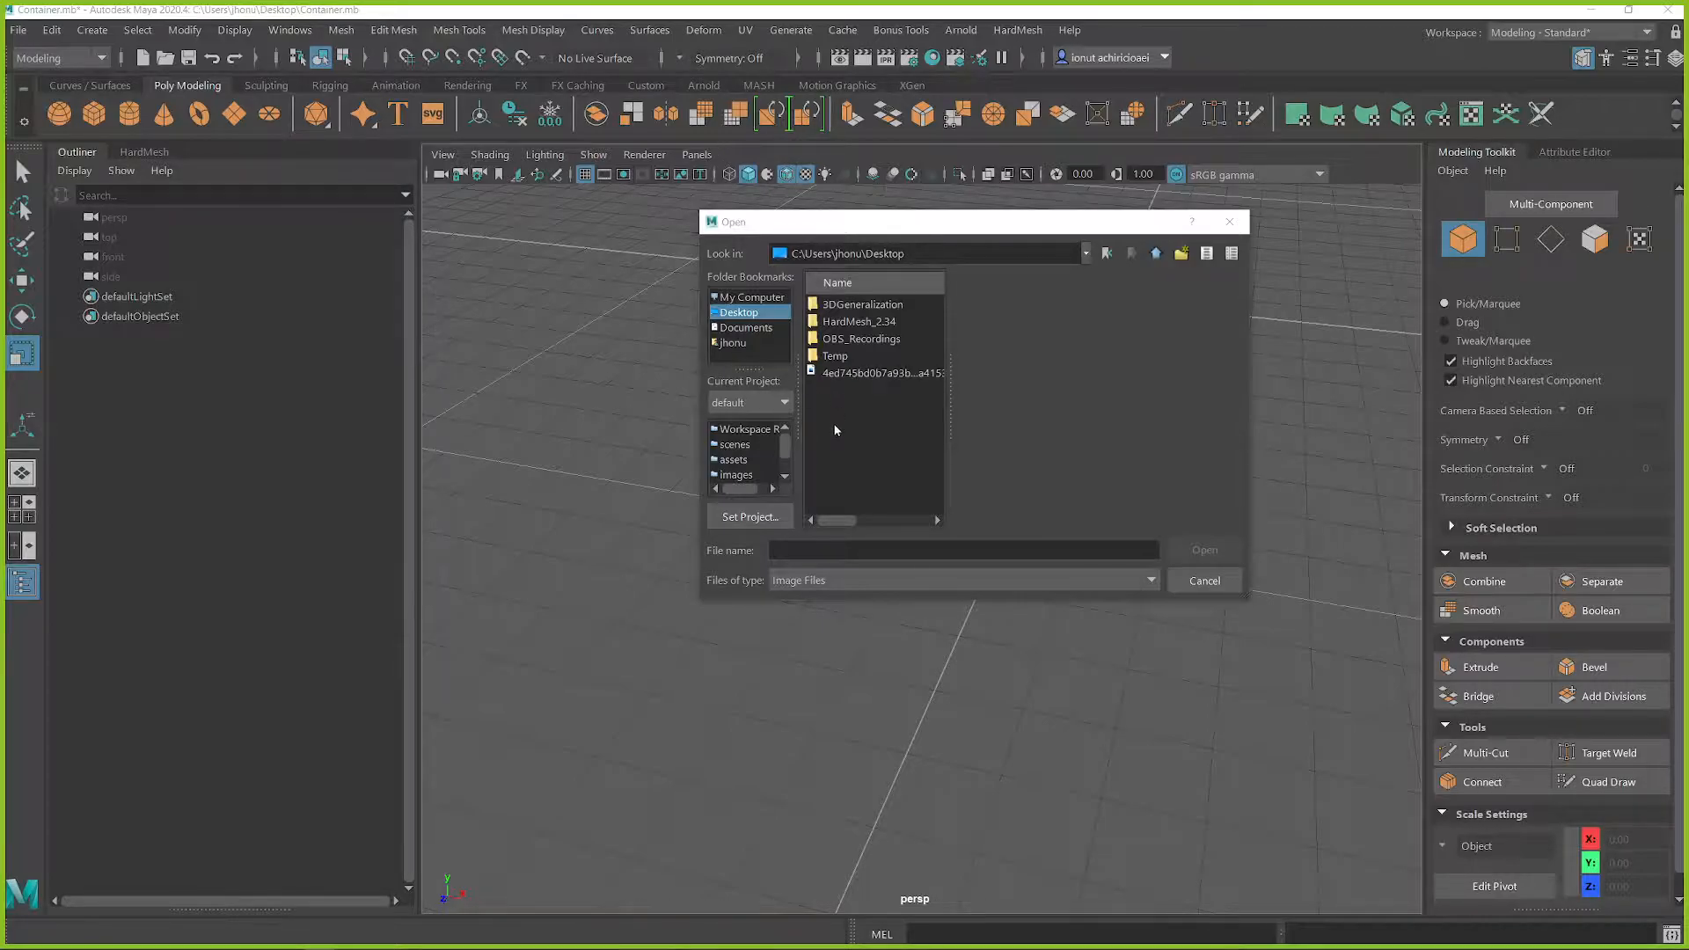
pyautogui.click(732, 310)
pyautogui.click(744, 327)
pyautogui.click(739, 312)
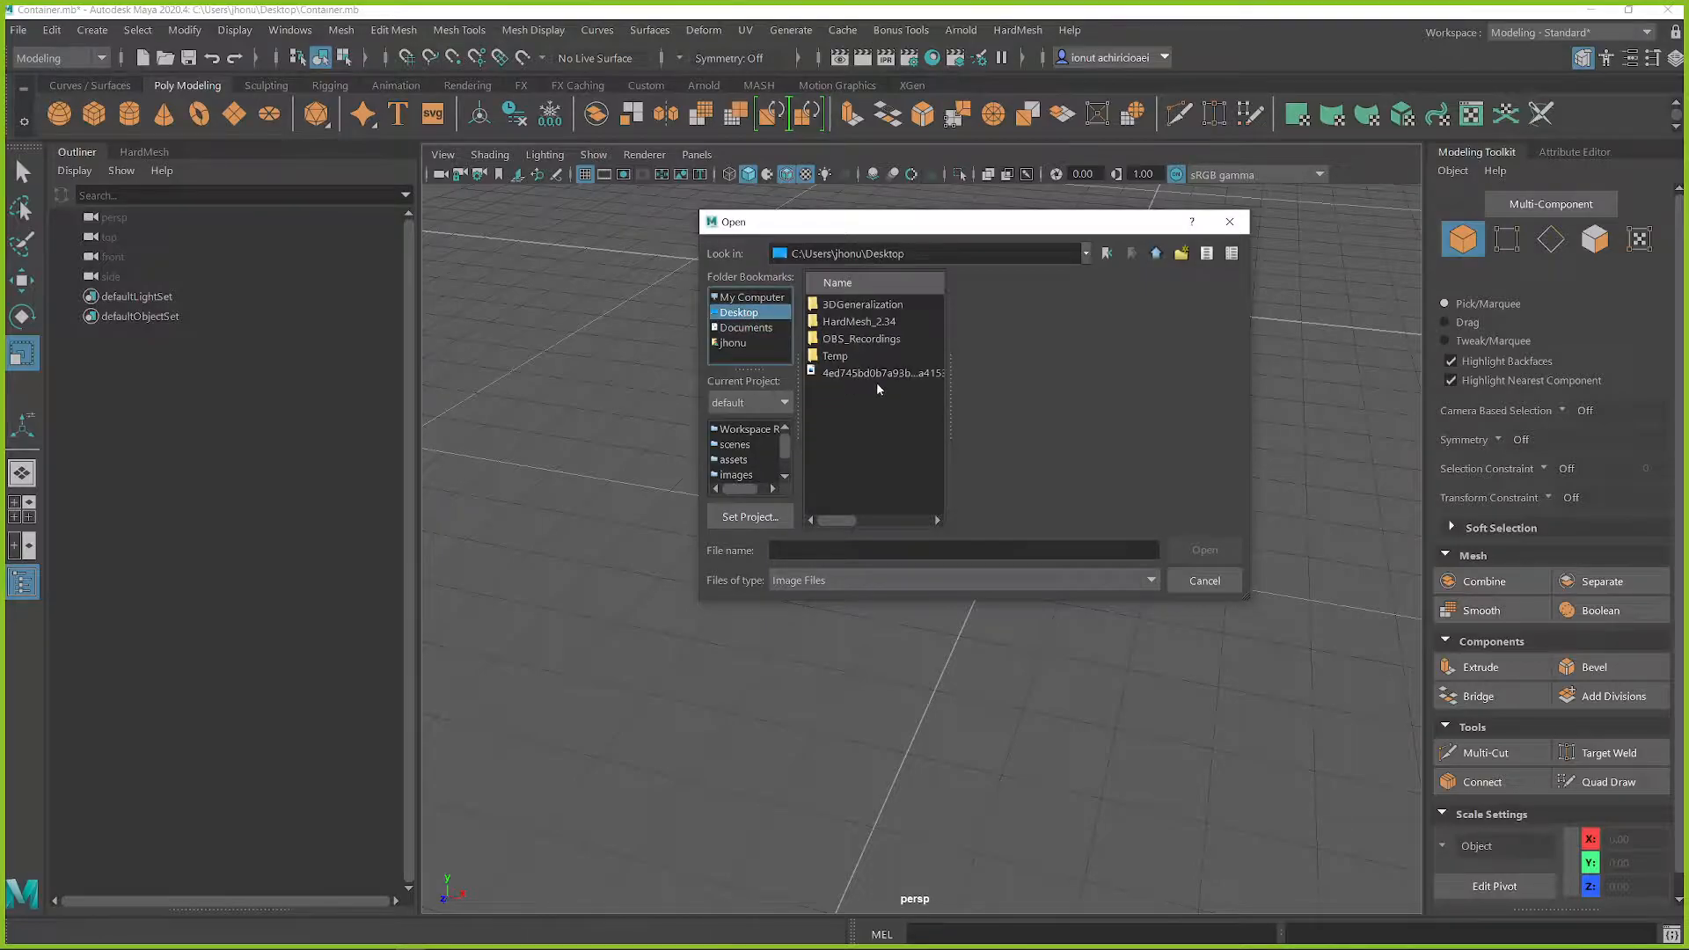
pyautogui.click(879, 373)
pyautogui.click(1204, 550)
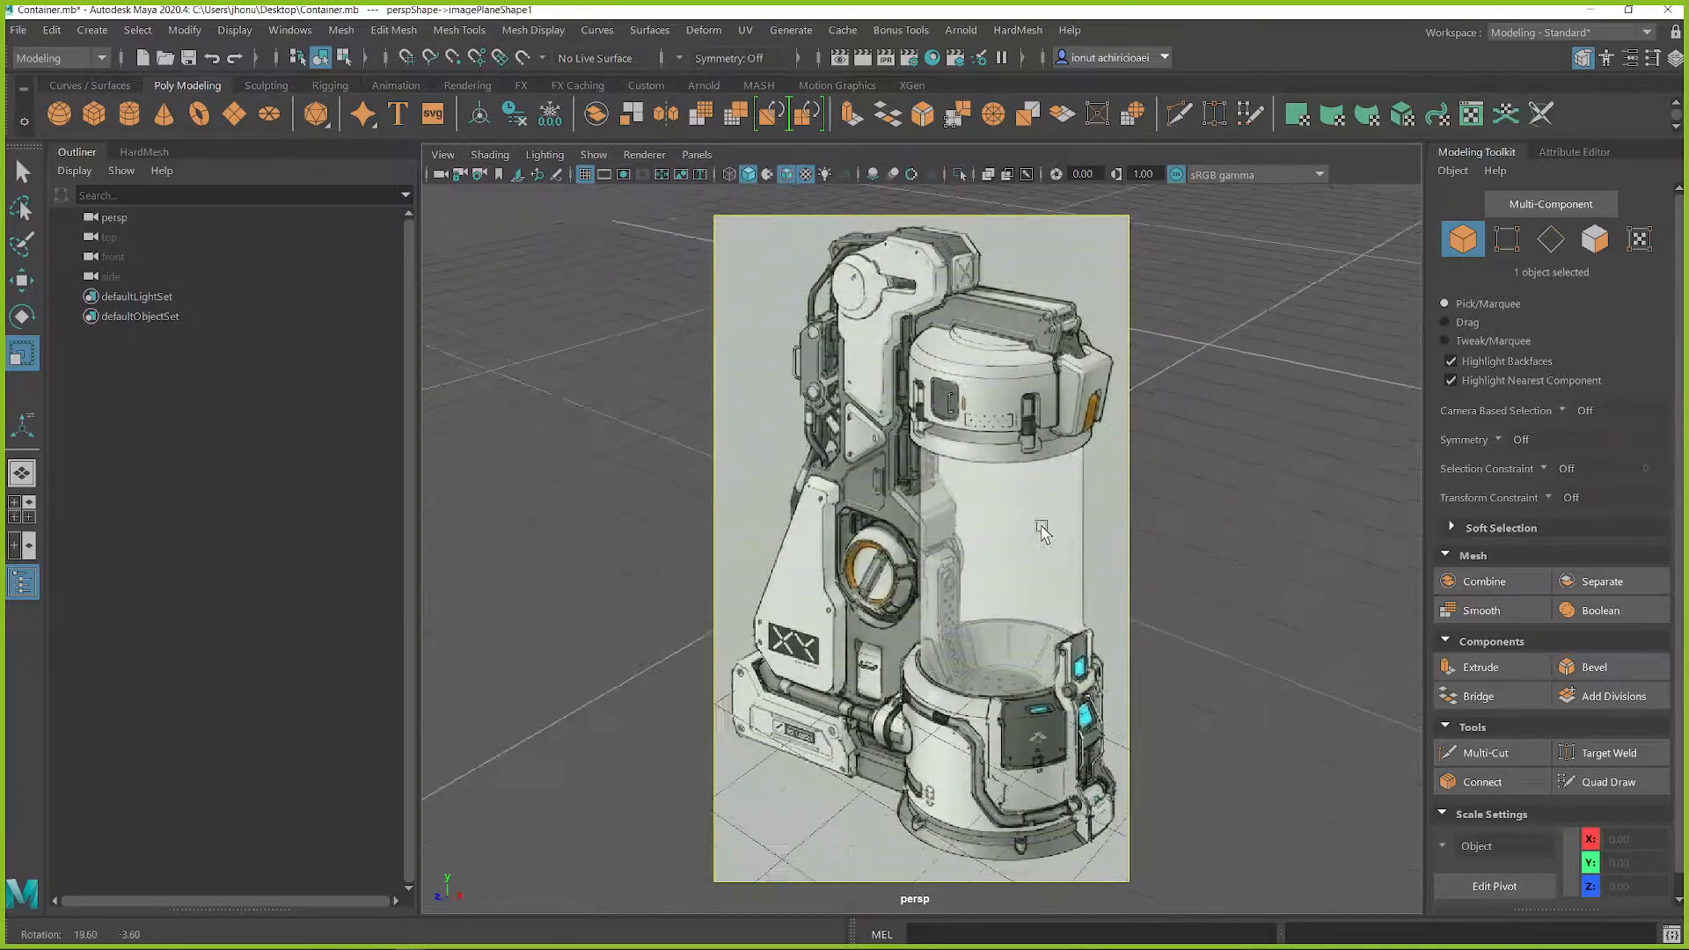
pyautogui.keyDown('alt'); pyautogui.moveTo(1009, 528); pyautogui.dragTo(1063, 507); pyautogui.keyUp('alt')
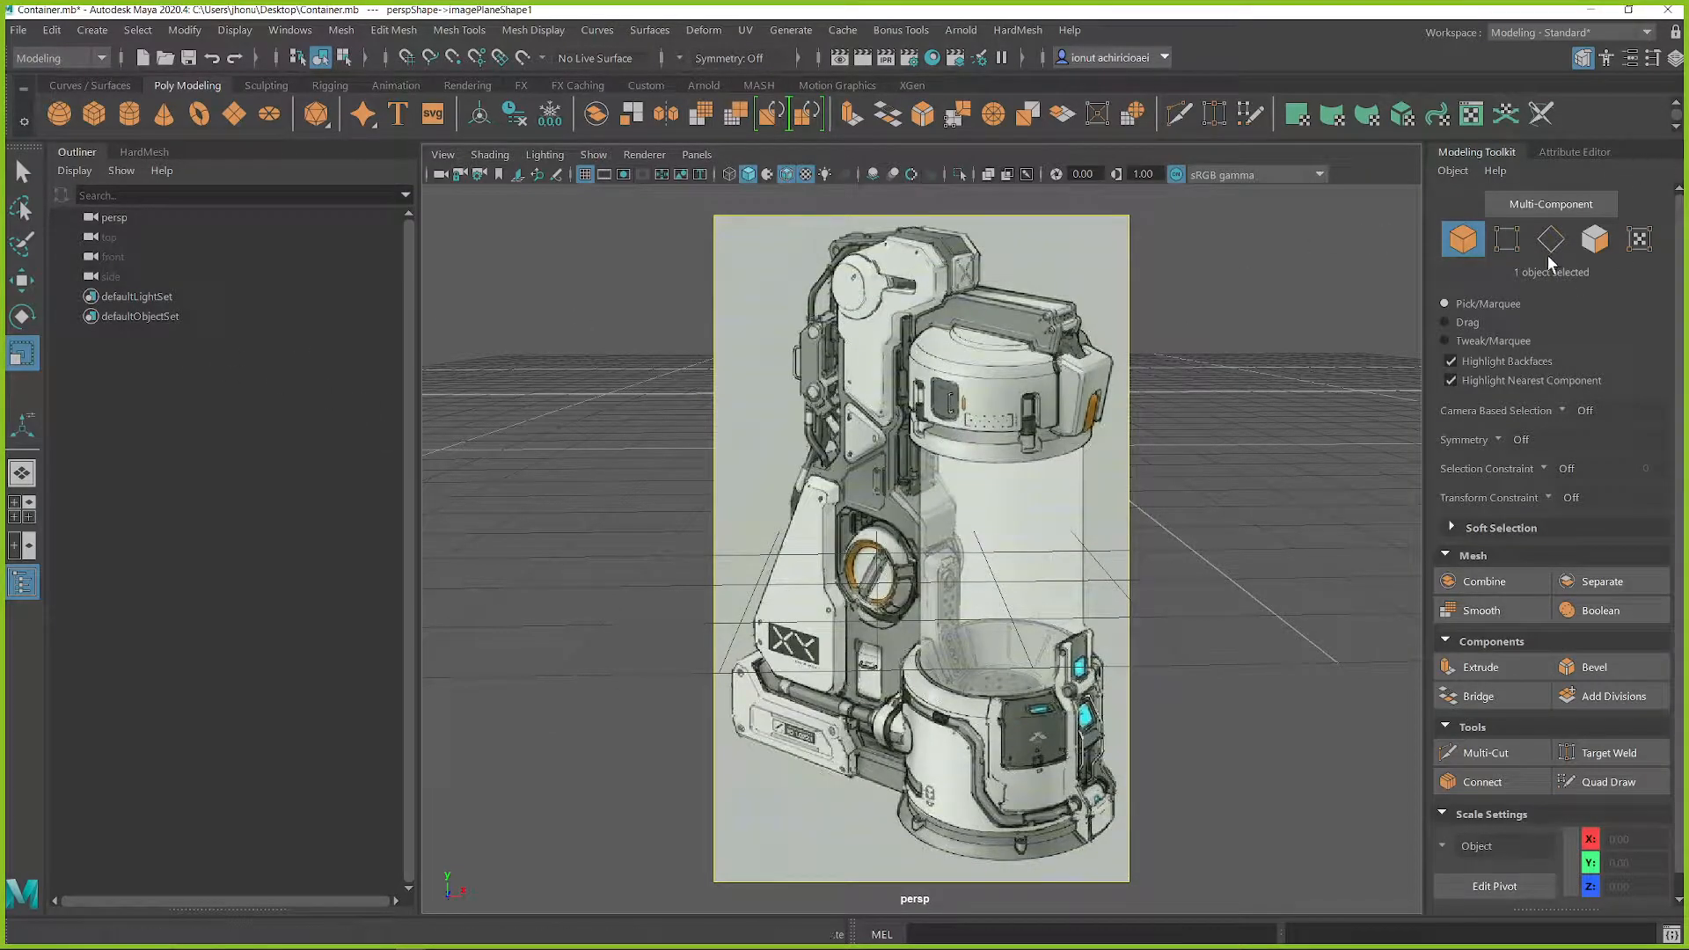
pyautogui.click(882, 313)
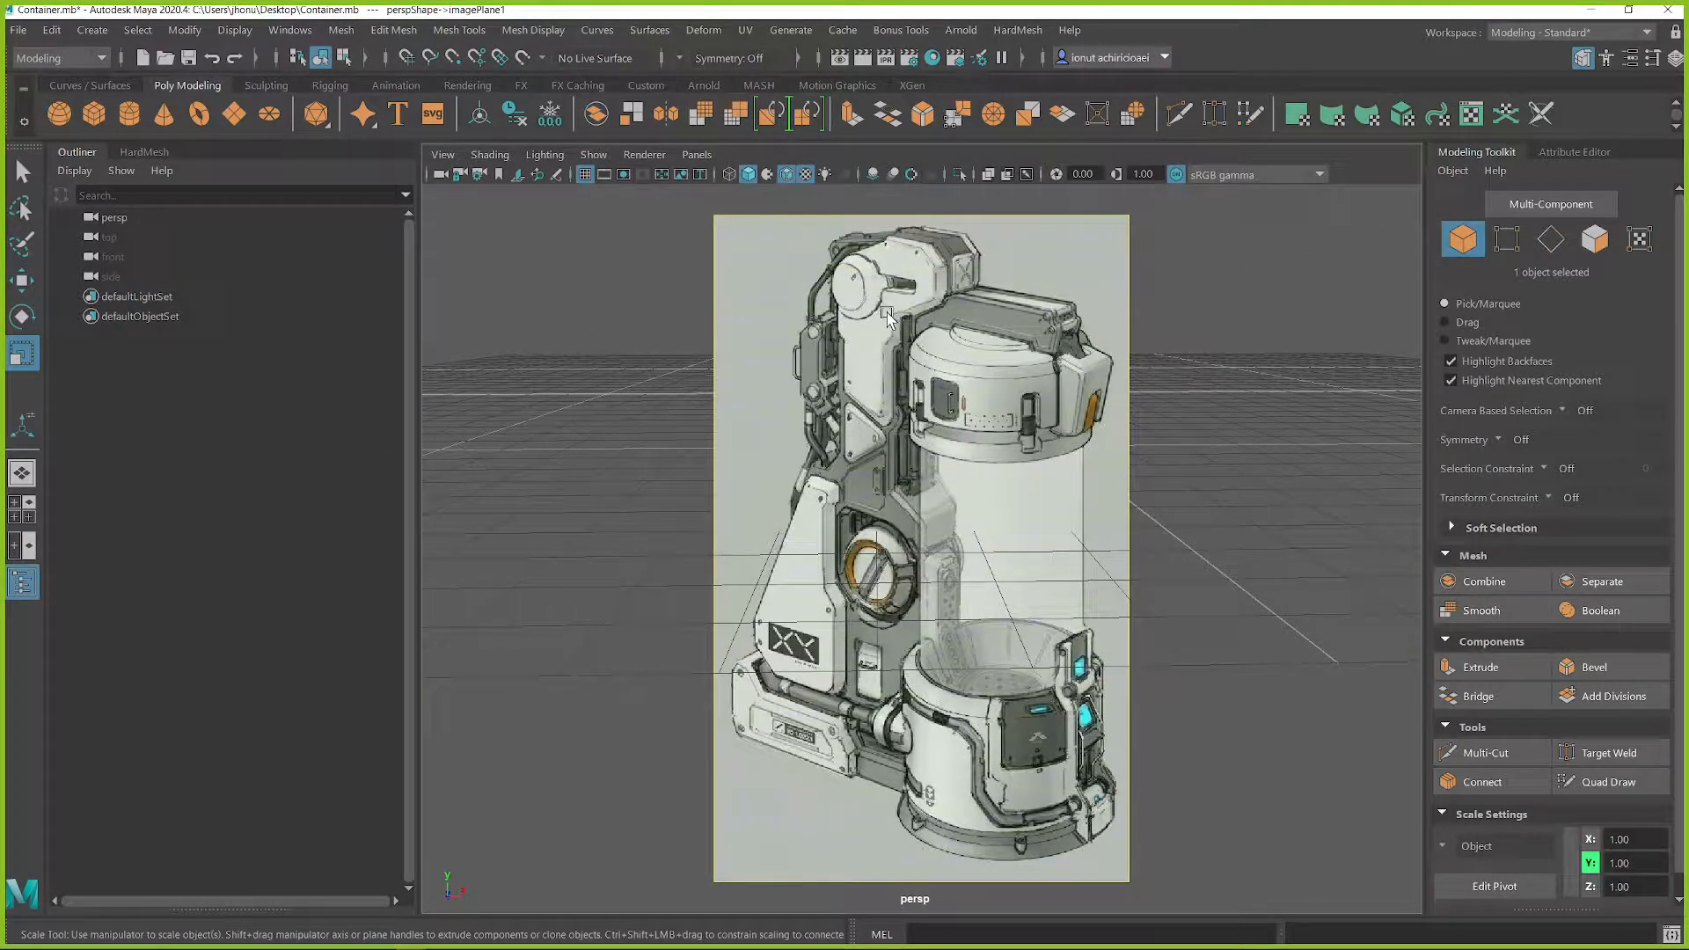
# Step: Delete the perspective view's image plane and import the Desktop container image starting with 4ed745bd0b as an image plane in the side view
pyautogui.press('Delete')
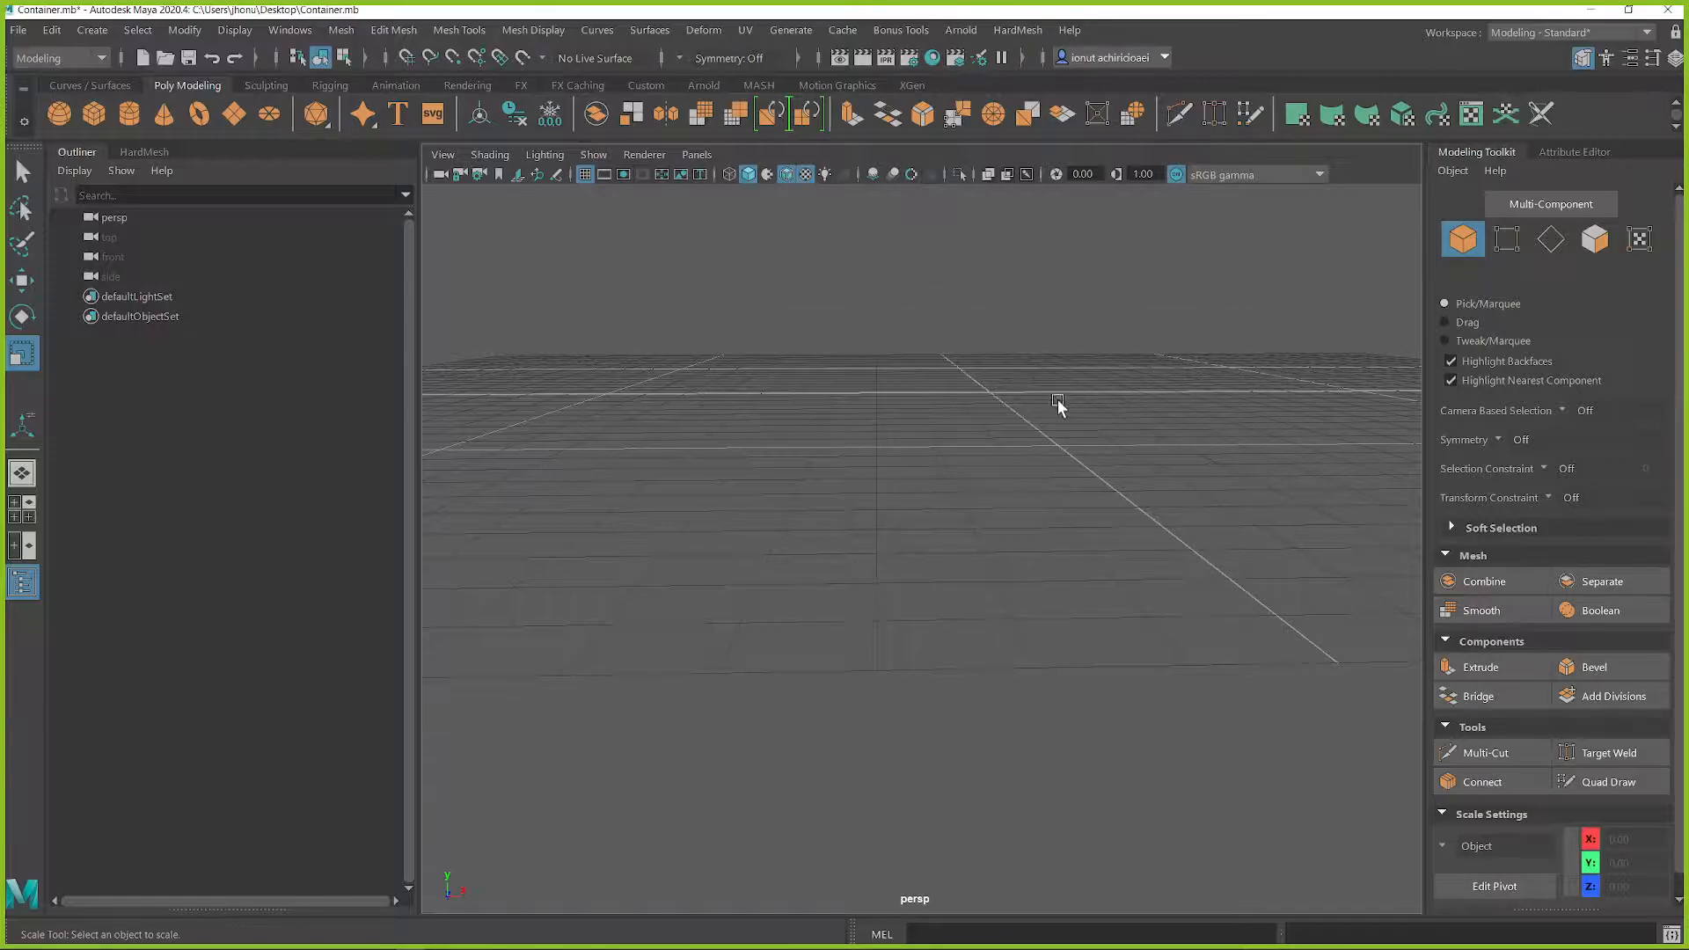
pyautogui.press('space')
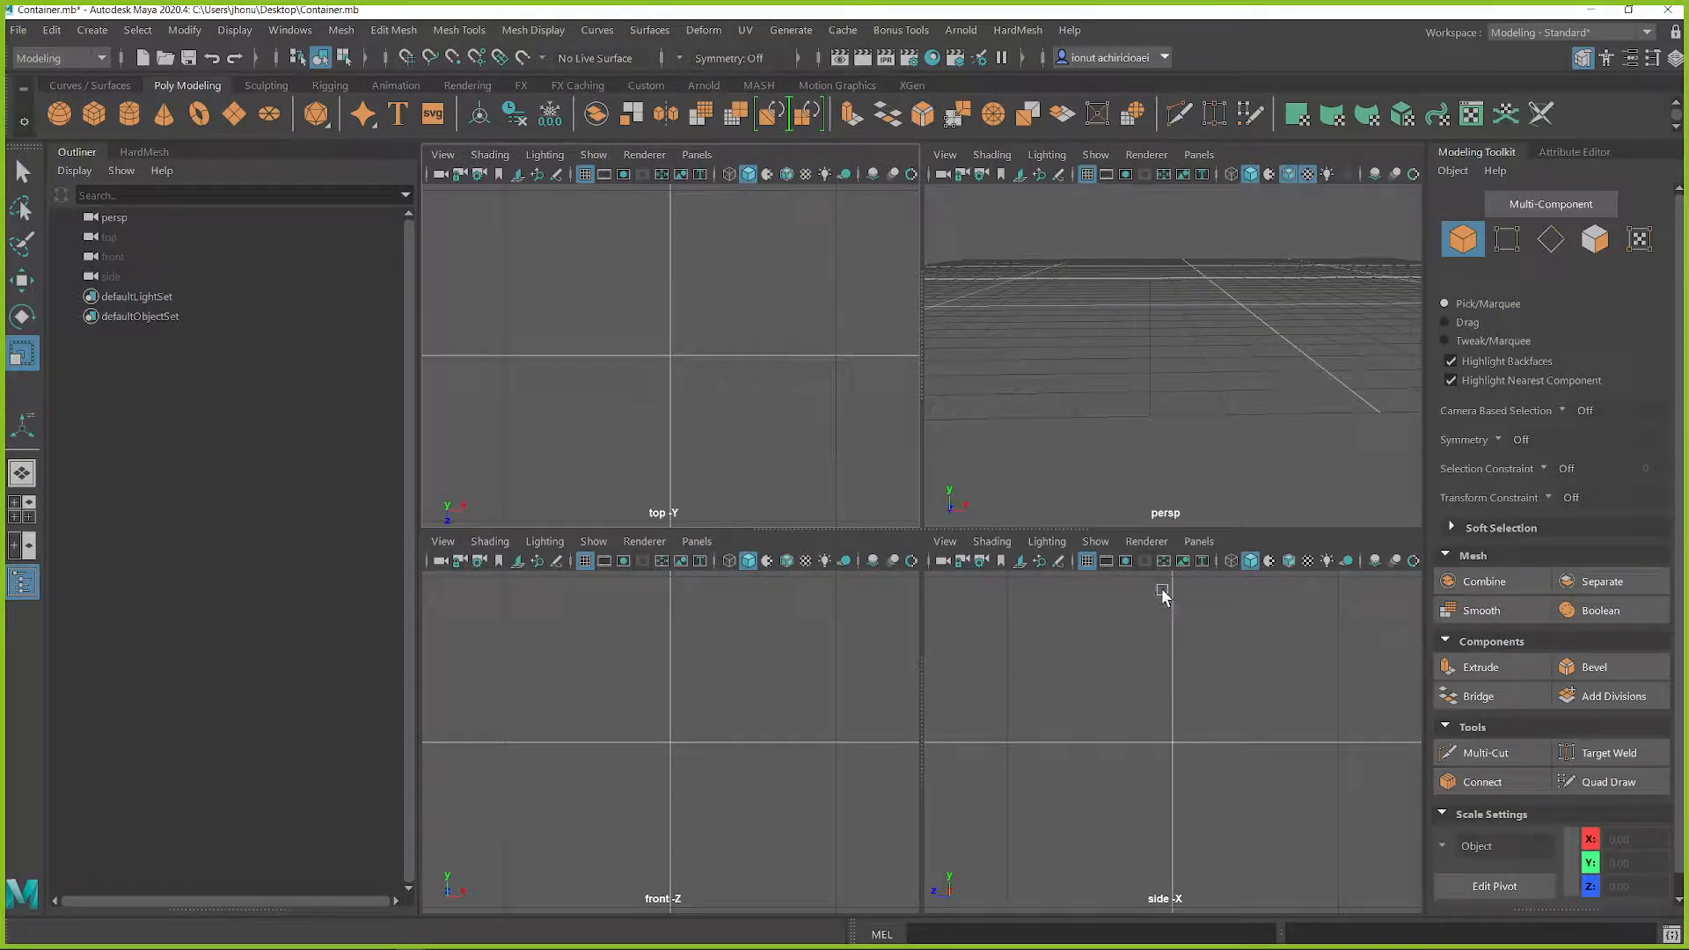
pyautogui.click(1195, 542)
pyautogui.click(946, 542)
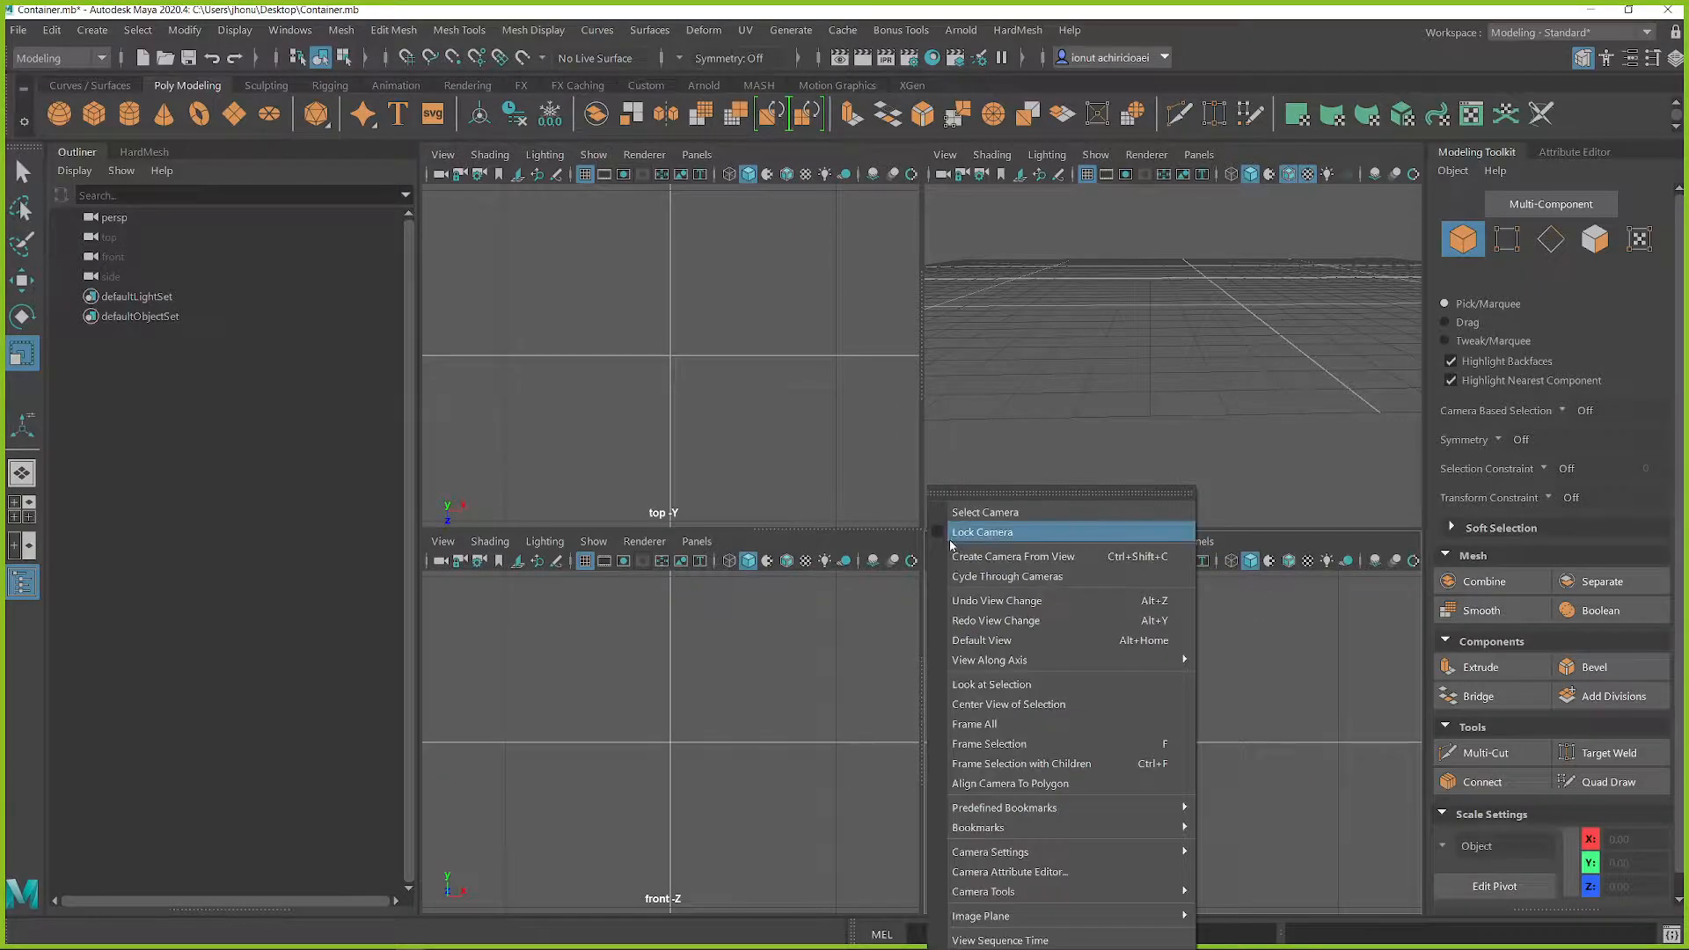
pyautogui.moveTo(1099, 916)
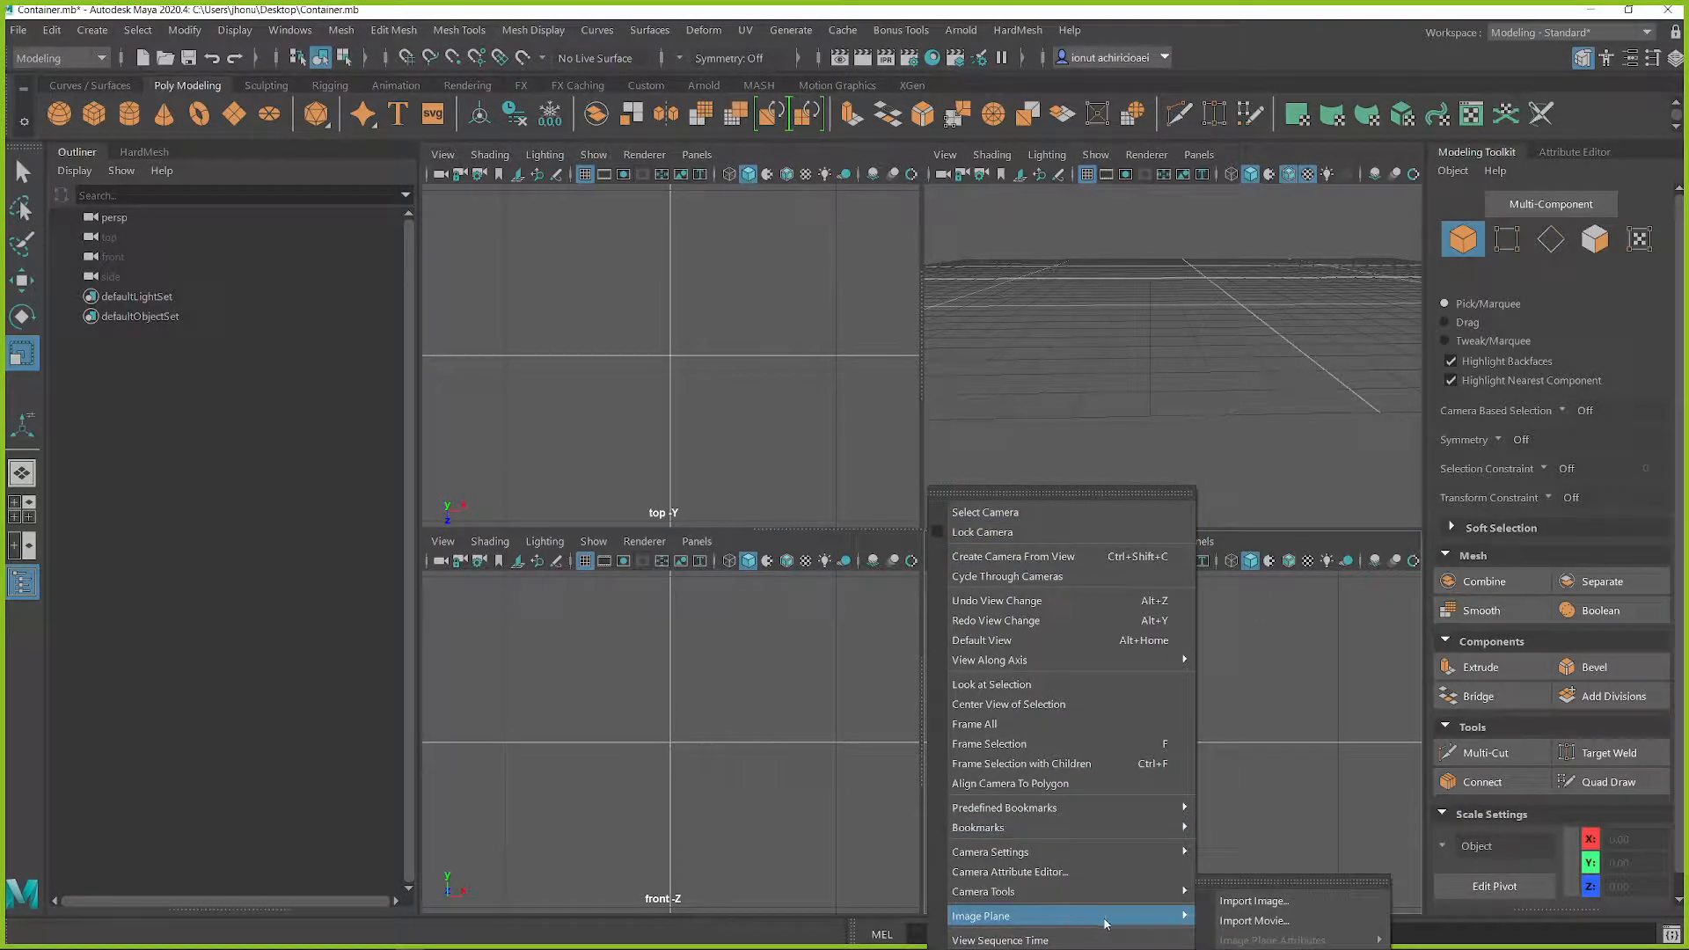
pyautogui.click(1250, 911)
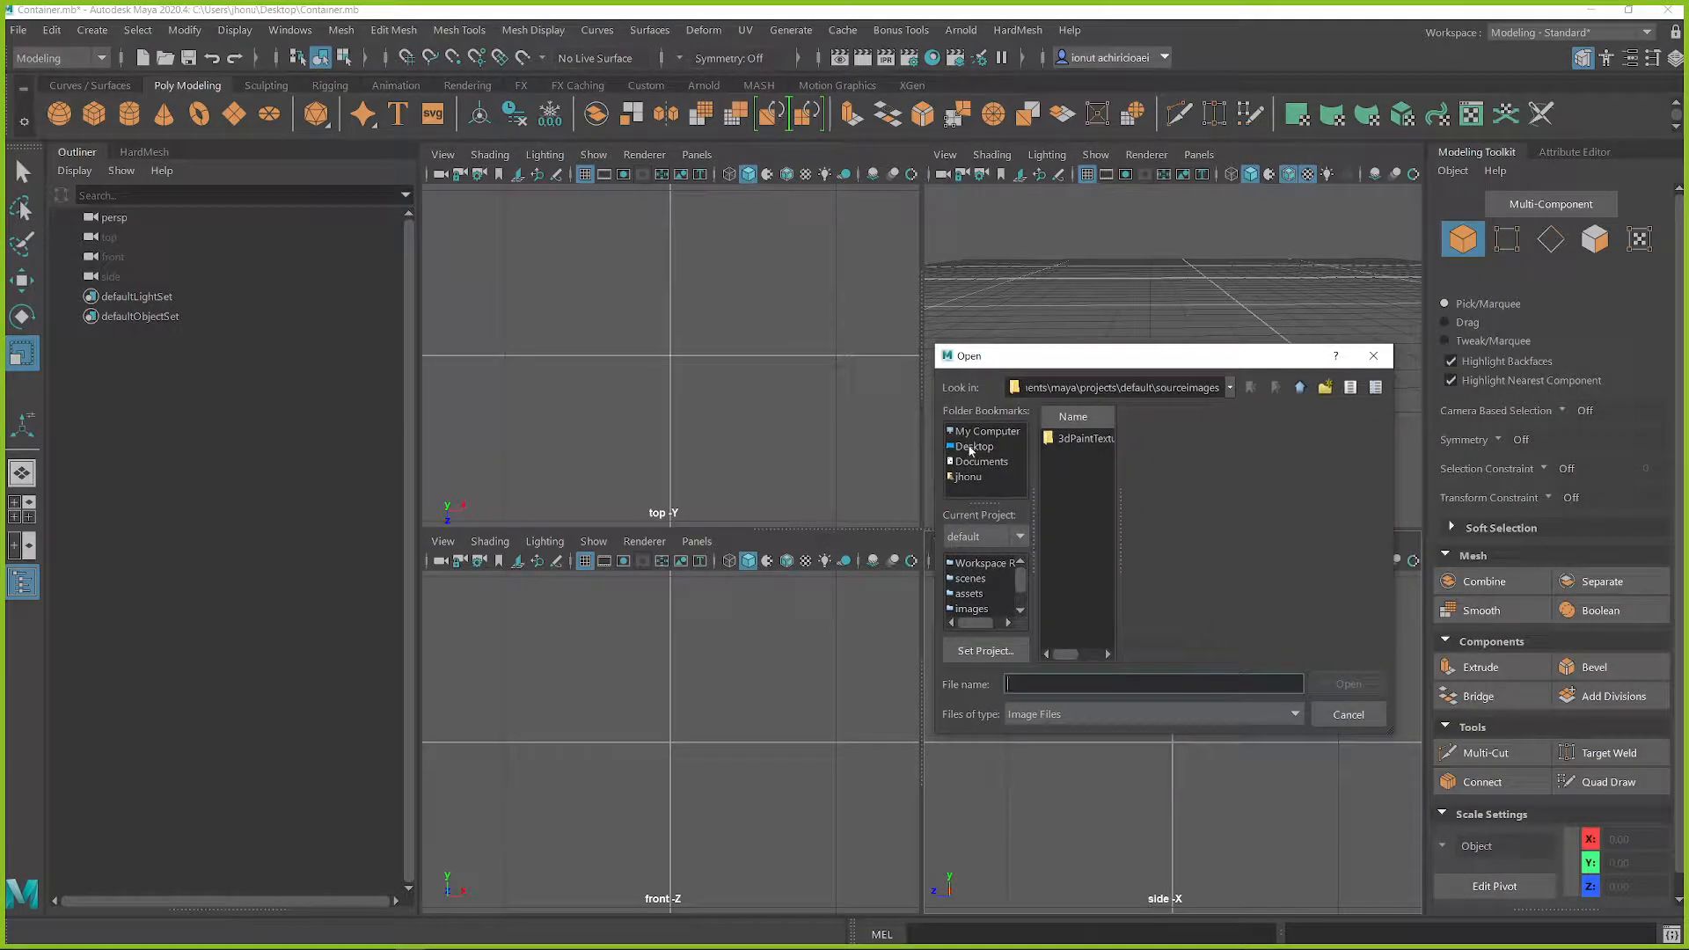
pyautogui.click(971, 447)
pyautogui.click(1080, 509)
pyautogui.click(1351, 685)
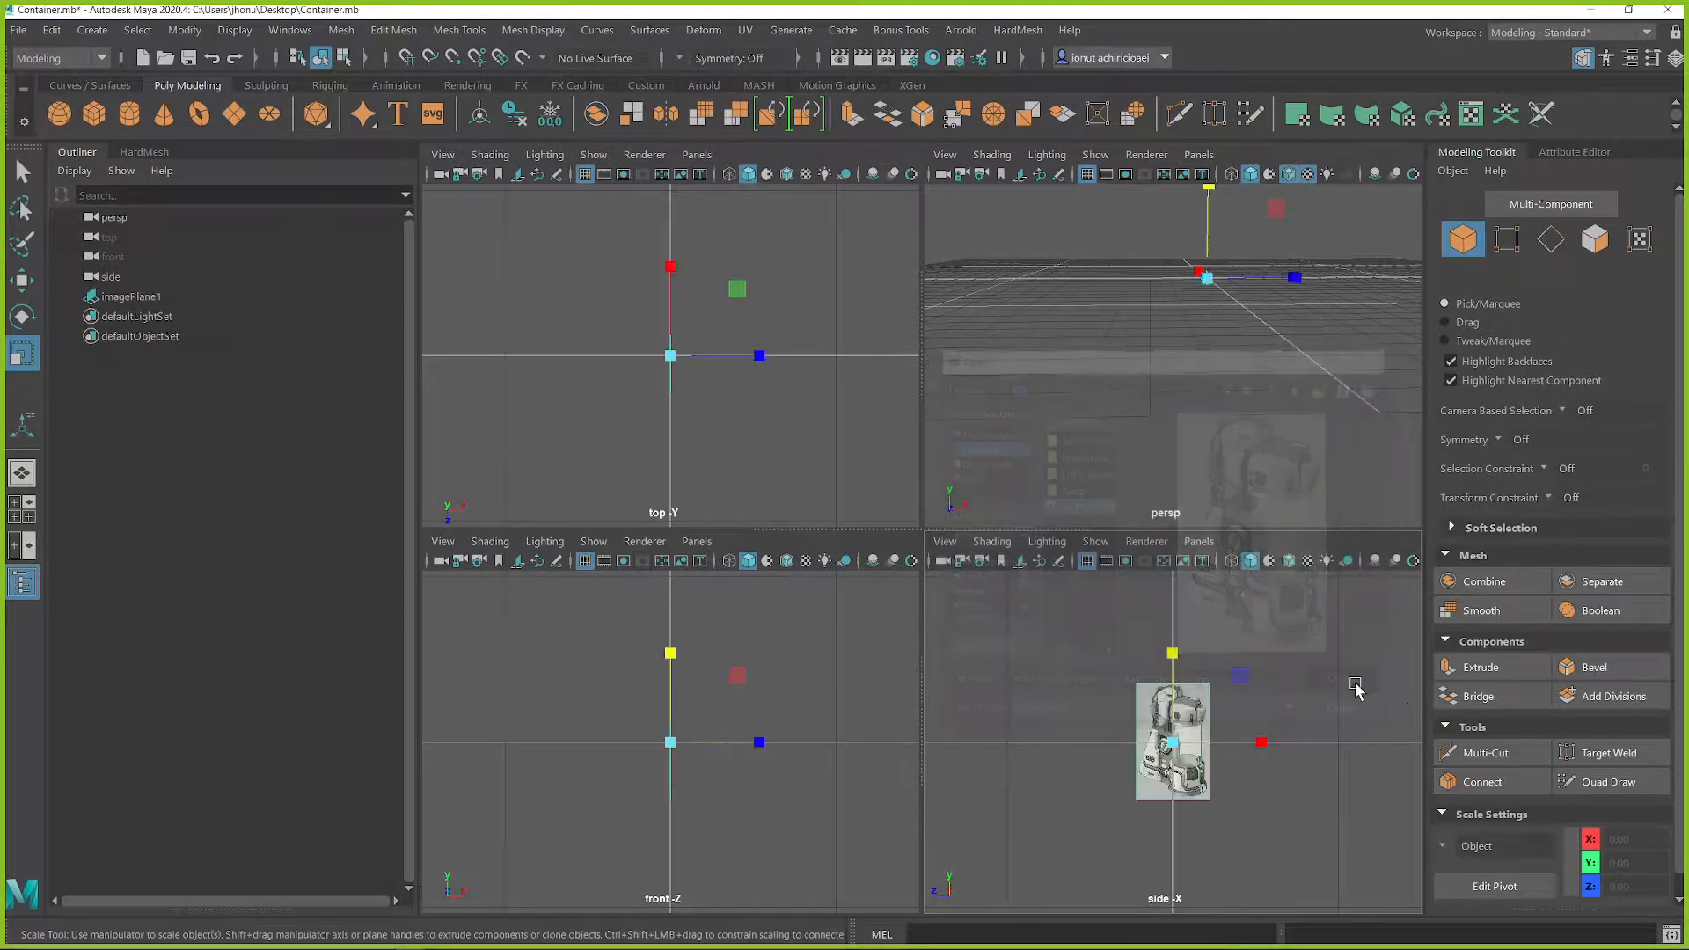
# Step: Scale up the container image plane uniformly and move it back along X, behind the grid origin
pyautogui.keyDown('alt'); pyautogui.moveTo(1177, 355); pyautogui.dragTo(1162, 342); pyautogui.keyUp('alt')
pyautogui.moveTo(1231, 262); pyautogui.dragTo(1278, 286)
pyautogui.keyDown('alt'); pyautogui.moveTo(1174, 337); pyautogui.dragTo(1228, 414); pyautogui.keyUp('alt')
pyautogui.moveTo(1129, 347)
pyautogui.mouseDown()
pyautogui.moveTo(1169, 357)
pyautogui.moveTo(1300, 320)
pyautogui.moveTo(1131, 370)
pyautogui.moveTo(1254, 384)
pyautogui.moveTo(1219, 323)
pyautogui.moveTo(1123, 354)
pyautogui.mouseUp()
pyautogui.press('w')
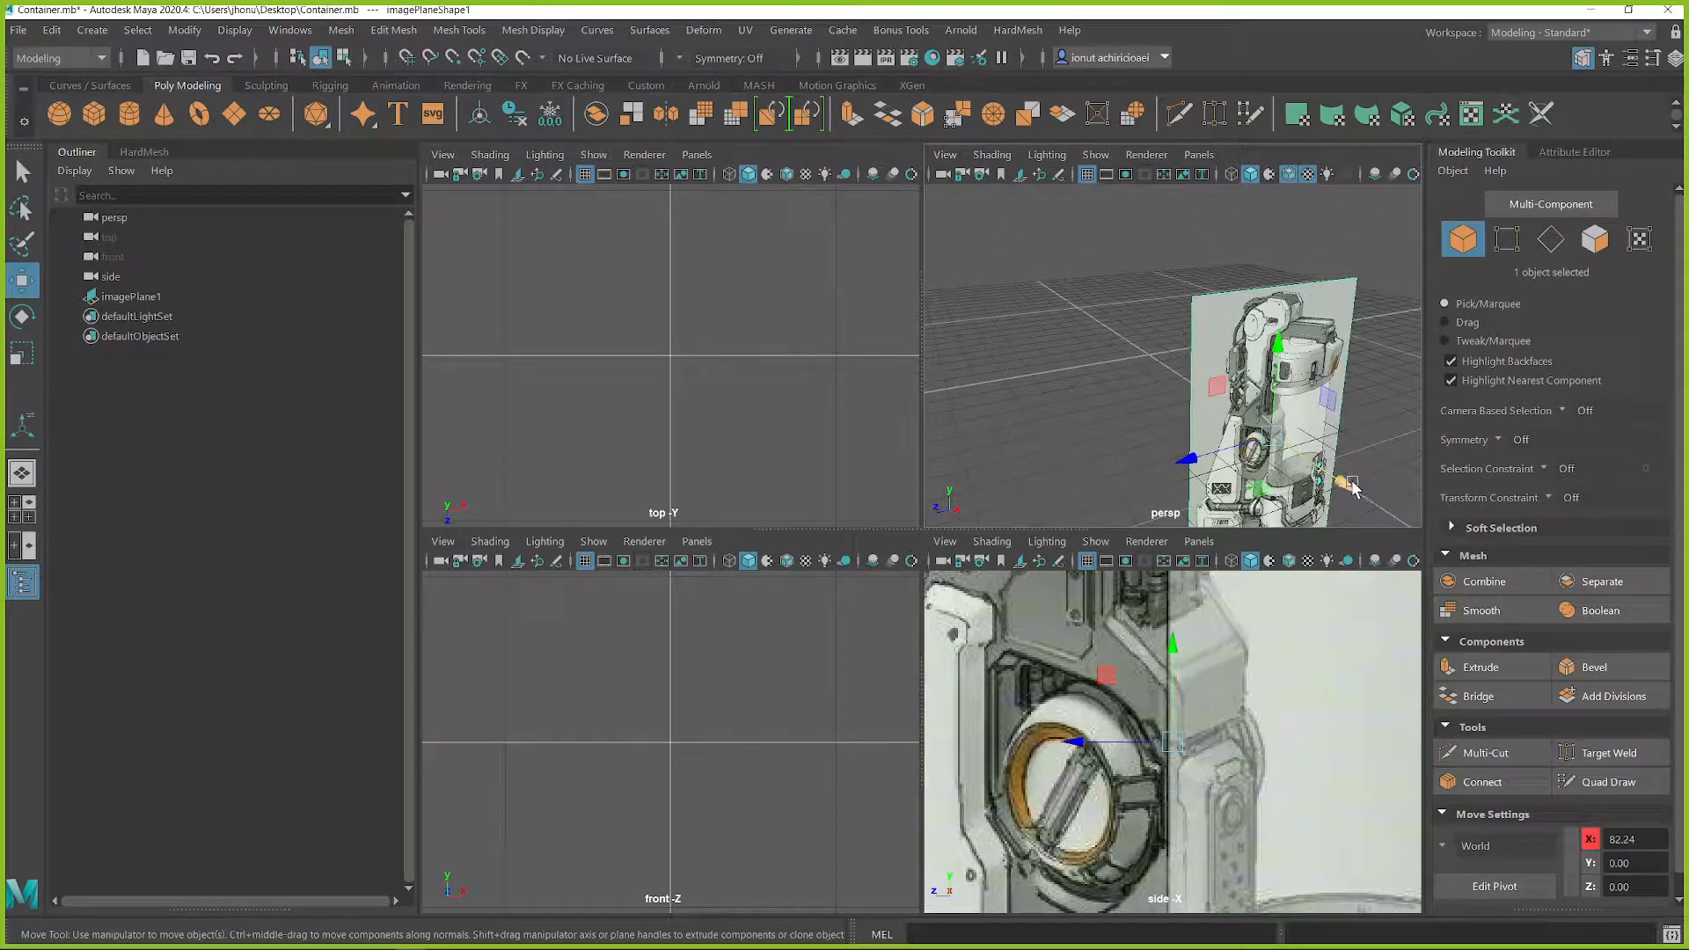
pyautogui.press('e')
pyautogui.keyDown('alt'); pyautogui.moveTo(1275, 458); pyautogui.dragTo(1060, 327); pyautogui.keyUp('alt')
pyautogui.press('w')
pyautogui.click(1176, 366)
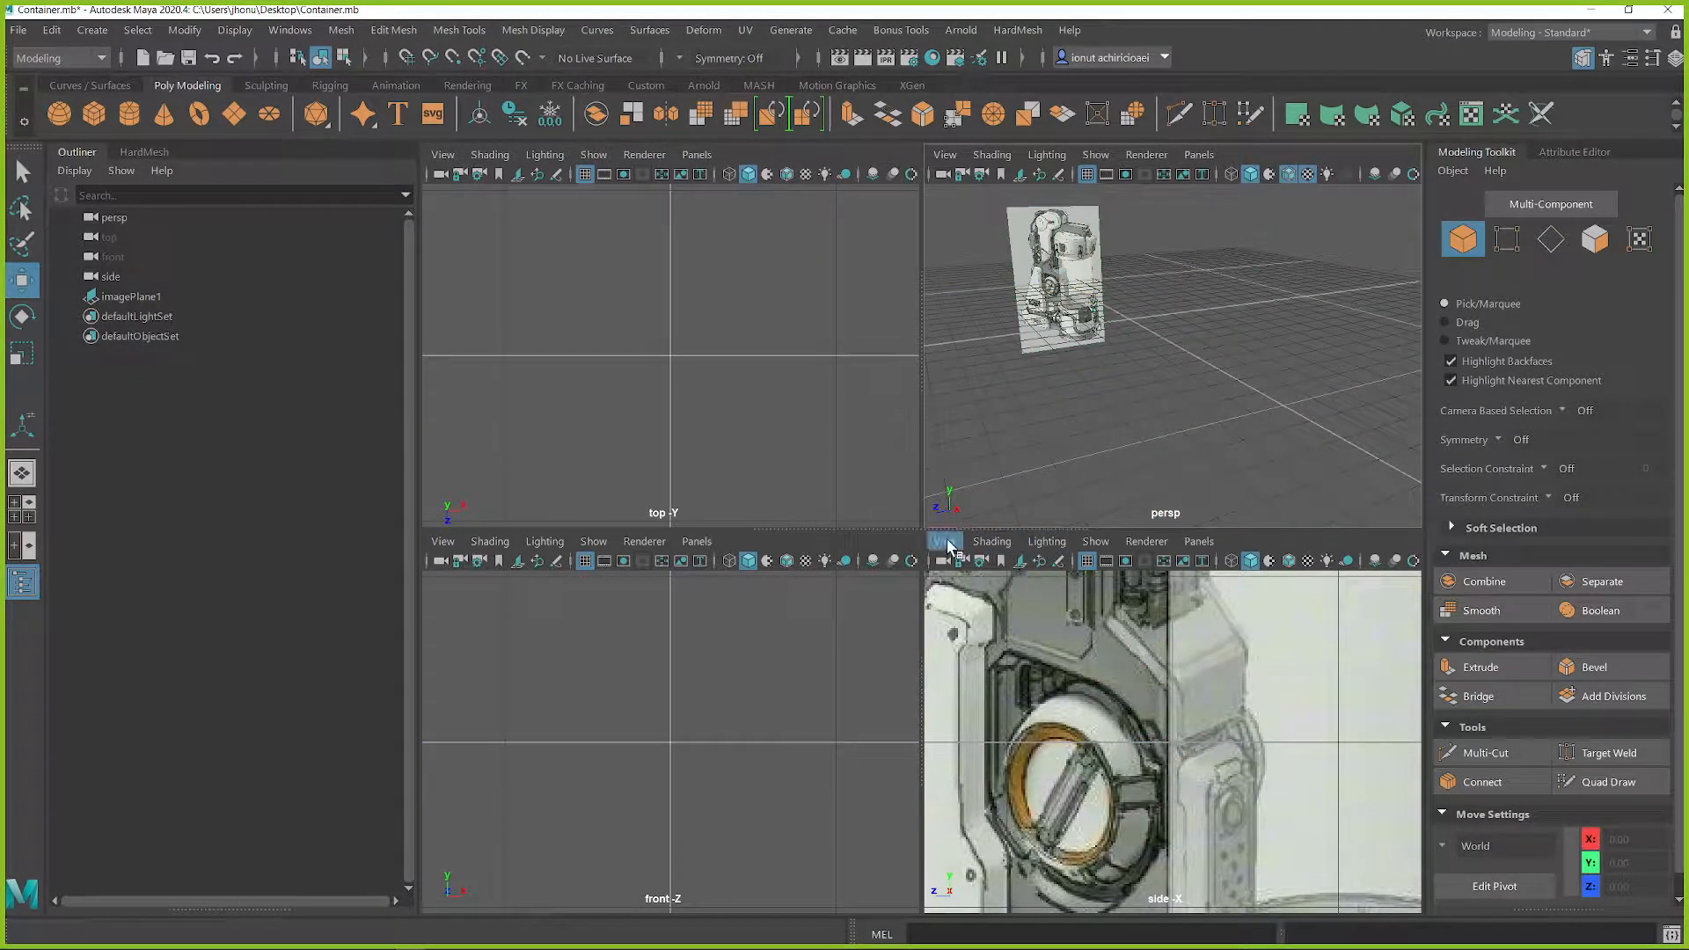
# Step: Import LabEnvironment.jpg from the Desktop as a second image plane in the side view
pyautogui.click(943, 541)
pyautogui.moveTo(1006, 493)
pyautogui.click(1253, 499)
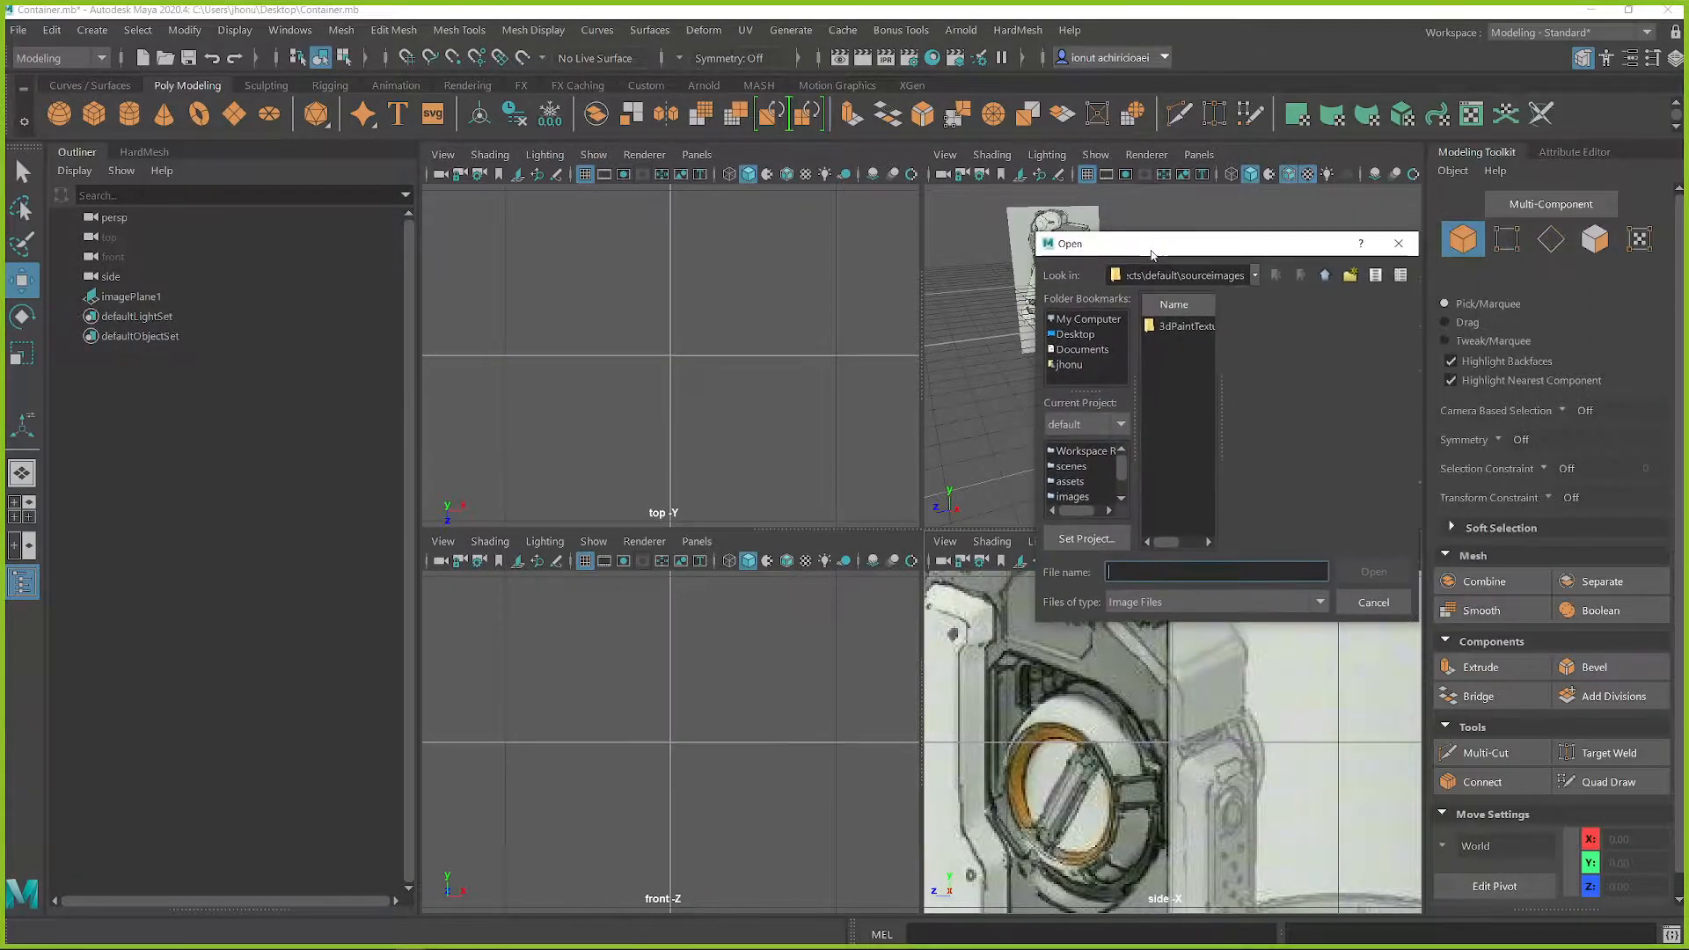
pyautogui.click(1084, 335)
pyautogui.click(1184, 413)
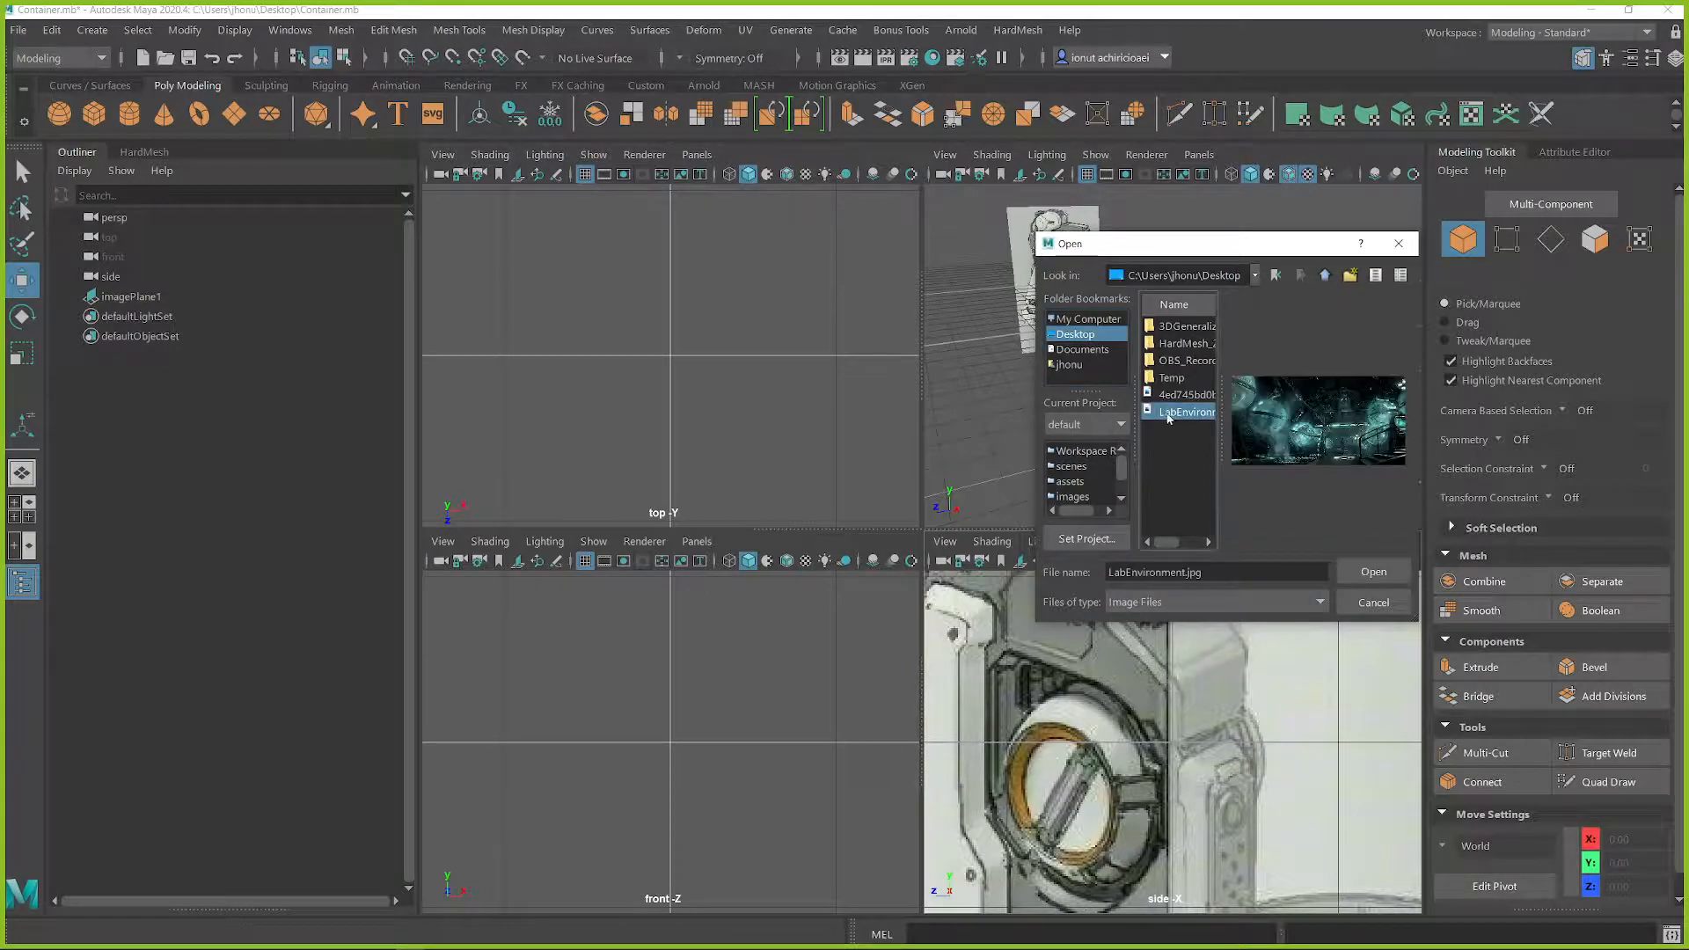
pyautogui.click(1370, 571)
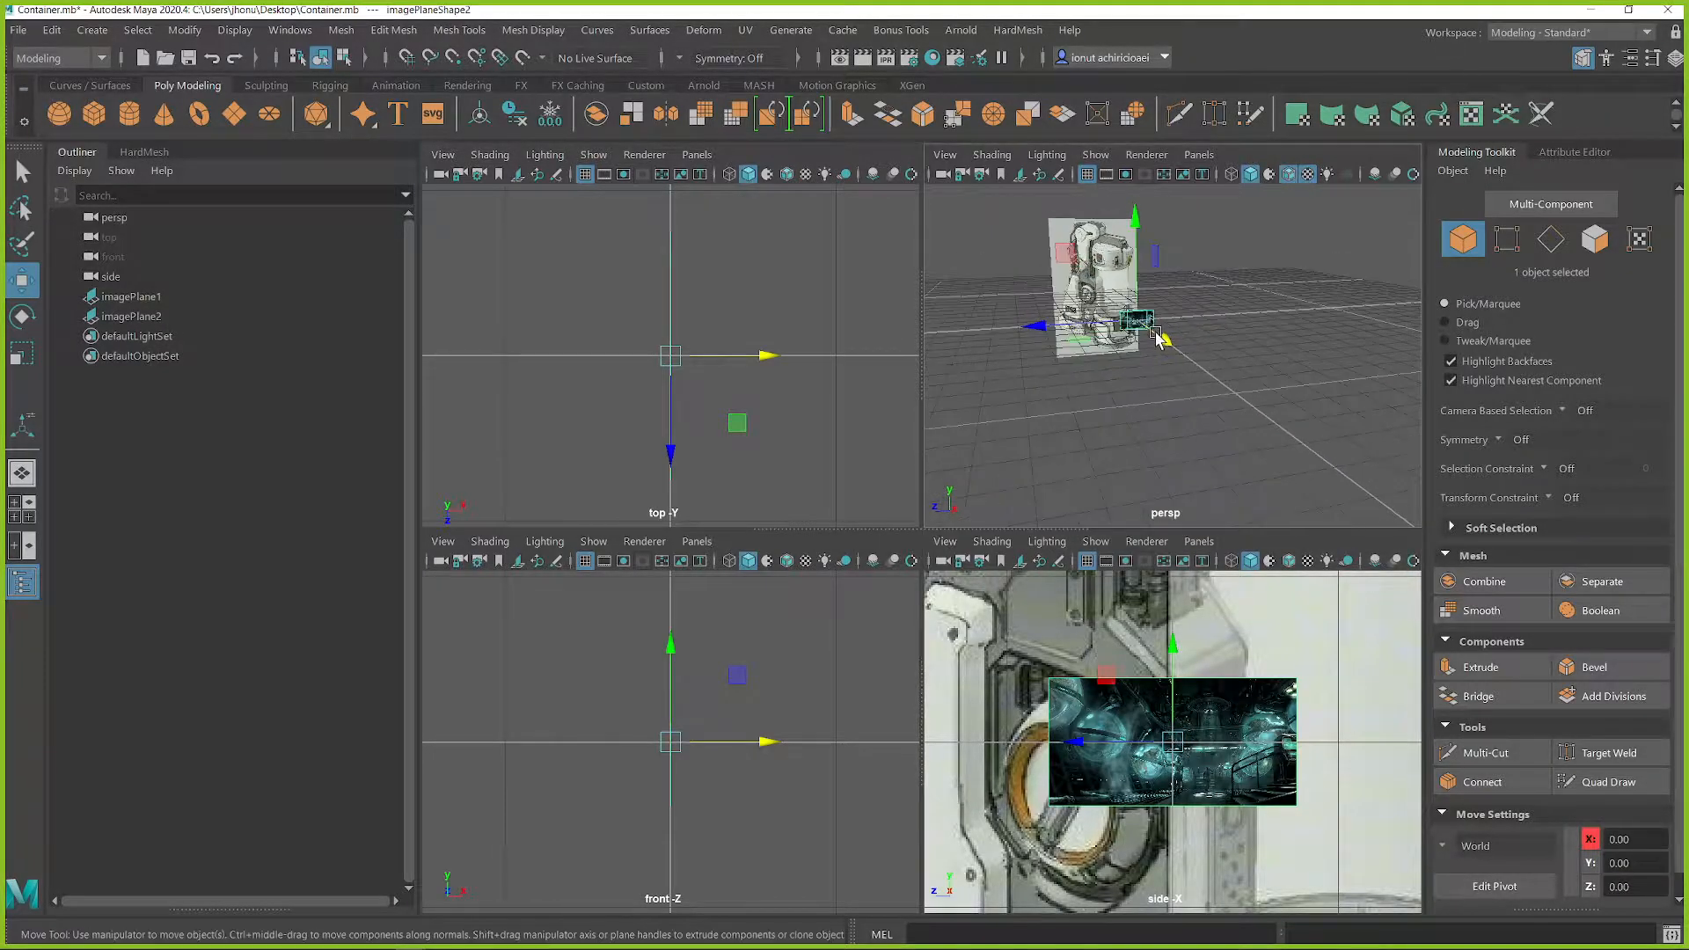
# Step: Scale up the lab environment image plane and move it beside the container plane, to about X -109, Z -91
pyautogui.press('r')
pyautogui.moveTo(1141, 321); pyautogui.dragTo(1229, 337)
pyautogui.keyDown('alt'); pyautogui.moveTo(1188, 308); pyautogui.dragTo(1170, 239); pyautogui.keyUp('alt')
pyautogui.press('w')
pyautogui.keyDown('alt'); pyautogui.moveTo(1114, 250); pyautogui.dragTo(1117, 322, button='middle'); pyautogui.keyUp('alt')
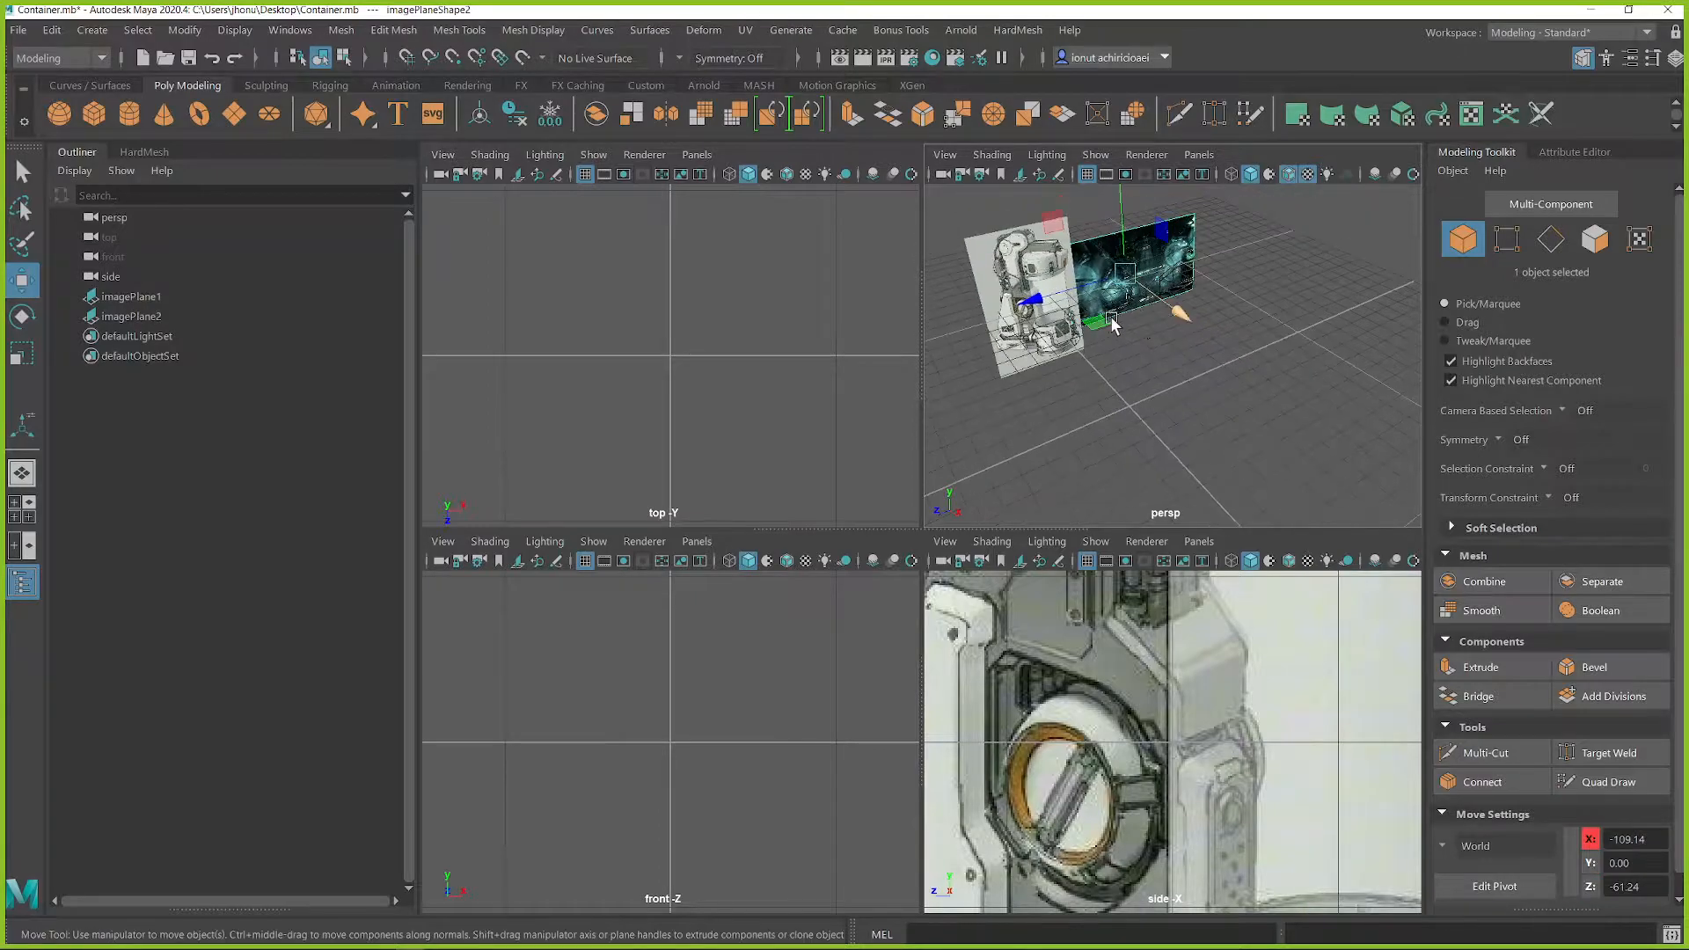
pyautogui.moveTo(1078, 289); pyautogui.dragTo(1115, 278)
# Step: Enlarge the perspective view to full size, hide its grid, and deselect the lab environment image plane
pyautogui.press('space')
pyautogui.keyDown('alt'); pyautogui.moveTo(946, 538); pyautogui.dragTo(887, 475); pyautogui.keyUp('alt')
pyautogui.scroll(3, 1147, 507)
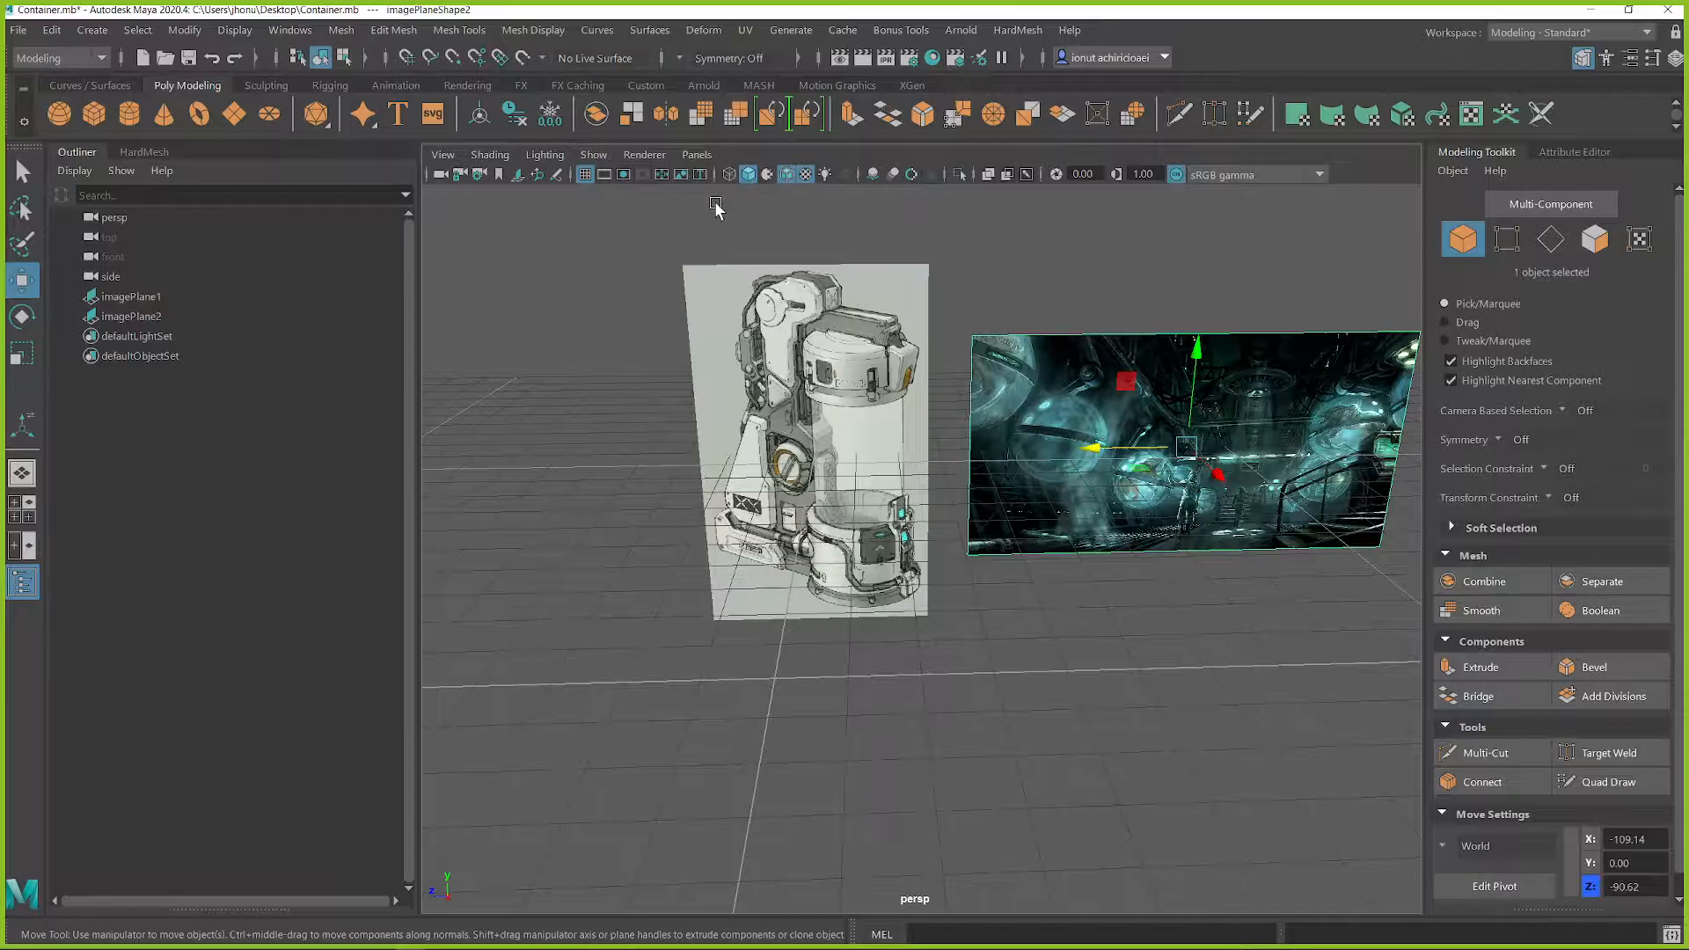
pyautogui.click(587, 176)
pyautogui.keyDown('alt'); pyautogui.moveTo(953, 469); pyautogui.dragTo(958, 473); pyautogui.keyUp('alt')
pyautogui.moveTo(1184, 490); pyautogui.dragTo(1146, 490)
pyautogui.click(1145, 639)
pyautogui.keyDown('alt'); pyautogui.moveTo(1128, 657); pyautogui.dragTo(1519, 691); pyautogui.keyUp('alt')
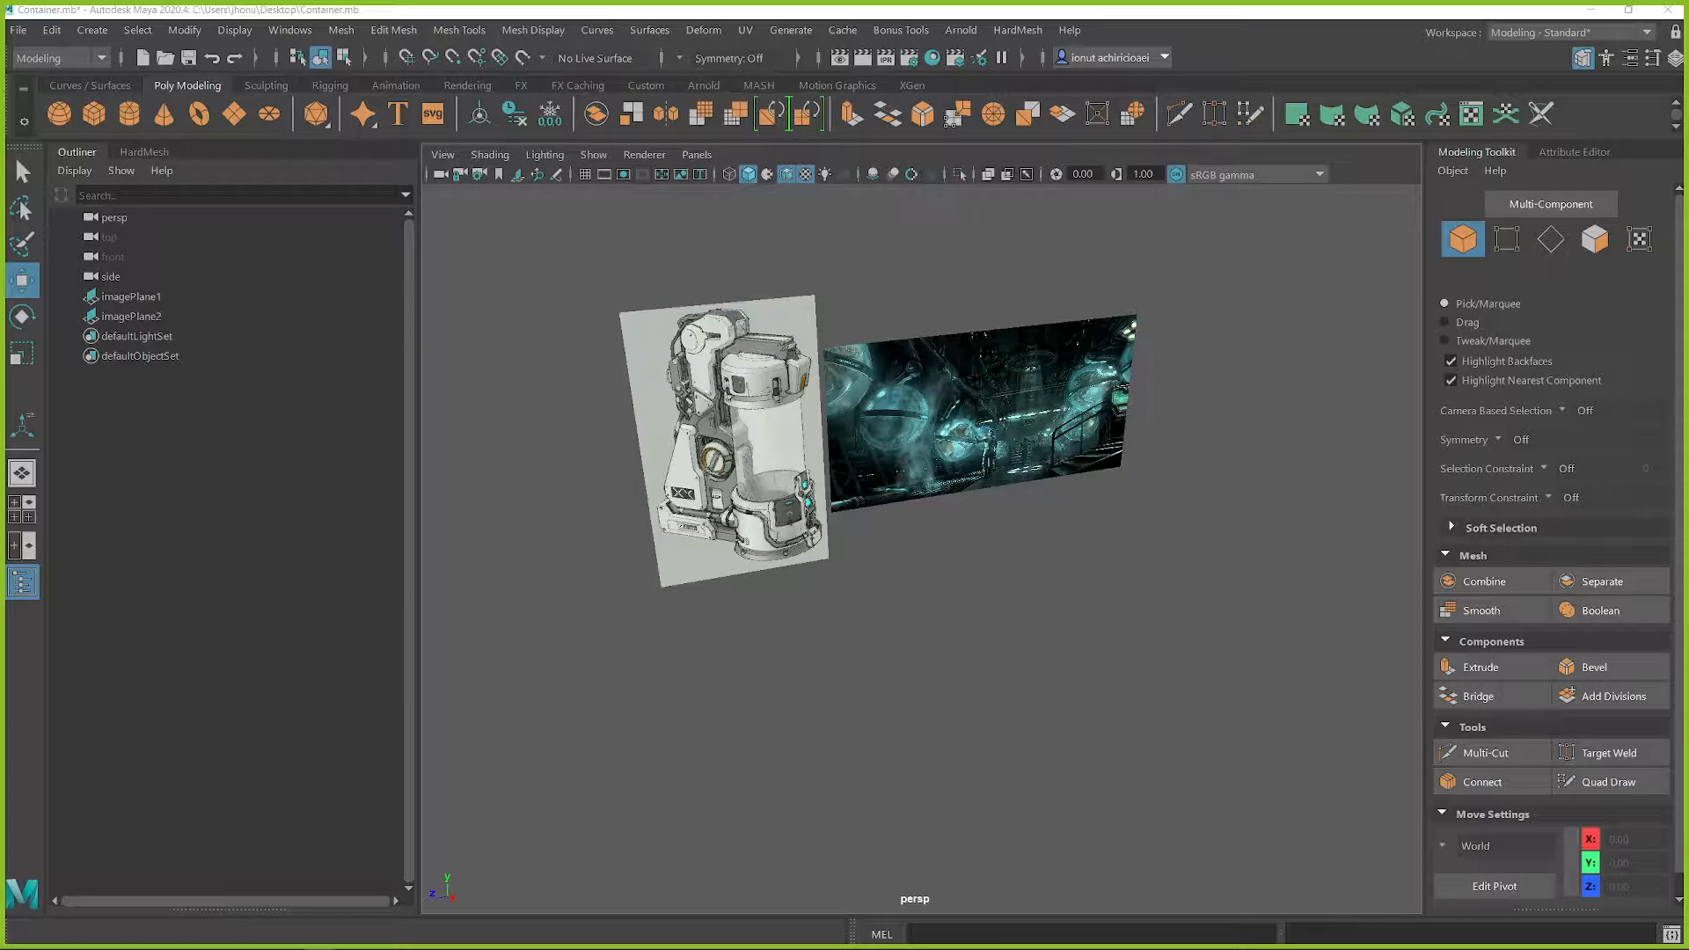
# Step: Show the grid and raise the container image plane along Y so it stands above the grid
pyautogui.keyDown('alt'); pyautogui.moveTo(864, 564); pyautogui.dragTo(863, 496, button='middle'); pyautogui.keyUp('alt')
pyautogui.click(587, 179)
pyautogui.keyDown('alt'); pyautogui.moveTo(953, 499); pyautogui.dragTo(968, 526); pyautogui.keyUp('alt')
pyautogui.keyDown('alt'); pyautogui.moveTo(967, 526); pyautogui.dragTo(1080, 558, button='middle'); pyautogui.keyUp('alt')
pyautogui.click(792, 313)
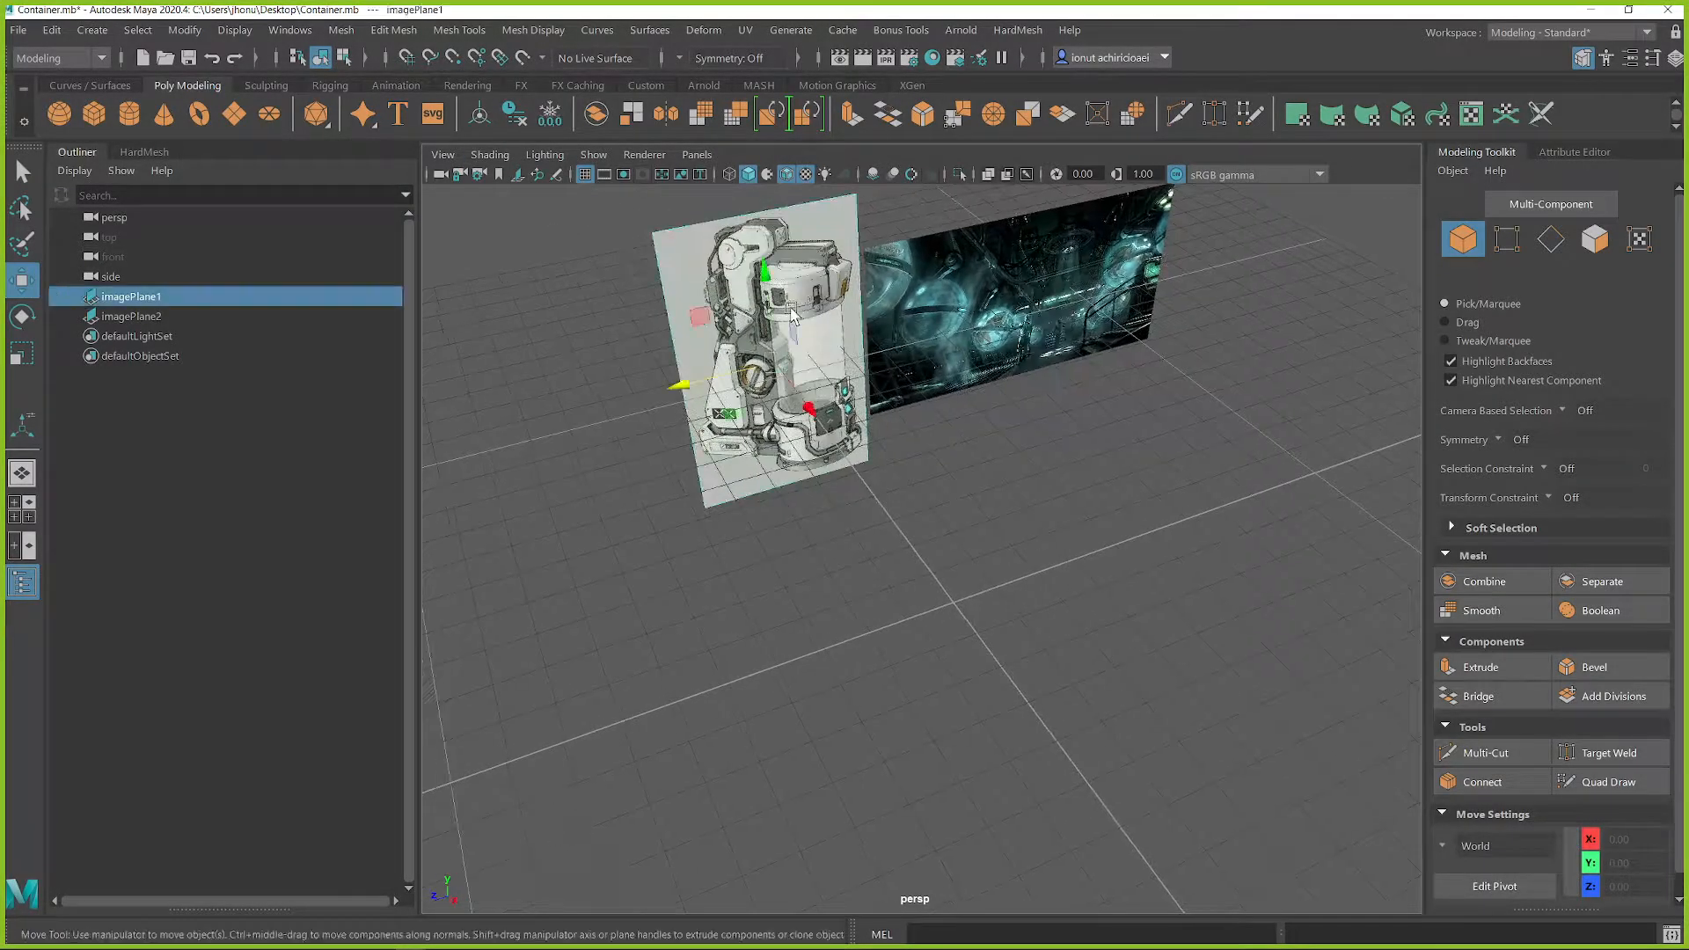
pyautogui.keyDown('alt'); pyautogui.moveTo(820, 450); pyautogui.dragTo(773, 387); pyautogui.keyUp('alt')
pyautogui.moveTo(910, 424); pyautogui.dragTo(924, 286)
# Step: Raise the lab environment image plane to about Y 25 so it stands above the grid, and deselect it
pyautogui.click(1100, 459)
pyautogui.moveTo(1171, 421); pyautogui.dragTo(1177, 327)
pyautogui.keyDown('alt'); pyautogui.moveTo(843, 425); pyautogui.dragTo(858, 392); pyautogui.keyUp('alt')
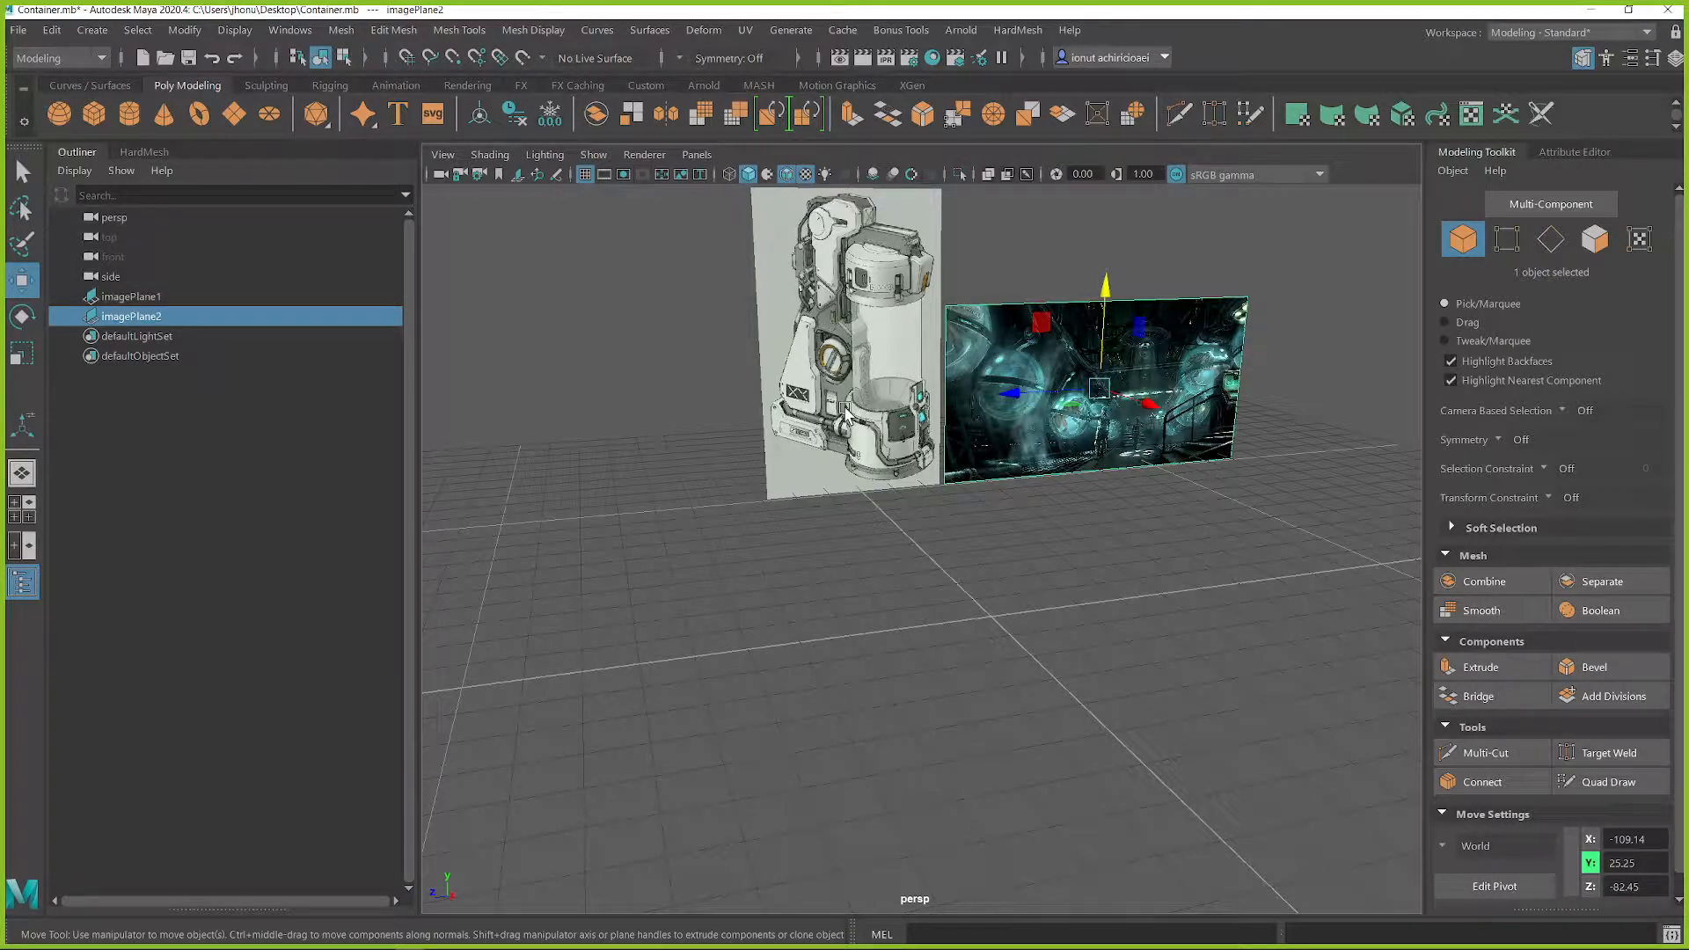
pyautogui.click(1003, 205)
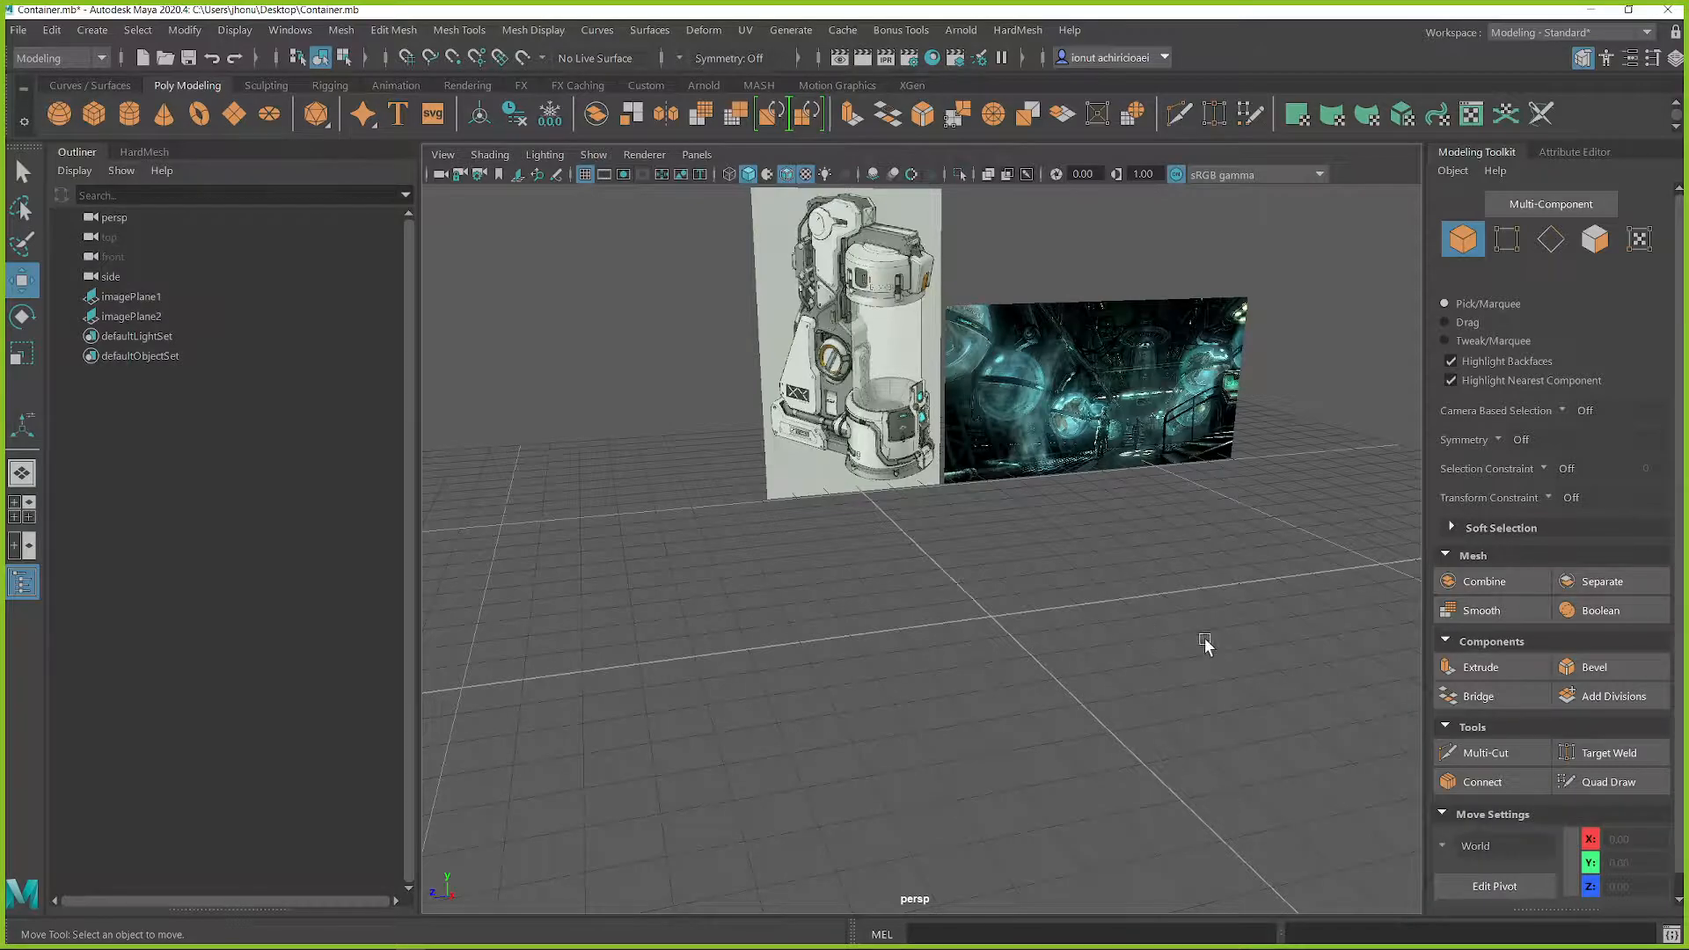
# Step: Create a polygon cylinder at the grid origin, unscaled, and show its polyCylinder1 attributes
pyautogui.keyDown('shift'); pyautogui.rightClick(1164, 515); pyautogui.keyUp('shift')
pyautogui.keyDown('shift'); pyautogui.moveTo(1062, 523); pyautogui.dragTo(1060, 523, button='right'); pyautogui.keyUp('shift')
pyautogui.keyDown('alt'); pyautogui.moveTo(1059, 528); pyautogui.dragTo(1065, 616); pyautogui.keyUp('alt')
pyautogui.press('r')
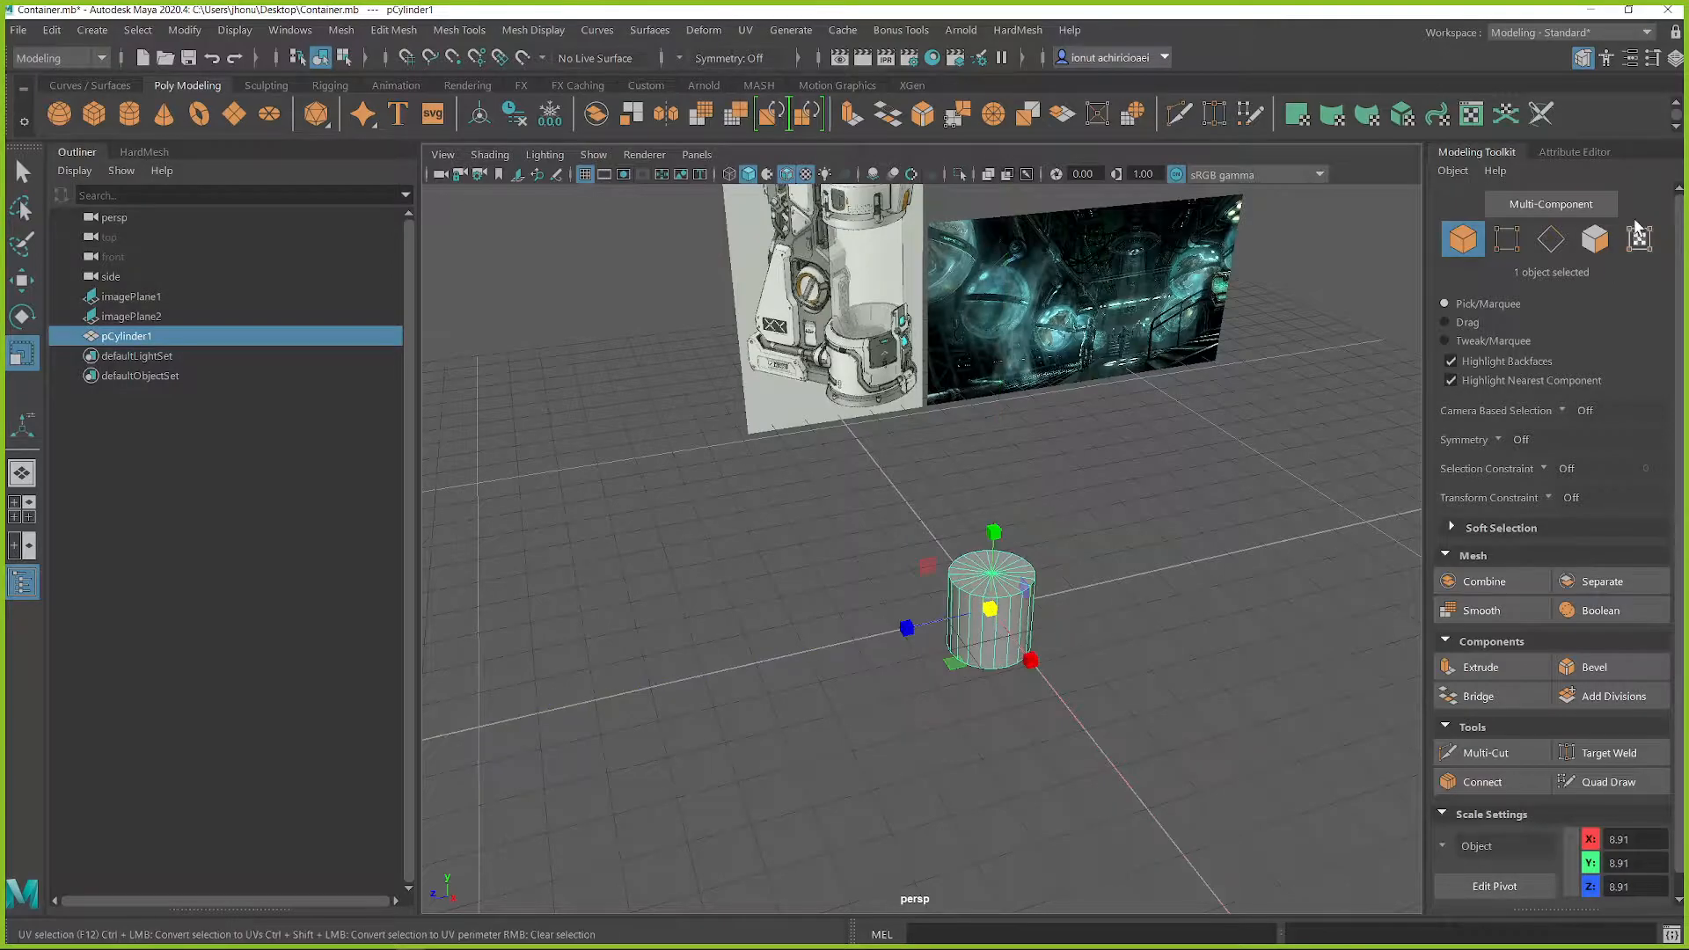
pyautogui.hotkey('ctrl', 'z')
pyautogui.click(1625, 56)
pyautogui.click(1626, 56)
pyautogui.click(1625, 56)
pyautogui.click(1452, 205)
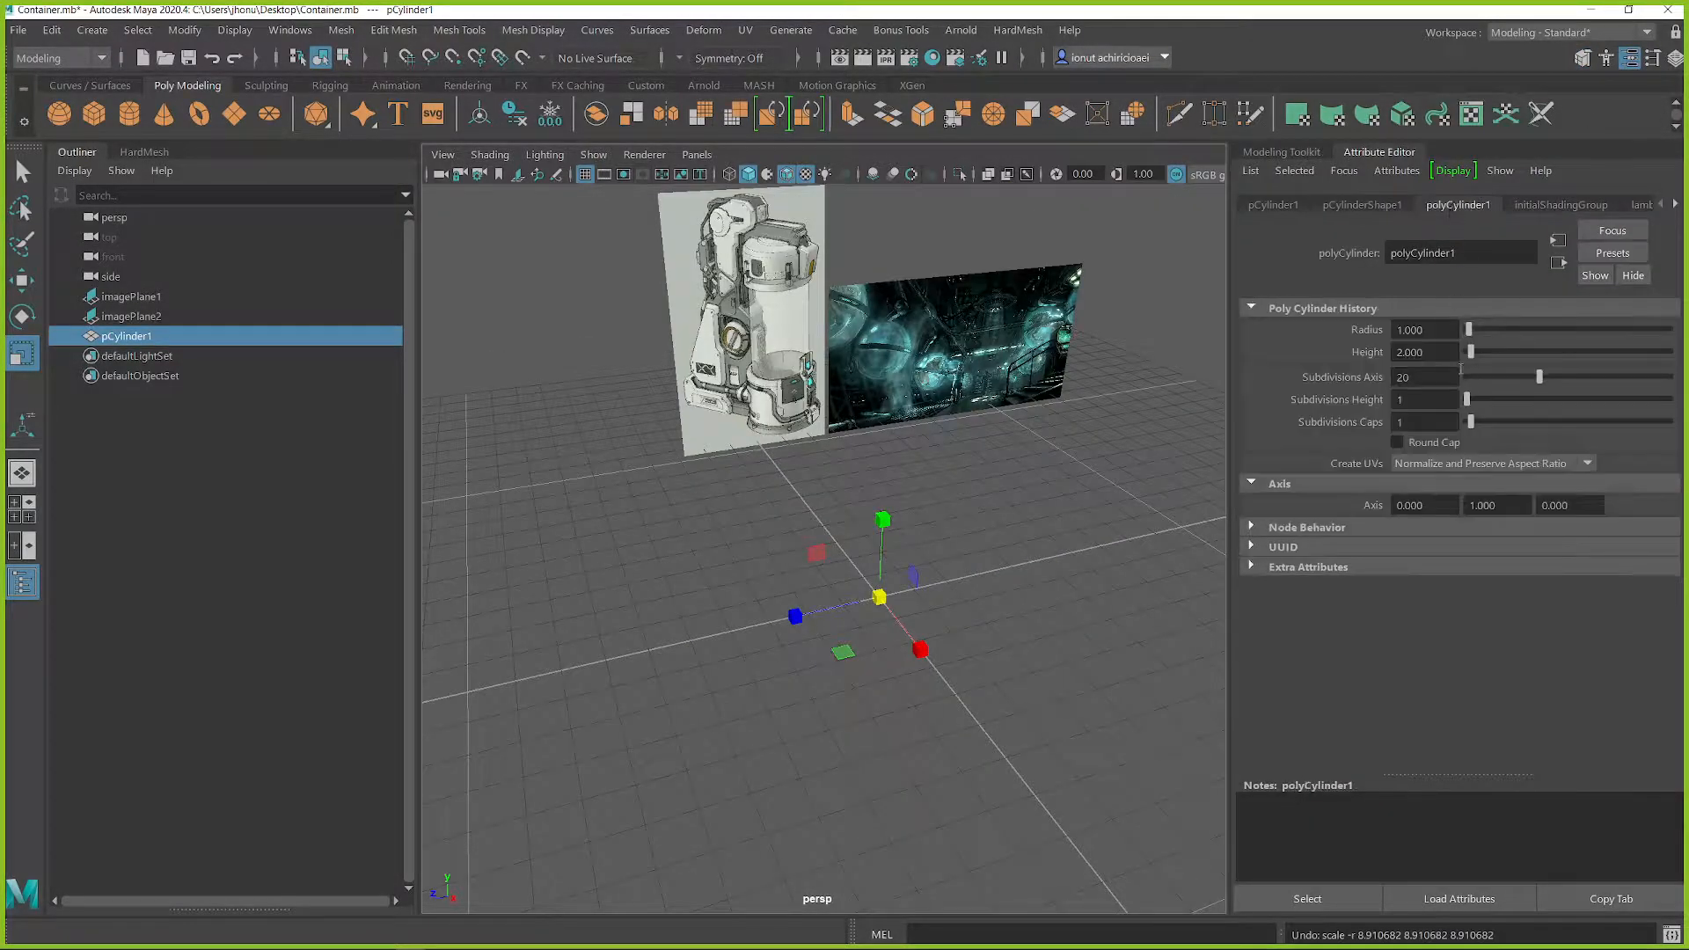
# Step: Set the cylinder's height to 150 and its radius to 30
pyautogui.moveTo(1478, 350); pyautogui.dragTo(1526, 353)
pyautogui.click(1392, 352)
pyautogui.write('150')
pyautogui.press('Return')
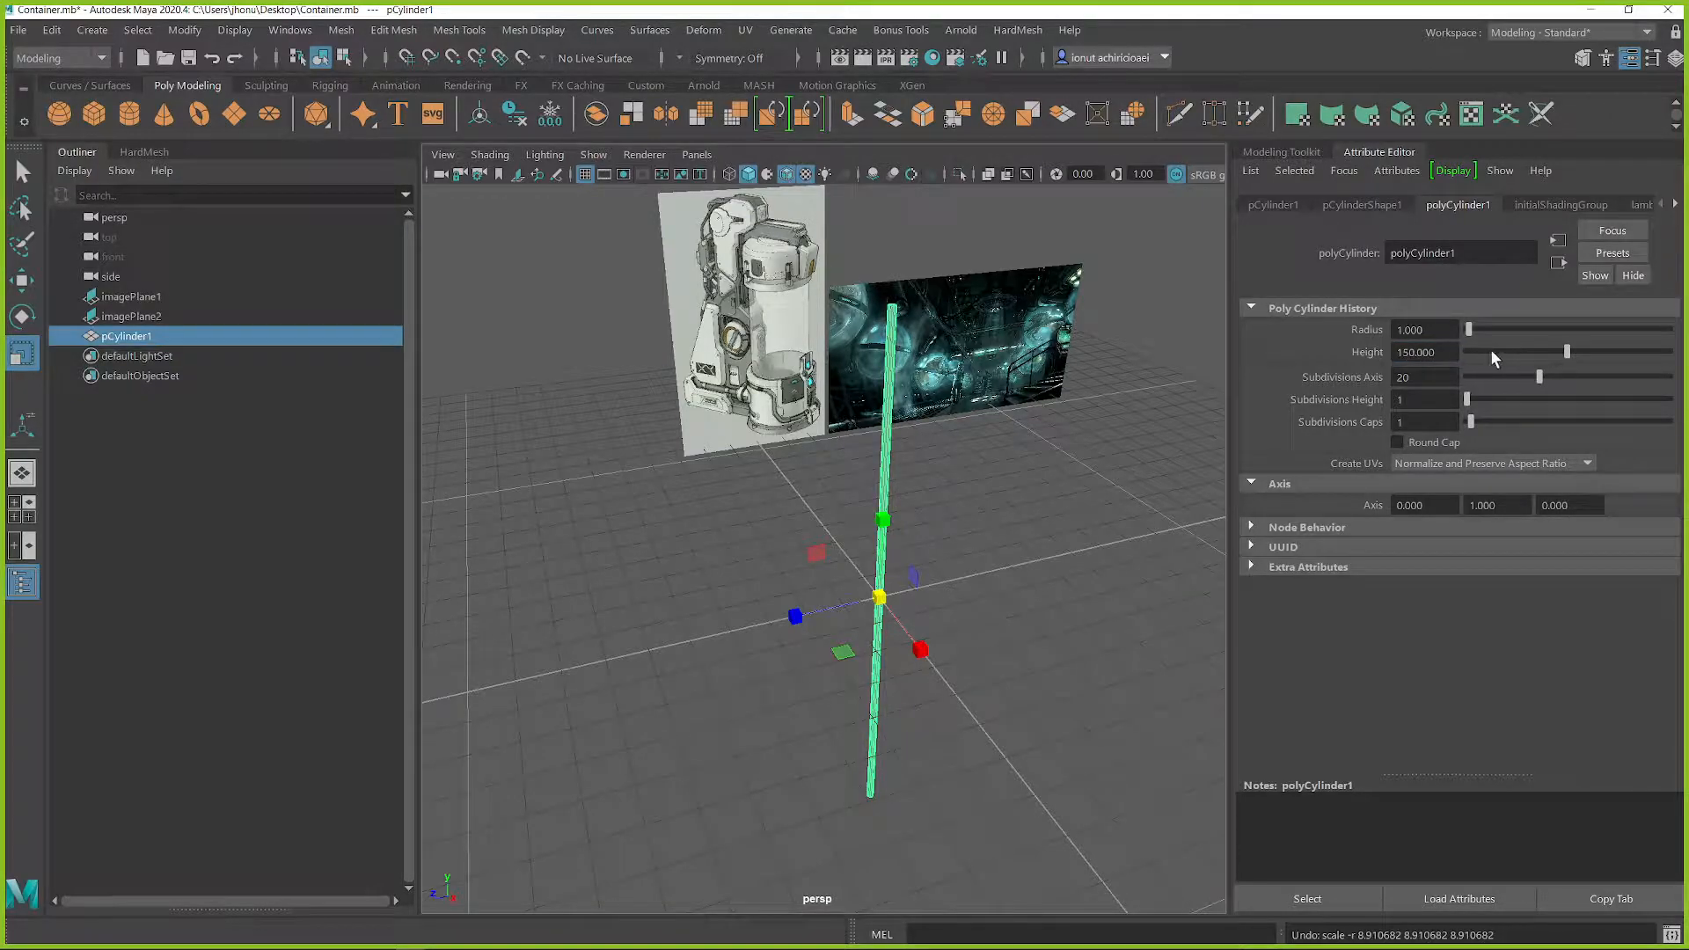
pyautogui.moveTo(1474, 329); pyautogui.dragTo(1533, 338)
pyautogui.moveTo(1432, 329); pyautogui.dragTo(1383, 332)
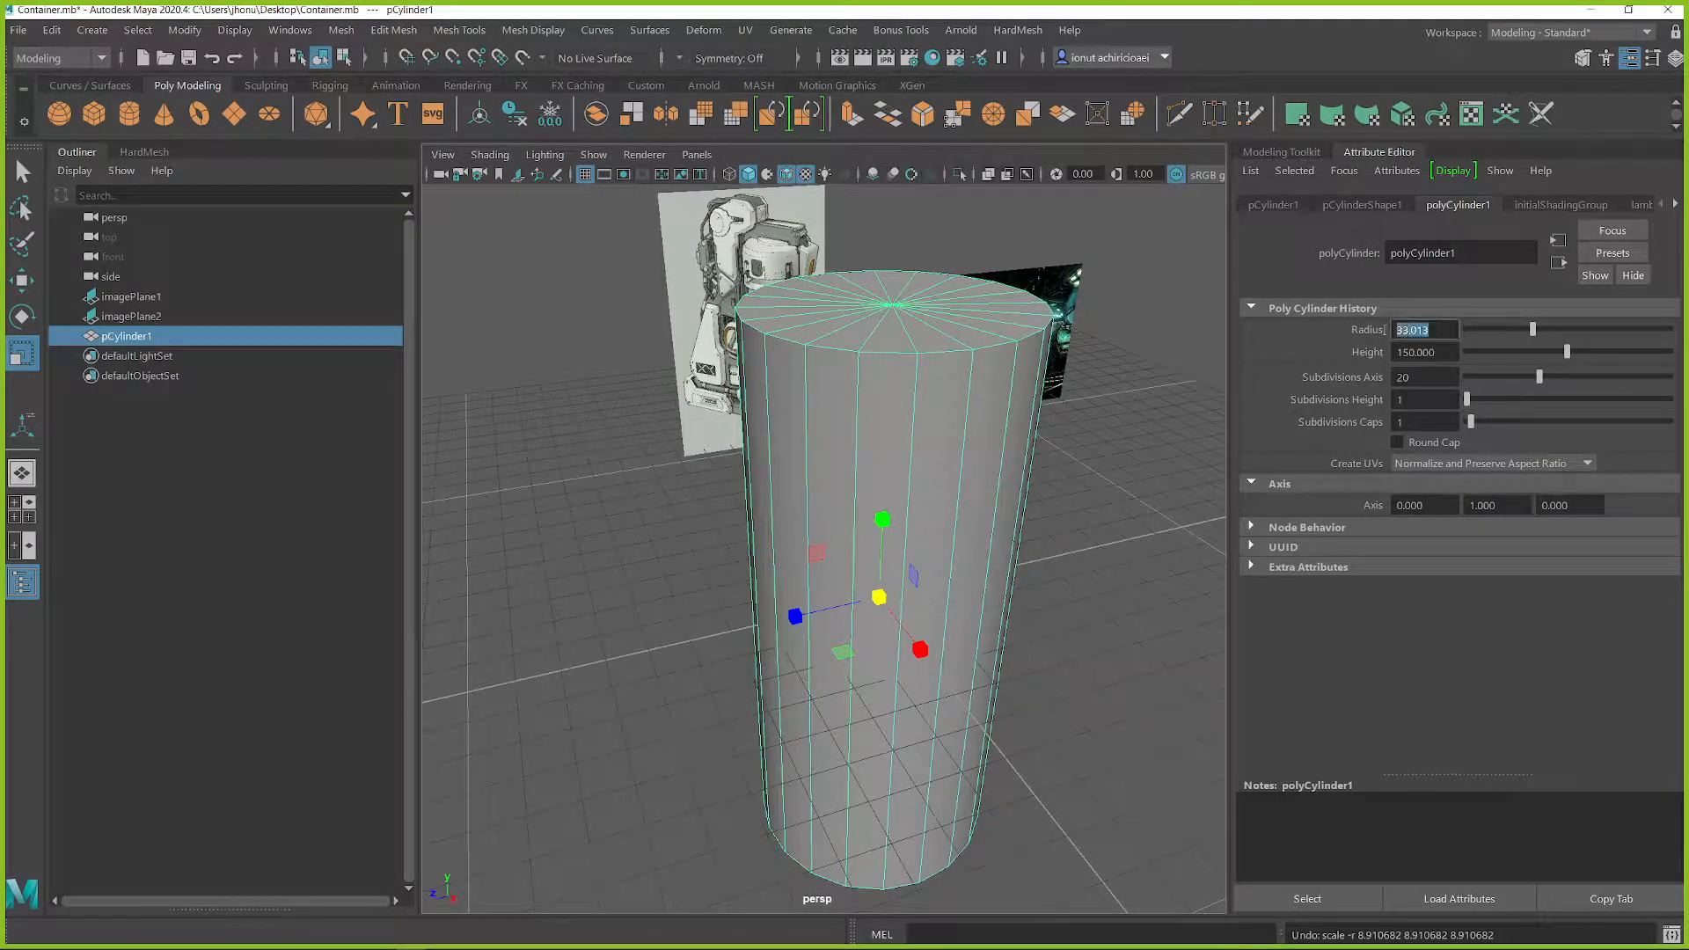
pyautogui.write('30')
pyautogui.press('Return')
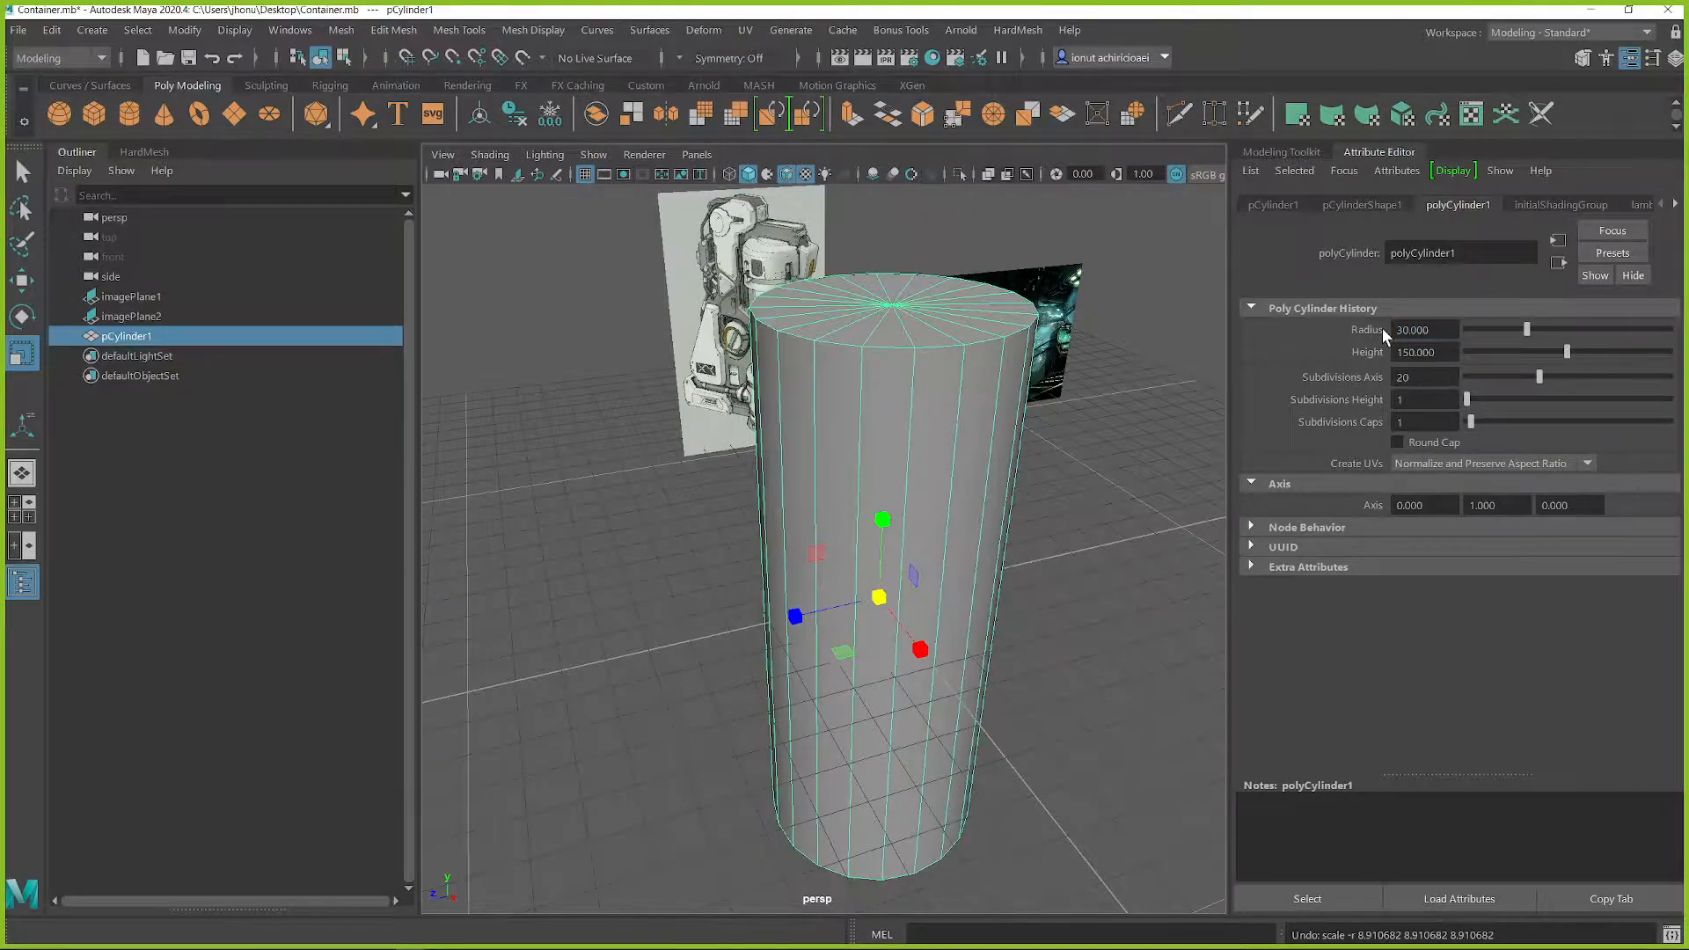
pyautogui.press('alt')
pyautogui.keyDown('alt'); pyautogui.moveTo(1033, 492); pyautogui.dragTo(967, 446); pyautogui.keyUp('alt')
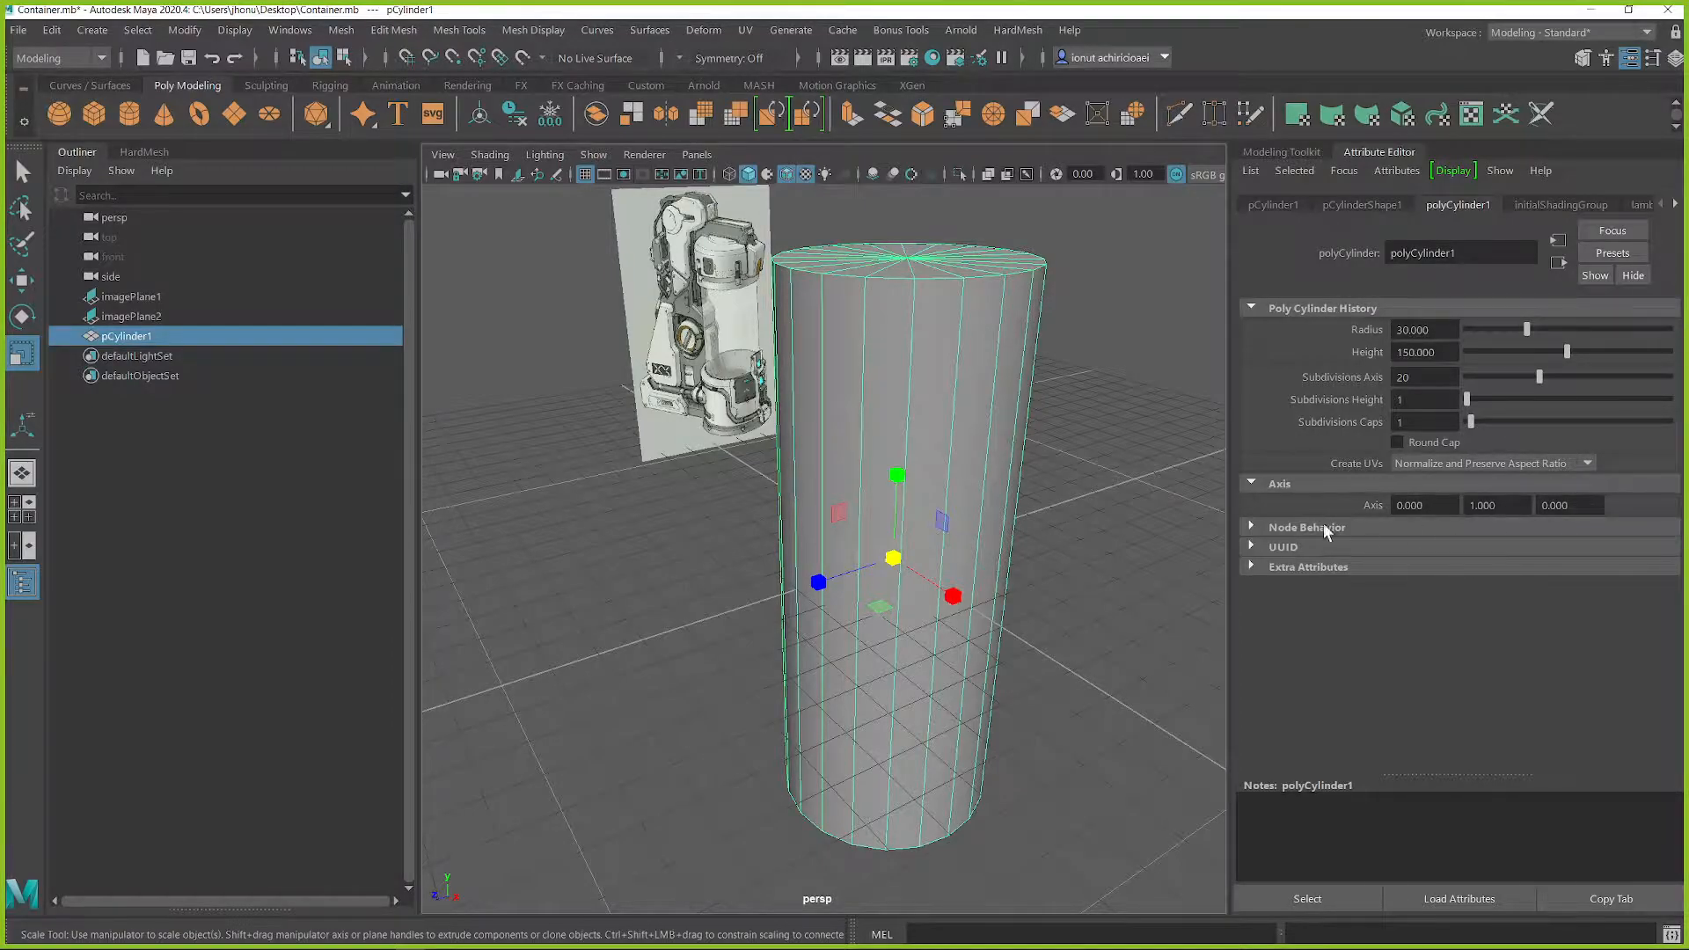
# Step: Reduce the cylinder's axis subdivisions to 3, making a triangular prism, and enlarge its radius to about 44.45
pyautogui.moveTo(1537, 376); pyautogui.dragTo(1467, 385)
pyautogui.keyDown('alt'); pyautogui.moveTo(1141, 437); pyautogui.dragTo(1079, 428); pyautogui.keyUp('alt')
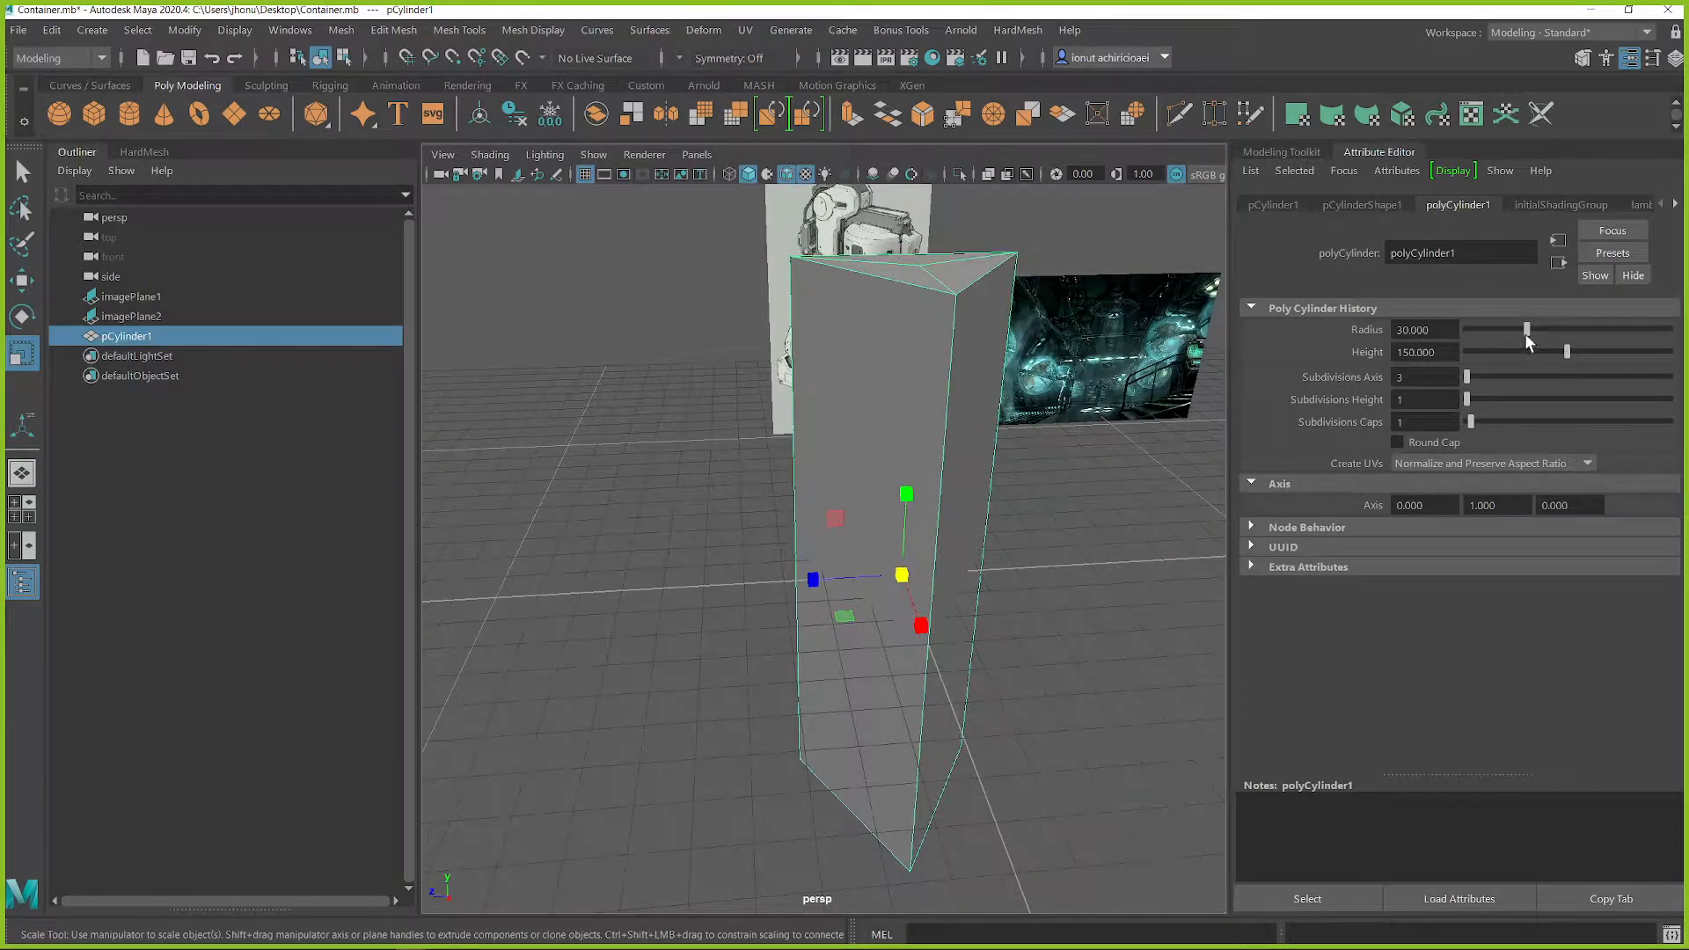
pyautogui.moveTo(1527, 328)
pyautogui.mouseDown()
pyautogui.moveTo(1559, 331)
pyautogui.moveTo(1546, 354)
pyautogui.mouseUp()
pyautogui.keyDown('alt'); pyautogui.moveTo(1215, 463); pyautogui.dragTo(1033, 524); pyautogui.keyUp('alt')
# Step: Set the triangular prism's height to 100 and its radius to 40
pyautogui.click(1448, 348)
pyautogui.press('BackSpace')
pyautogui.press('BackSpace')
pyautogui.press('BackSpace')
pyautogui.press('BackSpace')
pyautogui.press('BackSpace')
pyautogui.press('BackSpace')
pyautogui.press('BackSpace')
pyautogui.write('100')
pyautogui.press('Return')
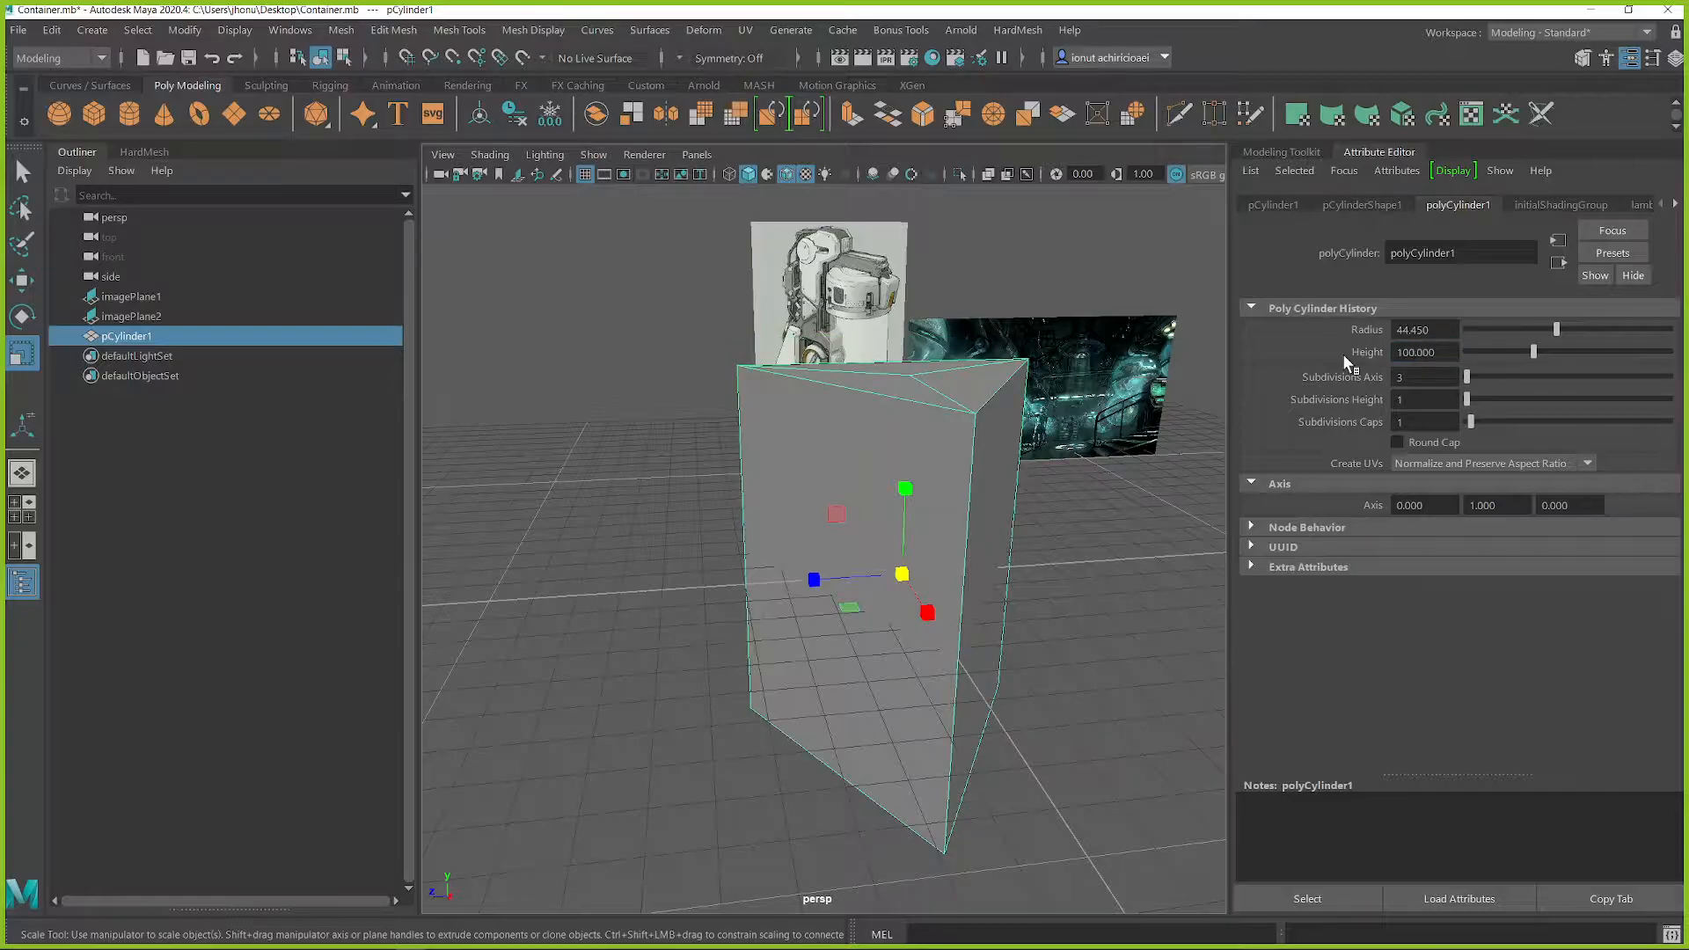
pyautogui.moveTo(1452, 330); pyautogui.dragTo(1382, 333)
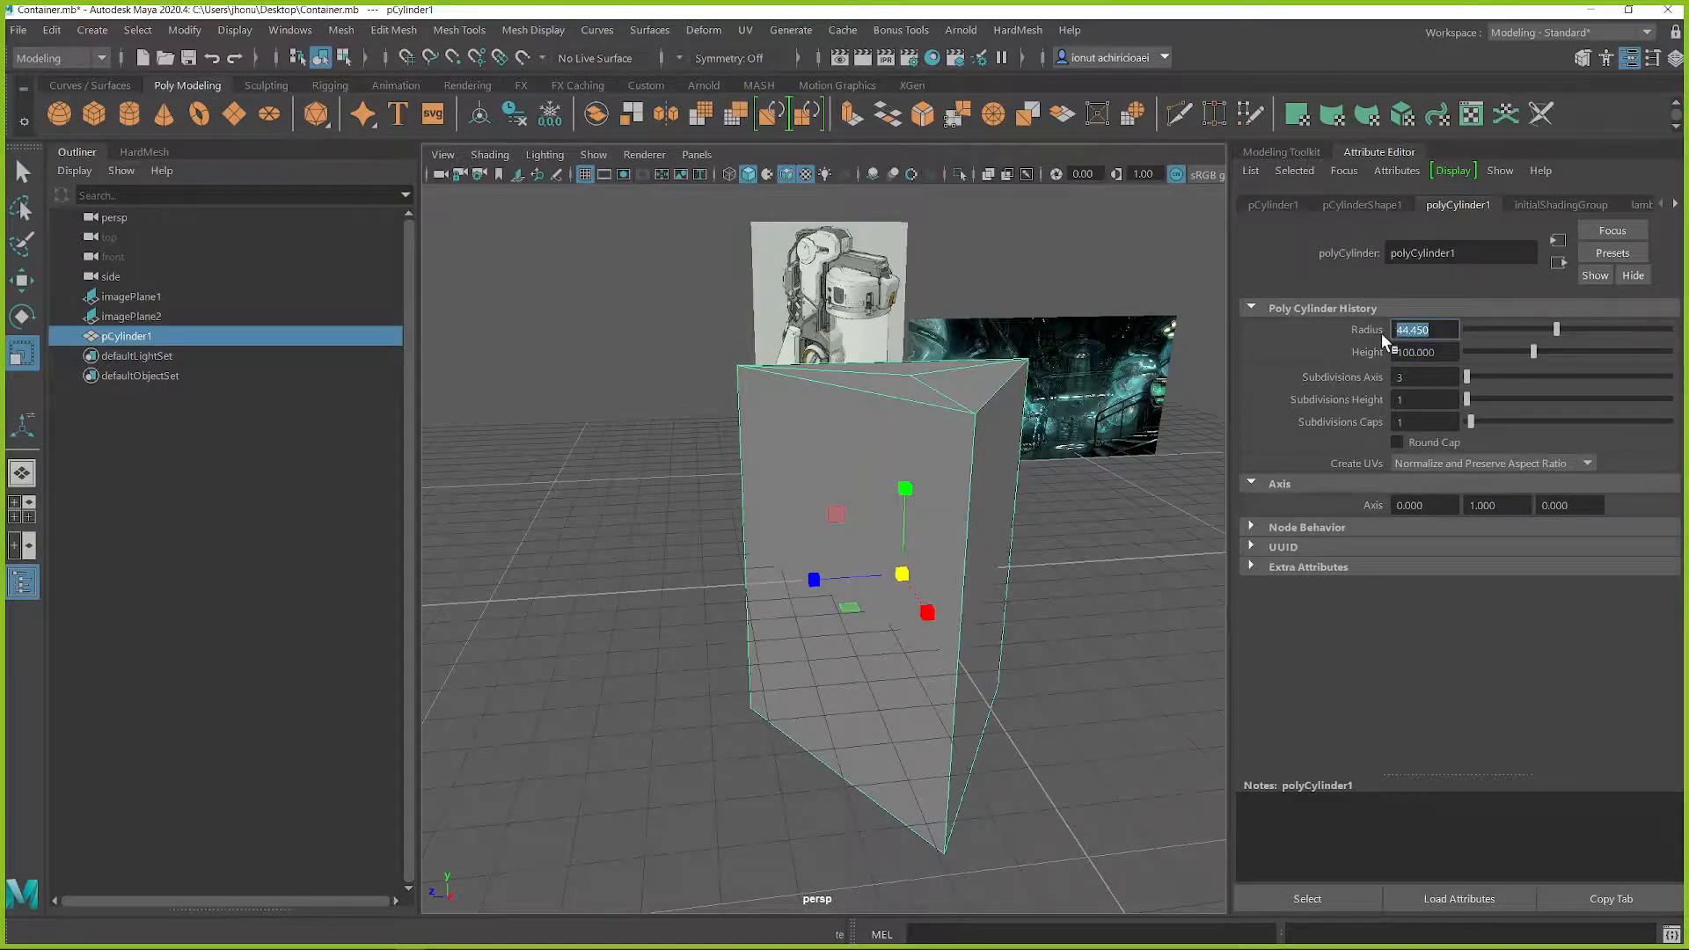
pyautogui.write('40')
pyautogui.press('Return')
pyautogui.keyDown('alt'); pyautogui.moveTo(1025, 524); pyautogui.dragTo(1116, 531); pyautogui.keyUp('alt')
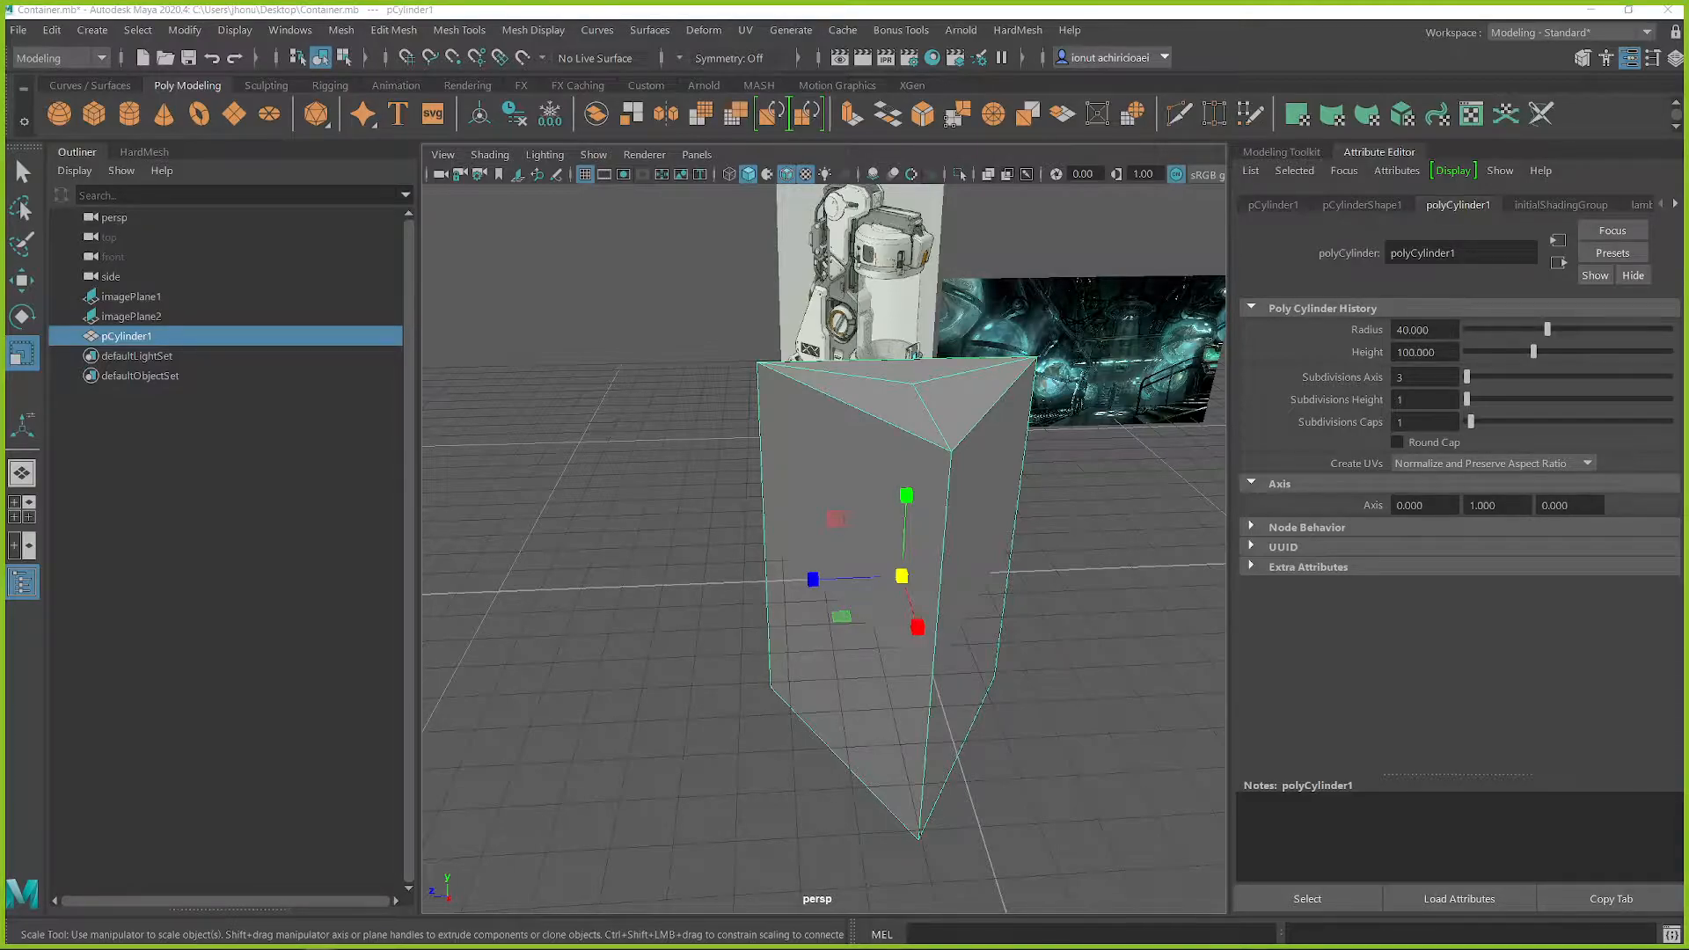
# Step: Switch to the browser and check the container concept and glass panels reference on the Miro moodboard
pyautogui.hotkey('ctrl', 'Tab')
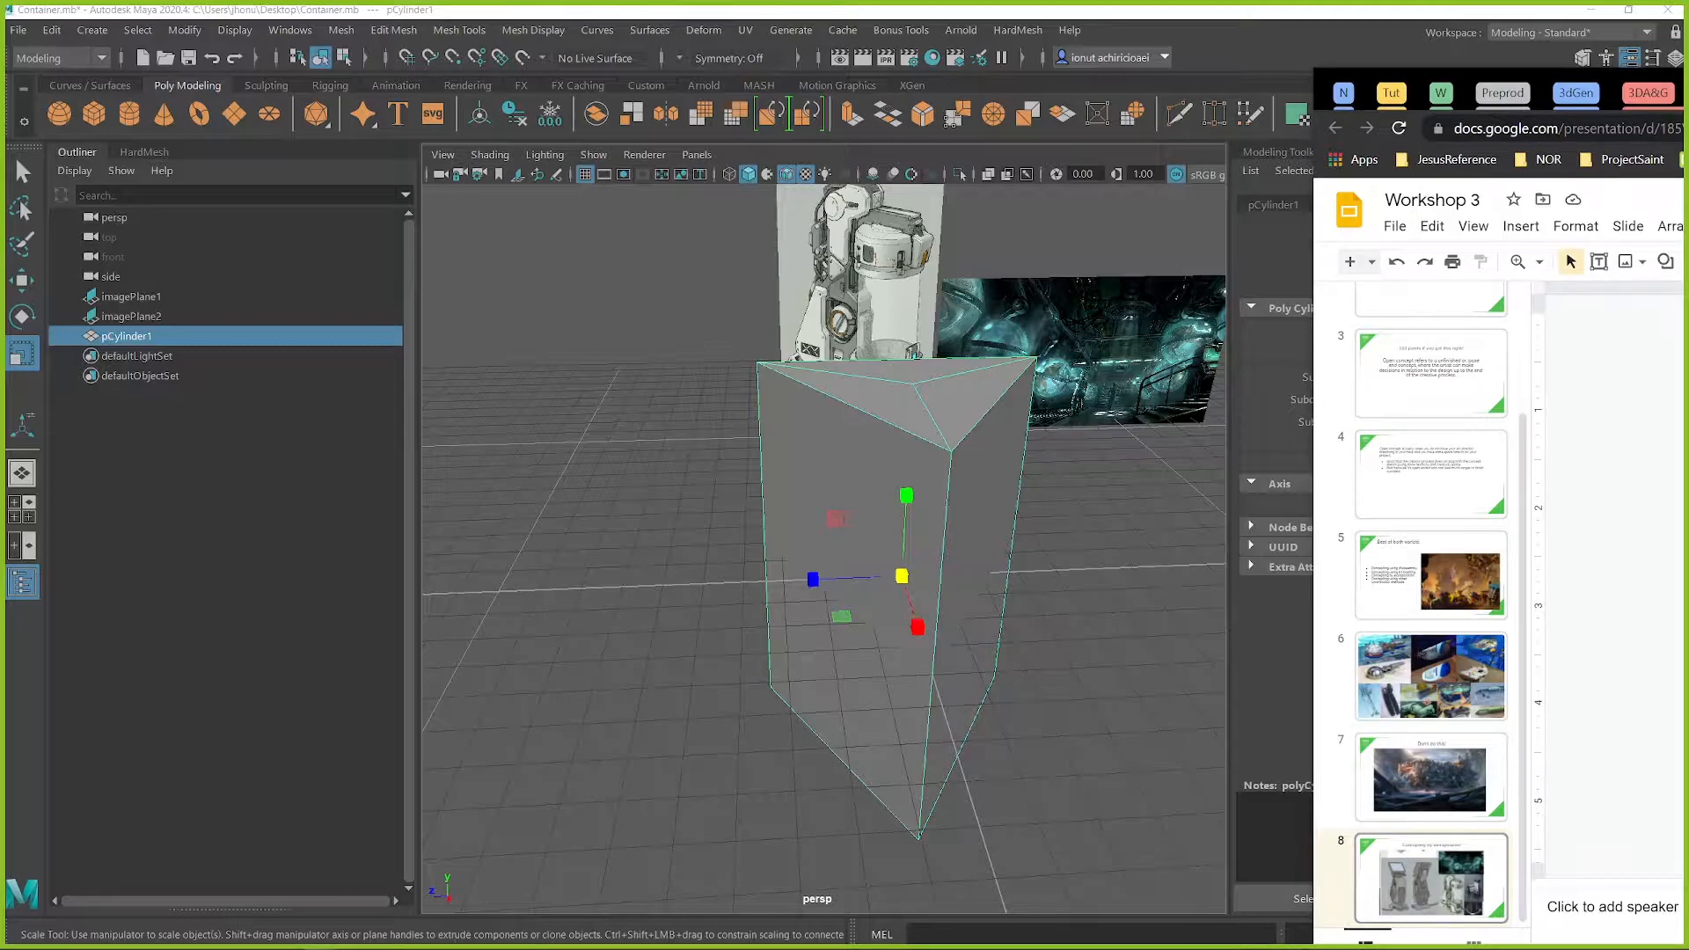
pyautogui.hotkey('ctrl', 'Tab')
pyautogui.moveTo(1688, 97); pyautogui.dragTo(1629, 91)
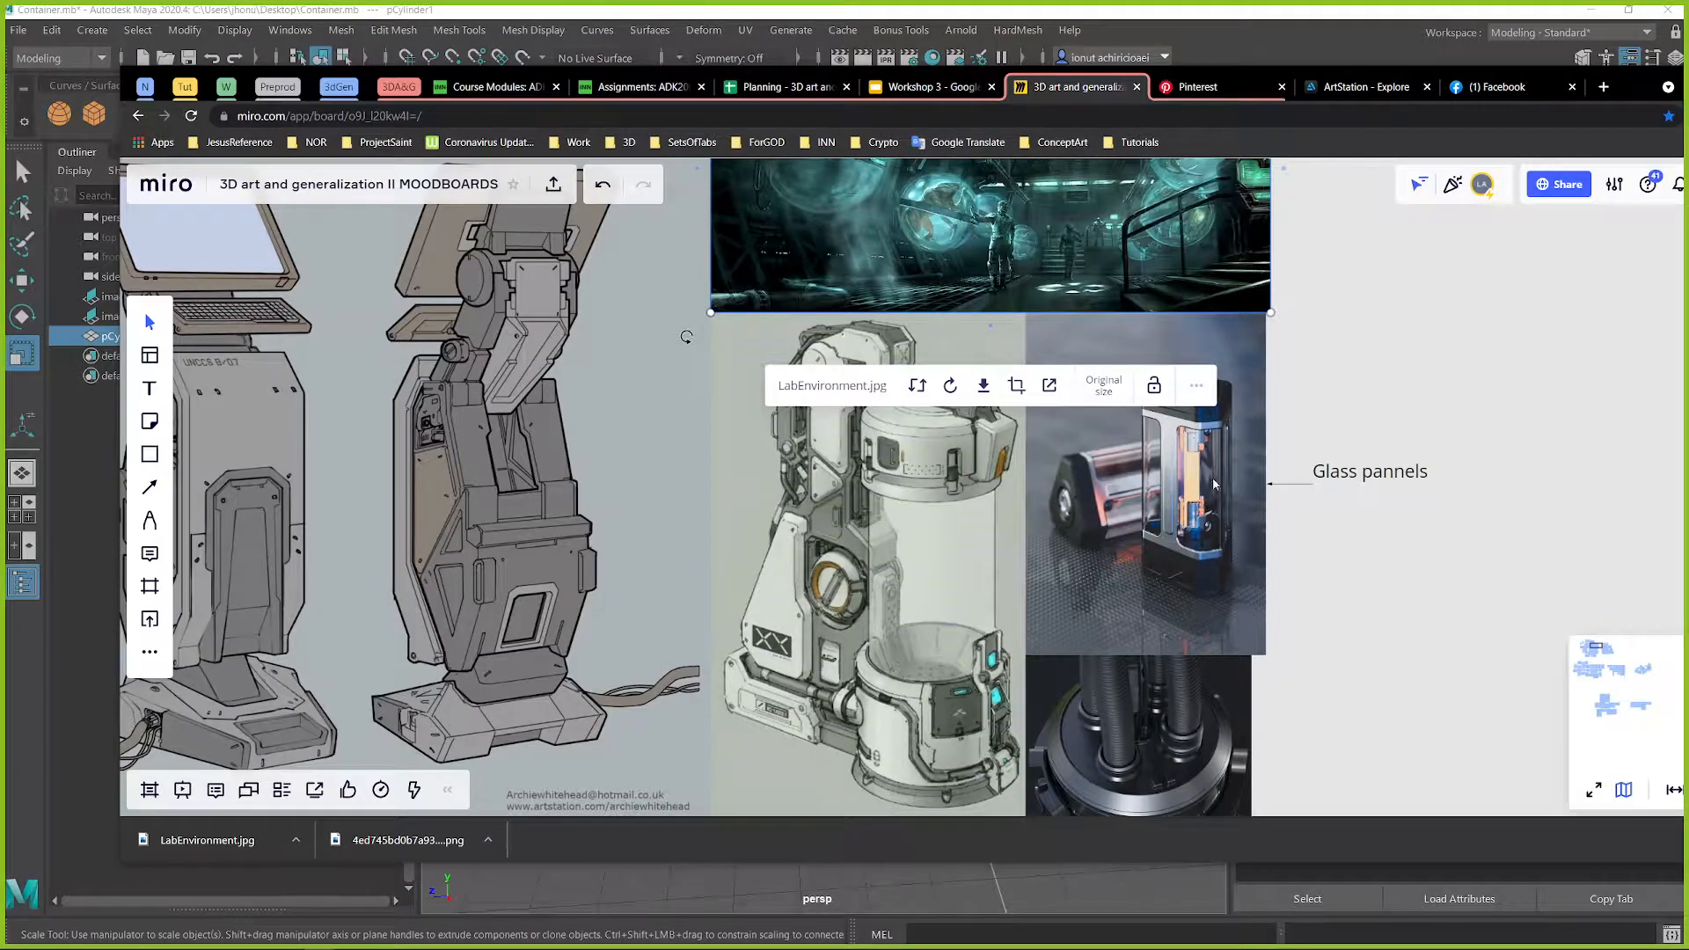
pyautogui.moveTo(1622, 88); pyautogui.dragTo(1688, 35)
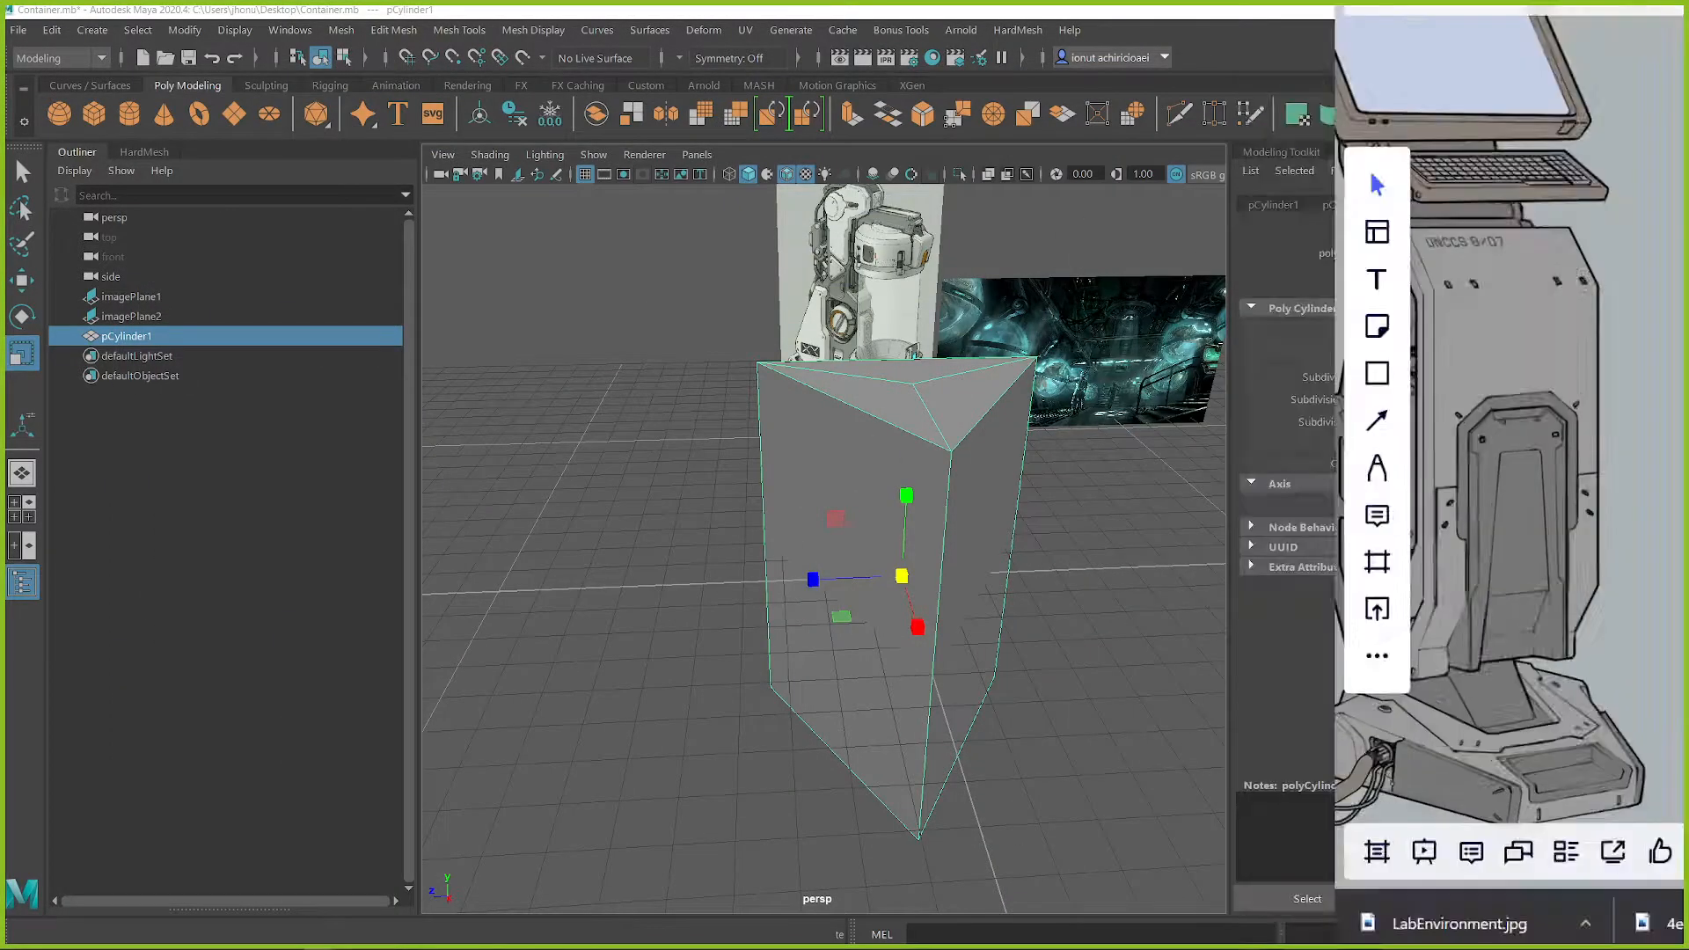
# Step: Back in Maya, bevel the vertical edges of the triangular prism so its corners become flat faces
pyautogui.keyDown('alt'); pyautogui.moveTo(928, 513); pyautogui.dragTo(889, 467); pyautogui.keyUp('alt')
pyautogui.press('q')
pyautogui.moveTo(888, 466); pyautogui.dragTo(888, 343, button='right')
pyautogui.moveTo(664, 505); pyautogui.dragTo(1179, 616)
pyautogui.keyDown('shift'); pyautogui.moveTo(875, 534); pyautogui.dragTo(967, 531, button='right'); pyautogui.keyUp('shift')
pyautogui.moveTo(942, 528)
pyautogui.keyDown('alt'); pyautogui.mouseDown()
pyautogui.moveTo(998, 554)
pyautogui.moveTo(919, 517)
pyautogui.mouseUp(); pyautogui.keyUp('alt')
pyautogui.moveTo(919, 518)
pyautogui.mouseDown(button='middle')
pyautogui.moveTo(863, 516)
pyautogui.moveTo(937, 510)
pyautogui.mouseUp(button='middle')
pyautogui.keyDown('alt'); pyautogui.moveTo(937, 511); pyautogui.dragTo(942, 447); pyautogui.keyUp('alt')
pyautogui.moveTo(927, 407)
pyautogui.keyDown('alt'); pyautogui.mouseDown()
pyautogui.moveTo(882, 377)
pyautogui.moveTo(870, 388)
pyautogui.moveTo(912, 412)
pyautogui.moveTo(1000, 419)
pyautogui.moveTo(920, 419)
pyautogui.mouseUp(); pyautogui.keyUp('alt')
pyautogui.moveTo(920, 458); pyautogui.dragTo(882, 475, button='middle')
pyautogui.keyDown('alt'); pyautogui.moveTo(883, 475); pyautogui.dragTo(920, 441); pyautogui.keyUp('alt')
# Step: Delete the prism's top and bottom cap faces, keeping only the side walls
pyautogui.rightClick(886, 338)
pyautogui.moveTo(893, 354); pyautogui.dragTo(895, 380, button='right')
pyautogui.scroll(-3, 888, 403)
pyautogui.keyDown('alt'); pyautogui.moveTo(888, 403); pyautogui.dragTo(878, 407); pyautogui.keyUp('alt')
pyautogui.moveTo(743, 350); pyautogui.dragTo(1189, 799)
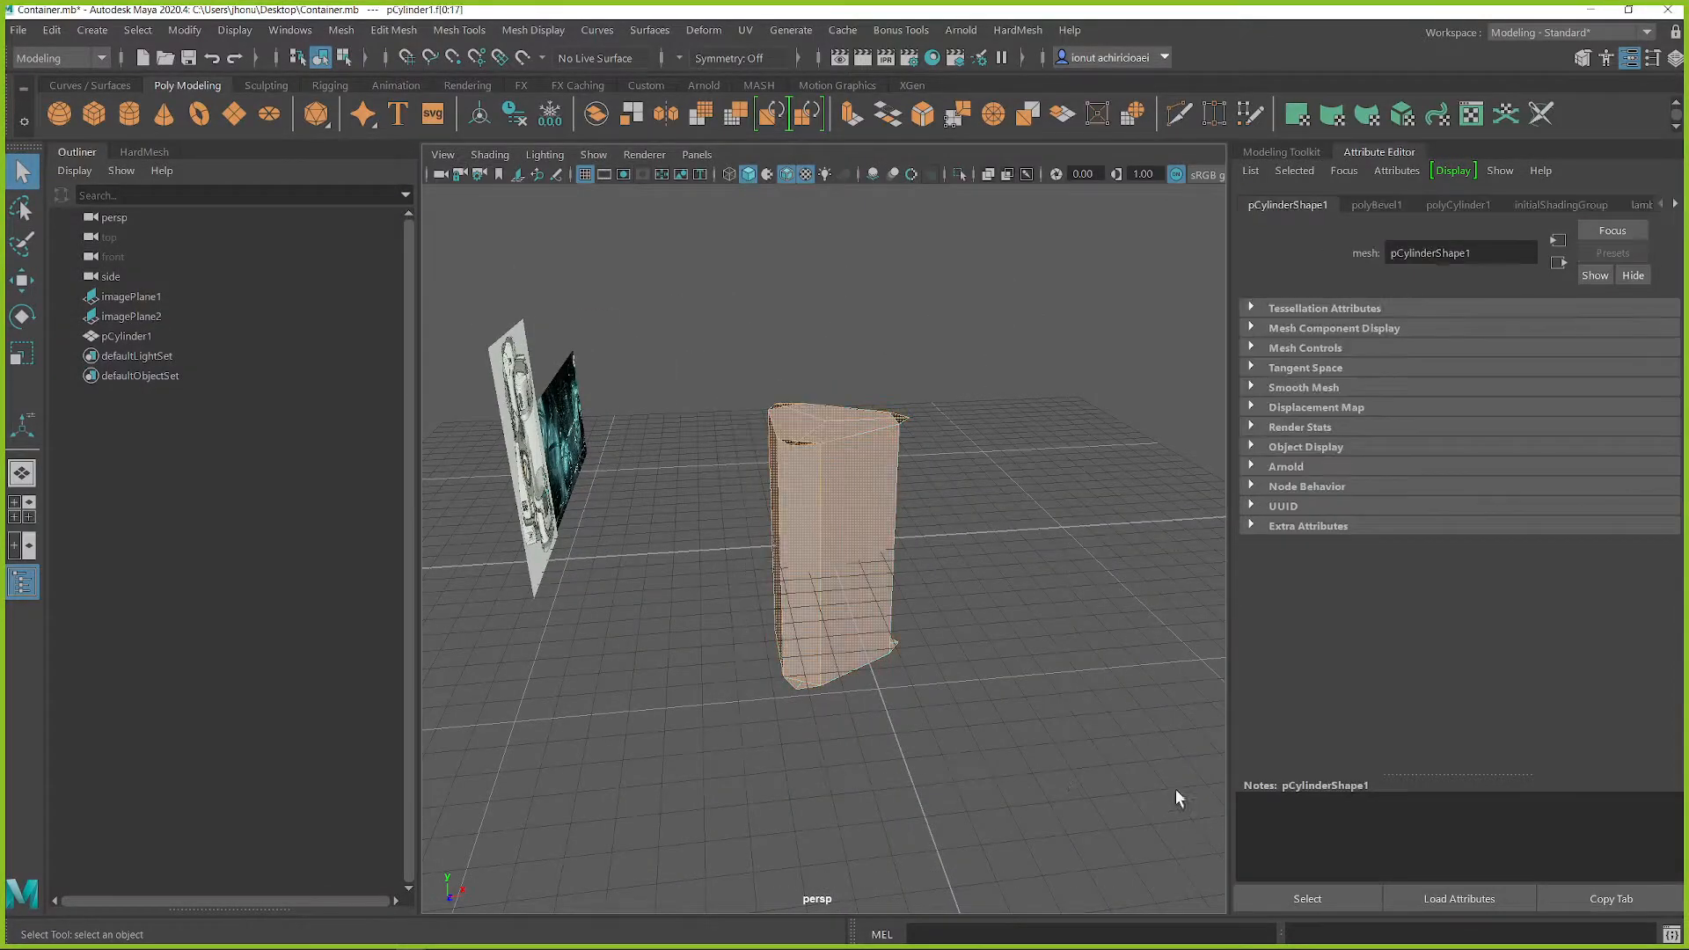
pyautogui.keyDown('alt'); pyautogui.moveTo(894, 604); pyautogui.dragTo(833, 577); pyautogui.keyUp('alt')
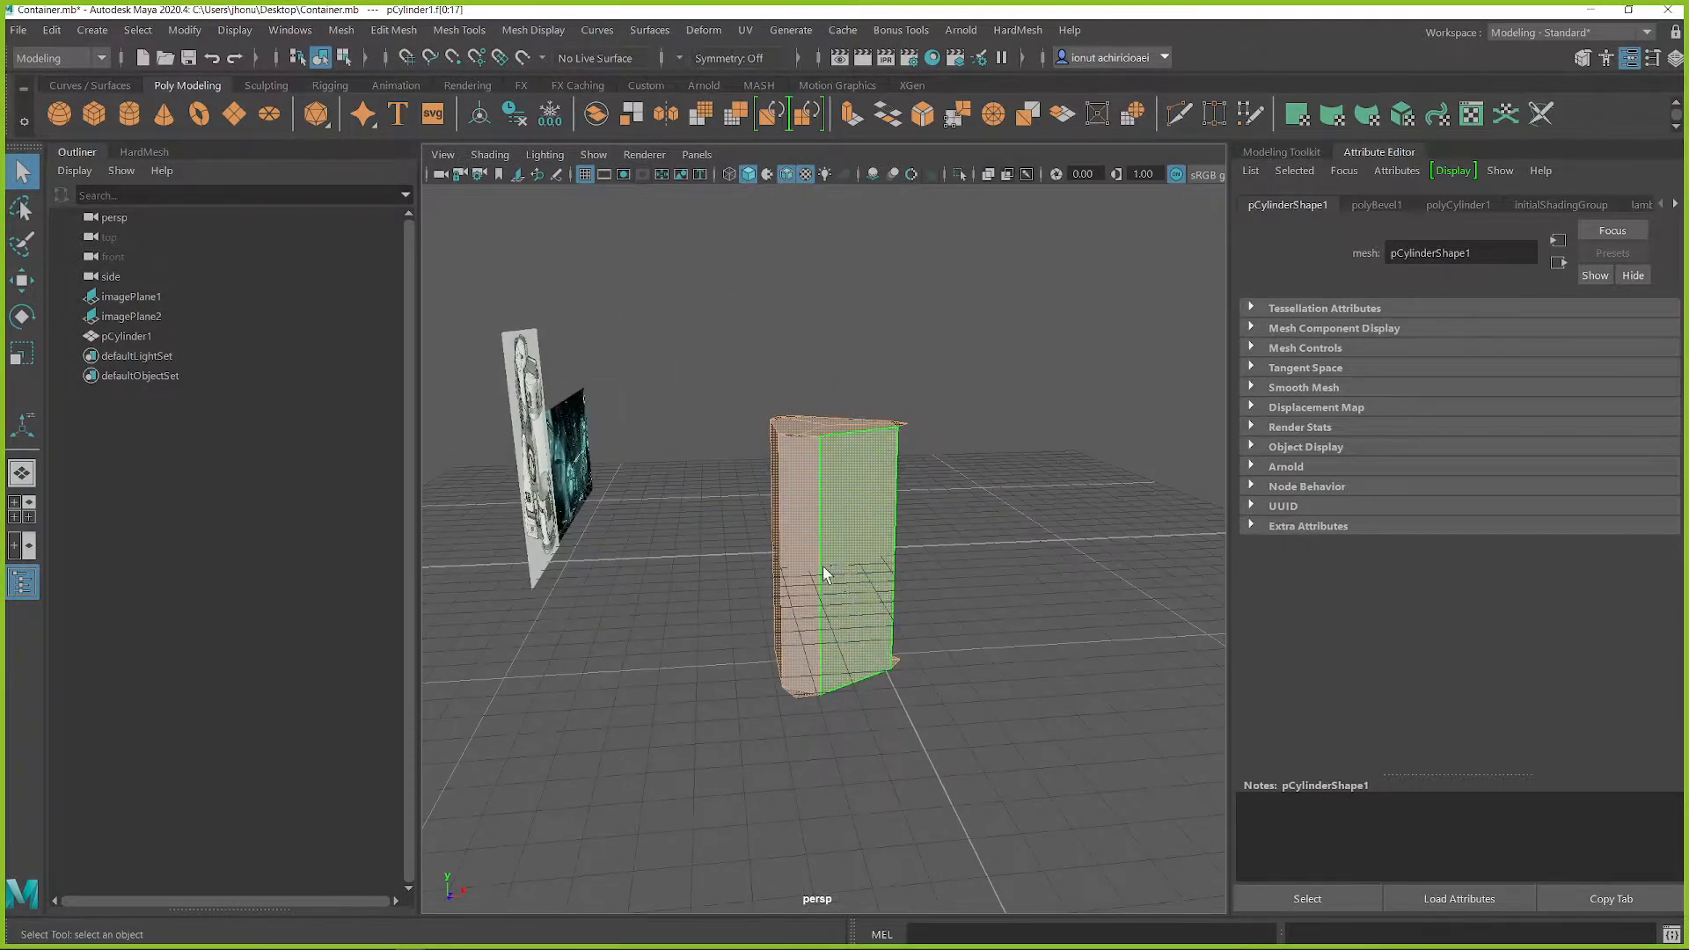
pyautogui.moveTo(1022, 563); pyautogui.dragTo(1026, 566)
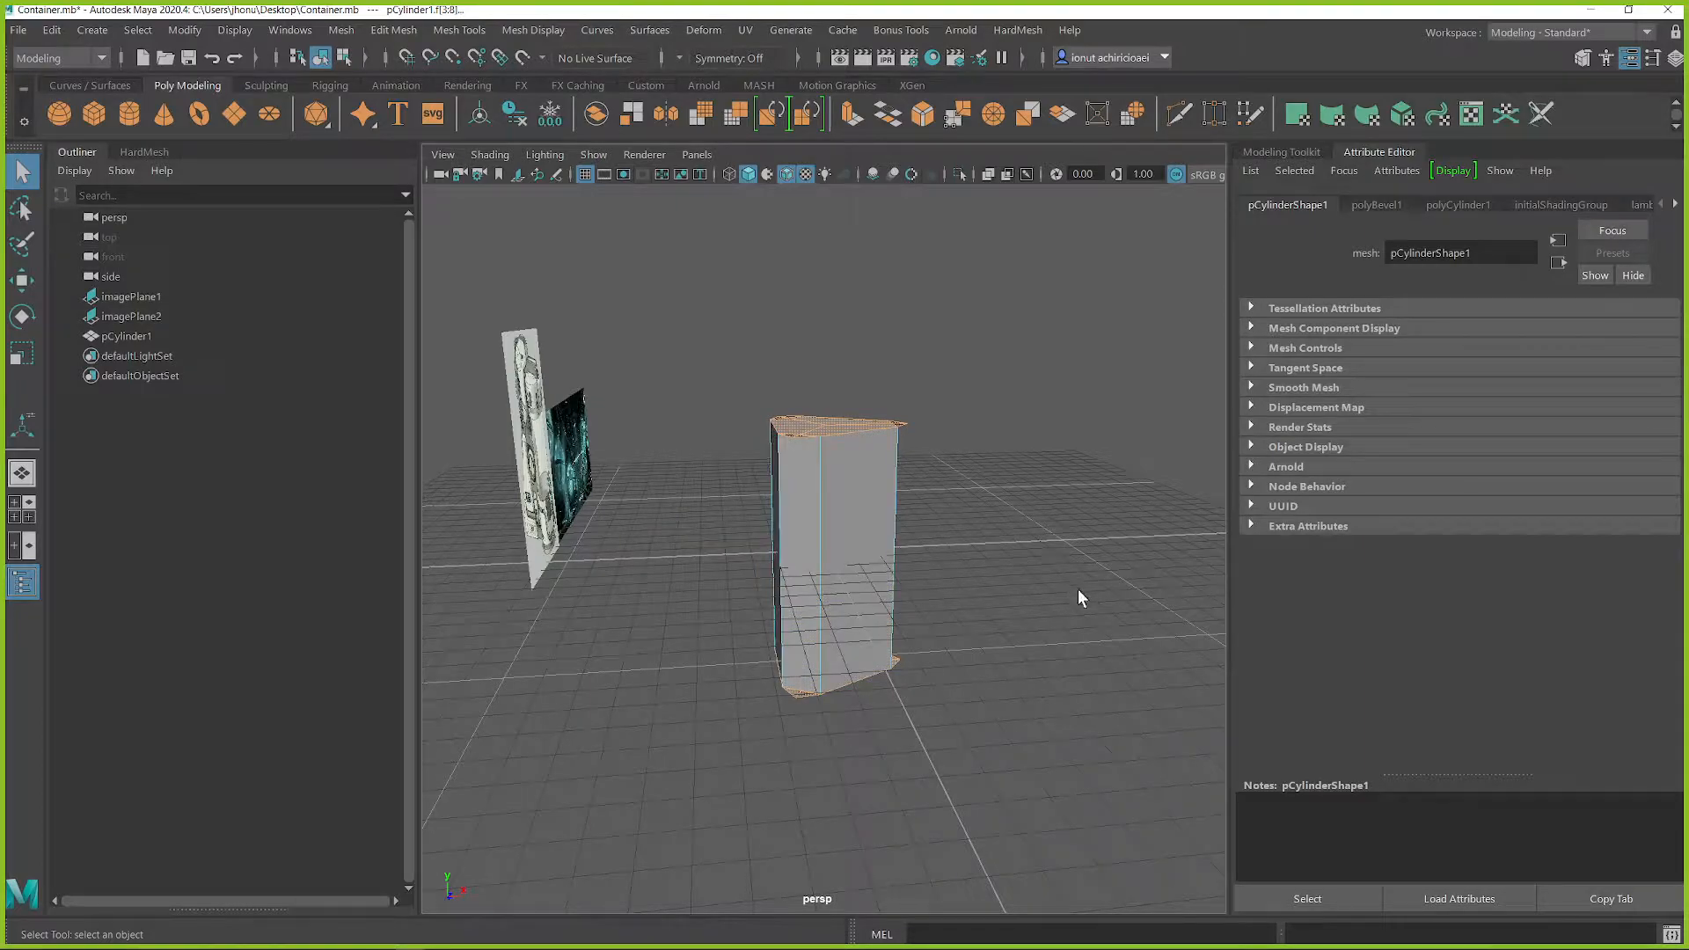
pyautogui.click(1079, 590)
pyautogui.keyDown('alt'); pyautogui.moveTo(1079, 591); pyautogui.dragTo(754, 533); pyautogui.keyUp('alt')
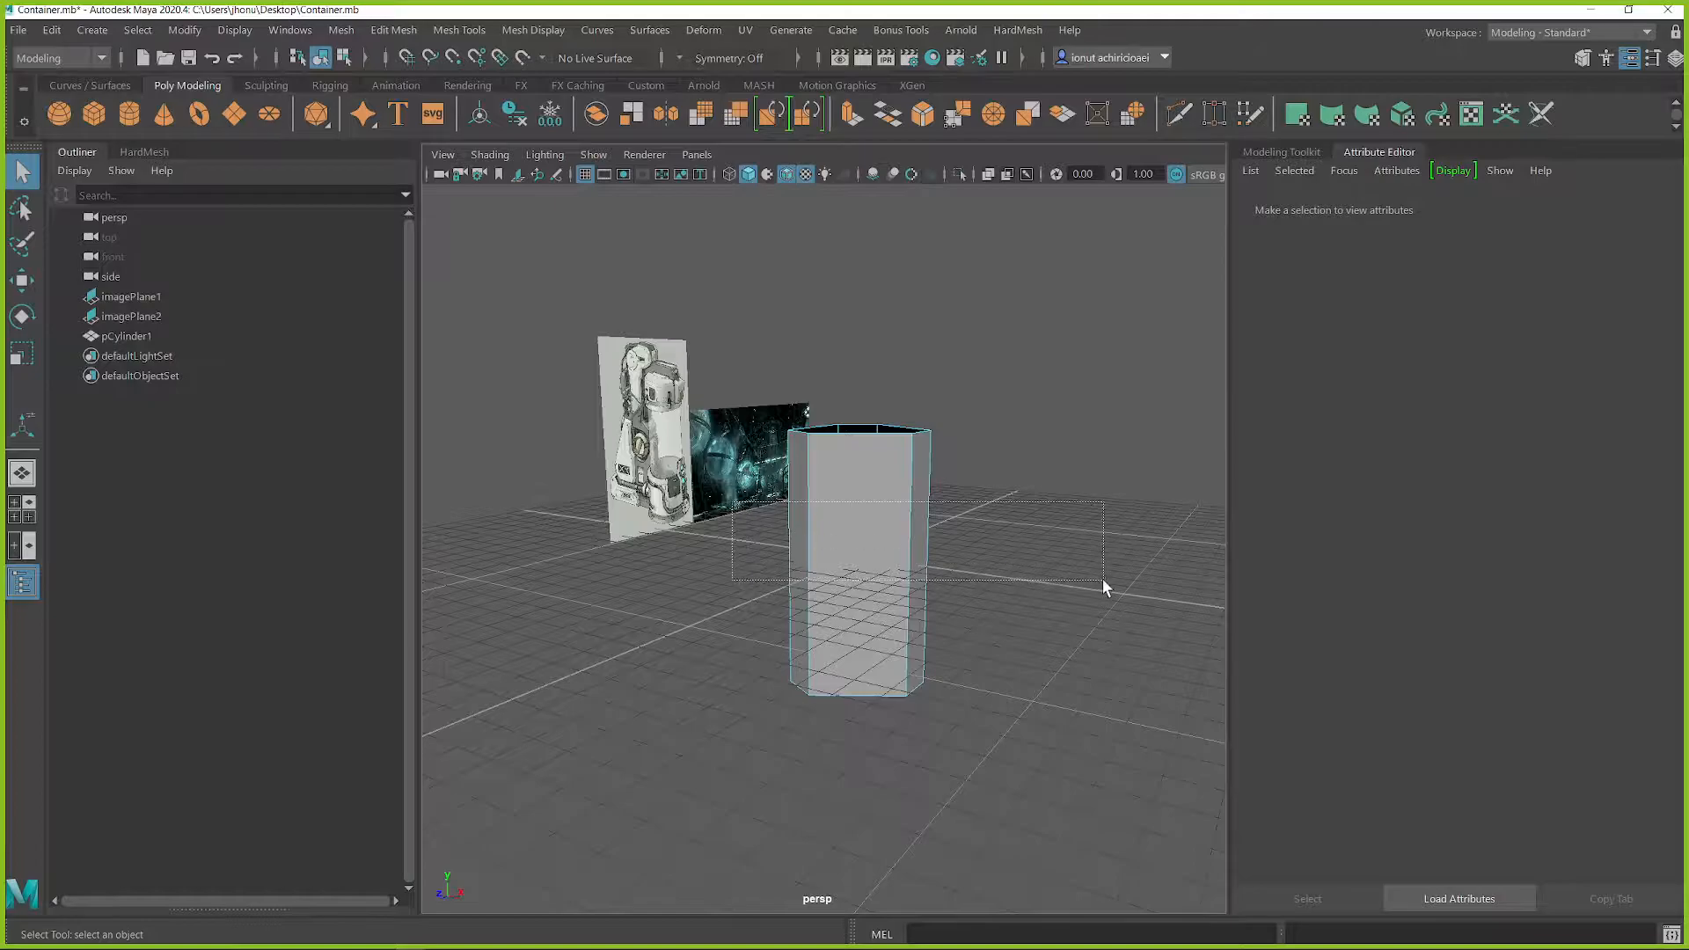
# Step: Bevel the open prism's vertical edges again with a fraction of 0.185
pyautogui.moveTo(1099, 578); pyautogui.dragTo(1102, 579)
pyautogui.moveTo(888, 532); pyautogui.dragTo(895, 341, button='right')
pyautogui.moveTo(743, 572); pyautogui.dragTo(924, 584)
pyautogui.scroll(4, 1054, 577)
pyautogui.keyDown('shift'); pyautogui.moveTo(874, 498); pyautogui.dragTo(939, 499, button='right'); pyautogui.keyUp('shift')
pyautogui.moveTo(939, 501); pyautogui.dragTo(731, 531, button='middle')
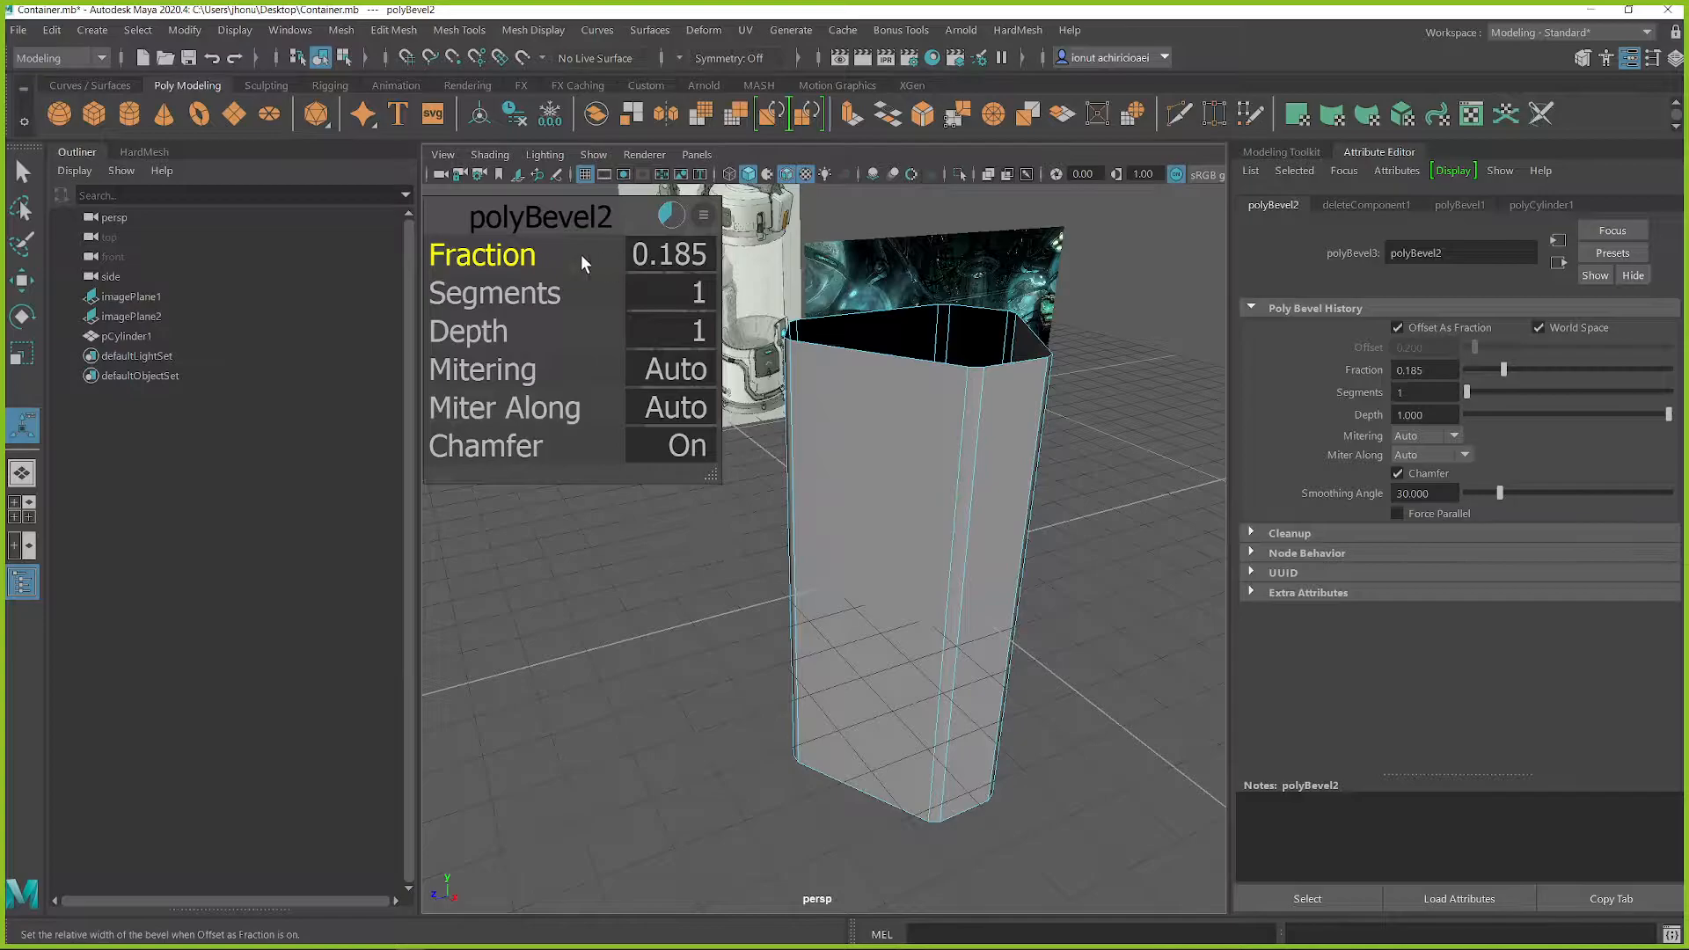
# Step: Increase the new bevel's segments to soften the prism's vertical edges, and return to object mode
pyautogui.click(544, 290)
pyautogui.moveTo(544, 290); pyautogui.dragTo(547, 287, button='middle')
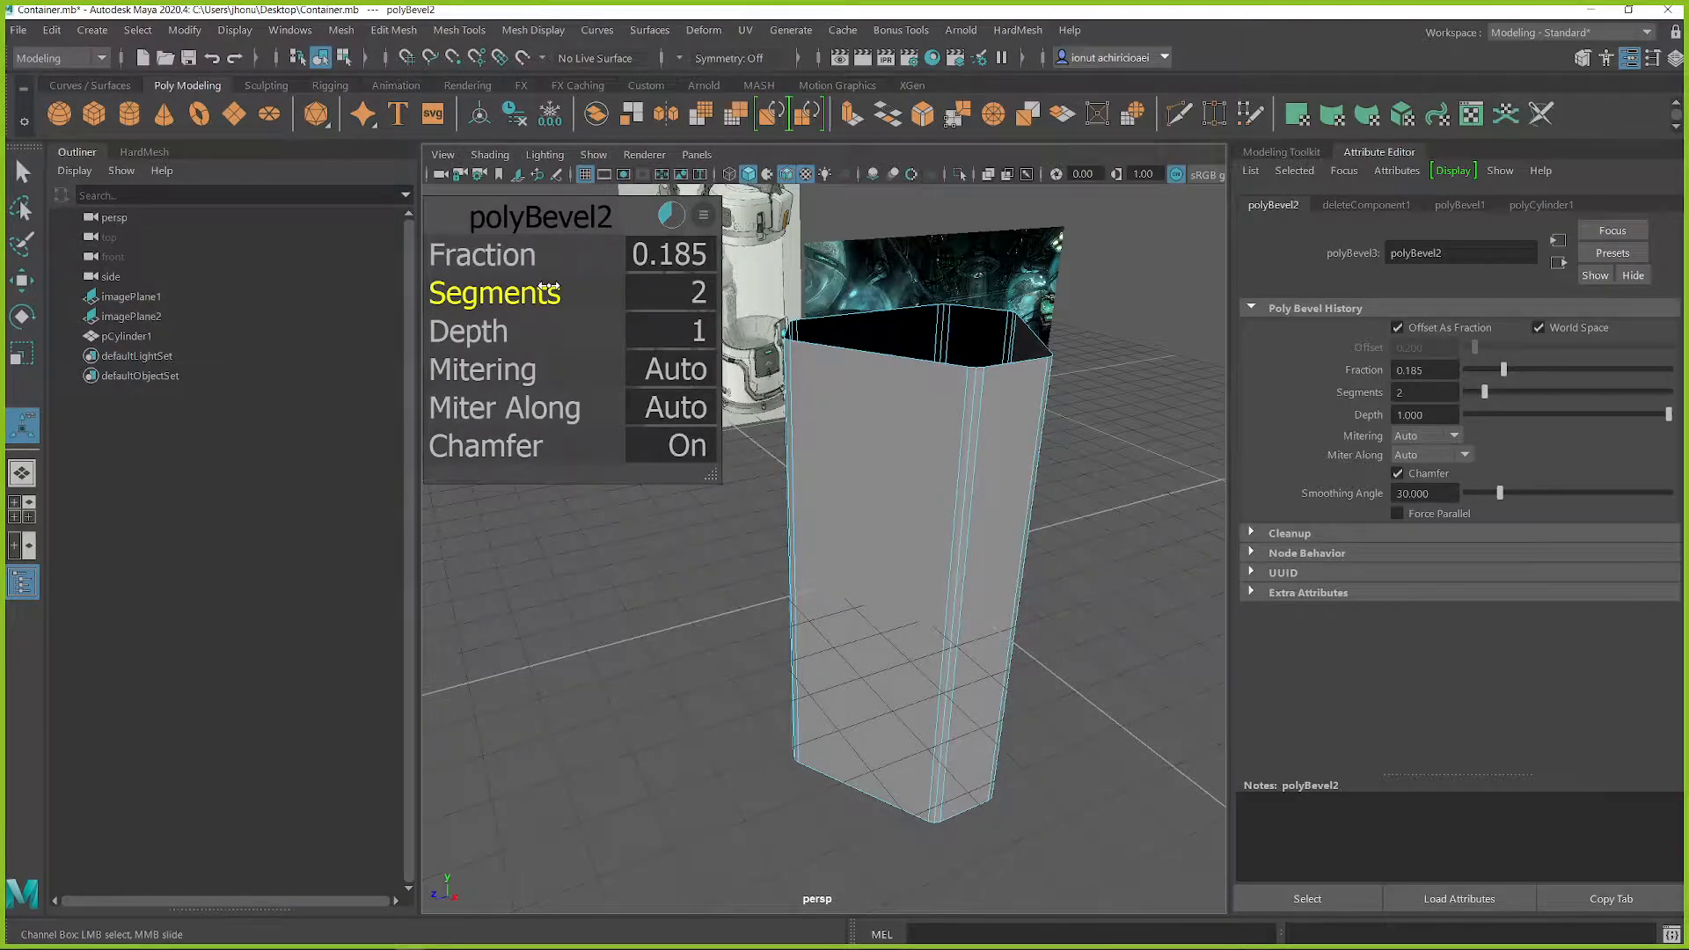
pyautogui.keyDown('alt'); pyautogui.moveTo(924, 531); pyautogui.dragTo(943, 462); pyautogui.keyUp('alt')
pyautogui.moveTo(497, 297); pyautogui.dragTo(511, 297, button='middle')
pyautogui.keyDown('alt'); pyautogui.moveTo(1011, 466); pyautogui.dragTo(932, 433); pyautogui.keyUp('alt')
pyautogui.press('q')
pyautogui.moveTo(933, 395); pyautogui.dragTo(1041, 357, button='right')
pyautogui.keyDown('alt'); pyautogui.moveTo(1123, 491); pyautogui.dragTo(890, 598); pyautogui.keyUp('alt')
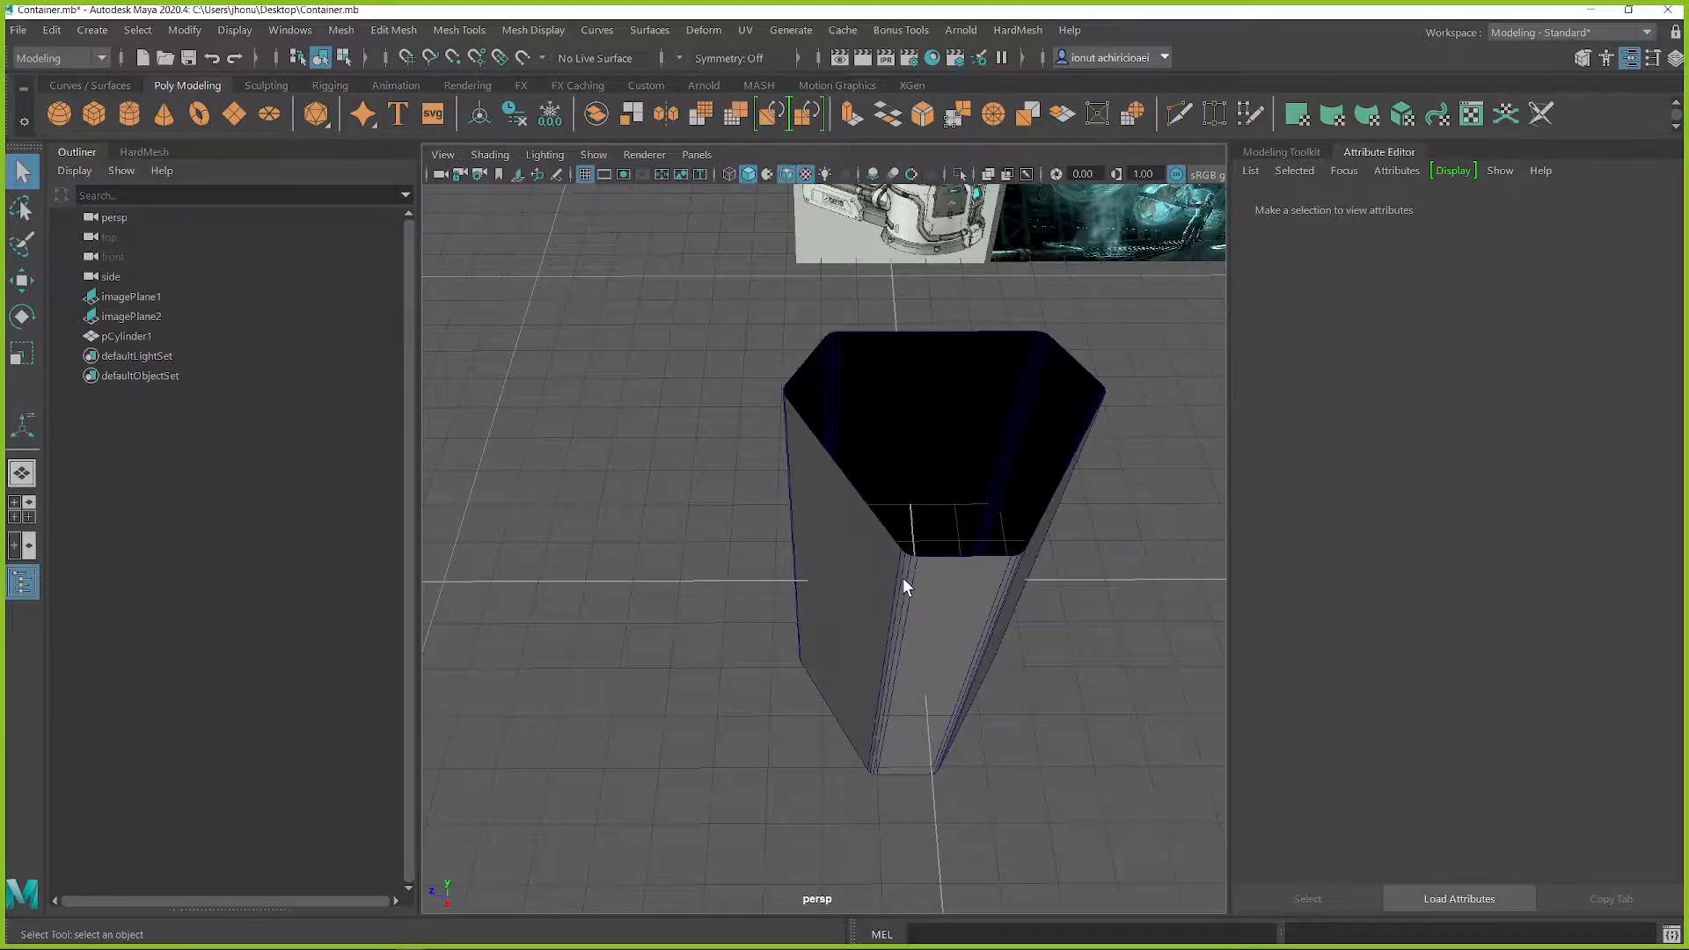
pyautogui.keyDown('alt'); pyautogui.moveTo(890, 604); pyautogui.dragTo(1104, 528); pyautogui.keyUp('alt')
pyautogui.click(976, 490)
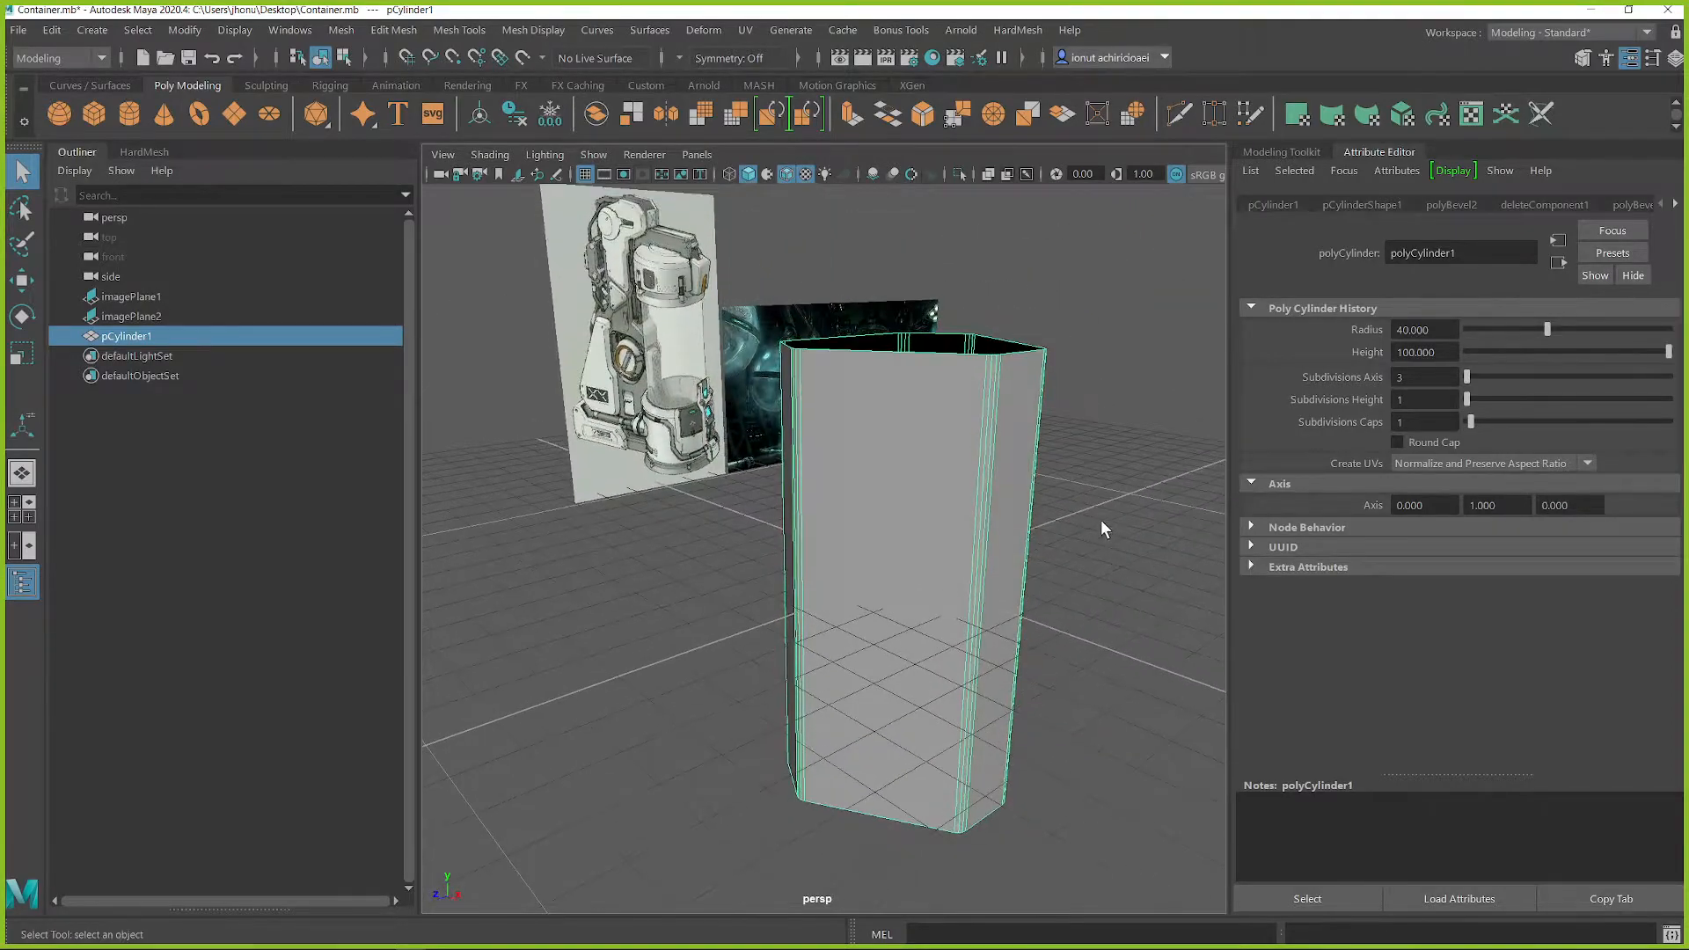
pyautogui.click(1109, 500)
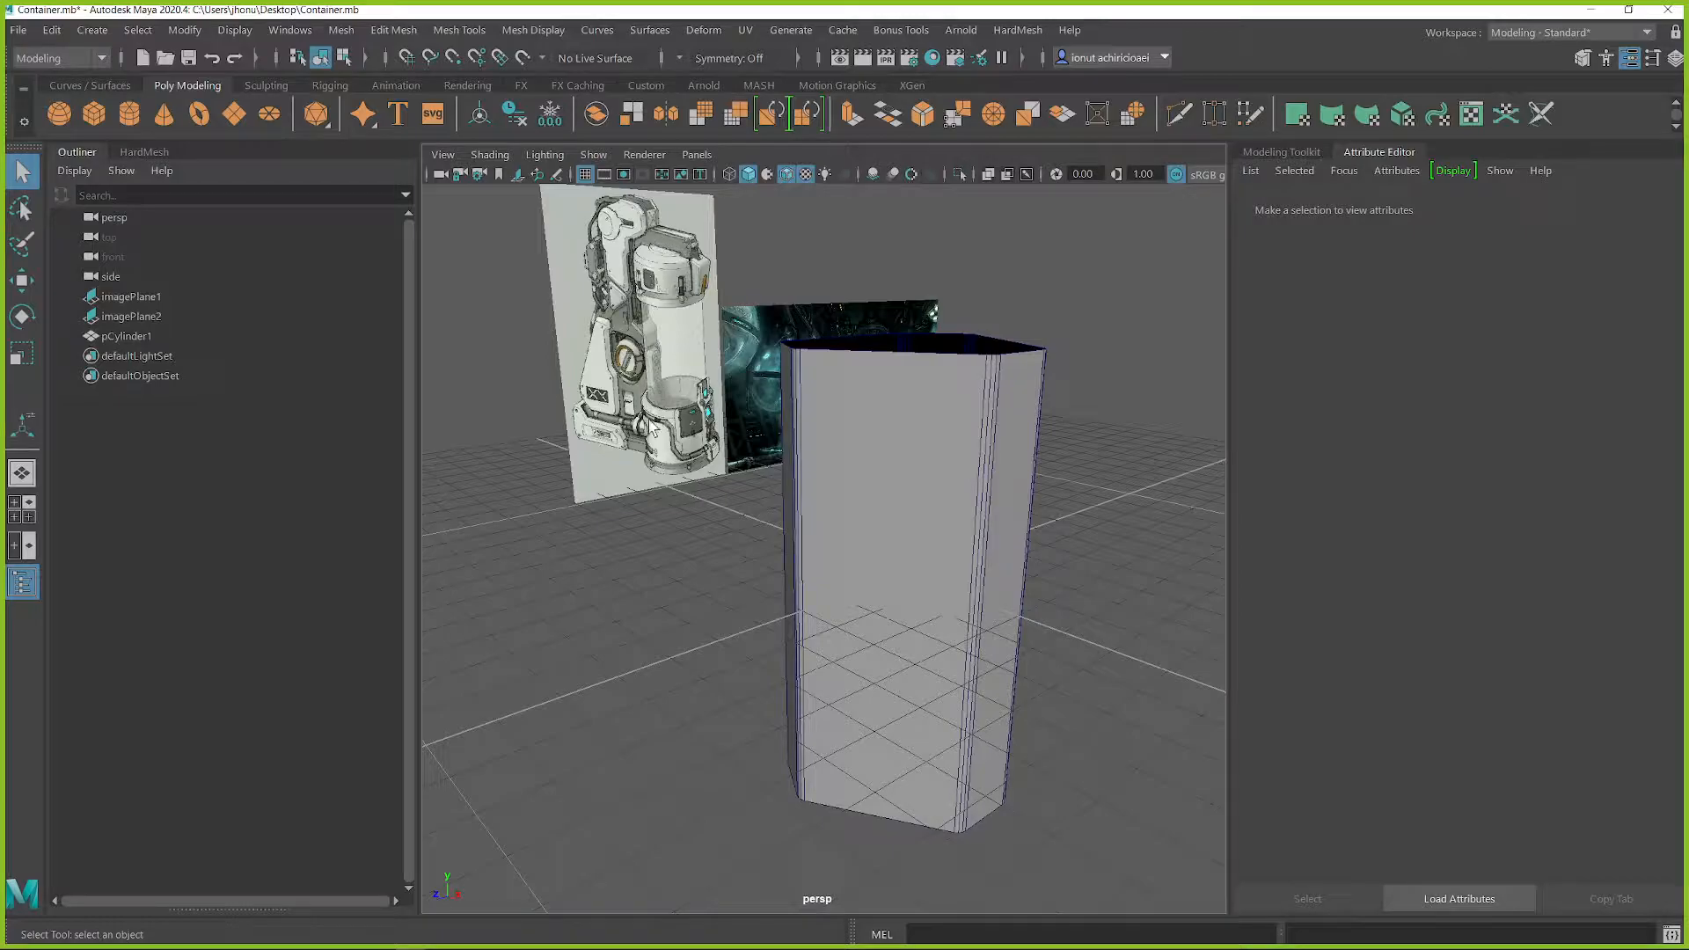
# Step: Create a second cylinder, scaled up wider than the prism, and place it at the prism's bottom end as a cap
pyautogui.keyDown('alt'); pyautogui.moveTo(1017, 514); pyautogui.dragTo(1101, 483); pyautogui.keyUp('alt')
pyautogui.keyDown('shift'); pyautogui.moveTo(1096, 438); pyautogui.dragTo(981, 440, button='right'); pyautogui.keyUp('shift')
pyautogui.press('f')
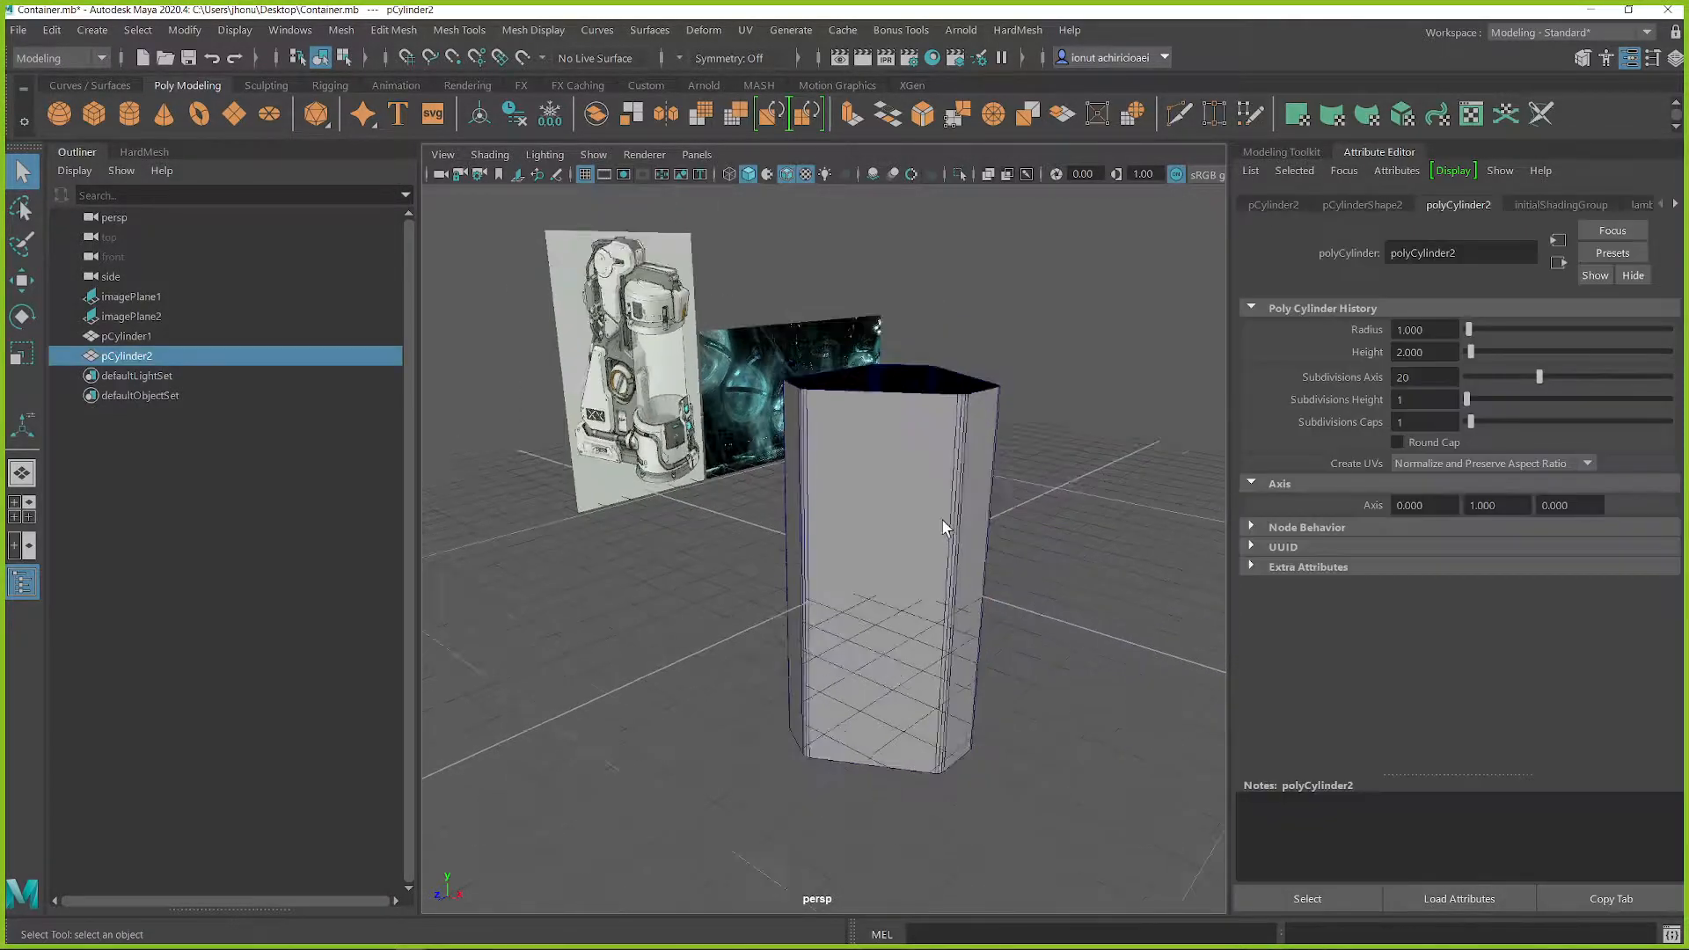
pyautogui.press('r')
pyautogui.moveTo(877, 557); pyautogui.dragTo(1011, 605)
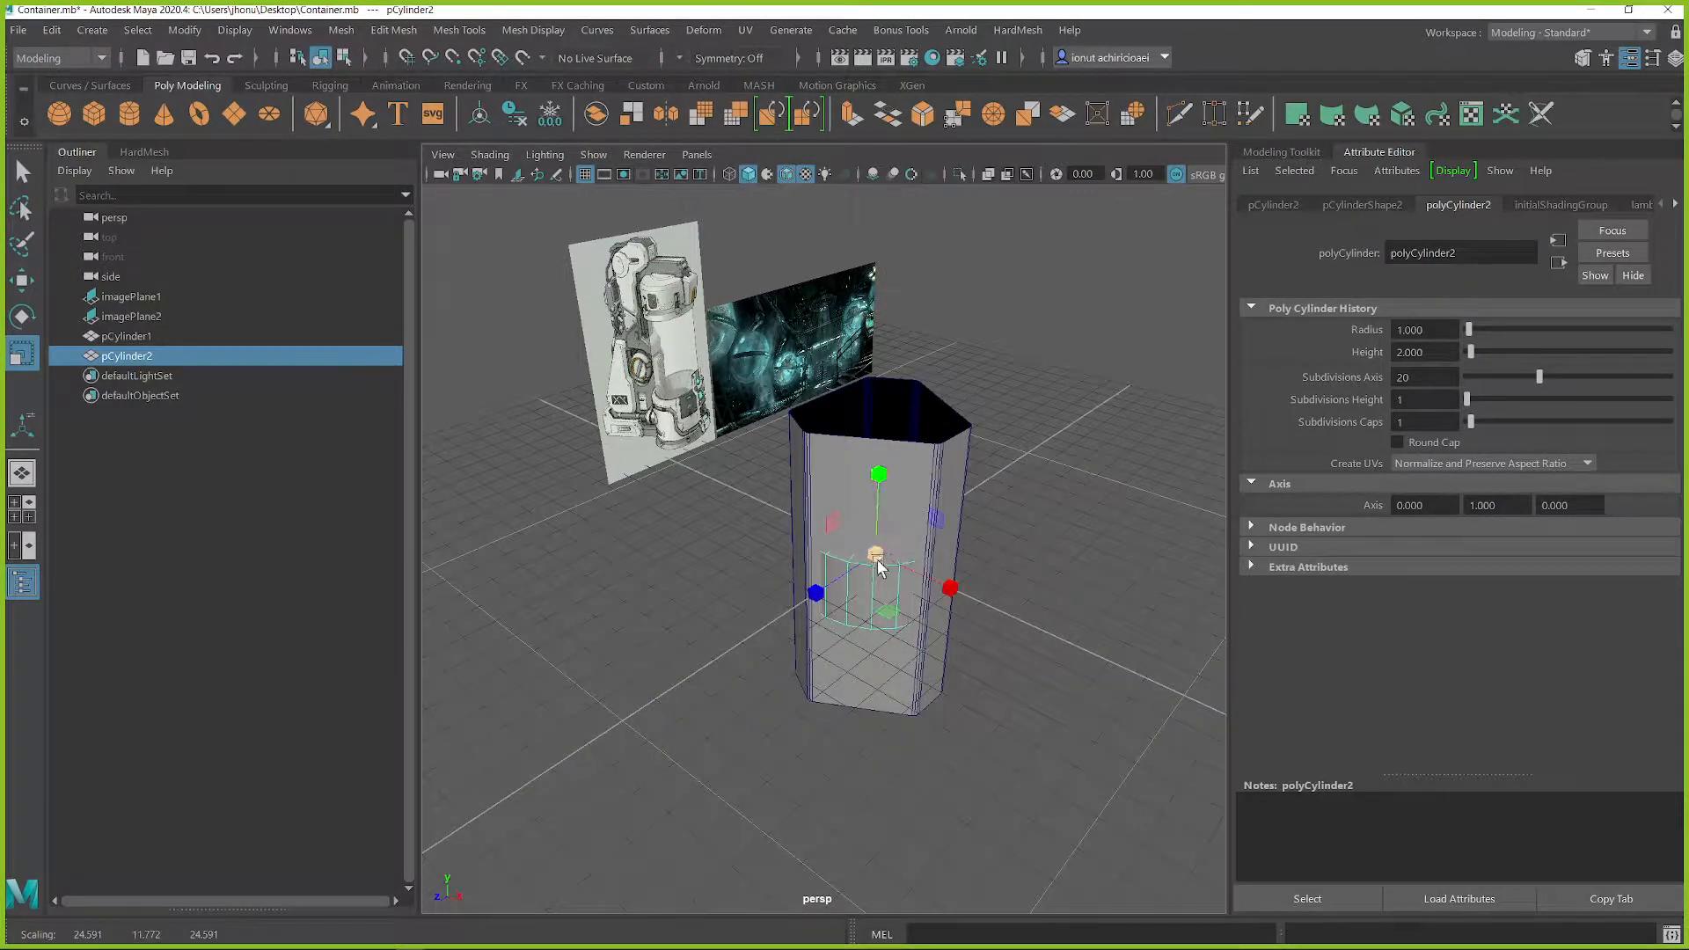
pyautogui.press('w')
pyautogui.moveTo(877, 475); pyautogui.dragTo(941, 671)
pyautogui.press('r')
# Step: Duplicate the bottom cap cylinder and move the copy up to the prism's top end
pyautogui.hotkey('ctrl', 'd')
pyautogui.press('w')
pyautogui.moveTo(868, 620); pyautogui.dragTo(959, 378)
pyautogui.keyDown('alt'); pyautogui.moveTo(957, 374); pyautogui.dragTo(1016, 406, button='middle'); pyautogui.keyUp('alt')
pyautogui.scroll(5, 811, 523)
pyautogui.click(810, 525)
# Step: Bevel the lower rim edge loop of the top cap cylinder with a fraction of 0.125
pyautogui.keyDown('alt'); pyautogui.moveTo(752, 590); pyautogui.dragTo(739, 466); pyautogui.keyUp('alt')
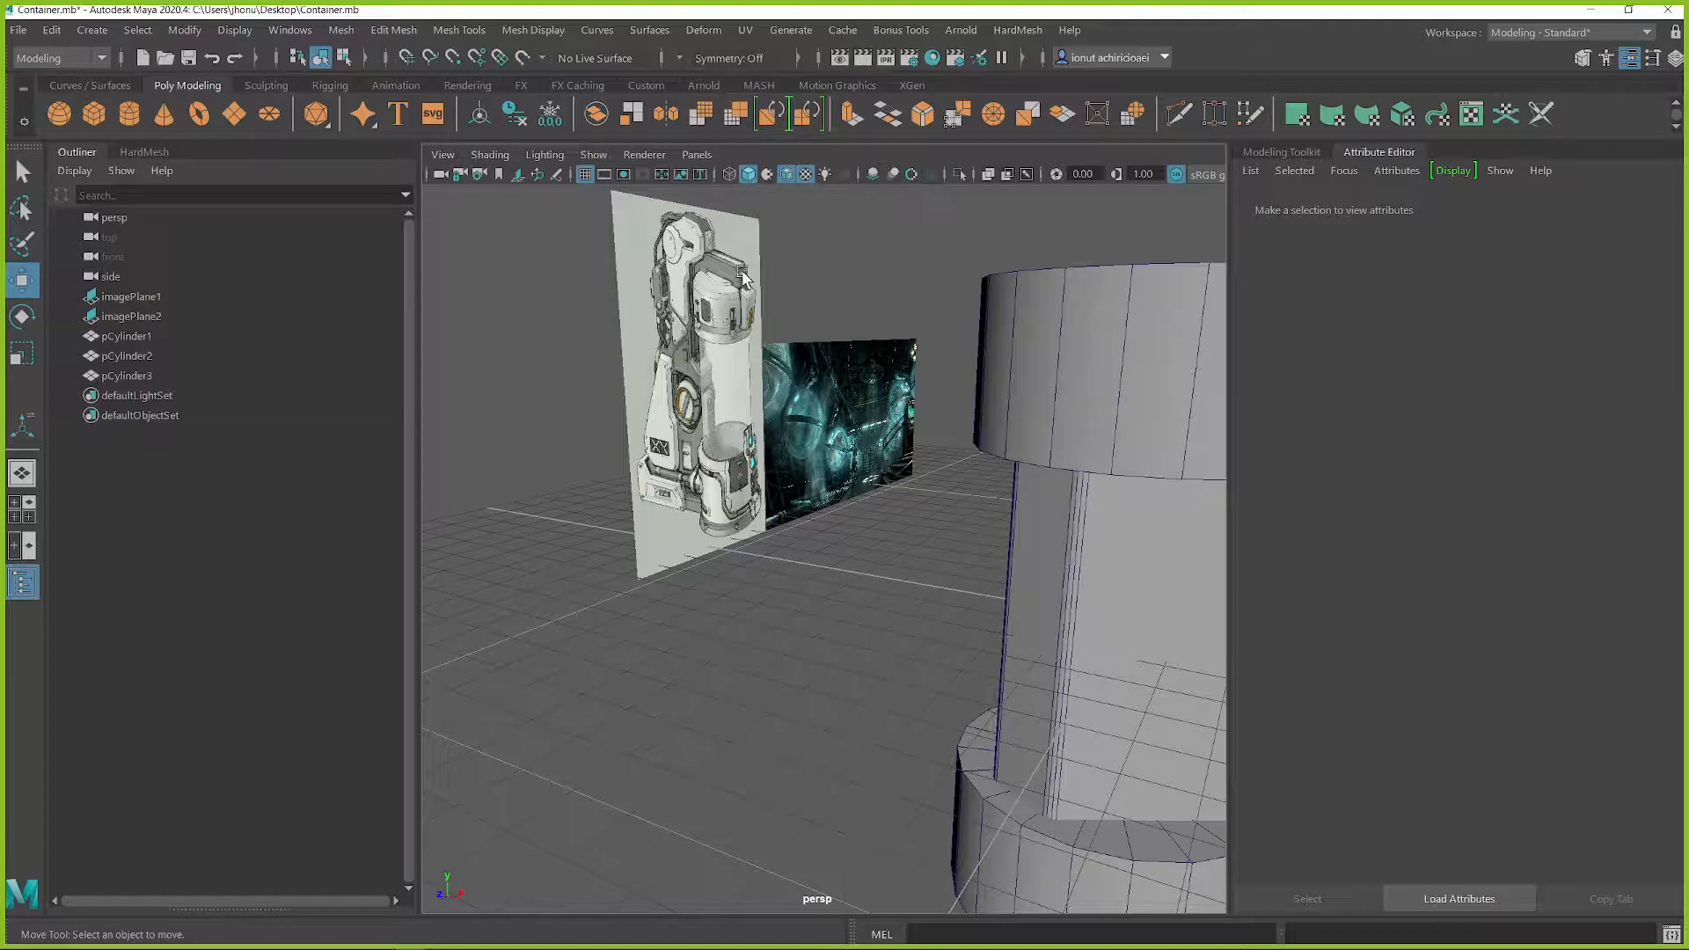
pyautogui.keyDown('alt'); pyautogui.moveTo(749, 280); pyautogui.dragTo(1053, 353); pyautogui.keyUp('alt')
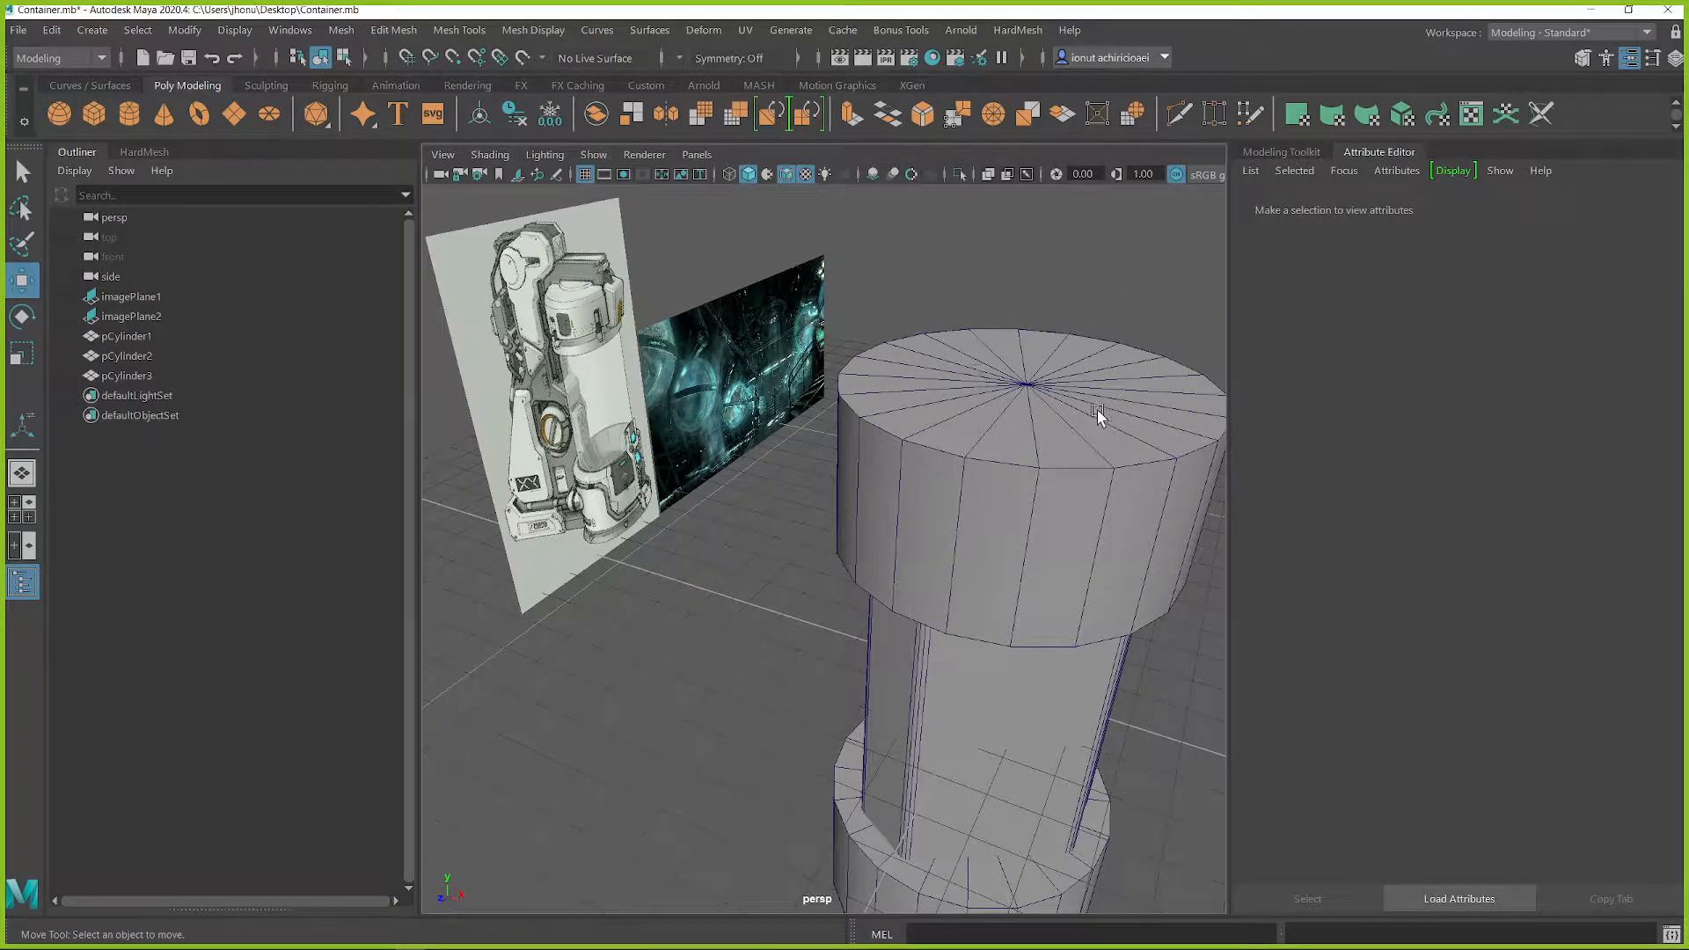
pyautogui.keyDown('alt'); pyautogui.moveTo(1003, 521); pyautogui.dragTo(967, 566); pyautogui.keyUp('alt')
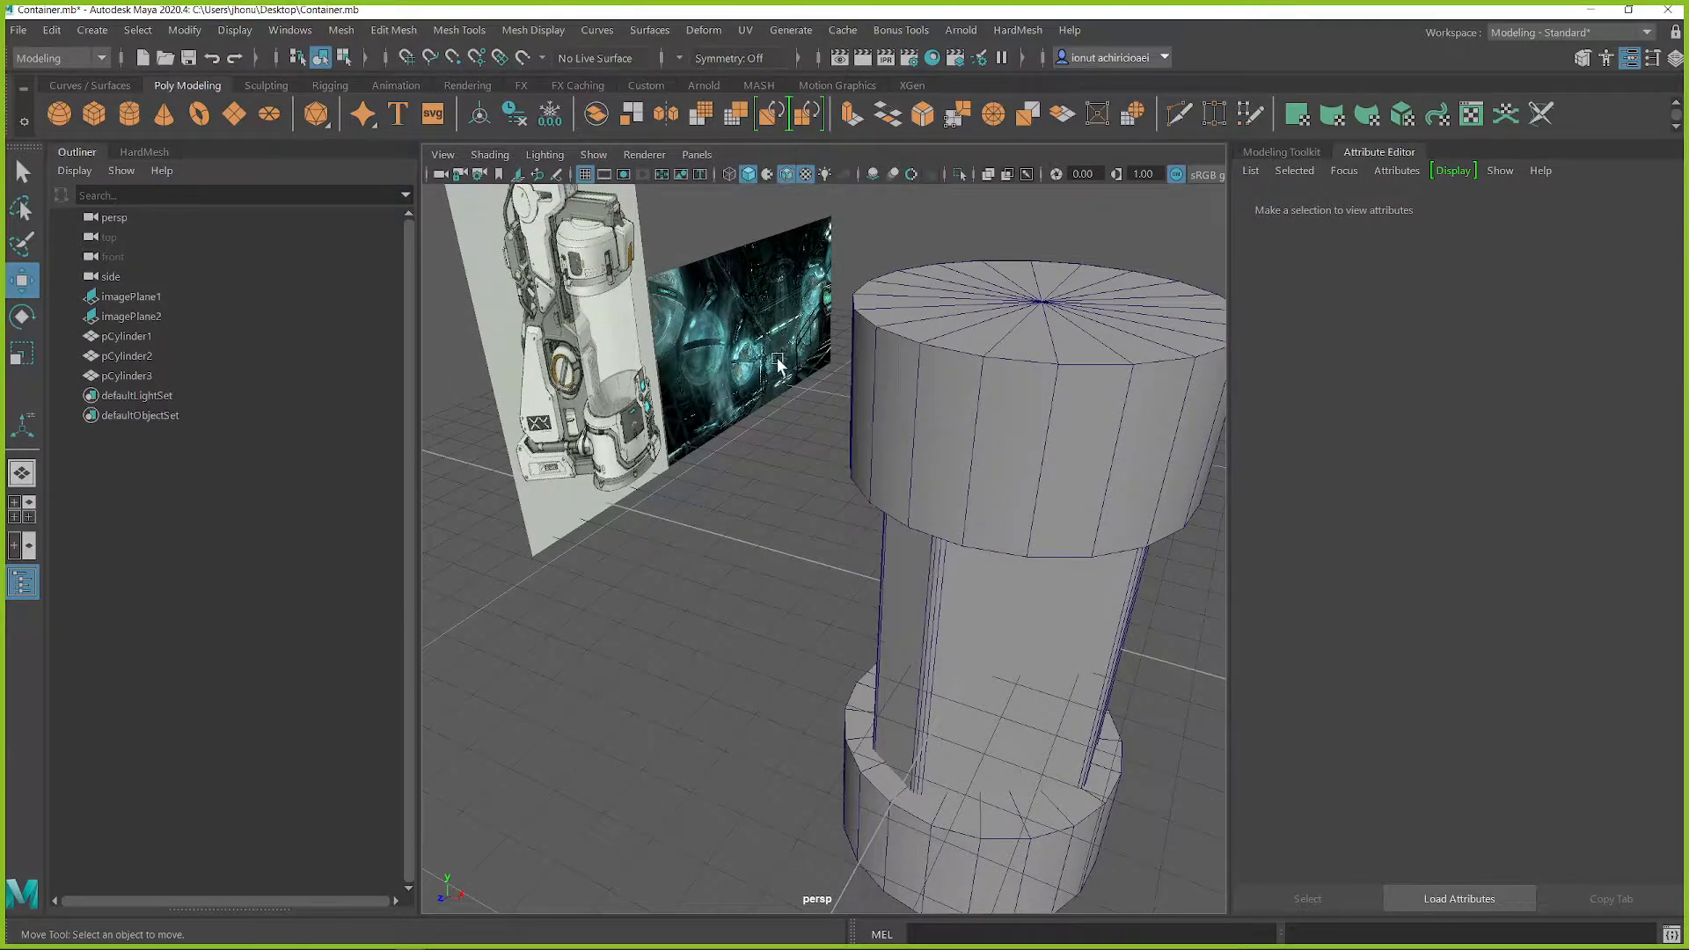
pyautogui.keyDown('alt'); pyautogui.moveTo(959, 790); pyautogui.dragTo(962, 351); pyautogui.keyUp('alt')
pyautogui.click(988, 315)
pyautogui.moveTo(988, 316); pyautogui.dragTo(988, 262, button='right')
pyautogui.doubleClick(1010, 343)
pyautogui.keyDown('alt'); pyautogui.moveTo(1012, 346); pyautogui.dragTo(1003, 376); pyautogui.keyUp('alt')
pyautogui.keyDown('shift'); pyautogui.moveTo(1003, 314); pyautogui.dragTo(1060, 320, button='right'); pyautogui.keyUp('shift')
pyautogui.moveTo(1055, 325); pyautogui.dragTo(794, 366, button='middle')
pyautogui.keyDown('alt'); pyautogui.moveTo(1009, 712); pyautogui.dragTo(1021, 660, button='middle'); pyautogui.keyUp('alt')
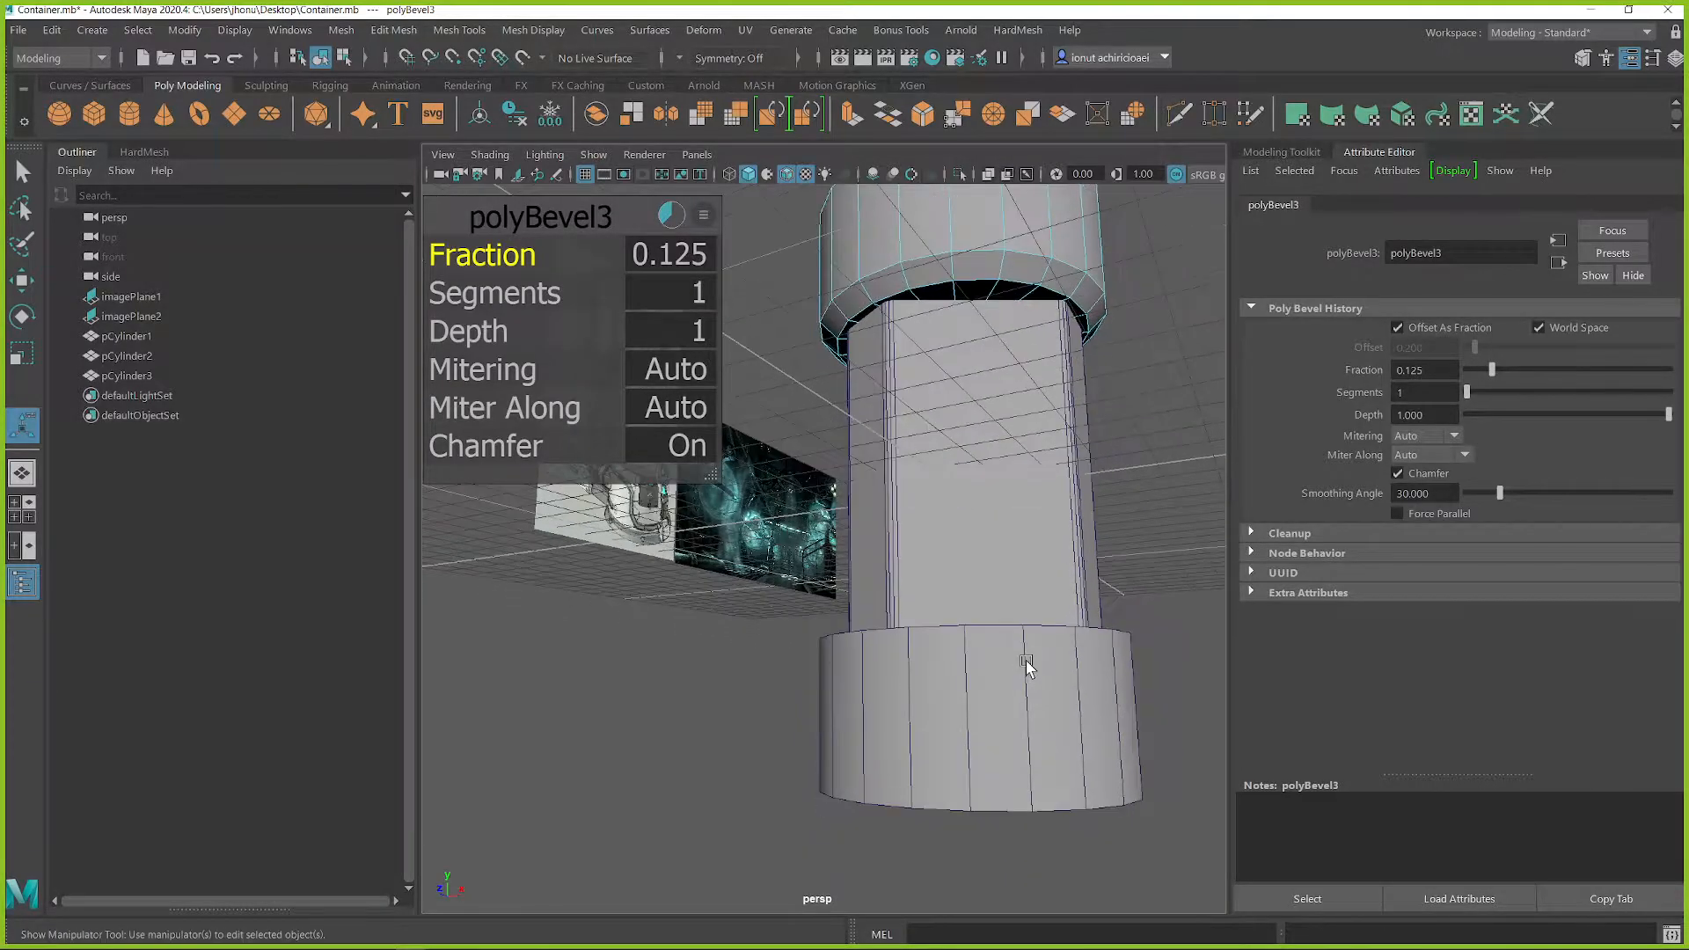
# Step: Bevel the upper rim edge loop of the bottom cap cylinder, then return to object mode and deselect it
pyautogui.click(1025, 660)
pyautogui.moveTo(1041, 662); pyautogui.dragTo(1032, 332, button='right')
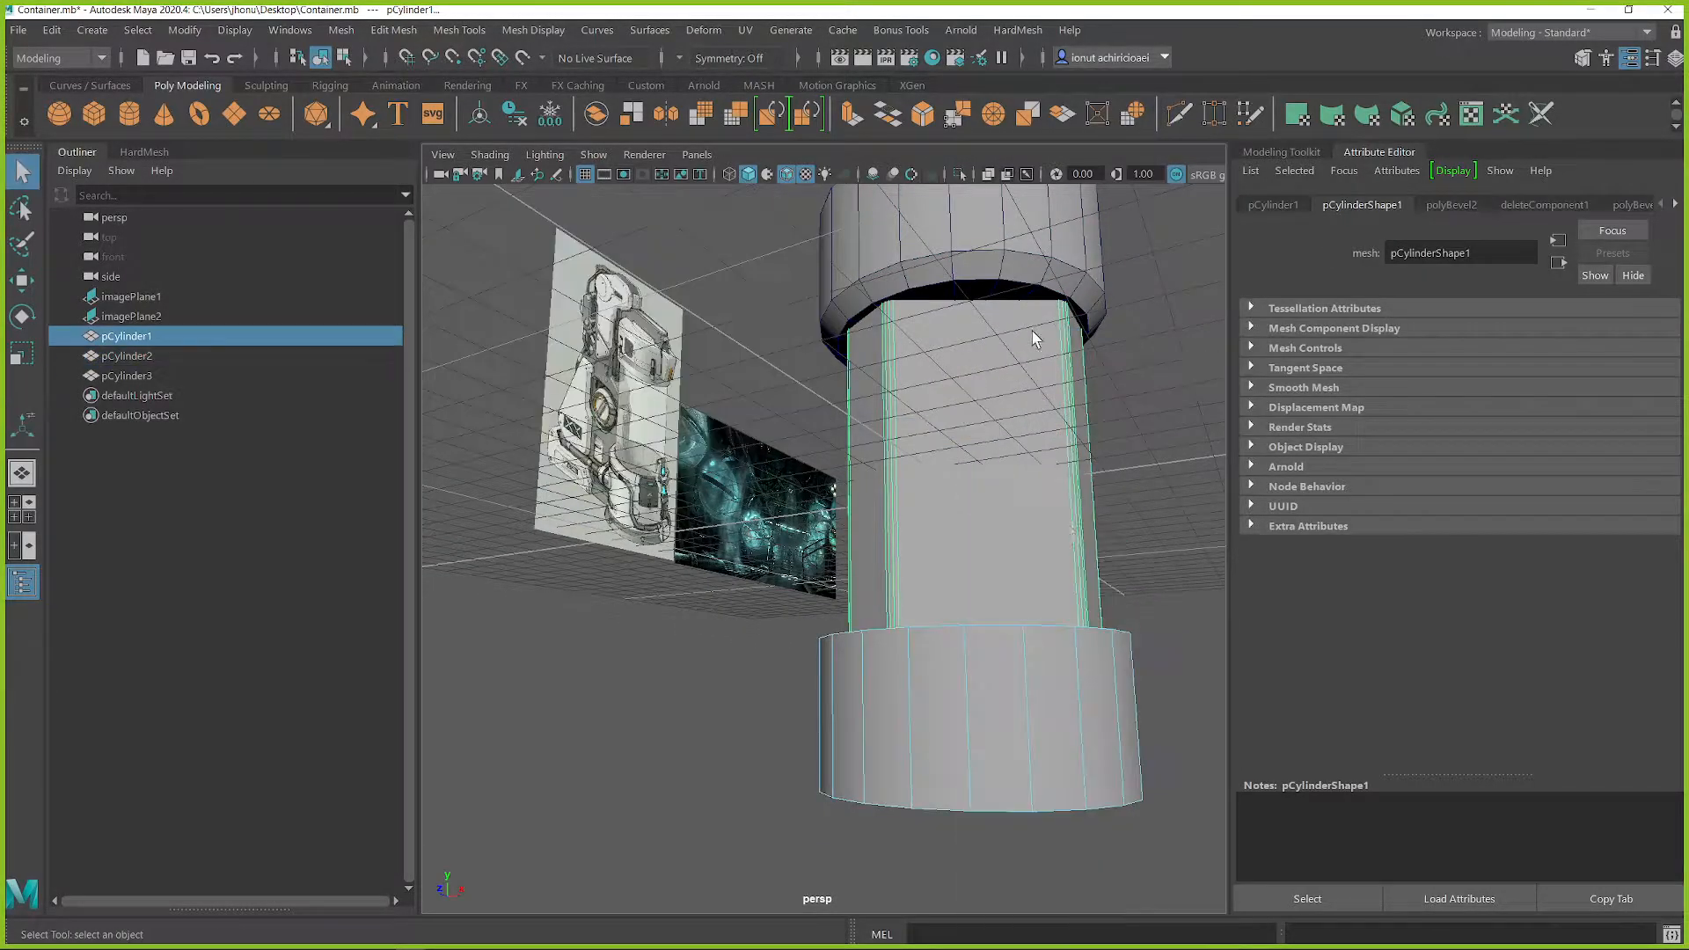
pyautogui.doubleClick(1046, 630)
pyautogui.keyDown('shift'); pyautogui.moveTo(1048, 547); pyautogui.dragTo(1138, 553, button='right'); pyautogui.keyUp('shift')
pyautogui.keyDown('alt'); pyautogui.moveTo(996, 616); pyautogui.dragTo(1035, 732); pyautogui.keyUp('alt')
pyautogui.moveTo(1037, 734); pyautogui.dragTo(776, 734, button='middle')
pyautogui.moveTo(988, 662); pyautogui.dragTo(1075, 365, button='right')
pyautogui.keyDown('alt'); pyautogui.moveTo(1025, 561); pyautogui.dragTo(1143, 581); pyautogui.keyUp('alt')
pyautogui.click(1206, 556)
# Step: Assign a new Blinn material to the prism between the two caps
pyautogui.scroll(-4, 1001, 649)
pyautogui.keyDown('alt'); pyautogui.moveTo(974, 653); pyautogui.dragTo(1000, 649); pyautogui.keyUp('alt')
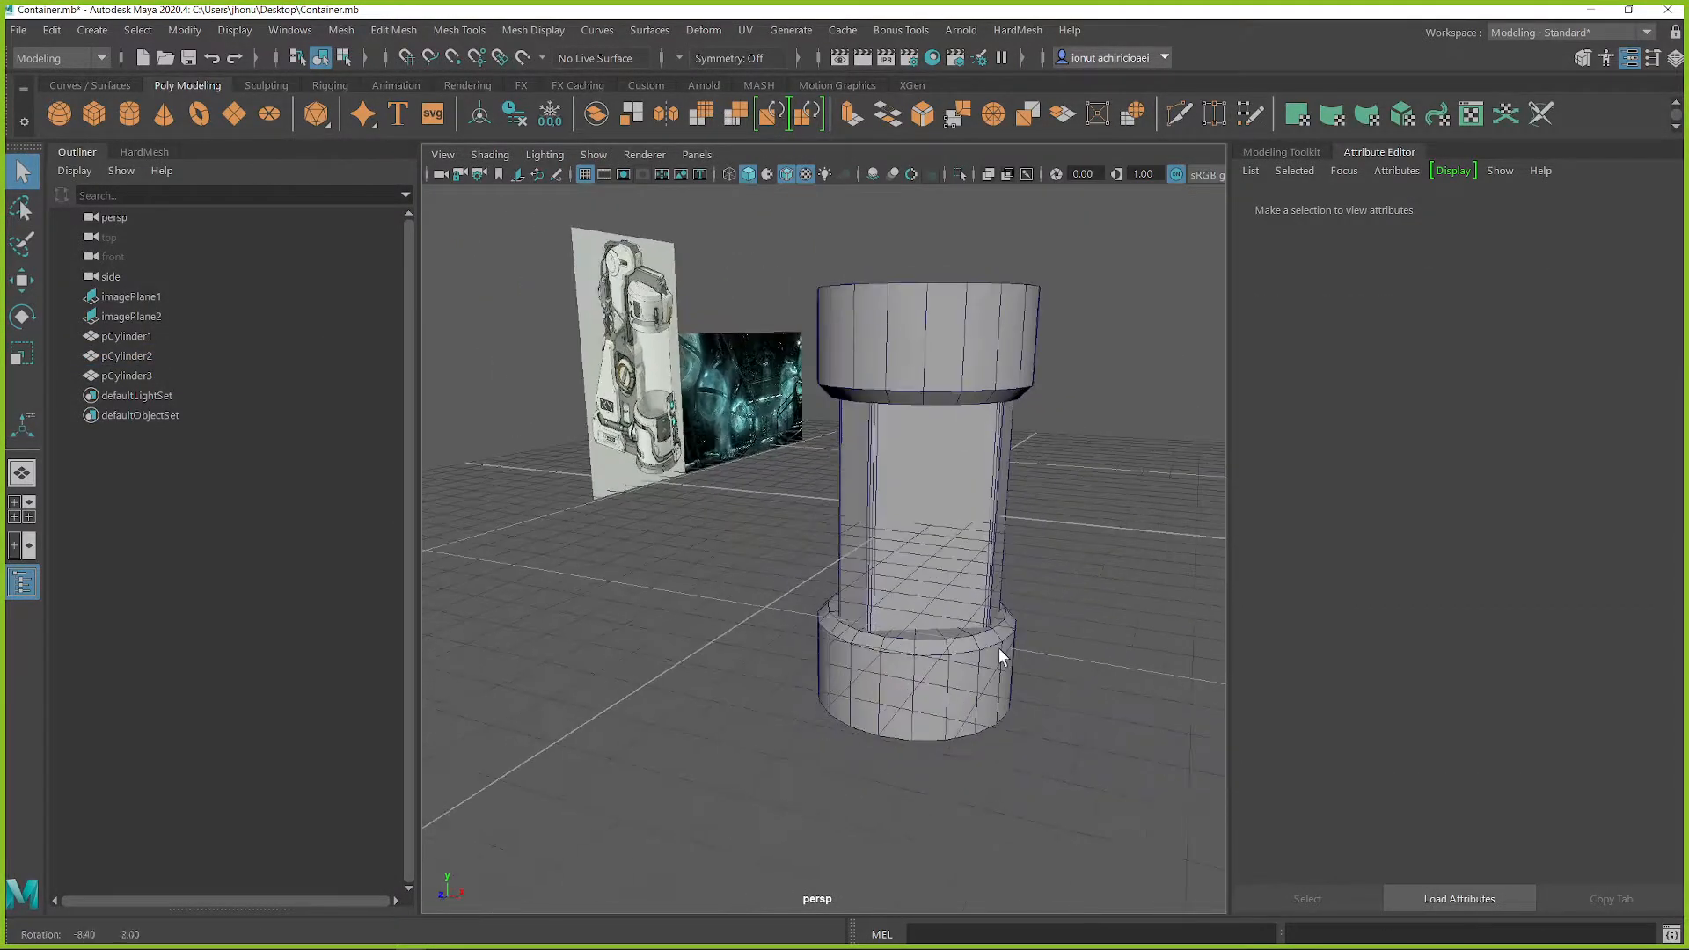
pyautogui.keyDown('alt'); pyautogui.moveTo(805, 566); pyautogui.dragTo(852, 594, button='middle'); pyautogui.keyUp('alt')
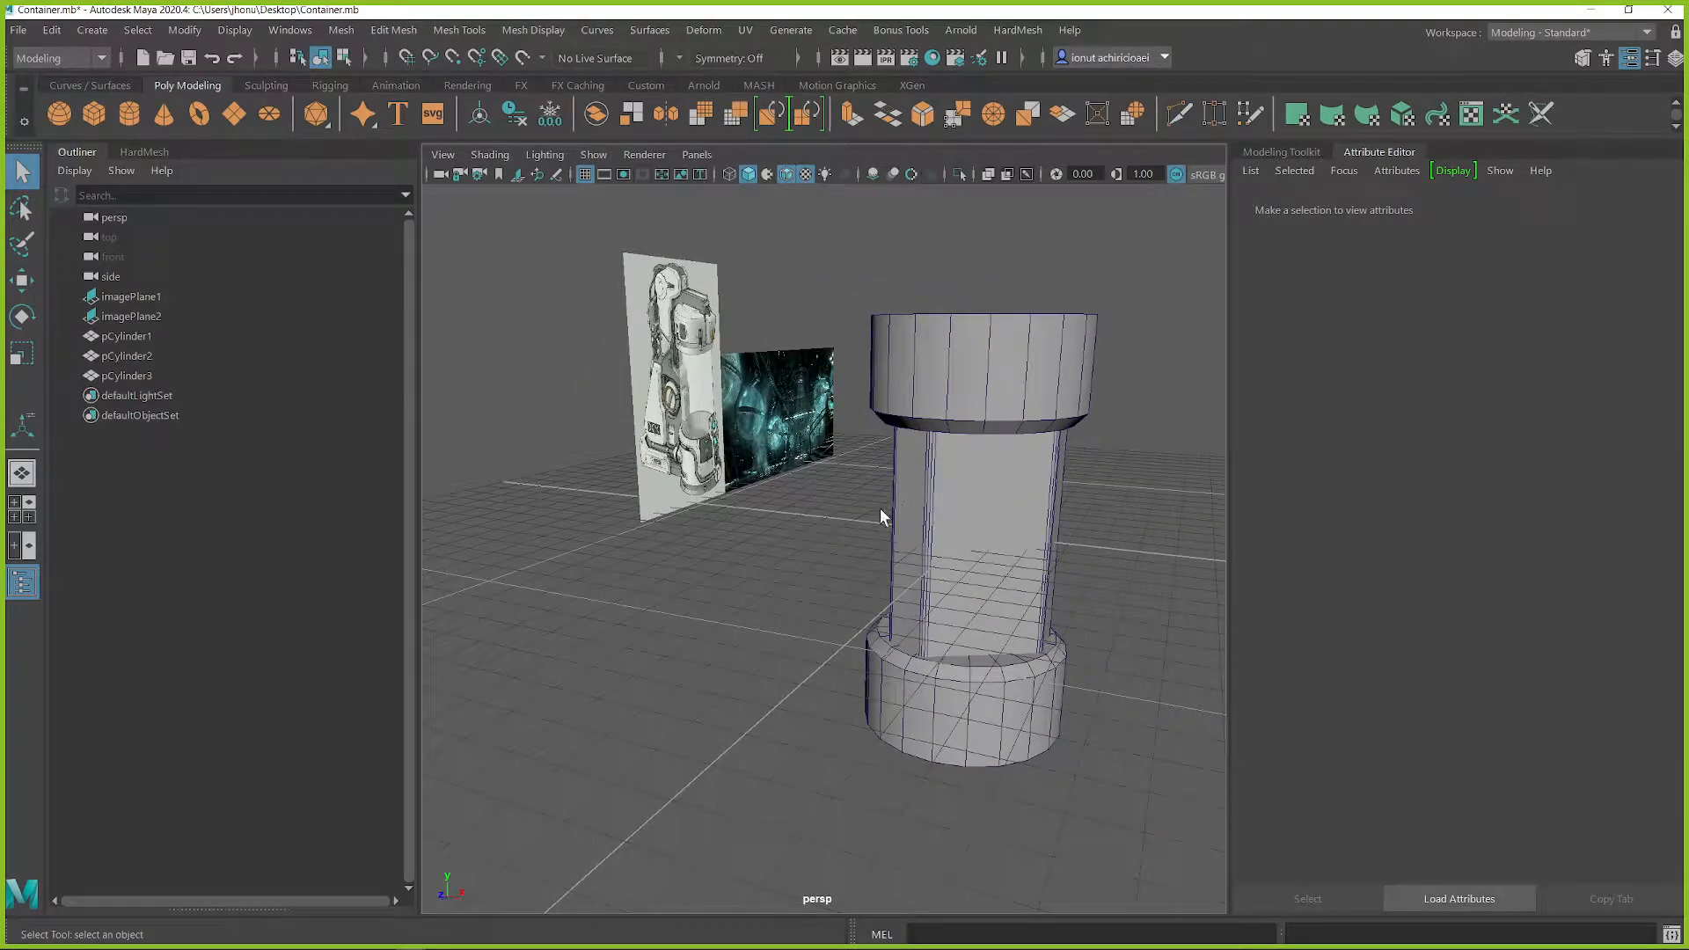
pyautogui.click(1006, 494)
pyautogui.scroll(3, 1006, 493)
pyautogui.keyDown('alt'); pyautogui.moveTo(1048, 493); pyautogui.dragTo(888, 572); pyautogui.keyUp('alt')
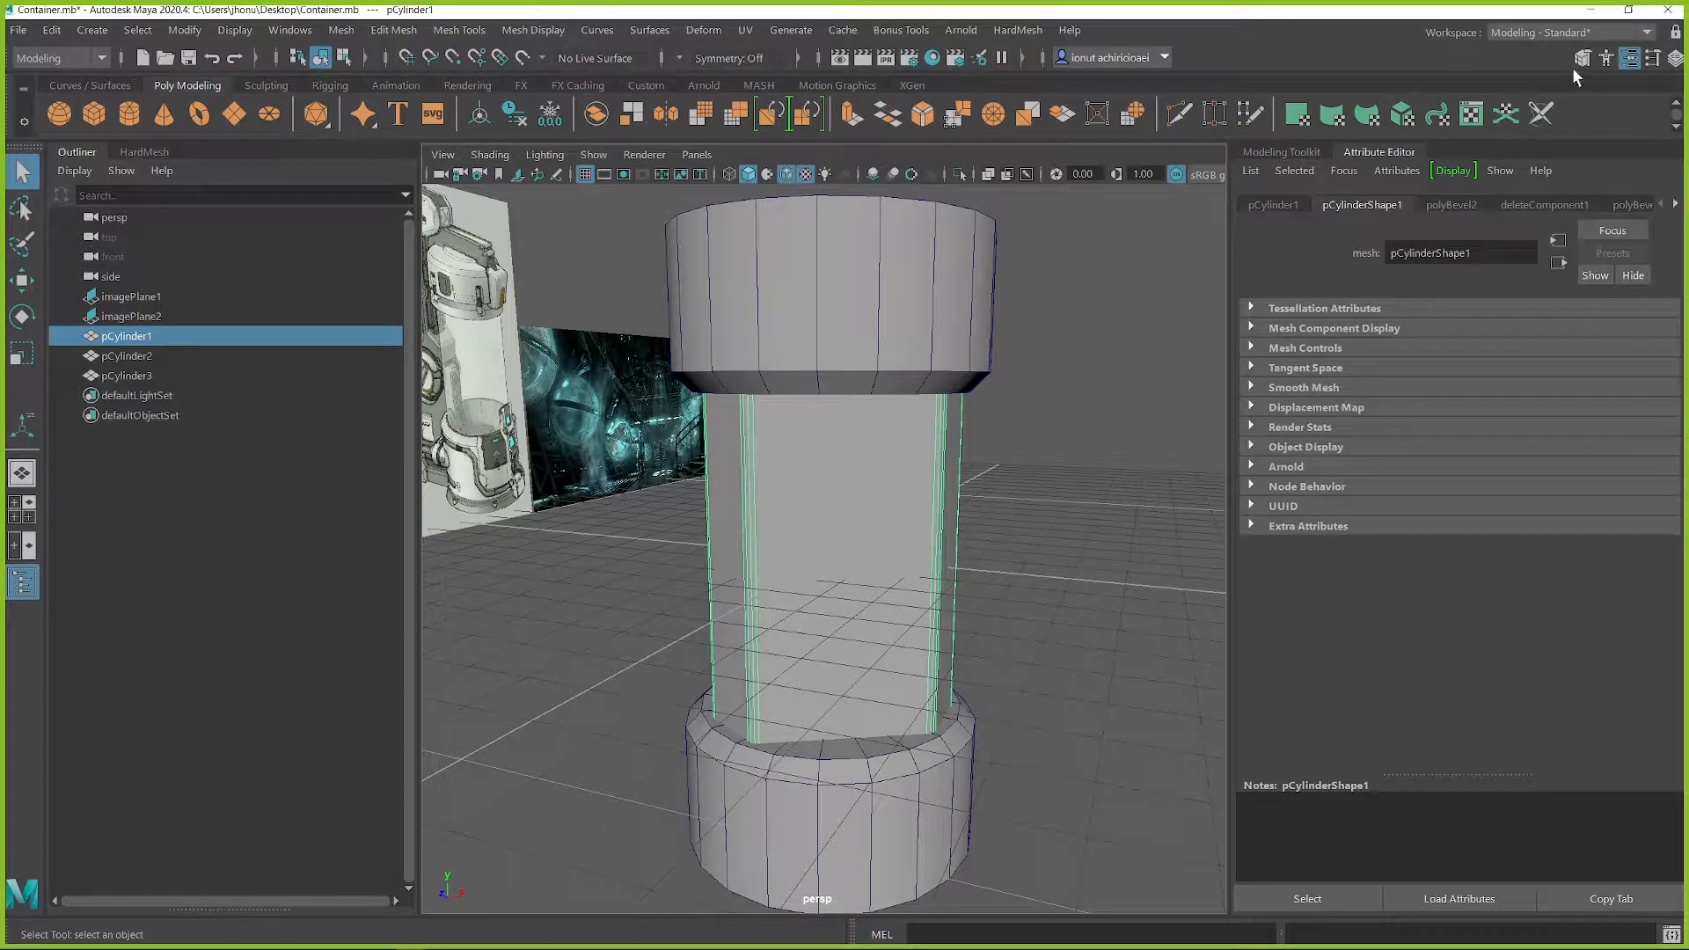
pyautogui.click(933, 58)
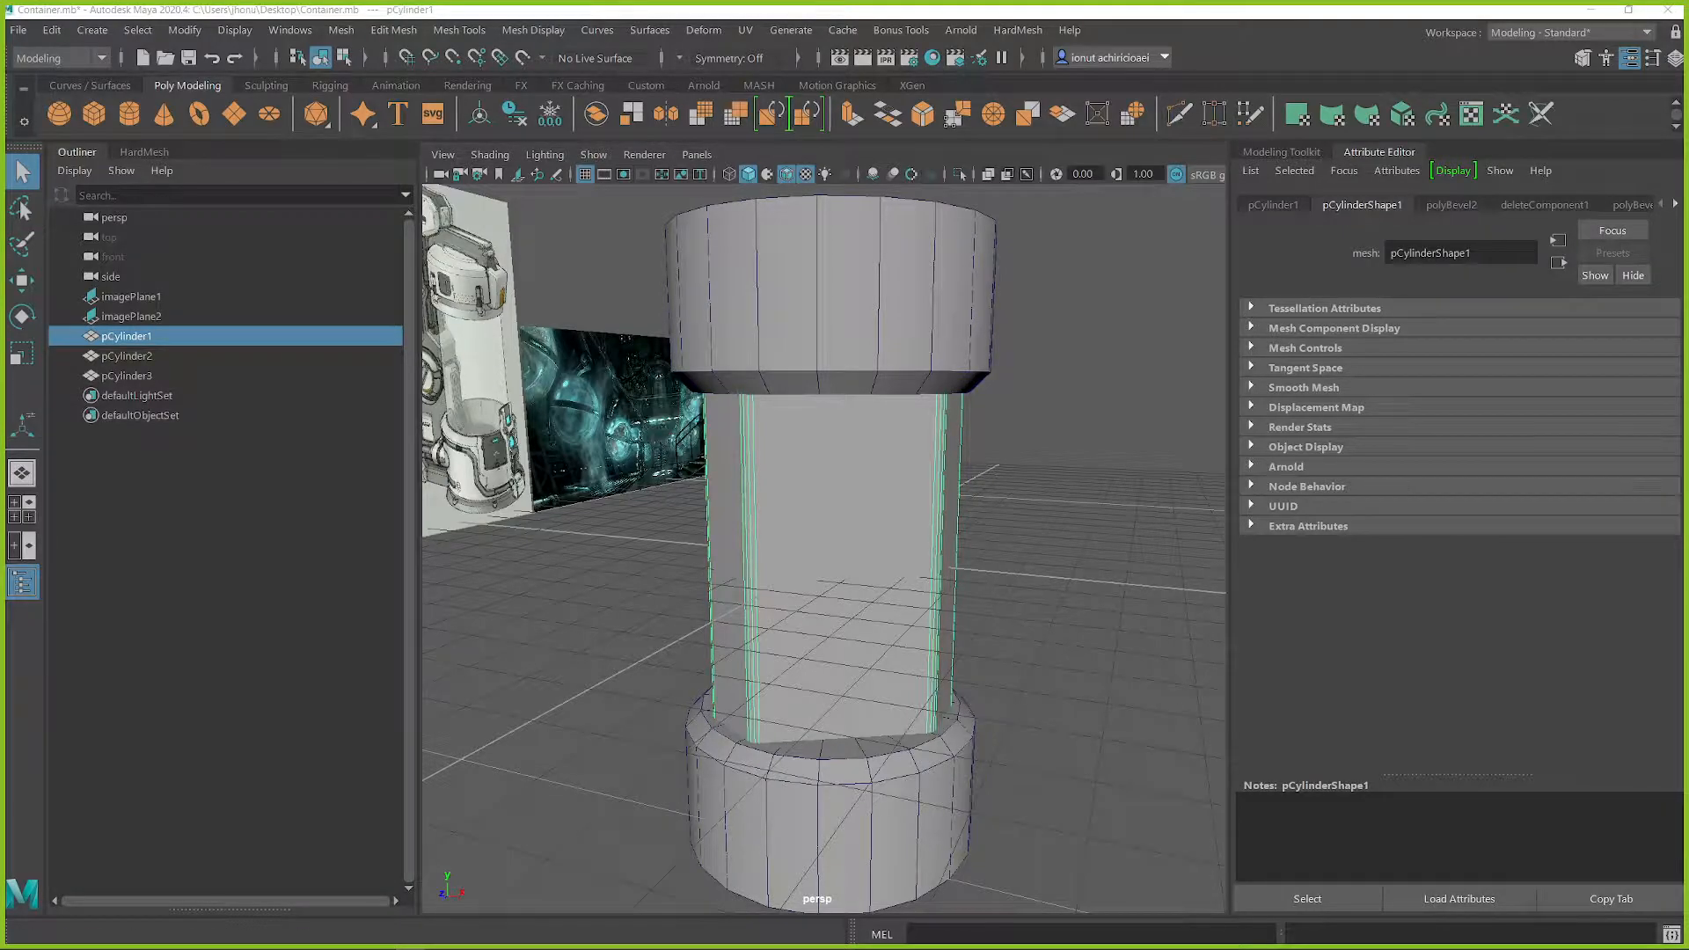
pyautogui.rightClick(869, 395)
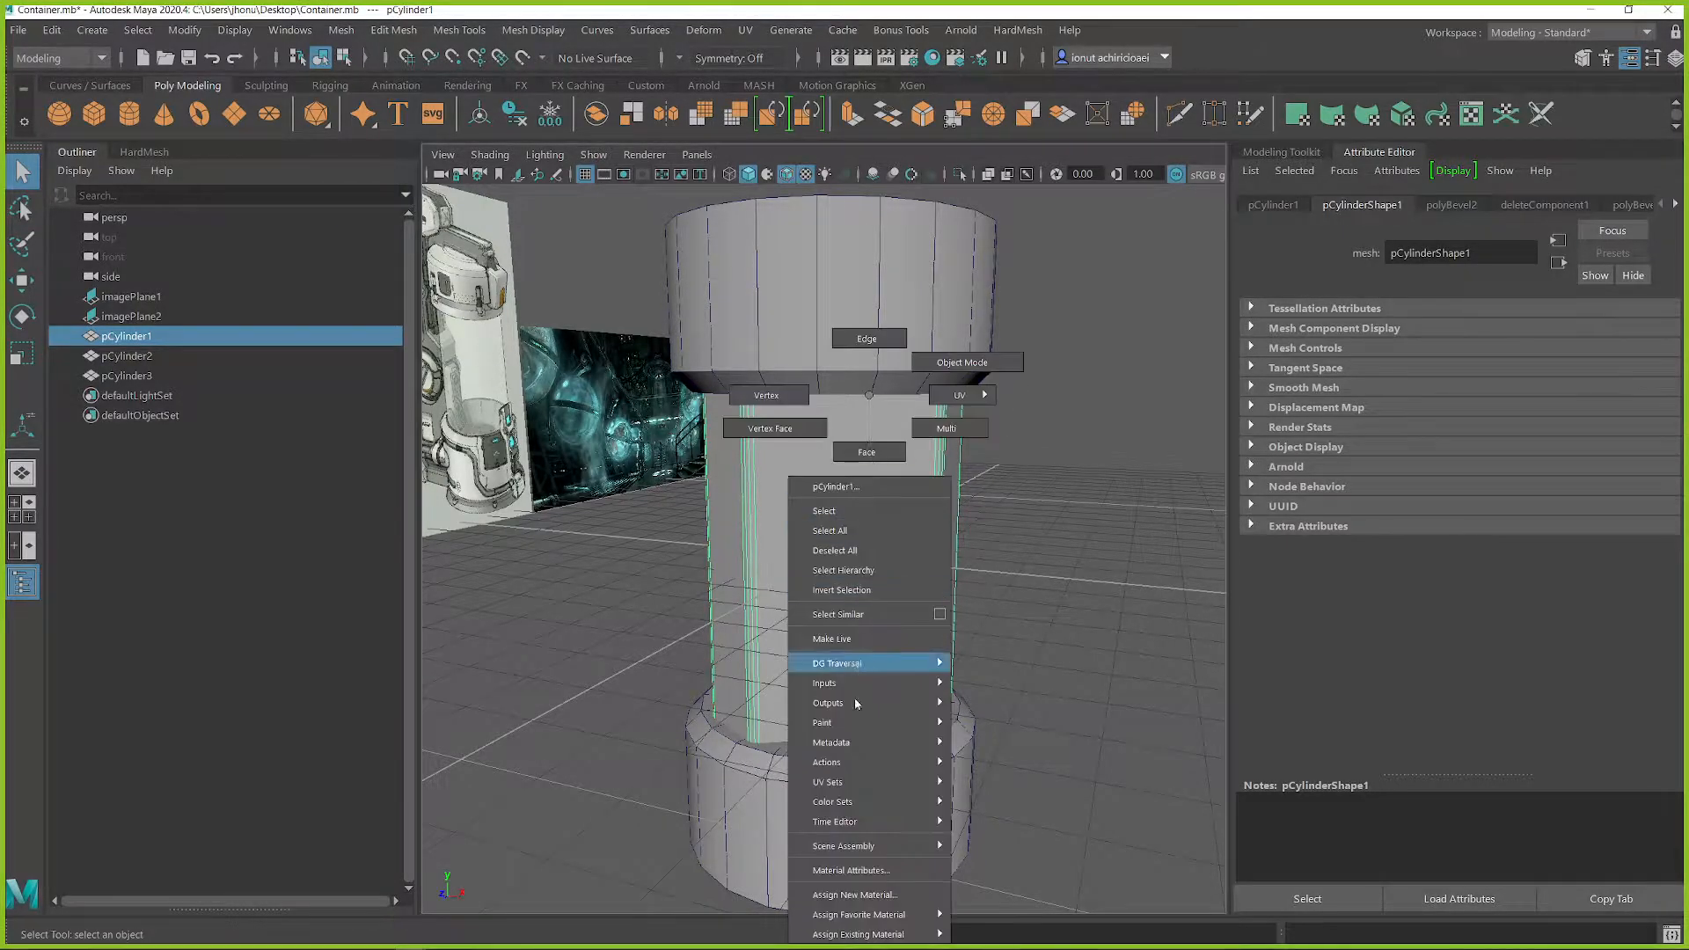
pyautogui.click(852, 896)
pyautogui.moveTo(1688, 195); pyautogui.dragTo(1056, 183)
pyautogui.click(1099, 281)
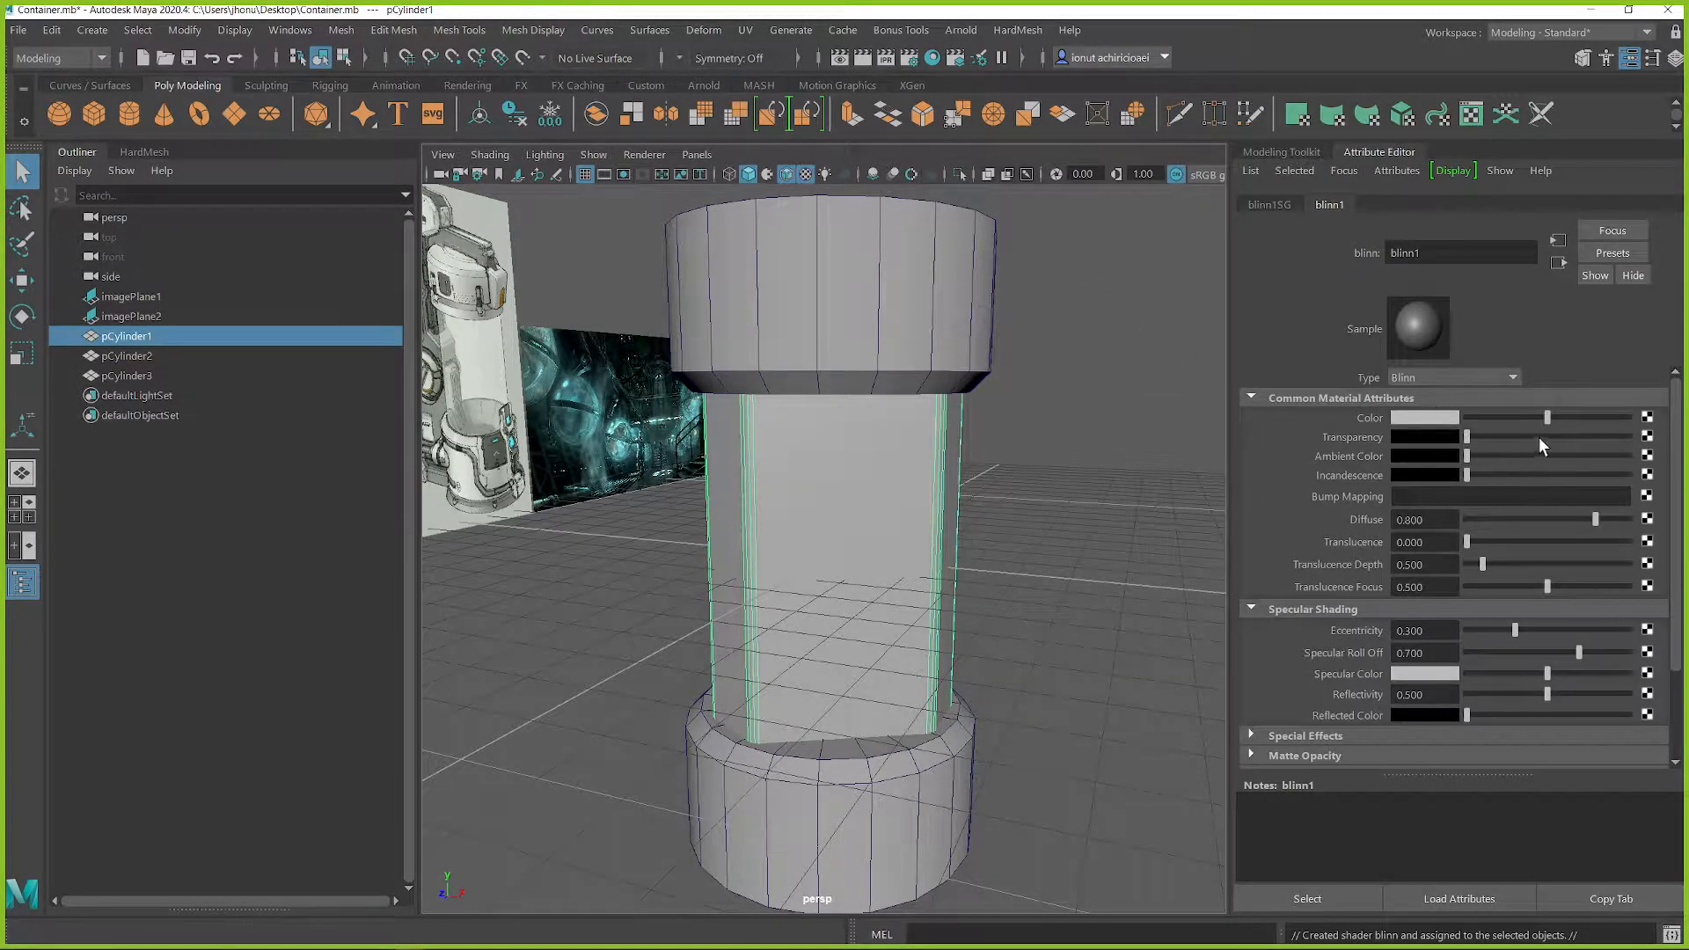
# Step: Make the prism's Blinn material about half transparent, tint its color pale grey-blue, set Diffuse to about 0.63, and deselect the prism
pyautogui.click(1548, 437)
pyautogui.click(1427, 422)
pyautogui.click(1402, 463)
pyautogui.click(1358, 488)
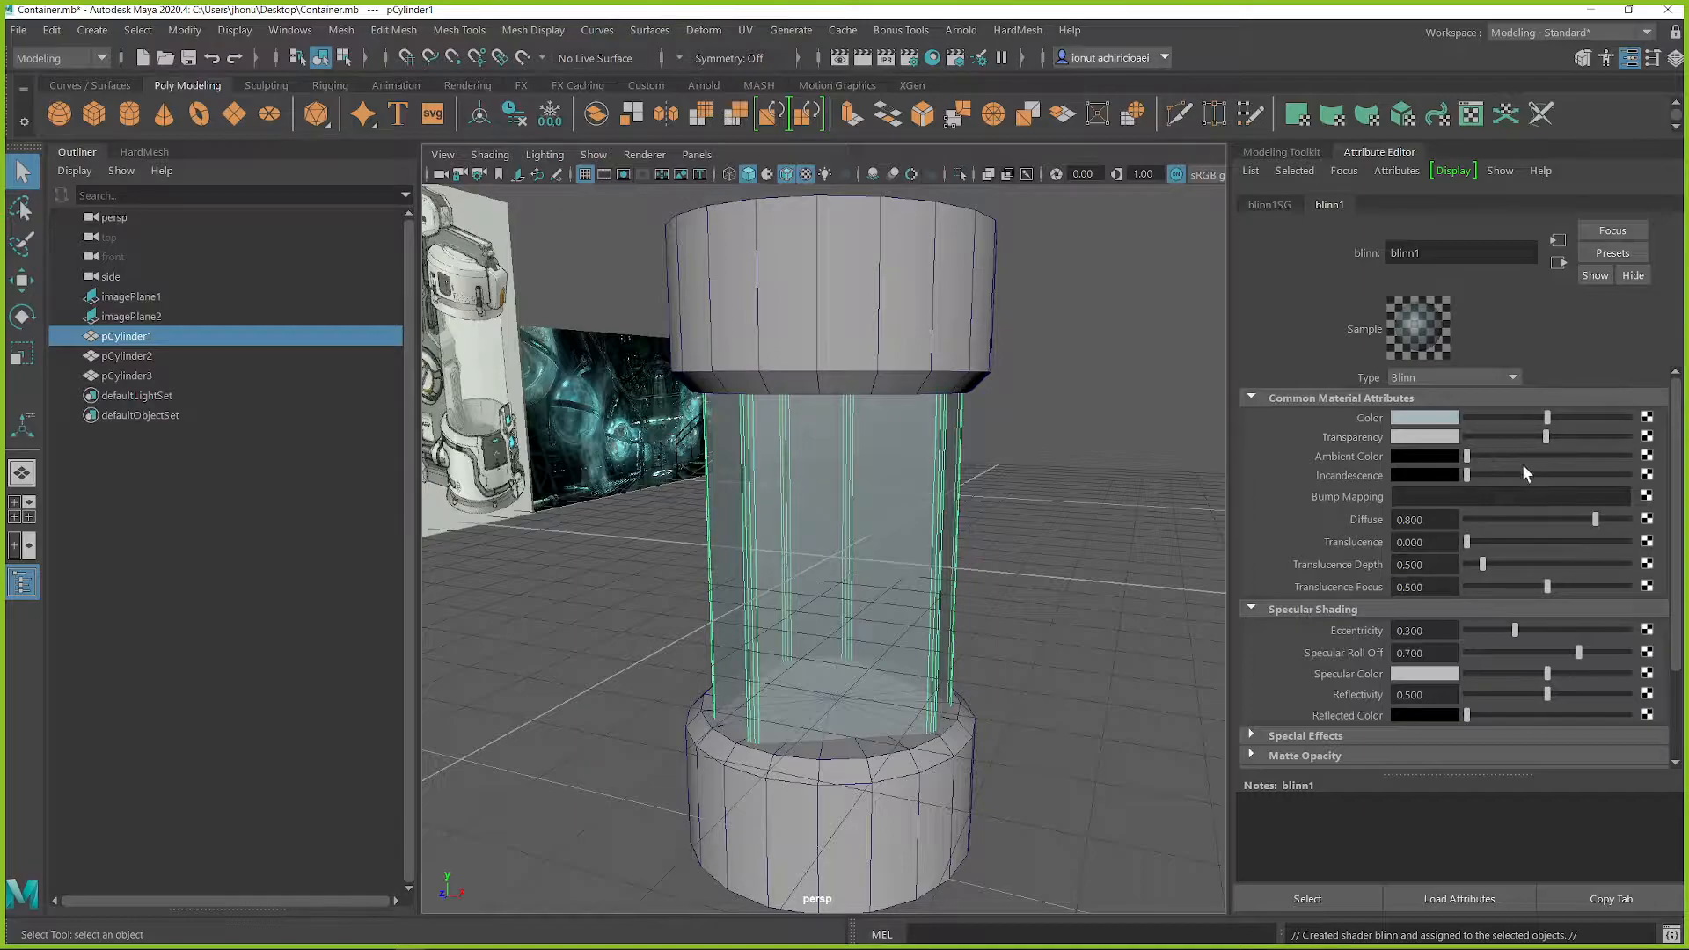
pyautogui.moveTo(1555, 515)
pyautogui.mouseDown()
pyautogui.moveTo(1502, 512)
pyautogui.moveTo(1571, 527)
pyautogui.mouseUp()
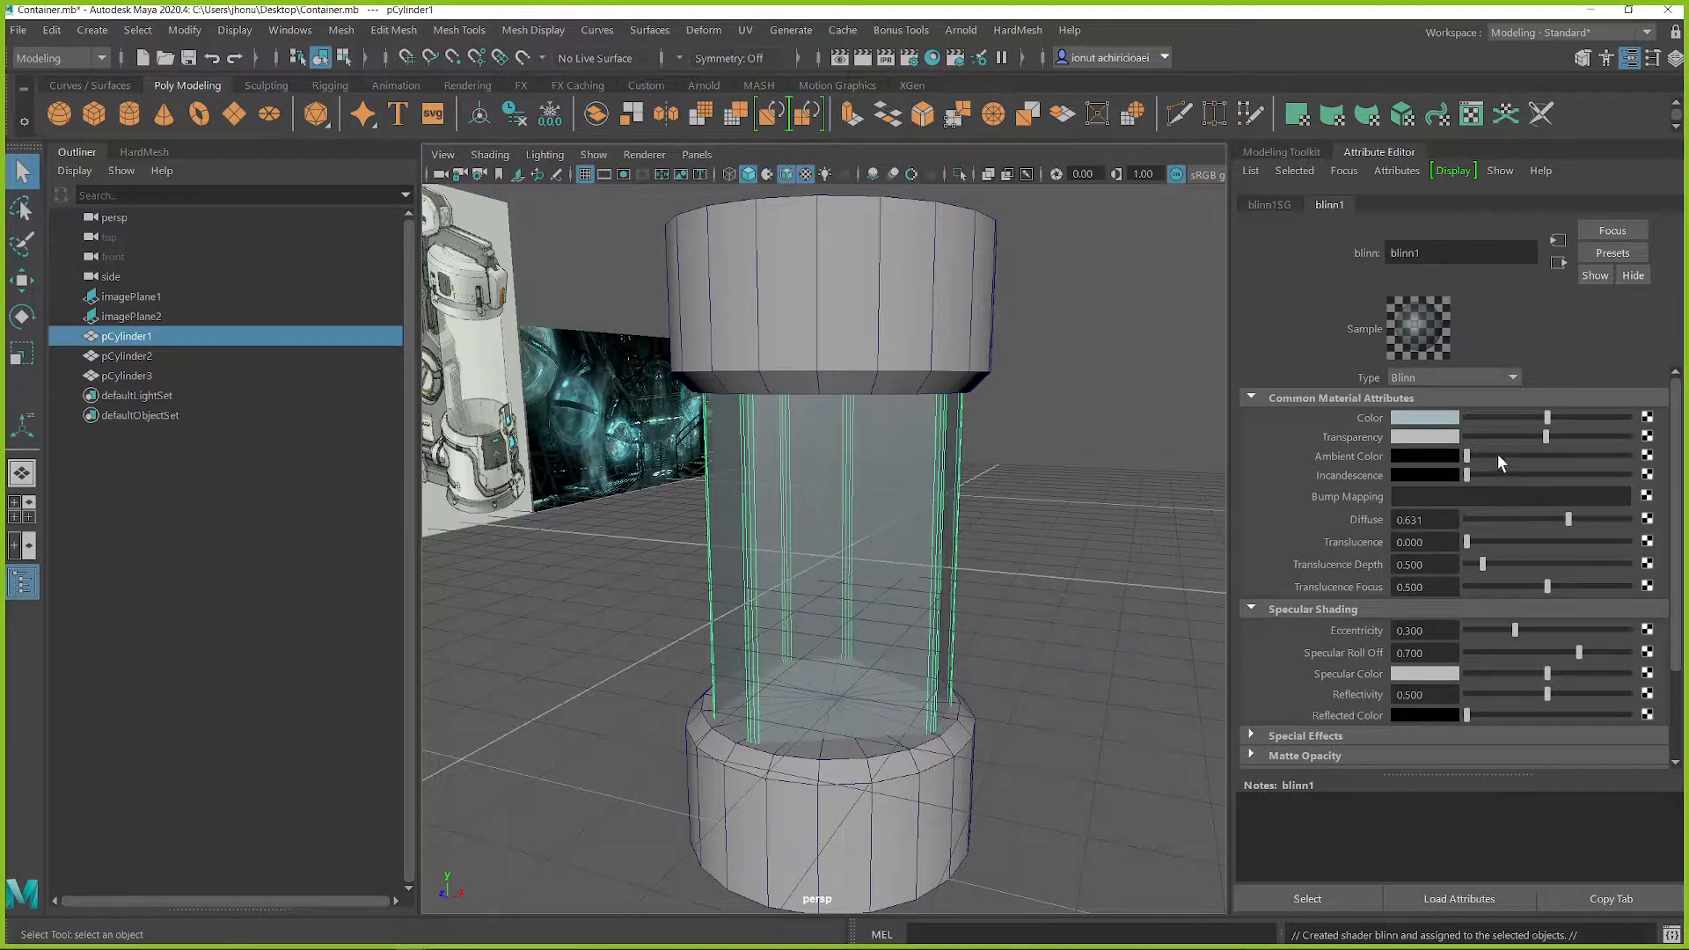
pyautogui.moveTo(1548, 416); pyautogui.dragTo(1536, 418)
pyautogui.click(1027, 525)
pyautogui.keyDown('alt'); pyautogui.moveTo(1027, 525); pyautogui.dragTo(923, 521, button='right'); pyautogui.keyUp('alt')
pyautogui.moveTo(924, 520)
pyautogui.keyDown('alt'); pyautogui.mouseDown()
pyautogui.moveTo(882, 516)
pyautogui.moveTo(915, 531)
pyautogui.mouseUp(); pyautogui.keyUp('alt')
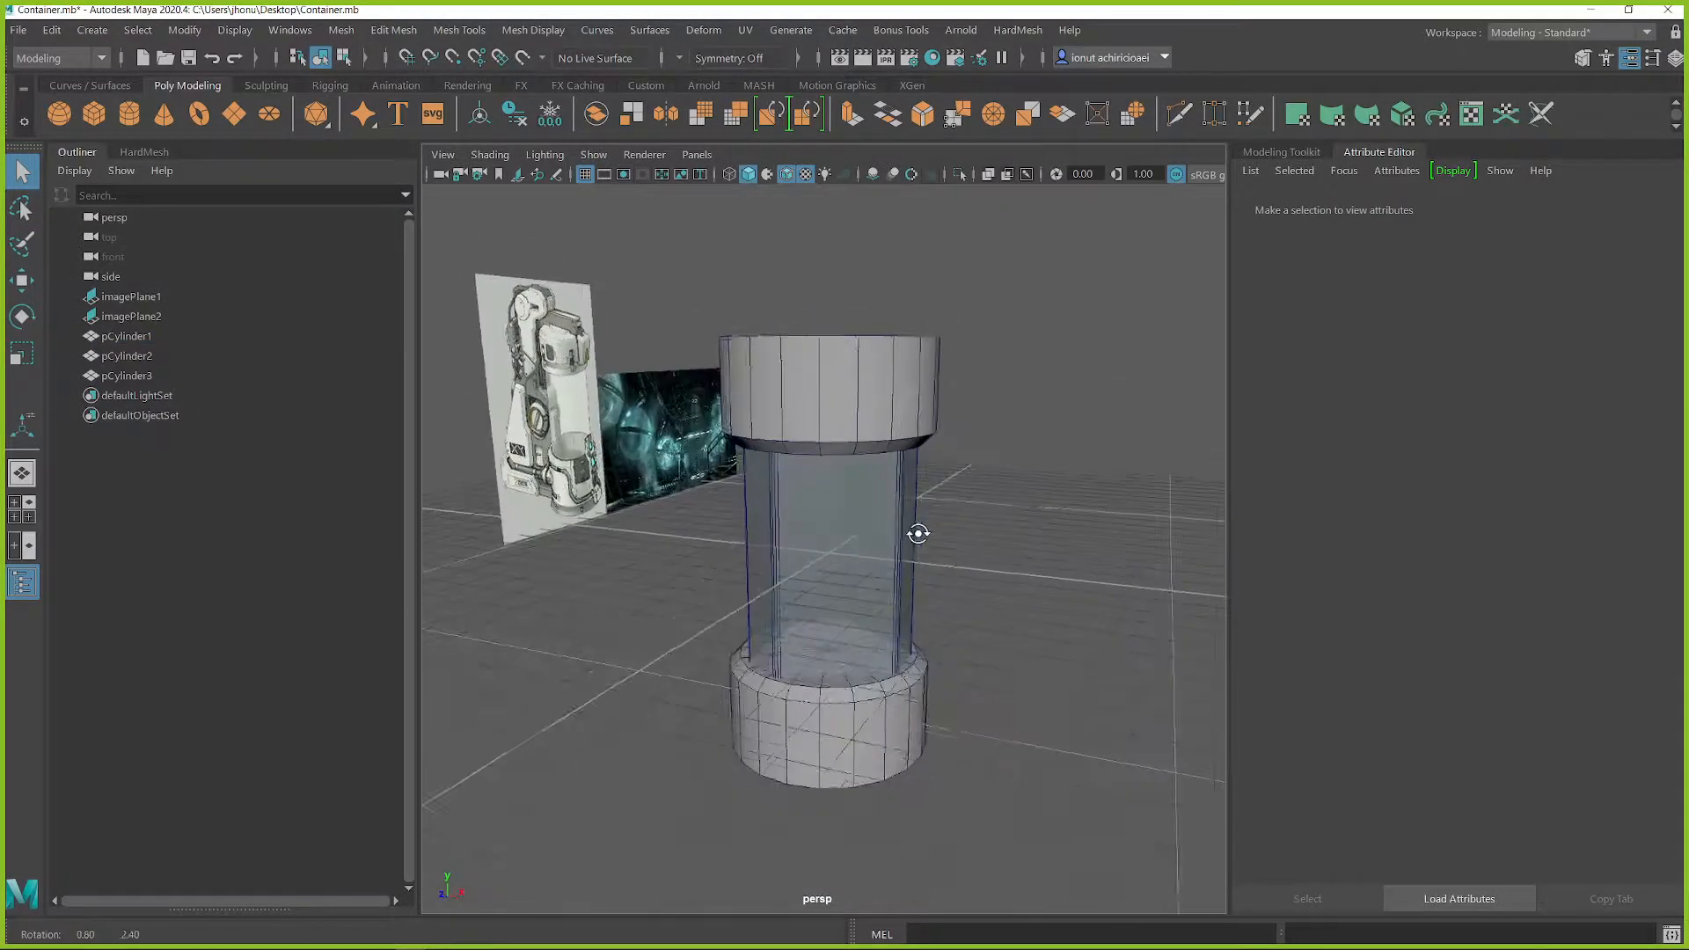
pyautogui.keyDown('alt'); pyautogui.moveTo(916, 531); pyautogui.dragTo(983, 521, button='middle'); pyautogui.keyUp('alt')
pyautogui.keyDown('alt'); pyautogui.moveTo(984, 522); pyautogui.dragTo(1127, 525, button='right'); pyautogui.keyUp('alt')
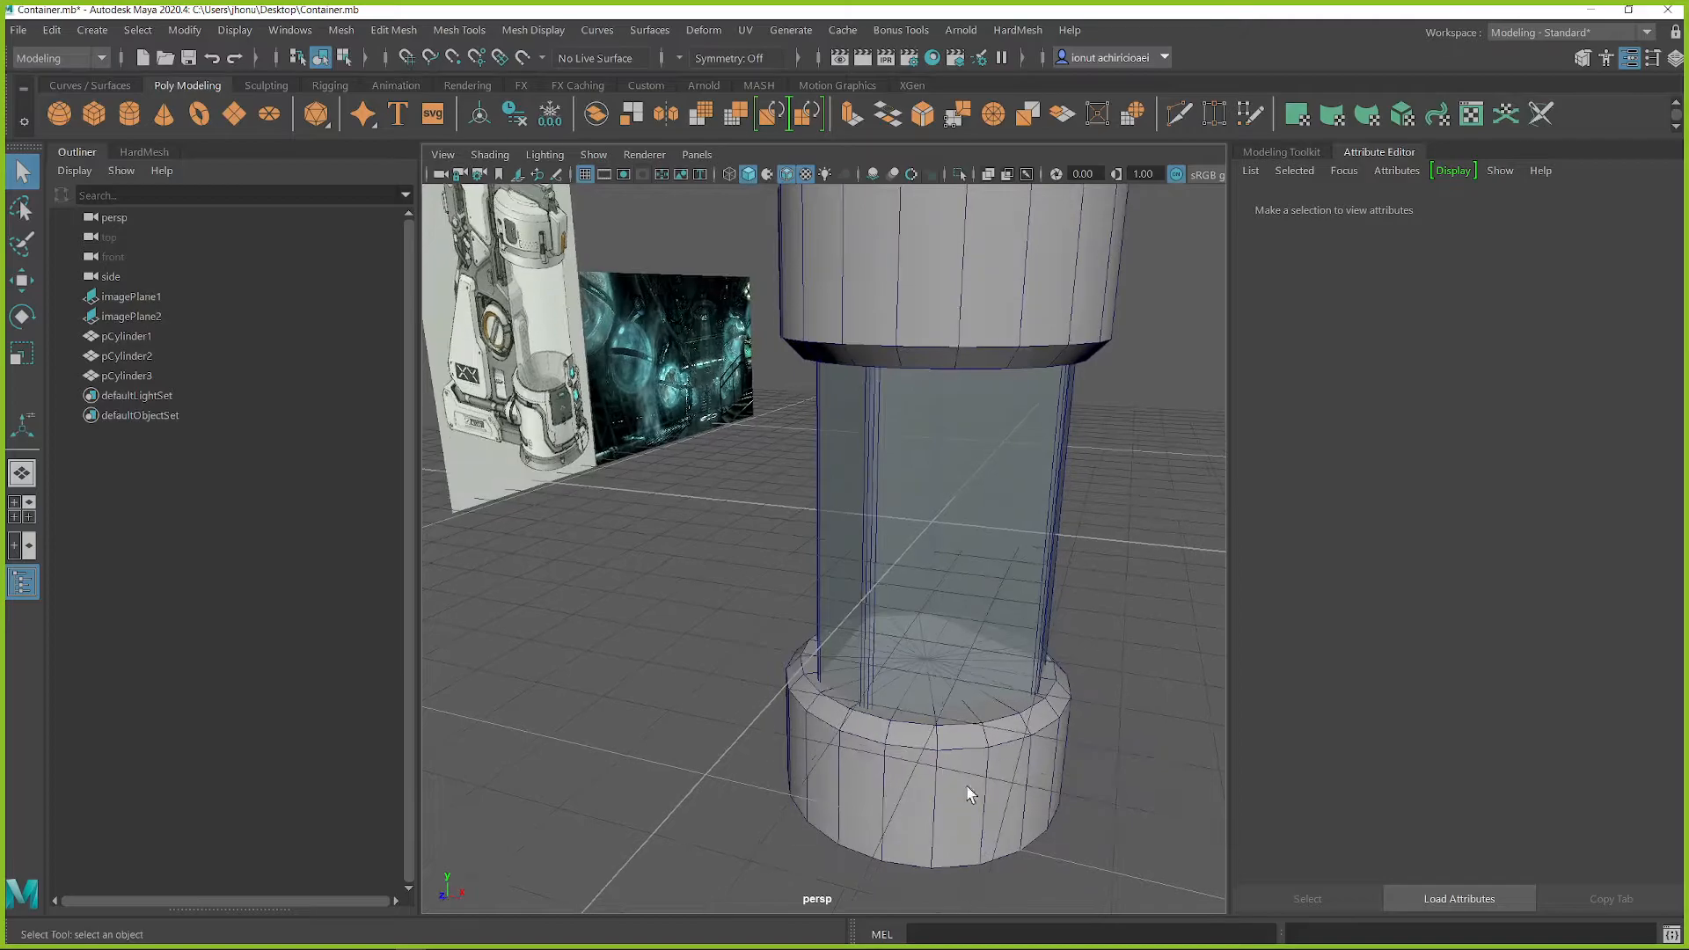
# Step: Extrude the top faces of the bottom cap cylinder and scale them slightly inward to form an inset
pyautogui.click(986, 767)
pyautogui.keyDown('alt'); pyautogui.moveTo(986, 767); pyautogui.dragTo(1011, 709, button='right'); pyautogui.keyUp('alt')
pyautogui.keyDown('alt'); pyautogui.moveTo(1011, 709); pyautogui.dragTo(727, 409); pyautogui.keyUp('alt')
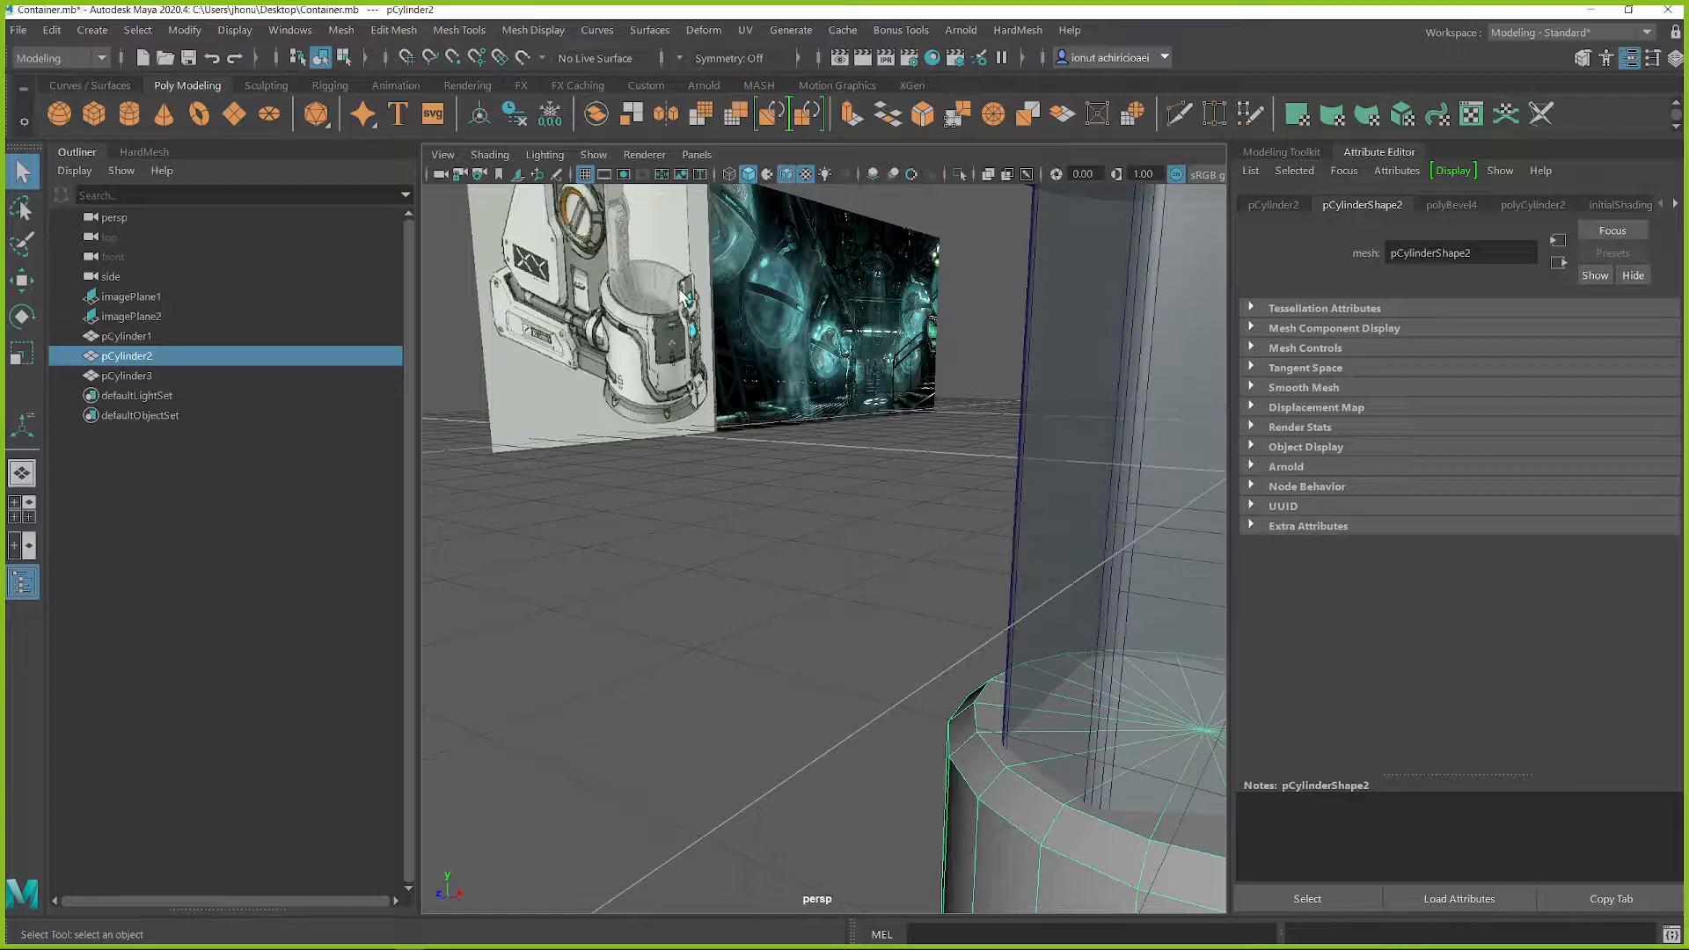
pyautogui.keyDown('alt'); pyautogui.moveTo(827, 380); pyautogui.dragTo(634, 426, button='middle'); pyautogui.keyUp('alt')
pyautogui.scroll(-3, 1072, 693)
pyautogui.keyDown('alt'); pyautogui.moveTo(1072, 693); pyautogui.dragTo(994, 700); pyautogui.keyUp('alt')
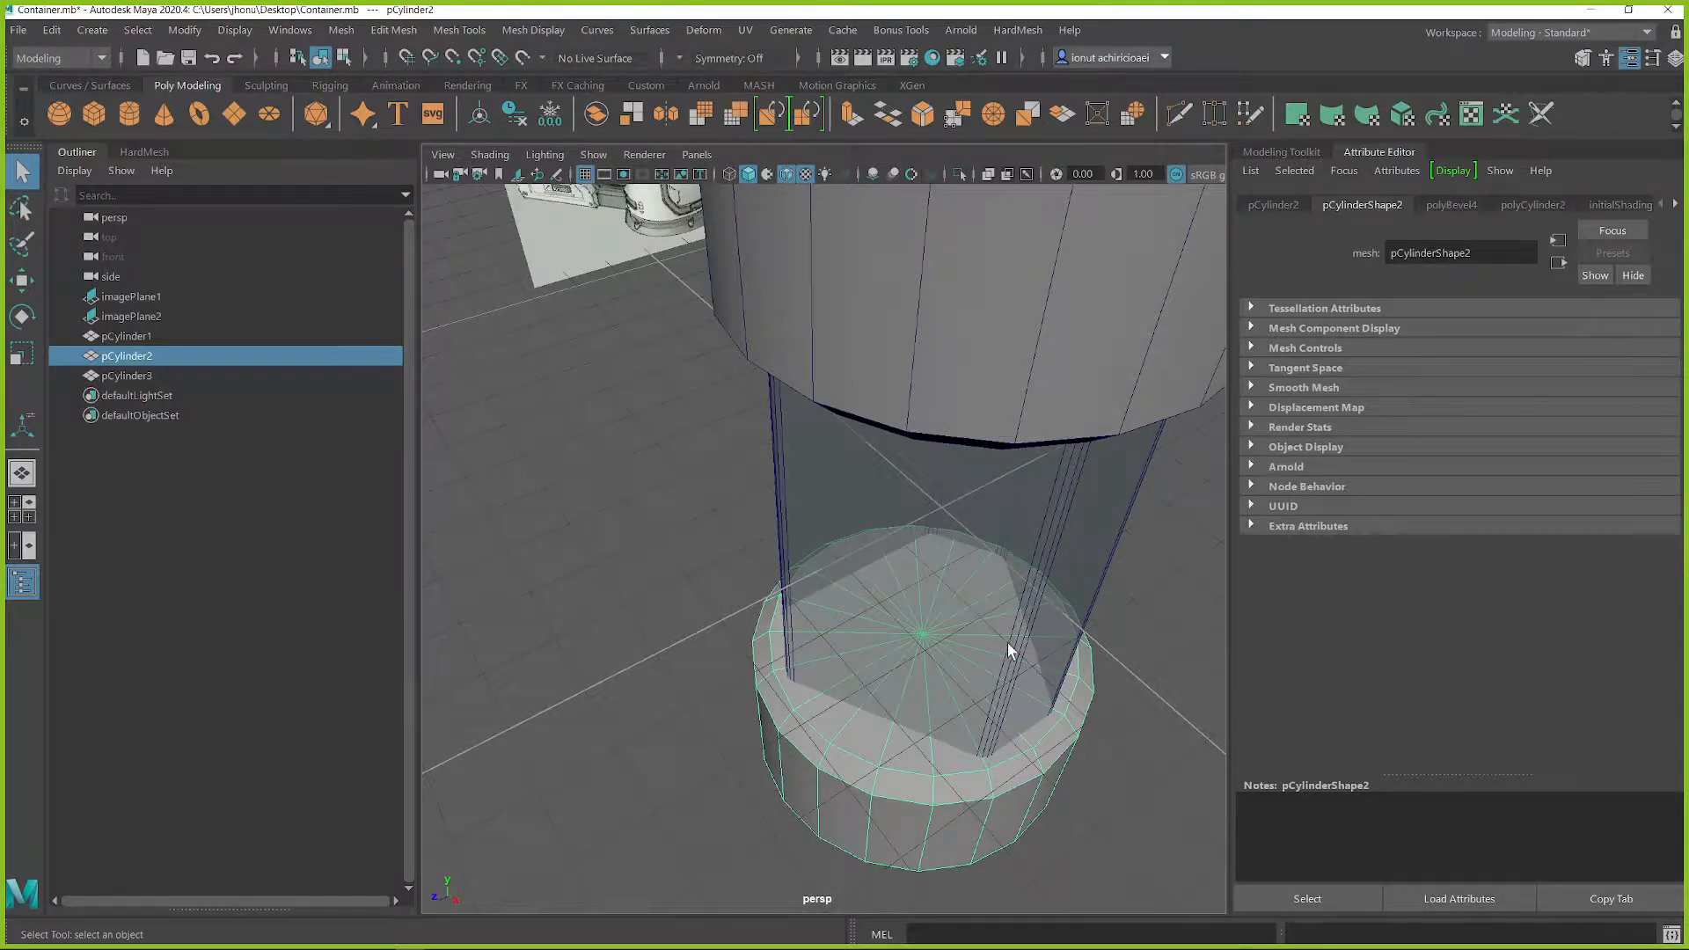
pyautogui.keyDown('alt'); pyautogui.moveTo(922, 674); pyautogui.dragTo(840, 581); pyautogui.keyUp('alt')
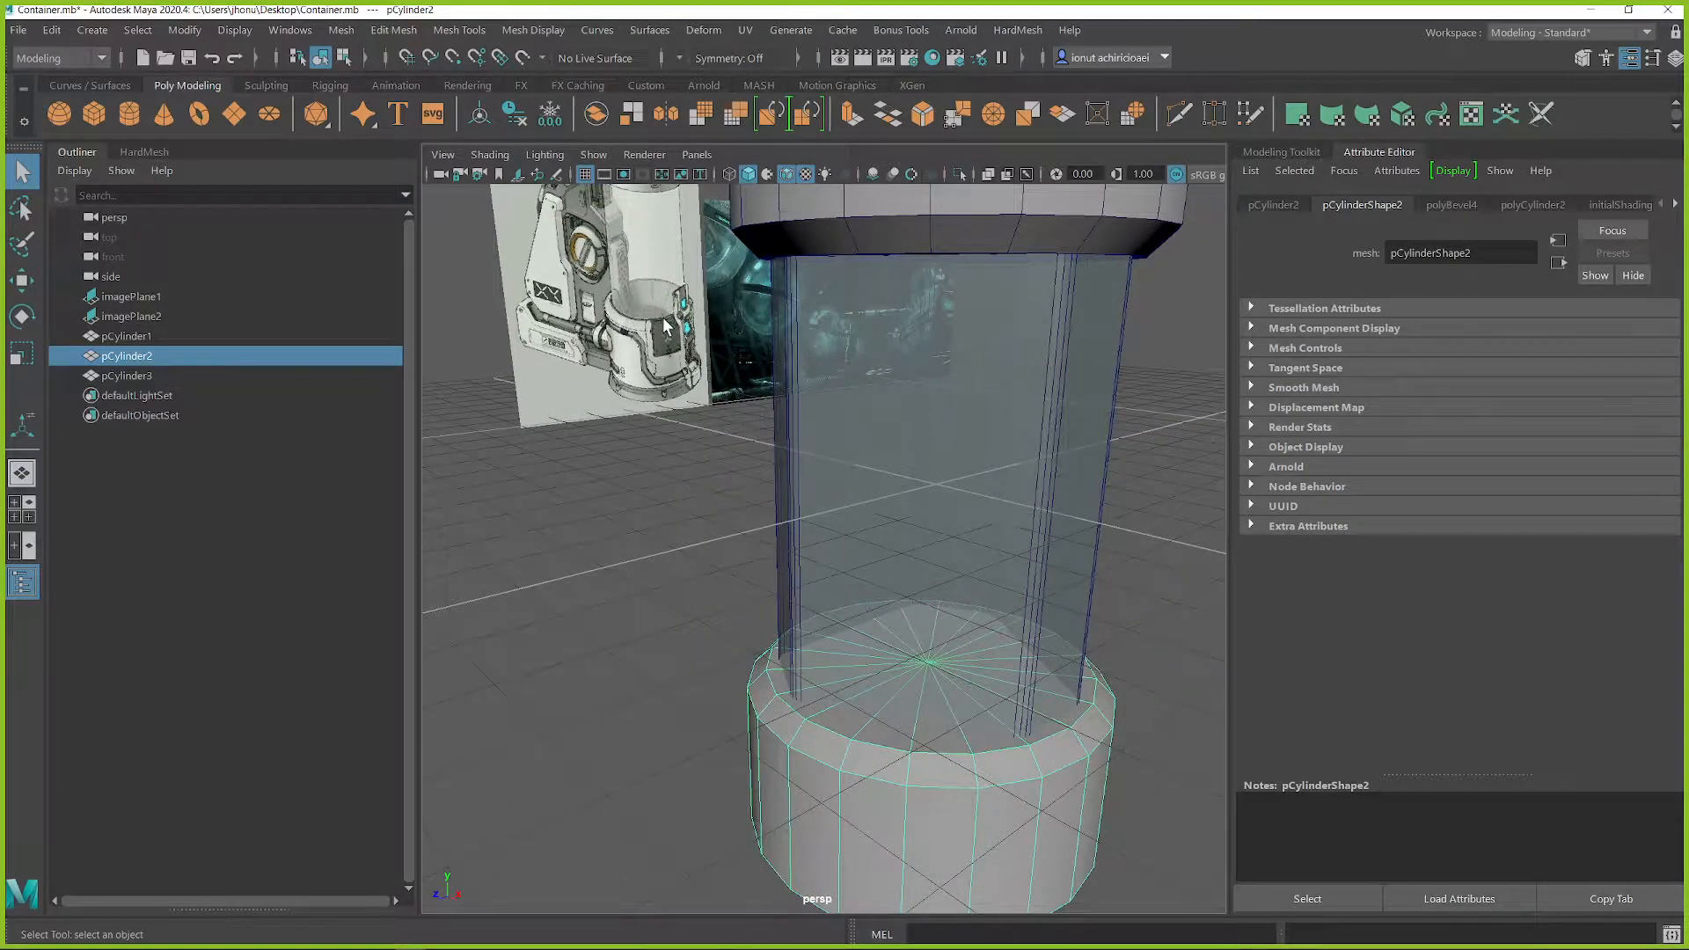
pyautogui.keyDown('alt'); pyautogui.moveTo(959, 759); pyautogui.dragTo(970, 785); pyautogui.keyUp('alt')
pyautogui.moveTo(1047, 589); pyautogui.dragTo(1129, 454, button='right')
pyautogui.moveTo(1050, 552)
pyautogui.keyDown('alt'); pyautogui.mouseDown()
pyautogui.moveTo(876, 530)
pyautogui.moveTo(915, 565)
pyautogui.moveTo(1123, 556)
pyautogui.mouseUp(); pyautogui.keyUp('alt')
pyautogui.press('r')
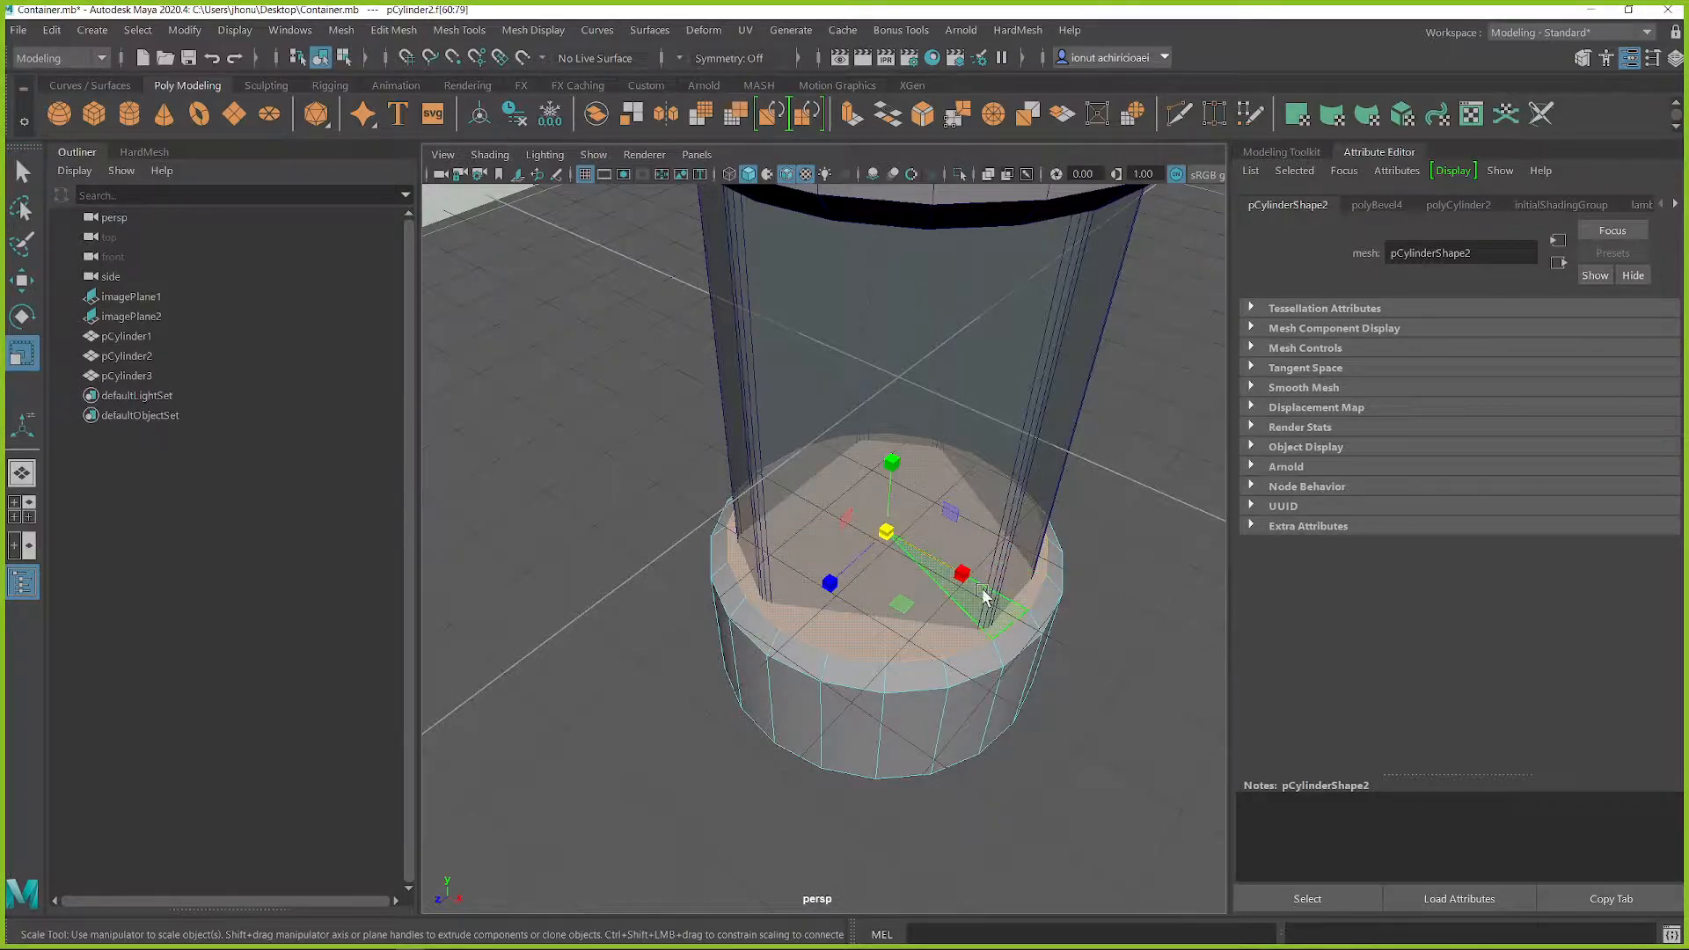
pyautogui.keyDown('shift'); pyautogui.click(887, 536); pyautogui.keyUp('shift')
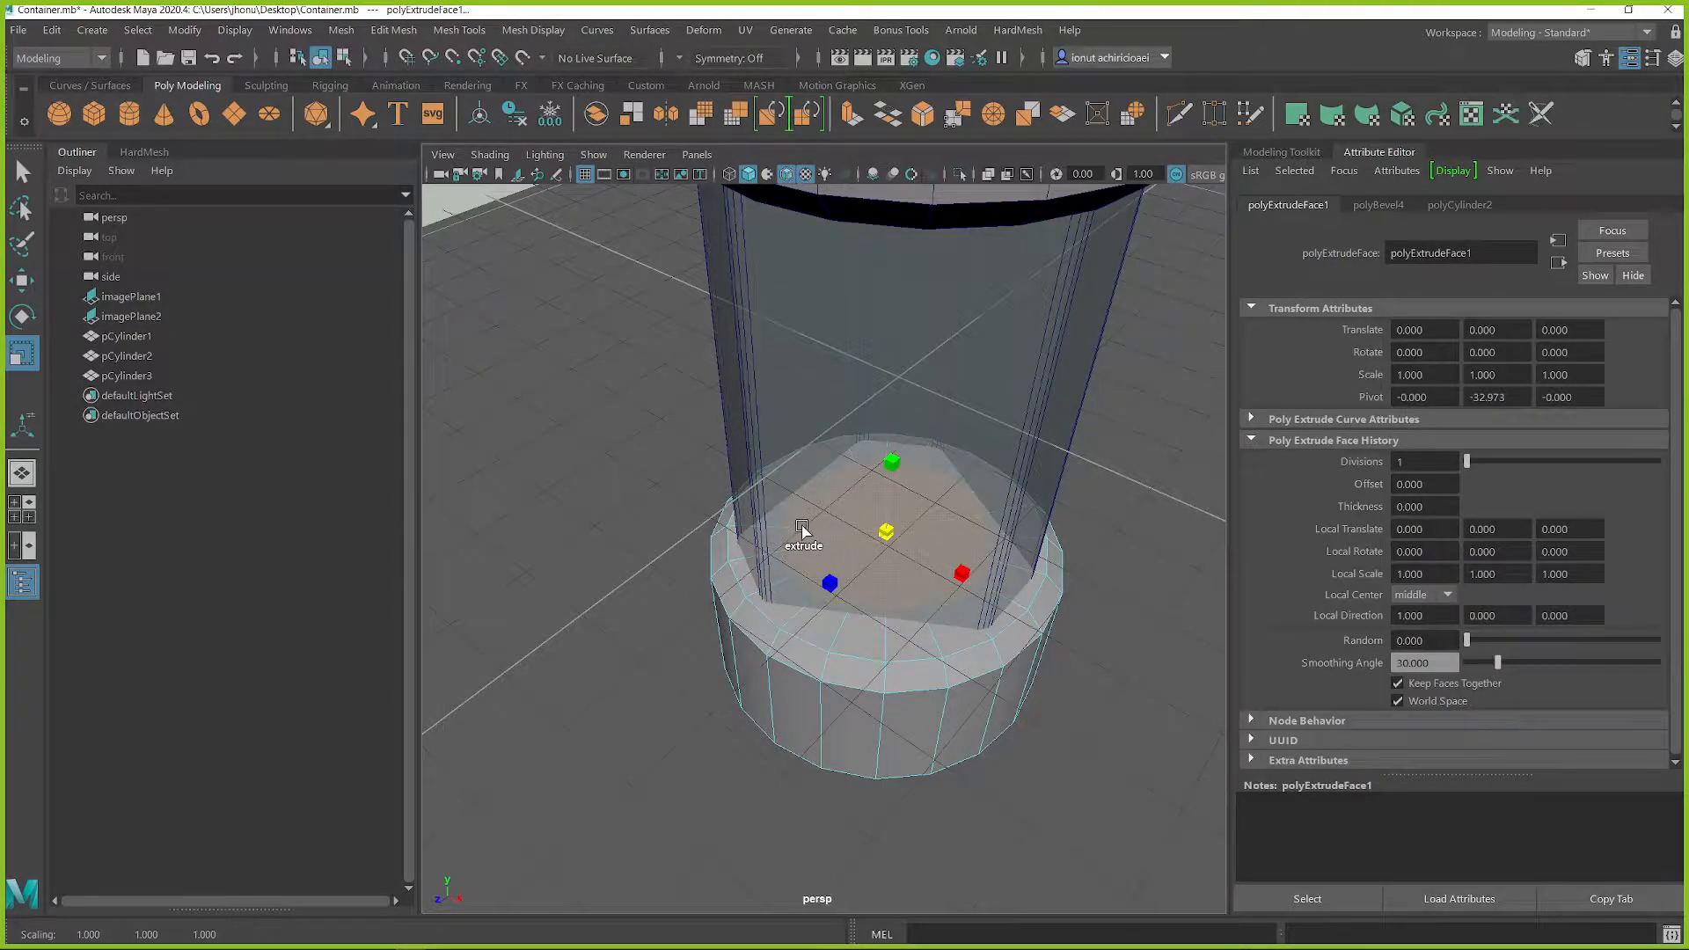
pyautogui.keyDown('alt'); pyautogui.moveTo(780, 534); pyautogui.dragTo(922, 590); pyautogui.keyUp('alt')
pyautogui.press('w')
pyautogui.press('r')
pyautogui.moveTo(877, 524); pyautogui.dragTo(939, 539)
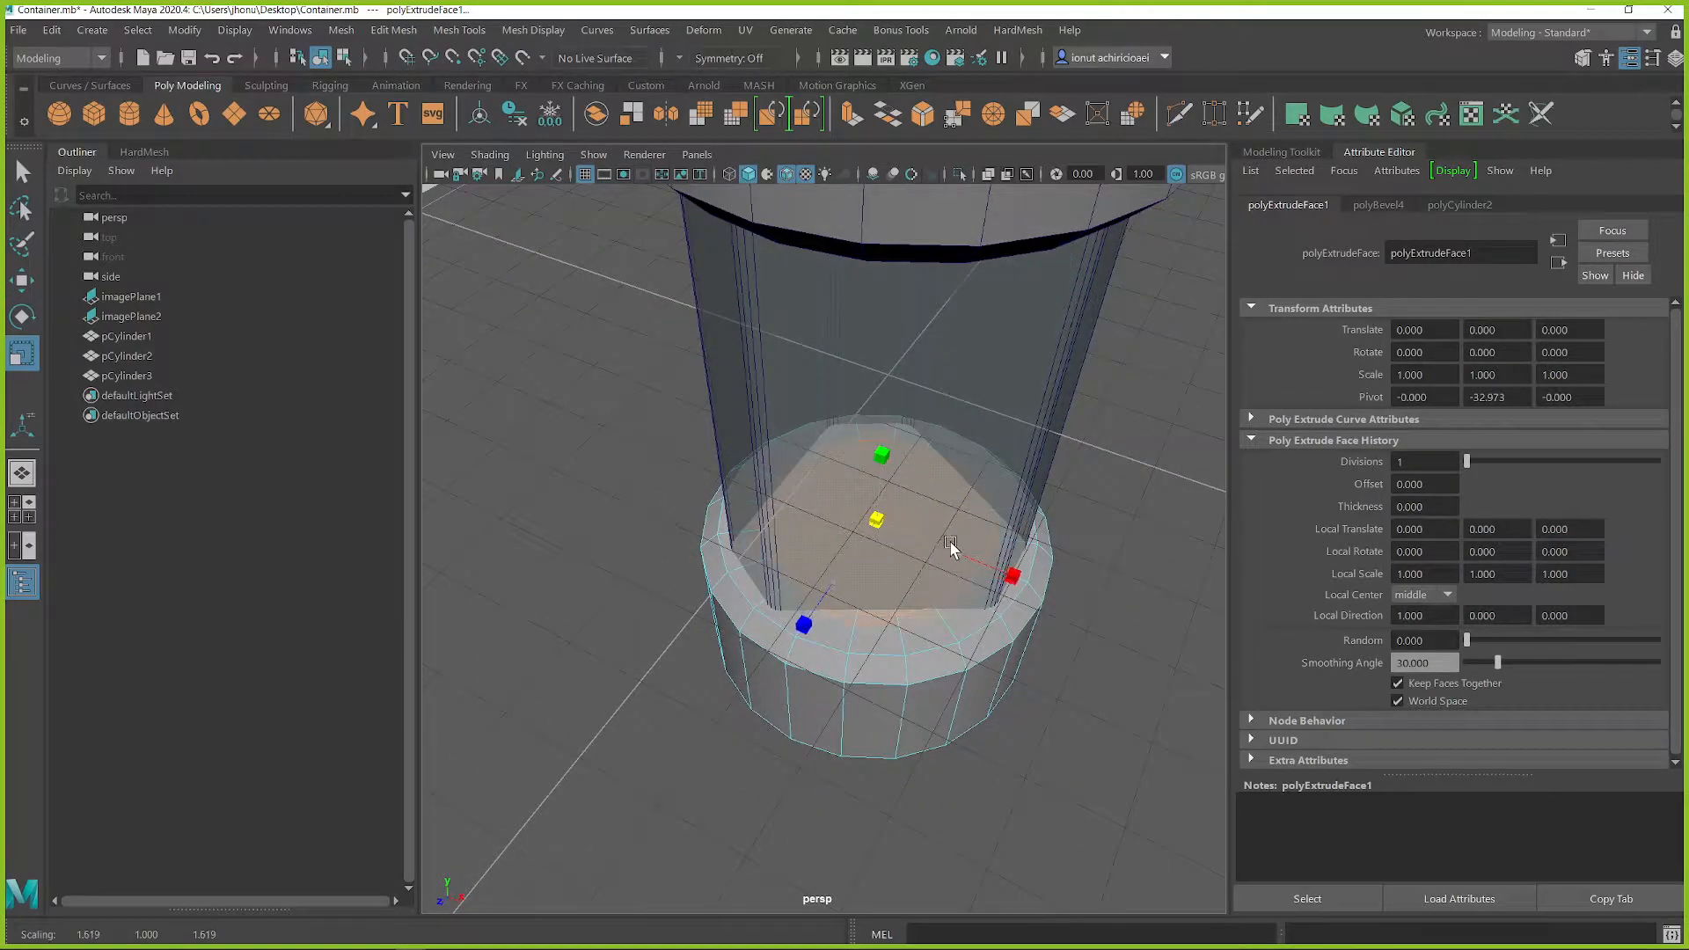
pyautogui.keyDown('alt'); pyautogui.moveTo(952, 541); pyautogui.dragTo(825, 574); pyautogui.keyUp('alt')
# Step: Sink the inset faces into the bottom cap, extrude them again and scale them inward to form a bowl, then deselect
pyautogui.press('w')
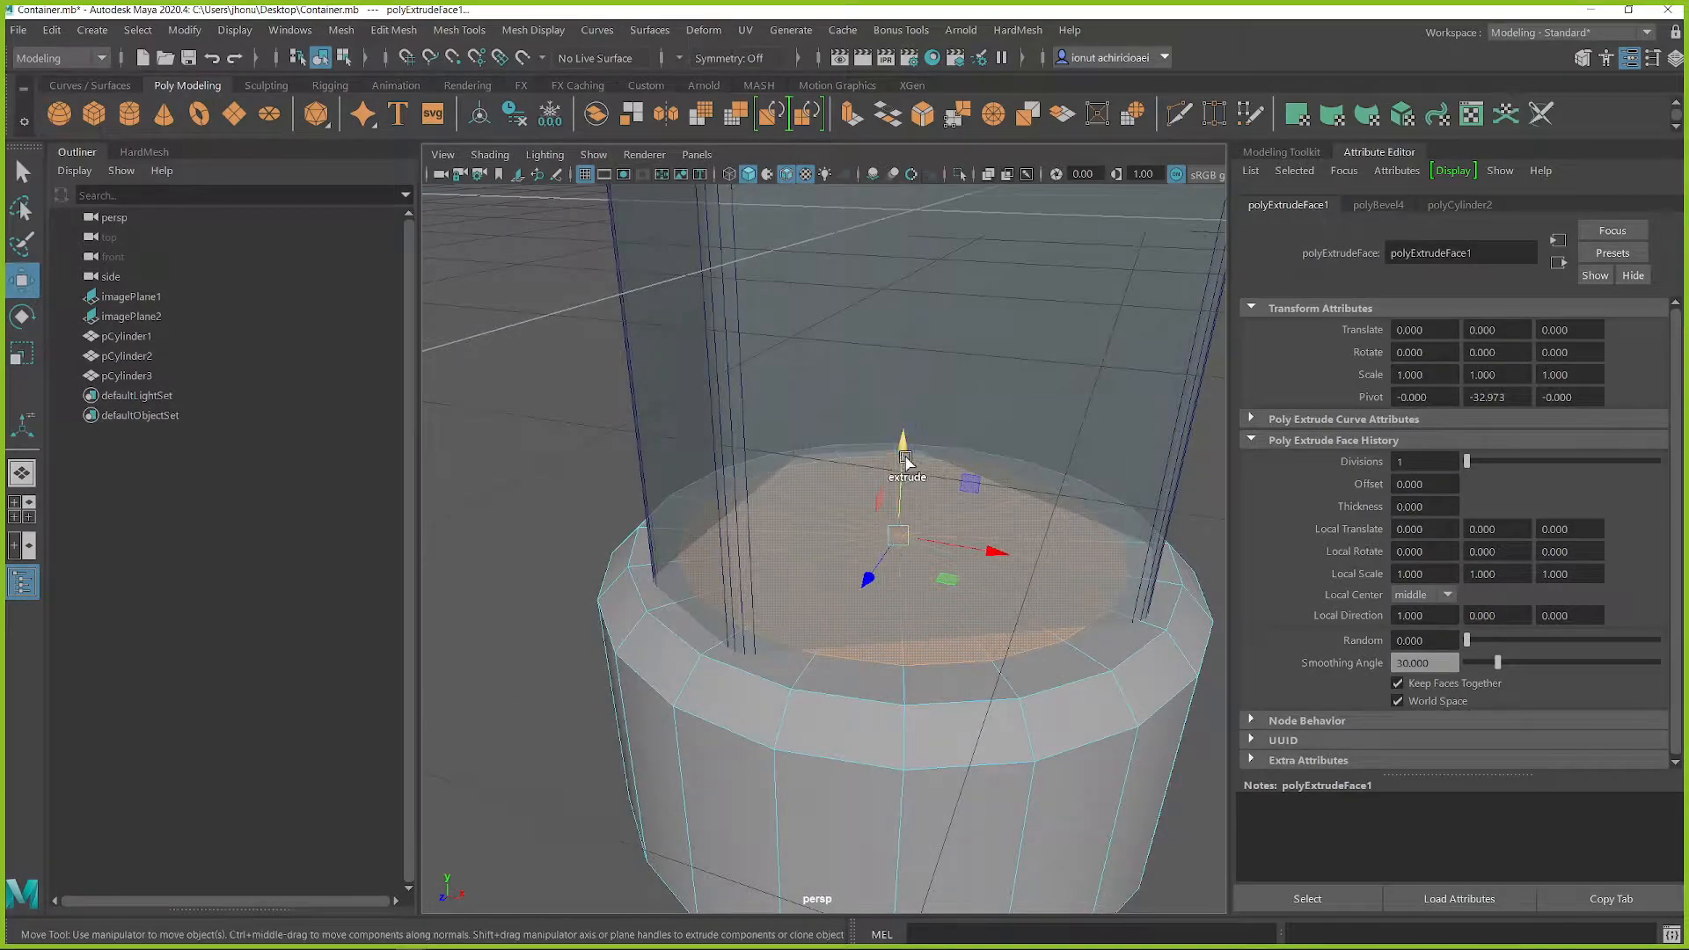
pyautogui.keyDown('shift'); pyautogui.moveTo(903, 450); pyautogui.dragTo(858, 421); pyautogui.keyUp('shift')
pyautogui.press('r')
pyautogui.scroll(-6, 797, 583)
pyautogui.scroll(2, 904, 606)
pyautogui.scroll(3, 901, 603)
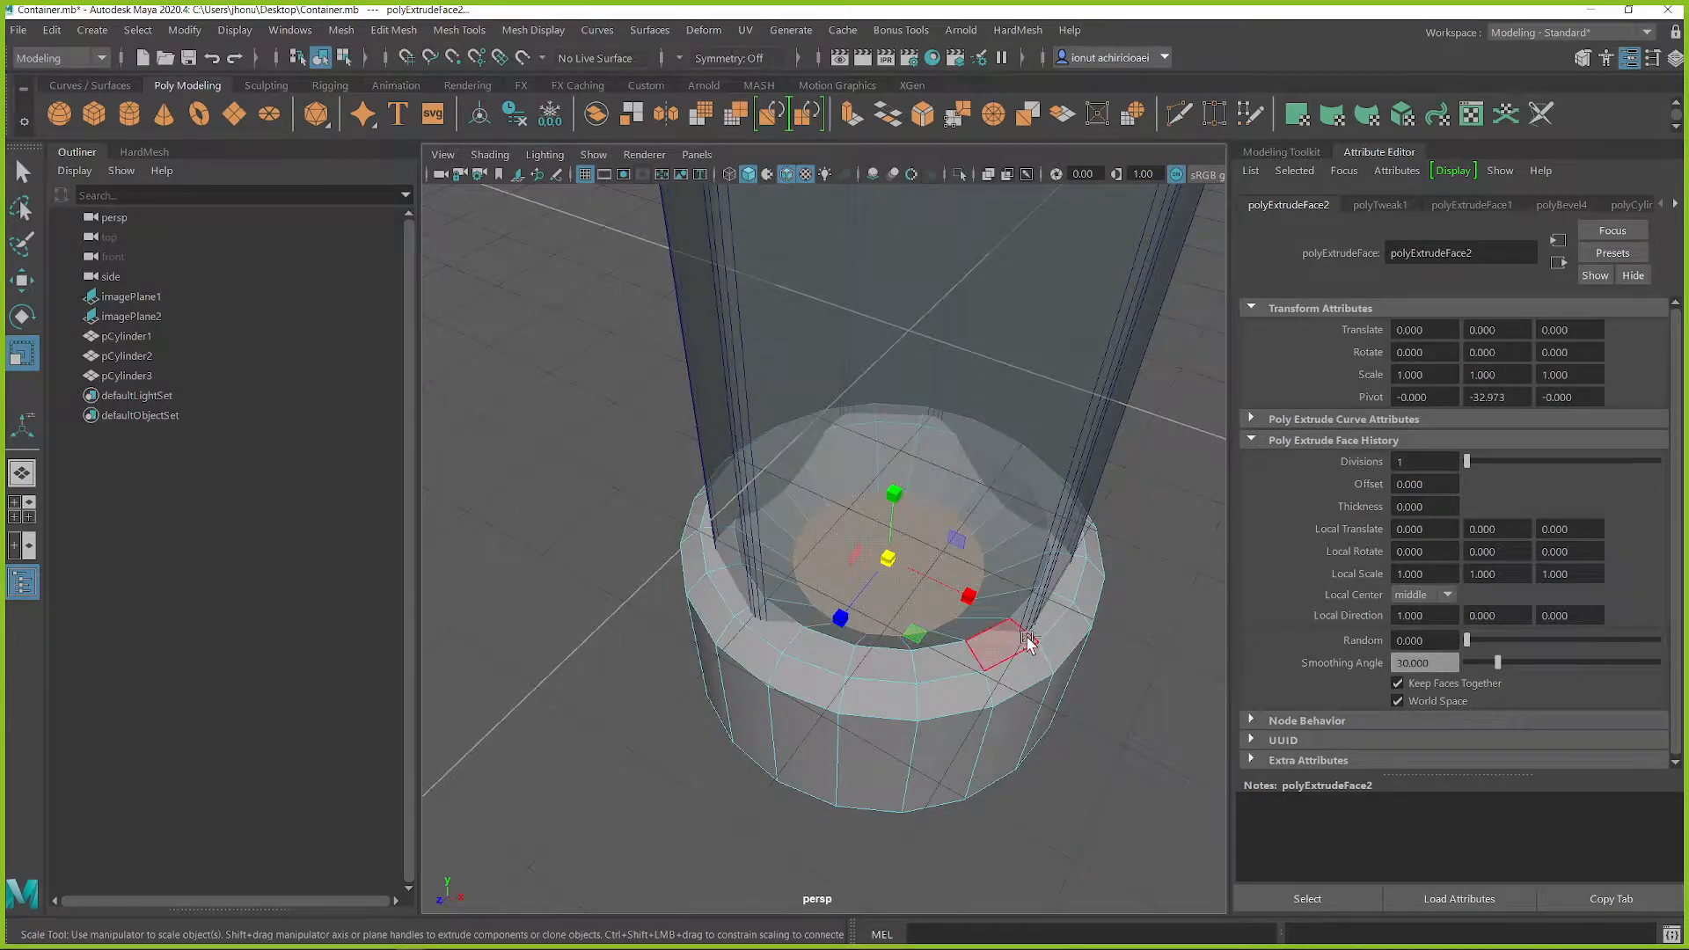
pyautogui.keyDown('alt'); pyautogui.moveTo(915, 609); pyautogui.dragTo(950, 532); pyautogui.keyUp('alt')
pyautogui.moveTo(1071, 634); pyautogui.dragTo(1163, 359, button='right')
pyautogui.click(1171, 348)
pyautogui.scroll(-6, 1021, 429)
pyautogui.scroll(3, 966, 483)
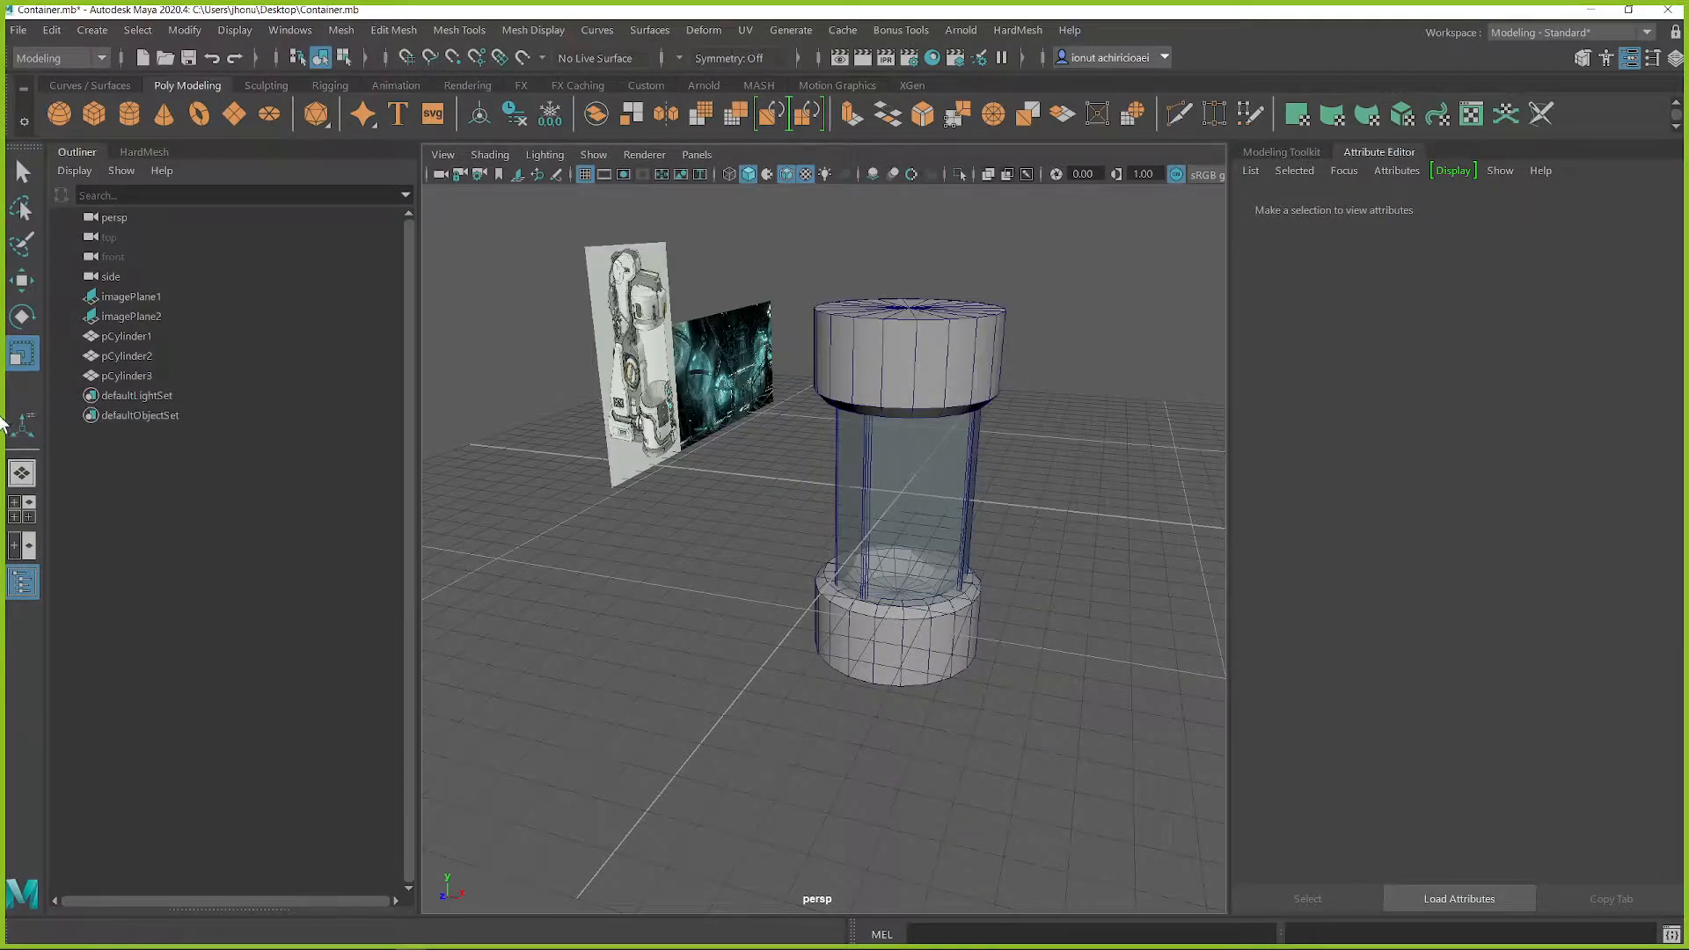
# Step: Hide the Outliner, undock and minimize the HardMesh window, and widen the perspective viewport
pyautogui.click(19, 579)
pyautogui.scroll(4, 942, 549)
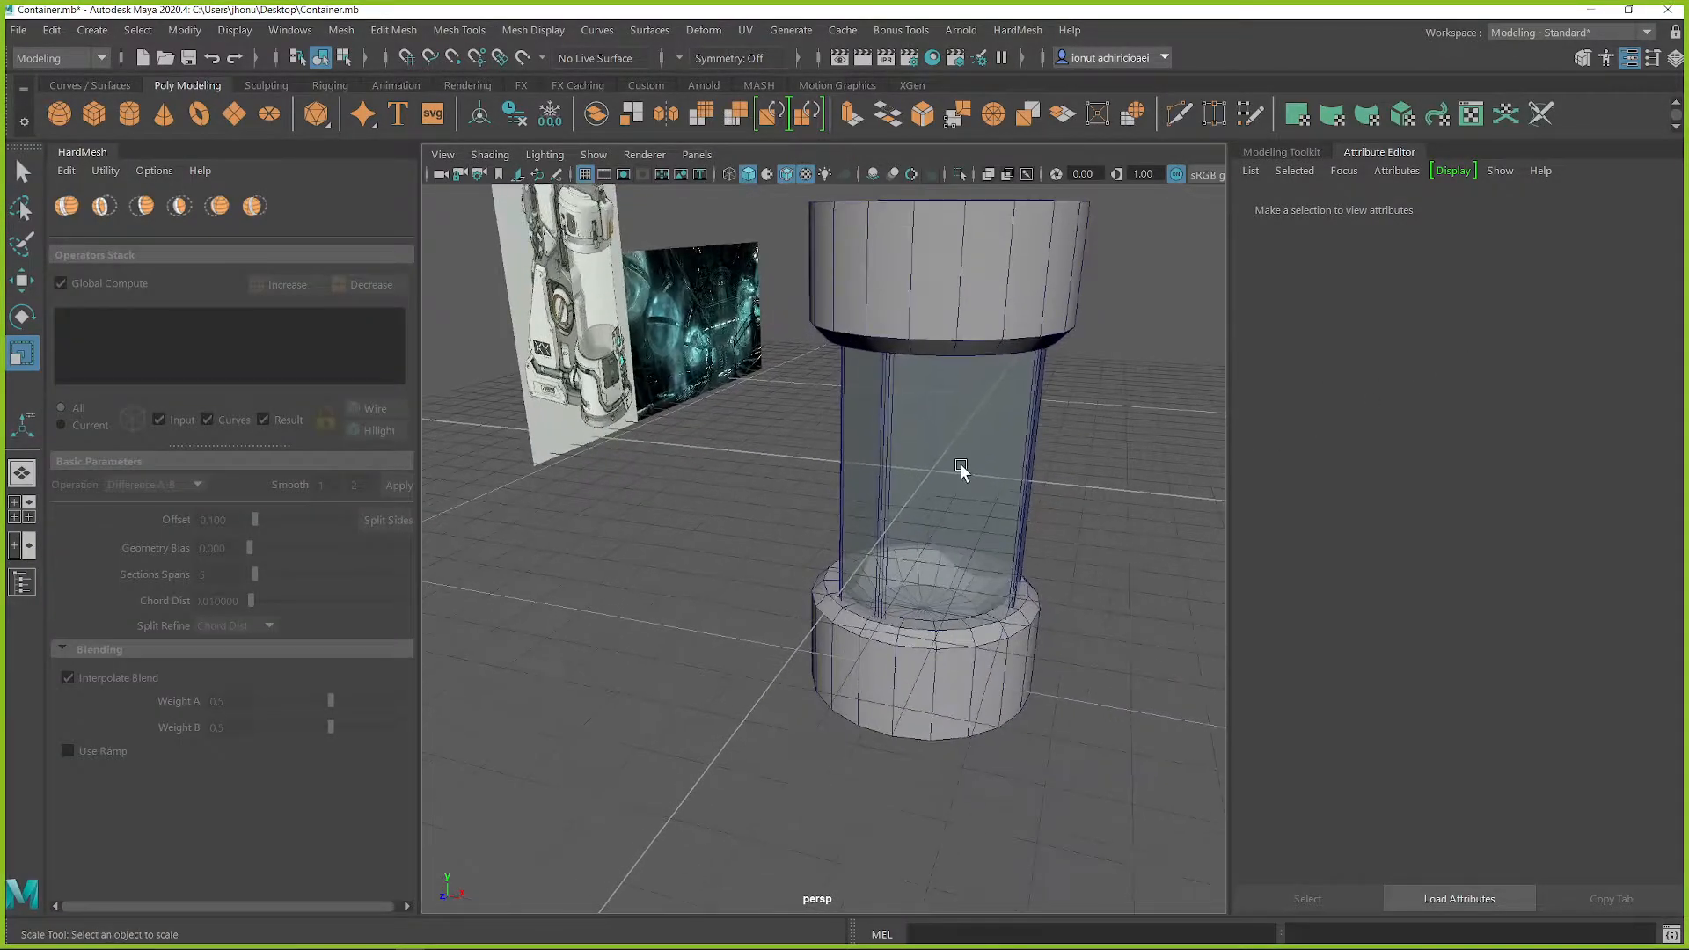
pyautogui.press('space')
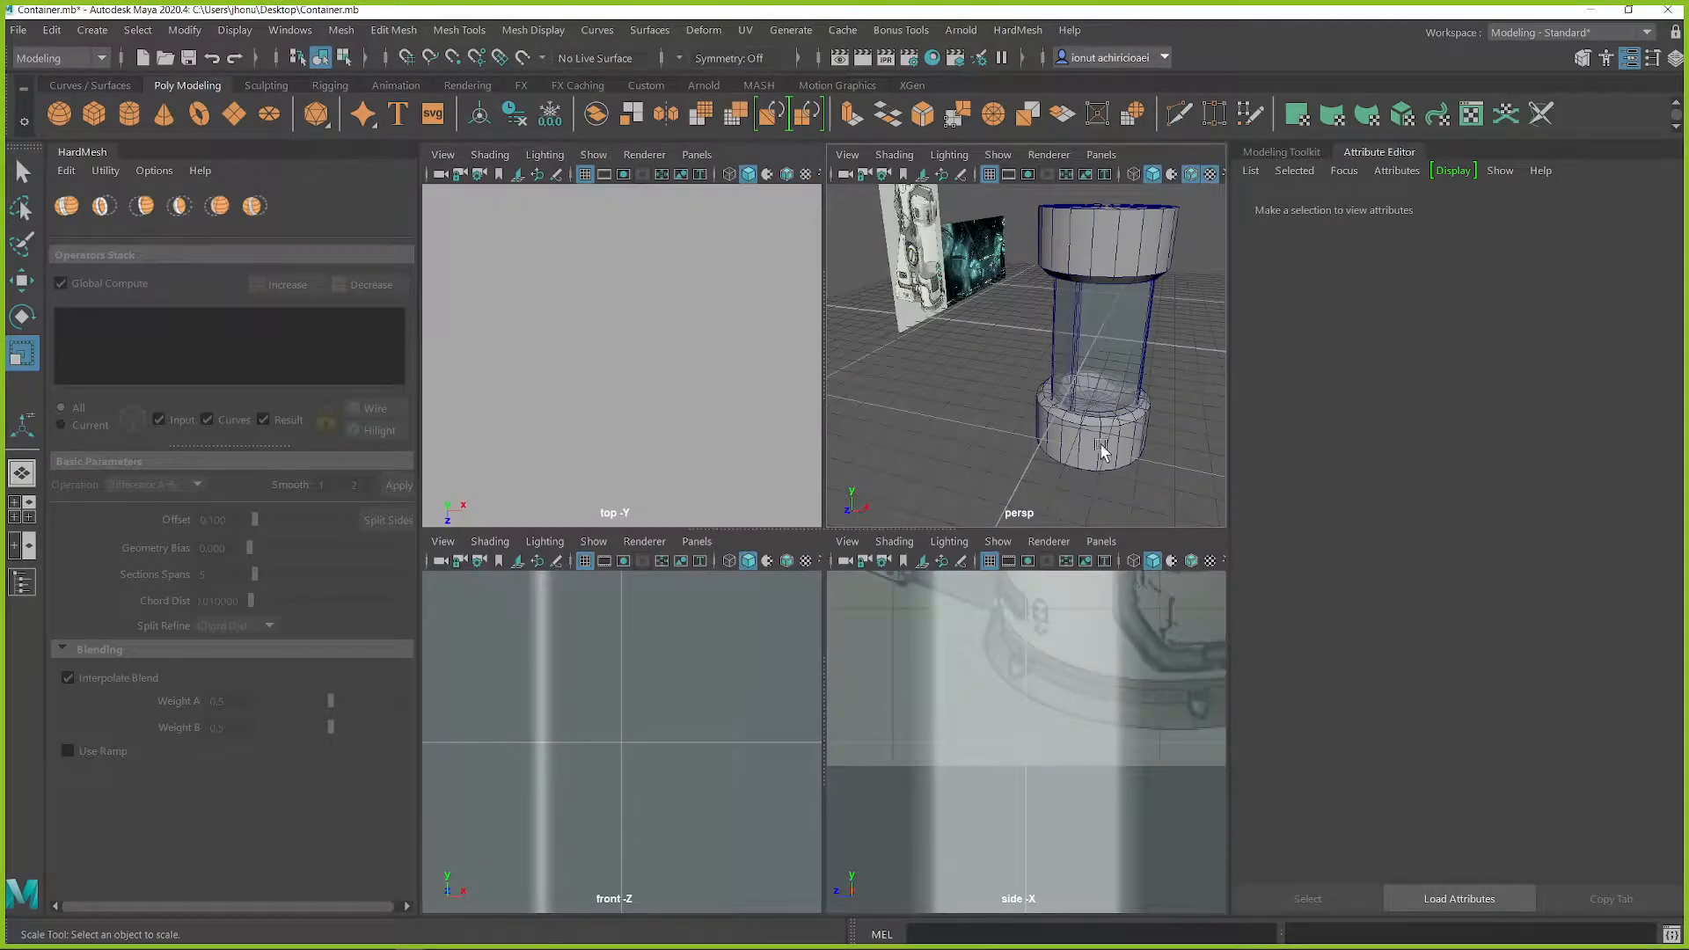
pyautogui.press('space')
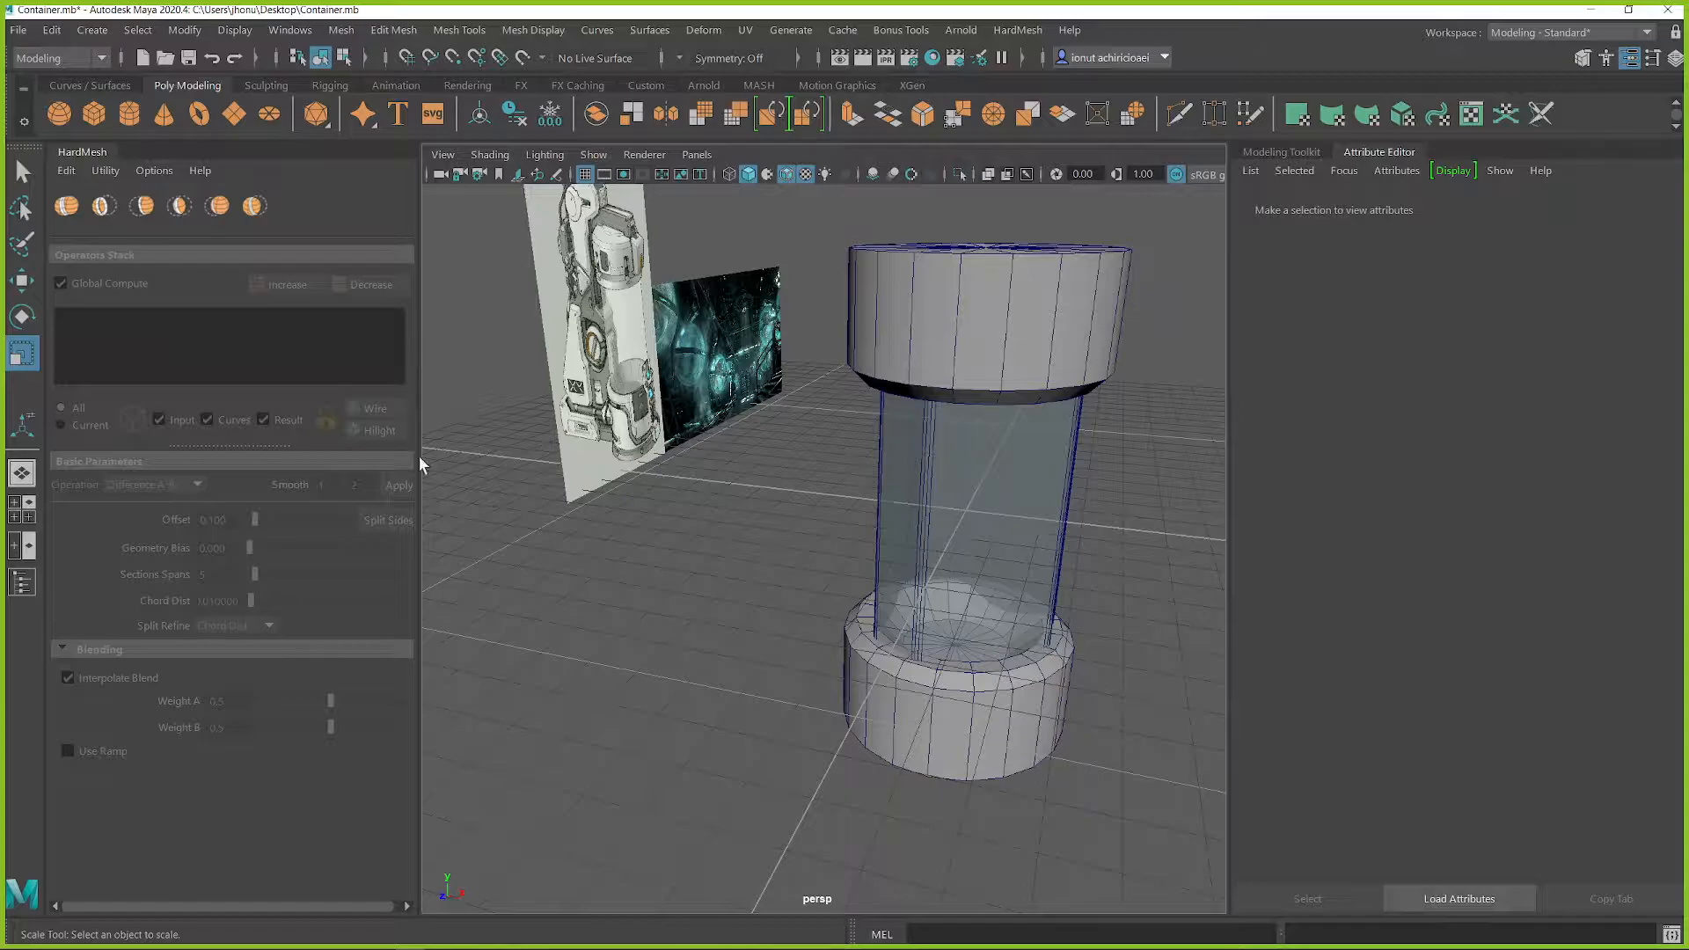
pyautogui.moveTo(86, 153); pyautogui.dragTo(139, 208)
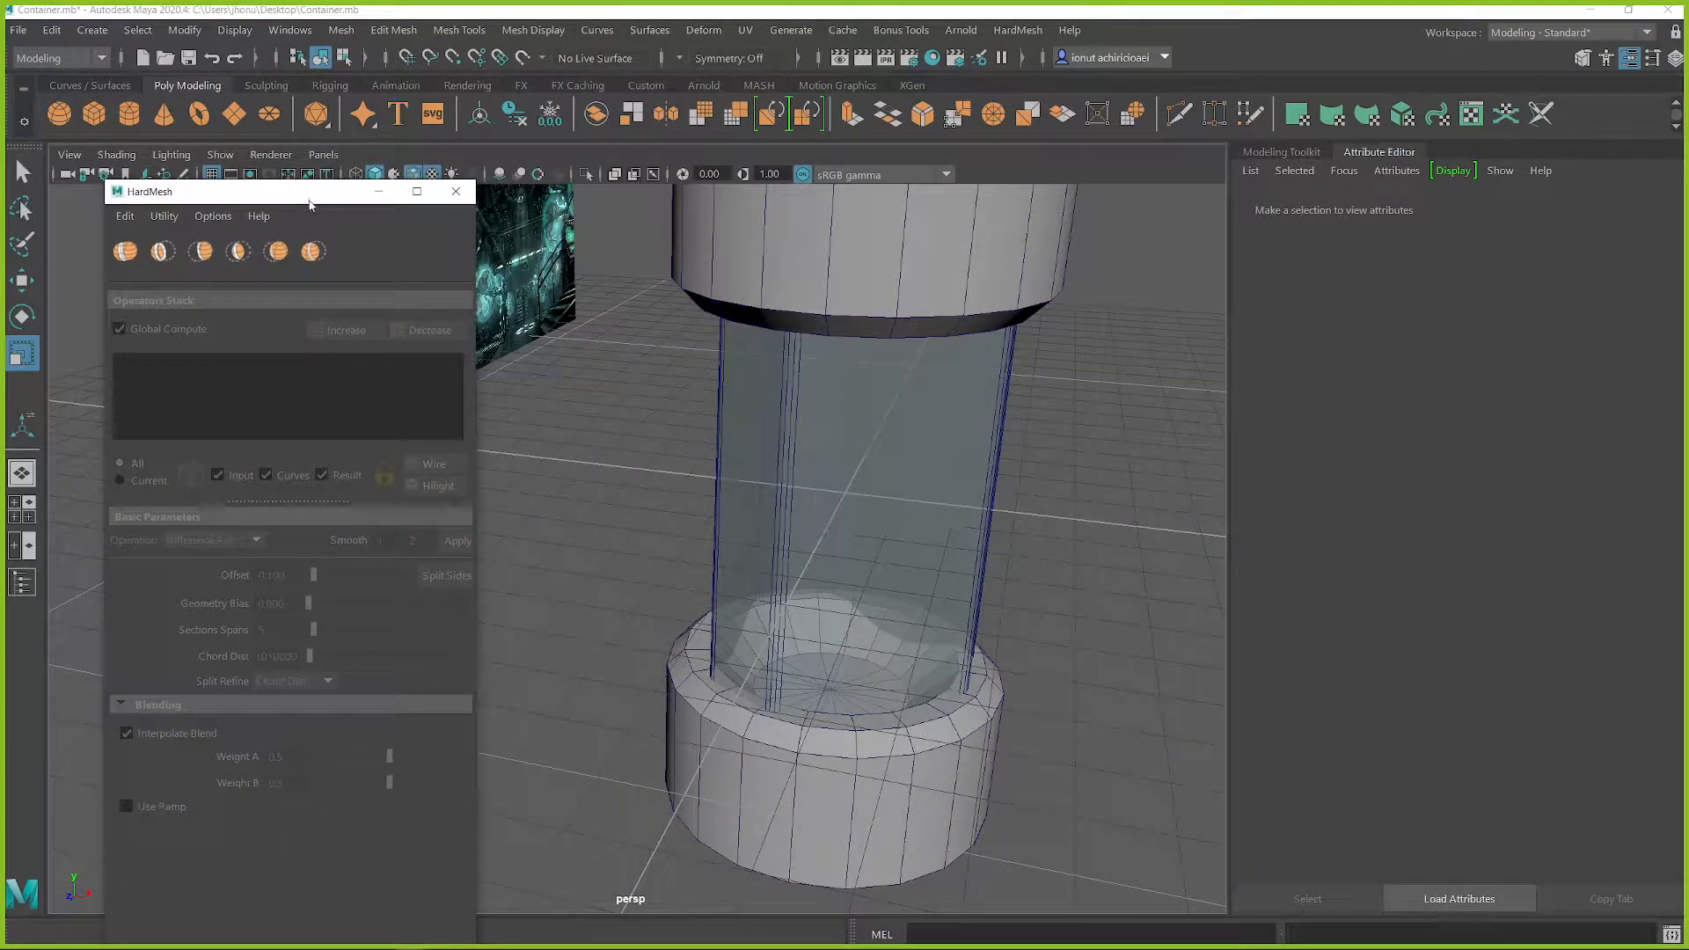
pyautogui.click(377, 194)
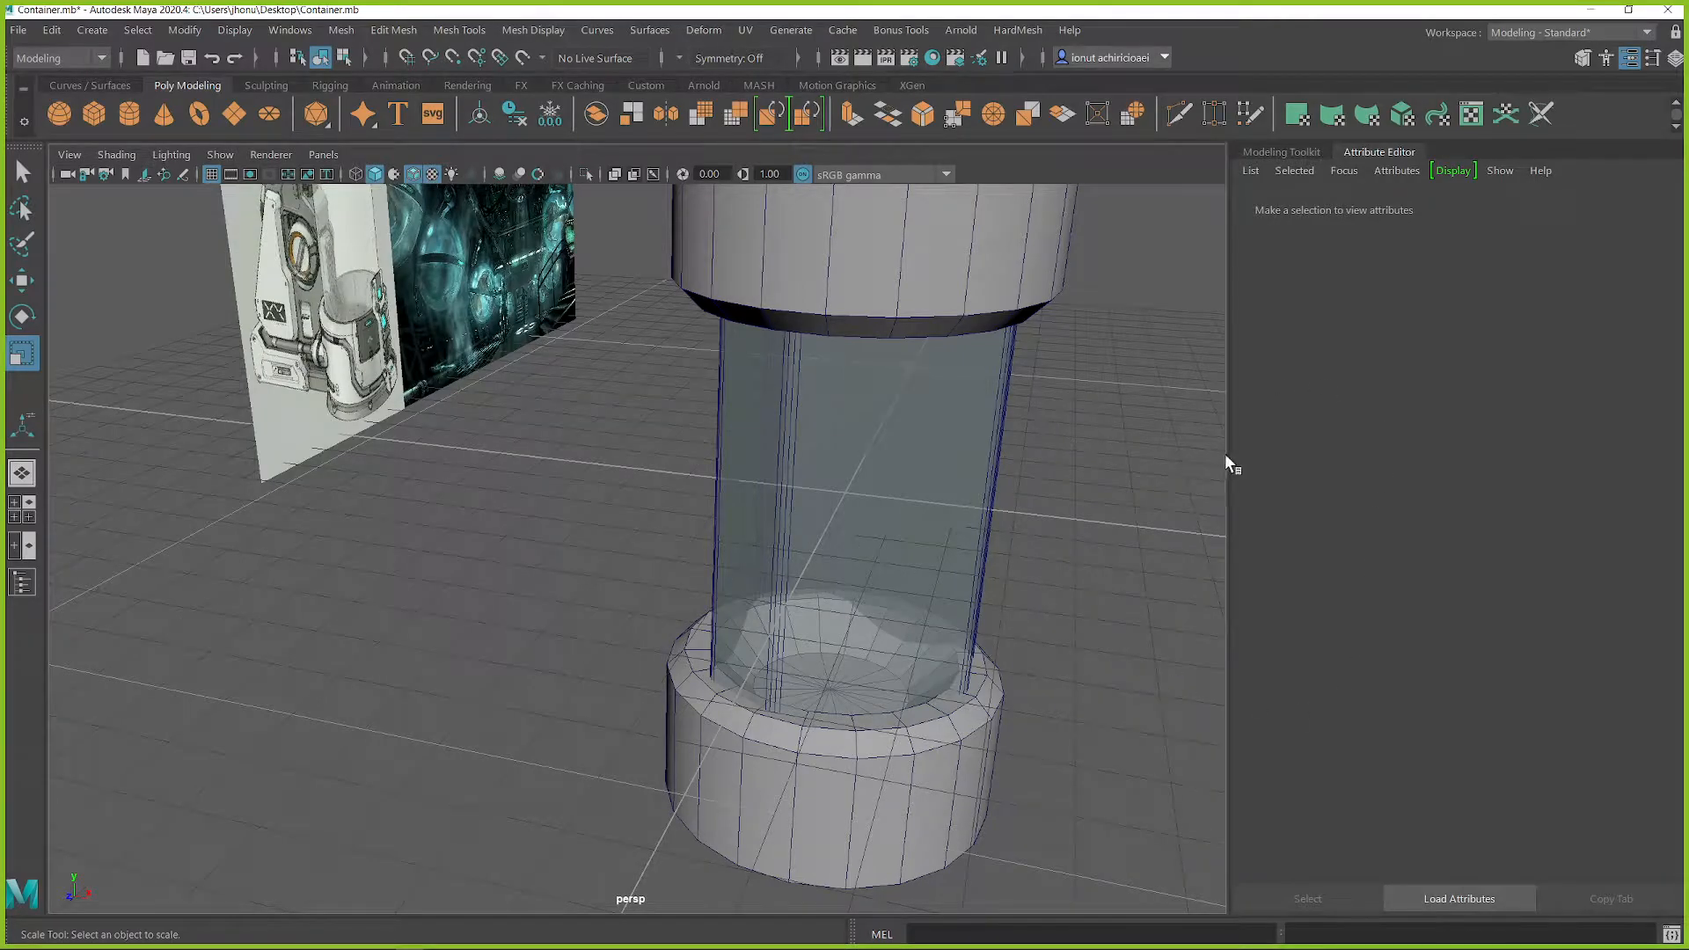
pyautogui.moveTo(1230, 455); pyautogui.dragTo(1445, 476)
# Step: Create a polygon cube, scale it up and move it out beside the bottom cap
pyautogui.scroll(2, 1003, 550)
pyautogui.keyDown('alt'); pyautogui.moveTo(1002, 547); pyautogui.dragTo(924, 544); pyautogui.keyUp('alt')
pyautogui.keyDown('alt'); pyautogui.moveTo(787, 492); pyautogui.dragTo(912, 608, button='middle'); pyautogui.keyUp('alt')
pyautogui.keyDown('alt'); pyautogui.moveTo(911, 614); pyautogui.dragTo(792, 543); pyautogui.keyUp('alt')
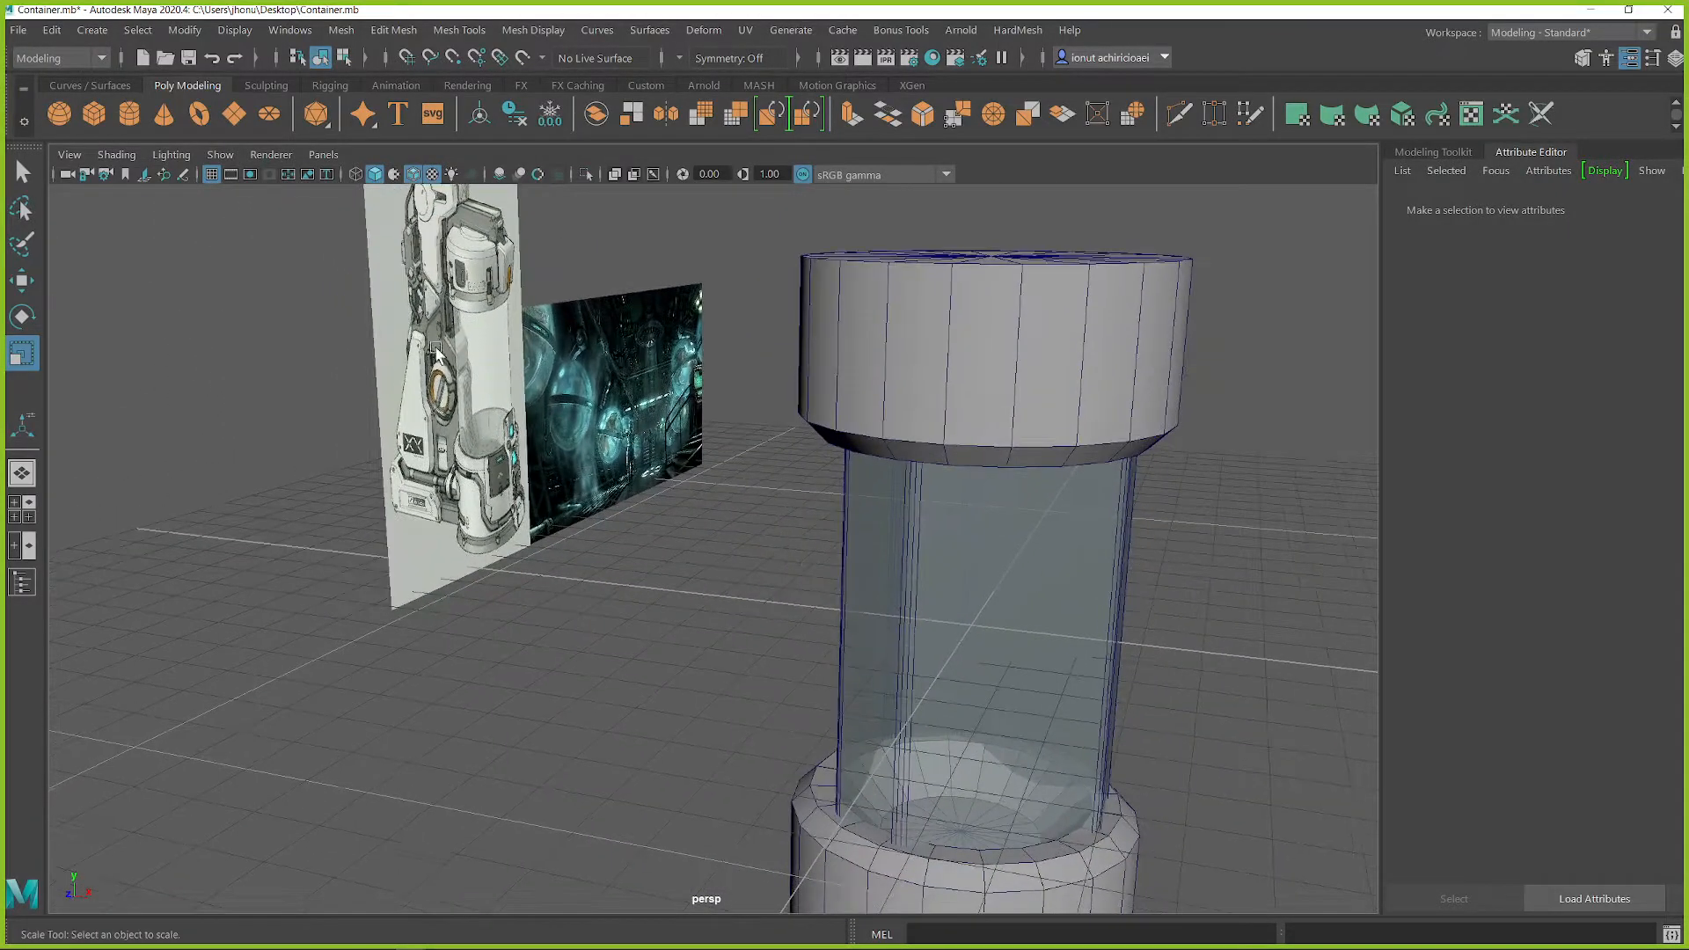
pyautogui.keyDown('alt'); pyautogui.moveTo(417, 251); pyautogui.dragTo(448, 397, button='middle'); pyautogui.keyUp('alt')
pyautogui.keyDown('alt'); pyautogui.moveTo(688, 607); pyautogui.dragTo(725, 546, button='middle'); pyautogui.keyUp('alt')
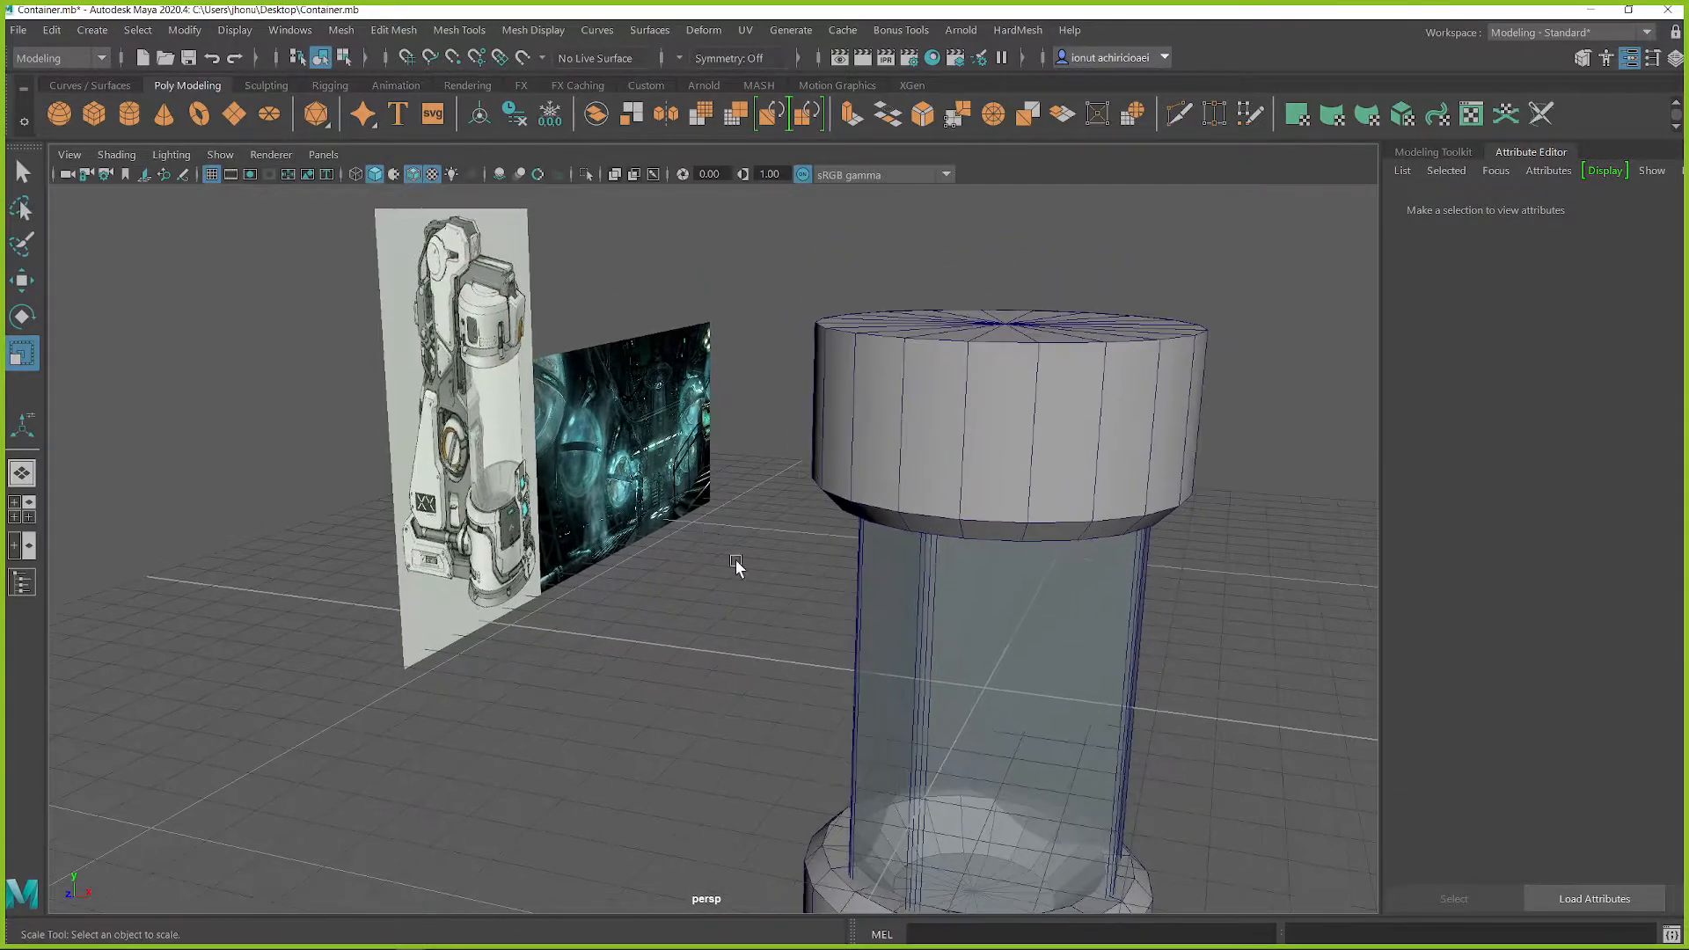
pyautogui.keyDown('shift'); pyautogui.moveTo(769, 533); pyautogui.dragTo(739, 569, button='right'); pyautogui.keyUp('shift')
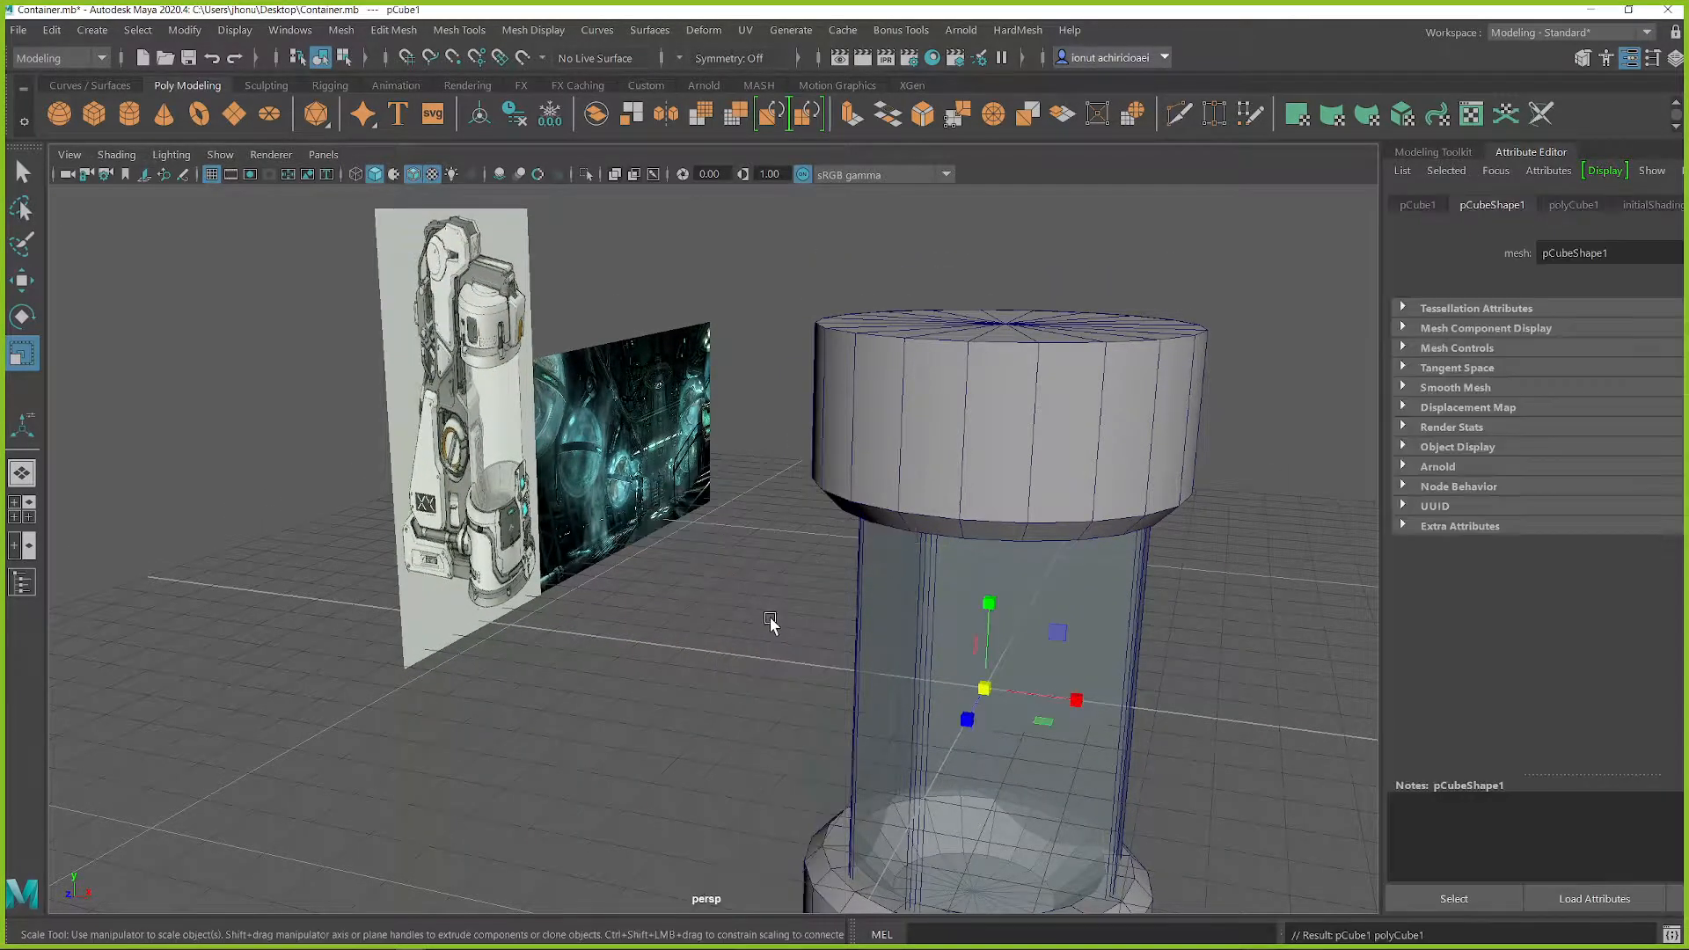
pyautogui.keyDown('alt'); pyautogui.moveTo(768, 619); pyautogui.dragTo(789, 554, button='middle'); pyautogui.keyUp('alt')
pyautogui.moveTo(1003, 630); pyautogui.dragTo(1048, 628)
pyautogui.press('w')
pyautogui.moveTo(1056, 559); pyautogui.dragTo(1101, 613)
pyautogui.moveTo(1038, 563); pyautogui.dragTo(788, 679)
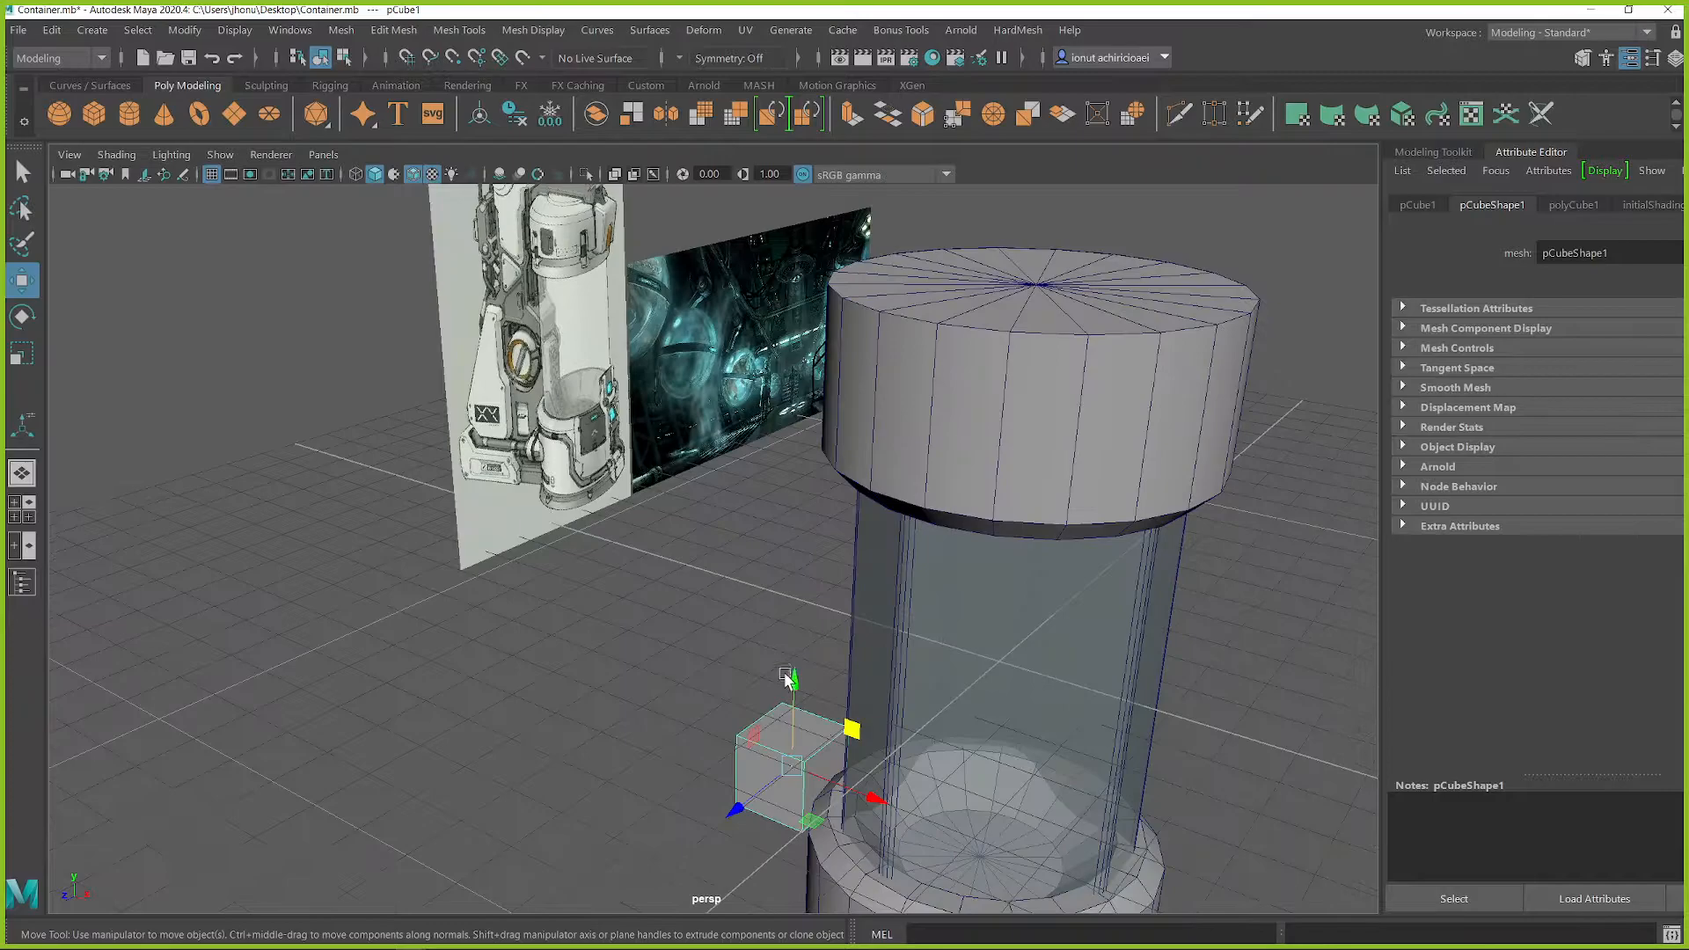
# Step: Enlarge the cube and position it against the side of the bottom cap
pyautogui.keyDown('alt'); pyautogui.moveTo(910, 792); pyautogui.dragTo(714, 676); pyautogui.keyUp('alt')
pyautogui.press('r')
pyautogui.moveTo(811, 720); pyautogui.dragTo(782, 662)
pyautogui.press('w')
pyautogui.keyDown('alt'); pyautogui.moveTo(892, 517); pyautogui.dragTo(827, 539); pyautogui.keyUp('alt')
# Step: Hide the viewport grid and reposition the container concept image plane
pyautogui.click(211, 173)
pyautogui.click(755, 456)
pyautogui.scroll(-4, 757, 456)
pyautogui.keyDown('alt'); pyautogui.moveTo(757, 455); pyautogui.dragTo(713, 486); pyautogui.keyUp('alt')
pyautogui.moveTo(588, 350); pyautogui.dragTo(410, 367)
pyautogui.moveTo(528, 373); pyautogui.dragTo(427, 354)
pyautogui.keyDown('alt'); pyautogui.moveTo(818, 533); pyautogui.dragTo(829, 513); pyautogui.keyUp('alt')
pyautogui.keyDown('alt'); pyautogui.moveTo(983, 624); pyautogui.dragTo(890, 611); pyautogui.keyUp('alt')
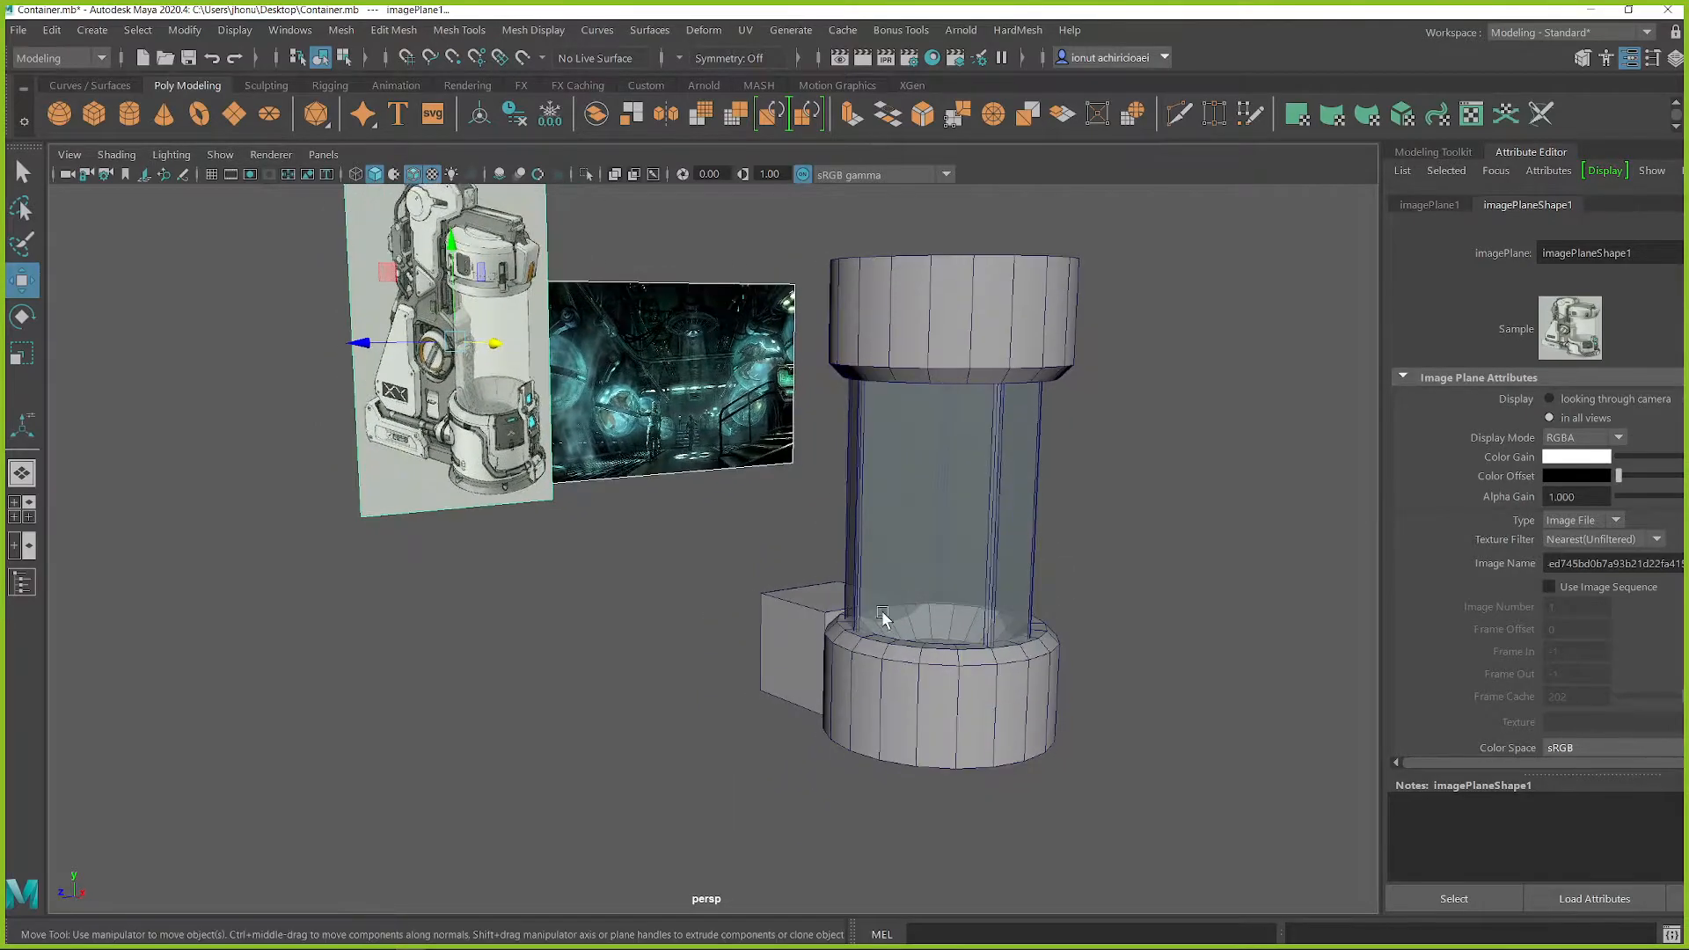
# Step: Move a side face of the cube to lengthen the block beside the bottom cap
pyautogui.click(806, 655)
pyautogui.scroll(6, 805, 647)
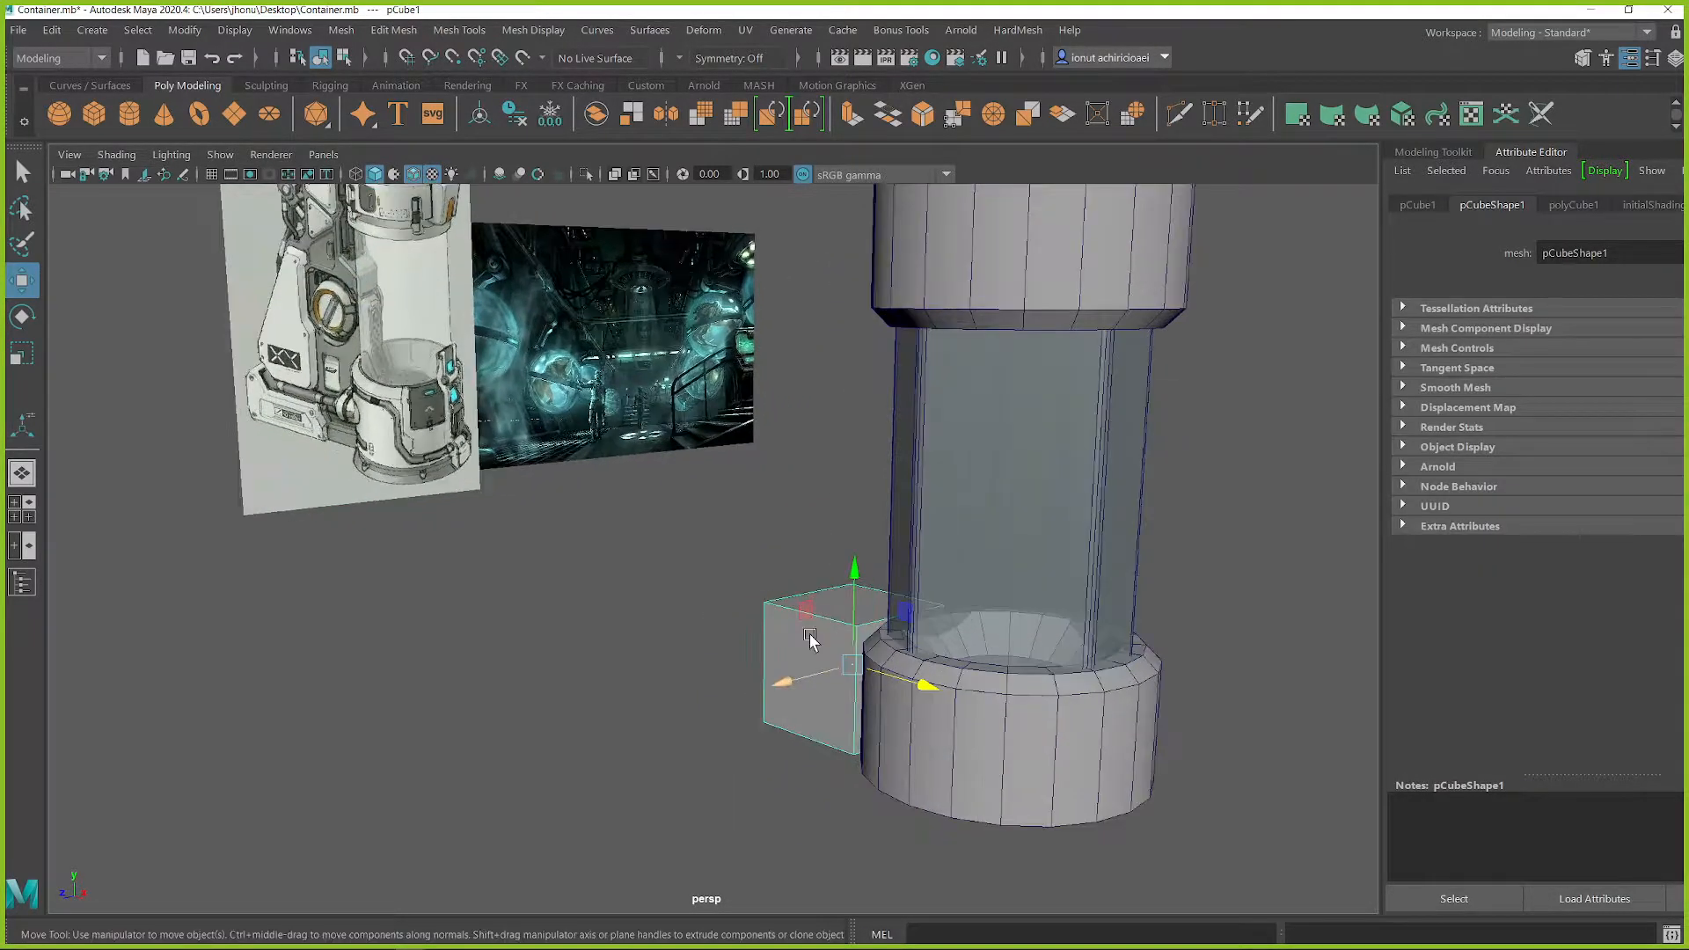
pyautogui.keyDown('alt'); pyautogui.moveTo(924, 622); pyautogui.dragTo(871, 588); pyautogui.keyUp('alt')
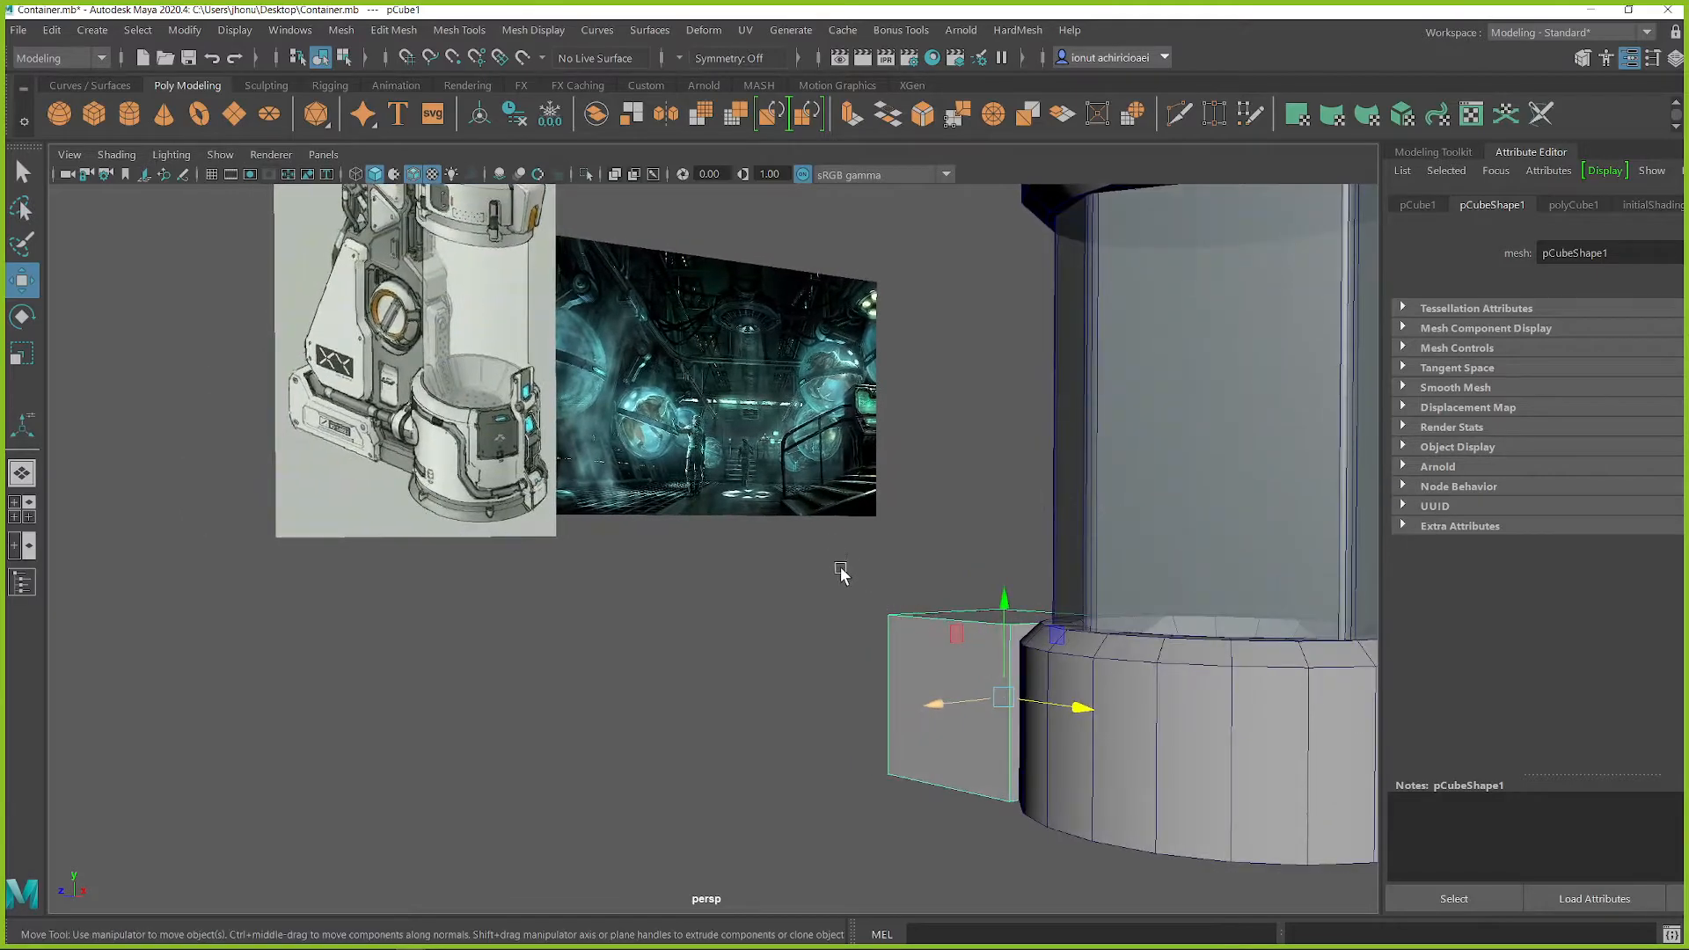
pyautogui.click(437, 391)
pyautogui.moveTo(420, 231); pyautogui.dragTo(422, 387)
pyautogui.keyDown('alt'); pyautogui.moveTo(960, 673); pyautogui.dragTo(799, 573); pyautogui.keyUp('alt')
pyautogui.click(992, 652)
pyautogui.press('q')
pyautogui.moveTo(764, 573); pyautogui.dragTo(751, 461, button='right')
pyautogui.keyDown('alt'); pyautogui.moveTo(872, 594); pyautogui.dragTo(751, 614); pyautogui.keyUp('alt')
pyautogui.click(767, 614)
pyautogui.press('r')
pyautogui.press('w')
pyautogui.keyDown('alt'); pyautogui.moveTo(785, 616); pyautogui.dragTo(851, 607); pyautogui.keyUp('alt')
# Step: Extrude the block's top face straight upward to add a second tier of roughly half the block's original height
pyautogui.press('q')
pyautogui.click(829, 577)
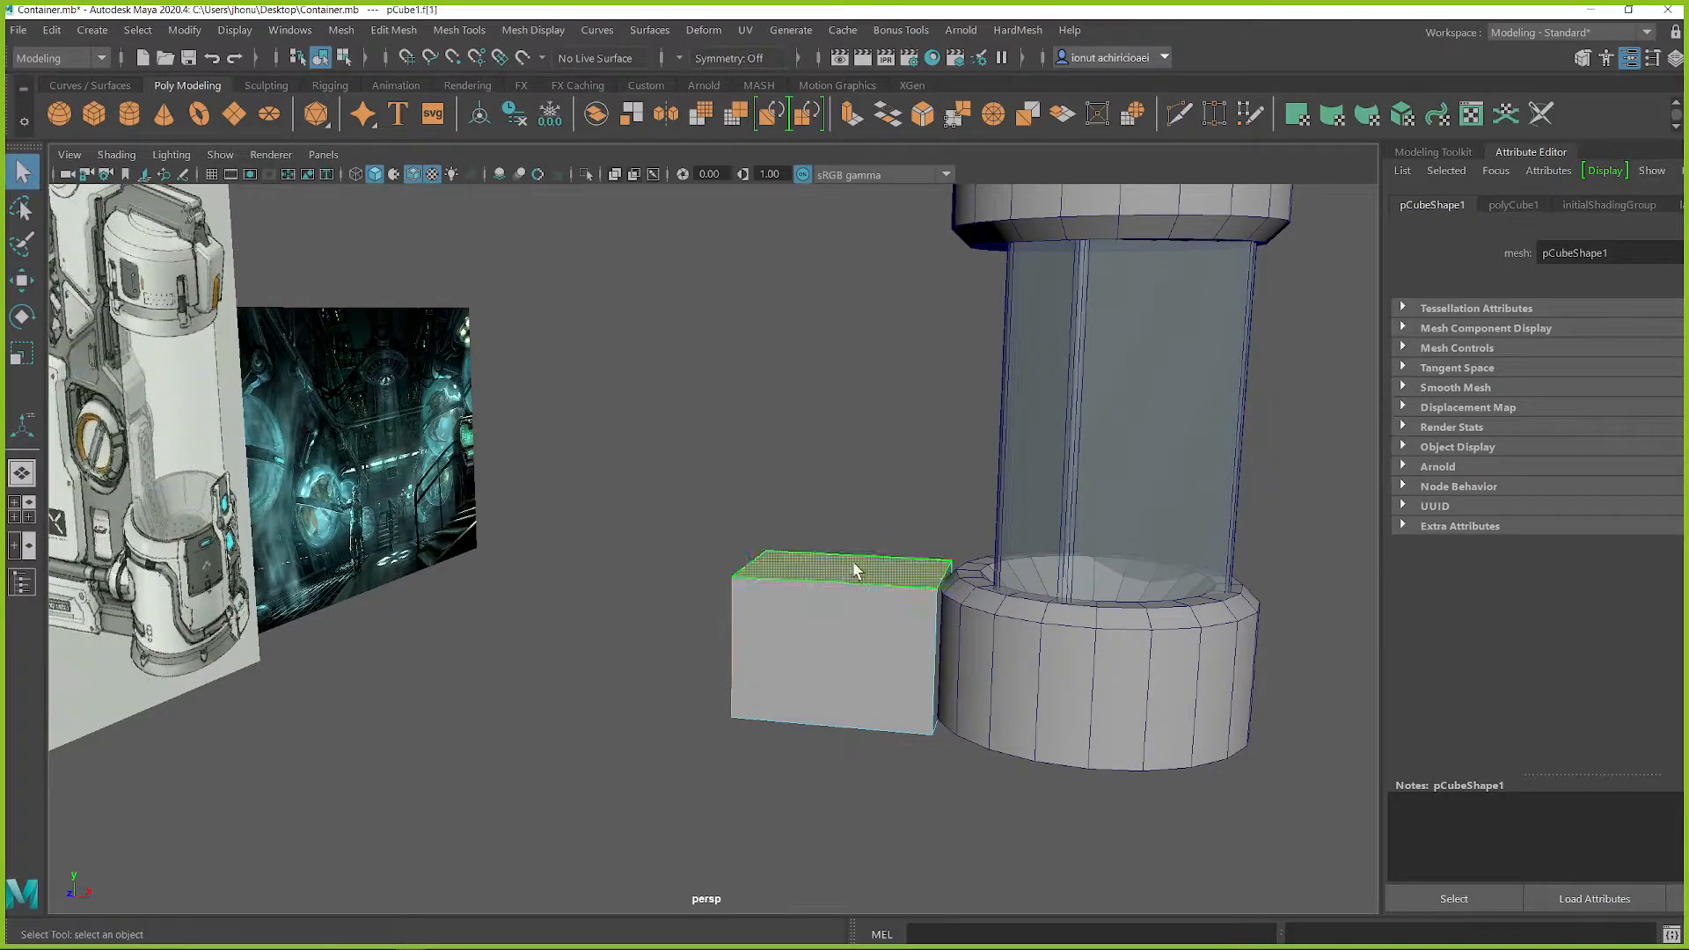
pyautogui.press('w')
pyautogui.hotkey('ctrl', 'e')
pyautogui.moveTo(852, 475); pyautogui.dragTo(860, 395)
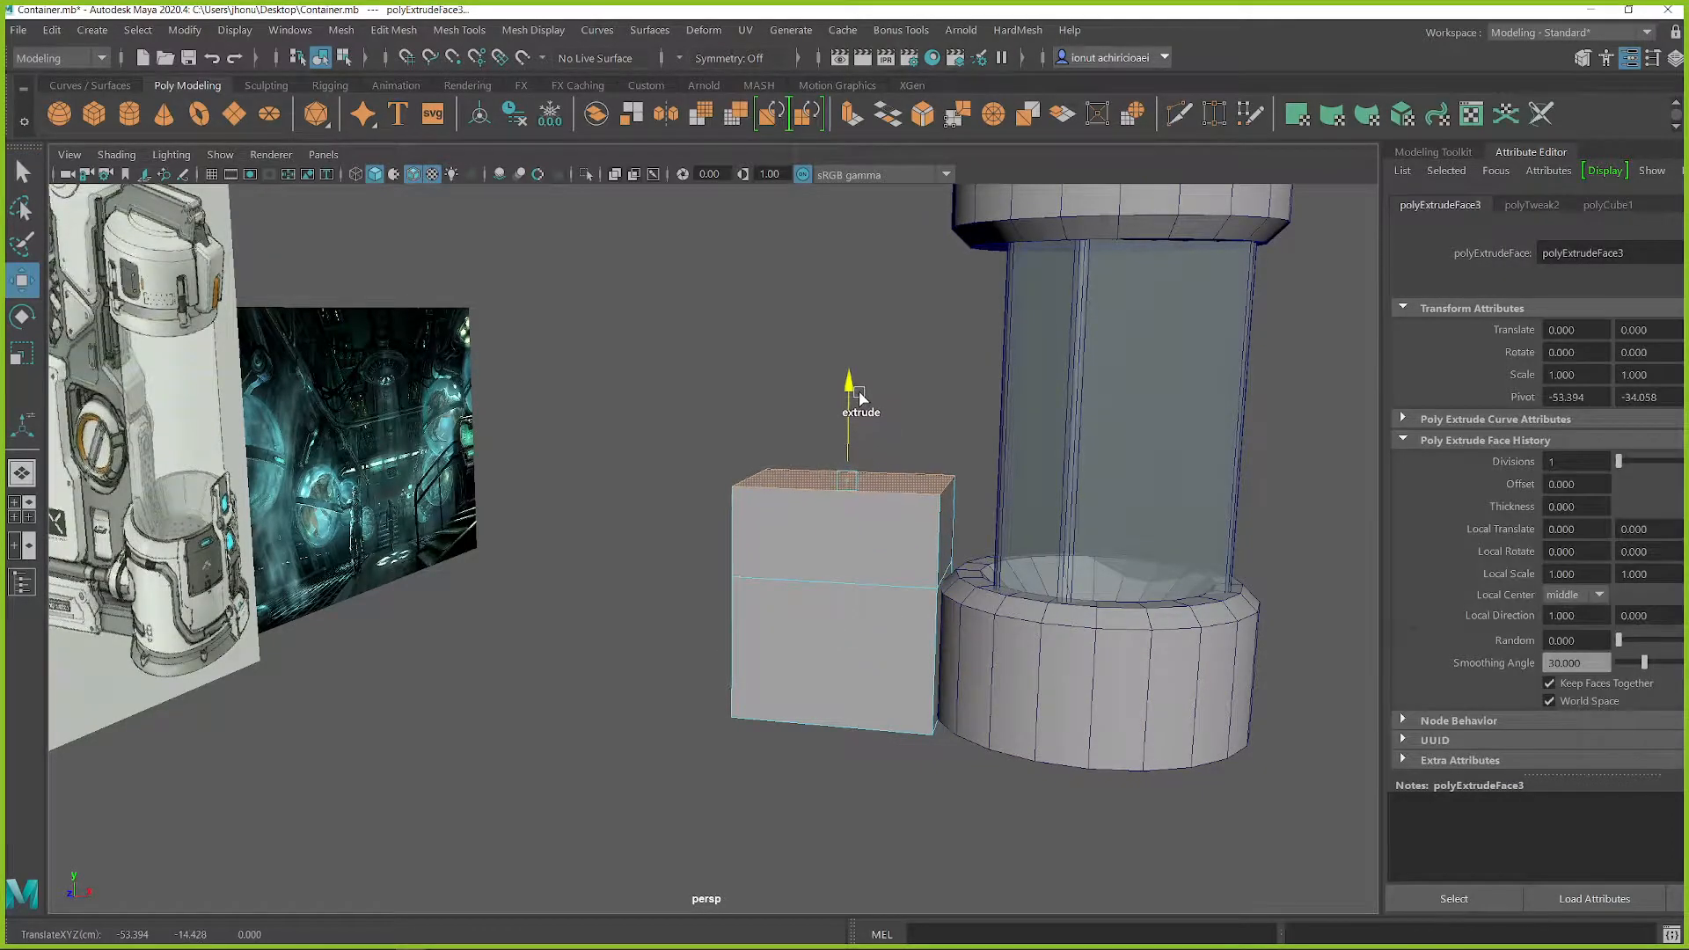
# Step: Return the block to object mode and scale its depth down to about 22.5
pyautogui.keyDown('alt'); pyautogui.moveTo(701, 480); pyautogui.dragTo(1005, 515, button='middle'); pyautogui.keyUp('alt')
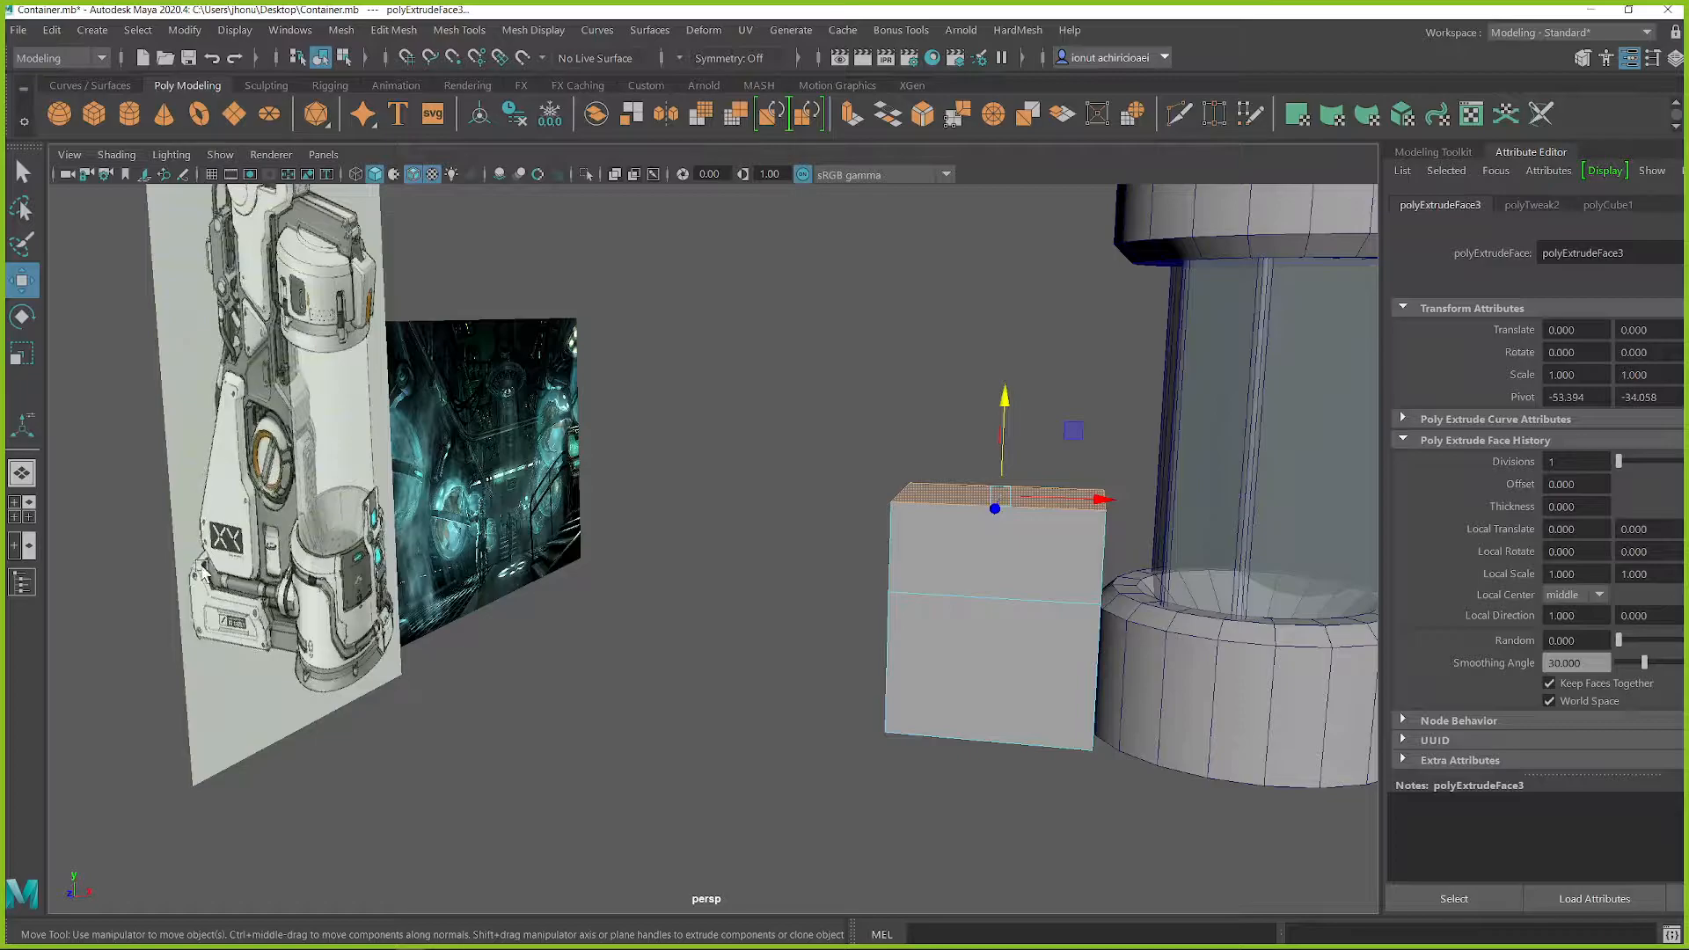
pyautogui.keyDown('alt'); pyautogui.moveTo(942, 557); pyautogui.dragTo(1034, 539); pyautogui.keyUp('alt')
pyautogui.moveTo(1029, 414); pyautogui.dragTo(1147, 389, button='right')
pyautogui.press('r')
pyautogui.moveTo(1008, 696); pyautogui.dragTo(1027, 687)
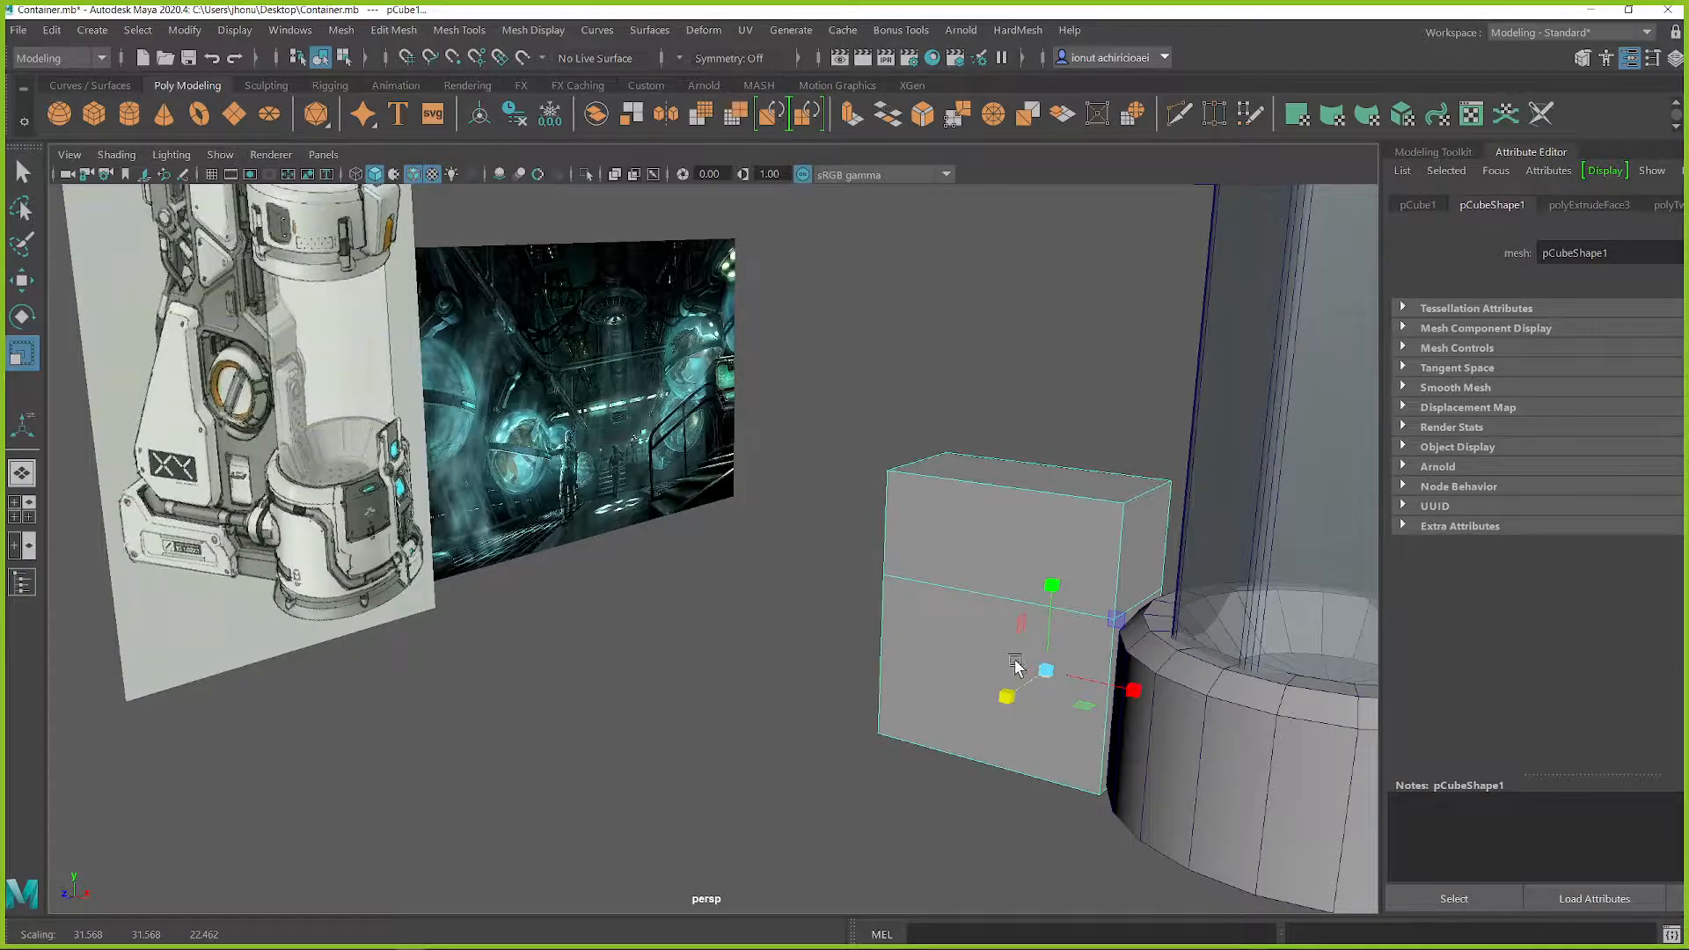
# Step: Extrude the block's top face upward, narrow it into a taper, and lower it to a height of about Y -8.4
pyautogui.moveTo(1029, 473); pyautogui.dragTo(1033, 466, button='right')
pyautogui.click(1033, 466)
pyautogui.keyDown('alt'); pyautogui.moveTo(1033, 470); pyautogui.dragTo(1039, 534, button='middle'); pyautogui.keyUp('alt')
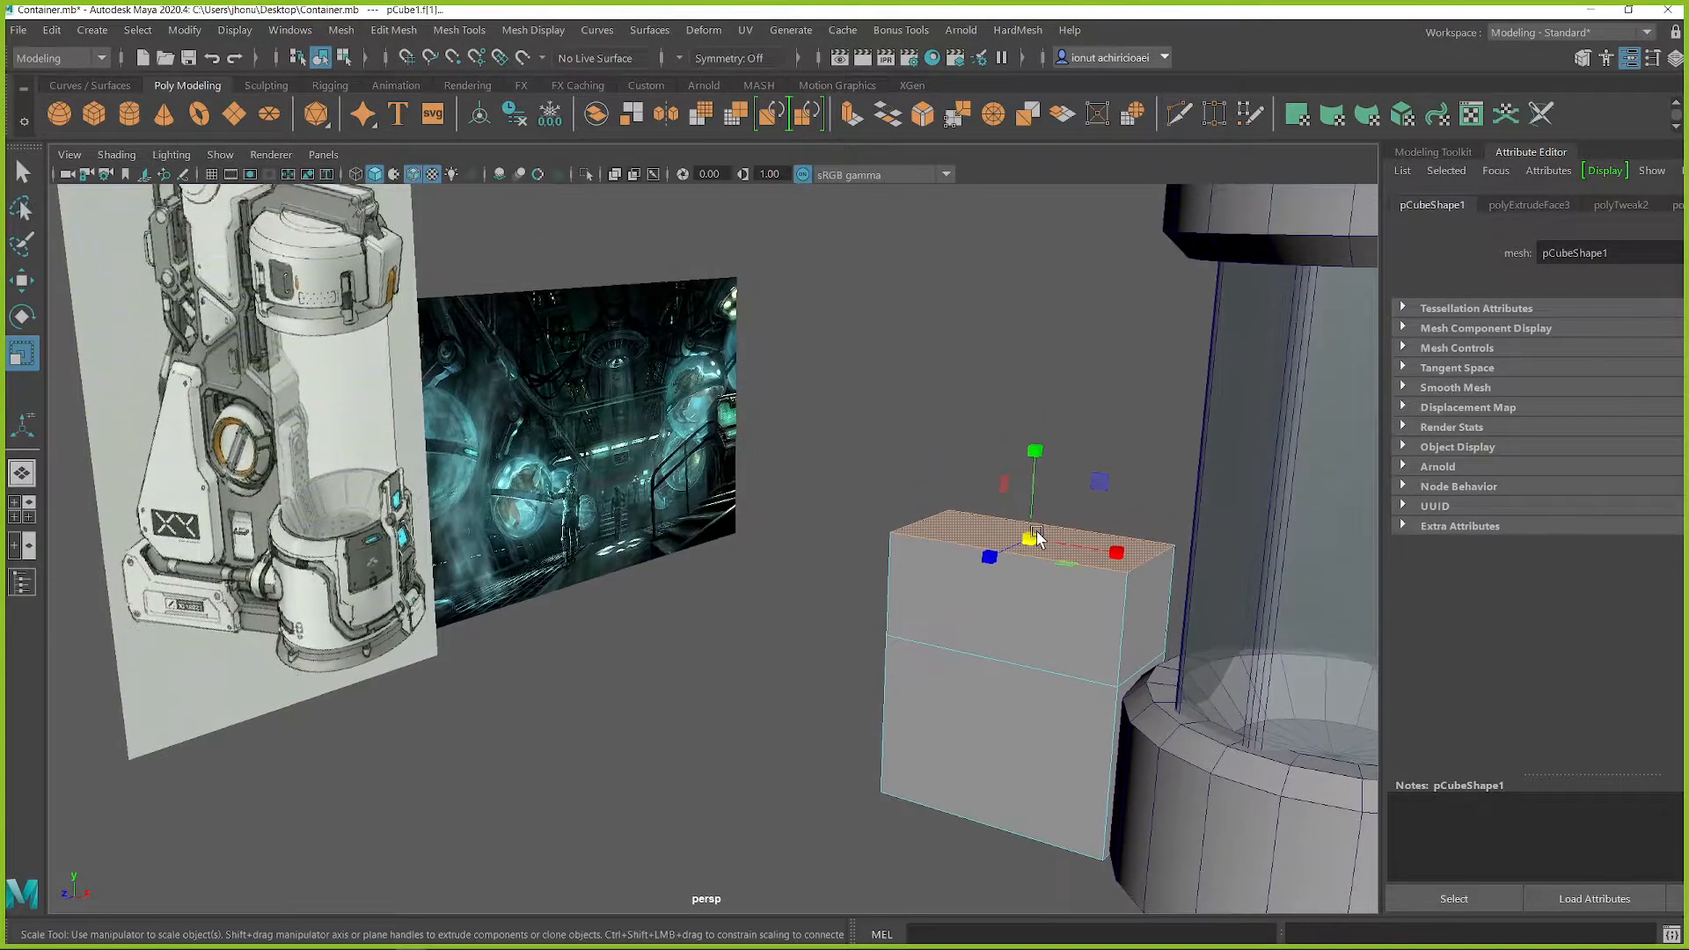
pyautogui.press('w')
pyautogui.keyDown('shift'); pyautogui.moveTo(1040, 455); pyautogui.dragTo(1183, 500); pyautogui.keyUp('shift')
pyautogui.press('r')
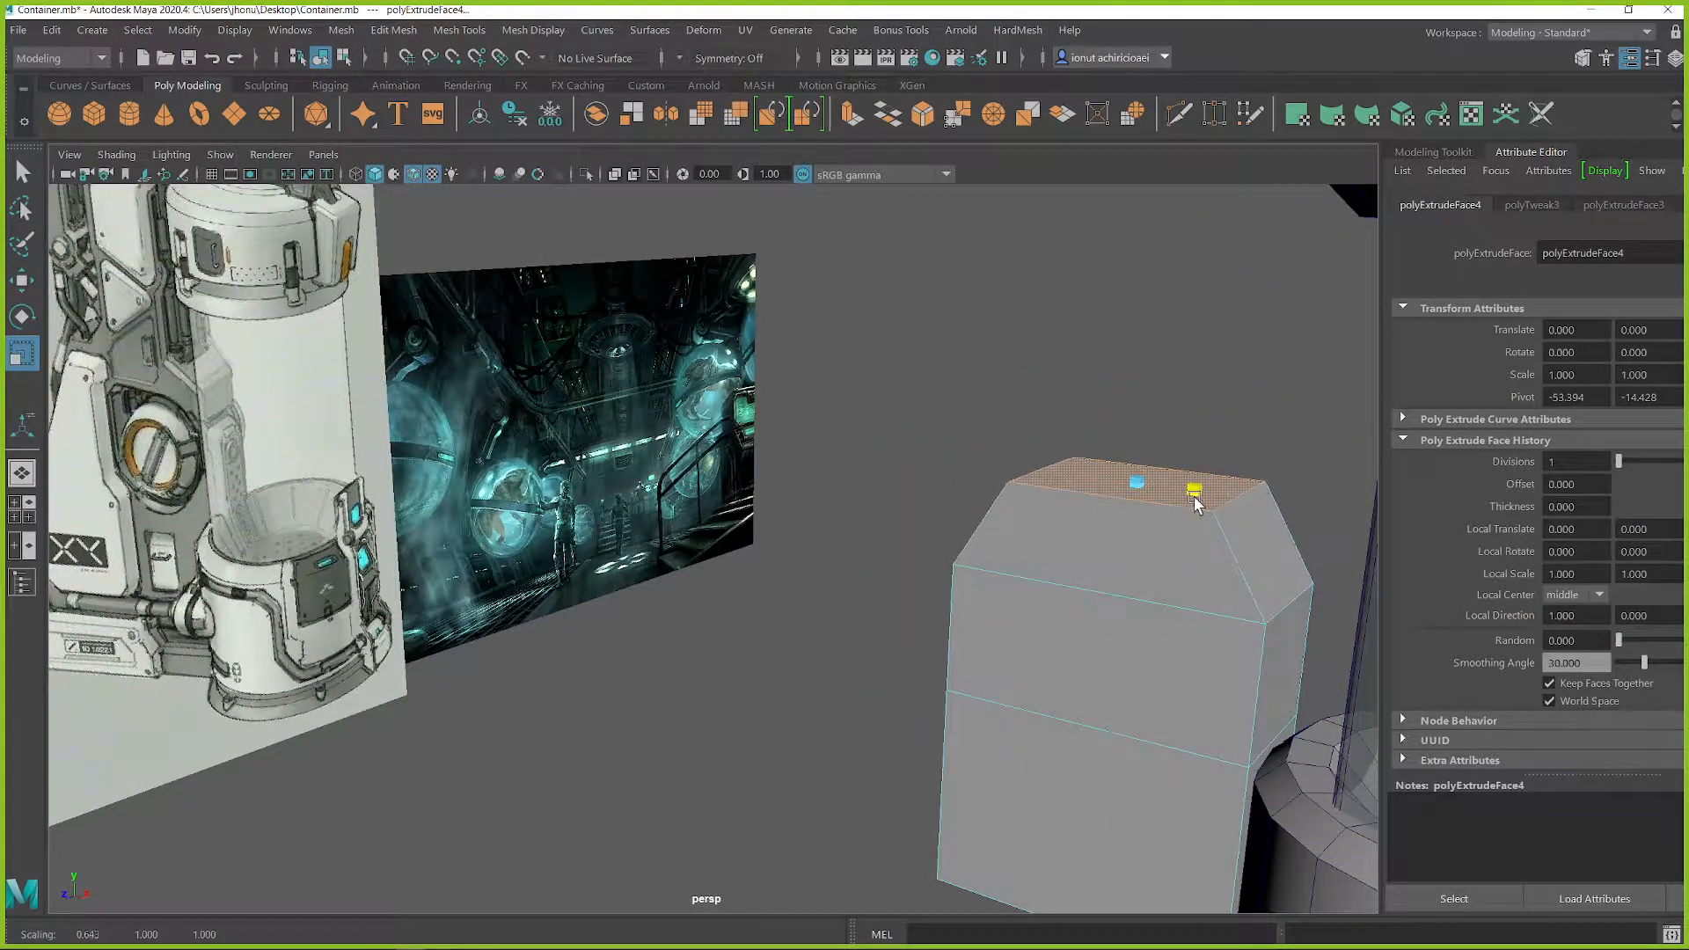
pyautogui.keyDown('alt'); pyautogui.moveTo(1066, 505); pyautogui.dragTo(1212, 510, button='middle'); pyautogui.keyUp('alt')
pyautogui.press('w')
pyautogui.moveTo(1220, 373); pyautogui.dragTo(1214, 433)
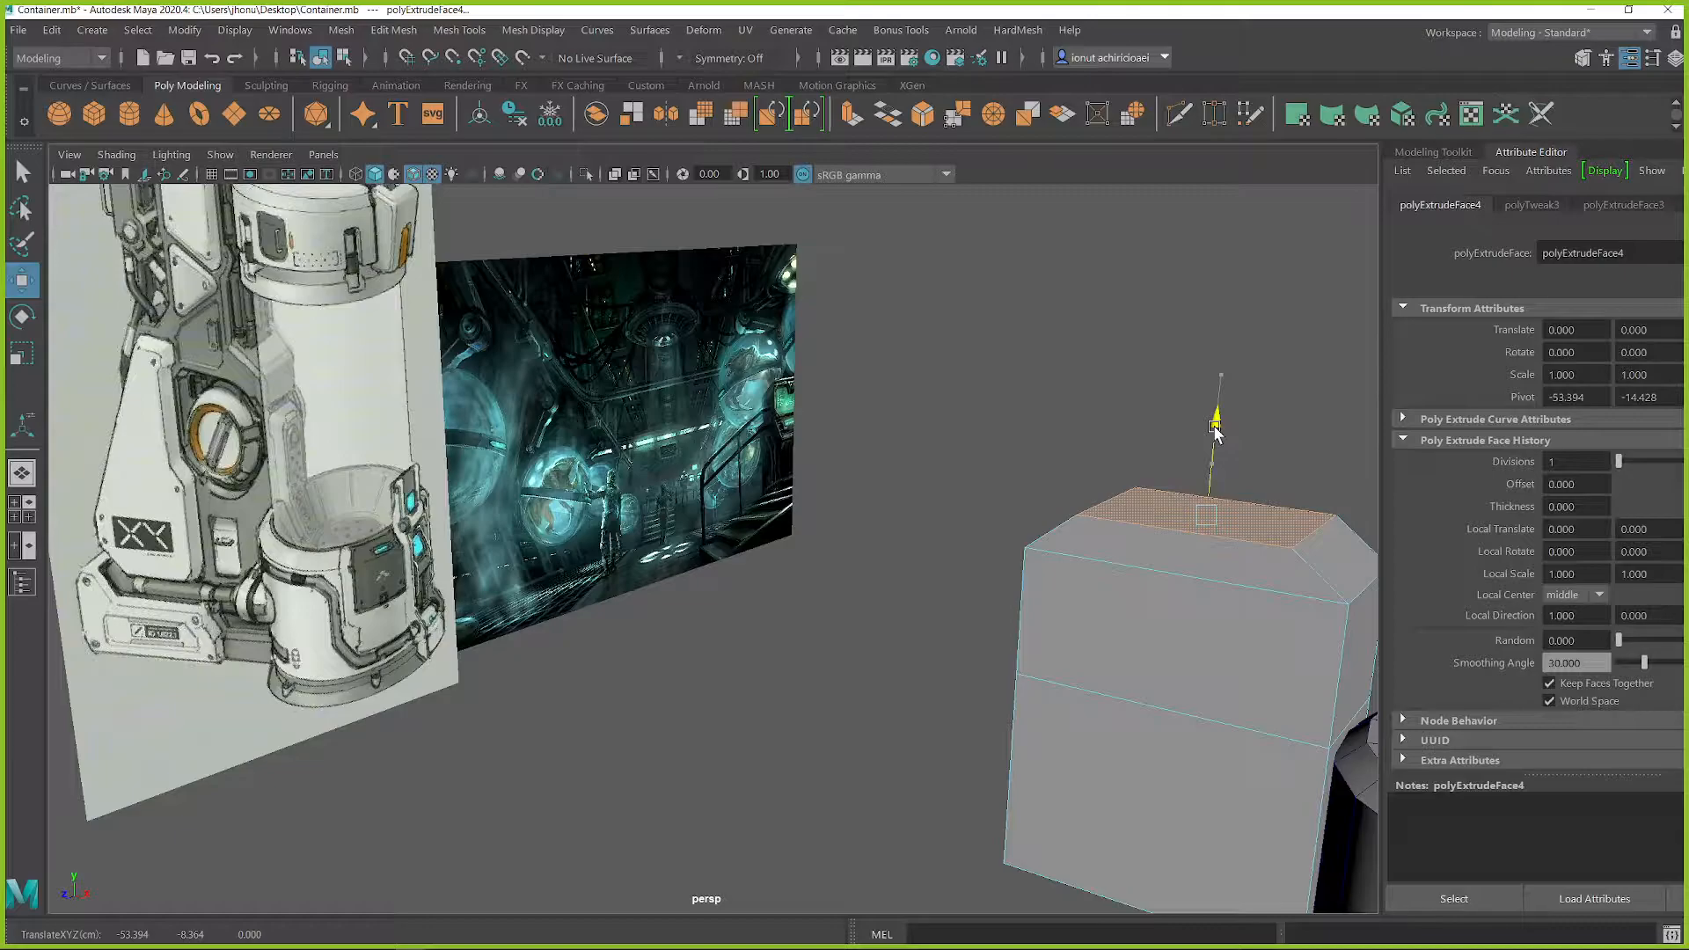
# Step: Insert an edge loop around the lower part of the block with the Multi-Cut tool
pyautogui.keyDown('alt'); pyautogui.moveTo(1267, 595); pyautogui.dragTo(1063, 556); pyautogui.keyUp('alt')
pyautogui.keyDown('alt'); pyautogui.moveTo(1063, 556); pyautogui.dragTo(1095, 526, button='middle'); pyautogui.keyUp('alt')
pyautogui.keyDown('shift'); pyautogui.rightClick(1105, 711); pyautogui.keyUp('shift')
pyautogui.click(989, 449)
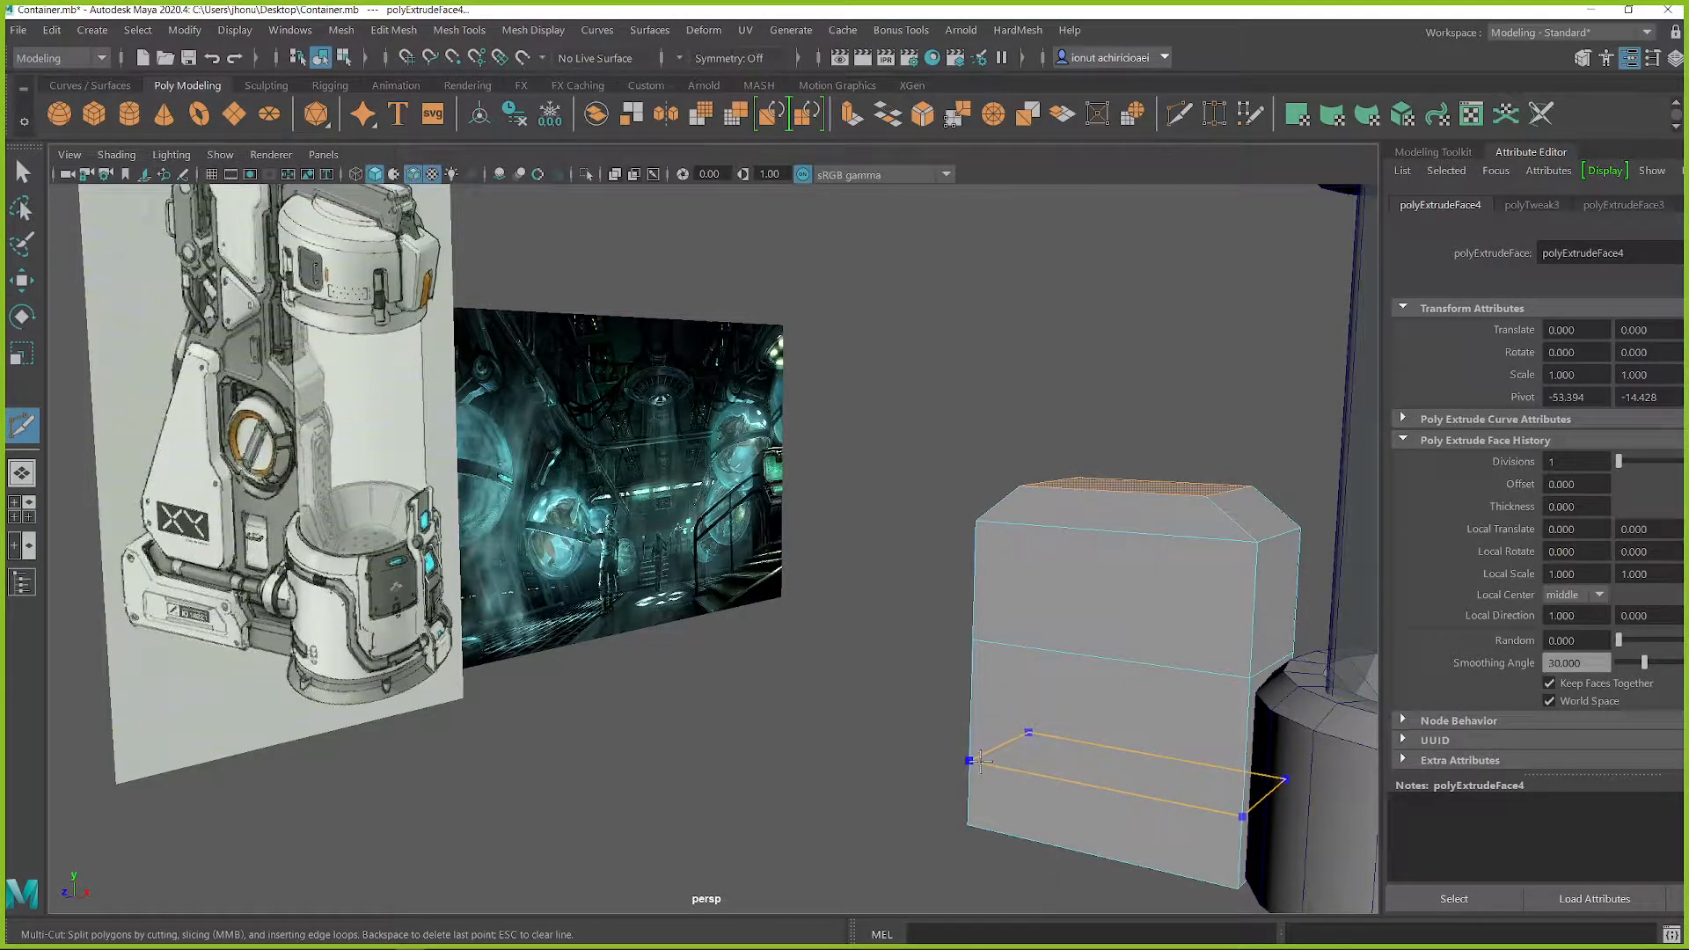
pyautogui.press('Escape')
# Step: Move the lowest outer side face away from the bottom cap to widen the block's base
pyautogui.keyDown('alt'); pyautogui.moveTo(980, 761); pyautogui.dragTo(1214, 701); pyautogui.keyUp('alt')
pyautogui.click(831, 614)
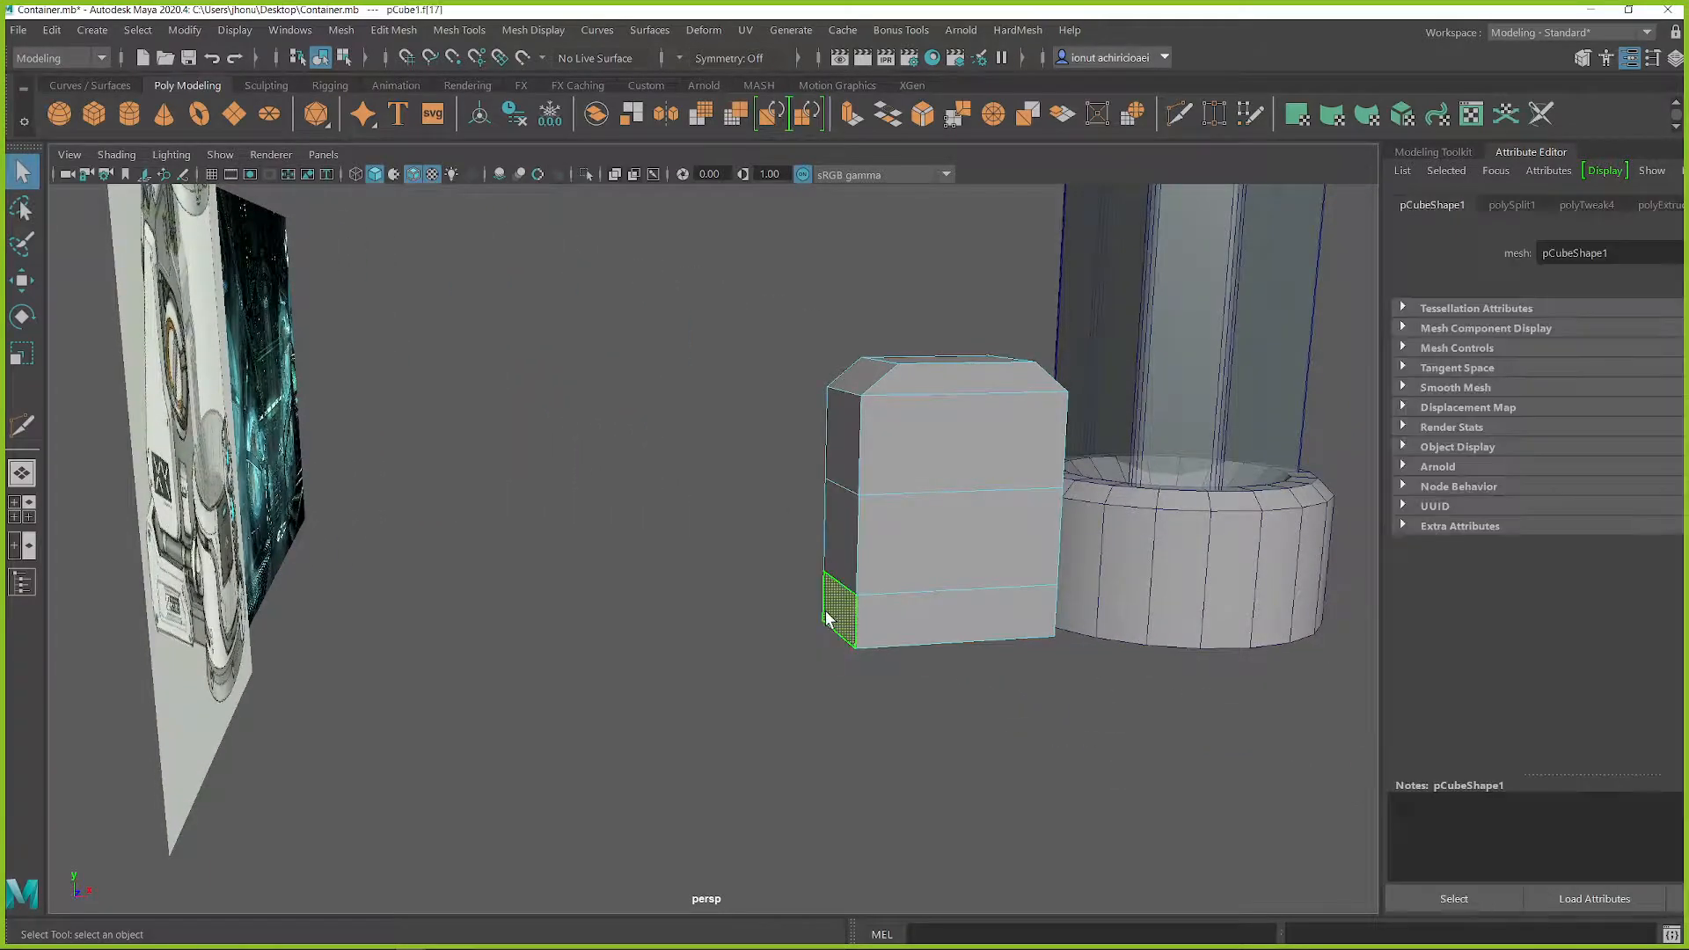
pyautogui.press('w')
pyautogui.moveTo(933, 605); pyautogui.dragTo(823, 607)
# Step: Extrude the tapered top face straight upward twice to add two thin tiers
pyautogui.keyDown('alt'); pyautogui.moveTo(1161, 678); pyautogui.dragTo(974, 567); pyautogui.keyUp('alt')
pyautogui.click(971, 565)
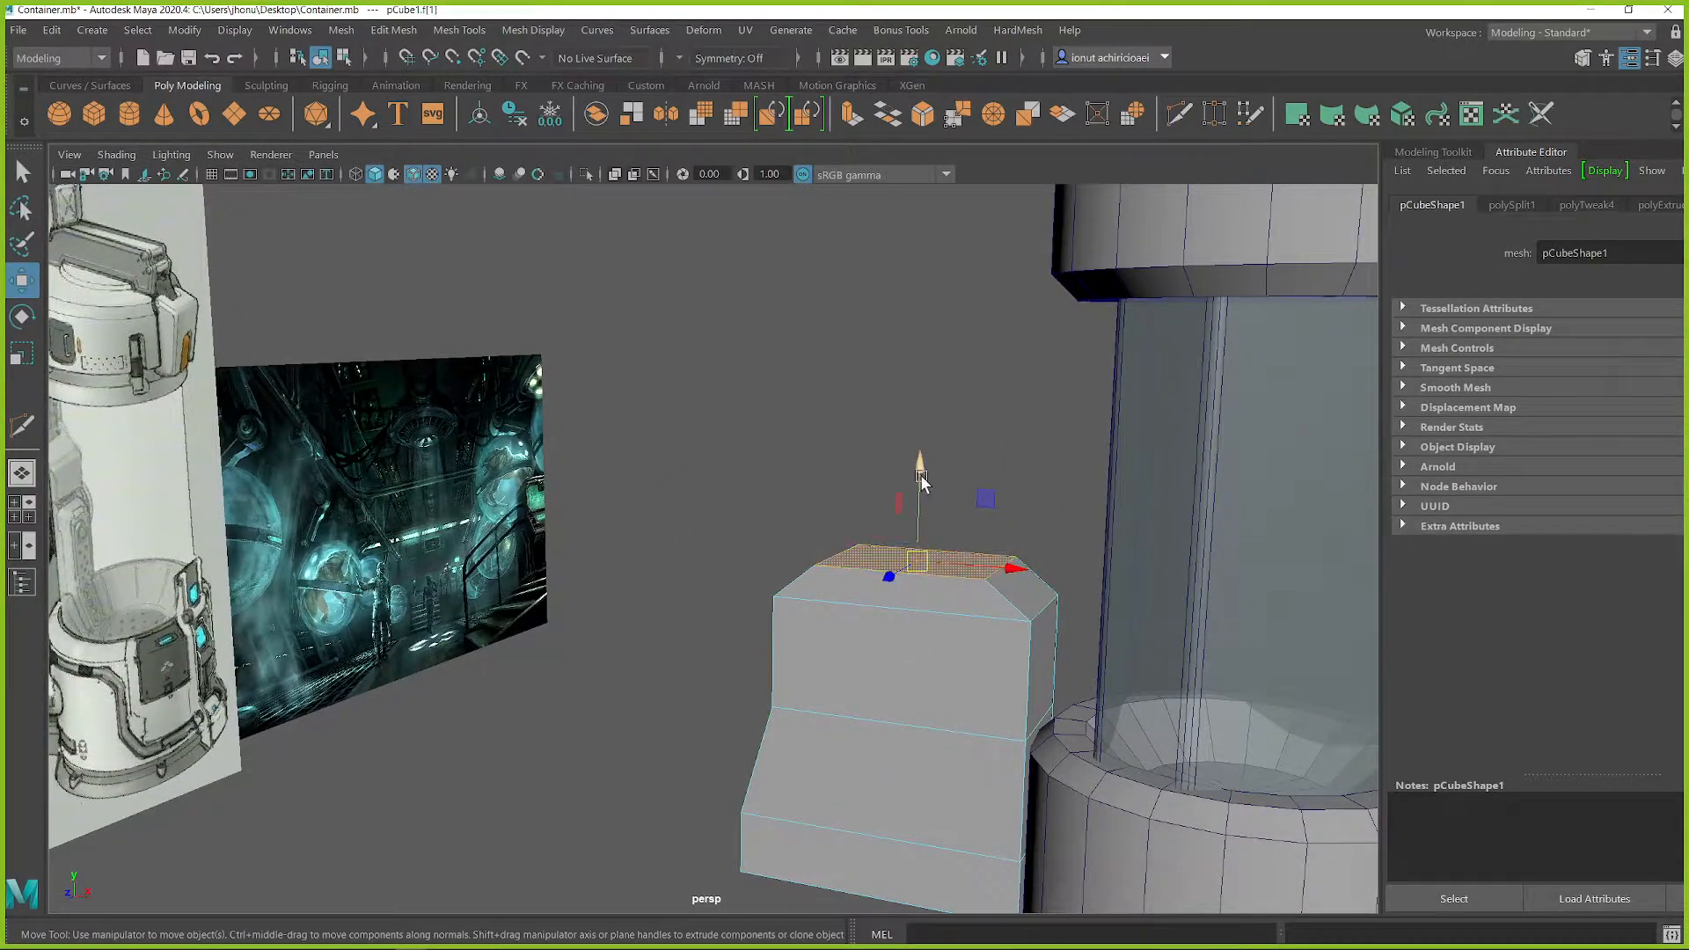
pyautogui.keyDown('alt'); pyautogui.moveTo(921, 480); pyautogui.dragTo(980, 586); pyautogui.keyUp('alt')
pyautogui.keyDown('shift'); pyautogui.moveTo(982, 517); pyautogui.dragTo(964, 475); pyautogui.keyUp('shift')
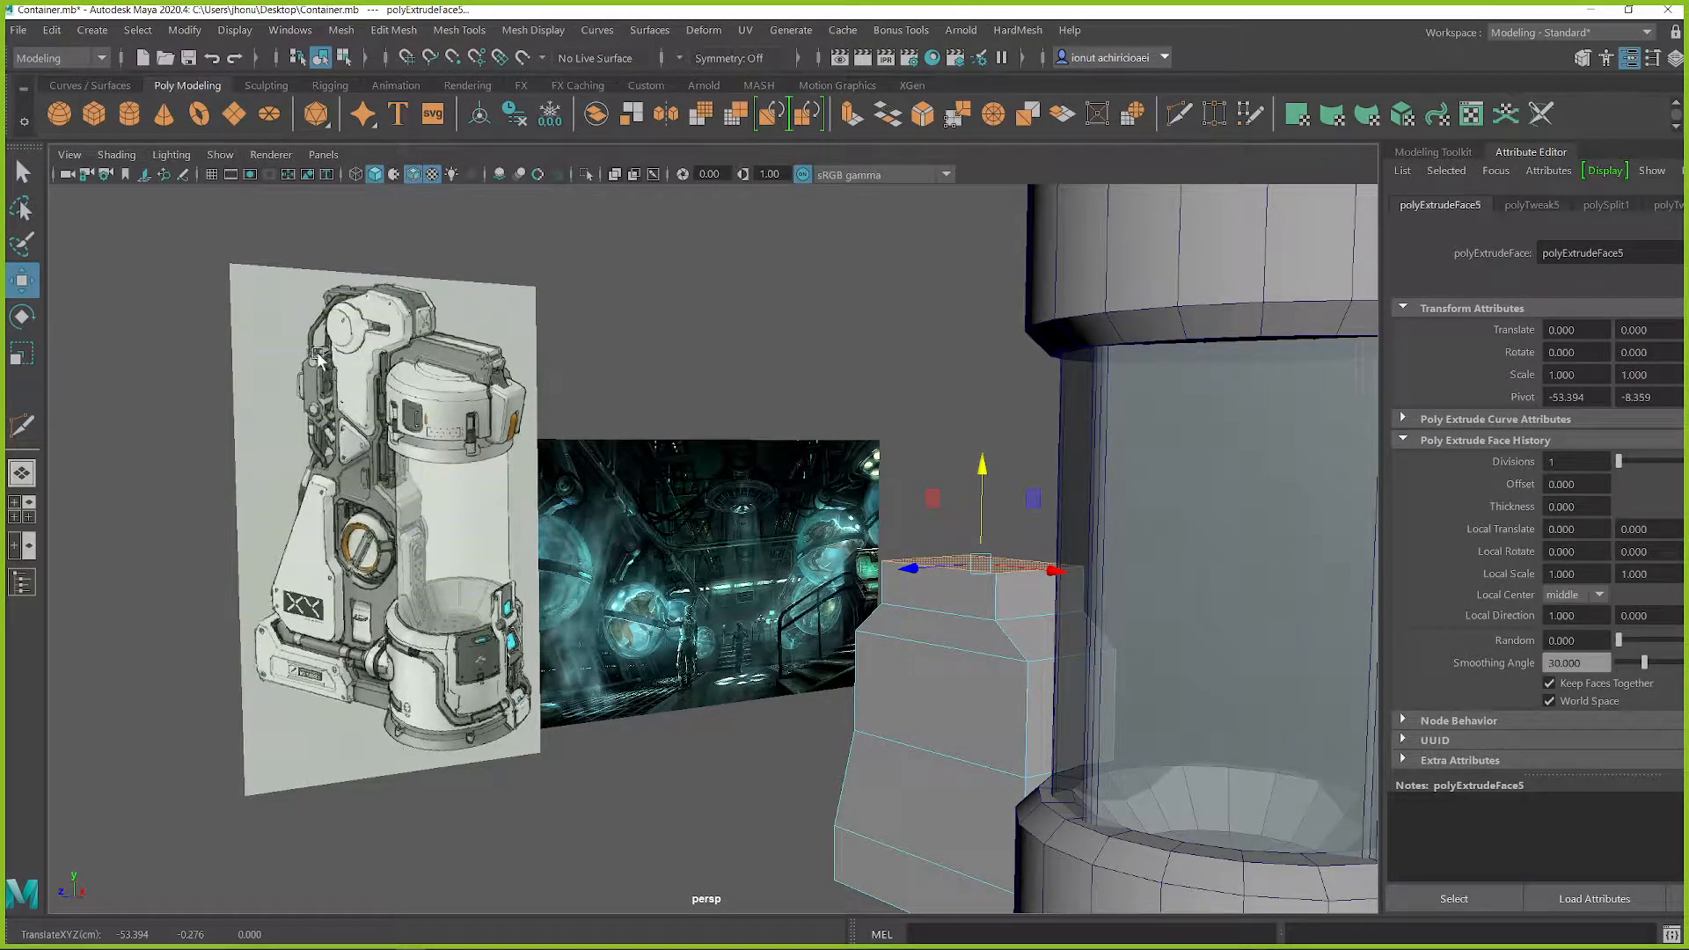
pyautogui.keyDown('alt'); pyautogui.moveTo(795, 528); pyautogui.dragTo(823, 508); pyautogui.keyUp('alt')
pyautogui.moveTo(971, 470)
pyautogui.mouseDown()
pyautogui.moveTo(950, 489)
pyautogui.moveTo(884, 475)
pyautogui.moveTo(905, 432)
pyautogui.moveTo(746, 539)
pyautogui.mouseUp()
pyautogui.moveTo(710, 395); pyautogui.dragTo(710, 452, button='right')
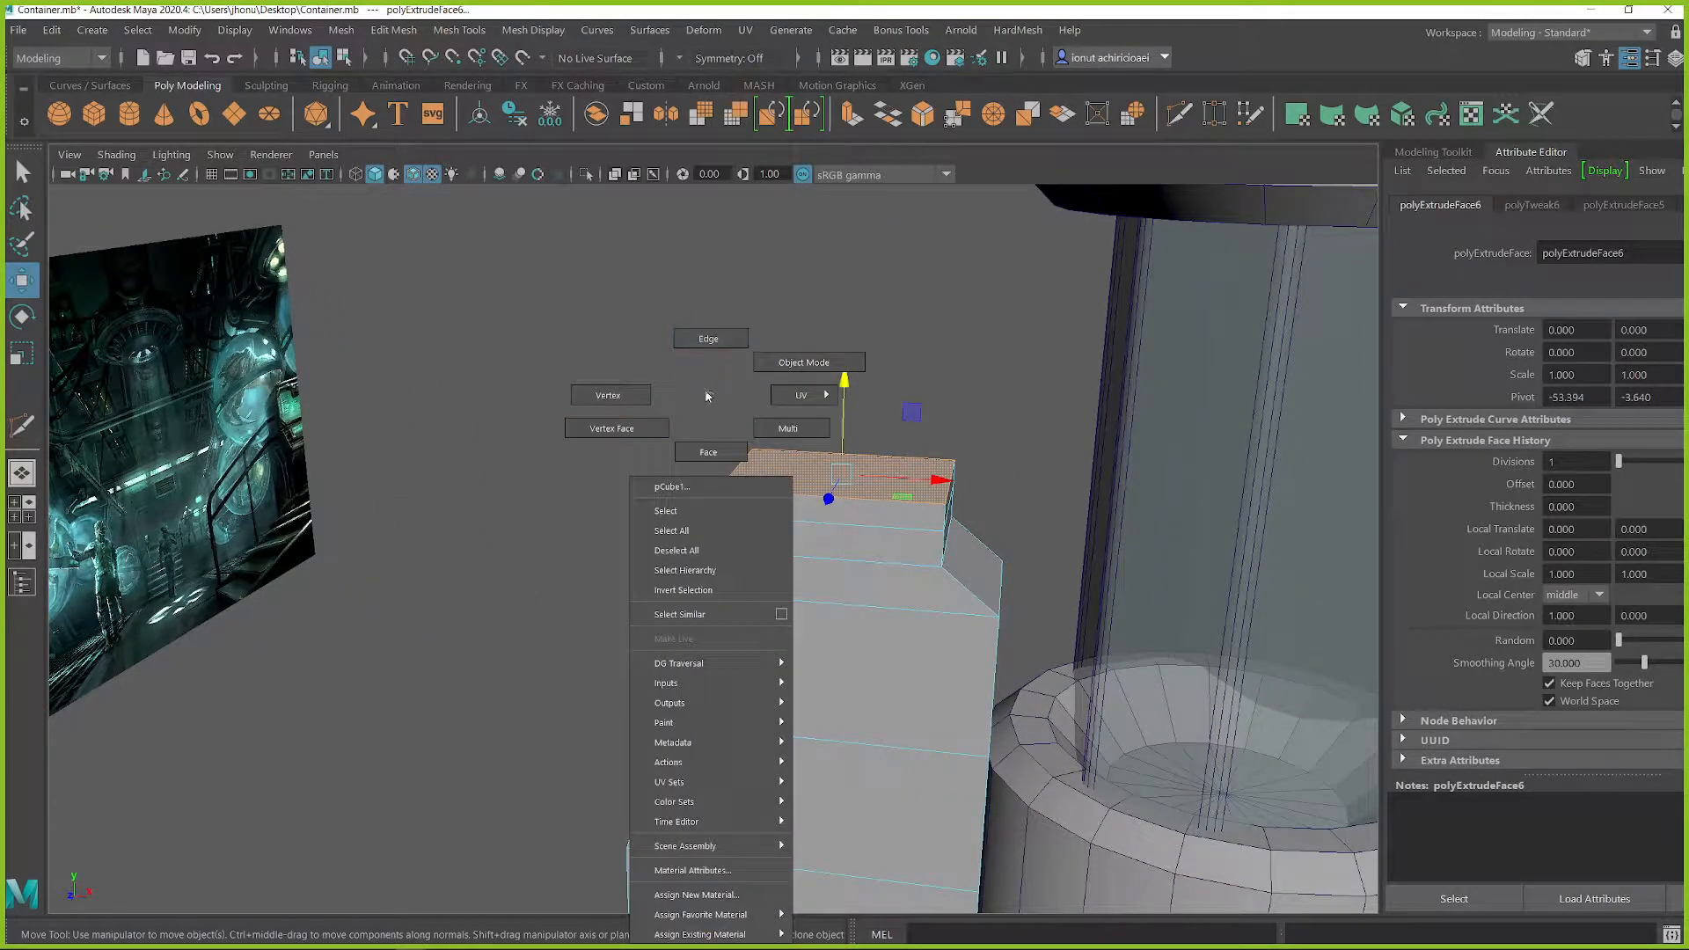
# Step: Extrude the top face into a tall column, and extrude it again into a short section up to about Y 39
pyautogui.keyDown('alt'); pyautogui.moveTo(714, 399); pyautogui.dragTo(649, 402); pyautogui.keyUp('alt')
pyautogui.keyDown('alt'); pyautogui.moveTo(649, 402); pyautogui.dragTo(773, 482, button='middle'); pyautogui.keyUp('alt')
pyautogui.keyDown('shift'); pyautogui.moveTo(1026, 507); pyautogui.dragTo(1020, 203); pyautogui.keyUp('shift')
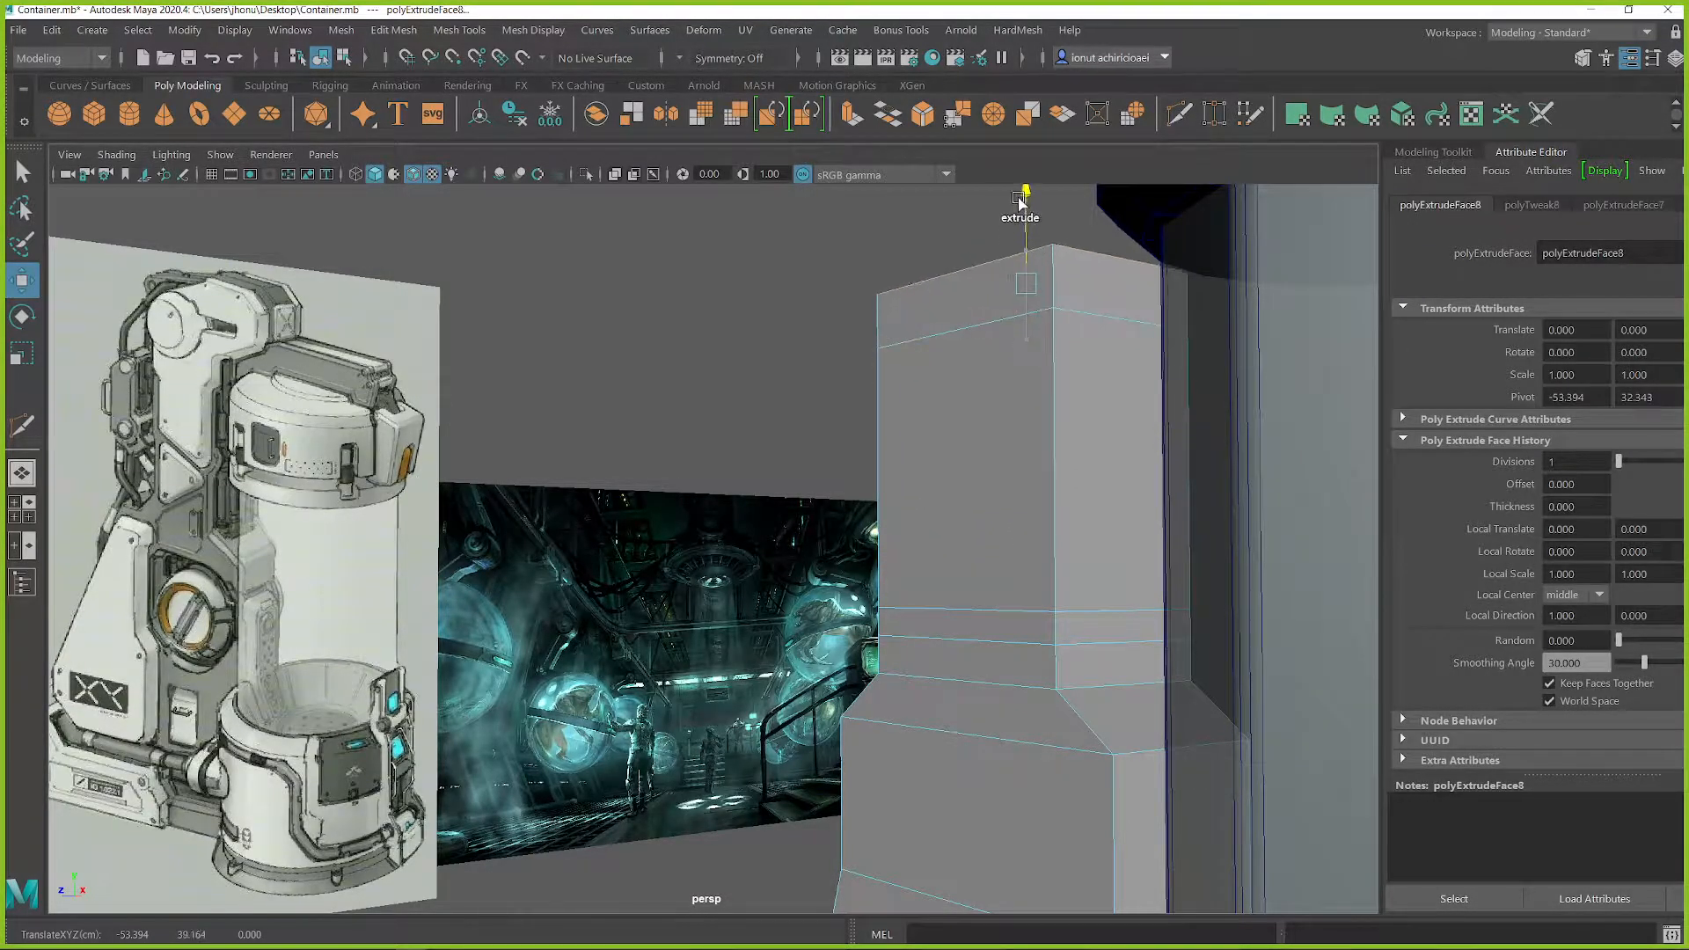
# Step: Flare the short section at the column's top outward on the side facing away from the glass chamber
pyautogui.keyDown('alt'); pyautogui.moveTo(885, 411); pyautogui.dragTo(973, 417); pyautogui.keyUp('alt')
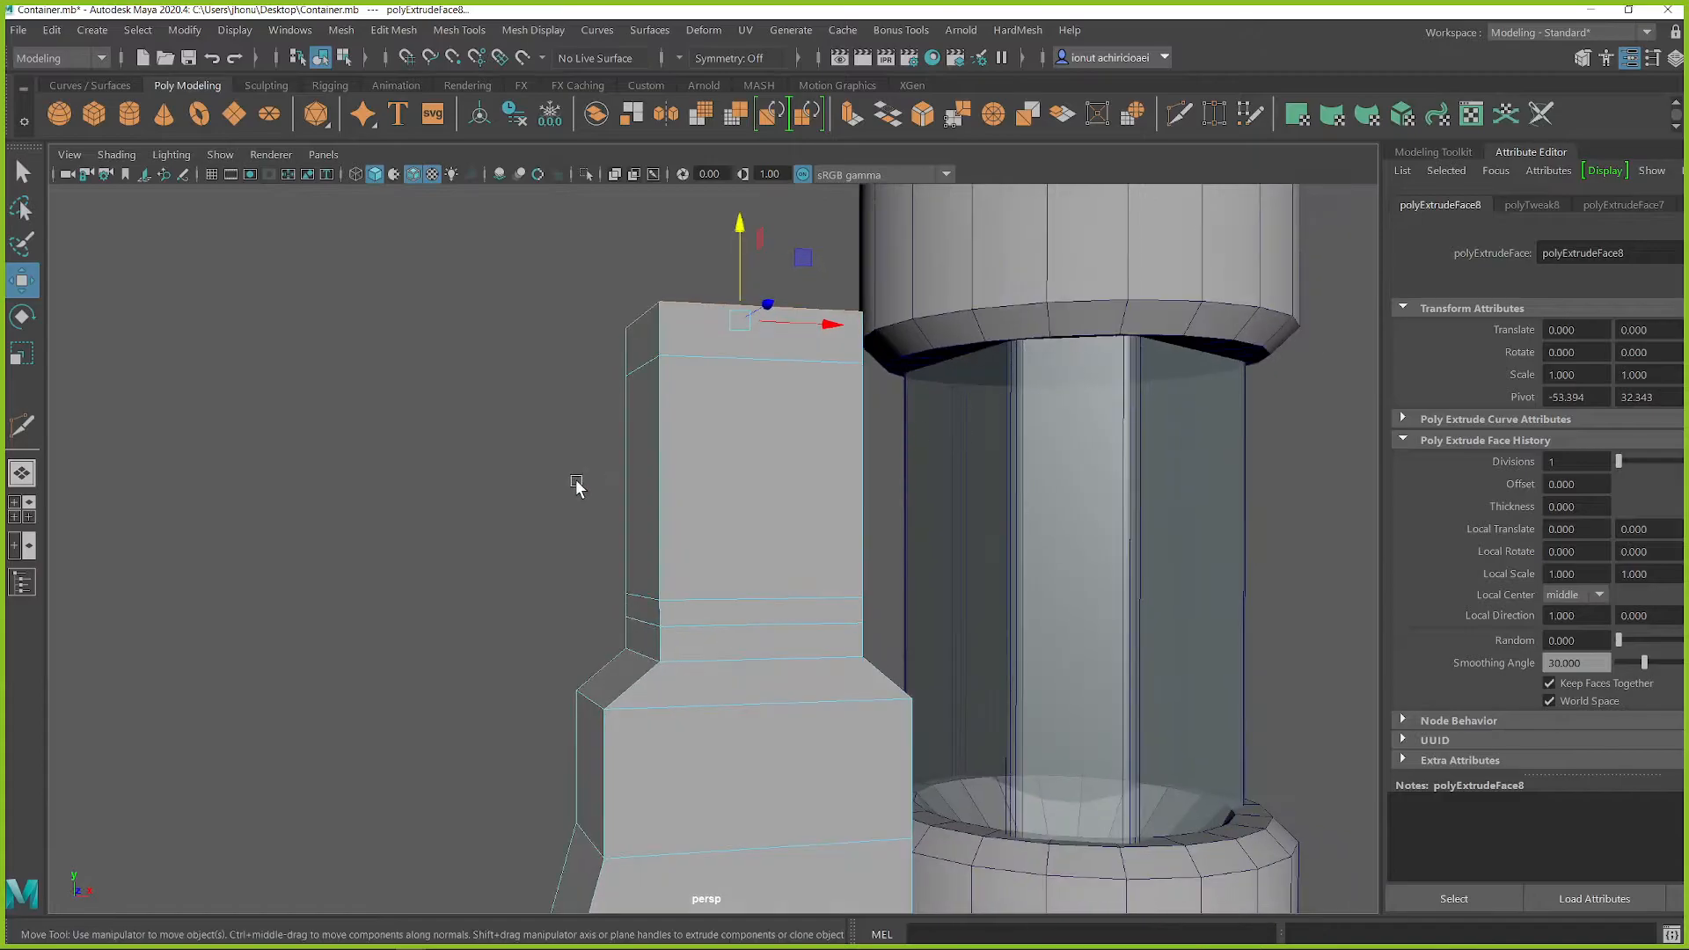
pyautogui.click(623, 484)
pyautogui.moveTo(739, 483); pyautogui.dragTo(712, 585)
pyautogui.keyDown('alt'); pyautogui.moveTo(713, 585); pyautogui.dragTo(739, 526, button='right'); pyautogui.keyUp('alt')
pyautogui.keyDown('alt'); pyautogui.moveTo(739, 526); pyautogui.dragTo(855, 675); pyautogui.keyUp('alt')
# Step: Extrude the flared top face upward to about Y 51 to form an upper block
pyautogui.click(795, 572)
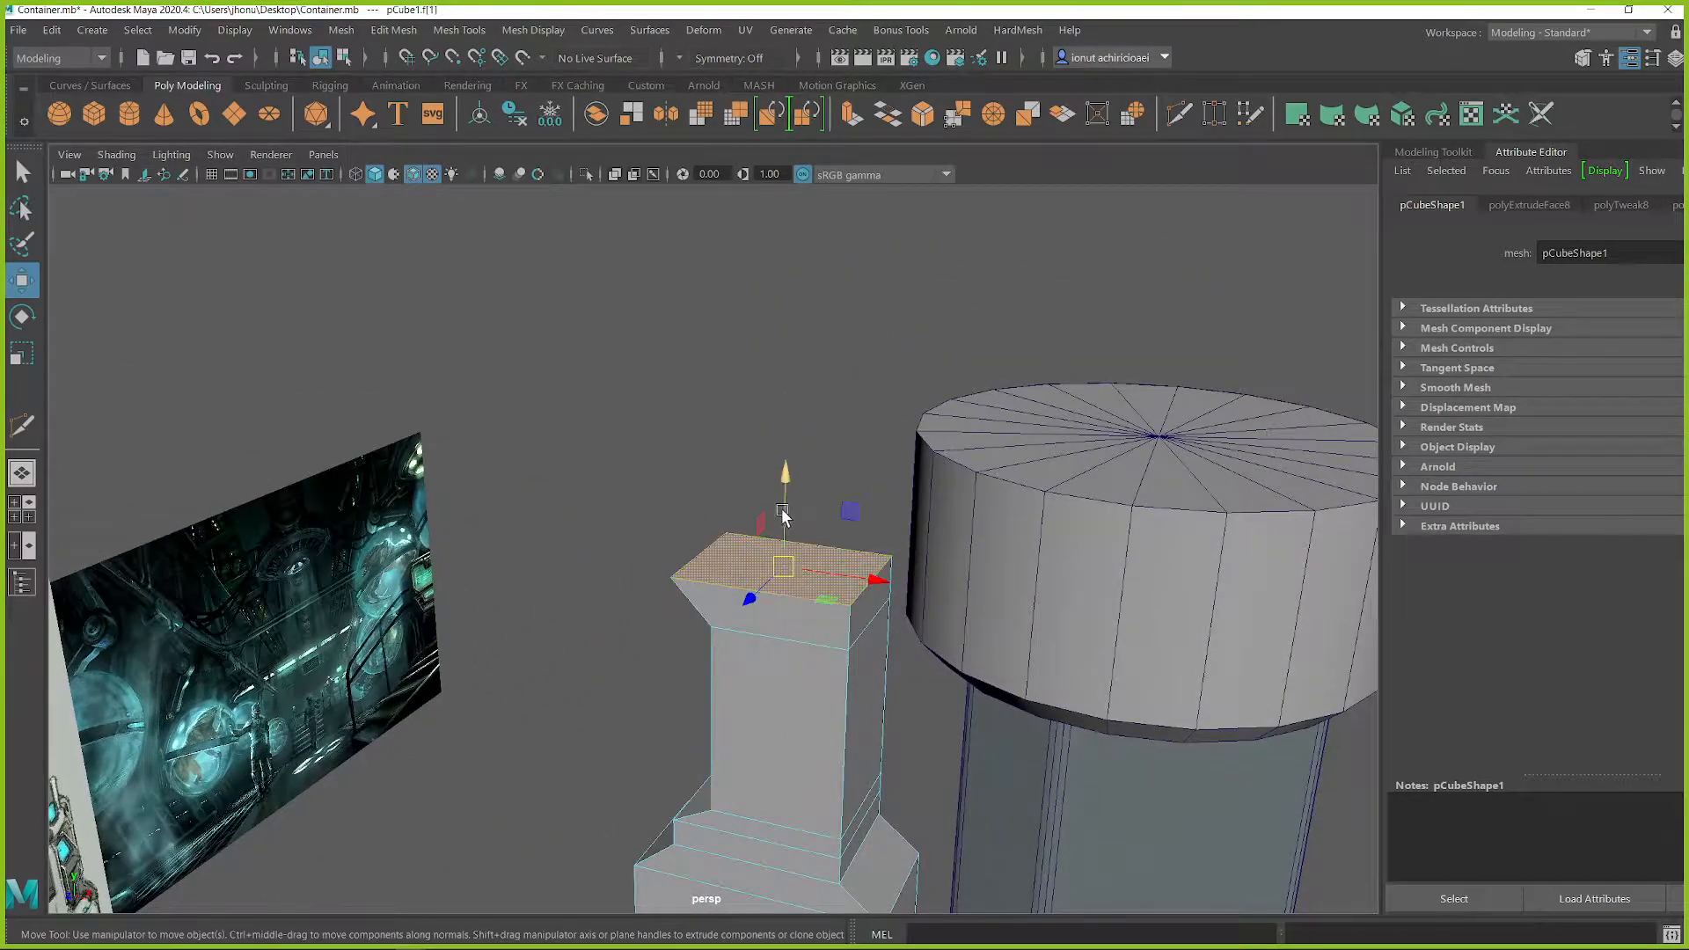
pyautogui.keyDown('shift'); pyautogui.moveTo(782, 503); pyautogui.dragTo(786, 429); pyautogui.keyUp('shift')
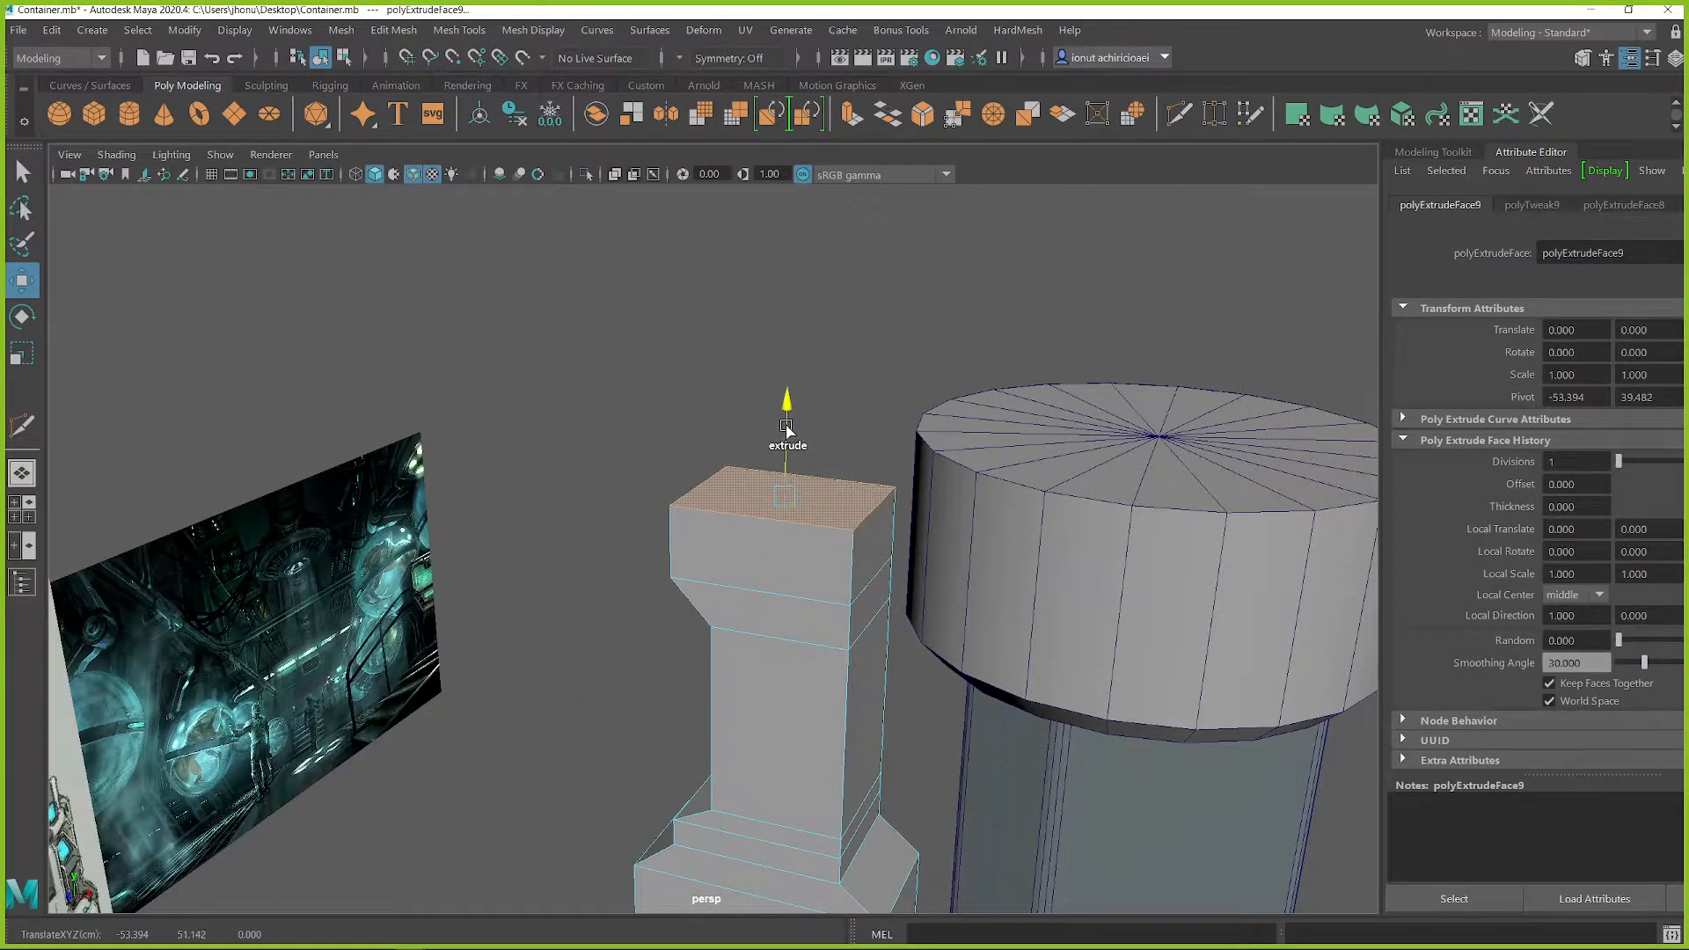
pyautogui.scroll(5, 862, 528)
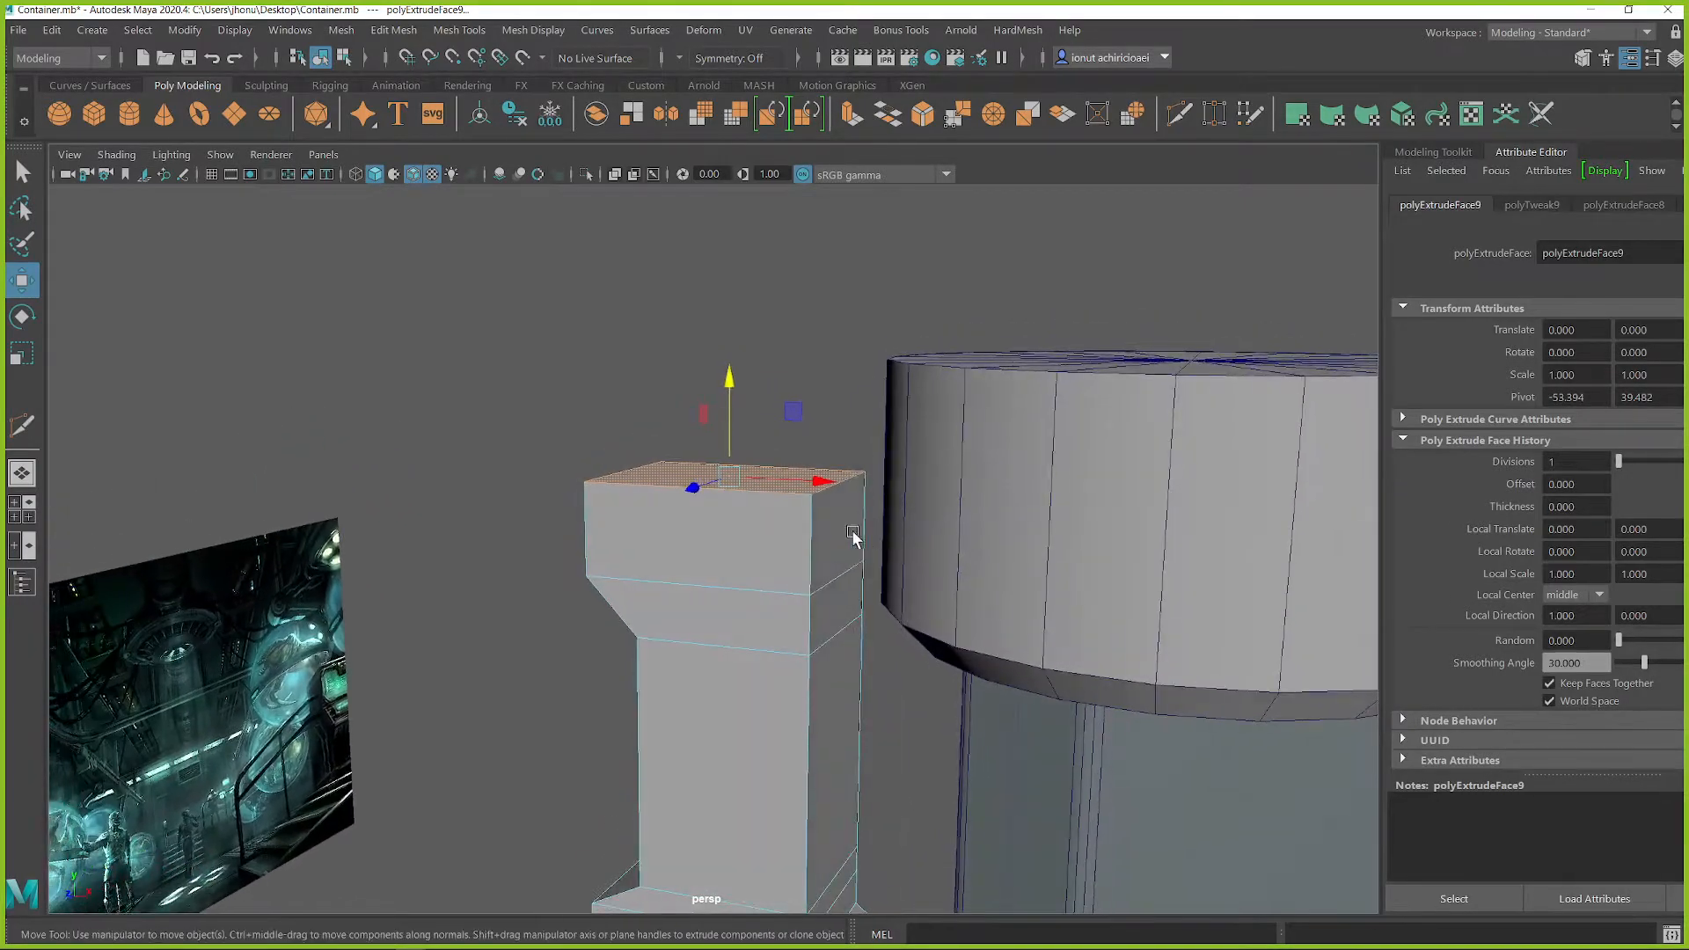
# Step: Move the upper block's inner side face toward the top cap until the two meet, and deselect the mesh
pyautogui.click(819, 536)
pyautogui.moveTo(894, 539); pyautogui.dragTo(967, 553)
pyautogui.moveTo(961, 552)
pyautogui.keyDown('alt'); pyautogui.mouseDown()
pyautogui.moveTo(985, 550)
pyautogui.moveTo(941, 521)
pyautogui.moveTo(968, 532)
pyautogui.mouseUp(); pyautogui.keyUp('alt')
pyautogui.keyDown('alt'); pyautogui.moveTo(968, 532); pyautogui.dragTo(774, 563); pyautogui.keyUp('alt')
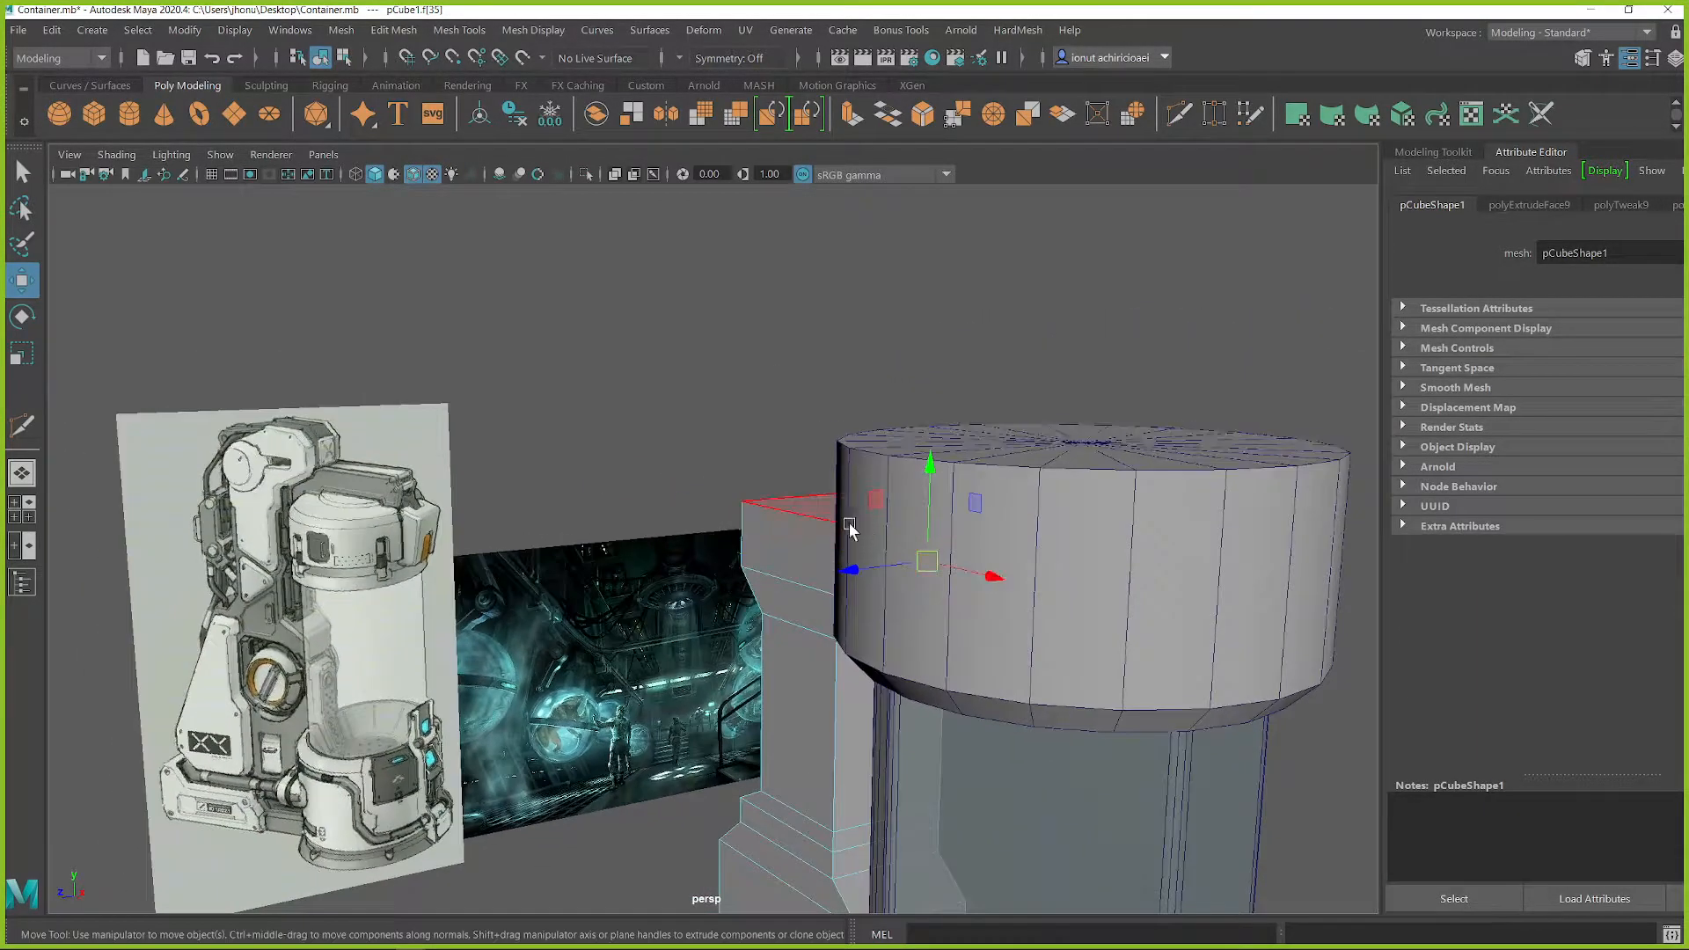
pyautogui.scroll(-2, 831, 552)
pyautogui.scroll(-2, 840, 536)
pyautogui.keyDown('alt'); pyautogui.moveTo(833, 517); pyautogui.dragTo(791, 599); pyautogui.keyUp('alt')
pyautogui.keyDown('alt'); pyautogui.moveTo(792, 599); pyautogui.dragTo(781, 484, button='middle'); pyautogui.keyUp('alt')
pyautogui.scroll(4, 804, 527)
pyautogui.keyDown('alt'); pyautogui.moveTo(873, 524); pyautogui.dragTo(859, 545, button='middle'); pyautogui.keyUp('alt')
pyautogui.moveTo(777, 393); pyautogui.dragTo(835, 363, button='right')
pyautogui.scroll(-2, 754, 609)
pyautogui.scroll(-2, 754, 609)
pyautogui.click(557, 629)
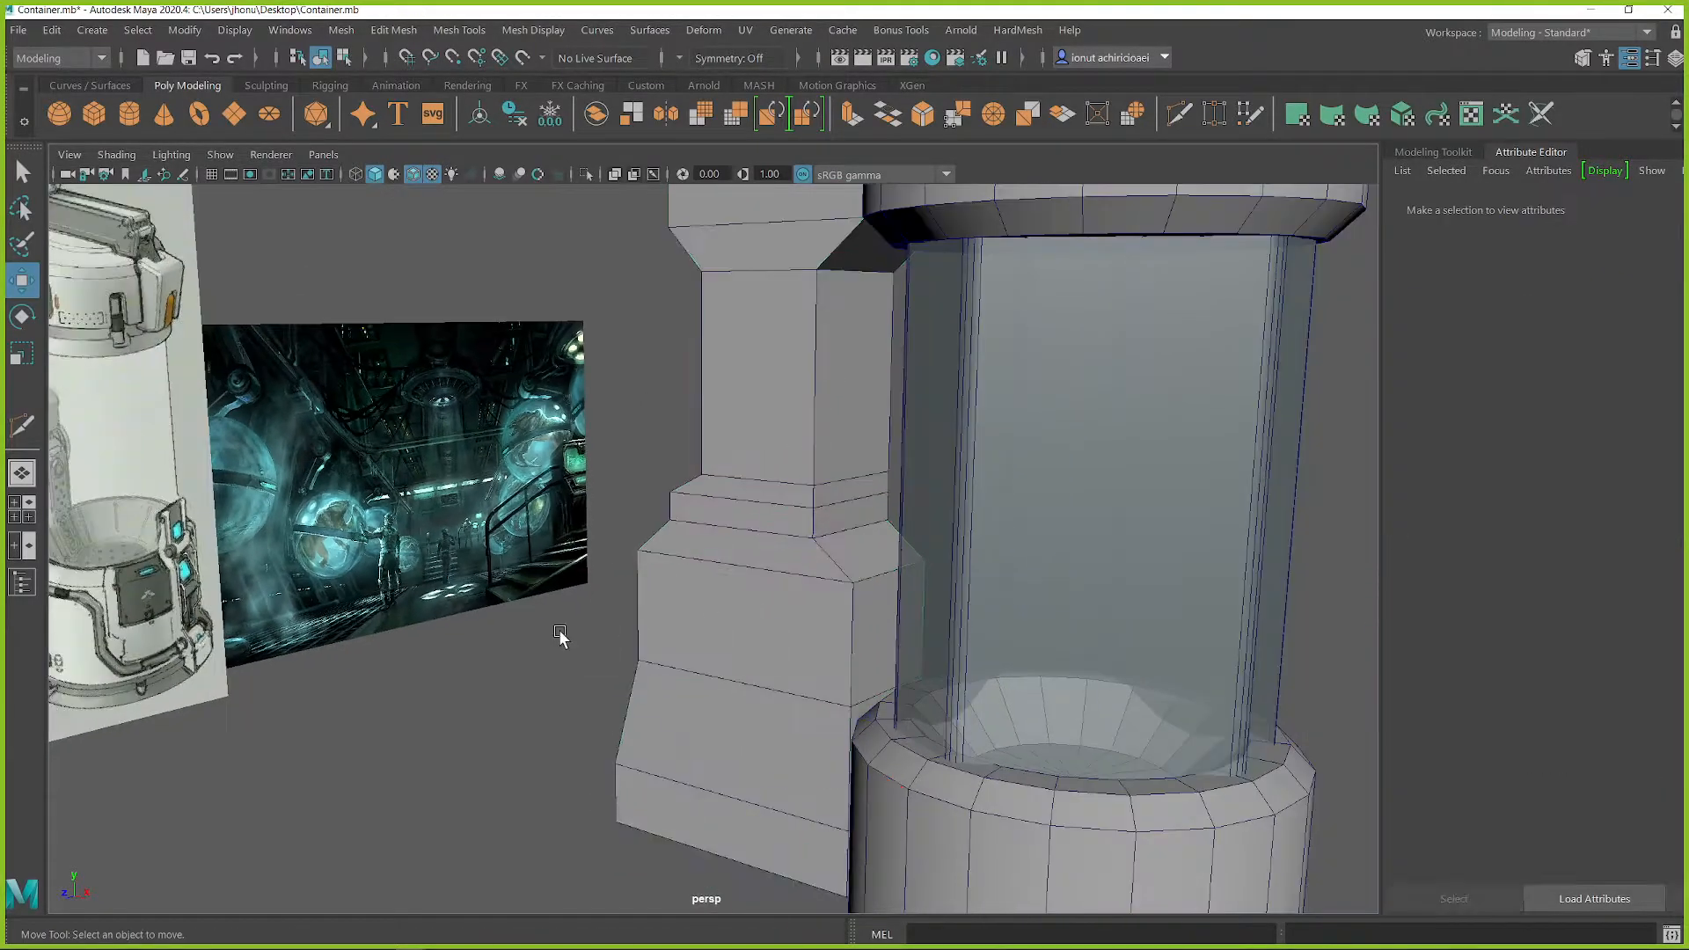
# Step: Create a polygon cylinder, scale it uniformly to about 5.9, and rotate it 90 degrees around X
pyautogui.keyDown('alt'); pyautogui.moveTo(569, 655); pyautogui.dragTo(584, 659); pyautogui.keyUp('alt')
pyautogui.keyDown('shift'); pyautogui.moveTo(528, 533); pyautogui.dragTo(415, 532, button='right'); pyautogui.keyUp('shift')
pyautogui.scroll(-2, 622, 615)
pyautogui.press('r')
pyautogui.moveTo(1000, 503); pyautogui.dragTo(1043, 513)
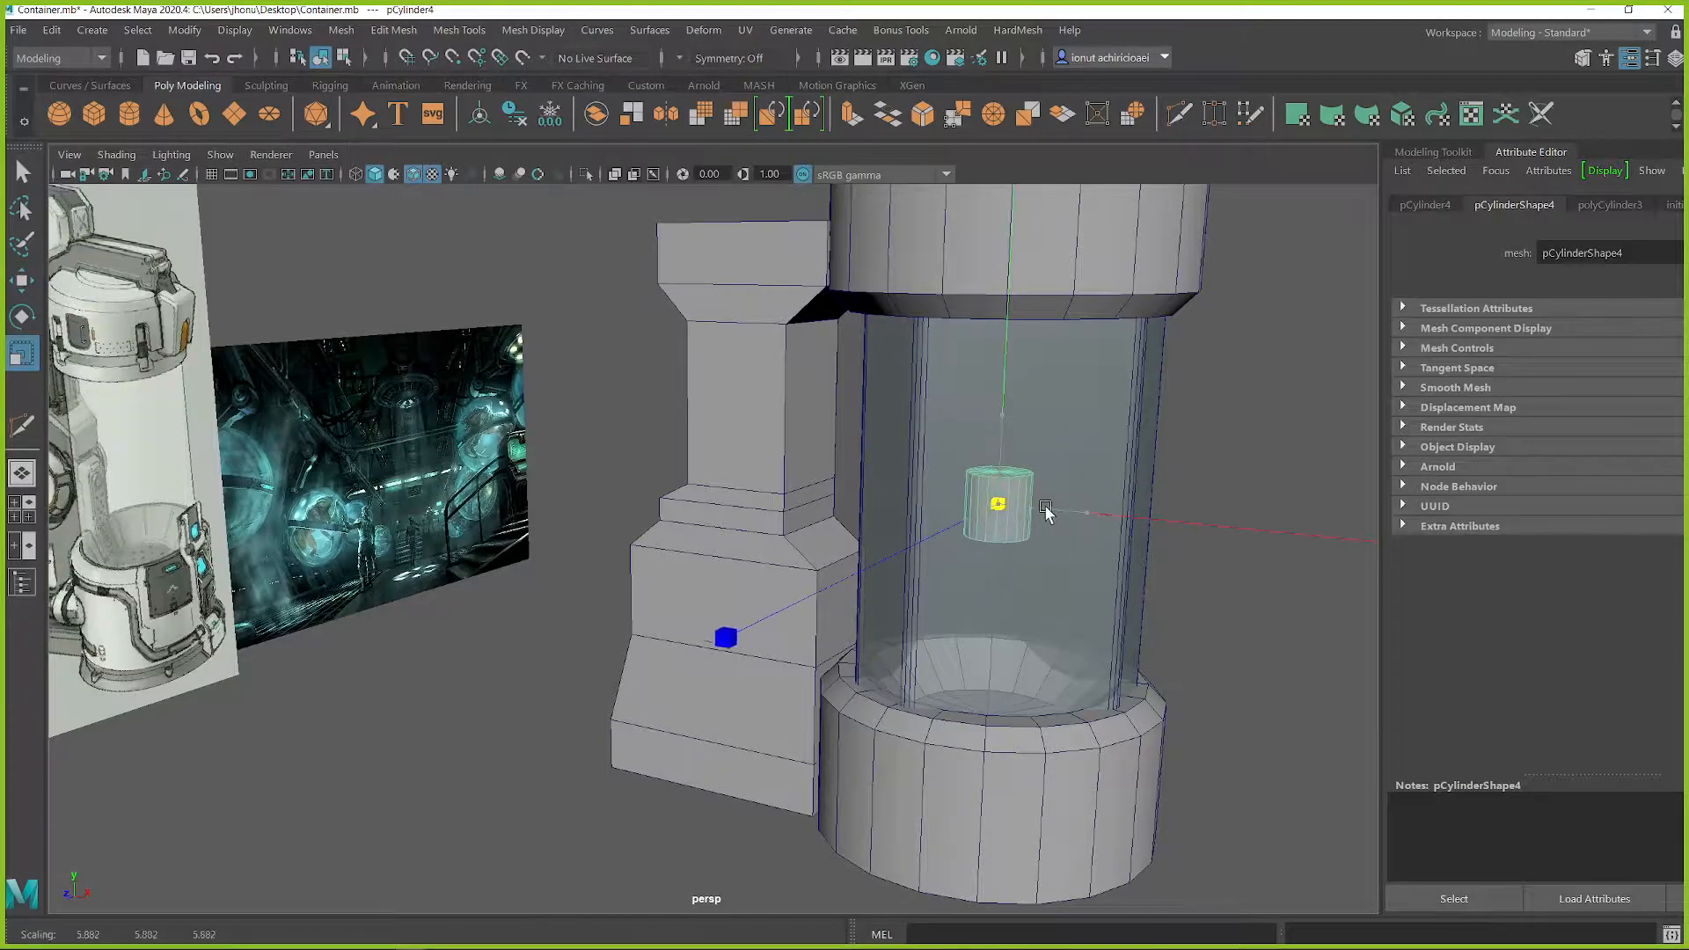
pyautogui.press('e')
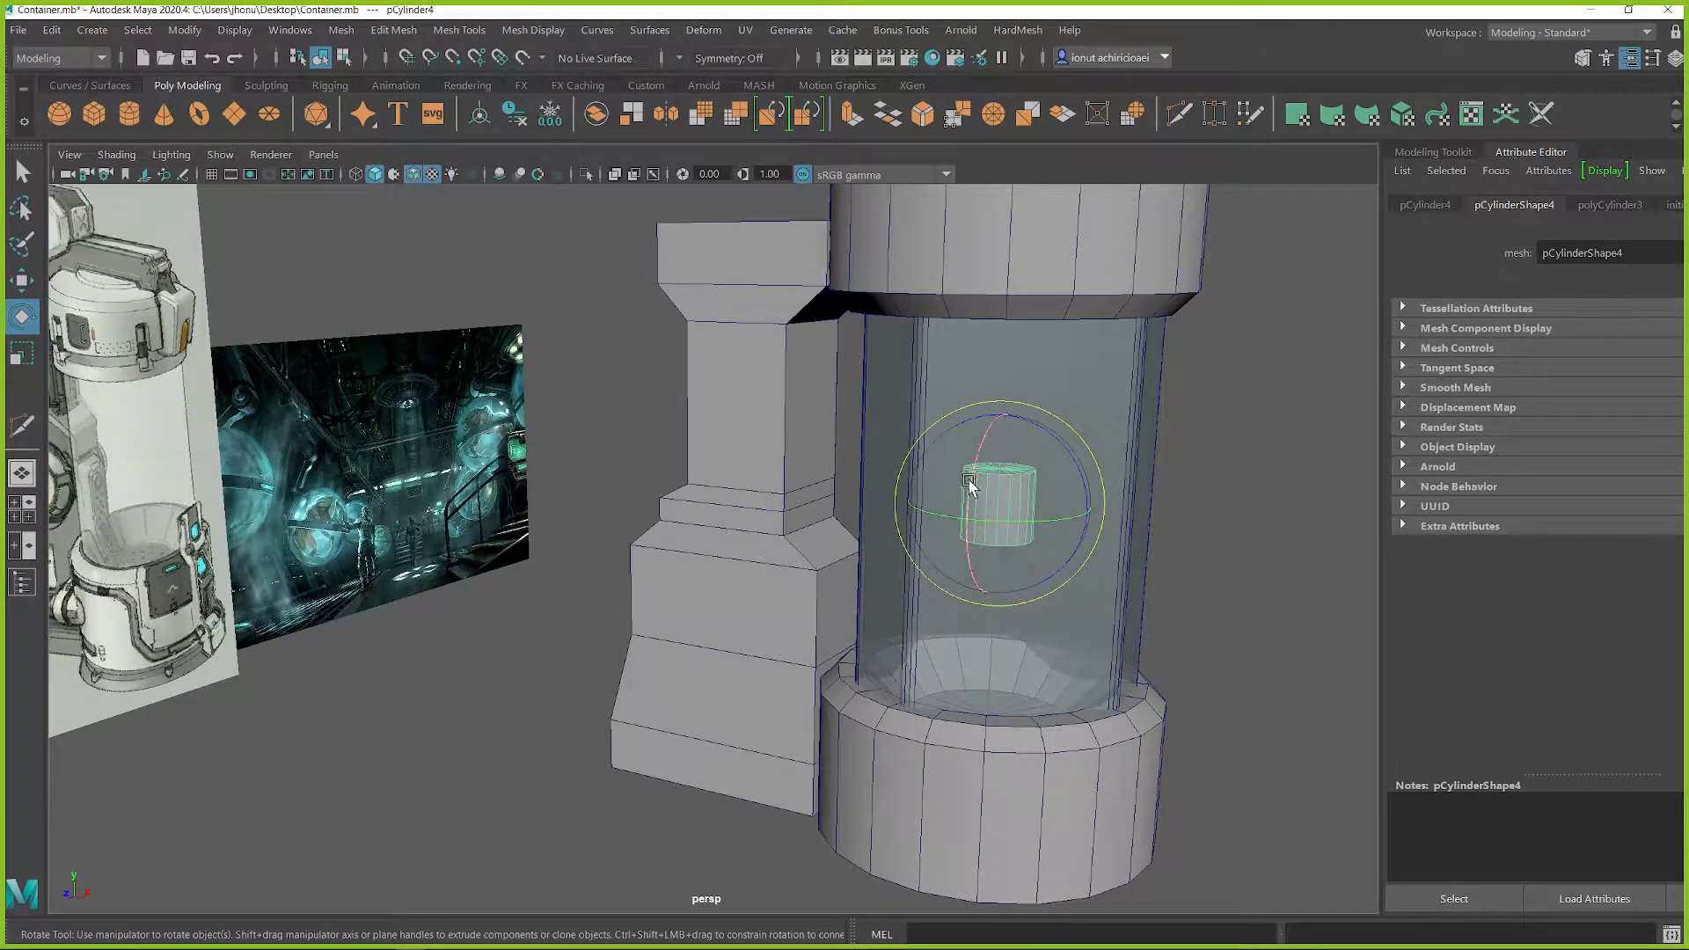
pyautogui.moveTo(970, 486); pyautogui.dragTo(957, 572)
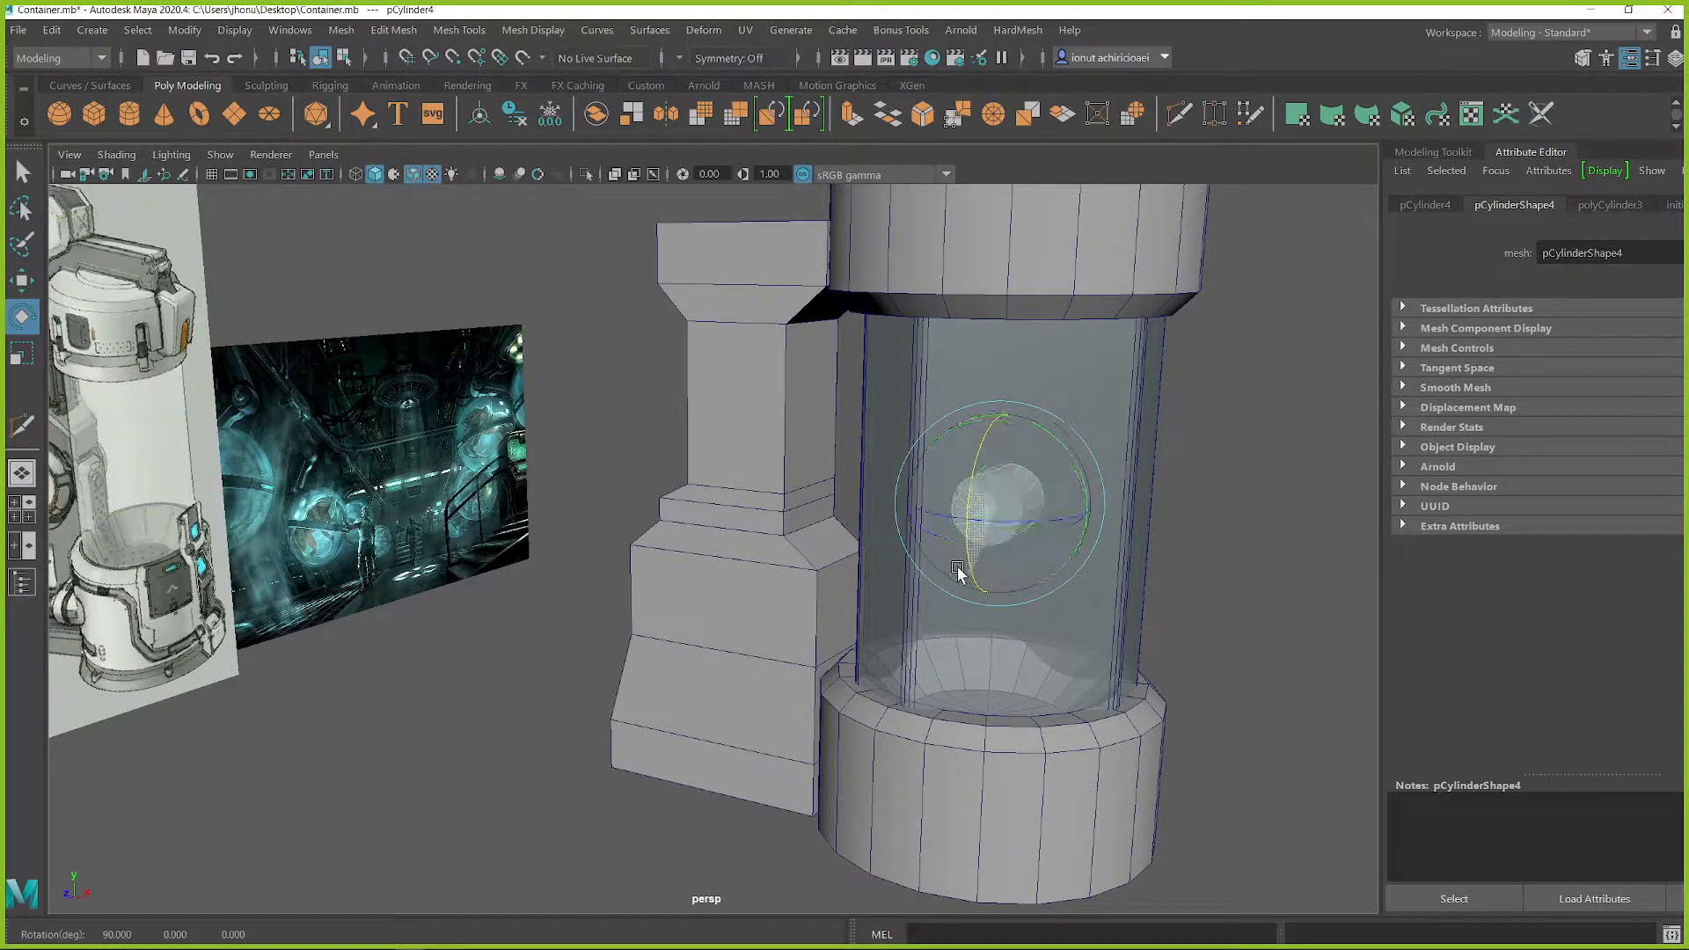
pyautogui.press('w')
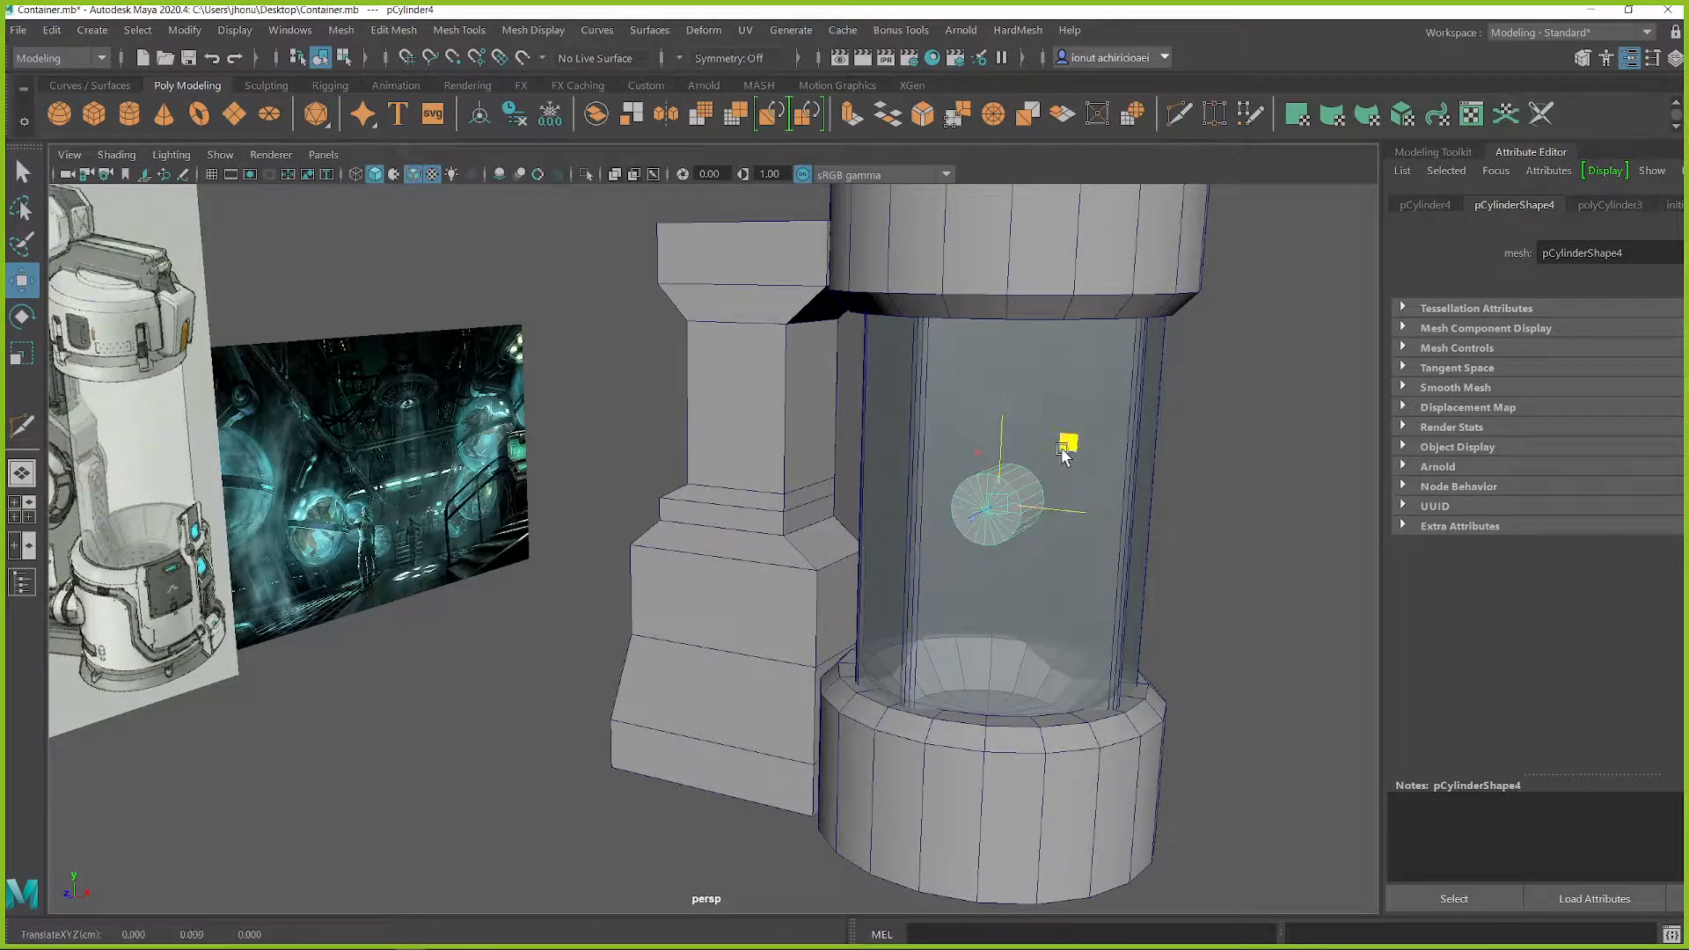
# Step: Place the cylinder on the front of the housing's lower section and enlarge it to a scale of about 10.7, 16.7, 10.7
pyautogui.moveTo(1064, 453); pyautogui.dragTo(866, 409)
pyautogui.press('r')
pyautogui.moveTo(774, 435); pyautogui.dragTo(805, 457)
pyautogui.press('w')
pyautogui.moveTo(784, 366); pyautogui.dragTo(780, 554)
pyautogui.keyDown('alt'); pyautogui.moveTo(726, 609); pyautogui.dragTo(726, 680); pyautogui.keyUp('alt')
pyautogui.press('r')
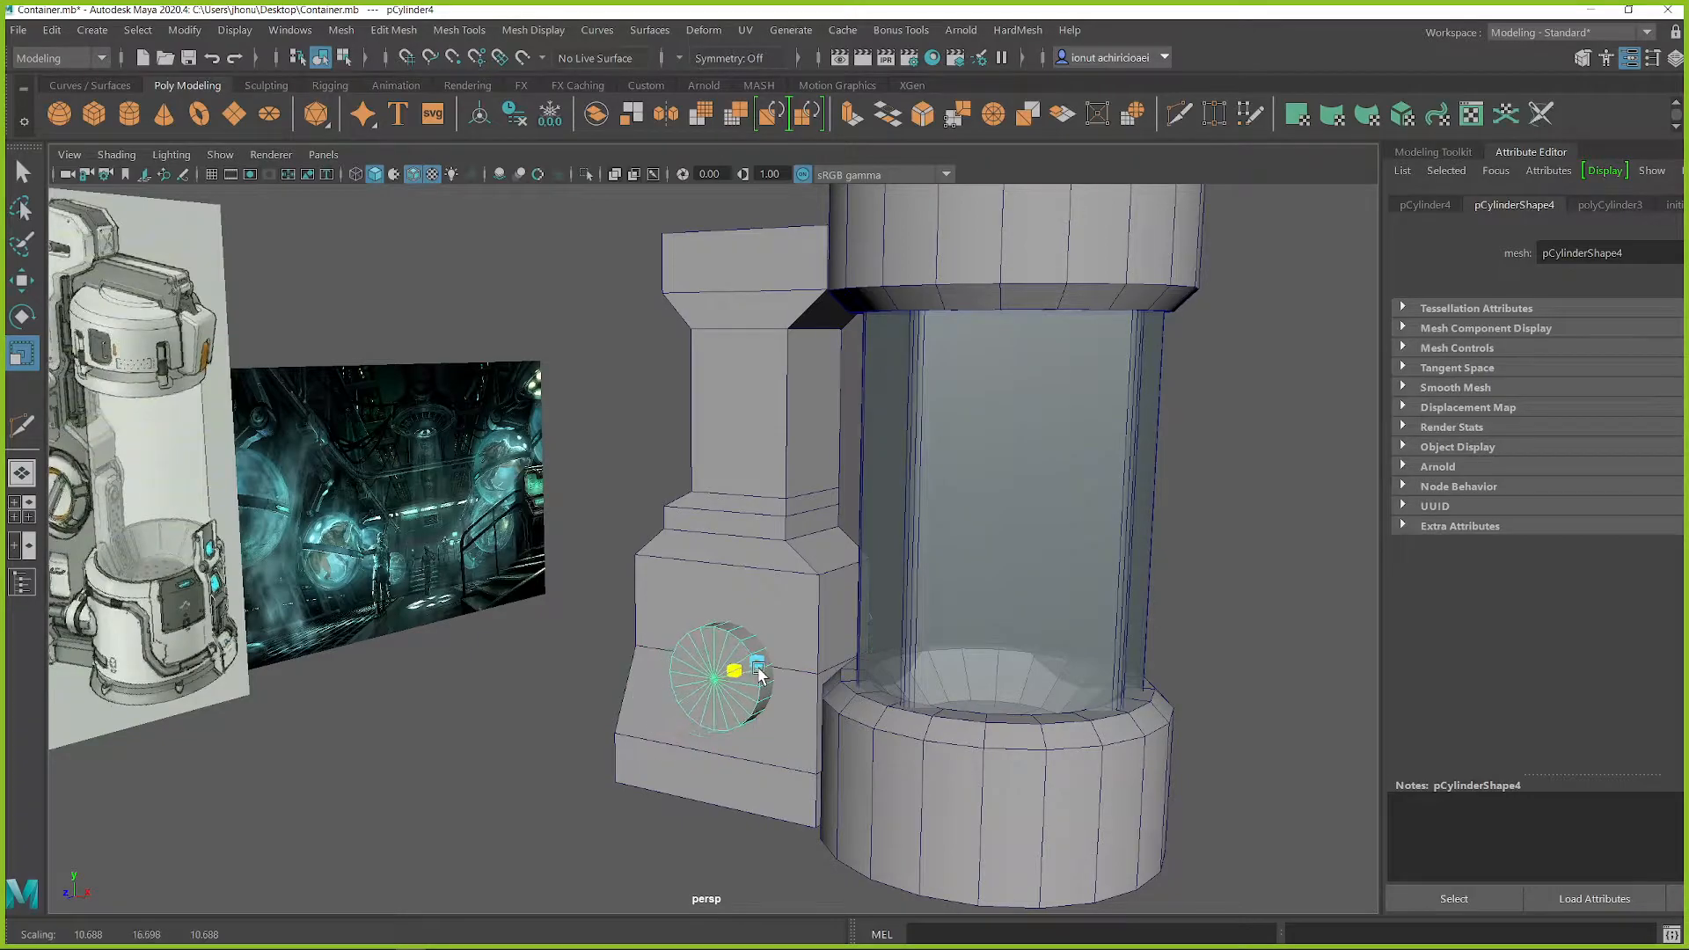
pyautogui.click(595, 704)
# Step: Adjust the front cylinder's position on the housing's lower section to about X -57.9, Y -39.2
pyautogui.keyDown('alt'); pyautogui.moveTo(596, 705); pyautogui.dragTo(821, 623); pyautogui.keyUp('alt')
pyautogui.scroll(-6, 704, 660)
pyautogui.scroll(5, 774, 634)
pyautogui.scroll(4, 797, 604)
pyautogui.click(753, 562)
pyautogui.keyDown('alt'); pyautogui.moveTo(753, 561); pyautogui.dragTo(781, 561); pyautogui.keyUp('alt')
pyautogui.press('w')
pyautogui.moveTo(805, 660); pyautogui.dragTo(764, 623)
pyautogui.press('q')
pyautogui.click(728, 623)
pyautogui.press('w')
pyautogui.scroll(-5, 807, 626)
pyautogui.scroll(4, 751, 607)
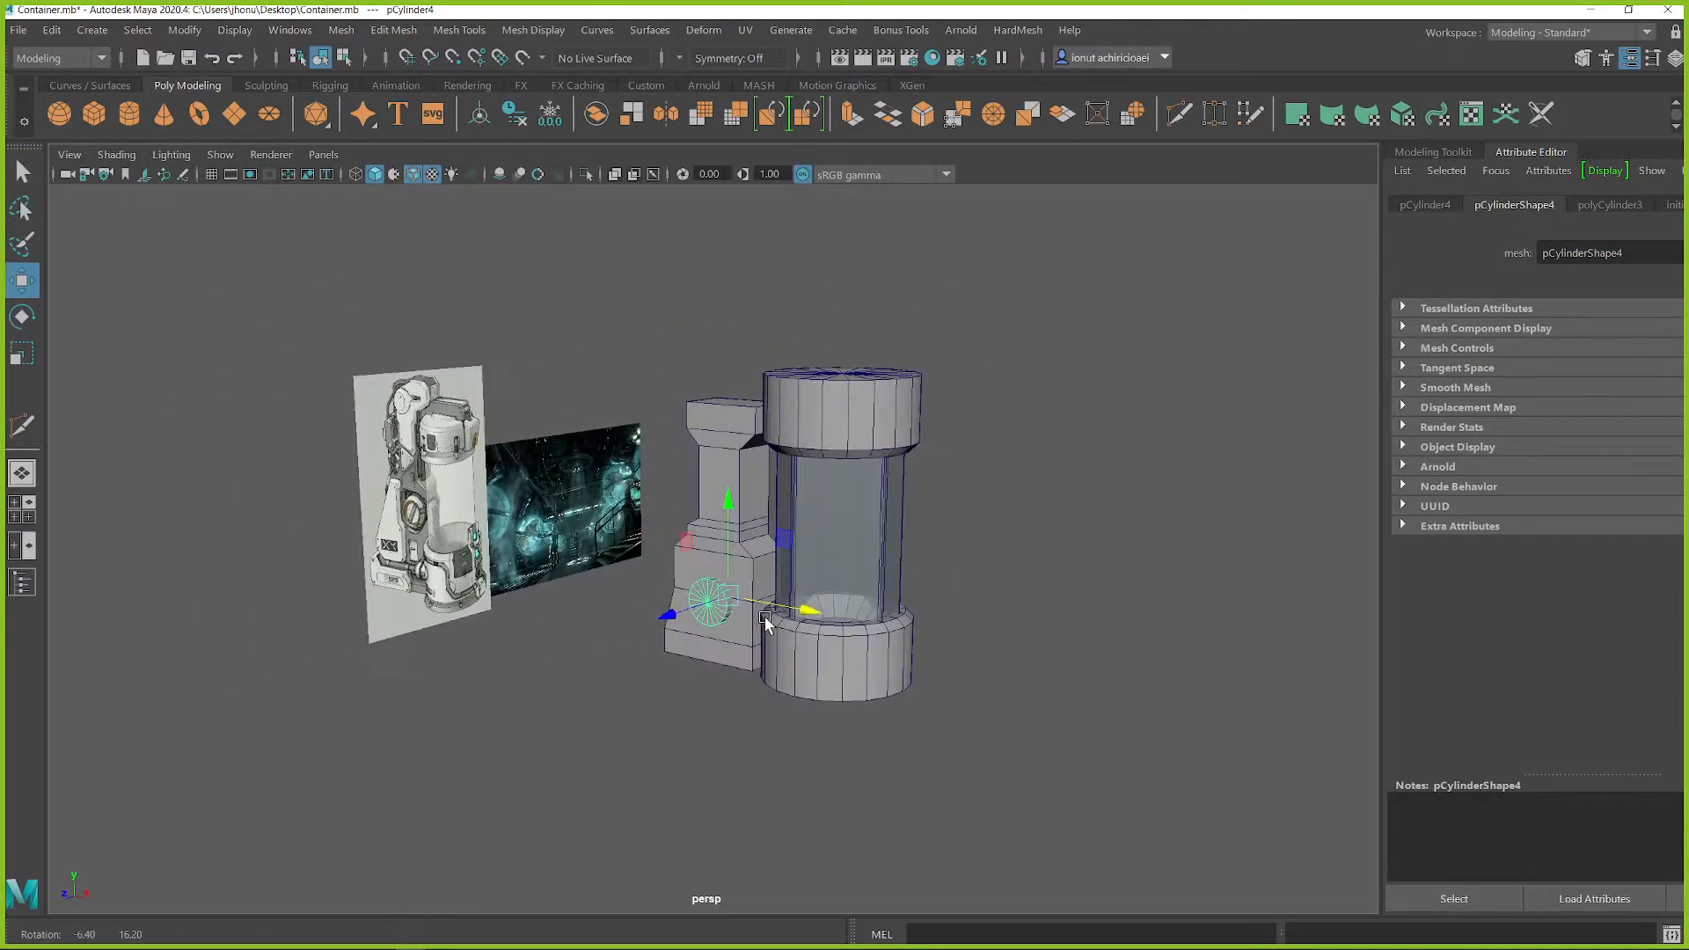
pyautogui.scroll(3, 764, 594)
pyautogui.moveTo(730, 528); pyautogui.dragTo(730, 503)
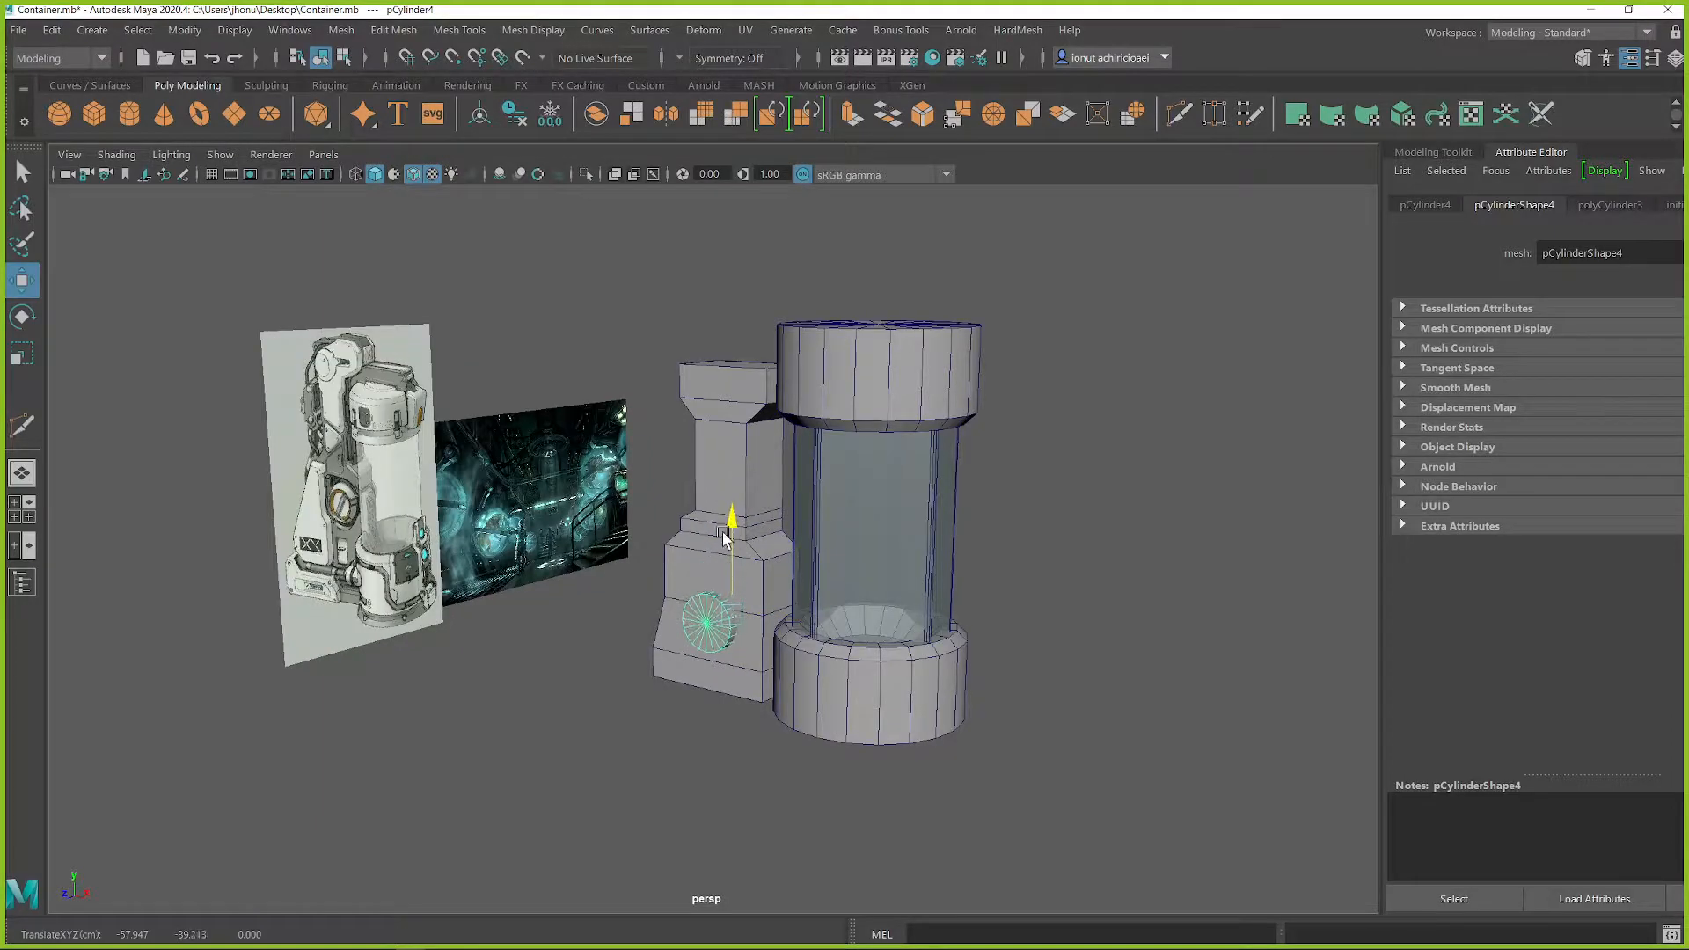
# Step: Extrude the top face of the housing's upper block upward to about Y 61
pyautogui.click(730, 373)
pyautogui.keyDown('alt'); pyautogui.moveTo(732, 363); pyautogui.dragTo(739, 454, button='middle'); pyautogui.keyUp('alt')
pyautogui.scroll(2, 739, 455)
pyautogui.press('q')
pyautogui.moveTo(746, 415); pyautogui.dragTo(730, 440, button='right')
pyautogui.click(735, 431)
pyautogui.press('w')
pyautogui.scroll(3, 739, 444)
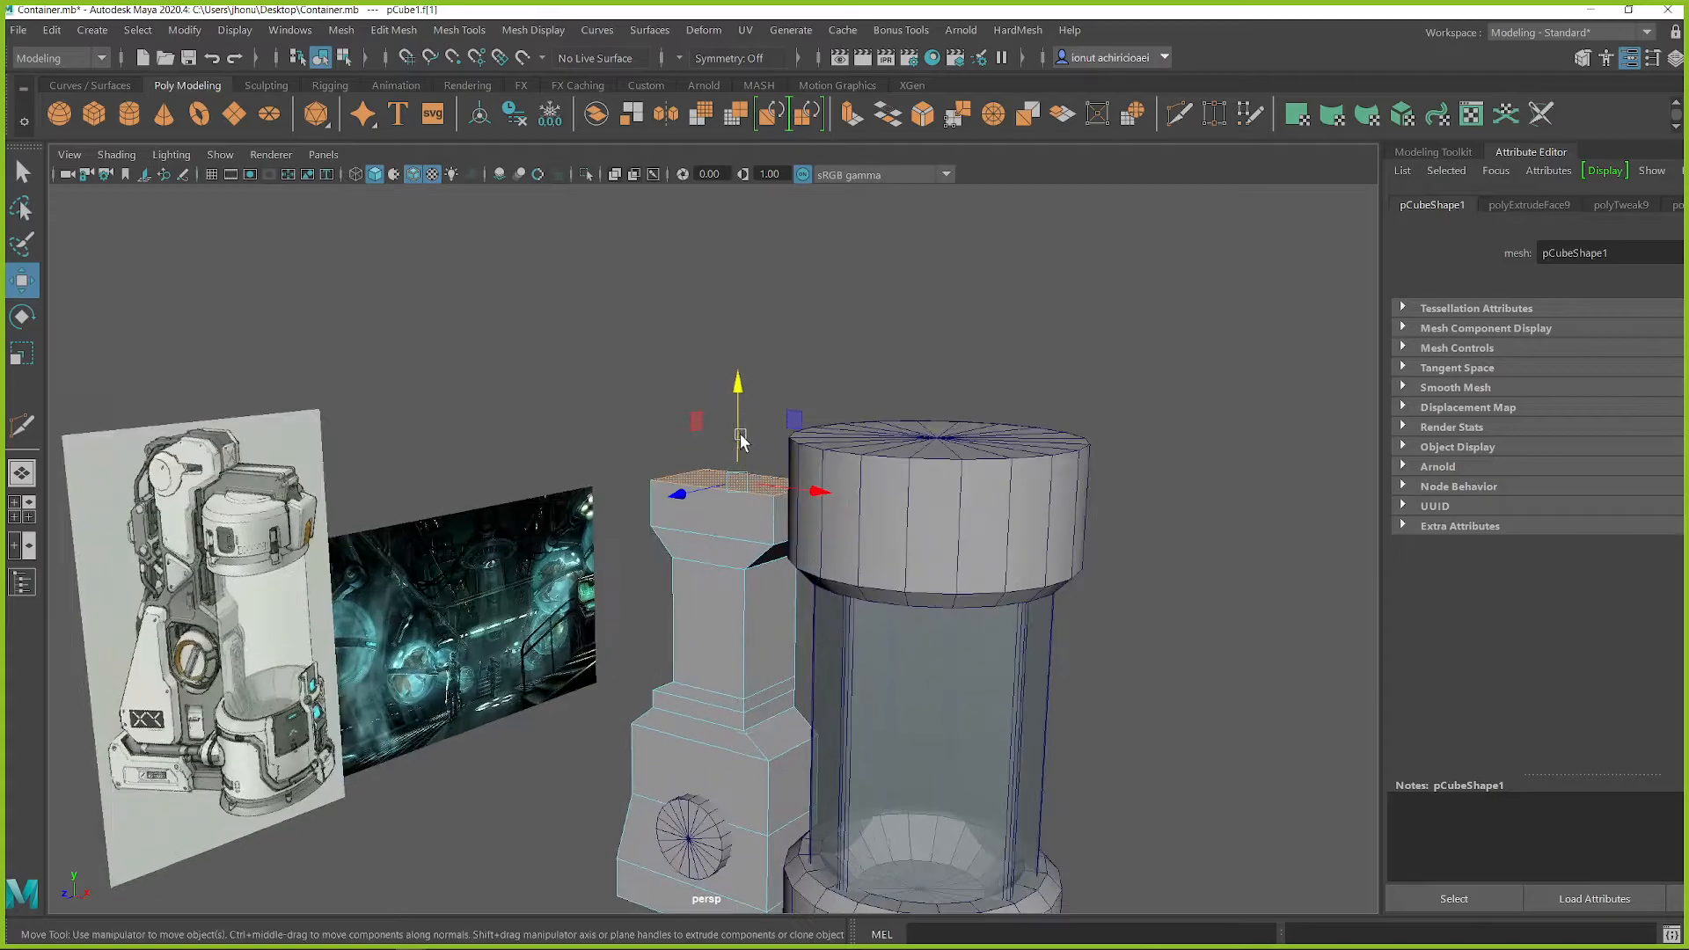
pyautogui.keyDown('shift'); pyautogui.moveTo(743, 393); pyautogui.dragTo(739, 348); pyautogui.keyUp('shift')
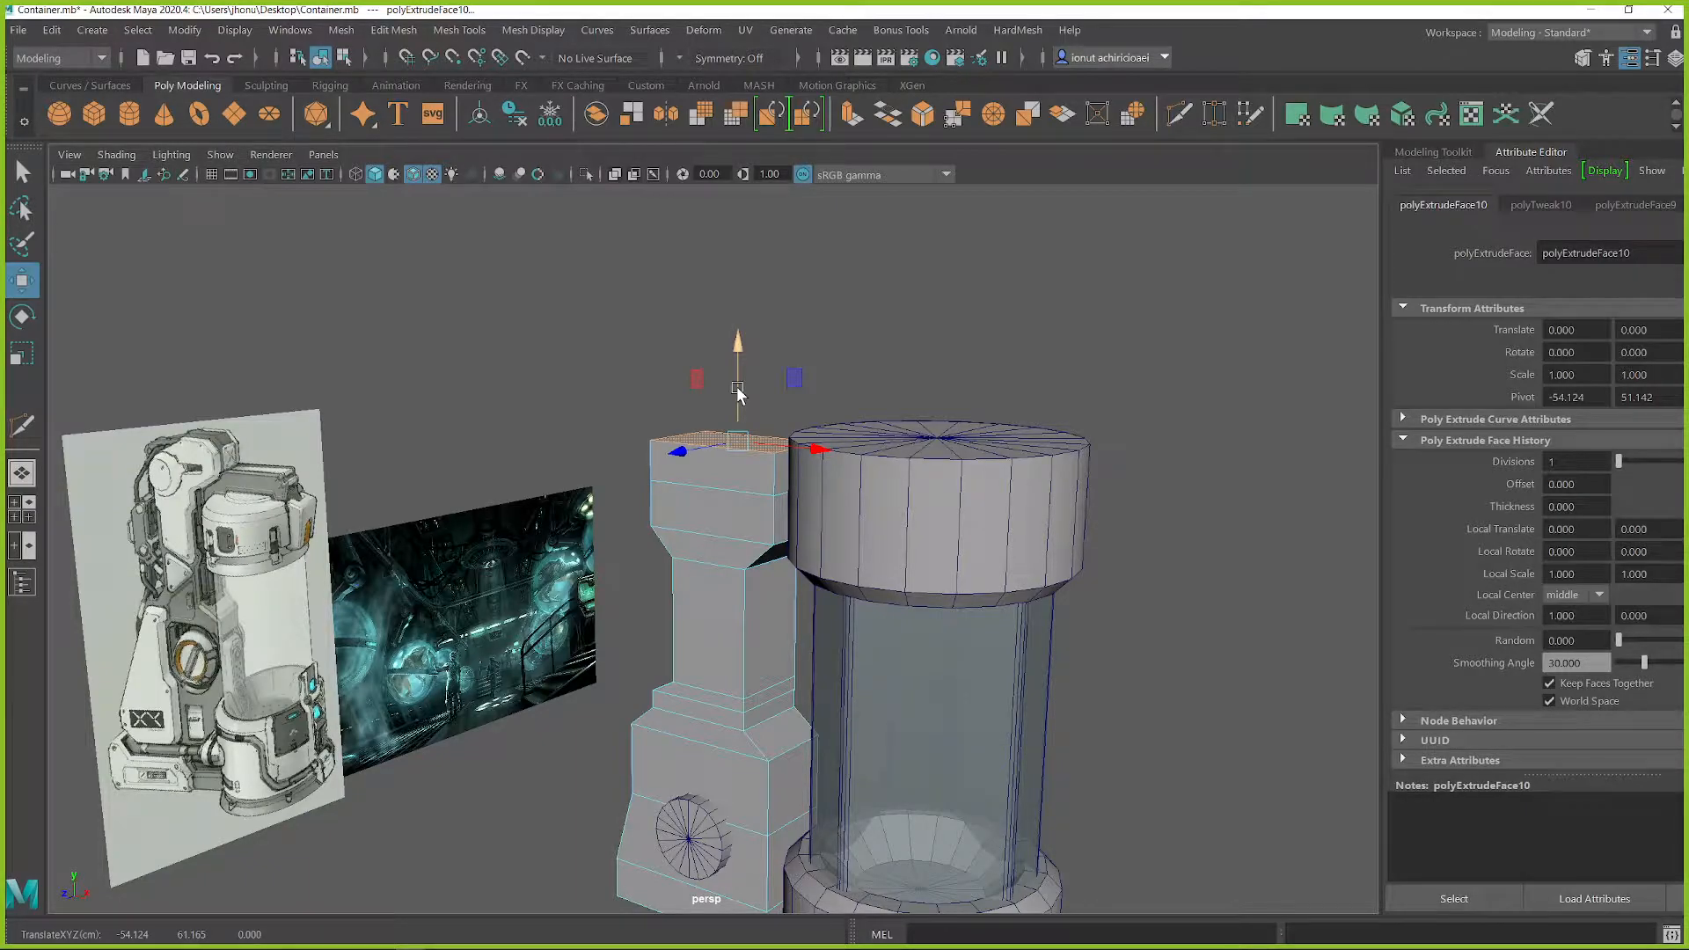
# Step: Move the outer top edge of the upper block inward along X to slope its outer side
pyautogui.keyDown('alt'); pyautogui.moveTo(720, 445); pyautogui.dragTo(725, 450); pyautogui.keyUp('alt')
pyautogui.keyDown('alt'); pyautogui.moveTo(733, 448); pyautogui.dragTo(767, 464, button='middle'); pyautogui.keyUp('alt')
pyautogui.scroll(2, 767, 465)
pyautogui.keyDown('alt'); pyautogui.moveTo(776, 447); pyautogui.dragTo(816, 462); pyautogui.keyUp('alt')
pyautogui.press('q')
pyautogui.moveTo(698, 398); pyautogui.dragTo(697, 339, button='right')
pyautogui.click(665, 411)
pyautogui.press('w')
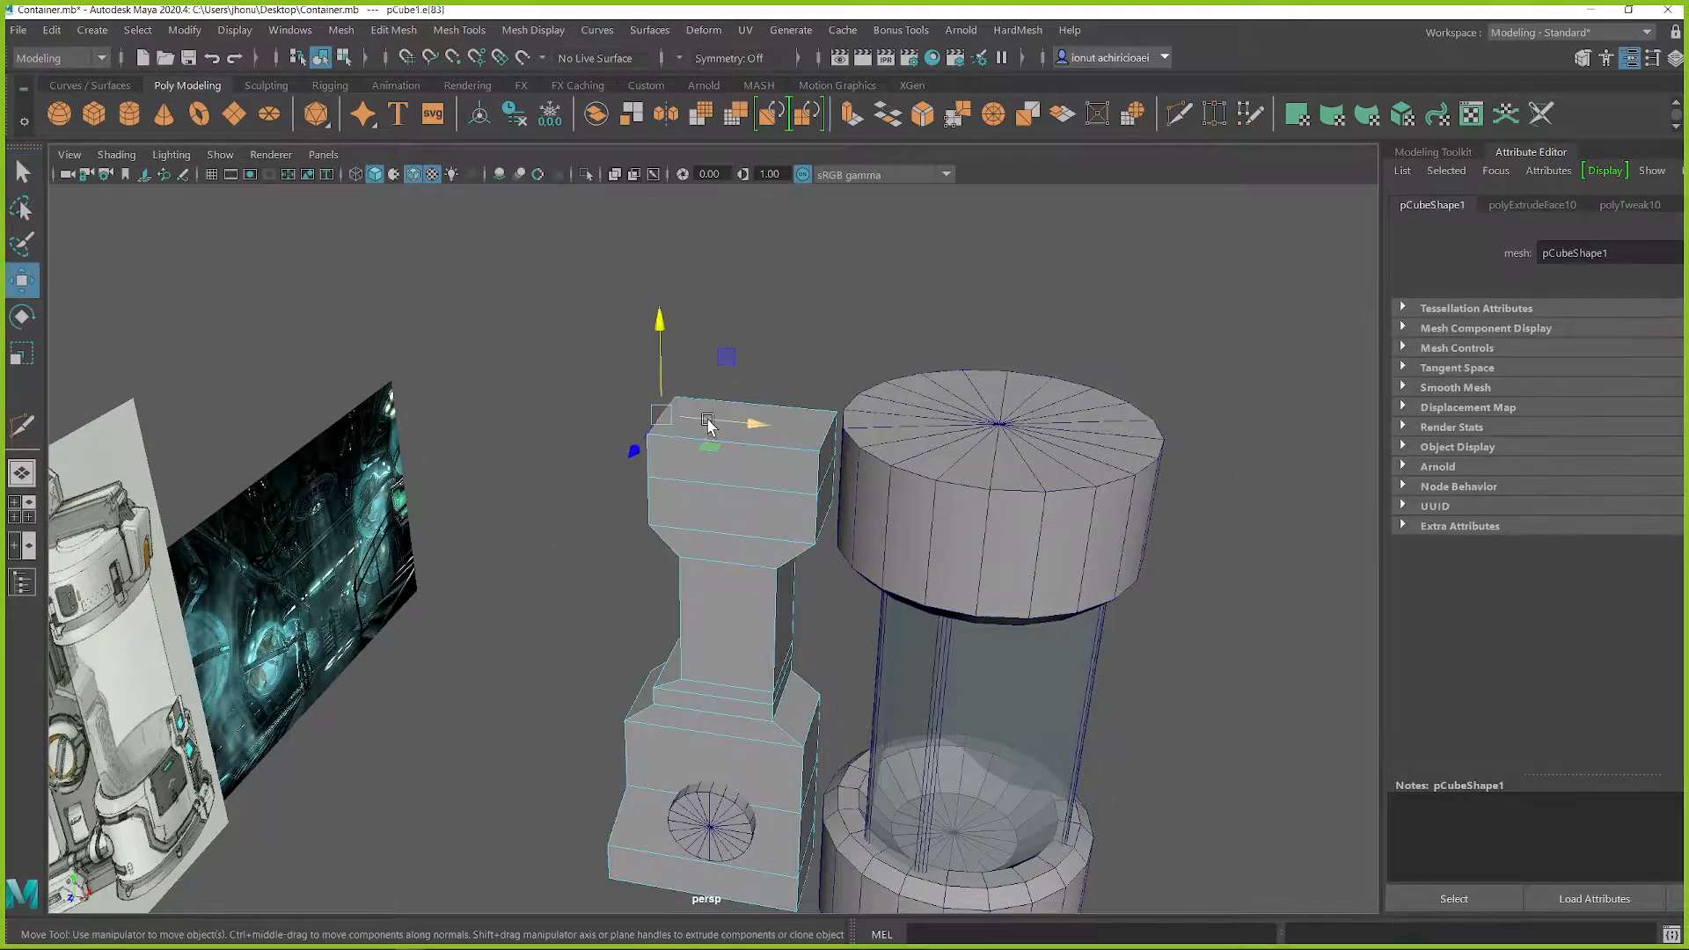
pyautogui.moveTo(719, 424); pyautogui.dragTo(785, 432)
# Step: Extrude the upper block's top face in place and scale it inward to inset a smaller face
pyautogui.press('q')
pyautogui.moveTo(769, 395); pyautogui.dragTo(772, 447, button='right')
pyautogui.click(779, 428)
pyautogui.press('w')
pyautogui.press('r')
pyautogui.moveTo(783, 433)
pyautogui.keyDown('shift'); pyautogui.mouseDown()
pyautogui.moveTo(758, 438)
pyautogui.moveTo(781, 461)
pyautogui.mouseUp(); pyautogui.keyUp('shift')
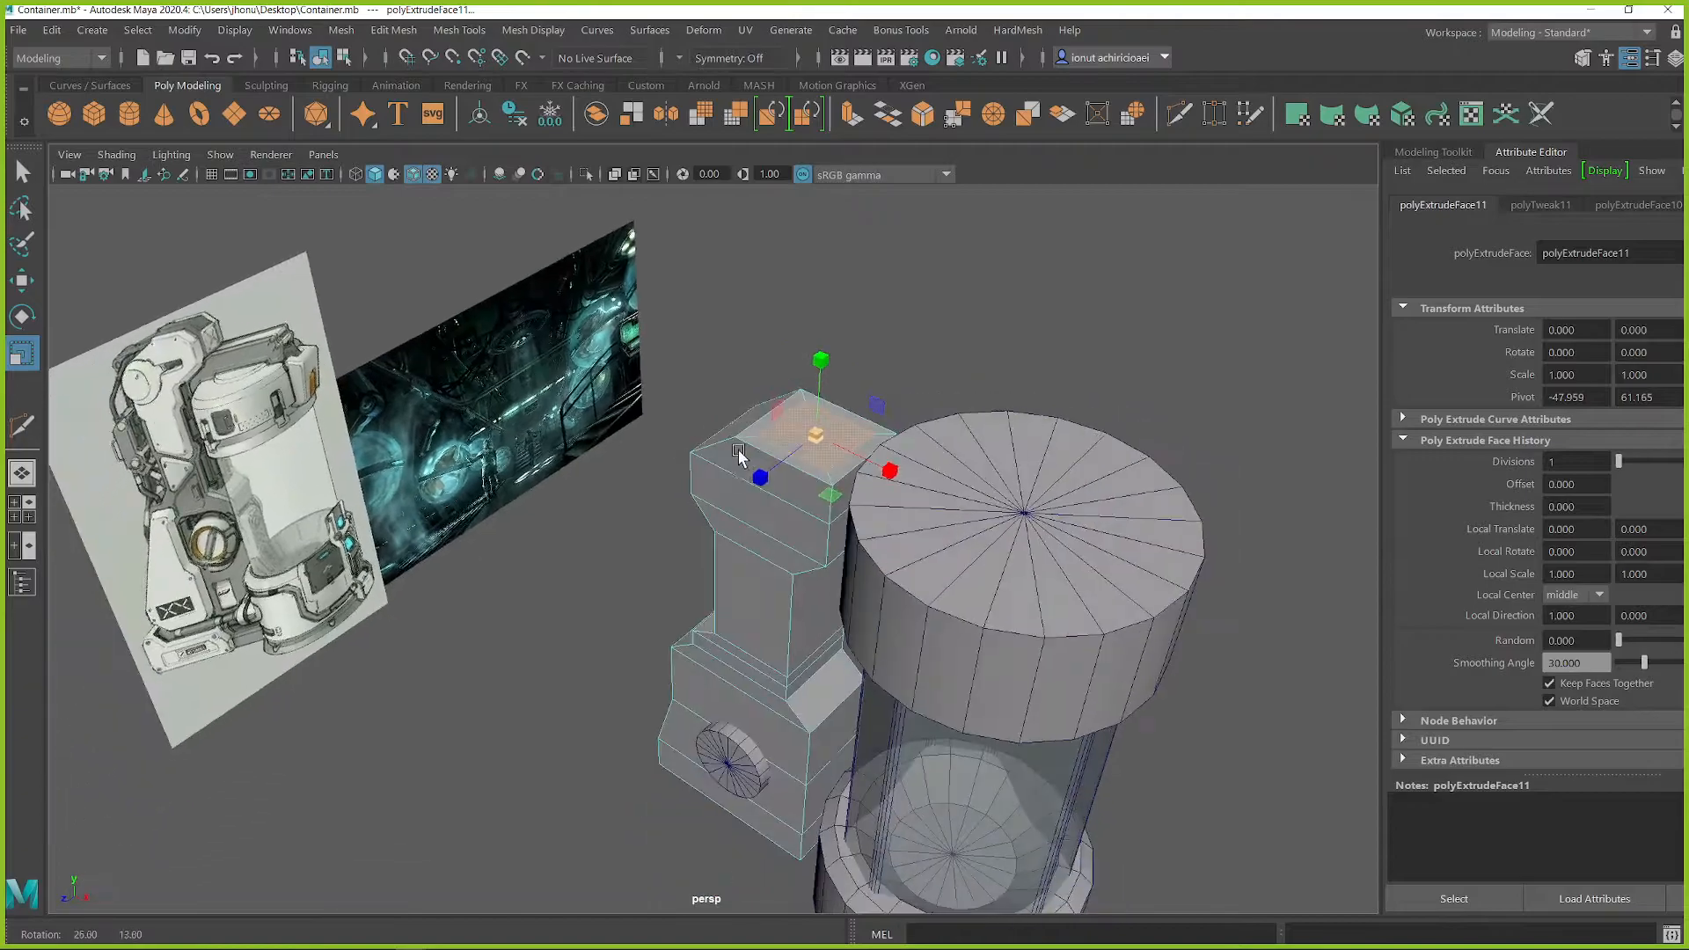
# Step: Extrude the inset top face upward into a short neck
pyautogui.press('w')
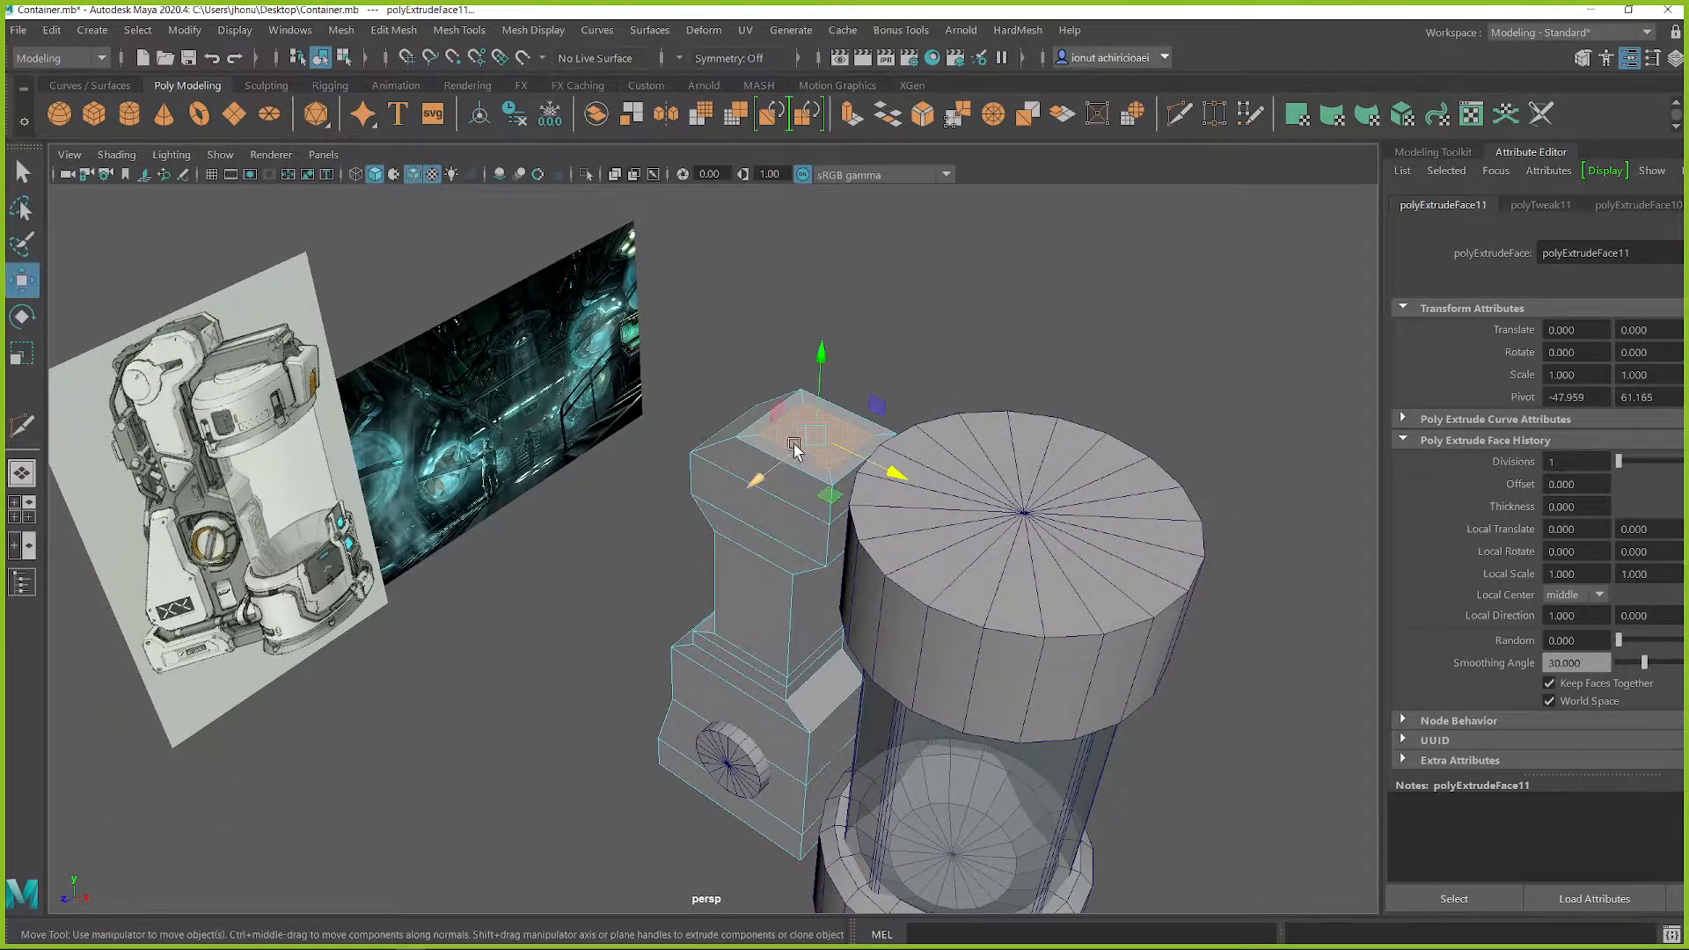
pyautogui.keyDown('shift'); pyautogui.moveTo(817, 388); pyautogui.dragTo(818, 342); pyautogui.keyUp('shift')
pyautogui.keyDown('alt'); pyautogui.moveTo(823, 420); pyautogui.dragTo(995, 388); pyautogui.keyUp('alt')
pyautogui.scroll(3, 896, 384)
pyautogui.keyDown('alt'); pyautogui.moveTo(995, 388); pyautogui.dragTo(889, 410, button='middle'); pyautogui.keyUp('alt')
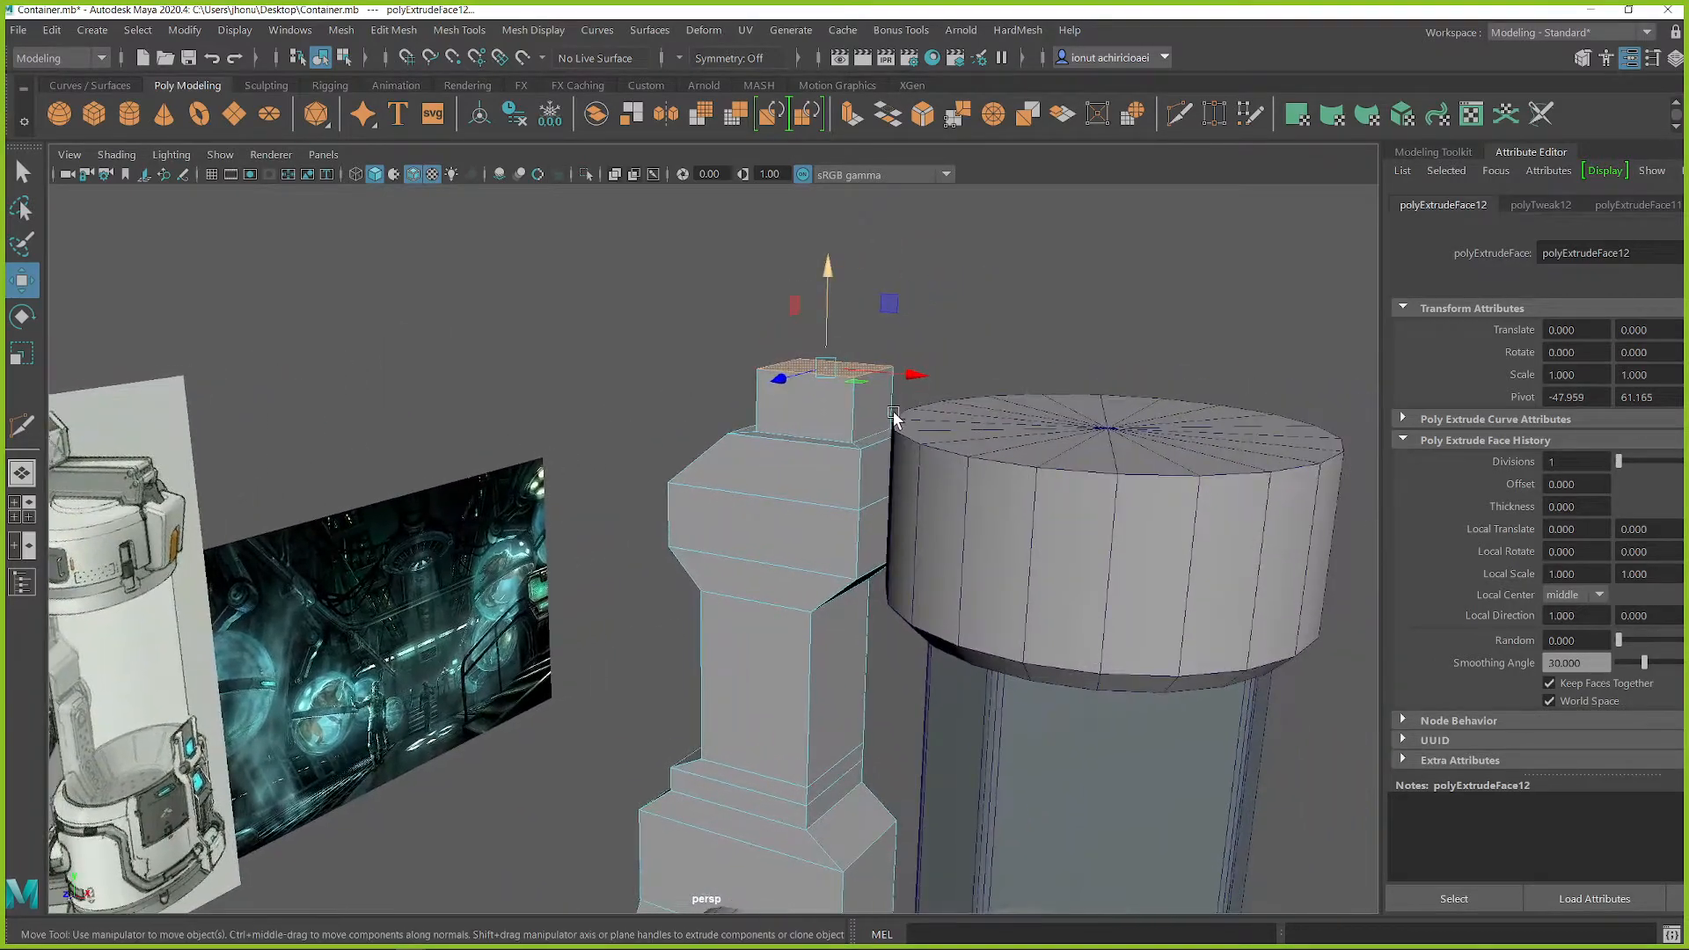
pyautogui.keyDown('alt'); pyautogui.moveTo(874, 414); pyautogui.dragTo(909, 406); pyautogui.keyUp('alt')
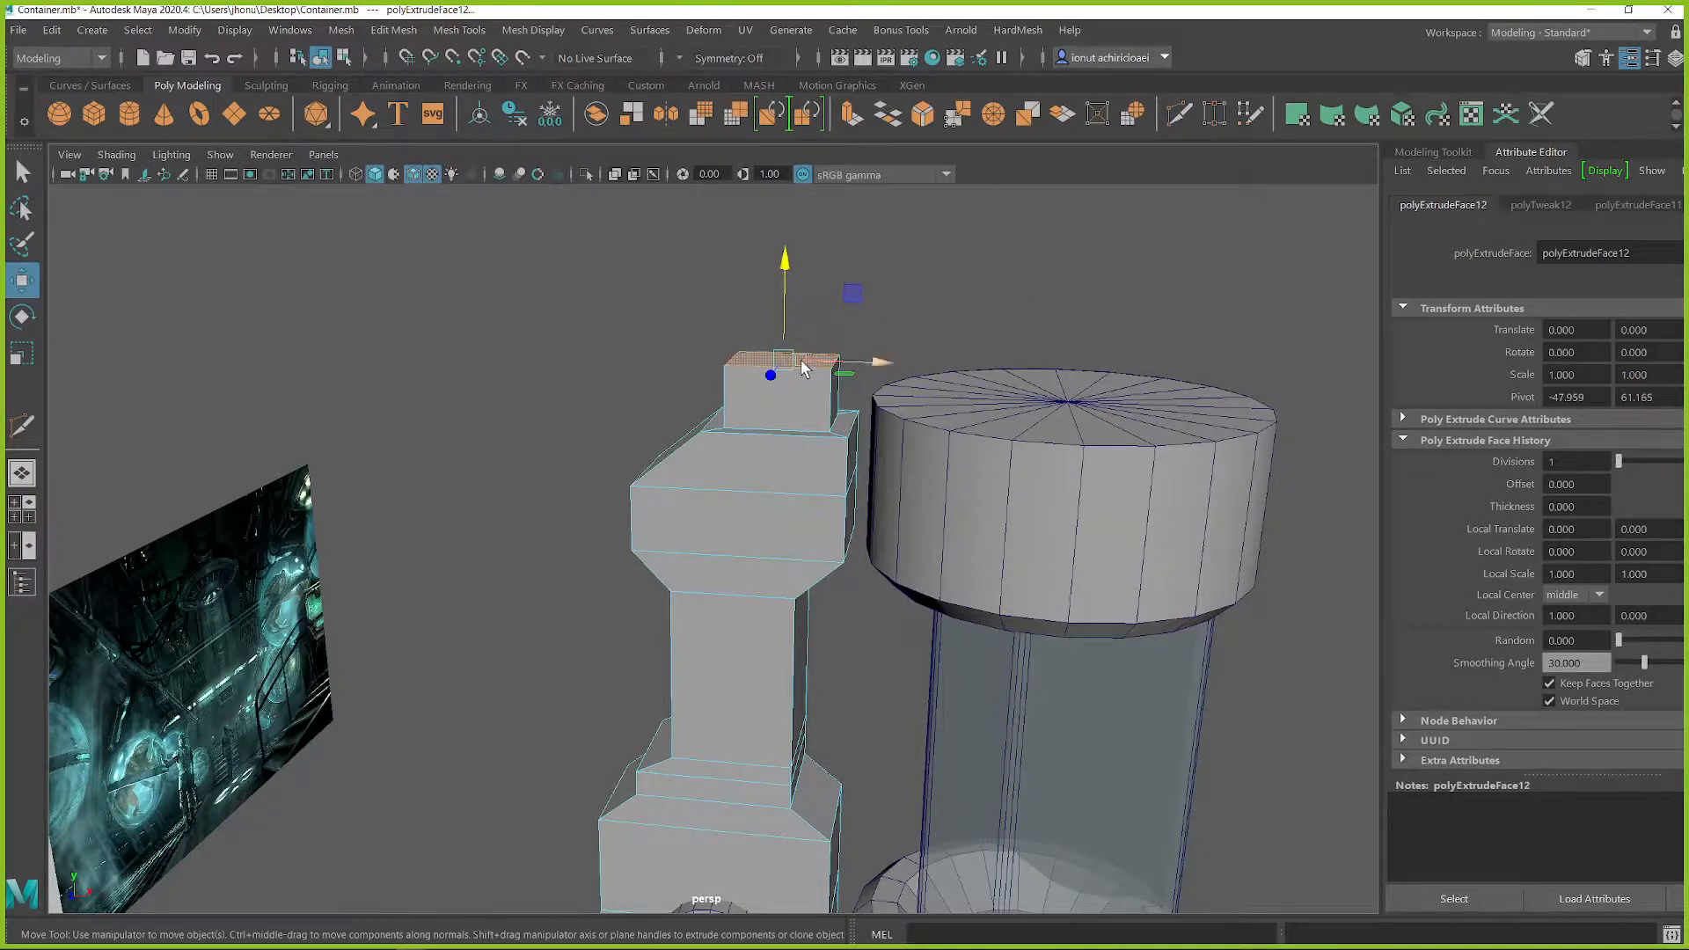
pyautogui.keyDown('alt'); pyautogui.moveTo(1123, 325); pyautogui.dragTo(1132, 476); pyautogui.keyUp('alt')
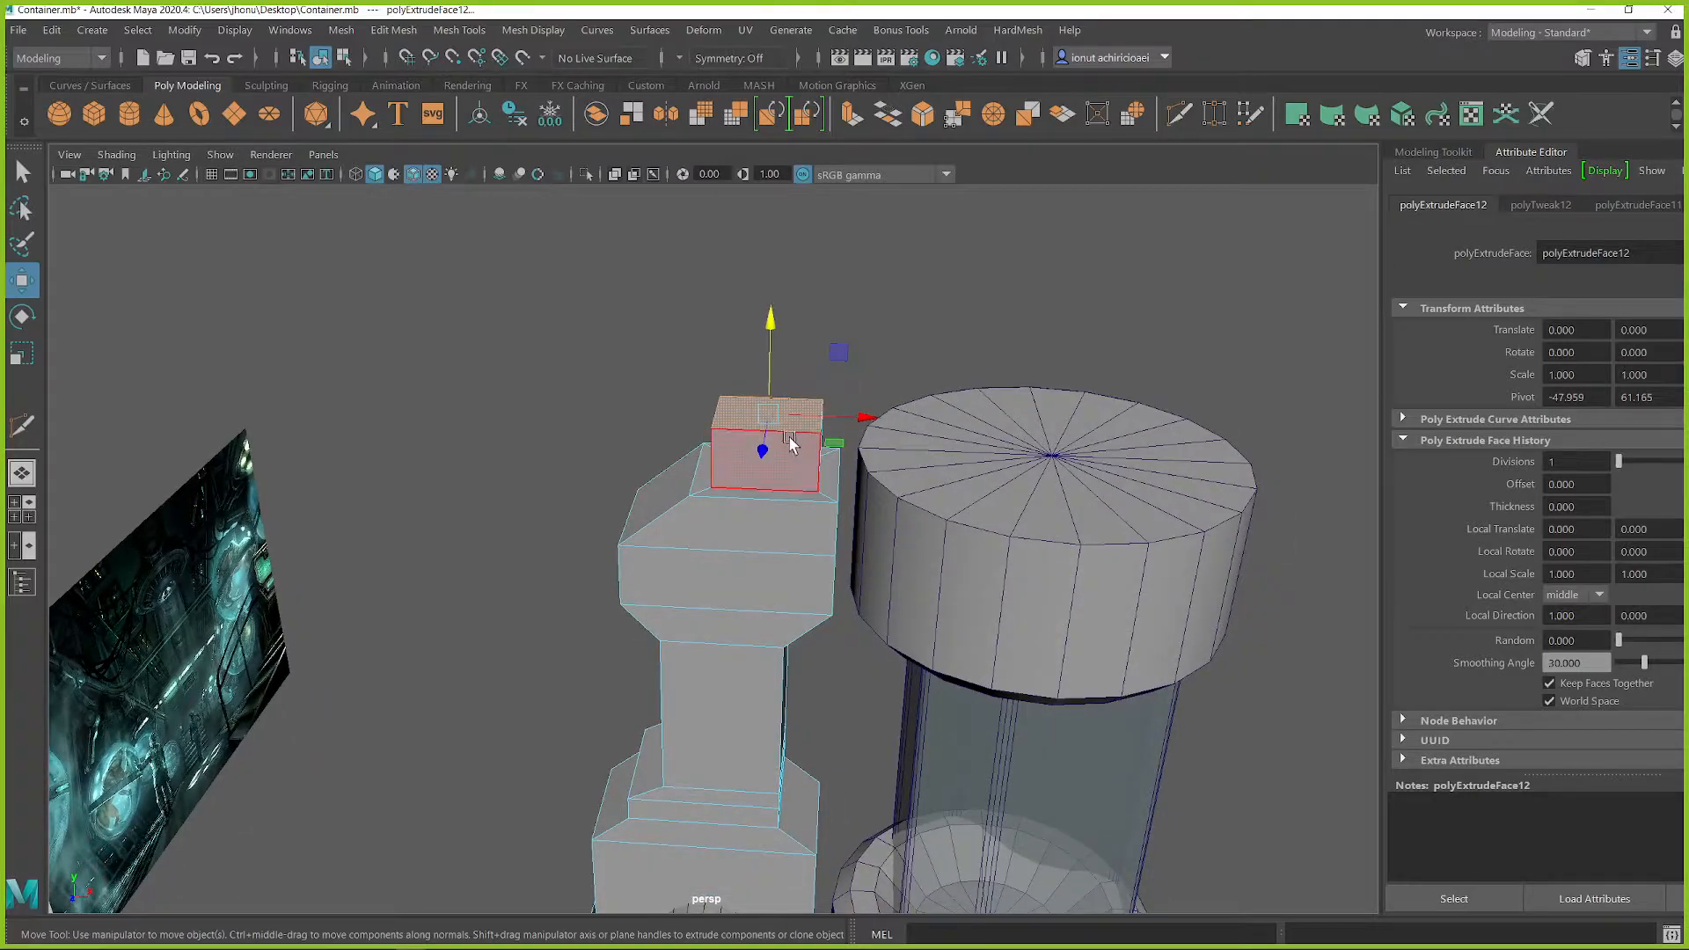
pyautogui.keyDown('alt'); pyautogui.moveTo(978, 440); pyautogui.dragTo(995, 458); pyautogui.keyUp('alt')
pyautogui.press('q')
pyautogui.moveTo(837, 412)
pyautogui.keyDown('alt'); pyautogui.mouseDown()
pyautogui.moveTo(846, 396)
pyautogui.moveTo(832, 404)
pyautogui.mouseUp(); pyautogui.keyUp('alt')
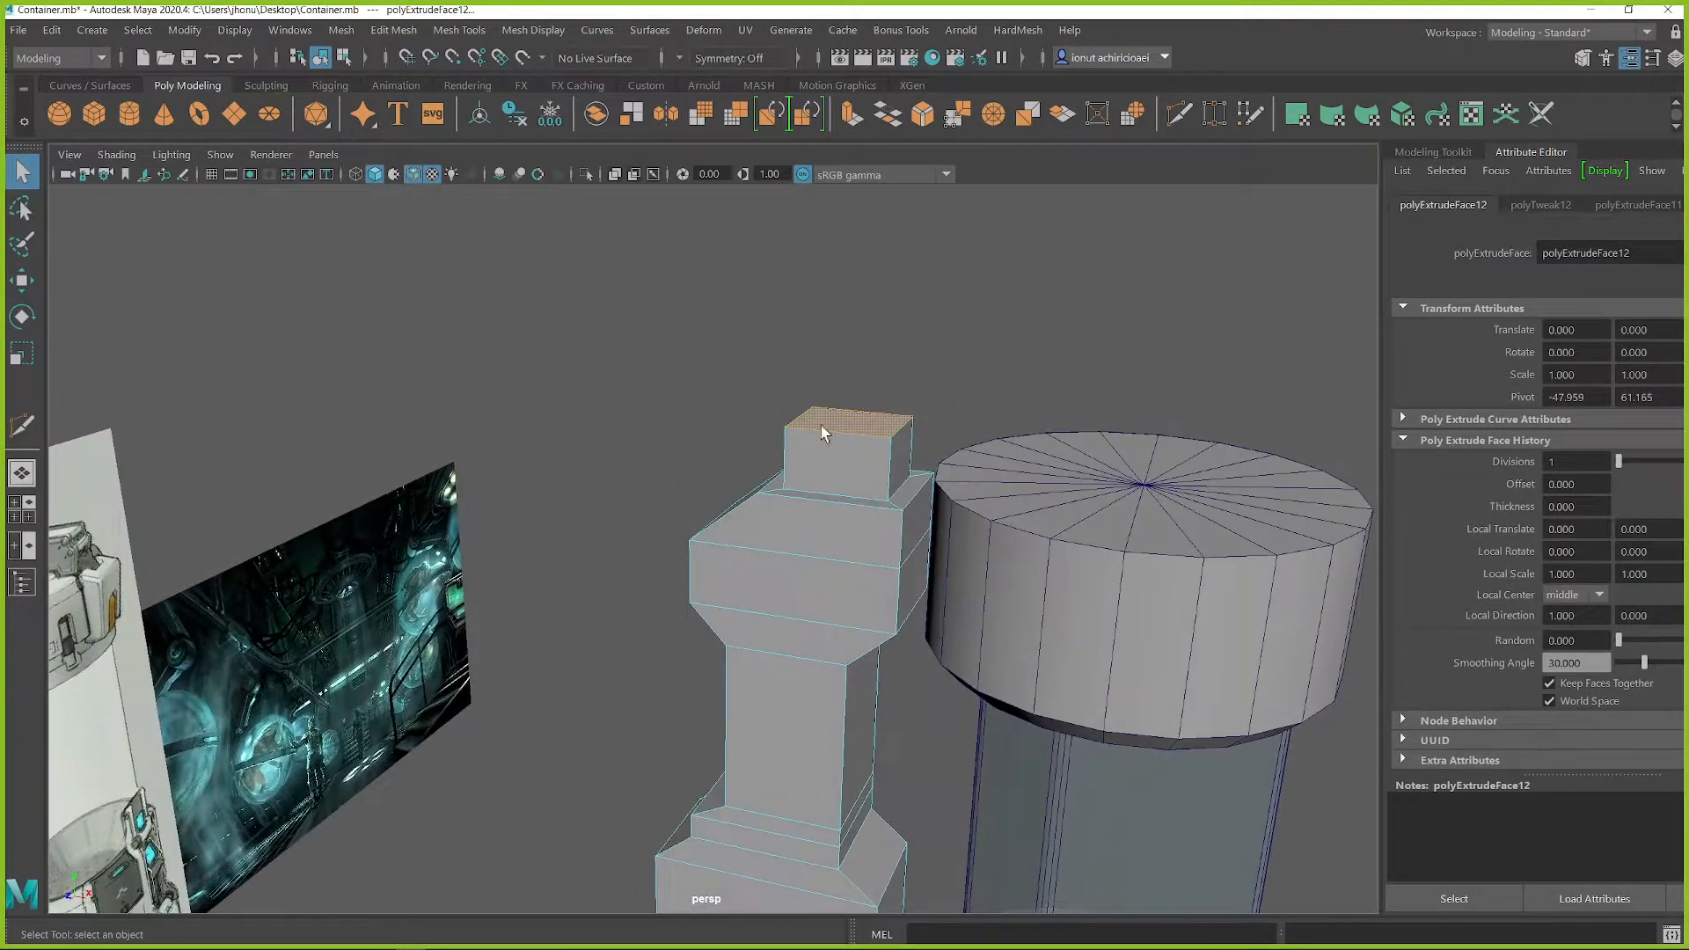
# Step: Return to object mode, duplicate the front cylinder, and move the copy onto the neck atop the housing
pyautogui.scroll(-7, 712, 609)
pyautogui.keyDown('alt'); pyautogui.moveTo(711, 610); pyautogui.dragTo(769, 421, button='middle'); pyautogui.keyUp('alt')
pyautogui.moveTo(820, 385); pyautogui.dragTo(883, 344, button='right')
pyautogui.click(674, 477)
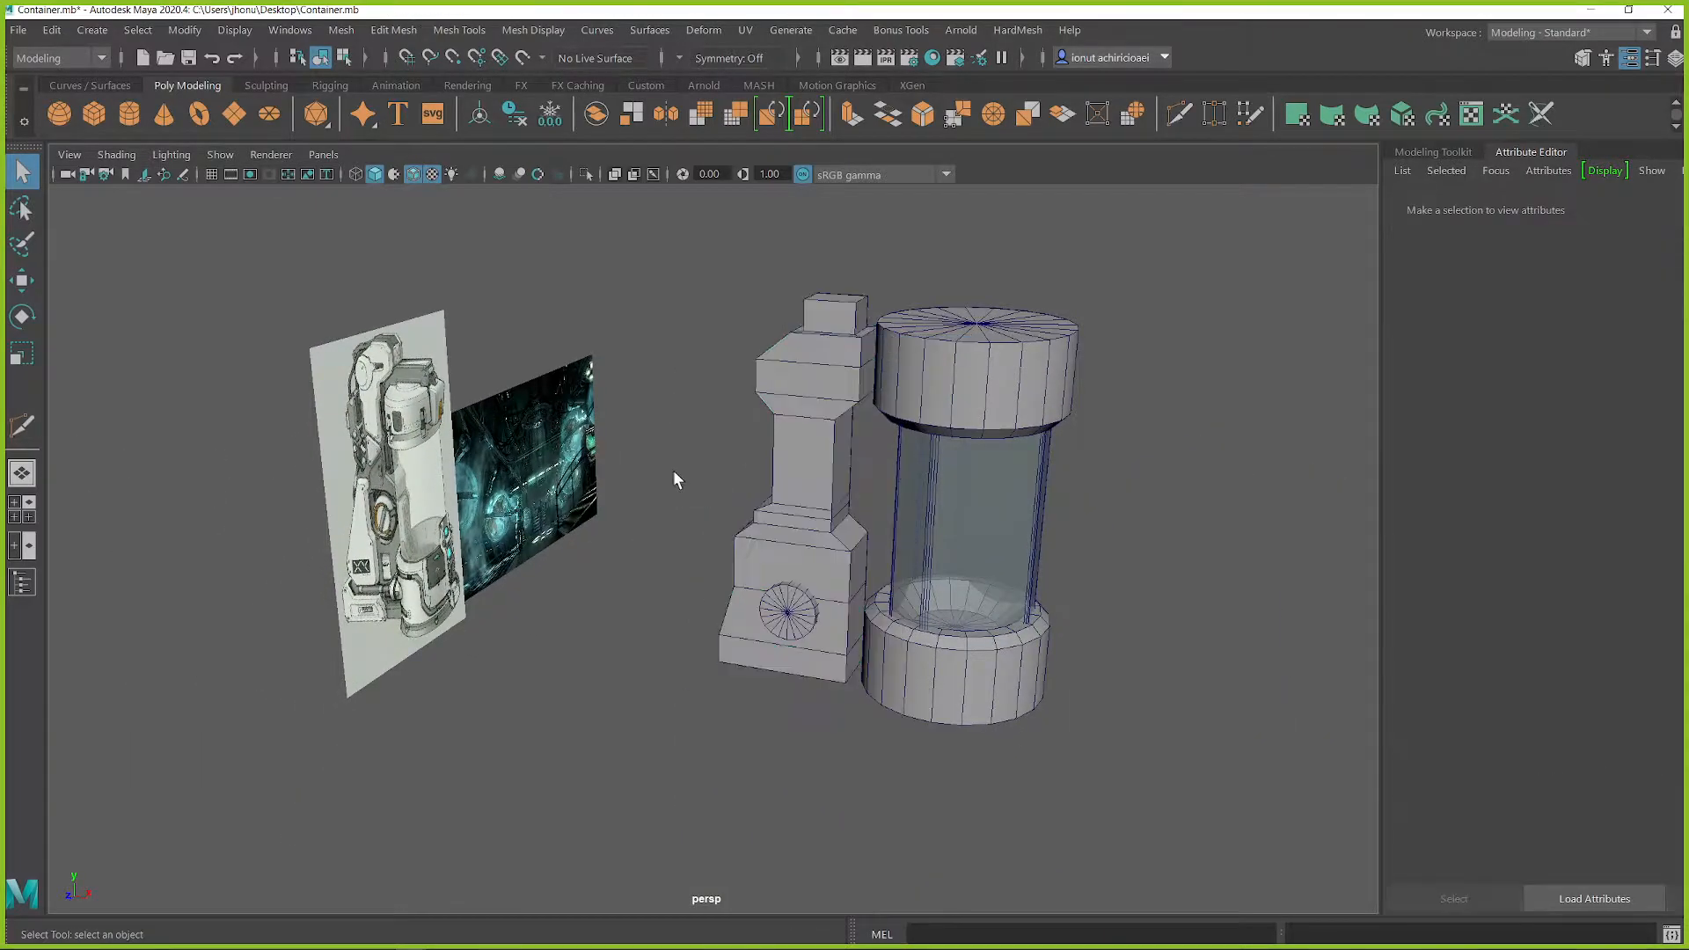
pyautogui.keyDown('shift'); pyautogui.rightClick(677, 465); pyautogui.keyUp('shift')
pyautogui.keyDown('shift'); pyautogui.moveTo(578, 495); pyautogui.dragTo(563, 463, button='right'); pyautogui.keyUp('shift')
pyautogui.click(779, 620)
pyautogui.hotkey('ctrl', 'd')
pyautogui.press('w')
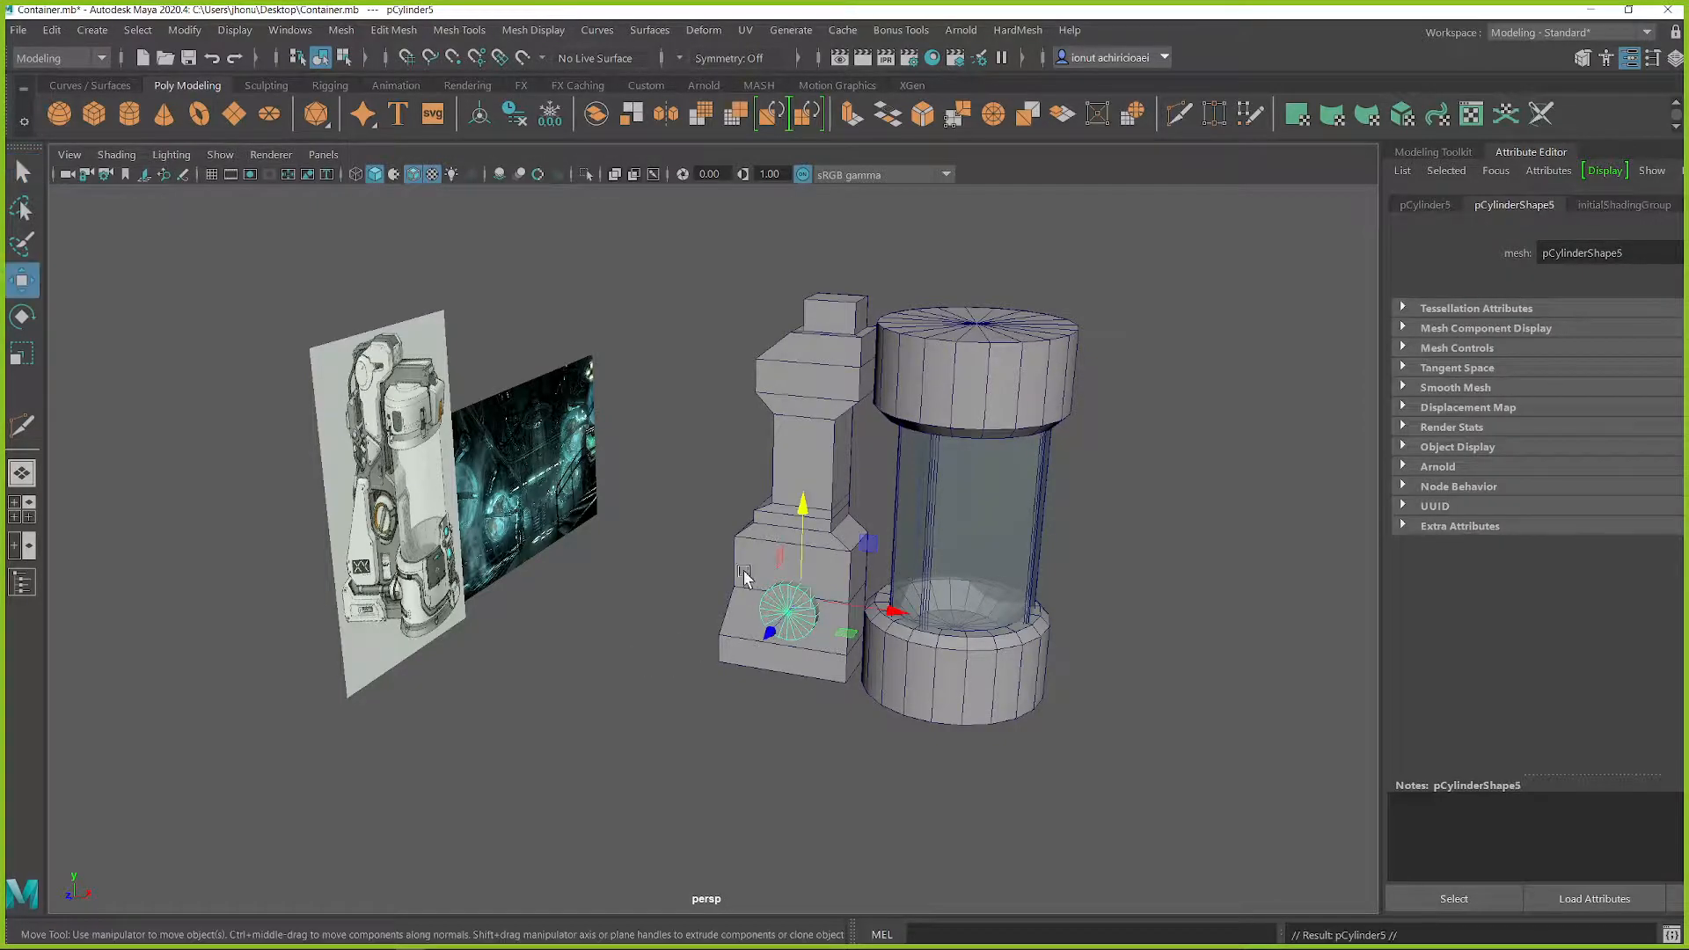
pyautogui.moveTo(867, 546); pyautogui.dragTo(949, 355)
# Step: Scale the copied cylinder on top of the neck so its diameter and length suit the neck
pyautogui.press('r')
pyautogui.press('f')
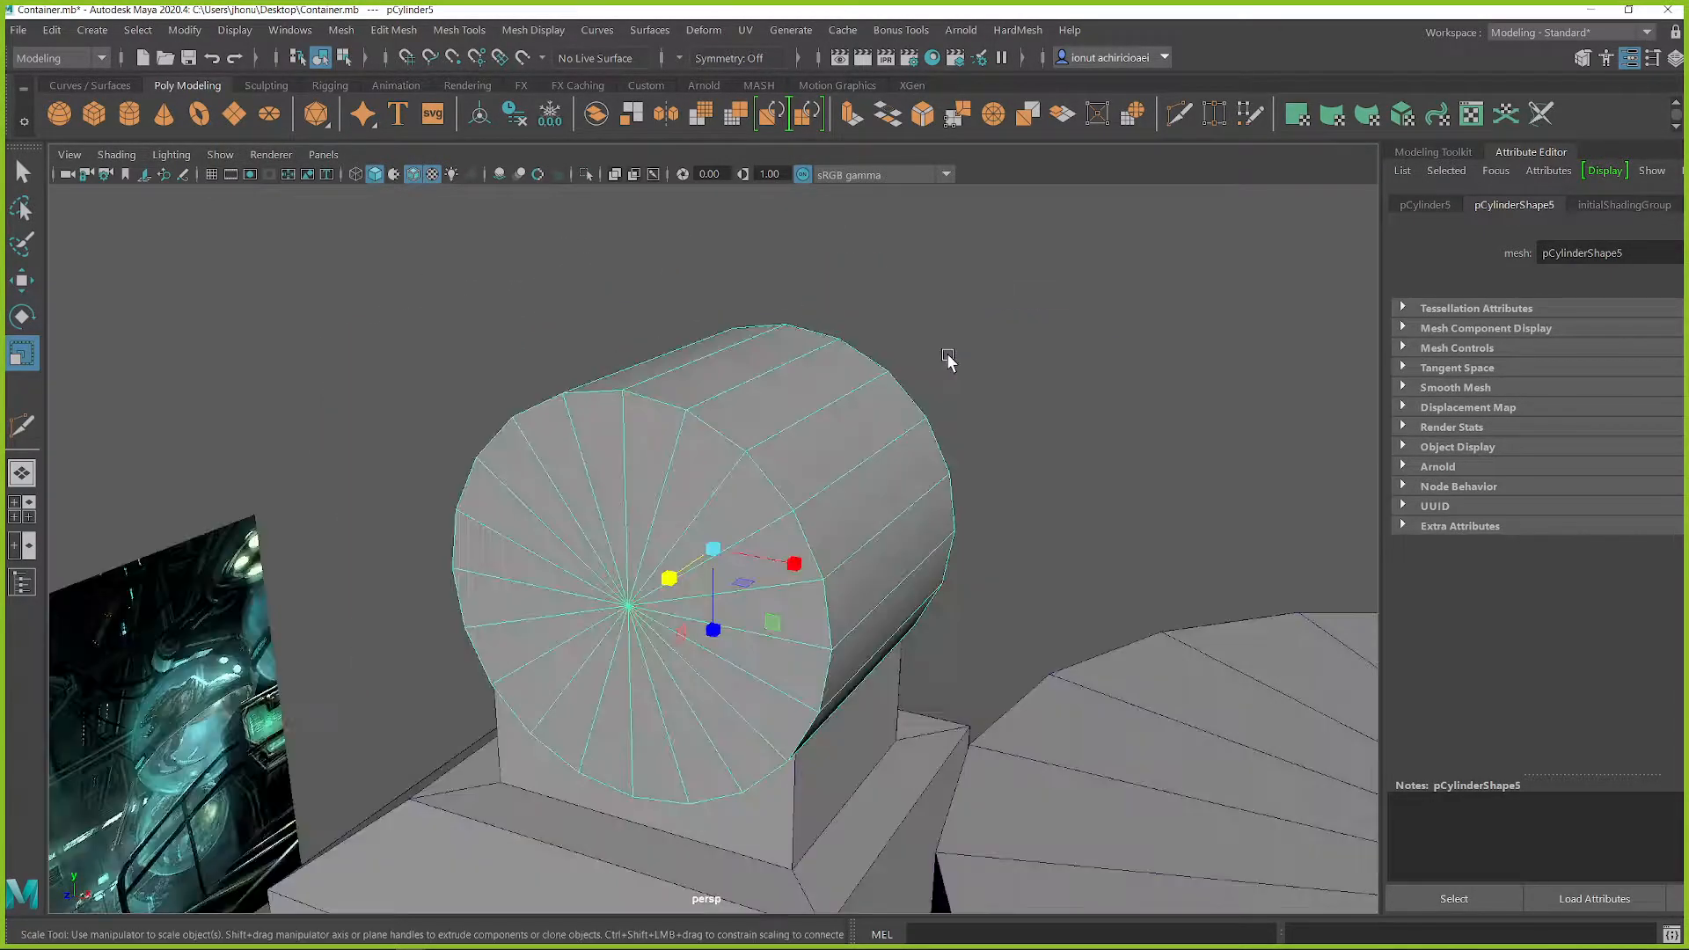
pyautogui.scroll(-8, 901, 517)
pyautogui.keyDown('alt'); pyautogui.moveTo(871, 561); pyautogui.dragTo(791, 613); pyautogui.keyUp('alt')
pyautogui.scroll(3, 849, 549)
pyautogui.scroll(3, 792, 613)
pyautogui.keyDown('alt'); pyautogui.moveTo(836, 615); pyautogui.dragTo(844, 540, button='middle'); pyautogui.keyUp('alt')
pyautogui.keyDown('alt'); pyautogui.moveTo(843, 539); pyautogui.dragTo(804, 475); pyautogui.keyUp('alt')
pyautogui.press('w')
pyautogui.press('r')
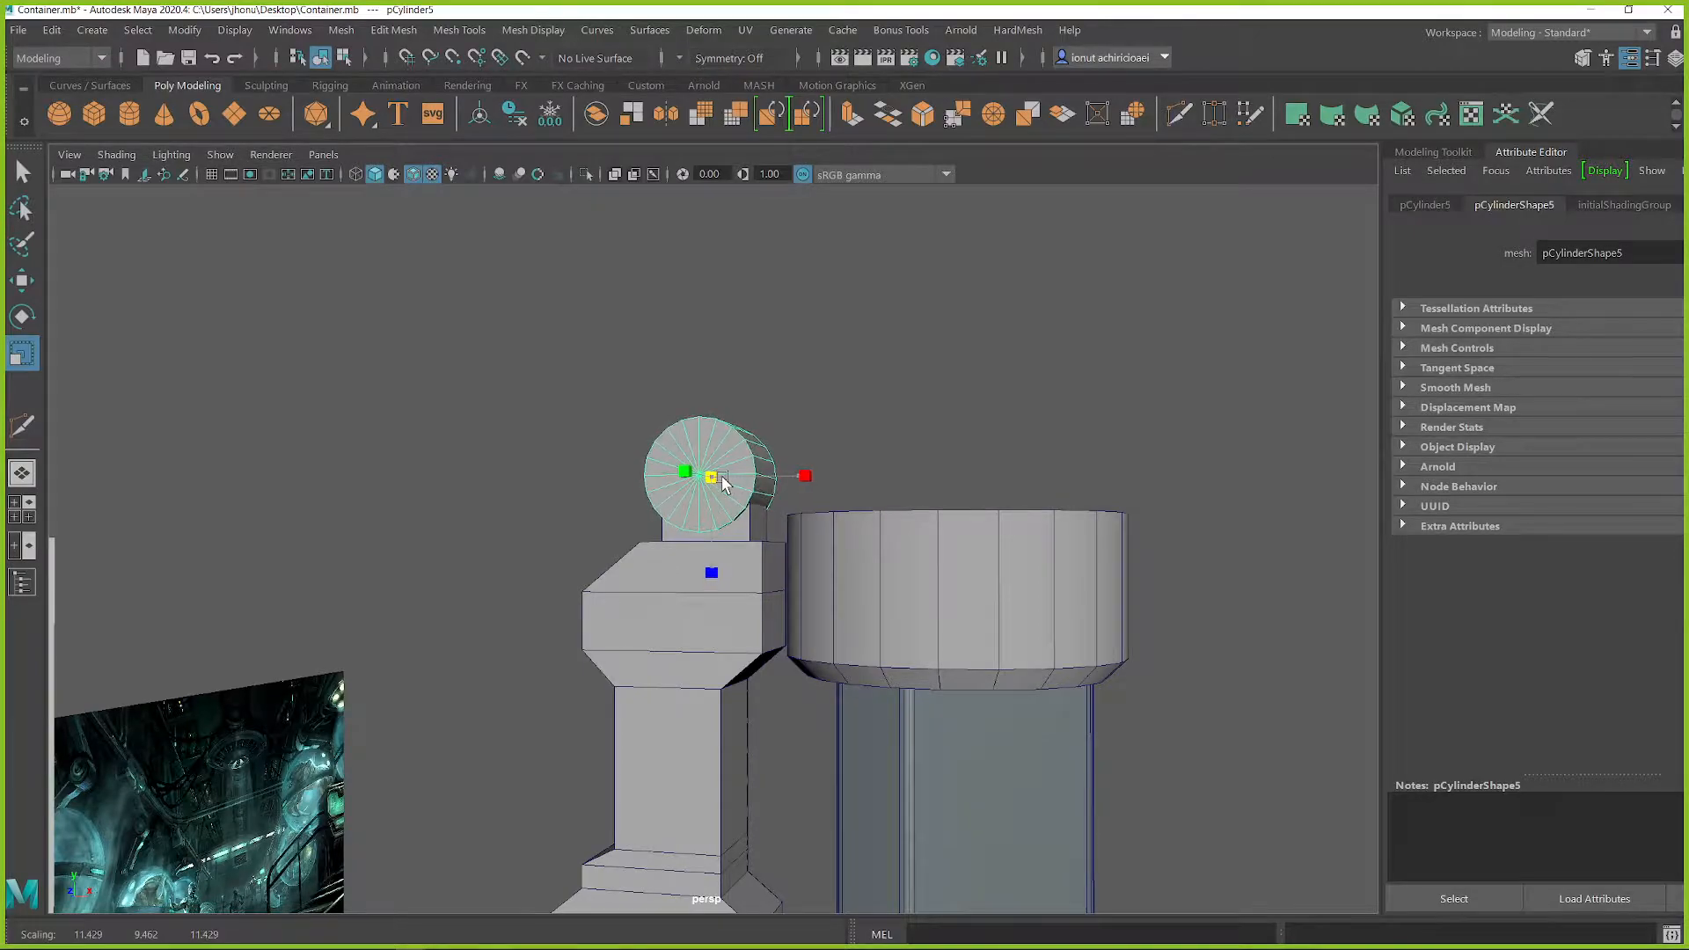
pyautogui.click(907, 460)
pyautogui.keyDown('alt'); pyautogui.moveTo(901, 460); pyautogui.dragTo(897, 476); pyautogui.keyUp('alt')
pyautogui.scroll(-3, 911, 493)
pyautogui.keyDown('alt'); pyautogui.moveTo(902, 551); pyautogui.dragTo(907, 495, button='middle'); pyautogui.keyUp('alt')
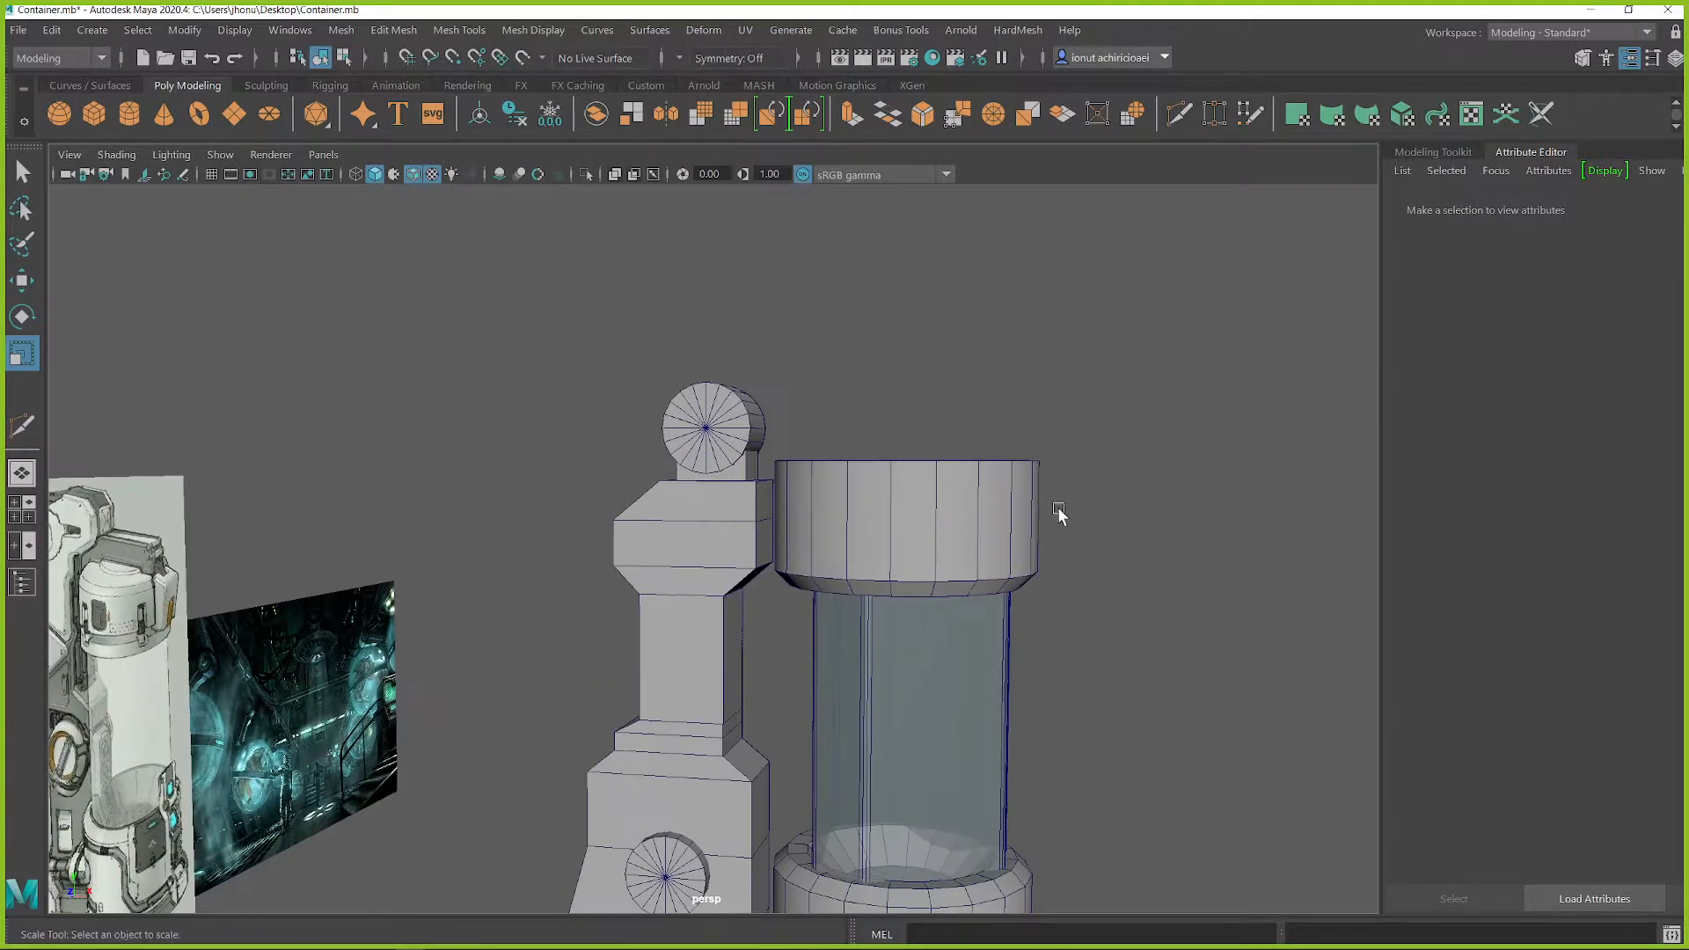
pyautogui.keyDown('alt'); pyautogui.moveTo(783, 427); pyautogui.dragTo(743, 465); pyautogui.keyUp('alt')
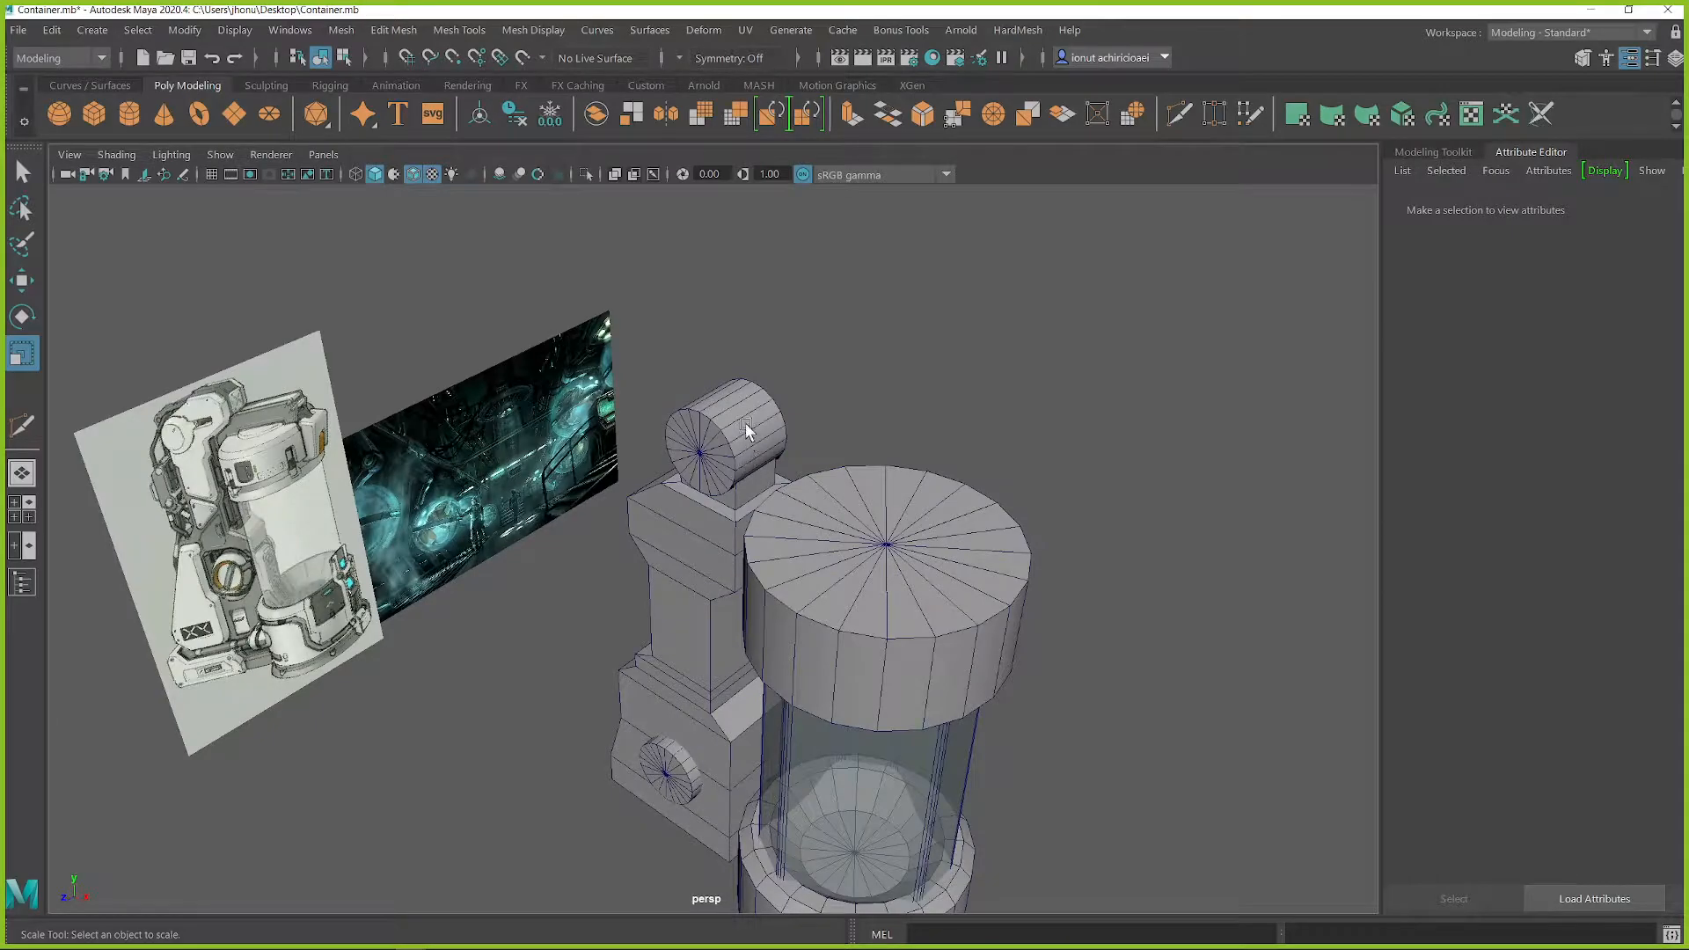
# Step: Cut a centred edge loop around the middle of the top cylinder's side wall
pyautogui.click(746, 430)
pyautogui.scroll(3, 746, 406)
pyautogui.scroll(2, 768, 362)
pyautogui.keyDown('alt'); pyautogui.moveTo(768, 360); pyautogui.dragTo(766, 485, button='middle'); pyautogui.keyUp('alt')
pyautogui.scroll(2, 766, 486)
pyautogui.keyDown('alt'); pyautogui.moveTo(814, 450); pyautogui.dragTo(720, 438); pyautogui.keyUp('alt')
pyautogui.press('q')
pyautogui.keyDown('shift'); pyautogui.moveTo(690, 389); pyautogui.dragTo(598, 393, button='right'); pyautogui.keyUp('shift')
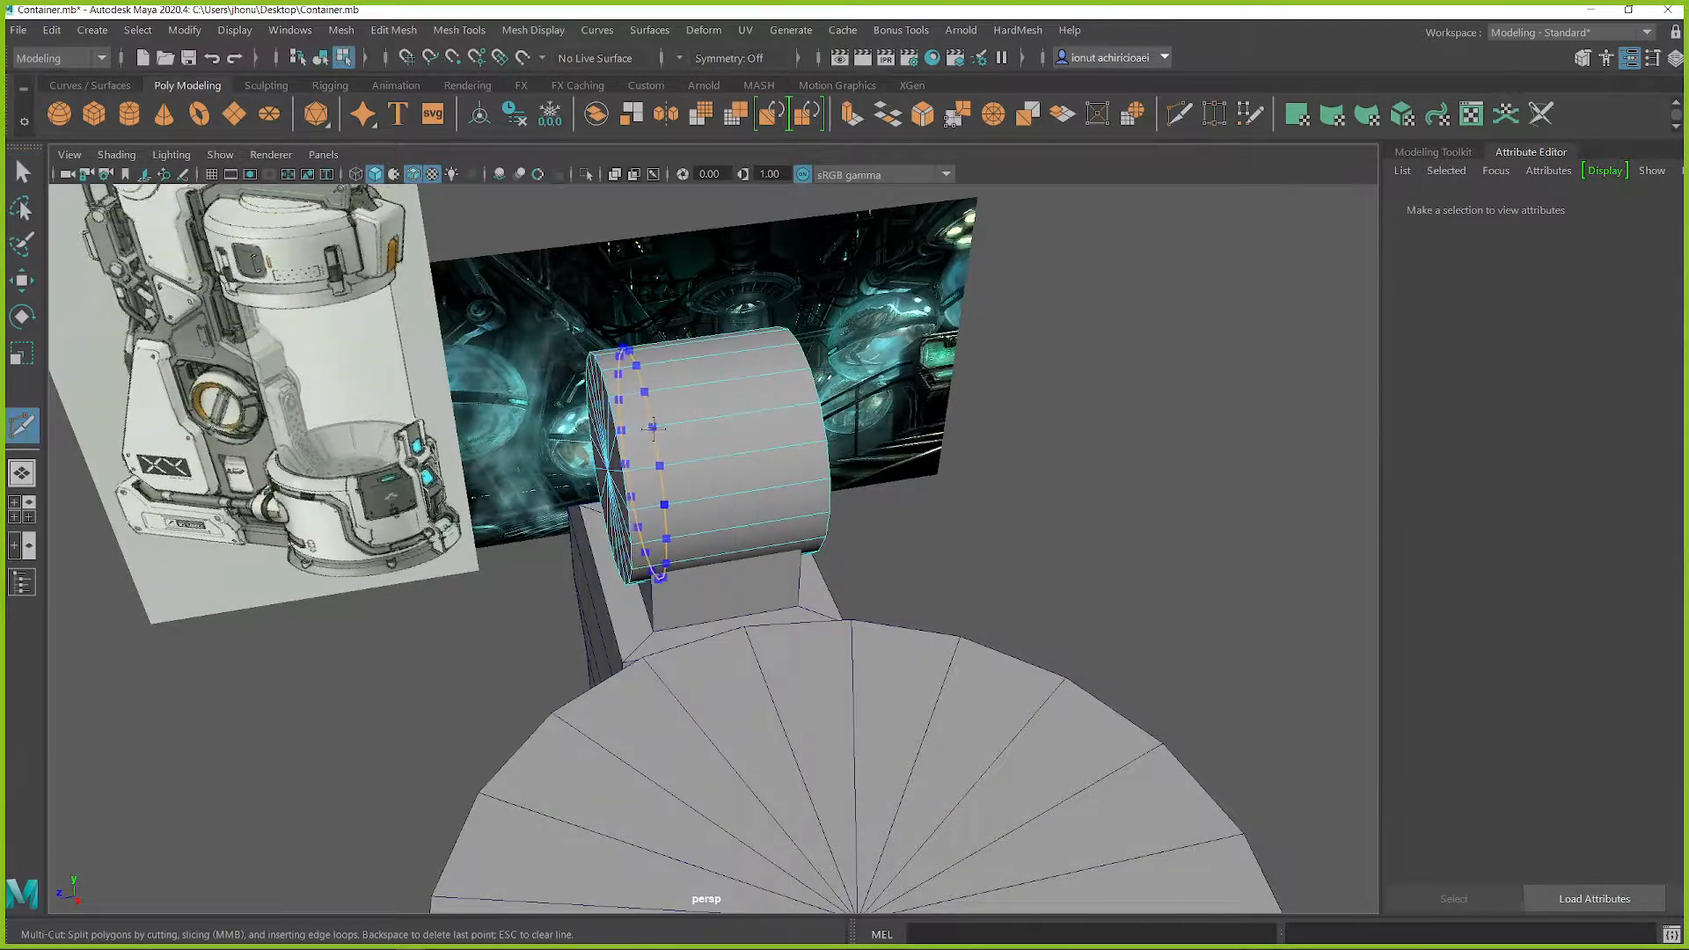
pyautogui.keyDown('ctrl'); pyautogui.middleClick(719, 435); pyautogui.keyUp('ctrl')
pyautogui.keyDown('alt'); pyautogui.moveTo(744, 467); pyautogui.dragTo(718, 446); pyautogui.keyUp('alt')
pyautogui.keyDown('alt'); pyautogui.moveTo(749, 483); pyautogui.dragTo(772, 512, button='middle'); pyautogui.keyUp('alt')
pyautogui.scroll(2, 772, 512)
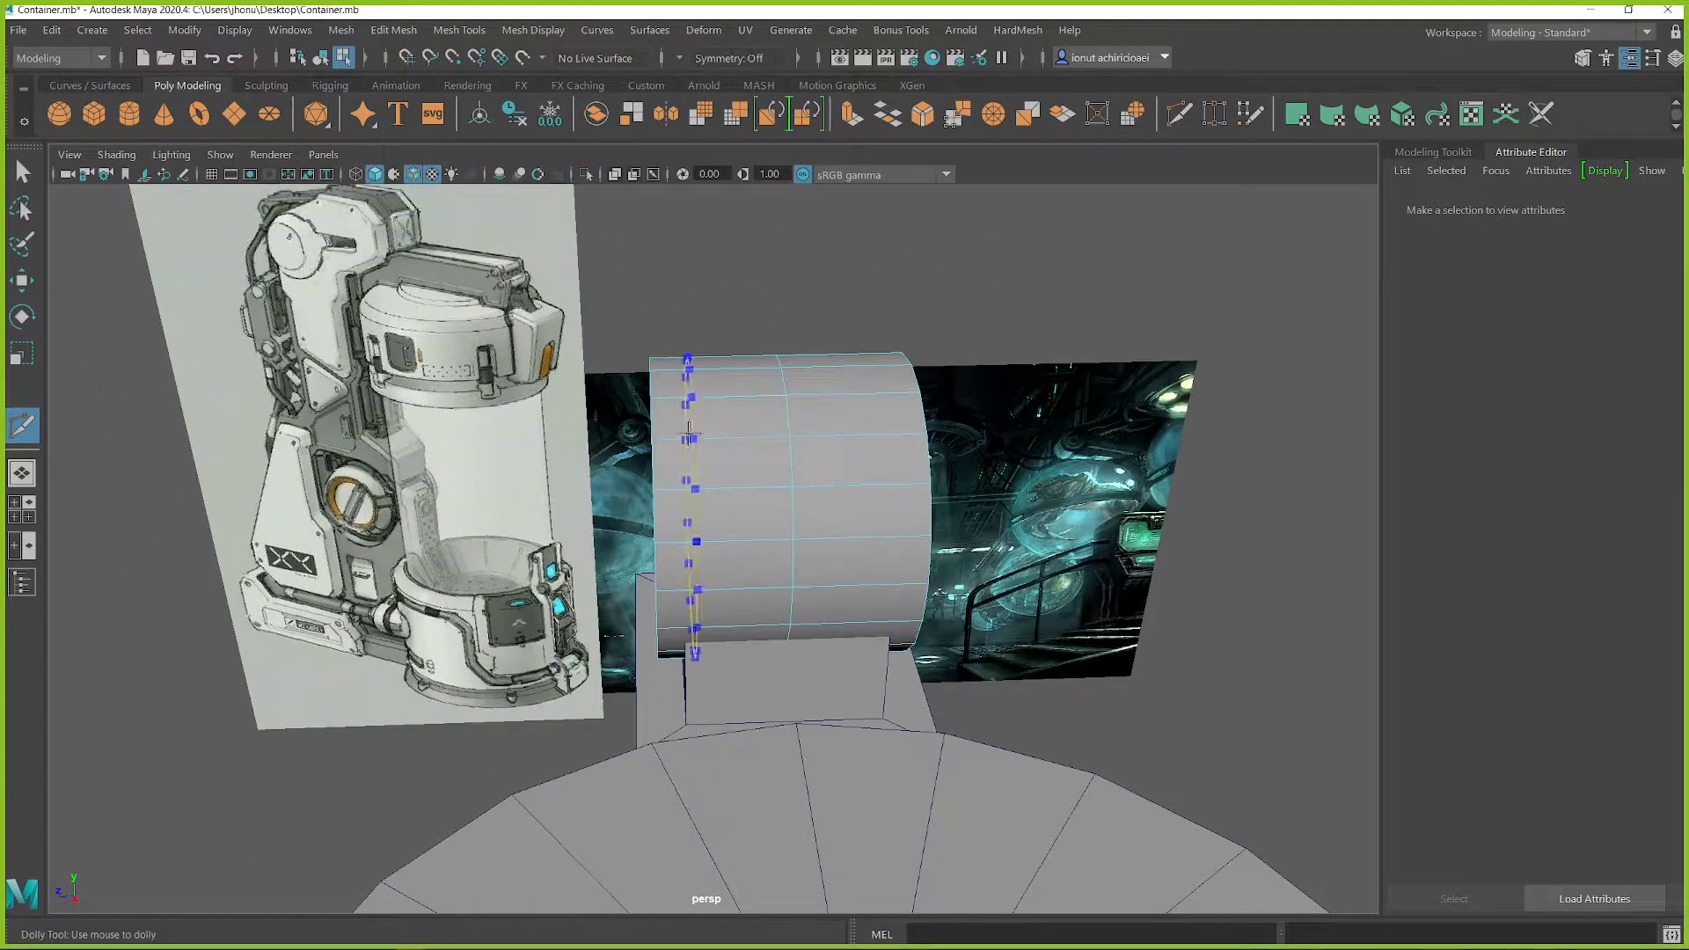
# Step: Bevel the top cylinder's centre edge loop with a fraction of 0.688 and 1 segment
pyautogui.doubleClick(790, 422)
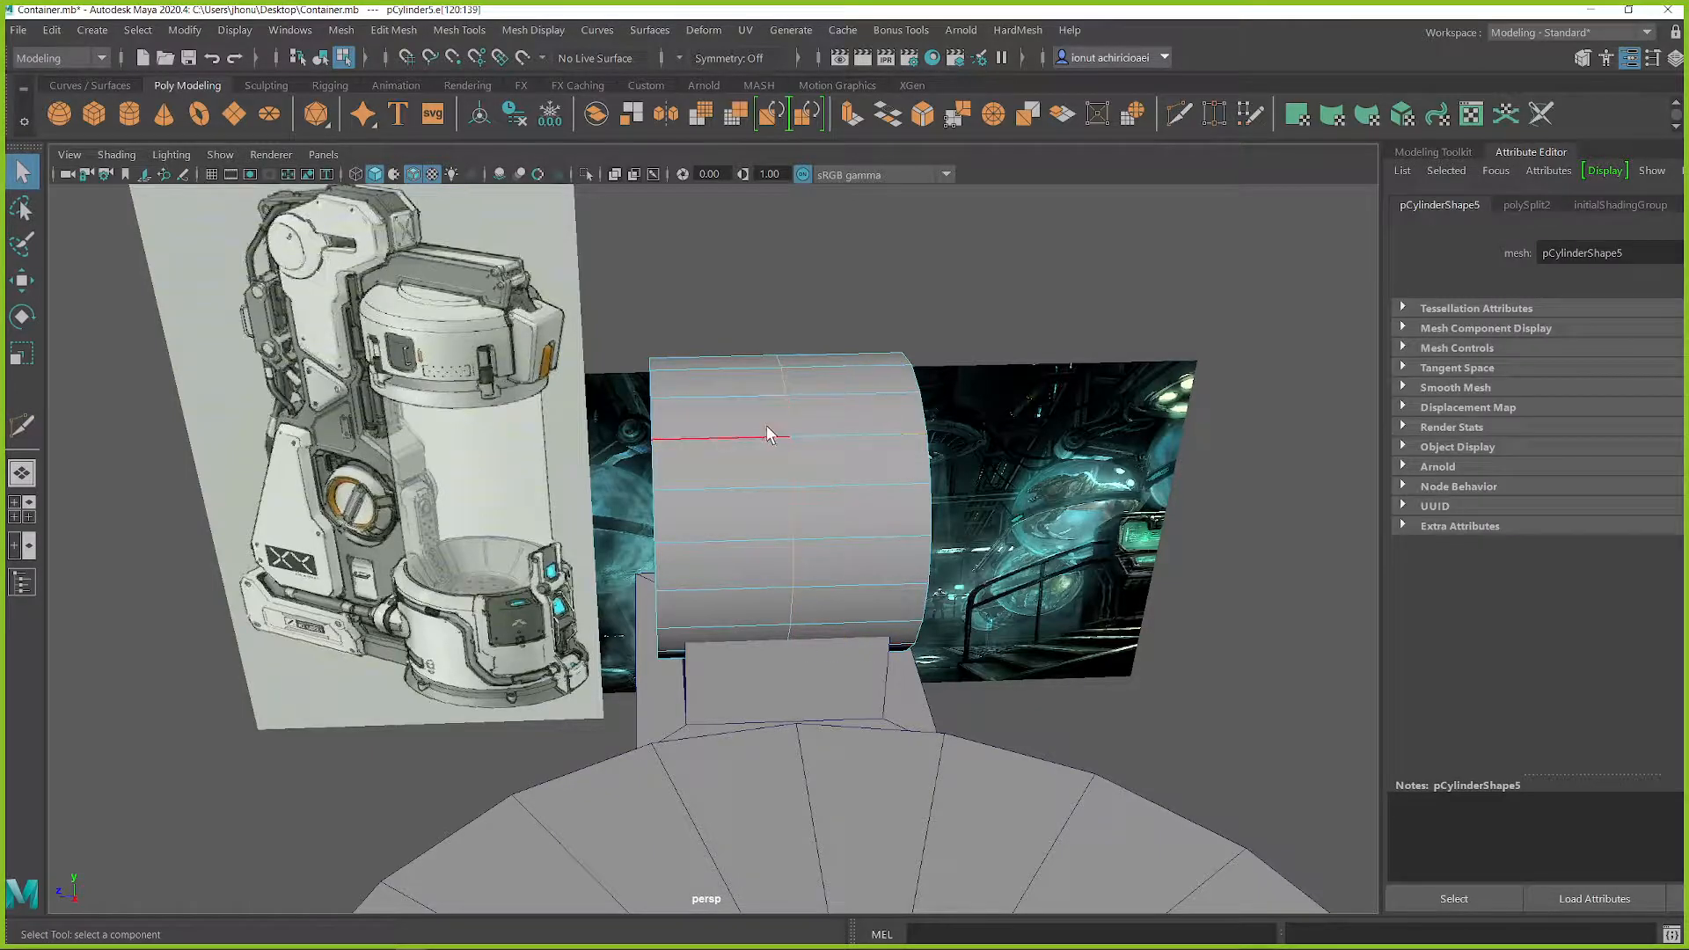
pyautogui.keyDown('shift'); pyautogui.moveTo(804, 437); pyautogui.dragTo(773, 431, button='right'); pyautogui.keyUp('shift')
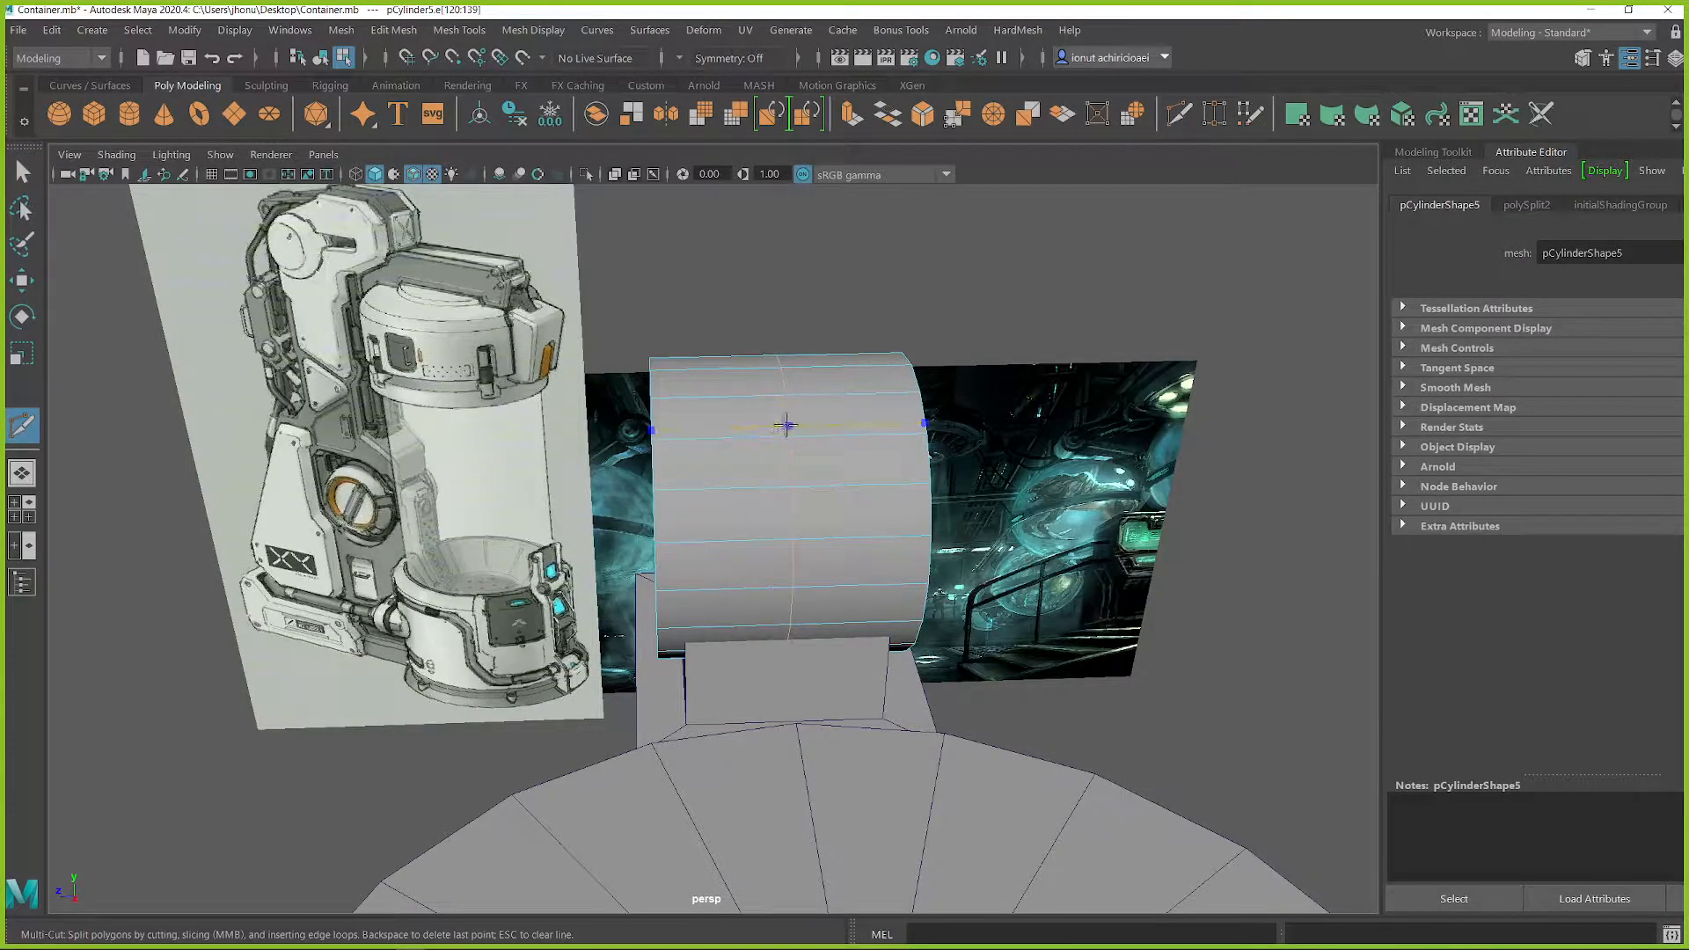
pyautogui.press('q')
pyautogui.keyDown('shift'); pyautogui.moveTo(813, 433); pyautogui.dragTo(759, 413, button='right'); pyautogui.keyUp('shift')
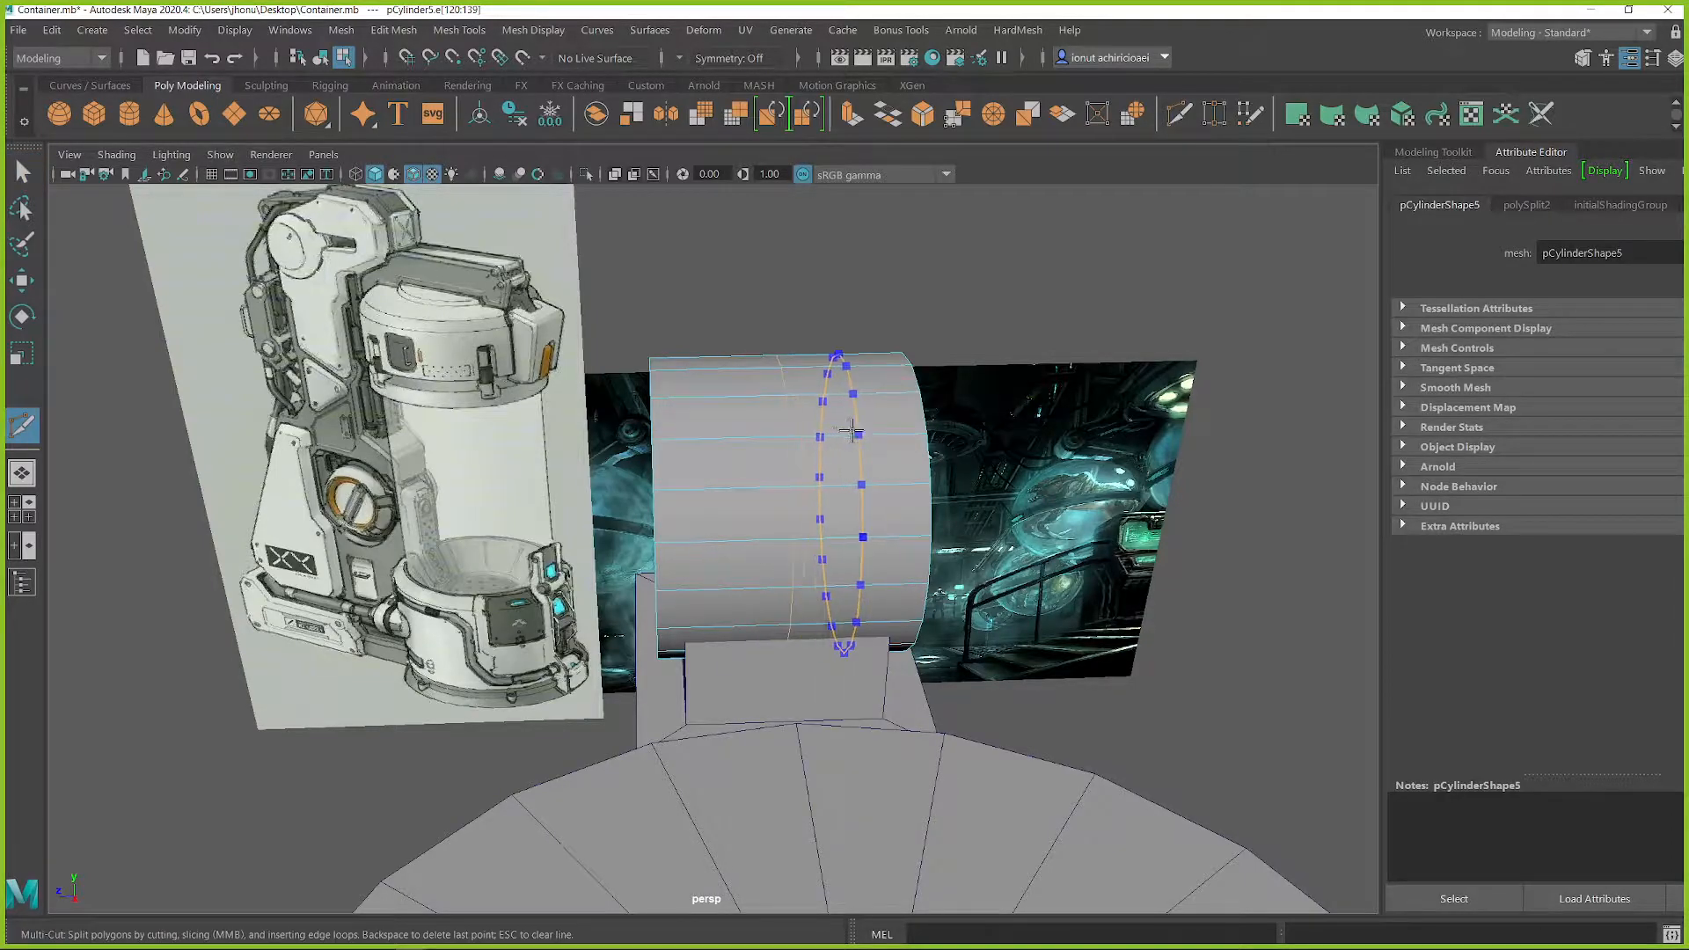
pyautogui.press('q')
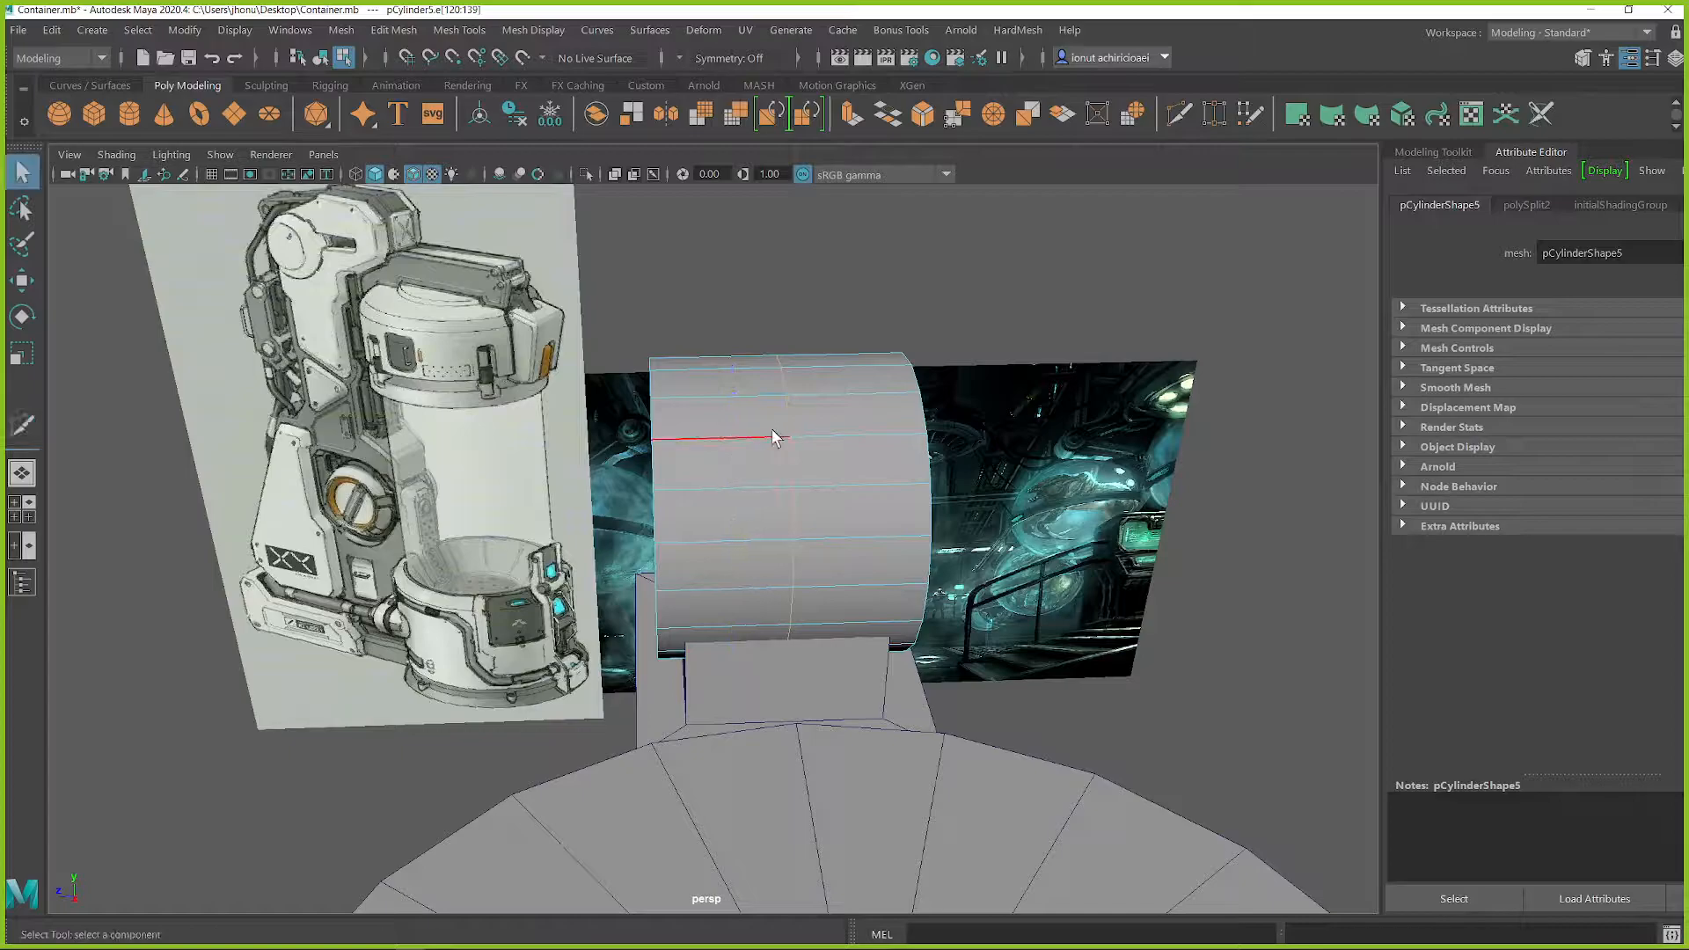
pyautogui.keyDown('shift'); pyautogui.moveTo(758, 428); pyautogui.dragTo(828, 429, button='right'); pyautogui.keyUp('shift')
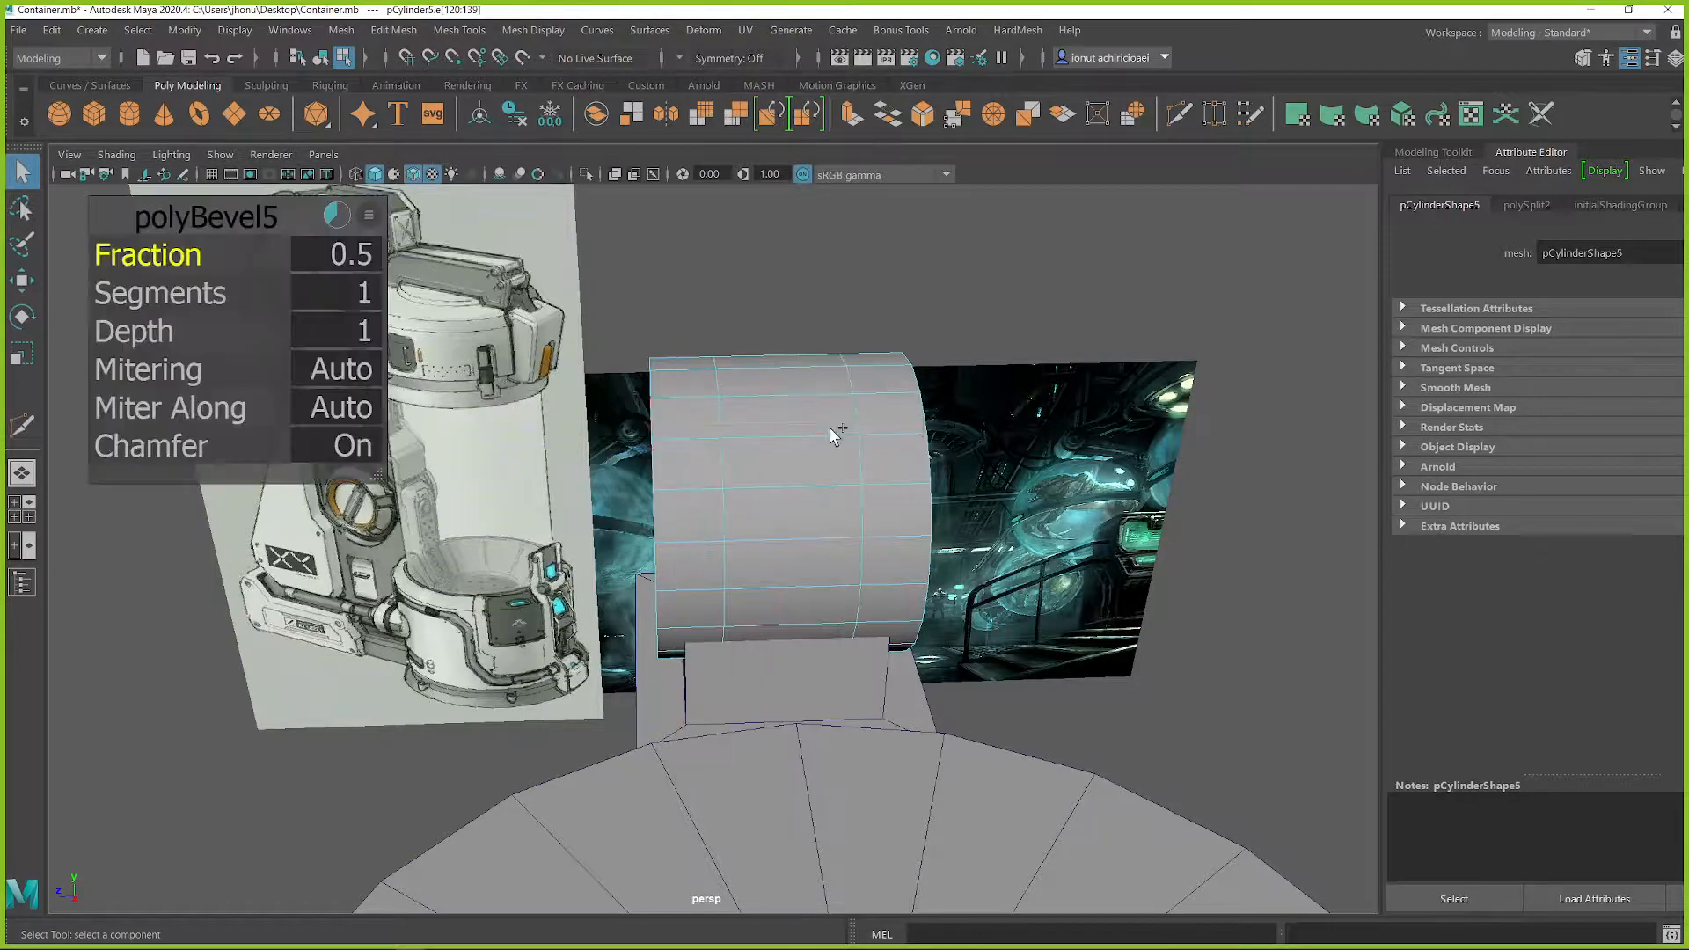
pyautogui.moveTo(775, 473); pyautogui.dragTo(828, 477, button='middle')
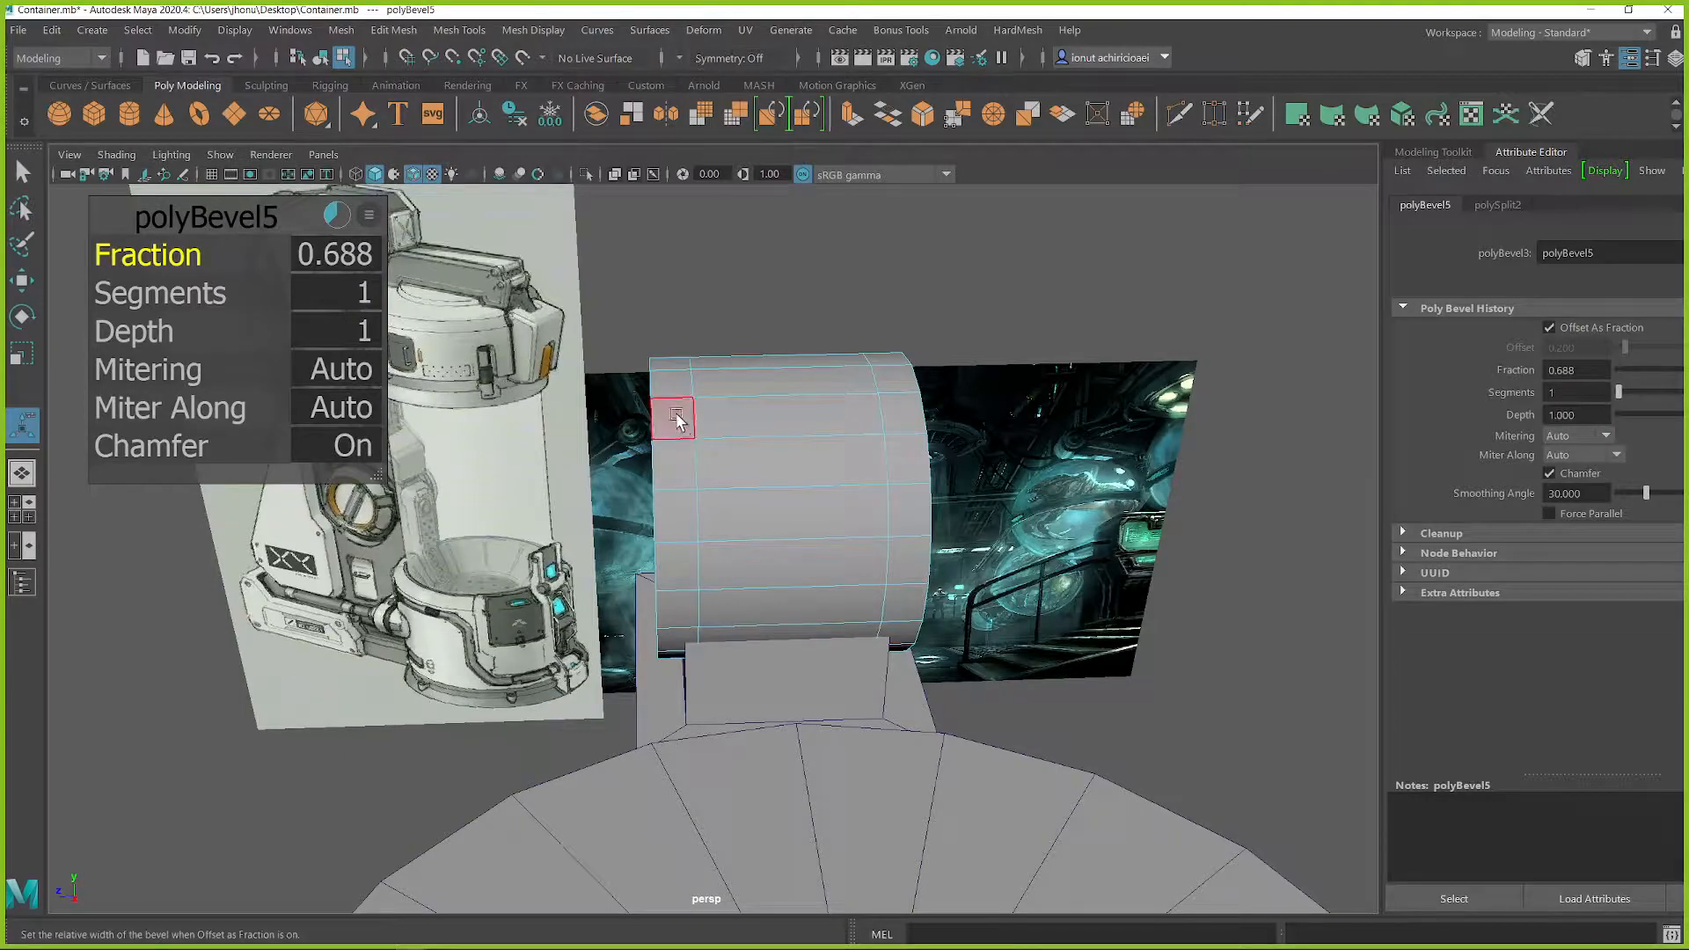
# Step: Extrude the middle faces of the top cylinder outward on the side facing the upper cap to start an arm
pyautogui.press('q')
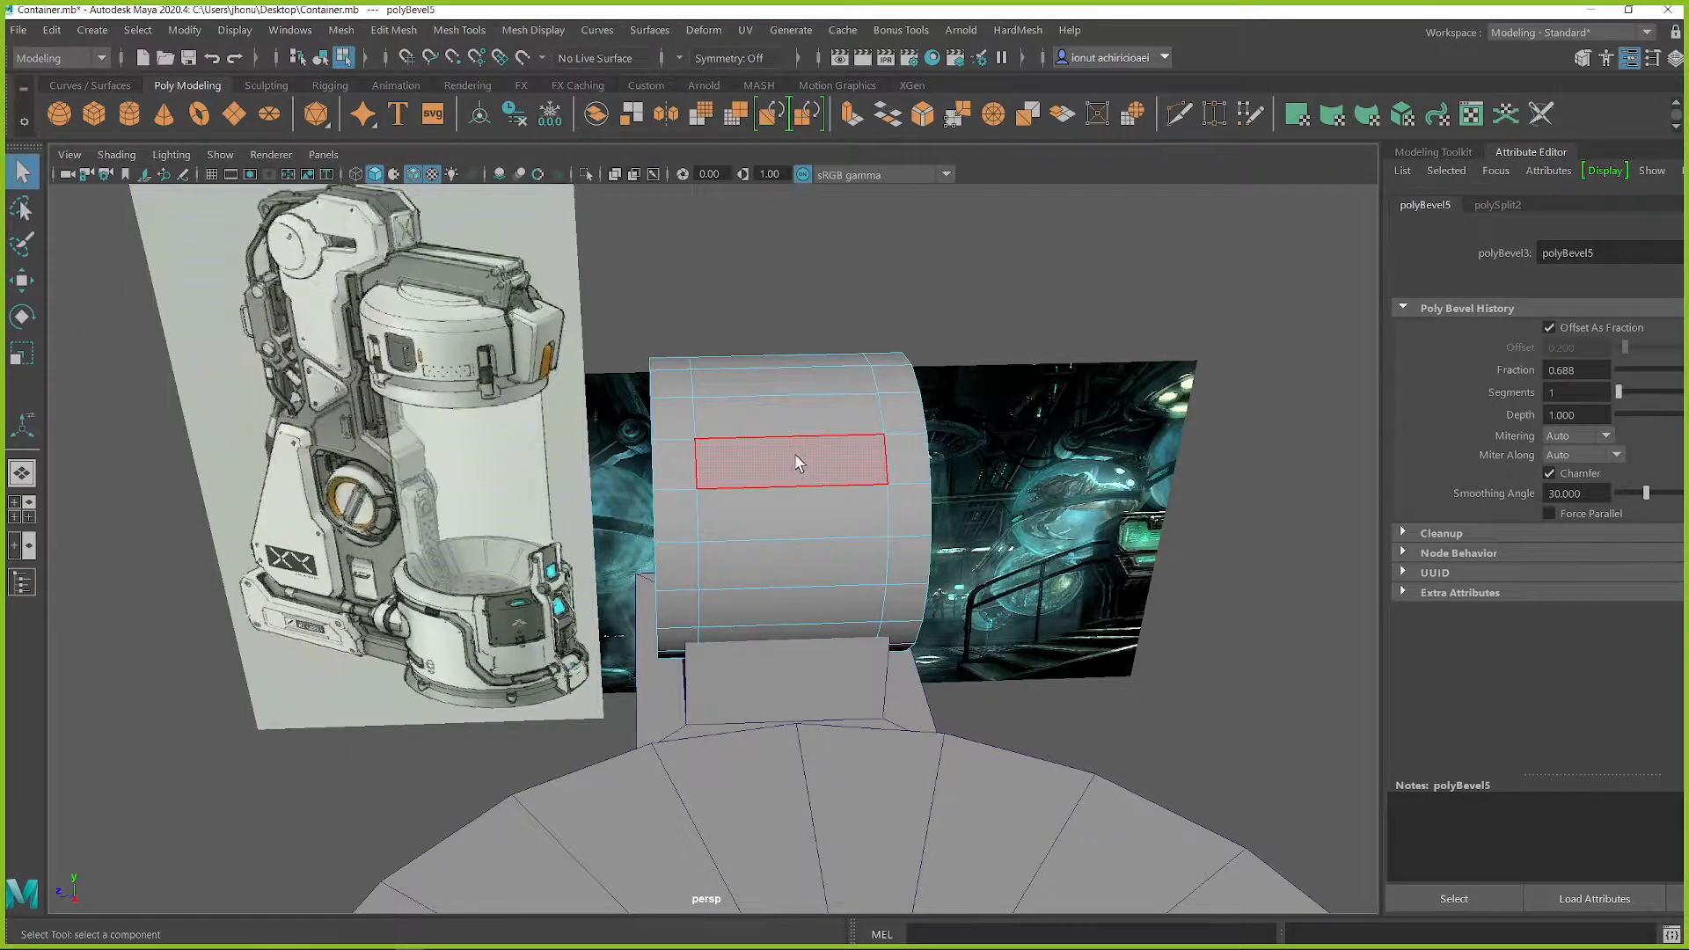
pyautogui.click(795, 423)
pyautogui.keyDown('shift'); pyautogui.click(794, 461); pyautogui.keyUp('shift')
pyautogui.keyDown('alt'); pyautogui.moveTo(826, 536); pyautogui.dragTo(921, 455); pyautogui.keyUp('alt')
pyautogui.keyDown('shift'); pyautogui.click(920, 496); pyautogui.keyUp('shift')
pyautogui.scroll(-5, 922, 495)
pyautogui.press('w')
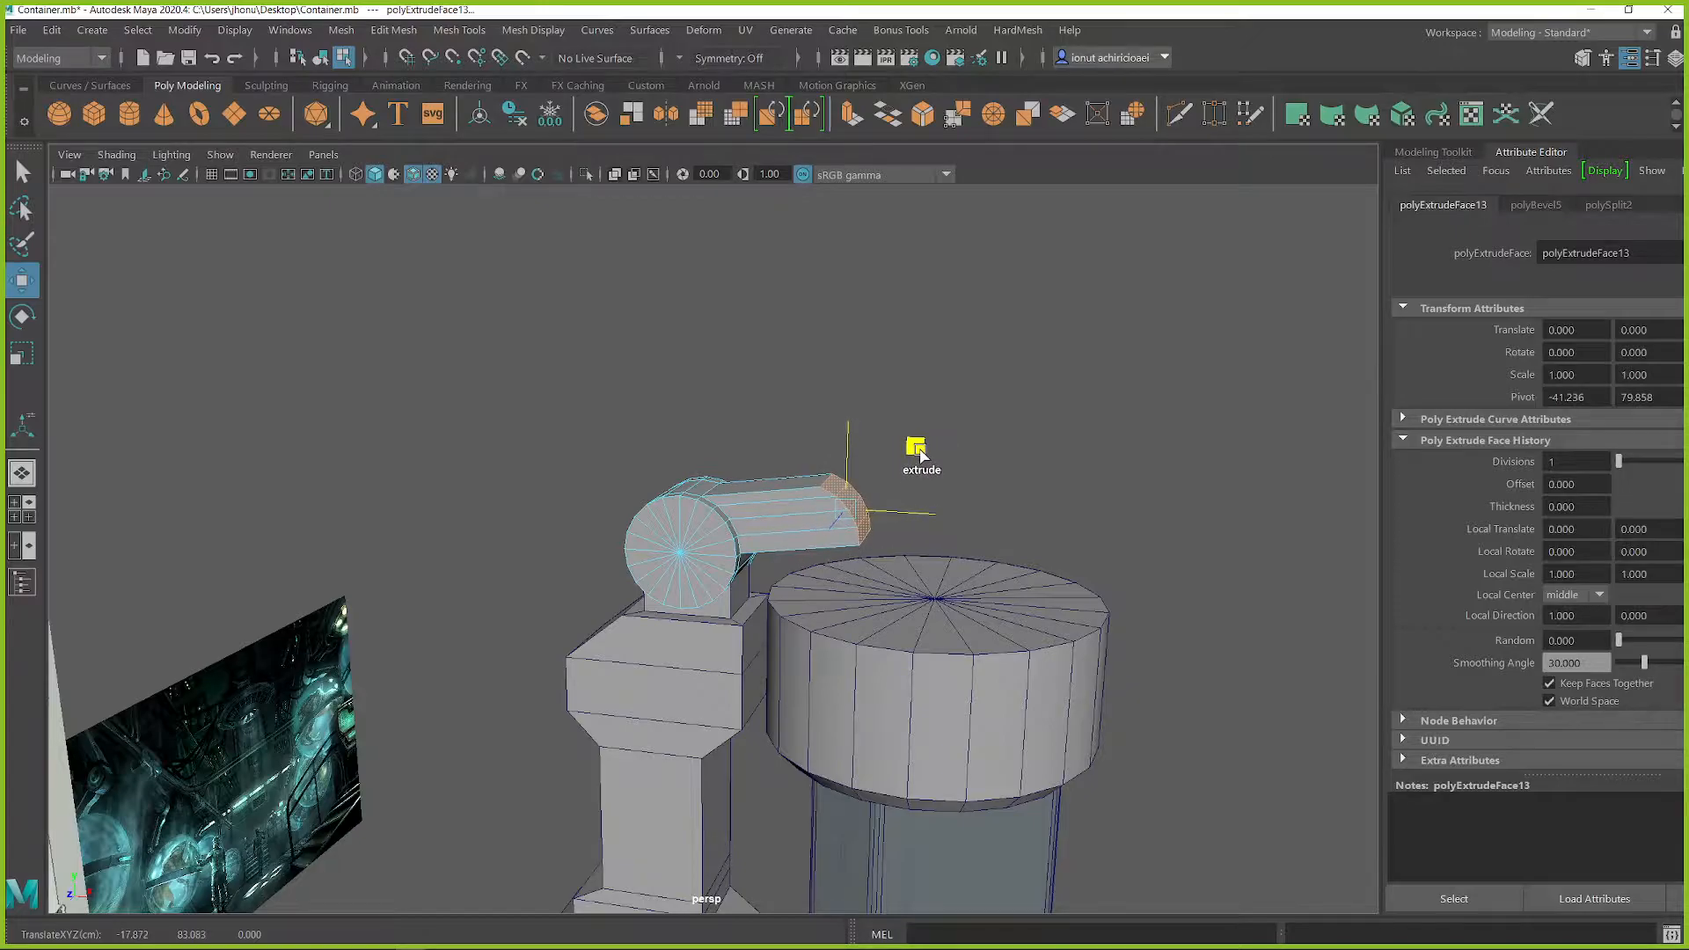
# Step: Try a second extrusion of the arm's end faces across the cap, then undo it
pyautogui.keyDown('shift'); pyautogui.moveTo(921, 455); pyautogui.dragTo(1074, 455, button='middle'); pyautogui.keyUp('shift')
pyautogui.keyDown('alt'); pyautogui.moveTo(1072, 453); pyautogui.dragTo(1024, 505); pyautogui.keyUp('alt')
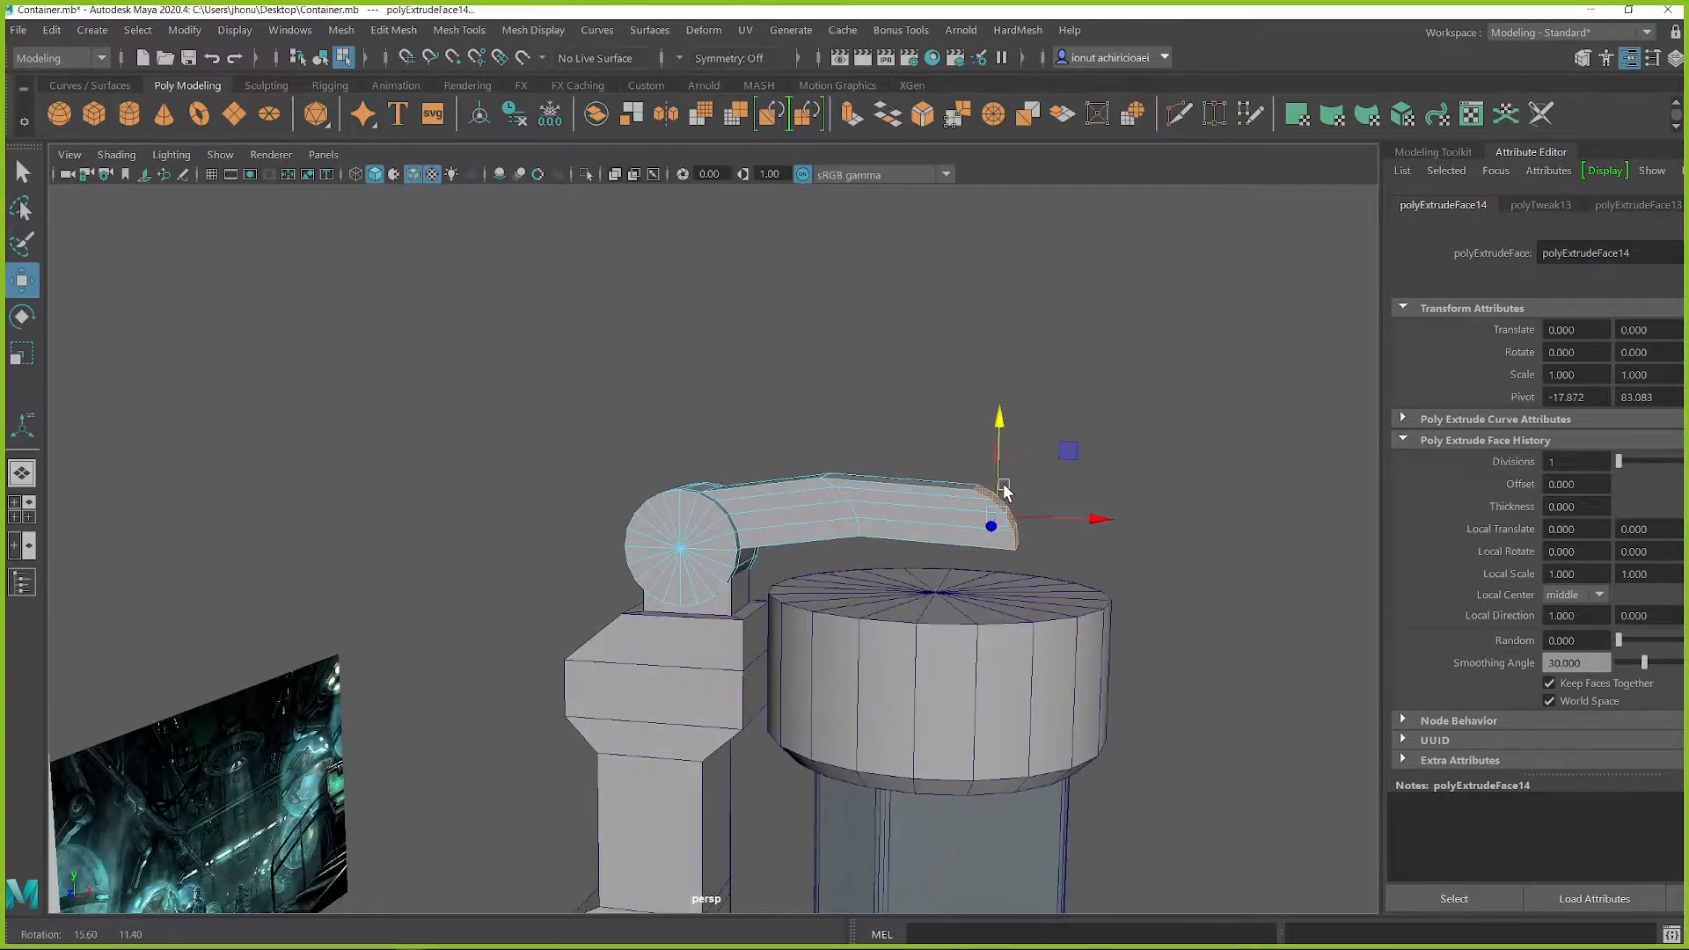
pyautogui.press('e')
pyautogui.hotkey('ctrl', 'z')
pyautogui.hotkey('ctrl', 'z')
pyautogui.hotkey('ctrl', 'z')
# Step: Move the arm's end faces along X to reach over the upper cap and adjust their height
pyautogui.press('w')
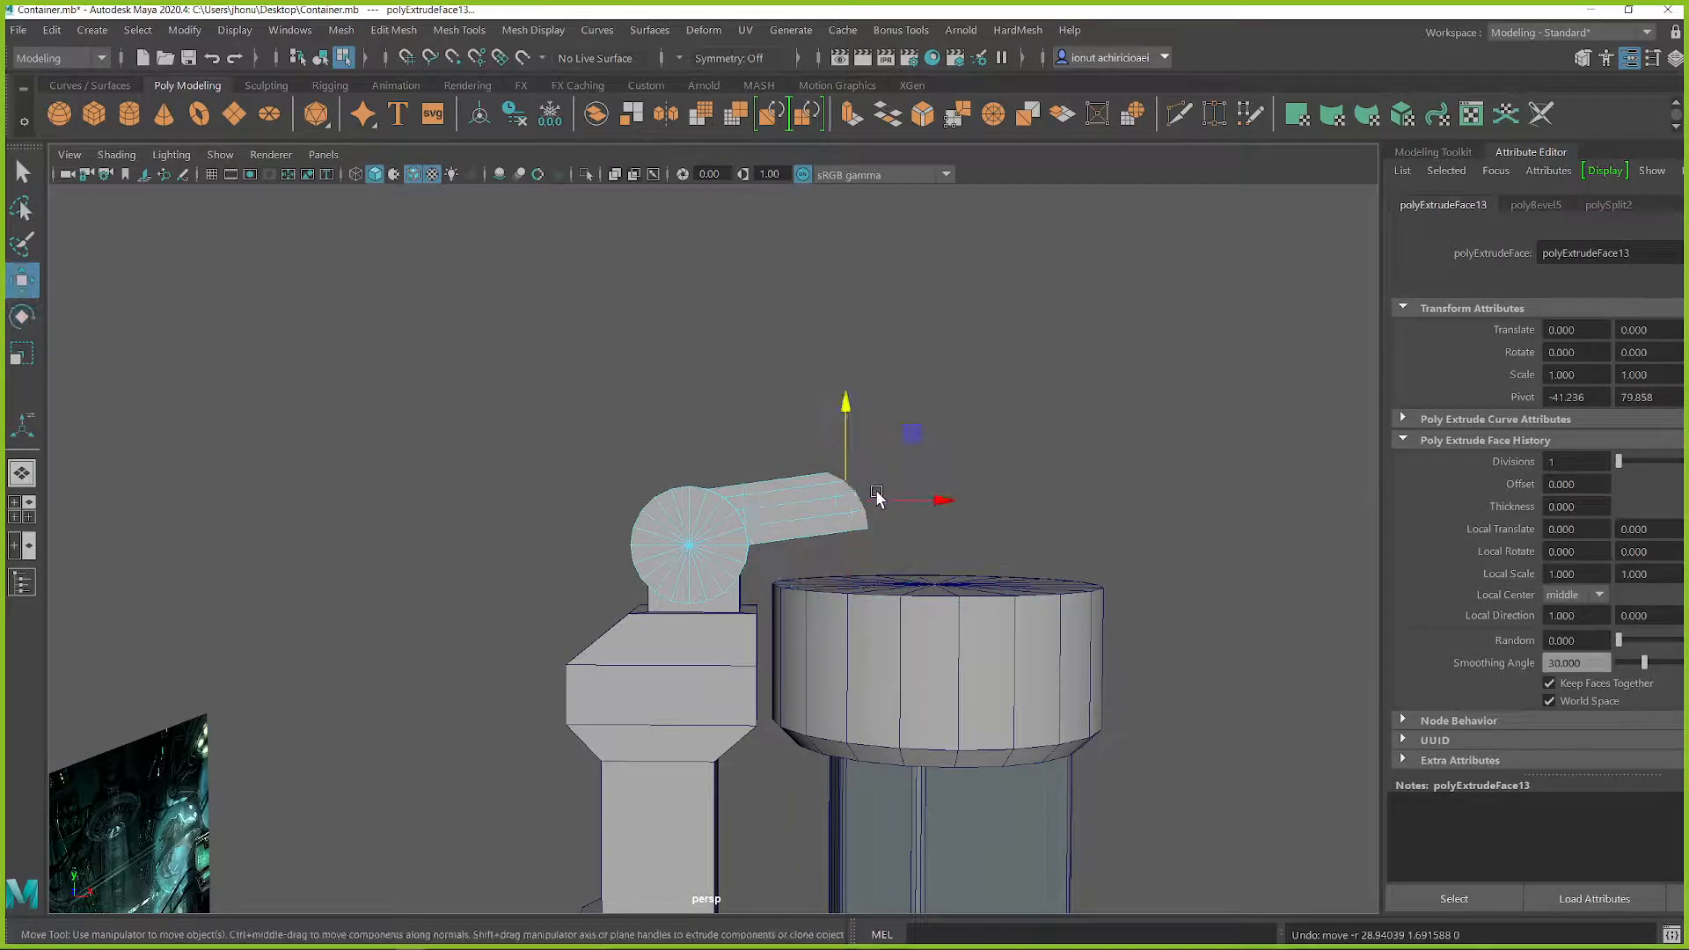
pyautogui.moveTo(921, 503); pyautogui.dragTo(1072, 502)
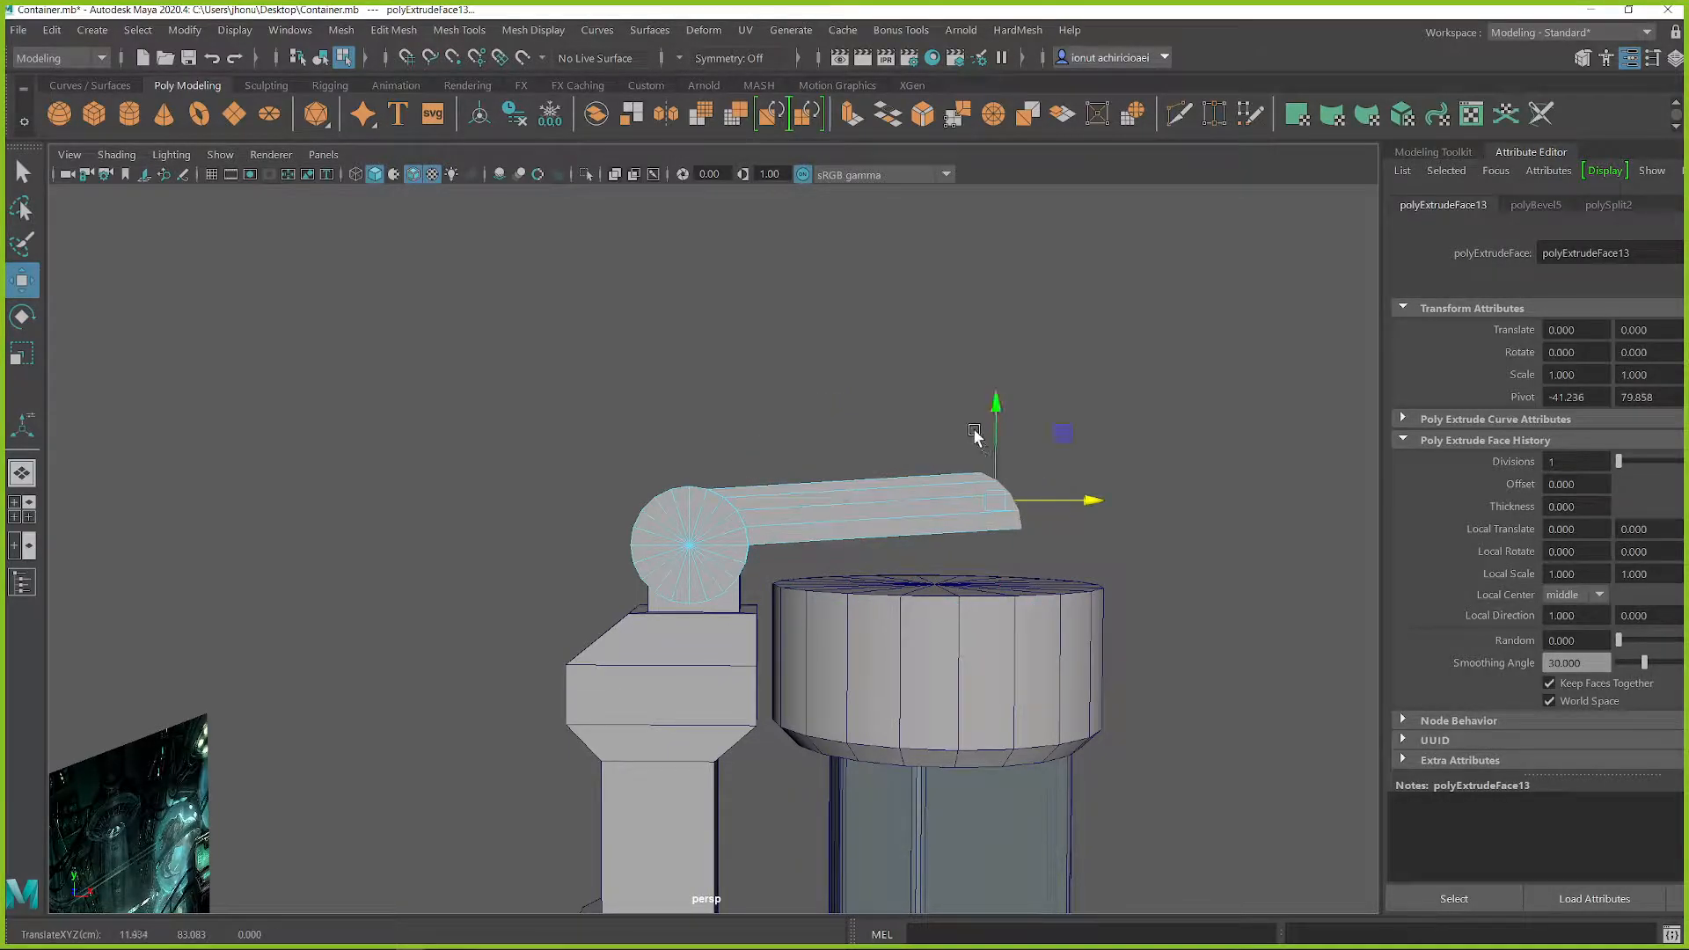
pyautogui.moveTo(999, 406); pyautogui.dragTo(726, 458)
pyautogui.keyDown('alt'); pyautogui.moveTo(843, 482); pyautogui.dragTo(846, 467); pyautogui.keyUp('alt')
pyautogui.scroll(-6, 757, 558)
pyautogui.keyDown('alt'); pyautogui.moveTo(755, 557); pyautogui.dragTo(726, 517); pyautogui.keyUp('alt')
pyautogui.scroll(4, 815, 498)
pyautogui.keyDown('alt'); pyautogui.moveTo(815, 489); pyautogui.dragTo(701, 558); pyautogui.keyUp('alt')
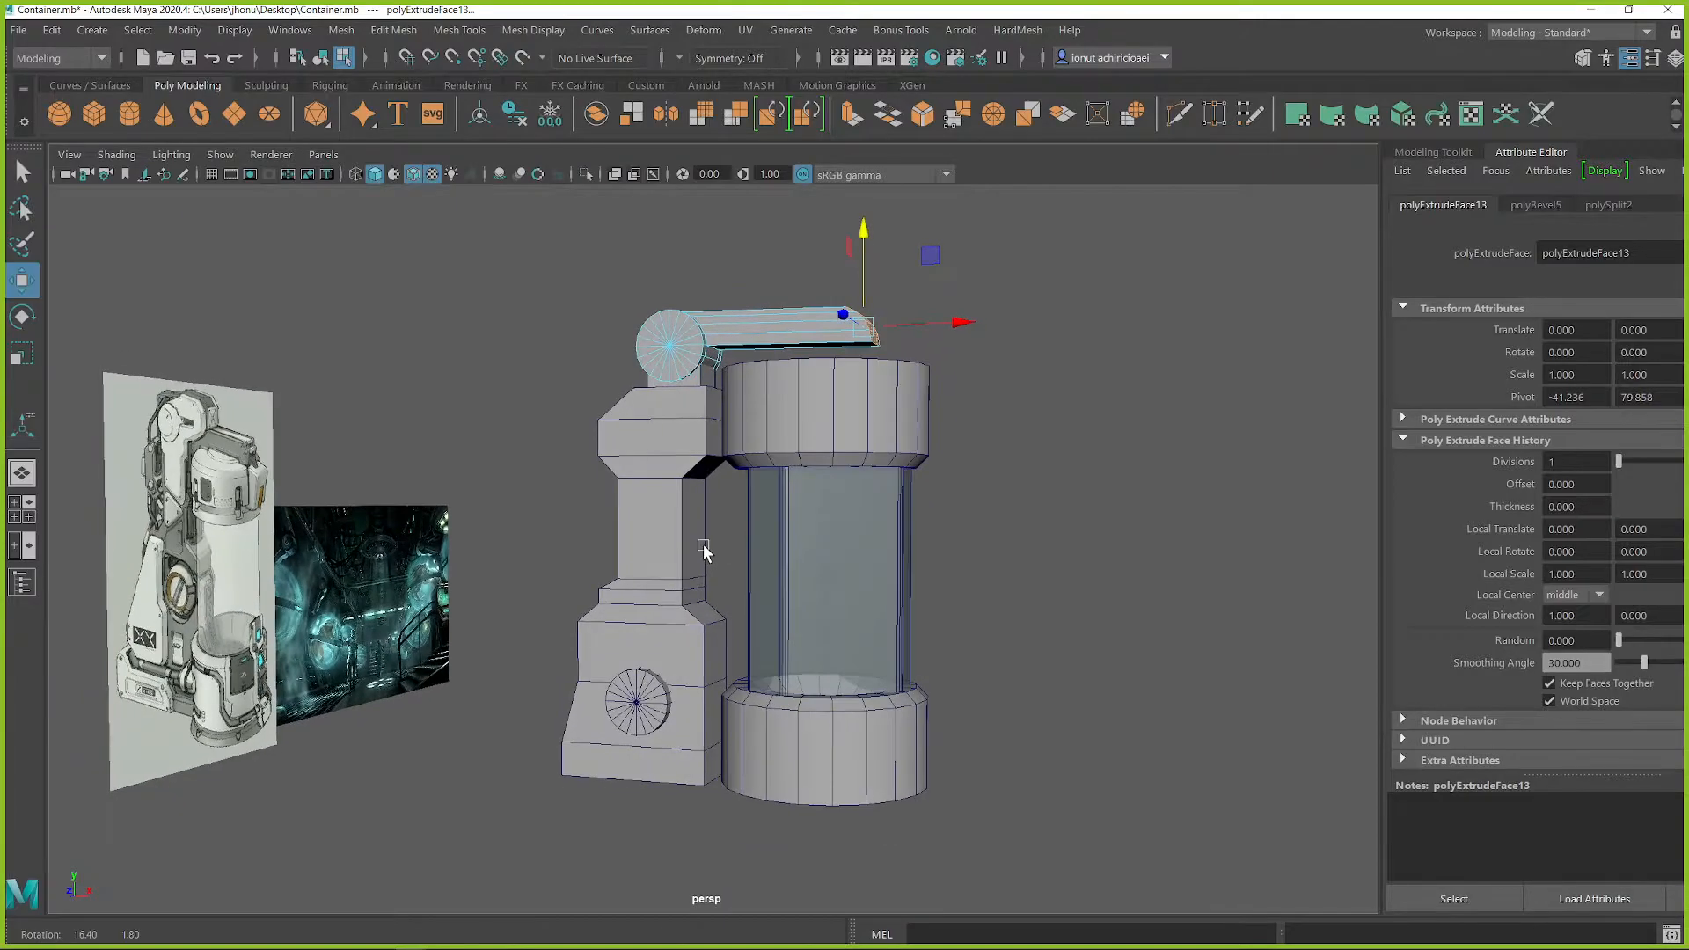
# Step: Extrude the bottom faces of the lower base cap in place and scale them outward into a wider lip
pyautogui.keyDown('alt'); pyautogui.moveTo(812, 729); pyautogui.dragTo(810, 615, button='middle'); pyautogui.keyUp('alt')
pyautogui.keyDown('alt'); pyautogui.moveTo(810, 616); pyautogui.dragTo(894, 683, button='right'); pyautogui.keyUp('alt')
pyautogui.press('q')
pyautogui.doubleClick(895, 684)
pyautogui.keyDown('alt'); pyautogui.moveTo(895, 683); pyautogui.dragTo(876, 570, button='middle'); pyautogui.keyUp('alt')
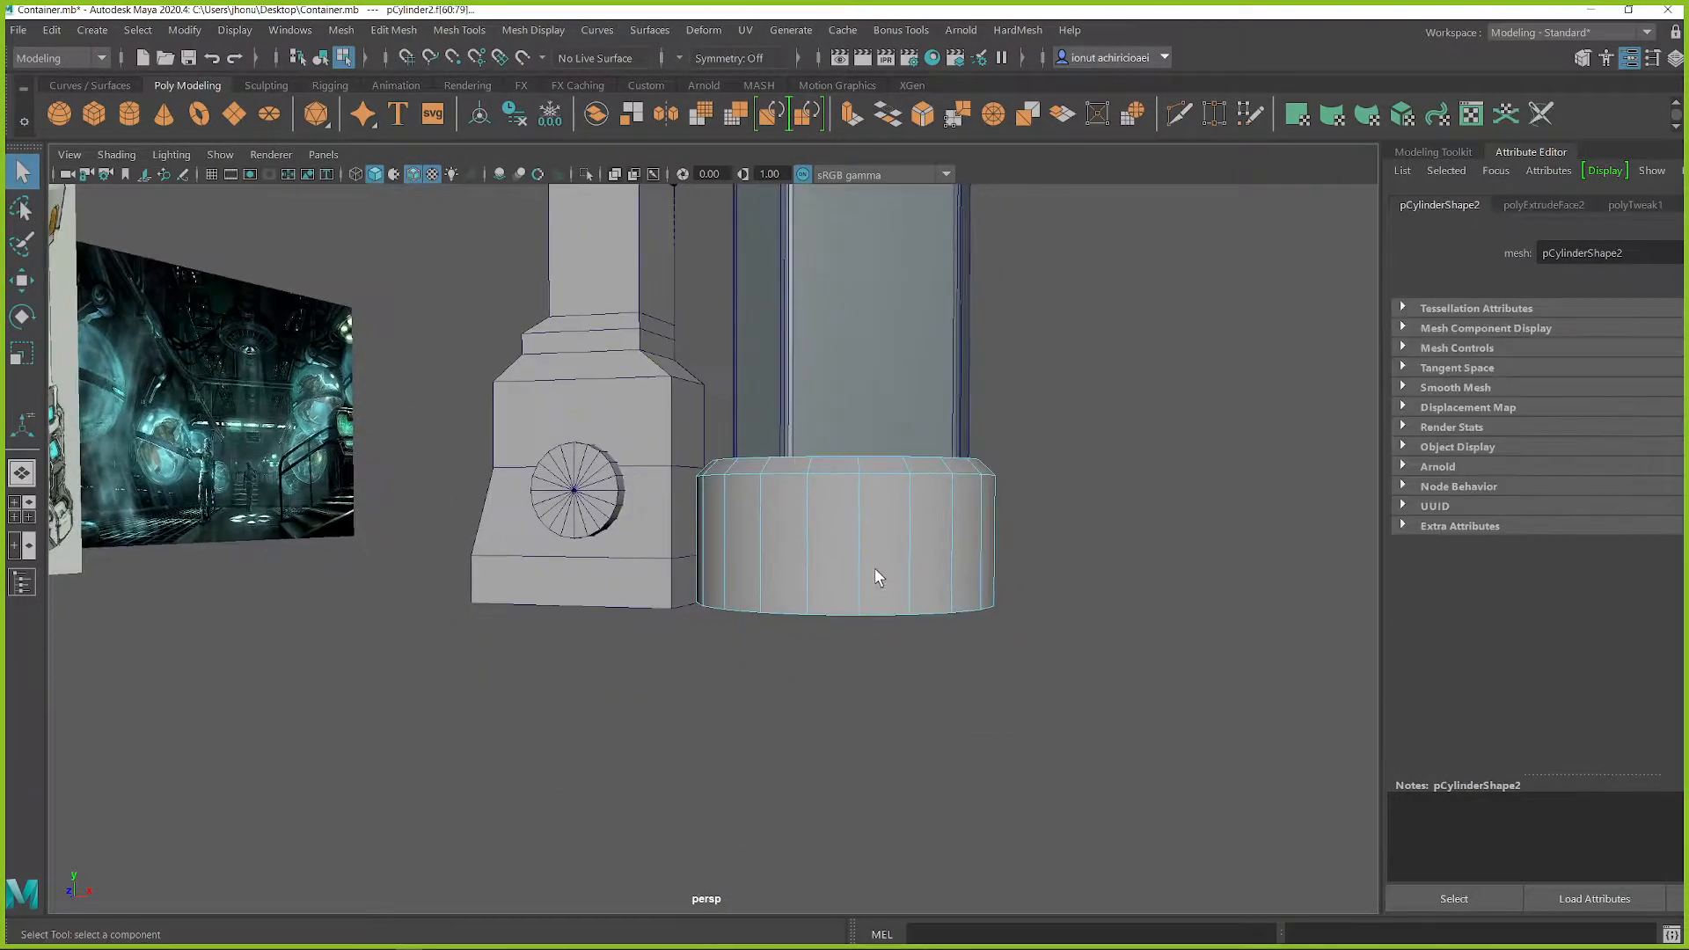
pyautogui.keyDown('alt'); pyautogui.moveTo(877, 577); pyautogui.dragTo(830, 528); pyautogui.keyUp('alt')
pyautogui.click(831, 528)
pyautogui.moveTo(830, 528); pyautogui.dragTo(847, 500, button='right')
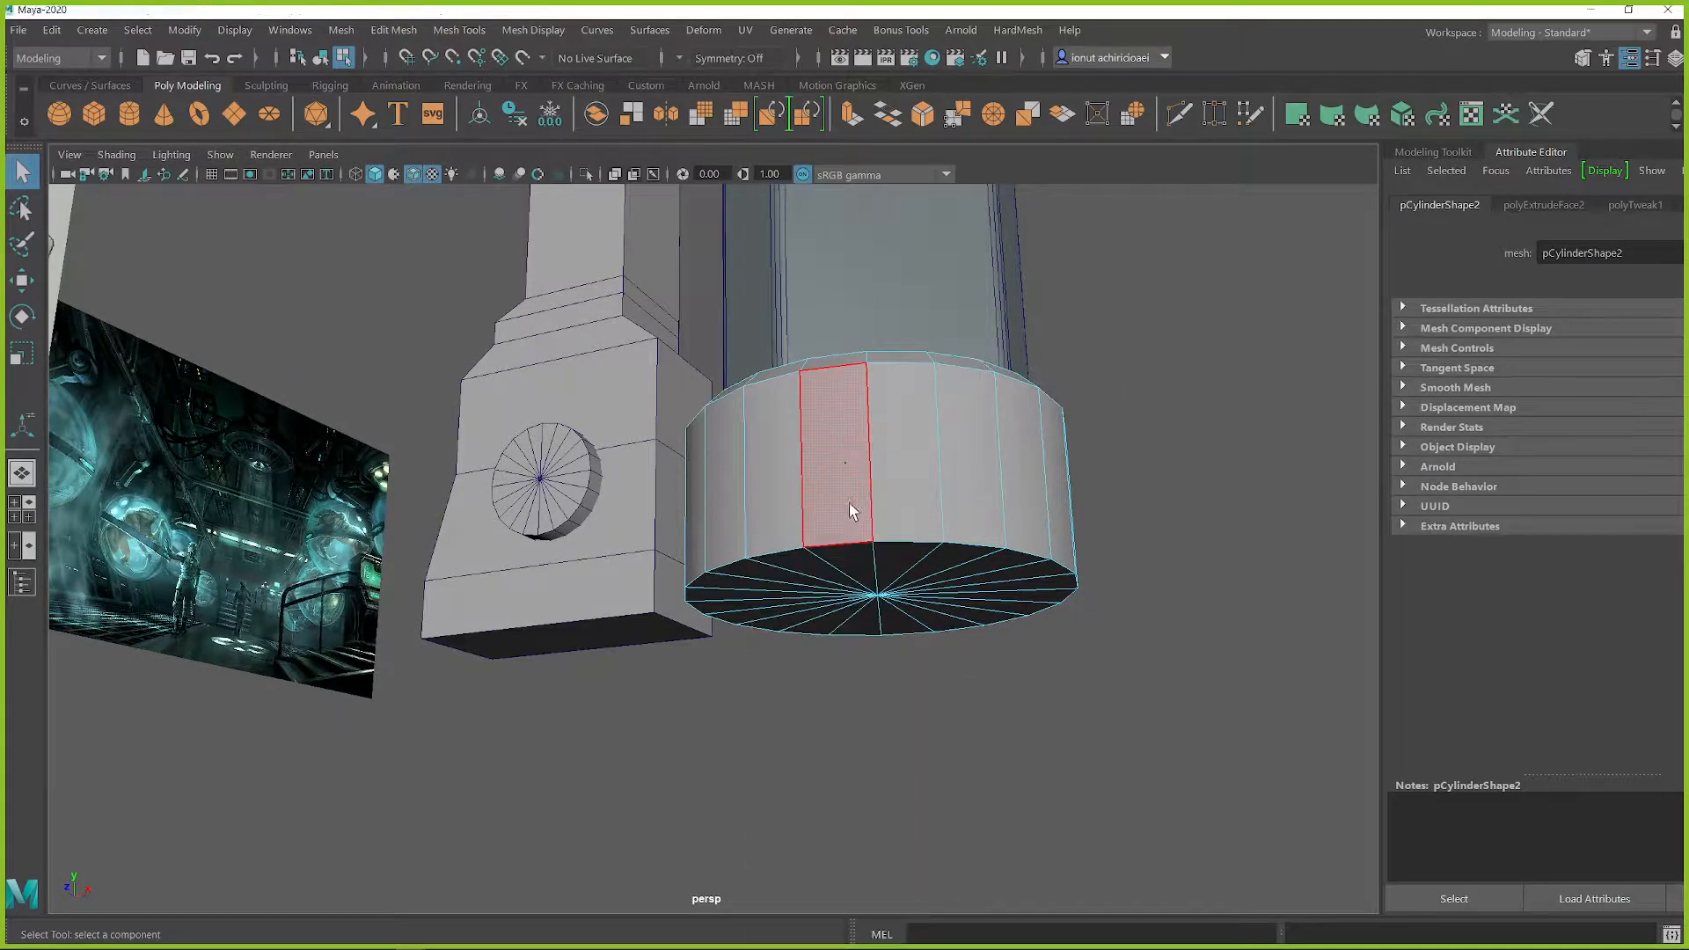
pyautogui.moveTo(850, 555)
pyautogui.mouseDown()
pyautogui.moveTo(887, 614)
pyautogui.moveTo(865, 561)
pyautogui.moveTo(832, 593)
pyautogui.mouseUp()
pyautogui.press('r')
pyautogui.keyDown('shift'); pyautogui.moveTo(867, 535); pyautogui.dragTo(858, 493); pyautogui.keyUp('shift')
# Step: Extrude the widened bottom faces of the base cap downward into a thin flange and return to object mode
pyautogui.press('w')
pyautogui.moveTo(849, 492); pyautogui.dragTo(852, 499)
pyautogui.scroll(-3, 894, 547)
pyautogui.press('q')
pyautogui.moveTo(889, 396); pyautogui.dragTo(995, 364, button='right')
pyautogui.keyDown('alt'); pyautogui.moveTo(960, 438); pyautogui.dragTo(846, 581); pyautogui.keyUp('alt')
pyautogui.click(1011, 536)
pyautogui.click(846, 581)
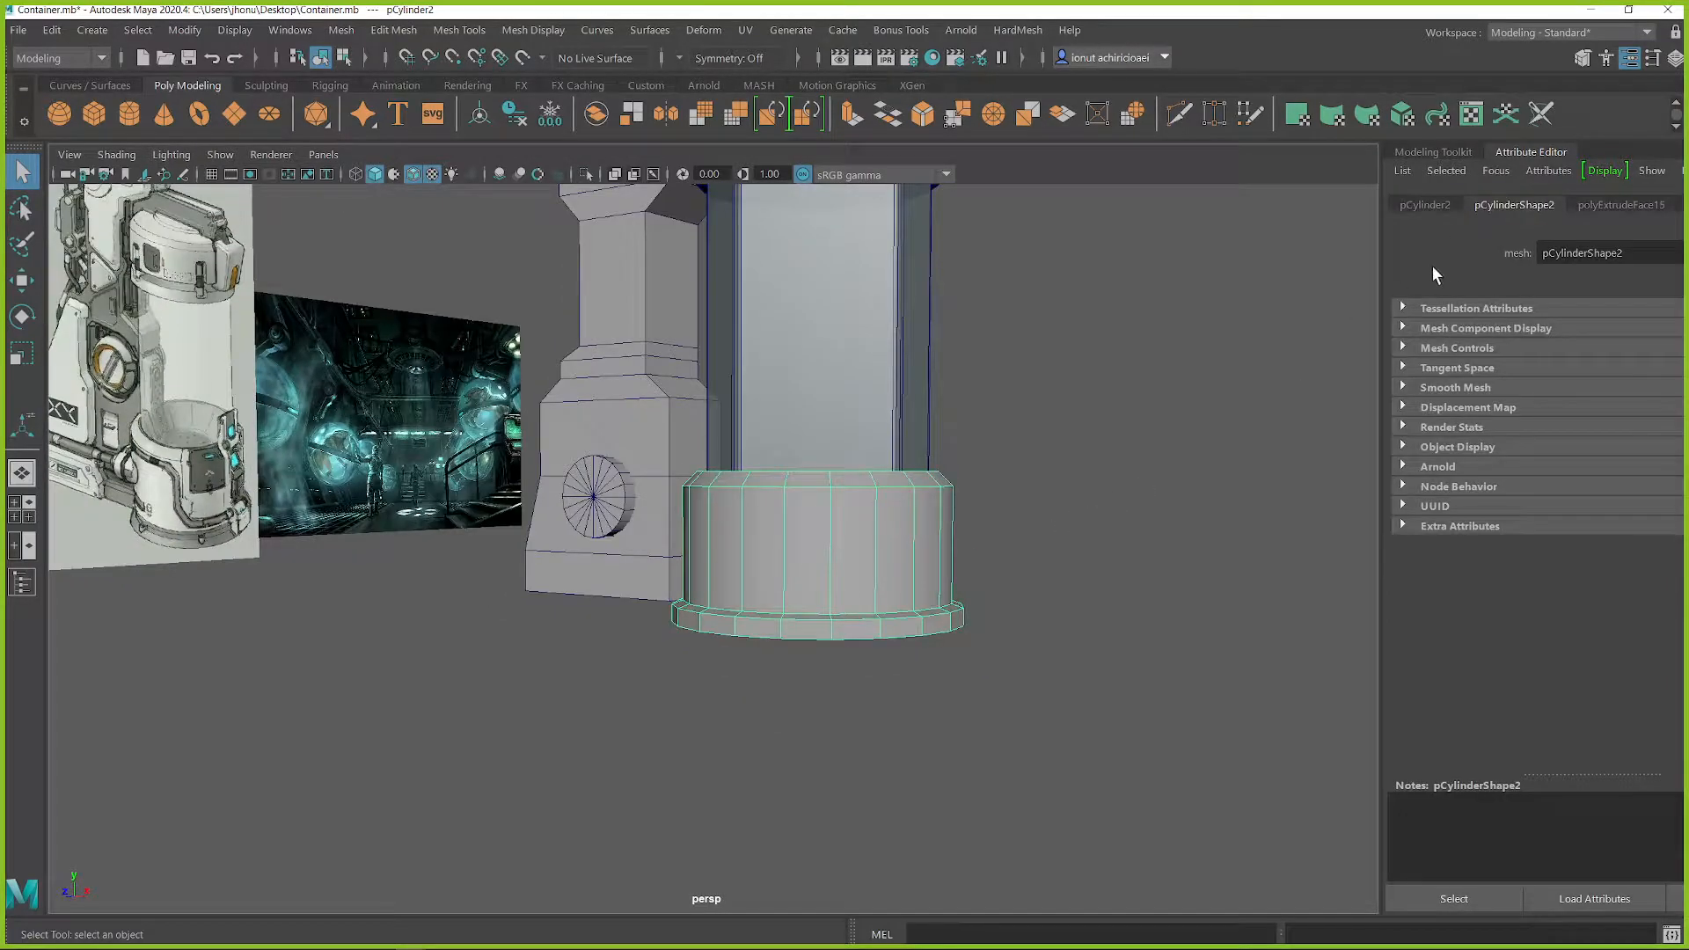
# Step: Review the base cap's transform and shape attributes, widening the attribute panel for more room
pyautogui.click(1426, 205)
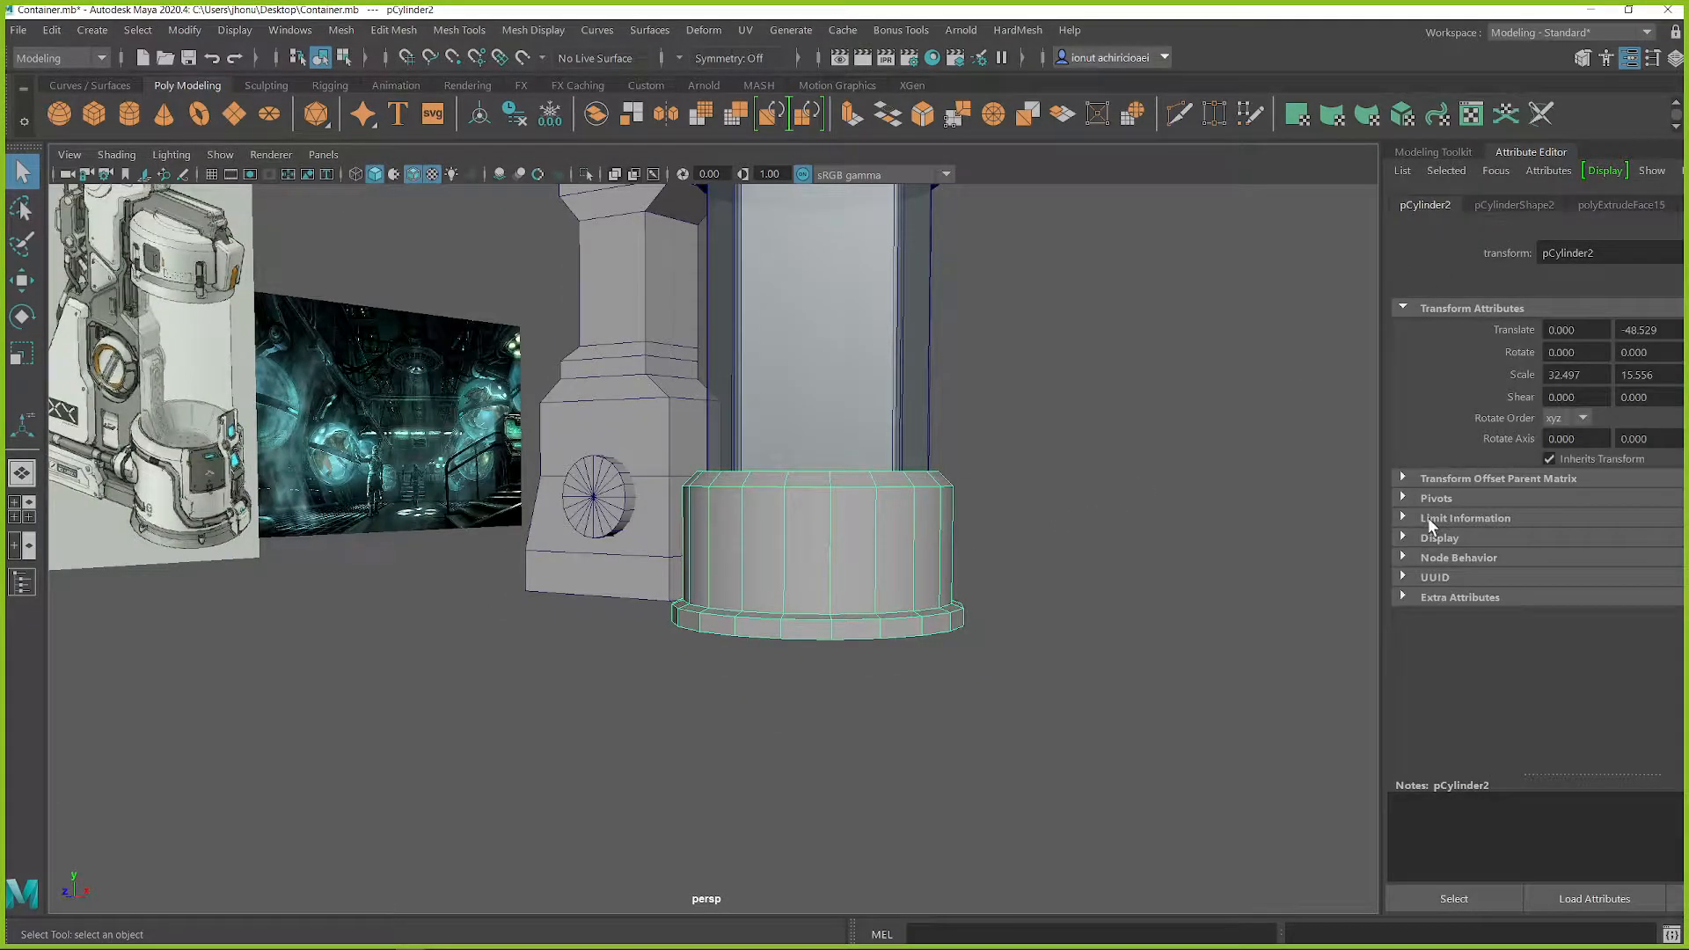
pyautogui.moveTo(1378, 366); pyautogui.dragTo(1306, 366)
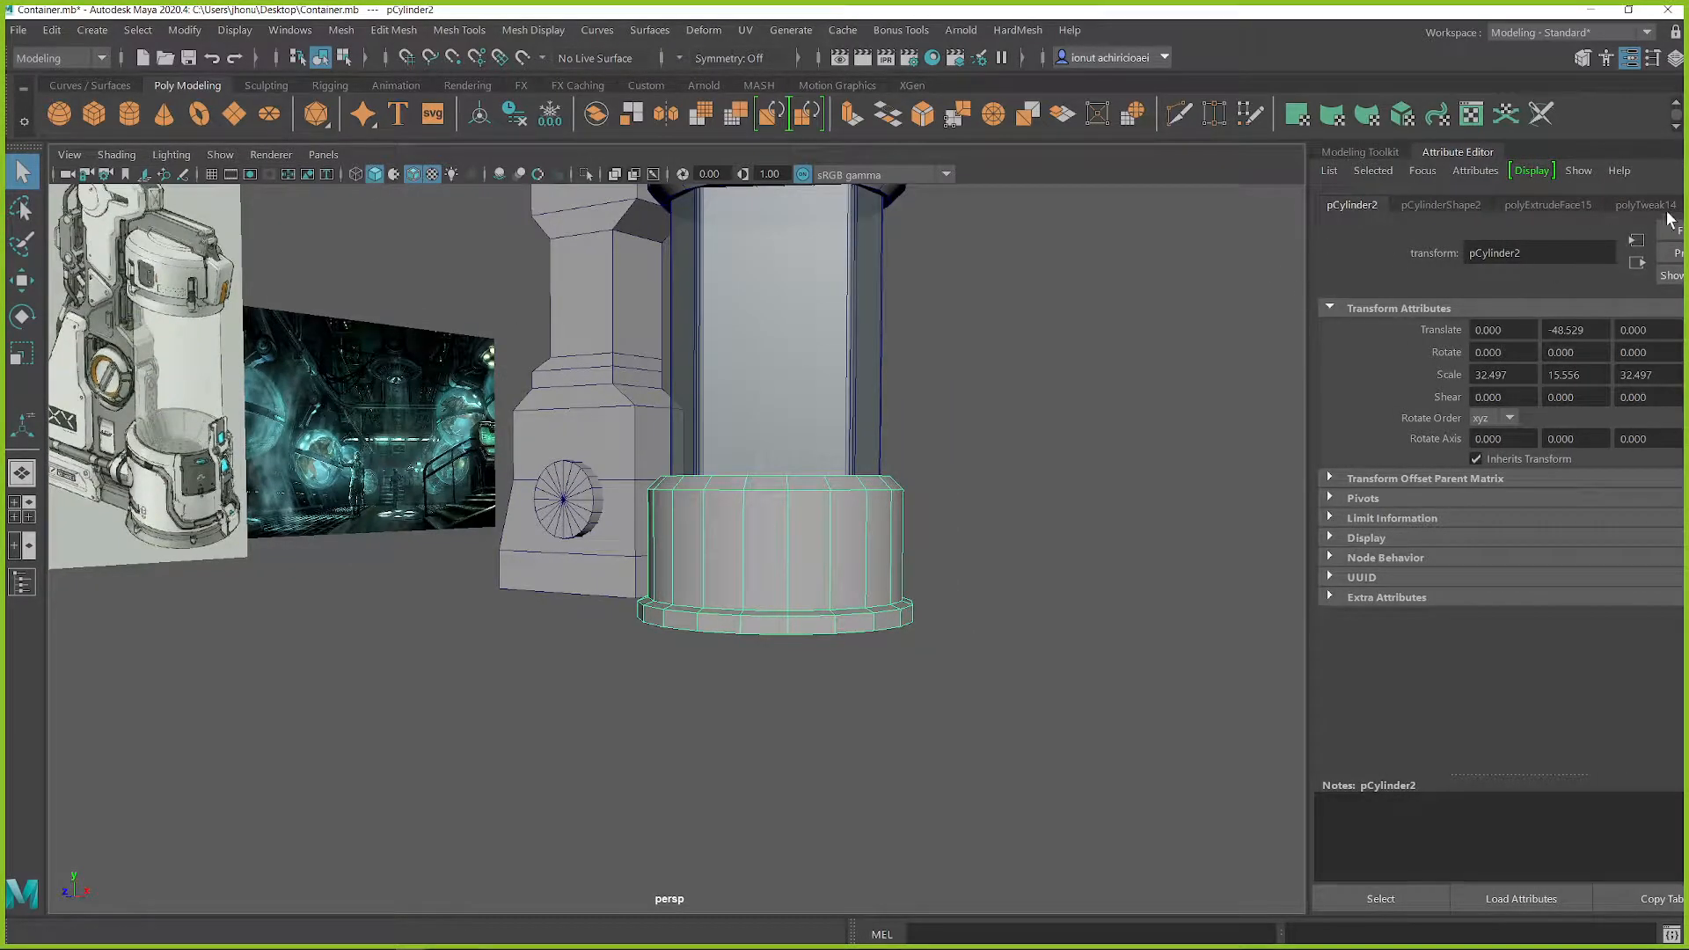
pyautogui.click(1426, 206)
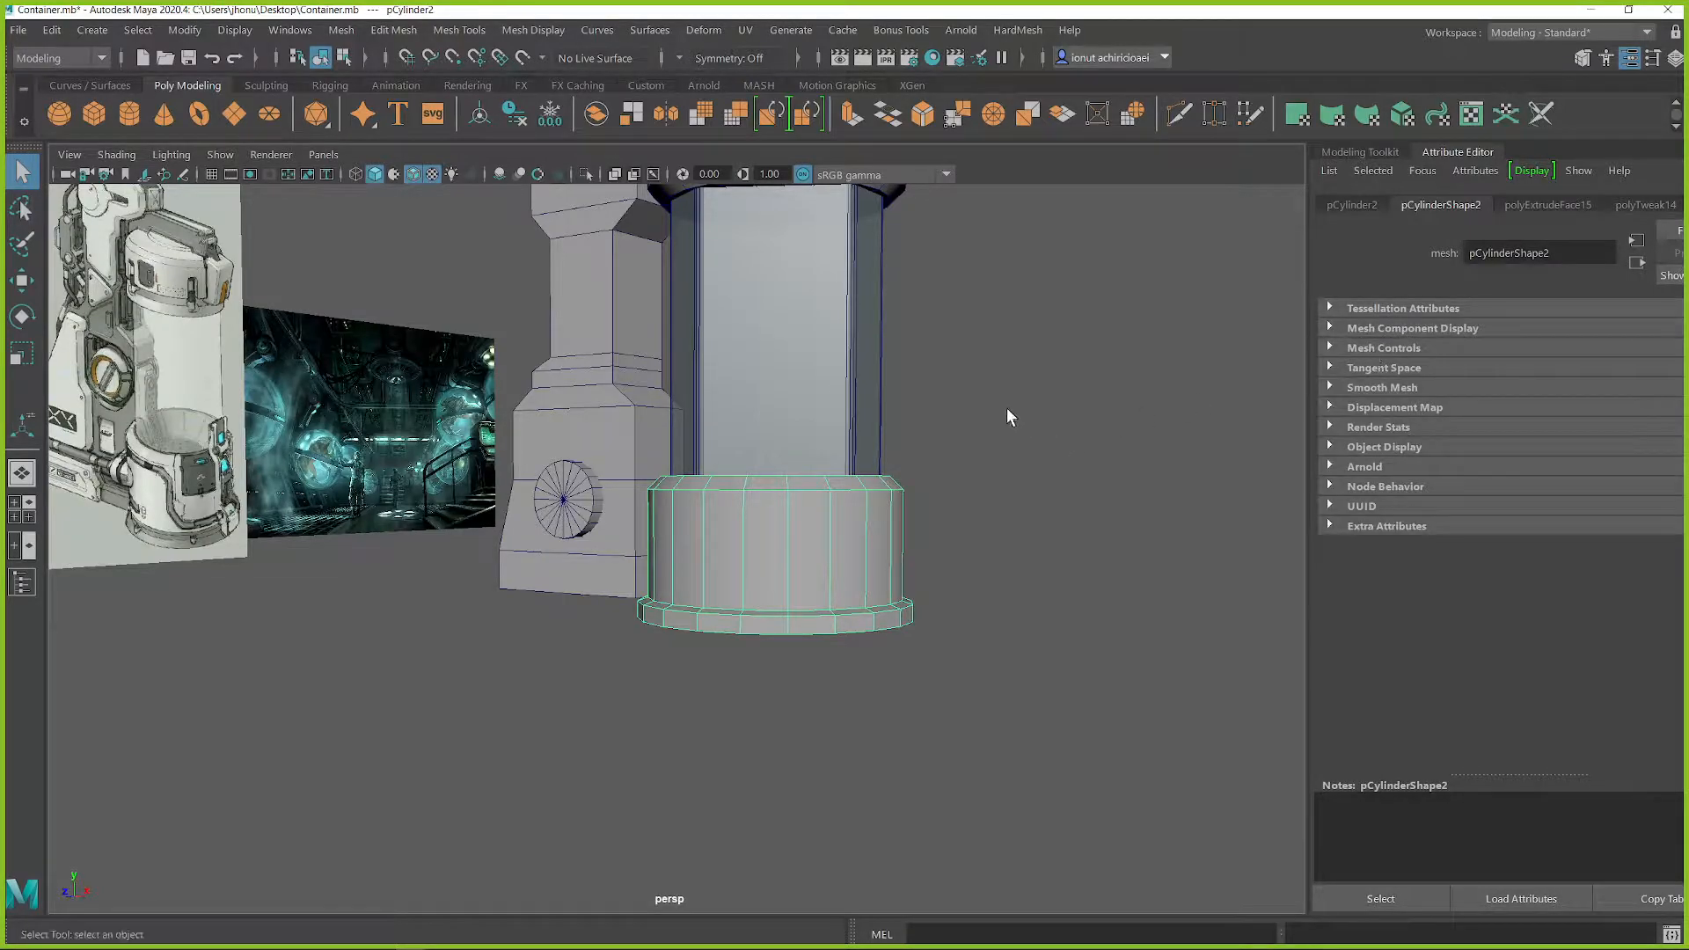
# Step: Try smoothing the base cap mesh, then undo the smooth
pyautogui.keyDown('alt'); pyautogui.moveTo(1021, 413); pyautogui.dragTo(984, 438); pyautogui.keyUp('alt')
pyautogui.keyDown('alt'); pyautogui.moveTo(984, 438); pyautogui.dragTo(1027, 535, button='right'); pyautogui.keyUp('alt')
pyautogui.keyDown('alt'); pyautogui.moveTo(1027, 535); pyautogui.dragTo(982, 388, button='middle'); pyautogui.keyUp('alt')
pyautogui.keyDown('shift'); pyautogui.rightClick(1030, 337); pyautogui.keyUp('shift')
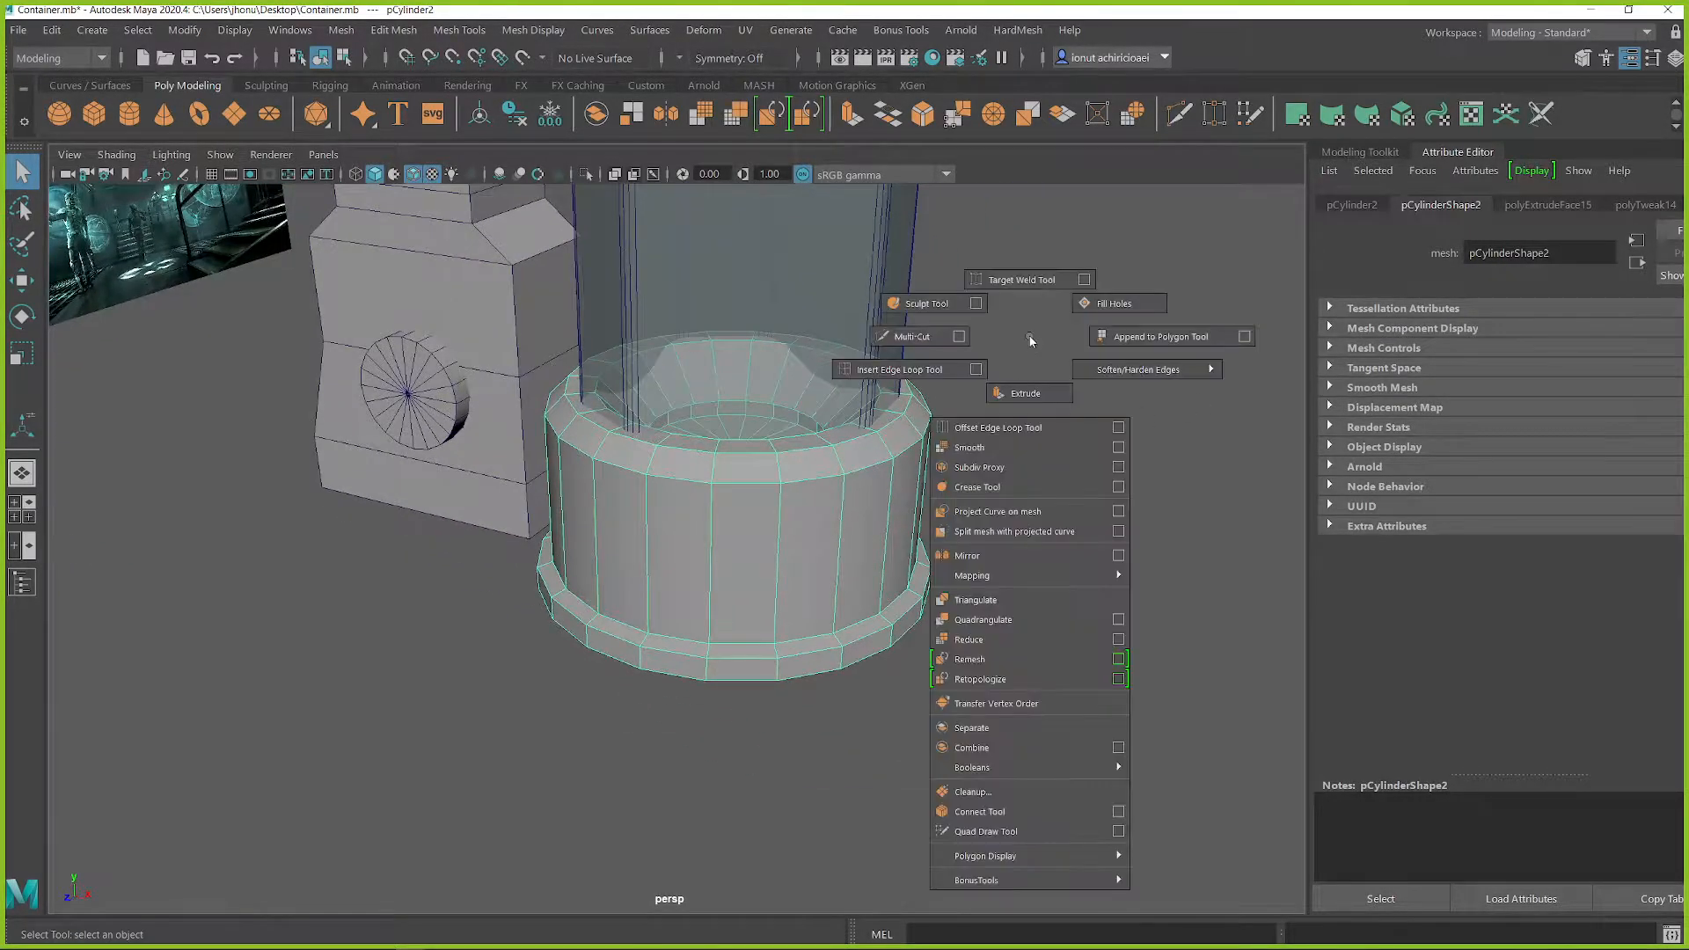
pyautogui.click(997, 447)
pyautogui.keyDown('alt'); pyautogui.moveTo(939, 475); pyautogui.dragTo(1078, 396); pyautogui.keyUp('alt')
pyautogui.hotkey('ctrl', 'z')
pyautogui.press('q')
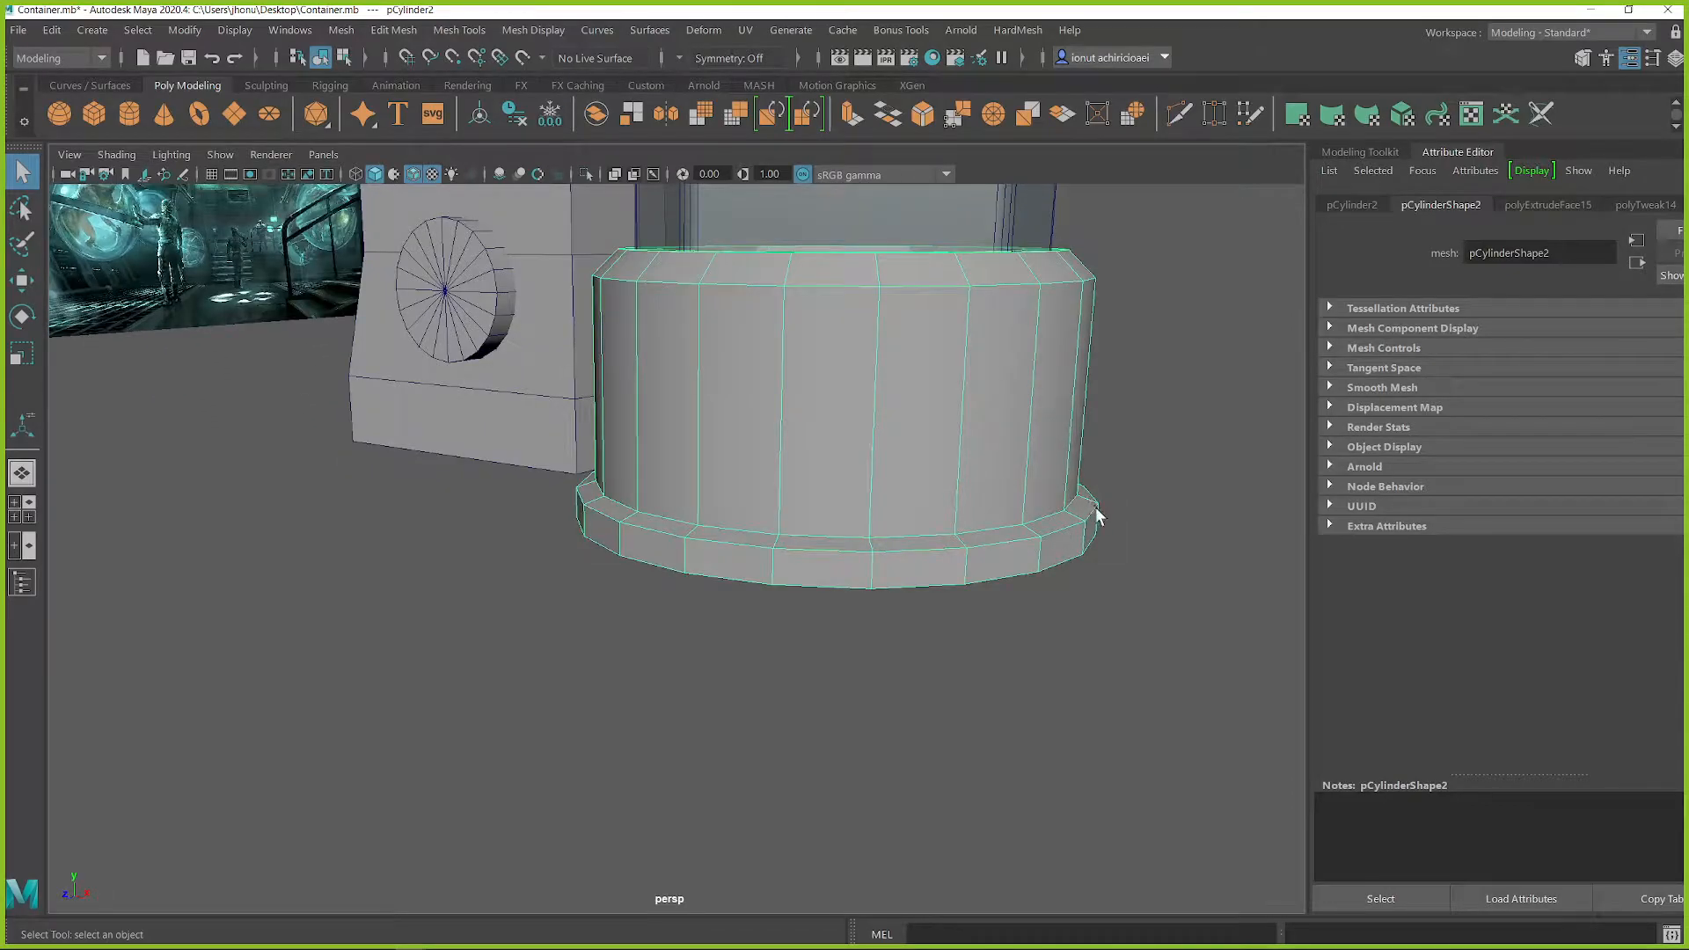
# Step: Inspect the base cap's flange and rim topology, selecting the edge loop where the wall meets the flange
pyautogui.keyDown('alt'); pyautogui.moveTo(1087, 528); pyautogui.dragTo(886, 502); pyautogui.keyUp('alt')
pyautogui.keyDown('alt'); pyautogui.moveTo(886, 501); pyautogui.dragTo(1115, 621, button='right'); pyautogui.keyUp('alt')
pyautogui.keyDown('alt'); pyautogui.moveTo(1115, 621); pyautogui.dragTo(1011, 505, button='middle'); pyautogui.keyUp('alt')
pyautogui.keyDown('alt'); pyautogui.moveTo(976, 497); pyautogui.dragTo(1018, 523, button='right'); pyautogui.keyUp('alt')
pyautogui.keyDown('alt'); pyautogui.moveTo(1061, 410); pyautogui.dragTo(1093, 486); pyautogui.keyUp('alt')
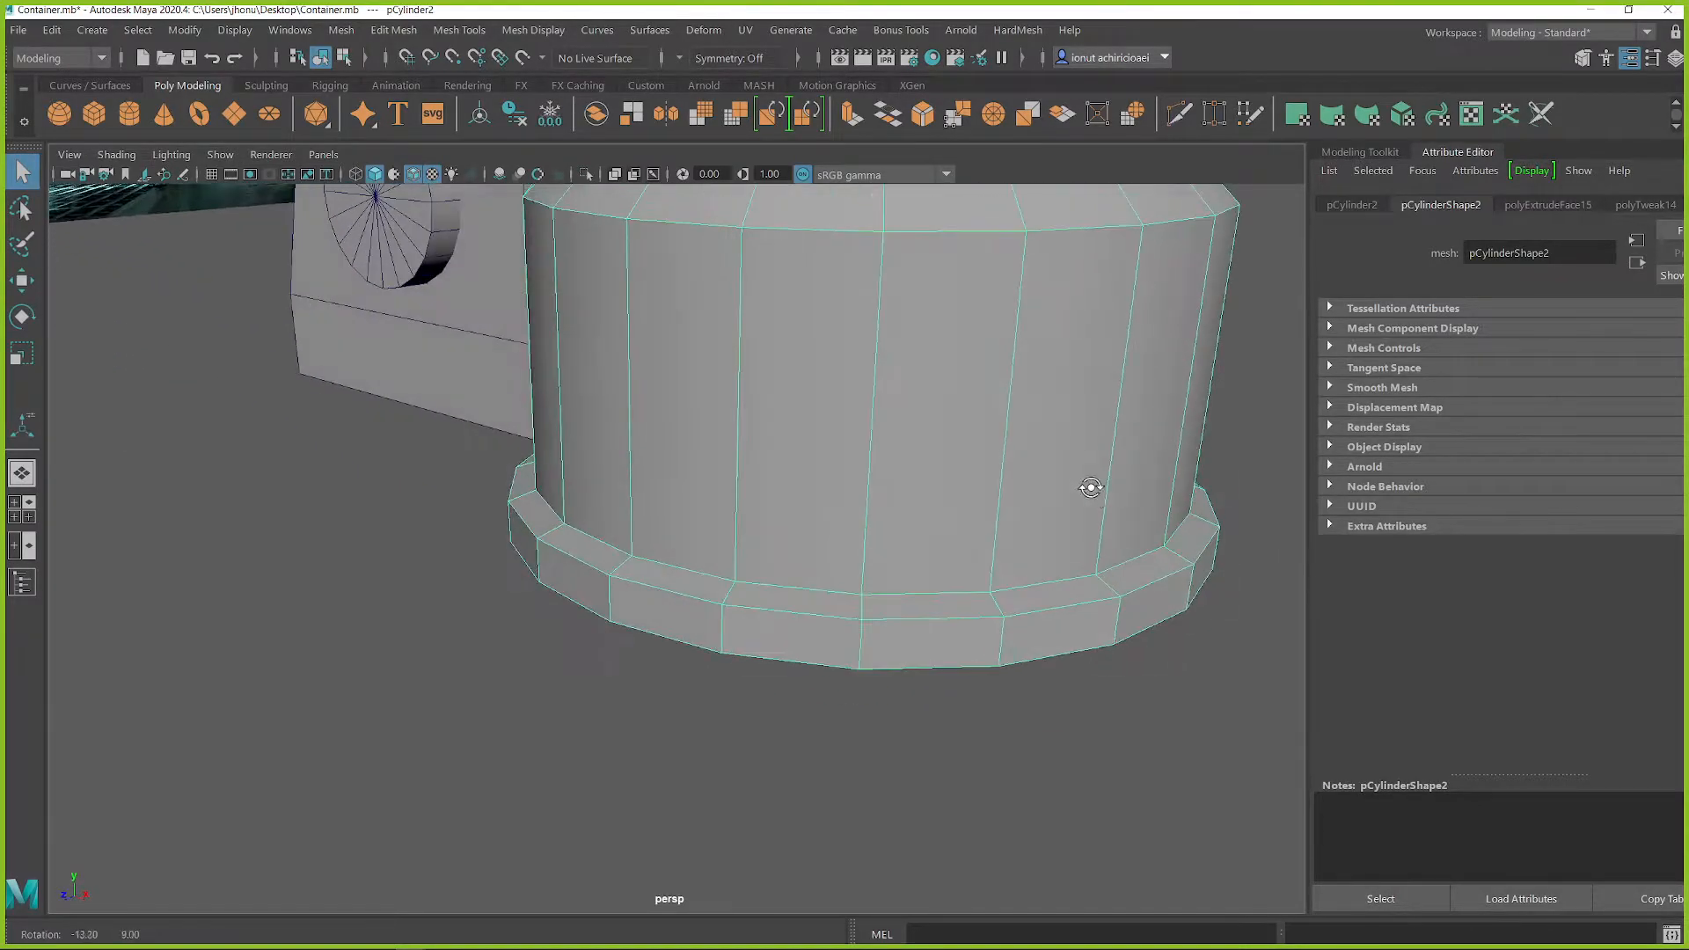
pyautogui.keyDown('alt'); pyautogui.moveTo(1174, 468); pyautogui.dragTo(1019, 516, button='middle'); pyautogui.keyUp('alt')
pyautogui.keyDown('alt'); pyautogui.moveTo(1019, 517); pyautogui.dragTo(986, 466); pyautogui.keyUp('alt')
pyautogui.moveTo(963, 393); pyautogui.dragTo(962, 334, button='right')
pyautogui.doubleClick(968, 647)
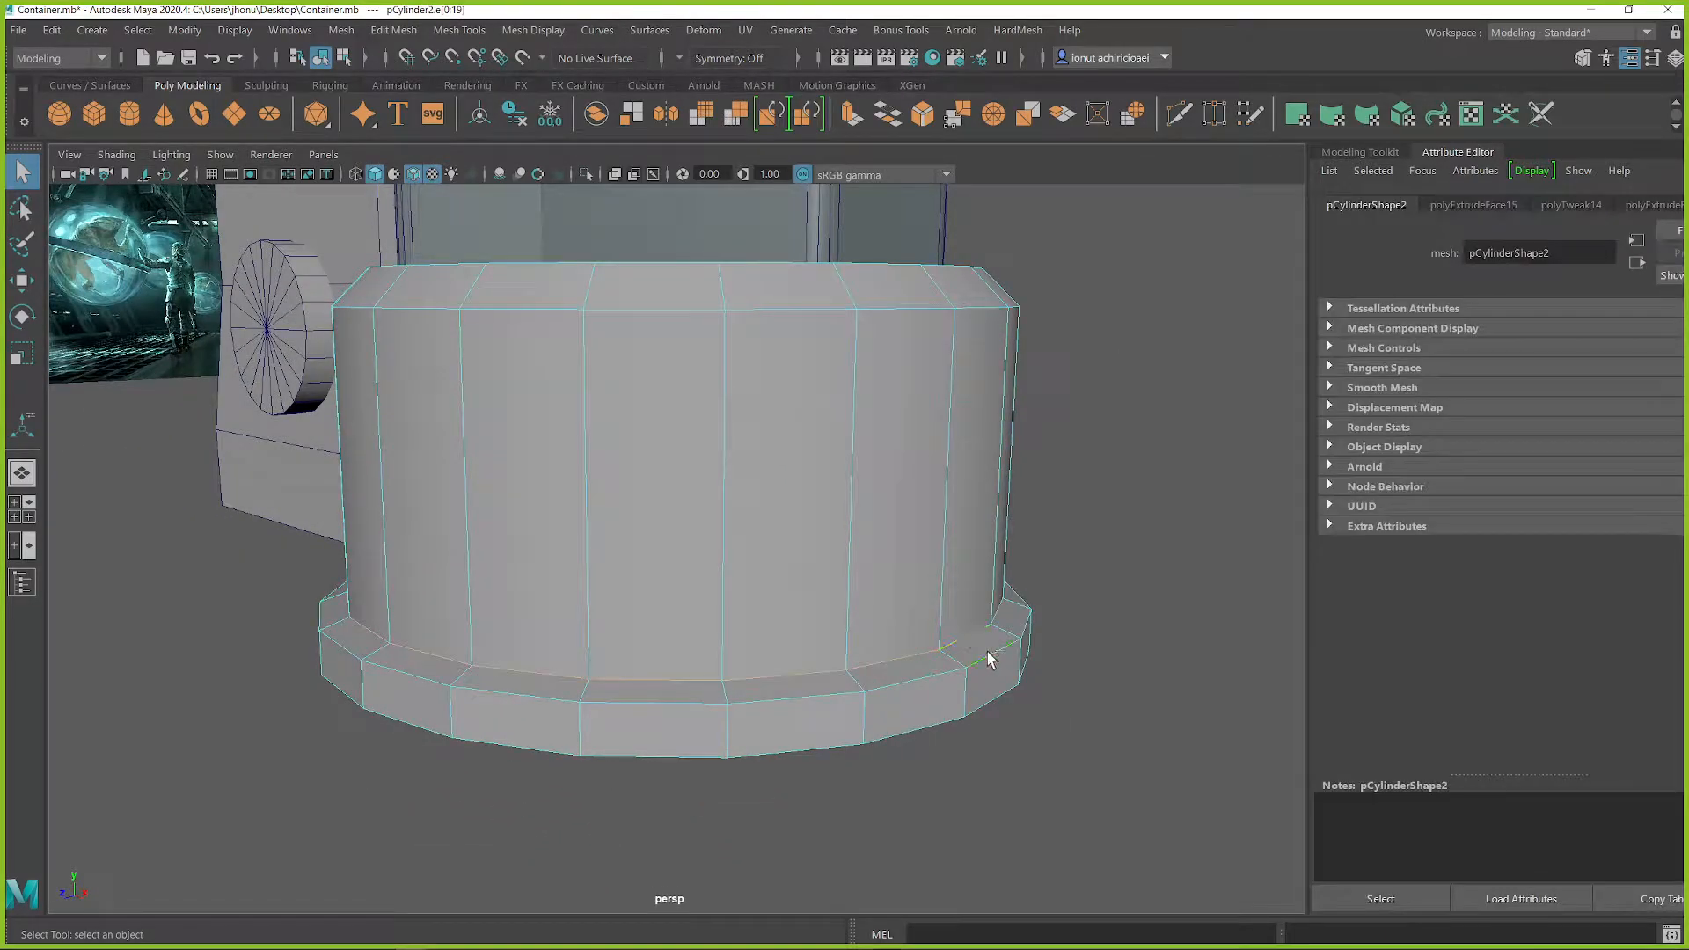
pyautogui.keyDown('alt'); pyautogui.moveTo(966, 550); pyautogui.dragTo(970, 528); pyautogui.keyUp('alt')
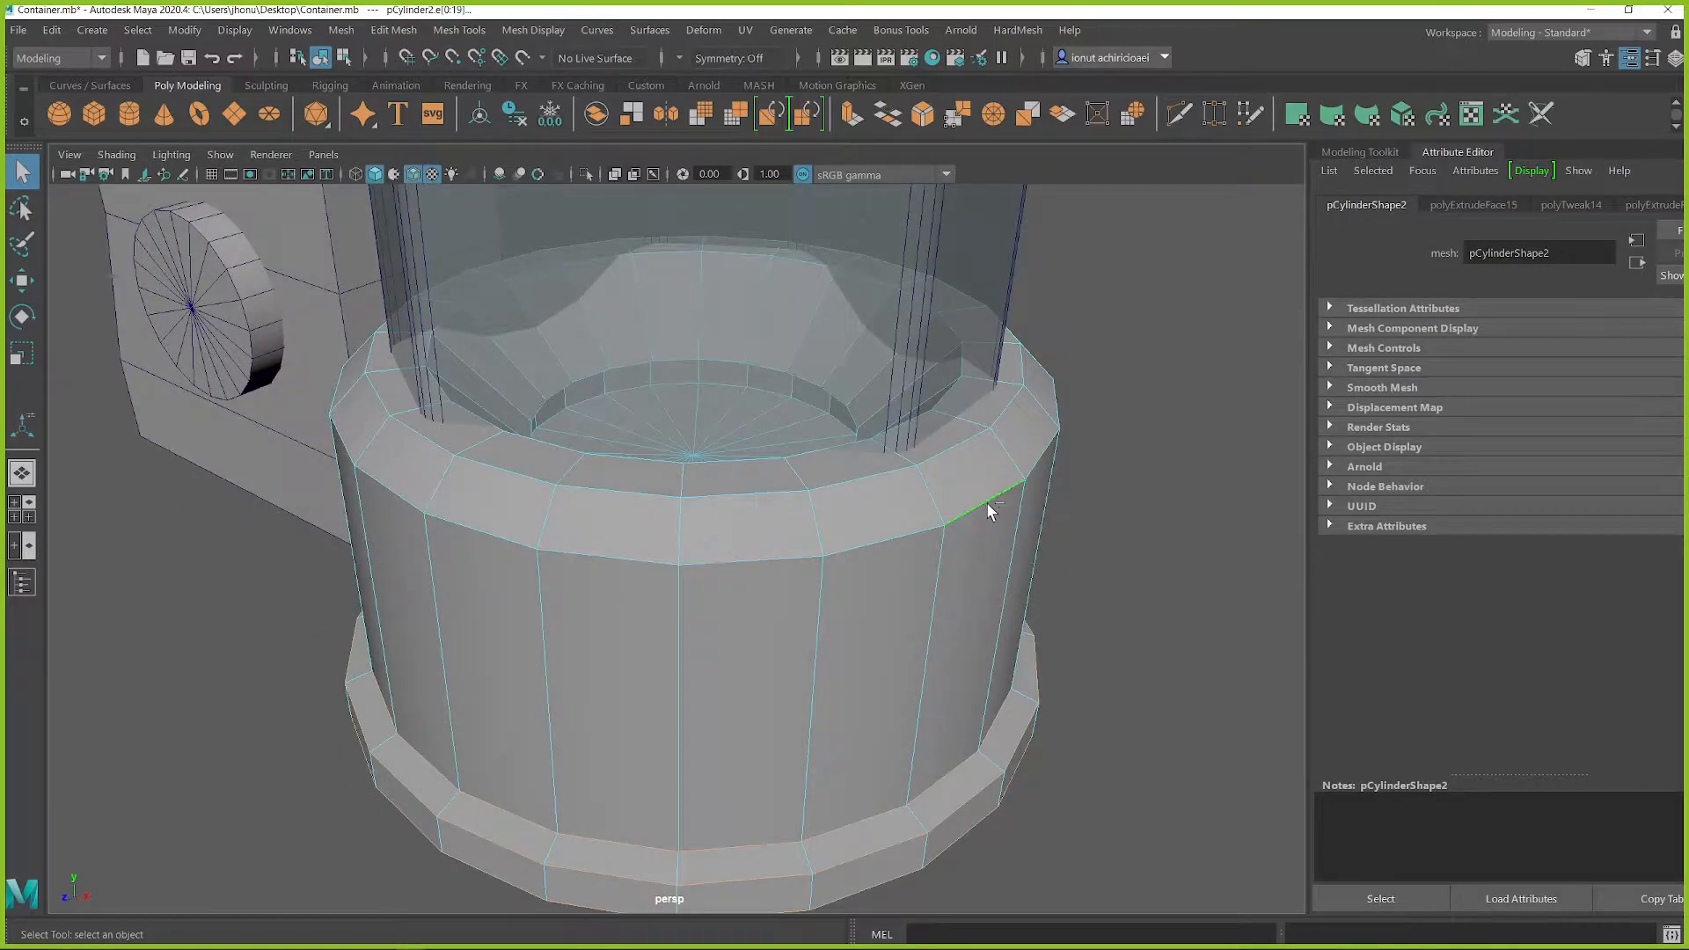
# Step: Delete surplus edges around the recessed dish inside the base cap, undoing unwanted changes
pyautogui.keyDown('alt'); pyautogui.moveTo(842, 392); pyautogui.dragTo(799, 368); pyautogui.keyUp('alt')
pyautogui.keyDown('alt'); pyautogui.moveTo(798, 368); pyautogui.dragTo(742, 562, button='middle'); pyautogui.keyUp('alt')
pyautogui.scroll(5, 742, 561)
pyautogui.keyDown('alt'); pyautogui.moveTo(742, 561); pyautogui.dragTo(756, 566); pyautogui.keyUp('alt')
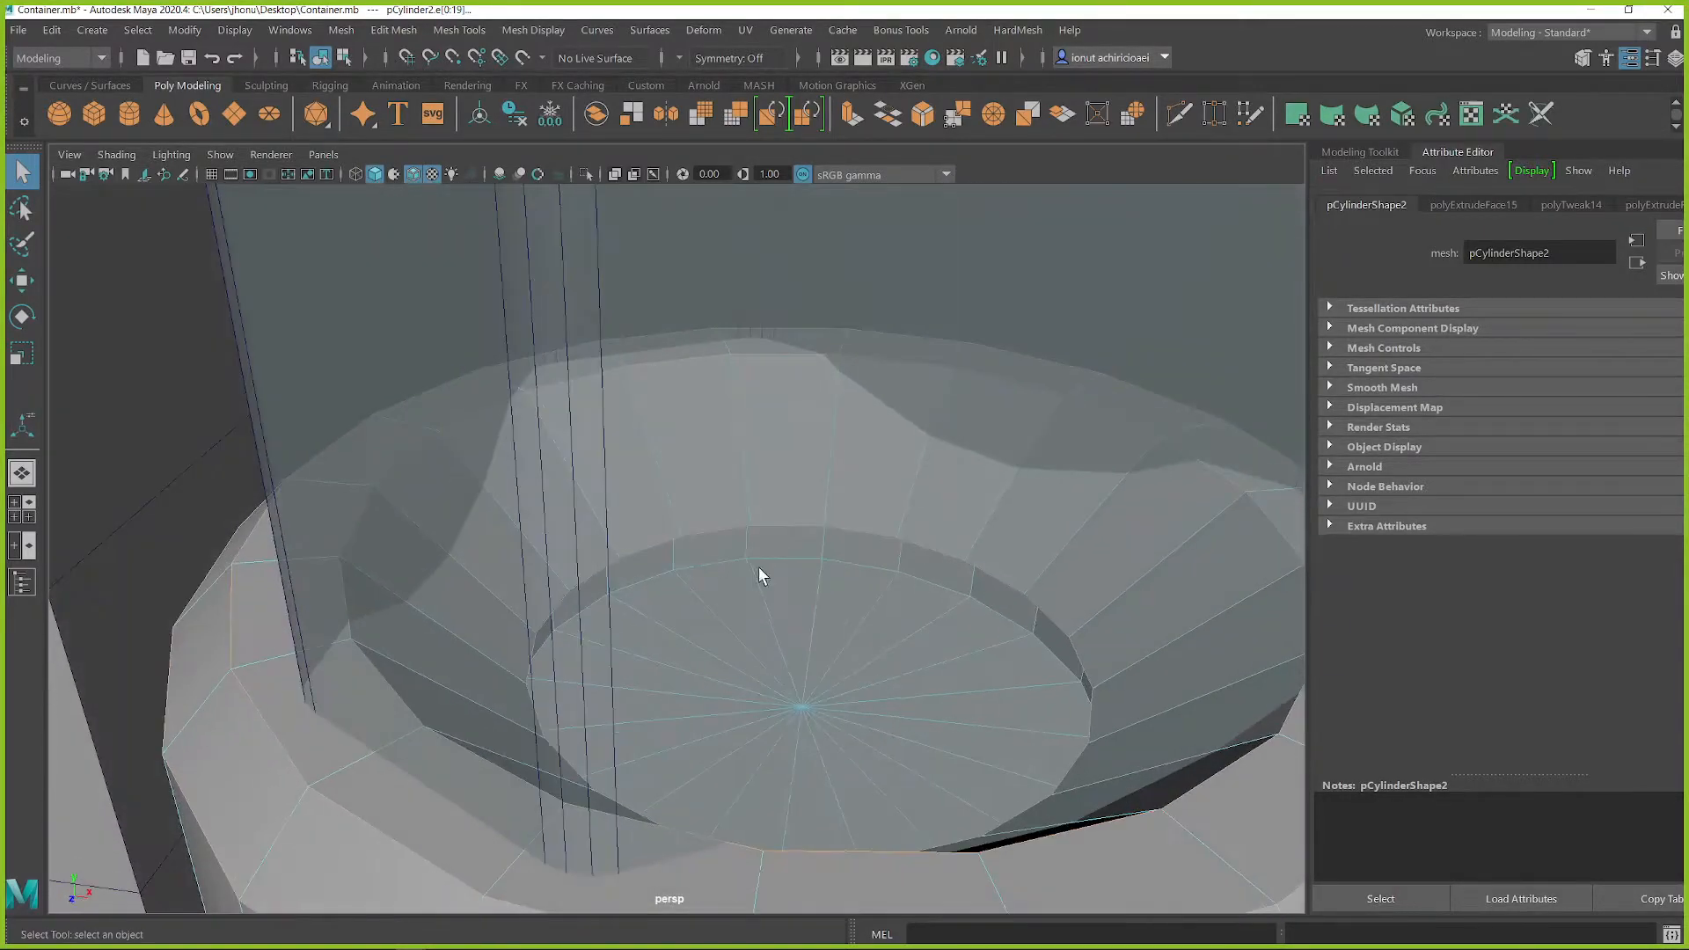
pyautogui.doubleClick(841, 521)
pyautogui.press('f')
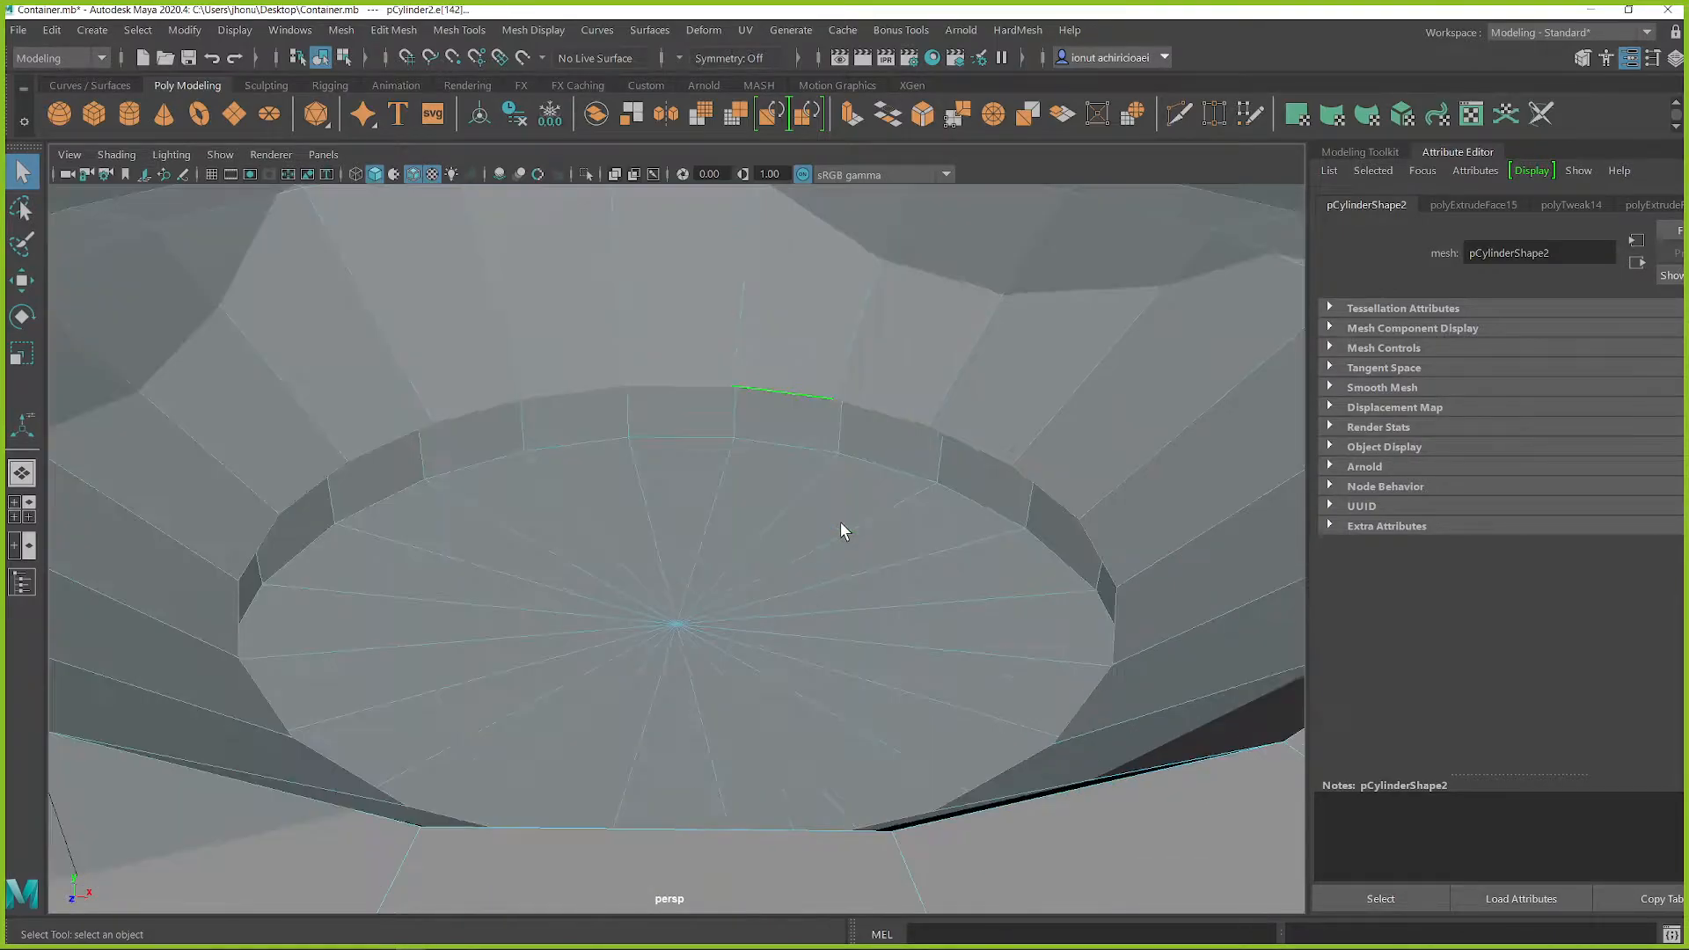
pyautogui.scroll(6, 886, 493)
pyautogui.keyDown('alt'); pyautogui.moveTo(924, 452); pyautogui.dragTo(1120, 464); pyautogui.keyUp('alt')
pyautogui.keyDown('alt'); pyautogui.moveTo(736, 452); pyautogui.dragTo(445, 683); pyautogui.keyUp('alt')
pyautogui.hotkey('ctrl', 'z')
pyautogui.hotkey('ctrl', 'z')
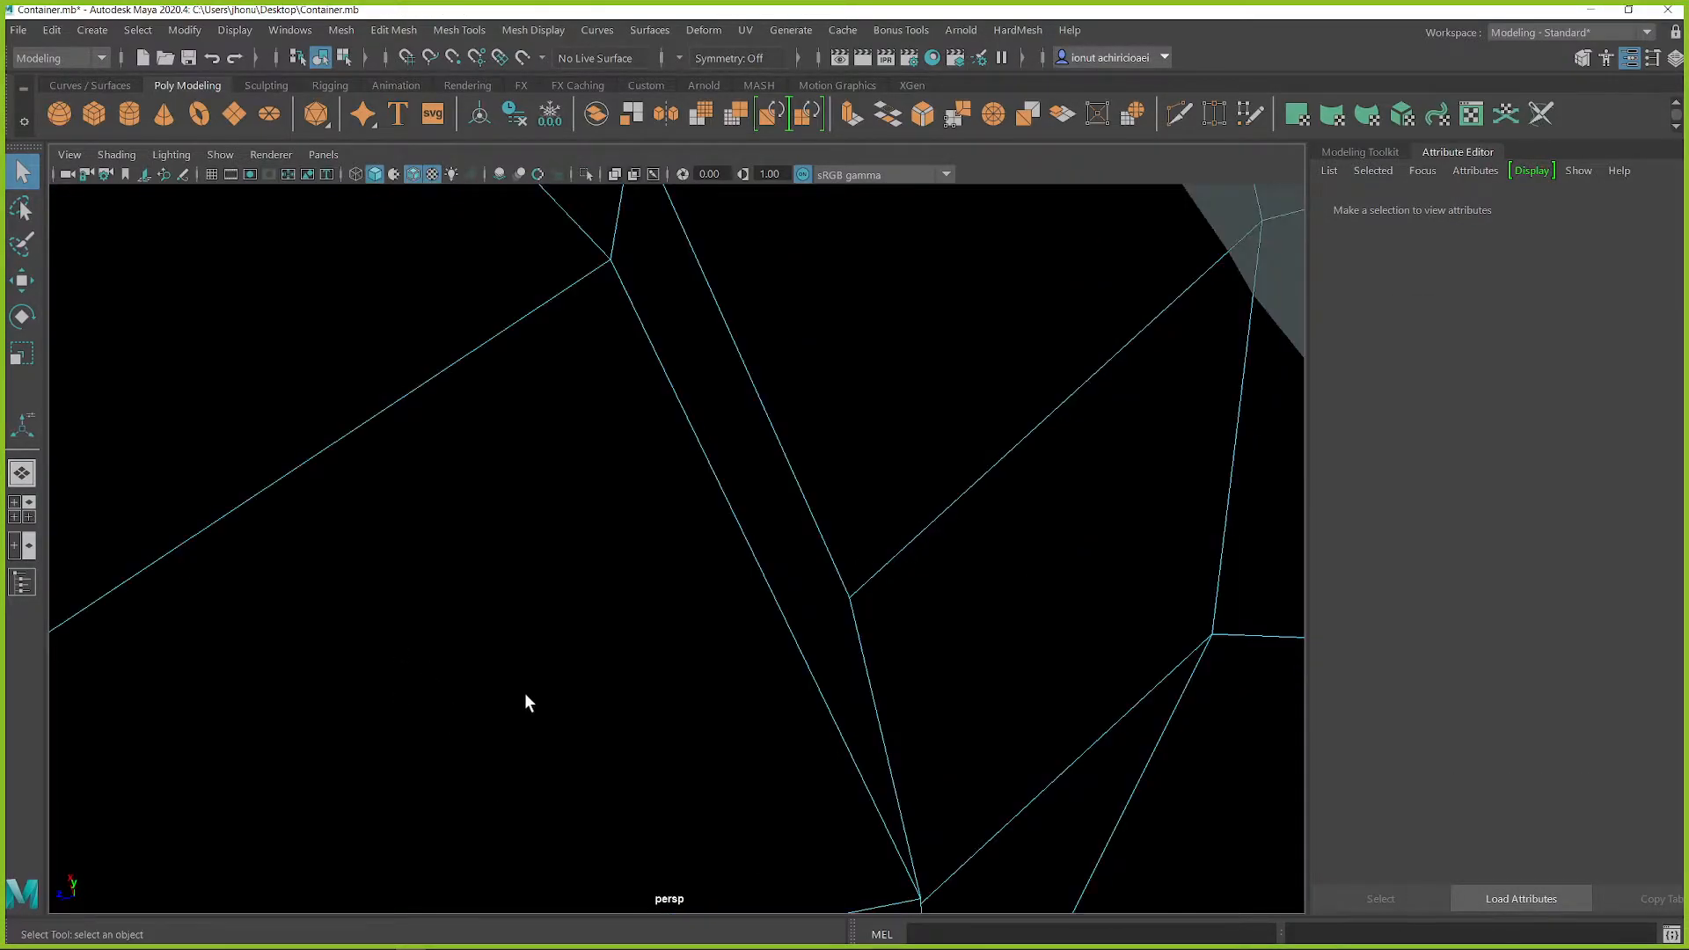
# Step: Examine the side housing, glass tube and base from several angles and compare them with the concept image
pyautogui.keyDown('alt'); pyautogui.moveTo(1055, 361); pyautogui.dragTo(914, 454); pyautogui.keyUp('alt')
pyautogui.scroll(-4, 783, 584)
pyautogui.keyDown('alt'); pyautogui.moveTo(764, 570); pyautogui.dragTo(827, 586, button='middle'); pyautogui.keyUp('alt')
pyautogui.scroll(-5, 774, 549)
pyautogui.keyDown('alt'); pyautogui.moveTo(705, 490); pyautogui.dragTo(802, 570, button='middle'); pyautogui.keyUp('alt')
pyautogui.keyDown('alt'); pyautogui.moveTo(824, 571); pyautogui.dragTo(635, 554); pyautogui.keyUp('alt')
pyautogui.keyDown('alt'); pyautogui.moveTo(635, 554); pyautogui.dragTo(788, 568, button='middle'); pyautogui.keyUp('alt')
pyautogui.scroll(4, 788, 568)
pyautogui.keyDown('alt'); pyautogui.moveTo(789, 568); pyautogui.dragTo(908, 588); pyautogui.keyUp('alt')
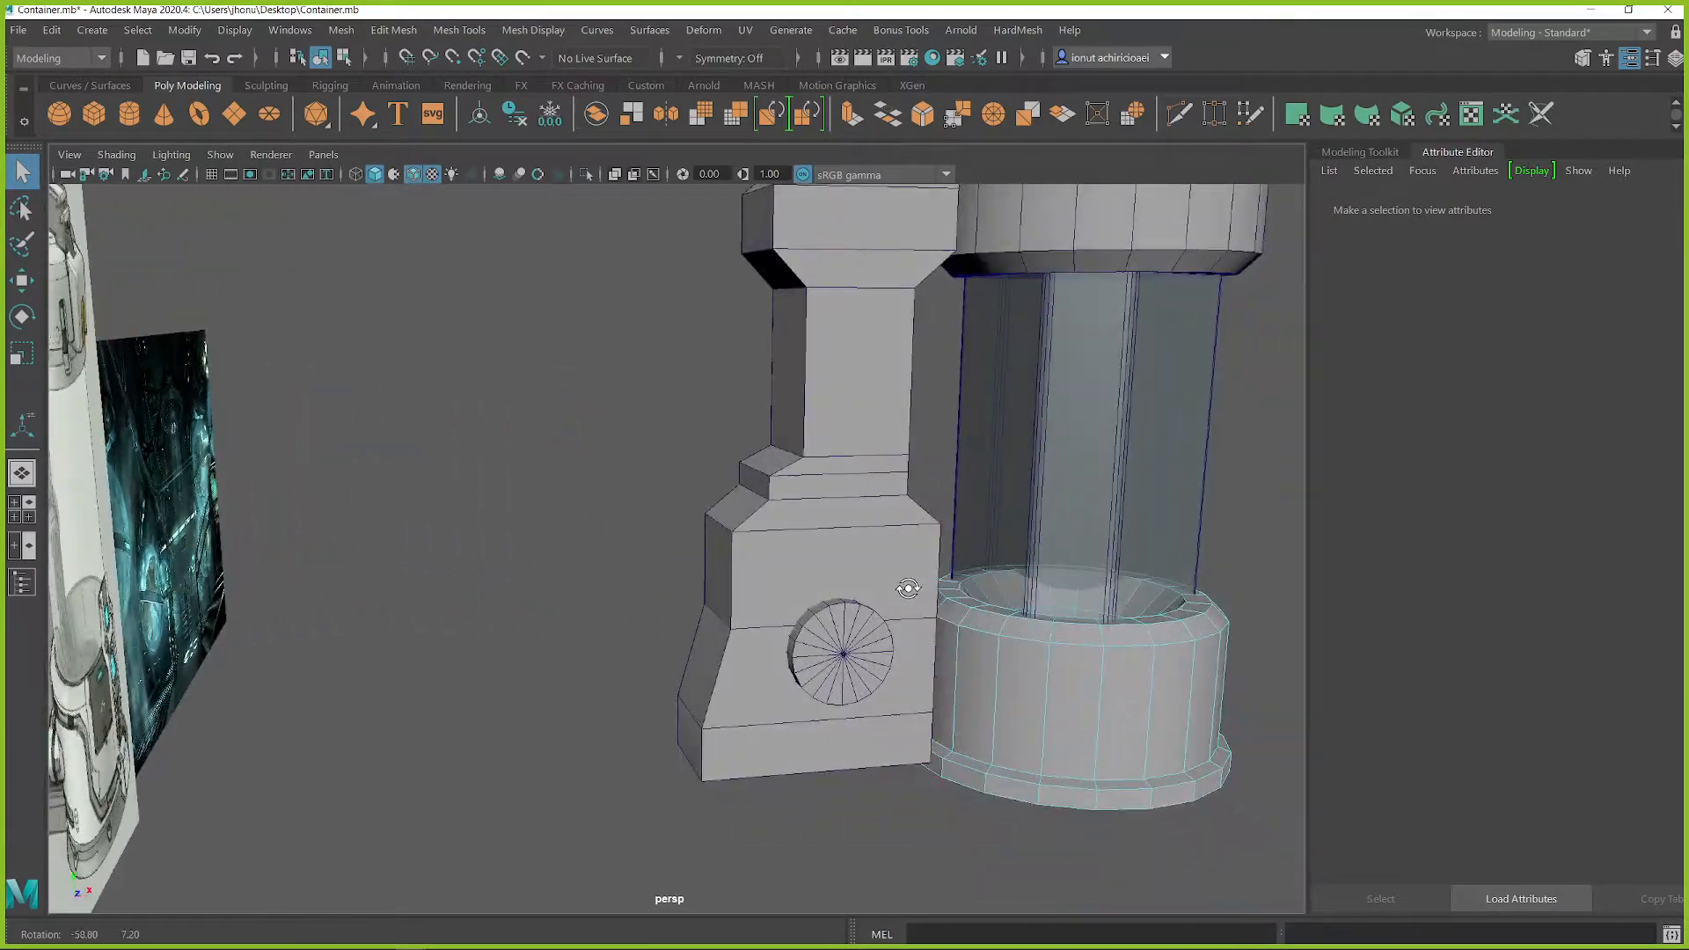
pyautogui.keyDown('alt'); pyautogui.moveTo(785, 500); pyautogui.dragTo(737, 529); pyautogui.keyUp('alt')
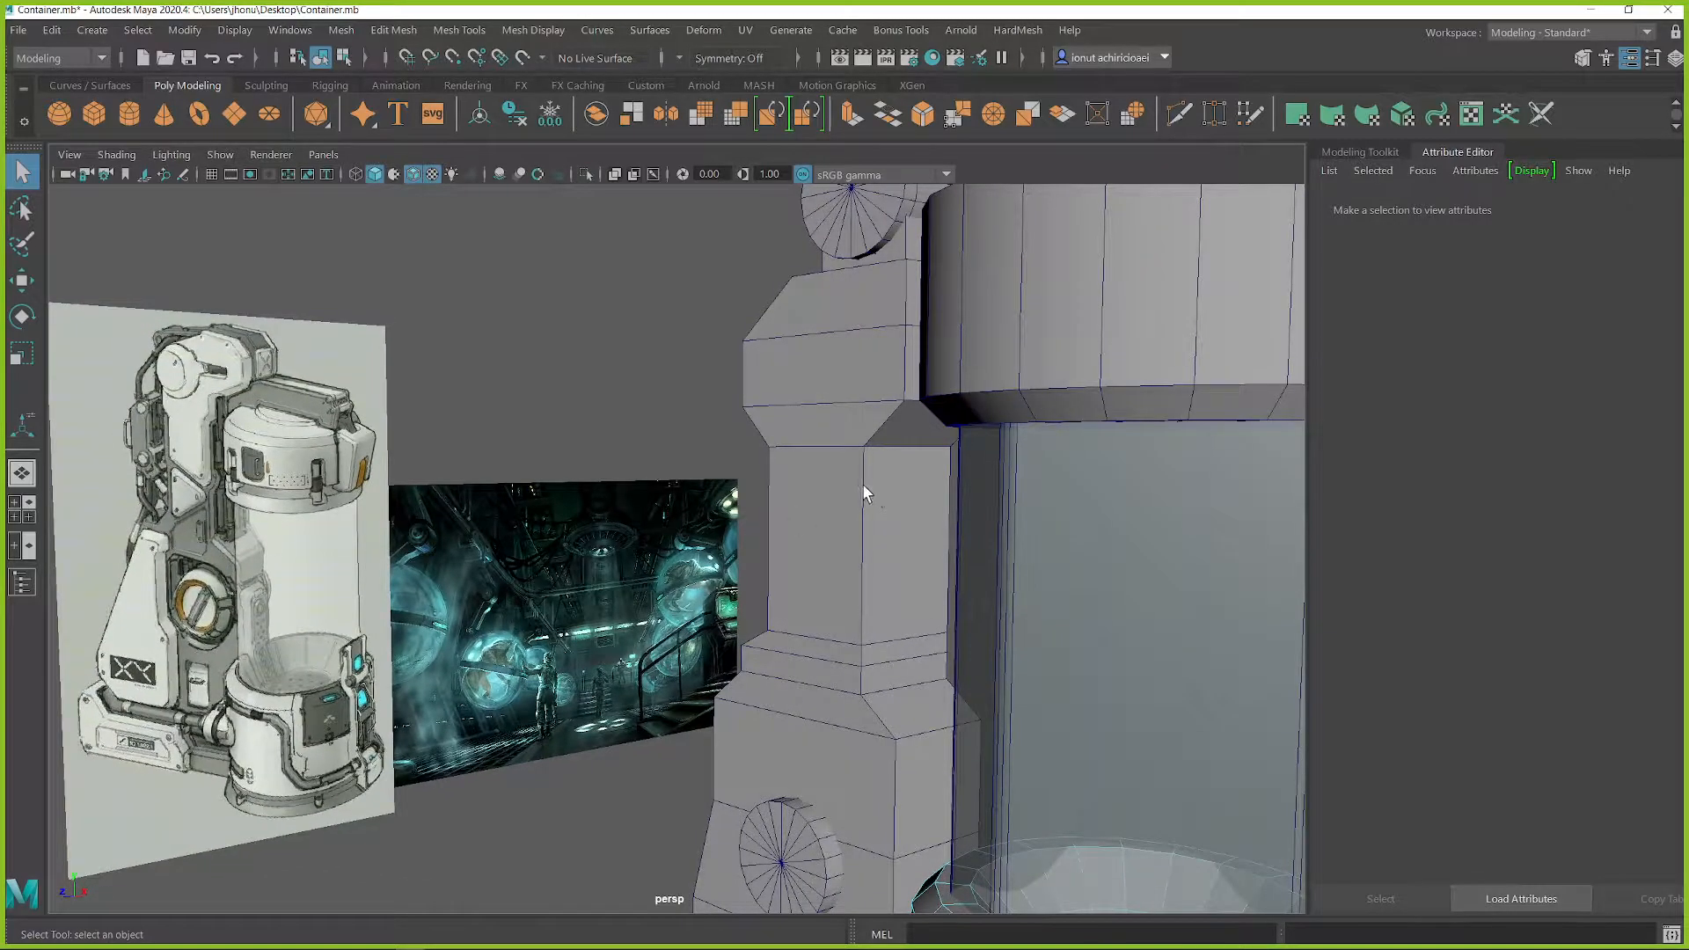
pyautogui.keyDown('alt'); pyautogui.moveTo(880, 482); pyautogui.dragTo(929, 447); pyautogui.keyUp('alt')
pyautogui.keyDown('alt'); pyautogui.moveTo(929, 447); pyautogui.dragTo(890, 497, button='middle'); pyautogui.keyUp('alt')
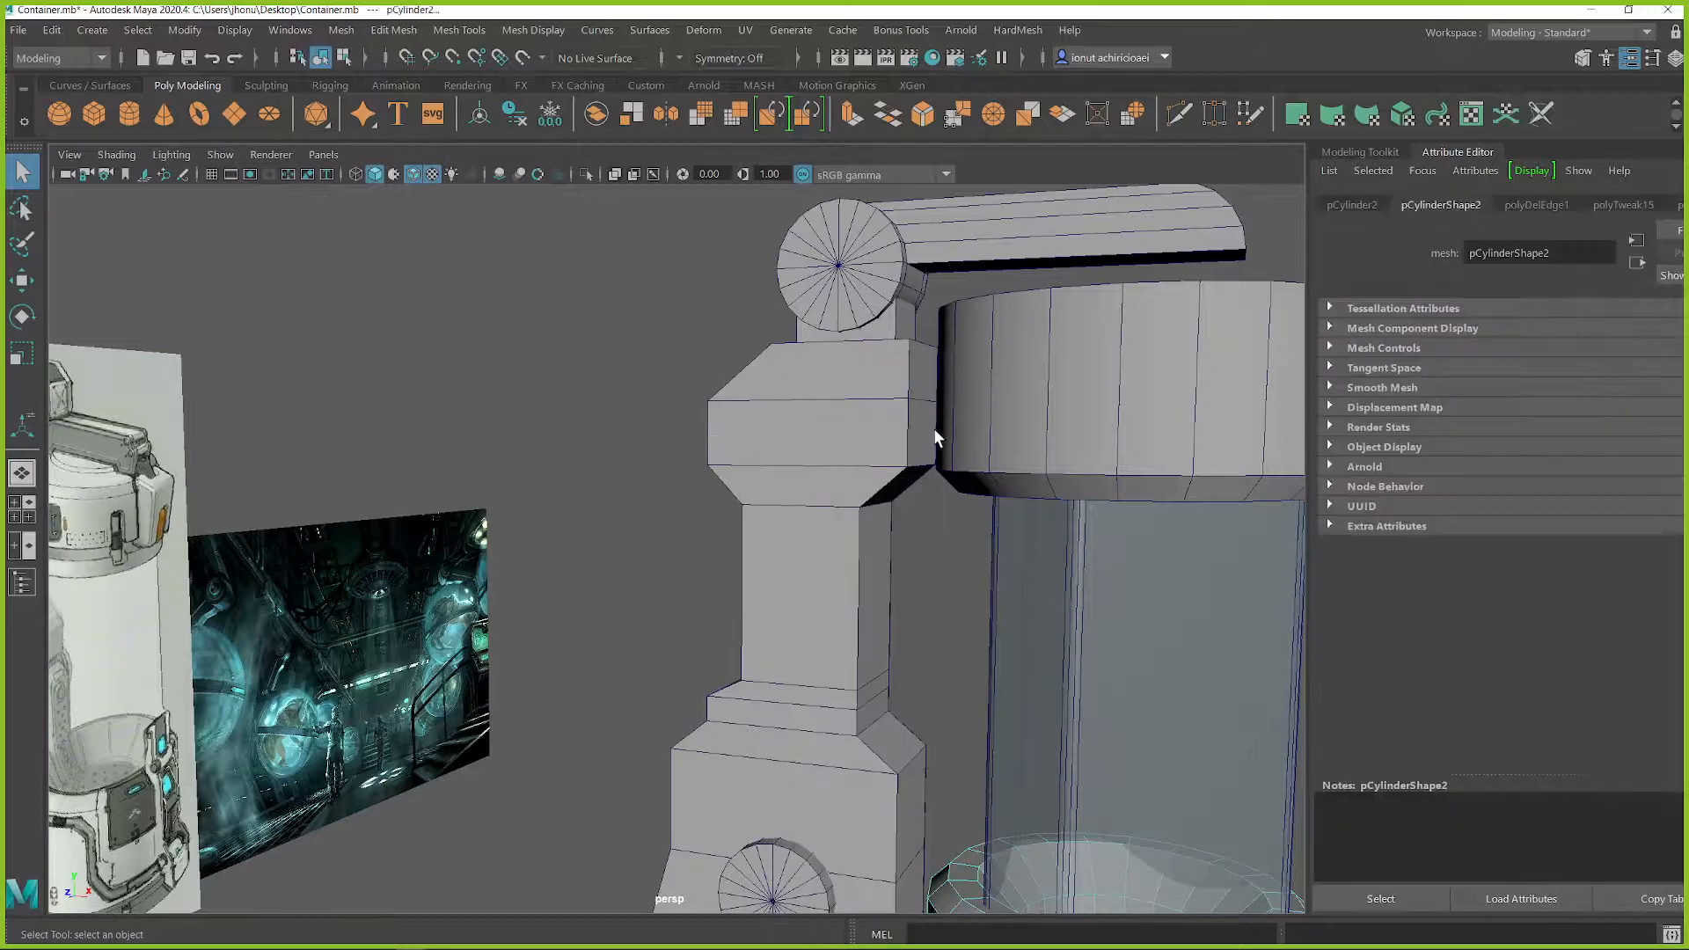
# Step: Place a cube between the side housing and the glass chamber and scale it up
pyautogui.keyDown('shift'); pyautogui.moveTo(930, 535); pyautogui.dragTo(928, 600, button='right'); pyautogui.keyUp('shift')
pyautogui.scroll(-4, 929, 610)
pyautogui.press('r')
pyautogui.moveTo(932, 646); pyautogui.dragTo(884, 616)
pyautogui.press('w')
pyautogui.press('r')
pyautogui.moveTo(779, 640); pyautogui.dragTo(803, 640)
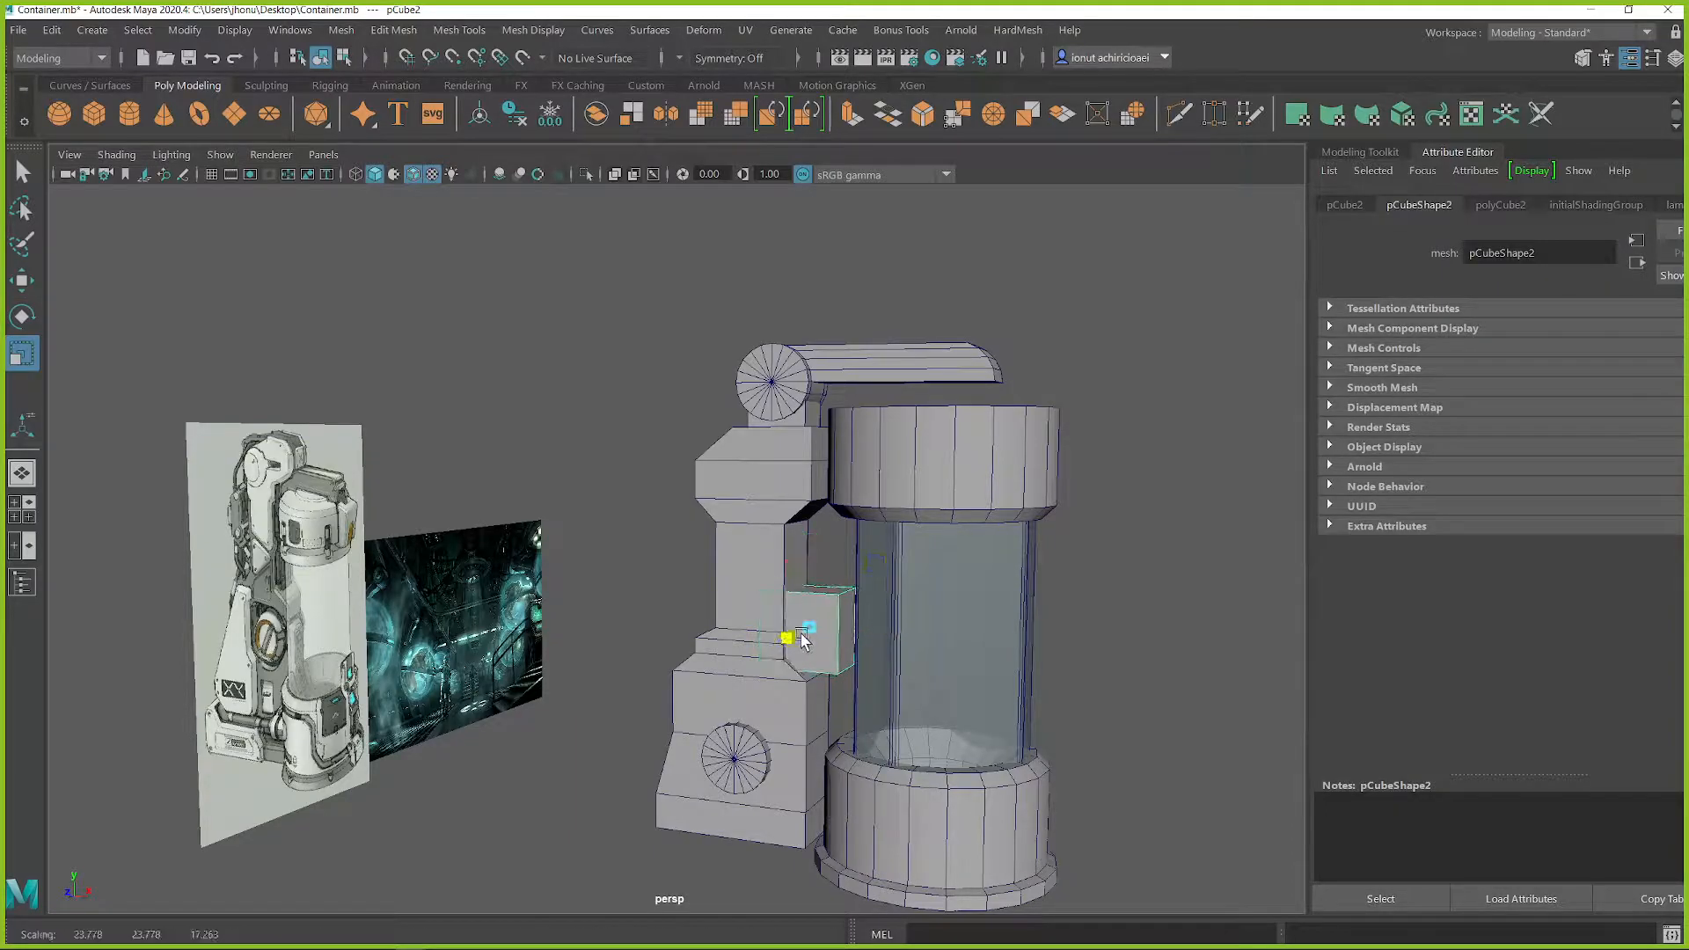
pyautogui.scroll(3, 844, 642)
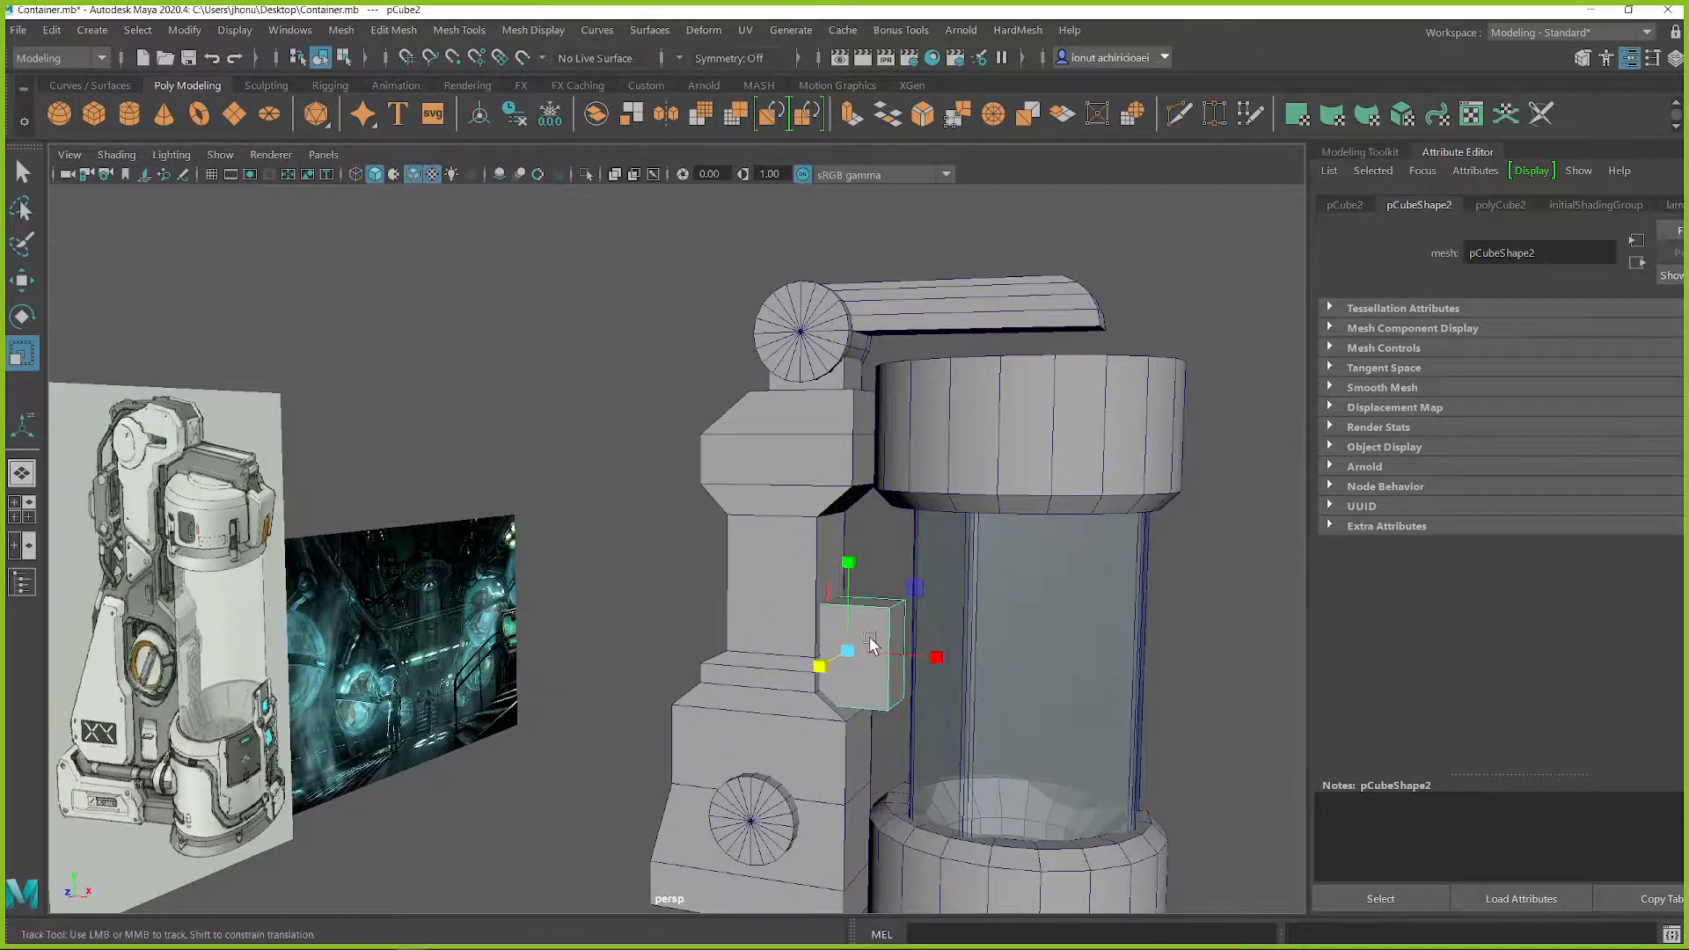
# Step: Stretch the cube into a tall, narrow block and embed it in the housing side facing the chamber
pyautogui.scroll(2, 894, 606)
pyautogui.moveTo(951, 573); pyautogui.dragTo(952, 497)
pyautogui.moveTo(954, 569); pyautogui.dragTo(957, 506)
pyautogui.press('w')
pyautogui.keyDown('alt'); pyautogui.moveTo(957, 506); pyautogui.dragTo(910, 653); pyautogui.keyUp('alt')
pyautogui.press('r')
pyautogui.keyDown('alt'); pyautogui.moveTo(933, 649); pyautogui.dragTo(979, 619); pyautogui.keyUp('alt')
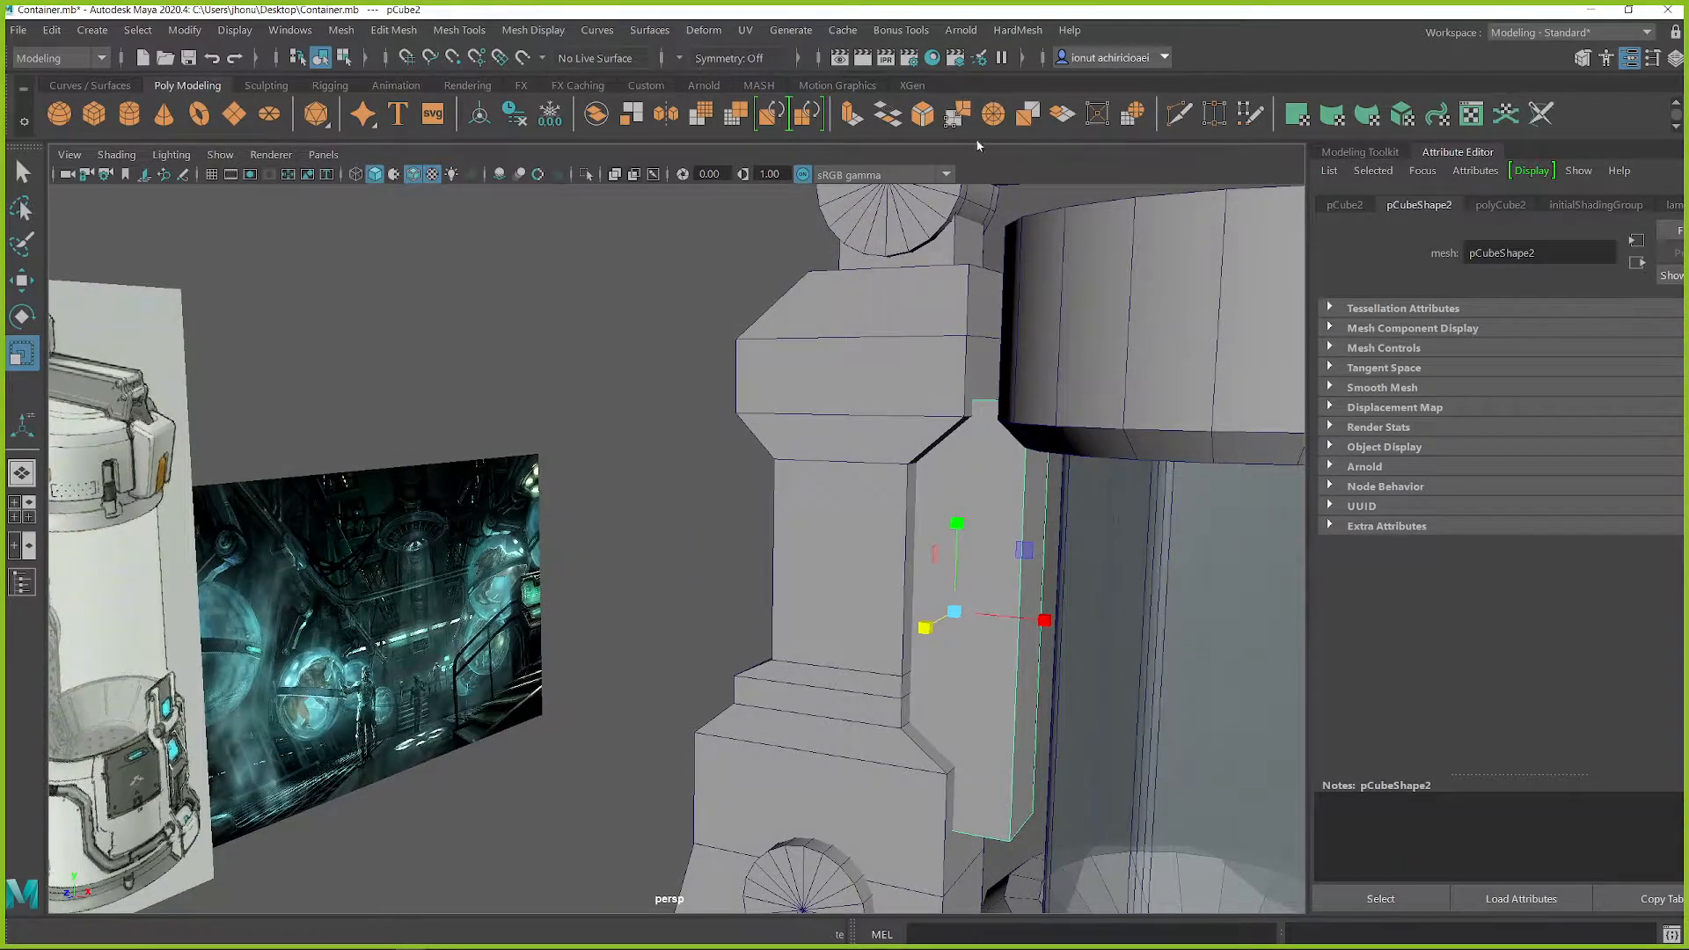
pyautogui.click(1022, 35)
pyautogui.click(1023, 35)
pyautogui.keyDown('alt'); pyautogui.moveTo(1016, 537); pyautogui.dragTo(1031, 538); pyautogui.keyUp('alt')
pyautogui.moveTo(1039, 610); pyautogui.dragTo(1001, 608)
# Step: Subtract the tall block from the side housing with a Boolean Difference to carve a vertical recess
pyautogui.press('q')
pyautogui.keyDown('alt'); pyautogui.moveTo(945, 532); pyautogui.dragTo(905, 514); pyautogui.keyUp('alt')
pyautogui.keyDown('shift'); pyautogui.moveTo(677, 330); pyautogui.dragTo(642, 775, button='right'); pyautogui.keyUp('shift')
pyautogui.keyDown('shift'); pyautogui.moveTo(804, 774); pyautogui.dragTo(846, 793, button='right'); pyautogui.keyUp('shift')
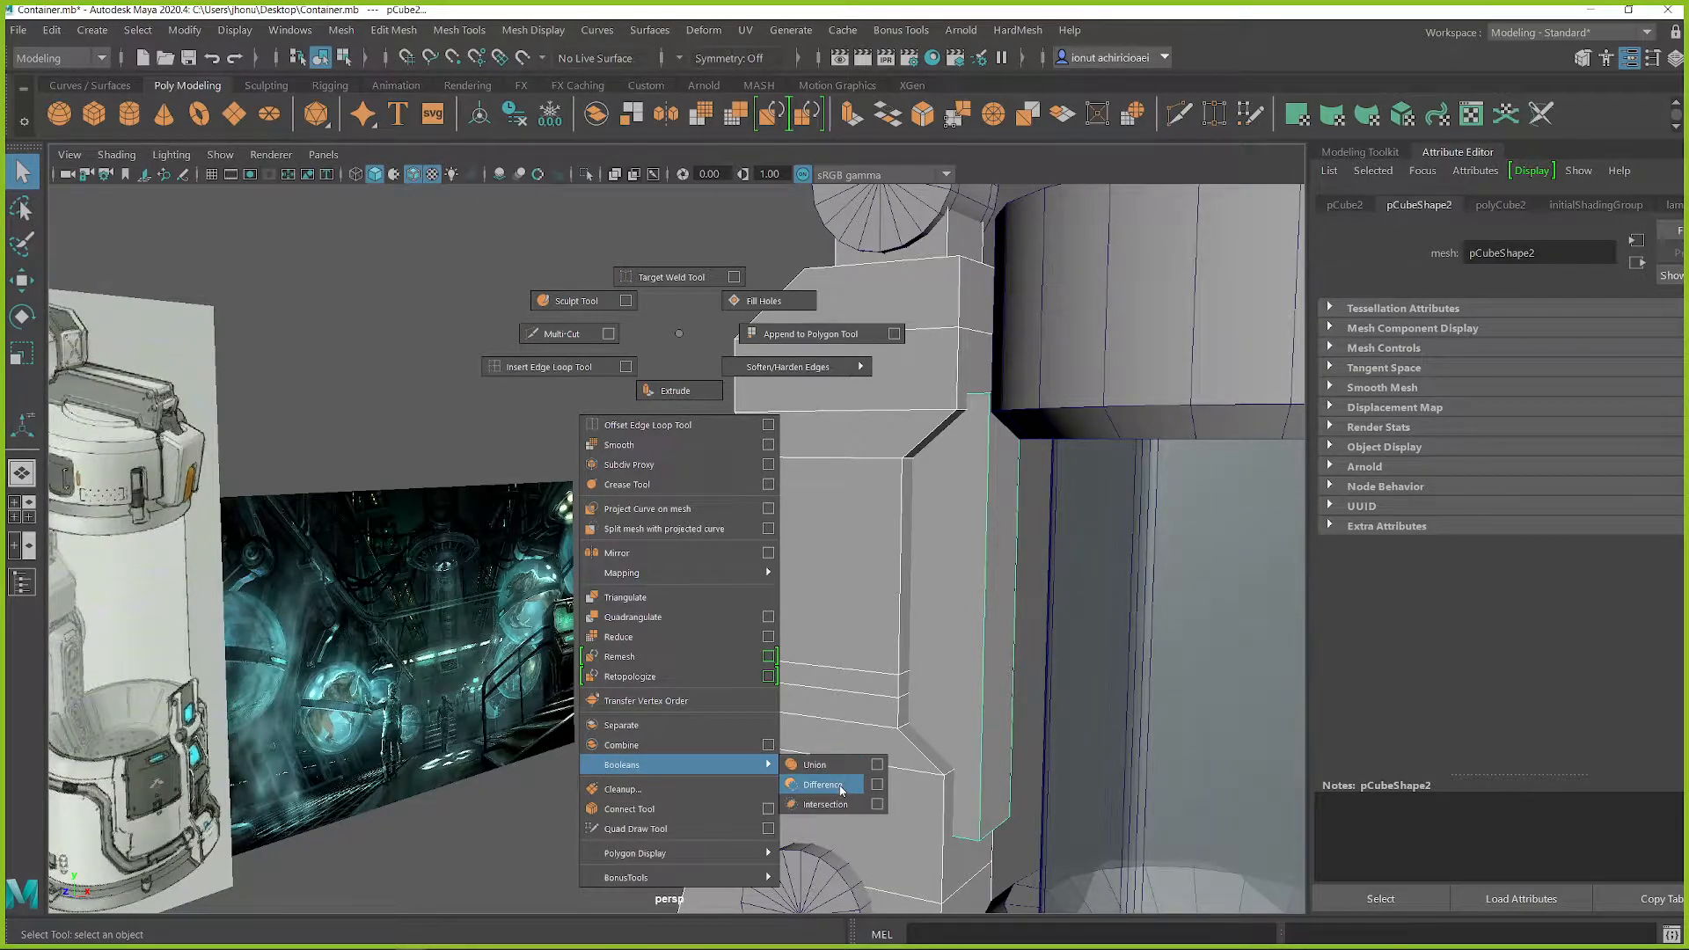
pyautogui.keyDown('shift'); pyautogui.moveTo(842, 789); pyautogui.dragTo(842, 789, button='right'); pyautogui.keyUp('shift')
pyautogui.keyDown('alt'); pyautogui.moveTo(838, 784); pyautogui.dragTo(748, 608); pyautogui.keyUp('alt')
# Step: Isolate the carved housing and inspect the recess and its surrounding edges
pyautogui.hotkey('alt', 'shift', 'd')
pyautogui.hotkey('ctrl', '1')
pyautogui.click(950, 624)
pyautogui.keyDown('alt'); pyautogui.moveTo(858, 626); pyautogui.dragTo(780, 659); pyautogui.keyUp('alt')
pyautogui.click(915, 592)
pyautogui.scroll(4, 790, 679)
pyautogui.keyDown('alt'); pyautogui.moveTo(792, 683); pyautogui.dragTo(874, 527, button='middle'); pyautogui.keyUp('alt')
pyautogui.scroll(4, 887, 541)
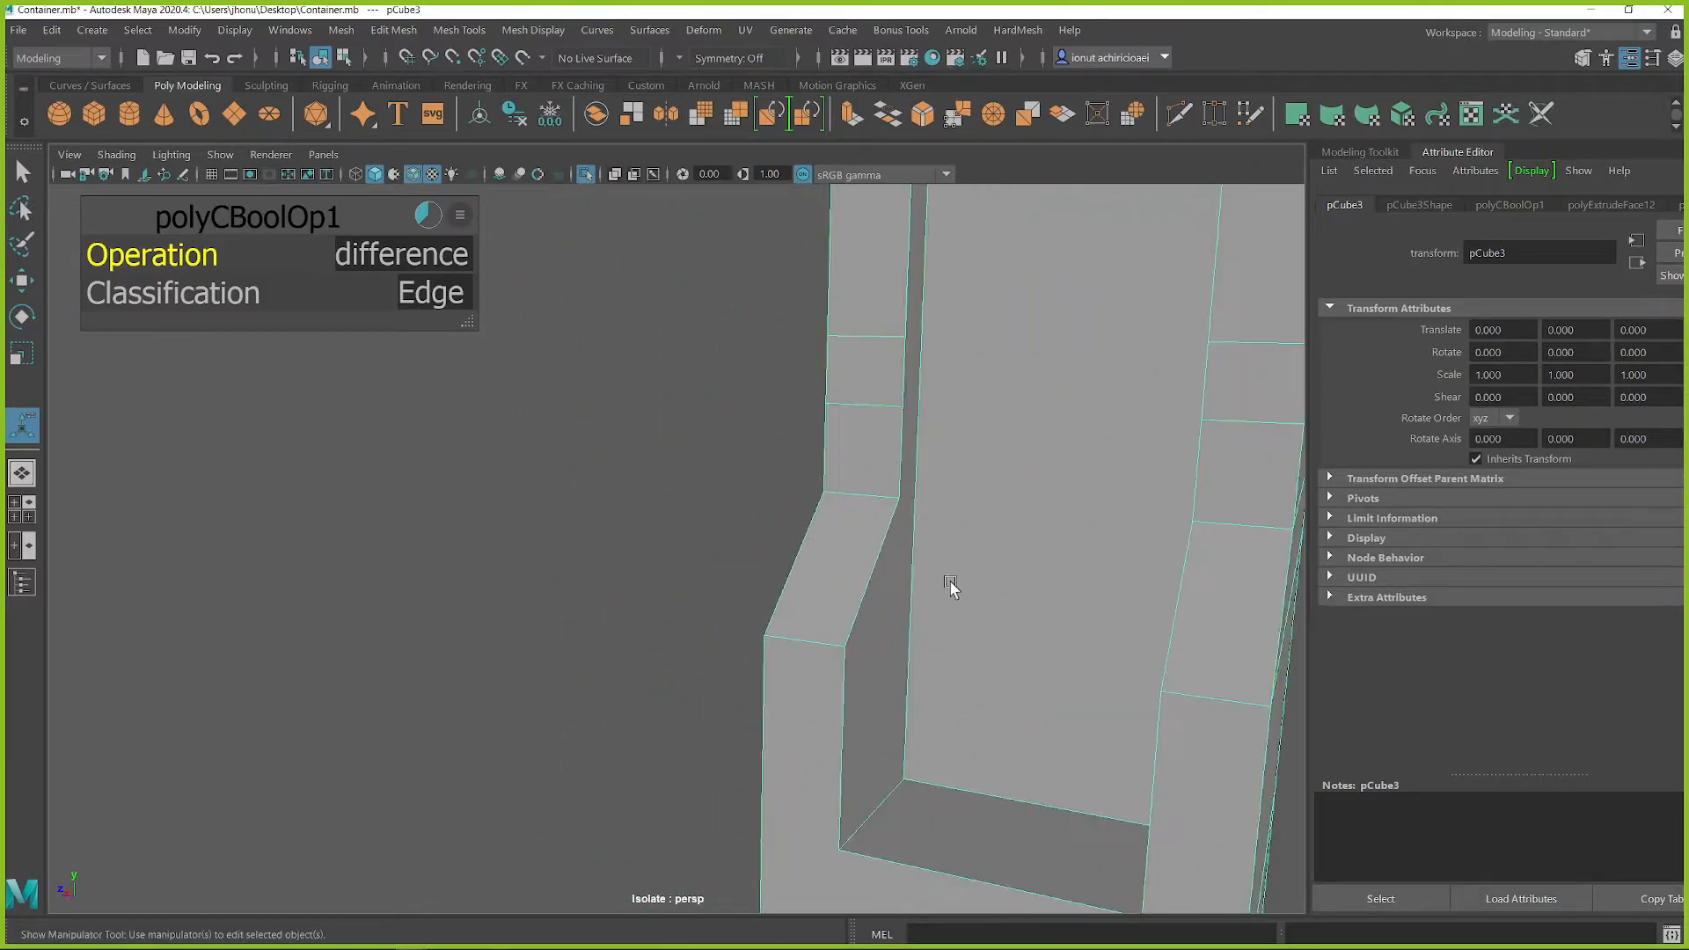
pyautogui.scroll(-3, 897, 555)
pyautogui.keyDown('alt'); pyautogui.moveTo(845, 525); pyautogui.dragTo(819, 524); pyautogui.keyUp('alt')
# Step: Start the Multi-Cut tool on the housing and set symmetry to Object Z
pyautogui.keyDown('shift'); pyautogui.moveTo(746, 390); pyautogui.dragTo(747, 414, button='right'); pyautogui.keyUp('shift')
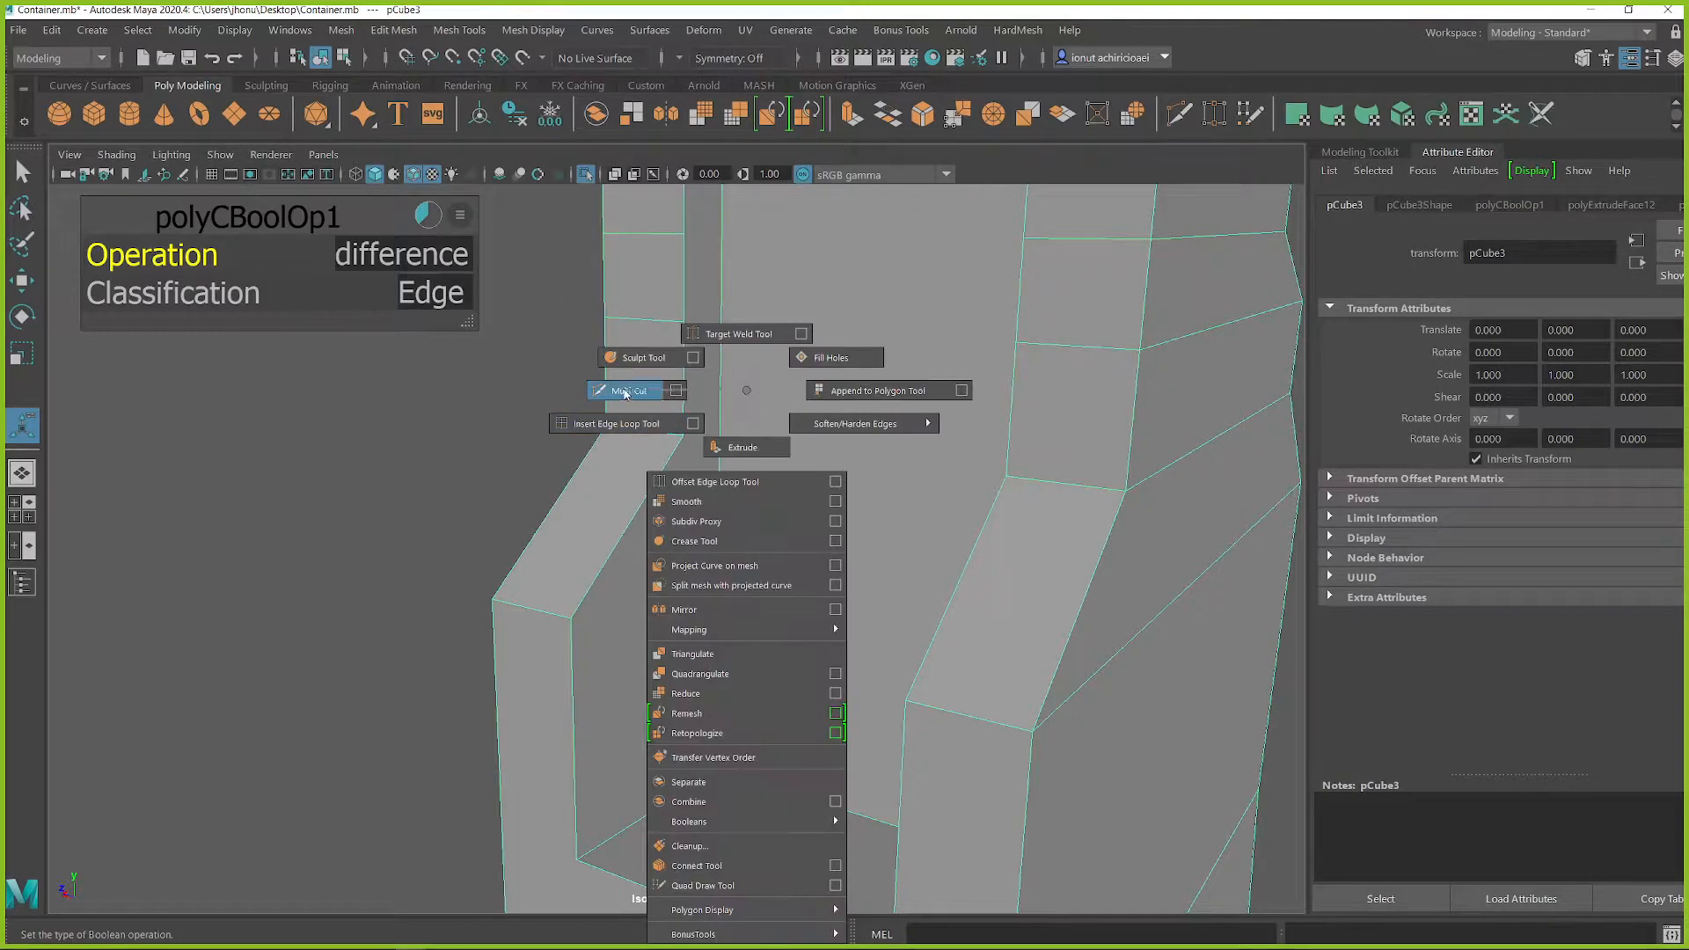
pyautogui.moveTo(626, 393); pyautogui.dragTo(627, 392, button='right')
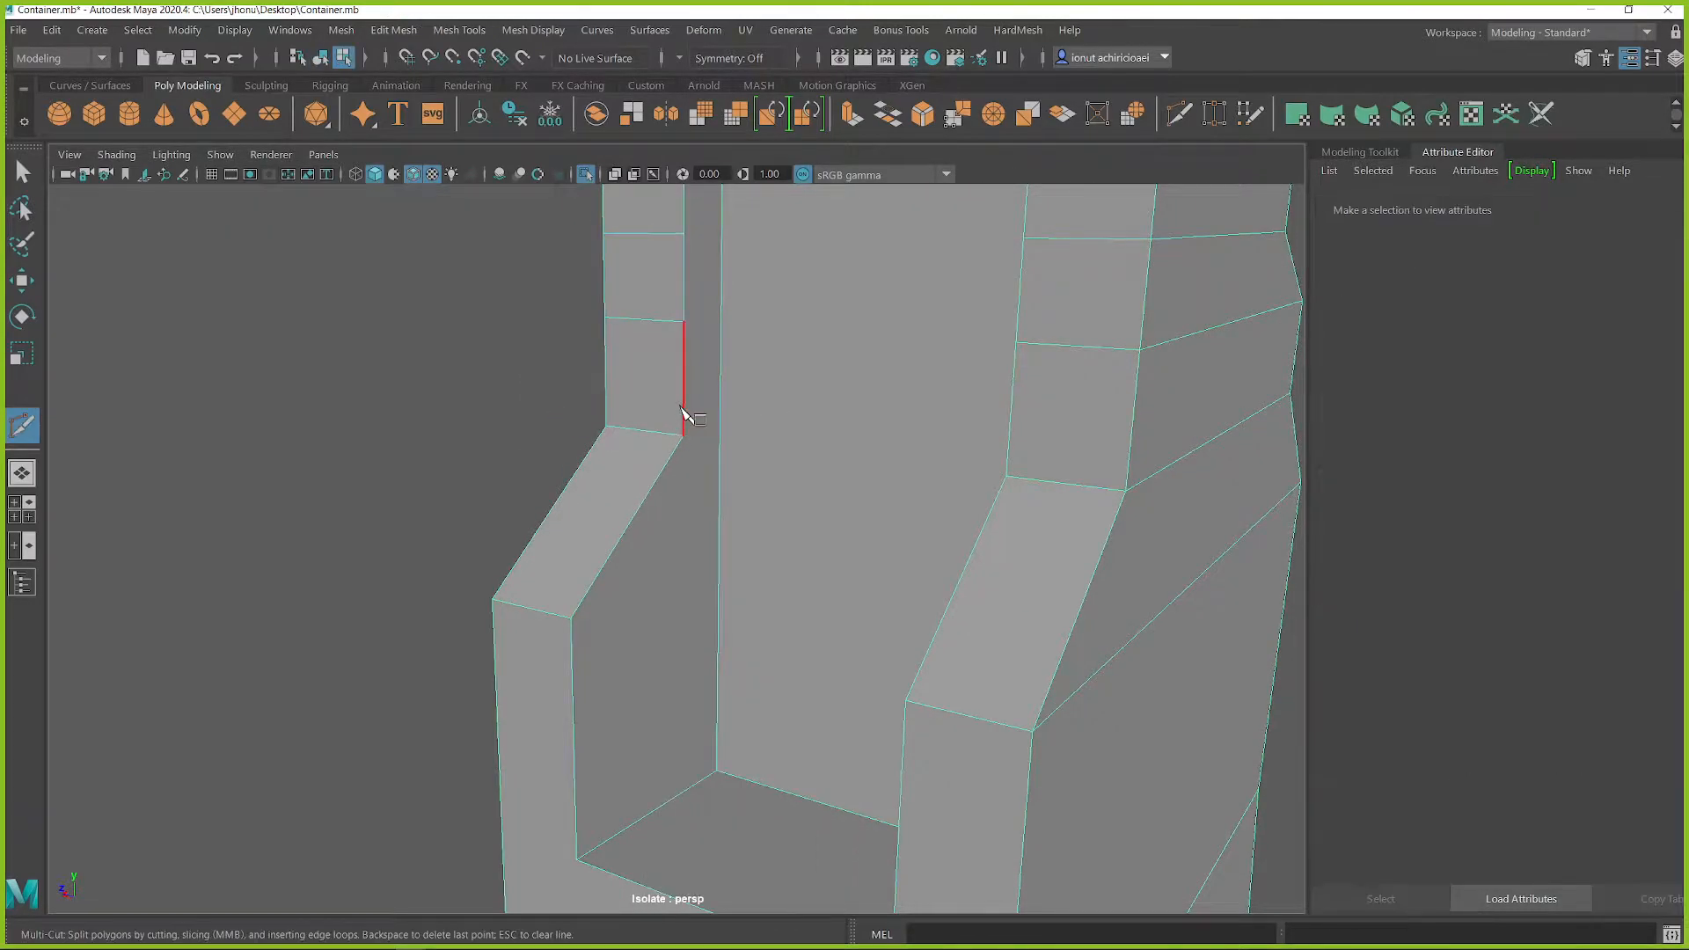
pyautogui.click(729, 58)
pyautogui.click(717, 92)
pyautogui.click(685, 320)
pyautogui.keyDown('alt'); pyautogui.moveTo(803, 320); pyautogui.dragTo(643, 334); pyautogui.keyUp('alt')
pyautogui.keyDown('alt'); pyautogui.moveTo(643, 334); pyautogui.dragTo(666, 393, button='middle'); pyautogui.keyUp('alt')
pyautogui.click(679, 57)
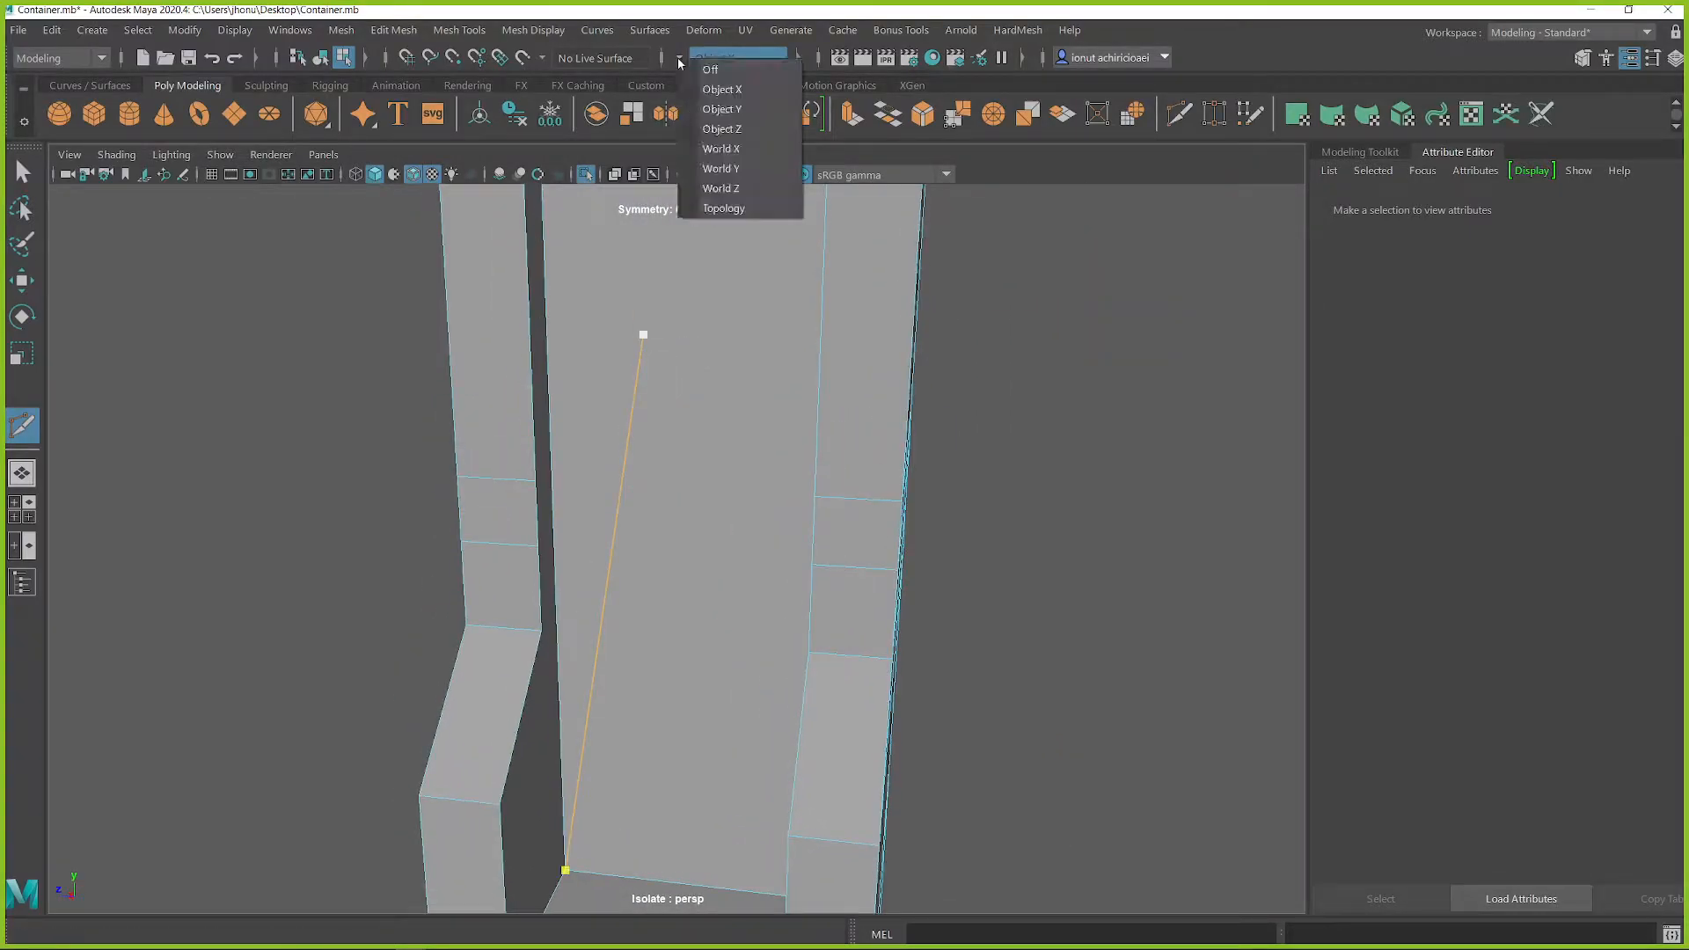
pyautogui.click(717, 124)
# Step: Cut edges from the lower profile corners across the recess's side walls to its back edges
pyautogui.click(537, 474)
pyautogui.keyDown('alt'); pyautogui.moveTo(558, 467); pyautogui.dragTo(622, 467); pyautogui.keyUp('alt')
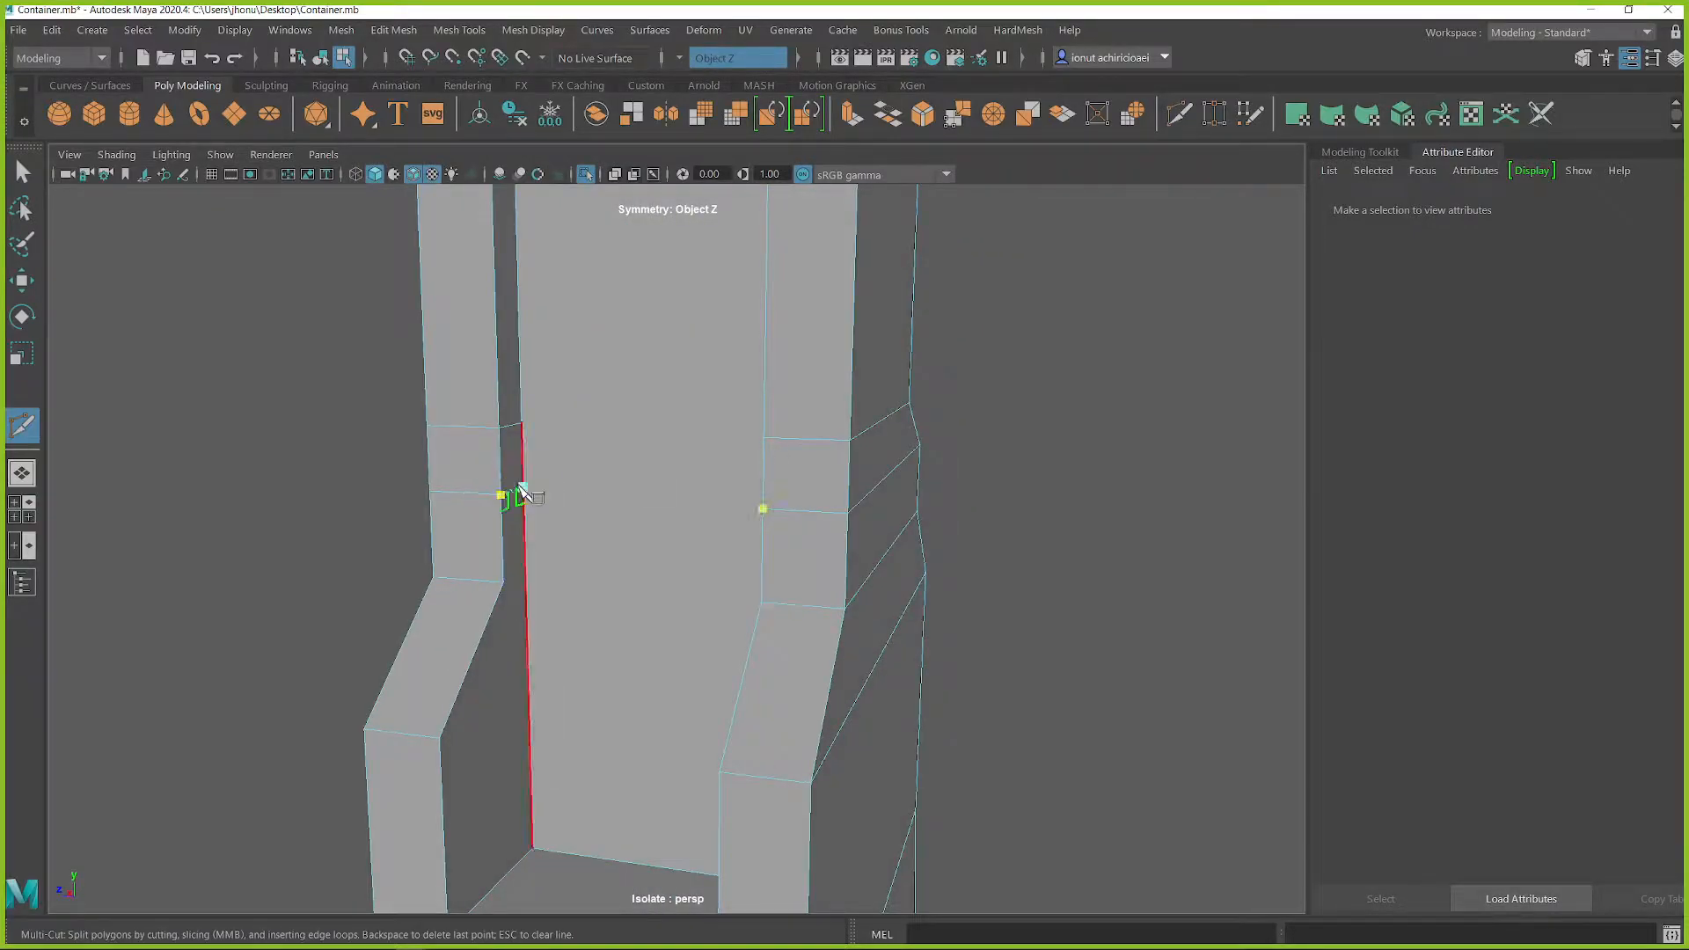
pyautogui.click(503, 581)
pyautogui.click(526, 573)
pyautogui.rightClick(528, 576)
pyautogui.keyDown('alt'); pyautogui.moveTo(576, 639); pyautogui.dragTo(668, 615); pyautogui.keyUp('alt')
pyautogui.click(423, 671)
pyautogui.click(518, 648)
pyautogui.rightClick(519, 648)
# Step: Try symmetric cuts around the recess's upper end, then turn symmetry off
pyautogui.keyDown('alt'); pyautogui.moveTo(668, 615); pyautogui.dragTo(695, 814, button='middle'); pyautogui.keyUp('alt')
pyautogui.keyDown('alt'); pyautogui.moveTo(695, 814); pyautogui.dragTo(765, 464); pyautogui.keyUp('alt')
pyautogui.keyDown('alt'); pyautogui.moveTo(765, 463); pyautogui.dragTo(913, 708, button='right'); pyautogui.keyUp('alt')
pyautogui.keyDown('alt'); pyautogui.moveTo(823, 396); pyautogui.dragTo(769, 353); pyautogui.keyUp('alt')
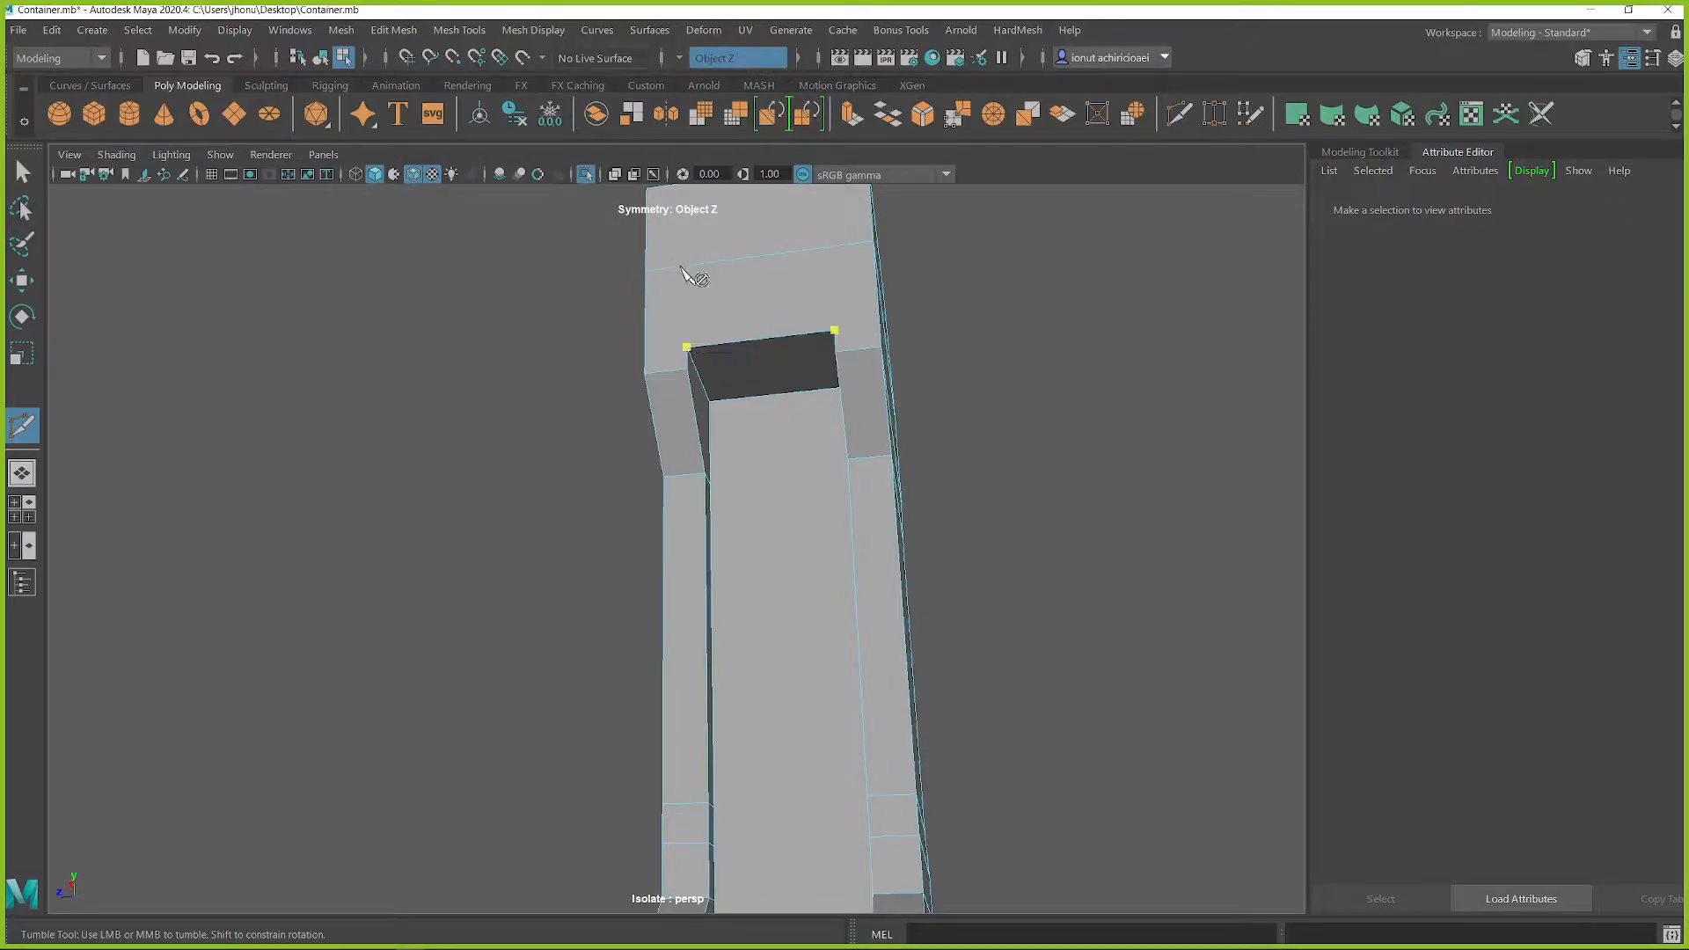
pyautogui.keyDown('alt'); pyautogui.moveTo(694, 275); pyautogui.dragTo(766, 329); pyautogui.keyUp('alt')
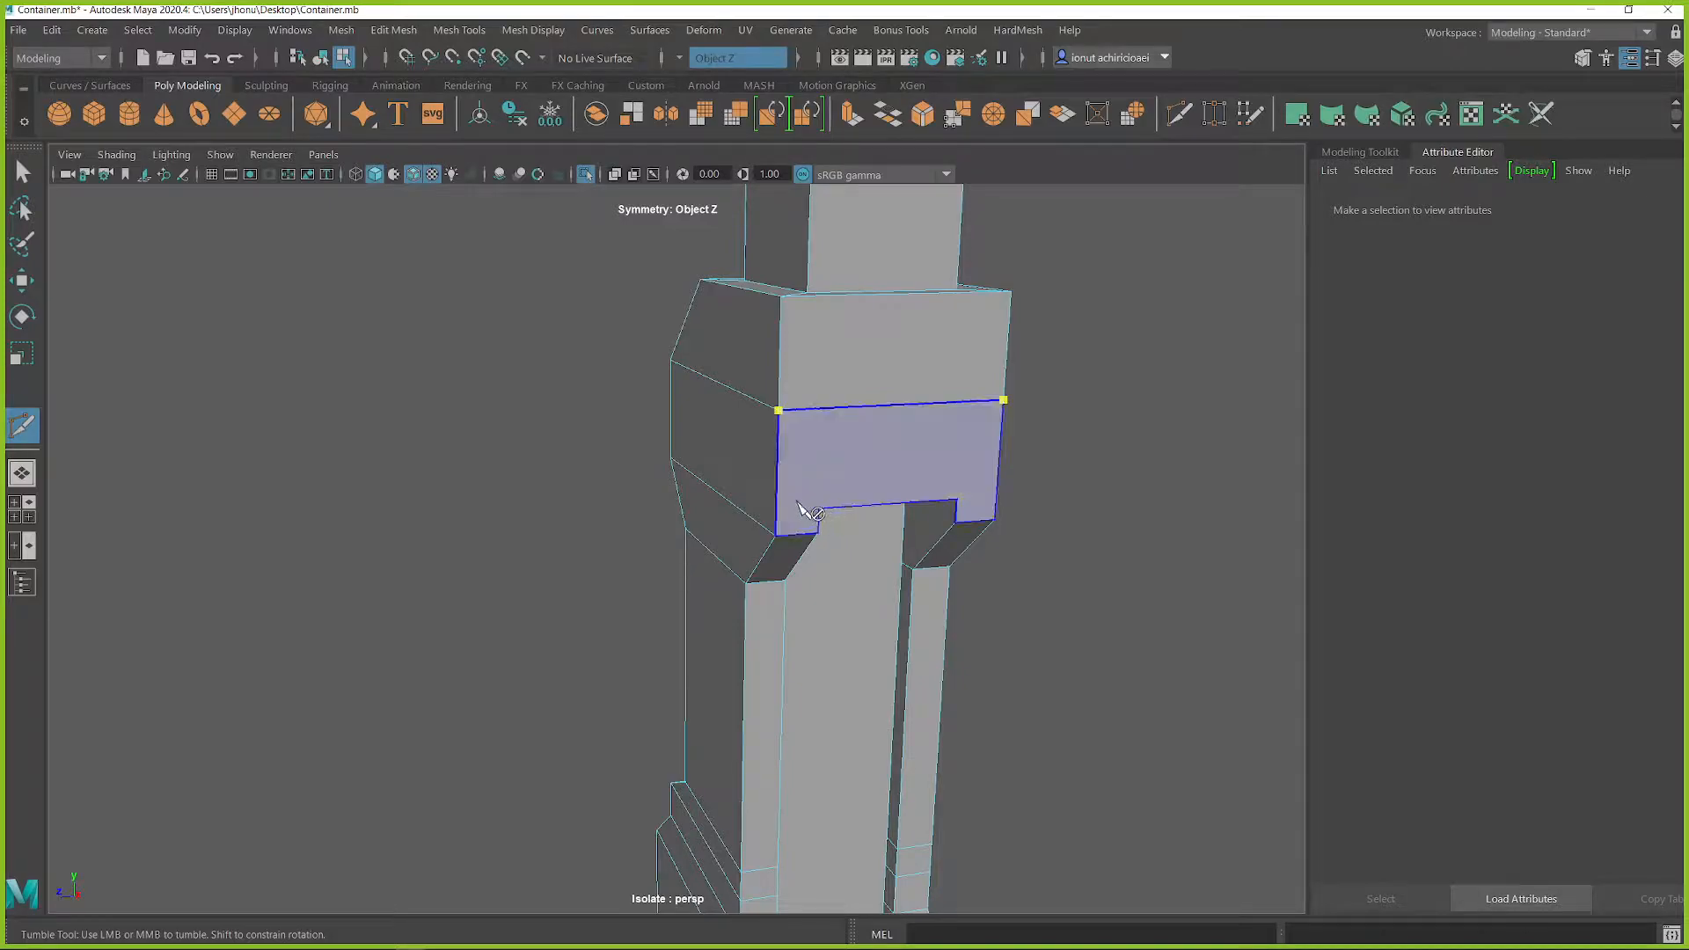
pyautogui.keyDown('alt'); pyautogui.moveTo(822, 490); pyautogui.dragTo(856, 561, button='right'); pyautogui.keyUp('alt')
pyautogui.keyDown('alt'); pyautogui.moveTo(806, 583); pyautogui.dragTo(747, 507); pyautogui.keyUp('alt')
pyautogui.keyDown('alt'); pyautogui.moveTo(741, 417); pyautogui.dragTo(777, 494, button='middle'); pyautogui.keyUp('alt')
pyautogui.keyDown('alt'); pyautogui.moveTo(778, 494); pyautogui.dragTo(837, 517, button='right'); pyautogui.keyUp('alt')
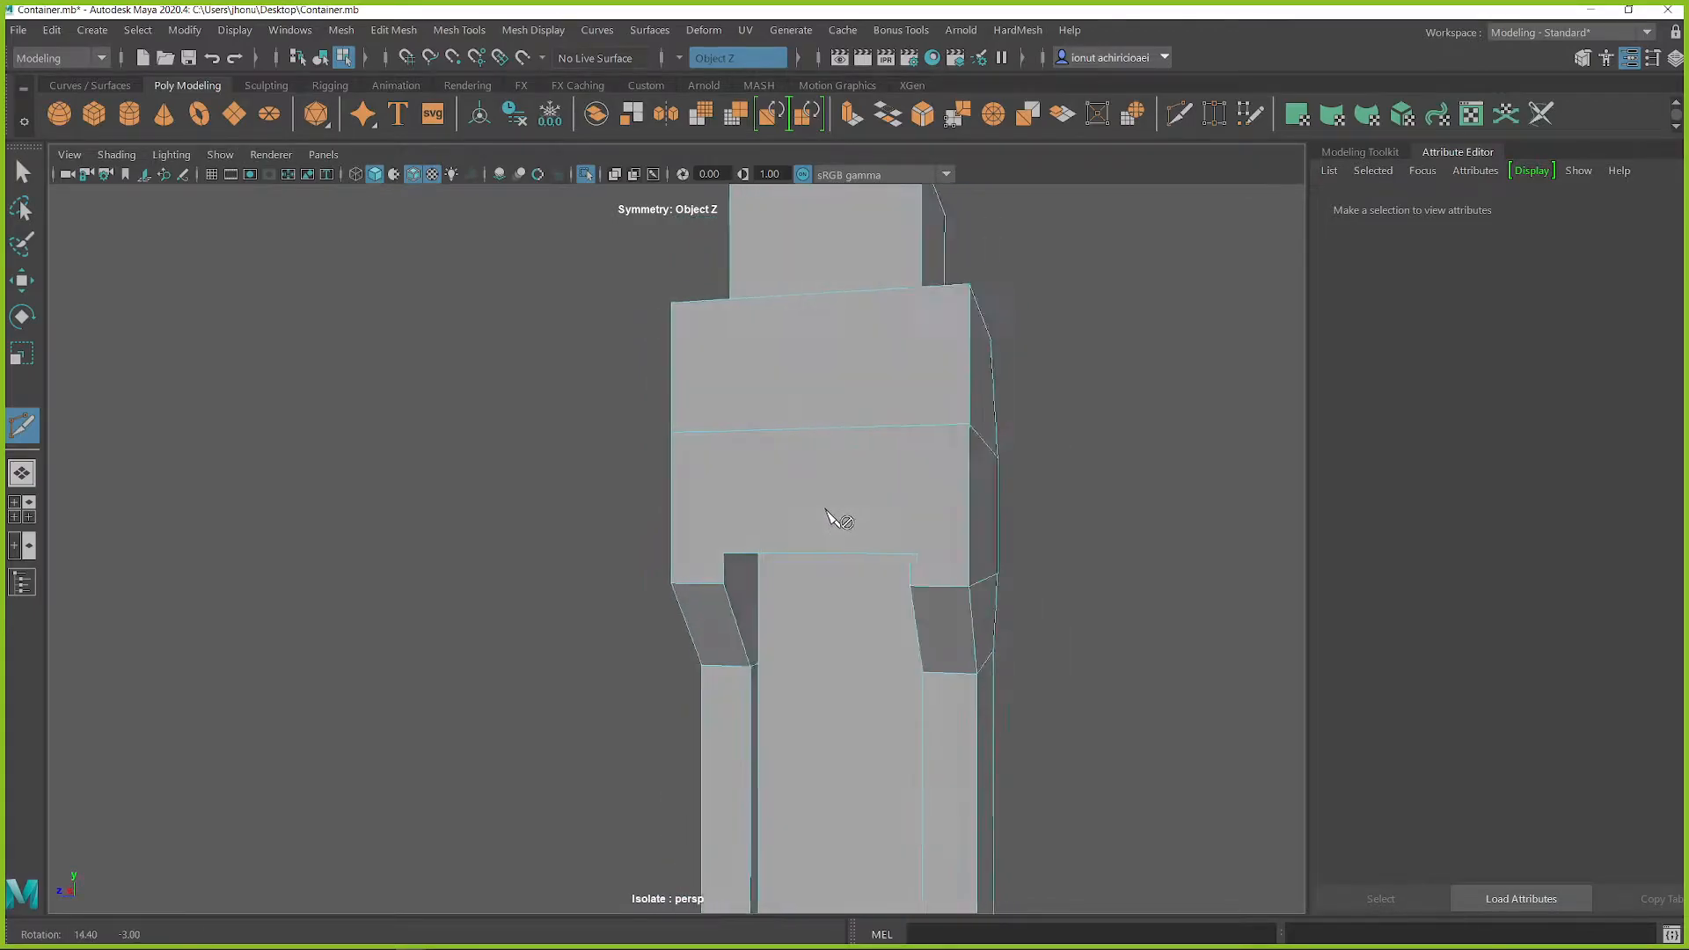
pyautogui.keyDown('alt'); pyautogui.moveTo(837, 517); pyautogui.dragTo(701, 352); pyautogui.keyUp('alt')
pyautogui.click(676, 58)
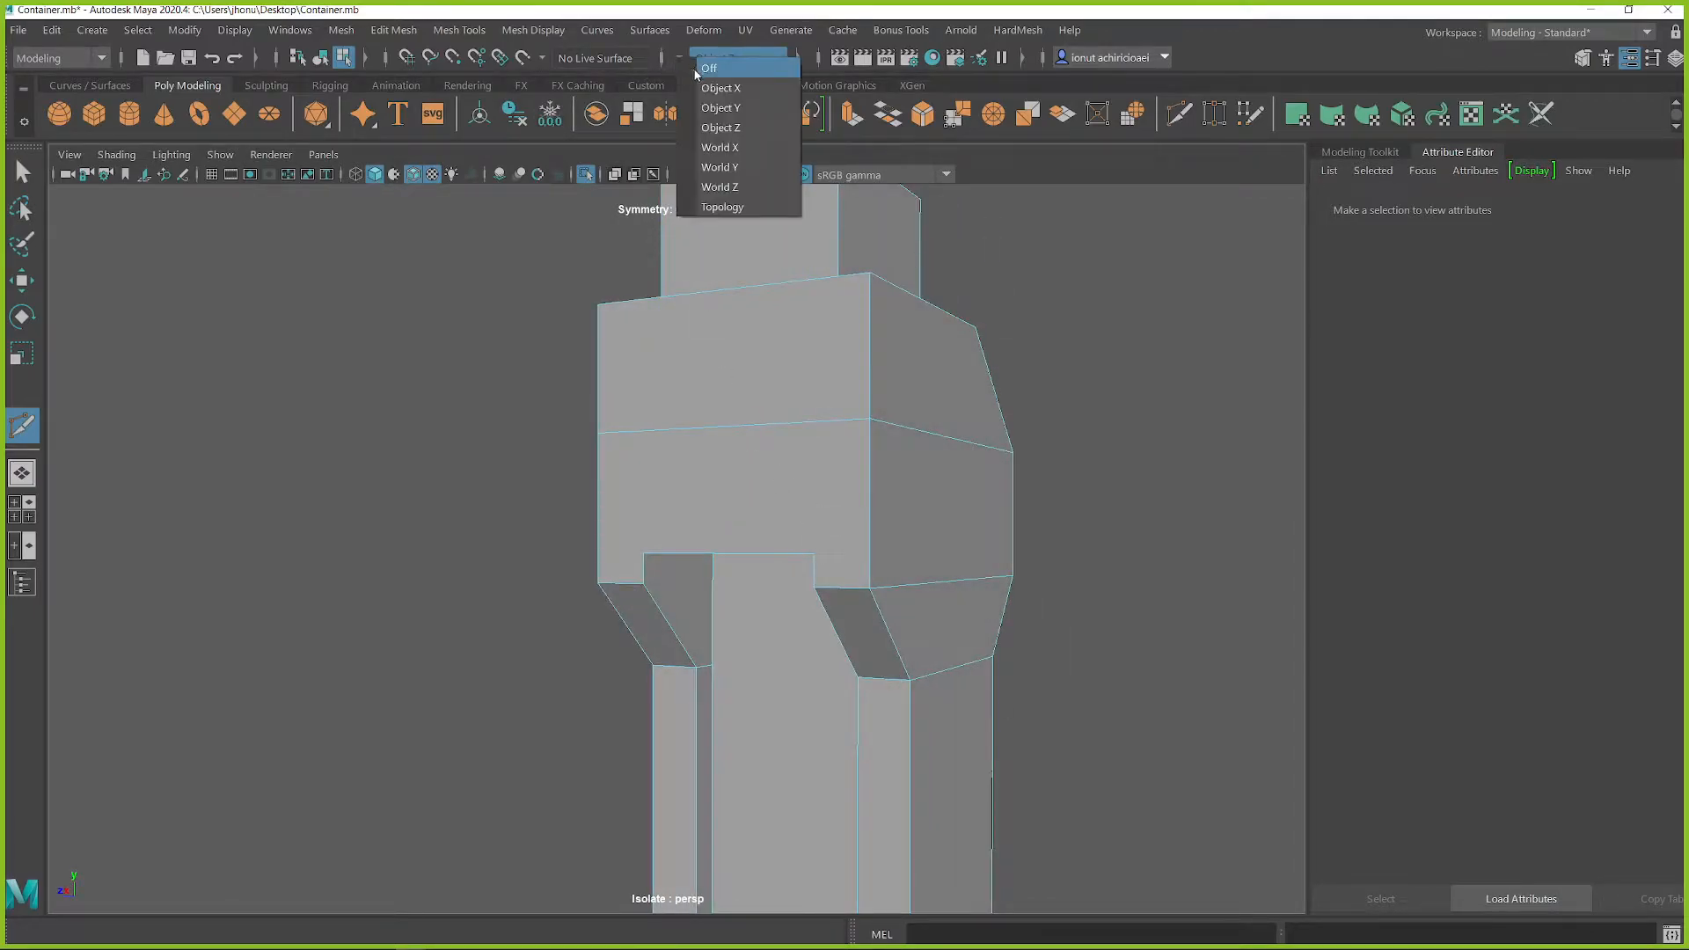
pyautogui.click(730, 55)
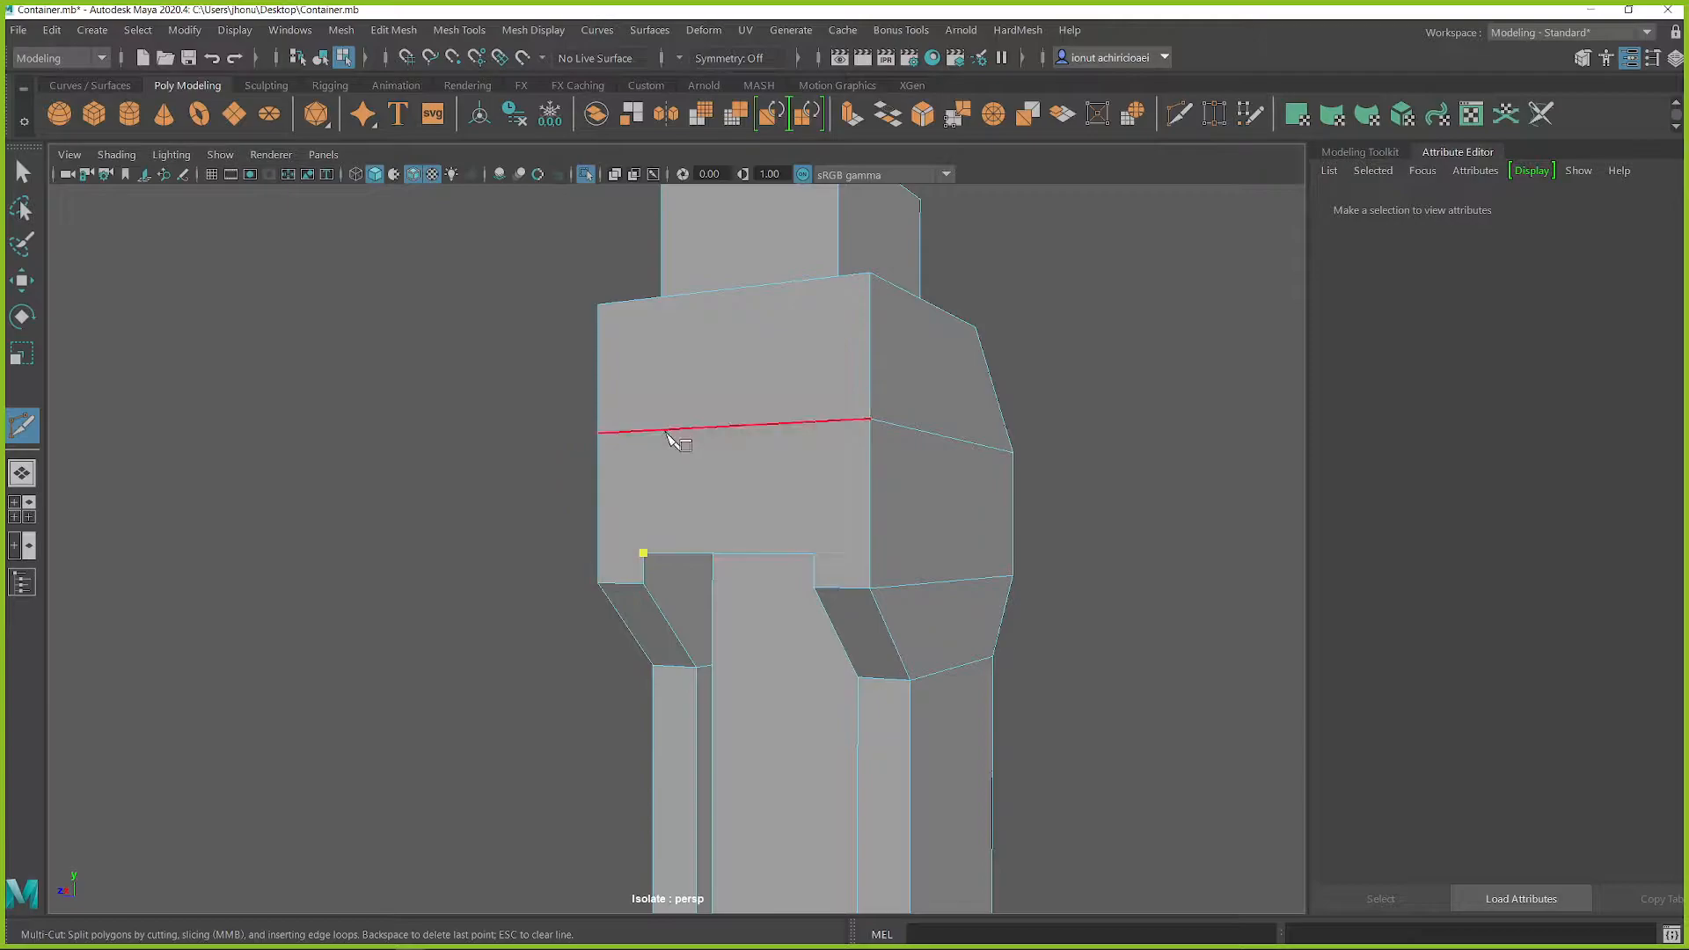
# Step: Cut from both upper recess corners to the horizontal edge above, then diagonally to the housing block's outer corners
pyautogui.click(662, 430)
pyautogui.keyDown('alt'); pyautogui.moveTo(668, 343); pyautogui.dragTo(768, 437); pyautogui.keyUp('alt')
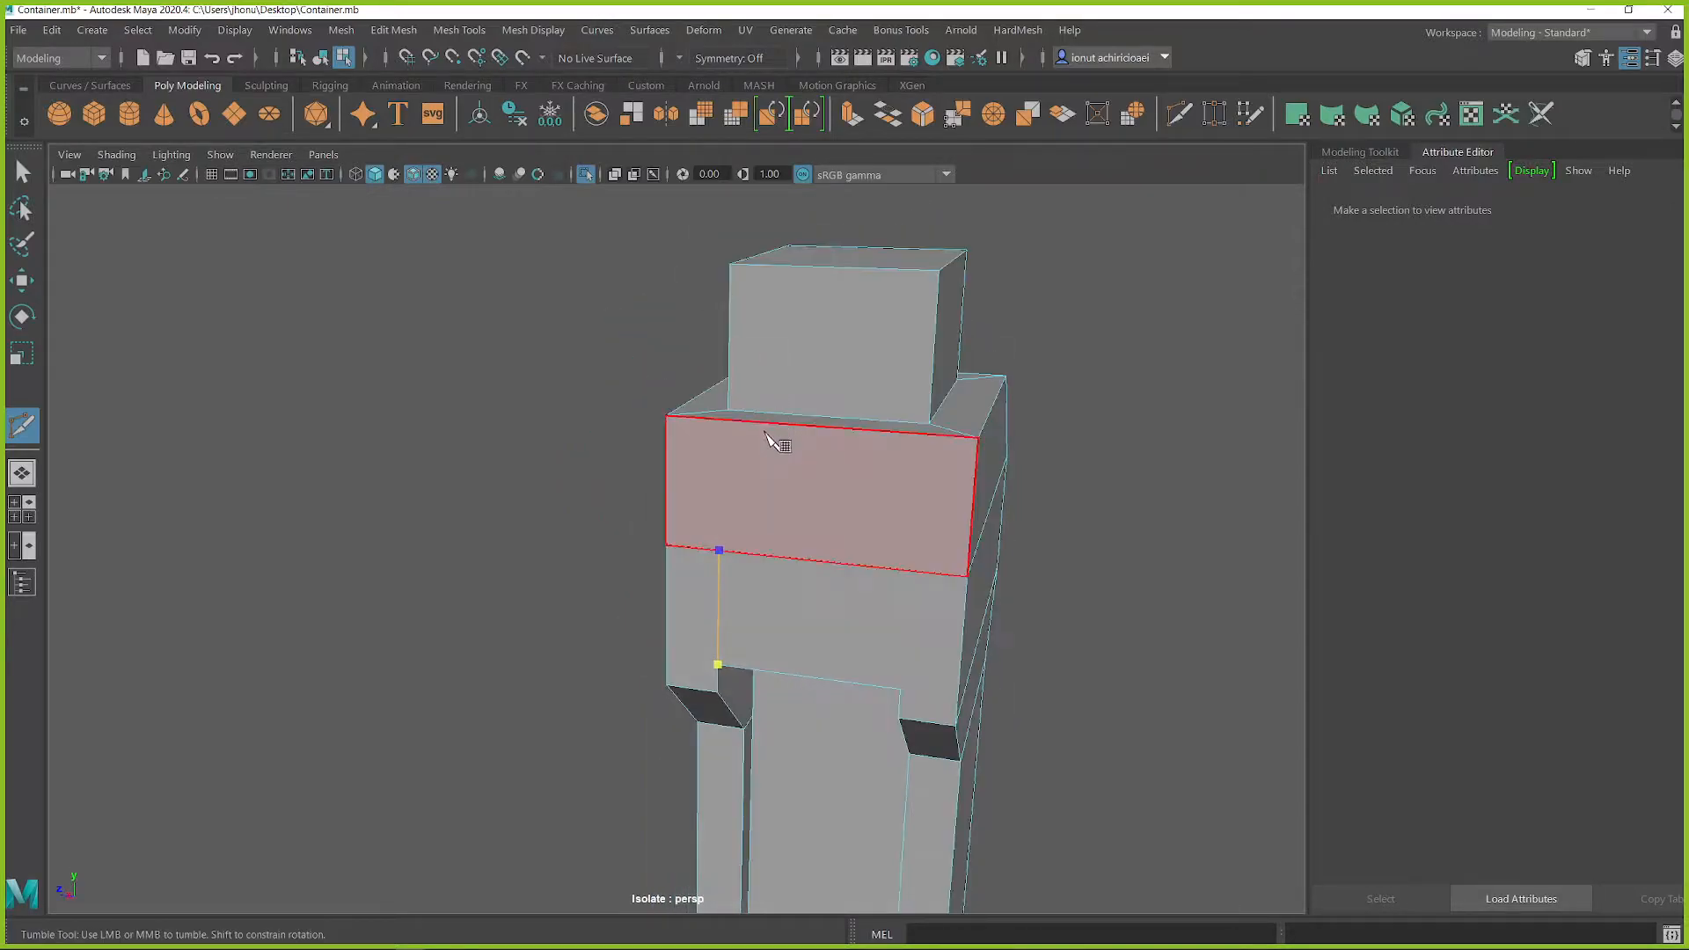
pyautogui.keyDown('alt'); pyautogui.moveTo(639, 469); pyautogui.dragTo(889, 513); pyautogui.keyUp('alt')
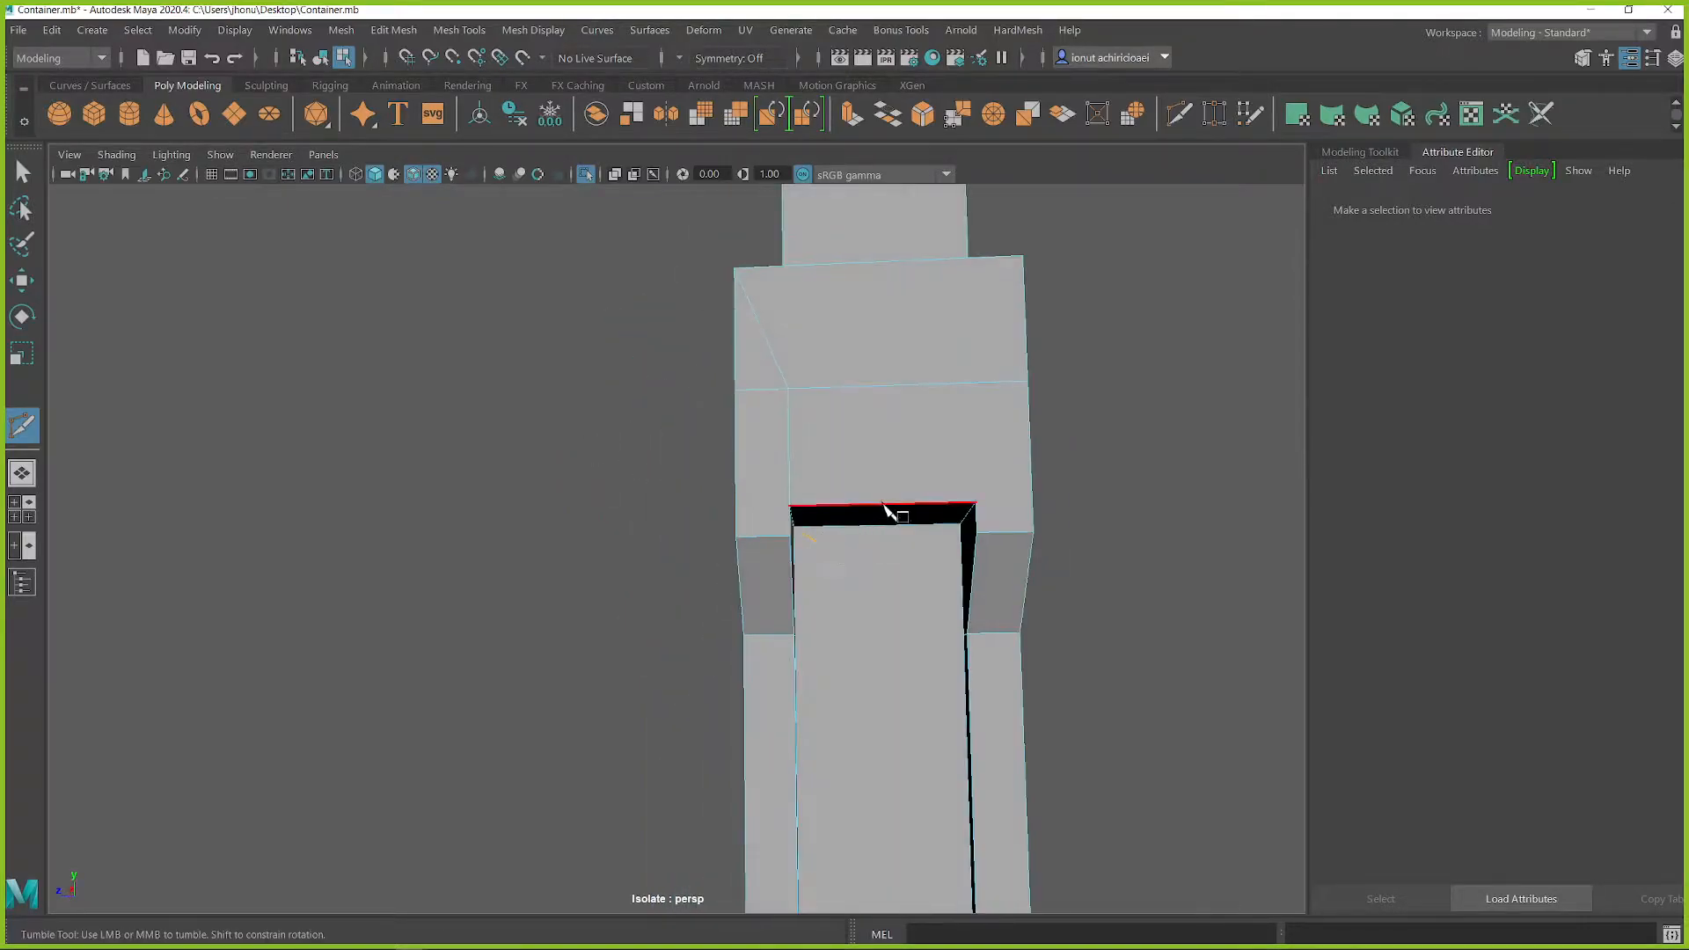
pyautogui.click(965, 386)
pyautogui.keyDown('alt'); pyautogui.moveTo(948, 365); pyautogui.dragTo(1031, 387); pyautogui.keyUp('alt')
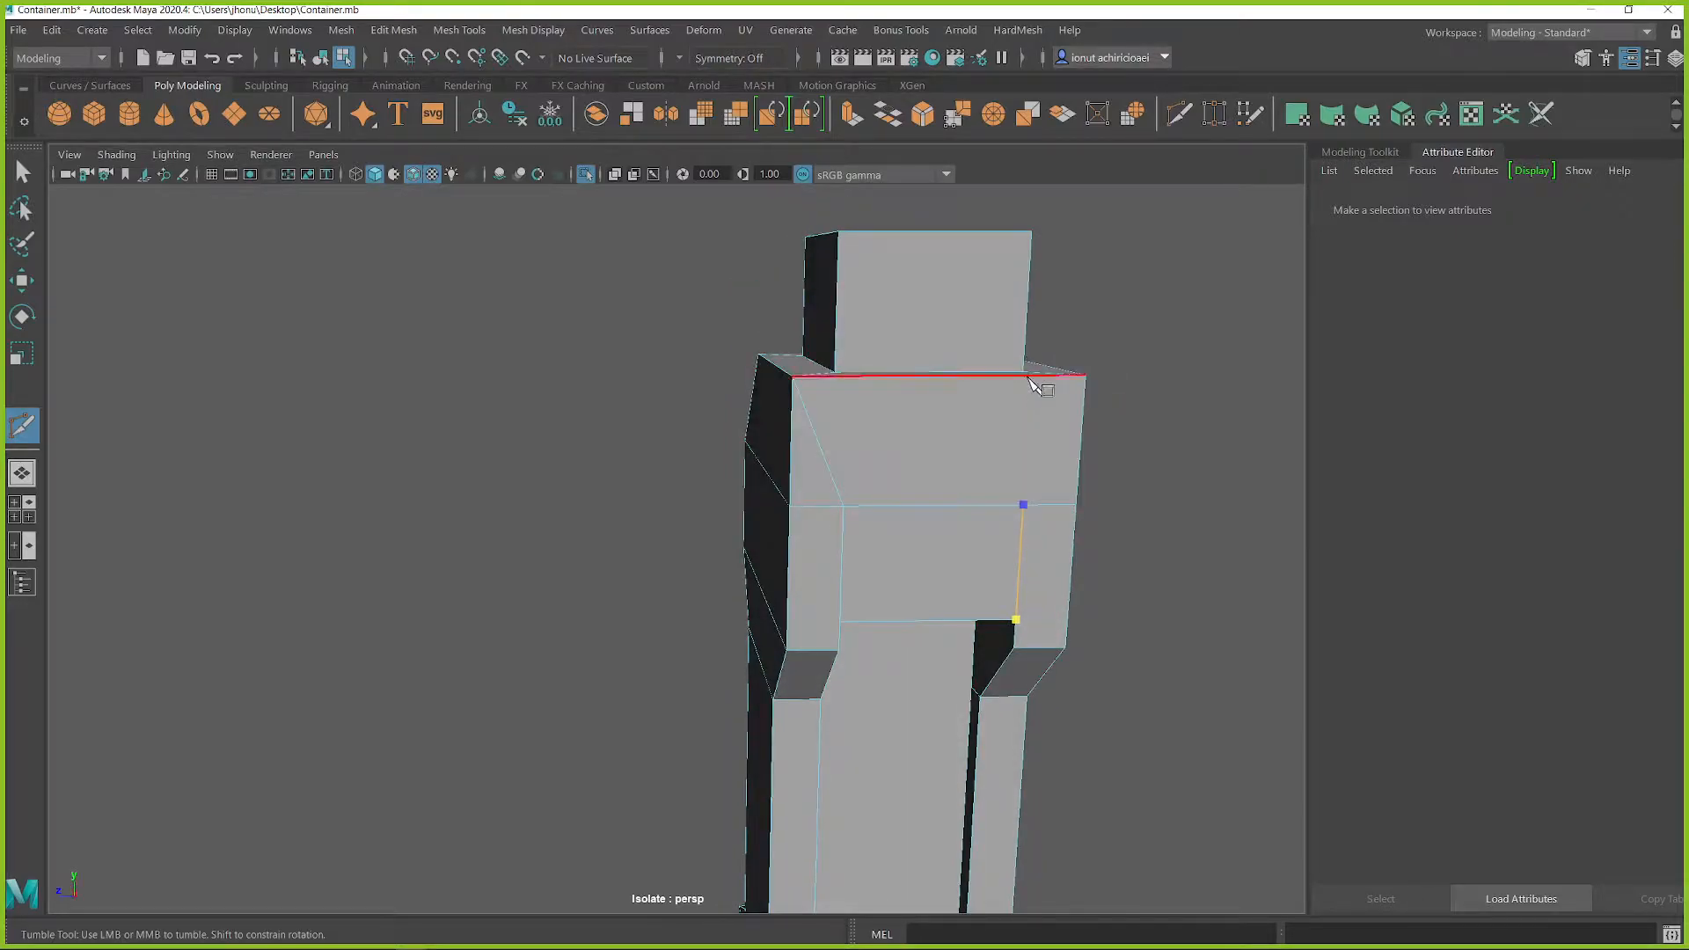
pyautogui.rightClick(1154, 396)
# Step: Cut a diagonal edge from one lower recess corner to the housing's outer edge, undoing unwanted cuts
pyautogui.keyDown('alt'); pyautogui.moveTo(1087, 563); pyautogui.dragTo(754, 701); pyautogui.keyUp('alt')
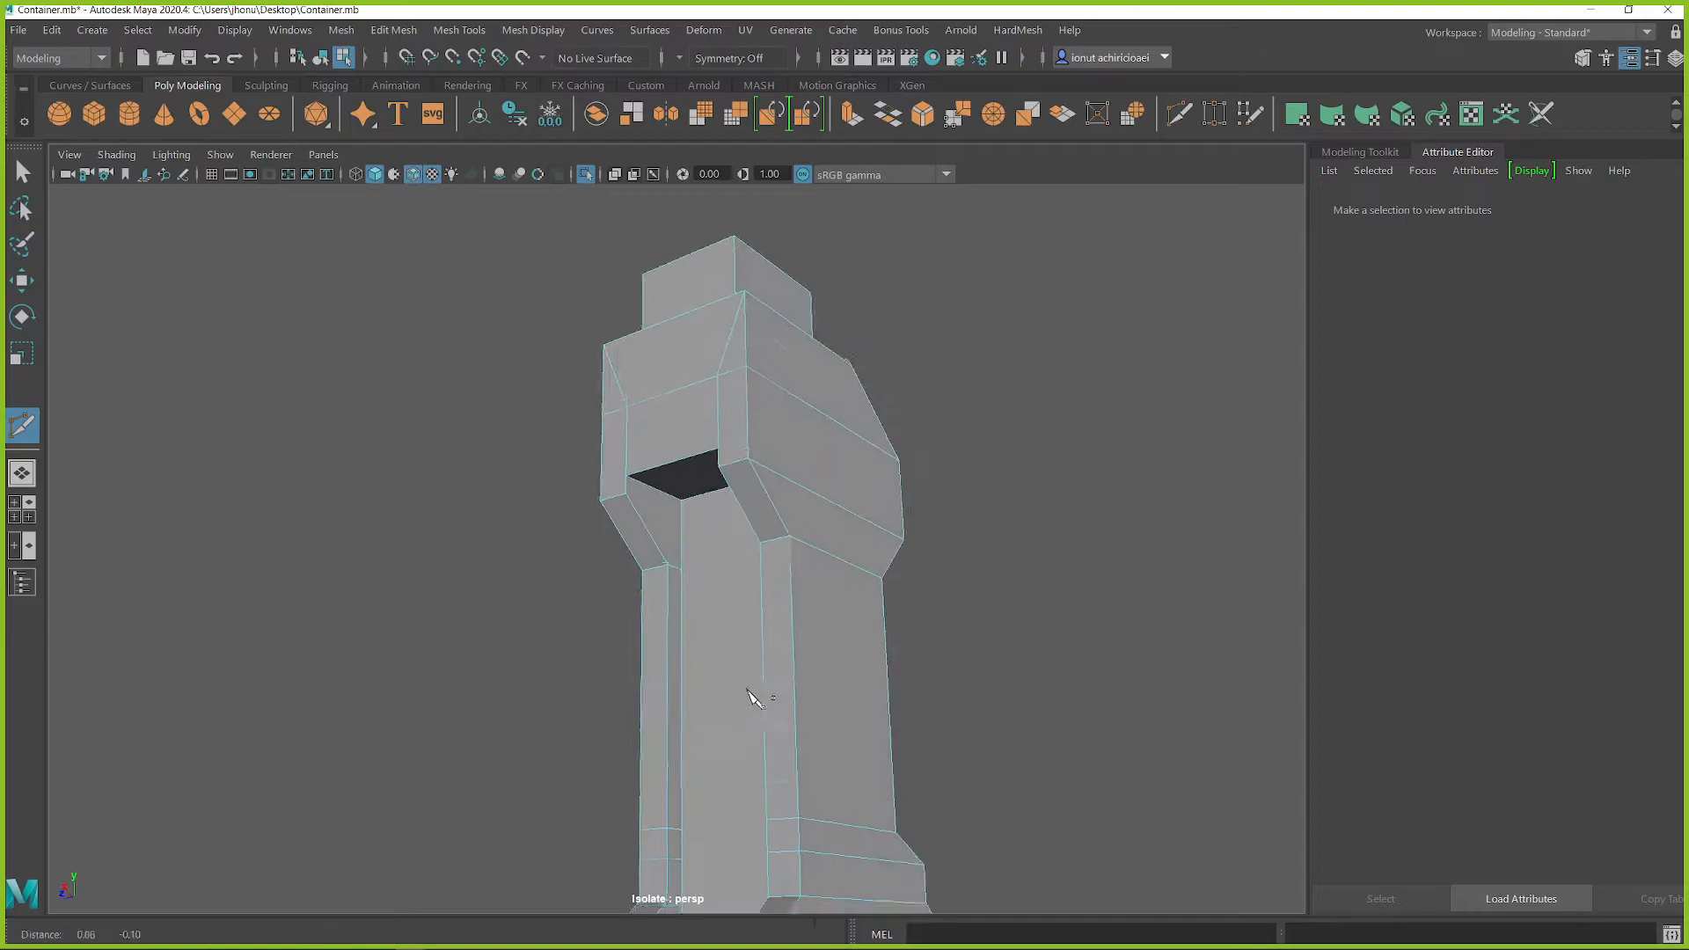
pyautogui.keyDown('alt'); pyautogui.moveTo(754, 701); pyautogui.dragTo(871, 413, button='middle'); pyautogui.keyUp('alt')
pyautogui.keyDown('alt'); pyautogui.moveTo(873, 440); pyautogui.dragTo(943, 640); pyautogui.keyUp('alt')
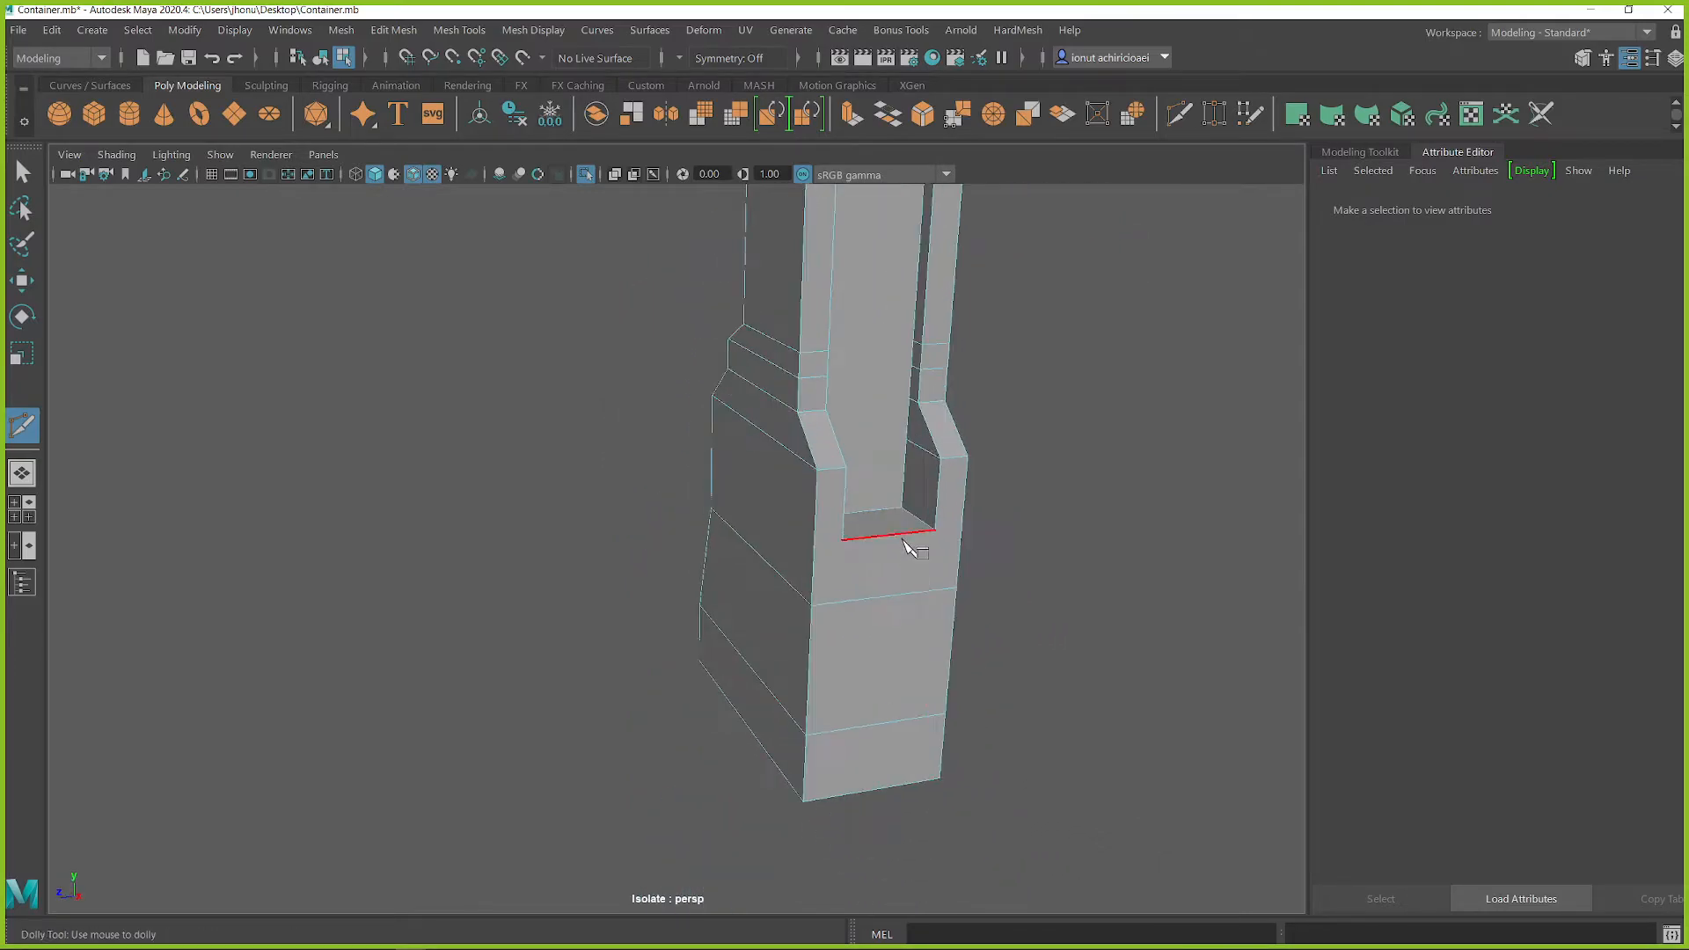
pyautogui.rightClick(871, 584)
pyautogui.keyDown('alt'); pyautogui.moveTo(923, 590); pyautogui.dragTo(836, 608); pyautogui.keyUp('alt')
pyautogui.hotkey('ctrl', 'z')
pyautogui.hotkey('ctrl', 'z')
pyautogui.hotkey('ctrl', 'z')
pyautogui.hotkey('ctrl', 'z')
pyautogui.hotkey('ctrl', 'z')
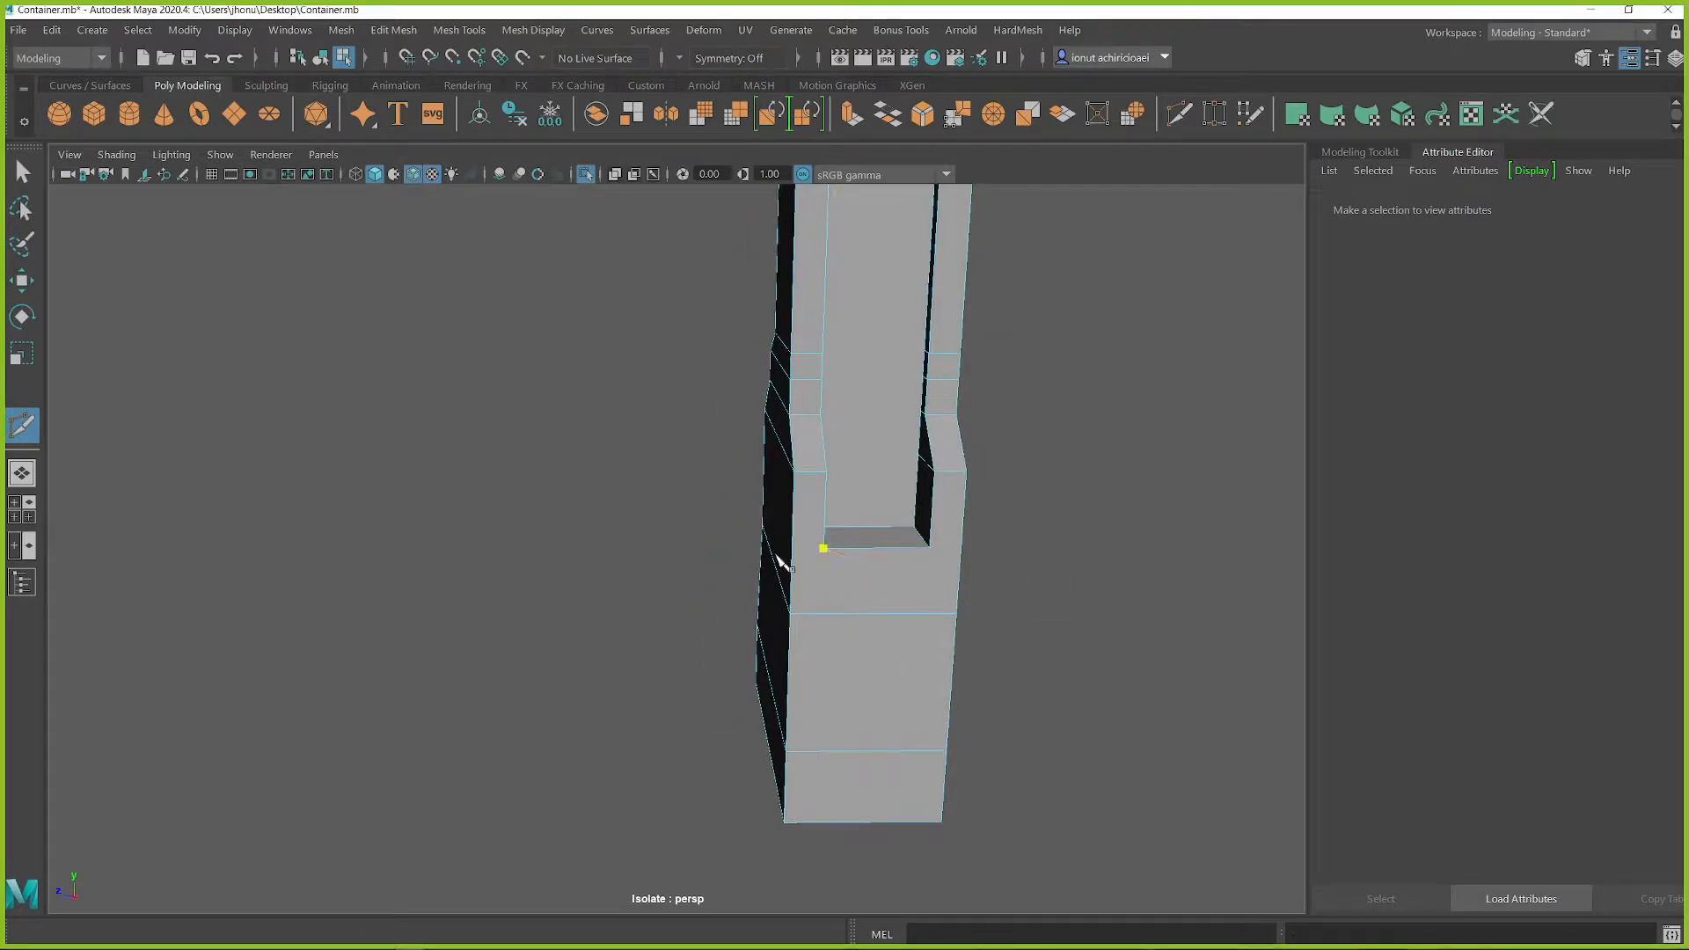
pyautogui.keyDown('alt'); pyautogui.moveTo(756, 626); pyautogui.dragTo(836, 611); pyautogui.keyUp('alt')
pyautogui.rightClick(899, 628)
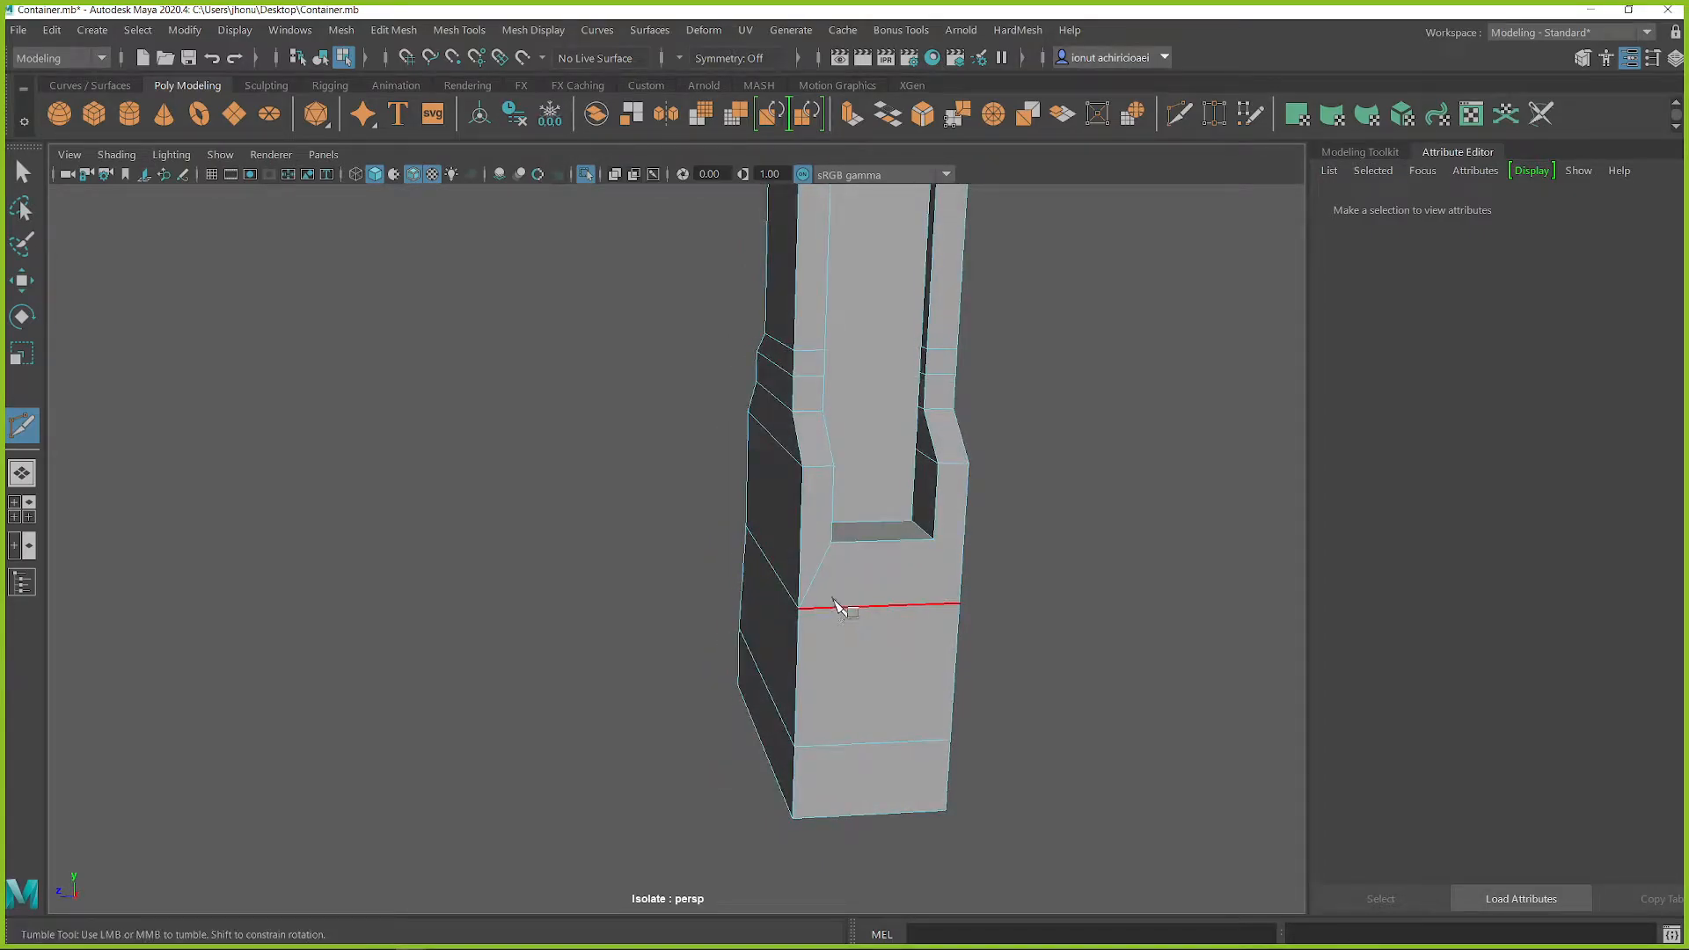
# Step: Try beveling the housing's vertical edge loops, then undo the bevel
pyautogui.press('q')
pyautogui.moveTo(801, 394); pyautogui.dragTo(798, 340, button='right')
pyautogui.doubleClick(803, 512)
pyautogui.keyDown('shift'); pyautogui.doubleClick(807, 651); pyautogui.keyUp('shift')
pyautogui.keyDown('alt'); pyautogui.moveTo(818, 620); pyautogui.dragTo(850, 550); pyautogui.keyUp('alt')
pyautogui.keyDown('shift'); pyautogui.moveTo(814, 532); pyautogui.dragTo(913, 531, button='right'); pyautogui.keyUp('shift')
pyautogui.keyDown('alt'); pyautogui.moveTo(804, 540); pyautogui.dragTo(670, 600); pyautogui.keyUp('alt')
pyautogui.hotkey('ctrl', 'z')
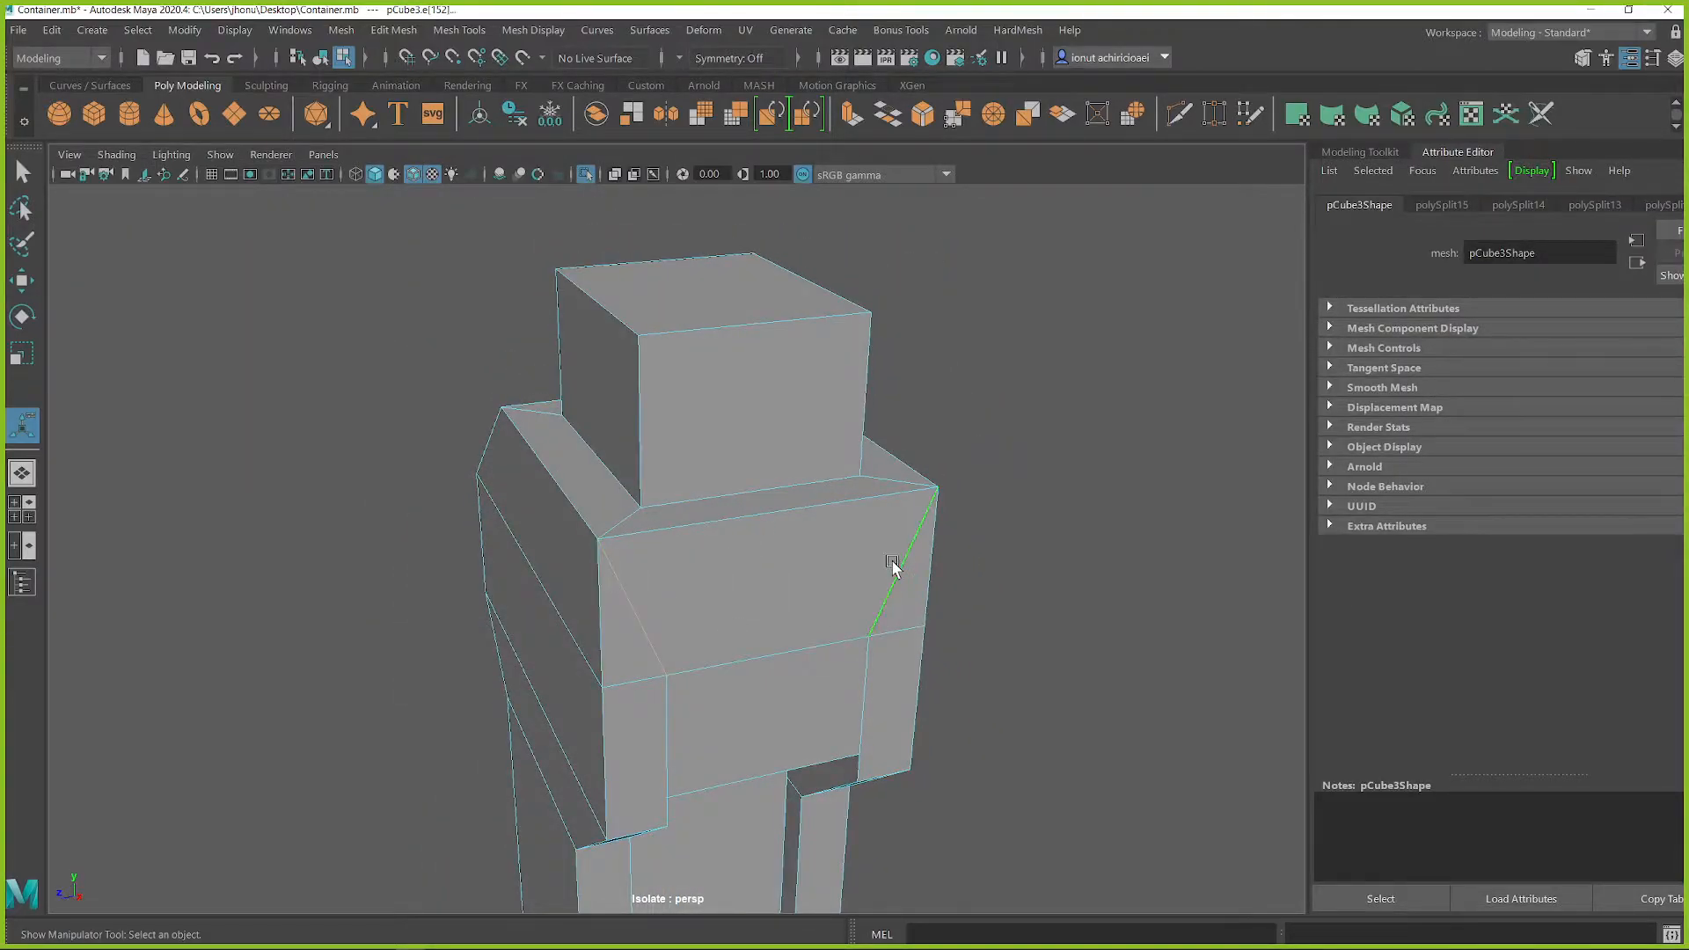
# Step: Delete the two diagonal edges on the housing block above the recess
pyautogui.press('Delete')
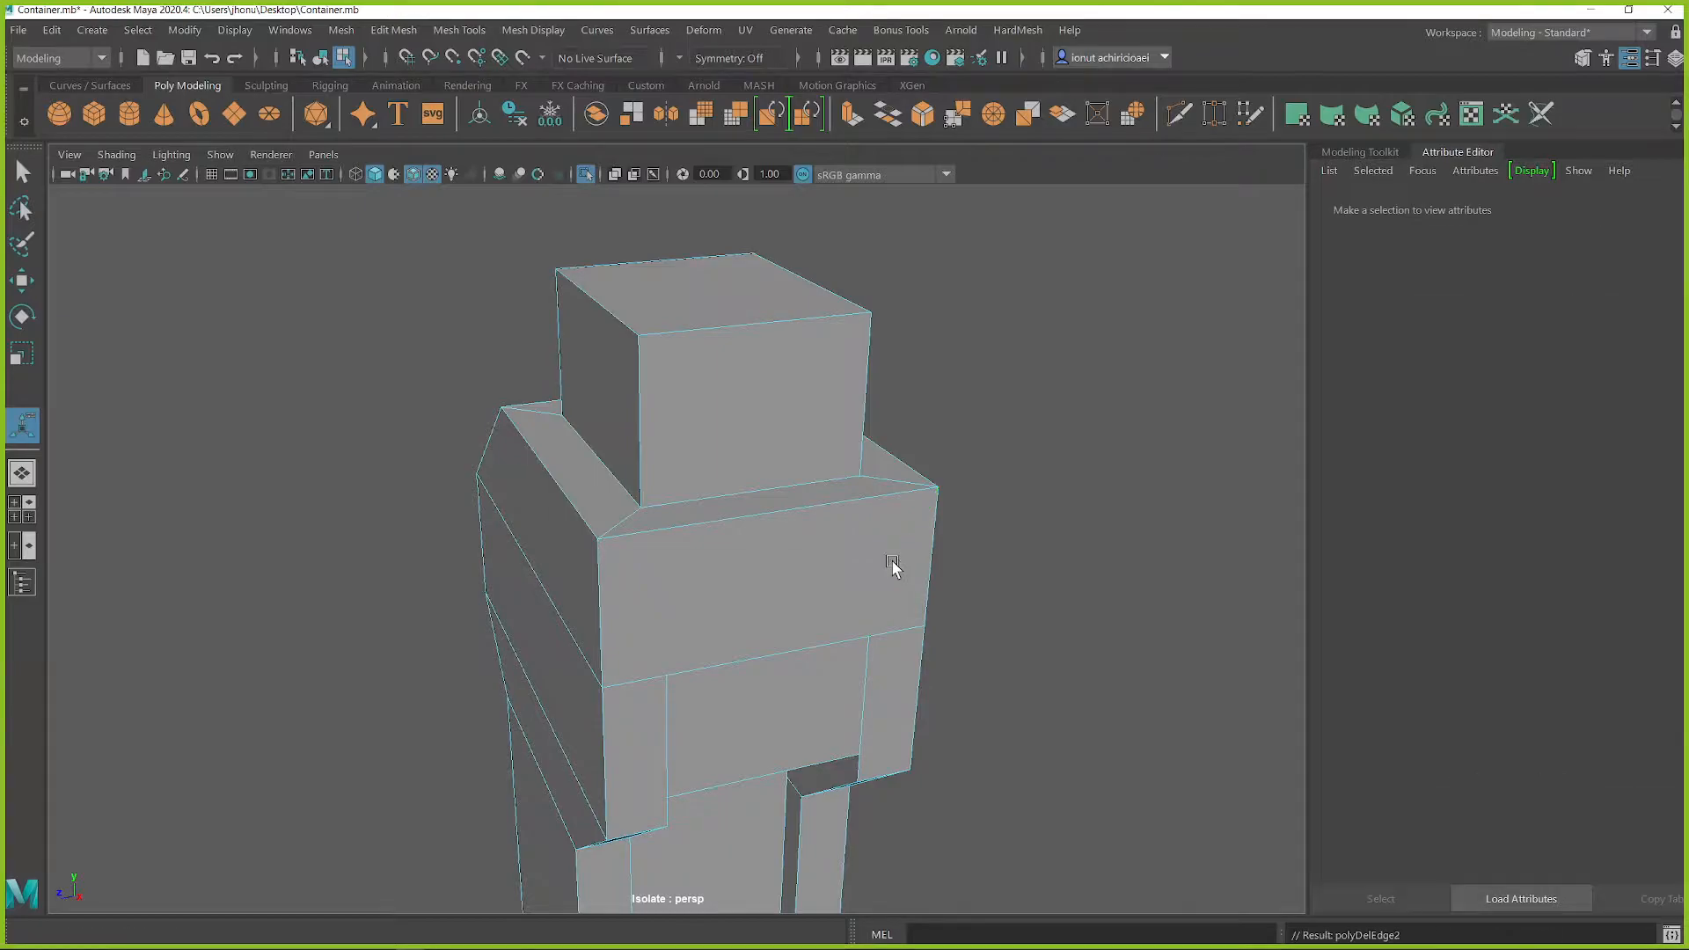
# Step: Try beveling the housing's vertical corner edges beside the recess
pyautogui.click(583, 563)
pyautogui.keyDown('shift'); pyautogui.moveTo(643, 632); pyautogui.dragTo(680, 551, button='right'); pyautogui.keyUp('shift')
pyautogui.keyDown('alt'); pyautogui.moveTo(695, 554); pyautogui.dragTo(810, 607); pyautogui.keyUp('alt')
pyautogui.hotkey('ctrl', 'z')
pyautogui.keyDown('alt'); pyautogui.moveTo(793, 796); pyautogui.dragTo(792, 566, button='middle'); pyautogui.keyUp('alt')
pyautogui.keyDown('shift'); pyautogui.moveTo(803, 502); pyautogui.dragTo(893, 498, button='right'); pyautogui.keyUp('shift')
pyautogui.keyDown('alt'); pyautogui.moveTo(792, 431); pyautogui.dragTo(792, 563, button='middle'); pyautogui.keyUp('alt')
pyautogui.keyDown('alt'); pyautogui.moveTo(778, 382); pyautogui.dragTo(771, 493); pyautogui.keyUp('alt')
pyautogui.keyDown('alt'); pyautogui.moveTo(769, 370); pyautogui.dragTo(767, 576, button='middle'); pyautogui.keyUp('alt')
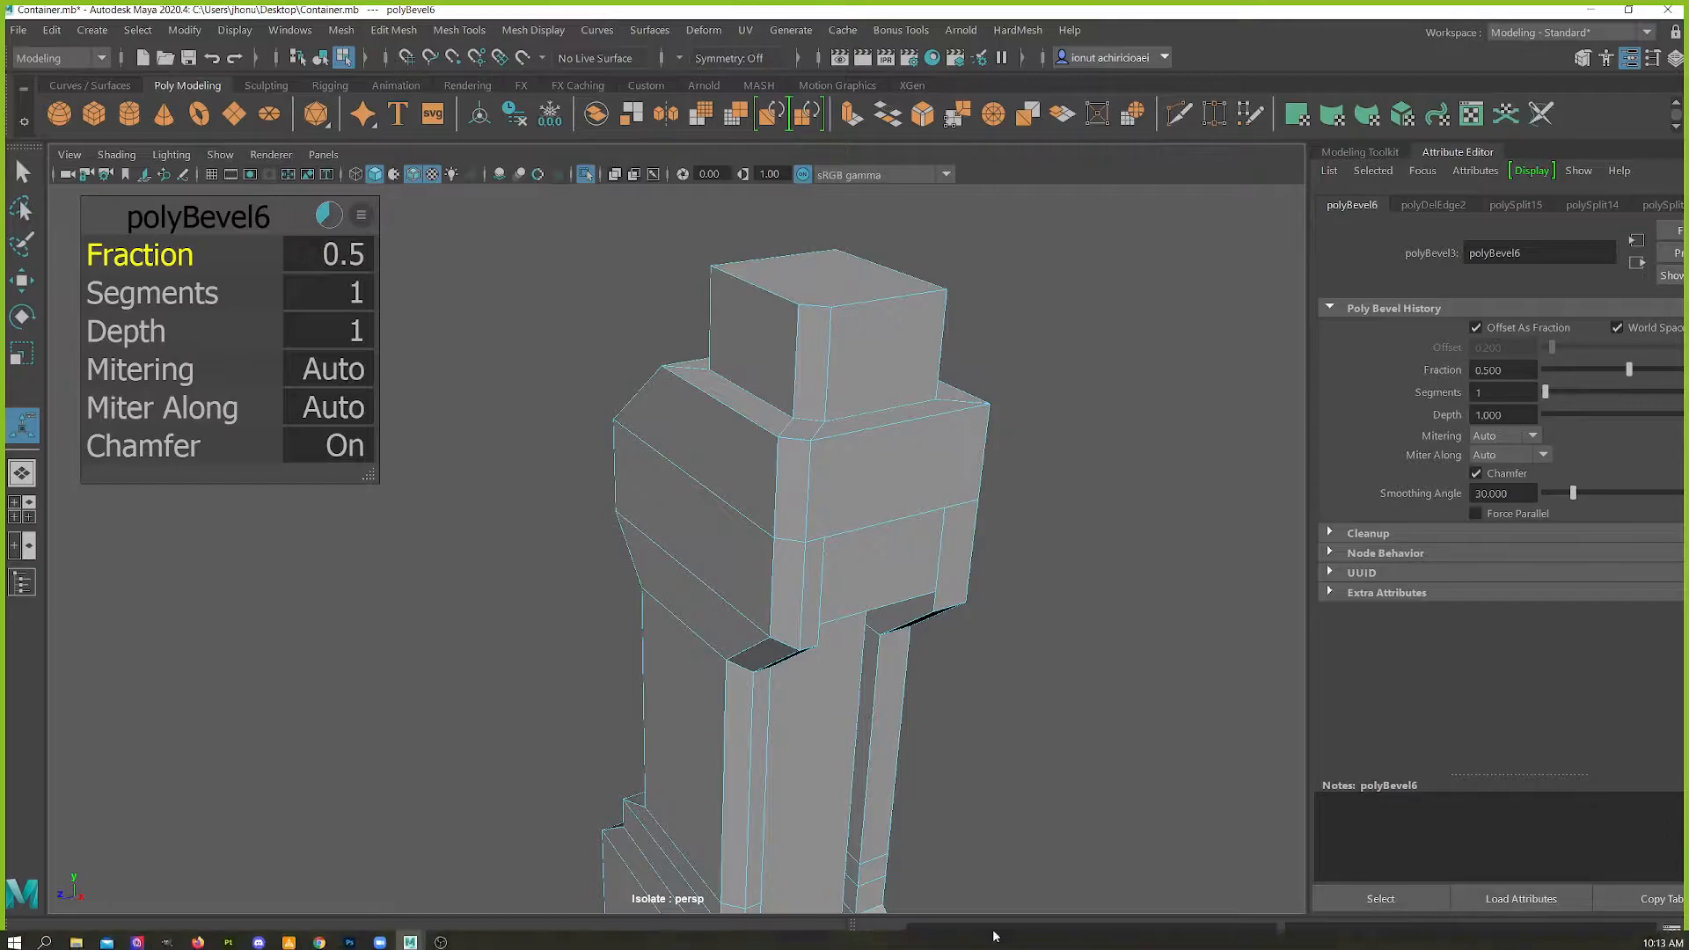
# Step: Undock and close the Command Line and Help Line, and narrow the Attribute Editor
pyautogui.moveTo(851, 931); pyautogui.dragTo(224, 606)
pyautogui.click(1459, 582)
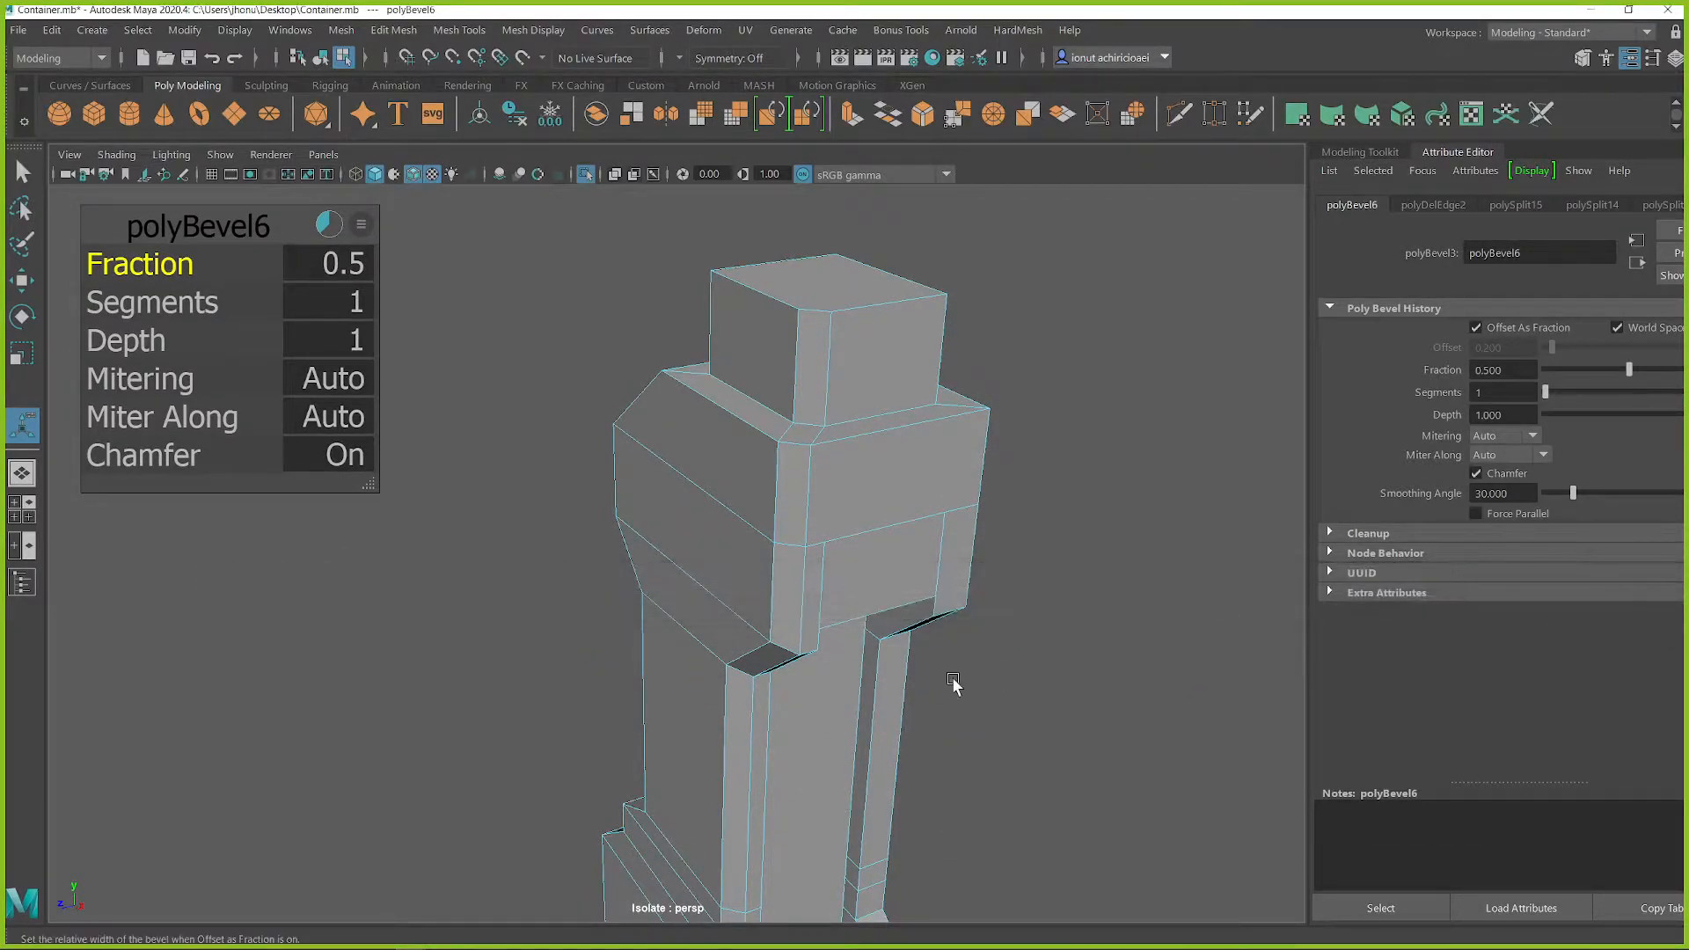
pyautogui.keyDown('alt'); pyautogui.moveTo(511, 700); pyautogui.dragTo(574, 633, button='middle'); pyautogui.keyUp('alt')
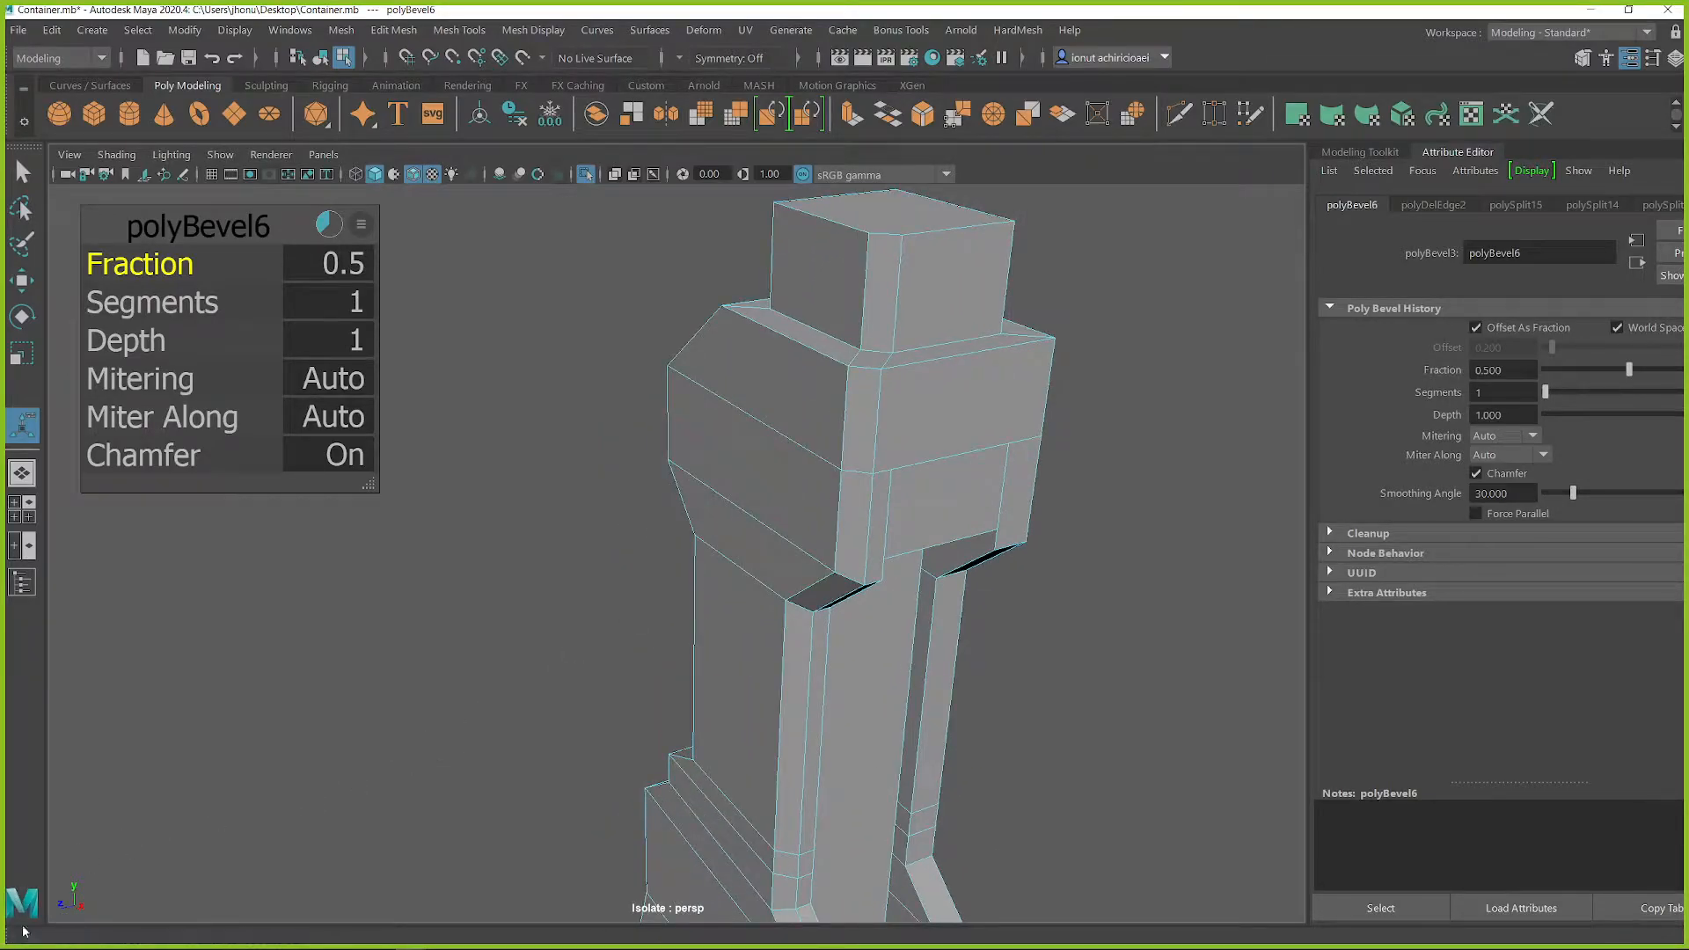
pyautogui.moveTo(8, 932); pyautogui.dragTo(537, 727)
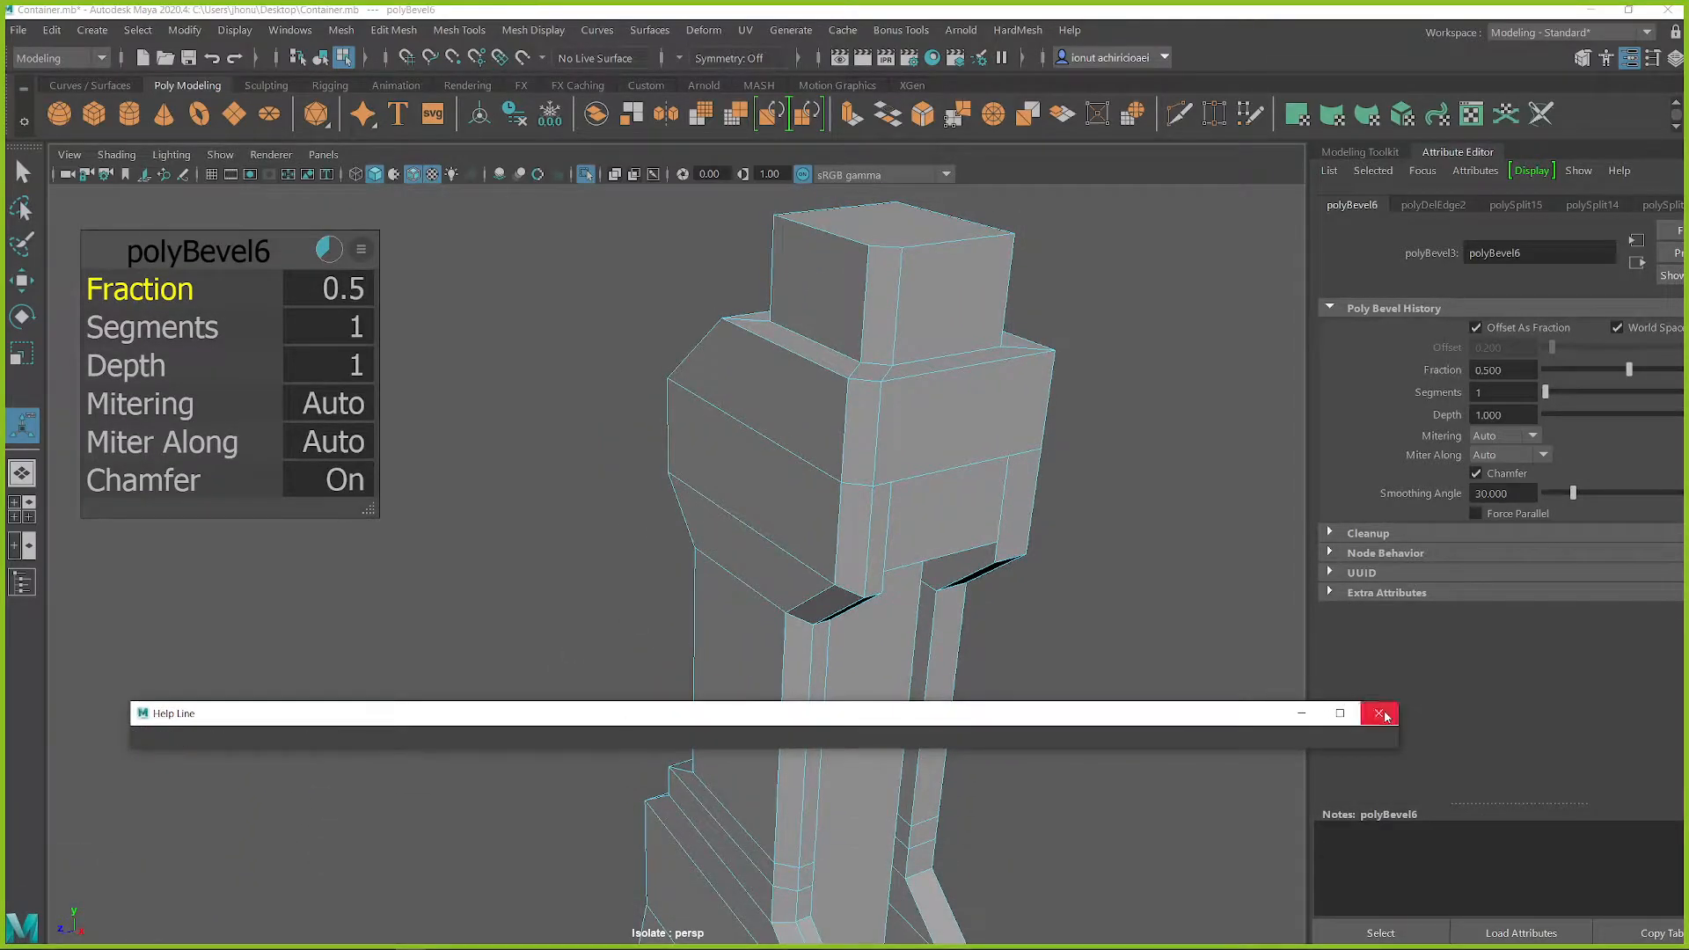
pyautogui.click(1382, 714)
pyautogui.moveTo(1309, 683); pyautogui.dragTo(1382, 687)
# Step: Undo the corner bevel and cut both vertical edges above the recess up to the top block's base corners
pyautogui.keyDown('alt'); pyautogui.moveTo(937, 700); pyautogui.dragTo(794, 566); pyautogui.keyUp('alt')
pyautogui.hotkey('ctrl', 'z')
pyautogui.keyDown('shift'); pyautogui.moveTo(791, 552); pyautogui.dragTo(715, 578, button='right'); pyautogui.keyUp('shift')
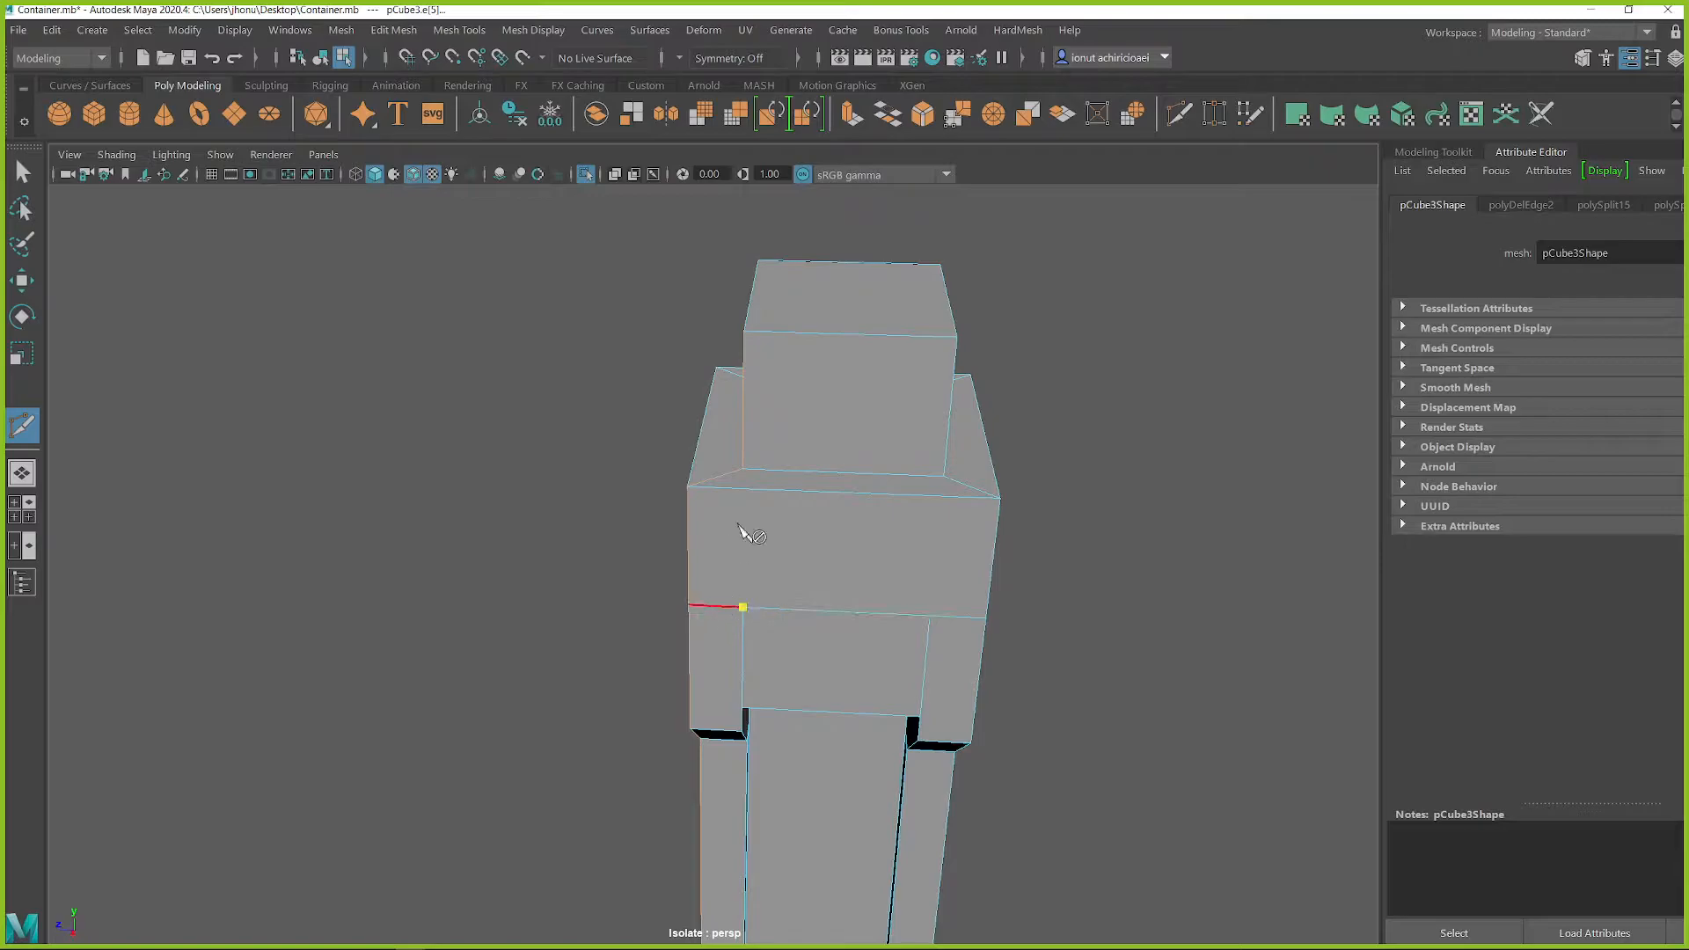
pyautogui.click(746, 489)
pyautogui.click(746, 468)
pyautogui.rightClick(719, 472)
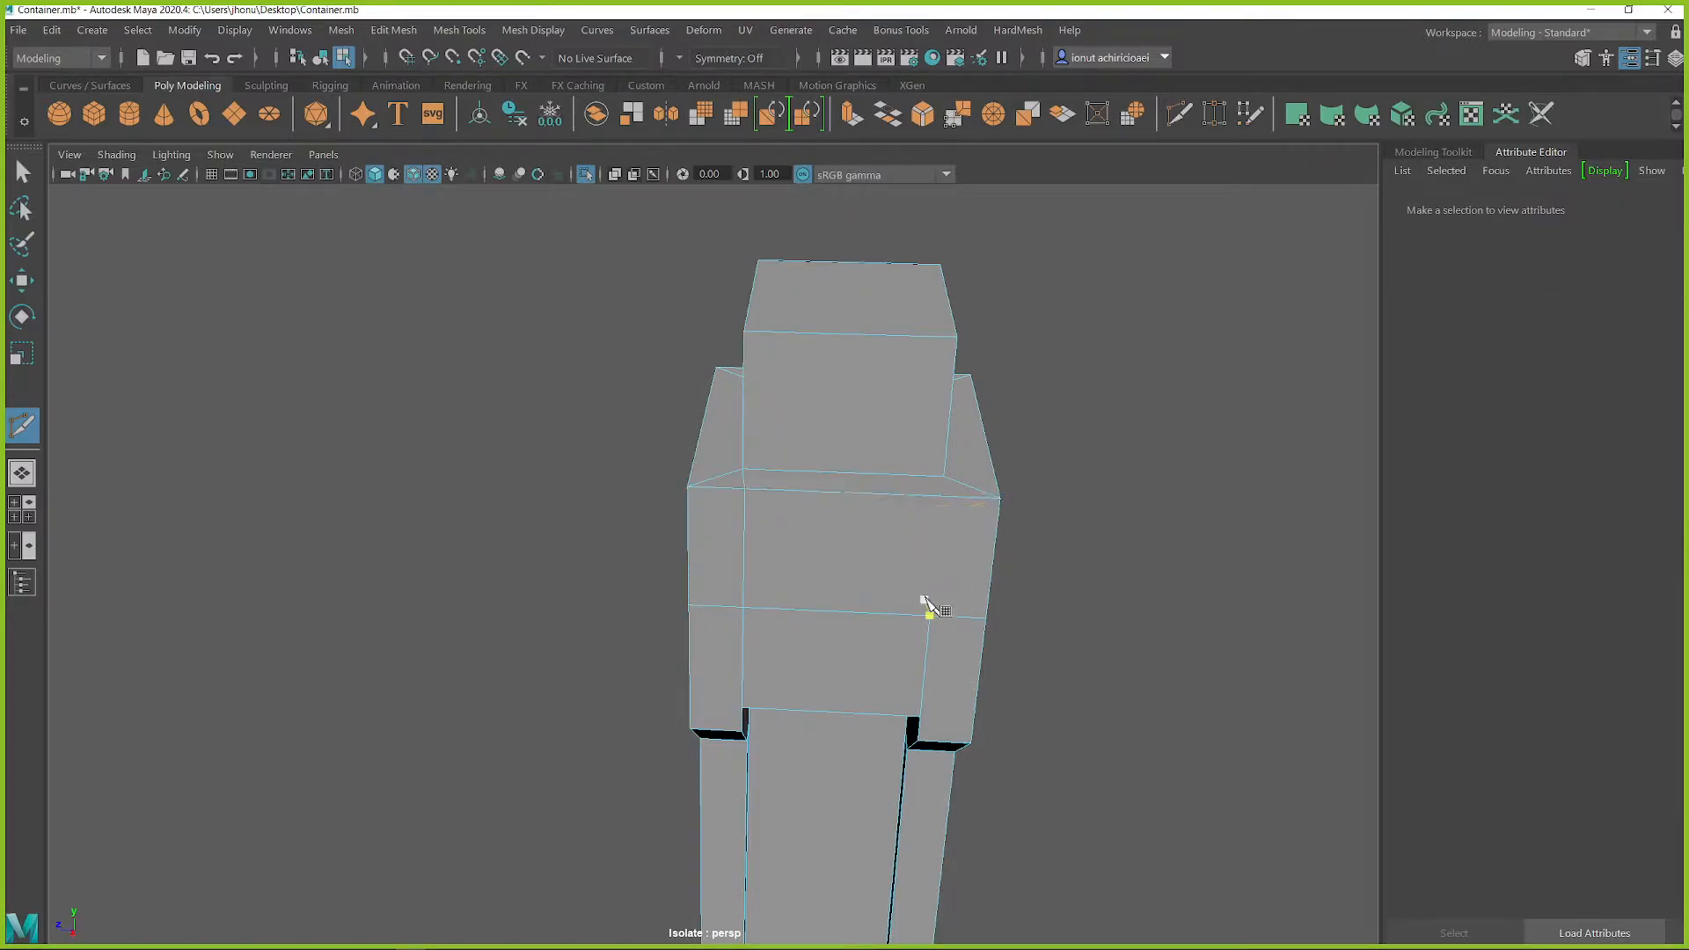
pyautogui.click(941, 476)
pyautogui.rightClick(943, 478)
# Step: Cut a connecting edge across the upper part of the recess's back wall
pyautogui.keyDown('alt'); pyautogui.moveTo(796, 519); pyautogui.dragTo(680, 537); pyautogui.keyUp('alt')
pyautogui.click(899, 426)
pyautogui.press('q')
pyautogui.click(724, 481)
pyautogui.scroll(3, 841, 494)
pyautogui.keyDown('shift'); pyautogui.moveTo(858, 441); pyautogui.dragTo(759, 446, button='right'); pyautogui.keyUp('shift')
pyautogui.click(771, 436)
pyautogui.keyDown('alt'); pyautogui.moveTo(774, 474); pyautogui.dragTo(898, 455); pyautogui.keyUp('alt')
pyautogui.click(955, 451)
pyautogui.rightClick(944, 439)
# Step: Cut a horizontal edge across the recess's back wall at the column's first lower step
pyautogui.keyDown('alt'); pyautogui.moveTo(960, 620); pyautogui.dragTo(927, 329, button='middle'); pyautogui.keyUp('alt')
pyautogui.keyDown('alt'); pyautogui.moveTo(913, 435); pyautogui.dragTo(764, 466); pyautogui.keyUp('alt')
pyautogui.keyDown('alt'); pyautogui.moveTo(763, 467); pyautogui.dragTo(796, 506, button='right'); pyautogui.keyUp('alt')
pyautogui.click(792, 514)
pyautogui.keyDown('alt'); pyautogui.moveTo(825, 535); pyautogui.dragTo(889, 555); pyautogui.keyUp('alt')
pyautogui.click(951, 541)
pyautogui.rightClick(755, 548)
pyautogui.keyDown('ctrl'); pyautogui.click(845, 533); pyautogui.keyUp('ctrl')
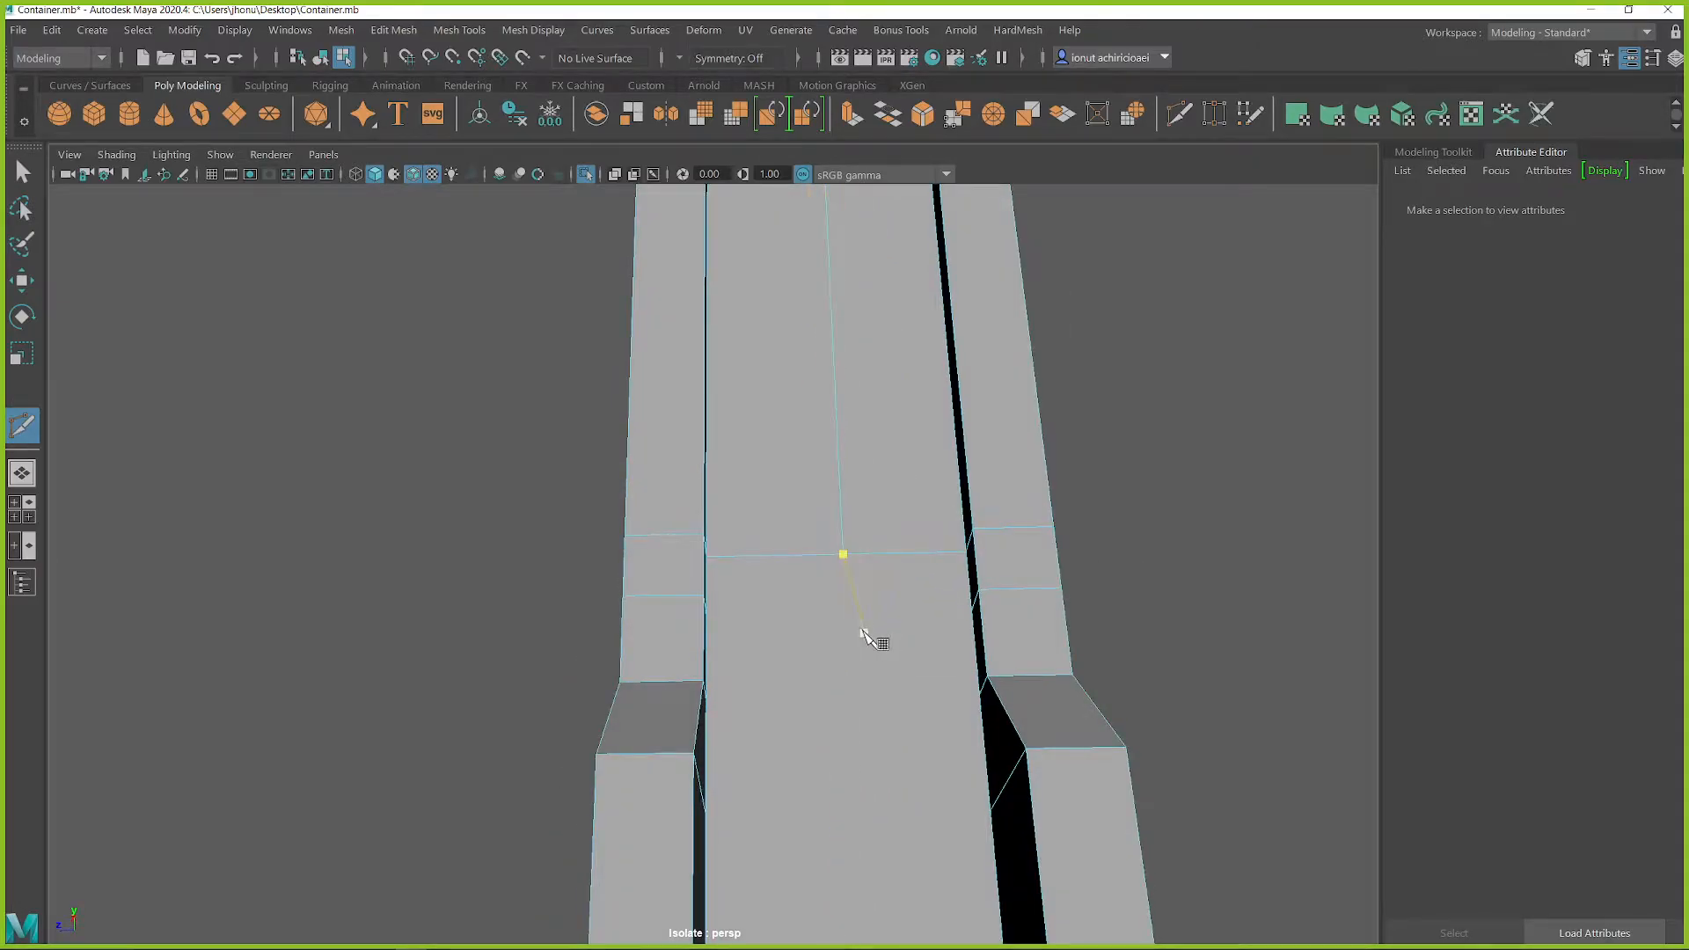
pyautogui.keyDown('alt'); pyautogui.moveTo(874, 641); pyautogui.dragTo(886, 651); pyautogui.keyUp('alt')
# Step: Cut the remaining horizontal edges across the back wall, joining the lower cuts on both side walls
pyautogui.scroll(-3, 956, 640)
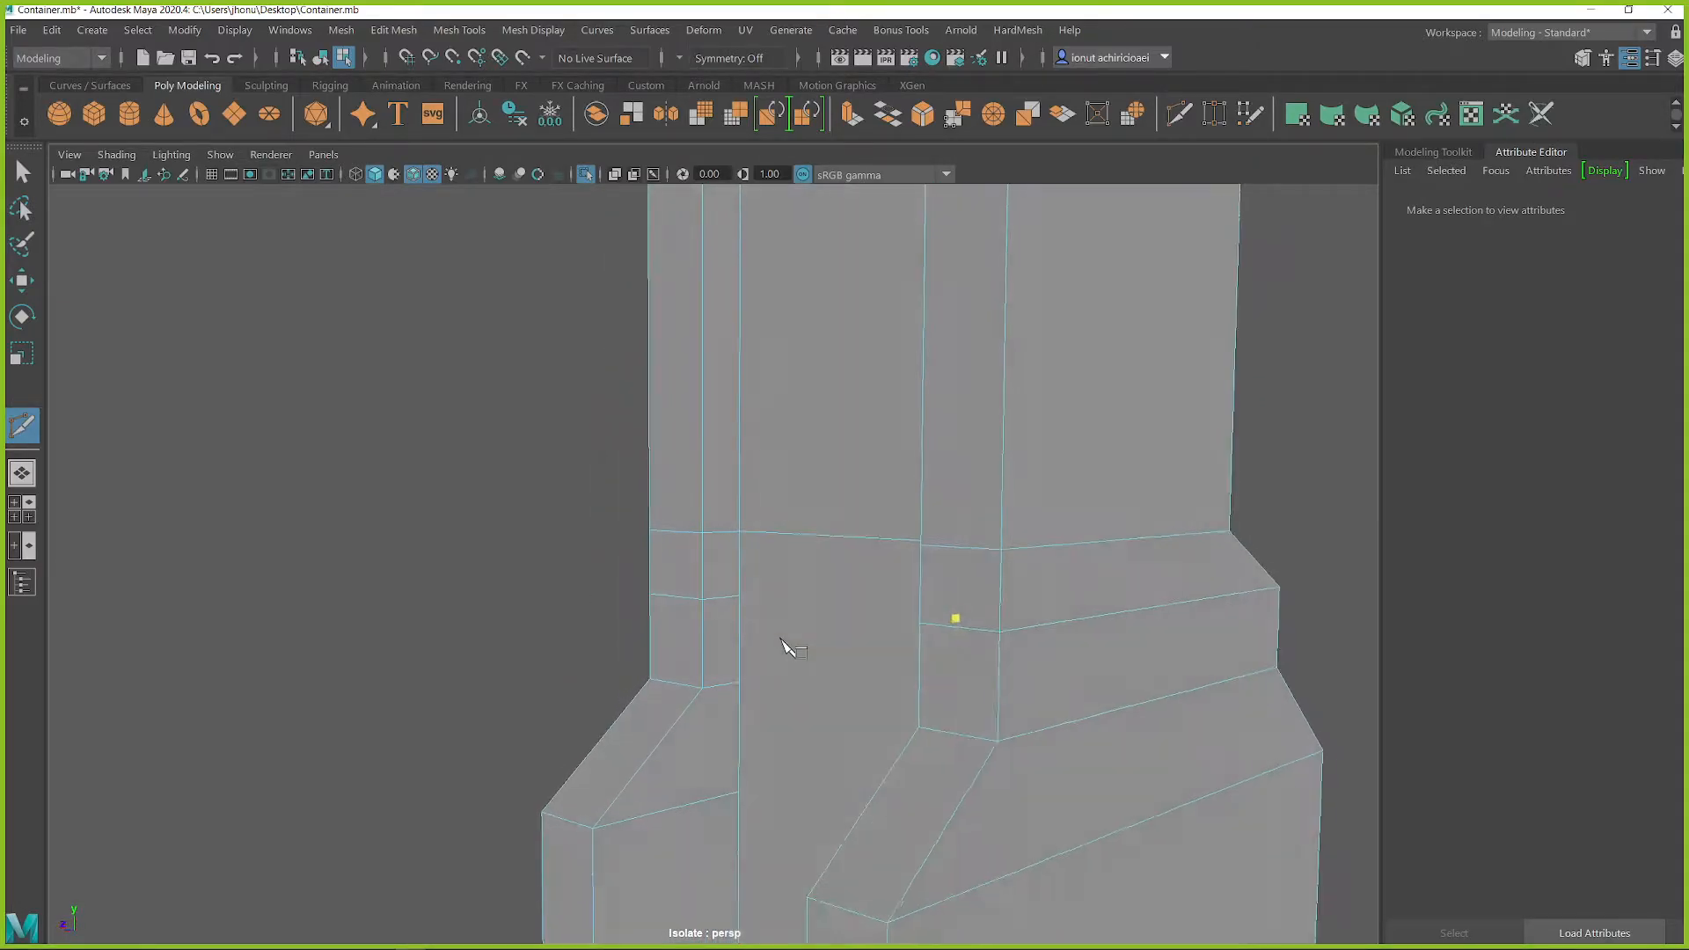
pyautogui.moveTo(740, 664); pyautogui.dragTo(739, 683)
pyautogui.keyDown('alt'); pyautogui.moveTo(742, 683); pyautogui.dragTo(933, 667); pyautogui.keyUp('alt')
pyautogui.rightClick(934, 712)
pyautogui.click(929, 763)
pyautogui.keyDown('alt'); pyautogui.moveTo(906, 837); pyautogui.dragTo(827, 669); pyautogui.keyUp('alt')
pyautogui.click(735, 773)
# Step: Cut a diagonal edge from the recess's other lower corner to the housing's opposite outer edge
pyautogui.scroll(-5, 739, 785)
pyautogui.keyDown('alt'); pyautogui.moveTo(732, 352); pyautogui.dragTo(717, 529, button='middle'); pyautogui.keyUp('alt')
pyautogui.keyDown('alt'); pyautogui.moveTo(717, 535); pyautogui.dragTo(752, 581); pyautogui.keyUp('alt')
pyautogui.keyDown('alt'); pyautogui.moveTo(685, 717); pyautogui.dragTo(748, 410, button='middle'); pyautogui.keyUp('alt')
pyautogui.keyDown('alt'); pyautogui.moveTo(829, 529); pyautogui.dragTo(834, 570); pyautogui.keyUp('alt')
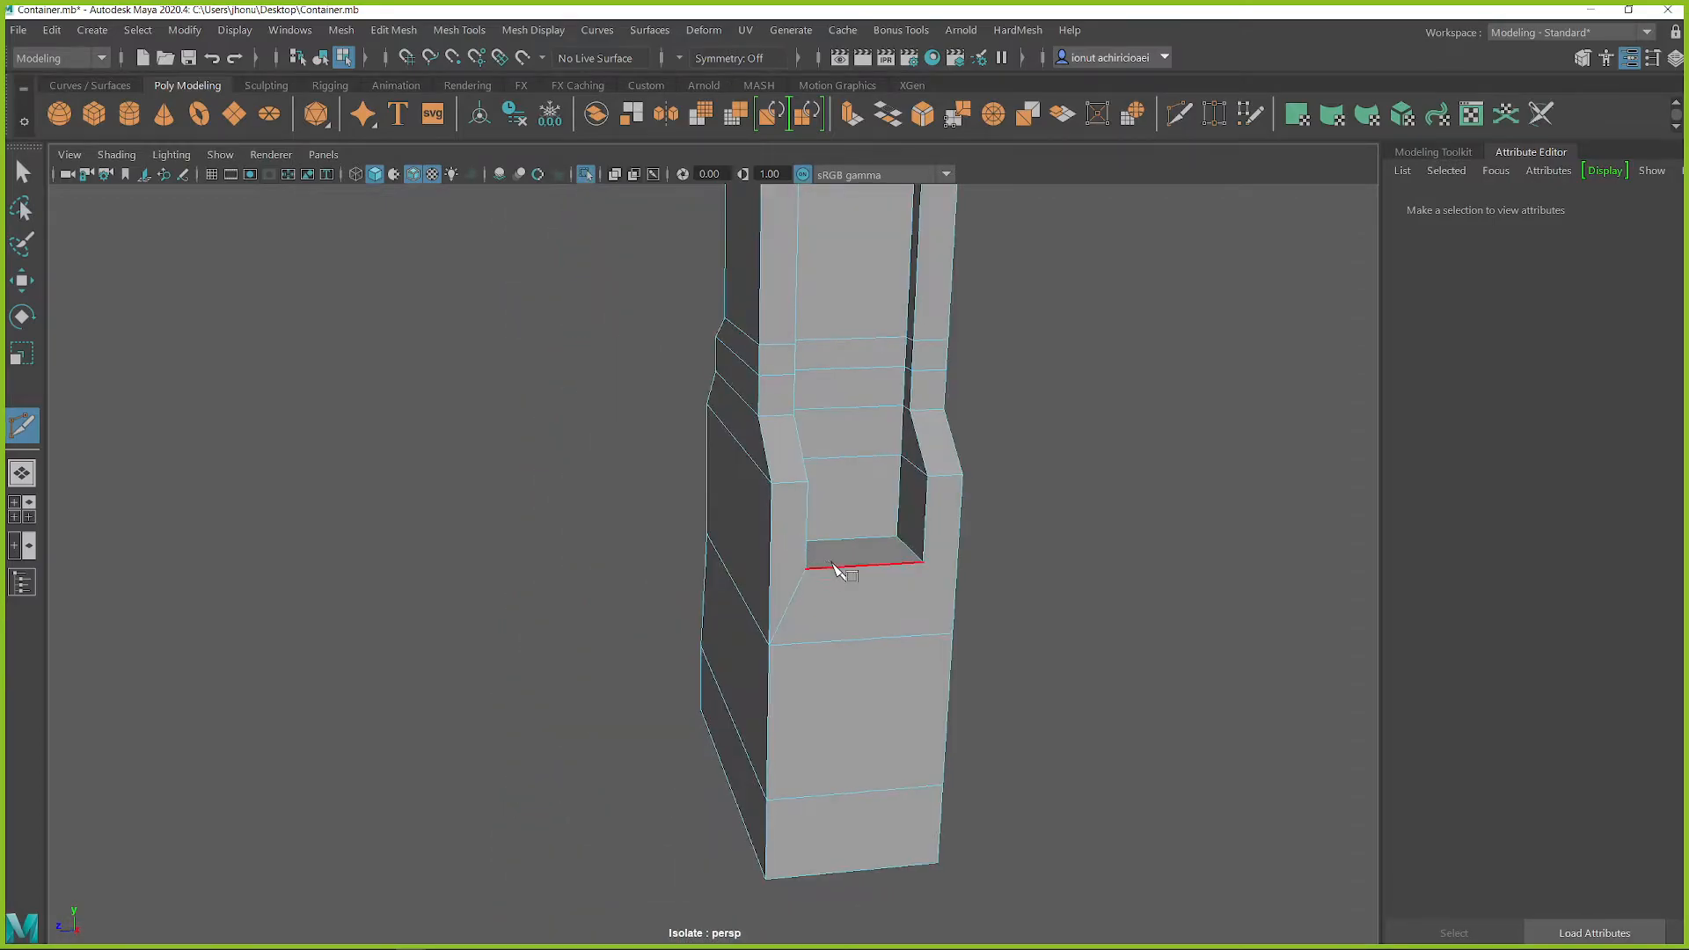
pyautogui.keyDown('alt'); pyautogui.moveTo(981, 625); pyautogui.dragTo(996, 587); pyautogui.keyUp('alt')
pyautogui.click(783, 404)
# Step: Select the housing's vertical edge loops running beside the recess and bevel them
pyautogui.keyDown('alt'); pyautogui.moveTo(835, 459); pyautogui.dragTo(893, 596, button='middle'); pyautogui.keyUp('alt')
pyautogui.keyDown('alt'); pyautogui.moveTo(893, 596); pyautogui.dragTo(931, 377); pyautogui.keyUp('alt')
pyautogui.press('q')
pyautogui.keyDown('alt'); pyautogui.moveTo(931, 376); pyautogui.dragTo(922, 609, button='middle'); pyautogui.keyUp('alt')
pyautogui.moveTo(944, 533); pyautogui.dragTo(942, 343, button='right')
pyautogui.doubleClick(979, 541)
pyautogui.keyDown('alt'); pyautogui.moveTo(979, 541); pyautogui.dragTo(878, 625, button='right'); pyautogui.keyUp('alt')
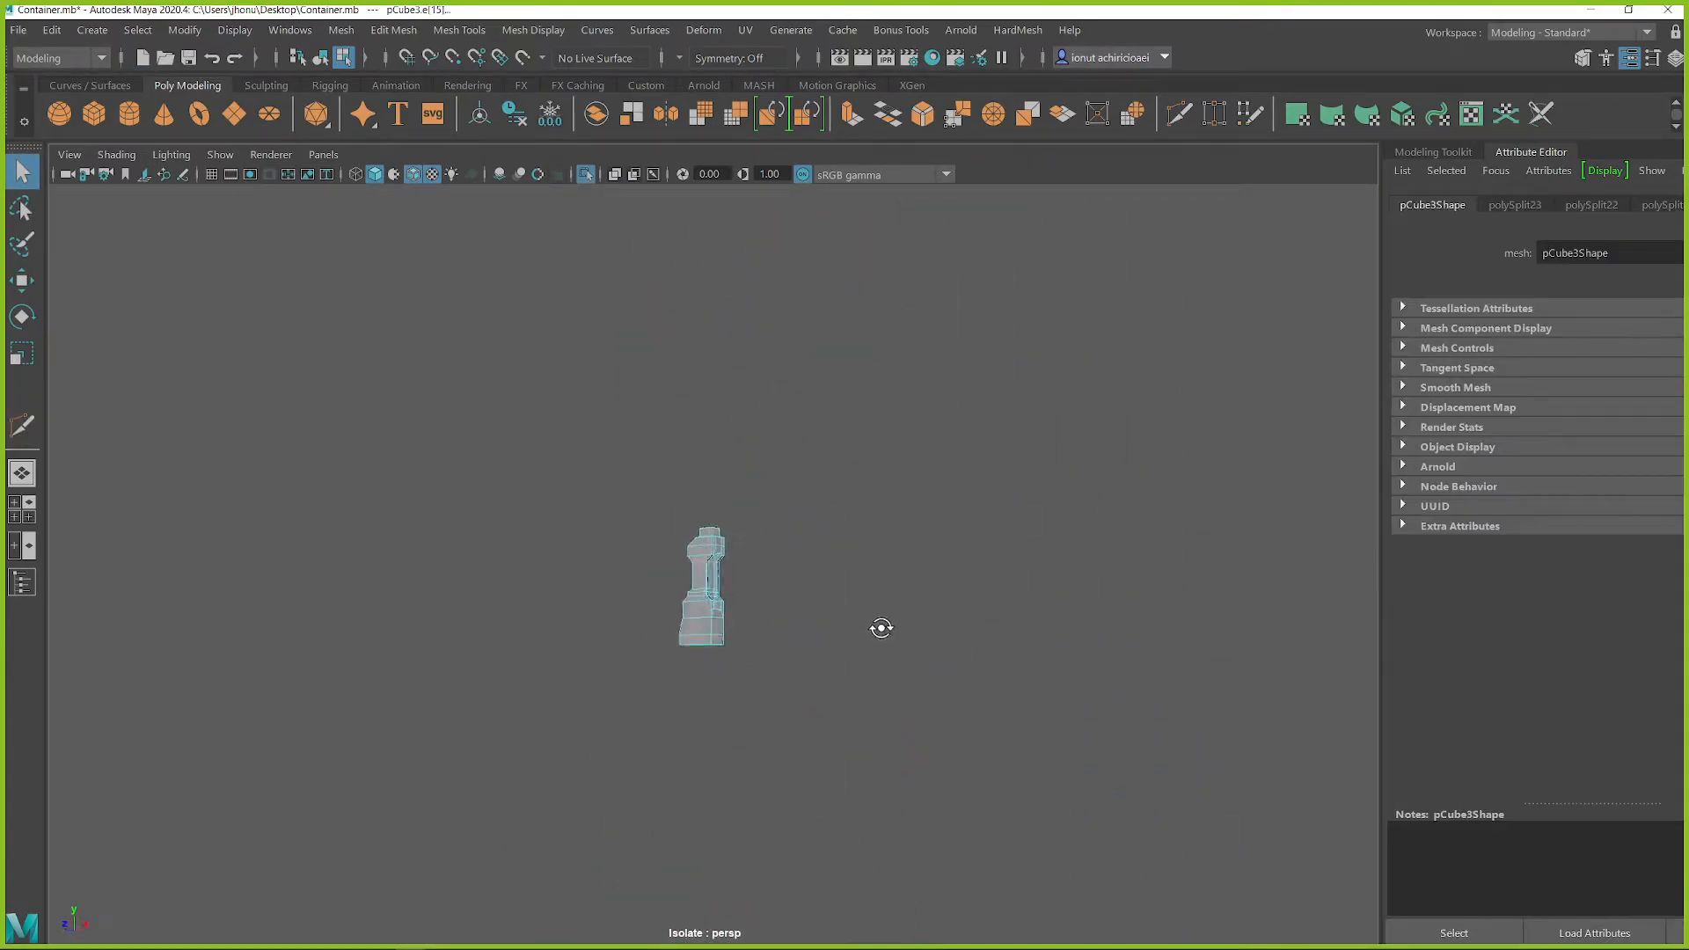
pyautogui.keyDown('alt'); pyautogui.moveTo(746, 592); pyautogui.dragTo(658, 565); pyautogui.keyUp('alt')
pyautogui.scroll(11, 725, 609)
pyautogui.scroll(3, 658, 564)
pyautogui.keyDown('shift'); pyautogui.moveTo(747, 516); pyautogui.dragTo(845, 511, button='right'); pyautogui.keyUp('shift')
pyautogui.keyDown('alt'); pyautogui.moveTo(821, 519); pyautogui.dragTo(870, 526); pyautogui.keyUp('alt')
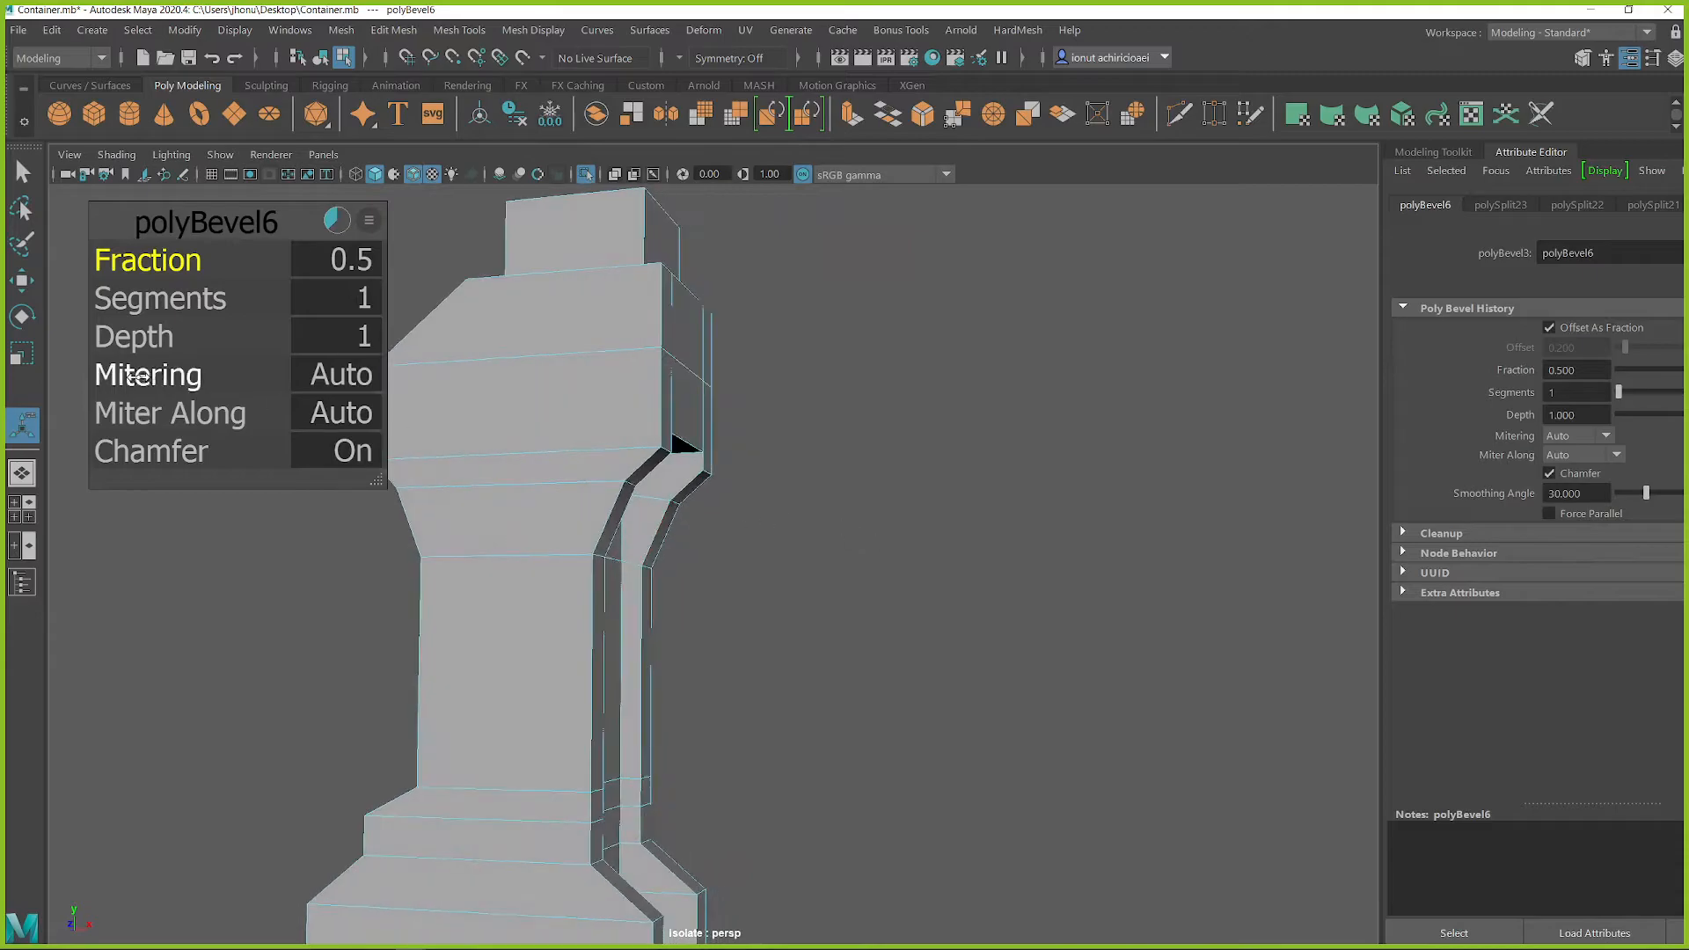
# Step: Set the housing bevel's segments to 4 and bring the rest of the model back into view
pyautogui.moveTo(141, 305); pyautogui.dragTo(253, 298)
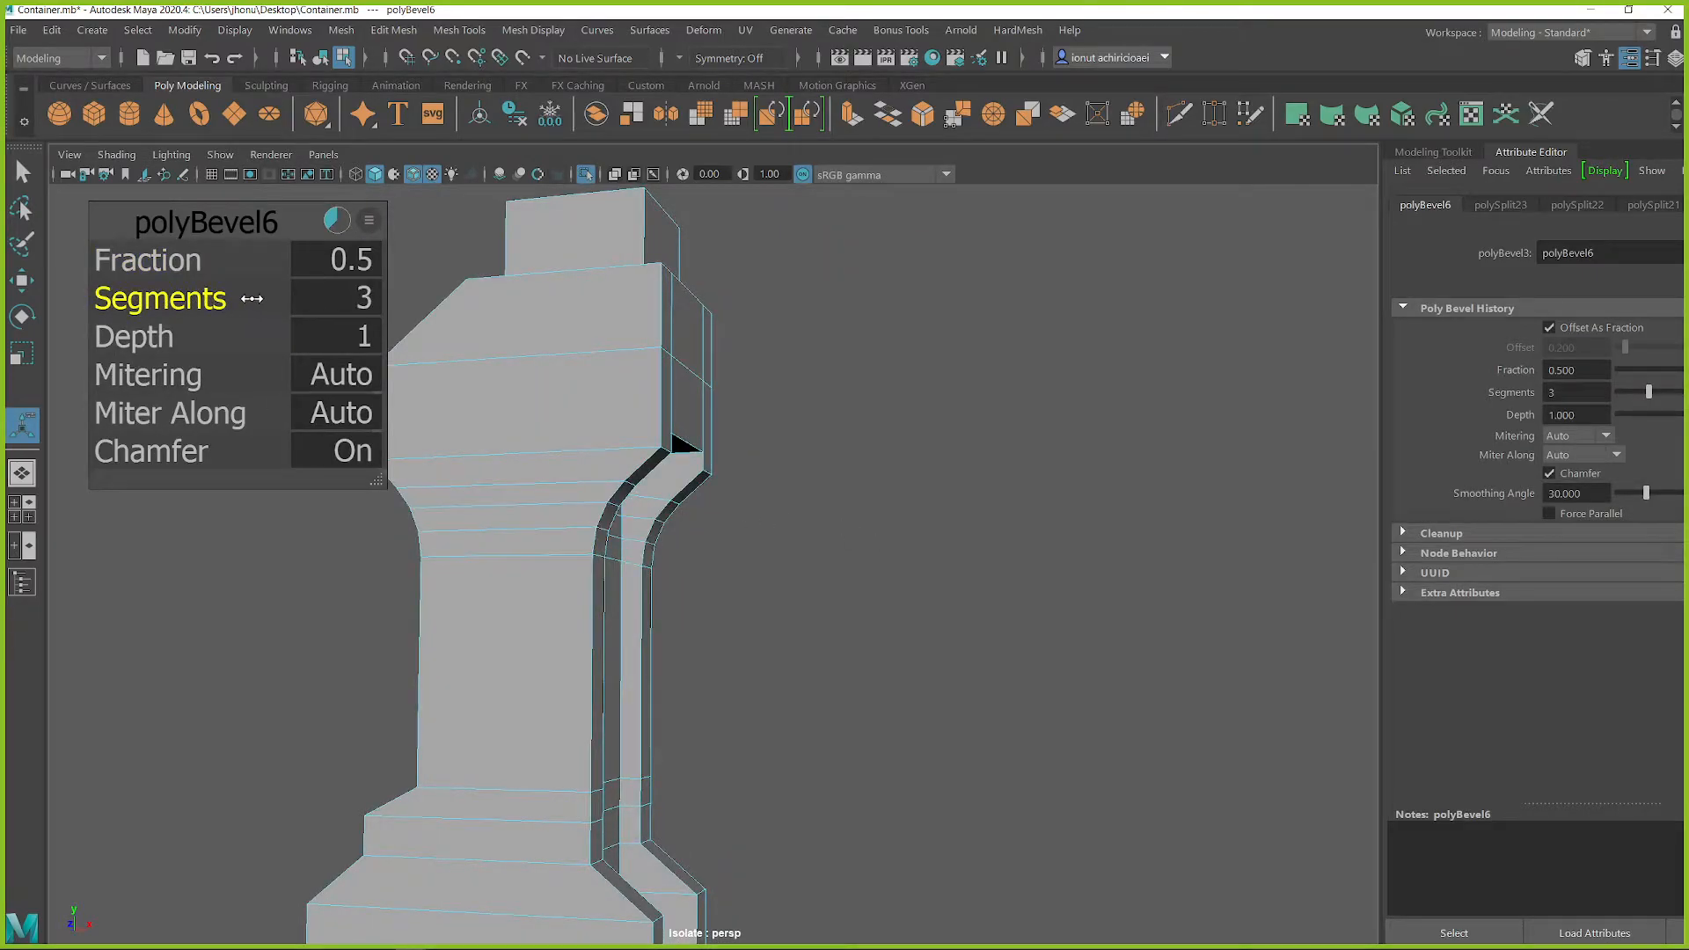
pyautogui.scroll(-1, 497, 503)
pyautogui.scroll(5, 578, 532)
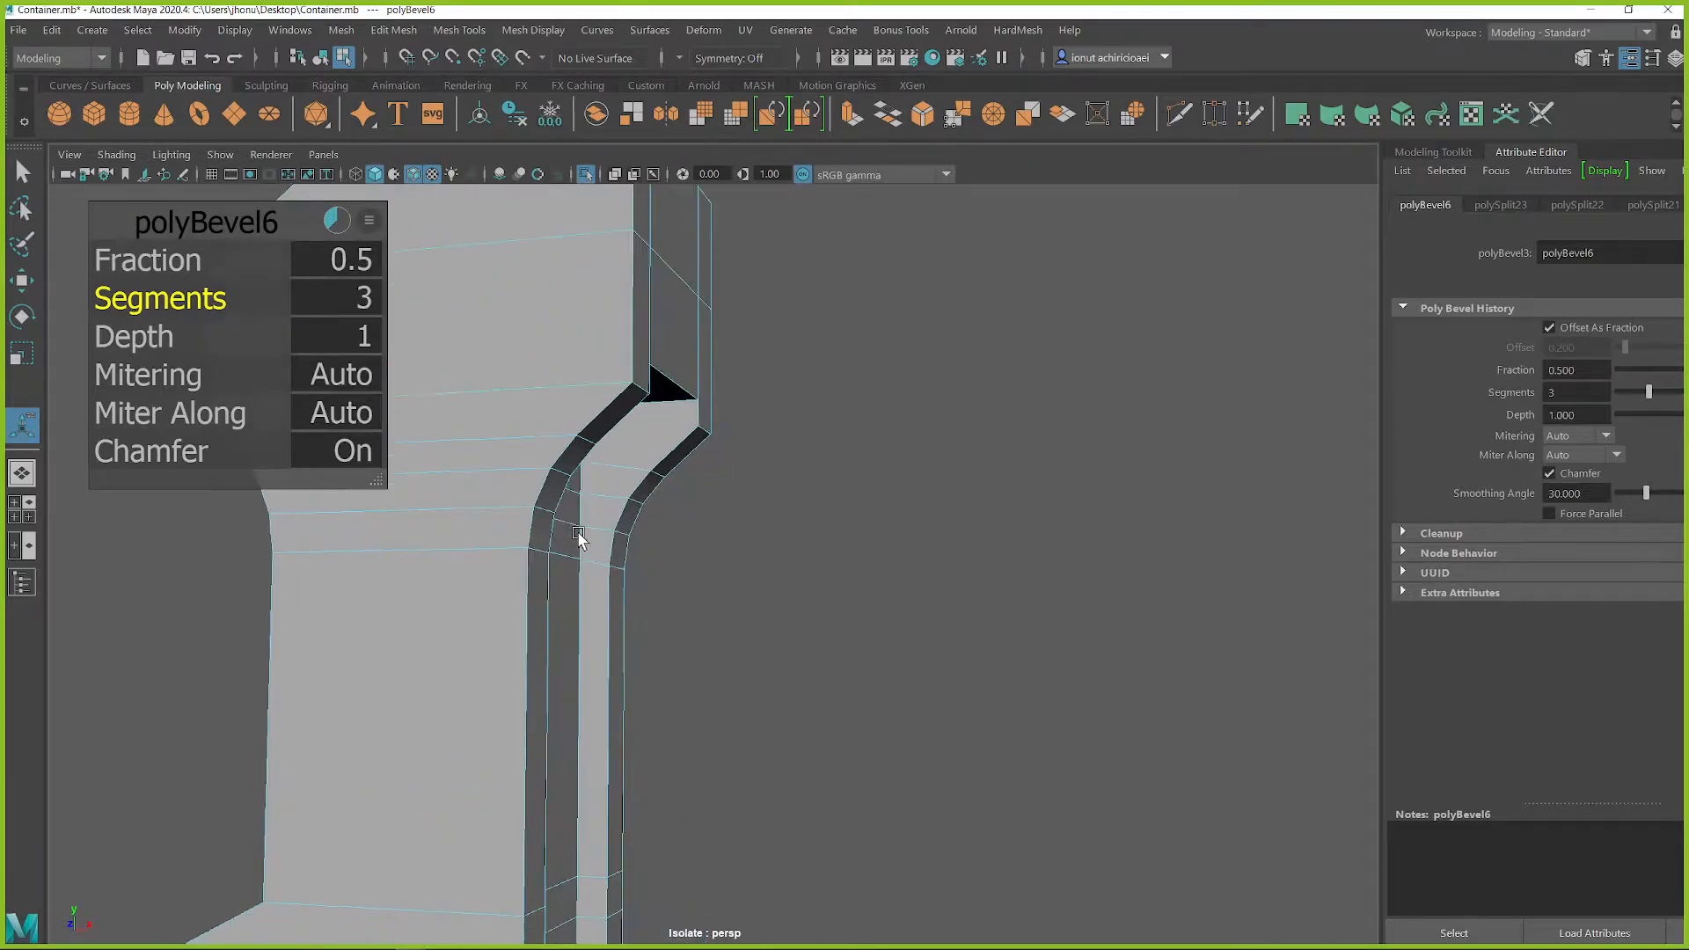
pyautogui.keyDown('alt'); pyautogui.moveTo(578, 532); pyautogui.dragTo(723, 525, button='middle'); pyautogui.keyUp('alt')
pyautogui.scroll(1, 723, 526)
pyautogui.keyDown('alt'); pyautogui.moveTo(719, 527); pyautogui.dragTo(690, 530); pyautogui.keyUp('alt')
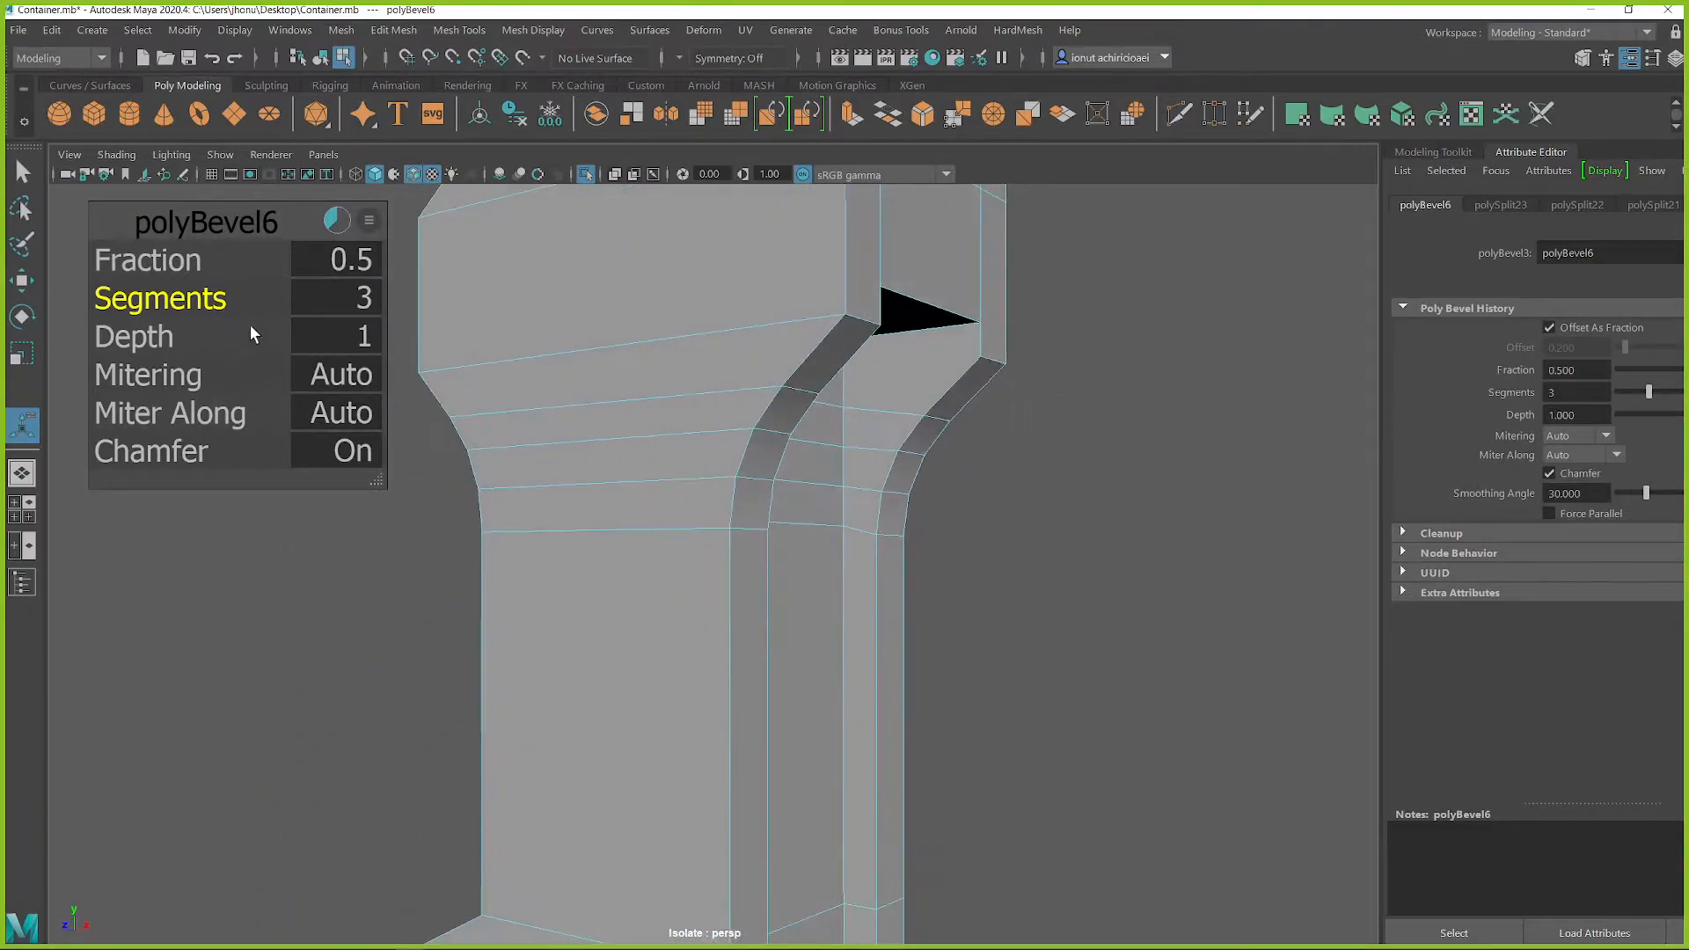
pyautogui.moveTo(201, 299); pyautogui.dragTo(226, 297)
pyautogui.scroll(-5, 754, 471)
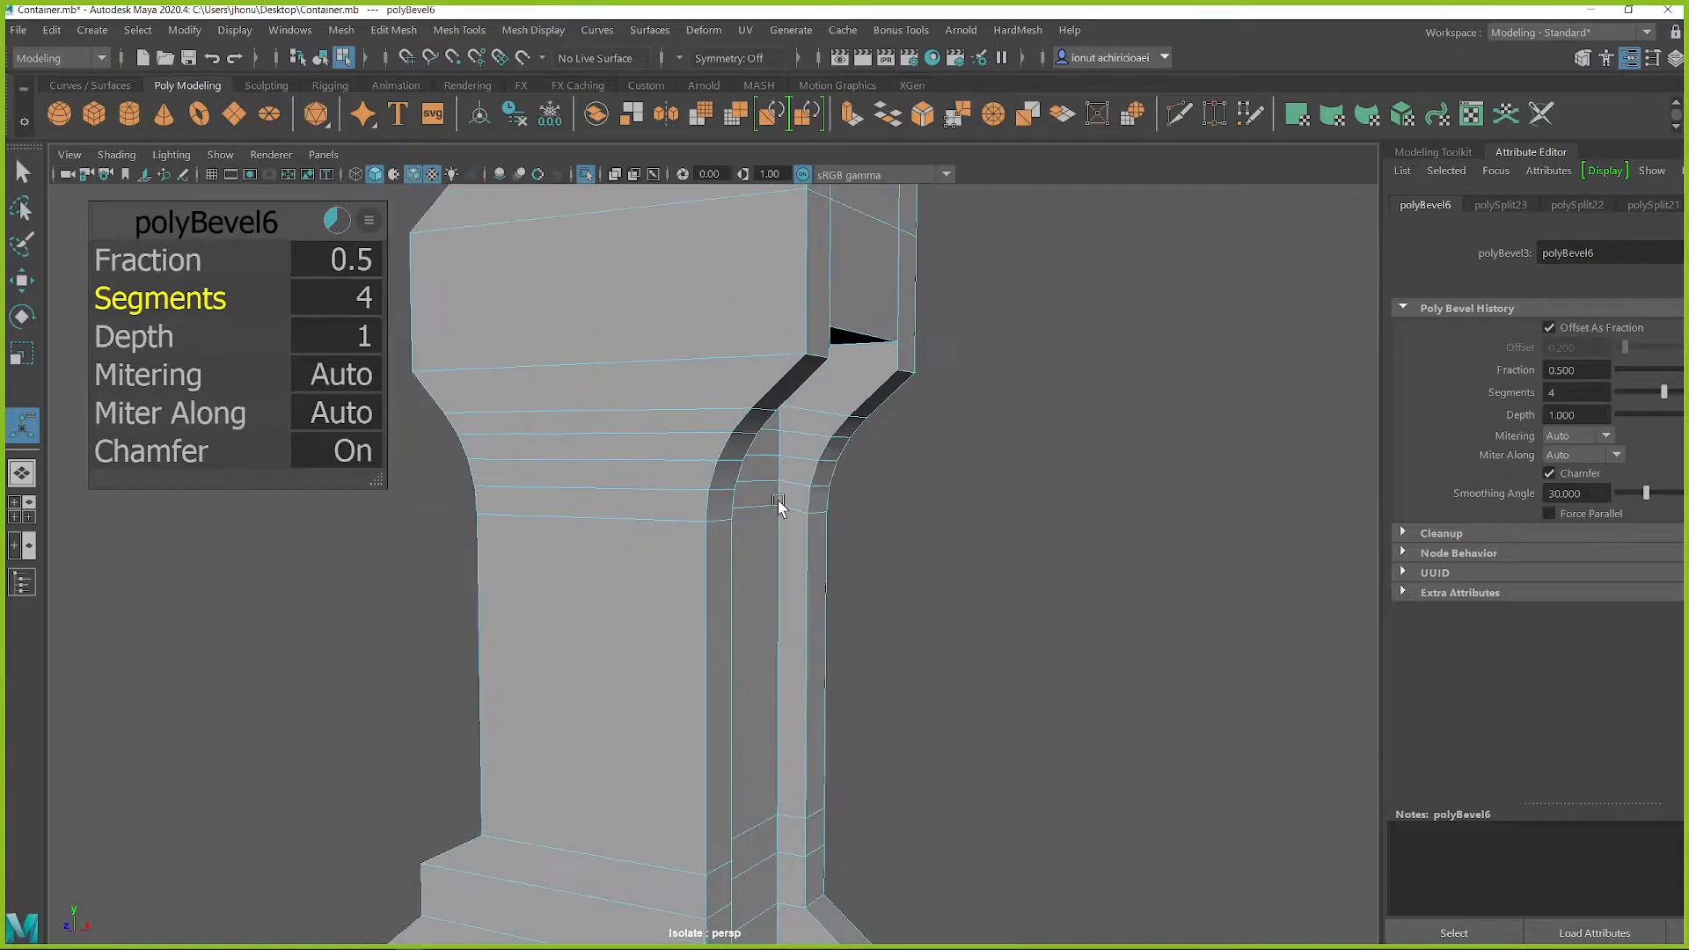
pyautogui.keyDown('alt'); pyautogui.moveTo(648, 532); pyautogui.dragTo(691, 606); pyautogui.keyUp('alt')
pyautogui.hotkey('ctrl', '1')
pyautogui.scroll(-1, 746, 581)
pyautogui.scroll(-2, 746, 580)
pyautogui.scroll(-3, 758, 590)
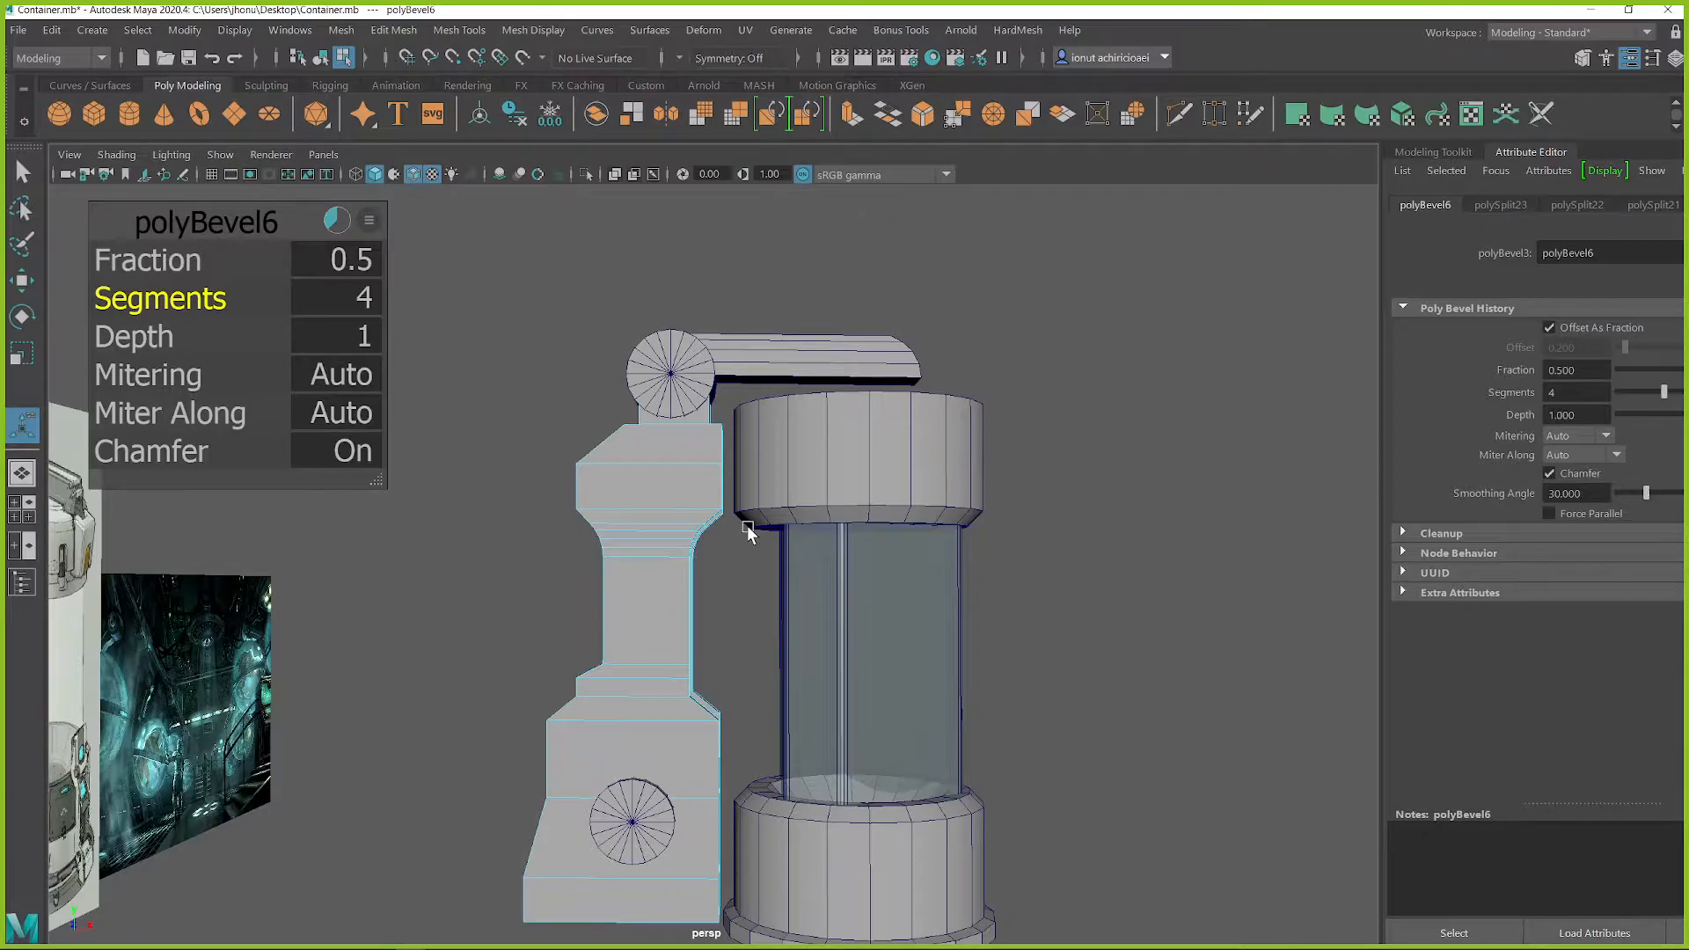
# Step: Inspect the beveled housing, its recess edges and lower base against the concept images
pyautogui.keyDown('alt'); pyautogui.moveTo(758, 566); pyautogui.dragTo(719, 474); pyautogui.keyUp('alt')
pyautogui.scroll(3, 702, 568)
pyautogui.keyDown('alt'); pyautogui.moveTo(615, 585); pyautogui.dragTo(675, 561, button='middle'); pyautogui.keyUp('alt')
pyautogui.moveTo(642, 518)
pyautogui.keyDown('alt'); pyautogui.mouseDown()
pyautogui.moveTo(652, 533)
pyautogui.moveTo(630, 529)
pyautogui.mouseUp(); pyautogui.keyUp('alt')
pyautogui.keyDown('alt'); pyautogui.moveTo(778, 636); pyautogui.dragTo(764, 526, button='middle'); pyautogui.keyUp('alt')
pyautogui.keyDown('alt'); pyautogui.moveTo(754, 547); pyautogui.dragTo(724, 550); pyautogui.keyUp('alt')
pyautogui.keyDown('alt'); pyautogui.moveTo(761, 463); pyautogui.dragTo(781, 580, button='middle'); pyautogui.keyUp('alt')
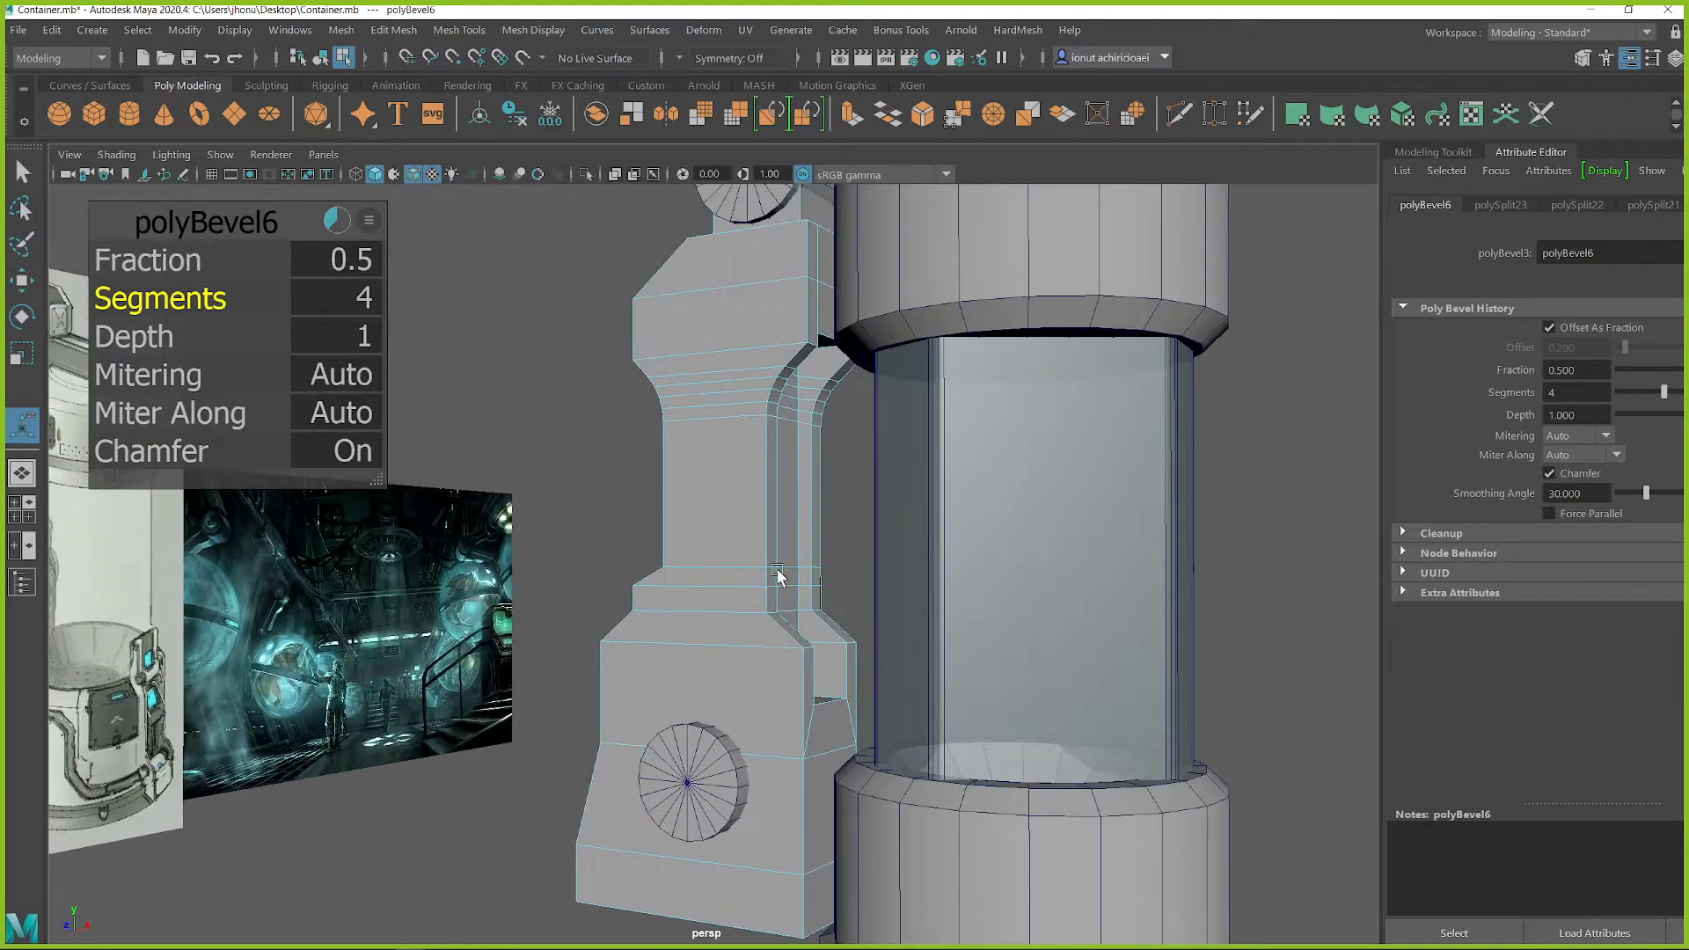
pyautogui.press('q')
pyautogui.moveTo(758, 489)
pyautogui.keyDown('alt'); pyautogui.mouseDown()
pyautogui.moveTo(734, 478)
pyautogui.moveTo(793, 509)
pyautogui.moveTo(715, 487)
pyautogui.moveTo(722, 526)
pyautogui.moveTo(762, 501)
pyautogui.mouseUp(); pyautogui.keyUp('alt')
pyautogui.click(770, 493)
pyautogui.doubleClick(772, 467)
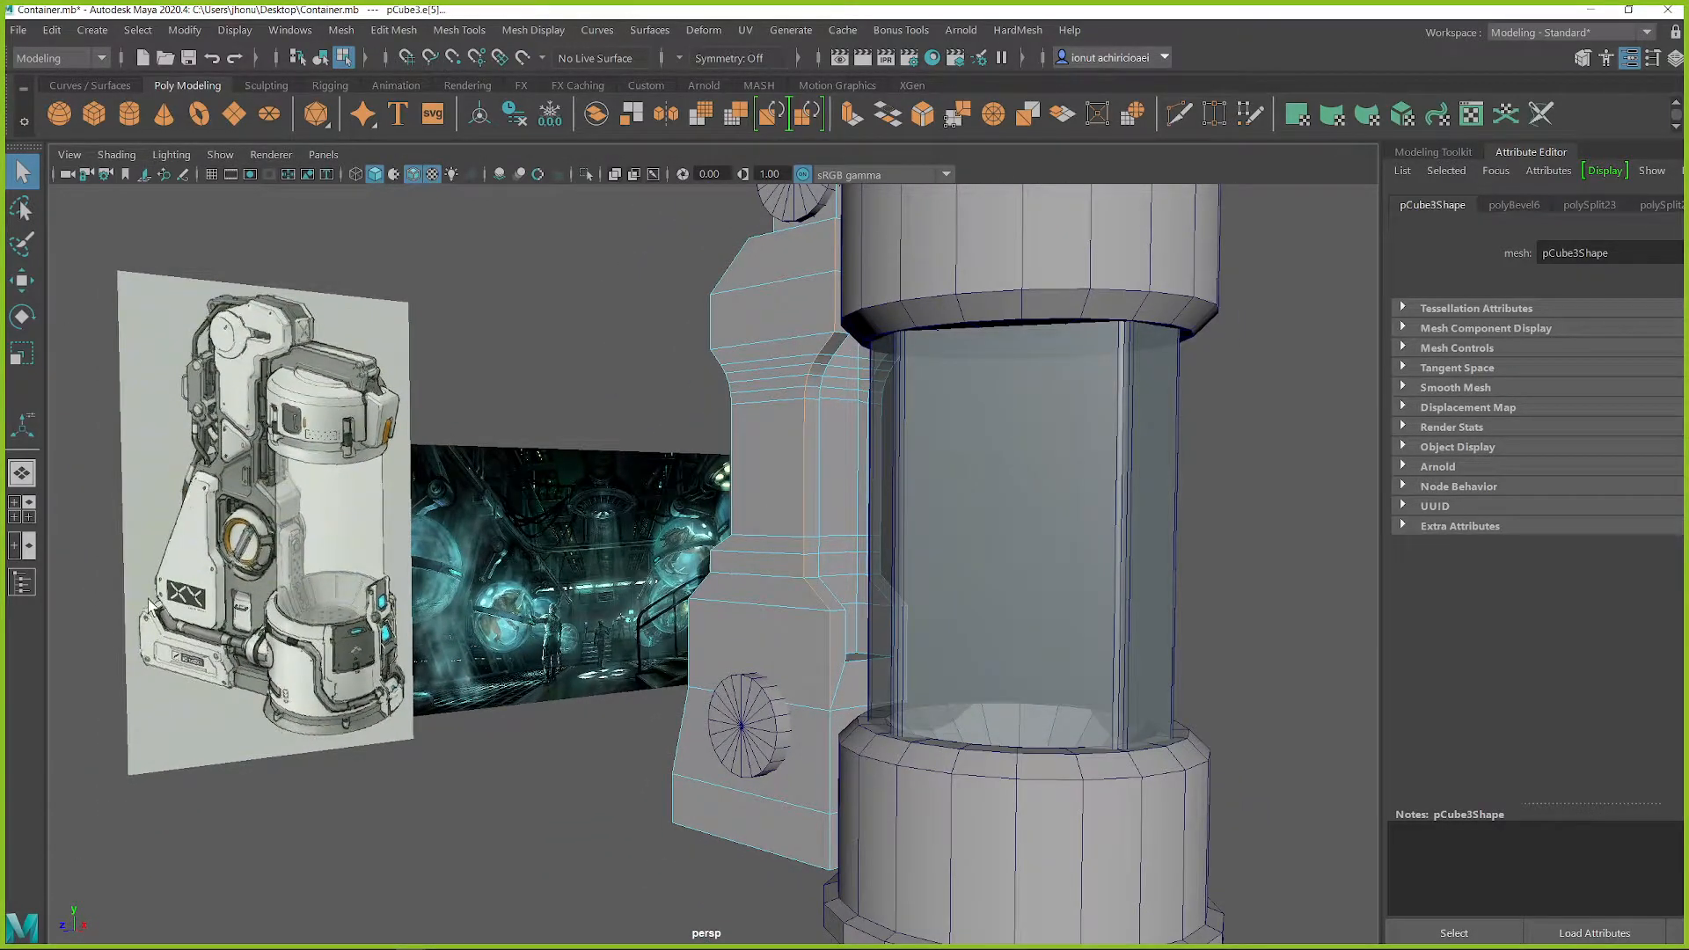
pyautogui.keyDown('alt'); pyautogui.moveTo(630, 712); pyautogui.dragTo(734, 640); pyautogui.keyUp('alt')
pyautogui.keyDown('alt'); pyautogui.moveTo(734, 641); pyautogui.dragTo(805, 594, button='middle'); pyautogui.keyUp('alt')
pyautogui.keyDown('alt'); pyautogui.moveTo(804, 594); pyautogui.dragTo(872, 675, button='right'); pyautogui.keyUp('alt')
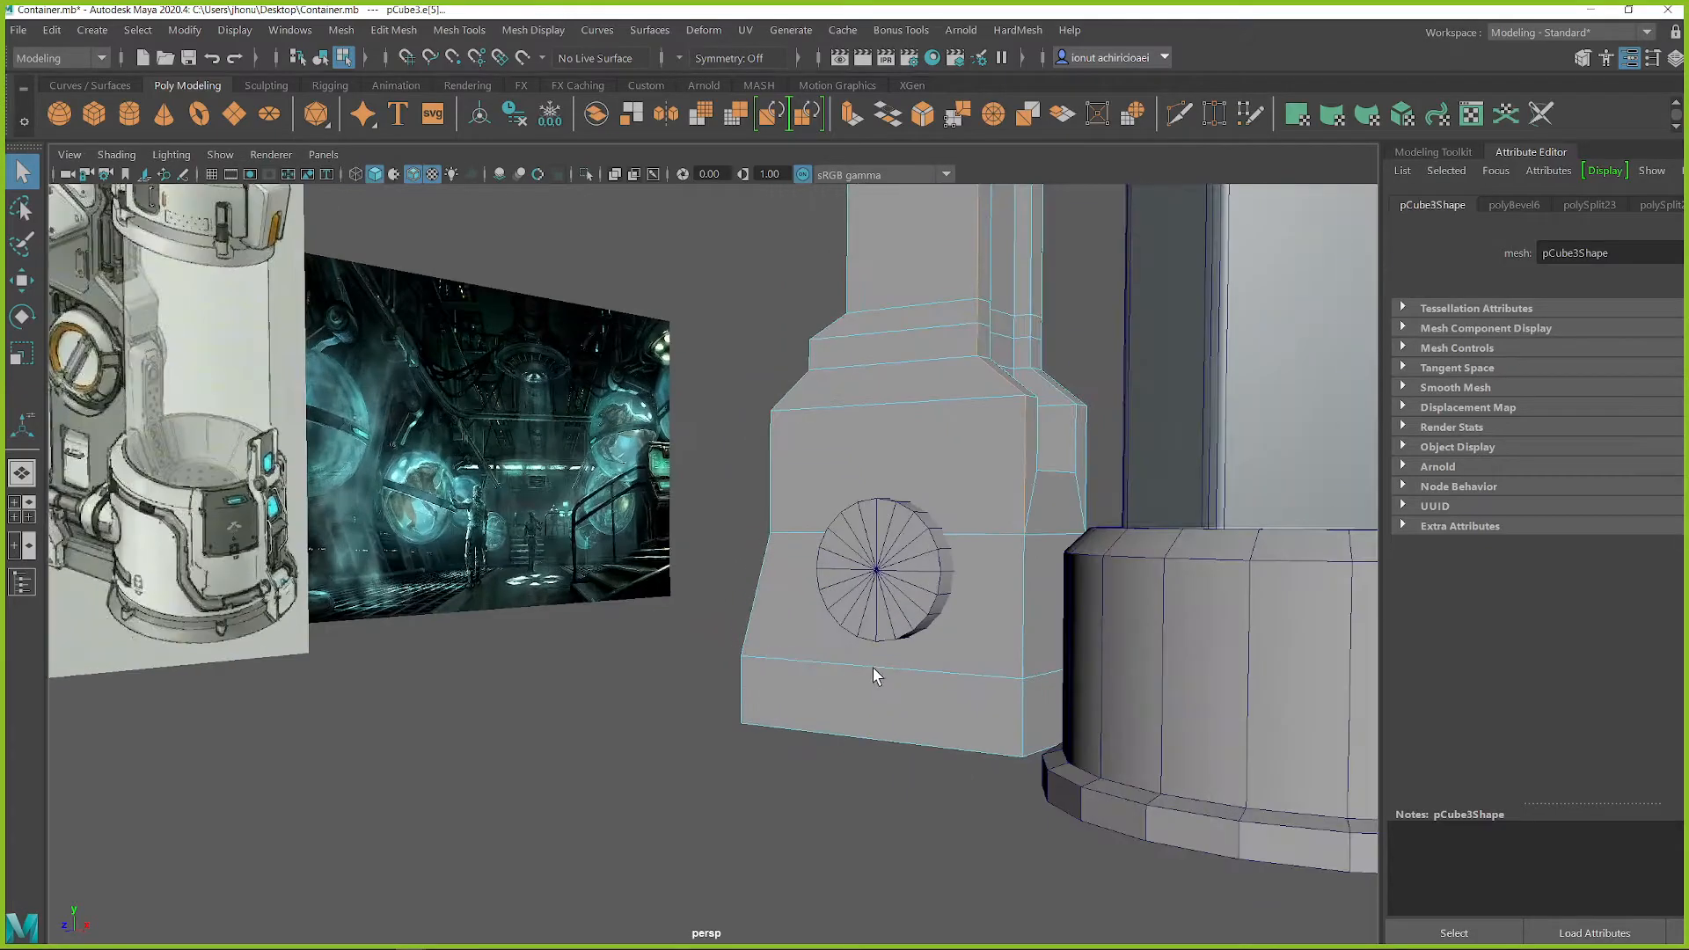
pyautogui.keyDown('alt'); pyautogui.moveTo(873, 676); pyautogui.dragTo(904, 657); pyautogui.keyUp('alt')
pyautogui.moveTo(952, 395); pyautogui.dragTo(1011, 370, button='right')
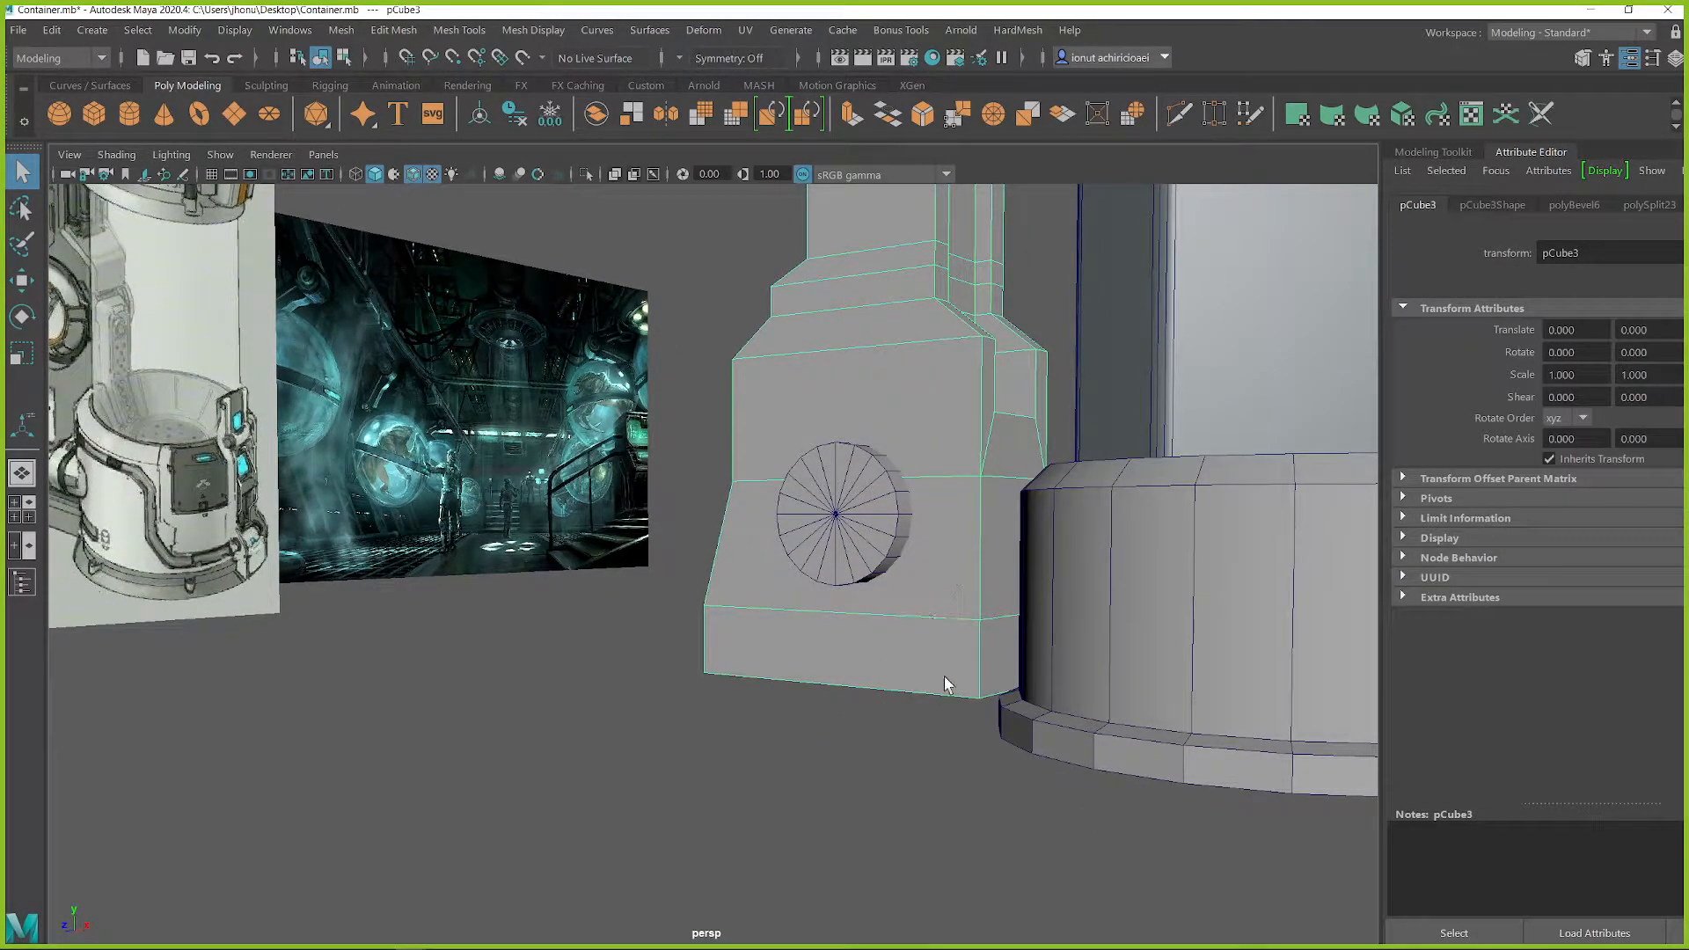
# Step: Cut an edge path around the housing's lower outer corner, rising from the base and running across below the round disc
pyautogui.keyDown('alt'); pyautogui.moveTo(943, 676); pyautogui.dragTo(926, 639, button='middle'); pyautogui.keyUp('alt')
pyautogui.keyDown('alt'); pyautogui.moveTo(926, 639); pyautogui.dragTo(1016, 546); pyautogui.keyUp('alt')
pyautogui.keyDown('shift'); pyautogui.moveTo(1085, 562); pyautogui.dragTo(972, 391, button='right'); pyautogui.keyUp('shift')
pyautogui.click(1054, 634)
pyautogui.click(1054, 556)
pyautogui.keyDown('alt'); pyautogui.moveTo(1063, 567); pyautogui.dragTo(814, 499); pyautogui.keyUp('alt')
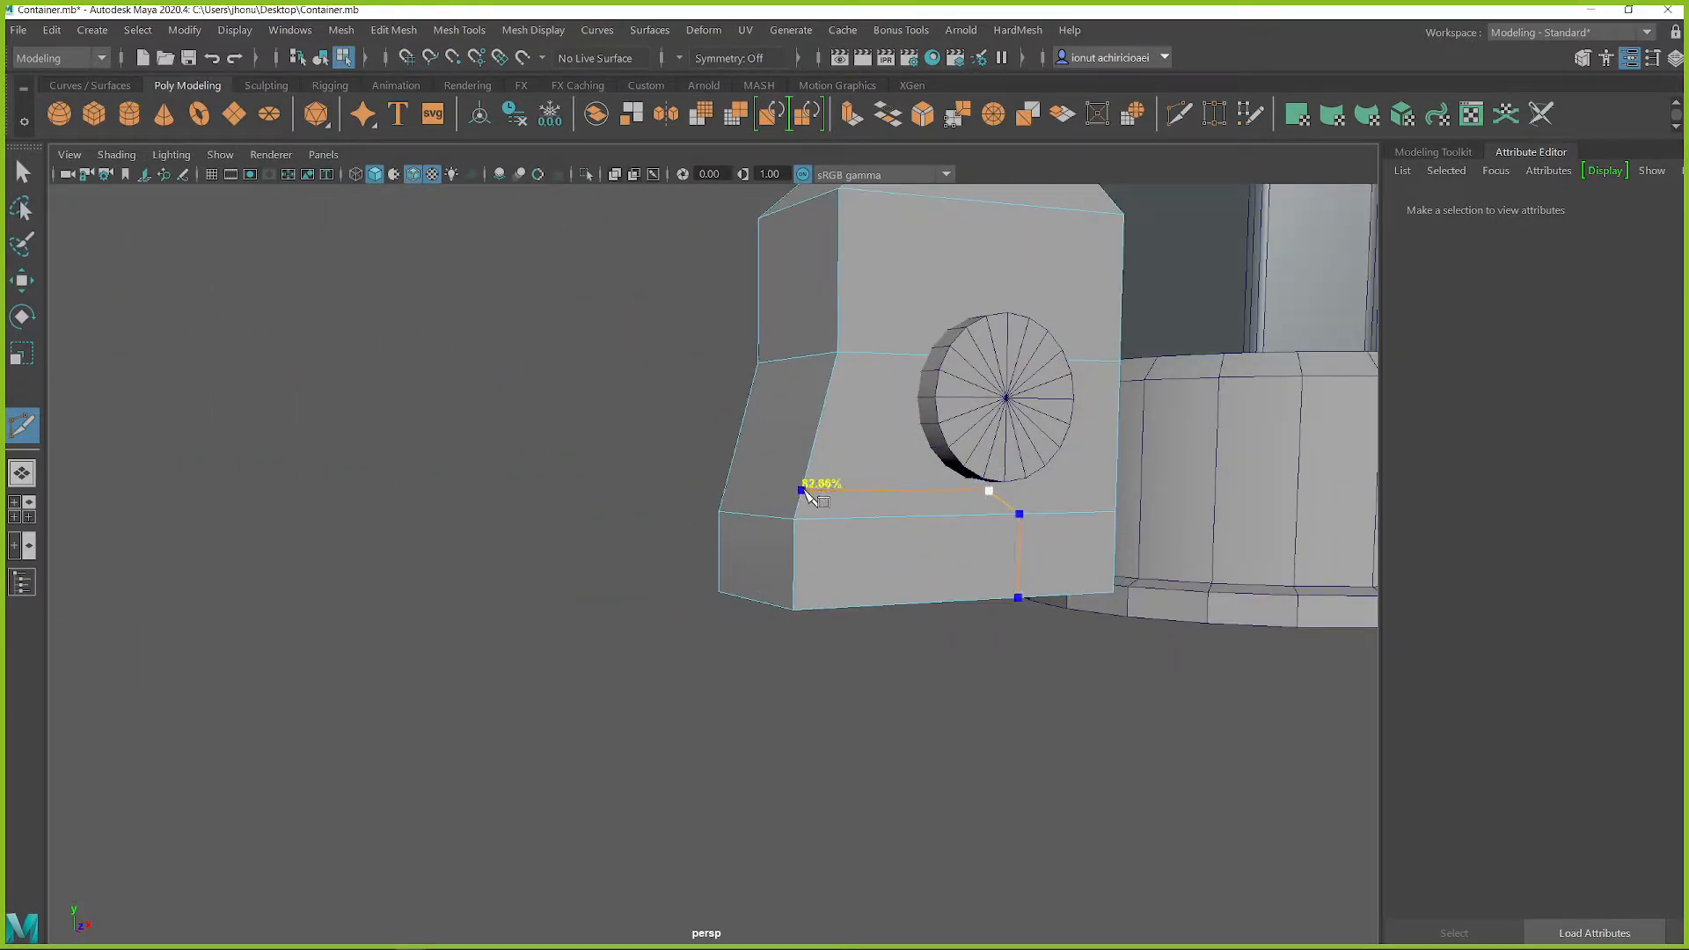
pyautogui.click(801, 495)
pyautogui.moveTo(794, 536)
pyautogui.keyDown('alt'); pyautogui.mouseDown()
pyautogui.moveTo(888, 527)
pyautogui.moveTo(822, 542)
pyautogui.mouseUp(); pyautogui.keyUp('alt')
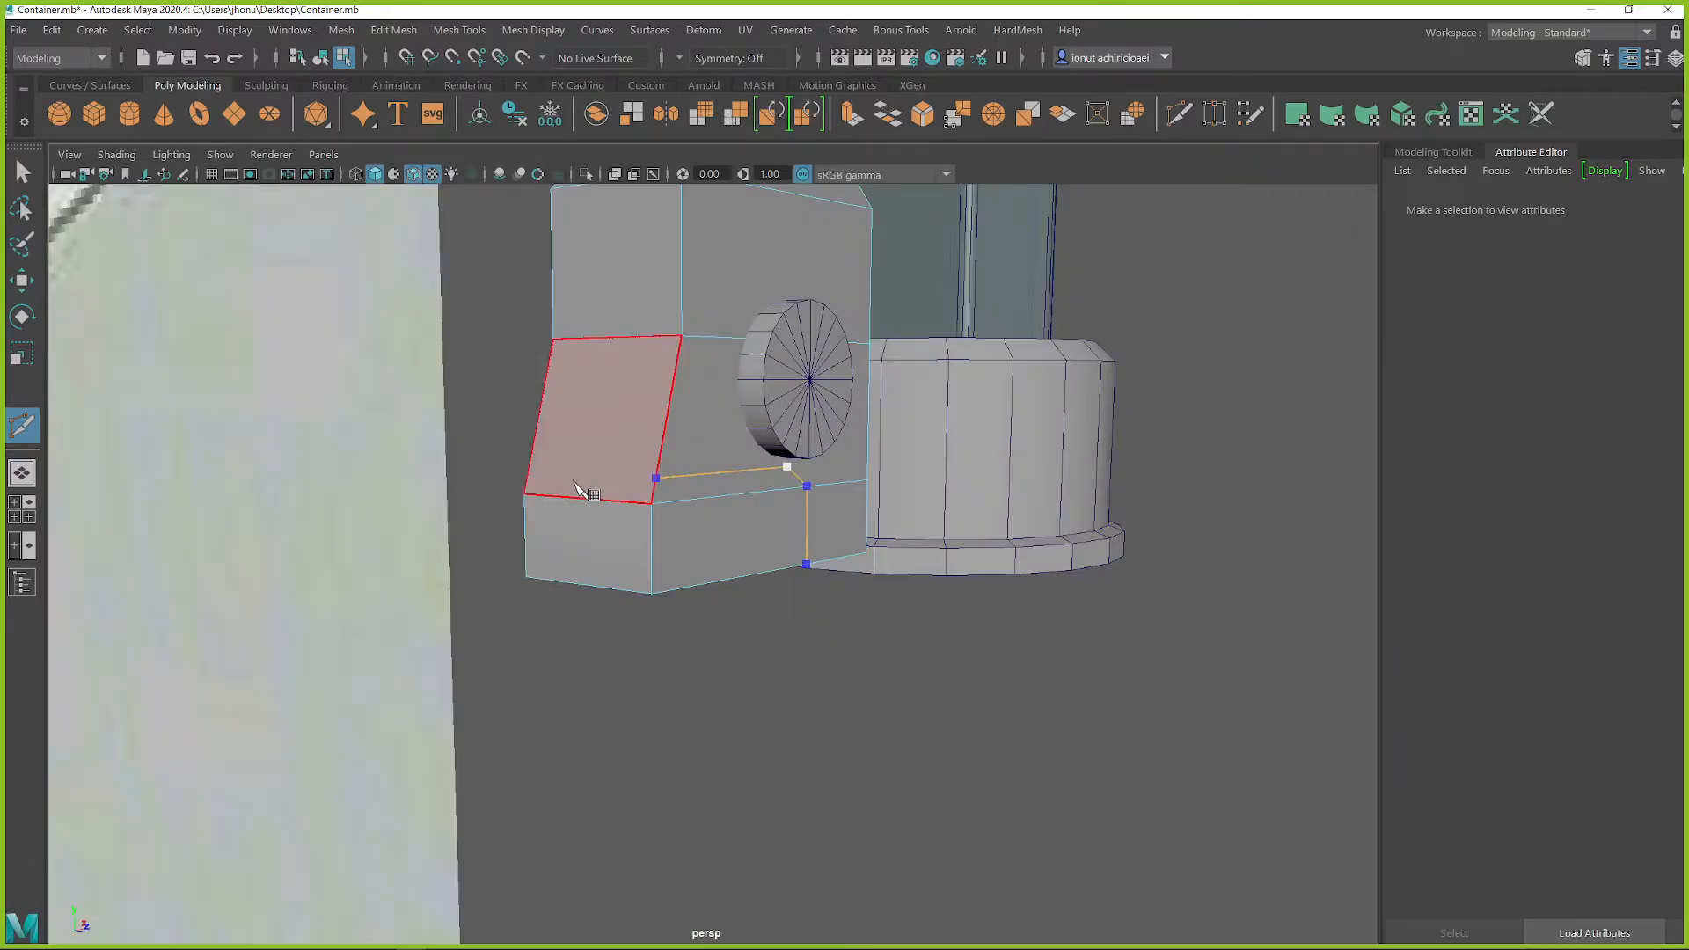
pyautogui.press('Return')
pyautogui.keyDown('alt'); pyautogui.moveTo(544, 481); pyautogui.dragTo(715, 532); pyautogui.keyUp('alt')
pyautogui.press('q')
pyautogui.moveTo(1048, 450); pyautogui.dragTo(1052, 451, button='right')
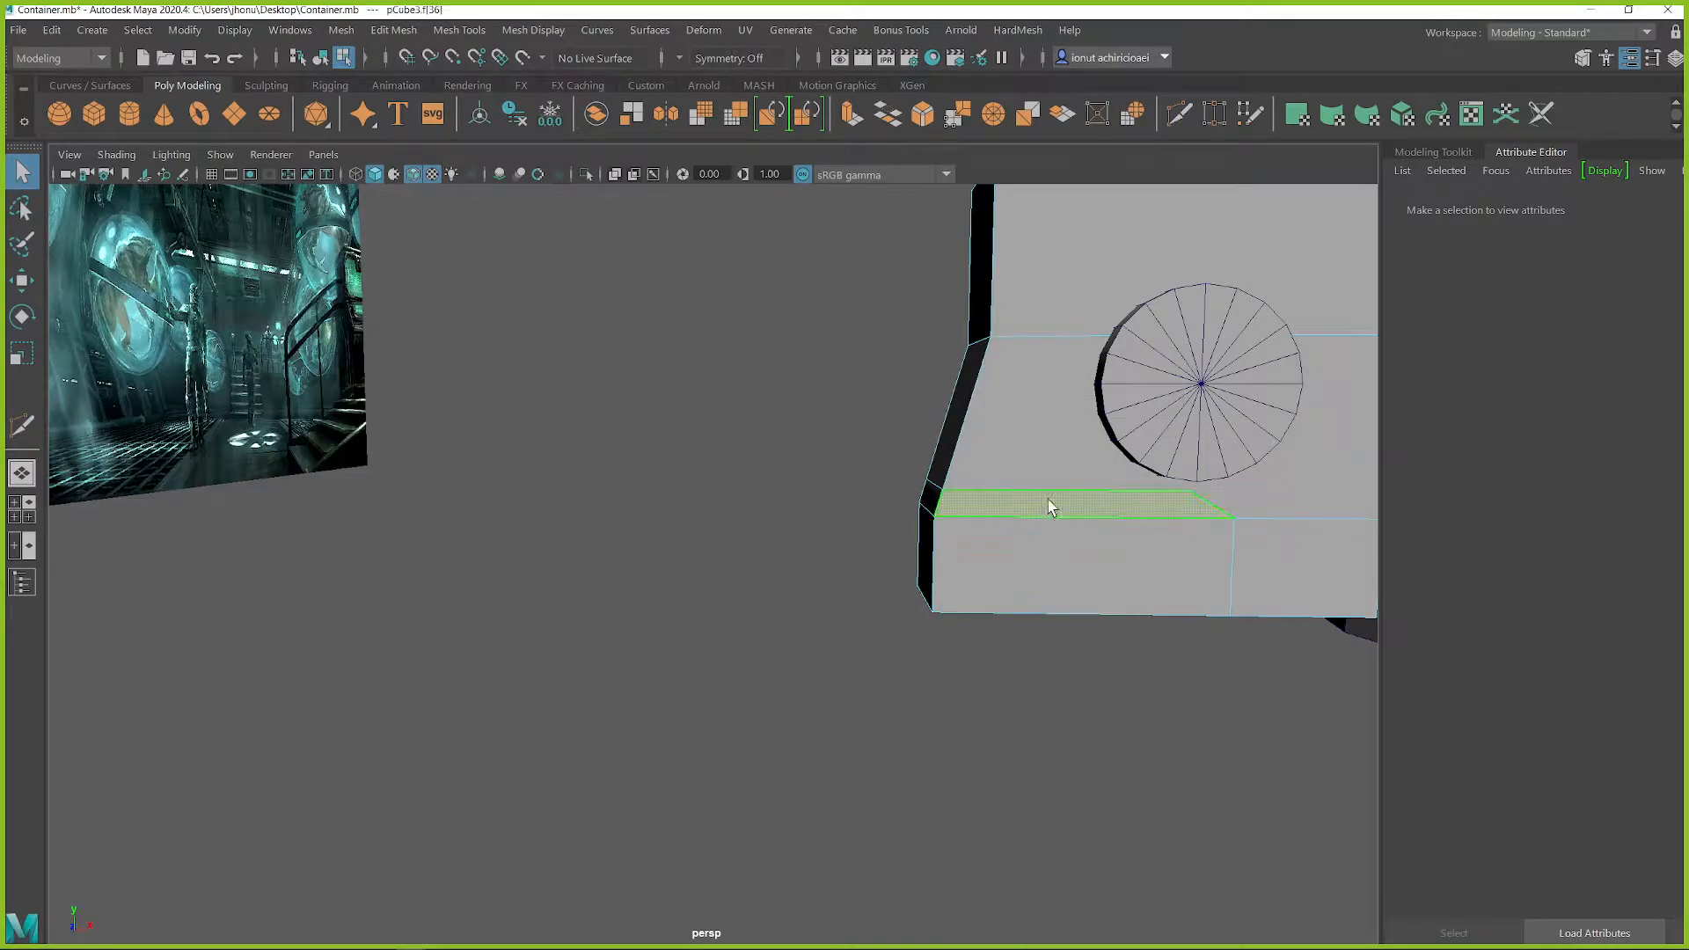
# Step: Select the faces enclosed by the cut at the housing's lower corner and split them off as a separate piece
pyautogui.click(1048, 503)
pyautogui.keyDown('alt'); pyautogui.moveTo(898, 535); pyautogui.dragTo(862, 515); pyautogui.keyUp('alt')
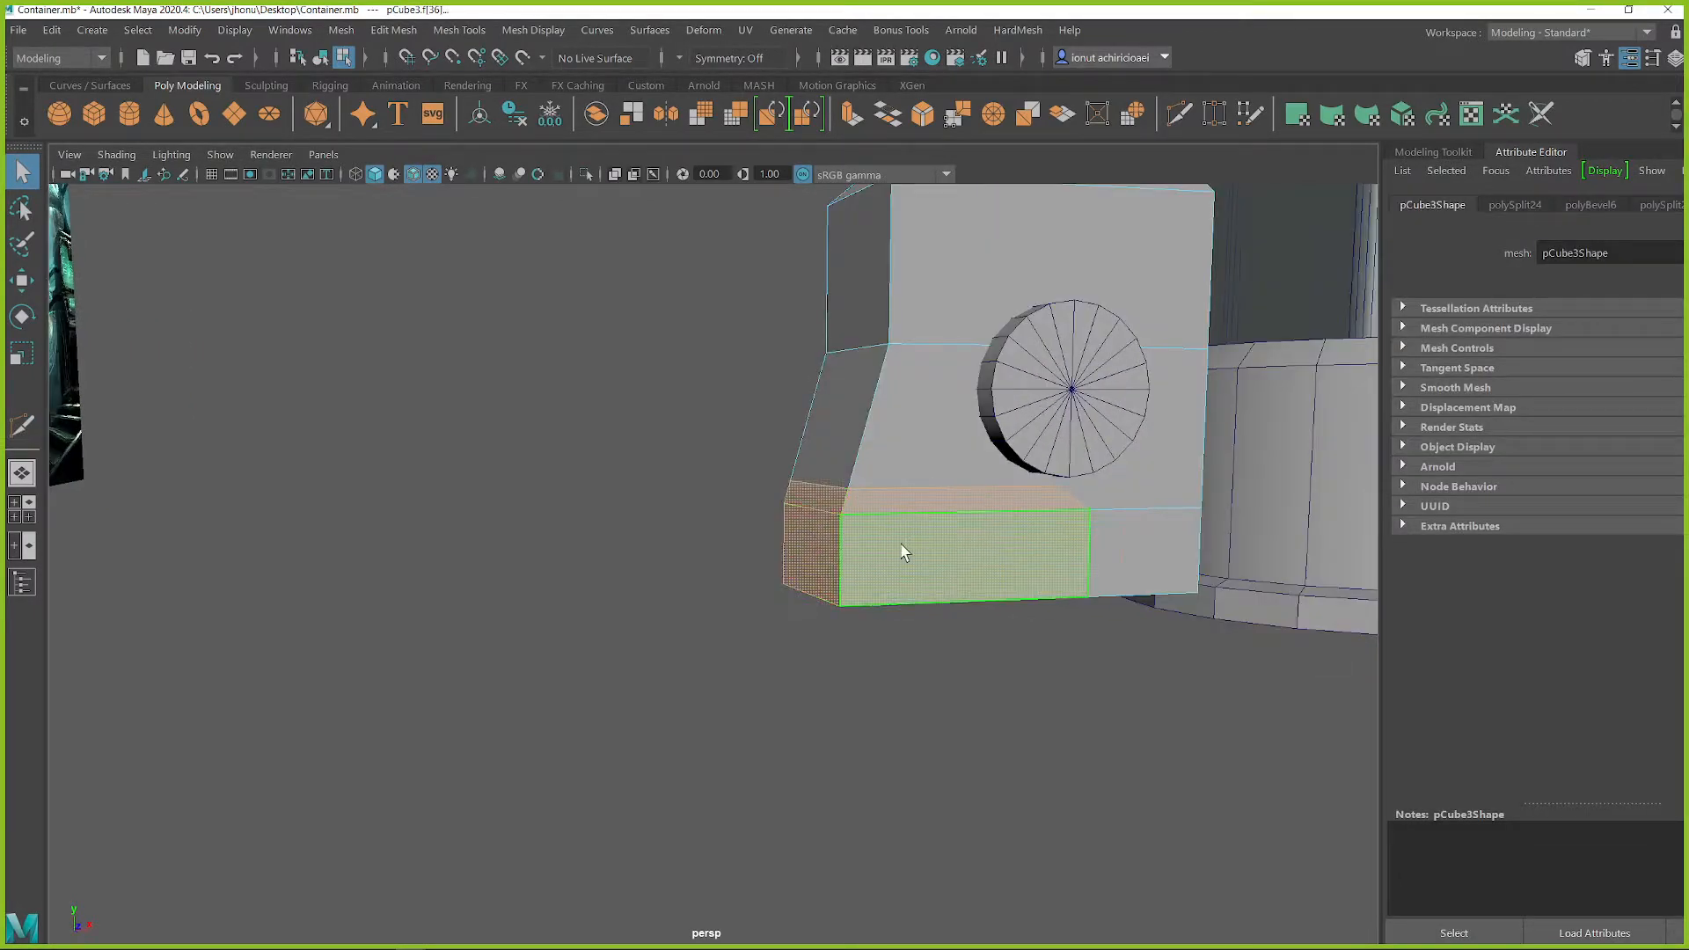
pyautogui.keyDown('shift'); pyautogui.moveTo(981, 449); pyautogui.dragTo(946, 801, button='right'); pyautogui.keyUp('shift')
pyautogui.moveTo(814, 395); pyautogui.dragTo(906, 365, button='right')
pyautogui.press('q')
pyautogui.click(799, 576)
pyautogui.click(768, 430)
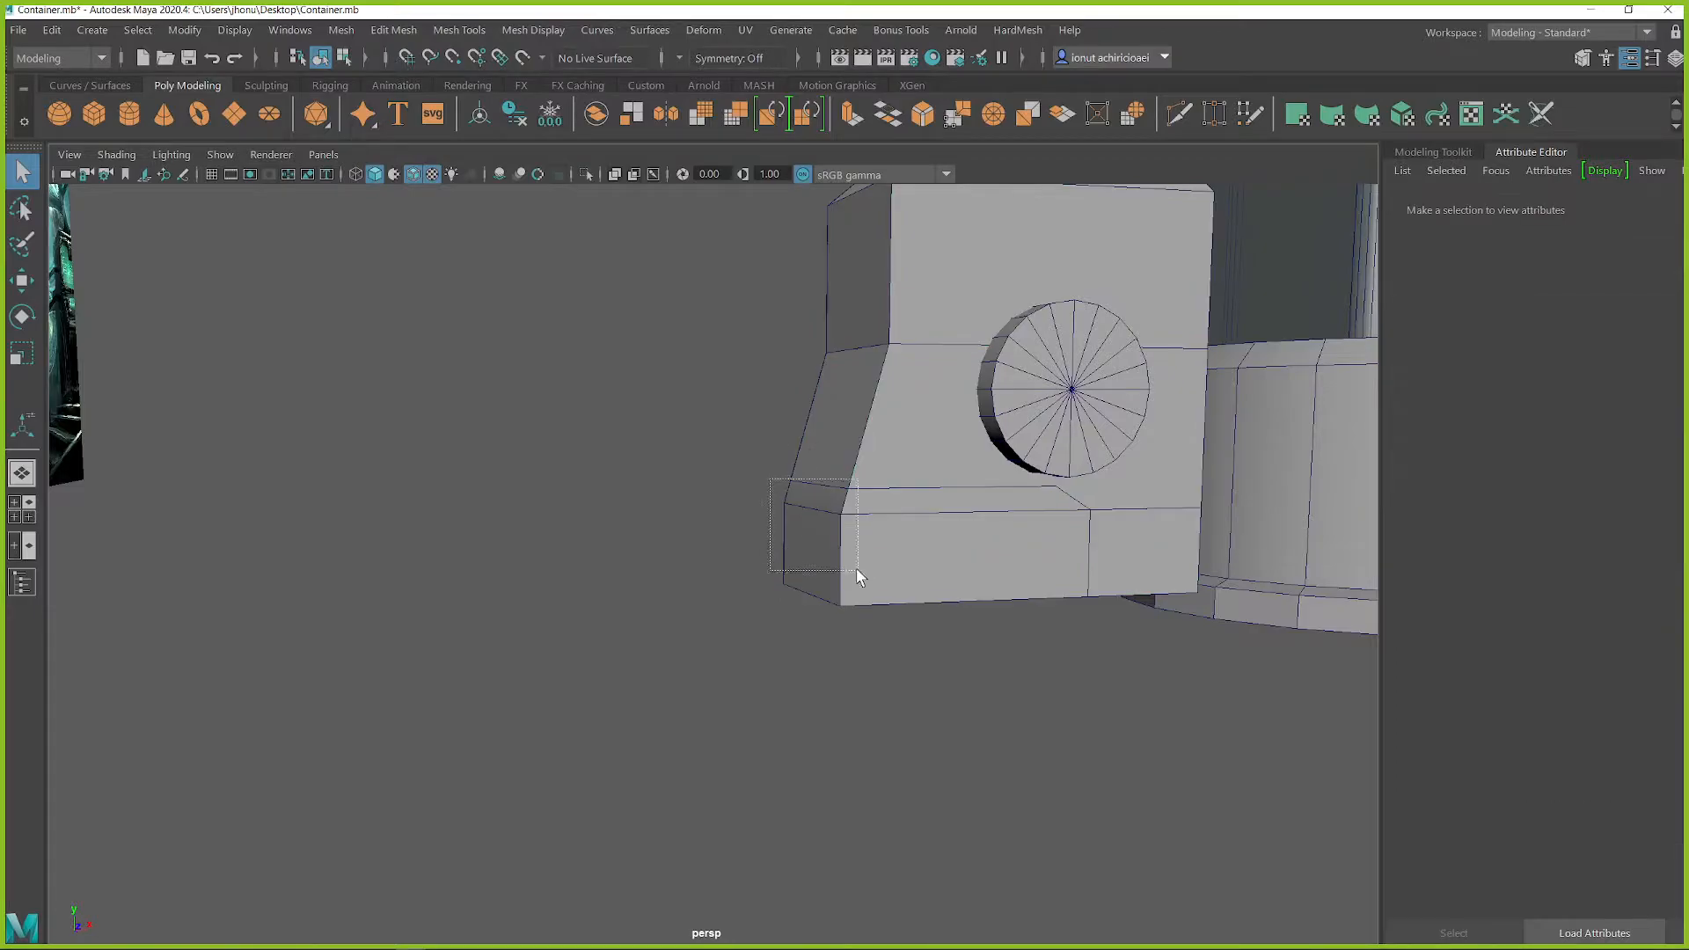
pyautogui.moveTo(850, 564); pyautogui.dragTo(851, 565)
# Step: Extrude the separated corner faces outward into a thick base trim
pyautogui.keyDown('shift'); pyautogui.moveTo(682, 395); pyautogui.dragTo(682, 427, button='right'); pyautogui.keyUp('shift')
pyautogui.moveTo(994, 505); pyautogui.dragTo(985, 524)
pyautogui.keyDown('alt'); pyautogui.moveTo(986, 524); pyautogui.dragTo(939, 466); pyautogui.keyUp('alt')
pyautogui.keyDown('alt'); pyautogui.moveTo(940, 466); pyautogui.dragTo(711, 434, button='middle'); pyautogui.keyUp('alt')
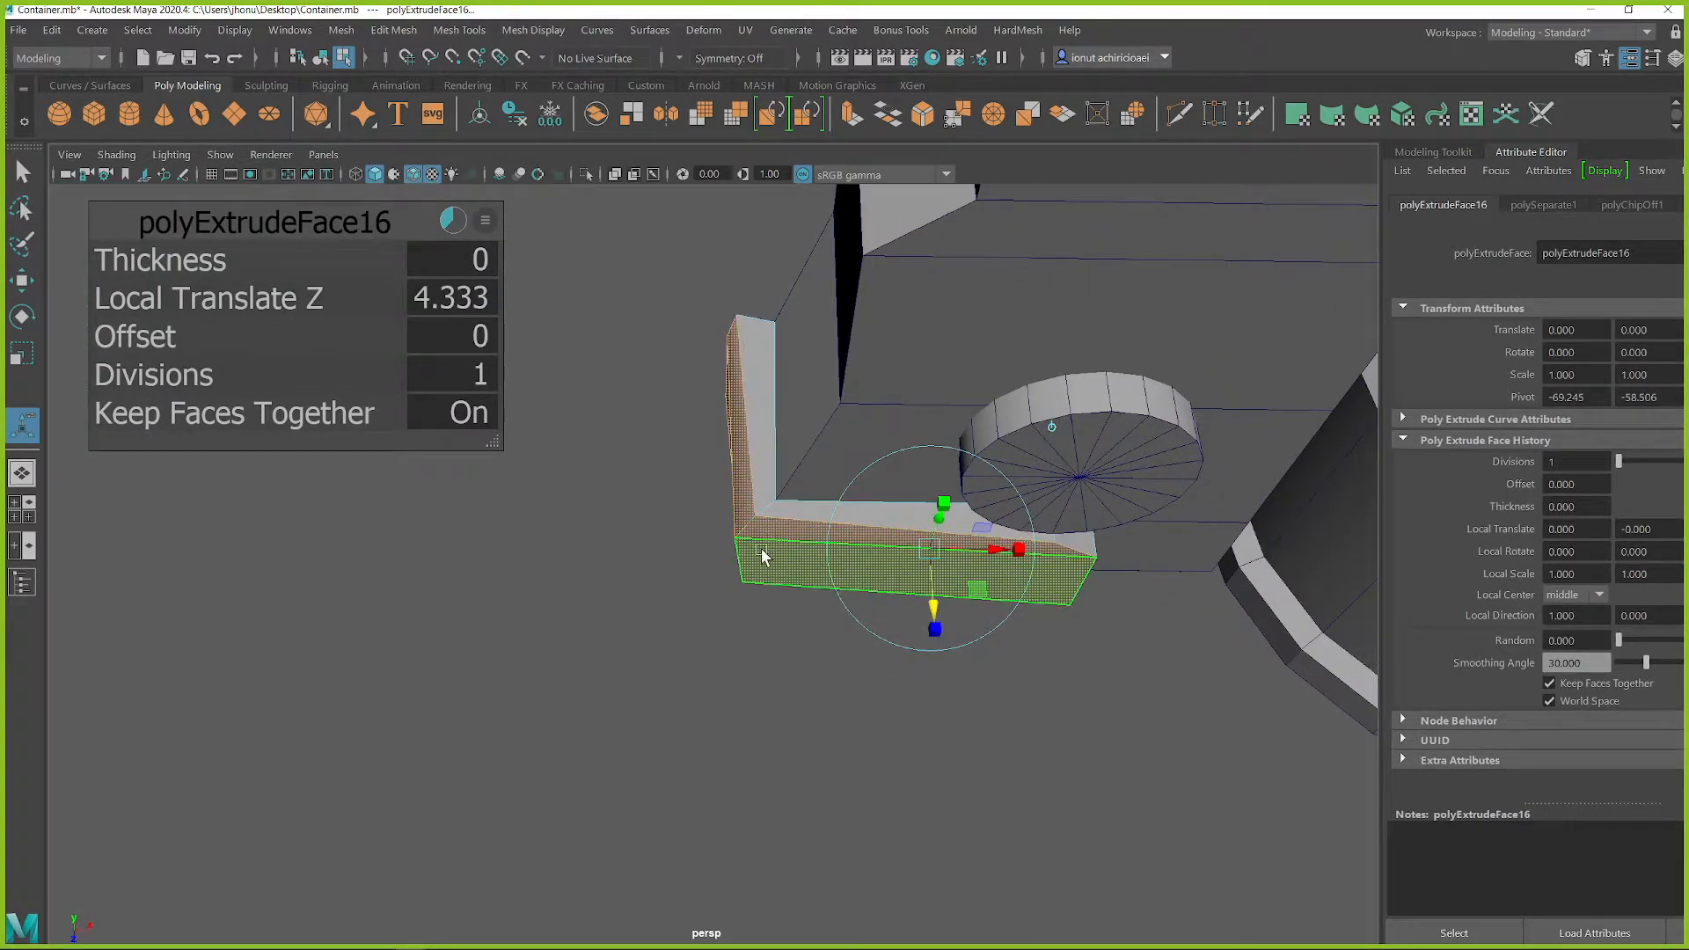
pyautogui.keyDown('alt'); pyautogui.moveTo(762, 548); pyautogui.dragTo(1061, 565); pyautogui.keyUp('alt')
pyautogui.click(642, 535)
pyautogui.keyDown('shift'); pyautogui.click(642, 535); pyautogui.keyUp('shift')
# Step: Flatten the base trim's outer side faces by scaling them and check the piece on its own
pyautogui.press('r')
pyautogui.press('q')
pyautogui.click(737, 498)
pyautogui.keyDown('shift'); pyautogui.click(744, 526); pyautogui.keyUp('shift')
pyautogui.press('r')
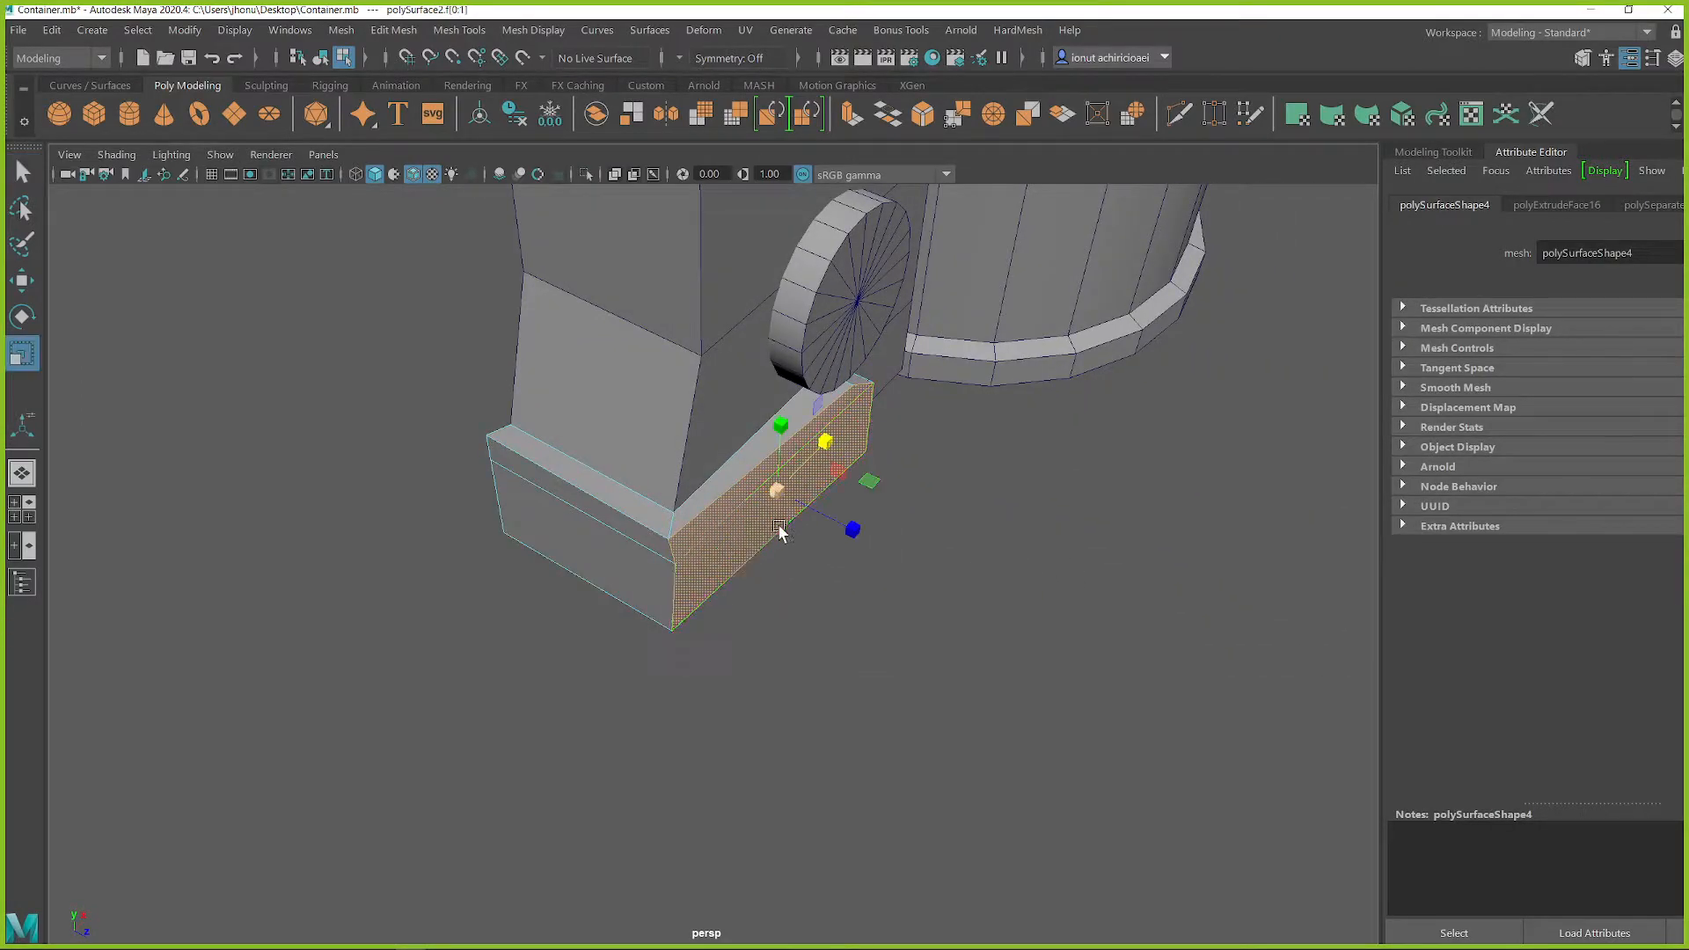
pyautogui.moveTo(851, 529); pyautogui.dragTo(719, 495)
pyautogui.keyDown('alt'); pyautogui.moveTo(867, 500); pyautogui.dragTo(770, 462); pyautogui.keyUp('alt')
pyautogui.moveTo(757, 435); pyautogui.dragTo(836, 427, button='right')
pyautogui.hotkey('ctrl', '1')
pyautogui.keyDown('alt'); pyautogui.moveTo(799, 566); pyautogui.dragTo(900, 540); pyautogui.keyUp('alt')
pyautogui.hotkey('ctrl', '1')
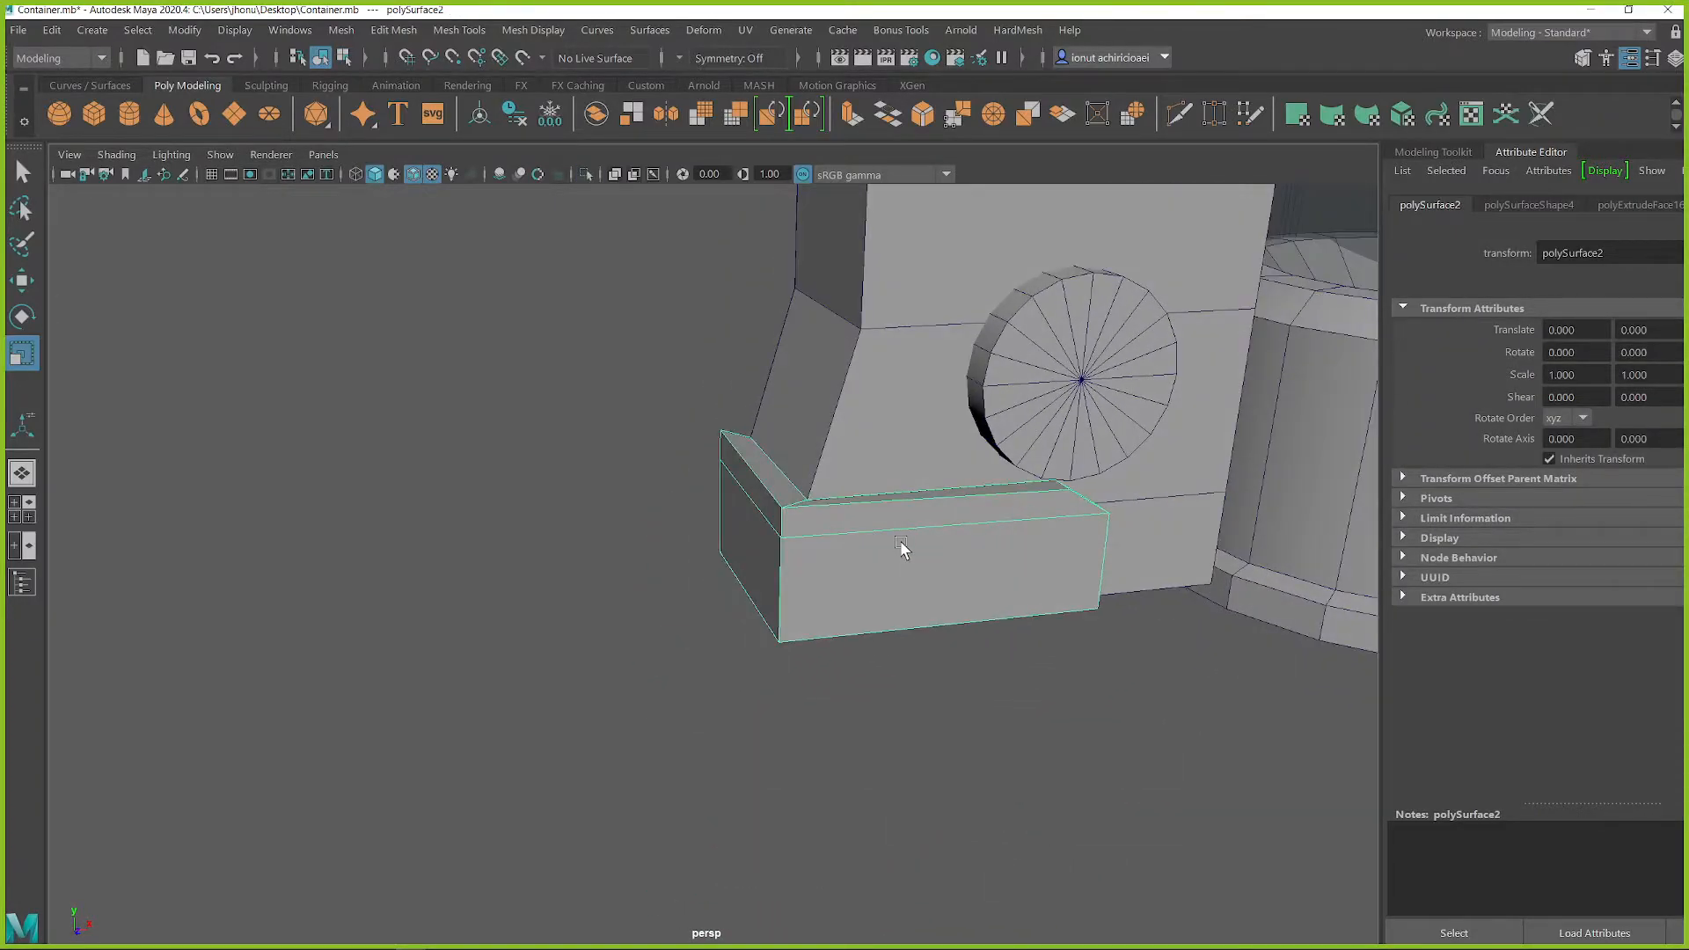
# Step: Delete the base trim piece and undo back through its flattening, extrusion and separation from the housing
pyautogui.press('Delete')
pyautogui.hotkey('ctrl', 'z')
pyautogui.hotkey('ctrl', 'z')
pyautogui.hotkey('ctrl', 'z')
pyautogui.hotkey('ctrl', 'z')
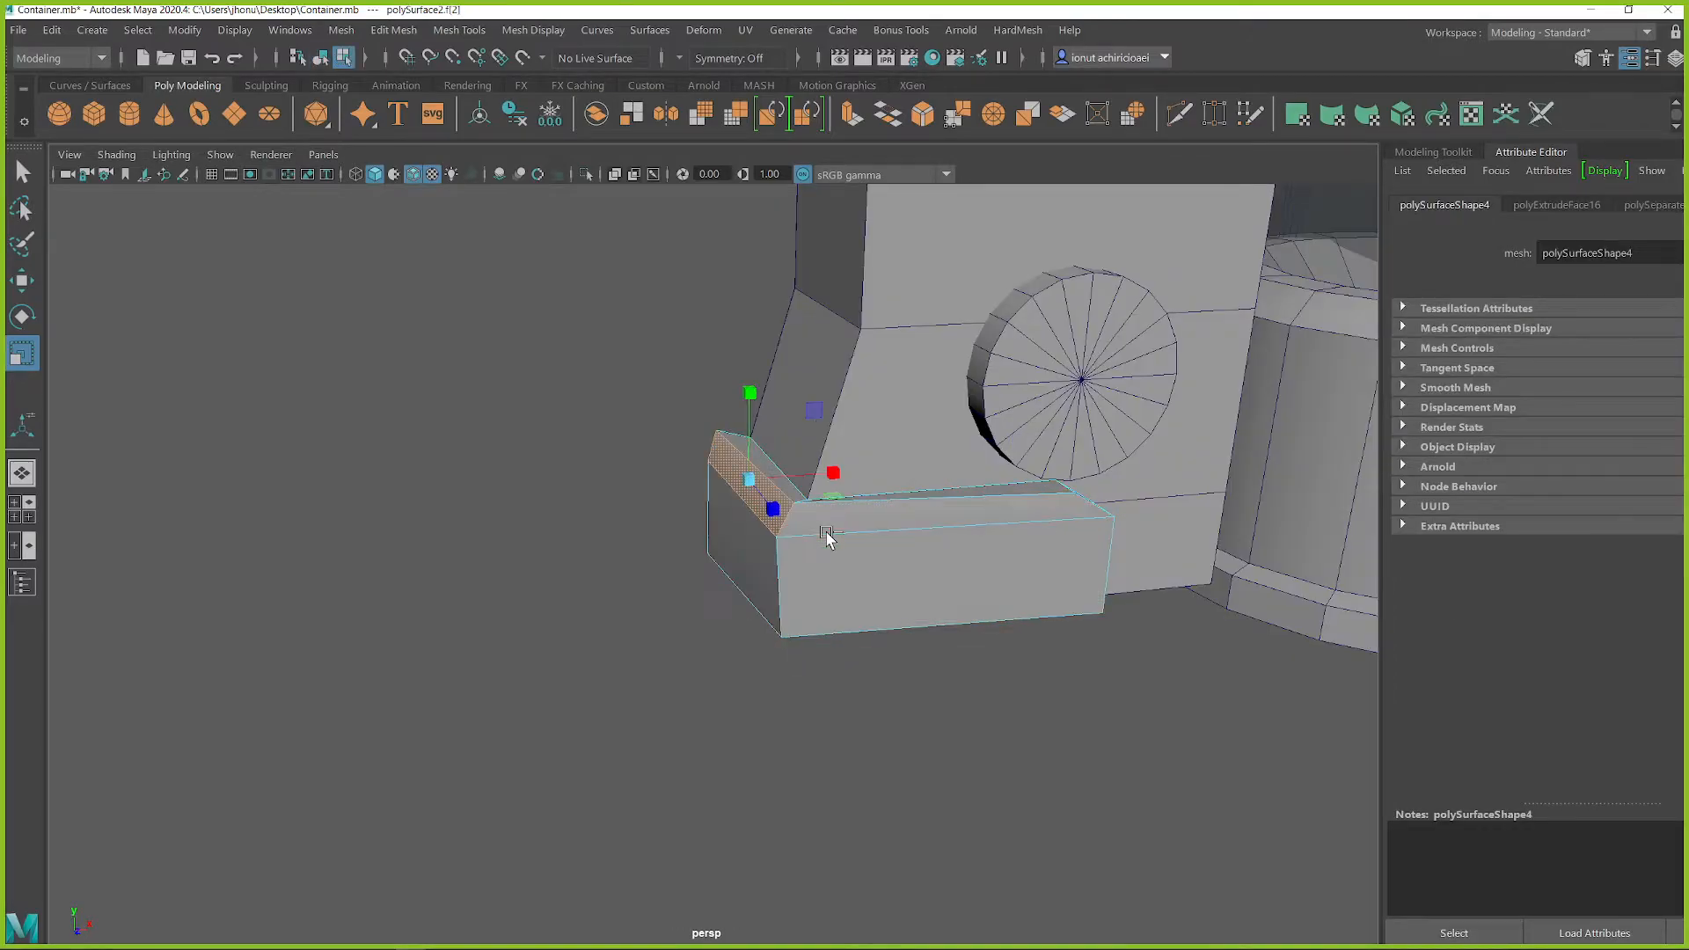
pyautogui.hotkey('ctrl', 'z')
pyautogui.hotkey('ctrl', 'z')
pyautogui.hotkey('ctrl', 'z')
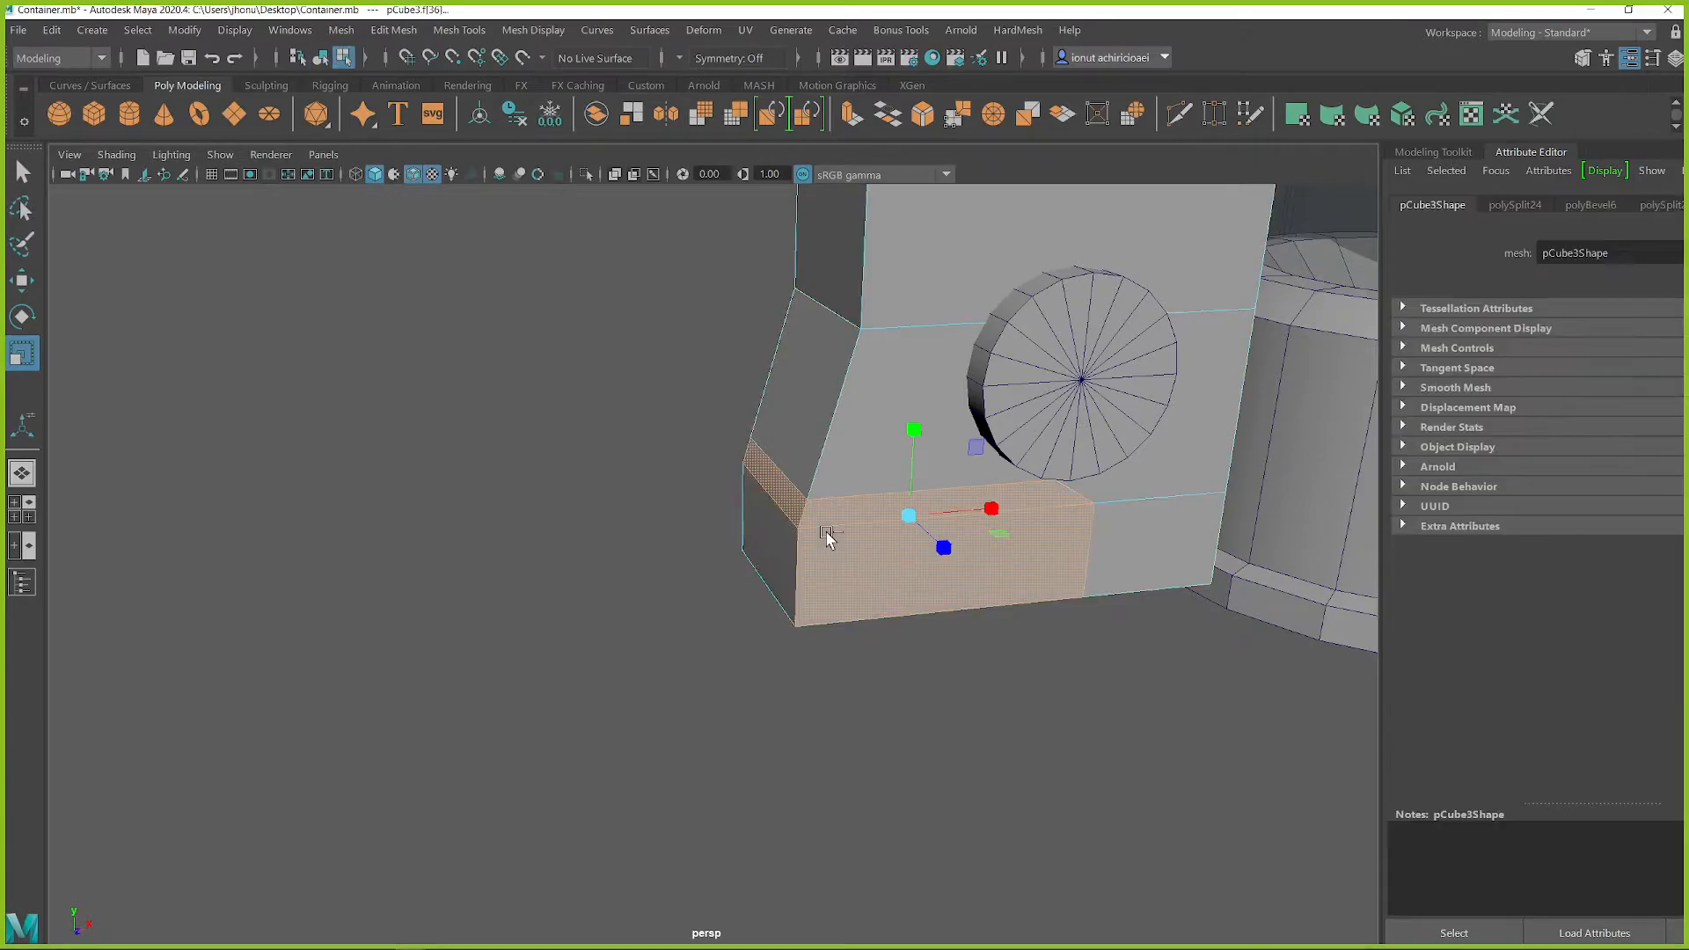
pyautogui.keyDown('alt'); pyautogui.moveTo(895, 534); pyautogui.dragTo(849, 506); pyautogui.keyUp('alt')
pyautogui.moveTo(871, 396); pyautogui.dragTo(975, 361, button='right')
pyautogui.keyDown('alt'); pyautogui.moveTo(930, 516); pyautogui.dragTo(875, 482, button='middle'); pyautogui.keyUp('alt')
# Step: Create a polygon cube and move it to the housing's lower outer corner
pyautogui.click(596, 495)
pyautogui.keyDown('shift'); pyautogui.moveTo(622, 400); pyautogui.dragTo(623, 460, button='right'); pyautogui.keyUp('shift')
pyautogui.scroll(-4, 841, 508)
pyautogui.keyDown('alt'); pyautogui.moveTo(976, 506); pyautogui.dragTo(1140, 354); pyautogui.keyUp('alt')
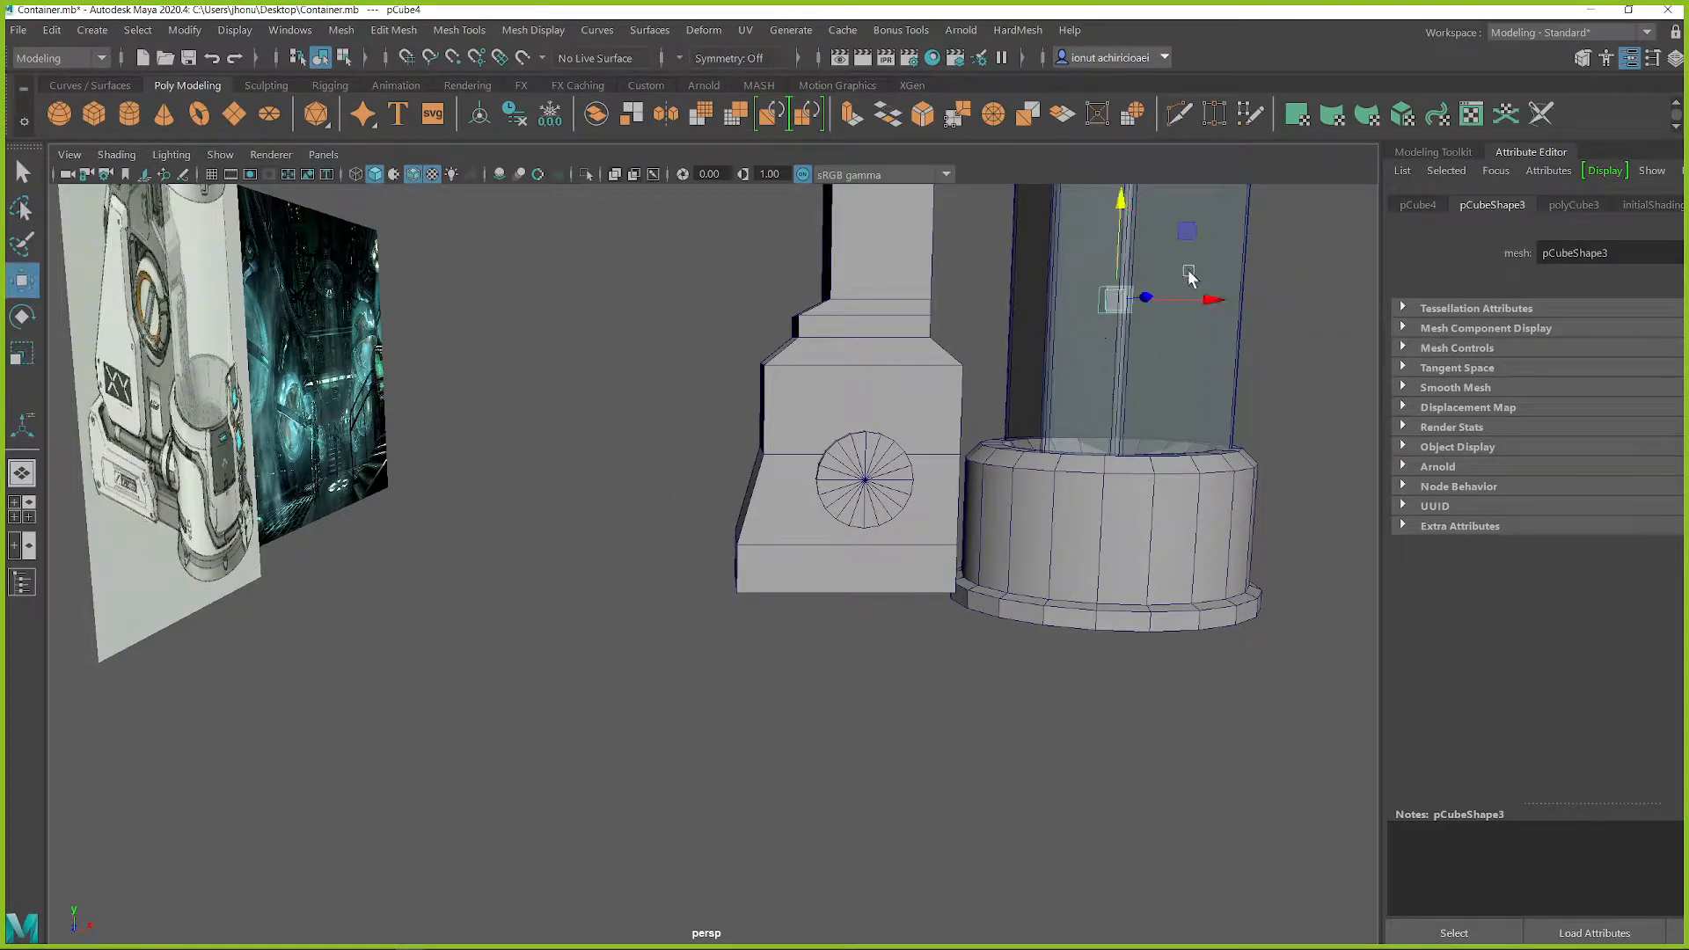
pyautogui.keyDown('alt'); pyautogui.moveTo(815, 488); pyautogui.dragTo(713, 560); pyautogui.keyUp('alt')
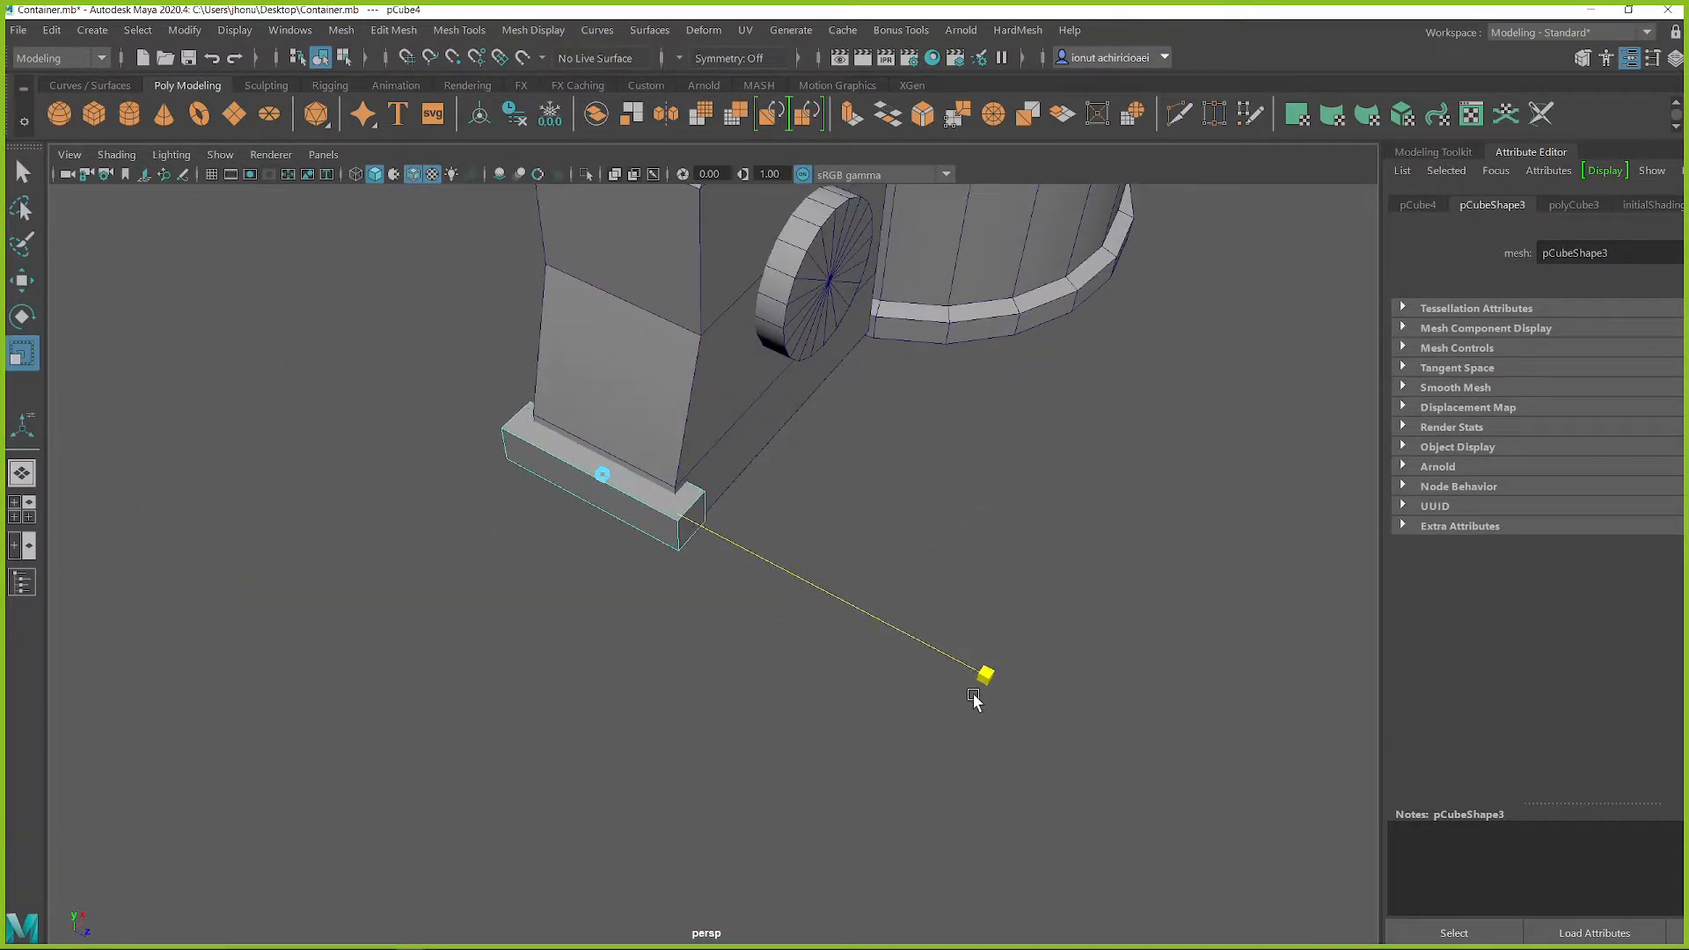
# Step: Scale the cube into a long block wrapping the housing's lower outer corner and adjust its position
pyautogui.keyDown('alt'); pyautogui.moveTo(998, 709); pyautogui.dragTo(681, 530); pyautogui.keyUp('alt')
pyautogui.moveTo(871, 563); pyautogui.dragTo(1314, 632)
pyautogui.moveTo(853, 502); pyautogui.dragTo(934, 480)
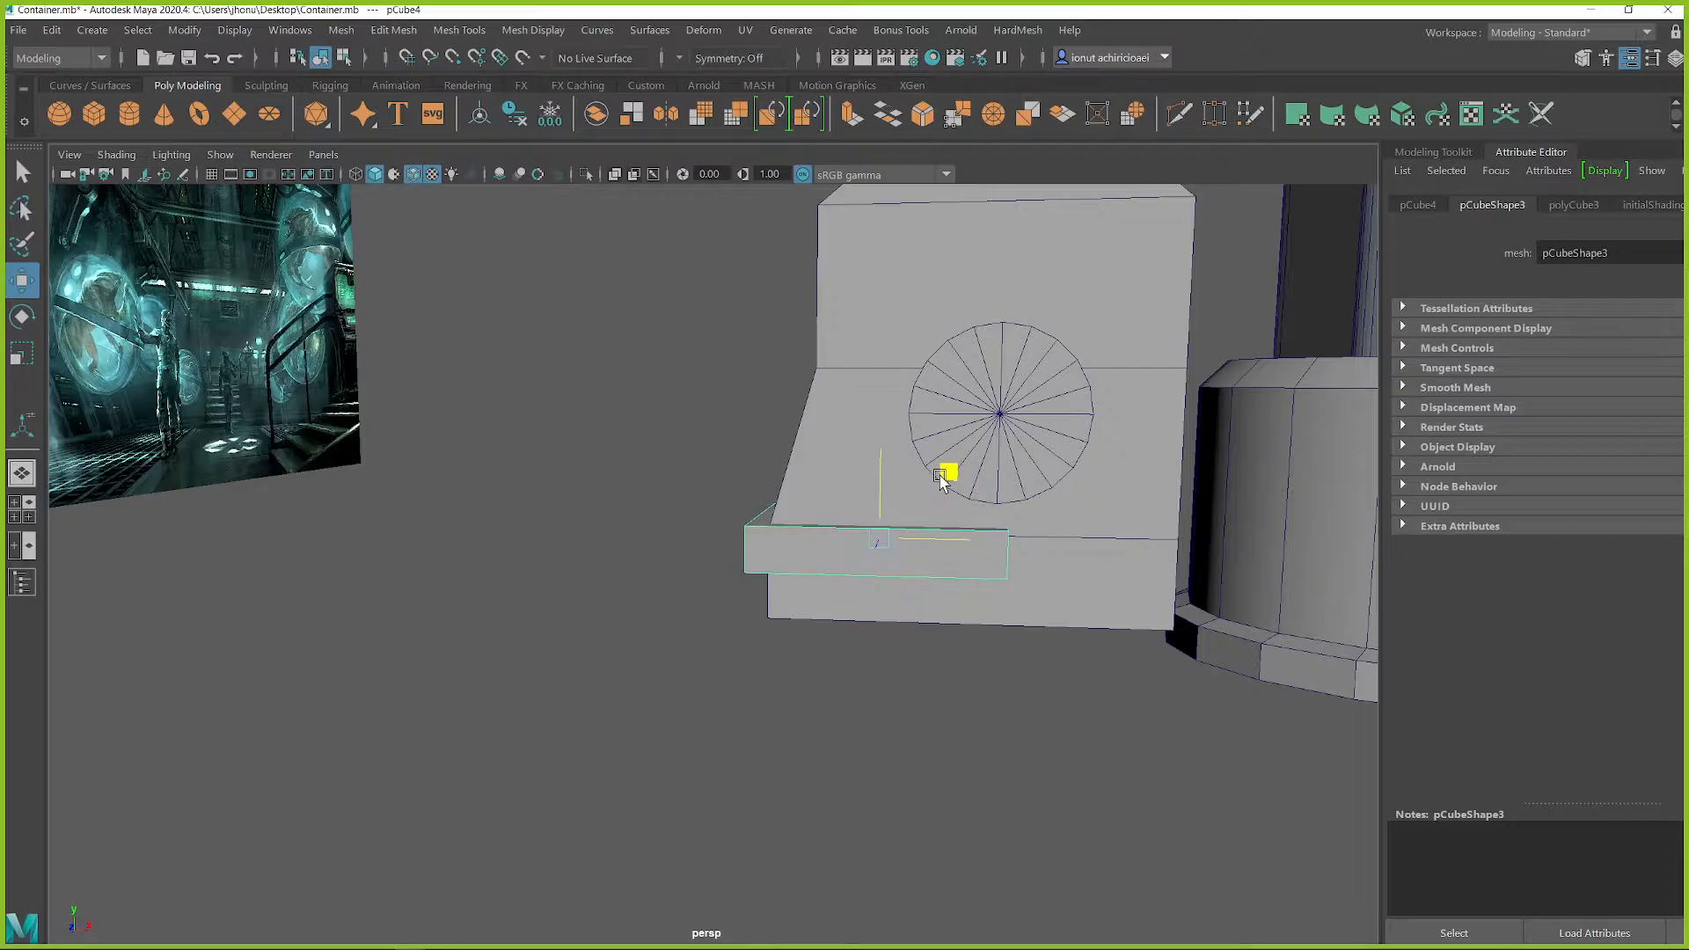
pyautogui.scroll(3, 1055, 588)
pyautogui.keyDown('alt'); pyautogui.moveTo(1060, 591); pyautogui.dragTo(1031, 591); pyautogui.keyUp('alt')
pyautogui.keyDown('alt'); pyautogui.moveTo(1097, 594); pyautogui.dragTo(965, 563, button='middle'); pyautogui.keyUp('alt')
pyautogui.scroll(2, 965, 562)
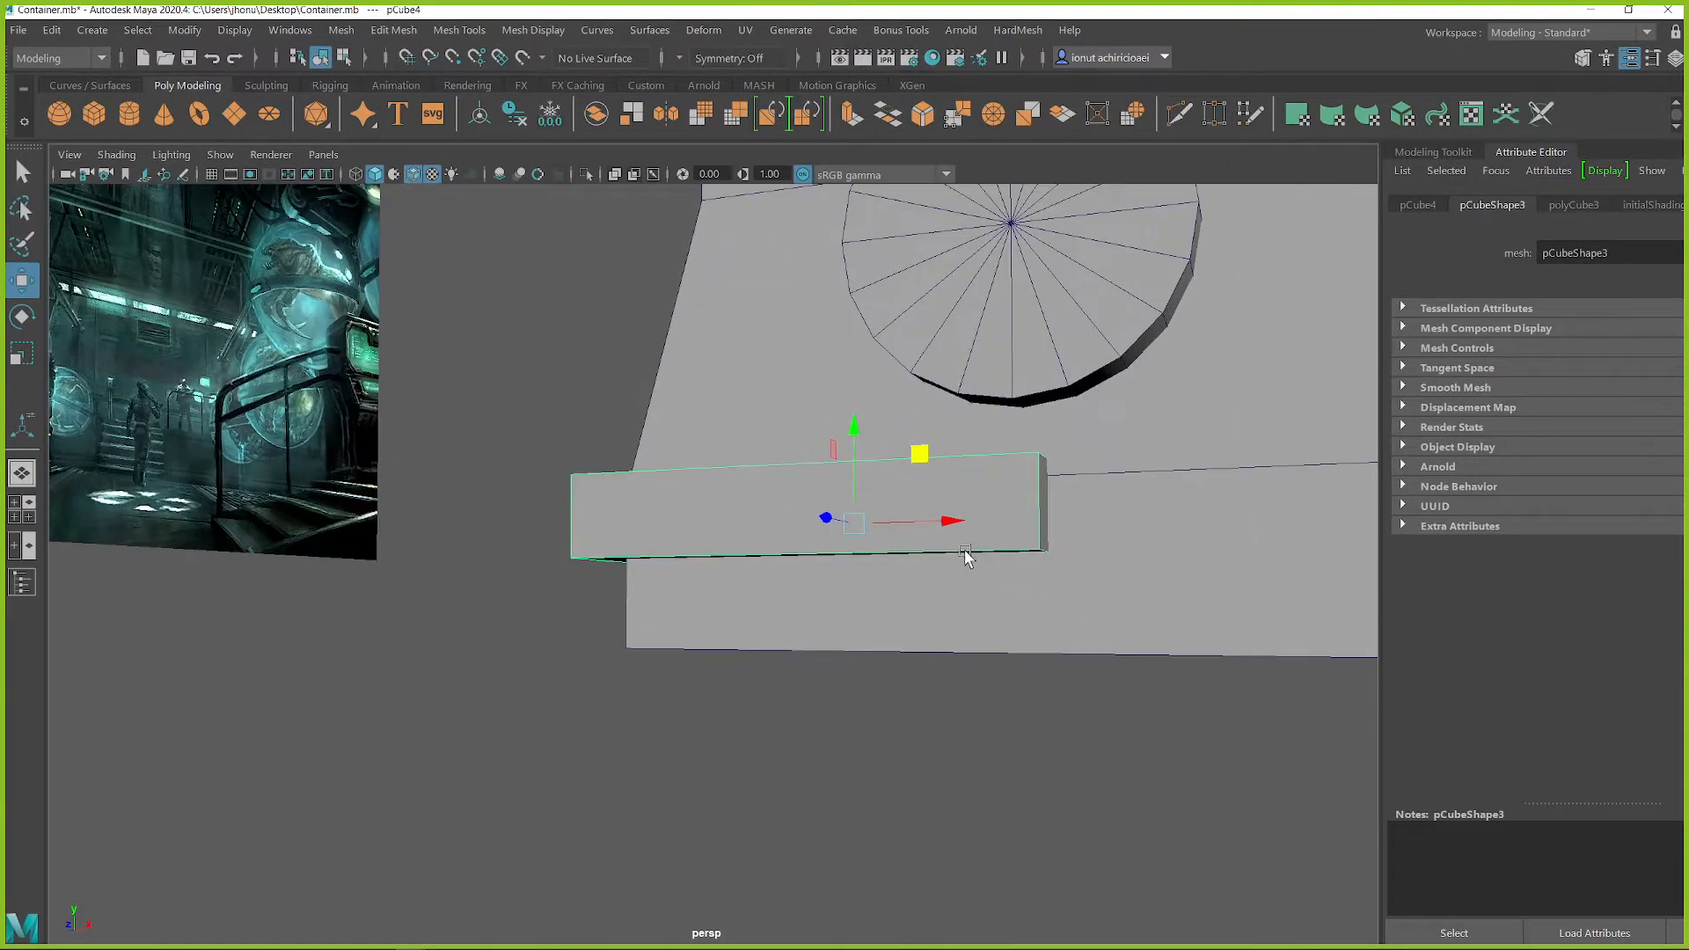
# Step: Move the corner block's bottom face down to the level of the housing's base
pyautogui.keyDown('alt'); pyautogui.moveTo(990, 561); pyautogui.dragTo(957, 544); pyautogui.keyUp('alt')
pyautogui.press('q')
pyautogui.moveTo(965, 401); pyautogui.dragTo(967, 453, button='right')
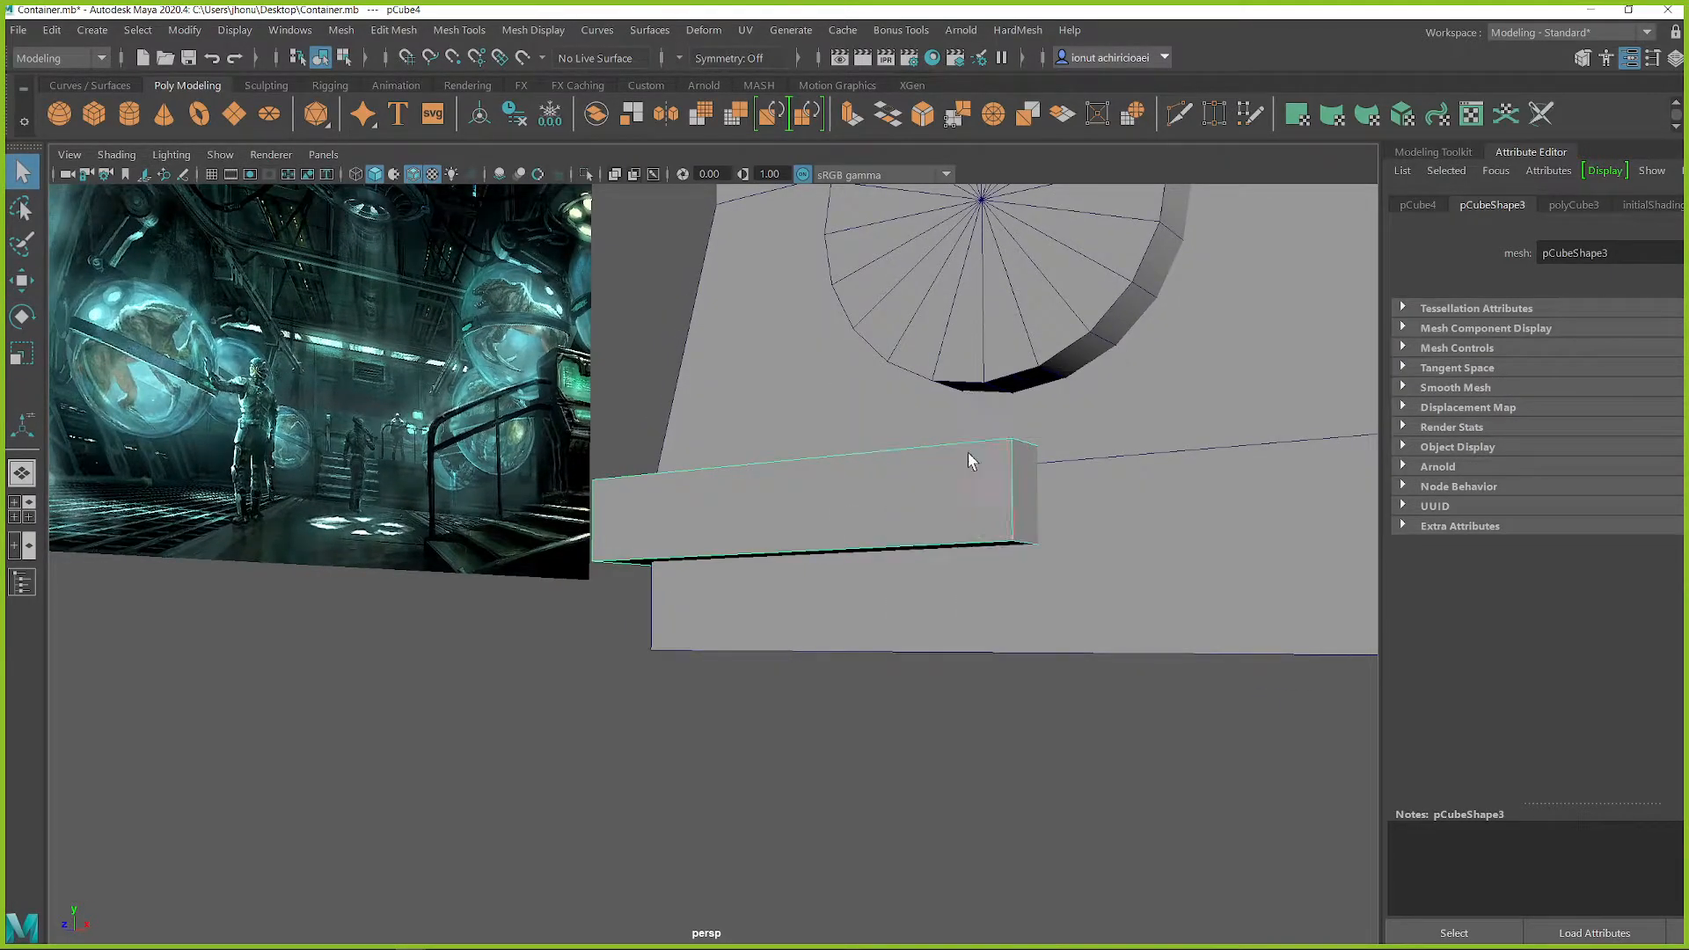
pyautogui.click(962, 542)
pyautogui.moveTo(894, 467); pyautogui.dragTo(899, 560)
pyautogui.scroll(-4, 951, 522)
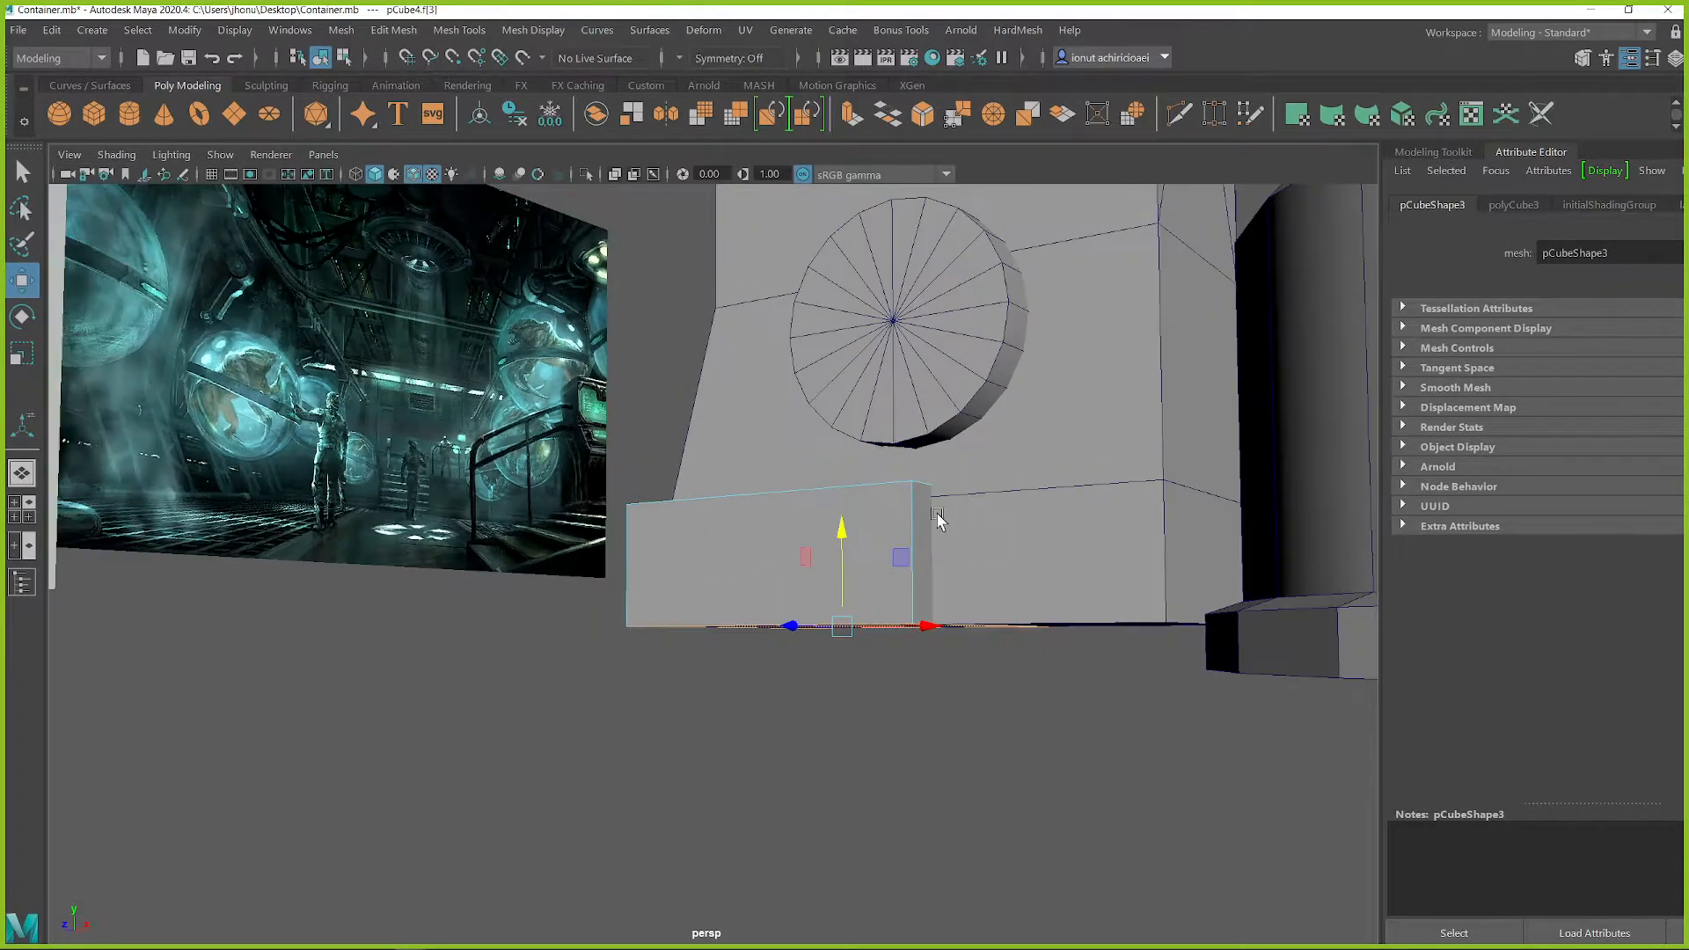
# Step: Bevel the corner block's upper inner edge into a diagonal chamfer
pyautogui.keyDown('alt'); pyautogui.moveTo(646, 502); pyautogui.dragTo(1099, 576, button='middle'); pyautogui.keyUp('alt')
pyautogui.keyDown('alt'); pyautogui.moveTo(1205, 548); pyautogui.dragTo(1221, 560); pyautogui.keyUp('alt')
pyautogui.keyDown('alt'); pyautogui.moveTo(1220, 555); pyautogui.dragTo(1021, 571, button='middle'); pyautogui.keyUp('alt')
pyautogui.scroll(1, 1225, 631)
pyautogui.keyDown('alt'); pyautogui.moveTo(1236, 642); pyautogui.dragTo(987, 588, button='middle'); pyautogui.keyUp('alt')
pyautogui.scroll(3, 969, 579)
pyautogui.keyDown('alt'); pyautogui.moveTo(969, 577); pyautogui.dragTo(1007, 602); pyautogui.keyUp('alt')
pyautogui.press('q')
pyautogui.moveTo(1034, 576); pyautogui.dragTo(1056, 314, button='right')
pyautogui.click(1047, 560)
pyautogui.keyDown('shift'); pyautogui.moveTo(985, 584); pyautogui.dragTo(788, 392, button='right'); pyautogui.keyUp('shift')
# Step: Select the vertices at the block's chamfered end and shift them sideways to adjust its length
pyautogui.scroll(-3, 868, 537)
pyautogui.keyDown('alt'); pyautogui.moveTo(868, 536); pyautogui.dragTo(1107, 768); pyautogui.keyUp('alt')
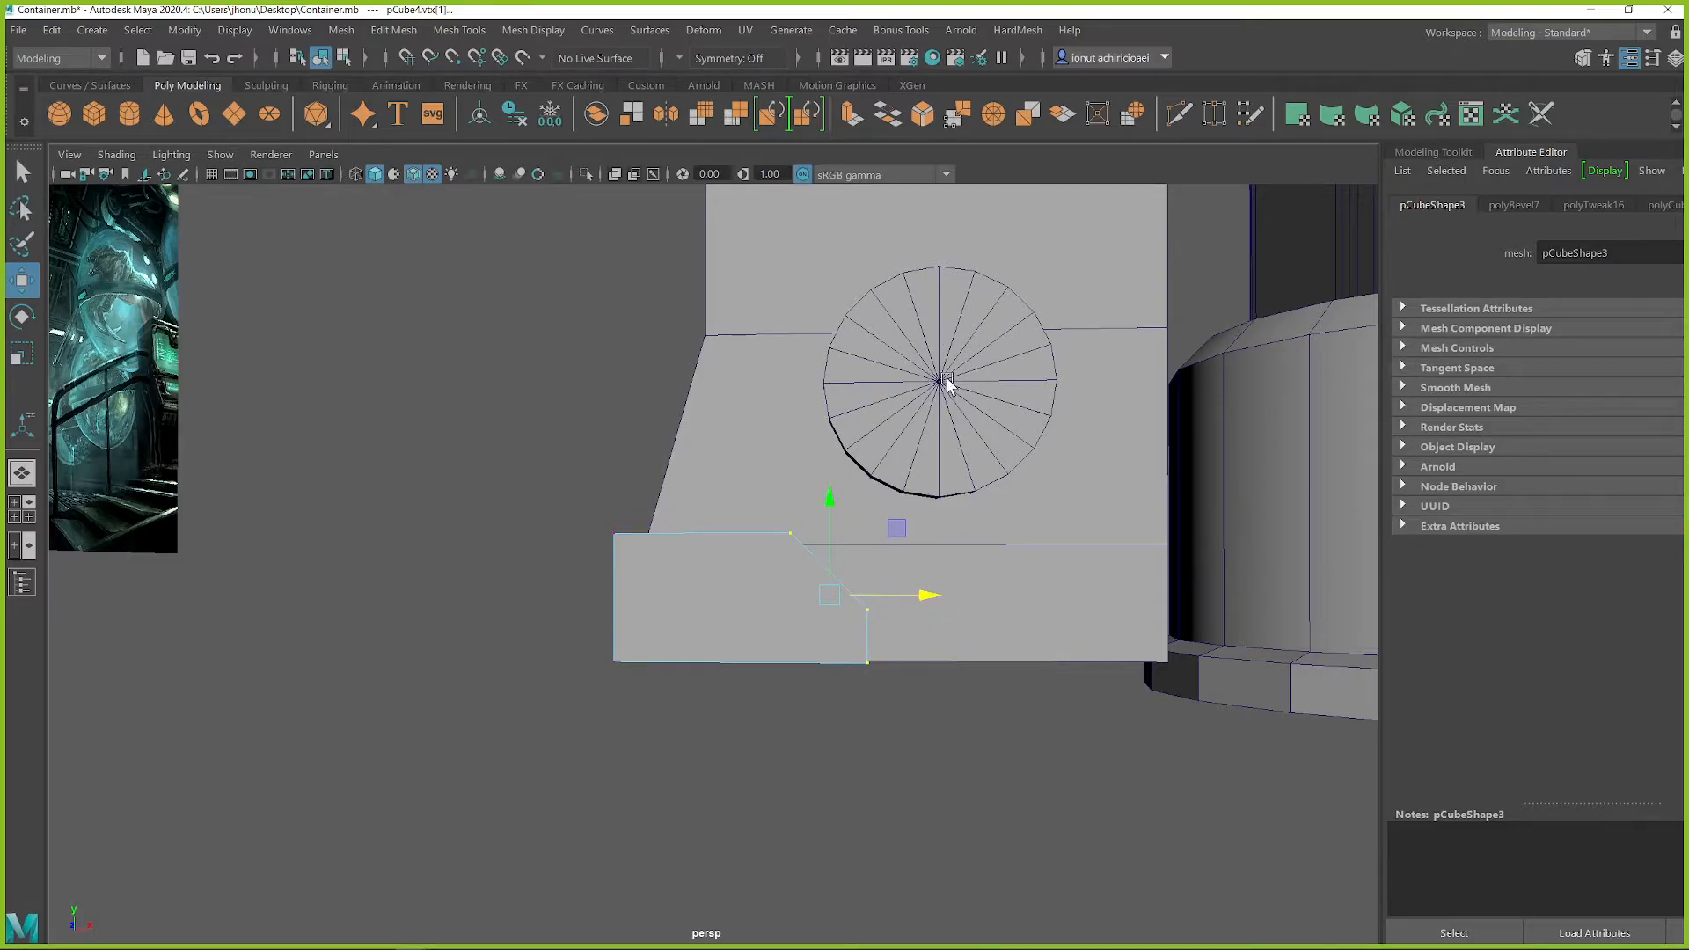
pyautogui.keyDown('alt'); pyautogui.moveTo(968, 413); pyautogui.dragTo(937, 581); pyautogui.keyUp('alt')
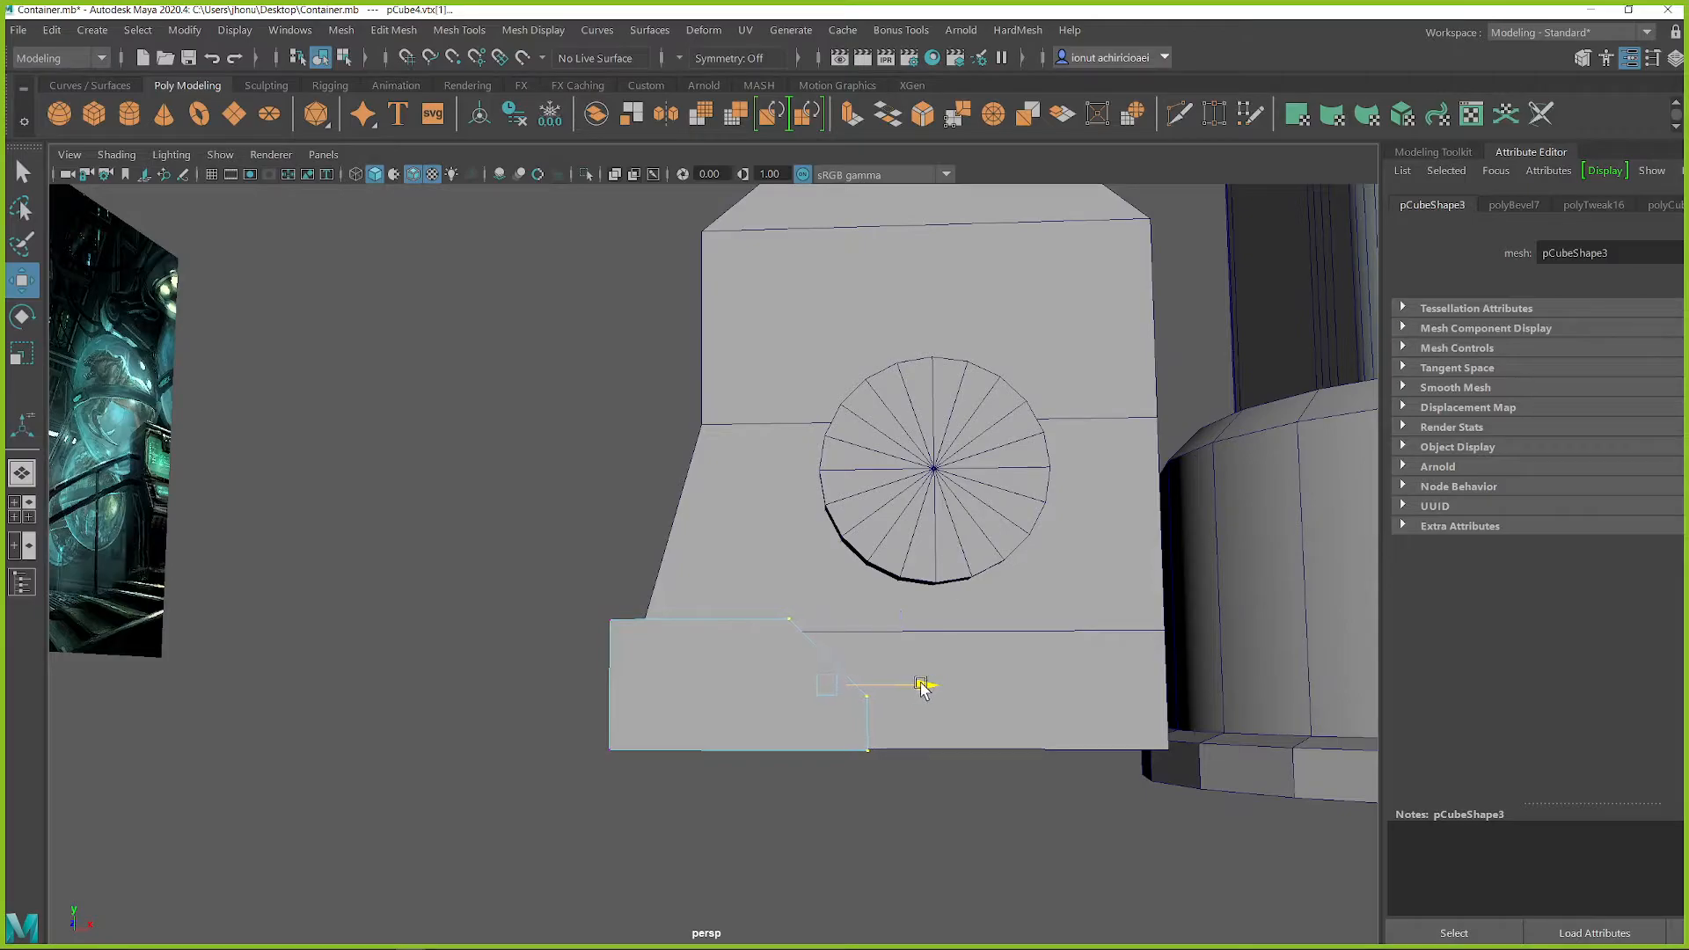
pyautogui.moveTo(888, 396); pyautogui.dragTo(958, 372, button='right')
# Step: Duplicate the chamfered corner block, mirror the copy horizontally and move it to the housing's opposite lower corner
pyautogui.click(935, 432)
pyautogui.moveTo(922, 447); pyautogui.dragTo(866, 639)
pyautogui.click(739, 651)
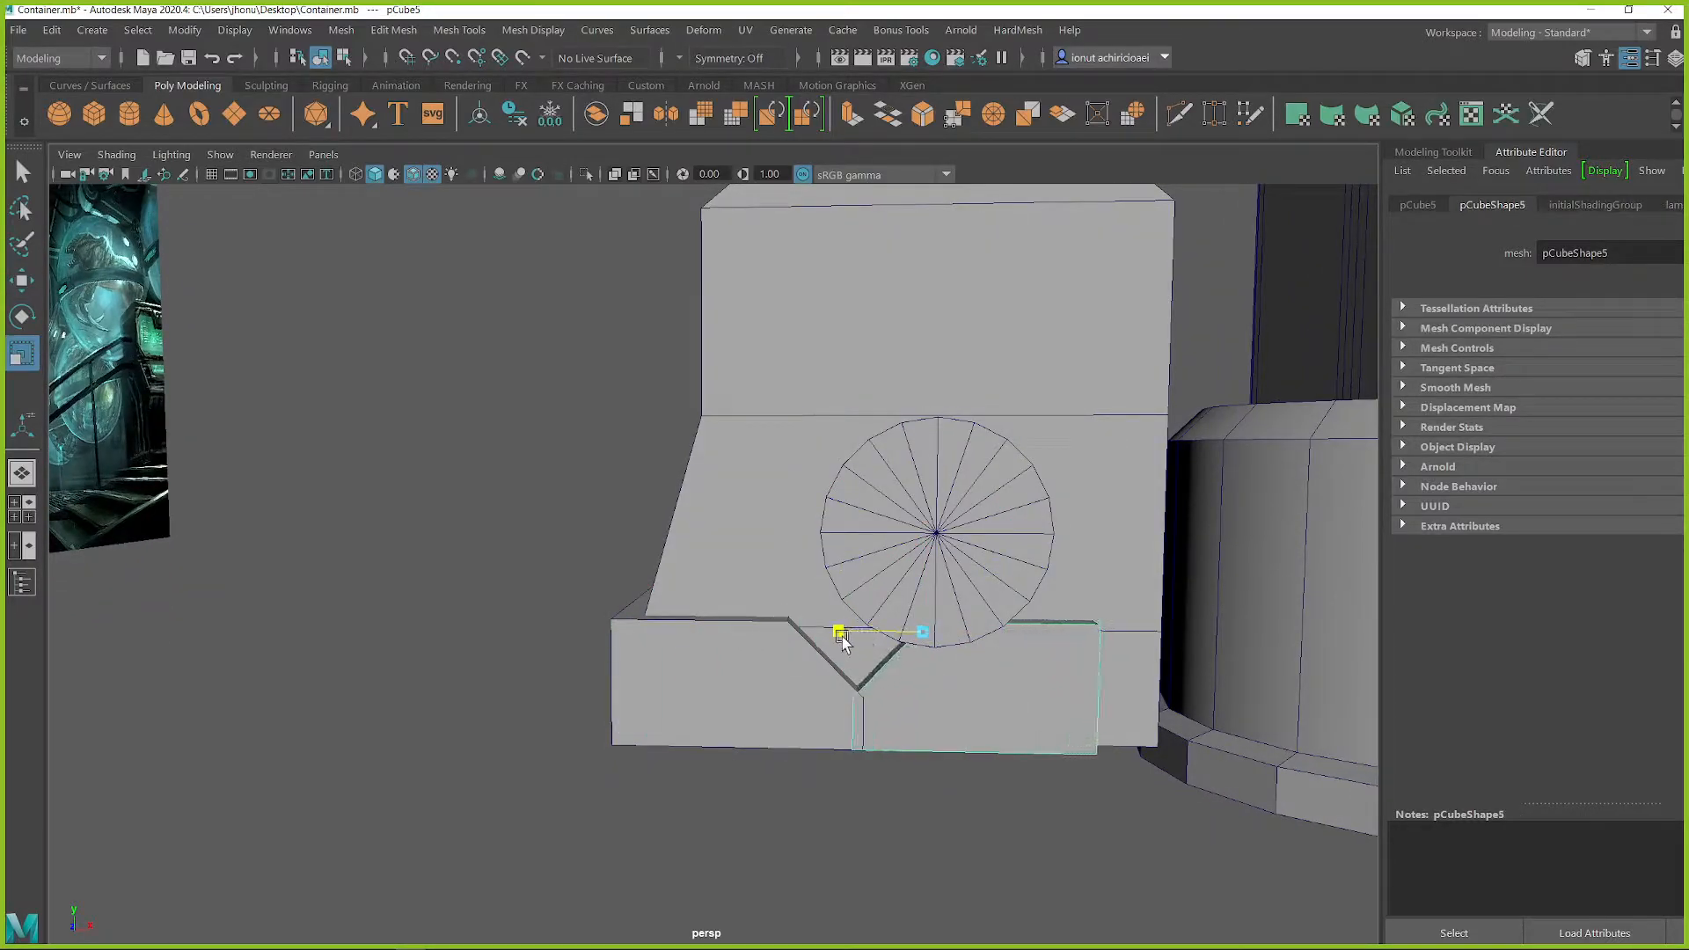
pyautogui.moveTo(997, 642); pyautogui.dragTo(1117, 644)
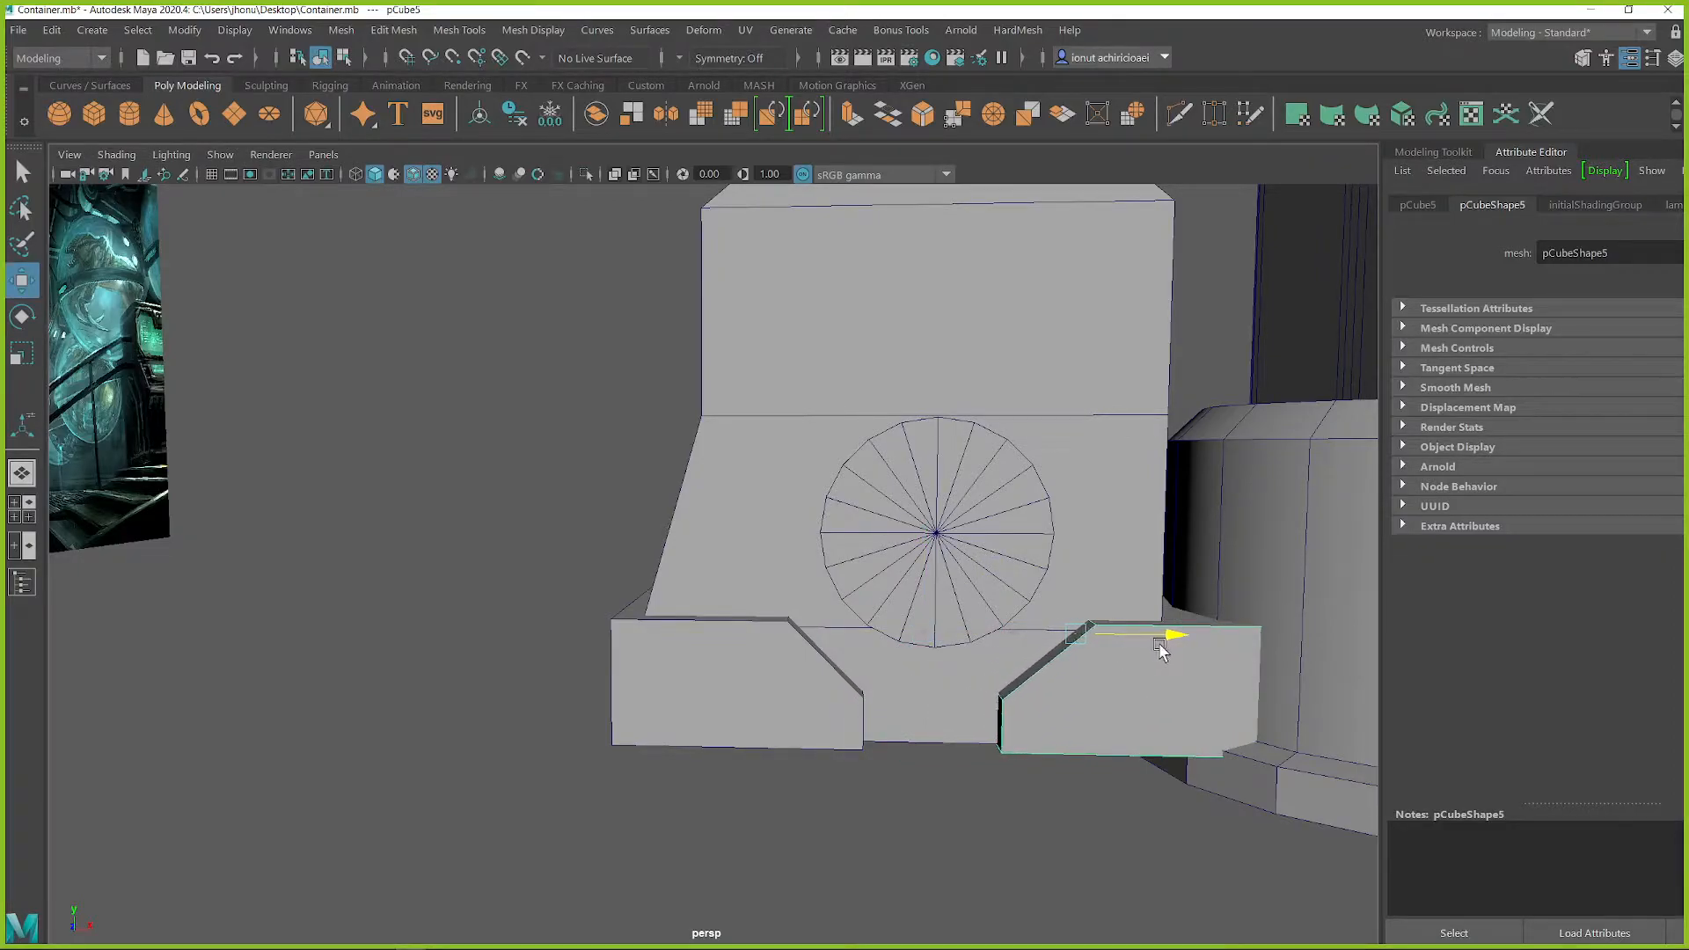
pyautogui.keyDown('alt'); pyautogui.moveTo(1143, 647); pyautogui.dragTo(1011, 633, button='middle'); pyautogui.keyUp('alt')
pyautogui.keyDown('alt'); pyautogui.moveTo(1003, 633); pyautogui.dragTo(1038, 626); pyautogui.keyUp('alt')
pyautogui.scroll(-3, 871, 655)
pyautogui.keyDown('alt'); pyautogui.moveTo(867, 656); pyautogui.dragTo(712, 602); pyautogui.keyUp('alt')
pyautogui.scroll(-3, 686, 644)
pyautogui.keyDown('alt'); pyautogui.moveTo(713, 602); pyautogui.dragTo(965, 630, button='right'); pyautogui.keyUp('alt')
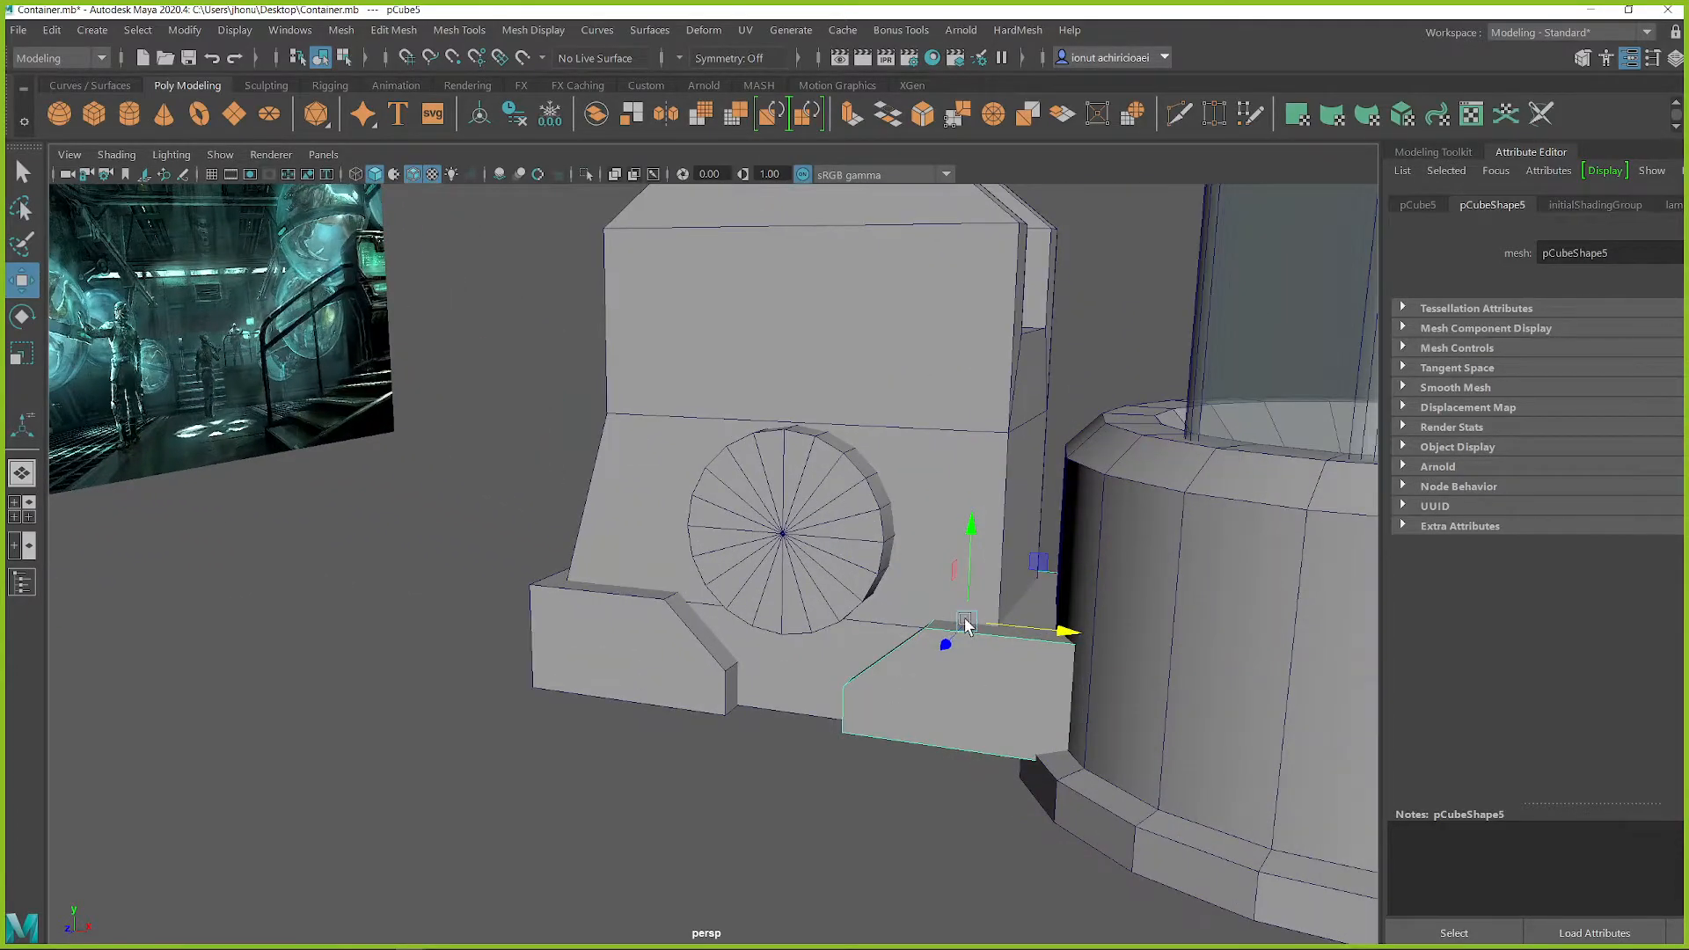
# Step: Isolate the mirrored block and move its outer end vertices inward to clear the glass chamber's base
pyautogui.keyDown('alt'); pyautogui.moveTo(965, 630); pyautogui.dragTo(841, 566, button='middle'); pyautogui.keyUp('alt')
pyautogui.keyDown('alt'); pyautogui.moveTo(841, 565); pyautogui.dragTo(869, 556); pyautogui.keyUp('alt')
pyautogui.hotkey('ctrl', '1')
pyautogui.moveTo(930, 543); pyautogui.dragTo(840, 427, button='right')
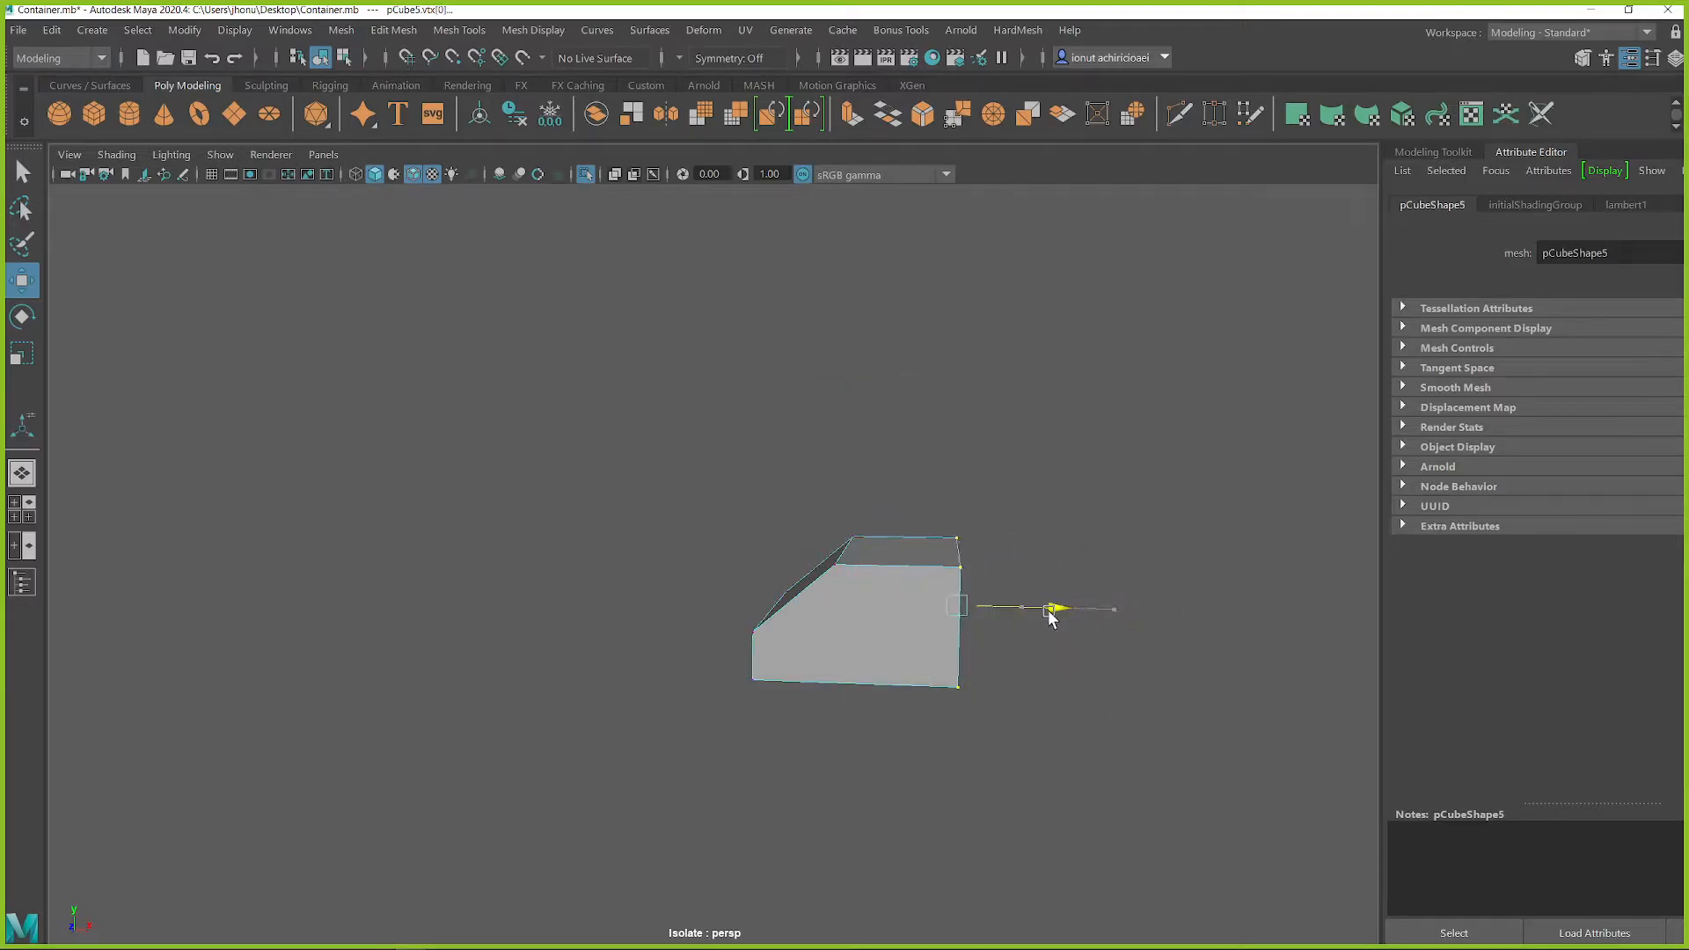
pyautogui.hotkey('ctrl', '1')
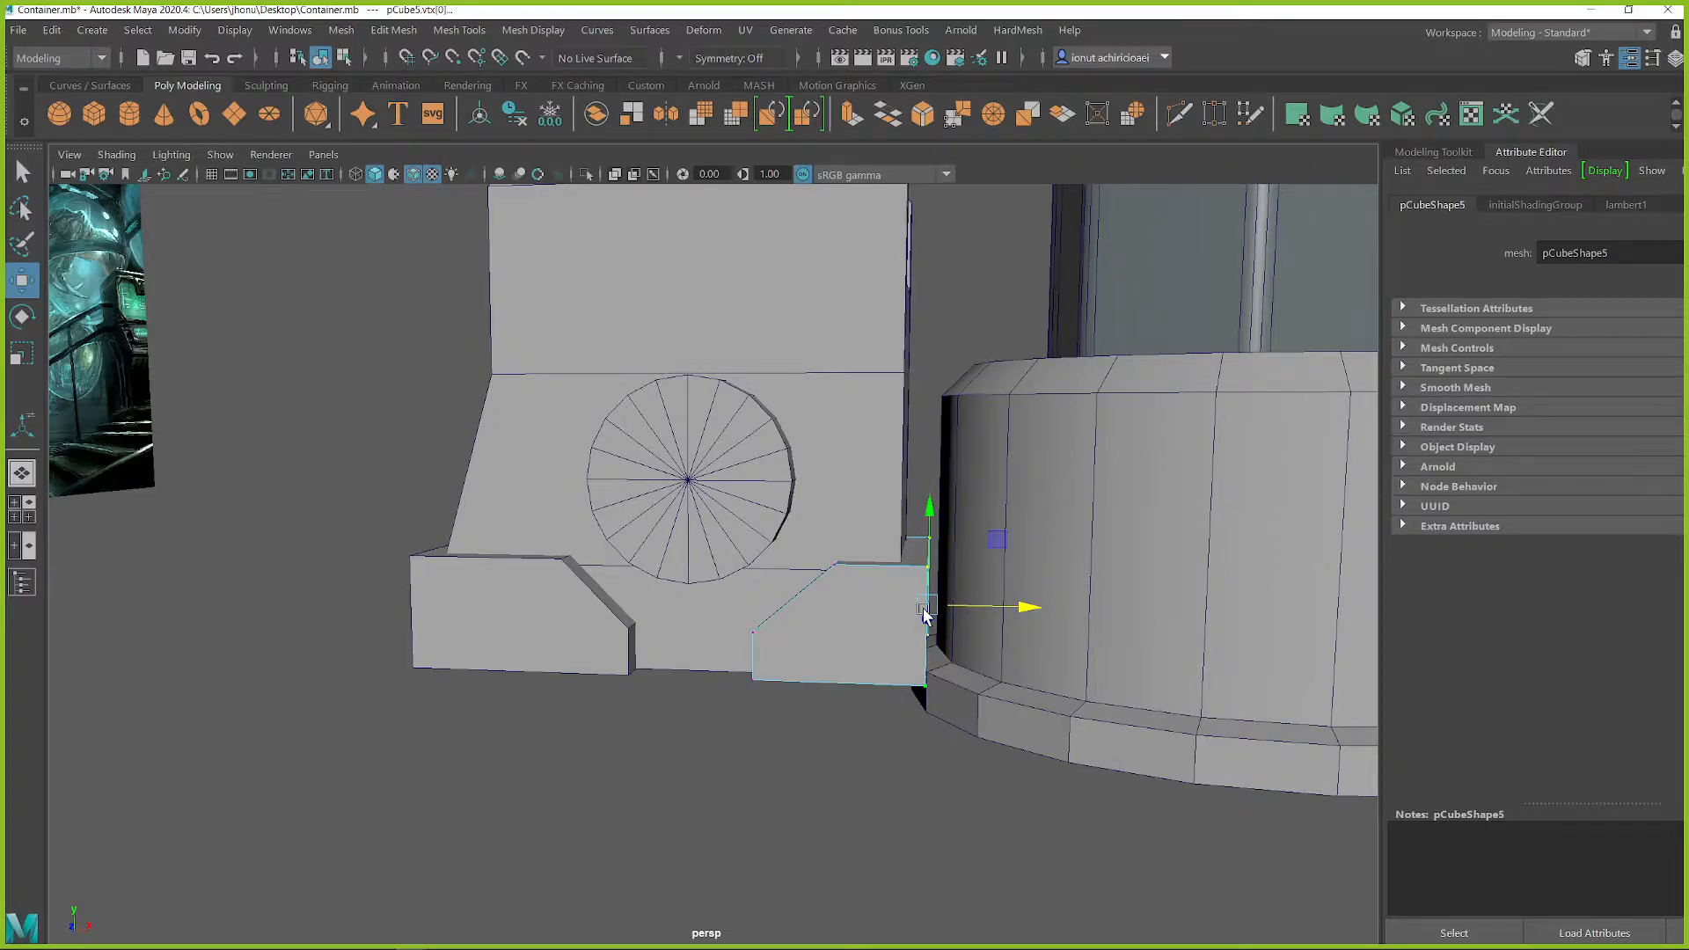
pyautogui.keyDown('alt'); pyautogui.moveTo(843, 625); pyautogui.dragTo(878, 579, button='middle'); pyautogui.keyUp('alt')
pyautogui.keyDown('alt'); pyautogui.moveTo(879, 579); pyautogui.dragTo(855, 539); pyautogui.keyUp('alt')
pyautogui.keyDown('alt'); pyautogui.moveTo(855, 539); pyautogui.dragTo(535, 533, button='right'); pyautogui.keyUp('alt')
pyautogui.keyDown('alt'); pyautogui.moveTo(535, 533); pyautogui.dragTo(744, 612, button='middle'); pyautogui.keyUp('alt')
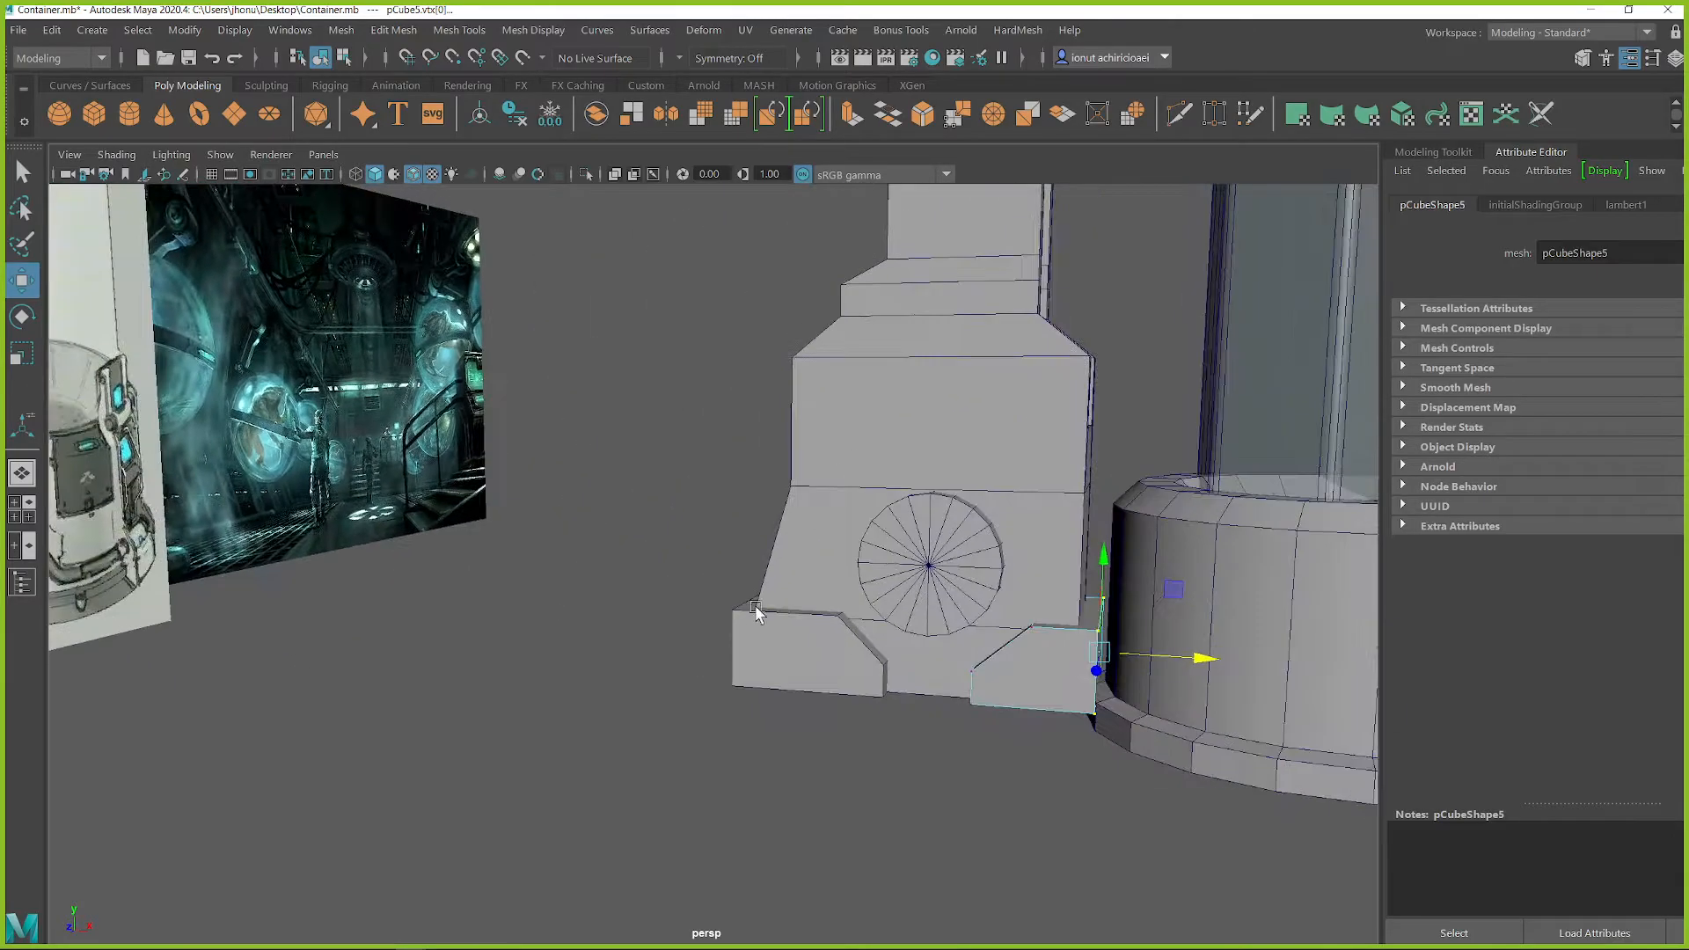
pyautogui.keyDown('alt'); pyautogui.moveTo(744, 612); pyautogui.dragTo(733, 591); pyautogui.keyUp('alt')
pyautogui.moveTo(966, 662); pyautogui.dragTo(1060, 396, button='right')
# Step: Examine the round disc and surrounding housing base against the knob in the concept image
pyautogui.keyDown('alt'); pyautogui.moveTo(1029, 528); pyautogui.dragTo(801, 473); pyautogui.keyUp('alt')
pyautogui.click(925, 614)
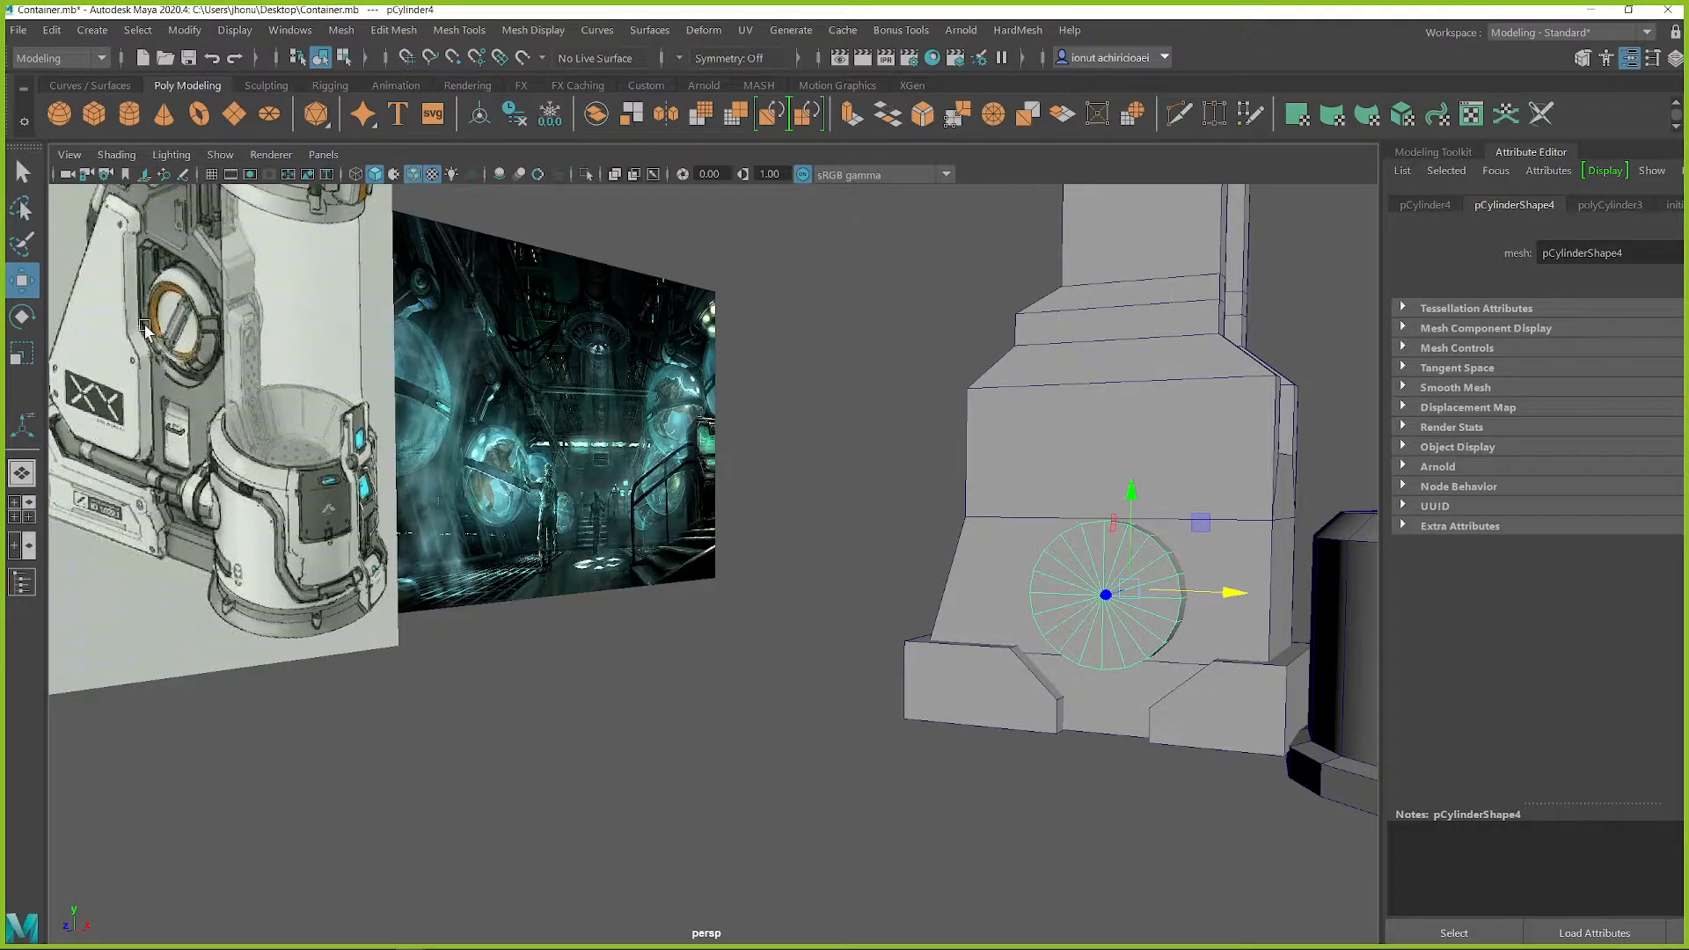
pyautogui.keyDown('alt'); pyautogui.moveTo(945, 448); pyautogui.dragTo(1142, 562); pyautogui.keyUp('alt')
pyautogui.keyDown('alt'); pyautogui.moveTo(1143, 562); pyautogui.dragTo(1060, 498, button='middle'); pyautogui.keyUp('alt')
pyautogui.scroll(4, 1051, 495)
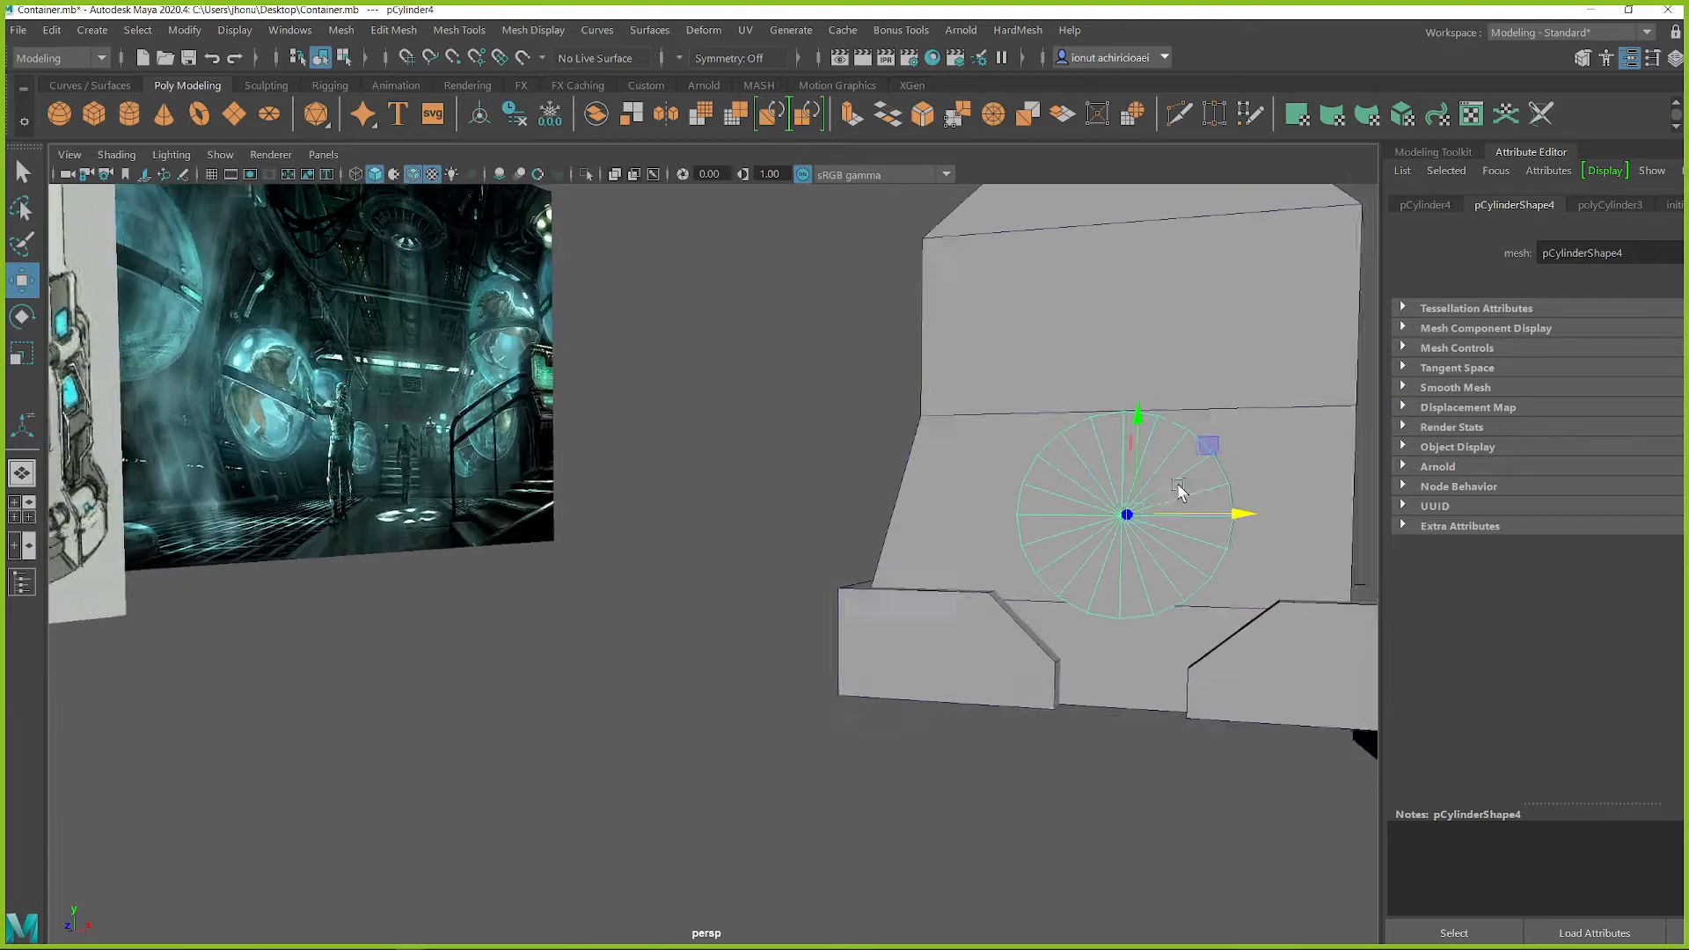
pyautogui.keyDown('alt'); pyautogui.moveTo(1199, 486); pyautogui.dragTo(1001, 495, button='middle'); pyautogui.keyUp('alt')
pyautogui.scroll(3, 1000, 495)
pyautogui.keyDown('alt'); pyautogui.moveTo(1000, 494); pyautogui.dragTo(1064, 487); pyautogui.keyUp('alt')
pyautogui.keyDown('alt'); pyautogui.moveTo(1064, 487); pyautogui.dragTo(979, 525, button='middle'); pyautogui.keyUp('alt')
pyautogui.keyDown('alt'); pyautogui.moveTo(980, 525); pyautogui.dragTo(854, 539); pyautogui.keyUp('alt')
pyautogui.click(788, 504)
pyautogui.scroll(-4, 843, 526)
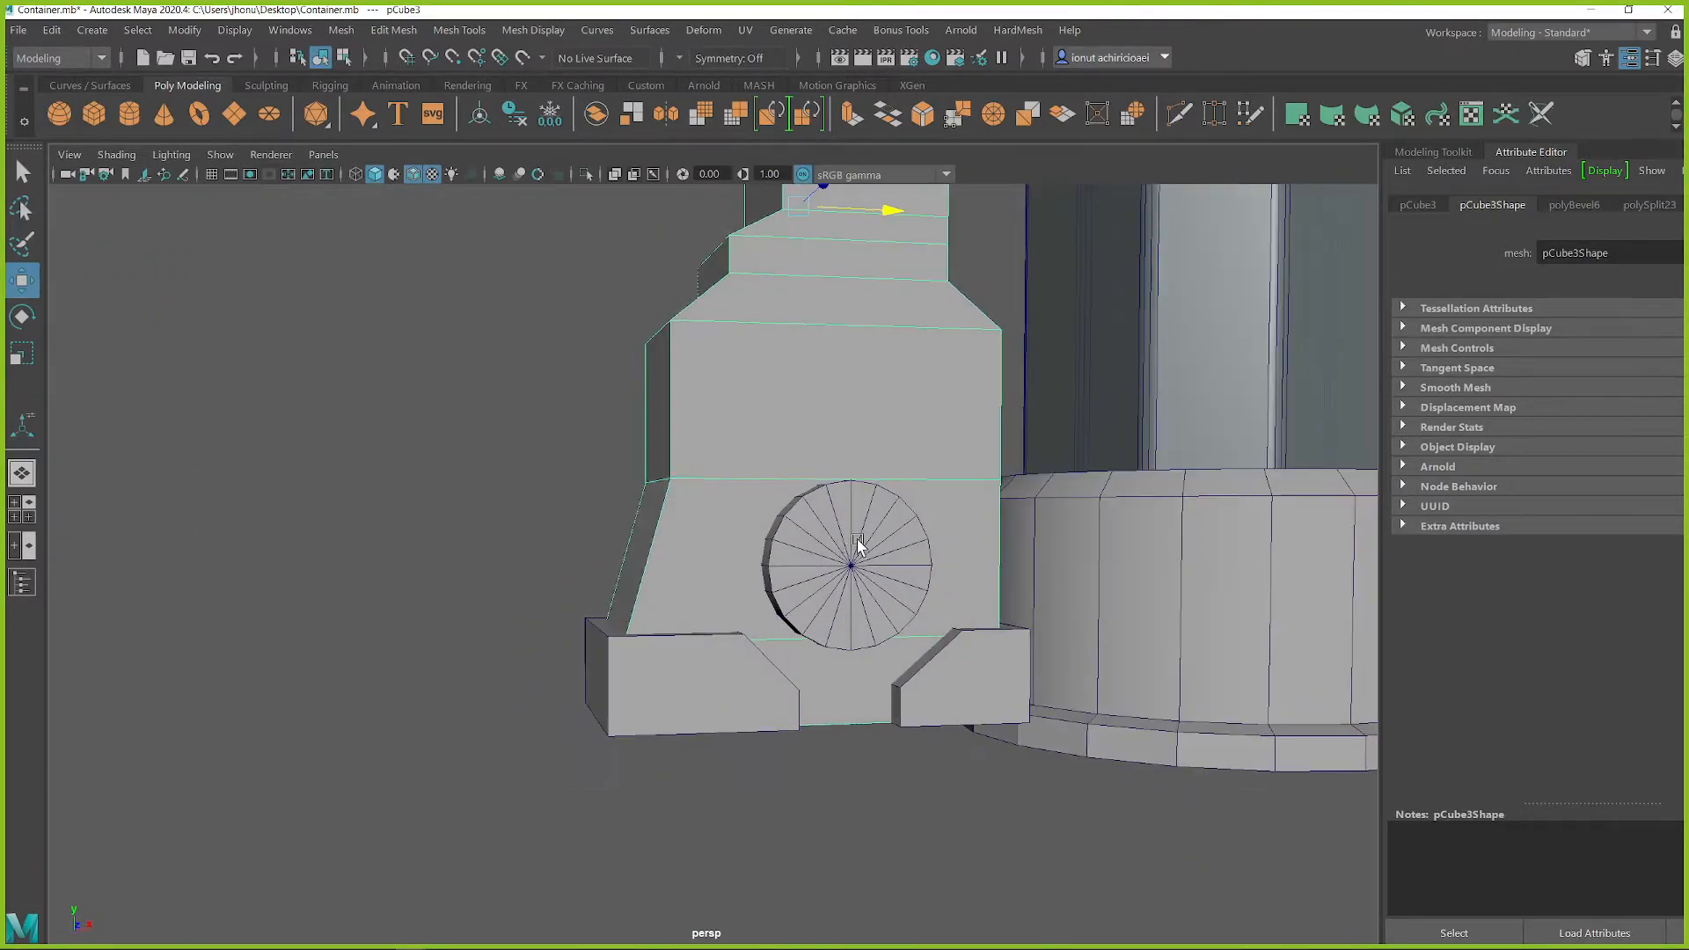
# Step: Select the round disc on the housing base and lengthen it so it projects well out from the front face
pyautogui.scroll(4, 854, 538)
pyautogui.scroll(2, 999, 565)
pyautogui.keyDown('alt'); pyautogui.moveTo(999, 566); pyautogui.dragTo(833, 550, button='middle'); pyautogui.keyUp('alt')
pyautogui.keyDown('alt'); pyautogui.moveTo(767, 530); pyautogui.dragTo(693, 563); pyautogui.keyUp('alt')
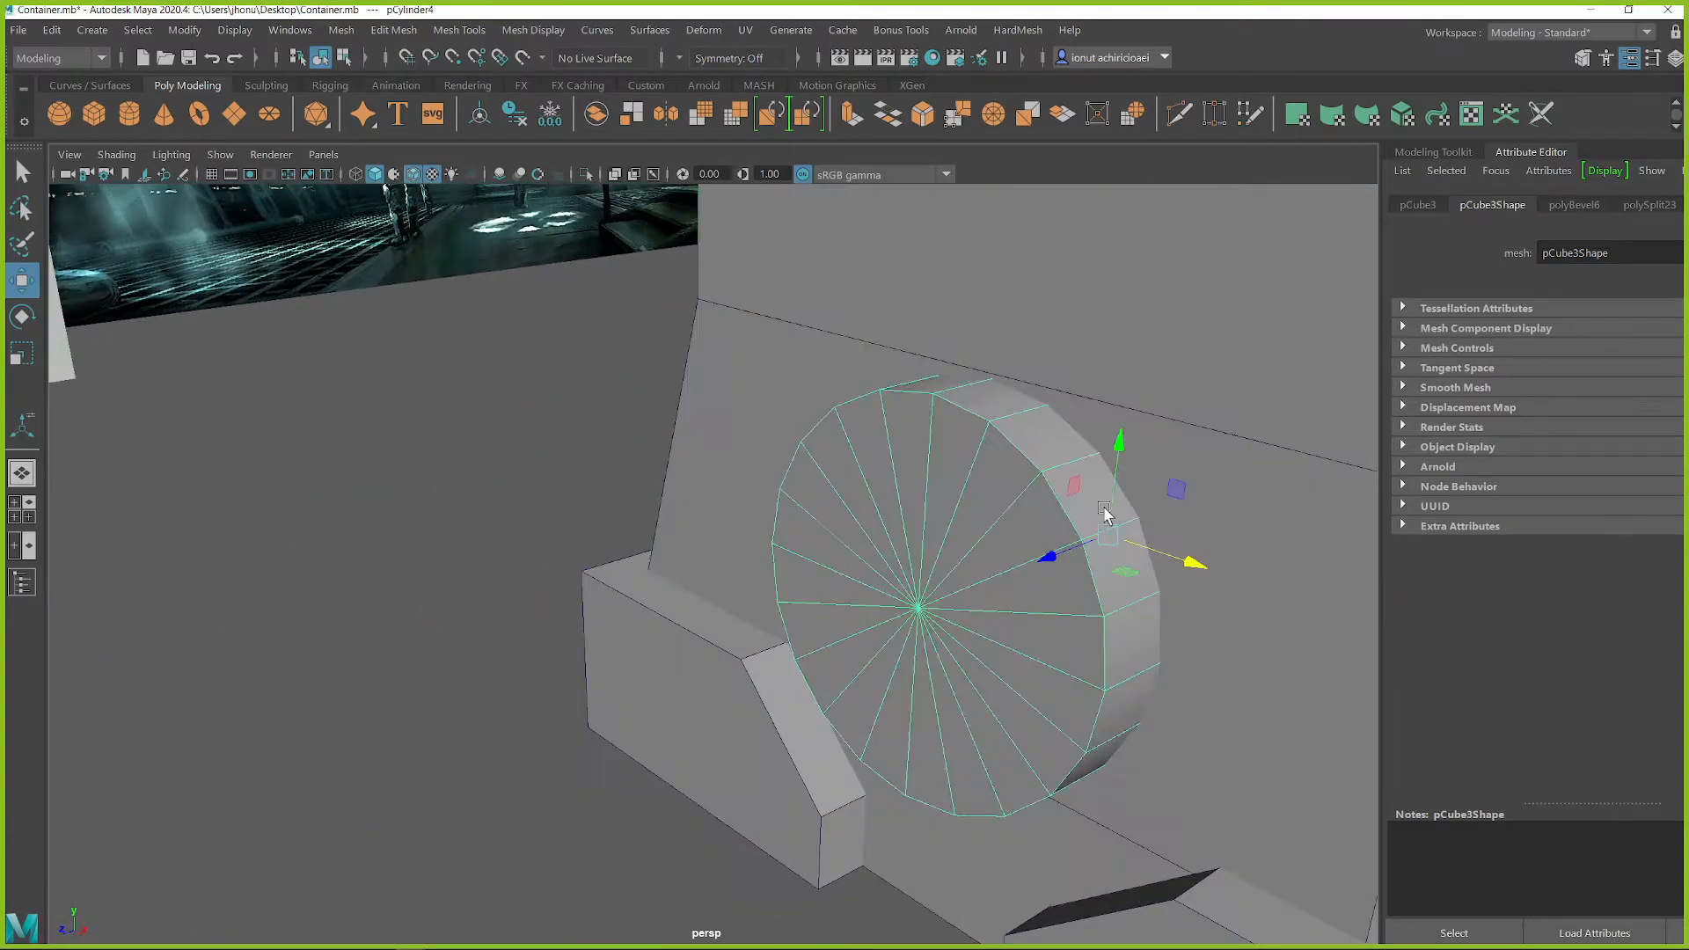
pyautogui.click(1106, 515)
pyautogui.scroll(-5, 1008, 552)
pyautogui.moveTo(842, 564)
pyautogui.mouseDown()
pyautogui.moveTo(547, 646)
pyautogui.moveTo(838, 561)
pyautogui.moveTo(773, 621)
pyautogui.mouseUp()
pyautogui.press('f')
pyautogui.press('4')
pyautogui.keyDown('alt'); pyautogui.moveTo(658, 567); pyautogui.dragTo(816, 486); pyautogui.keyUp('alt')
pyautogui.press('5')
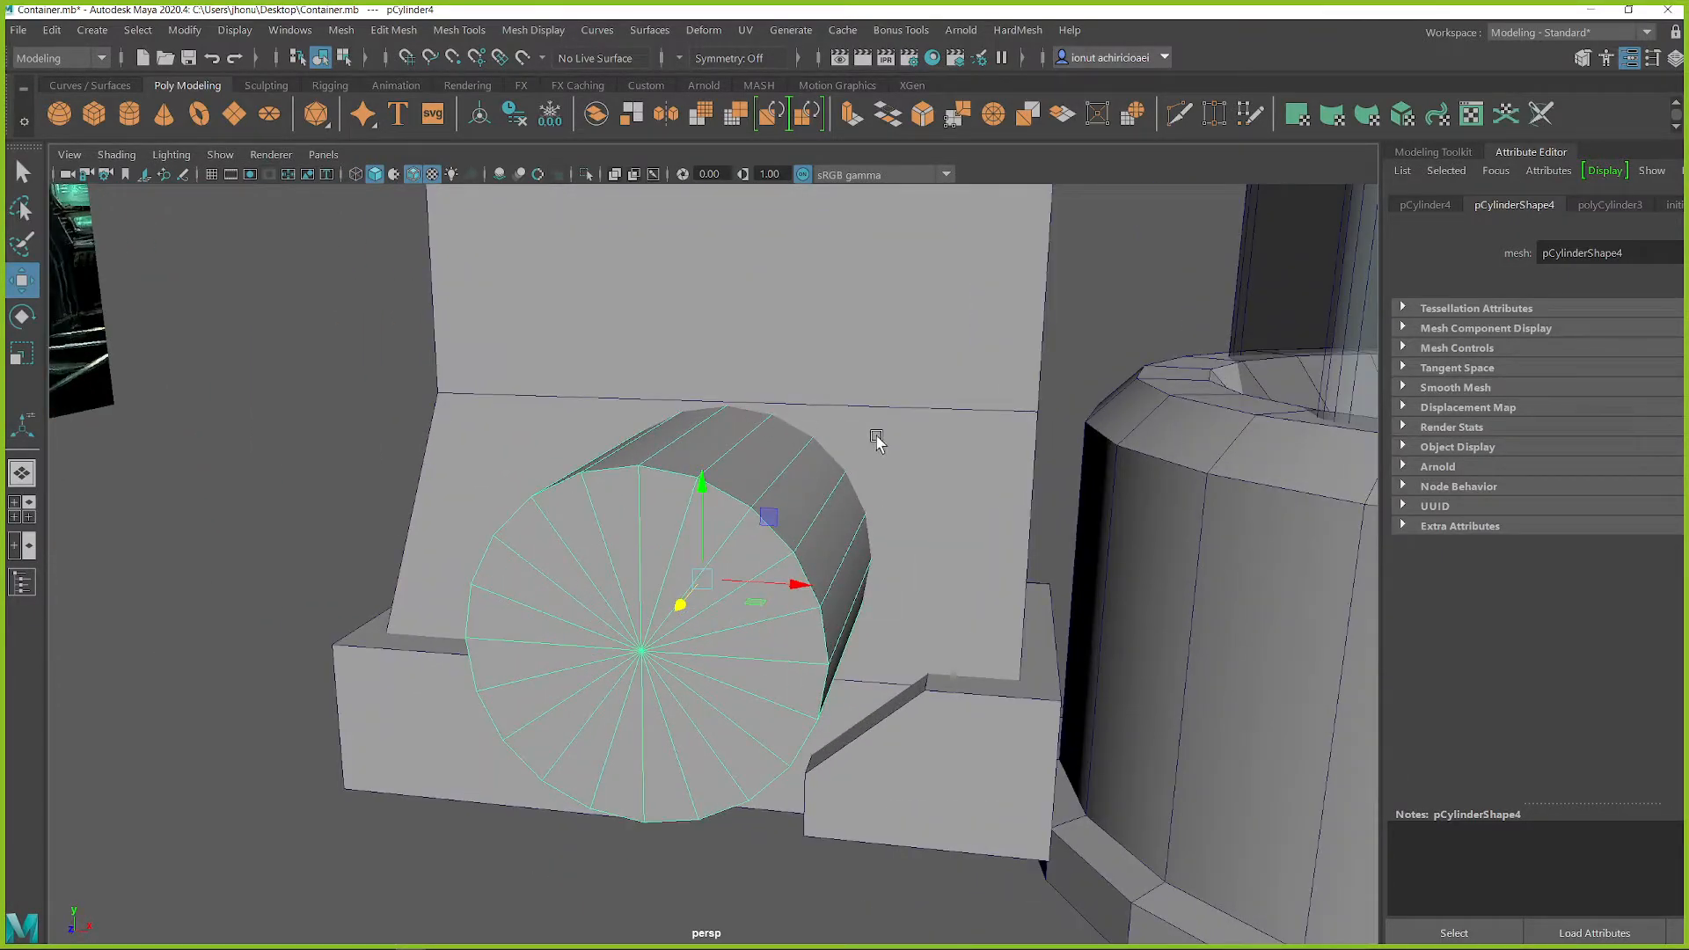
# Step: Select the housing together with the lengthened cylinder and subtract the cylinder to cut a round recess in the base
pyautogui.keyDown('alt'); pyautogui.moveTo(997, 598); pyautogui.dragTo(829, 616); pyautogui.keyUp('alt')
pyautogui.keyDown('alt'); pyautogui.moveTo(799, 657); pyautogui.dragTo(810, 616, button='middle'); pyautogui.keyUp('alt')
pyautogui.keyDown('alt'); pyautogui.moveTo(810, 616); pyautogui.dragTo(882, 628, button='right'); pyautogui.keyUp('alt')
pyautogui.keyDown('alt'); pyautogui.moveTo(883, 628); pyautogui.dragTo(801, 486); pyautogui.keyUp('alt')
pyautogui.press('q')
pyautogui.keyDown('shift'); pyautogui.moveTo(725, 512); pyautogui.dragTo(783, 607, button='right'); pyautogui.keyUp('shift')
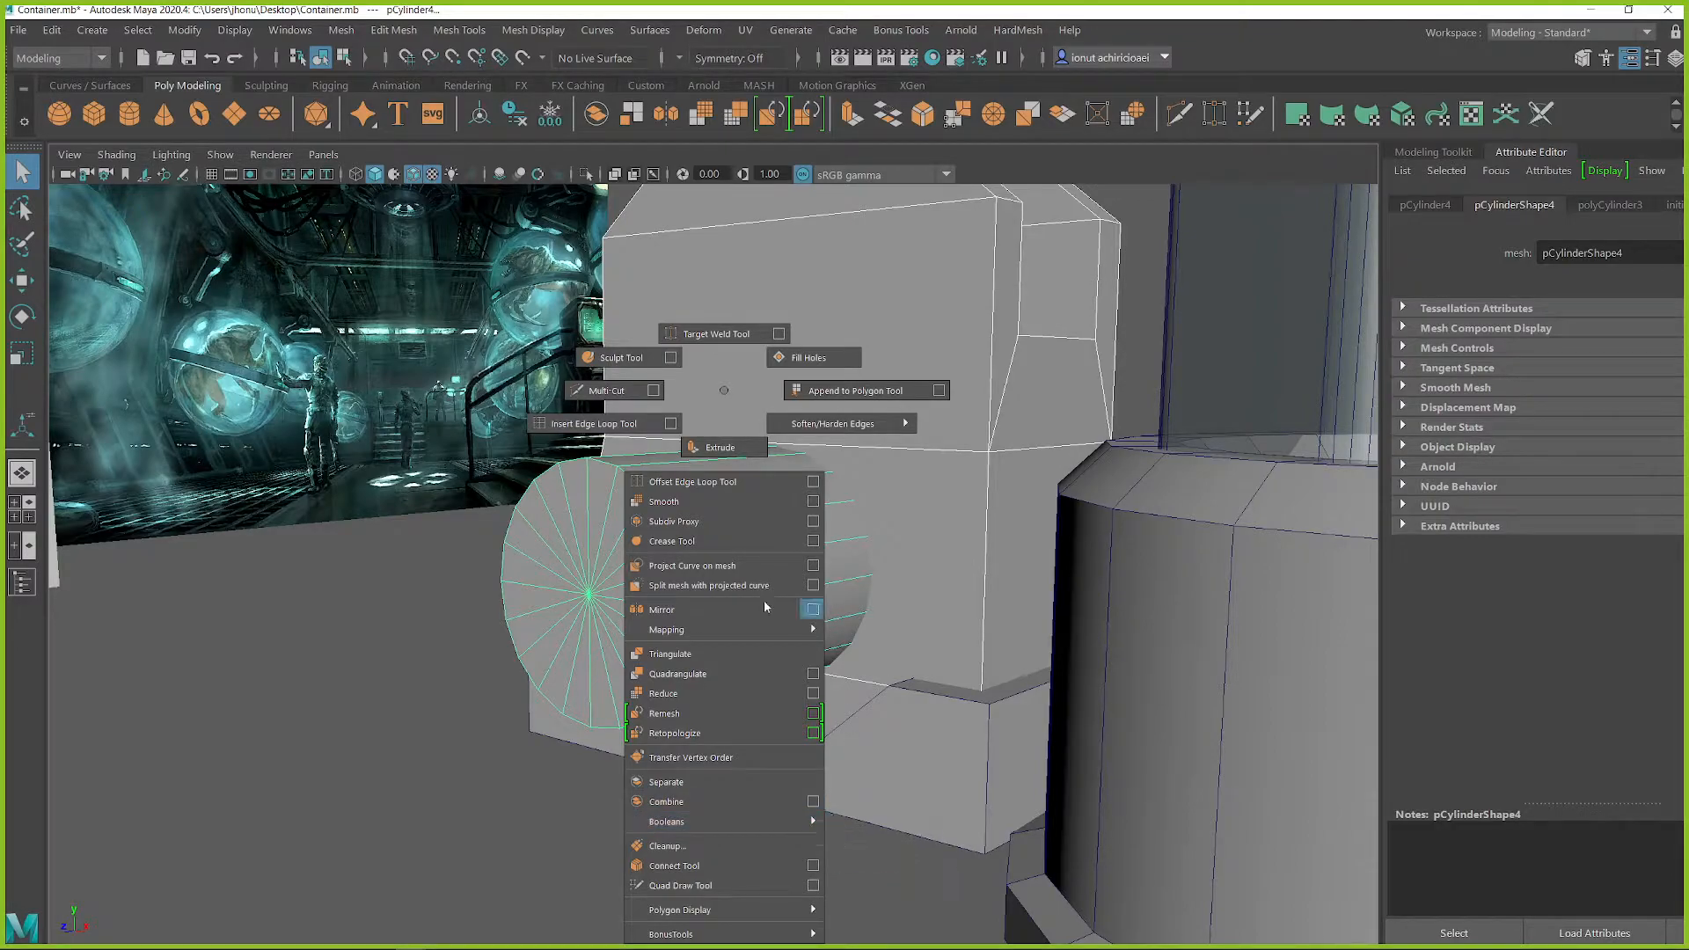
pyautogui.moveTo(690, 466)
pyautogui.keyDown('shift'); pyautogui.mouseDown(button='right')
pyautogui.moveTo(717, 422)
pyautogui.moveTo(712, 487)
pyautogui.mouseUp(button='right'); pyautogui.keyUp('shift')
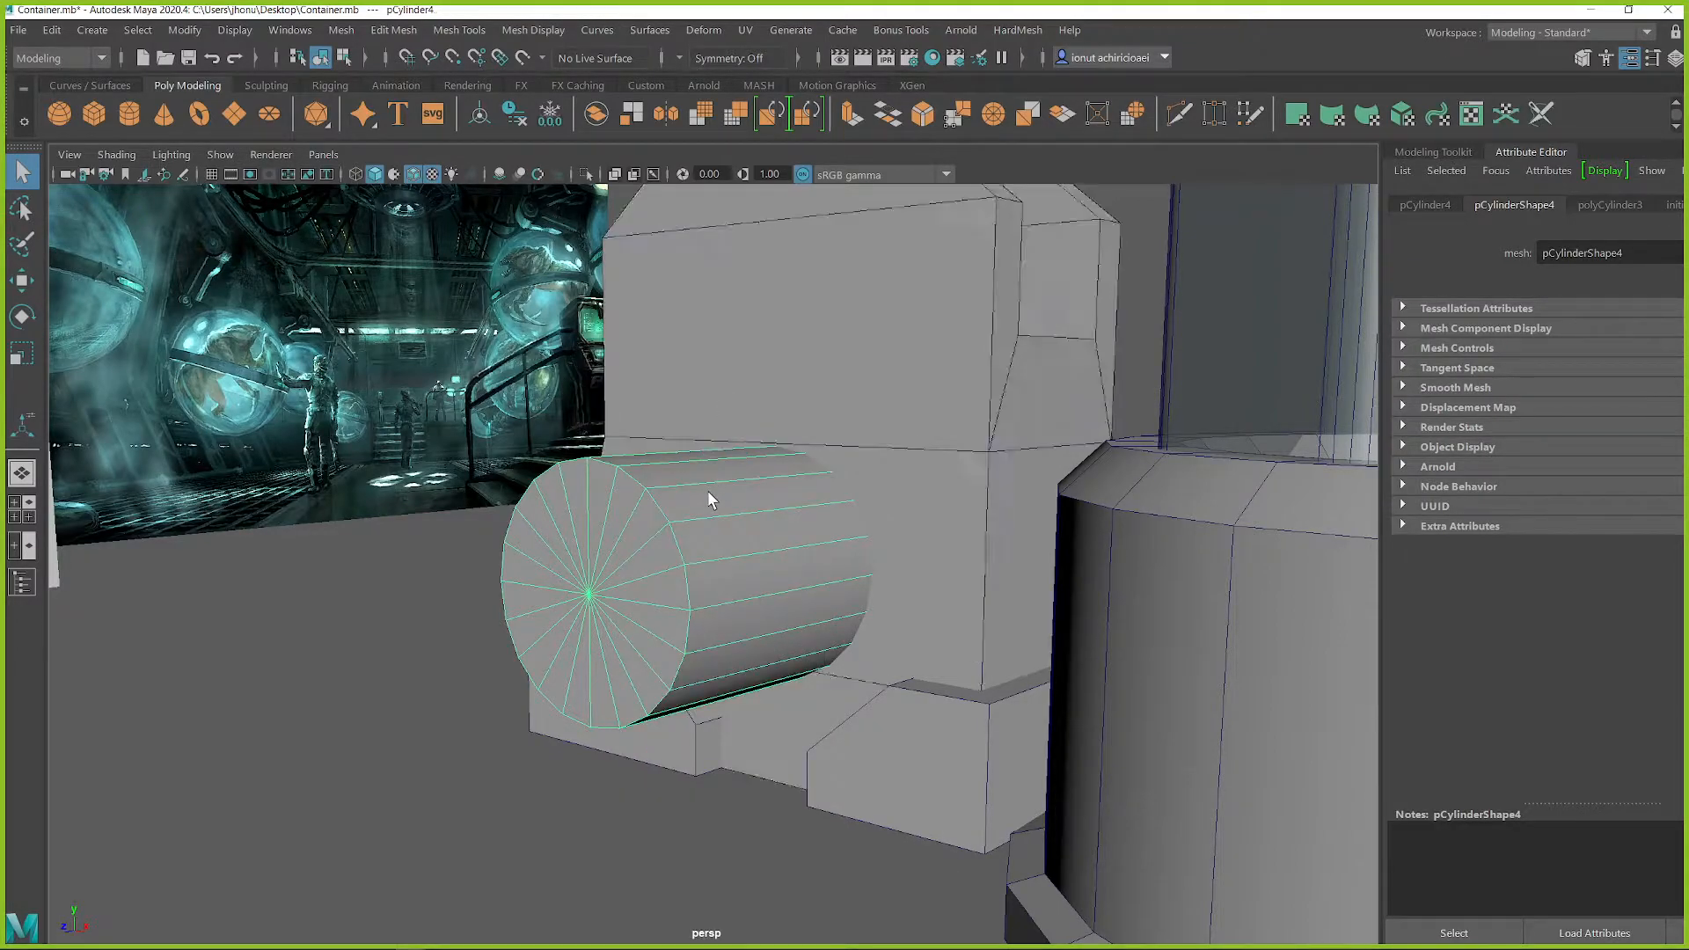
pyautogui.keyDown('shift'); pyautogui.moveTo(659, 588); pyautogui.dragTo(816, 563); pyautogui.keyUp('shift')
pyautogui.click(906, 525)
pyautogui.keyDown('shift'); pyautogui.click(727, 571); pyautogui.keyUp('shift')
# Step: Select the remaining disc and scale it down slightly to leave a thin gap inside the round recess
pyautogui.keyDown('shift'); pyautogui.moveTo(475, 489); pyautogui.dragTo(620, 840, button='right'); pyautogui.keyUp('shift')
pyautogui.keyDown('alt'); pyautogui.moveTo(774, 627); pyautogui.dragTo(927, 565); pyautogui.keyUp('alt')
pyautogui.click(820, 570)
pyautogui.click(730, 570)
pyautogui.scroll(5, 928, 565)
pyautogui.press('r')
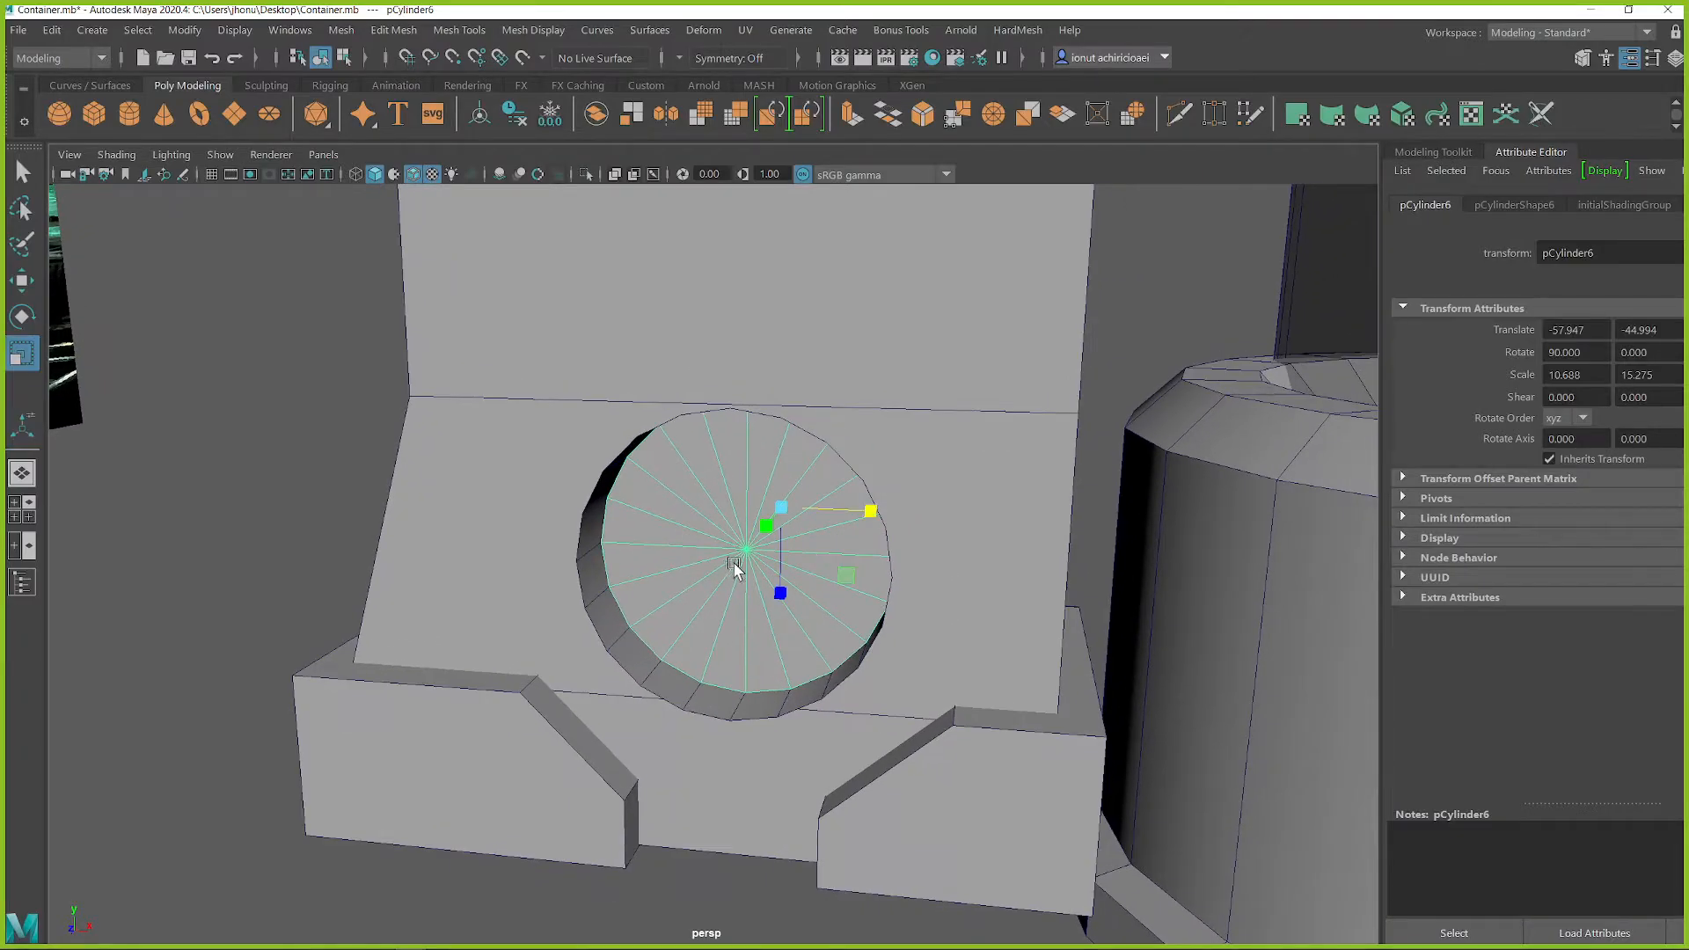
pyautogui.moveTo(779, 519); pyautogui.dragTo(808, 560)
pyautogui.press('w')
pyautogui.click(713, 878)
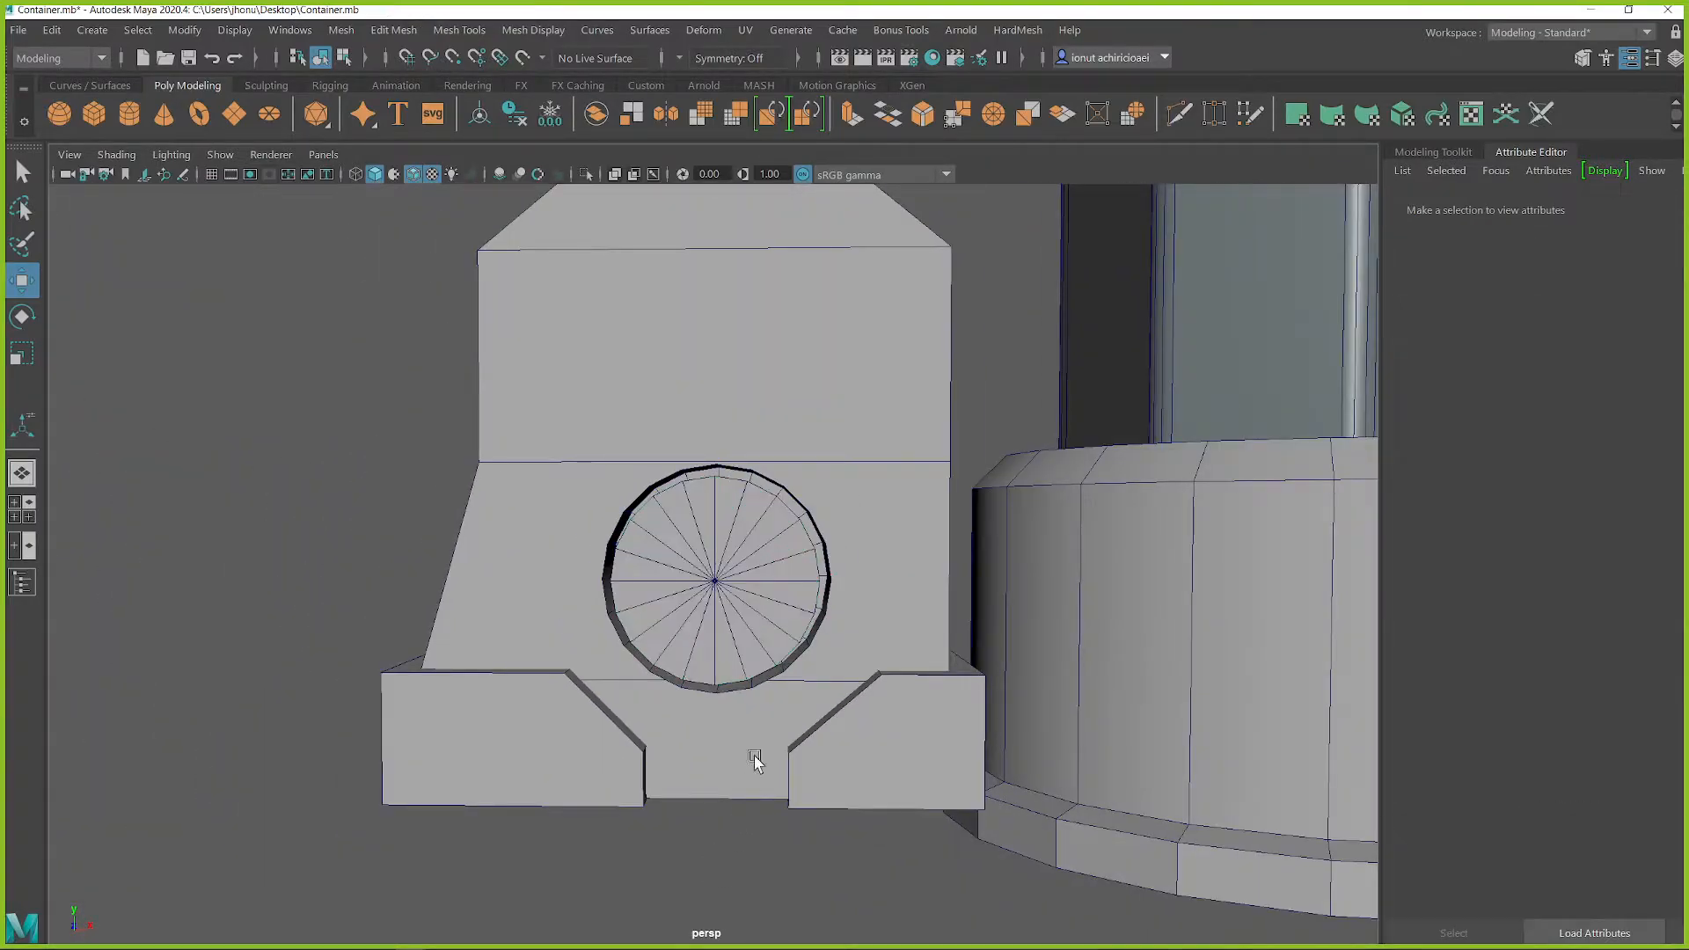
# Step: Isolate the housing and switch to face selection around the round recess
pyautogui.click(723, 539)
pyautogui.keyDown('alt'); pyautogui.moveTo(729, 431); pyautogui.dragTo(510, 429); pyautogui.keyUp('alt')
pyautogui.scroll(5, 686, 449)
pyautogui.click(495, 446)
pyautogui.keyDown('alt'); pyautogui.moveTo(494, 446); pyautogui.dragTo(639, 481, button='middle'); pyautogui.keyUp('alt')
pyautogui.scroll(1, 632, 482)
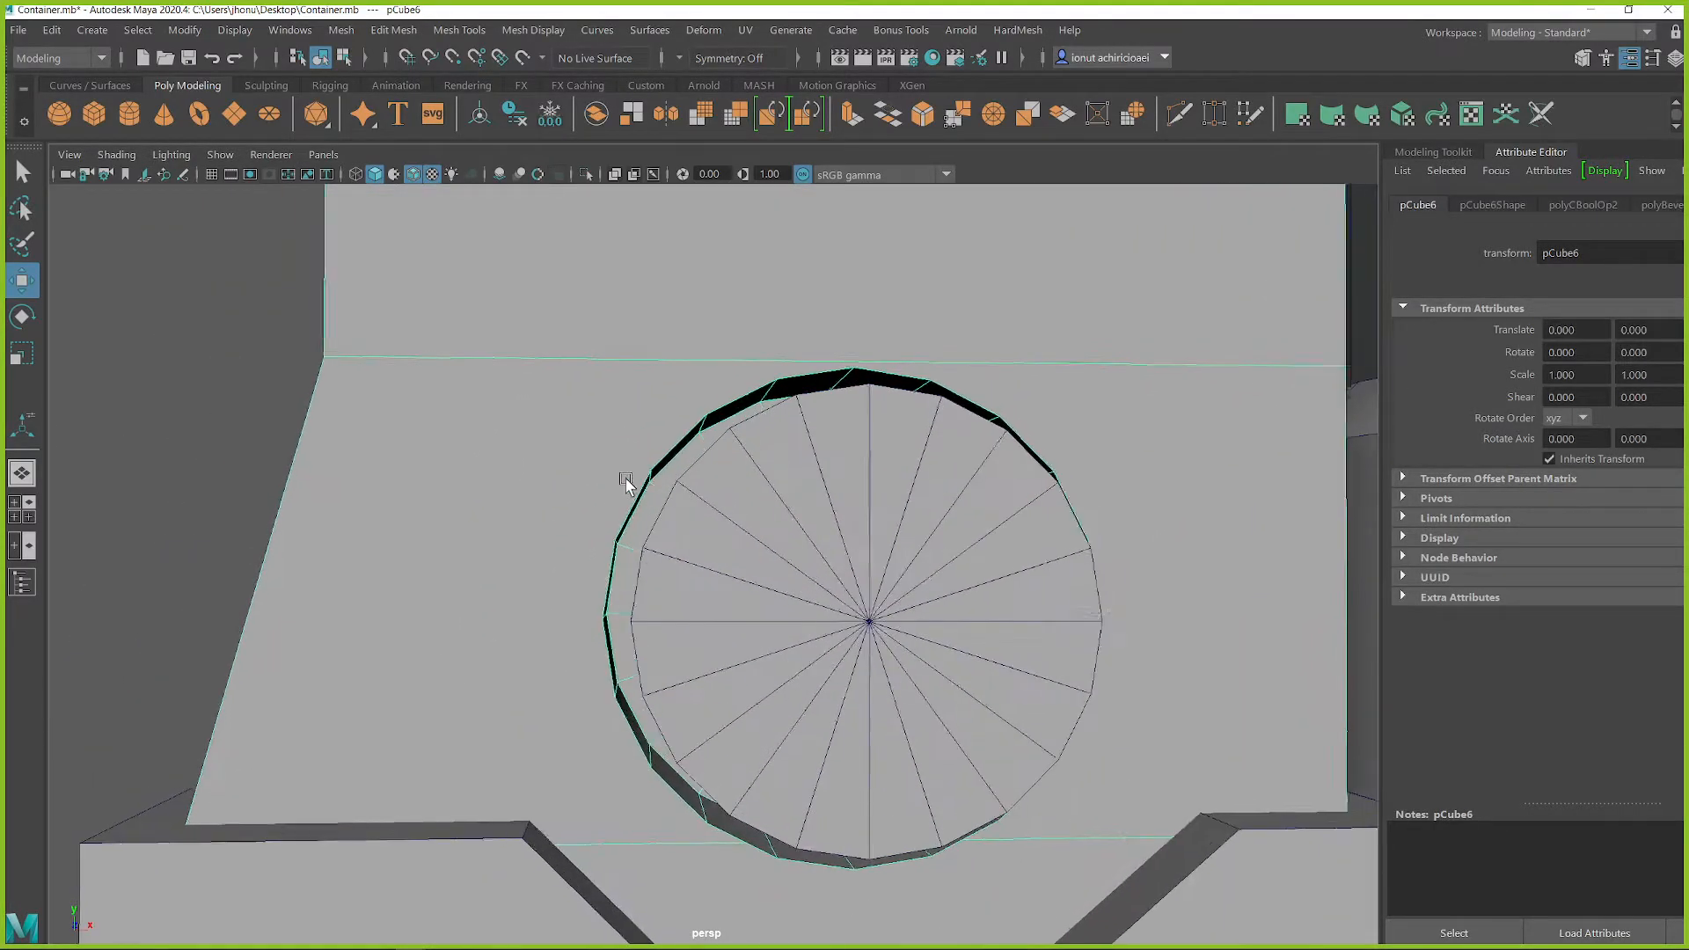
pyautogui.keyDown('alt'); pyautogui.moveTo(628, 482); pyautogui.dragTo(623, 497); pyautogui.keyUp('alt')
pyautogui.hotkey('ctrl', '1')
pyautogui.moveTo(617, 494); pyautogui.dragTo(621, 519, button='right')
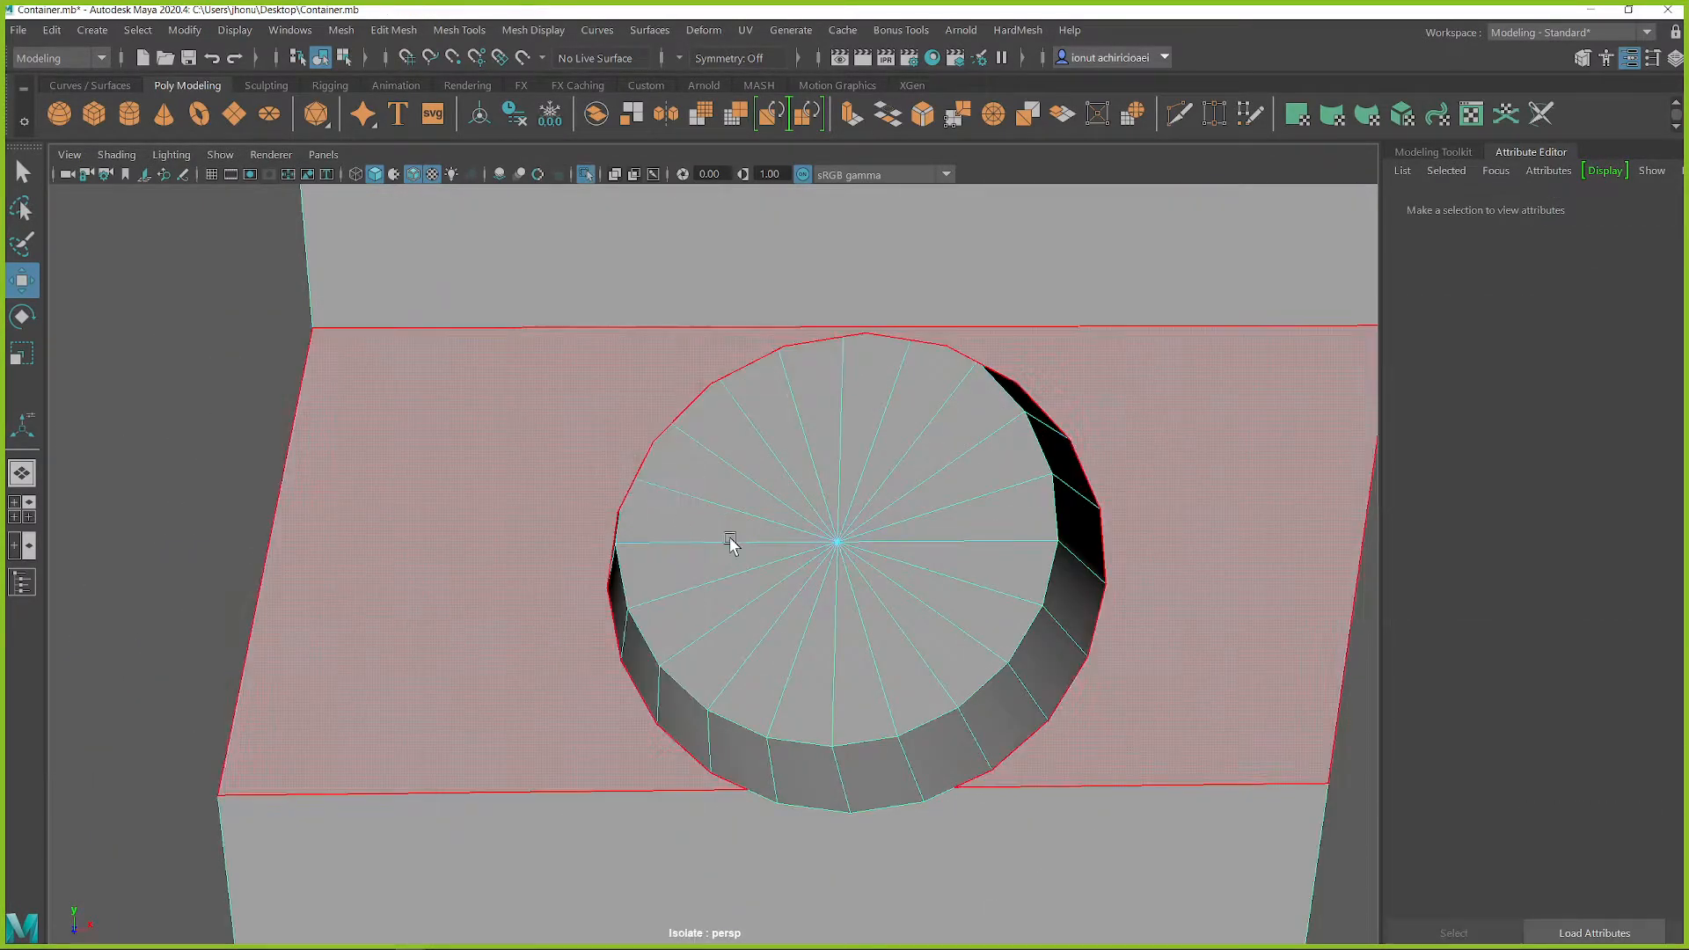
# Step: Try to flatten one side of the recess's inner wall faces into a straight vertical wall, then undo the change
pyautogui.keyDown('alt'); pyautogui.moveTo(942, 528); pyautogui.dragTo(791, 468); pyautogui.keyUp('alt')
pyautogui.click(797, 433)
pyautogui.doubleClick(787, 856)
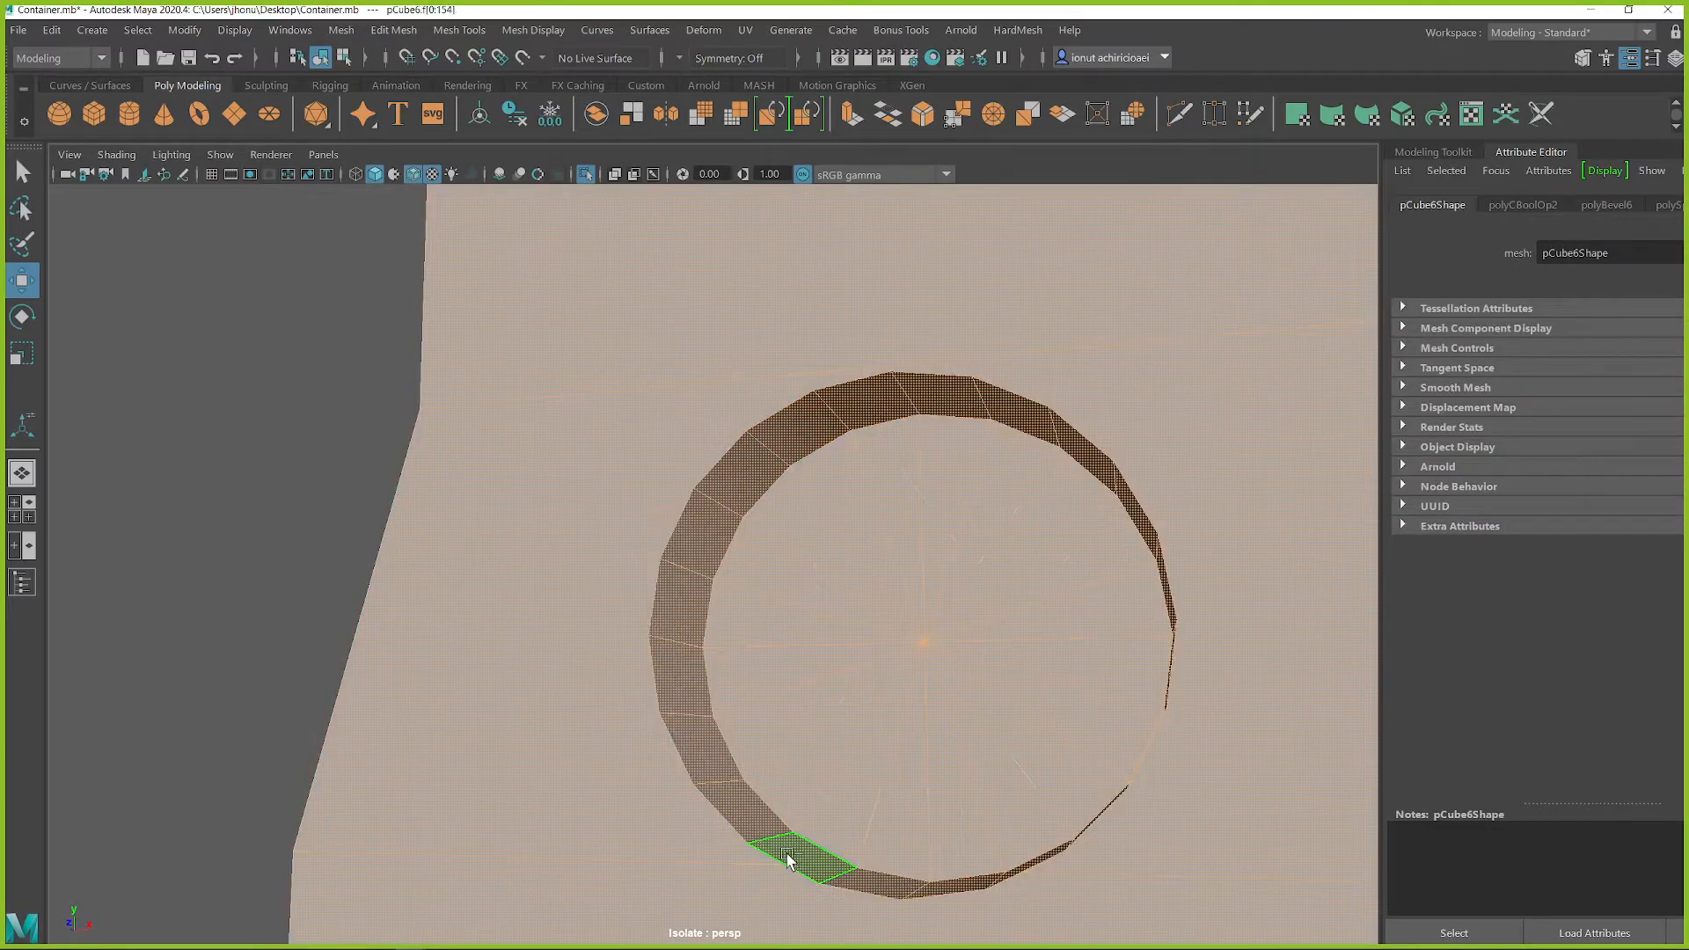
pyautogui.keyDown('alt'); pyautogui.moveTo(740, 737); pyautogui.dragTo(756, 746); pyautogui.keyUp('alt')
pyautogui.click(762, 818)
pyautogui.keyDown('alt'); pyautogui.moveTo(762, 818); pyautogui.dragTo(790, 792); pyautogui.keyUp('alt')
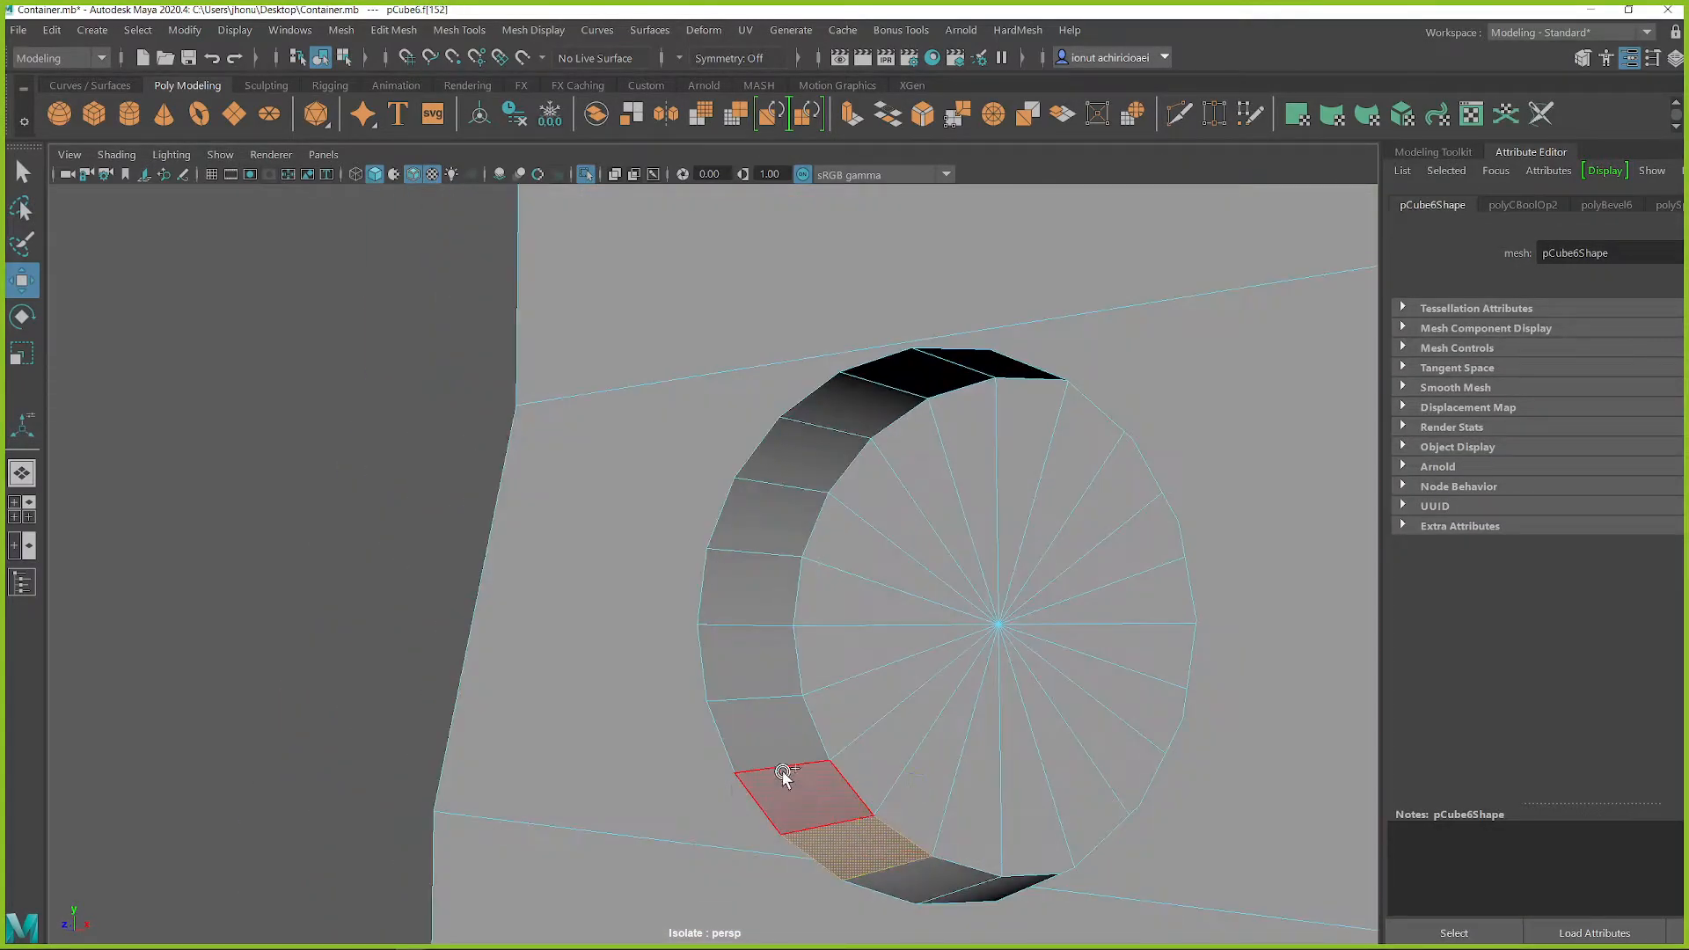
pyautogui.keyDown('shift'); pyautogui.doubleClick(896, 376); pyautogui.keyUp('shift')
pyautogui.keyDown('alt'); pyautogui.moveTo(829, 511); pyautogui.dragTo(735, 582); pyautogui.keyUp('alt')
pyautogui.press('r')
pyautogui.press('w')
pyautogui.moveTo(874, 592); pyautogui.dragTo(833, 649)
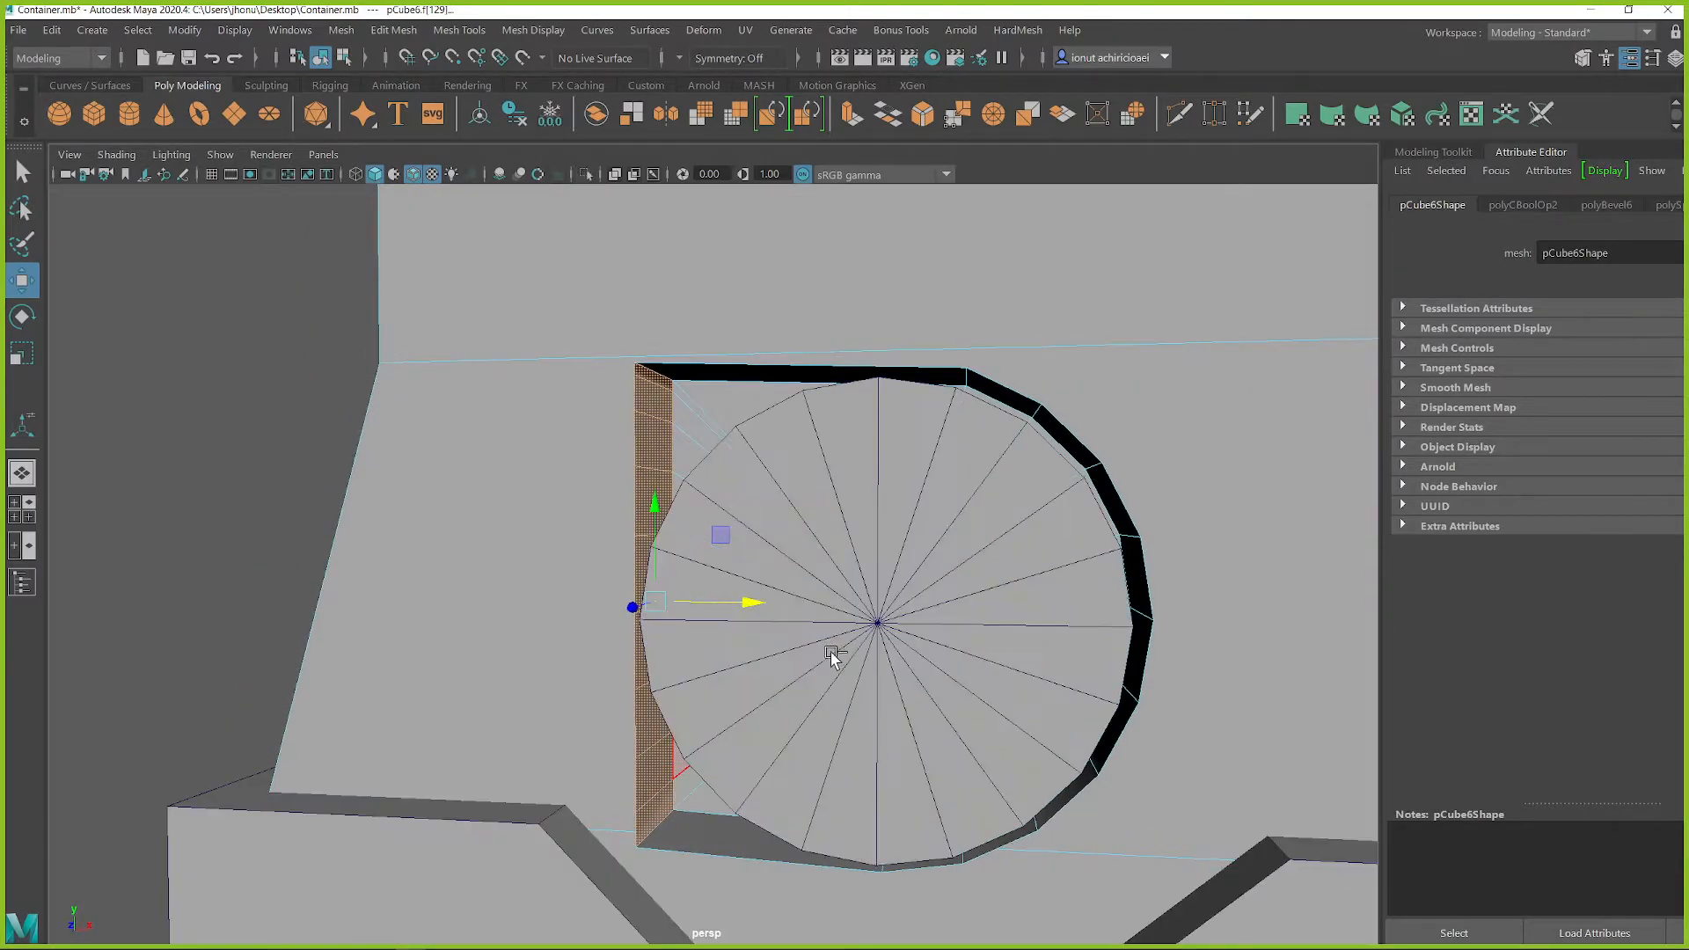
pyautogui.keyDown('alt'); pyautogui.moveTo(833, 648); pyautogui.dragTo(754, 614, button='right'); pyautogui.keyUp('alt')
pyautogui.keyDown('alt'); pyautogui.moveTo(754, 613); pyautogui.dragTo(847, 533); pyautogui.keyUp('alt')
pyautogui.hotkey('ctrl', '1')
pyautogui.hotkey('ctrl', 'z')
# Step: Try to flatten the upper inner wall faces of the recess and shift them vertically, then undo the attempts
pyautogui.press('q')
pyautogui.click(883, 558)
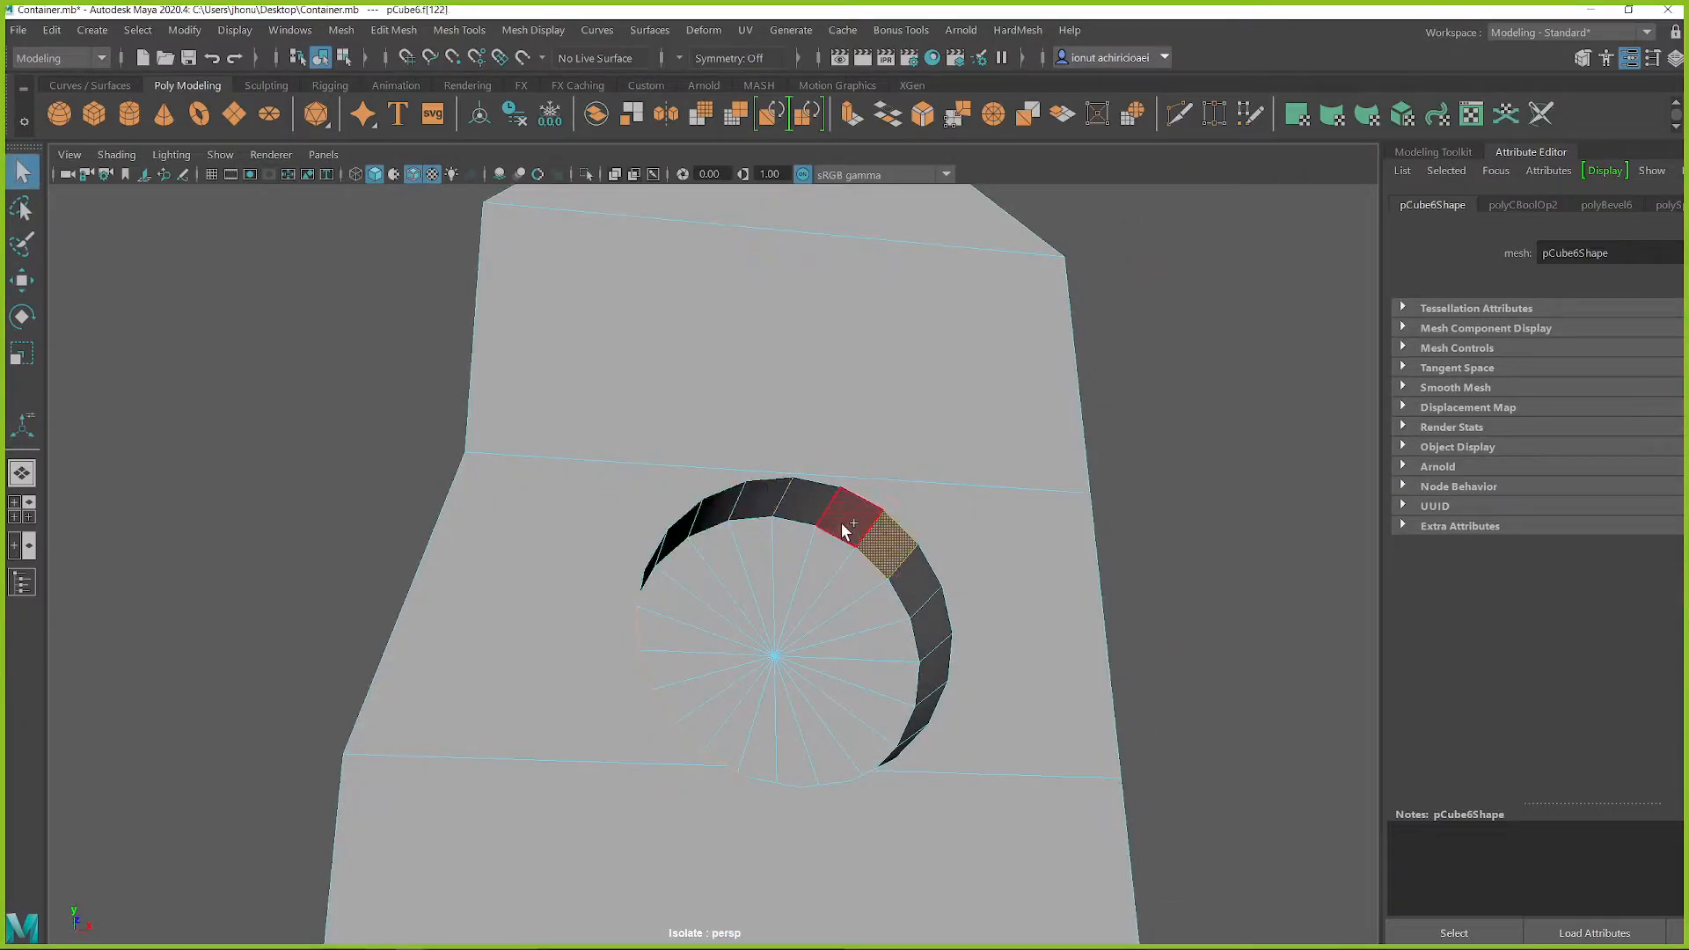
pyautogui.keyDown('shift'); pyautogui.doubleClick(742, 498); pyautogui.keyUp('shift')
pyautogui.keyDown('alt'); pyautogui.moveTo(743, 498); pyautogui.dragTo(883, 583); pyautogui.keyUp('alt')
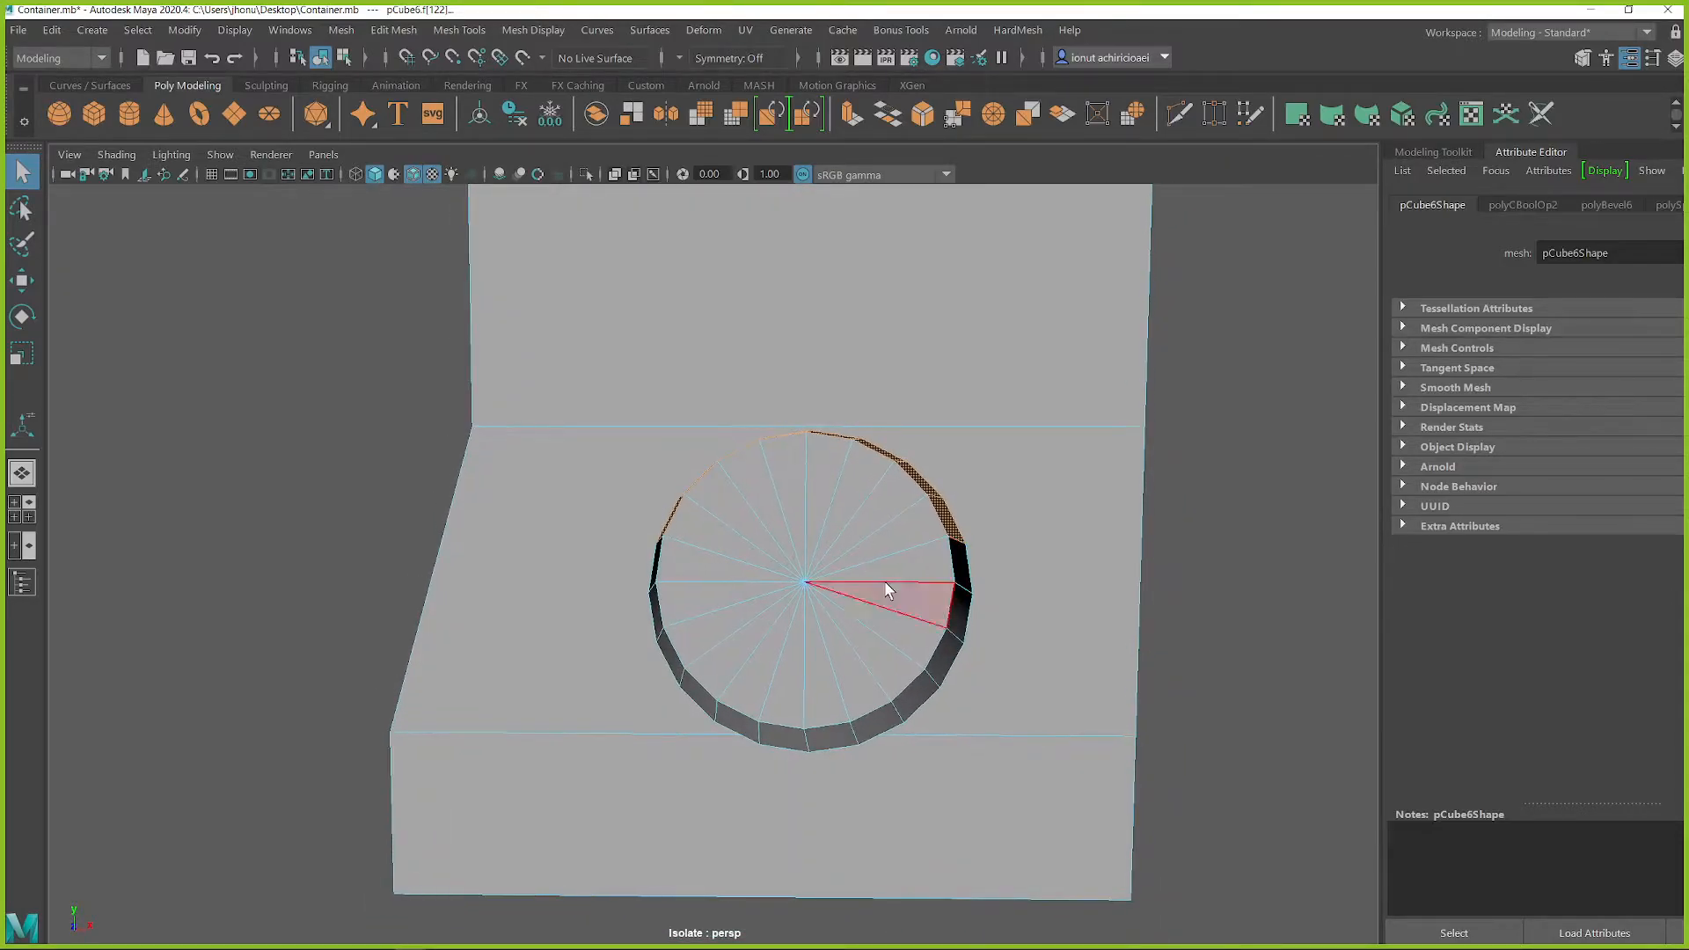
pyautogui.press('r')
pyautogui.keyDown('shift'); pyautogui.moveTo(806, 401); pyautogui.dragTo(822, 464); pyautogui.keyUp('shift')
pyautogui.hotkey('ctrl', 'z')
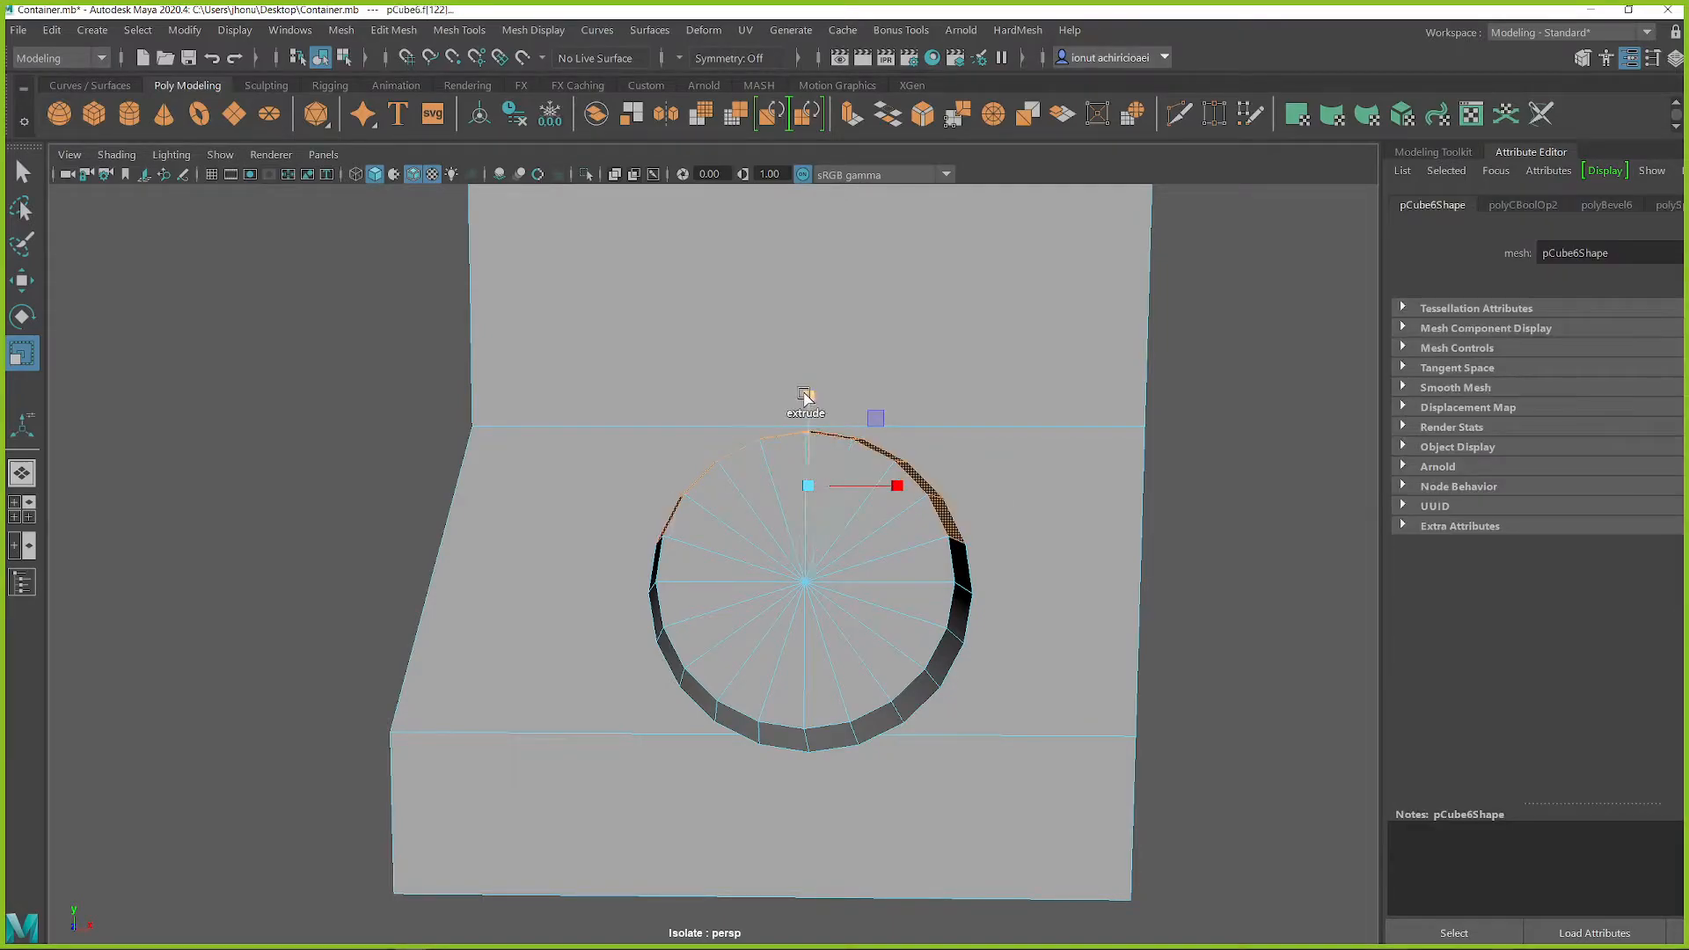
pyautogui.press('w')
pyautogui.moveTo(805, 387); pyautogui.dragTo(851, 498)
pyautogui.hotkey('ctrl', 'z')
pyautogui.hotkey('ctrl', 'z')
pyautogui.hotkey('ctrl', 'z')
# Step: Flatten the recess's upper wall faces into a straight horizontal top and raise it past the housing's crease line
pyautogui.press('r')
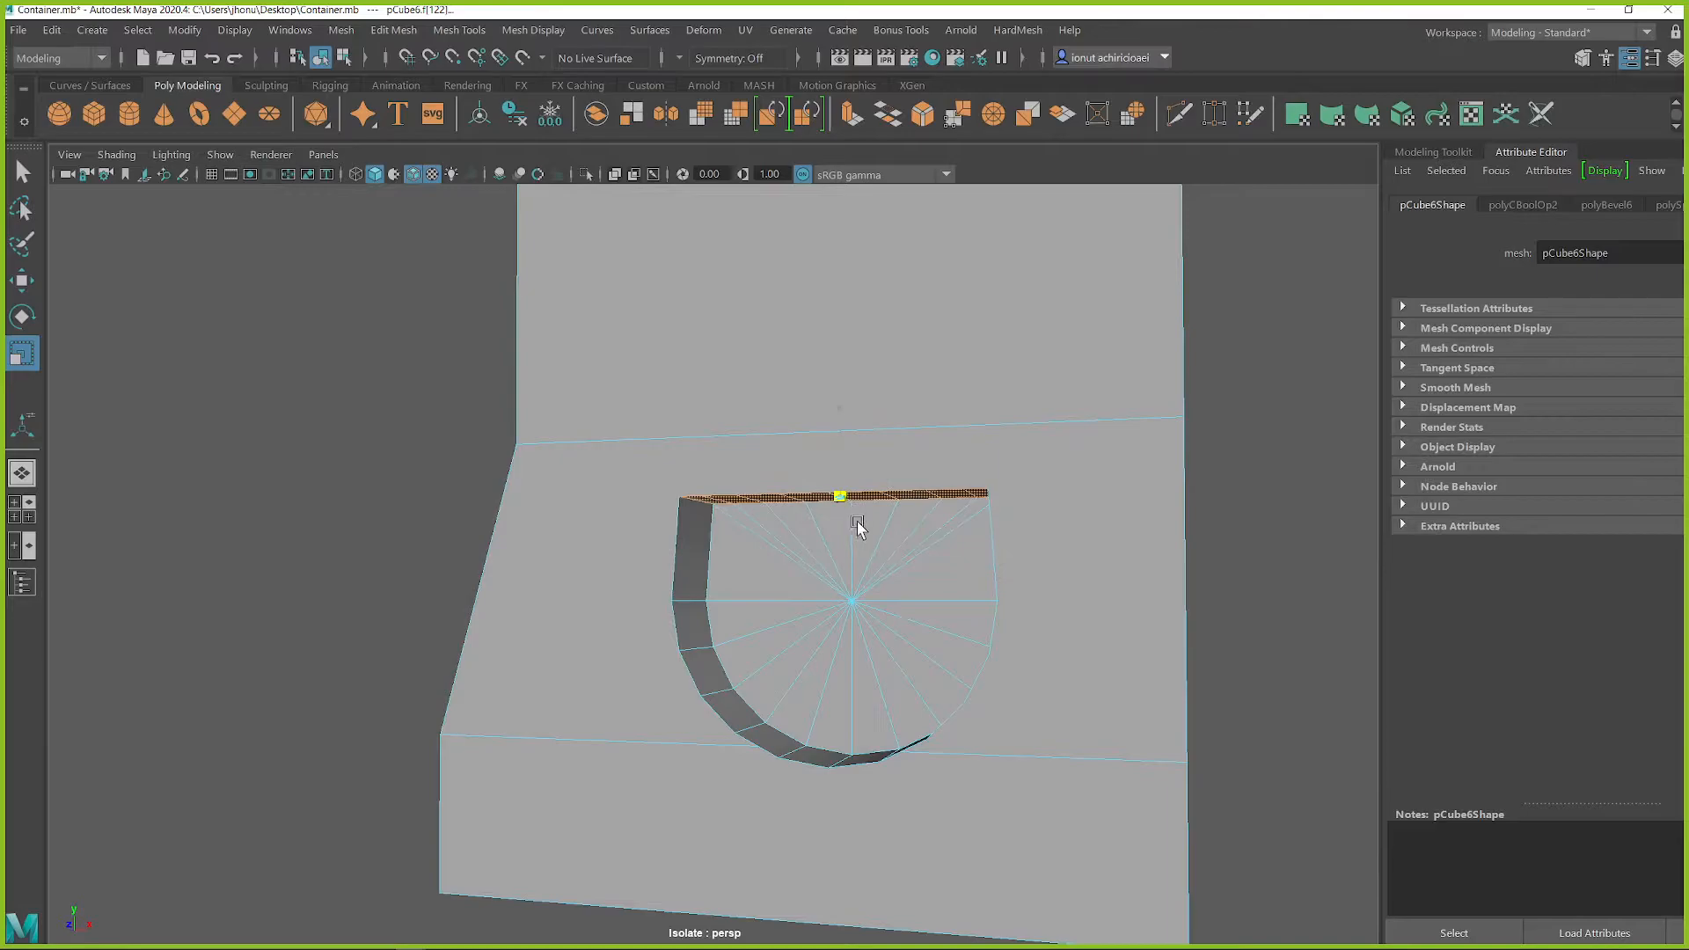
pyautogui.press('w')
pyautogui.moveTo(829, 397); pyautogui.dragTo(868, 327)
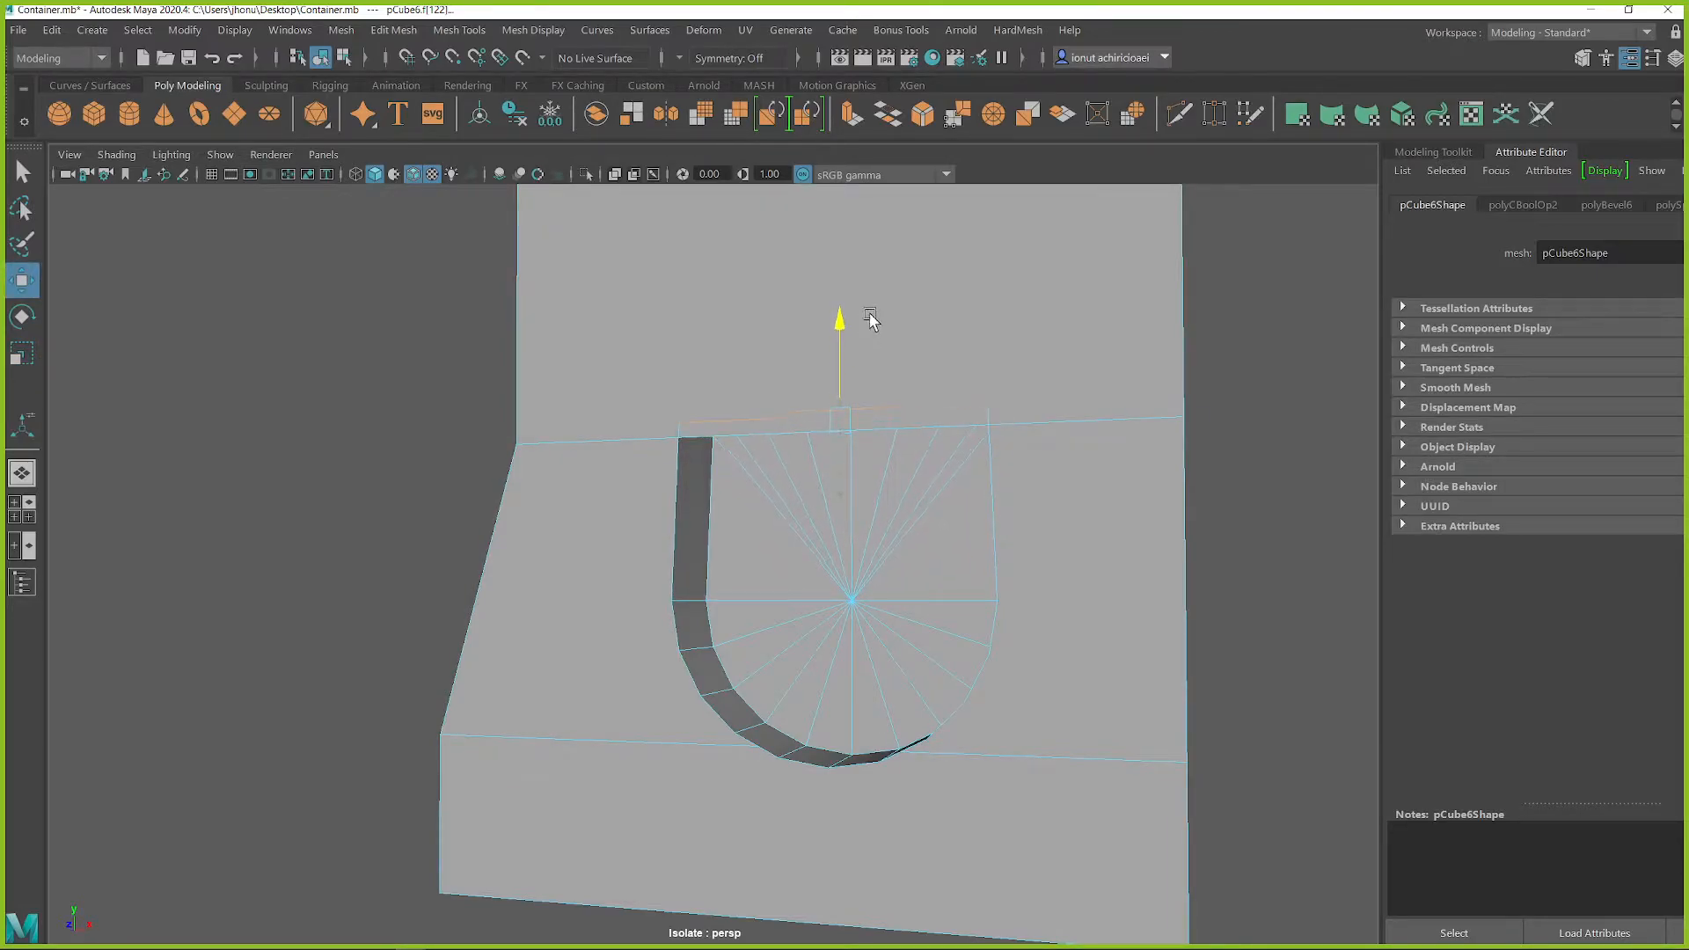
# Step: Try to move the housing's horizontal crease edges around the recess vertically, then undo the edits
pyautogui.press('q')
pyautogui.moveTo(1075, 421); pyautogui.dragTo(1062, 428, button='right')
pyautogui.click(1061, 428)
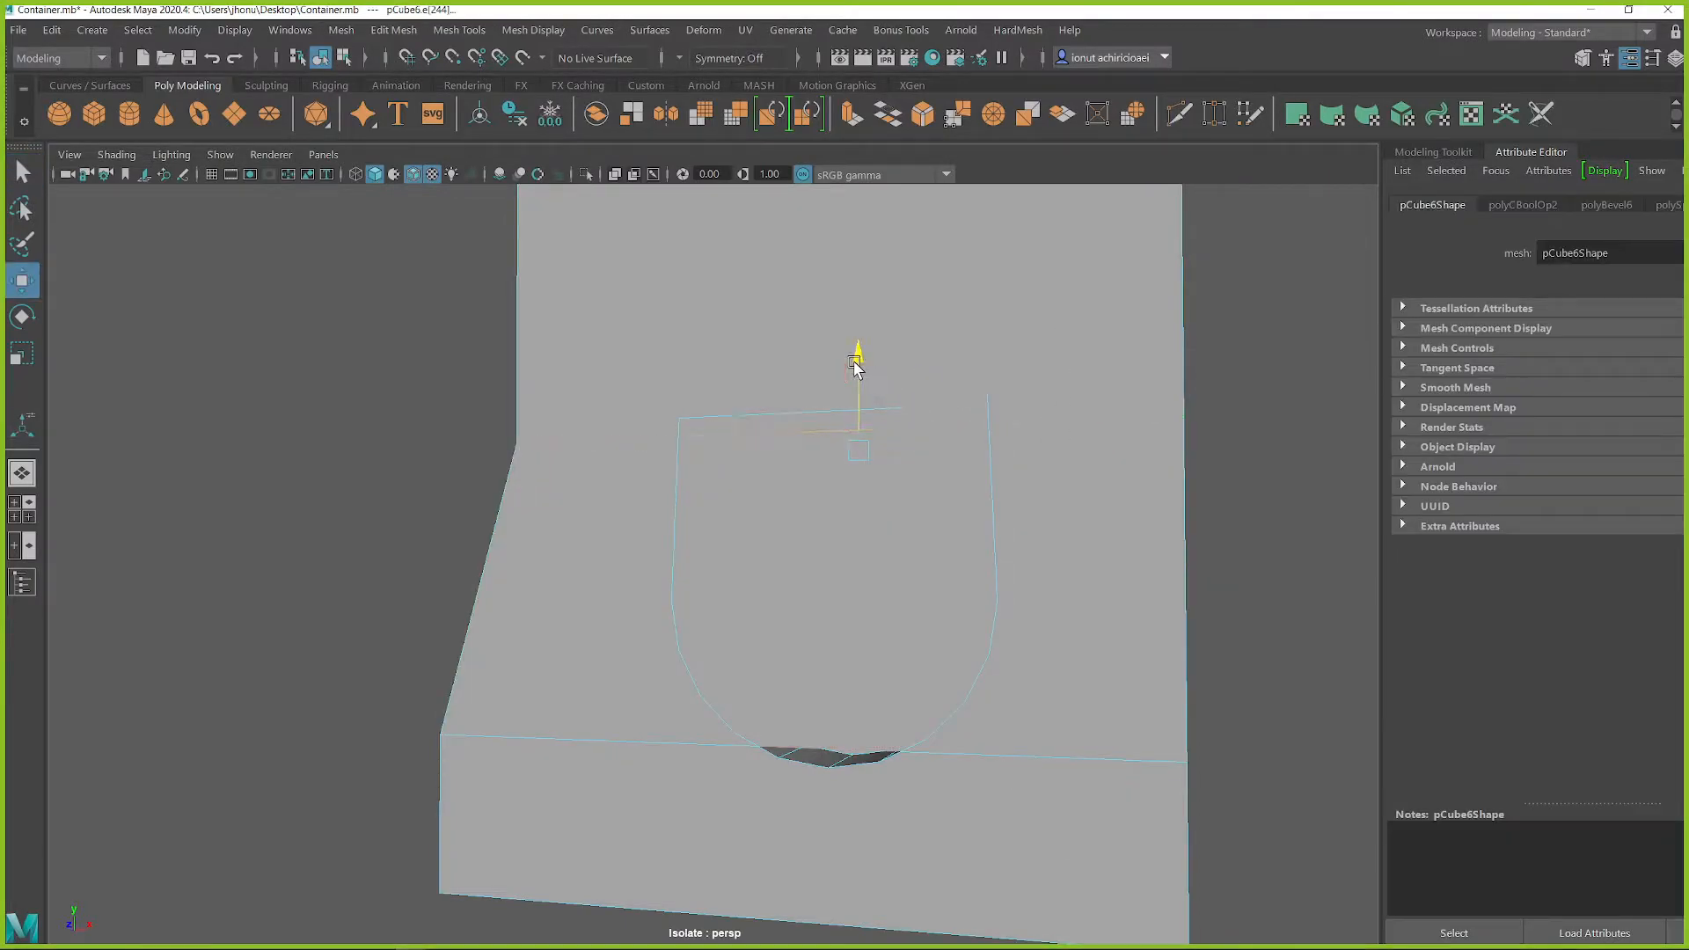
pyautogui.keyDown('alt'); pyautogui.moveTo(935, 422); pyautogui.dragTo(1018, 546); pyautogui.keyUp('alt')
pyautogui.hotkey('ctrl', 'z')
pyautogui.hotkey('ctrl', 'z')
pyautogui.hotkey('ctrl', 'z')
pyautogui.hotkey('ctrl', 'z')
pyautogui.hotkey('ctrl', 'z')
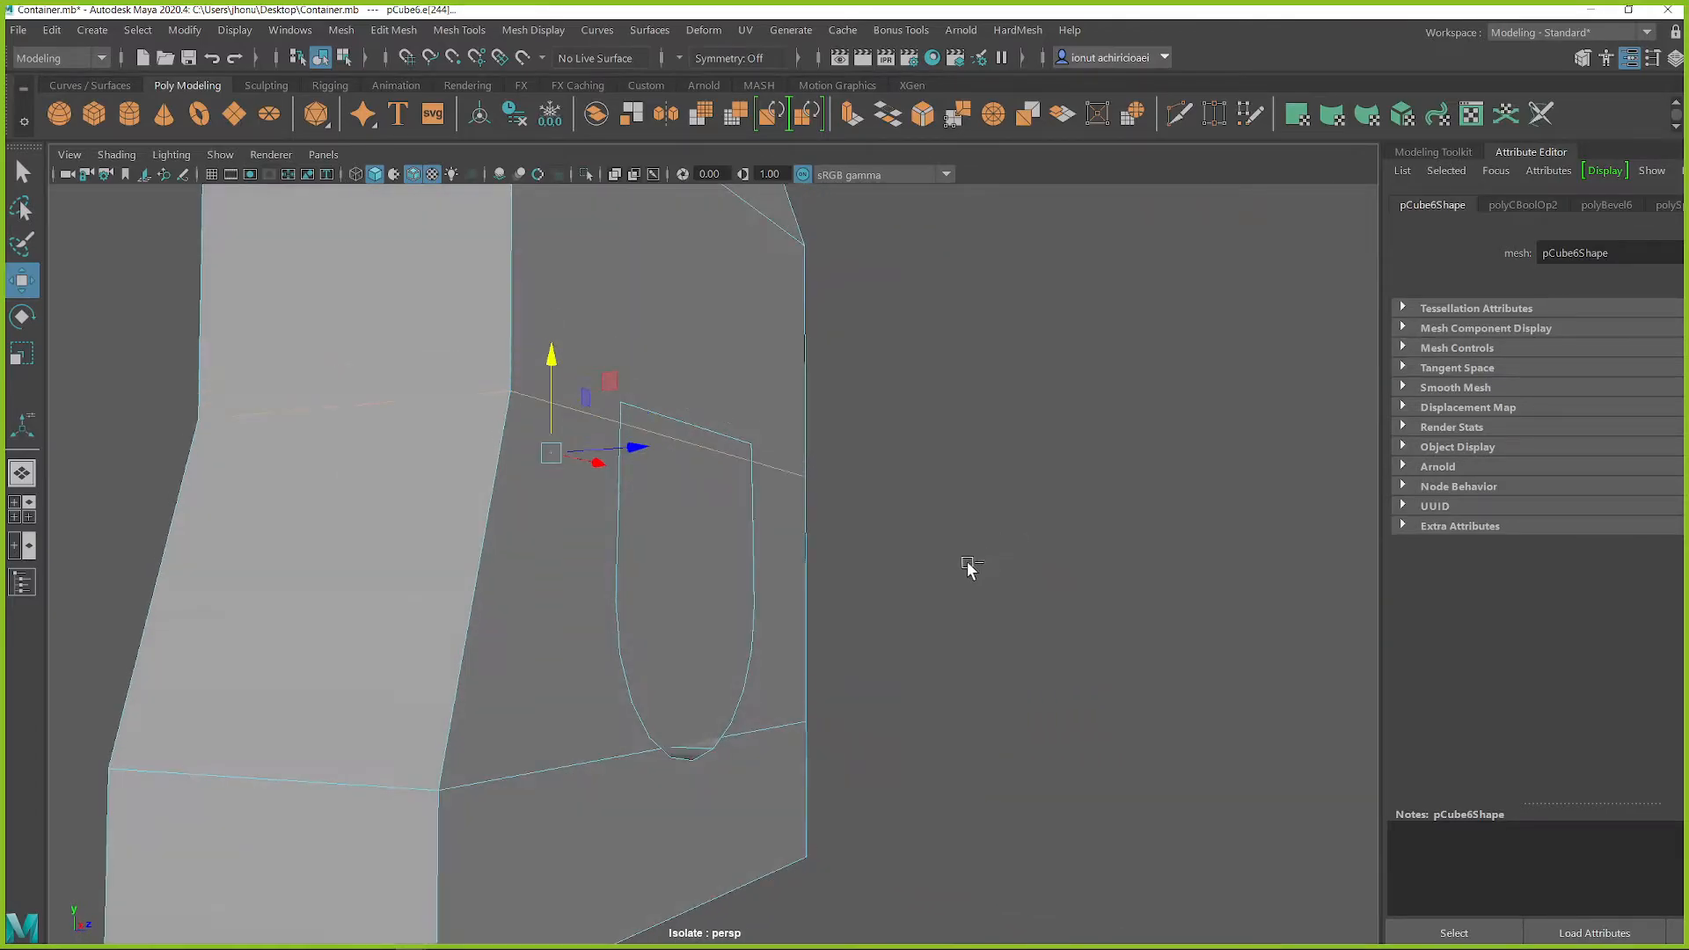
# Step: Restore the recess's round shape, return the housing to object selection and bring the hidden objects back into view
pyautogui.keyDown('alt'); pyautogui.moveTo(886, 611); pyautogui.dragTo(738, 626); pyautogui.keyUp('alt')
pyautogui.press('q')
pyautogui.moveTo(752, 437); pyautogui.dragTo(822, 370, button='right')
pyautogui.keyDown('alt'); pyautogui.moveTo(957, 473); pyautogui.dragTo(747, 490); pyautogui.keyUp('alt')
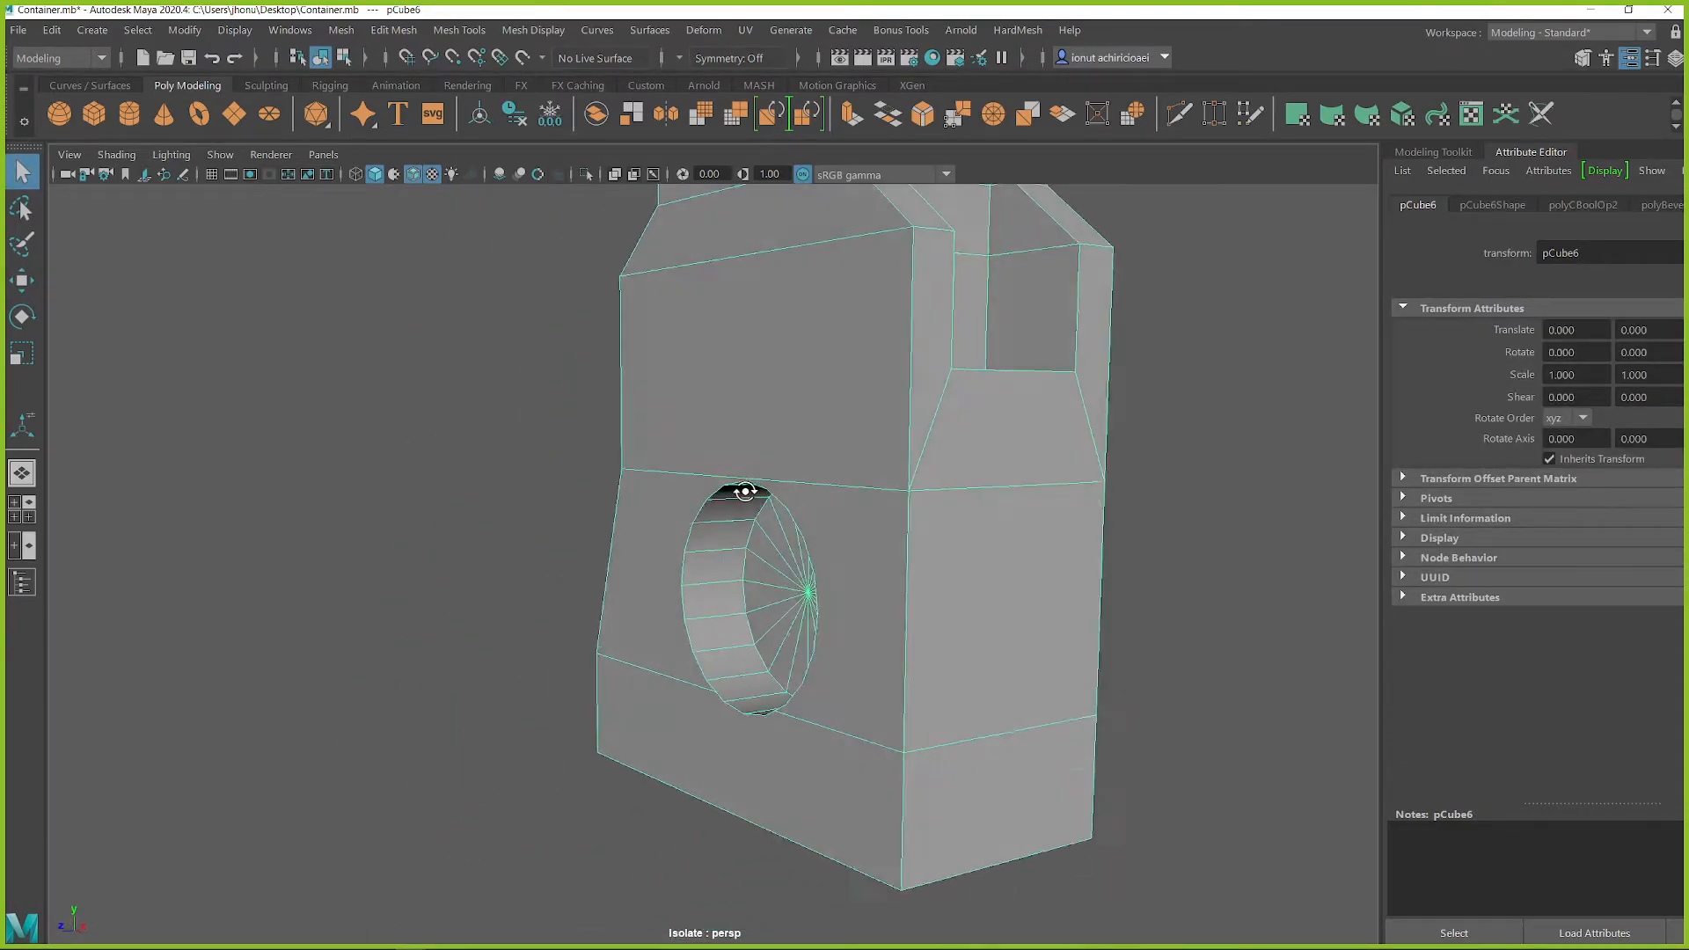
pyautogui.scroll(-6, 770, 459)
pyautogui.keyDown('alt'); pyautogui.moveTo(771, 449); pyautogui.dragTo(792, 561, button='middle'); pyautogui.keyUp('alt')
pyautogui.scroll(2, 806, 583)
pyautogui.keyDown('alt'); pyautogui.moveTo(806, 582); pyautogui.dragTo(804, 484); pyautogui.keyUp('alt')
pyautogui.hotkey('ctrl', '1')
# Step: Select the overhead arm with its round end and scale it down above the glass chamber's upper cap
pyautogui.scroll(1, 806, 475)
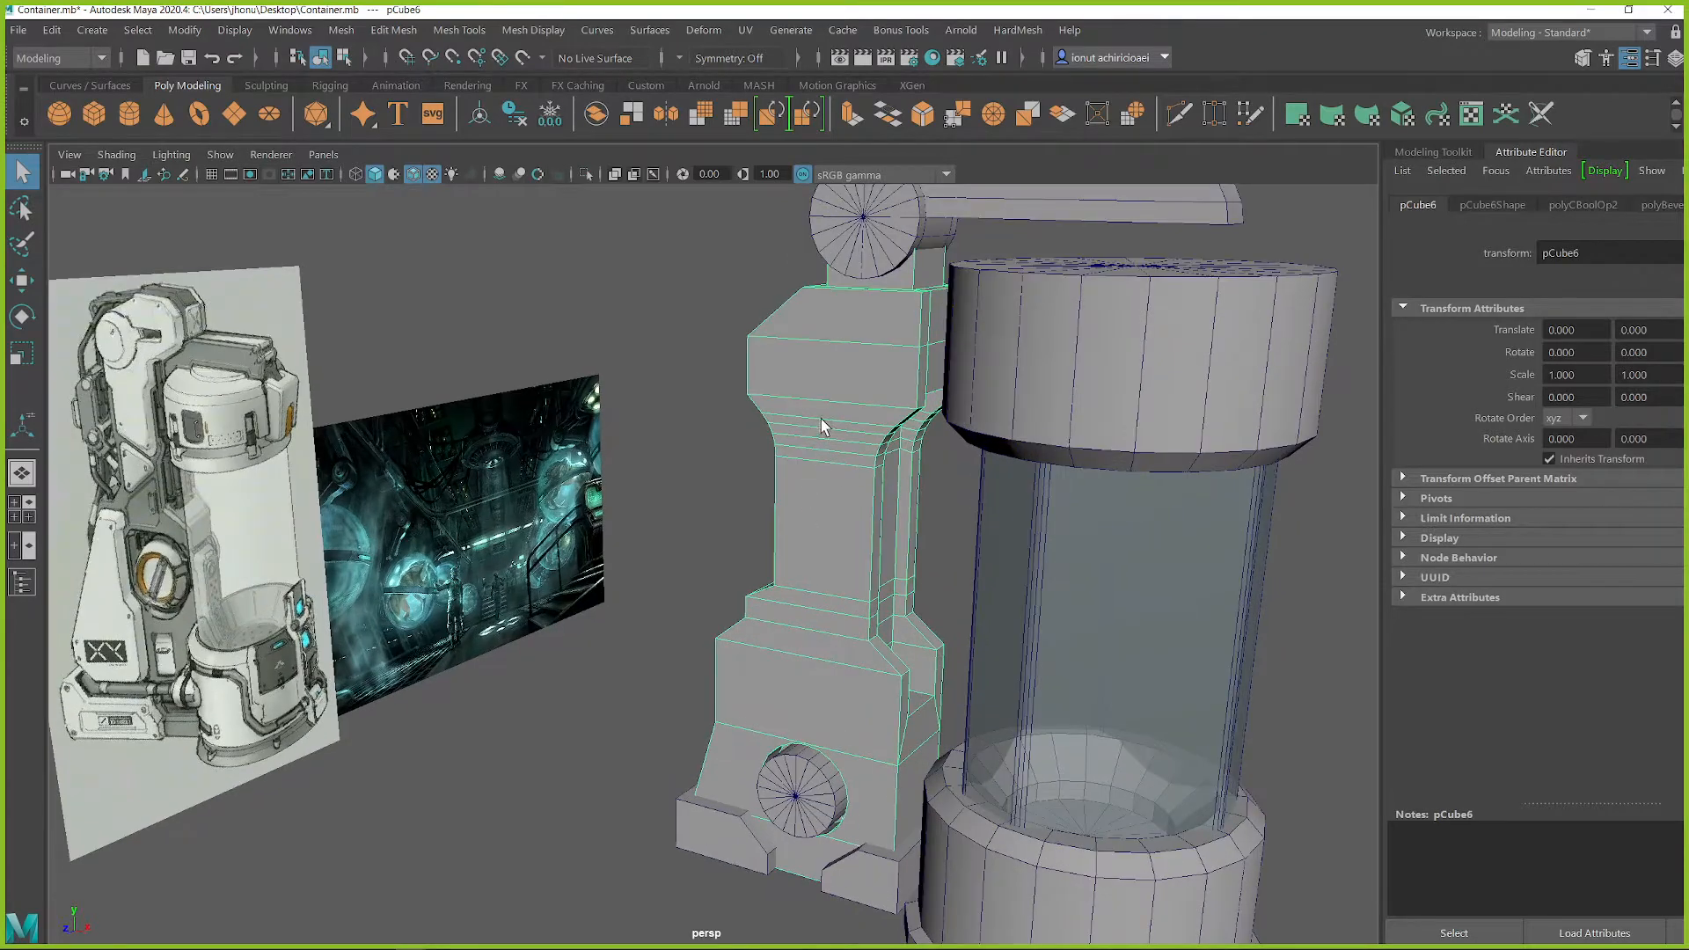
pyautogui.keyDown('alt'); pyautogui.moveTo(822, 421); pyautogui.dragTo(847, 482, button='middle'); pyautogui.keyUp('alt')
pyautogui.keyDown('alt'); pyautogui.moveTo(831, 438); pyautogui.dragTo(825, 435); pyautogui.keyUp('alt')
pyautogui.click(748, 565)
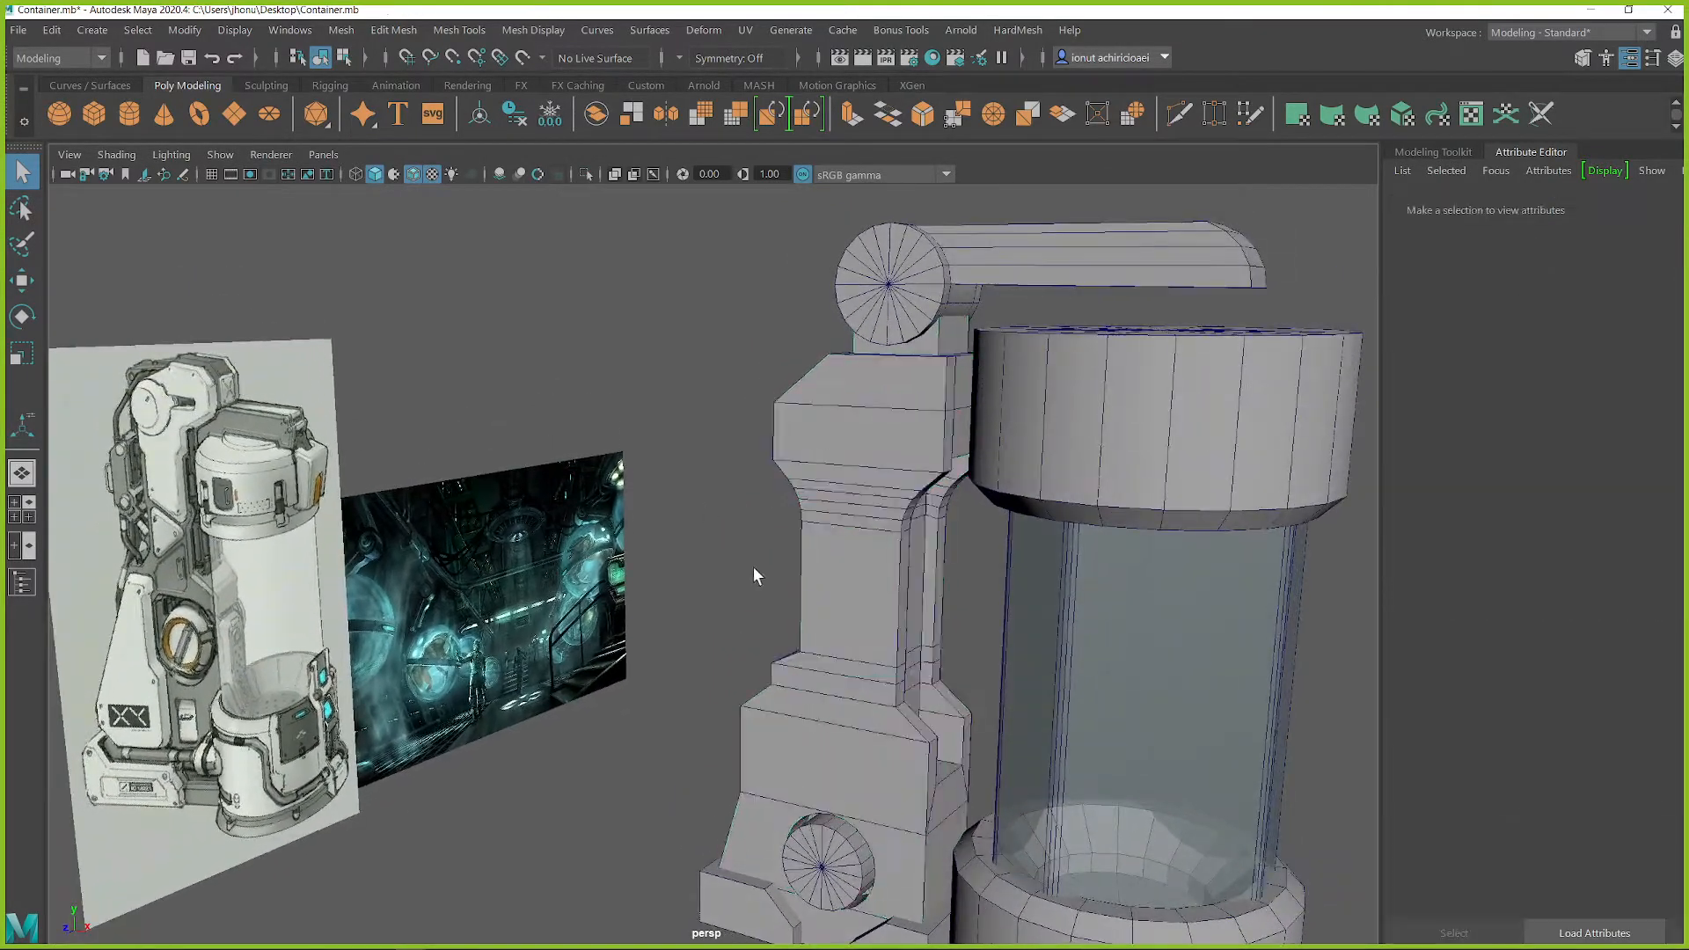
pyautogui.keyDown('alt'); pyautogui.moveTo(751, 569); pyautogui.dragTo(800, 576); pyautogui.keyUp('alt')
pyautogui.keyDown('alt'); pyautogui.moveTo(844, 374); pyautogui.dragTo(834, 341, button='middle'); pyautogui.keyUp('alt')
pyautogui.click(867, 264)
pyautogui.press('r')
pyautogui.moveTo(873, 264); pyautogui.dragTo(968, 365)
pyautogui.keyDown('alt'); pyautogui.moveTo(814, 890); pyautogui.dragTo(791, 561); pyautogui.keyUp('alt')
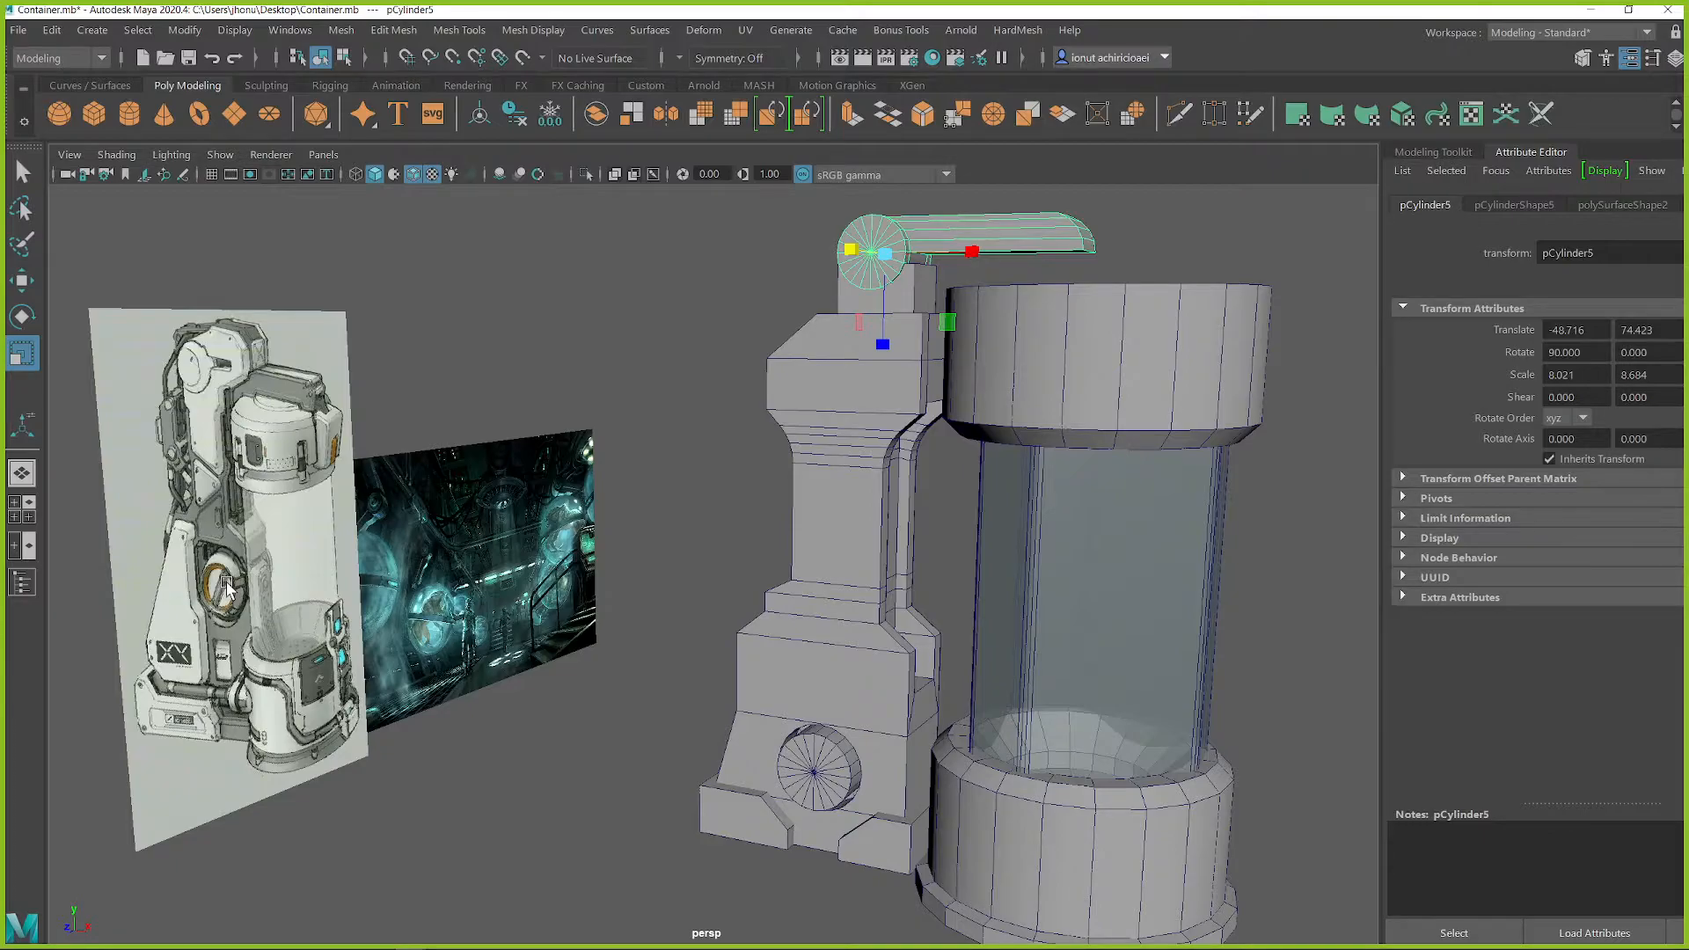
# Step: Compare the overhead arm and housing with the concept image from several angles
pyautogui.keyDown('alt'); pyautogui.moveTo(814, 734); pyautogui.dragTo(850, 623); pyautogui.keyUp('alt')
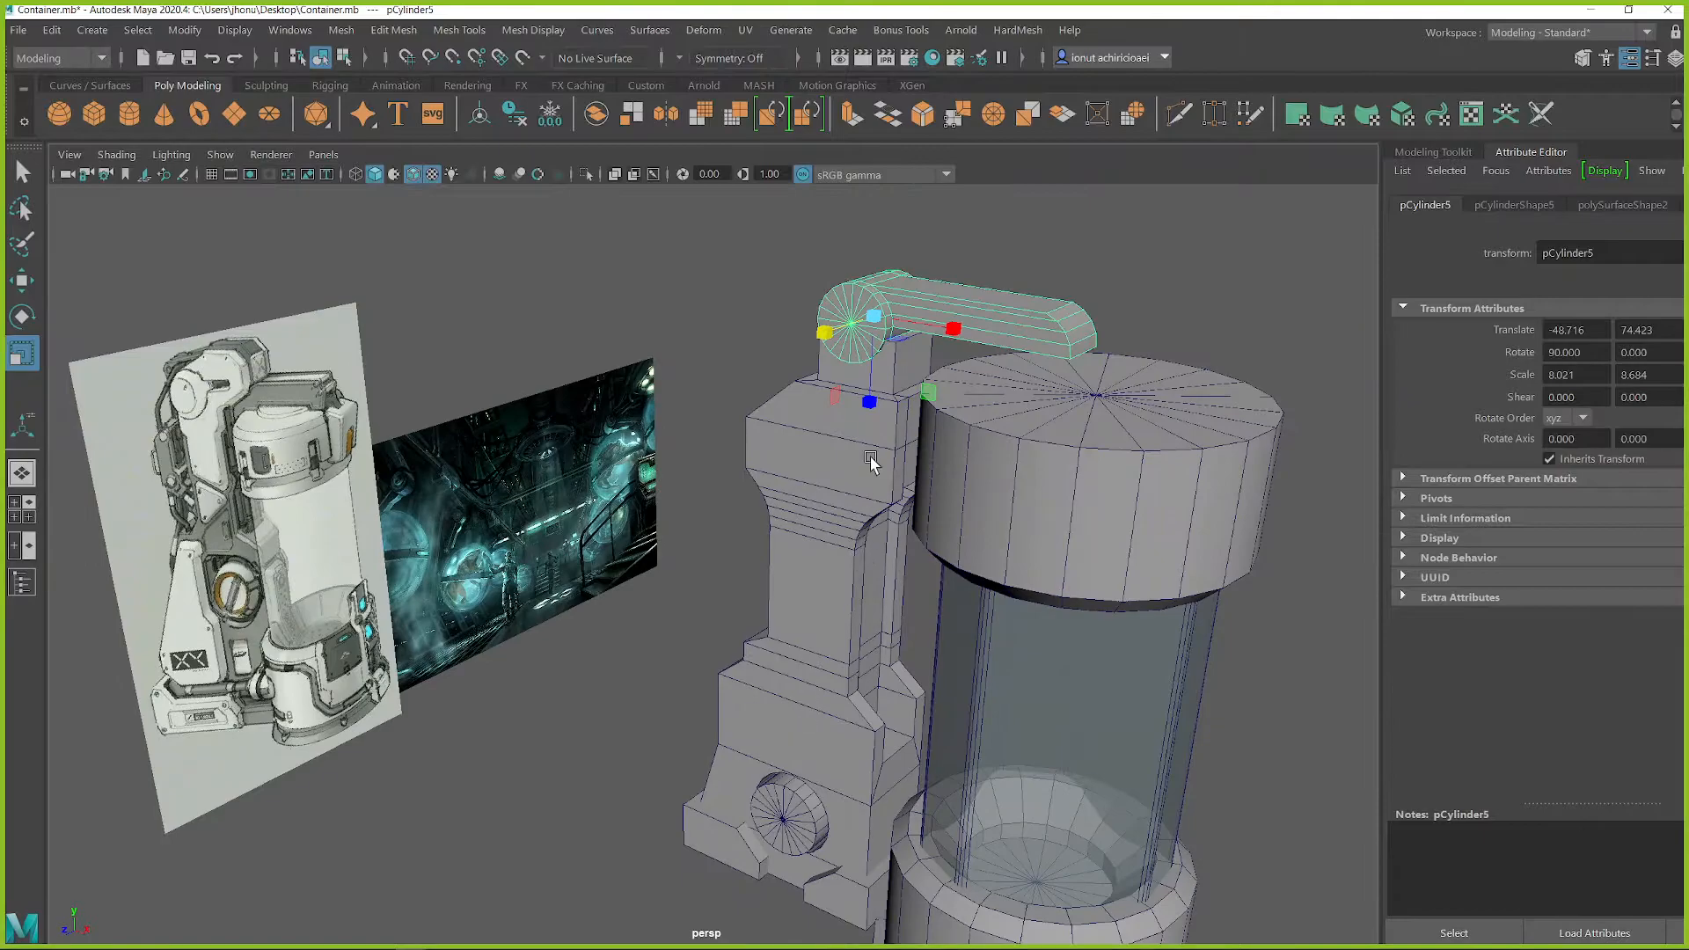
pyautogui.keyDown('alt'); pyautogui.moveTo(869, 347); pyautogui.dragTo(895, 345); pyautogui.keyUp('alt')
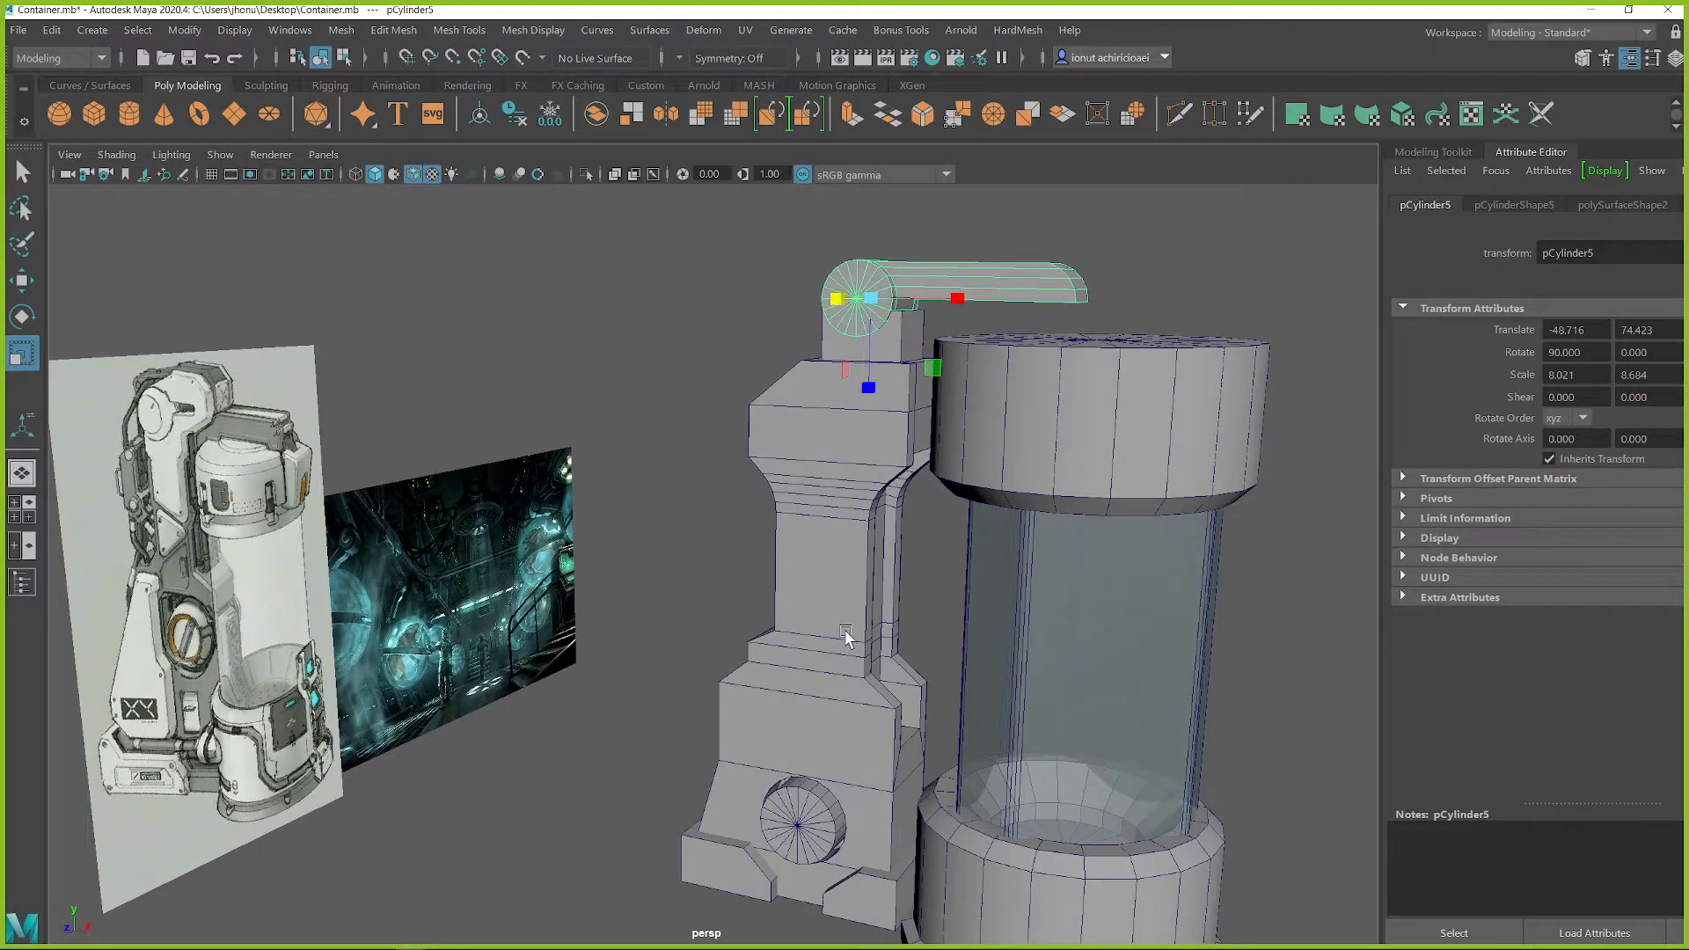
pyautogui.keyDown('alt'); pyautogui.moveTo(859, 528); pyautogui.dragTo(927, 471); pyautogui.keyUp('alt')
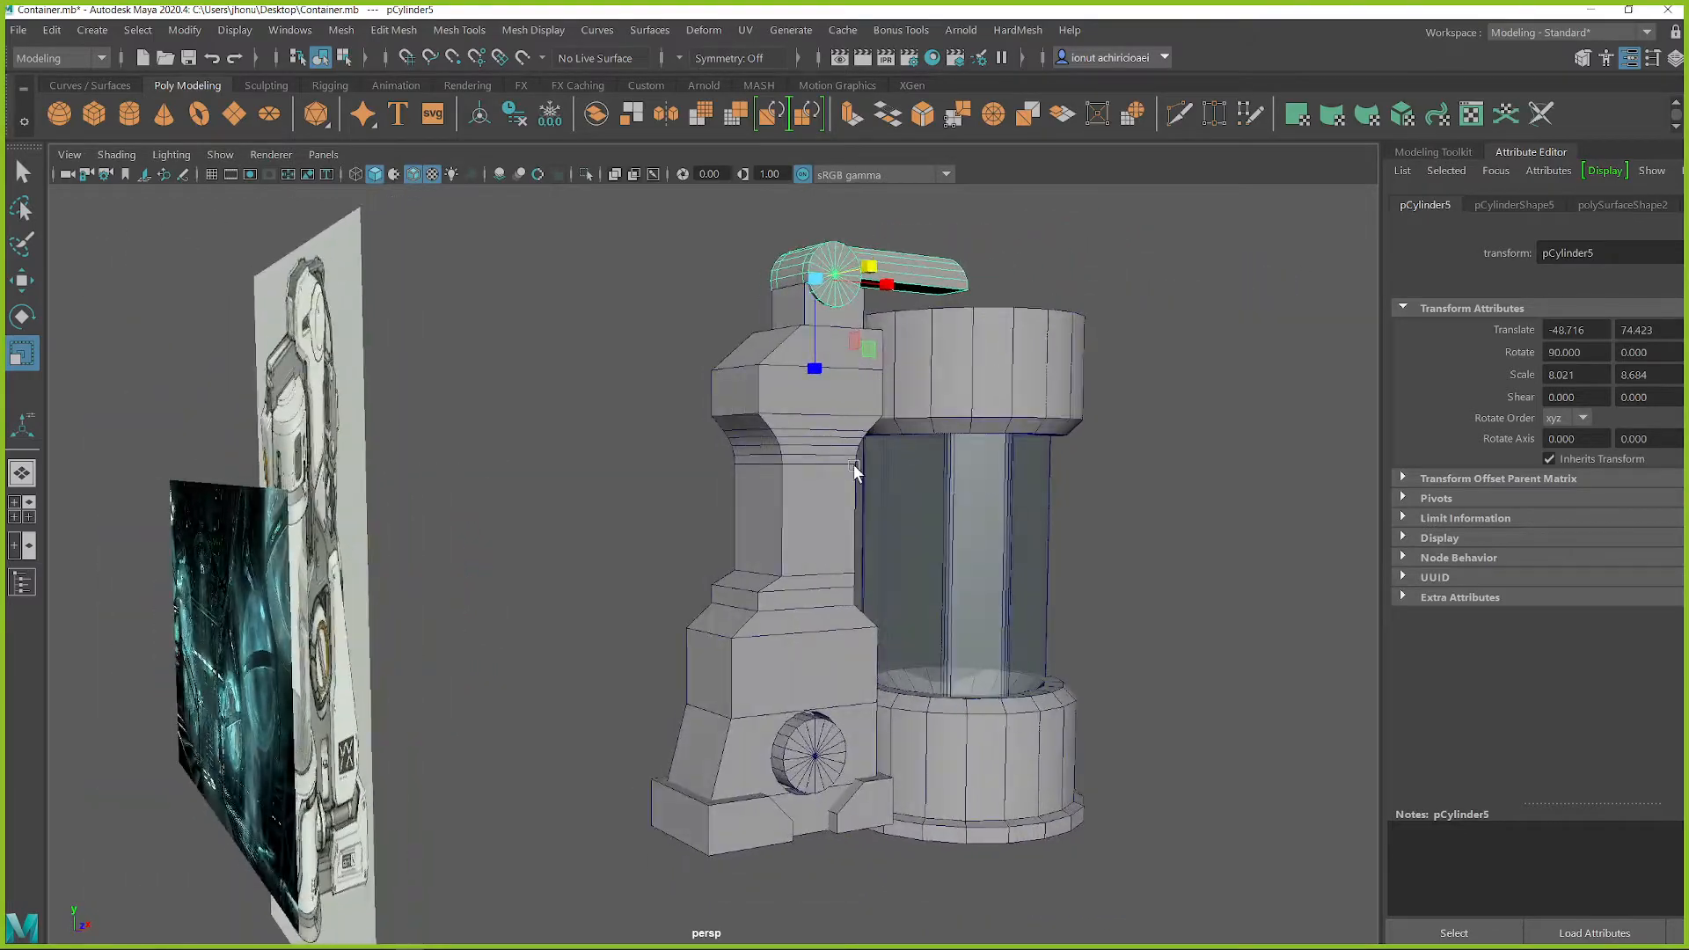
pyautogui.click(730, 448)
pyautogui.keyDown('alt'); pyautogui.moveTo(733, 453); pyautogui.dragTo(774, 464); pyautogui.keyUp('alt')
pyautogui.click(774, 464)
pyautogui.keyDown('alt'); pyautogui.moveTo(752, 528); pyautogui.dragTo(196, 435); pyautogui.keyUp('alt')
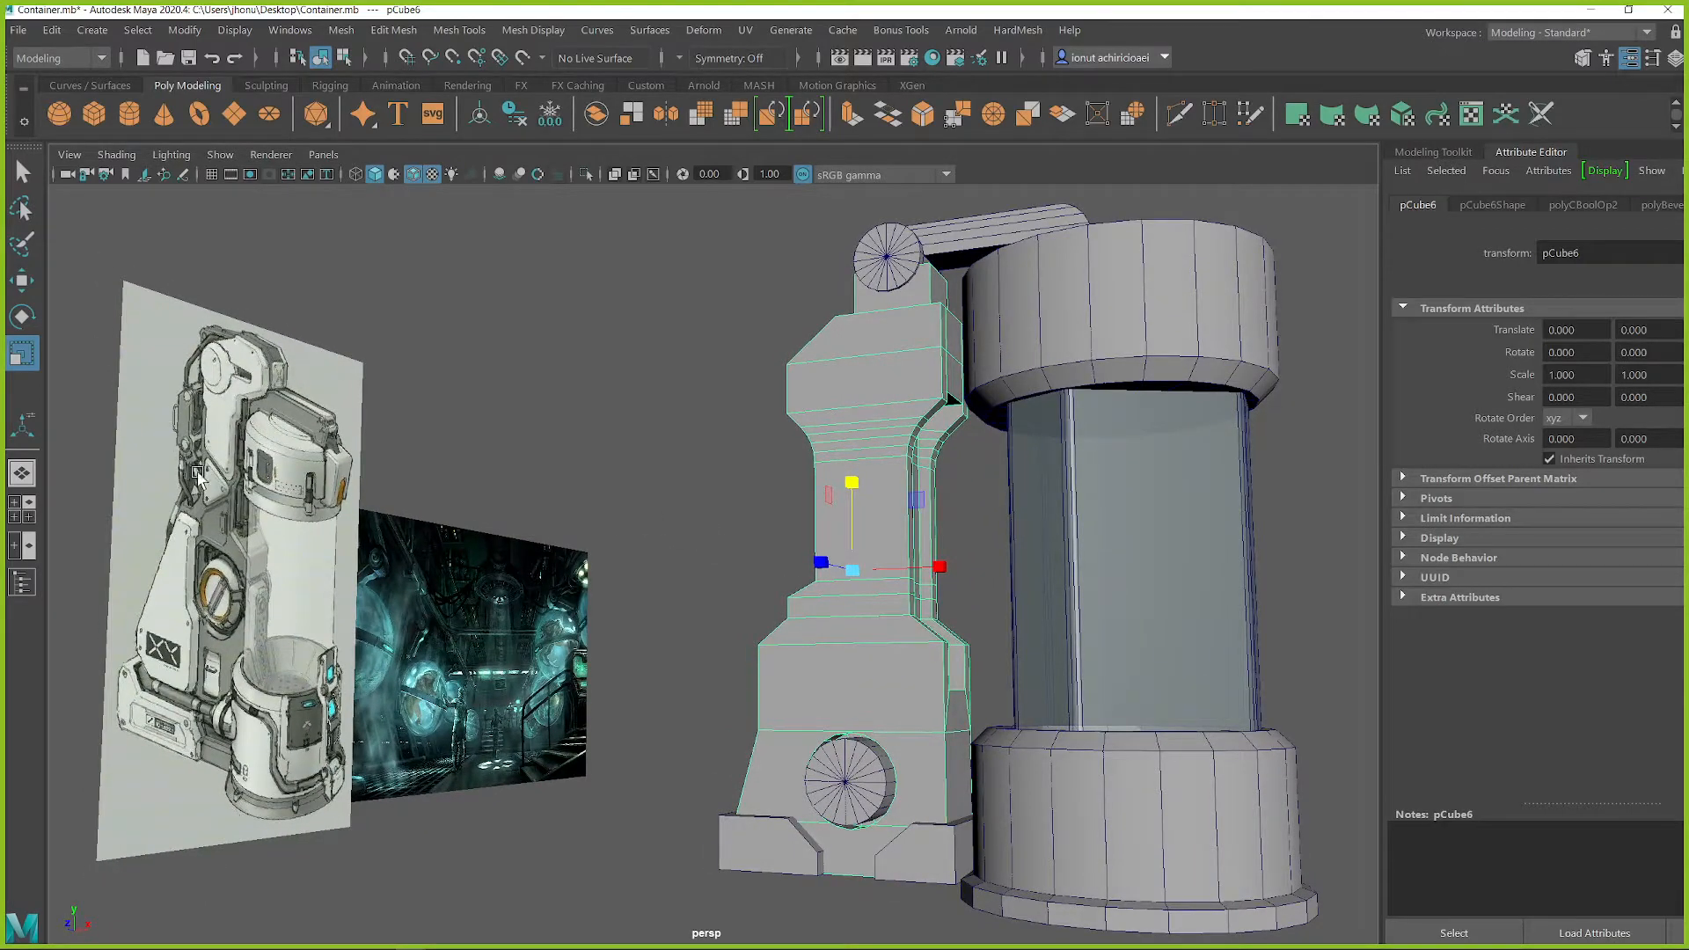
# Step: Frame the overhead arm's round end and switch the arm to component selection
pyautogui.keyDown('alt'); pyautogui.moveTo(878, 256); pyautogui.dragTo(811, 422); pyautogui.keyUp('alt')
pyautogui.click(809, 409)
pyautogui.press('f')
pyautogui.keyDown('alt'); pyautogui.moveTo(698, 460); pyautogui.dragTo(898, 460); pyautogui.keyUp('alt')
pyautogui.press('q')
pyautogui.moveTo(660, 401); pyautogui.dragTo(651, 453, button='right')
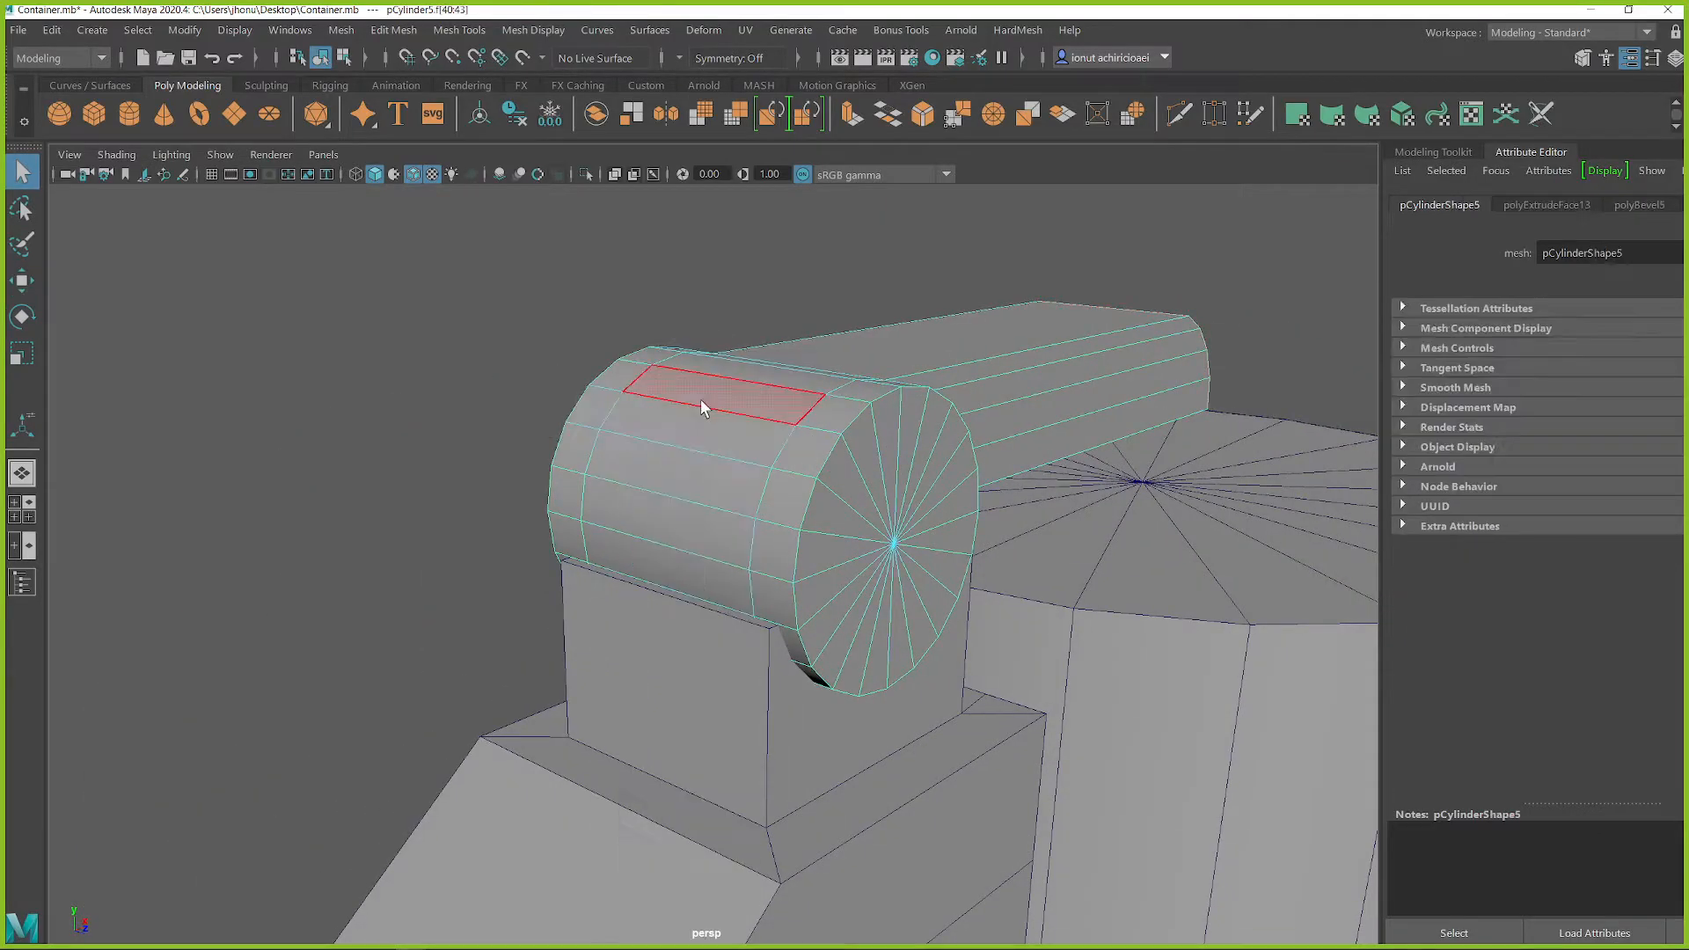
# Step: Insert an edge loop around the middle of the arm's round end and bevel it to form a central band of faces
pyautogui.click(702, 401)
pyautogui.keyDown('alt'); pyautogui.moveTo(716, 436); pyautogui.dragTo(763, 500); pyautogui.keyUp('alt')
pyautogui.scroll(2, 762, 498)
pyautogui.keyDown('shift'); pyautogui.moveTo(740, 447); pyautogui.dragTo(628, 445, button='right'); pyautogui.keyUp('shift')
pyautogui.keyDown('ctrl'); pyautogui.keyDown('shift'); pyautogui.click(748, 426); pyautogui.keyUp('shift'); pyautogui.keyUp('ctrl')
pyautogui.keyDown('alt'); pyautogui.moveTo(718, 429); pyautogui.dragTo(804, 431); pyautogui.keyUp('alt')
pyautogui.press('q')
pyautogui.moveTo(806, 394); pyautogui.dragTo(886, 393, button='right')
pyautogui.doubleClick(778, 395)
pyautogui.keyDown('alt'); pyautogui.moveTo(830, 426); pyautogui.dragTo(721, 401); pyautogui.keyUp('alt')
# Step: Select the adjacent central-band faces on the back of the arm's round end
pyautogui.press('q')
pyautogui.moveTo(720, 403); pyautogui.dragTo(722, 440, button='right')
pyautogui.click(725, 437)
pyautogui.keyDown('shift'); pyautogui.click(732, 380); pyautogui.keyUp('shift')
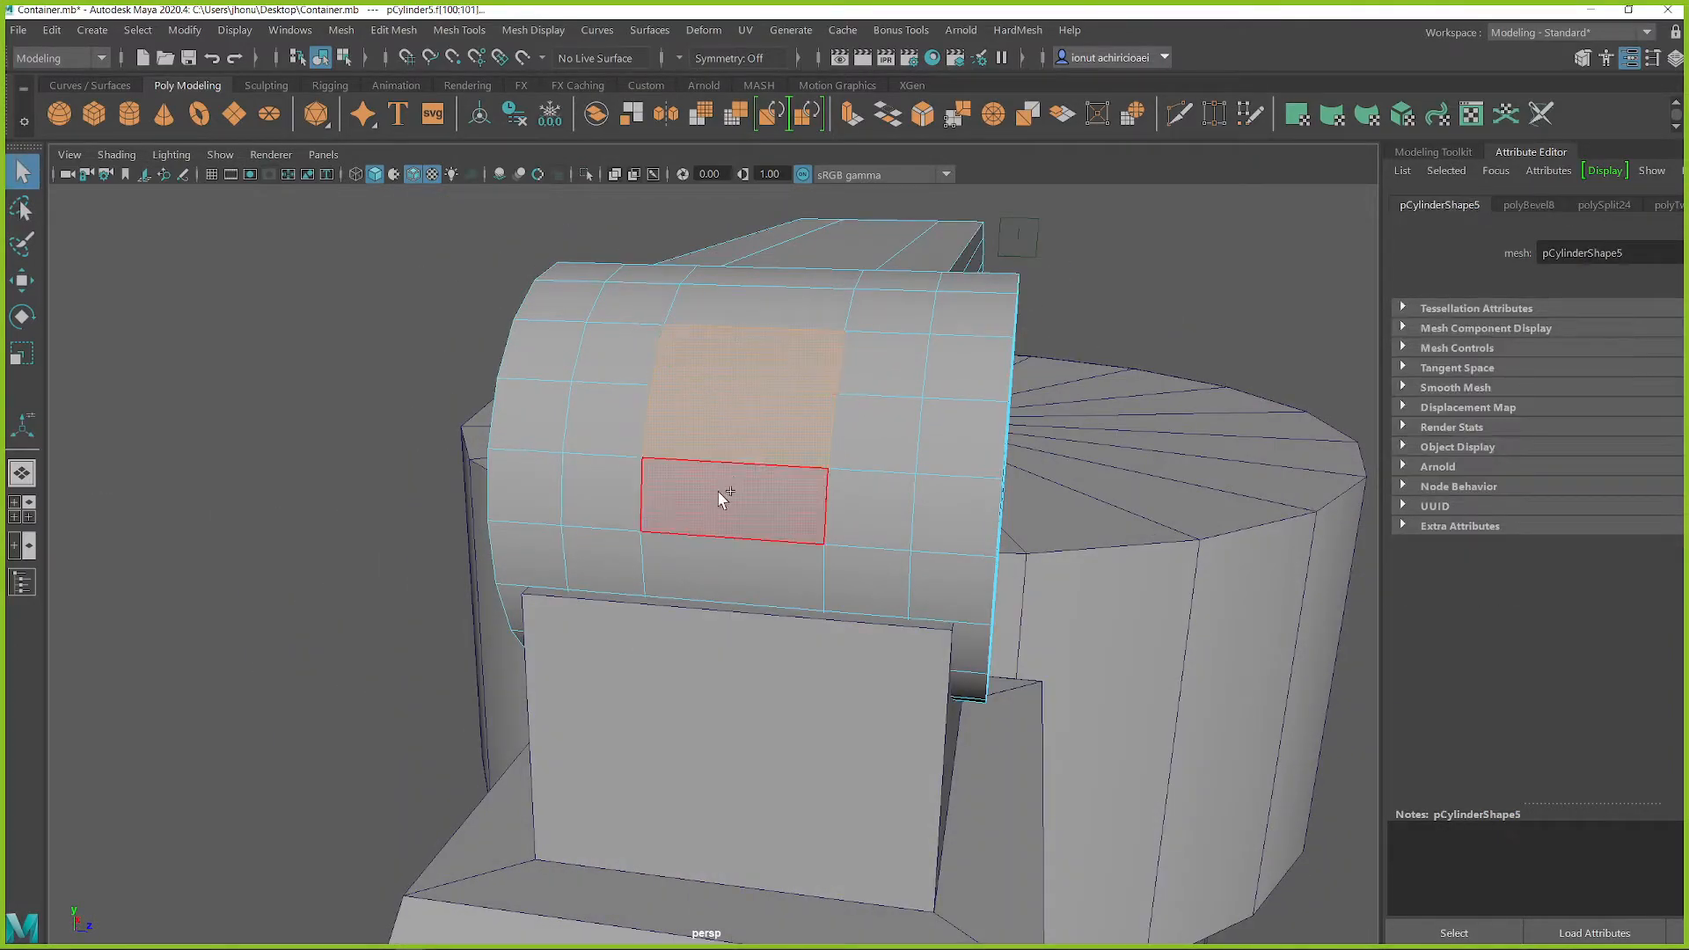
# Step: Examine the selected back faces of the arm's round end from several angles against the concept image
pyautogui.scroll(-5, 794, 524)
pyautogui.keyDown('alt'); pyautogui.moveTo(777, 498); pyautogui.dragTo(613, 524); pyautogui.keyUp('alt')
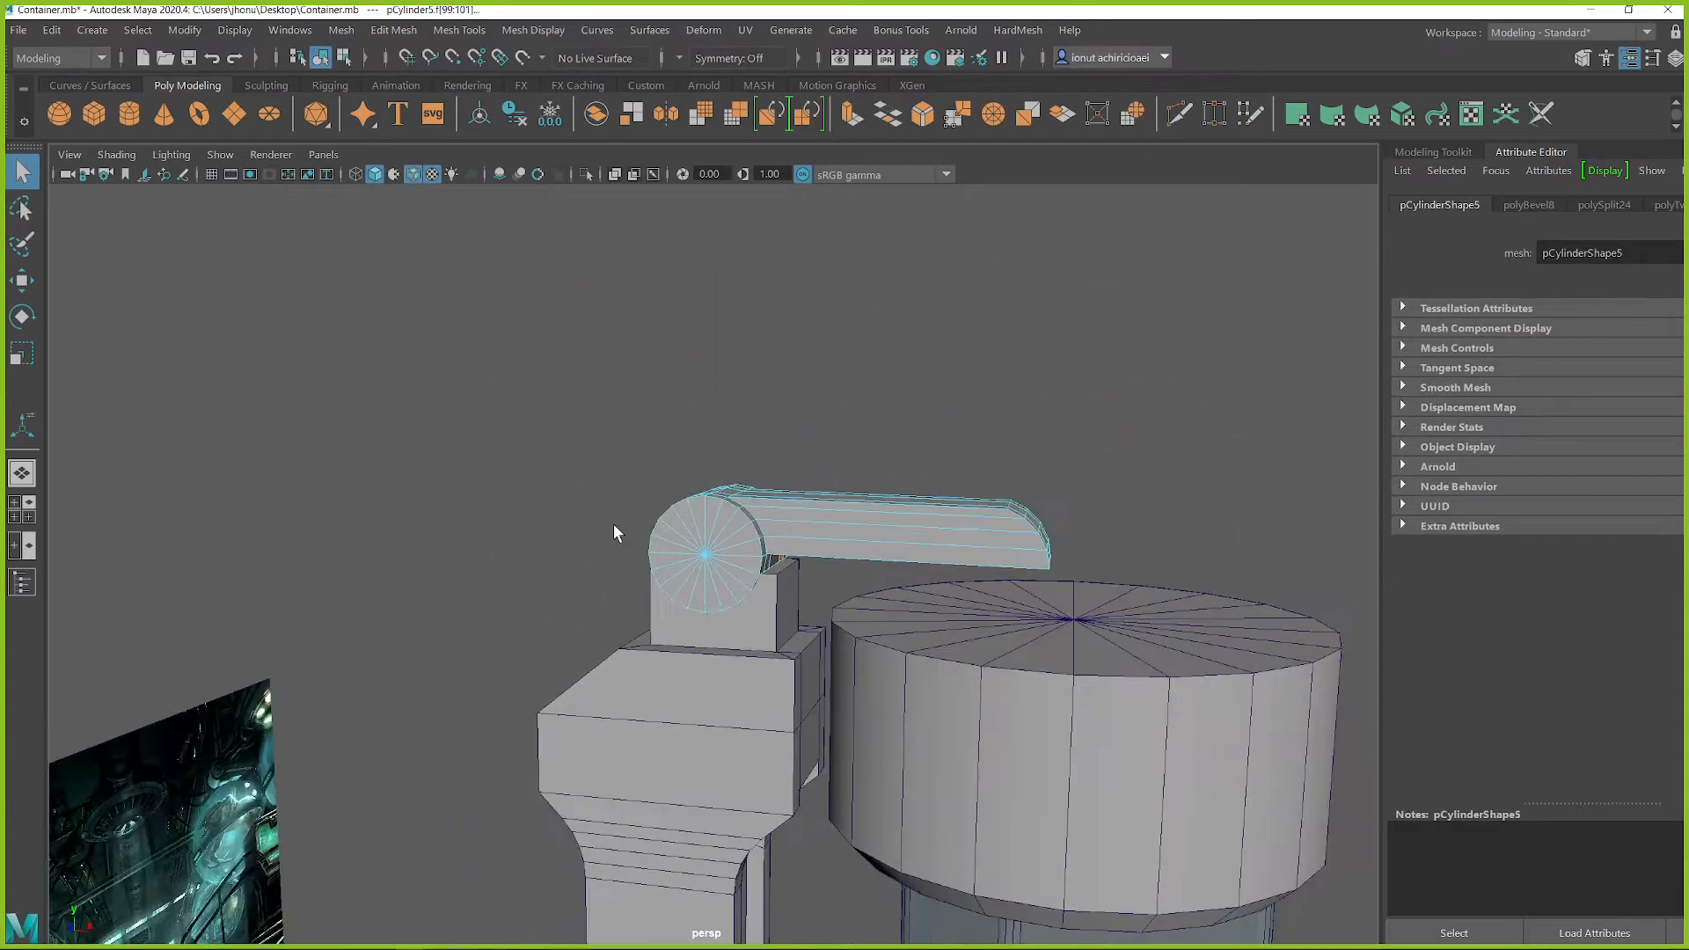
pyautogui.keyDown('alt'); pyautogui.moveTo(606, 528); pyautogui.dragTo(677, 442, button='middle'); pyautogui.keyUp('alt')
pyautogui.keyDown('alt'); pyautogui.moveTo(651, 484); pyautogui.dragTo(809, 364); pyautogui.keyUp('alt')
pyautogui.keyDown('alt'); pyautogui.moveTo(930, 595); pyautogui.dragTo(619, 584); pyautogui.keyUp('alt')
pyautogui.scroll(-3, 793, 580)
pyautogui.keyDown('alt'); pyautogui.moveTo(760, 499); pyautogui.dragTo(809, 502, button='middle'); pyautogui.keyUp('alt')
pyautogui.scroll(2, 809, 502)
# Step: Extrude the selected faces horizontally out of the round end and flatten their outer side to form a protruding block
pyautogui.keyDown('alt'); pyautogui.moveTo(810, 490); pyautogui.dragTo(991, 476); pyautogui.keyUp('alt')
pyautogui.keyDown('alt'); pyautogui.moveTo(990, 476); pyautogui.dragTo(887, 524, button='middle'); pyautogui.keyUp('alt')
pyautogui.scroll(4, 957, 526)
pyautogui.keyDown('alt'); pyautogui.moveTo(887, 524); pyautogui.dragTo(937, 475); pyautogui.keyUp('alt')
pyautogui.press('r')
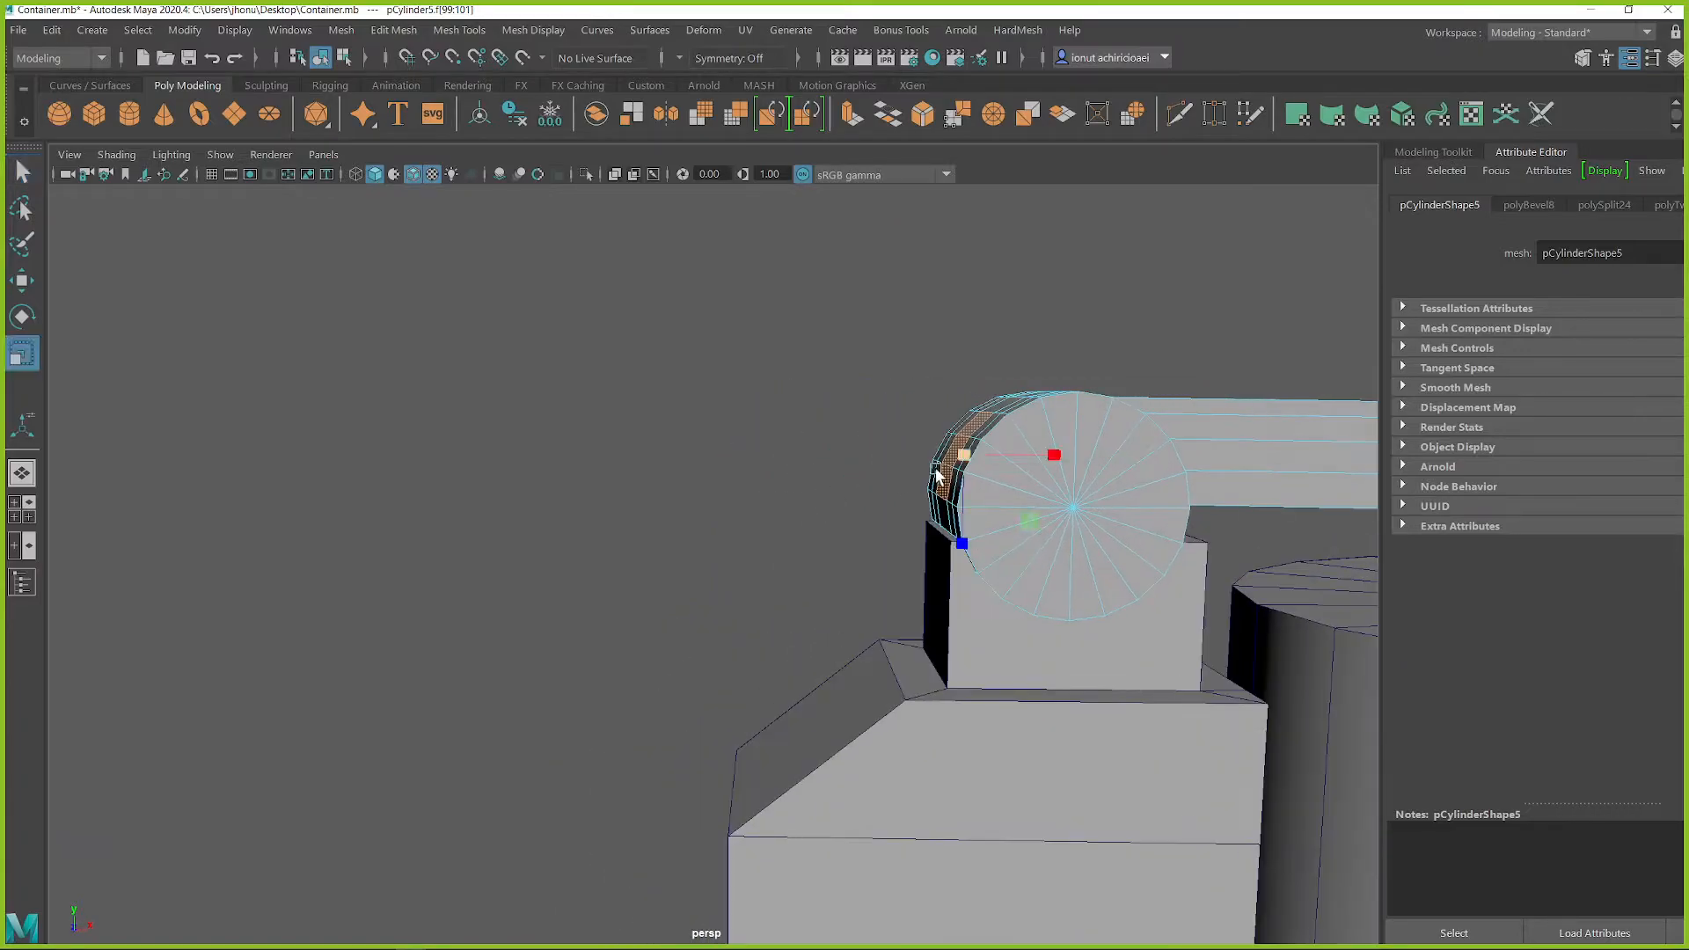
pyautogui.press('w')
pyautogui.keyDown('shift'); pyautogui.moveTo(1058, 457); pyautogui.dragTo(1003, 463); pyautogui.keyUp('shift')
pyautogui.press('r')
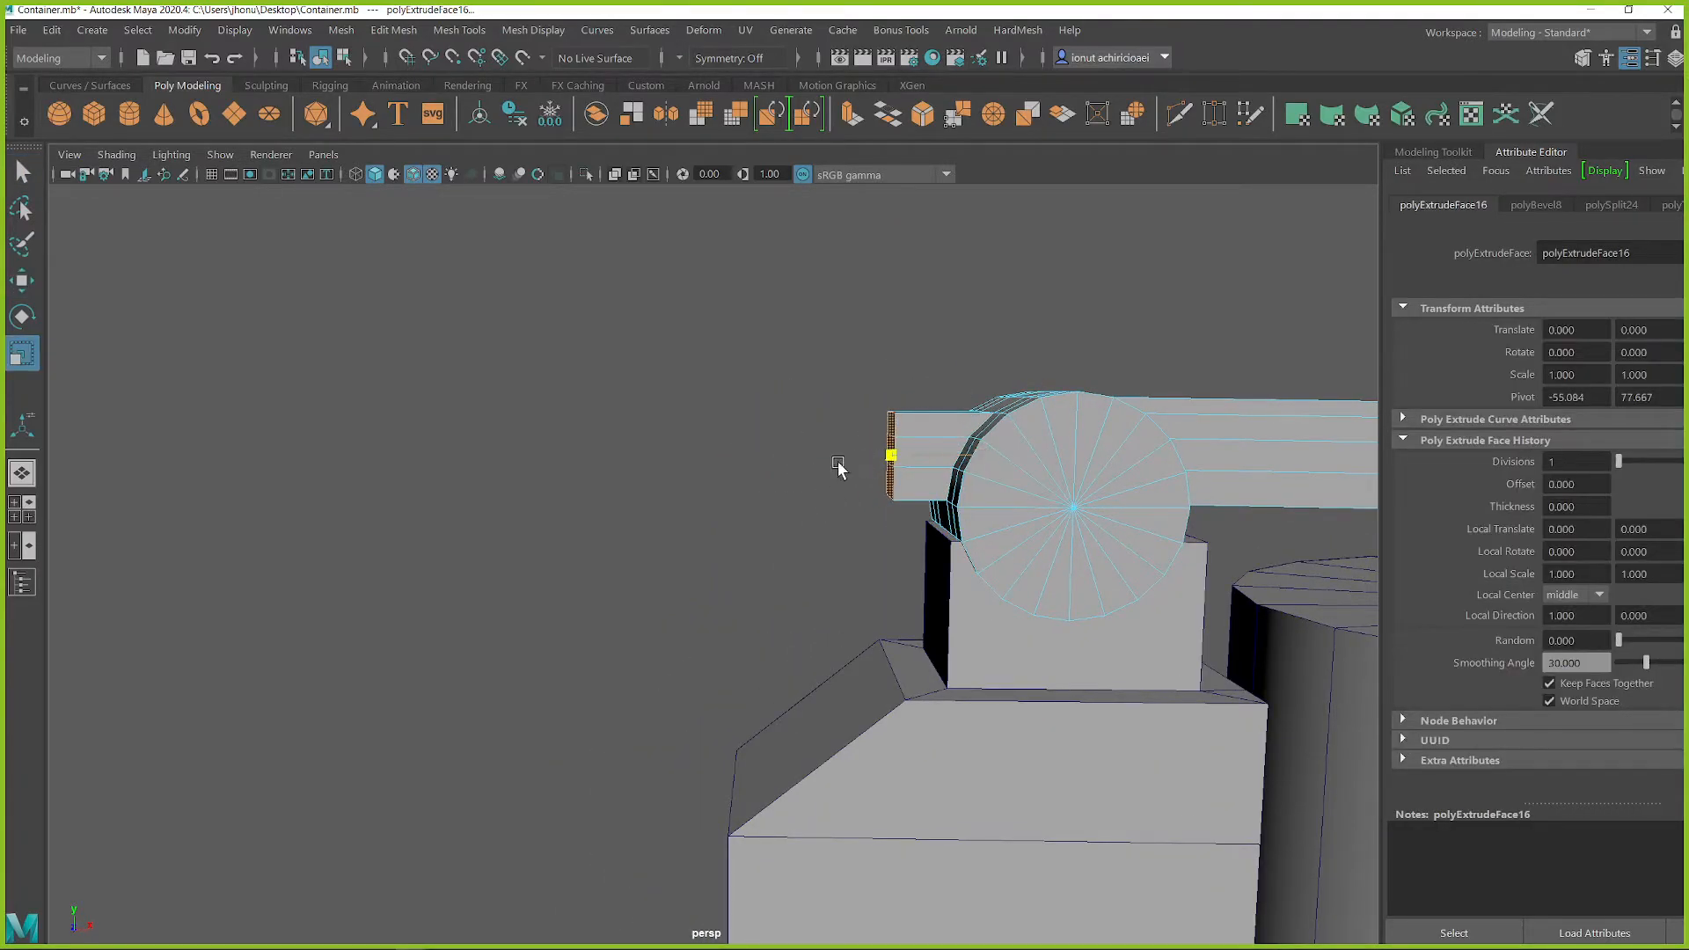
pyautogui.press('w')
pyautogui.keyDown('alt'); pyautogui.moveTo(877, 517); pyautogui.dragTo(852, 523); pyautogui.keyUp('alt')
pyautogui.keyDown('alt'); pyautogui.moveTo(992, 501); pyautogui.dragTo(862, 455, button='middle'); pyautogui.keyUp('alt')
pyautogui.keyDown('alt'); pyautogui.moveTo(862, 455); pyautogui.dragTo(827, 543); pyautogui.keyUp('alt')
# Step: Inset the block's end face and extrude it inward to hollow out the block
pyautogui.scroll(3, 730, 456)
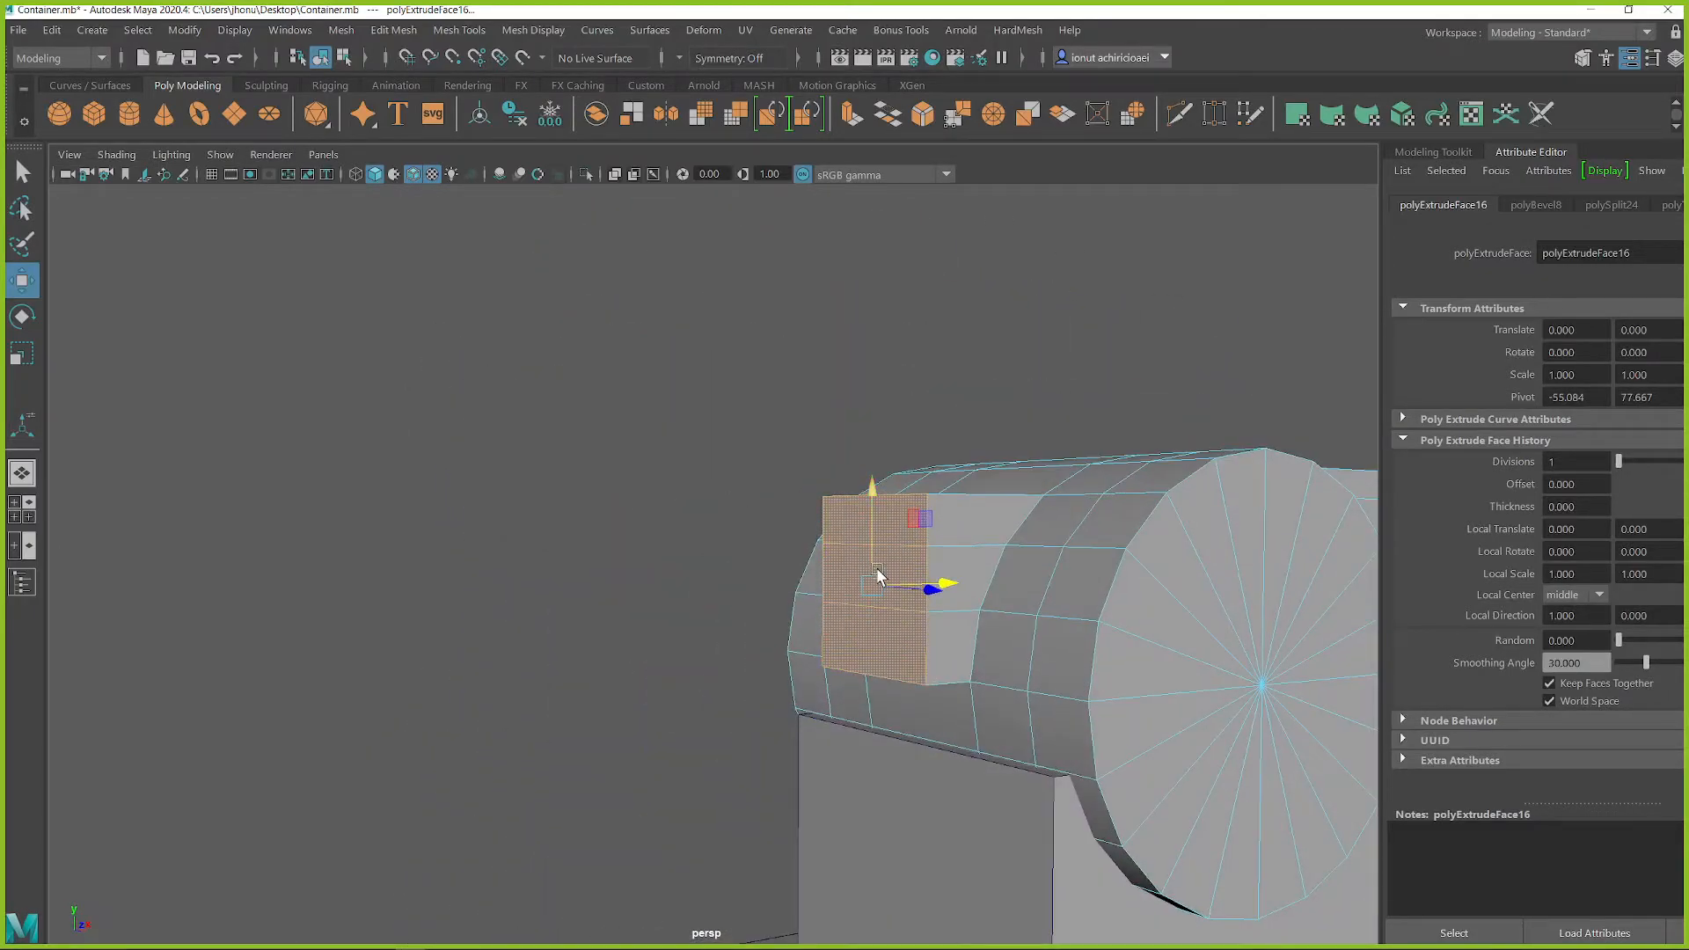
pyautogui.press('r')
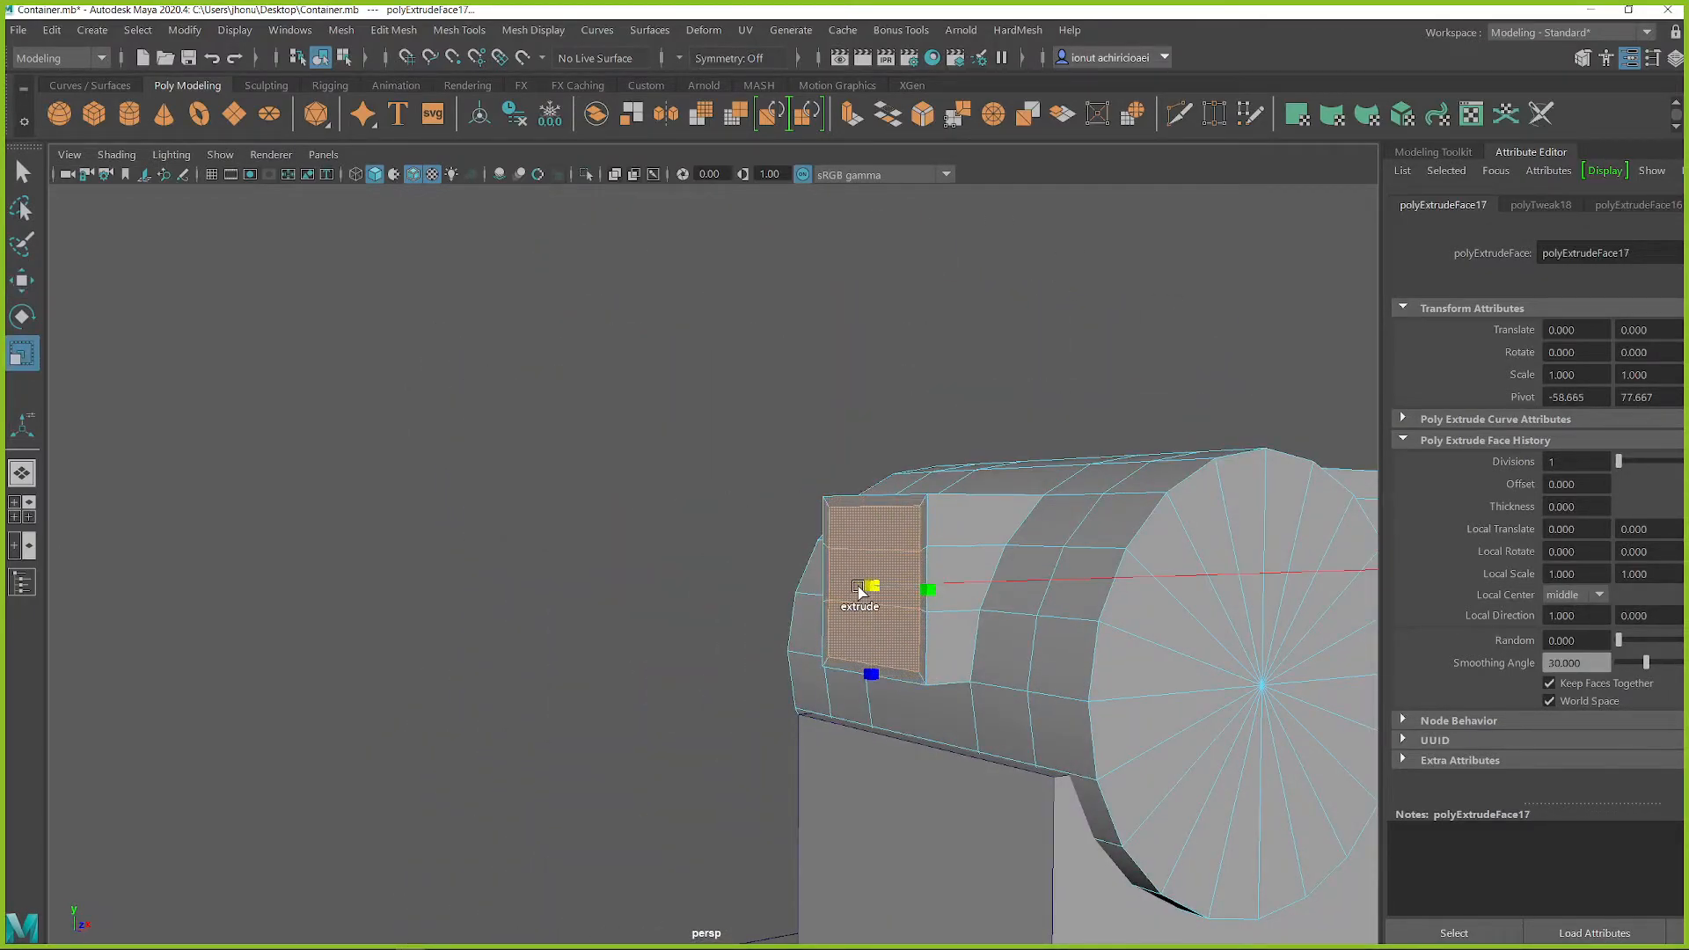
pyautogui.keyDown('alt'); pyautogui.moveTo(862, 591); pyautogui.dragTo(1003, 594); pyautogui.keyUp('alt')
pyautogui.press('w')
pyautogui.keyDown('alt'); pyautogui.moveTo(1134, 594); pyautogui.dragTo(970, 571); pyautogui.keyUp('alt')
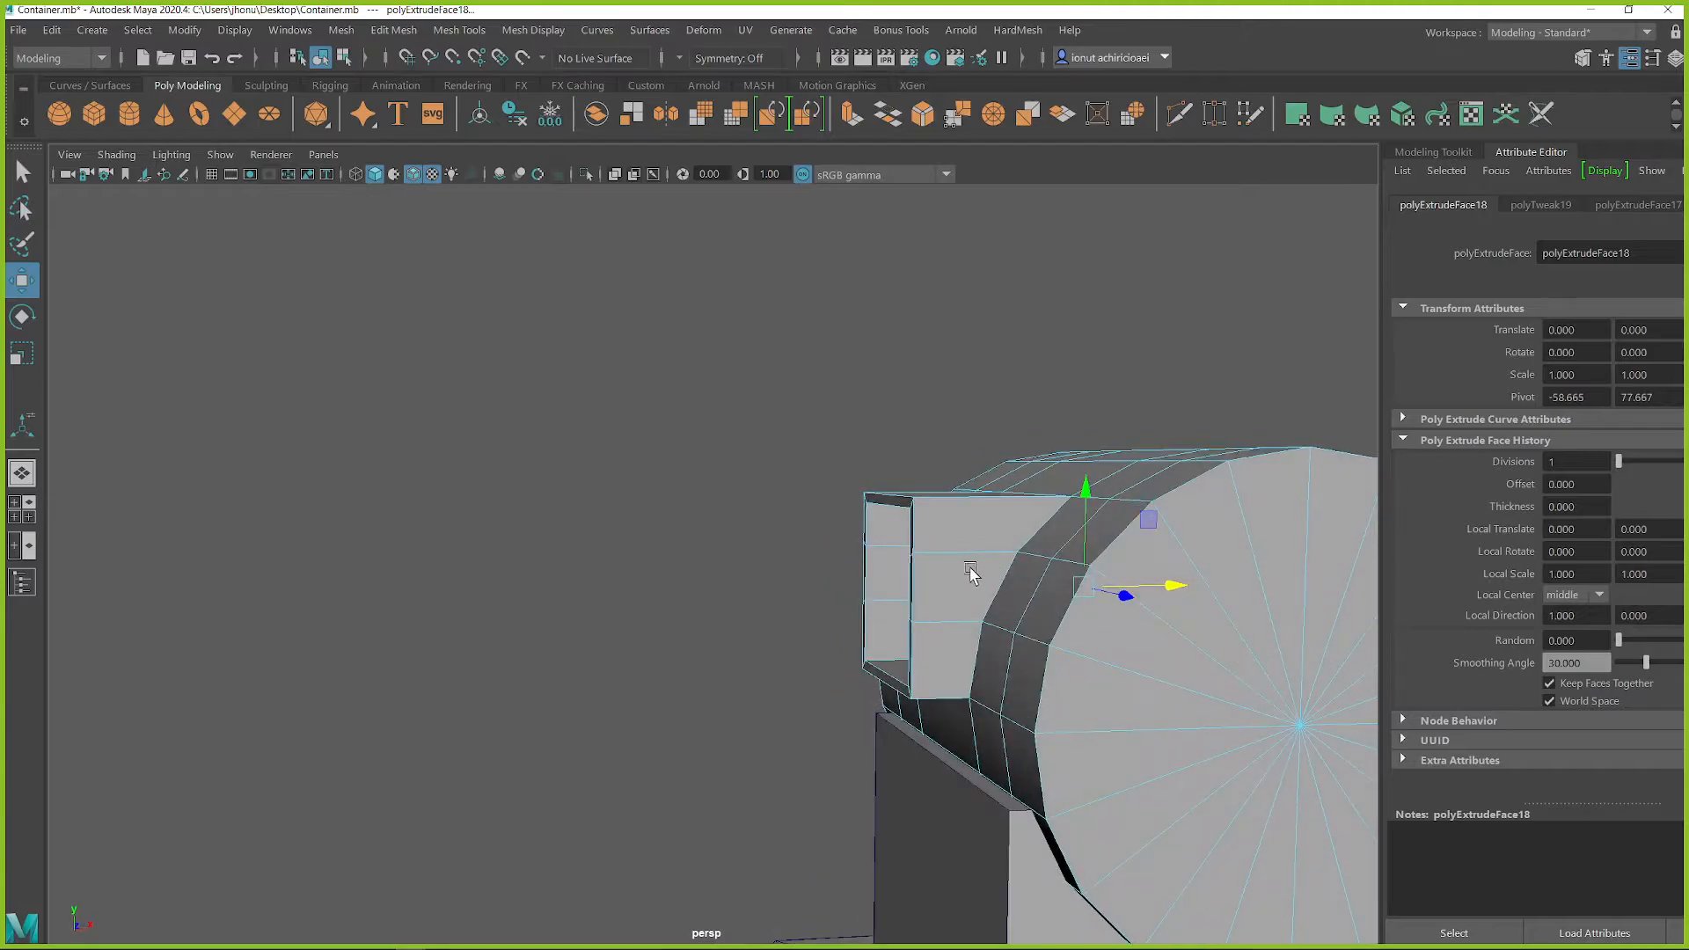
# Step: Select the vertices at the hollow block's outer end and rotate them to tilt the opening diagonally upward
pyautogui.scroll(-5, 972, 572)
pyautogui.keyDown('alt'); pyautogui.moveTo(892, 602); pyautogui.dragTo(800, 436, button='middle'); pyautogui.keyUp('alt')
pyautogui.keyDown('alt'); pyautogui.moveTo(800, 436); pyautogui.dragTo(741, 504); pyautogui.keyUp('alt')
pyautogui.scroll(-5, 750, 448)
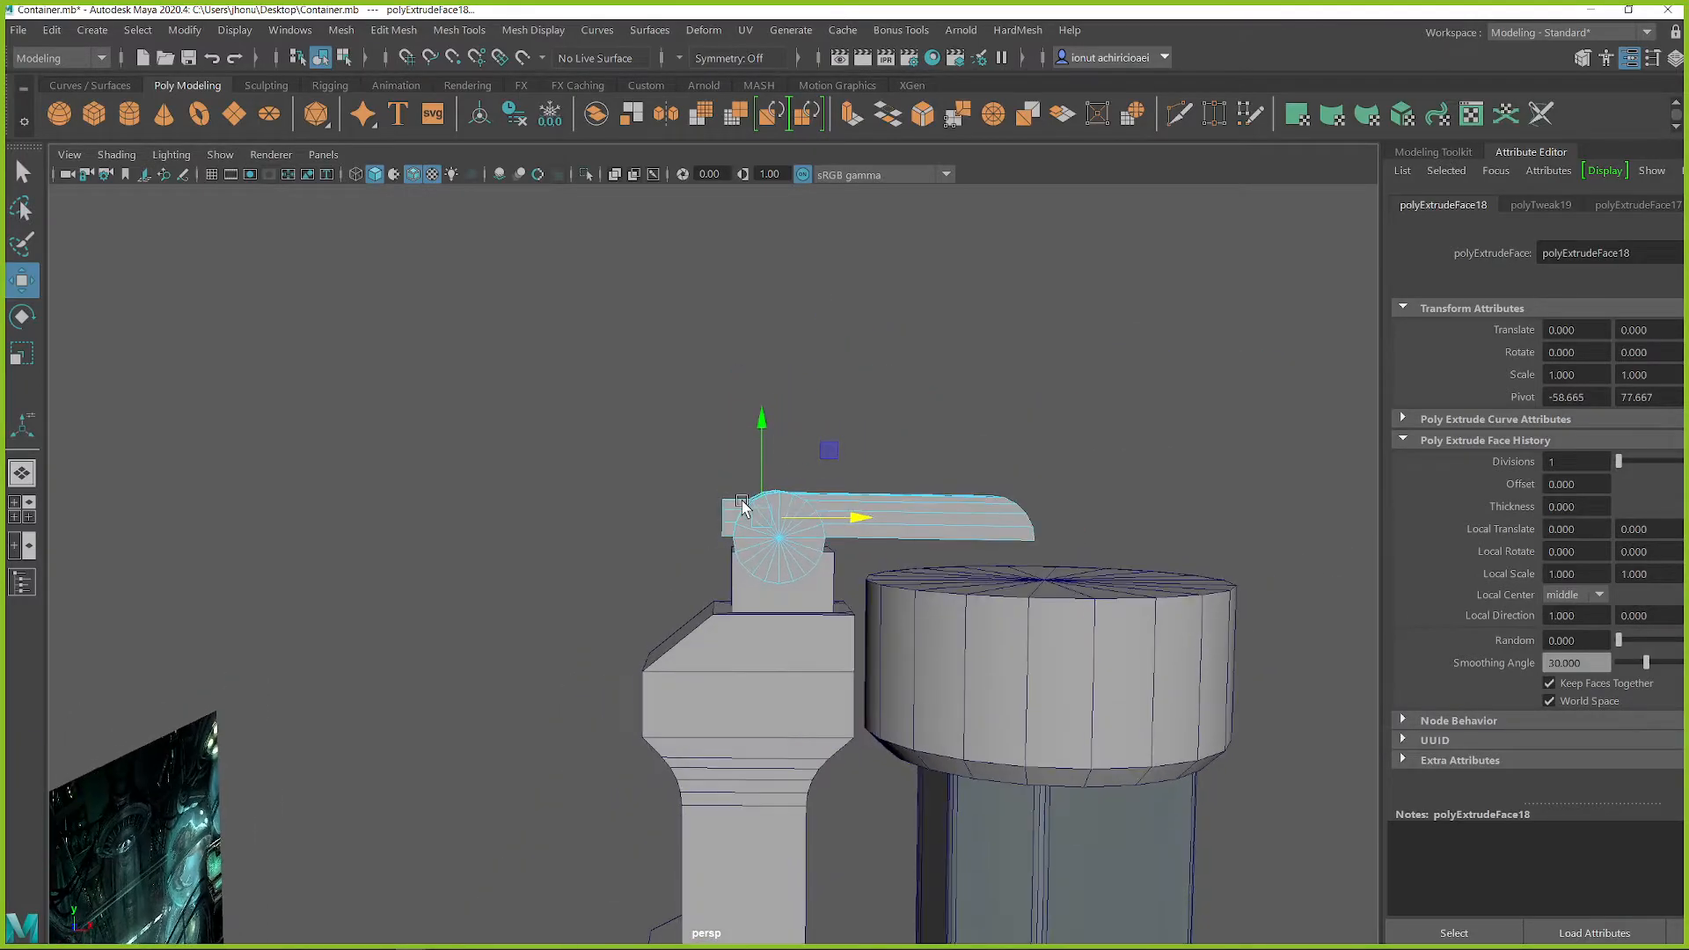
pyautogui.scroll(5, 740, 502)
pyautogui.keyDown('alt'); pyautogui.moveTo(747, 469); pyautogui.dragTo(727, 531, button='middle'); pyautogui.keyUp('alt')
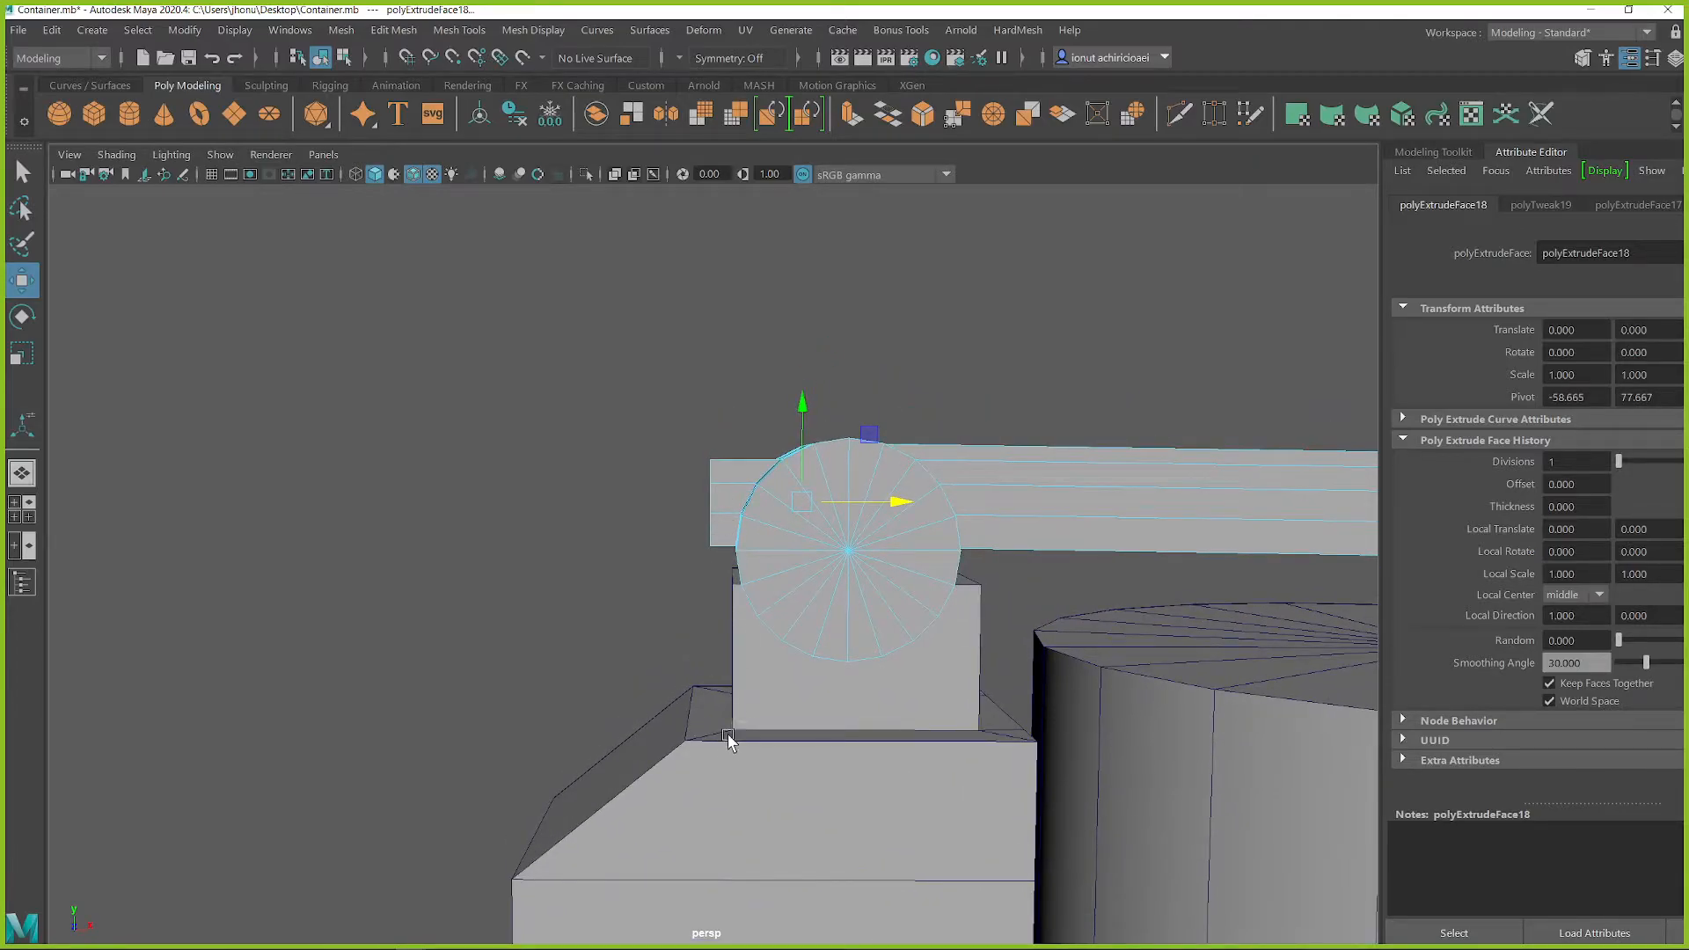
pyautogui.scroll(5, 709, 501)
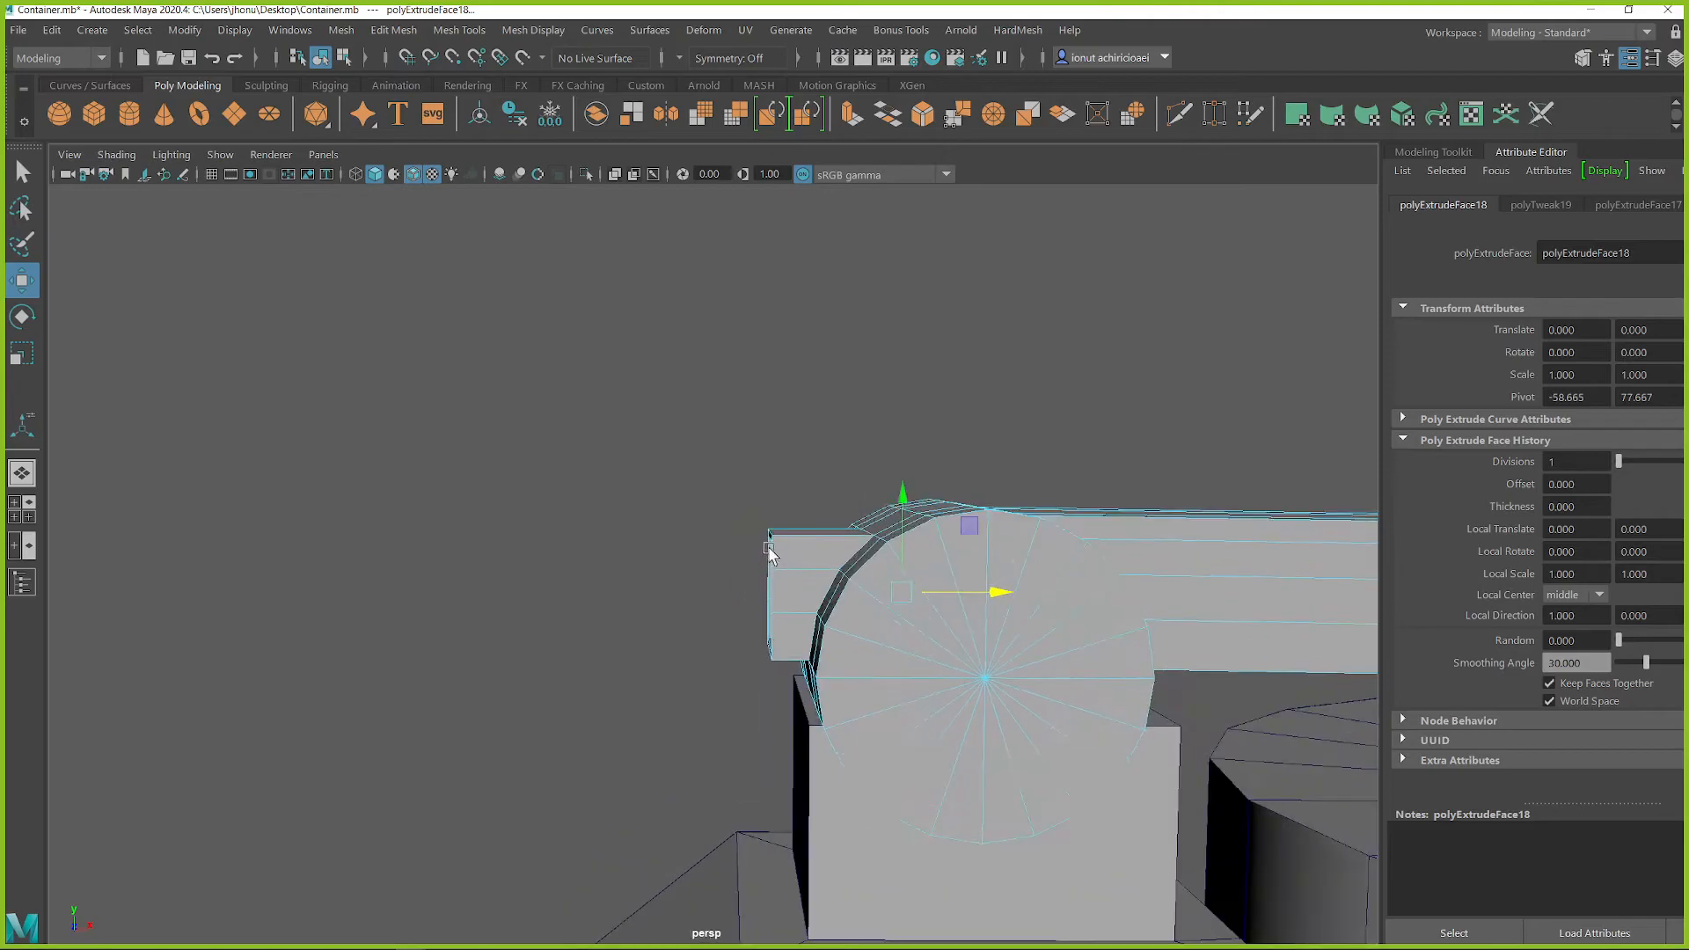
pyautogui.press('q')
pyautogui.moveTo(807, 395); pyautogui.dragTo(725, 488, button='right')
pyautogui.keyDown('alt'); pyautogui.moveTo(725, 488); pyautogui.dragTo(792, 526); pyautogui.keyUp('alt')
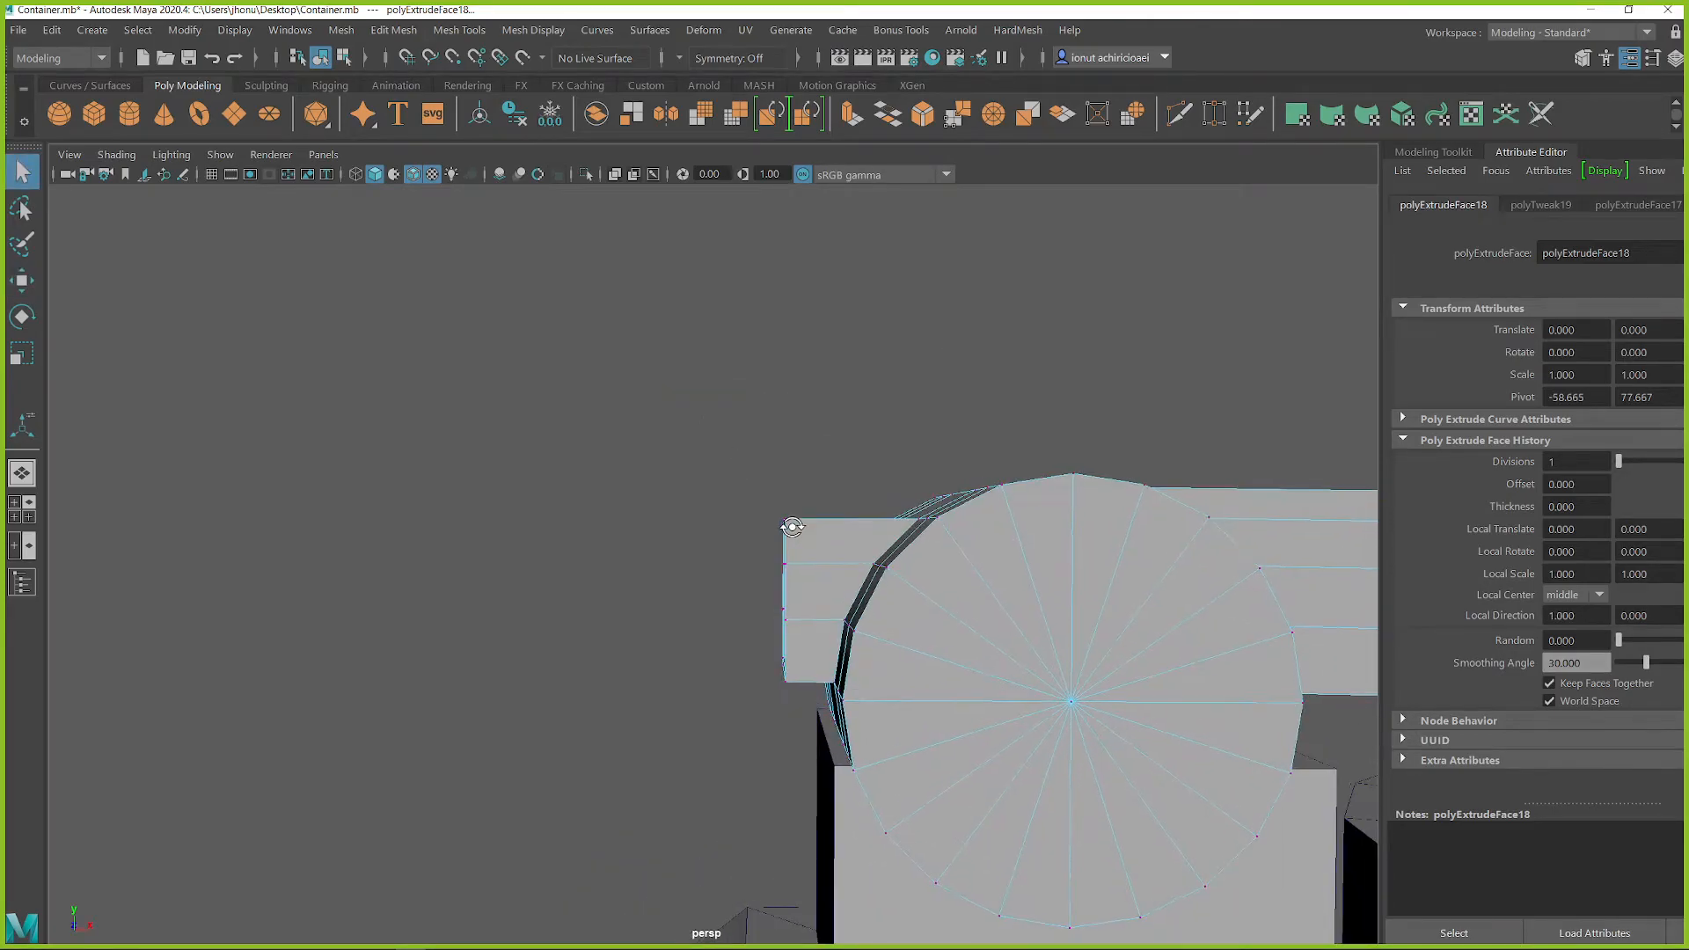
pyautogui.moveTo(809, 698); pyautogui.dragTo(806, 694)
pyautogui.press('e')
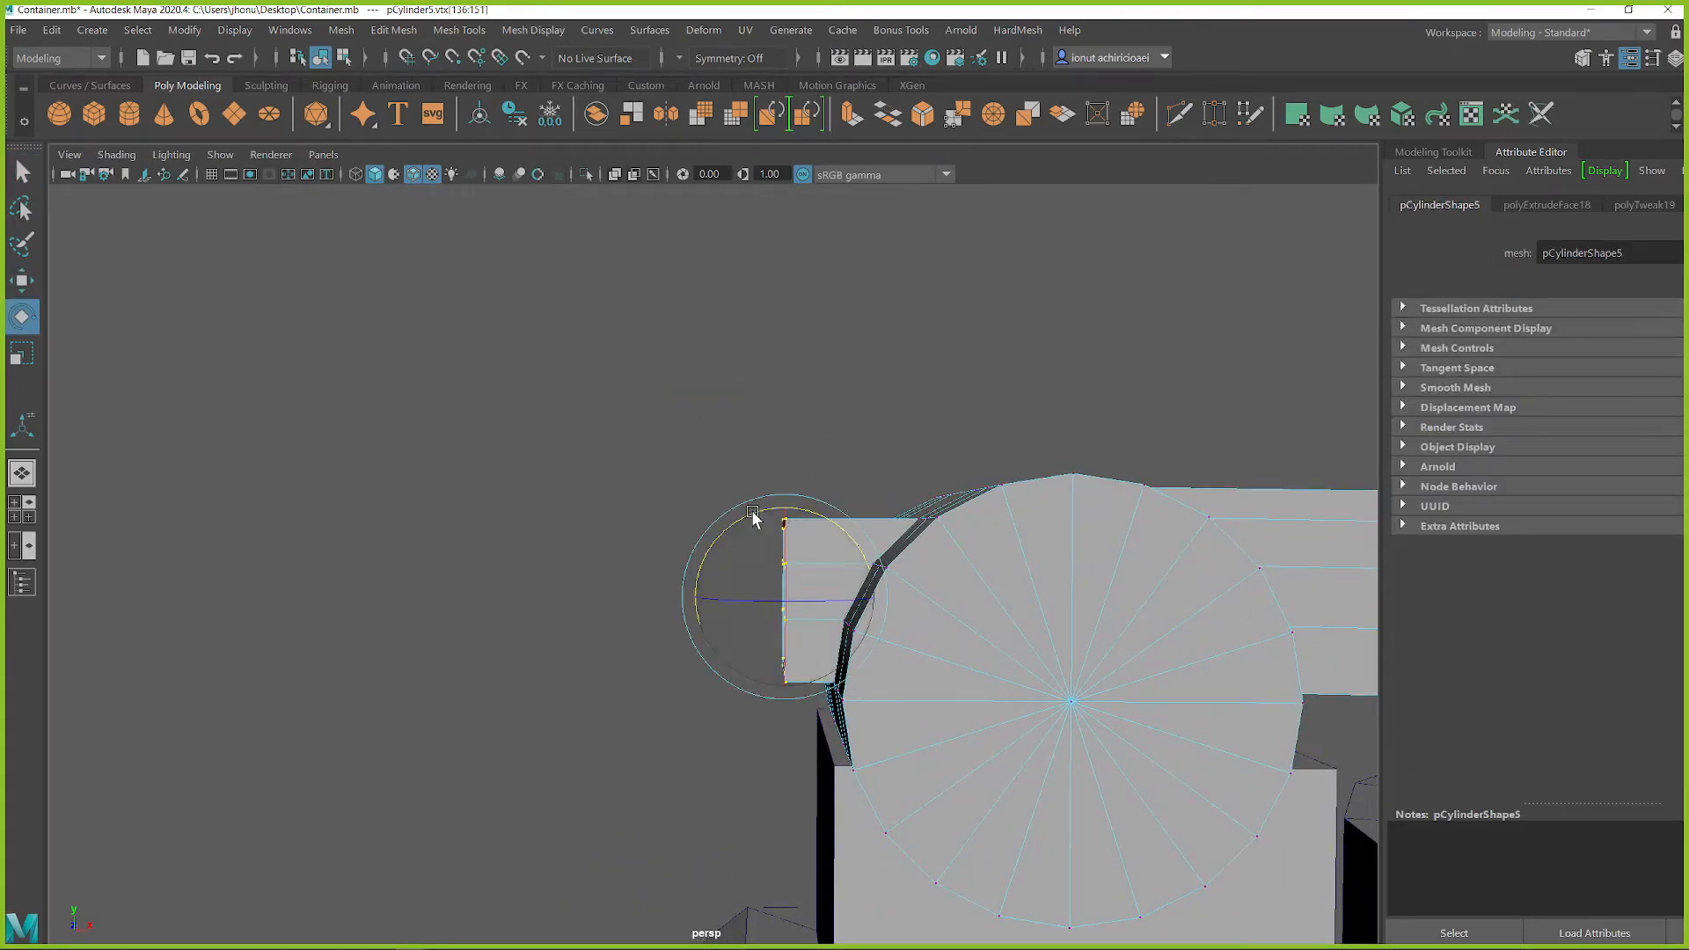
pyautogui.moveTo(729, 532); pyautogui.dragTo(862, 521)
# Step: Move the tilted end vertices upward and toward the round end, then return the arm to object selection
pyautogui.press('w')
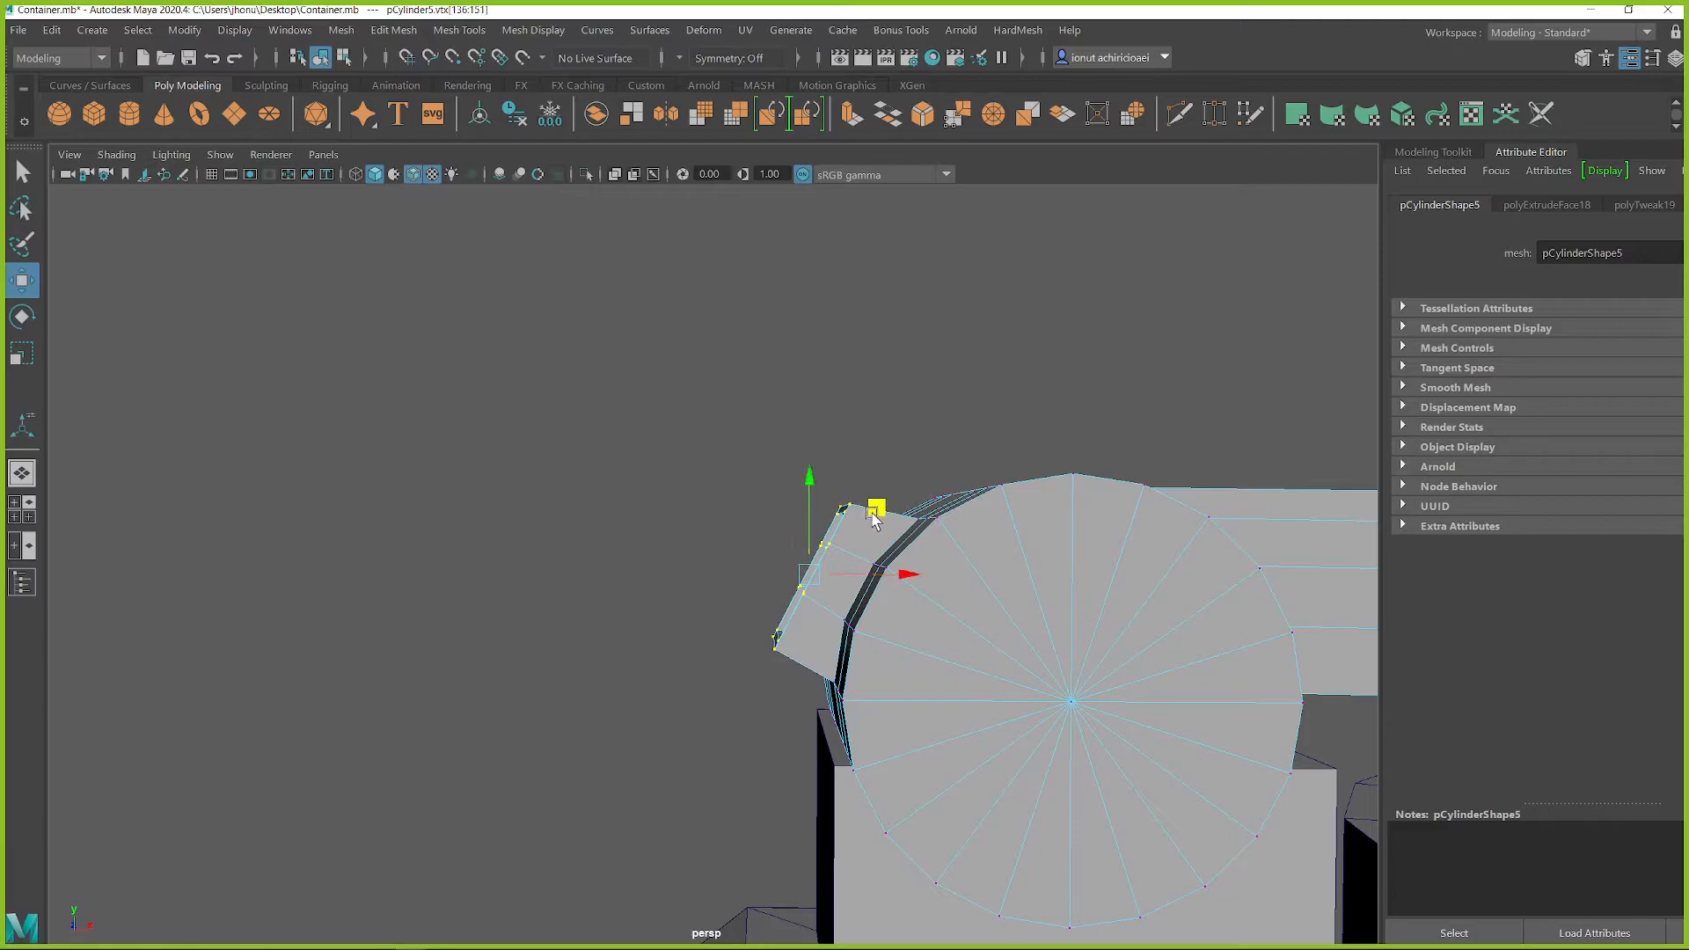
pyautogui.scroll(-4, 849, 607)
pyautogui.keyDown('alt'); pyautogui.moveTo(778, 621); pyautogui.dragTo(790, 587); pyautogui.keyUp('alt')
pyautogui.press('q')
pyautogui.moveTo(784, 393); pyautogui.dragTo(869, 359, button='right')
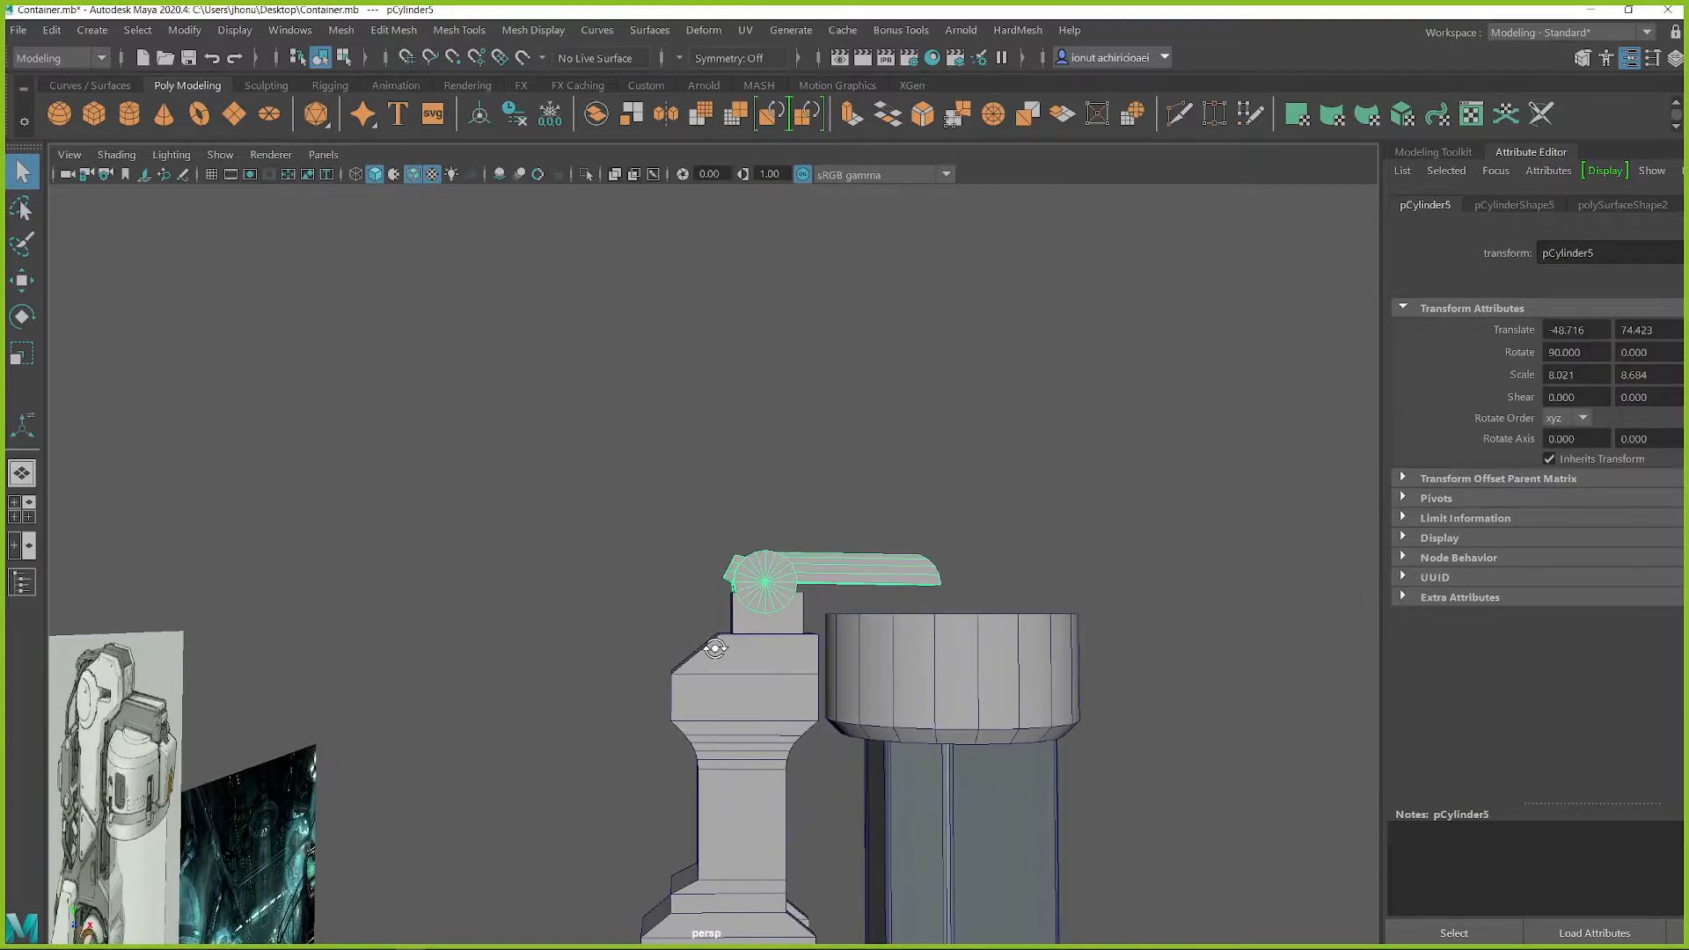
# Step: Select the edges around the hollow block's outer rim, tilt them further and shift them upward
pyautogui.scroll(5, 715, 648)
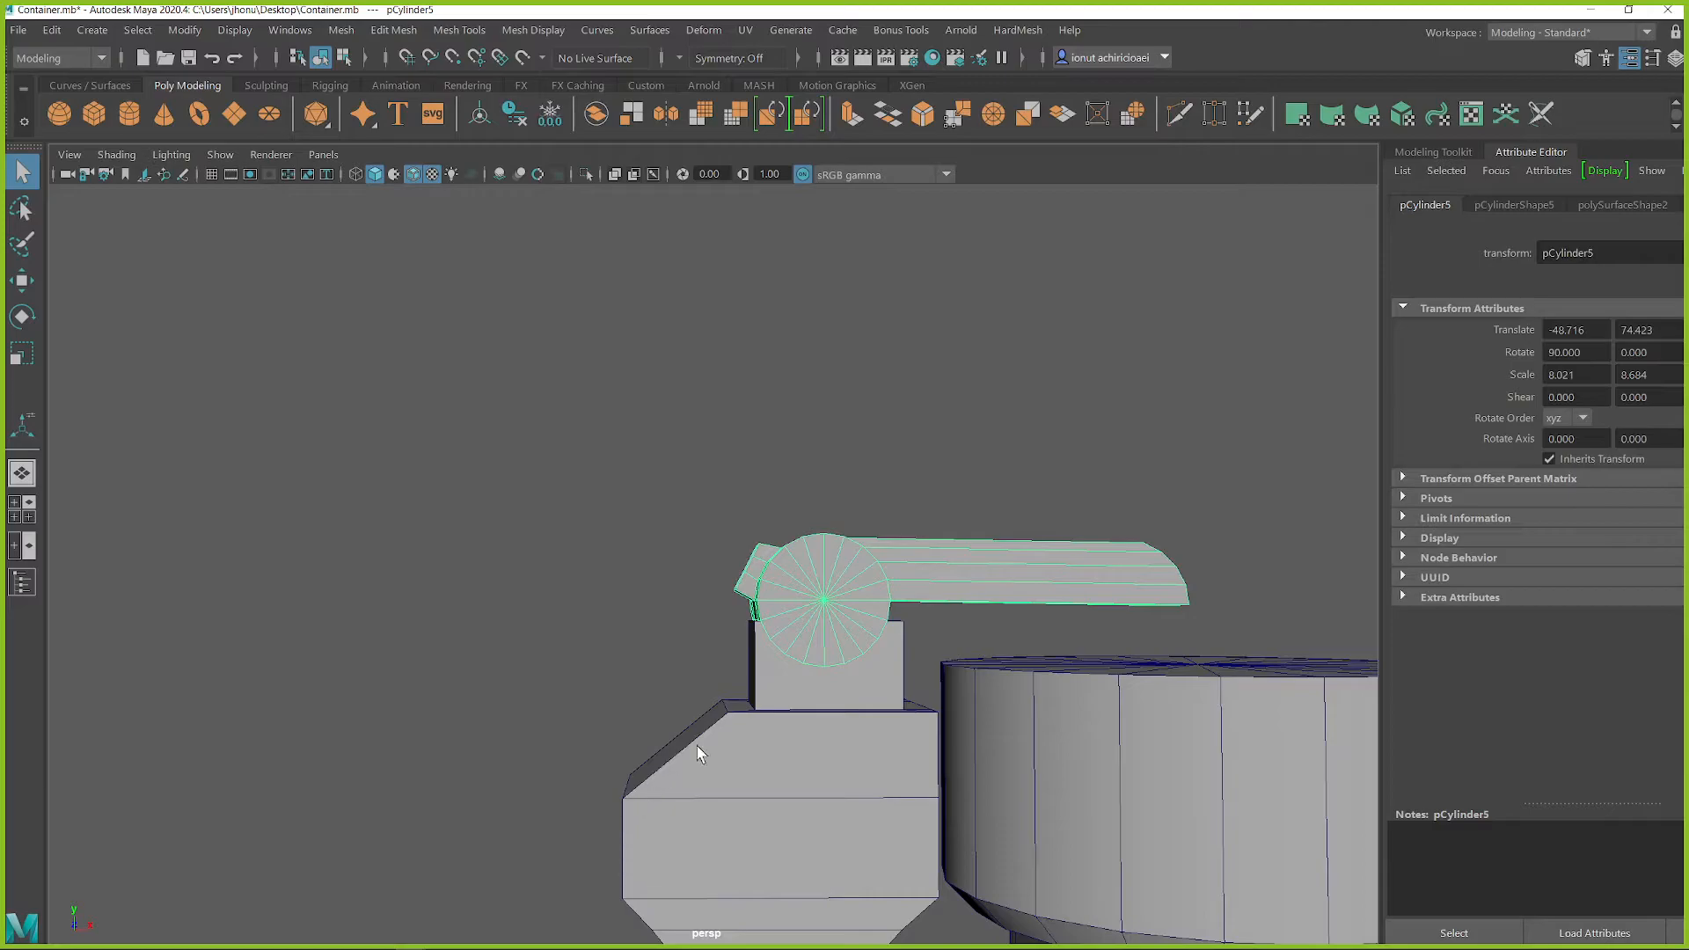
pyautogui.scroll(4, 724, 588)
pyautogui.scroll(3, 911, 703)
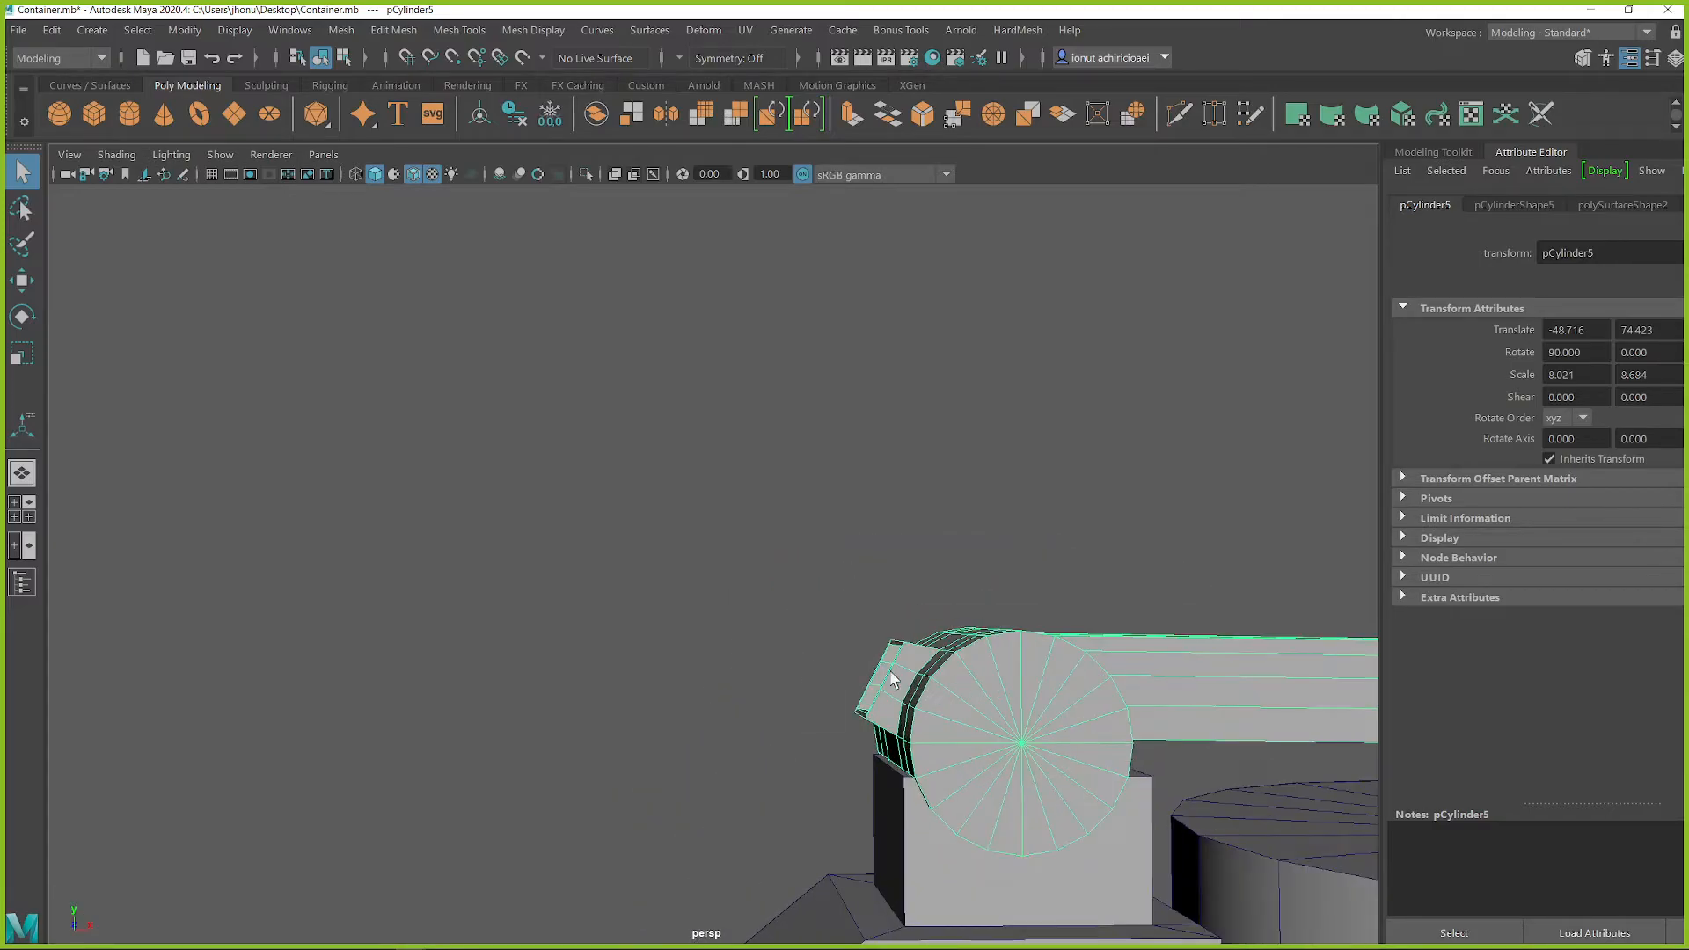
pyautogui.keyDown('alt'); pyautogui.moveTo(913, 708); pyautogui.dragTo(950, 625); pyautogui.keyUp('alt')
pyautogui.moveTo(975, 395); pyautogui.dragTo(977, 477, button='right')
pyautogui.keyDown('alt'); pyautogui.moveTo(958, 629); pyautogui.dragTo(1009, 552); pyautogui.keyUp('alt')
pyautogui.click(958, 631)
pyautogui.keyDown('shift'); pyautogui.doubleClick(952, 643); pyautogui.keyUp('shift')
pyautogui.press('e')
pyautogui.press('w')
pyautogui.keyDown('alt'); pyautogui.moveTo(1008, 579); pyautogui.dragTo(806, 735); pyautogui.keyUp('alt')
pyautogui.hotkey('ctrl', 'z')
pyautogui.press('e')
pyautogui.moveTo(986, 605); pyautogui.dragTo(894, 648)
pyautogui.press('w')
# Step: Select the horizontal edge inside the block's hollow and move it to adjust the cavity's inner wall
pyautogui.press('q')
pyautogui.moveTo(898, 682); pyautogui.dragTo(888, 454, button='right')
pyautogui.click(922, 688)
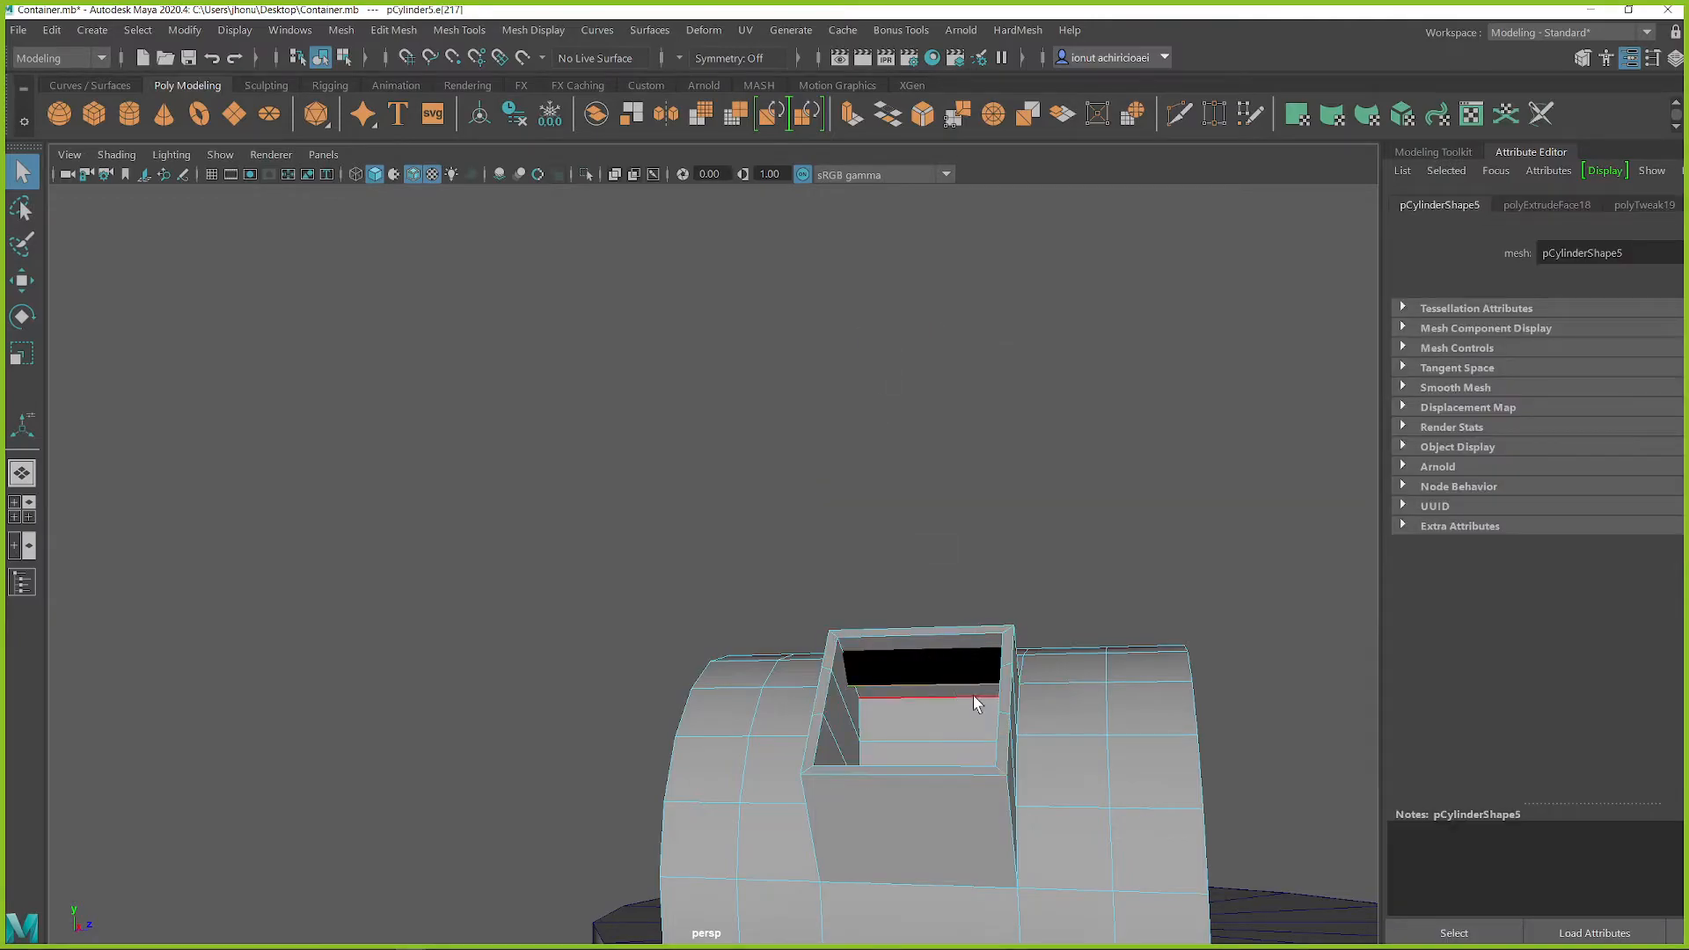
pyautogui.press('f')
pyautogui.scroll(-2, 879, 615)
pyautogui.keyDown('alt'); pyautogui.moveTo(873, 598); pyautogui.dragTo(991, 592); pyautogui.keyUp('alt')
pyautogui.press('w')
pyautogui.moveTo(657, 506); pyautogui.dragTo(534, 400, button='middle')
pyautogui.moveTo(533, 396); pyautogui.dragTo(518, 395)
pyautogui.keyDown('alt'); pyautogui.moveTo(740, 498); pyautogui.dragTo(622, 472); pyautogui.keyUp('alt')
pyautogui.scroll(-12, 769, 630)
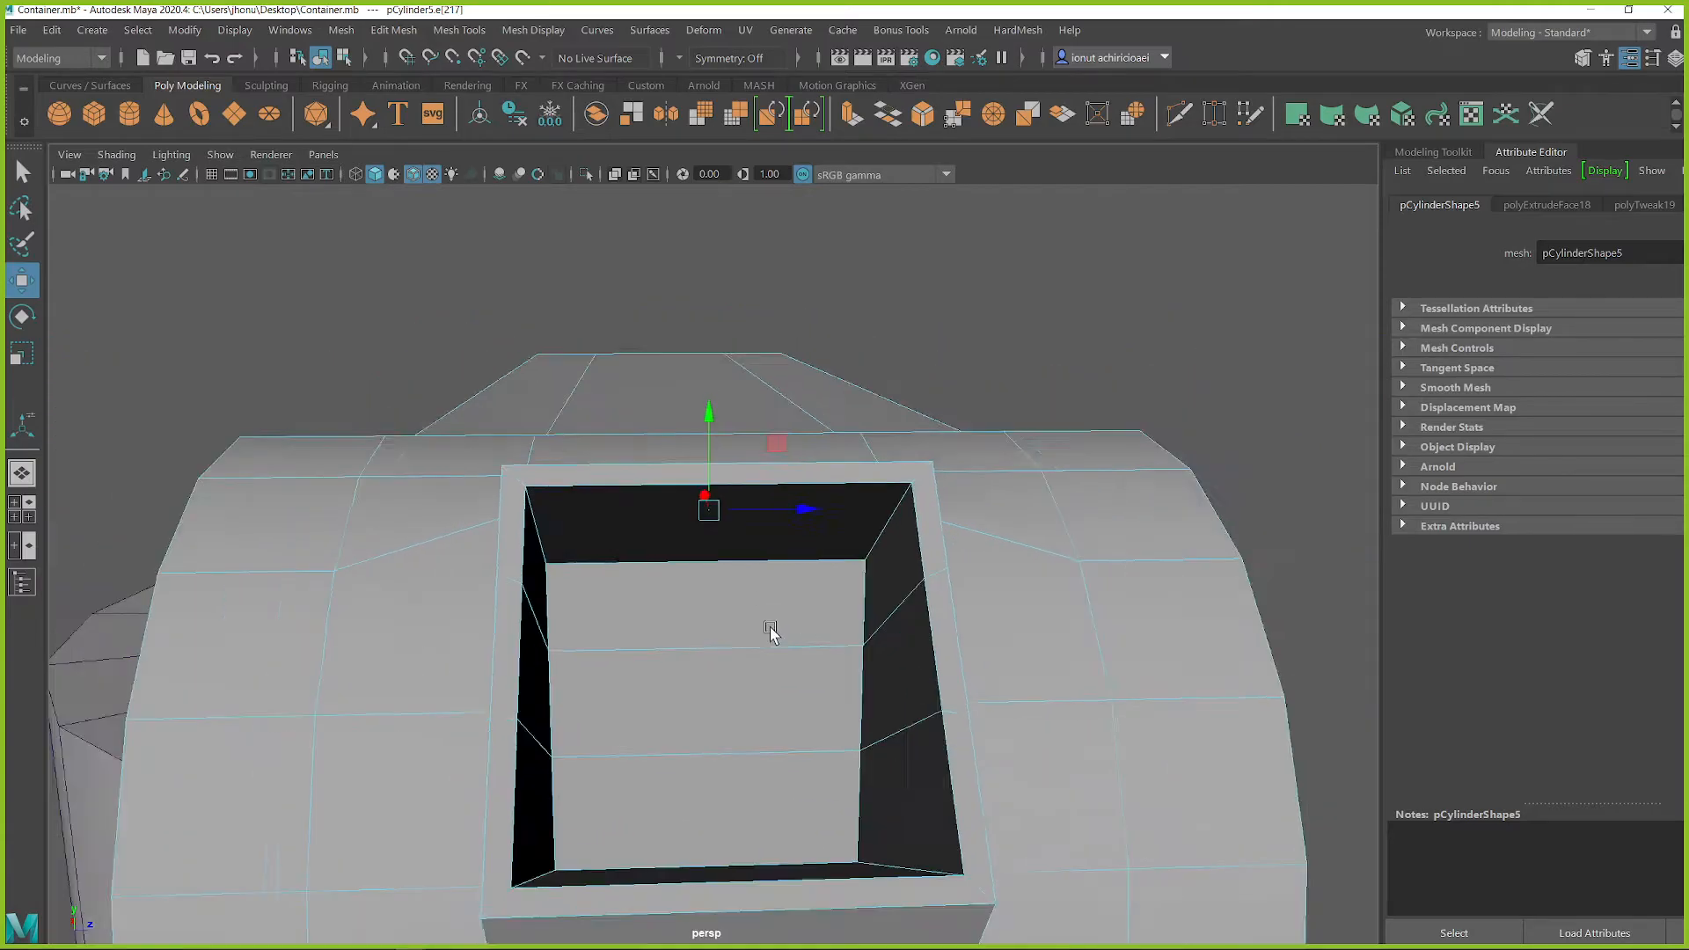
pyautogui.keyDown('alt'); pyautogui.moveTo(769, 660); pyautogui.dragTo(616, 655); pyautogui.keyUp('alt')
pyautogui.scroll(-3, 616, 655)
pyautogui.keyDown('alt'); pyautogui.moveTo(616, 656); pyautogui.dragTo(702, 599, button='middle'); pyautogui.keyUp('alt')
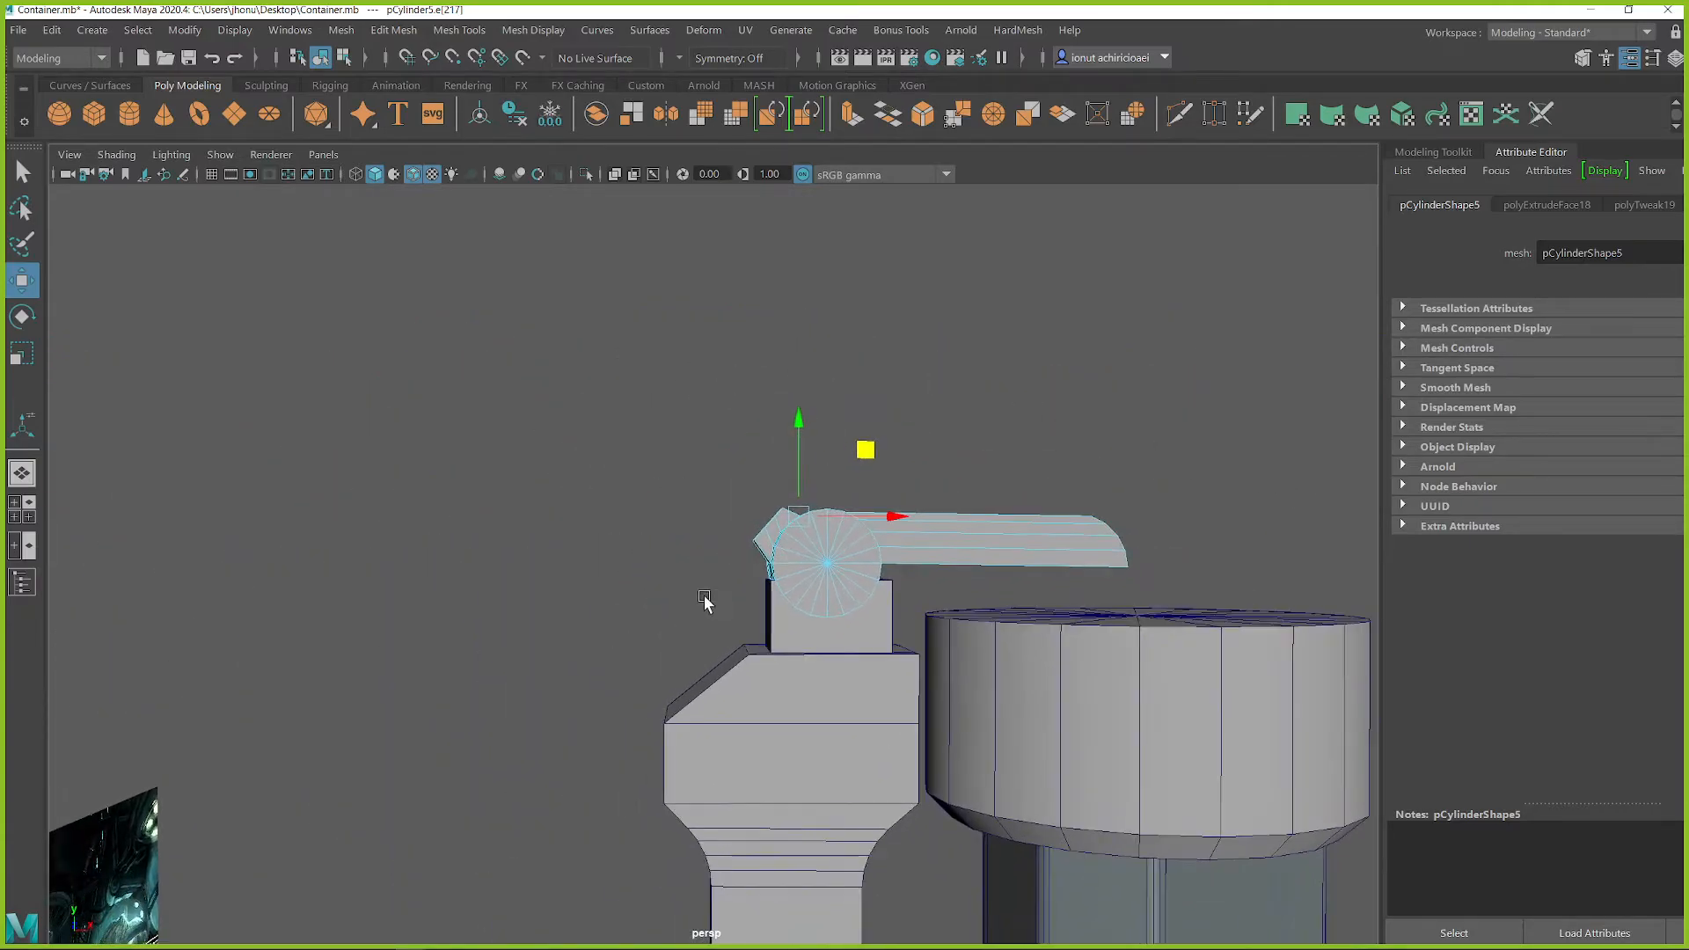
# Step: Select the outer horizontal edge of the housing's sloped shoulder and lower it to steepen the slope
pyautogui.keyDown('alt'); pyautogui.moveTo(724, 668); pyautogui.dragTo(732, 636); pyautogui.keyUp('alt')
pyautogui.click(699, 703)
pyautogui.press('q')
pyautogui.moveTo(698, 395); pyautogui.dragTo(698, 338, button='right')
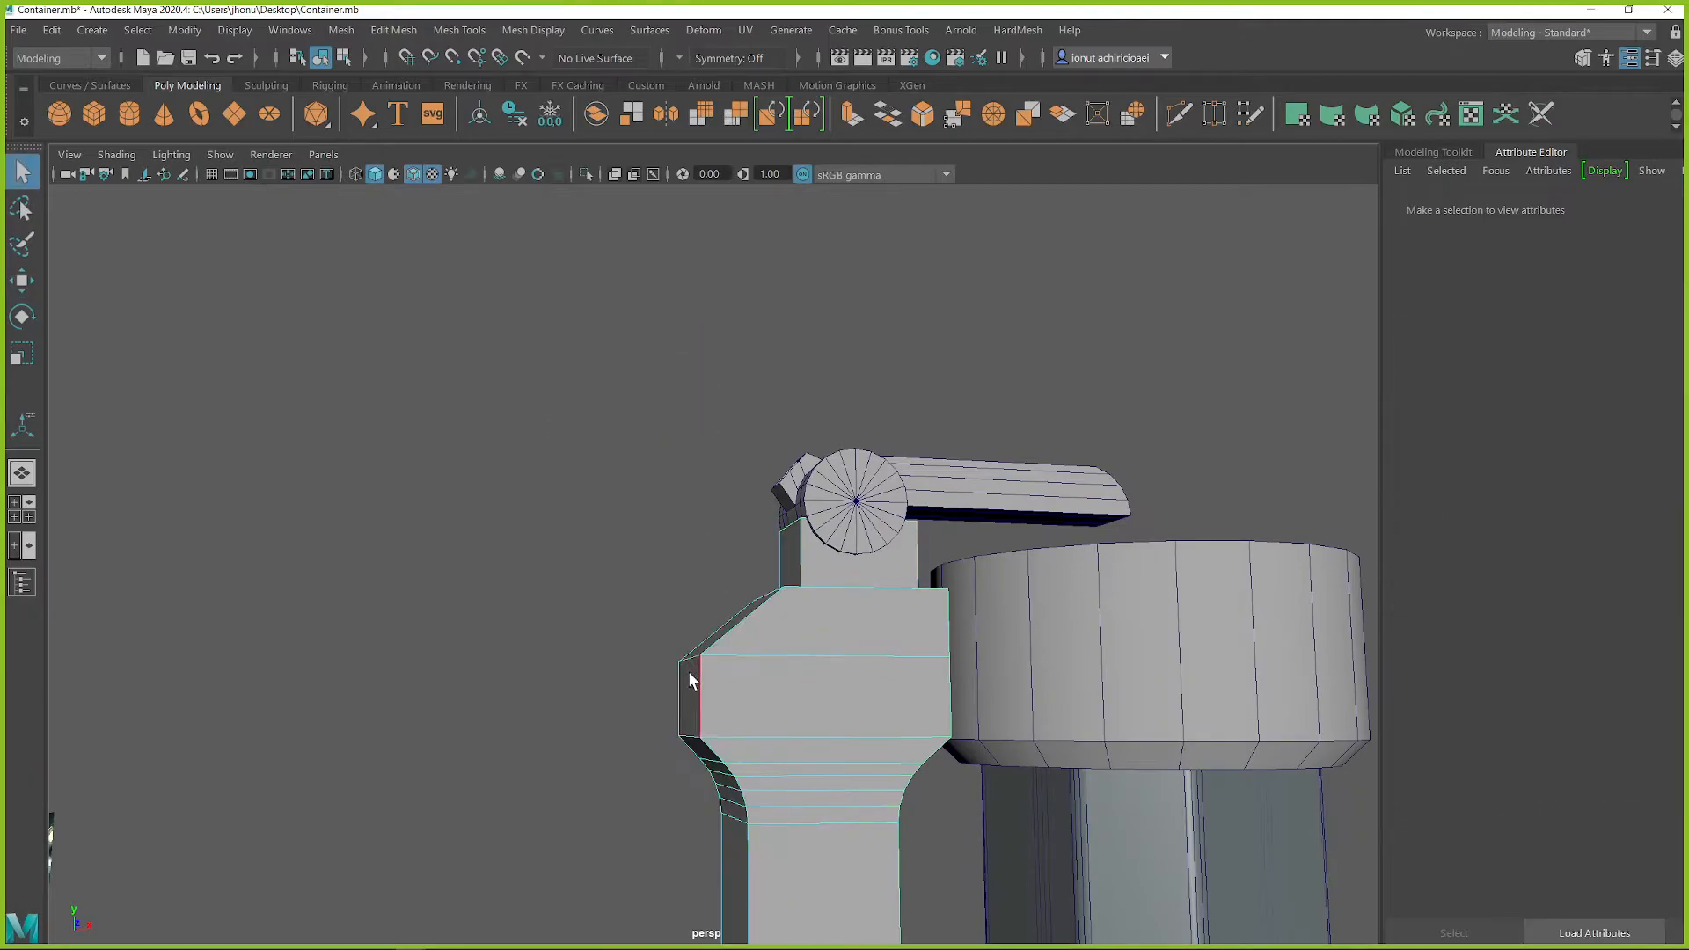
pyautogui.click(688, 658)
pyautogui.keyDown('alt'); pyautogui.moveTo(688, 658); pyautogui.dragTo(701, 678); pyautogui.keyUp('alt')
pyautogui.press('w')
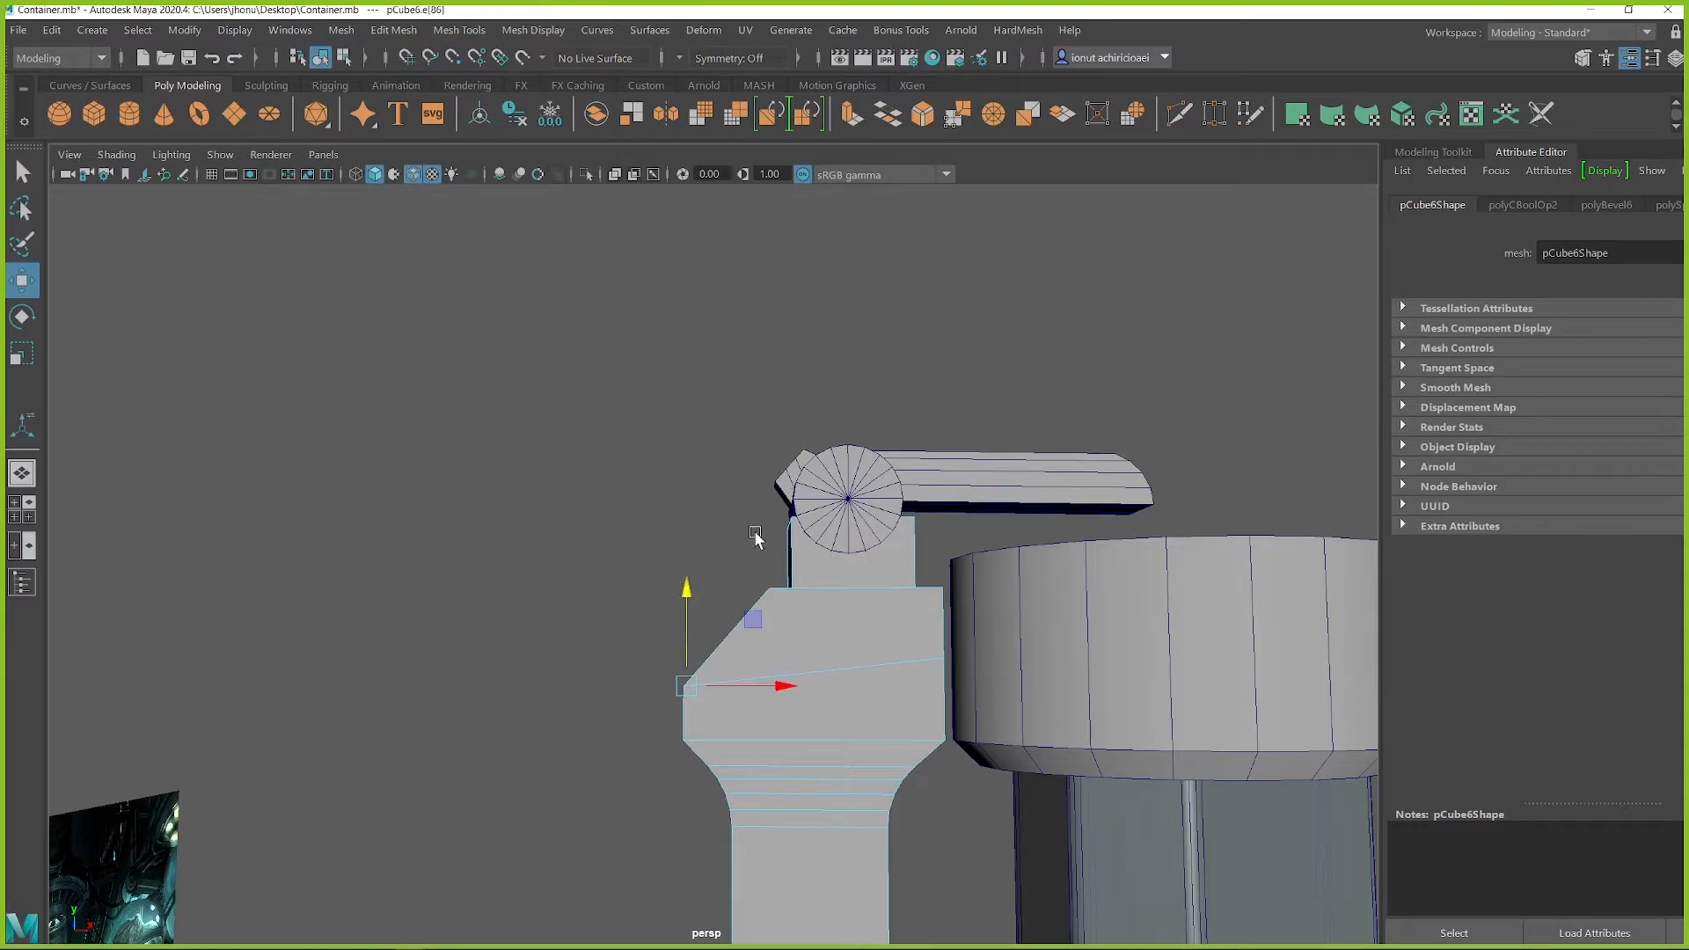
pyautogui.keyDown('alt'); pyautogui.moveTo(777, 605); pyautogui.dragTo(830, 561, button='middle'); pyautogui.keyUp('alt')
pyautogui.moveTo(829, 561)
pyautogui.keyDown('alt'); pyautogui.mouseDown()
pyautogui.moveTo(856, 554)
pyautogui.moveTo(841, 558)
pyautogui.mouseUp(); pyautogui.keyUp('alt')
pyautogui.scroll(-2, 886, 635)
pyautogui.scroll(-2, 886, 635)
pyautogui.keyDown('alt'); pyautogui.moveTo(886, 635); pyautogui.dragTo(856, 577, button='middle'); pyautogui.keyUp('alt')
pyautogui.keyDown('alt'); pyautogui.moveTo(856, 577); pyautogui.dragTo(919, 566); pyautogui.keyUp('alt')
pyautogui.scroll(6, 845, 520)
pyautogui.press('q')
pyautogui.moveTo(806, 396); pyautogui.dragTo(801, 445, button='right')
pyautogui.click(799, 436)
pyautogui.keyDown('alt'); pyautogui.moveTo(764, 360); pyautogui.dragTo(748, 477, button='middle'); pyautogui.keyUp('alt')
pyautogui.scroll(4, 840, 552)
pyautogui.keyDown('alt'); pyautogui.moveTo(841, 558); pyautogui.dragTo(1006, 559); pyautogui.keyUp('alt')
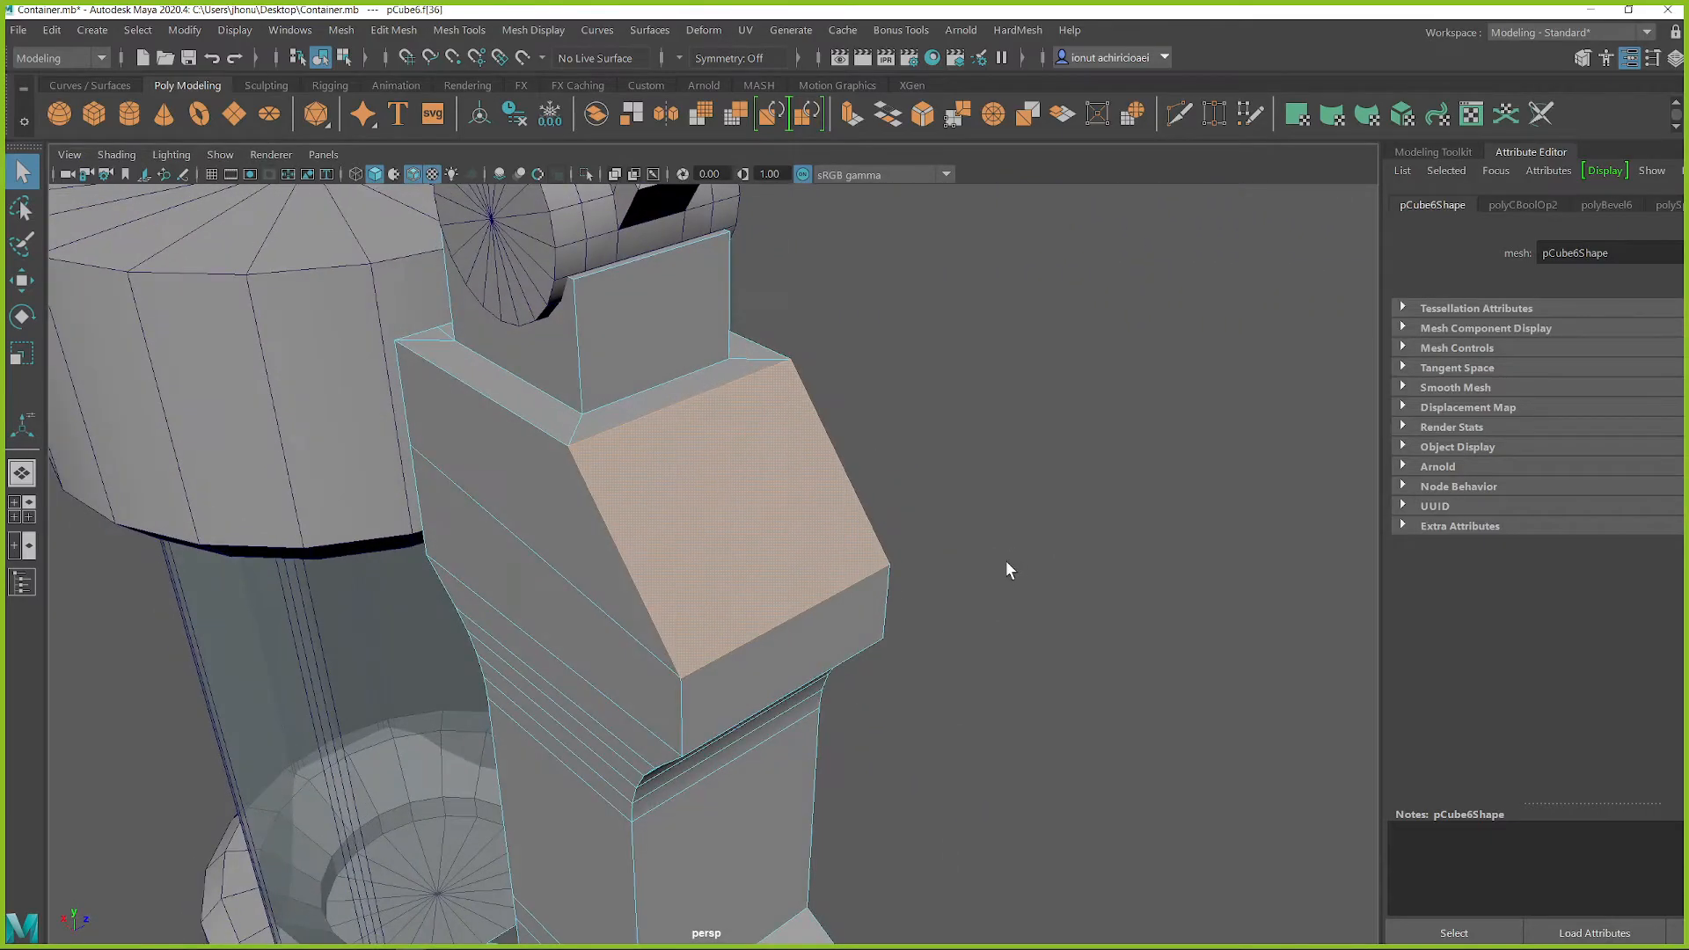
pyautogui.scroll(4, 1006, 559)
pyautogui.click(1022, 446)
# Step: Return to object selection and create a polygon cube
pyautogui.moveTo(1048, 410)
pyautogui.keyDown('shift'); pyautogui.mouseDown(button='right')
pyautogui.moveTo(1051, 458)
pyautogui.moveTo(1049, 411)
pyautogui.mouseUp(button='right'); pyautogui.keyUp('shift')
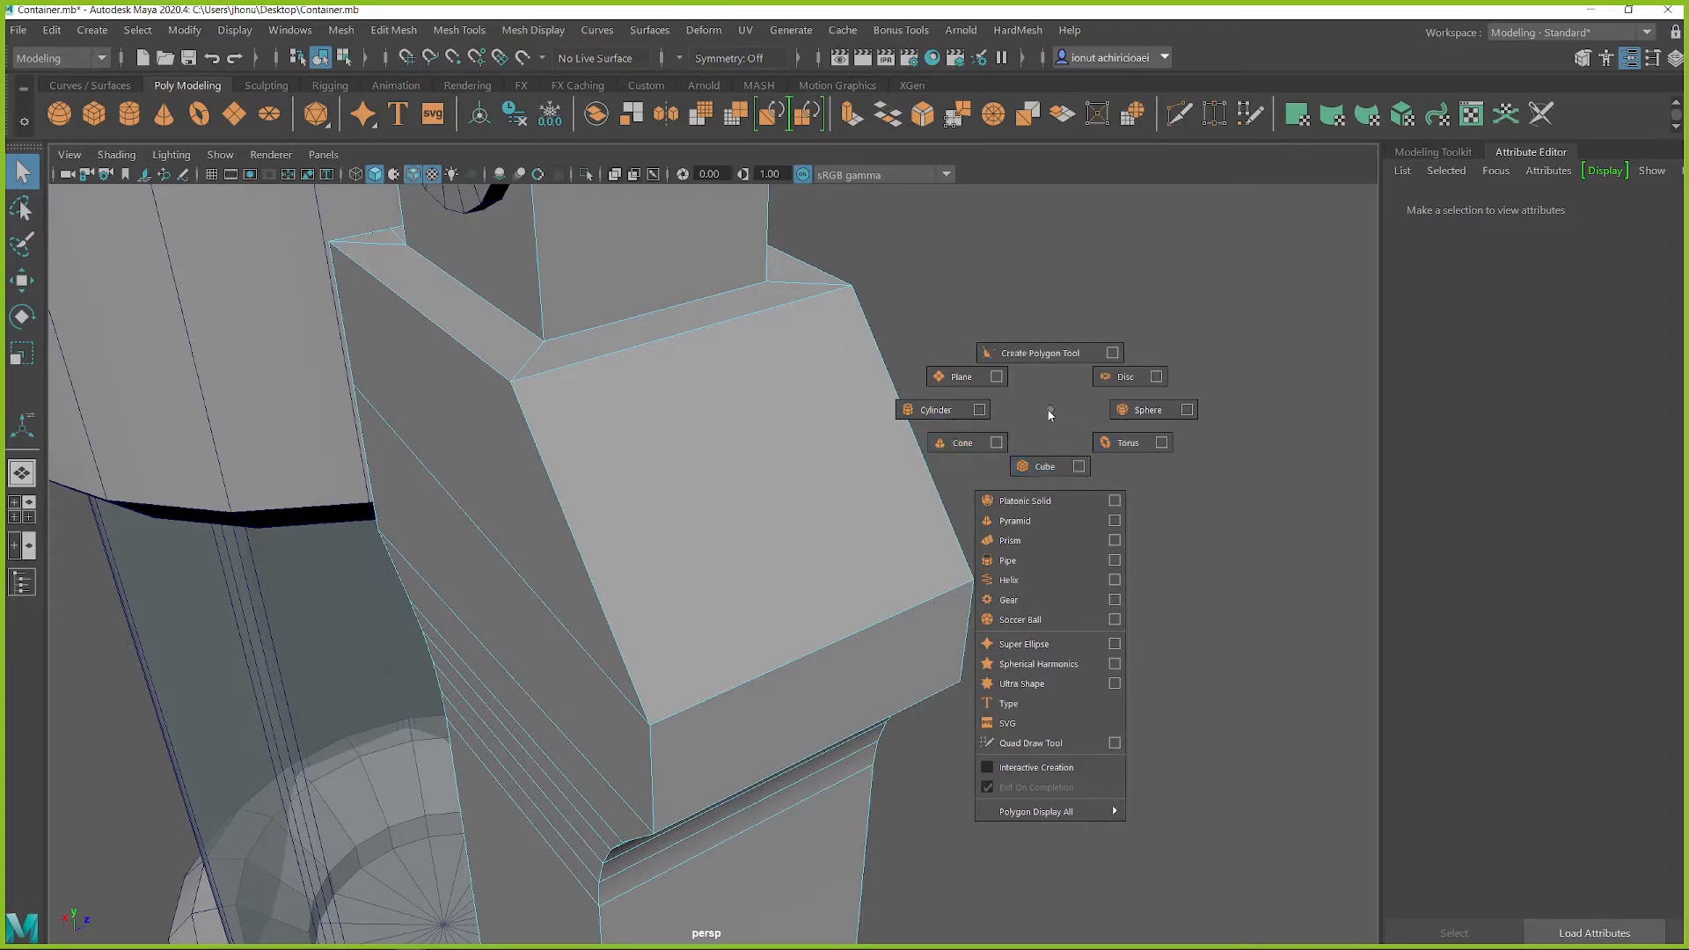
pyautogui.keyDown('shift'); pyautogui.moveTo(1049, 411); pyautogui.dragTo(1065, 495, button='right'); pyautogui.keyUp('shift')
pyautogui.click(915, 493)
pyautogui.click(1073, 440)
# Step: Scale the new cube uniformly to 7.518 and move it into the open space beside the housing's sloped shoulder
pyautogui.scroll(-5, 926, 577)
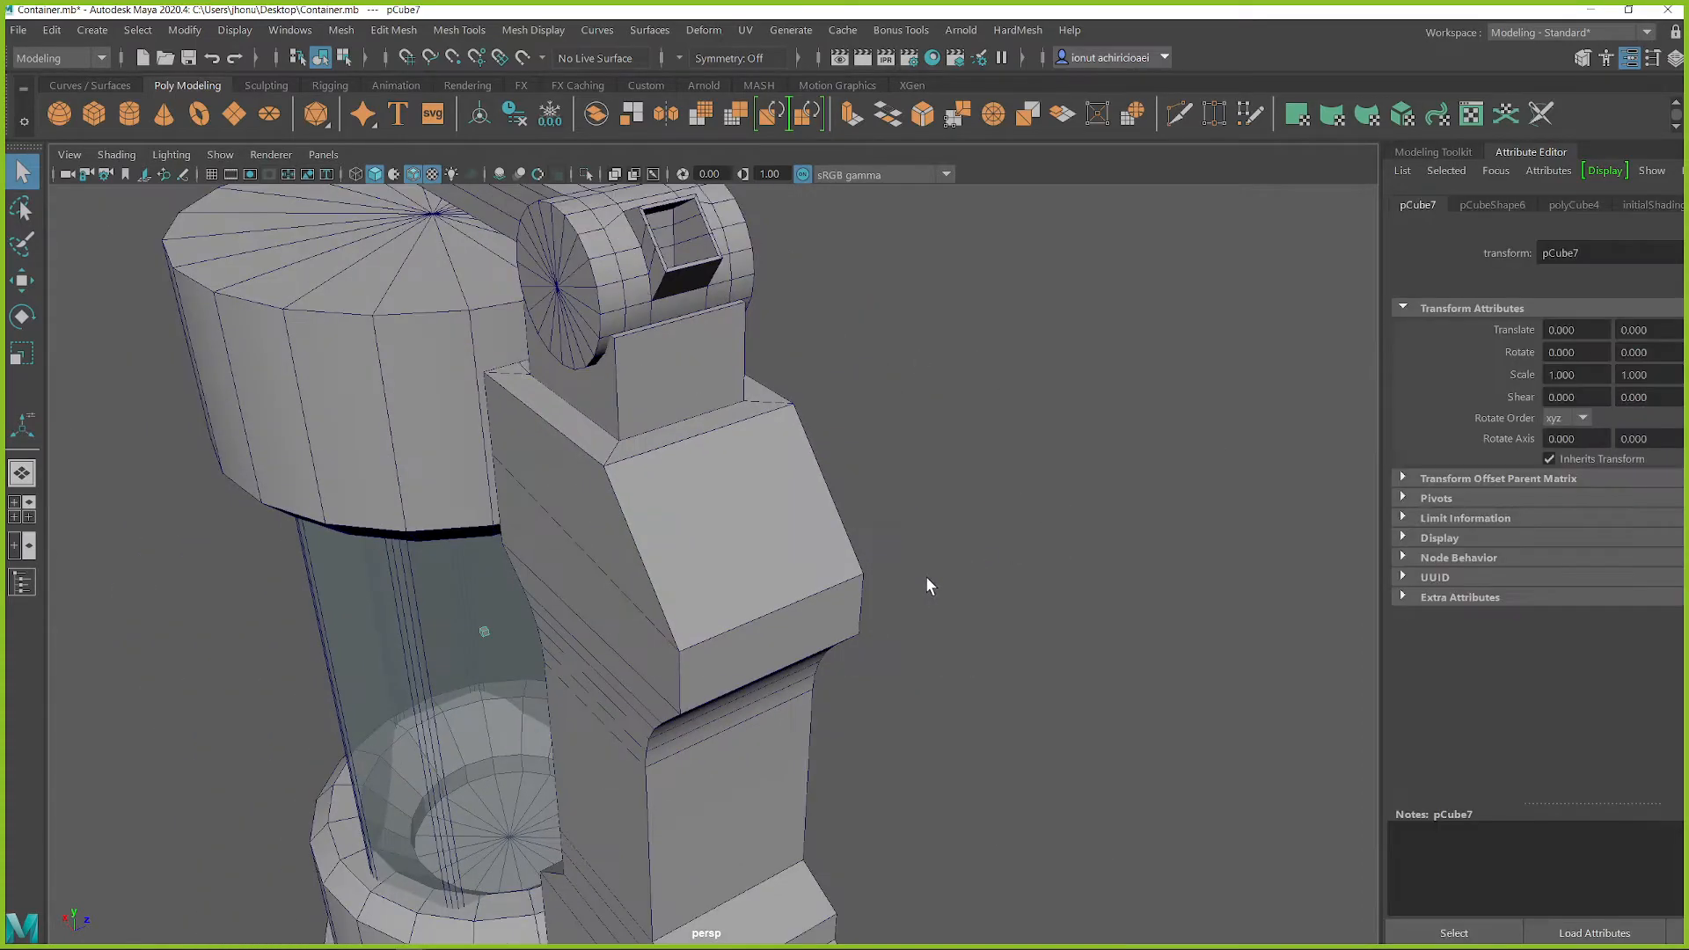
pyautogui.keyDown('alt'); pyautogui.moveTo(588, 563); pyautogui.dragTo(657, 597); pyautogui.keyUp('alt')
pyautogui.press('w')
pyautogui.press('r')
pyautogui.moveTo(409, 696); pyautogui.dragTo(443, 706)
pyautogui.press('w')
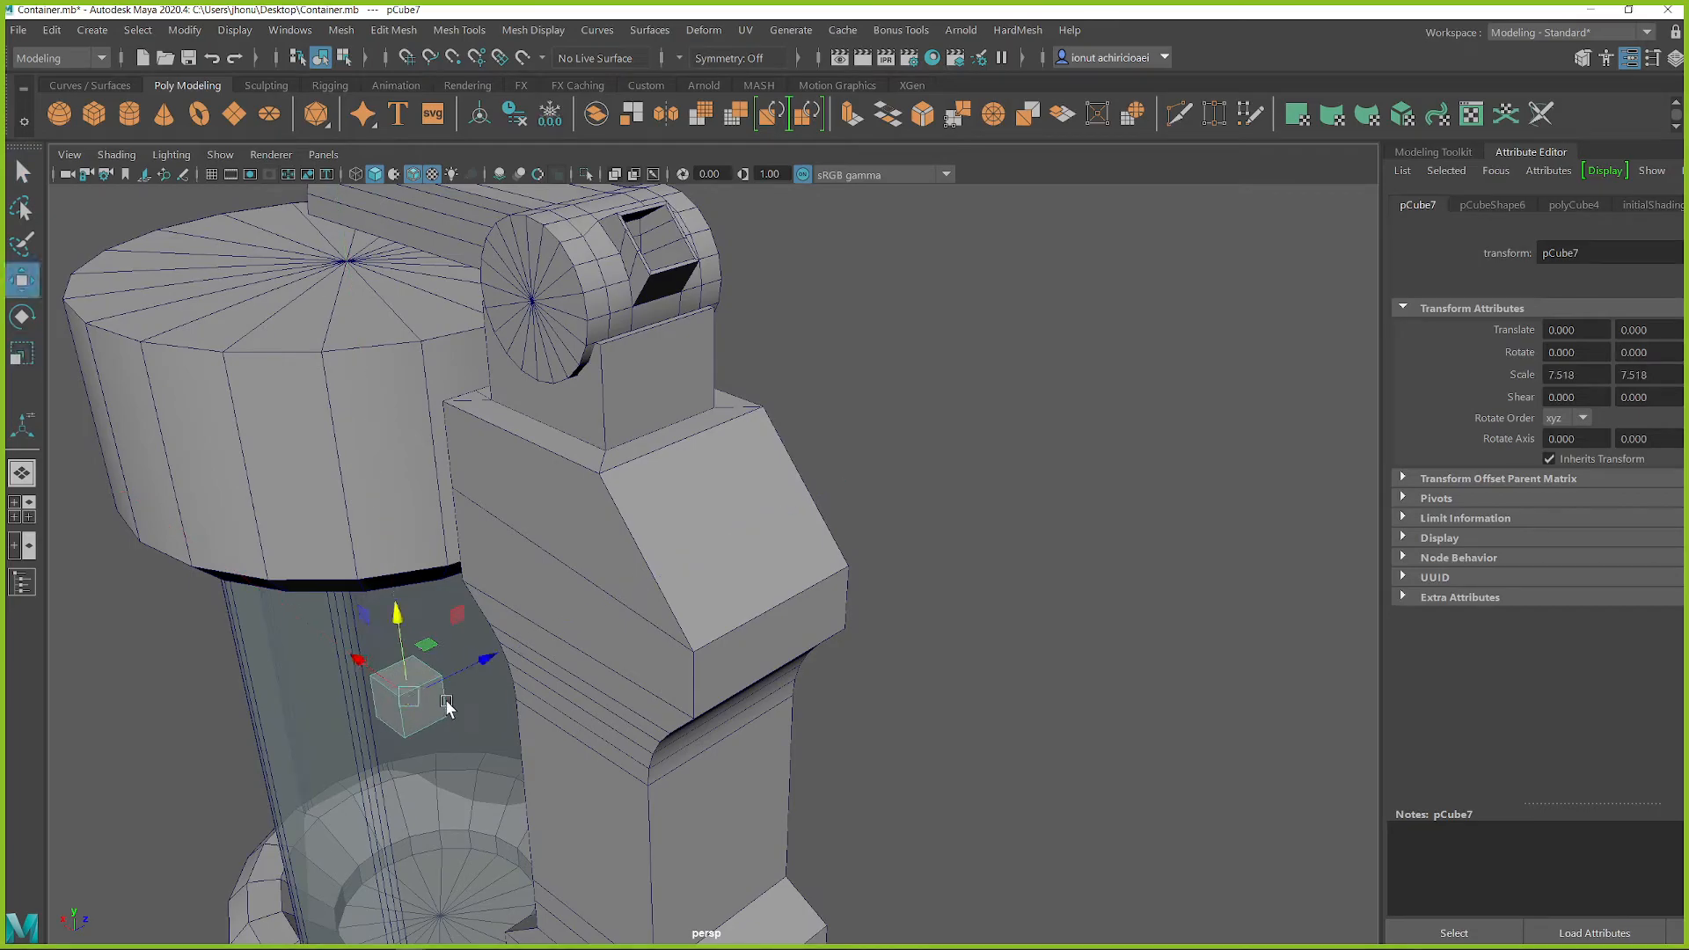
pyautogui.keyDown('alt'); pyautogui.moveTo(388, 636); pyautogui.dragTo(914, 346); pyautogui.keyUp('alt')
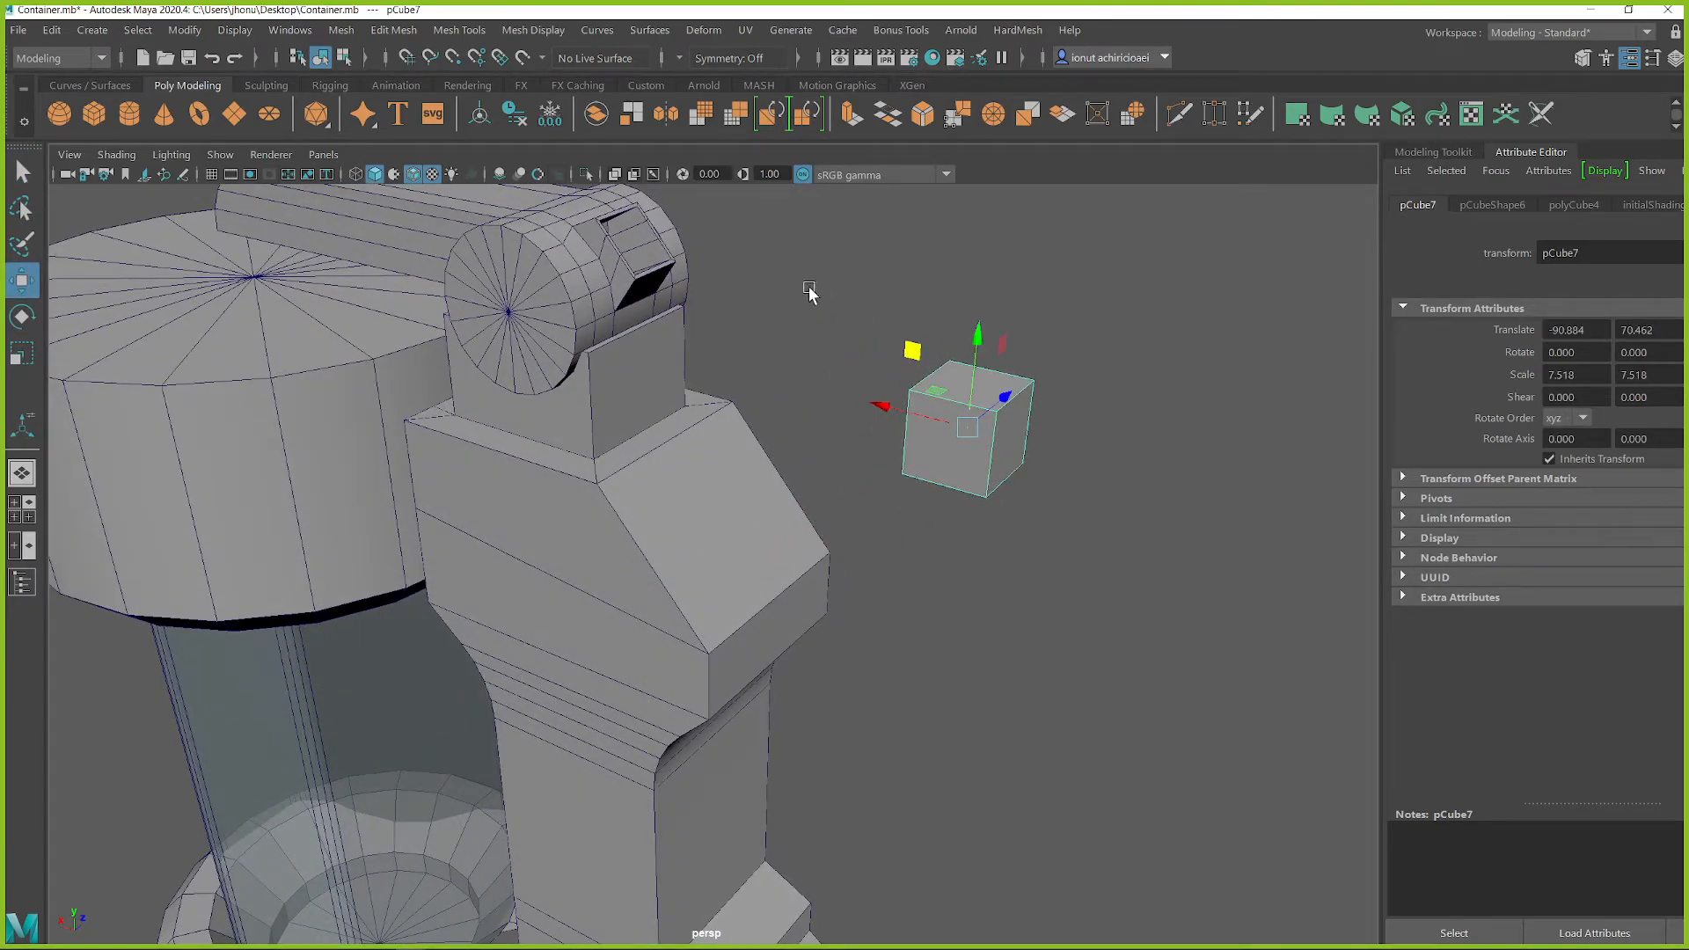
# Step: Add the Snap Together Tool to the Poly Modeling shelf
pyautogui.click(93, 31)
pyautogui.moveTo(58, 32)
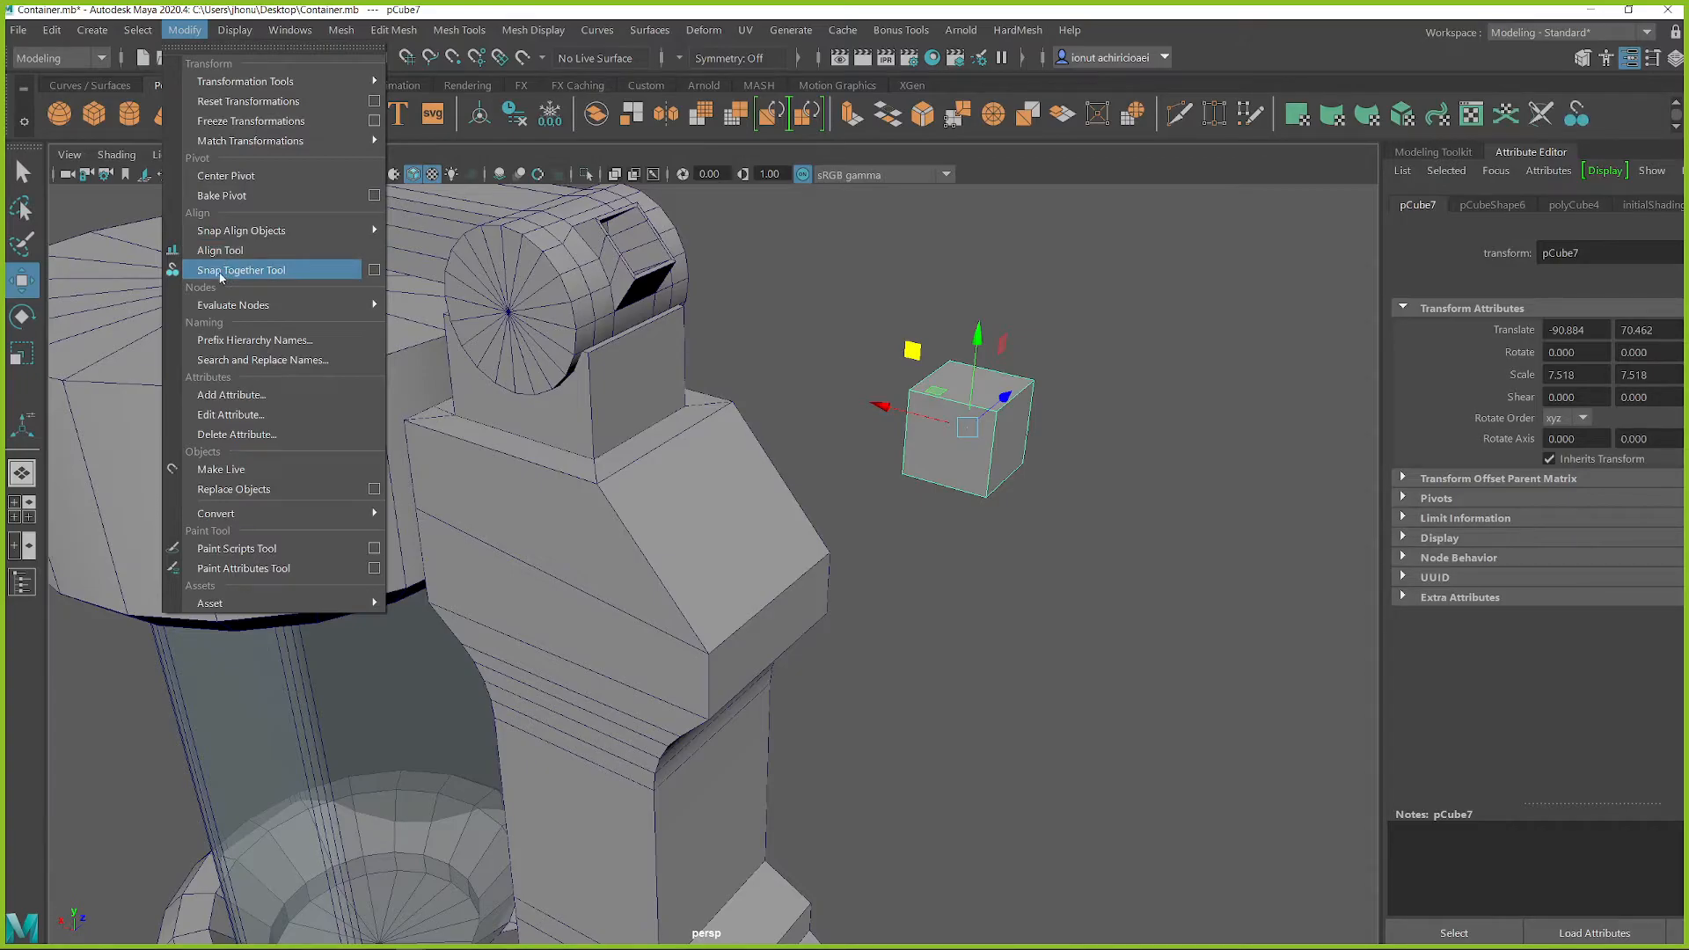
pyautogui.click(92, 86)
pyautogui.click(179, 86)
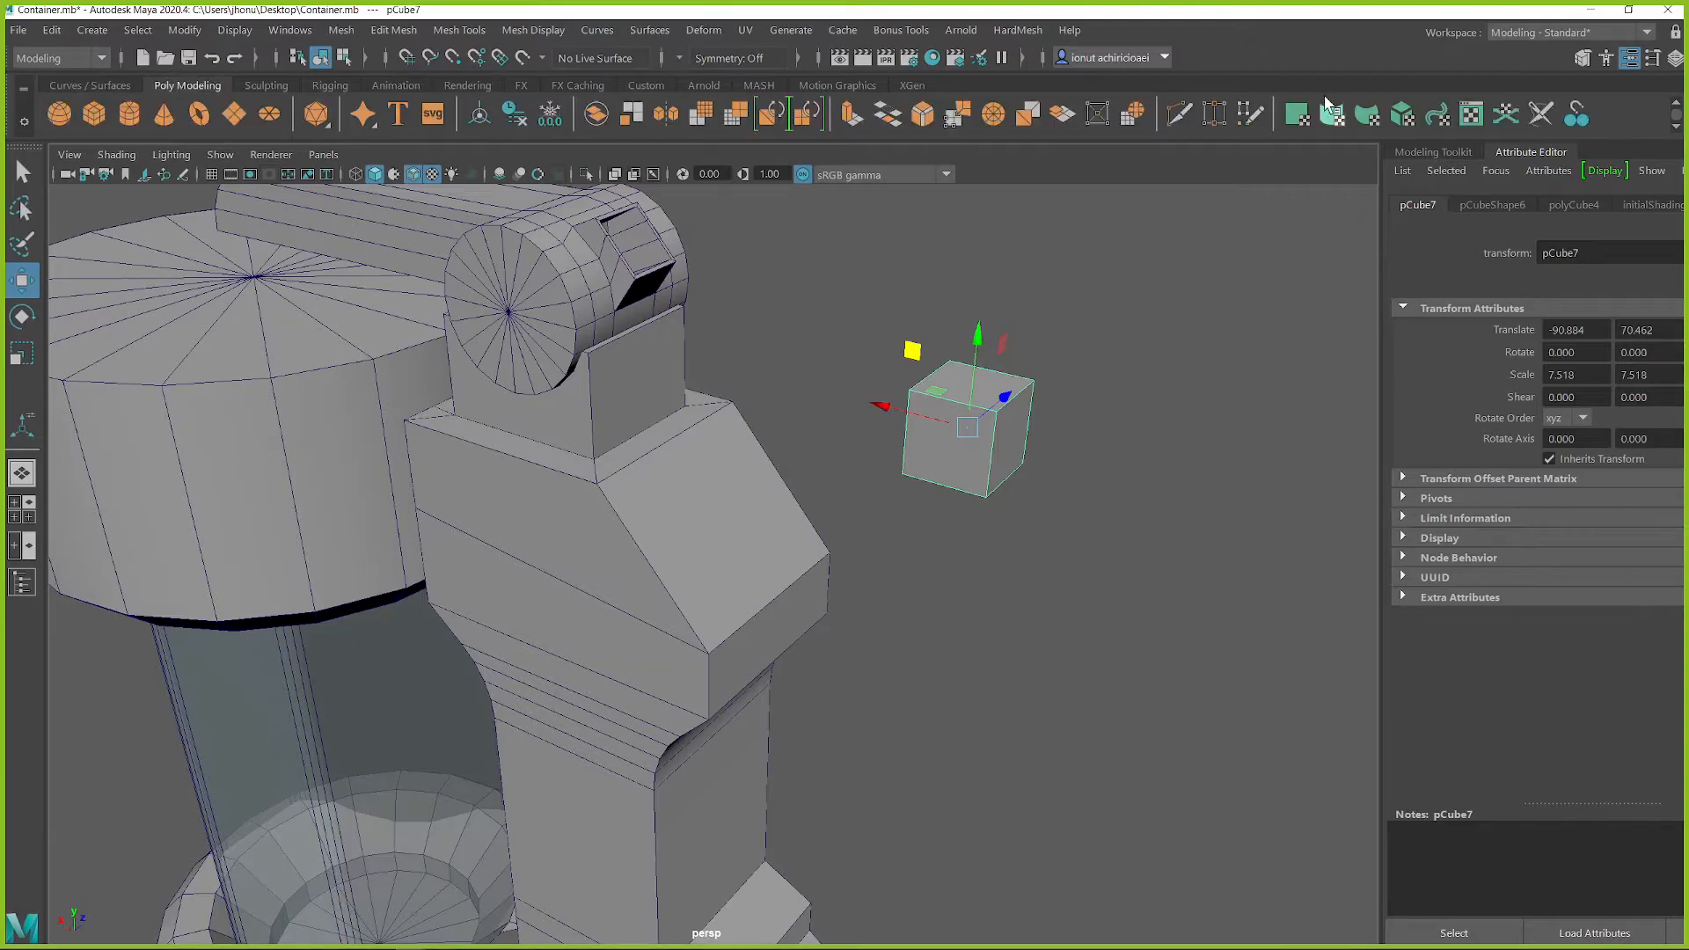
# Step: Snap the cube onto the housing's sloped shoulder face with the Snap Together Tool and select the cube
pyautogui.click(1577, 115)
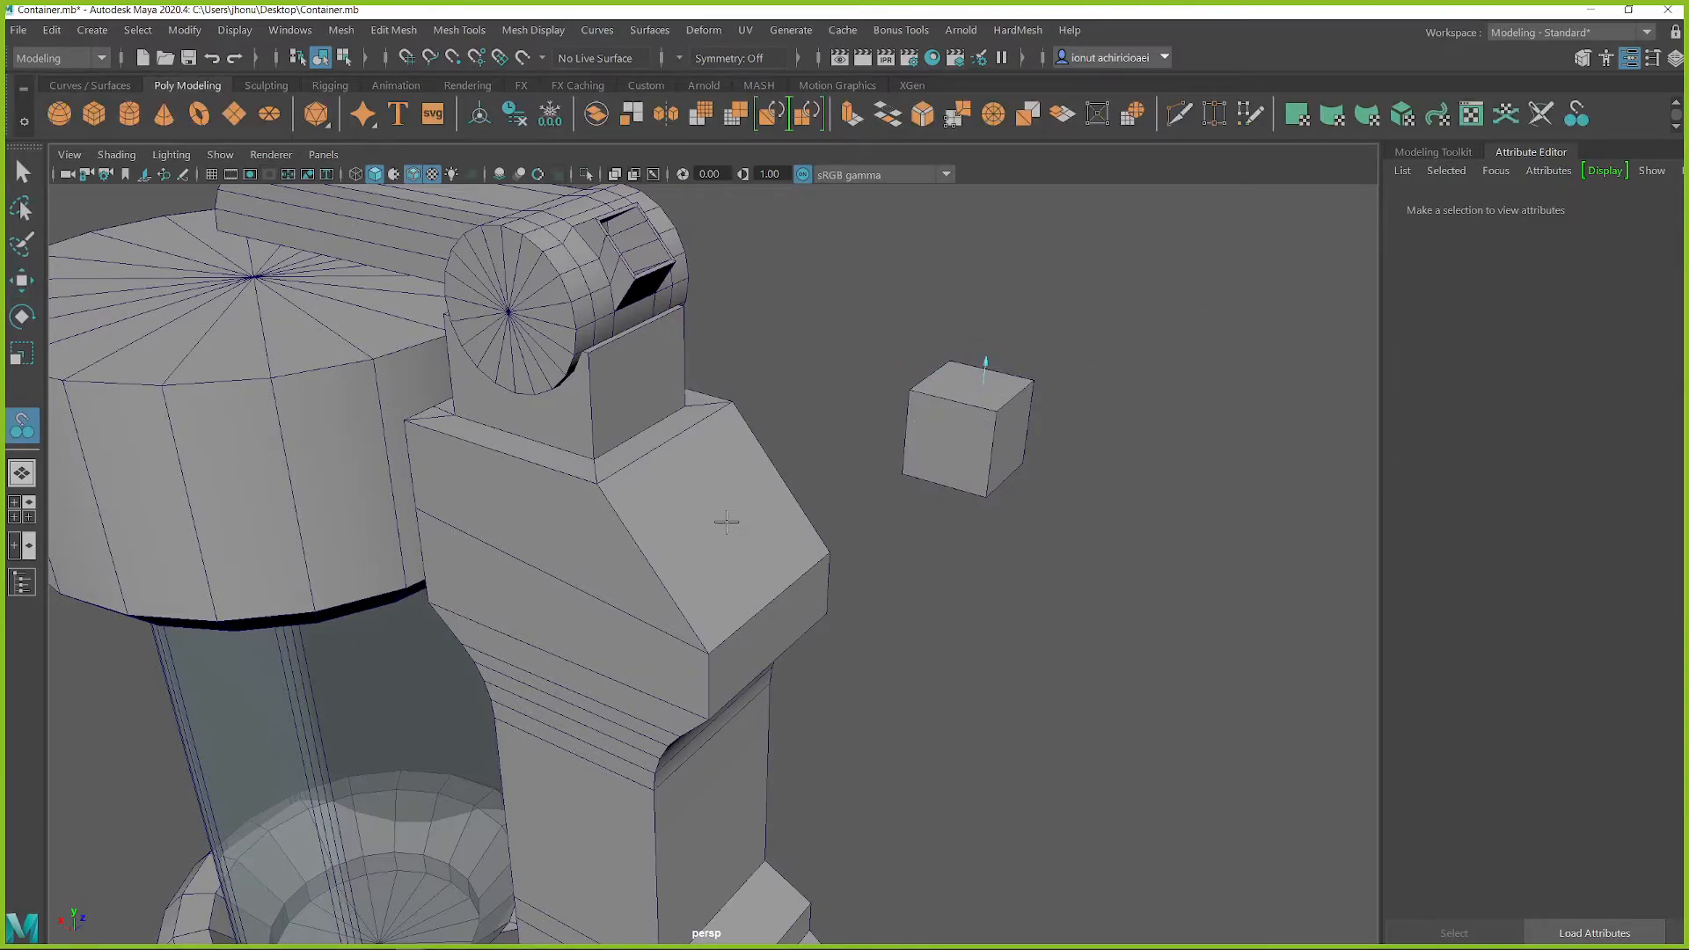
pyautogui.click(925, 574)
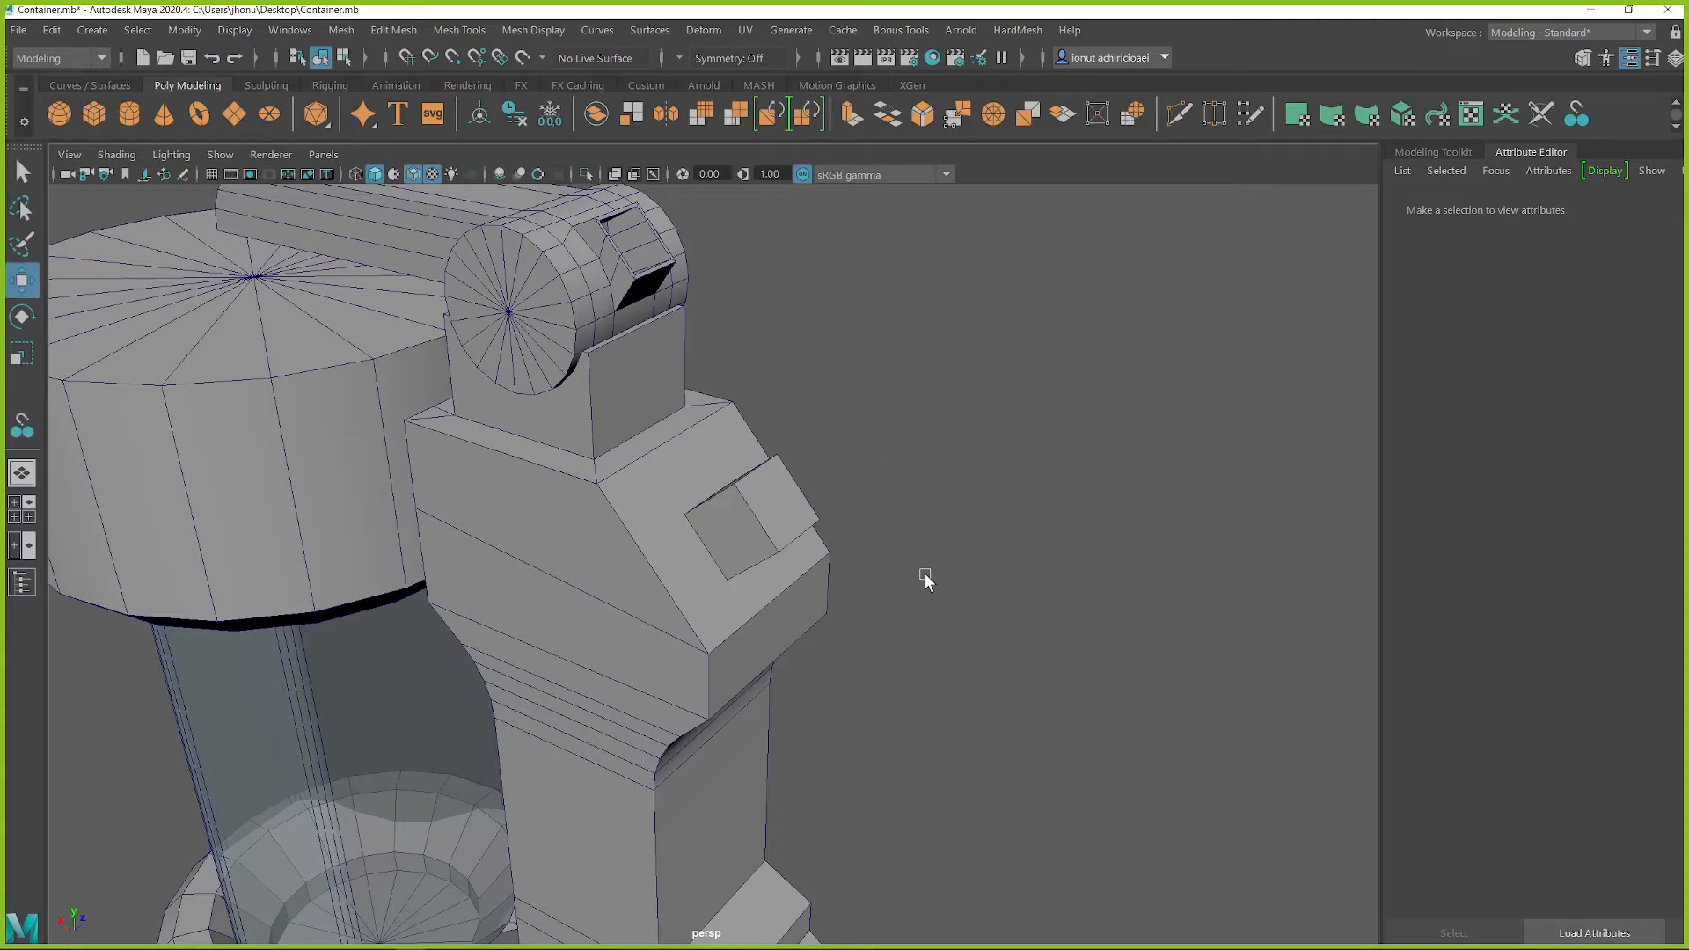
pyautogui.press('q')
pyautogui.click(762, 517)
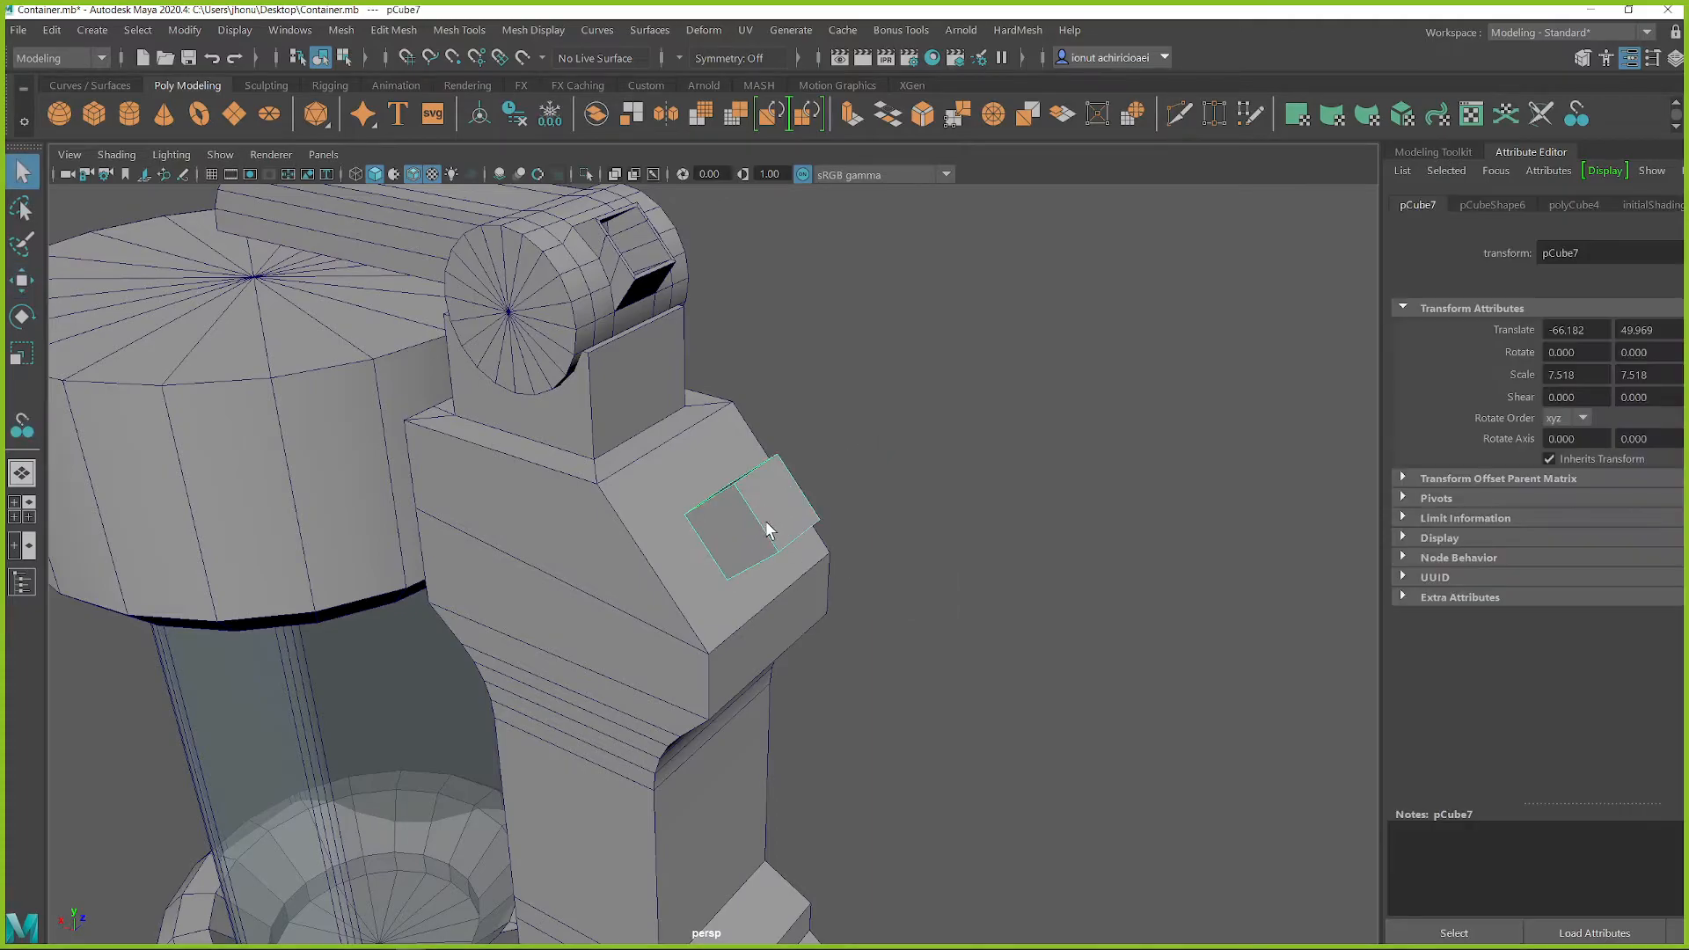
# Step: Reposition the snapped cube on the housing's sloped shoulder and bevel its corner edges to give it an octagonal outline
pyautogui.scroll(4, 764, 520)
pyautogui.press('w')
pyautogui.moveTo(685, 416); pyautogui.dragTo(821, 452)
pyautogui.moveTo(820, 394); pyautogui.dragTo(832, 346, button='right')
pyautogui.click(855, 451)
pyautogui.keyDown('alt'); pyautogui.moveTo(858, 453); pyautogui.dragTo(1052, 479); pyautogui.keyUp('alt')
pyautogui.keyDown('shift'); pyautogui.click(737, 526); pyautogui.keyUp('shift')
pyautogui.keyDown('alt'); pyautogui.moveTo(1012, 599); pyautogui.dragTo(814, 547); pyautogui.keyUp('alt')
pyautogui.keyDown('shift'); pyautogui.click(841, 562); pyautogui.keyUp('shift')
pyautogui.keyDown('shift'); pyautogui.moveTo(772, 468); pyautogui.dragTo(869, 466, button='right'); pyautogui.keyUp('shift')
pyautogui.keyDown('alt'); pyautogui.moveTo(871, 470); pyautogui.dragTo(928, 475); pyautogui.keyUp('alt')
pyautogui.moveTo(928, 475); pyautogui.dragTo(739, 475, button='middle')
pyautogui.keyDown('alt'); pyautogui.moveTo(739, 476); pyautogui.dragTo(919, 521); pyautogui.keyUp('alt')
pyautogui.press('q')
pyautogui.moveTo(767, 486); pyautogui.dragTo(860, 366, button='right')
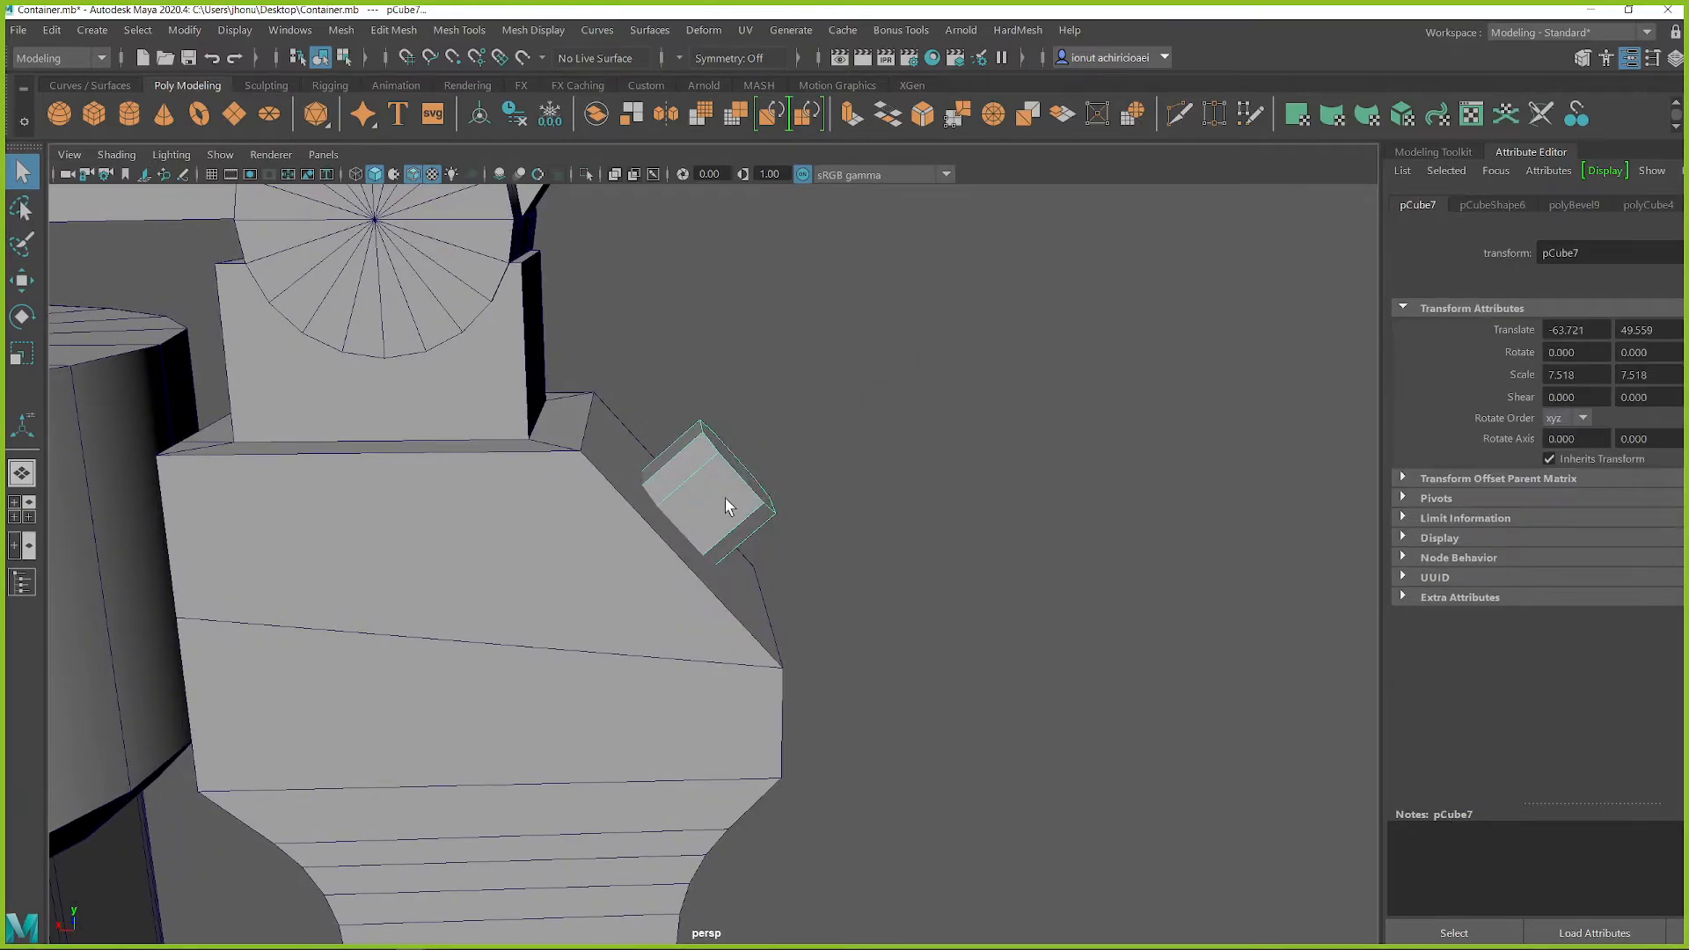
# Step: Shift the octagonal block against the shoulder and inset the housing's sloped face around it with a scaled-down extrusion
pyautogui.press('w')
pyautogui.moveTo(621, 450); pyautogui.dragTo(591, 552)
pyautogui.press('q')
pyautogui.click(685, 456)
pyautogui.moveTo(675, 394); pyautogui.dragTo(676, 454, button='right')
pyautogui.click(678, 457)
pyautogui.press('r')
pyautogui.keyDown('shift'); pyautogui.moveTo(770, 516); pyautogui.dragTo(844, 494); pyautogui.keyUp('shift')
pyautogui.scroll(4, 728, 493)
pyautogui.press('w')
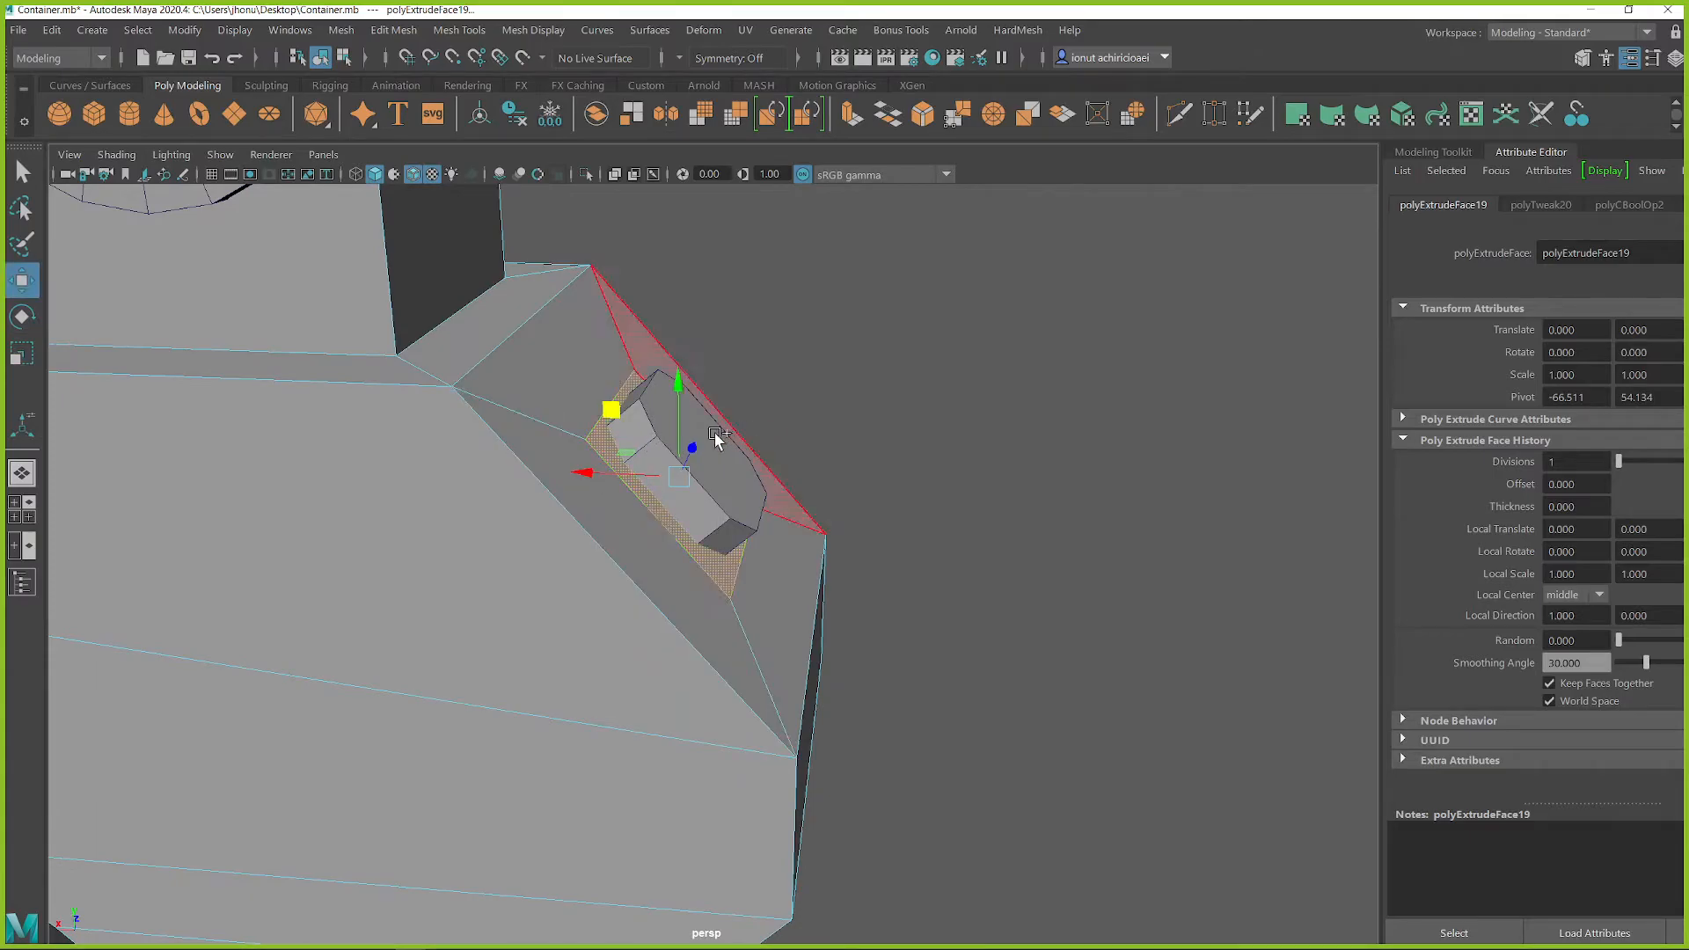
# Step: Extrude the shoulder's inset face outward into a raised block and bevel the block's corner edges into an octagon
pyautogui.keyDown('shift'); pyautogui.moveTo(802, 356); pyautogui.dragTo(803, 290, button='right'); pyautogui.keyUp('shift')
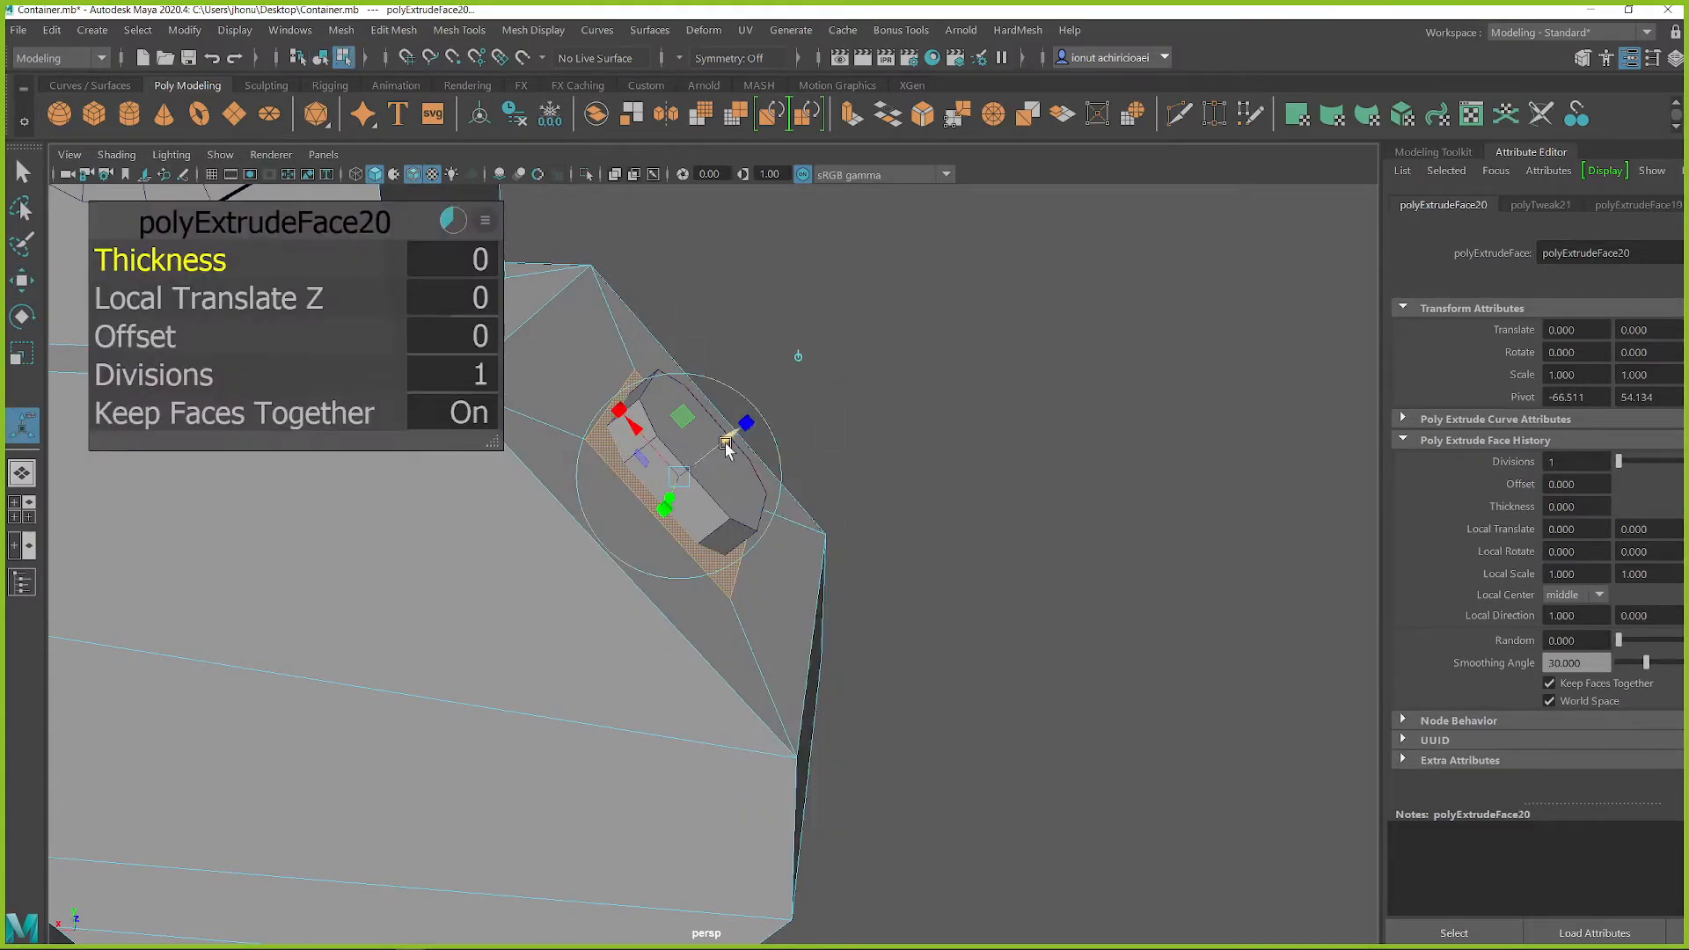
pyautogui.moveTo(734, 431); pyautogui.dragTo(845, 375)
pyautogui.press('q')
pyautogui.moveTo(695, 395); pyautogui.dragTo(694, 344, button='right')
pyautogui.click(783, 531)
pyautogui.keyDown('shift'); pyautogui.moveTo(716, 479); pyautogui.dragTo(804, 482, button='right'); pyautogui.keyUp('shift')
pyautogui.keyDown('alt'); pyautogui.moveTo(805, 482); pyautogui.dragTo(765, 483); pyautogui.keyUp('alt')
pyautogui.moveTo(765, 483)
pyautogui.mouseDown(button='middle')
pyautogui.moveTo(872, 488)
pyautogui.moveTo(727, 491)
pyautogui.moveTo(750, 492)
pyautogui.mouseUp(button='middle')
pyautogui.keyDown('alt'); pyautogui.moveTo(762, 489); pyautogui.dragTo(838, 465); pyautogui.keyUp('alt')
# Step: Merge the leftover inset vertices around the octagonal block into the sloped face's corners with Target Weld
pyautogui.moveTo(907, 362); pyautogui.dragTo(802, 359, button='right')
pyautogui.click(565, 427)
pyautogui.keyDown('alt'); pyautogui.moveTo(686, 488); pyautogui.dragTo(635, 512); pyautogui.keyUp('alt')
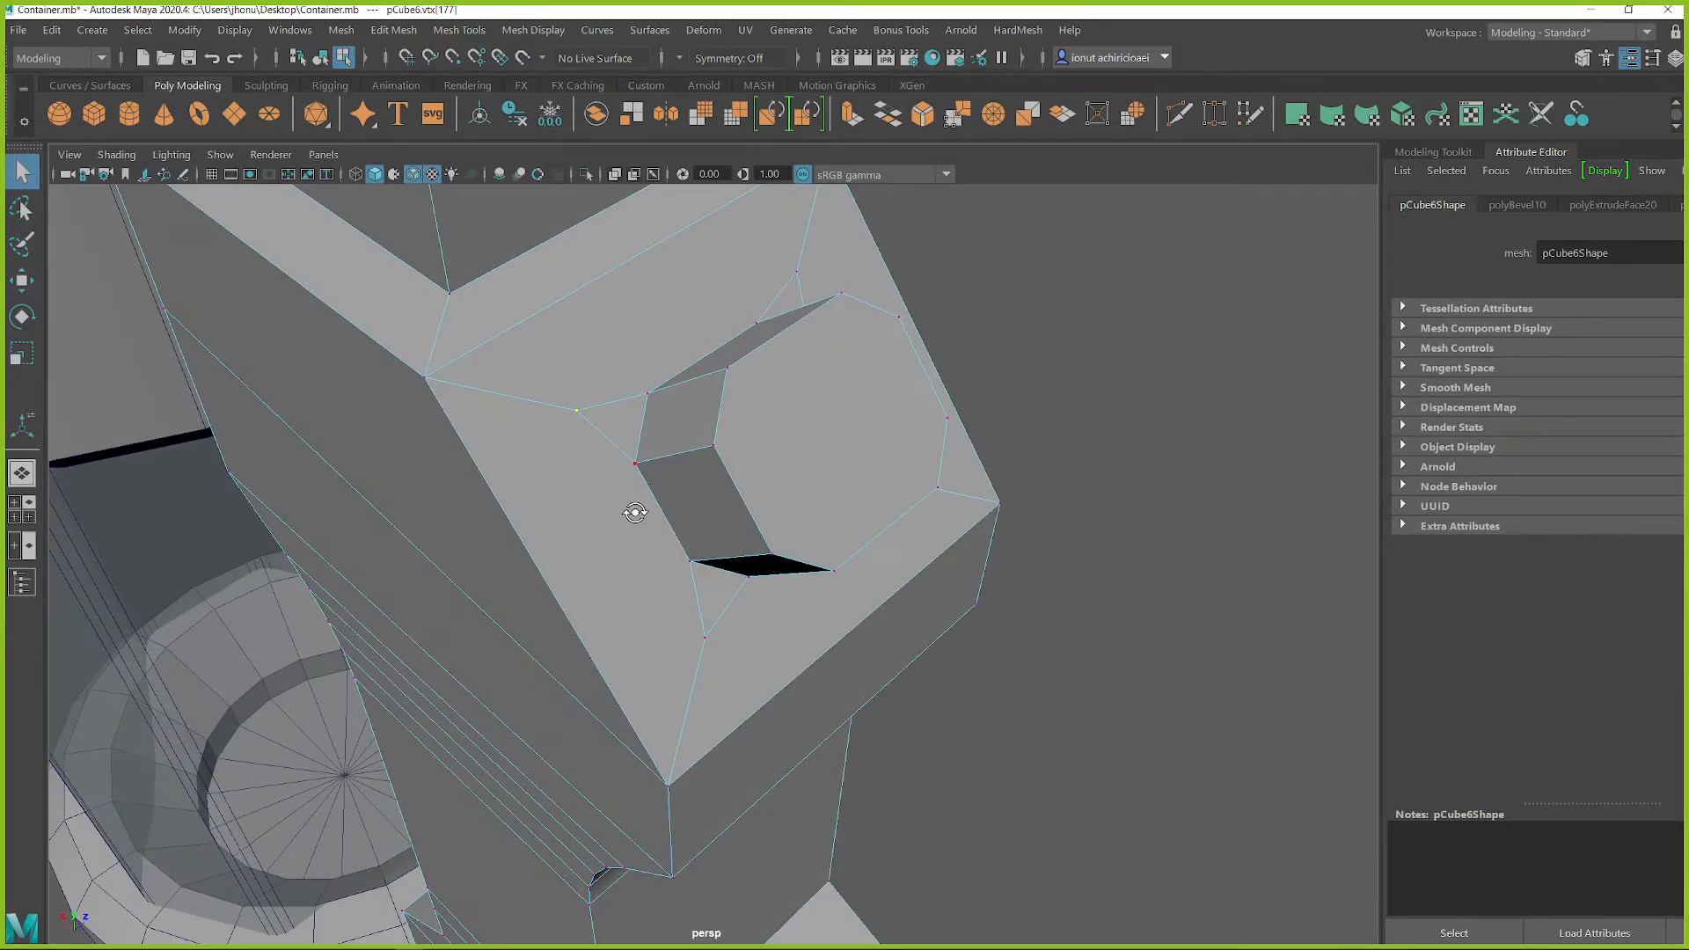
pyautogui.click(1582, 58)
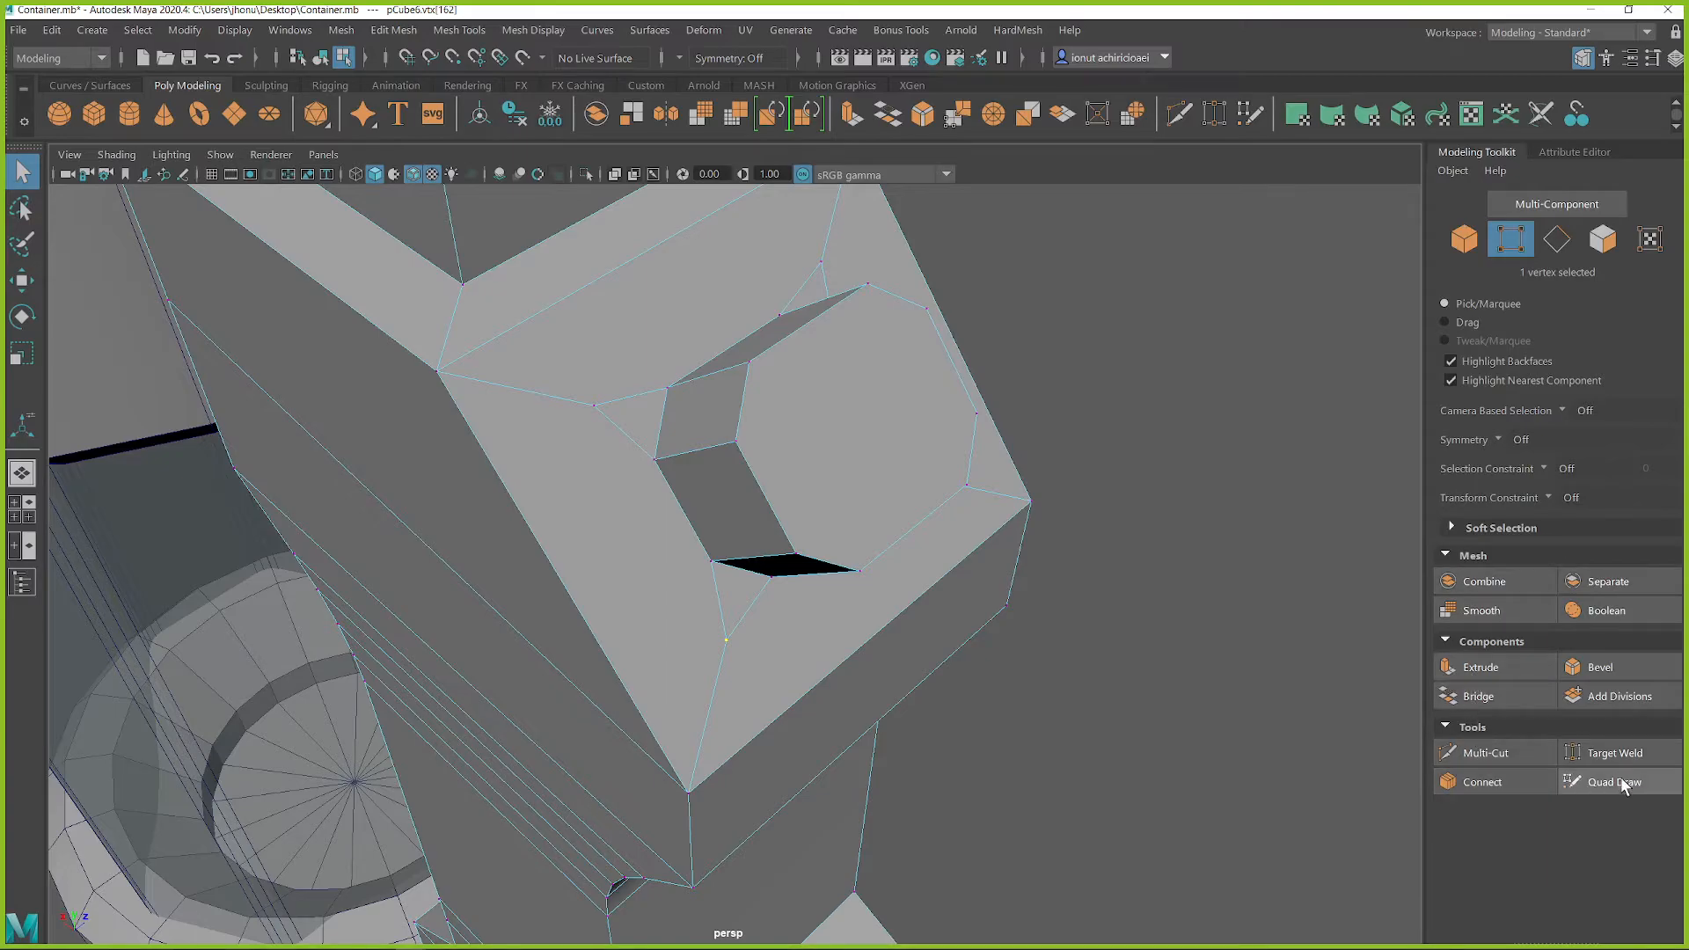
pyautogui.click(1602, 754)
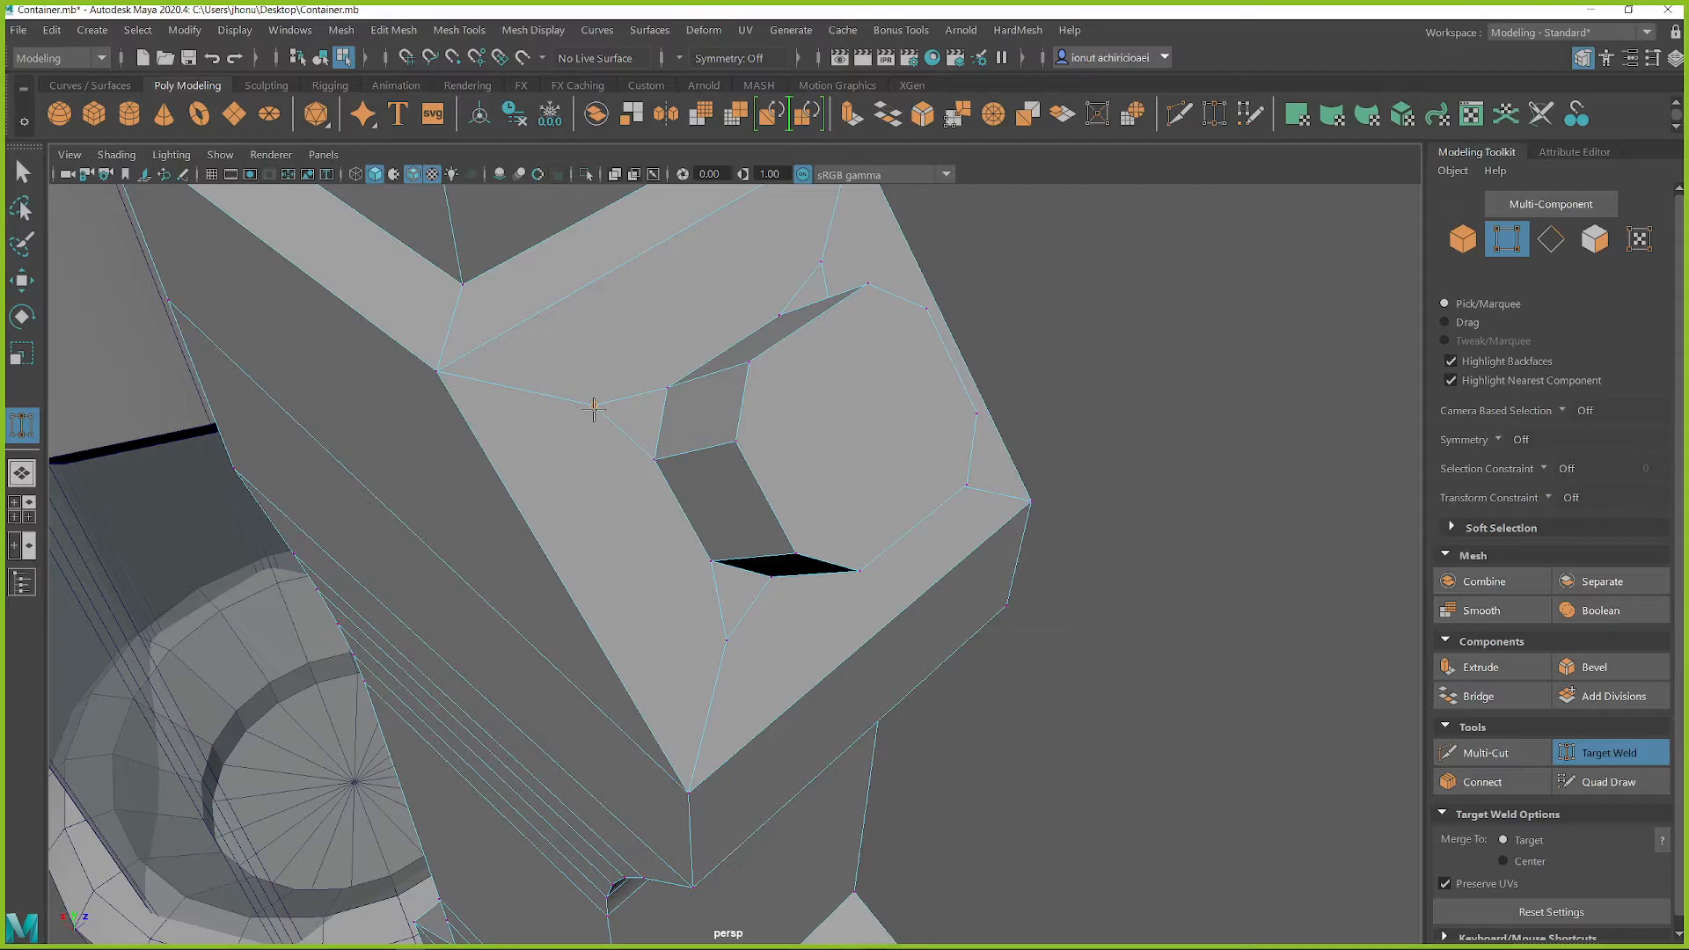
pyautogui.moveTo(410, 367); pyautogui.dragTo(411, 367)
pyautogui.keyDown('alt'); pyautogui.moveTo(802, 302); pyautogui.dragTo(776, 427, button='middle'); pyautogui.keyUp('alt')
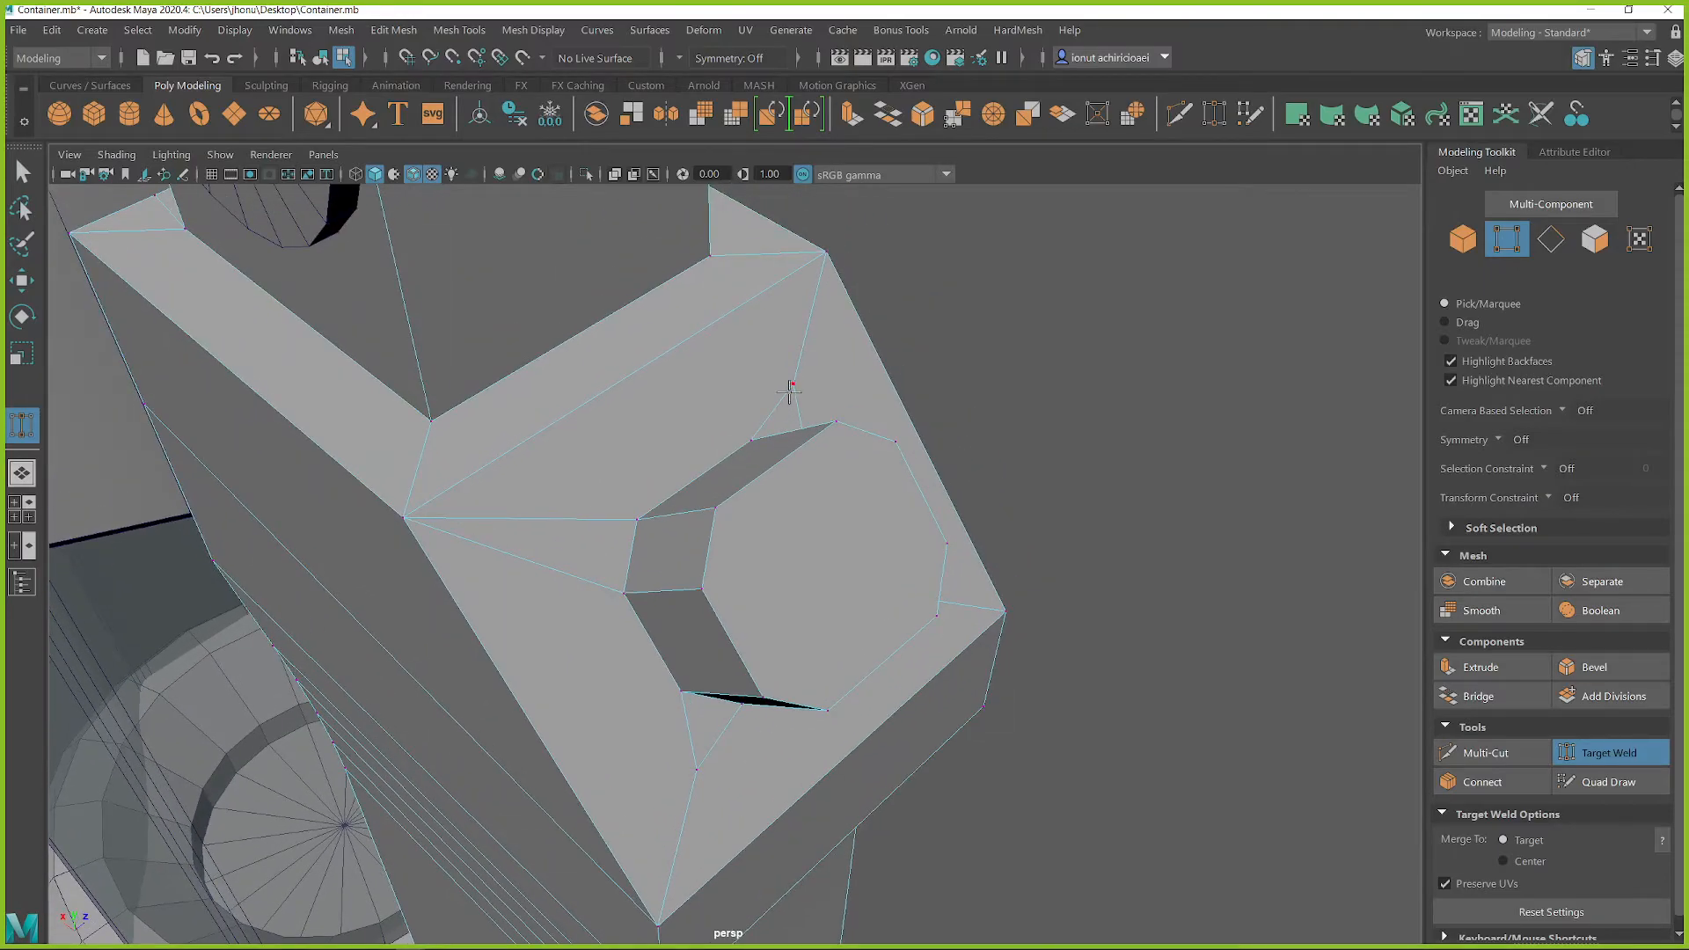
pyautogui.moveTo(823, 251); pyautogui.dragTo(825, 252)
pyautogui.keyDown('alt'); pyautogui.moveTo(933, 571); pyautogui.dragTo(806, 475); pyautogui.keyUp('alt')
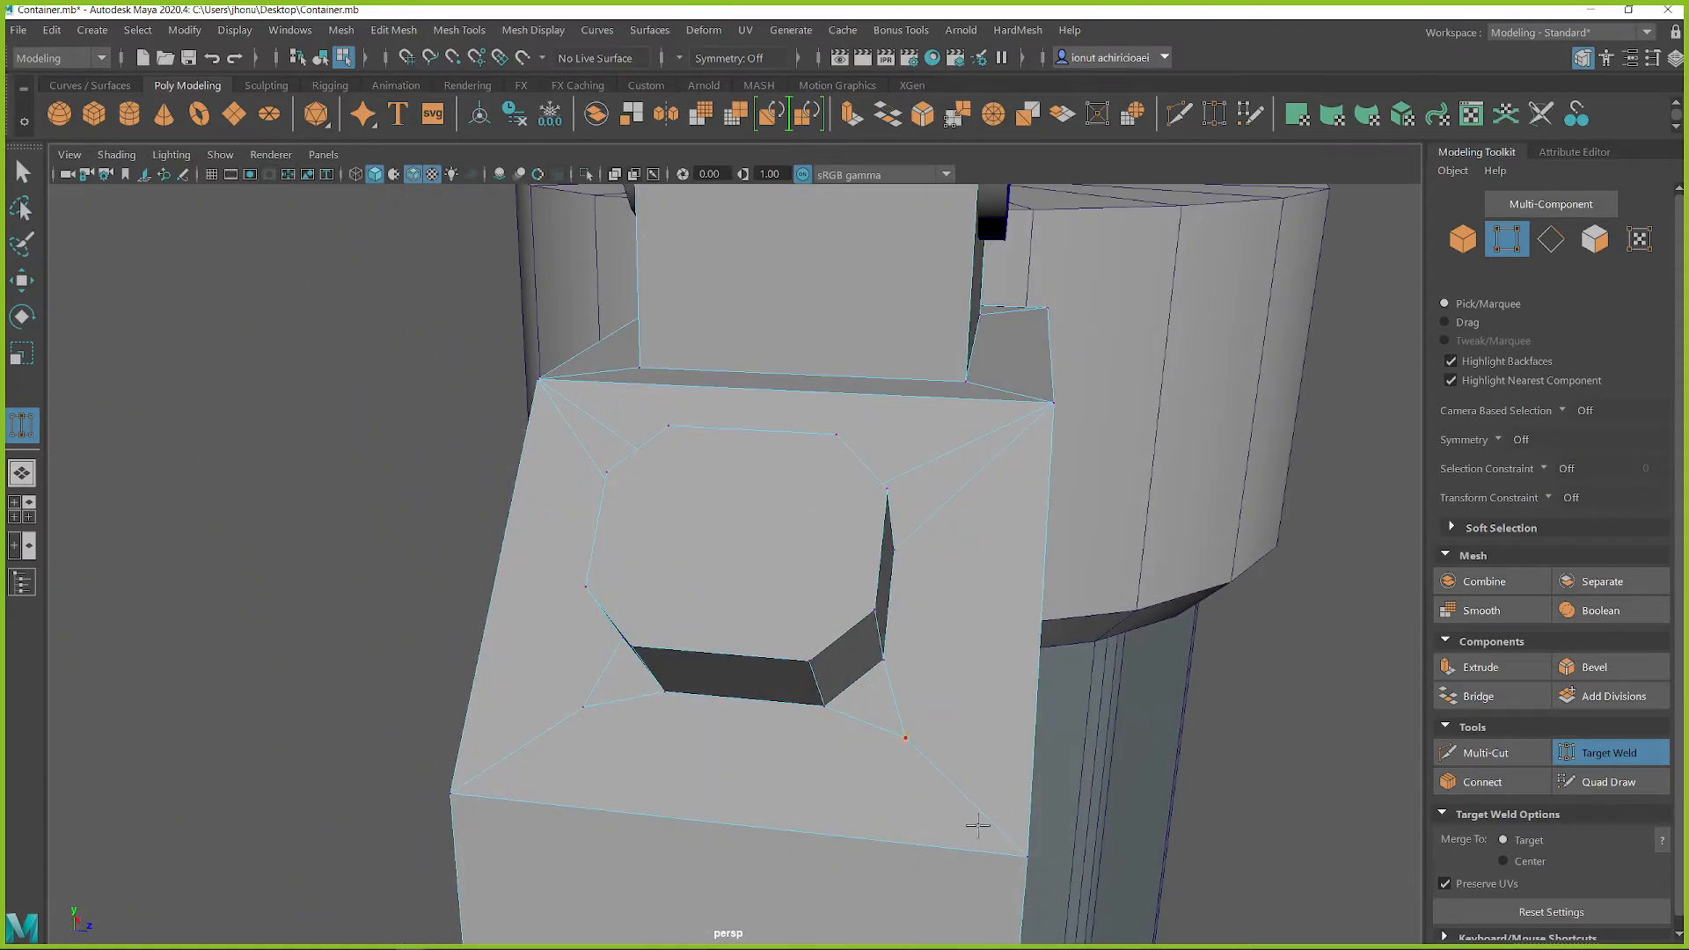
pyautogui.moveTo(454, 787); pyautogui.dragTo(453, 791)
pyautogui.keyDown('alt'); pyautogui.moveTo(453, 791); pyautogui.dragTo(724, 603); pyautogui.keyUp('alt')
# Step: Set the move axis to Component and move the octagonal block's front face along its normal
pyautogui.press('q')
pyautogui.moveTo(767, 395); pyautogui.dragTo(773, 460, button='right')
pyautogui.click(785, 524)
pyautogui.press('w')
pyautogui.moveTo(785, 525)
pyautogui.keyDown('alt'); pyautogui.mouseDown()
pyautogui.moveTo(843, 522)
pyautogui.moveTo(845, 501)
pyautogui.moveTo(891, 561)
pyautogui.mouseUp(); pyautogui.keyUp('alt')
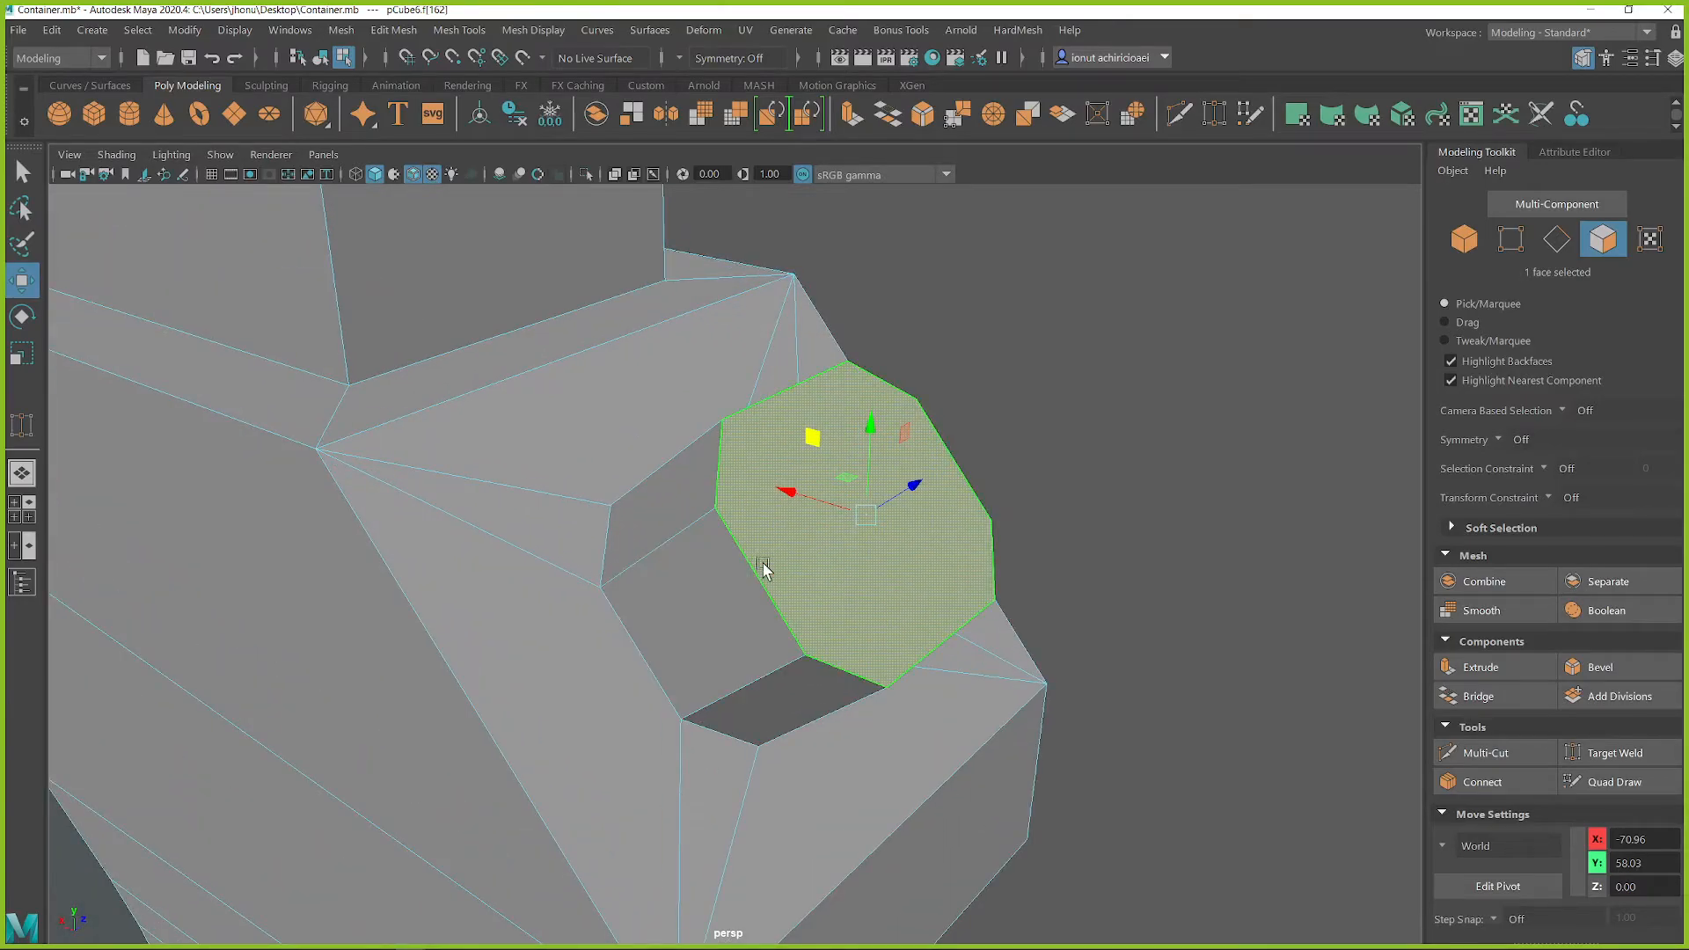
pyautogui.click(941, 535)
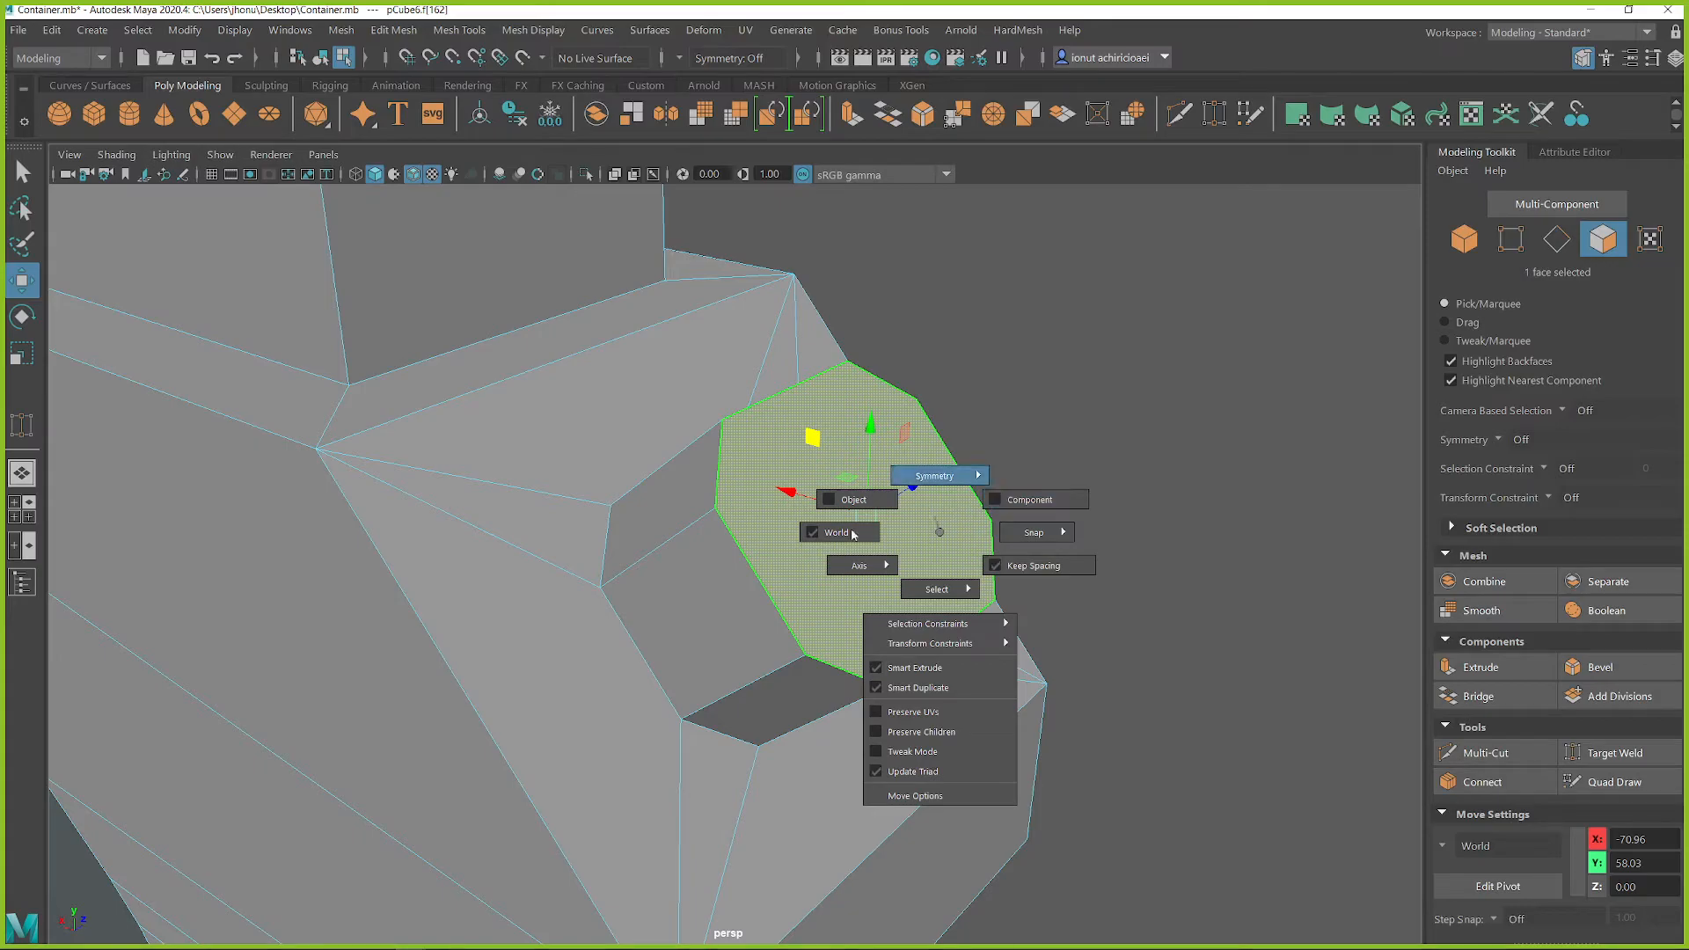
pyautogui.click(1029, 500)
pyautogui.keyDown('alt'); pyautogui.moveTo(999, 503); pyautogui.dragTo(900, 475); pyautogui.keyUp('alt')
# Step: Bevel the edge loop around the octagonal block's base with 4 segments and a fraction of 0.266
pyautogui.press('q')
pyautogui.moveTo(659, 511); pyautogui.dragTo(657, 355, button='right')
pyautogui.doubleClick(646, 549)
pyautogui.keyDown('alt'); pyautogui.moveTo(647, 549); pyautogui.dragTo(921, 558); pyautogui.keyUp('alt')
pyautogui.keyDown('alt'); pyautogui.moveTo(748, 694); pyautogui.dragTo(766, 649); pyautogui.keyUp('alt')
pyautogui.keyDown('shift'); pyautogui.moveTo(758, 547); pyautogui.dragTo(853, 553, button='right'); pyautogui.keyUp('shift')
pyautogui.keyDown('alt'); pyautogui.moveTo(845, 569); pyautogui.dragTo(797, 552); pyautogui.keyUp('alt')
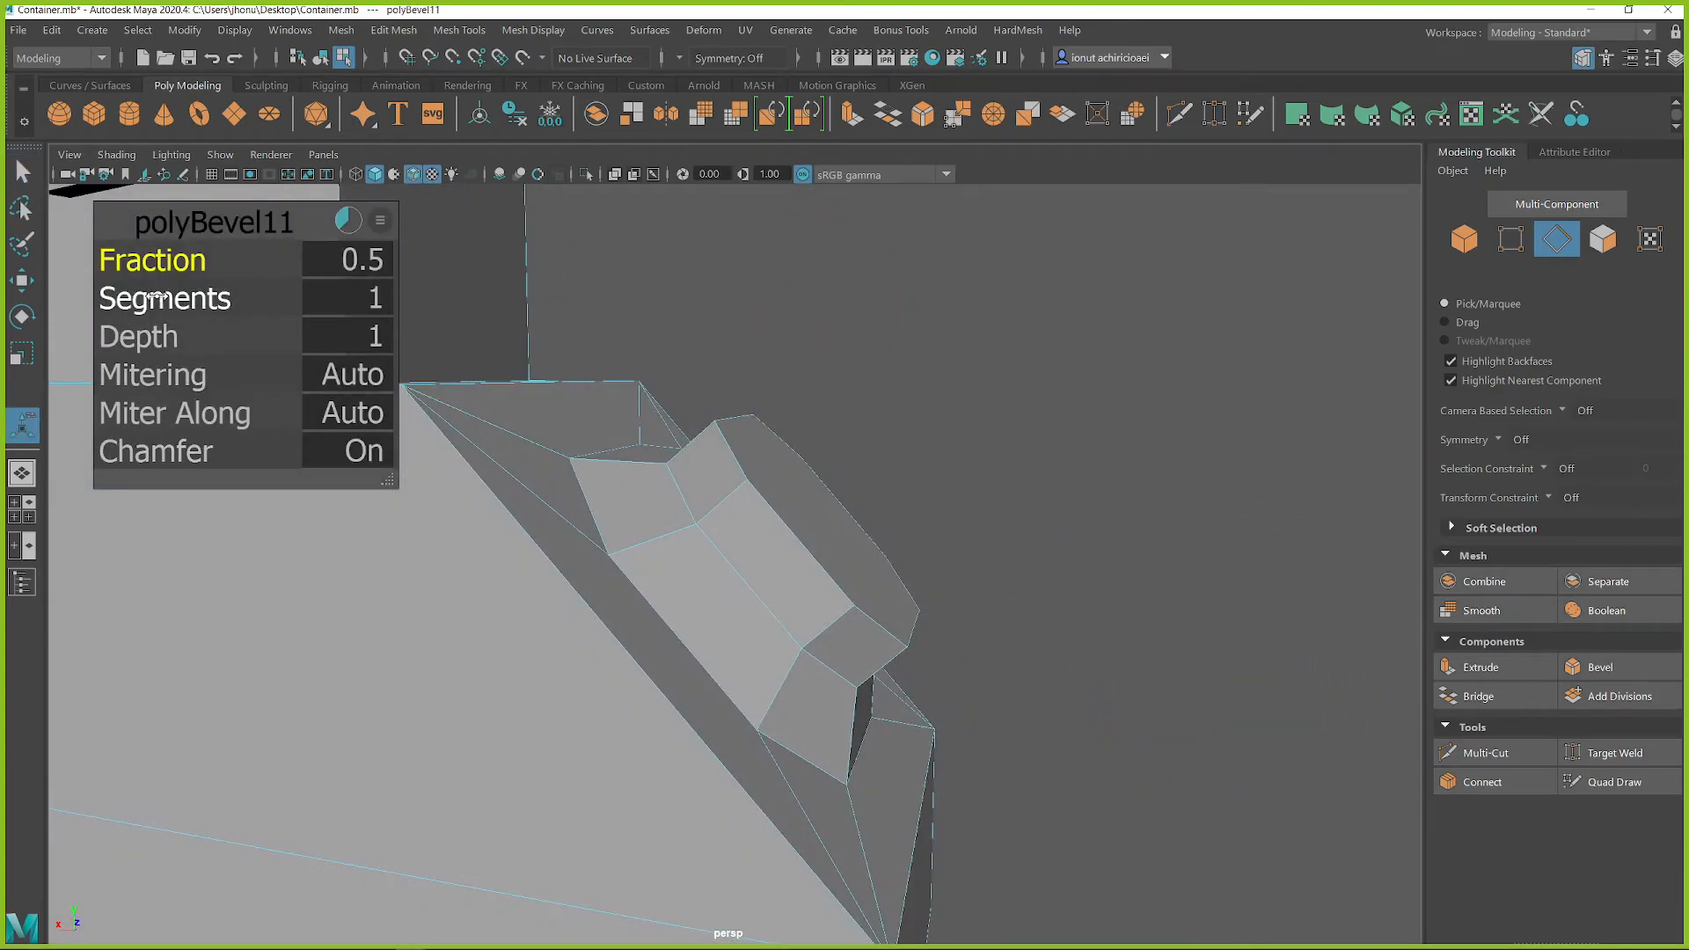
pyautogui.moveTo(170, 297); pyautogui.dragTo(369, 297)
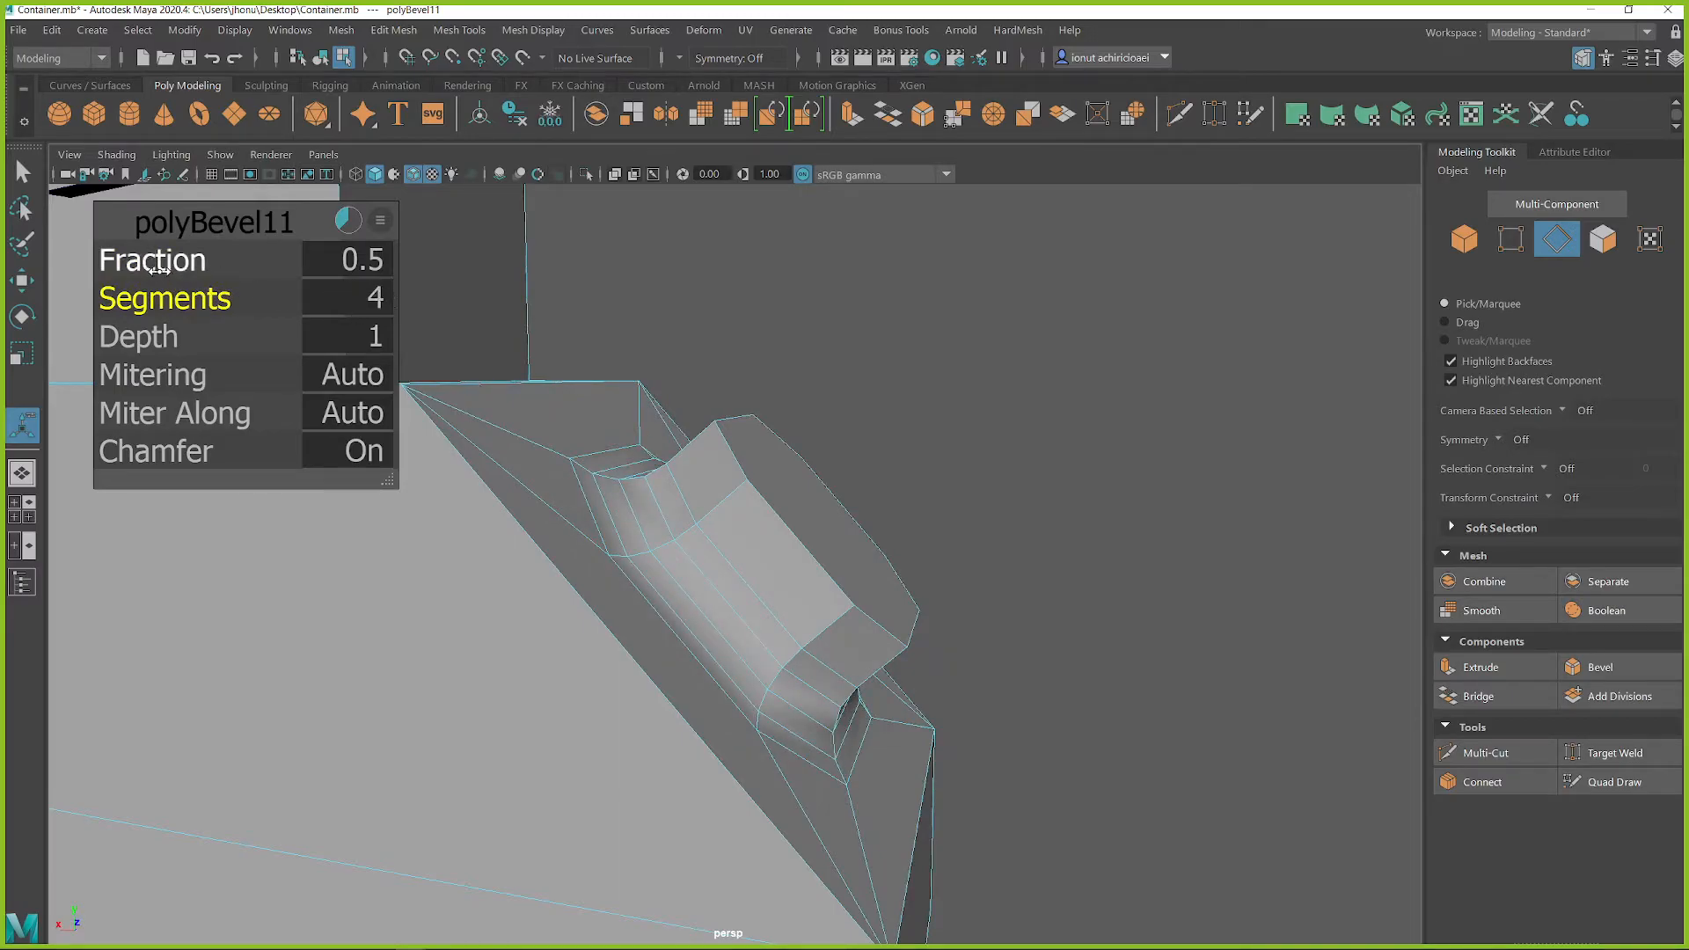
pyautogui.moveTo(505, 471); pyautogui.dragTo(350, 494, button='middle')
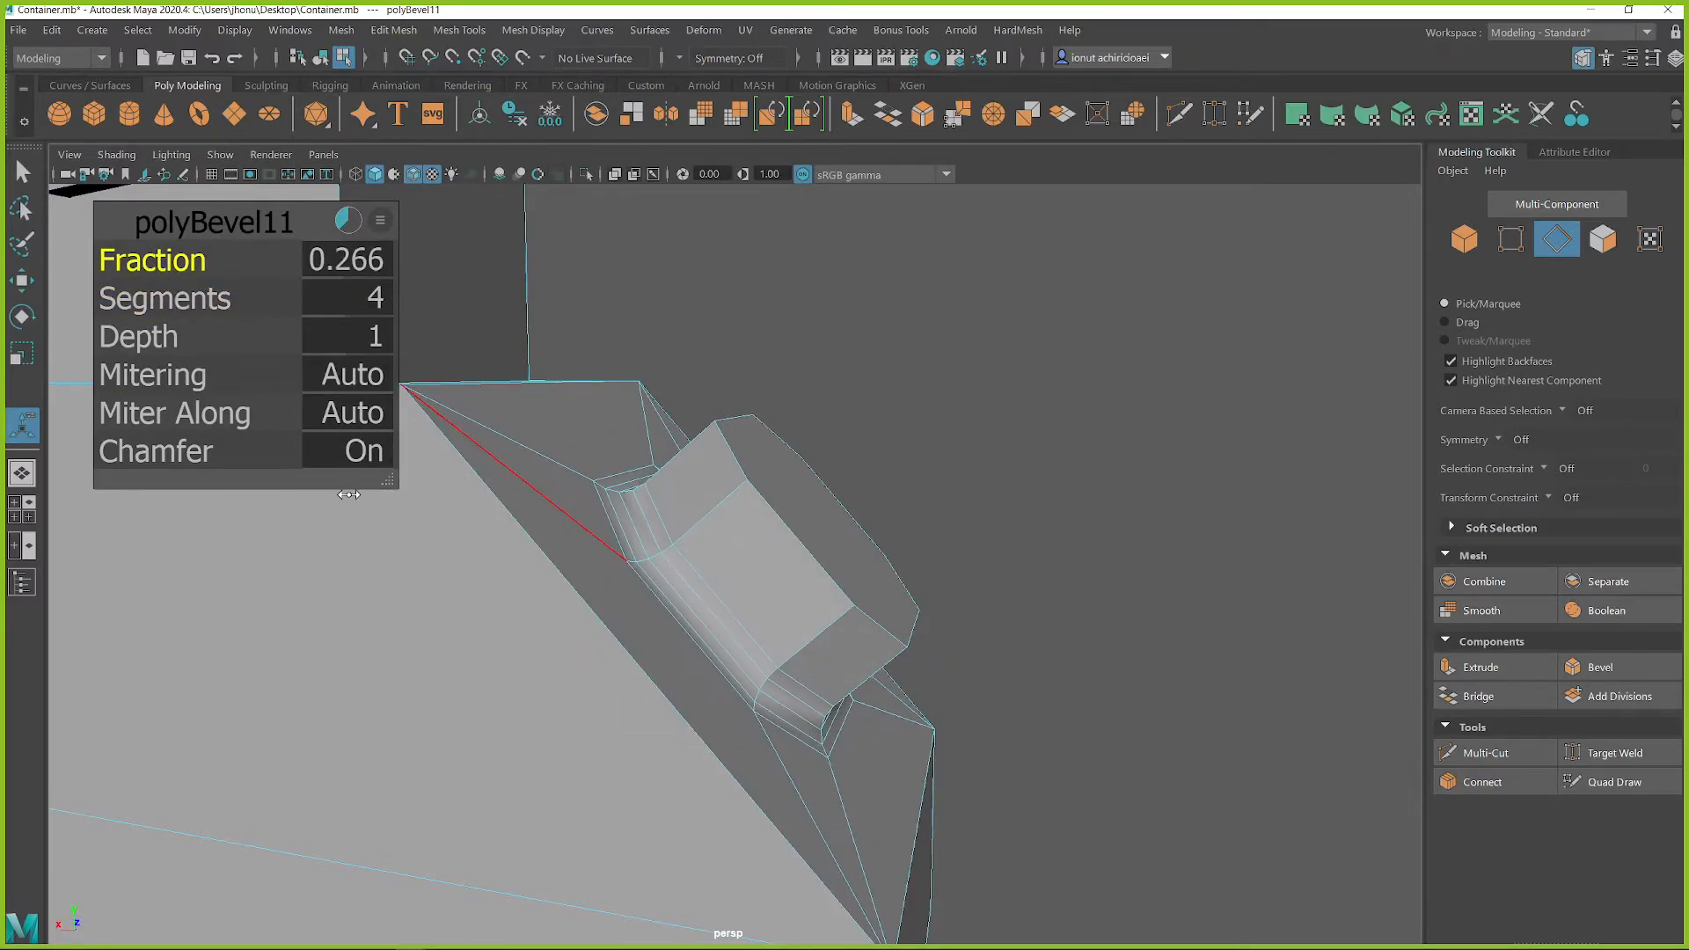
# Step: Return to object selection and review the machine from the shoulder detail down to the cylinder in the housing's base
pyautogui.keyDown('alt'); pyautogui.moveTo(921, 556); pyautogui.dragTo(735, 490); pyautogui.keyUp('alt')
pyautogui.moveTo(735, 392); pyautogui.dragTo(516, 370, button='right')
pyautogui.scroll(-10, 778, 662)
pyautogui.keyDown('alt'); pyautogui.moveTo(779, 661); pyautogui.dragTo(900, 568); pyautogui.keyUp('alt')
pyautogui.keyDown('alt'); pyautogui.moveTo(736, 462); pyautogui.dragTo(628, 476); pyautogui.keyUp('alt')
pyautogui.keyDown('alt'); pyautogui.moveTo(720, 556); pyautogui.dragTo(742, 468, button='middle'); pyautogui.keyUp('alt')
pyautogui.keyDown('alt'); pyautogui.moveTo(743, 470); pyautogui.dragTo(692, 450); pyautogui.keyUp('alt')
pyautogui.keyDown('alt'); pyautogui.moveTo(696, 676); pyautogui.dragTo(806, 610, button='middle'); pyautogui.keyUp('alt')
pyautogui.keyDown('alt'); pyautogui.moveTo(806, 611); pyautogui.dragTo(858, 693, button='right'); pyautogui.keyUp('alt')
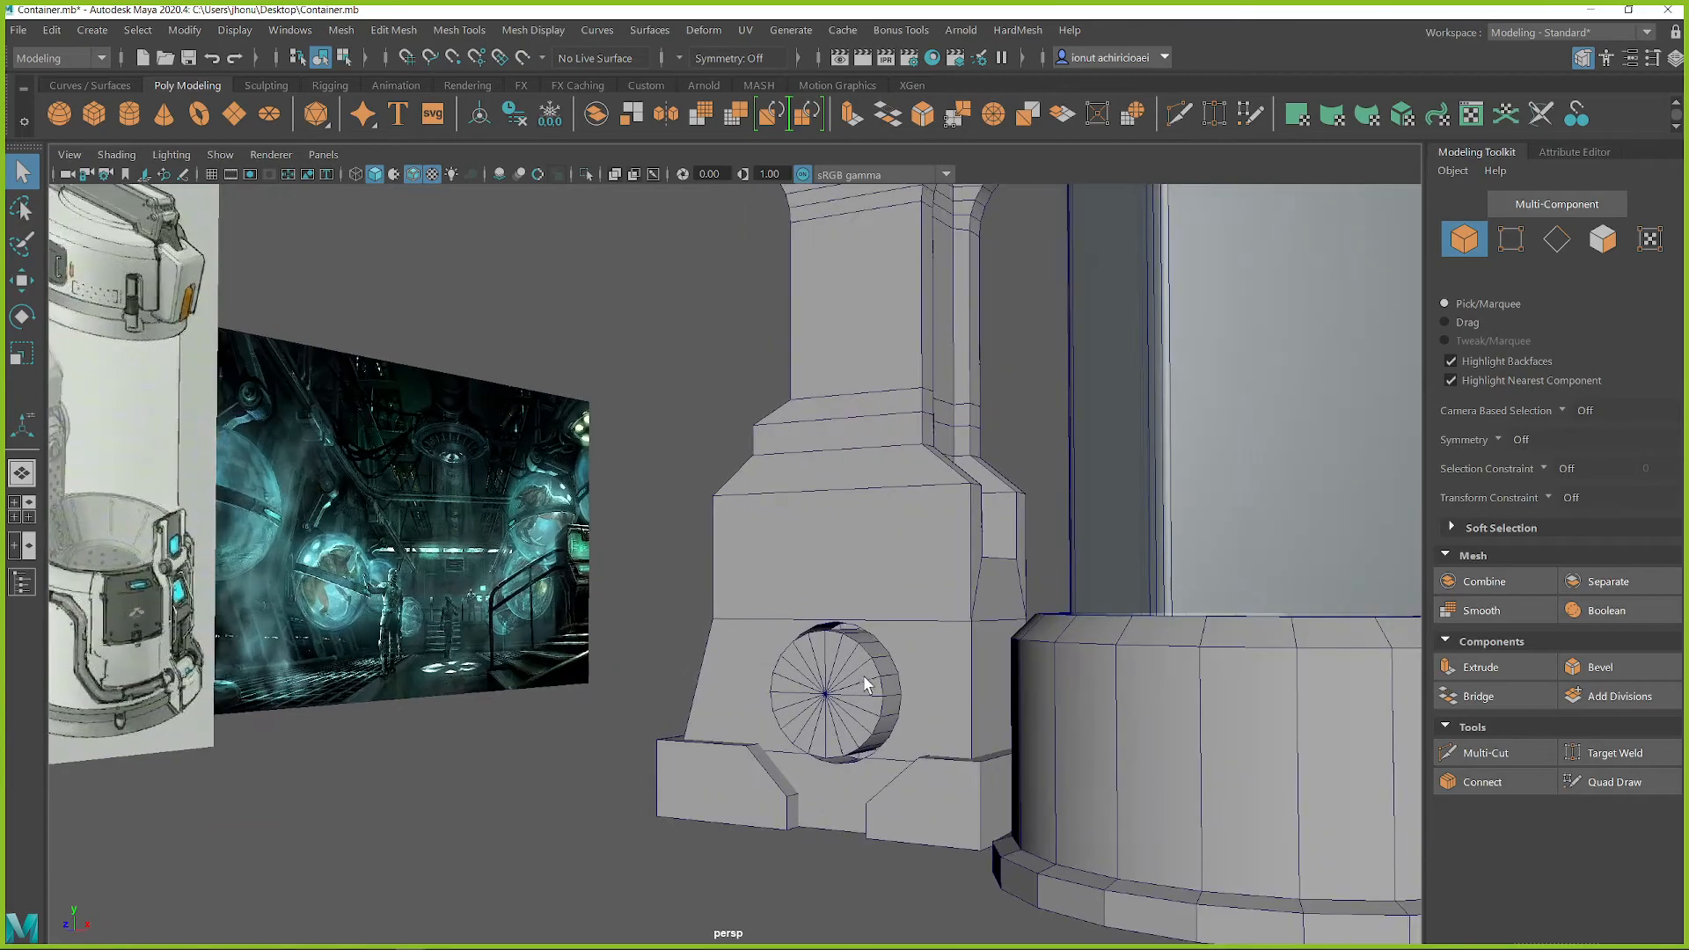
# Step: Bevel the front rim edges of the cylinder in the housing's base with a fraction of 0.401, and return to object selection
pyautogui.moveTo(837, 607); pyautogui.dragTo(822, 334, button='right')
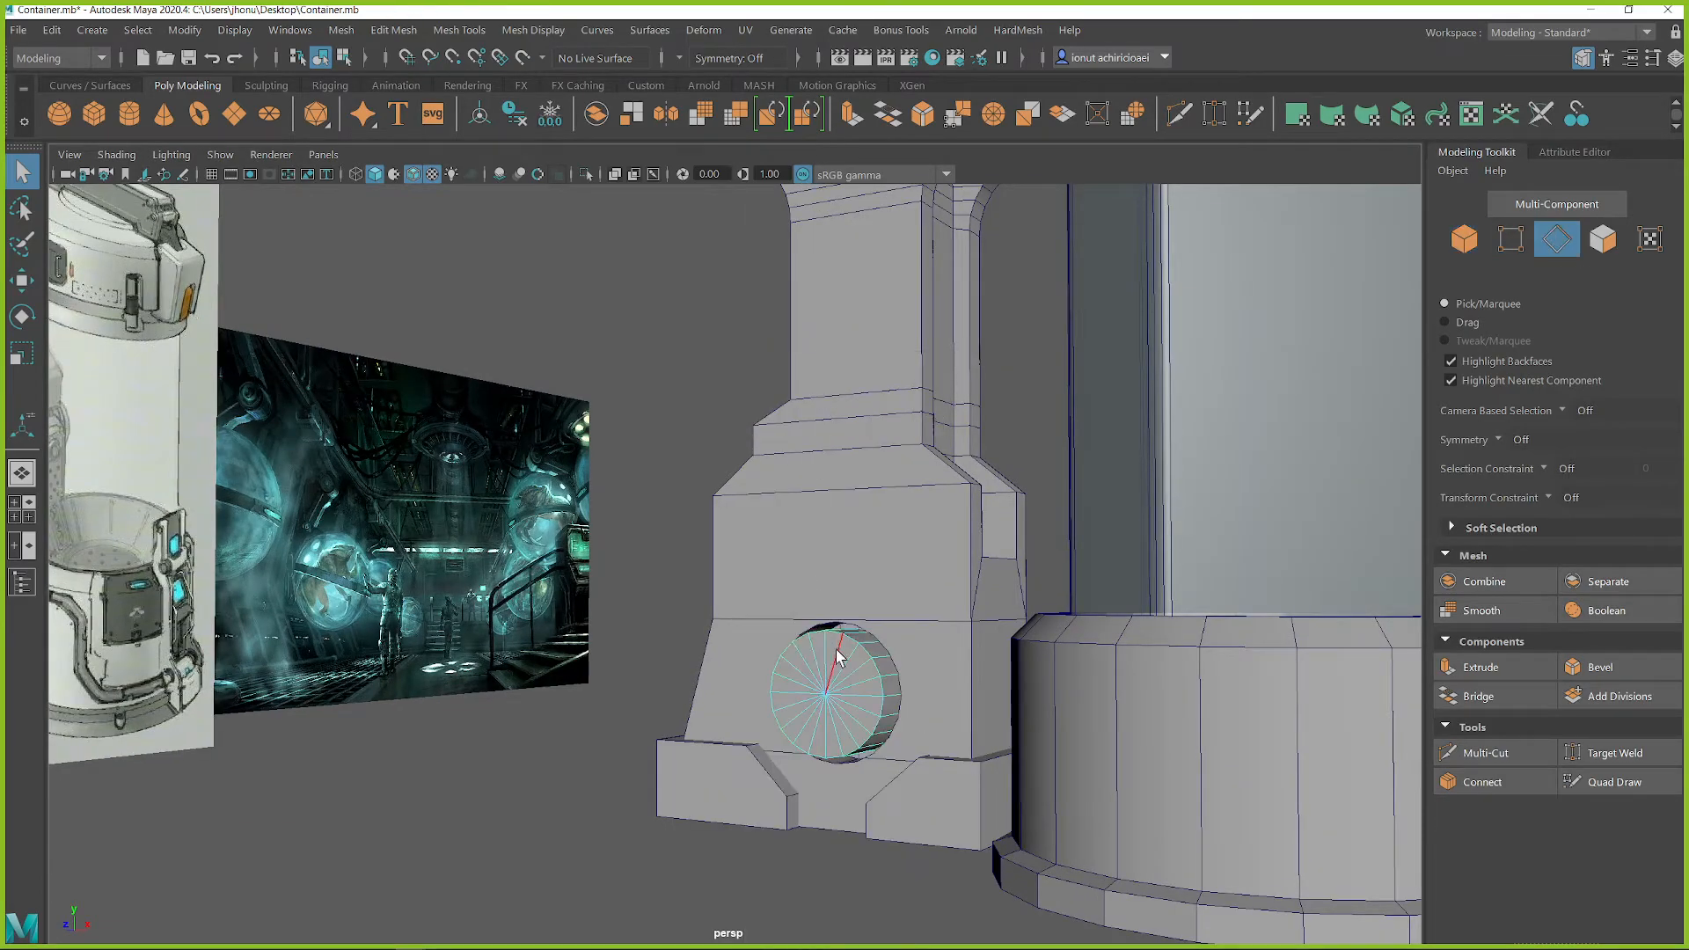
pyautogui.keyDown('shift'); pyautogui.moveTo(852, 662); pyautogui.dragTo(914, 632, button='right'); pyautogui.keyUp('shift')
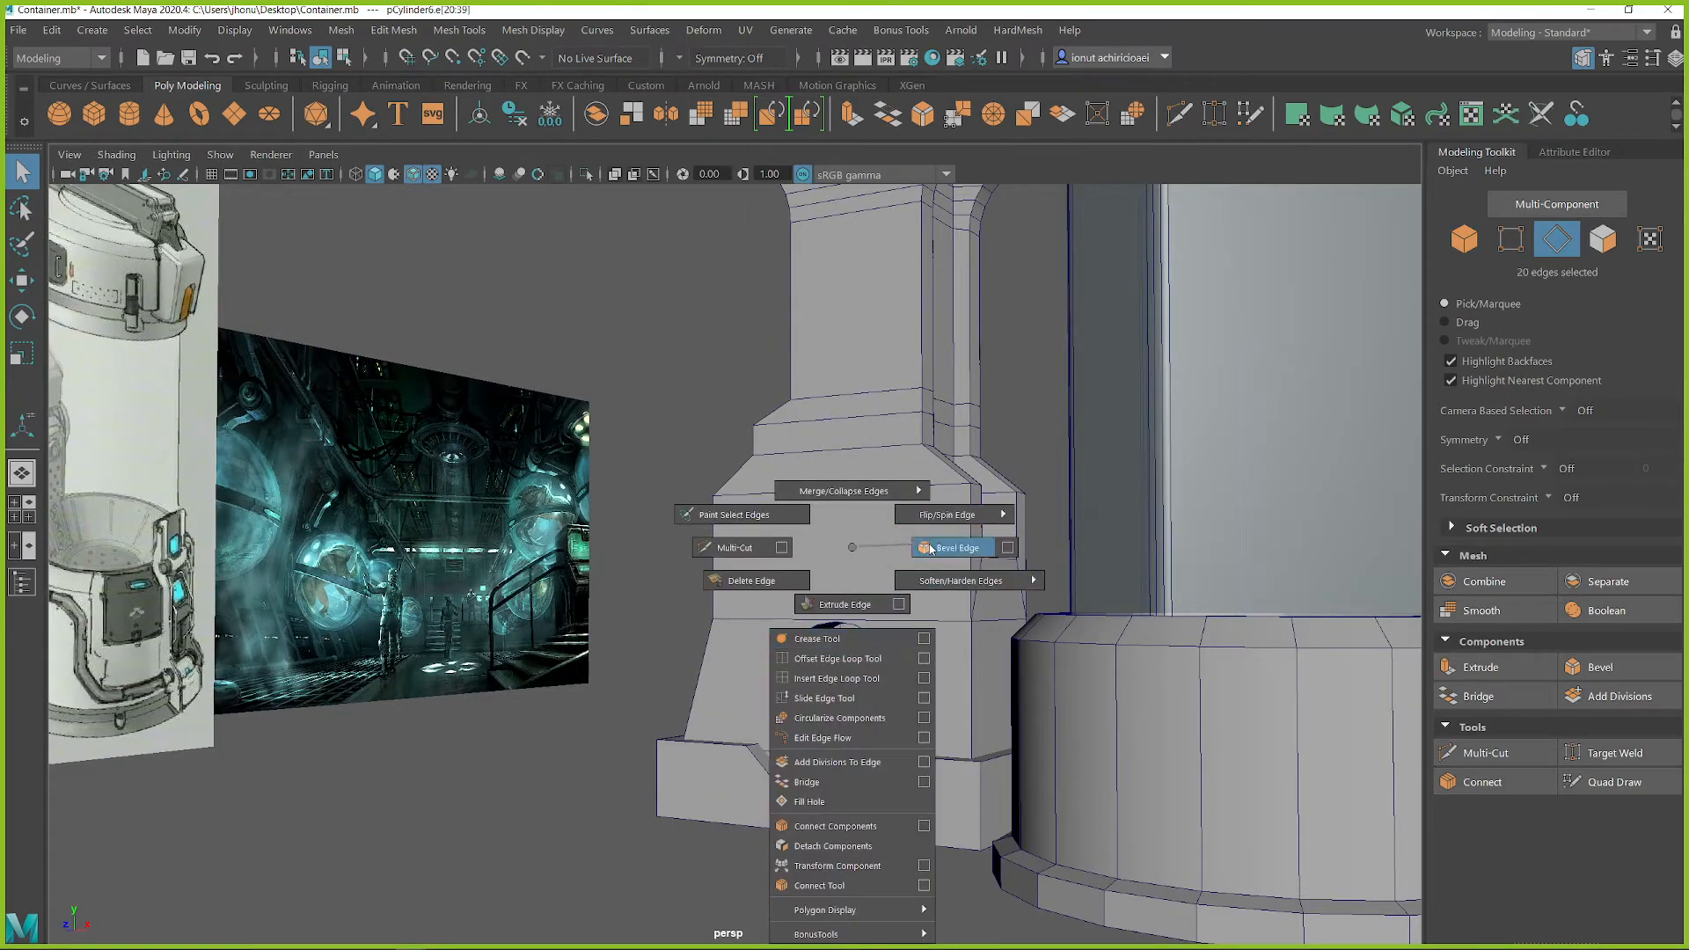
pyautogui.keyDown('shift'); pyautogui.moveTo(931, 549); pyautogui.dragTo(931, 549, button='right'); pyautogui.keyUp('shift')
pyautogui.moveTo(823, 674); pyautogui.dragTo(734, 688, button='middle')
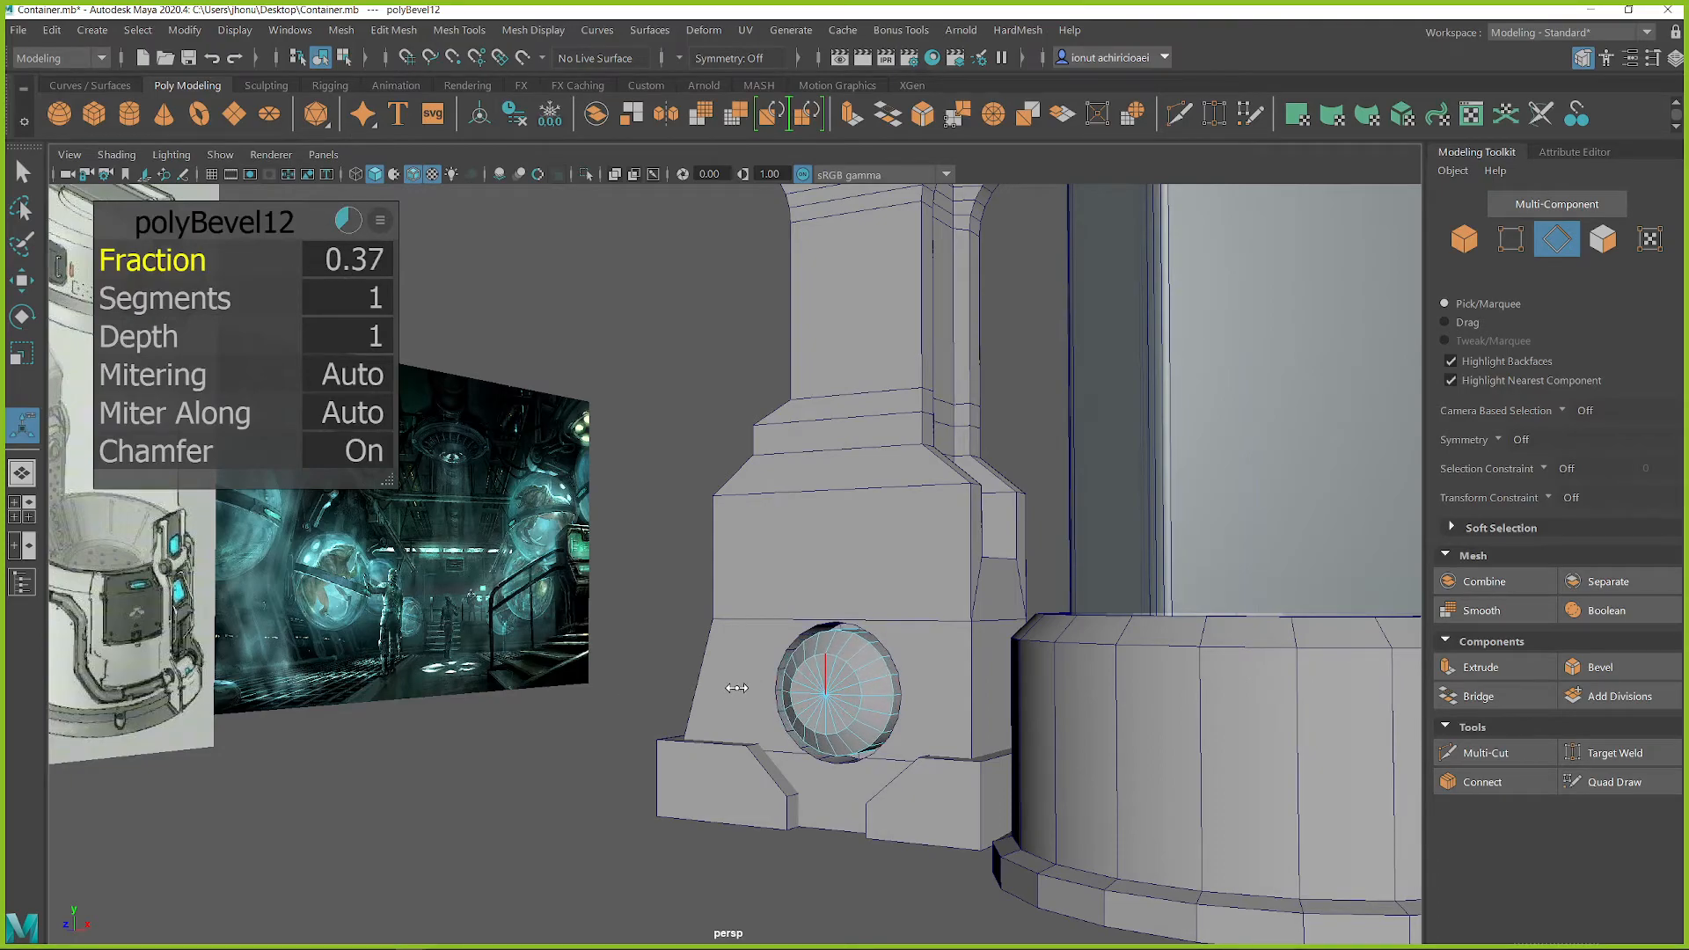
pyautogui.scroll(-3, 822, 698)
pyautogui.keyDown('alt'); pyautogui.moveTo(822, 698); pyautogui.dragTo(709, 668); pyautogui.keyUp('alt')
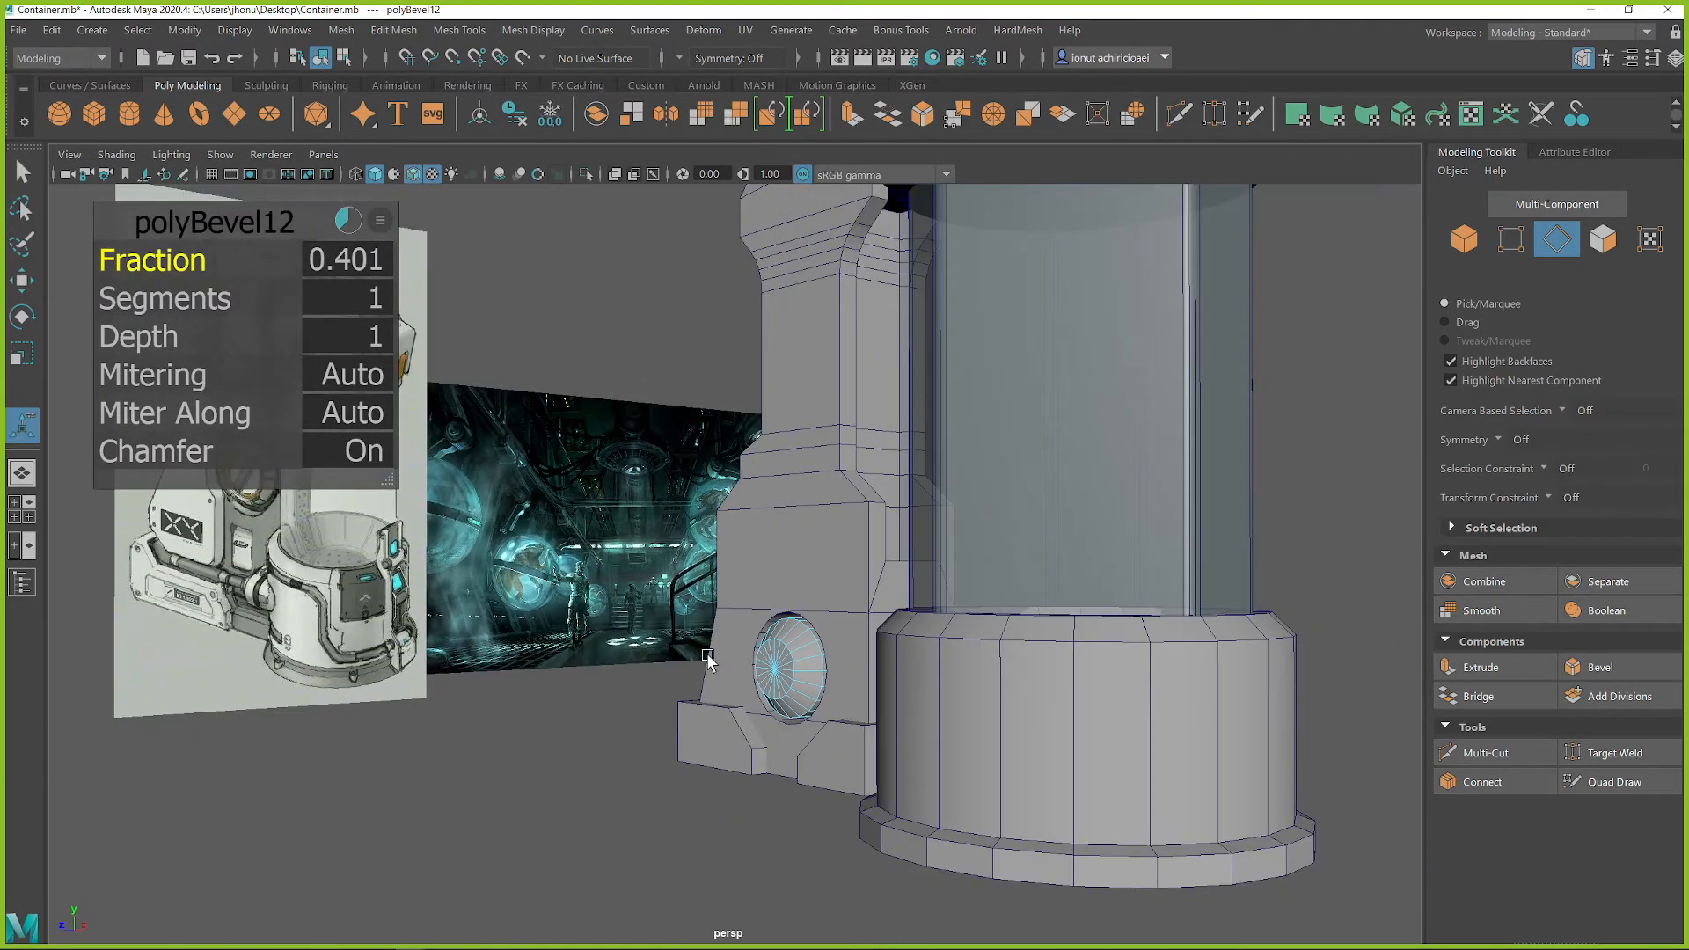
pyautogui.keyDown('alt'); pyautogui.moveTo(709, 668); pyautogui.dragTo(761, 658, button='middle'); pyautogui.keyUp('alt')
pyautogui.scroll(5, 898, 709)
pyautogui.keyDown('alt'); pyautogui.moveTo(917, 736); pyautogui.dragTo(964, 748); pyautogui.keyUp('alt')
pyautogui.keyDown('alt'); pyautogui.moveTo(964, 748); pyautogui.dragTo(865, 634, button='middle'); pyautogui.keyUp('alt')
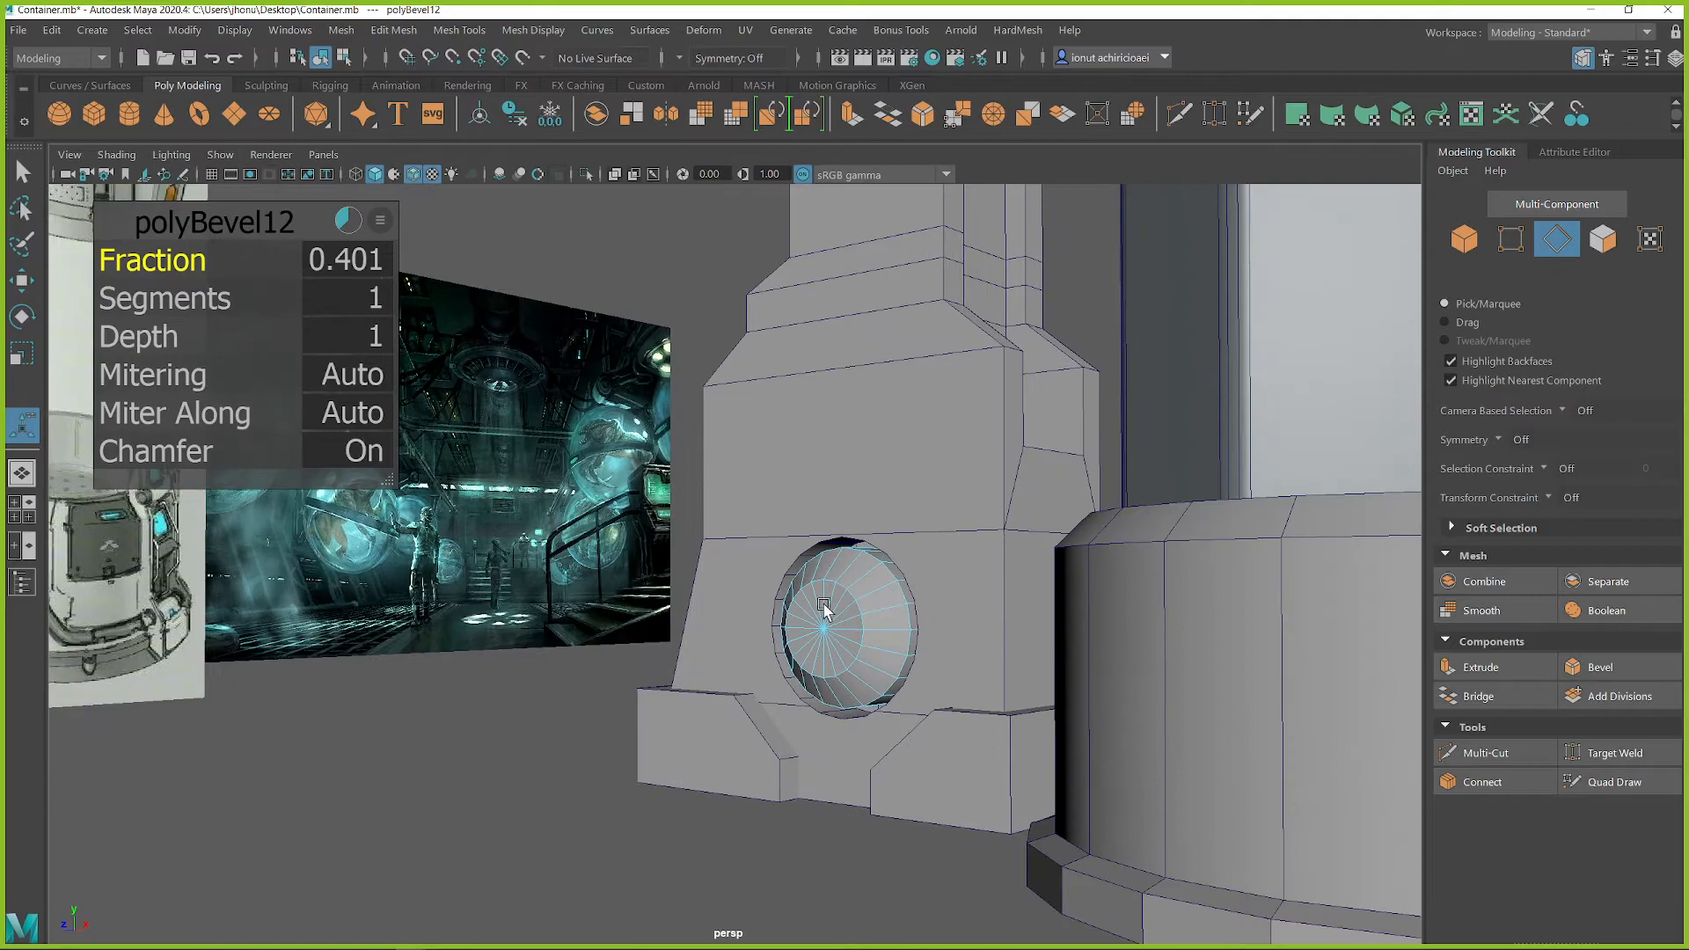
pyautogui.keyDown('alt'); pyautogui.moveTo(823, 605); pyautogui.dragTo(834, 616); pyautogui.keyUp('alt')
pyautogui.moveTo(840, 591); pyautogui.dragTo(934, 362, button='right')
# Step: Insert two closely spaced edge loops on the cylinder's bevelled side near its outer rim with Multi-Cut
pyautogui.press('f')
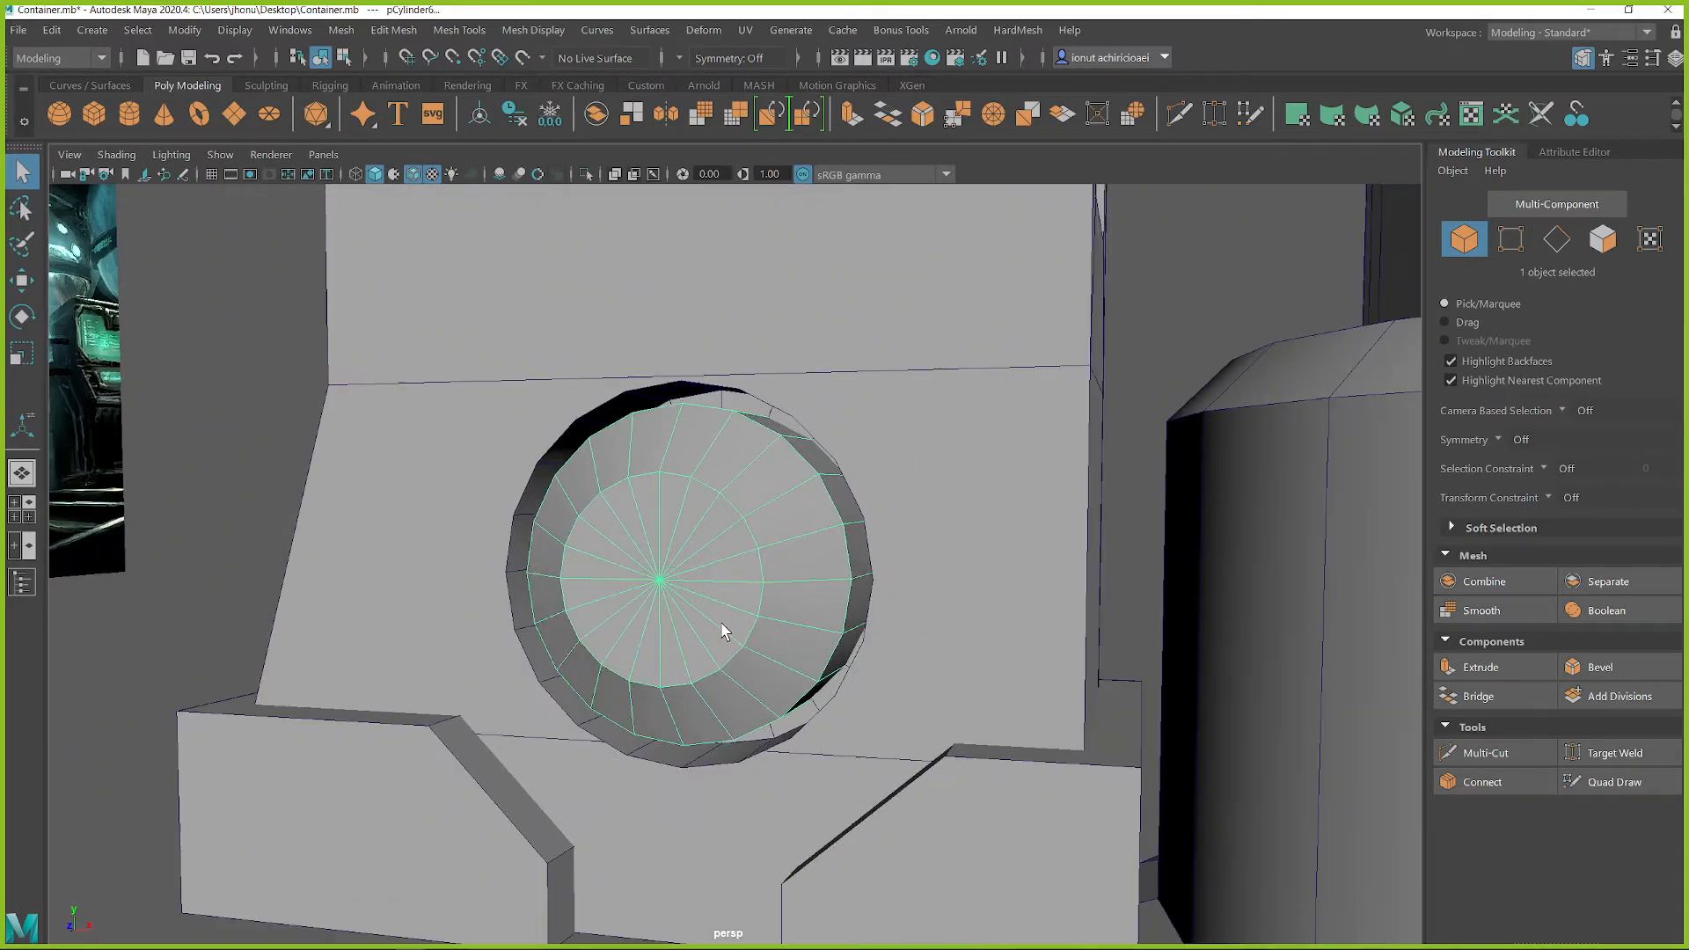
pyautogui.keyDown('alt'); pyautogui.moveTo(723, 631); pyautogui.dragTo(800, 620); pyautogui.keyUp('alt')
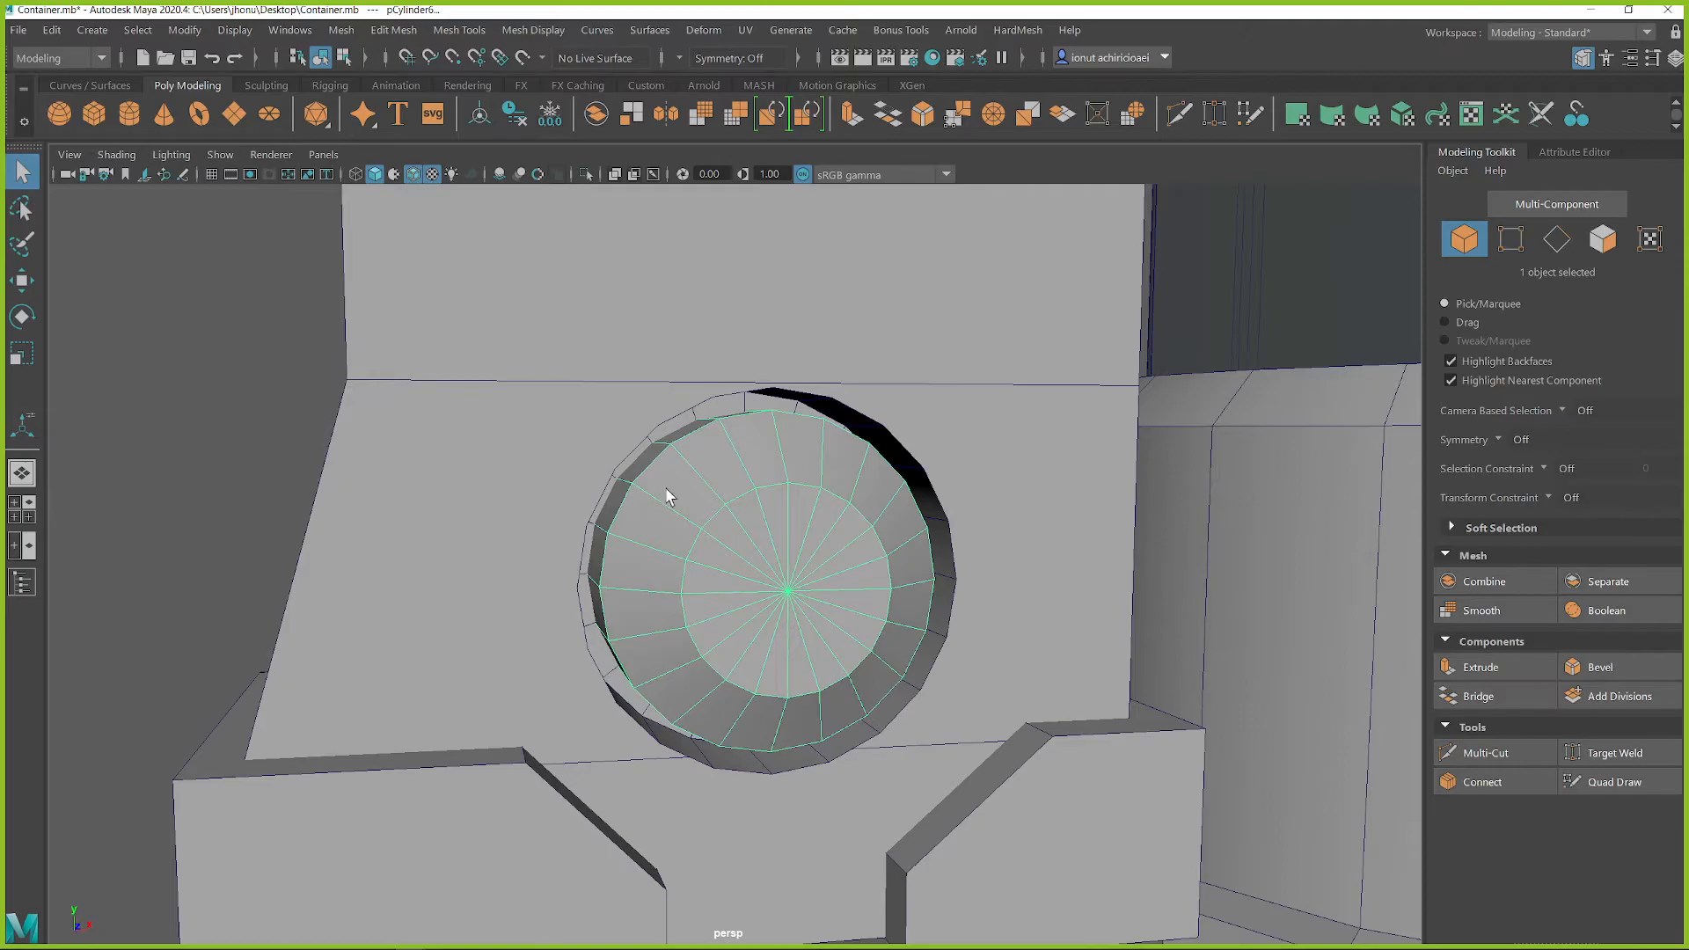
pyautogui.keyDown('alt'); pyautogui.moveTo(860, 721); pyautogui.dragTo(695, 498); pyautogui.keyUp('alt')
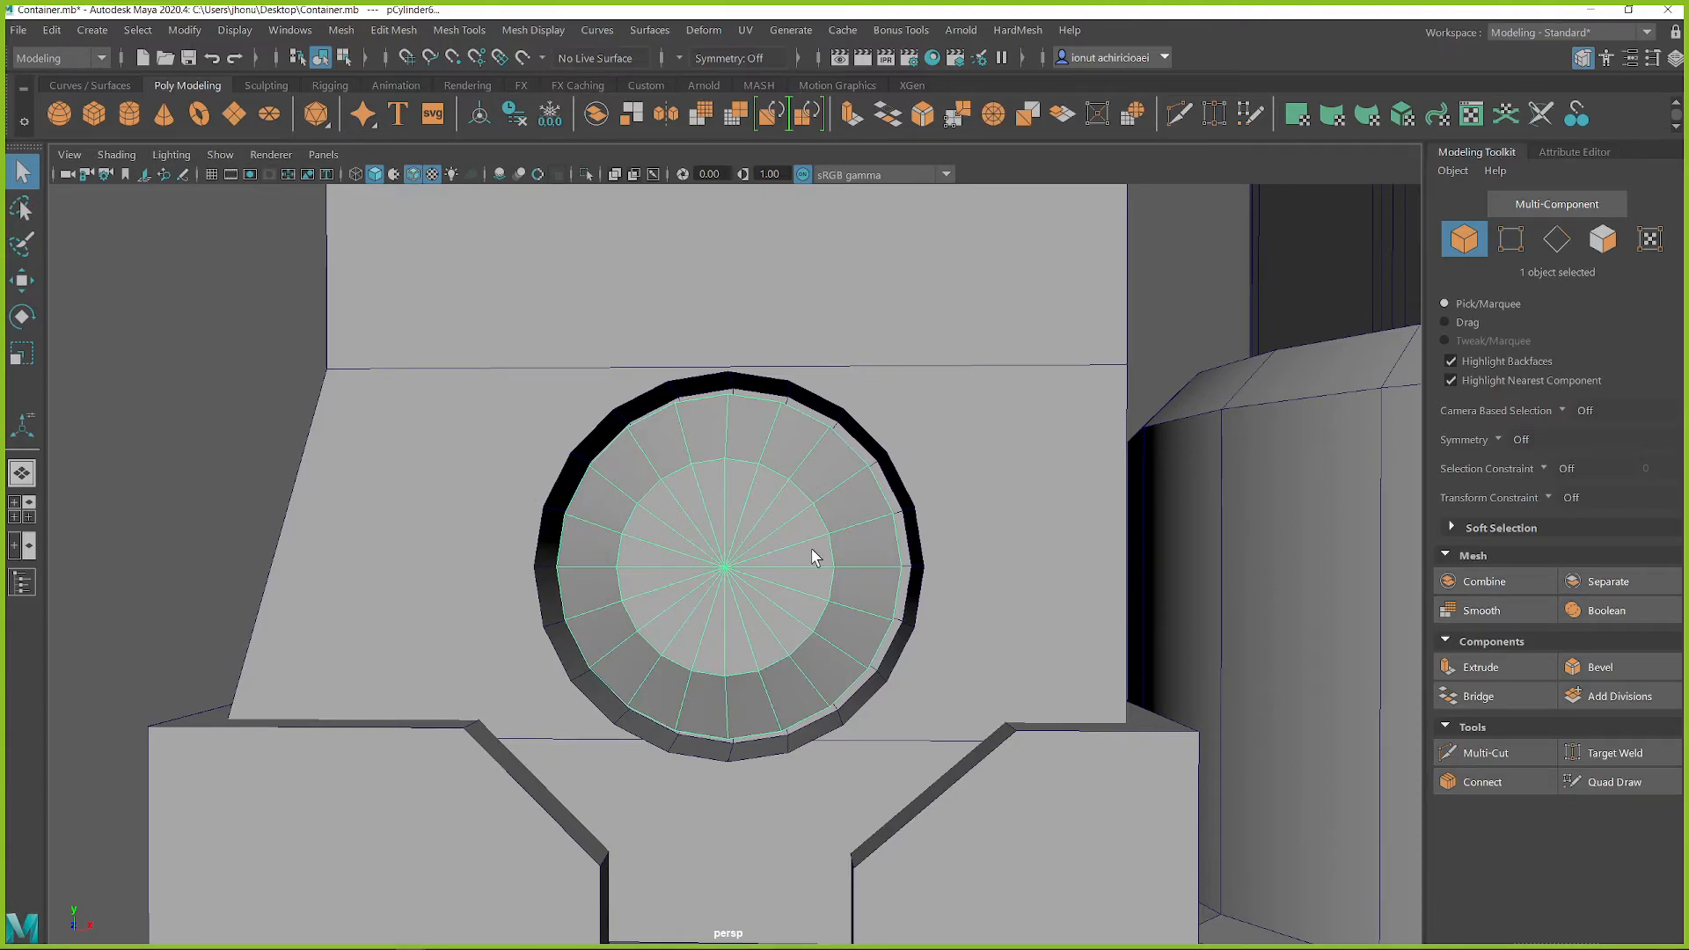
pyautogui.keyDown('alt'); pyautogui.moveTo(906, 589); pyautogui.dragTo(667, 562, button='right'); pyautogui.keyUp('alt')
pyautogui.keyDown('alt'); pyautogui.moveTo(667, 562); pyautogui.dragTo(633, 577); pyautogui.keyUp('alt')
pyautogui.keyDown('alt'); pyautogui.moveTo(633, 577); pyautogui.dragTo(684, 570, button='right'); pyautogui.keyUp('alt')
pyautogui.keyDown('alt'); pyautogui.moveTo(684, 570); pyautogui.dragTo(737, 583); pyautogui.keyUp('alt')
pyautogui.keyDown('alt'); pyautogui.moveTo(737, 583); pyautogui.dragTo(764, 563, button='right'); pyautogui.keyUp('alt')
pyautogui.keyDown('shift'); pyautogui.moveTo(736, 388); pyautogui.dragTo(629, 404, button='right'); pyautogui.keyUp('shift')
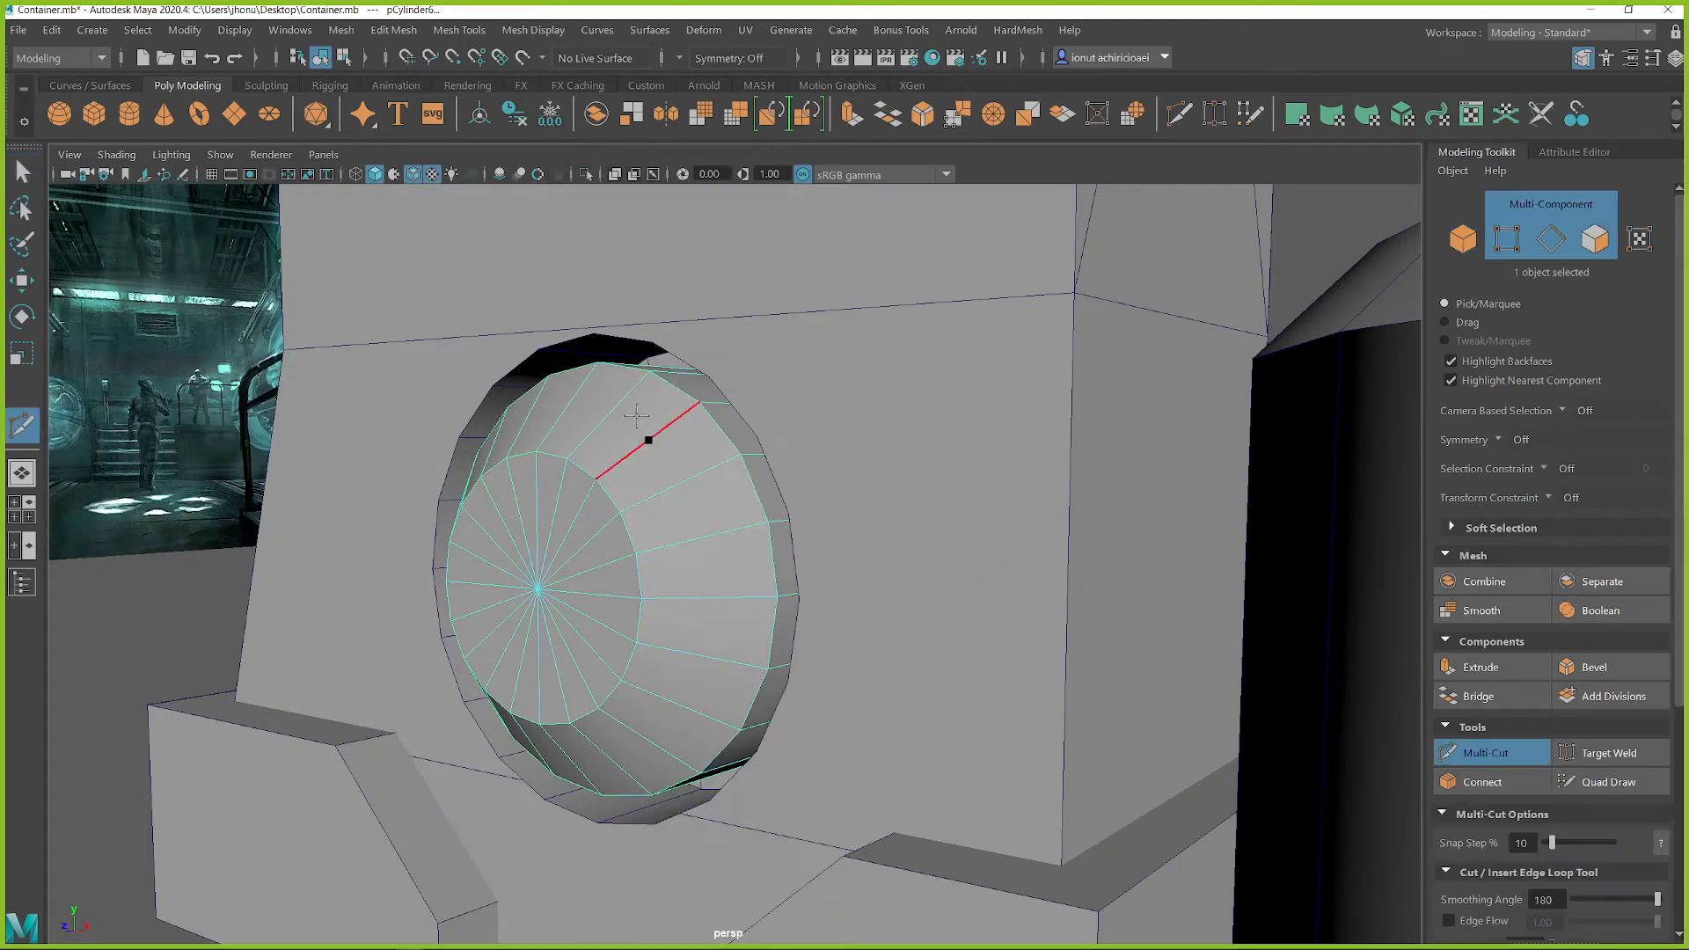
pyautogui.keyDown('alt'); pyautogui.moveTo(754, 528); pyautogui.dragTo(853, 576); pyautogui.keyUp('alt')
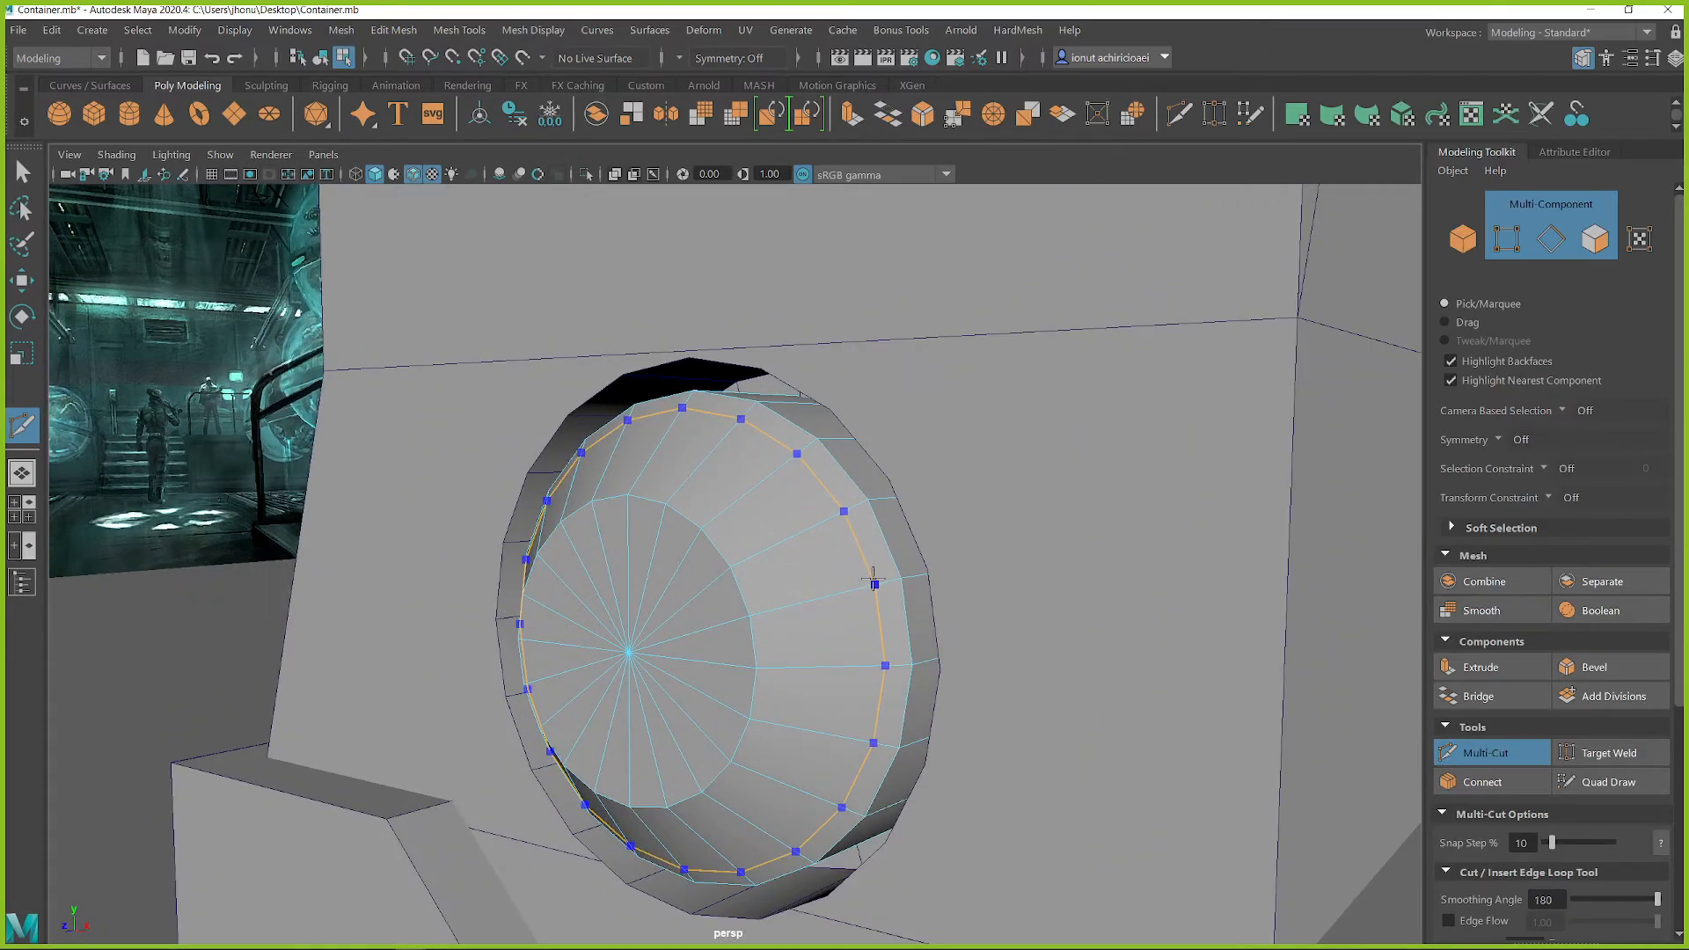
pyautogui.keyDown('ctrl'); pyautogui.click(874, 579); pyautogui.keyUp('ctrl')
pyautogui.keyDown('ctrl'); pyautogui.click(863, 582); pyautogui.keyUp('ctrl')
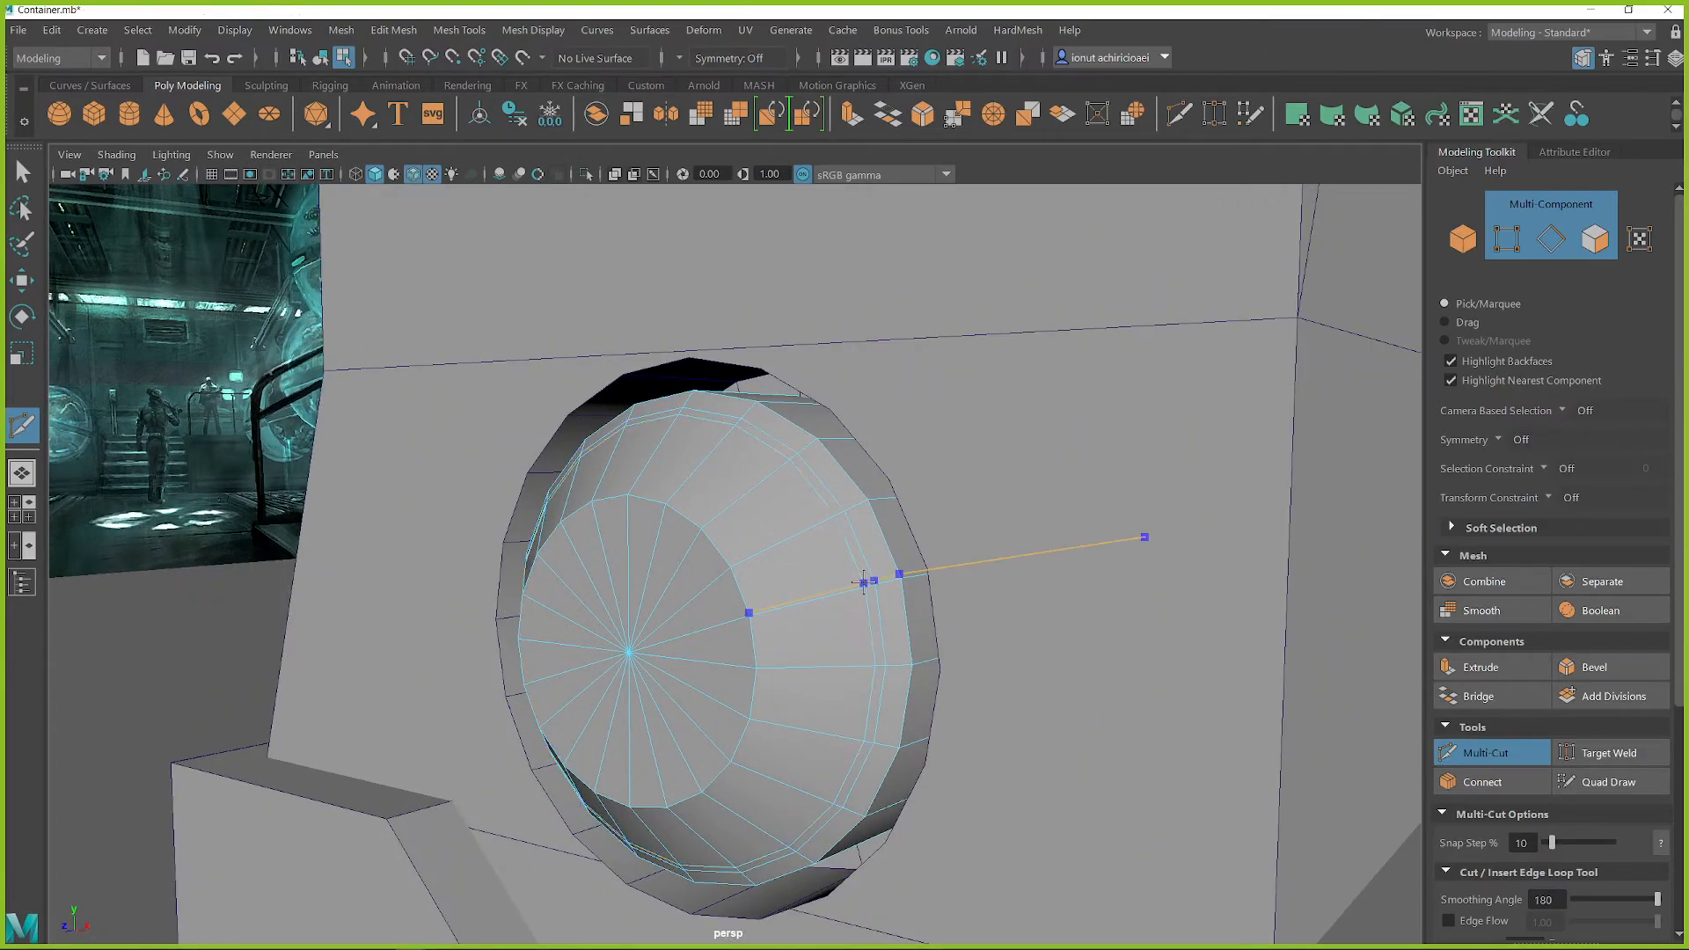
pyautogui.press('q')
# Step: Extrude the narrow ring of faces between the two new loops with a thickness of -0.71 to form a groove
pyautogui.moveTo(844, 393); pyautogui.dragTo(860, 469, button='right')
pyautogui.click(858, 552)
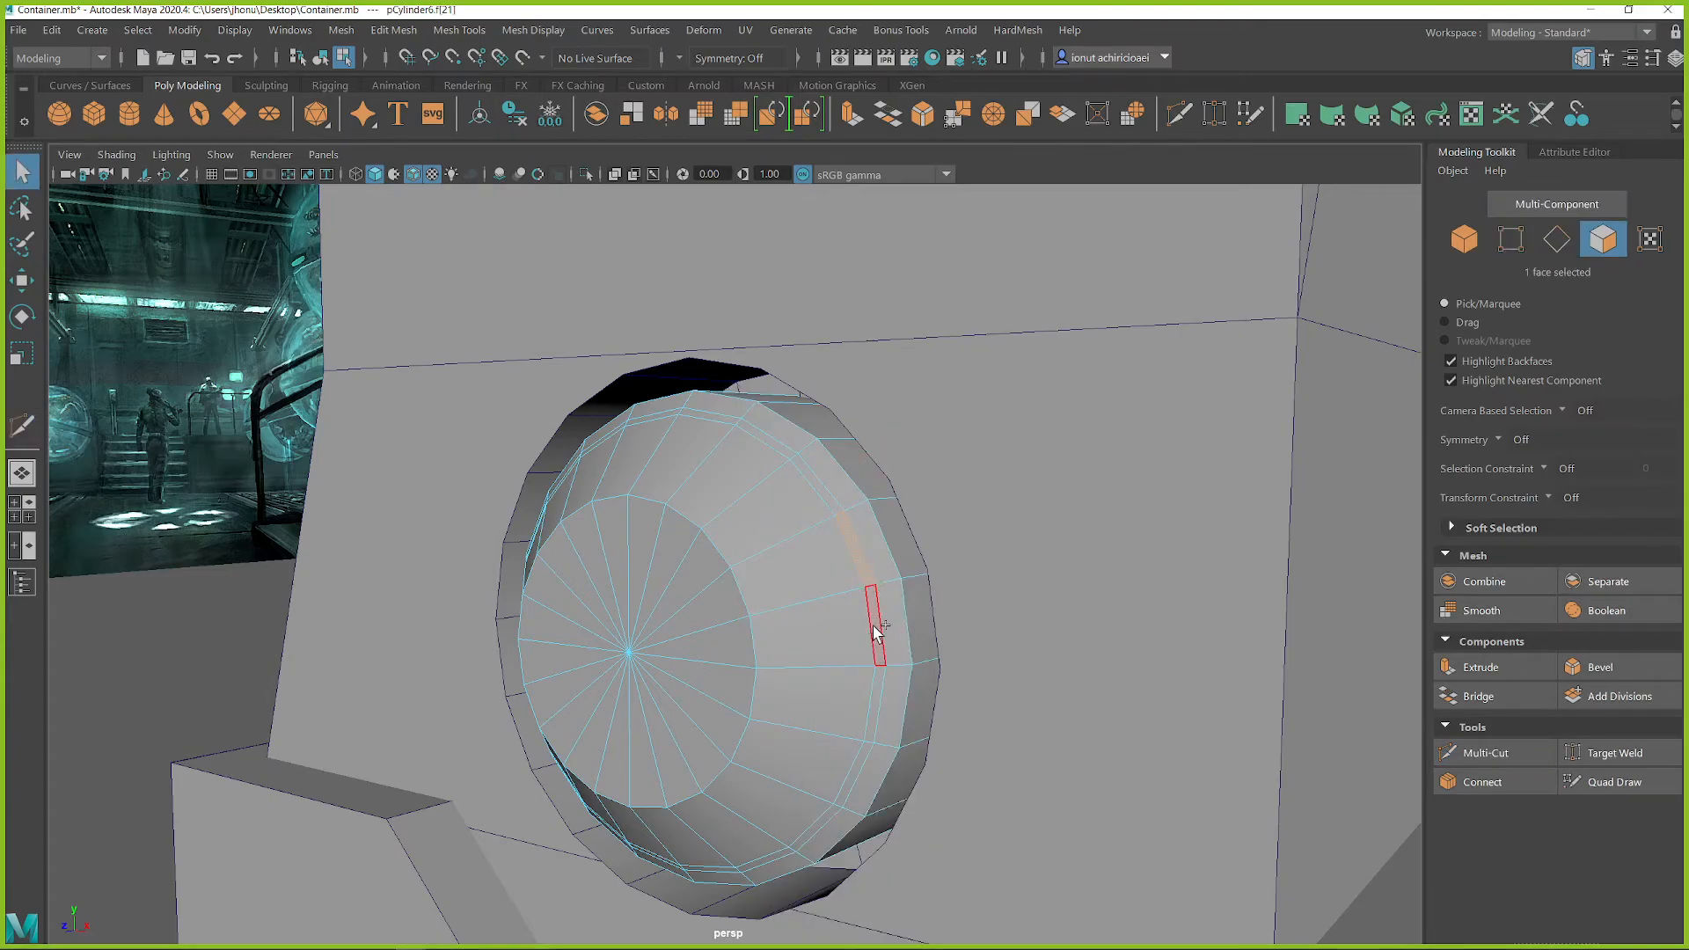
pyautogui.scroll(4, 800, 603)
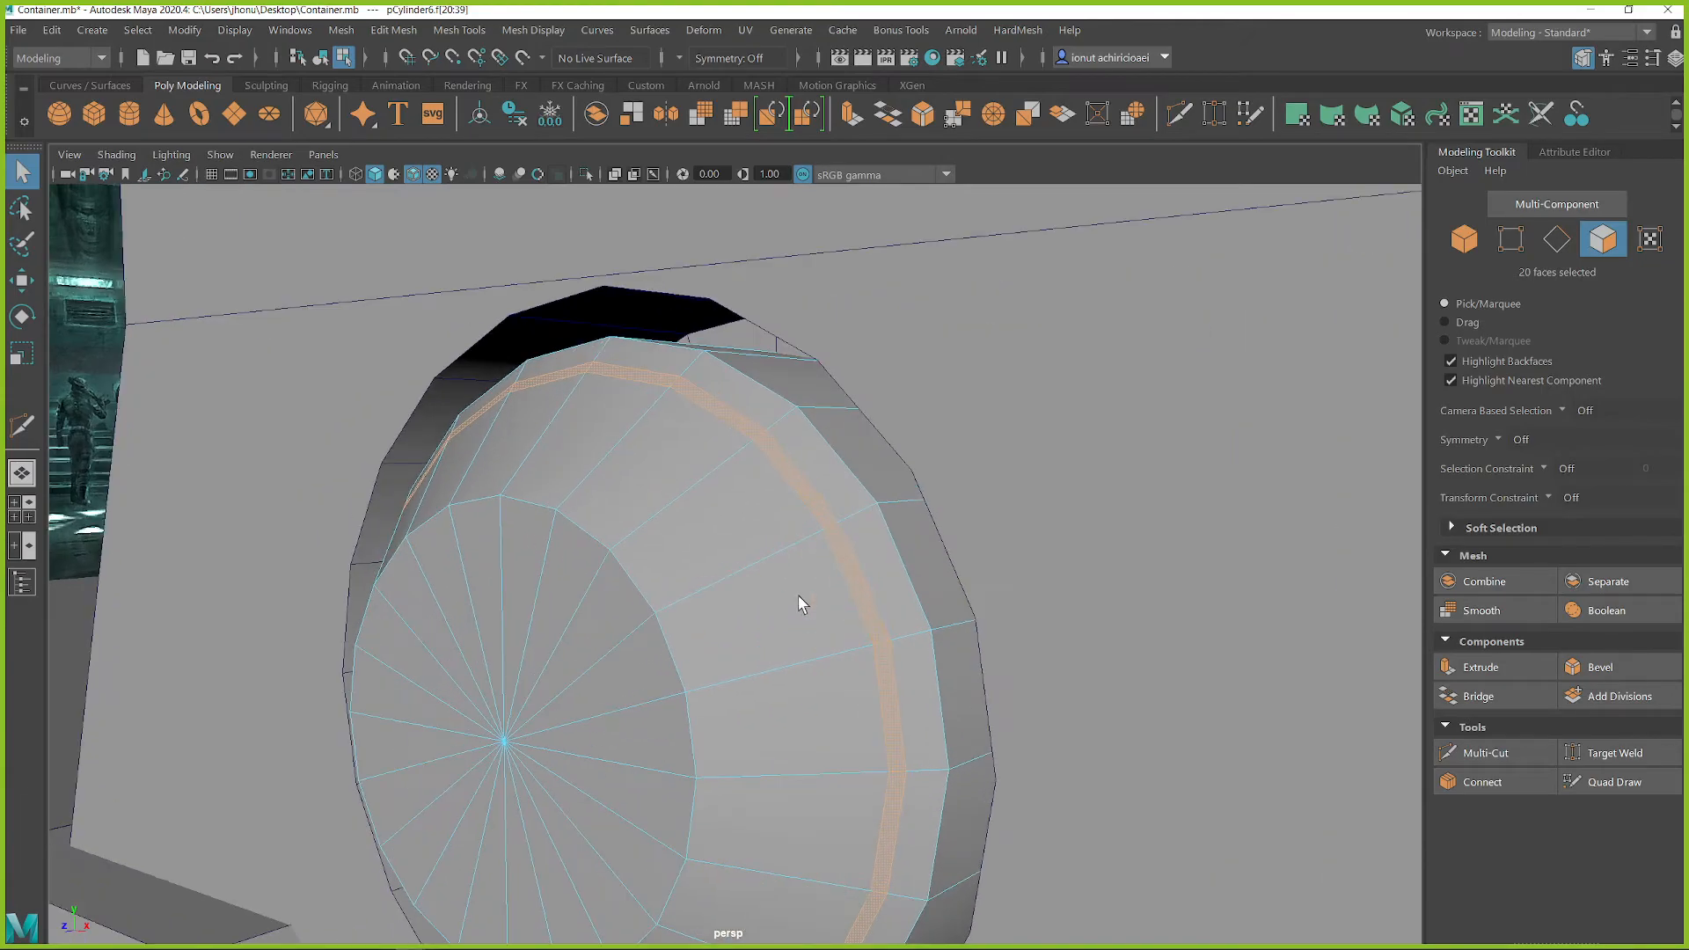
pyautogui.keyDown('shift'); pyautogui.moveTo(803, 497); pyautogui.dragTo(799, 514, button='right'); pyautogui.keyUp('shift')
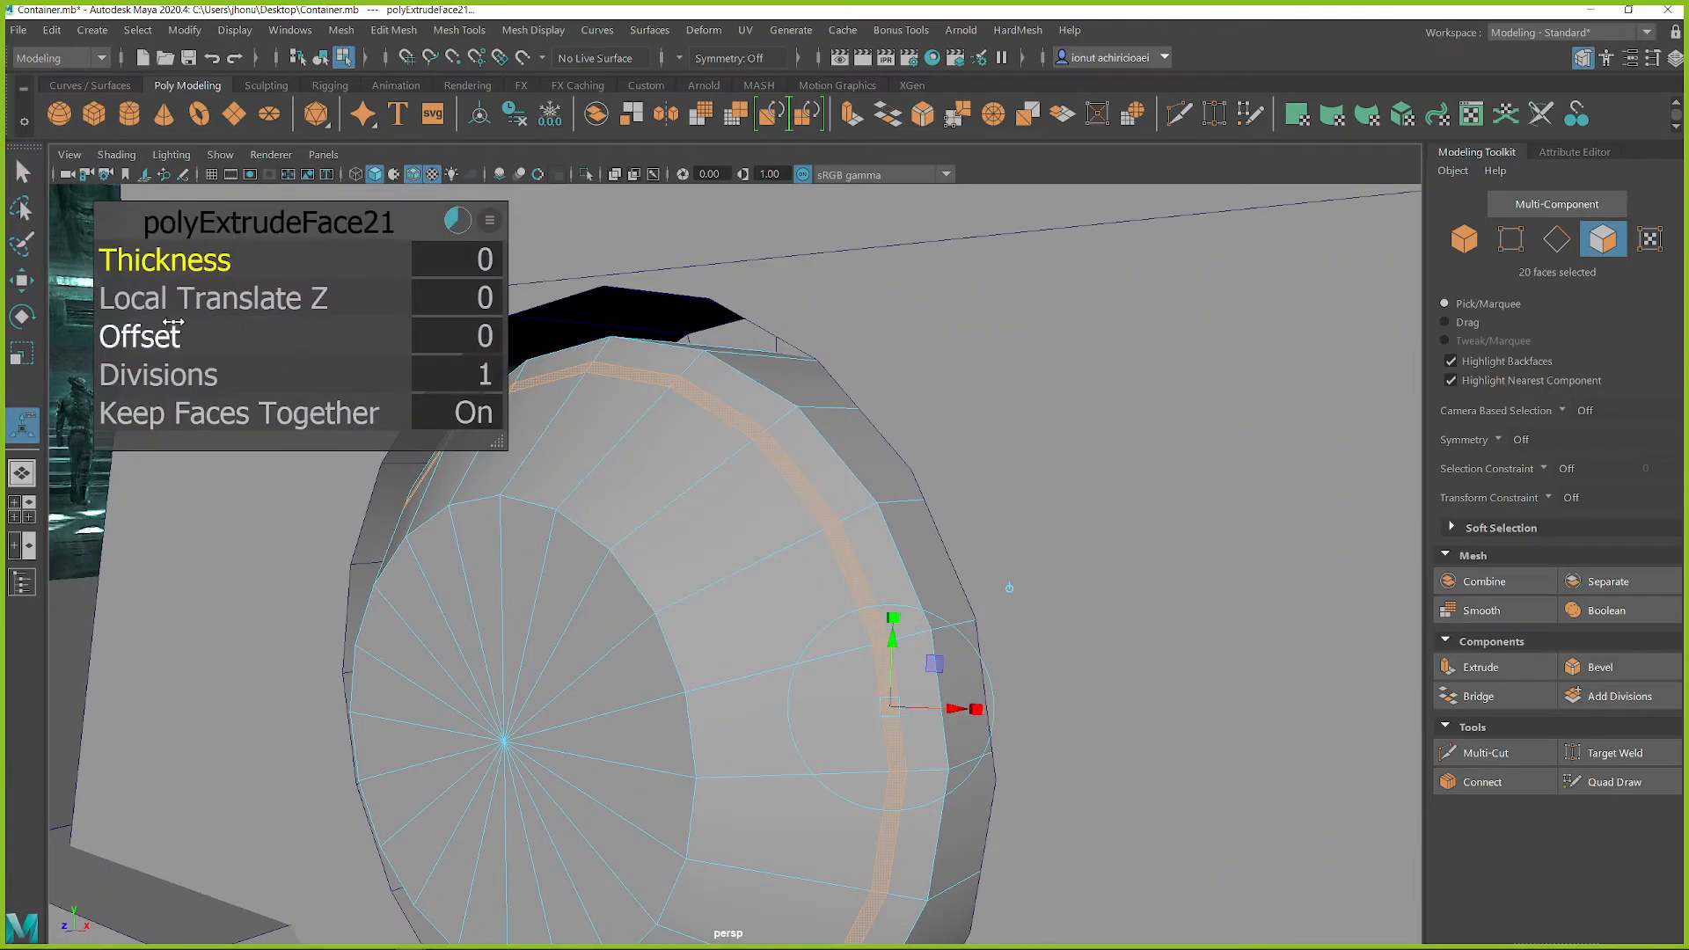
pyautogui.moveTo(682, 608); pyautogui.dragTo(303, 628, button='middle')
pyautogui.keyDown('alt'); pyautogui.moveTo(381, 649); pyautogui.dragTo(762, 629); pyautogui.keyUp('alt')
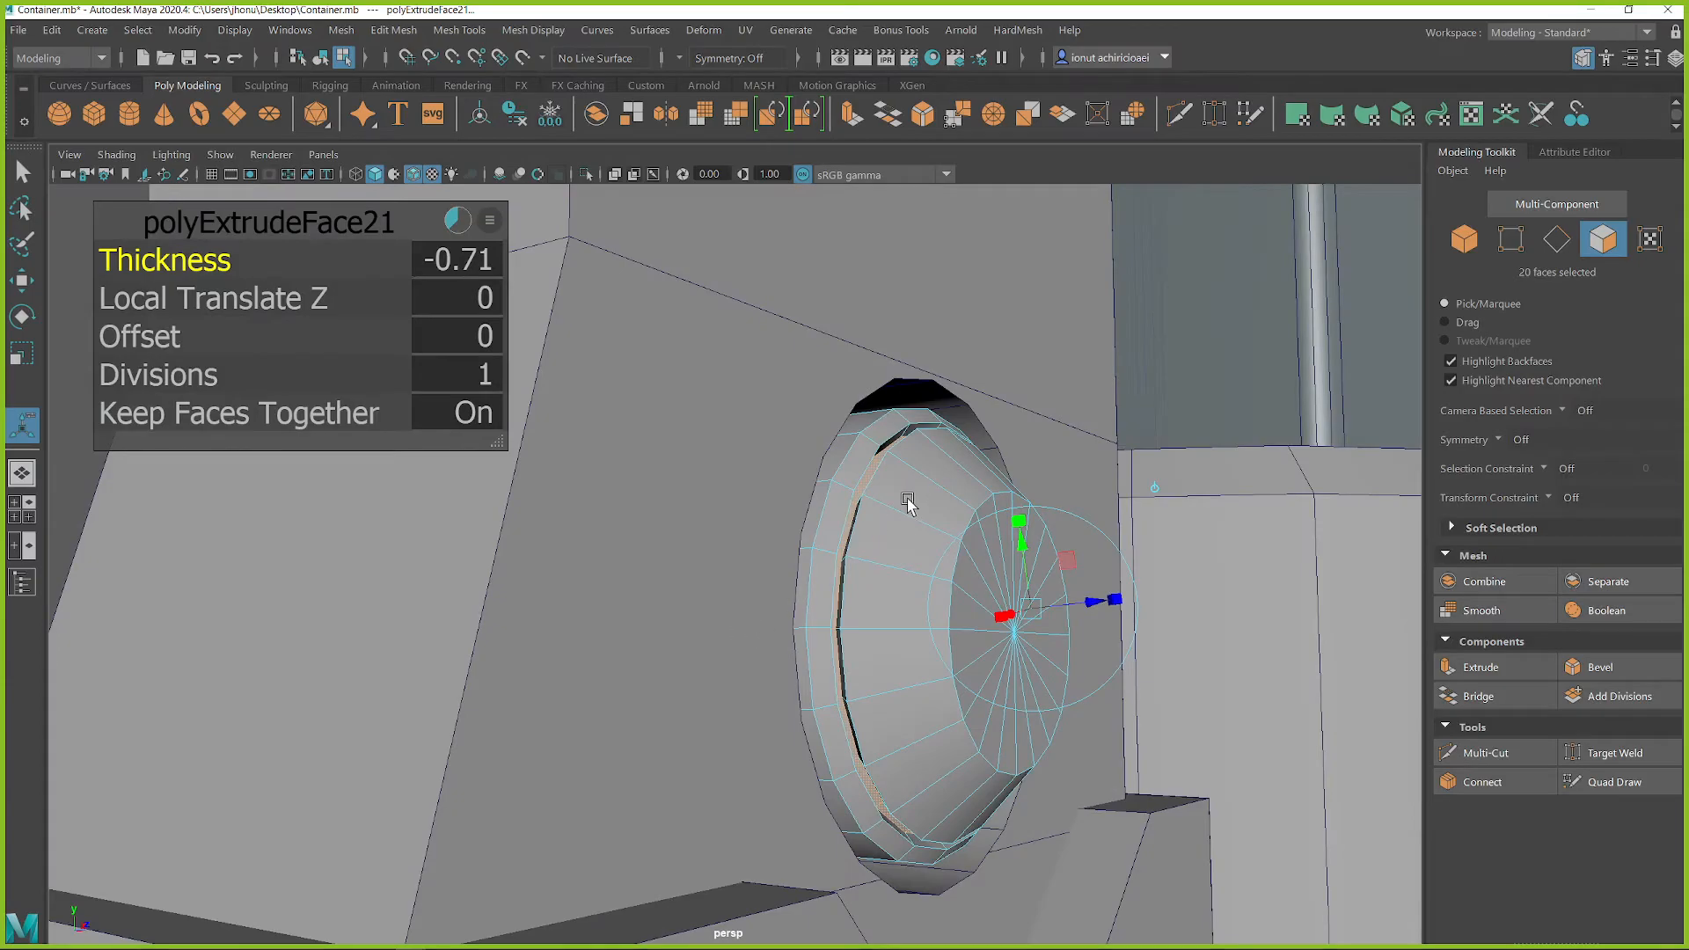
# Step: Move the groove's inner faces along the cylinder's axis and return to object selection with nothing selected
pyautogui.keyDown('alt'); pyautogui.moveTo(863, 492); pyautogui.dragTo(907, 521); pyautogui.keyUp('alt')
pyautogui.press('w')
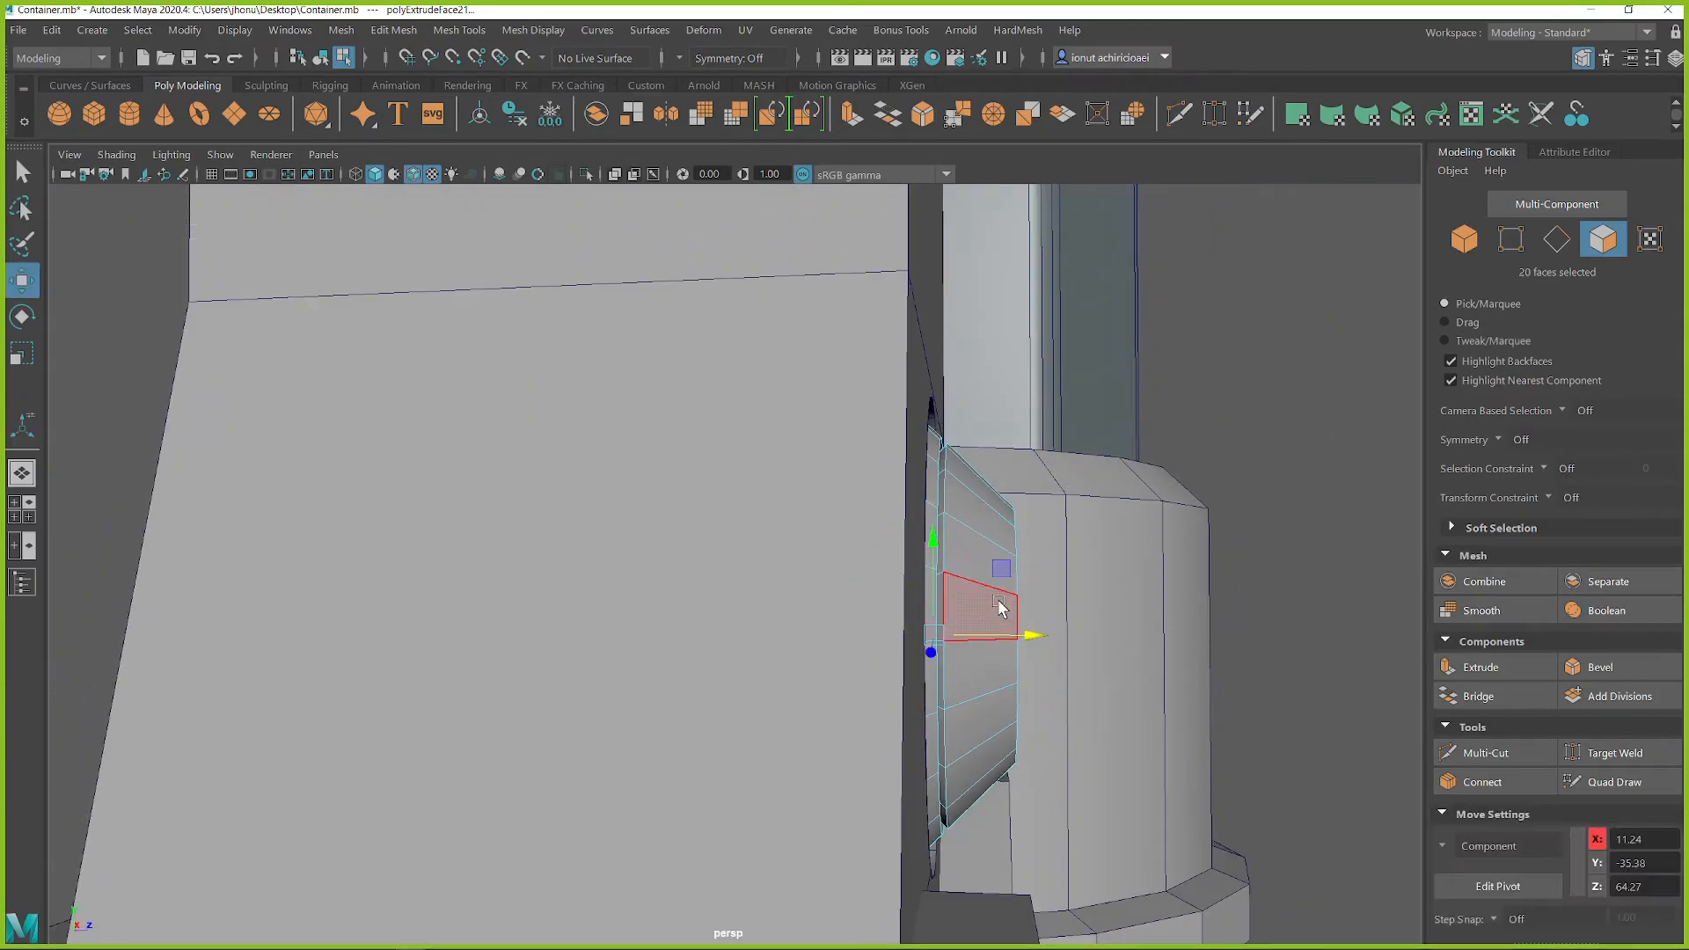
pyautogui.moveTo(1013, 636); pyautogui.dragTo(950, 545)
pyautogui.press('q')
pyautogui.moveTo(968, 524); pyautogui.dragTo(1042, 371, button='right')
pyautogui.scroll(-5, 915, 614)
pyautogui.click(283, 424)
# Step: Bevel the housing's horizontal edge loop at the top of its wide lower block with a fraction of 0.099
pyautogui.keyDown('alt'); pyautogui.moveTo(917, 572); pyautogui.dragTo(717, 614); pyautogui.keyUp('alt')
pyautogui.scroll(-3, 717, 607)
pyautogui.moveTo(720, 524)
pyautogui.keyDown('alt'); pyautogui.mouseDown(button='middle')
pyautogui.moveTo(798, 624)
pyautogui.moveTo(818, 599)
pyautogui.mouseUp(button='middle'); pyautogui.keyUp('alt')
pyautogui.keyDown('alt'); pyautogui.moveTo(1054, 695); pyautogui.dragTo(1041, 478, button='middle'); pyautogui.keyUp('alt')
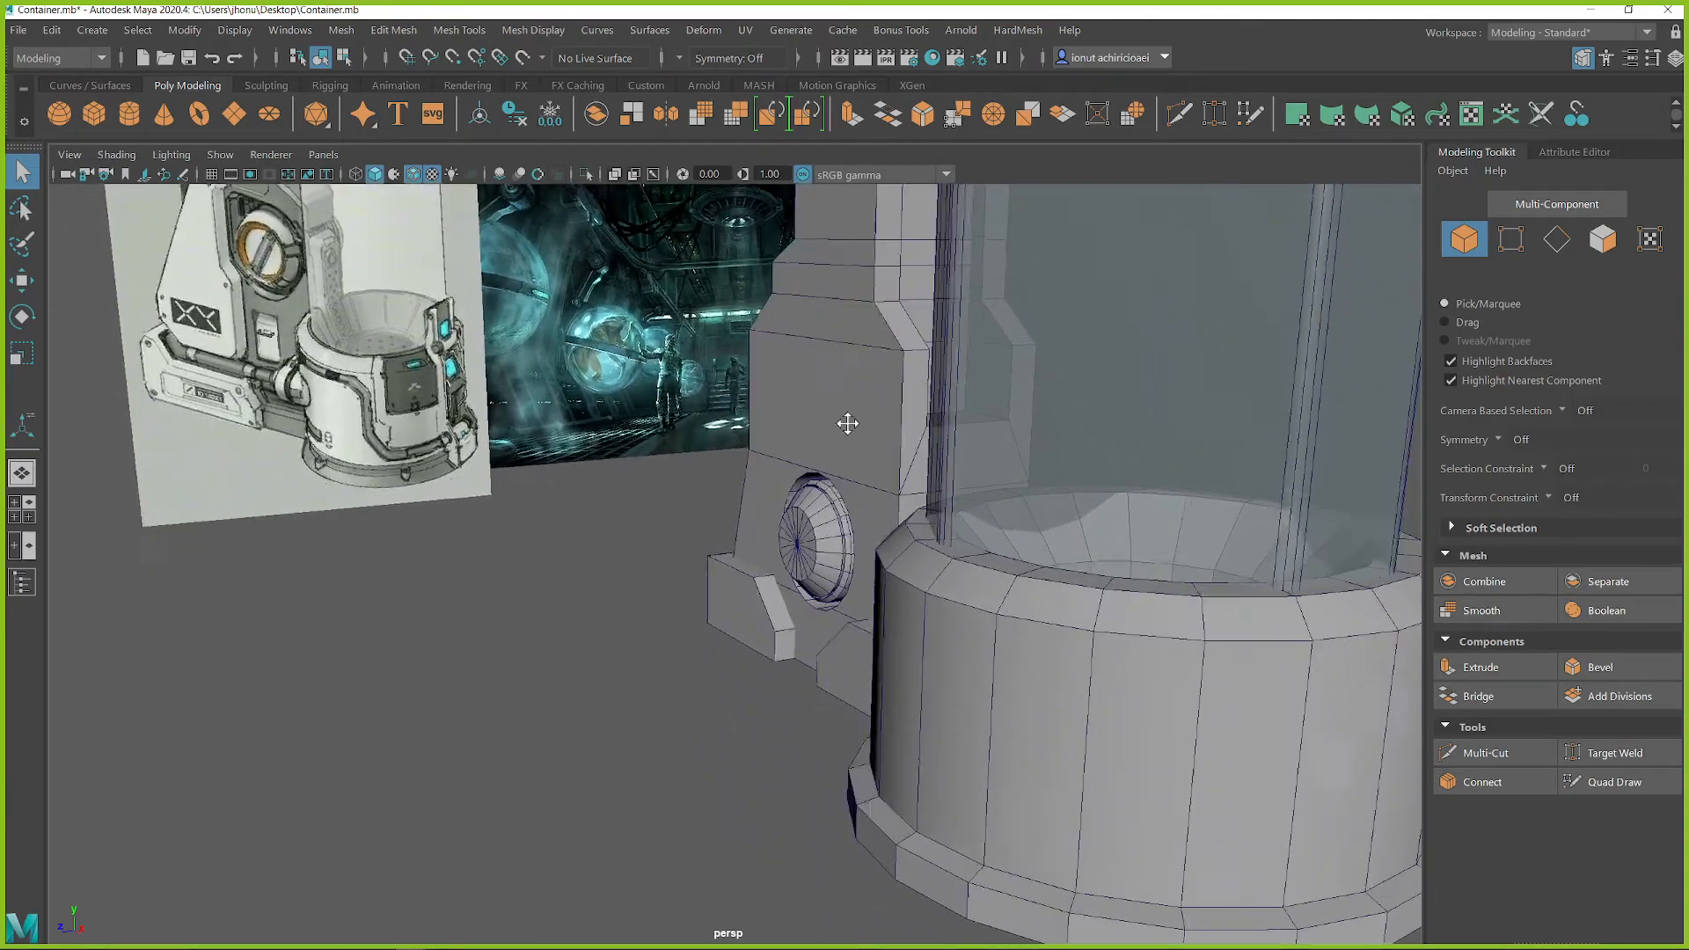
pyautogui.keyDown('alt'); pyautogui.moveTo(842, 427); pyautogui.dragTo(915, 674, button='middle'); pyautogui.keyUp('alt')
pyautogui.keyDown('alt'); pyautogui.moveTo(874, 531); pyautogui.dragTo(871, 605, button='middle'); pyautogui.keyUp('alt')
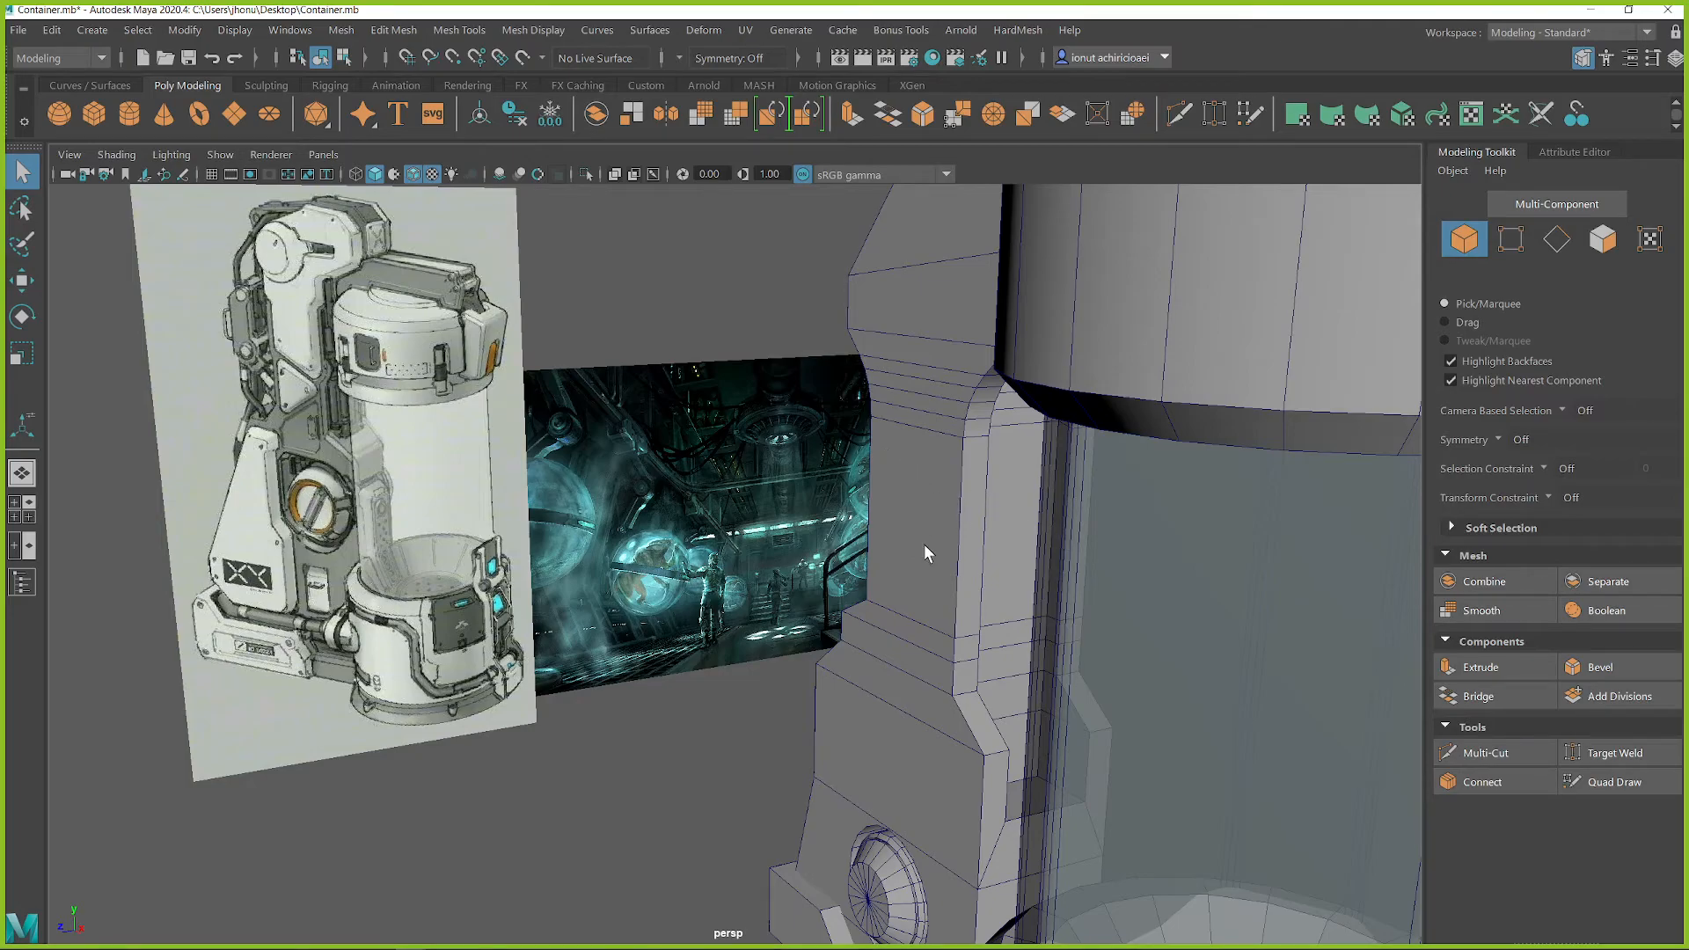
pyautogui.keyDown('alt'); pyautogui.moveTo(926, 544); pyautogui.dragTo(953, 475, button='middle'); pyautogui.keyUp('alt')
pyautogui.click(995, 527)
pyautogui.keyDown('alt'); pyautogui.moveTo(986, 573); pyautogui.dragTo(1000, 571); pyautogui.keyUp('alt')
pyautogui.moveTo(987, 604); pyautogui.dragTo(985, 347, button='right')
pyautogui.keyDown('shift'); pyautogui.moveTo(933, 605); pyautogui.dragTo(1012, 585, button='right'); pyautogui.keyUp('shift')
pyautogui.moveTo(915, 626); pyautogui.dragTo(722, 626, button='middle')
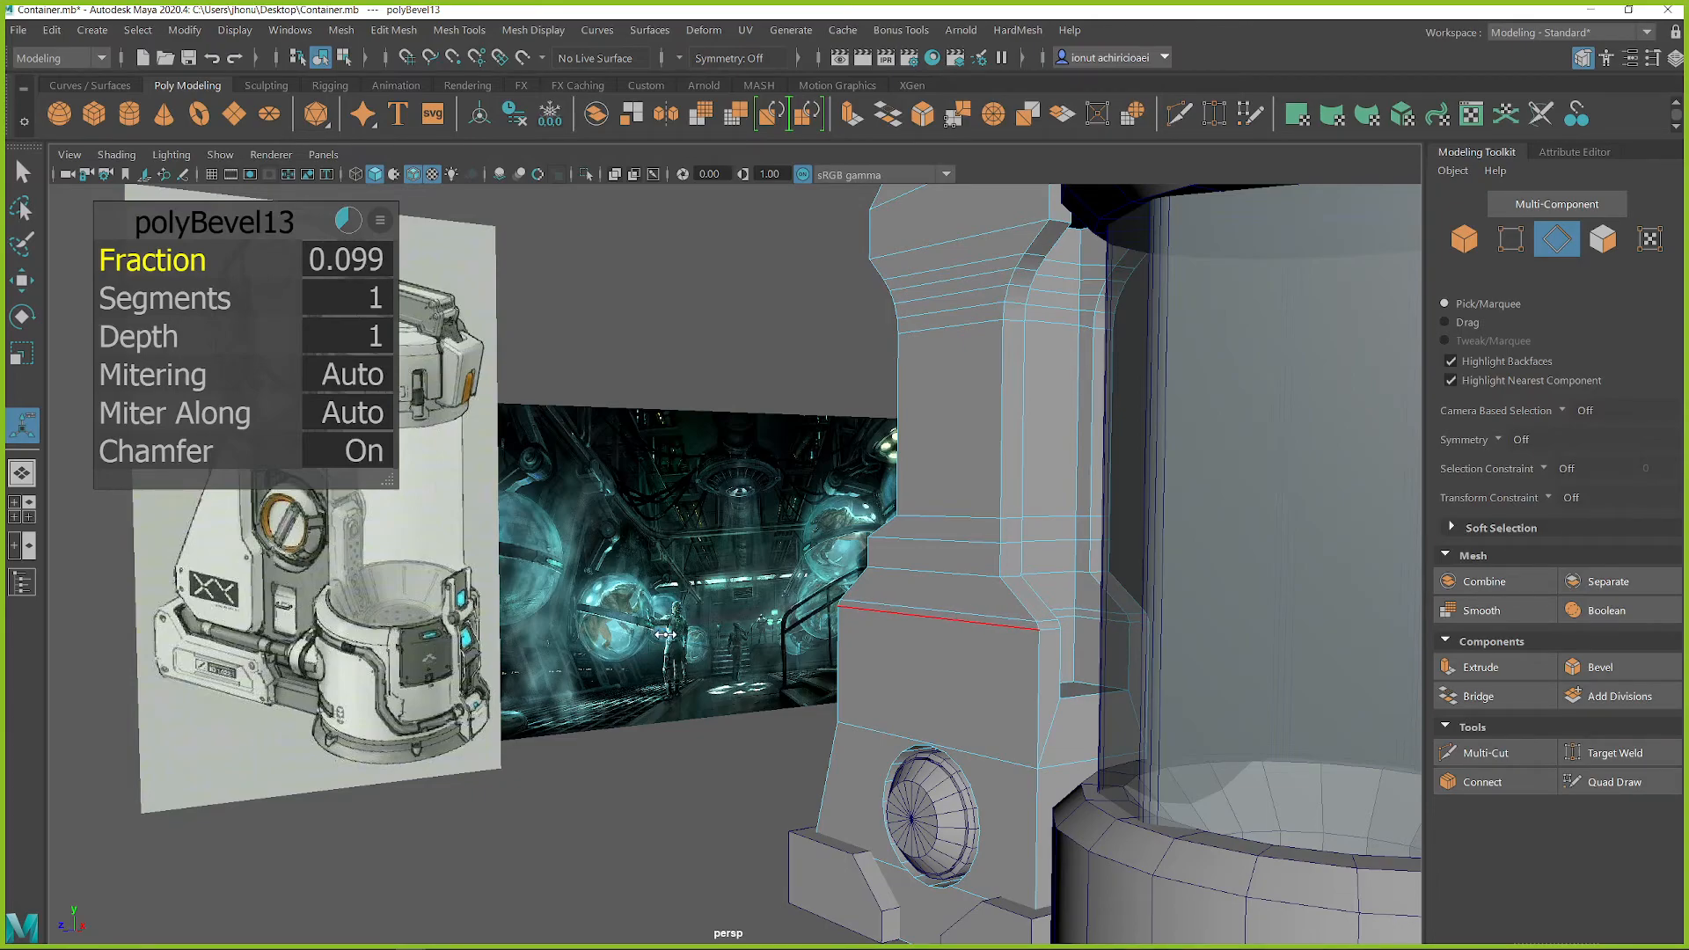
# Step: Select the vertical edge loops along the corners of the housing's column that face the cylinder, on both sides
pyautogui.keyDown('alt'); pyautogui.moveTo(950, 563); pyautogui.dragTo(985, 547); pyautogui.keyUp('alt')
pyautogui.doubleClick(1010, 407)
pyautogui.keyDown('alt'); pyautogui.moveTo(1009, 404); pyautogui.dragTo(1011, 414, button='middle'); pyautogui.keyUp('alt')
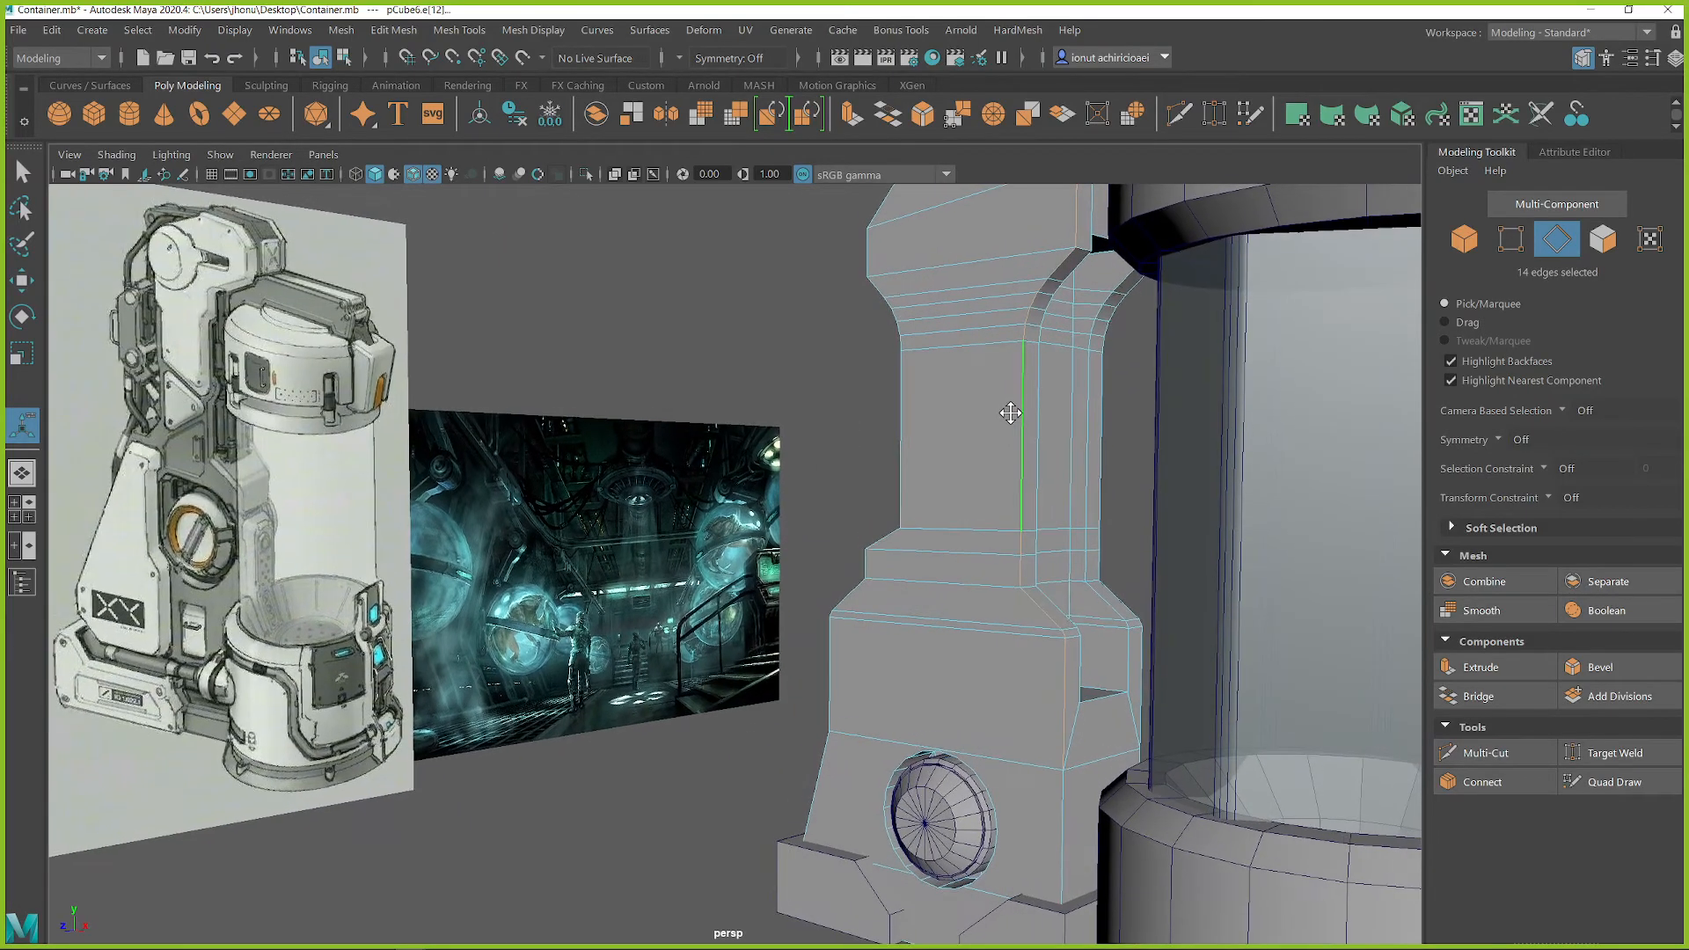
pyautogui.keyDown('alt'); pyautogui.moveTo(1071, 816); pyautogui.dragTo(899, 479); pyautogui.keyUp('alt')
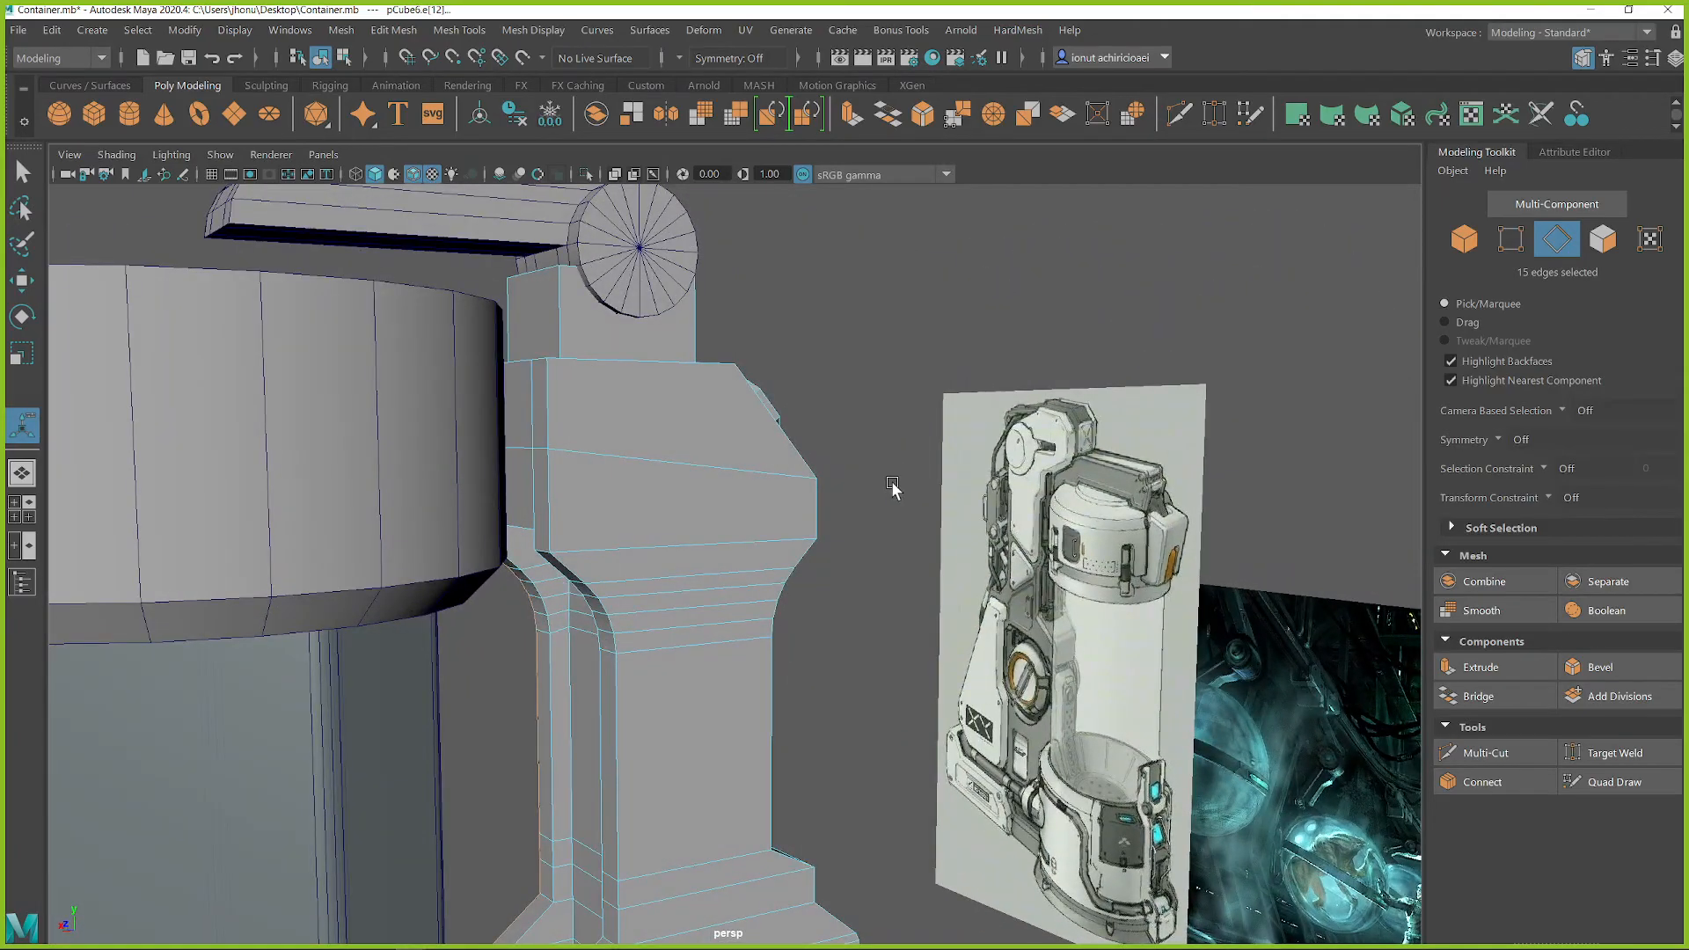
pyautogui.keyDown('alt'); pyautogui.moveTo(632, 428); pyautogui.dragTo(643, 510); pyautogui.keyUp('alt')
pyautogui.keyDown('shift'); pyautogui.doubleClick(626, 585); pyautogui.keyUp('shift')
pyautogui.keyDown('alt'); pyautogui.moveTo(663, 619); pyautogui.dragTo(877, 493); pyautogui.keyUp('alt')
pyautogui.keyDown('alt'); pyautogui.moveTo(877, 492); pyautogui.dragTo(950, 330, button='middle'); pyautogui.keyUp('alt')
# Step: Undo the last selection change and remove the stray edge on top of the housing's shoulder from the edge selection
pyautogui.keyDown('alt'); pyautogui.moveTo(807, 502); pyautogui.dragTo(640, 526); pyautogui.keyUp('alt')
pyautogui.keyDown('shift'); pyautogui.click(664, 604); pyautogui.keyUp('shift')
pyautogui.keyDown('alt'); pyautogui.moveTo(761, 522); pyautogui.dragTo(774, 391); pyautogui.keyUp('alt')
pyautogui.keyDown('shift'); pyautogui.moveTo(774, 392); pyautogui.dragTo(778, 332, button='right'); pyautogui.keyUp('shift')
pyautogui.keyDown('alt'); pyautogui.moveTo(778, 331); pyautogui.dragTo(909, 504); pyautogui.keyUp('alt')
pyautogui.hotkey('ctrl', 'z')
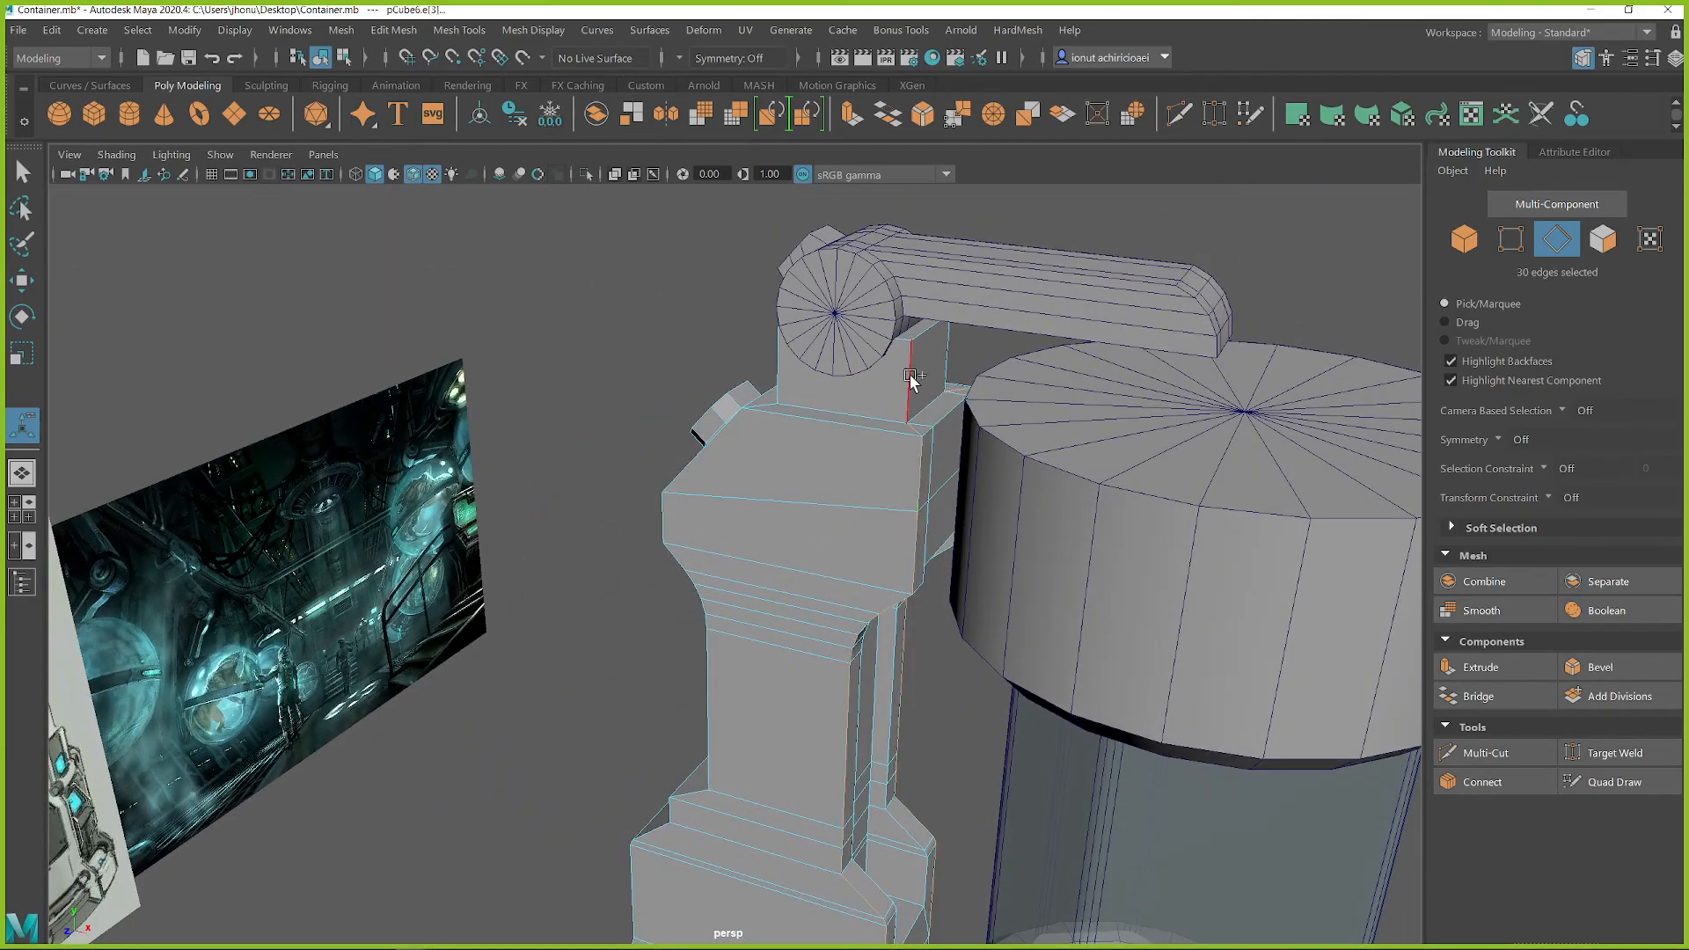
pyautogui.keyDown('alt'); pyautogui.moveTo(958, 420); pyautogui.dragTo(946, 510); pyautogui.keyUp('alt')
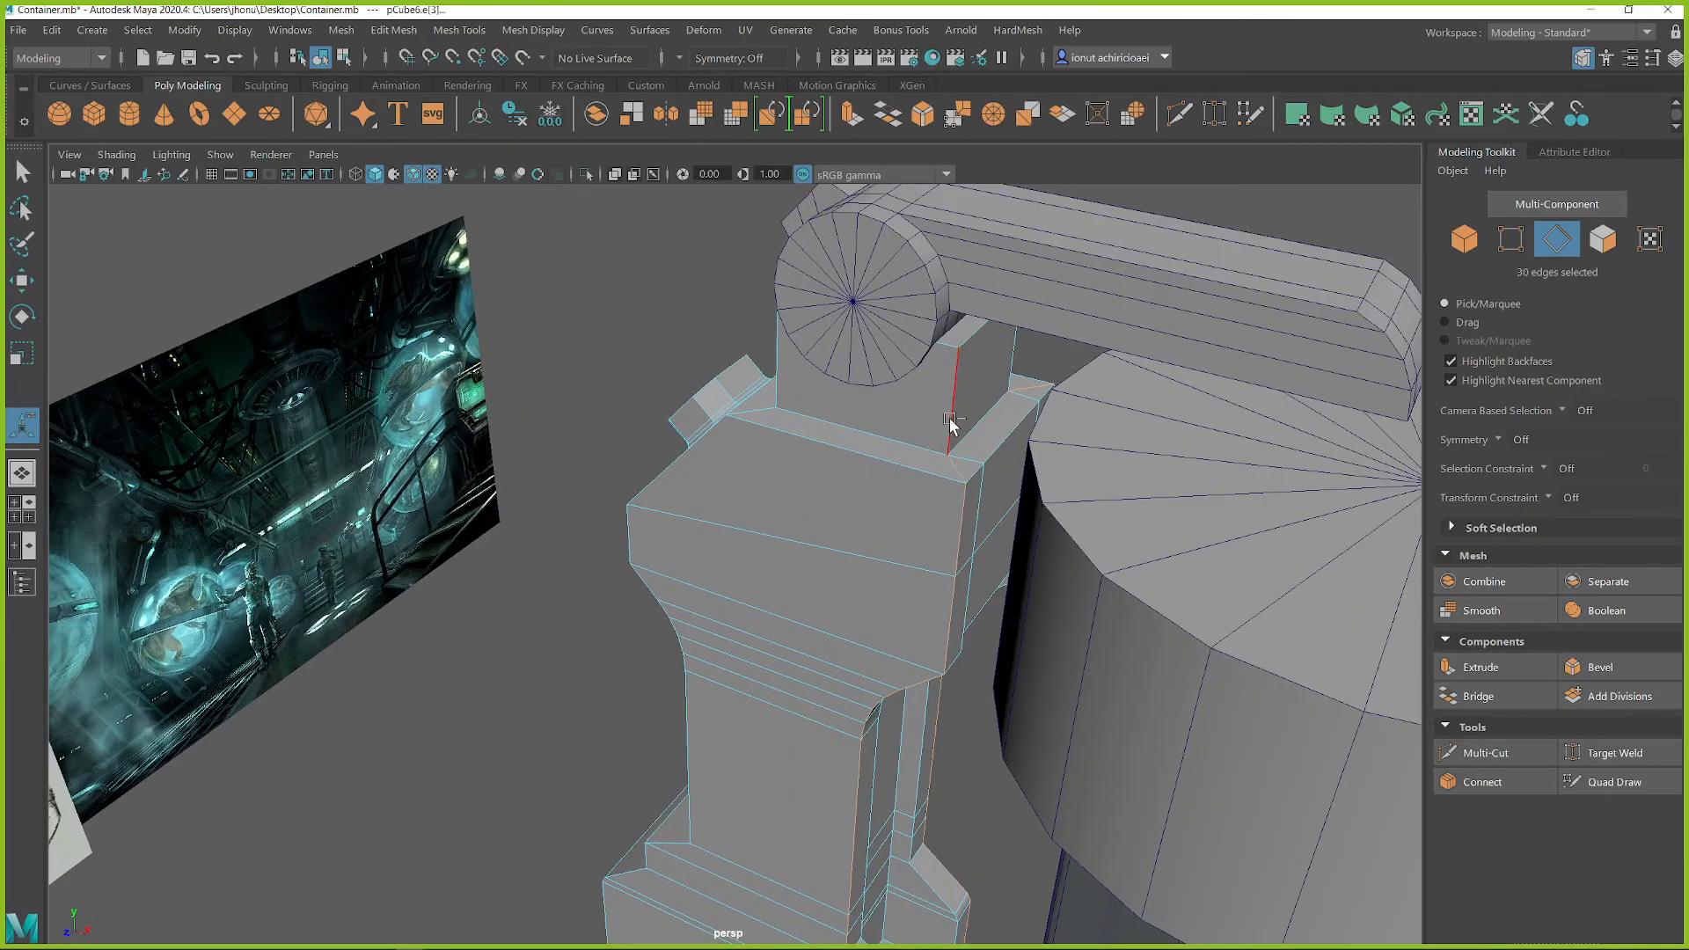
pyautogui.keyDown('ctrl'); pyautogui.click(947, 467); pyautogui.keyUp('ctrl')
pyautogui.keyDown('alt'); pyautogui.moveTo(1056, 460); pyautogui.dragTo(615, 439); pyautogui.keyUp('alt')
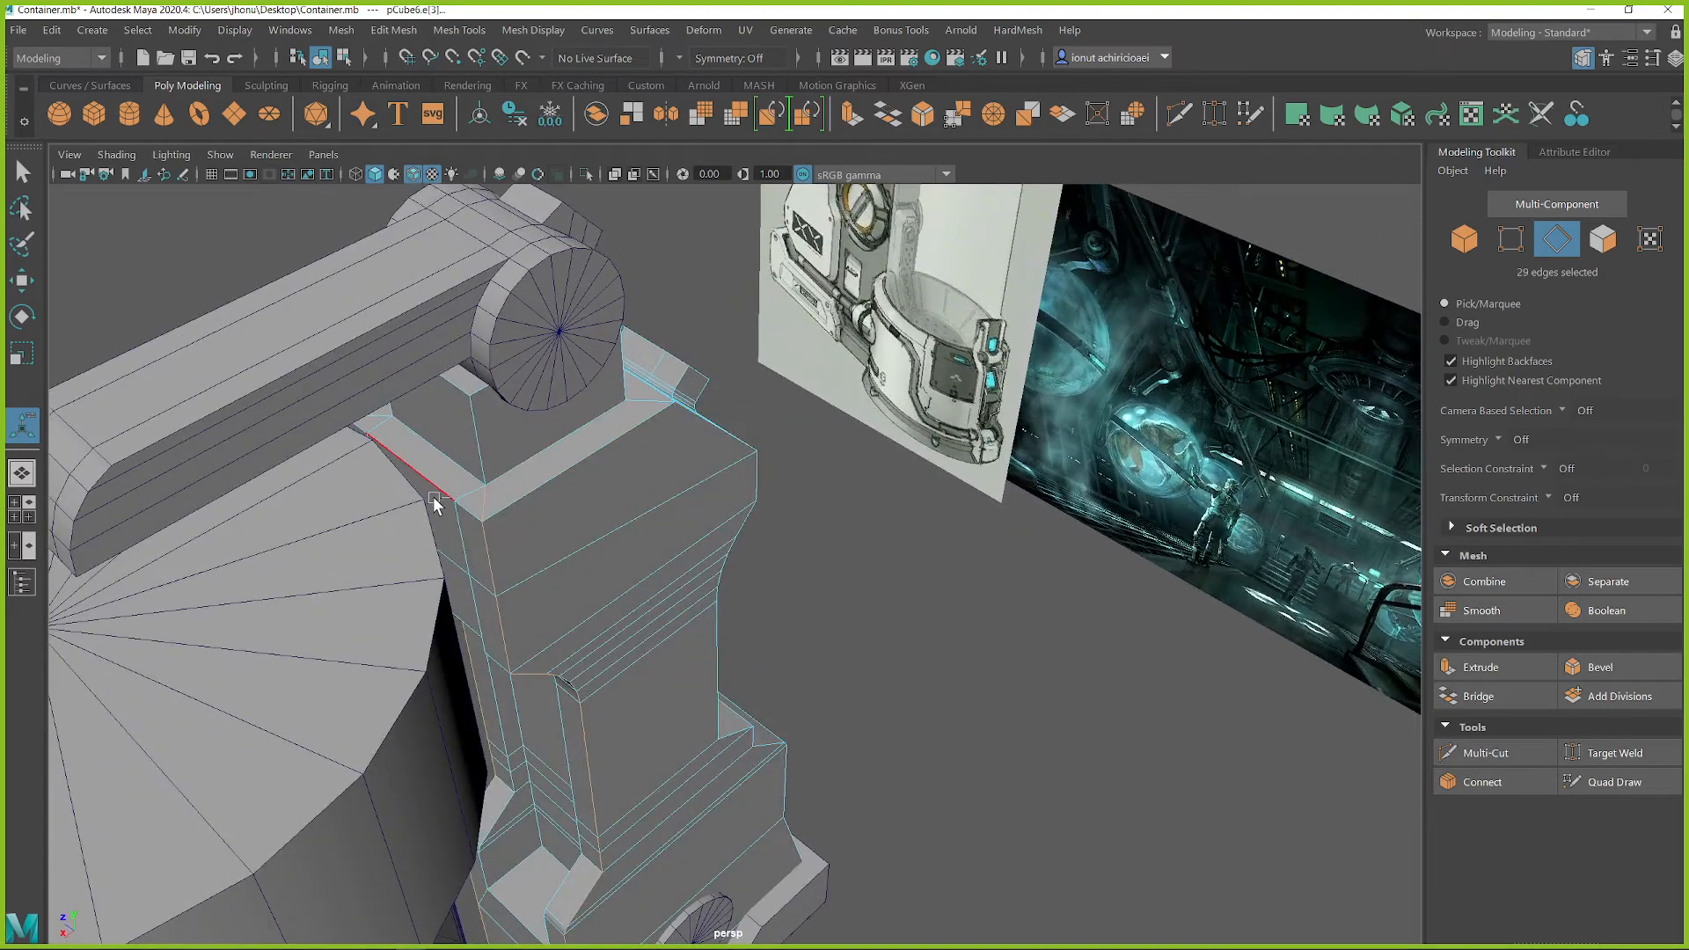
# Step: Bevel the selected vertical corner edges of the housing with a fraction of 0.486 and return to object selection with nothing selected
pyautogui.keyDown('shift'); pyautogui.moveTo(586, 489); pyautogui.dragTo(664, 486, button='right'); pyautogui.keyUp('shift')
pyautogui.keyDown('alt'); pyautogui.moveTo(663, 486); pyautogui.dragTo(879, 558); pyautogui.keyUp('alt')
pyautogui.scroll(4, 687, 512)
pyautogui.scroll(-5, 687, 512)
pyautogui.keyDown('alt'); pyautogui.moveTo(878, 558); pyautogui.dragTo(859, 357, button='middle'); pyautogui.keyUp('alt')
pyautogui.scroll(2, 859, 356)
pyautogui.scroll(-4, 860, 357)
pyautogui.keyDown('alt'); pyautogui.moveTo(860, 356); pyautogui.dragTo(774, 447); pyautogui.keyUp('alt')
pyautogui.scroll(2, 780, 479)
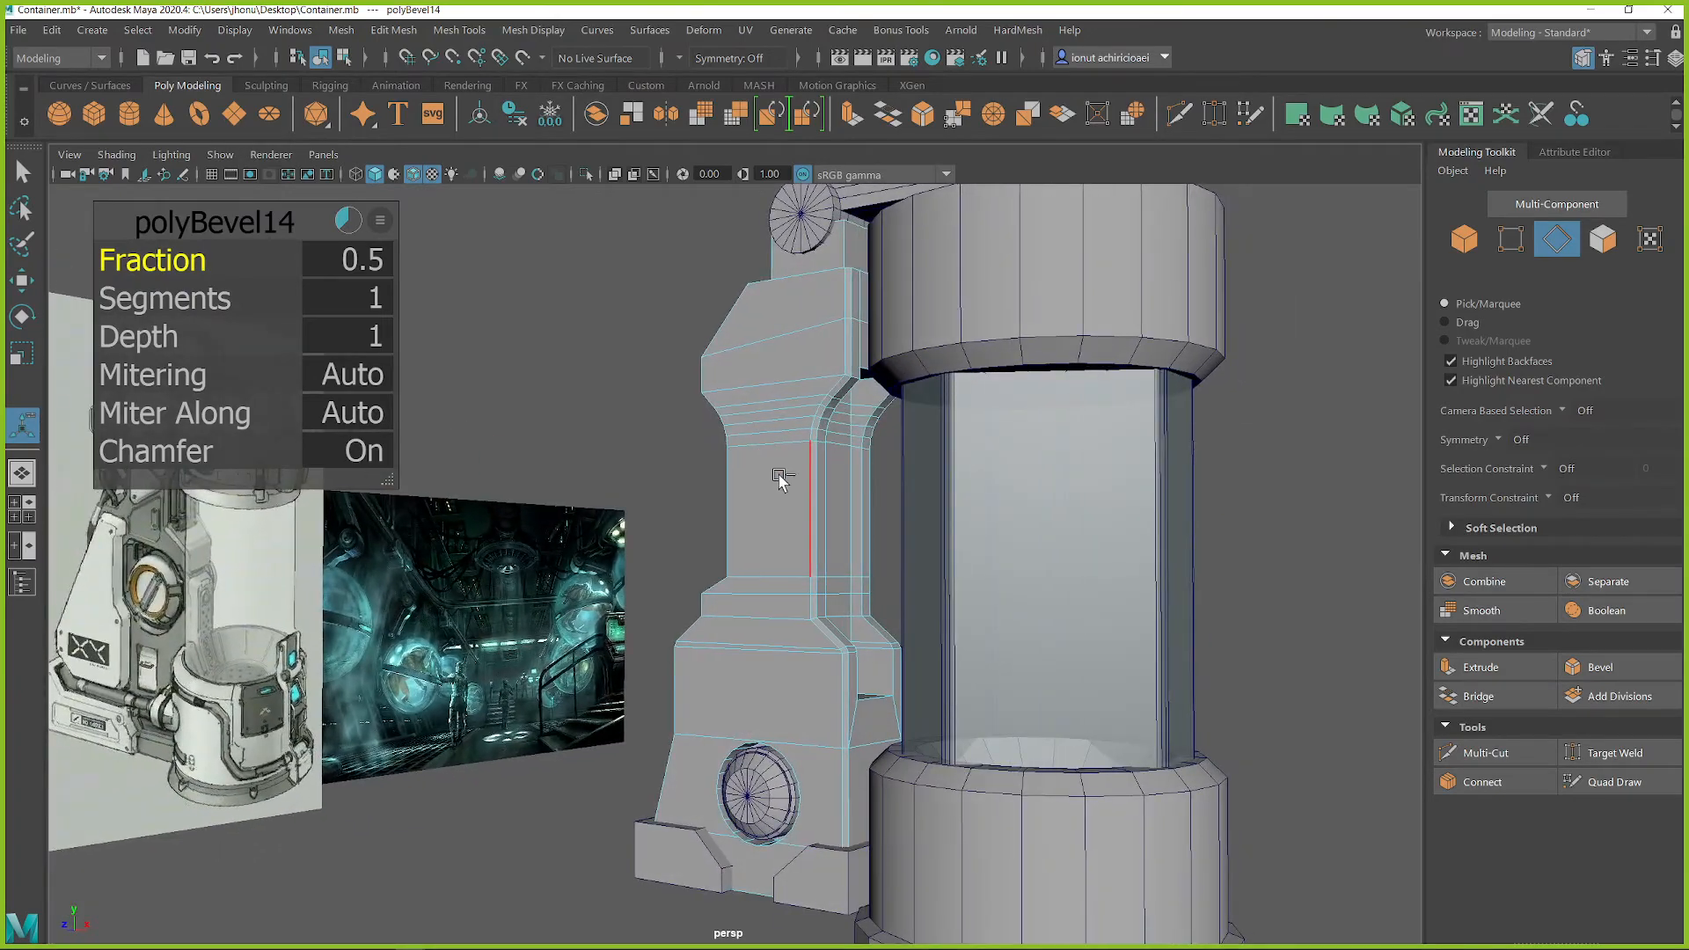
pyautogui.moveTo(812, 362); pyautogui.dragTo(899, 313, button='right')
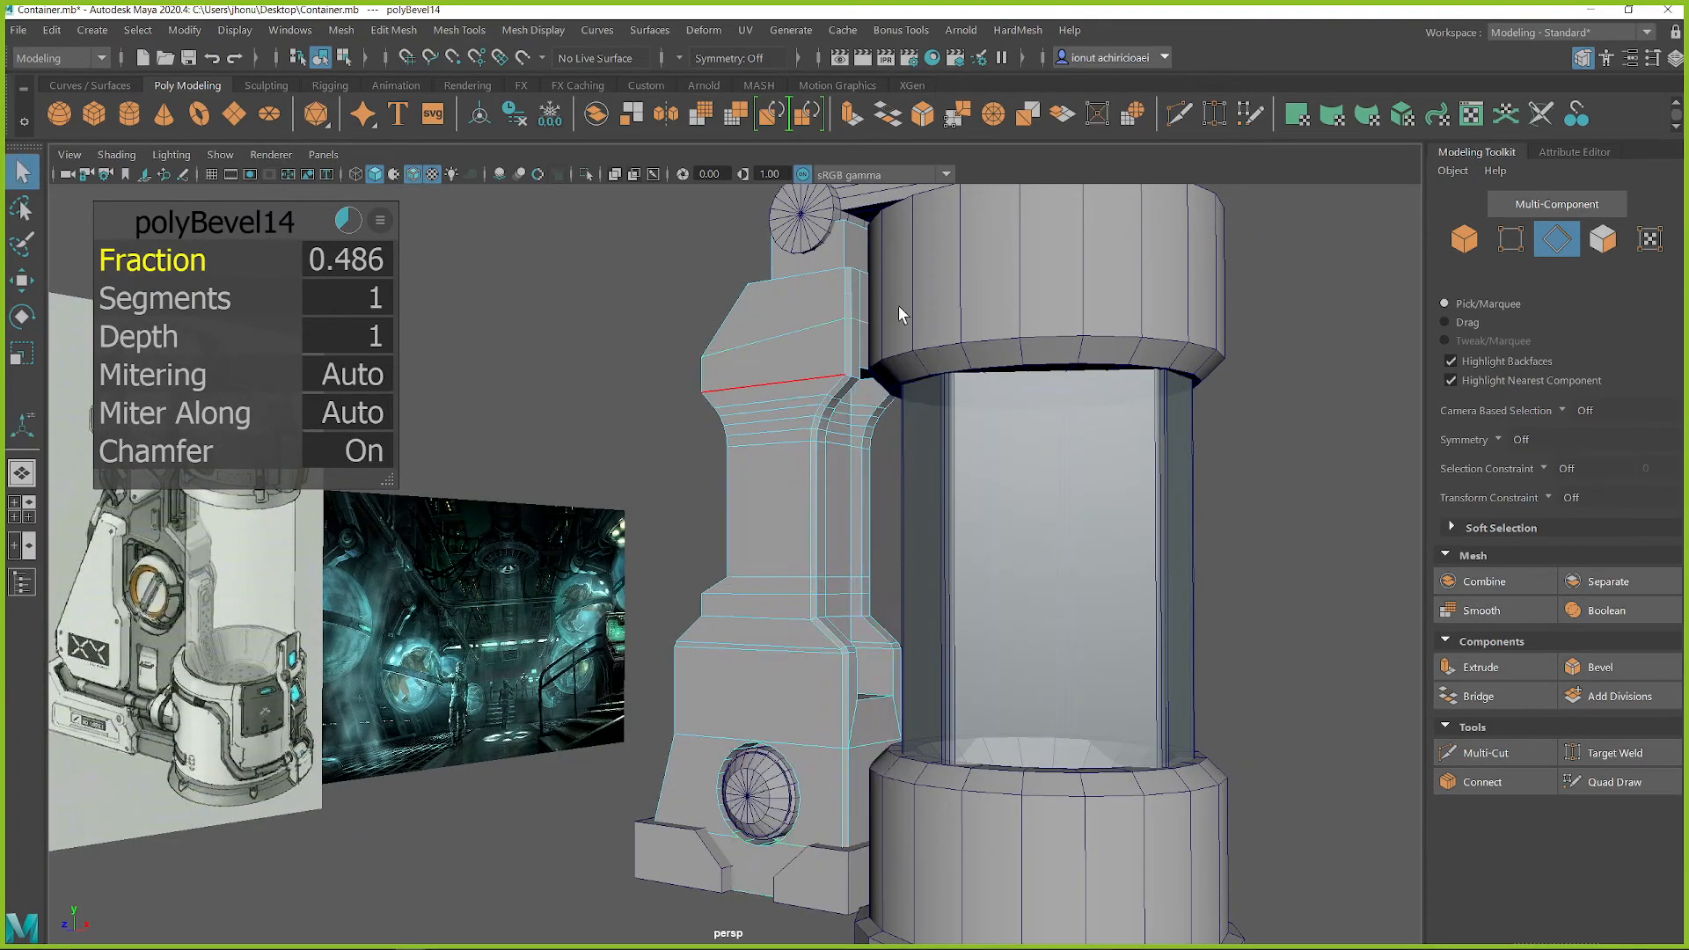
pyautogui.keyDown('alt'); pyautogui.moveTo(769, 403); pyautogui.dragTo(694, 523); pyautogui.keyUp('alt')
pyautogui.click(666, 469)
pyautogui.scroll(3, 774, 538)
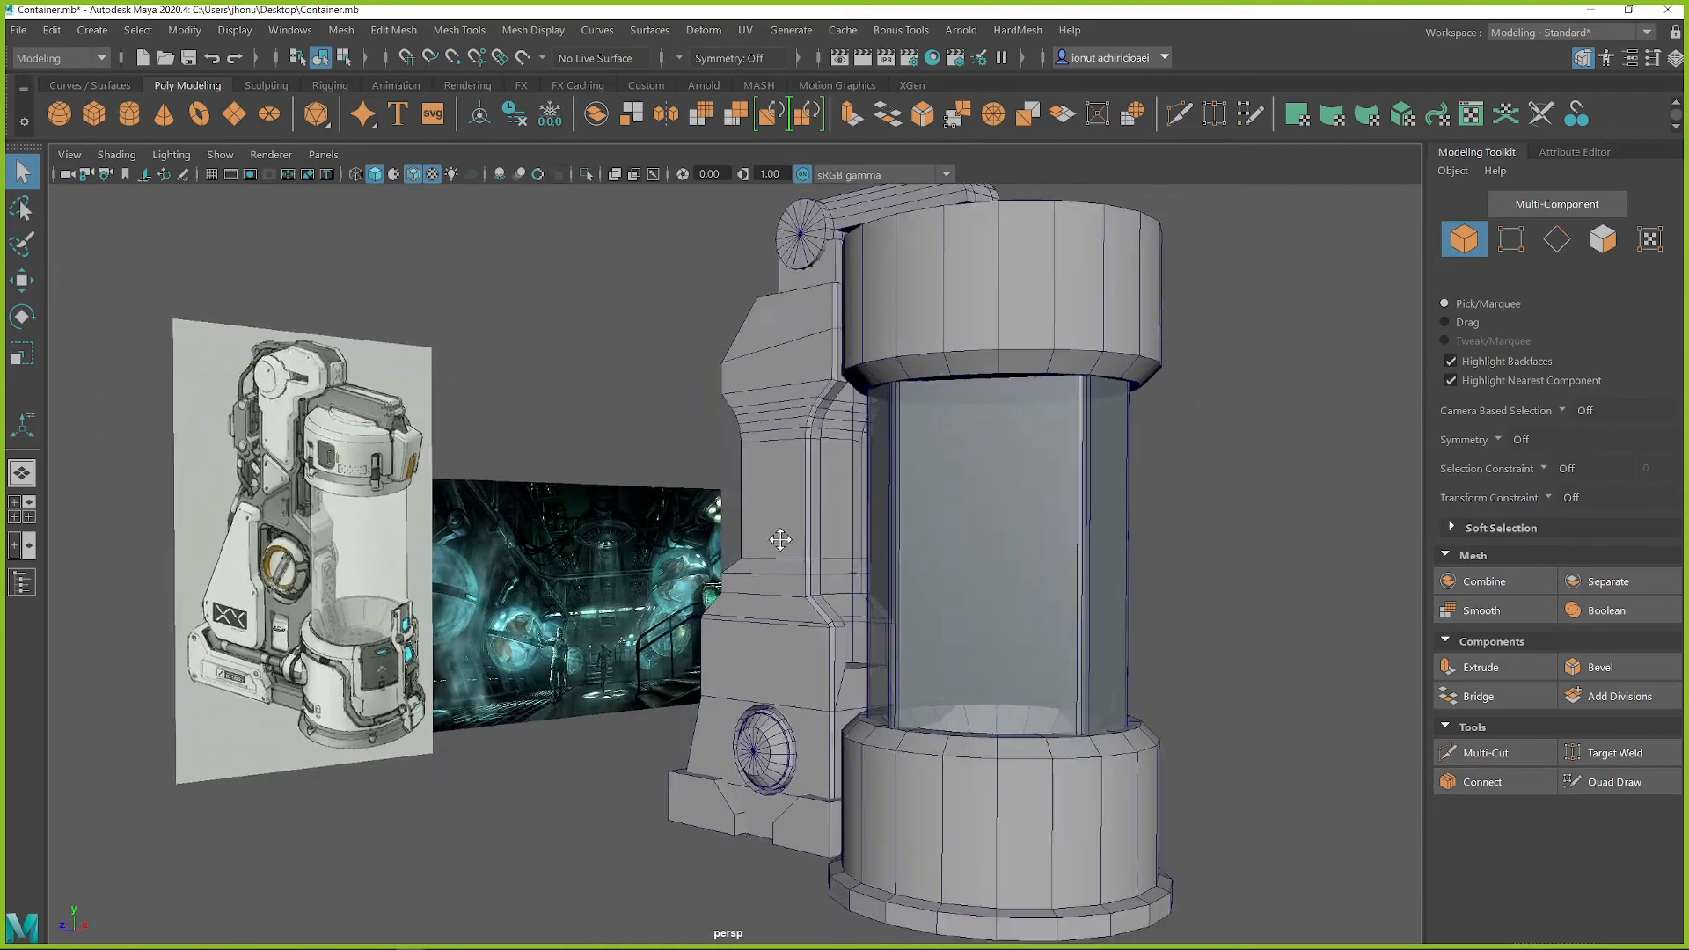
# Step: Examine the housing's bevelled column and lower block from several angles against the concept images
pyautogui.keyDown('alt'); pyautogui.moveTo(807, 498); pyautogui.dragTo(893, 515); pyautogui.keyUp('alt')
pyautogui.keyDown('alt'); pyautogui.moveTo(940, 573); pyautogui.dragTo(906, 517, button='middle'); pyautogui.keyUp('alt')
pyautogui.keyDown('alt'); pyautogui.moveTo(746, 464); pyautogui.dragTo(797, 466); pyautogui.keyUp('alt')
pyautogui.keyDown('alt'); pyautogui.moveTo(803, 526); pyautogui.dragTo(677, 506); pyautogui.keyUp('alt')
pyautogui.keyDown('alt'); pyautogui.moveTo(798, 419); pyautogui.dragTo(830, 551, button='middle'); pyautogui.keyUp('alt')
pyautogui.keyDown('alt'); pyautogui.moveTo(929, 602); pyautogui.dragTo(936, 741); pyautogui.keyUp('alt')
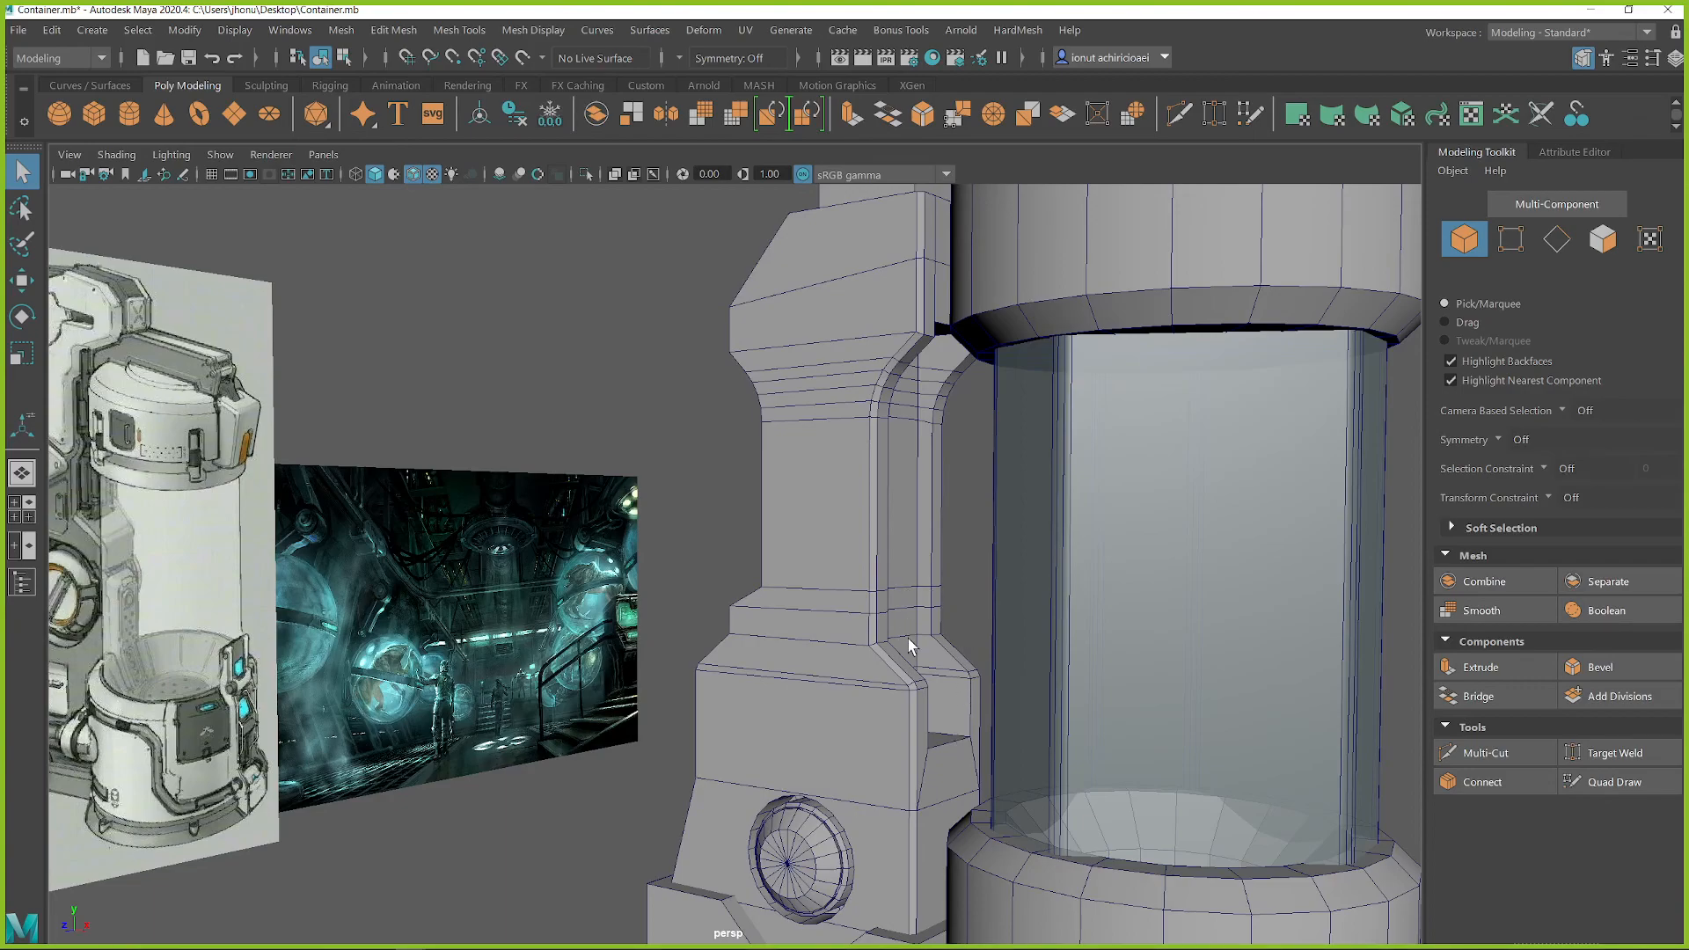
pyautogui.keyDown('alt'); pyautogui.moveTo(936, 741); pyautogui.dragTo(948, 498, button='middle'); pyautogui.keyUp('alt')
pyautogui.keyDown('alt'); pyautogui.moveTo(948, 498); pyautogui.dragTo(578, 581, button='right'); pyautogui.keyUp('alt')
pyautogui.keyDown('shift'); pyautogui.moveTo(695, 425); pyautogui.dragTo(693, 479, button='right'); pyautogui.keyUp('shift')
# Step: Add a cube scaled uniformly to 8.96 and position it at the notch between the housing's lower block and the cylinder
pyautogui.keyDown('alt'); pyautogui.moveTo(694, 479); pyautogui.dragTo(806, 573); pyautogui.keyUp('alt')
pyautogui.press('w')
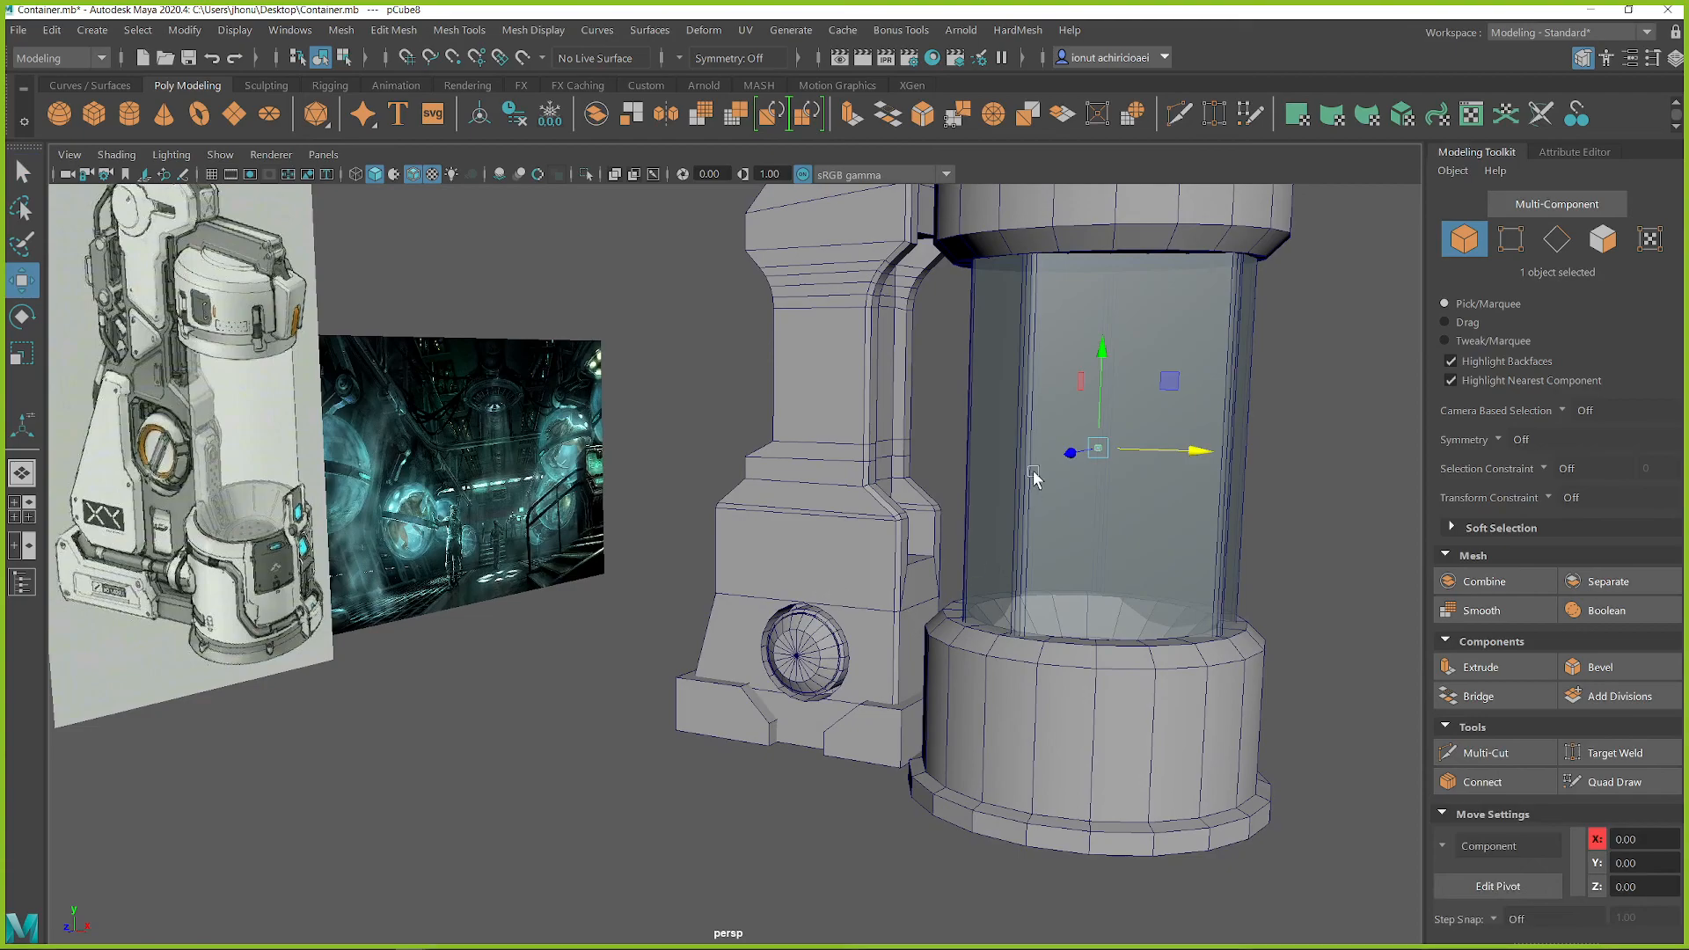
pyautogui.press('r')
pyautogui.moveTo(1098, 450); pyautogui.dragTo(1138, 457)
pyautogui.press('w')
pyautogui.moveTo(1174, 384); pyautogui.dragTo(852, 595)
pyautogui.press('r')
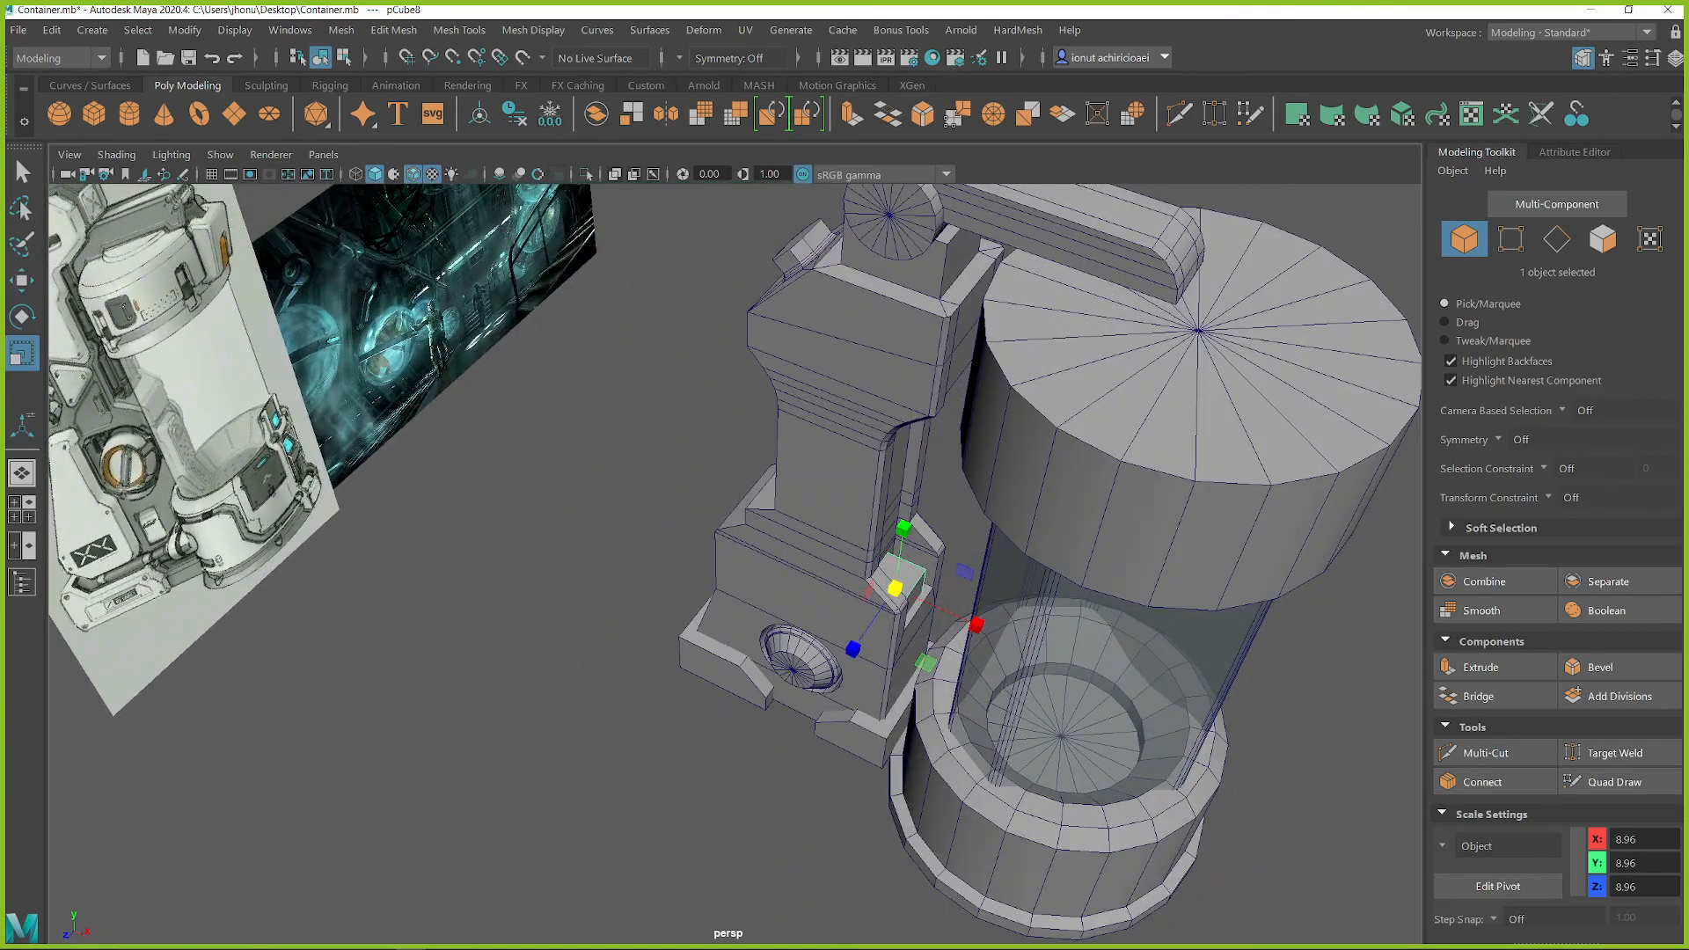